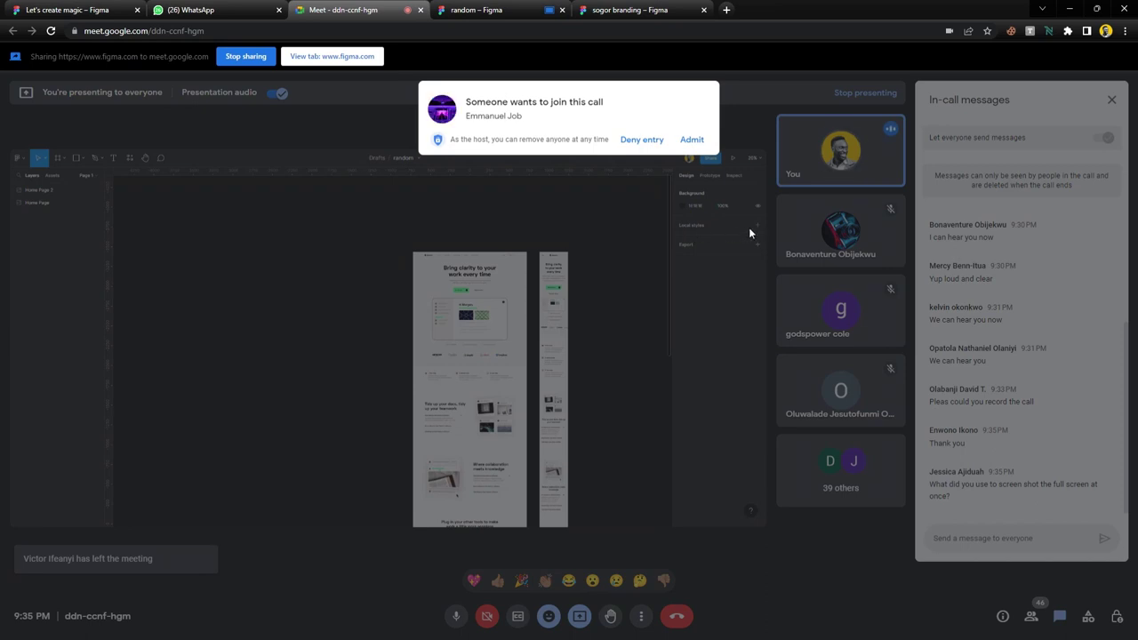
- Admit everyone asking to join the Google Meet call
left_click(690, 140)
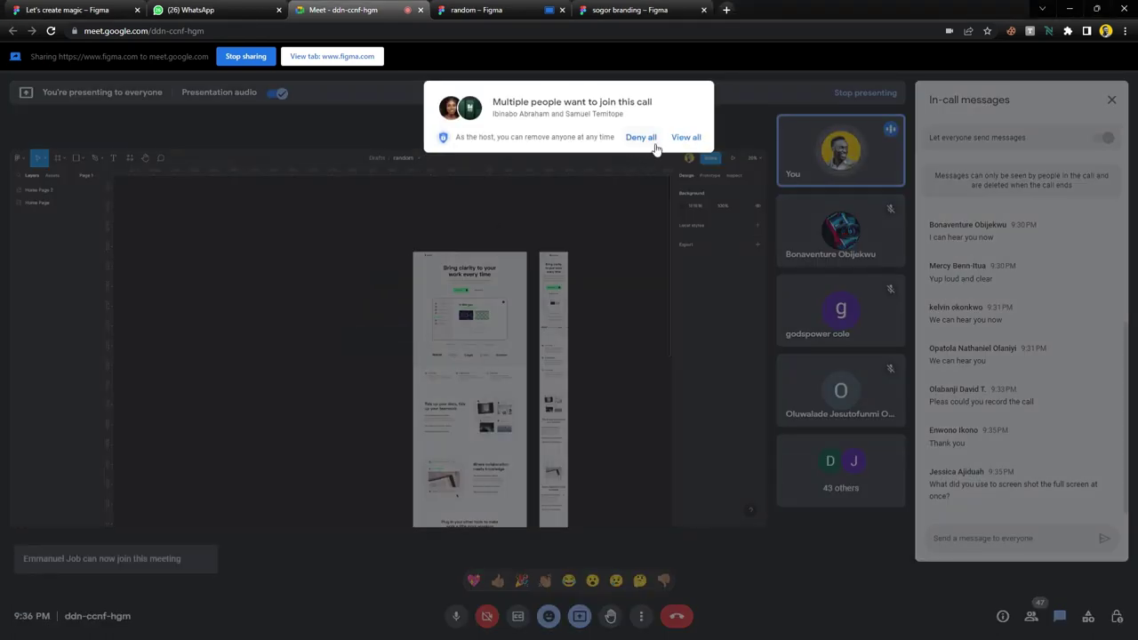
left_click(685, 137)
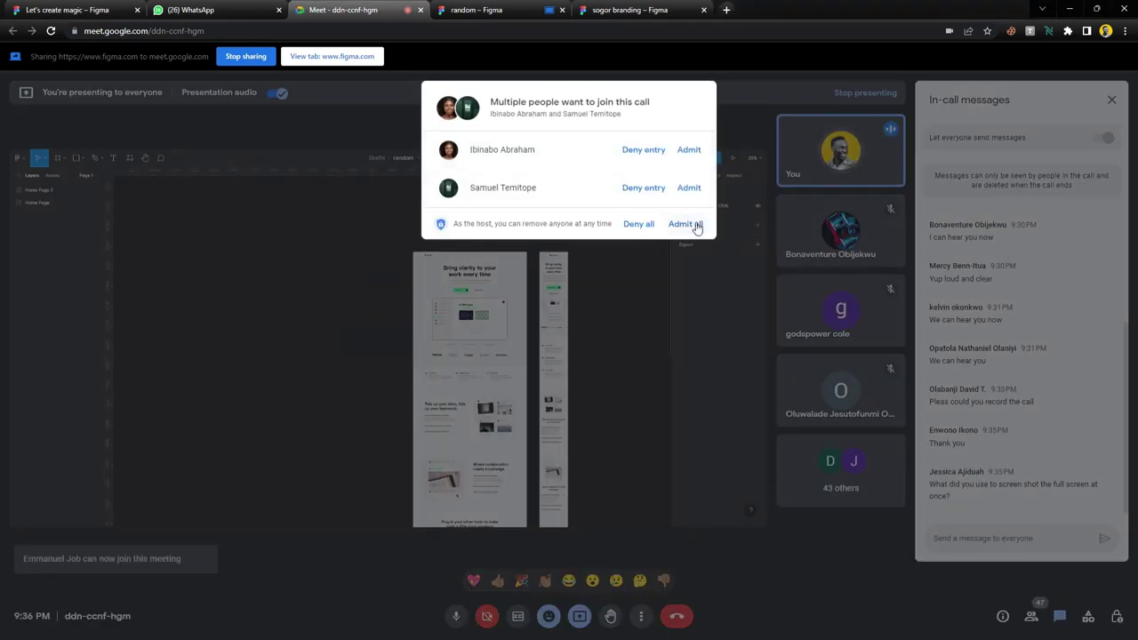
left_click(700, 222)
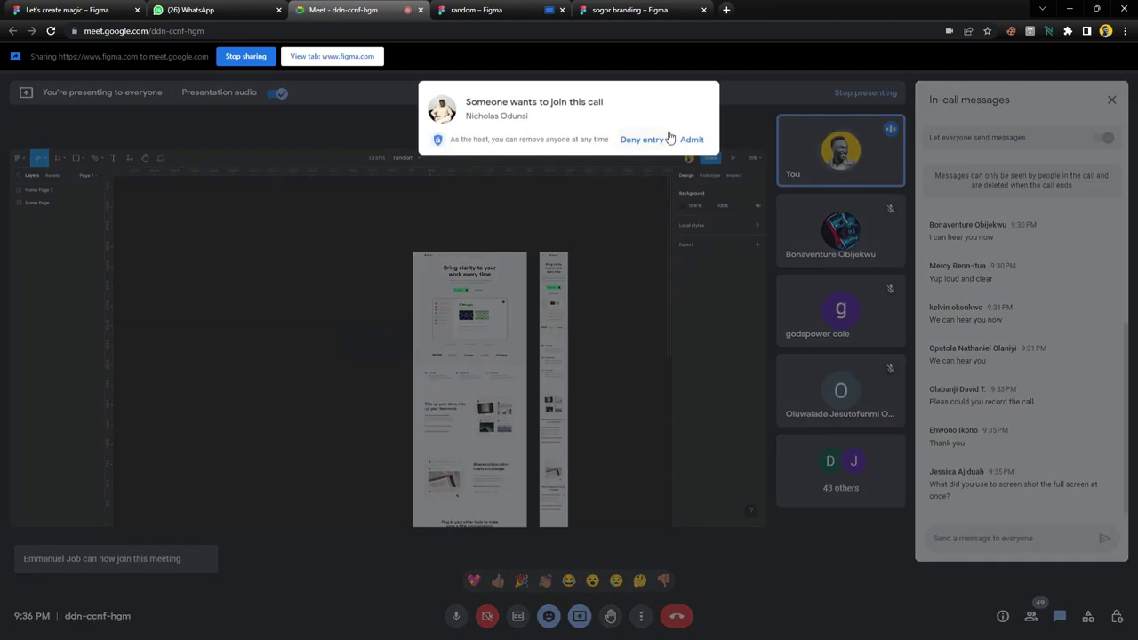
left_click(690, 139)
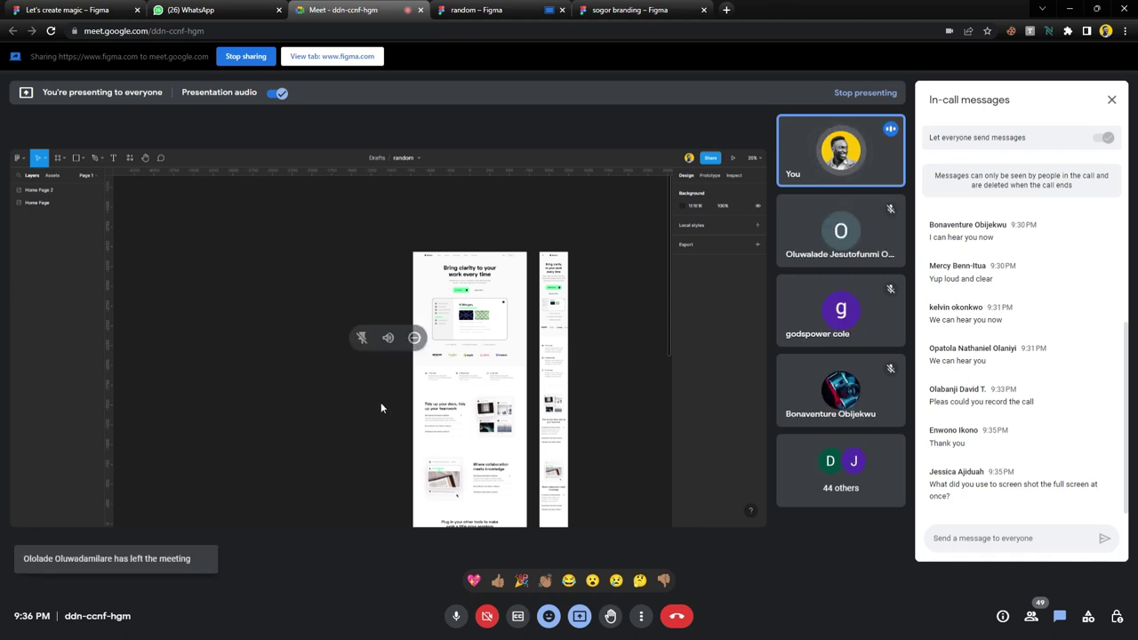
- Switch to the "random" Figma file, at the empty canvas beside the desktop home page design
left_click(492, 10)
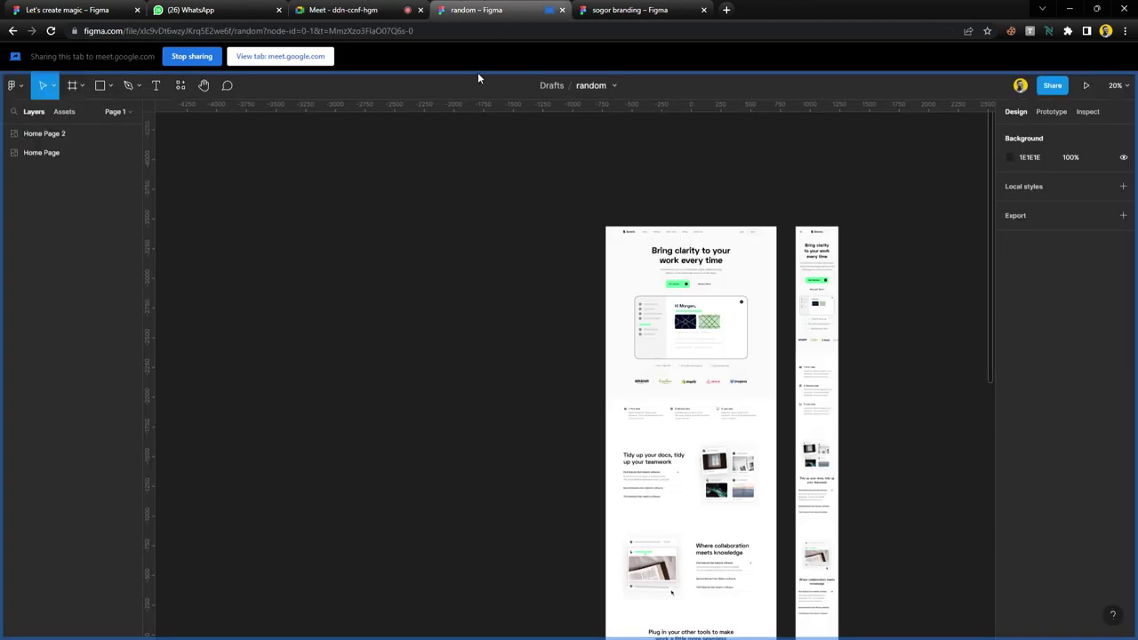
scroll(503, 379, "up", 5)
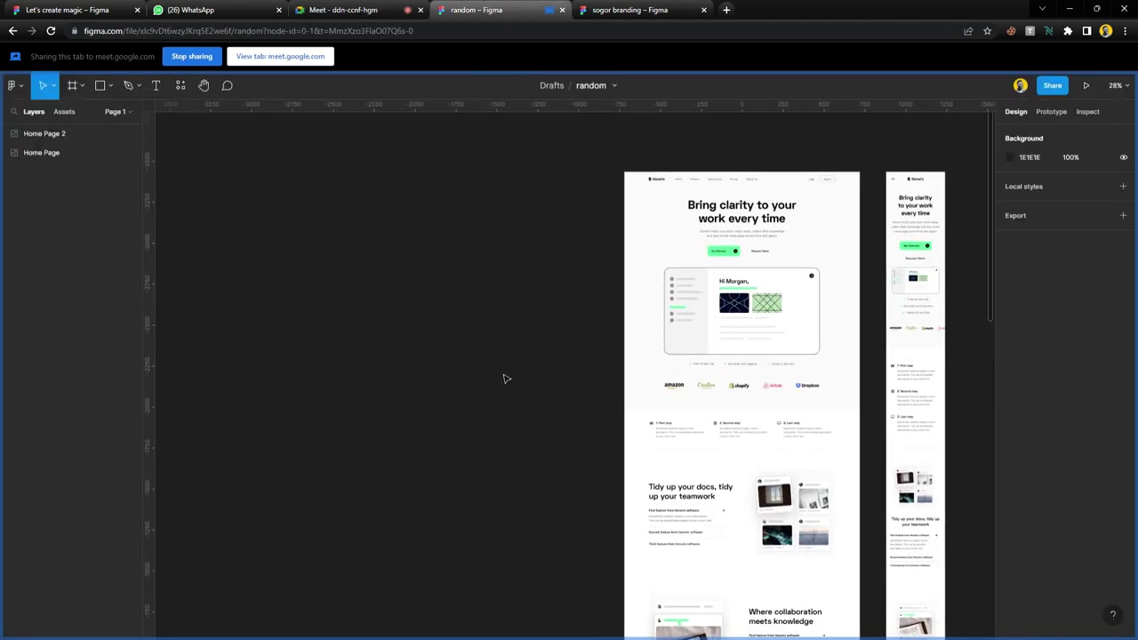
scroll(534, 311, "up", 1)
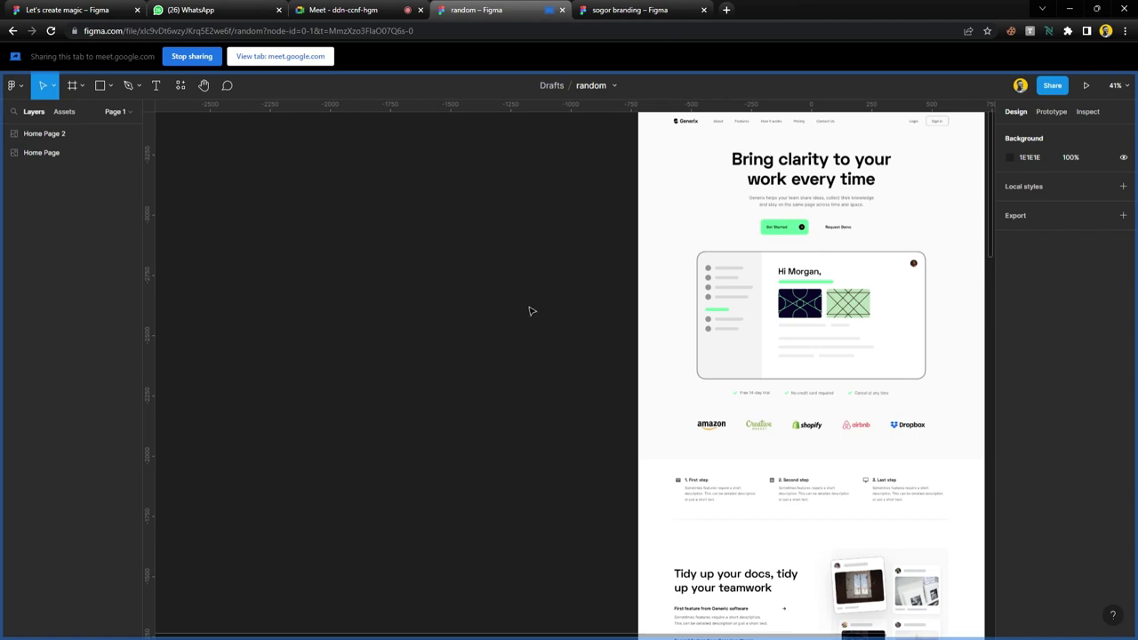
key("r")
left_click_drag(452, 271, 494, 321)
key("Delete")
- Draw a circle about 541 × 541 on the empty canvas beside the desktop home page and move it farther from the page
key("o")
left_click_drag(343, 246, 470, 374)
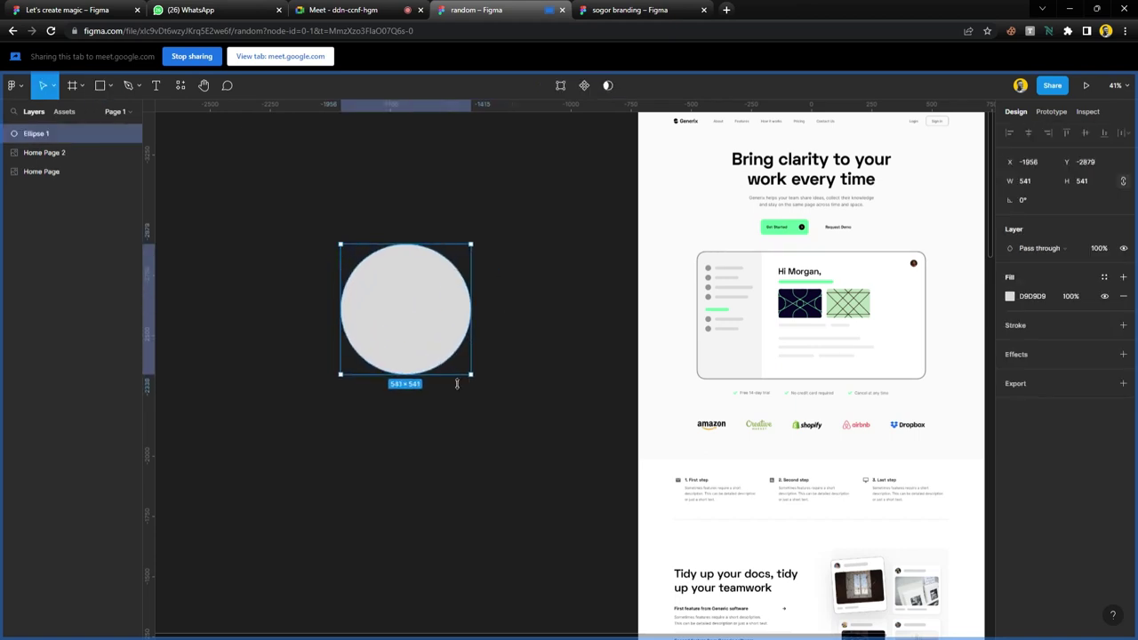
left_click_drag(447, 314, 351, 315)
- Switch to Google Meet, admit the waiting participant and return to the "random" Figma file
left_click(404, 9)
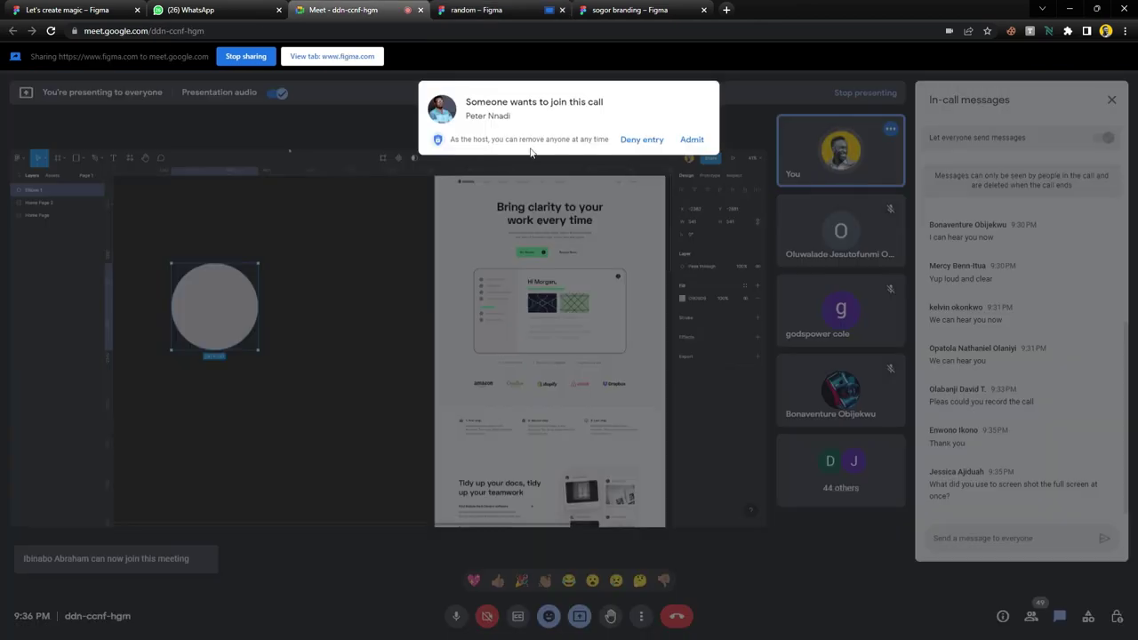
left_click(697, 142)
left_click(495, 11)
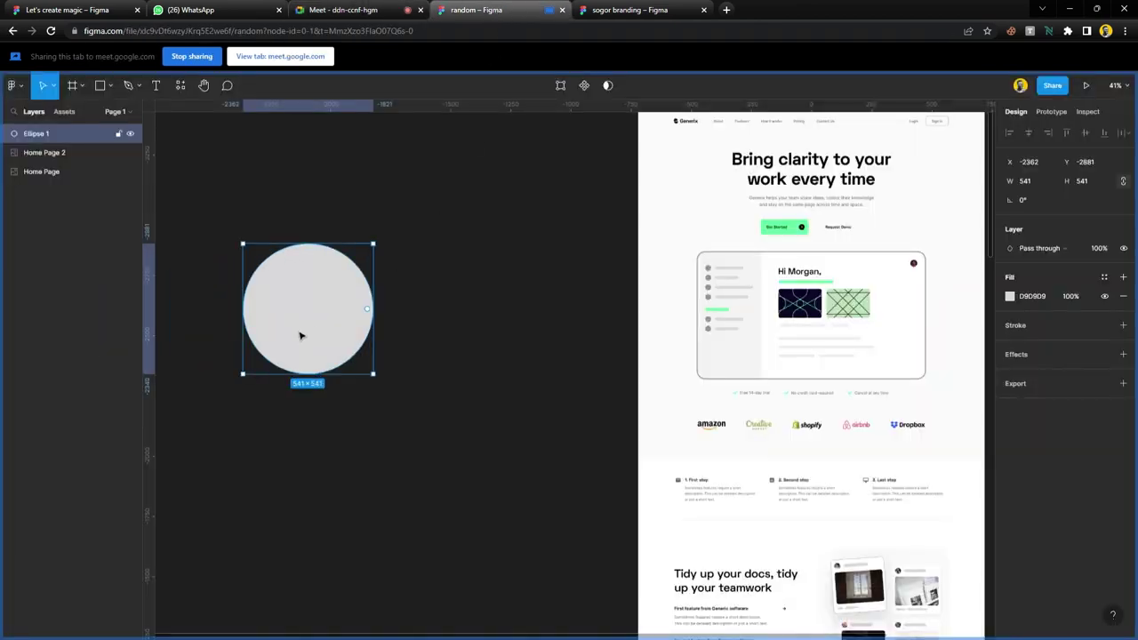
- Fill the circle with light grey F3F3F3 sampled from the home page design and duplicate it alongside
left_click_drag(299, 335, 457, 352)
key("i")
left_click(936, 149)
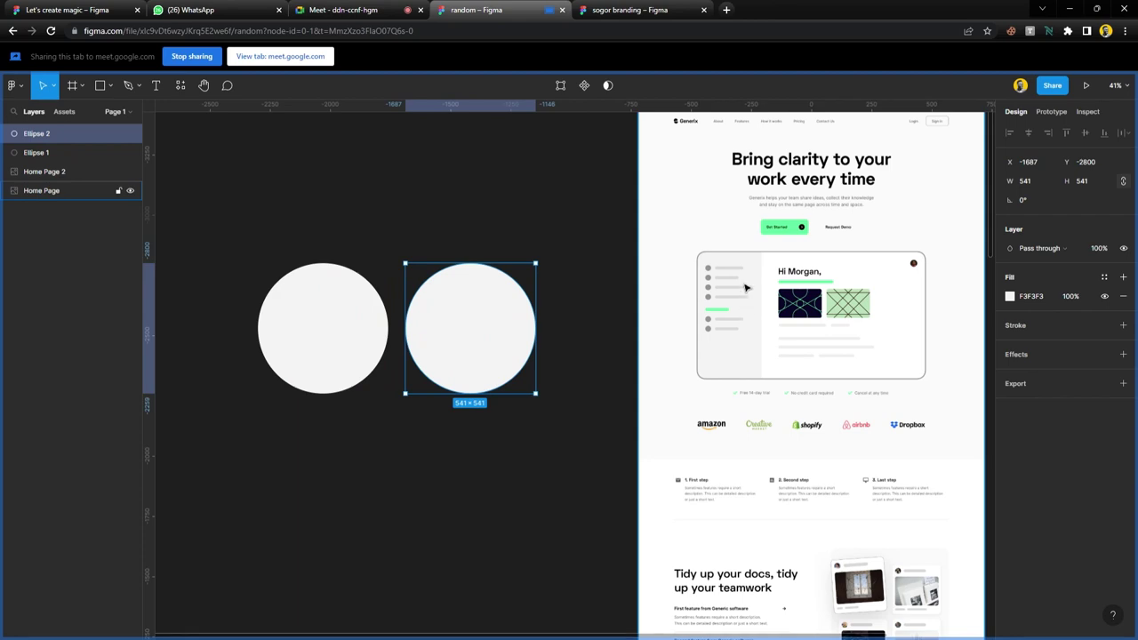
- Fill the duplicated circle with grey D8D8D8 sampled from a placeholder line in the home page's dashboard illustration
scroll(745, 287, "up", 5, "ctrl")
scroll(737, 277, "down", 4, "ctrl")
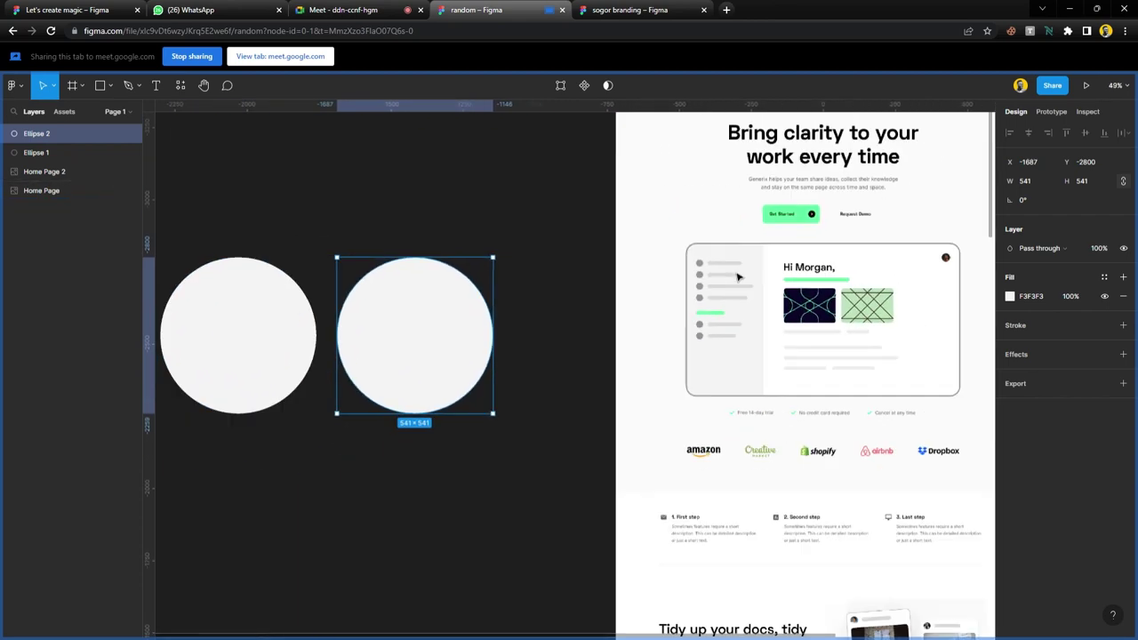
scroll(737, 277, "up", 2, "ctrl")
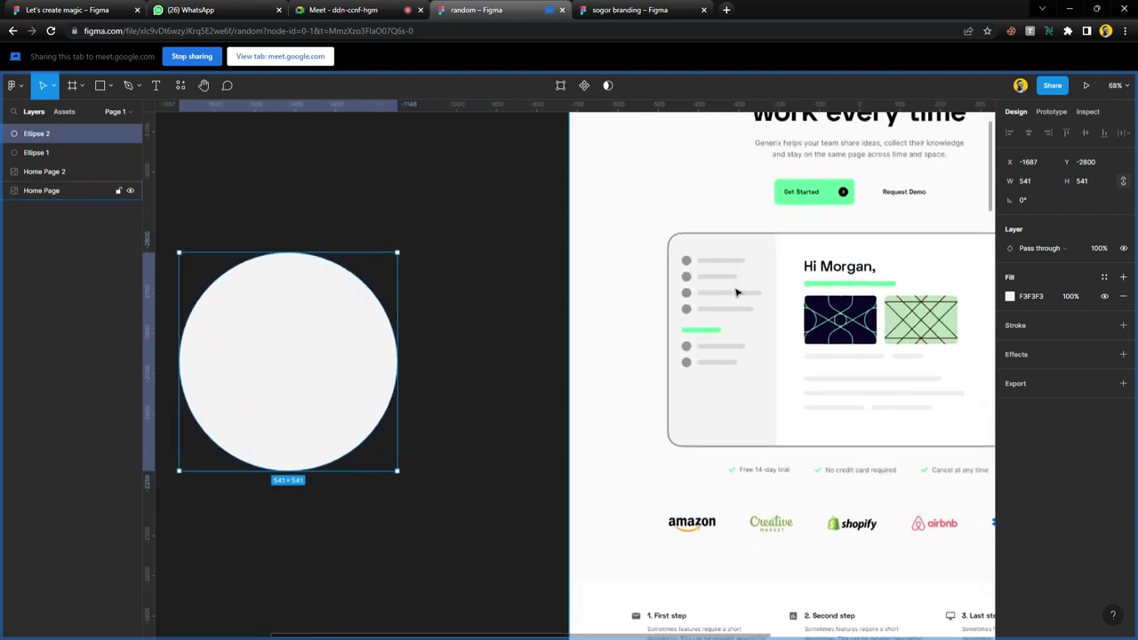
key("i")
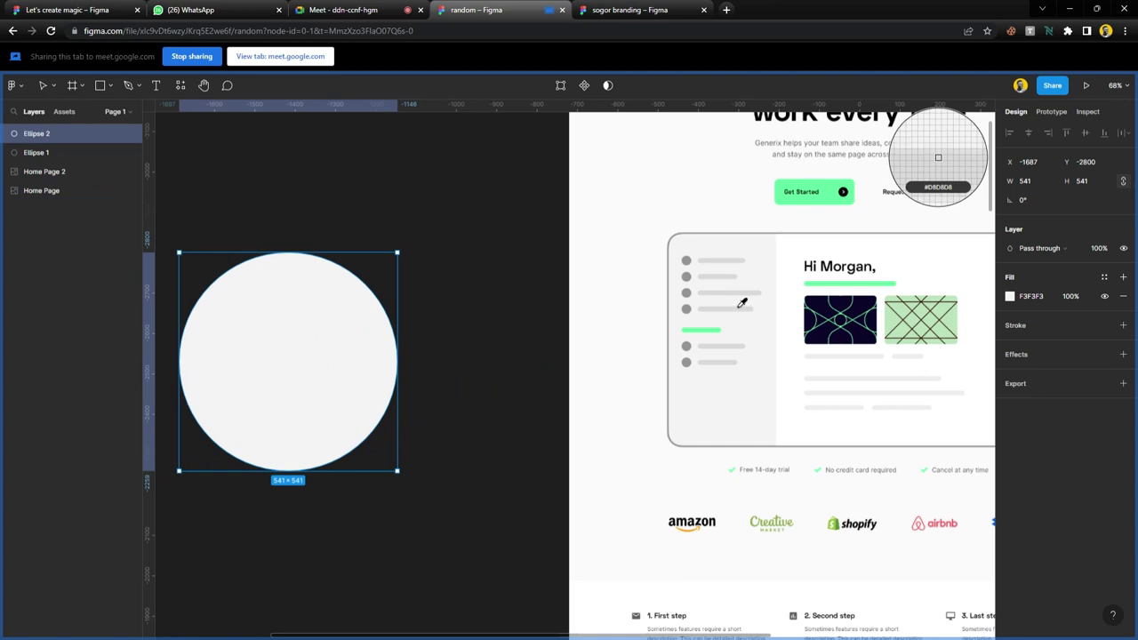
left_click(739, 304)
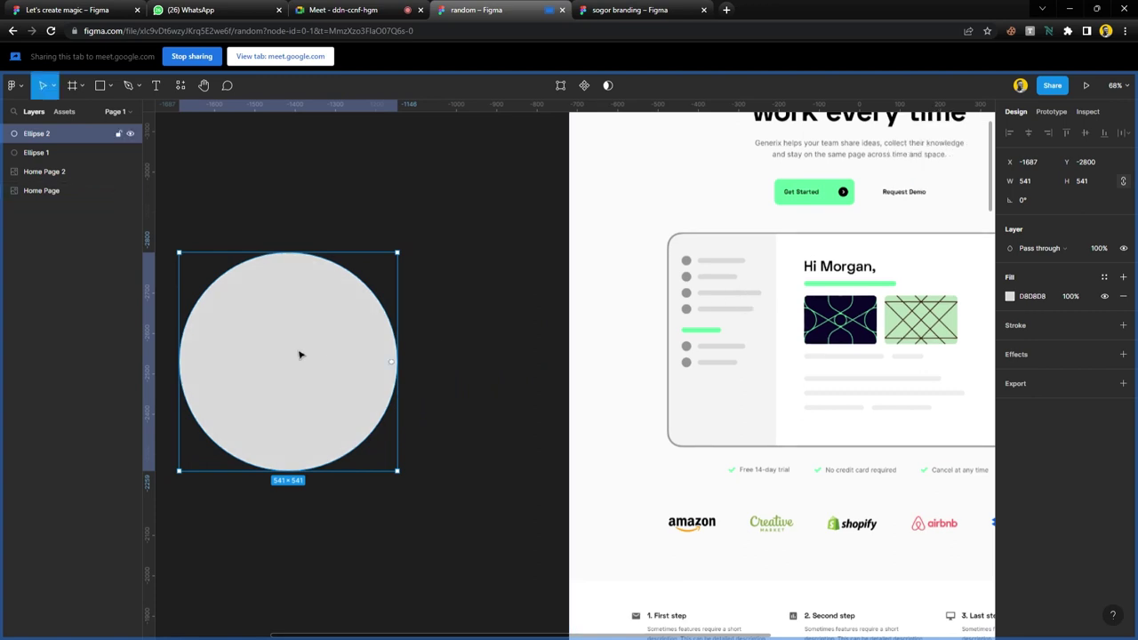
- Place the two circles edge to edge and duplicate the D8D8D8 circle as a third swatch touching the second
scroll(377, 353, "down", 3)
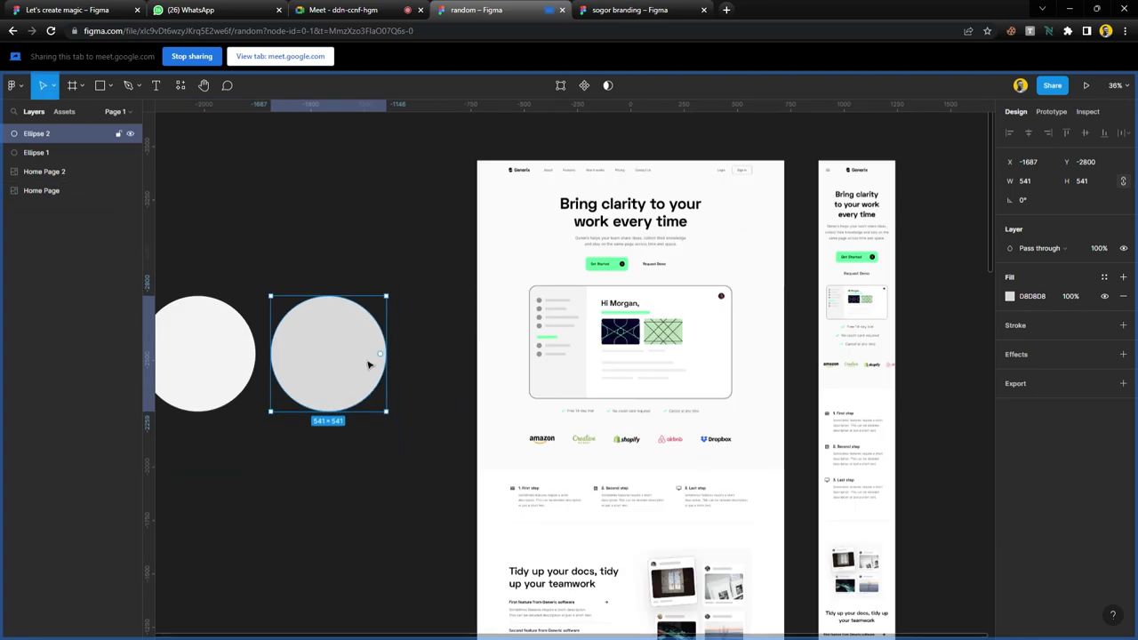
left_click_drag(368, 365, 216, 393)
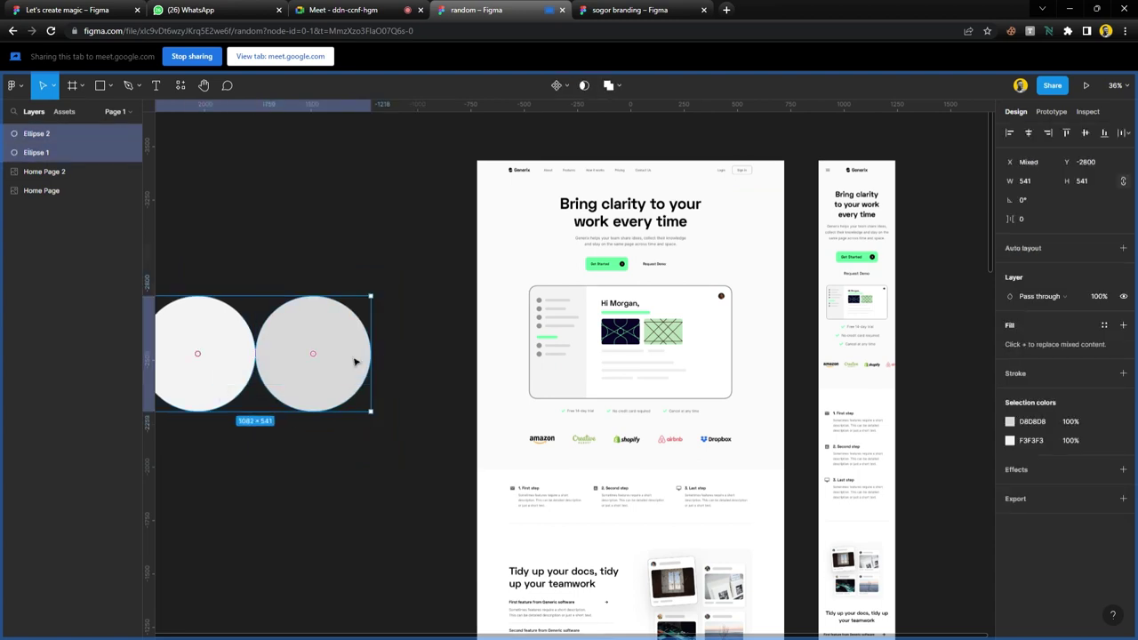
left_click_drag(354, 362, 325, 360)
left_click(208, 358)
- Fill the third circle with darker grey 949494 sampled from a bullet in the dashboard illustration's sidebar
scroll(351, 359, "up", 2)
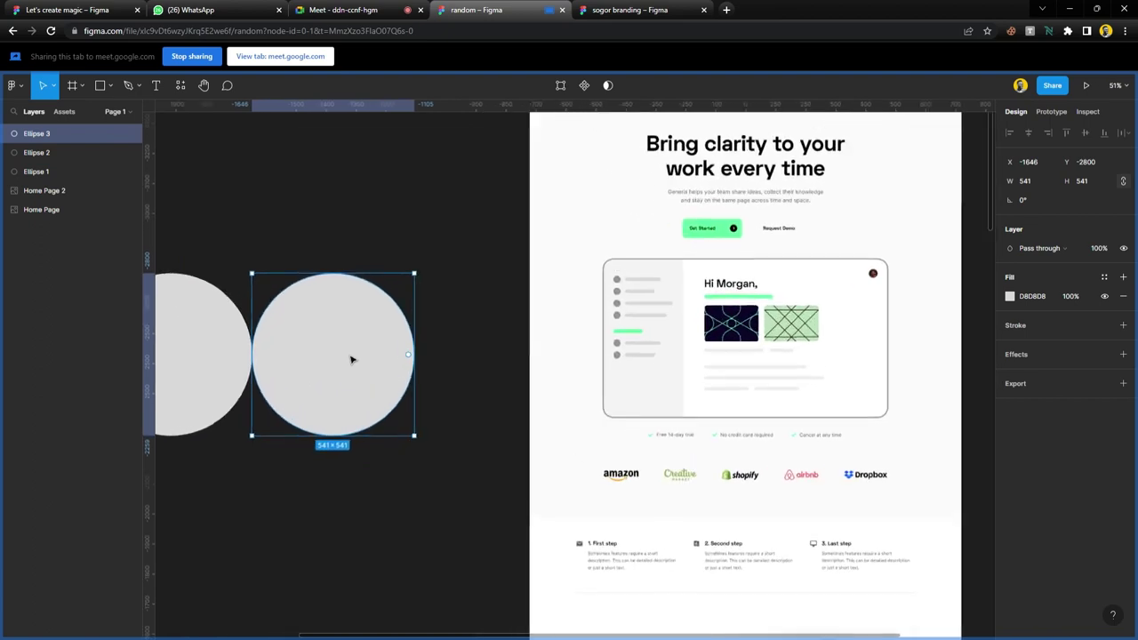
scroll(351, 359, "up", 1)
key("i")
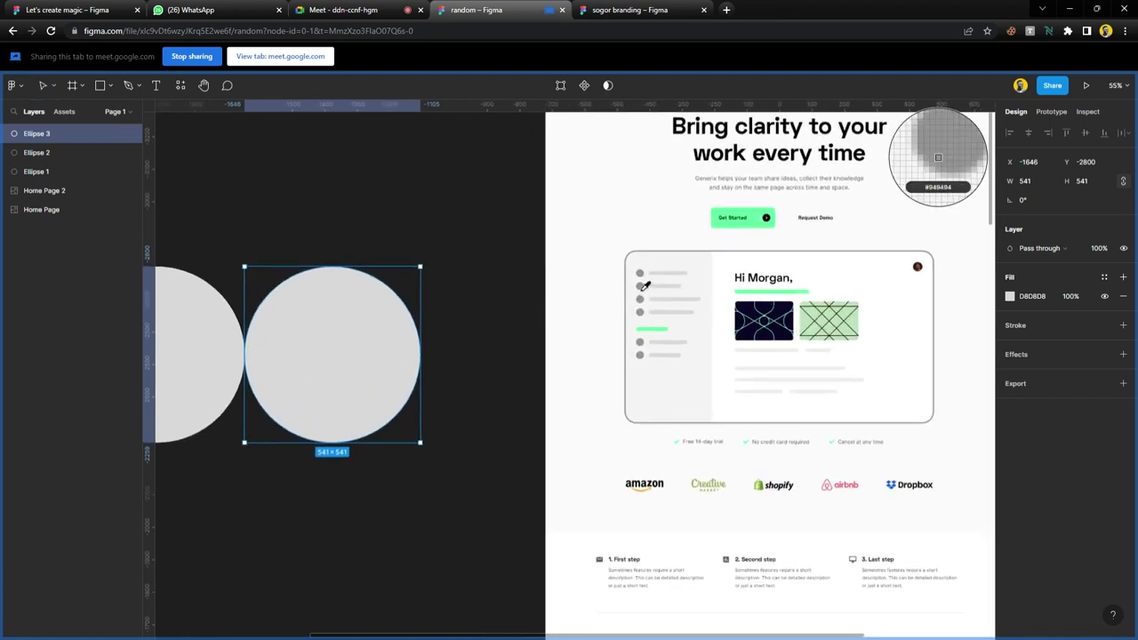
left_click(937, 157)
left_click(493, 391)
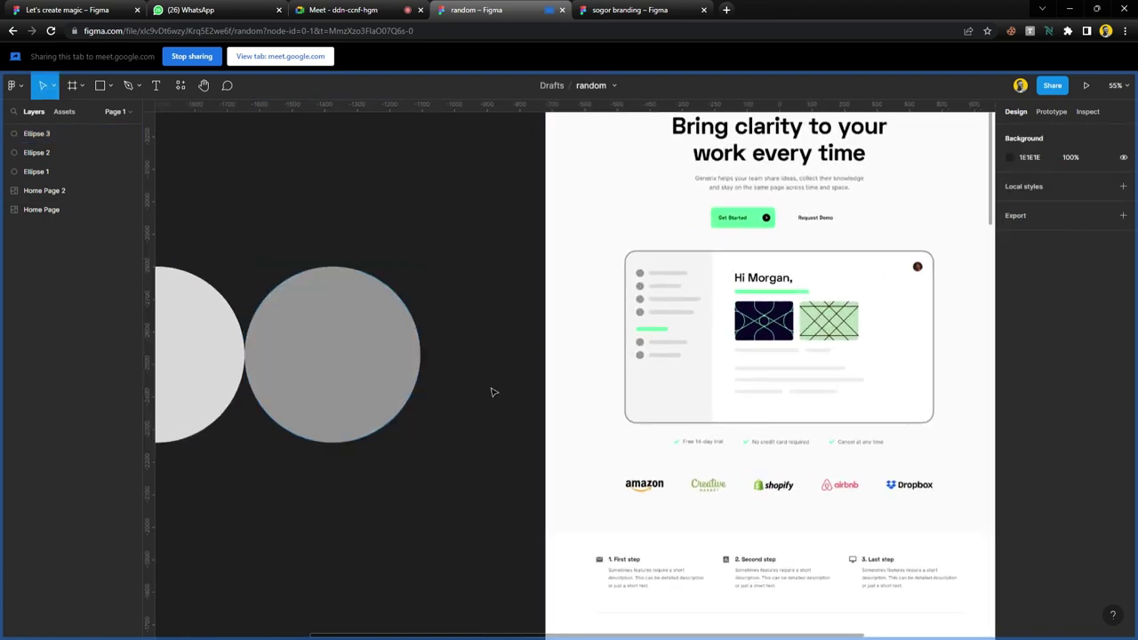
- Compare the three grey swatches with the home page design and examine its colours from the hero section to the testimonial and footer
scroll(494, 392, "down", 3)
scroll(494, 392, "right", 3)
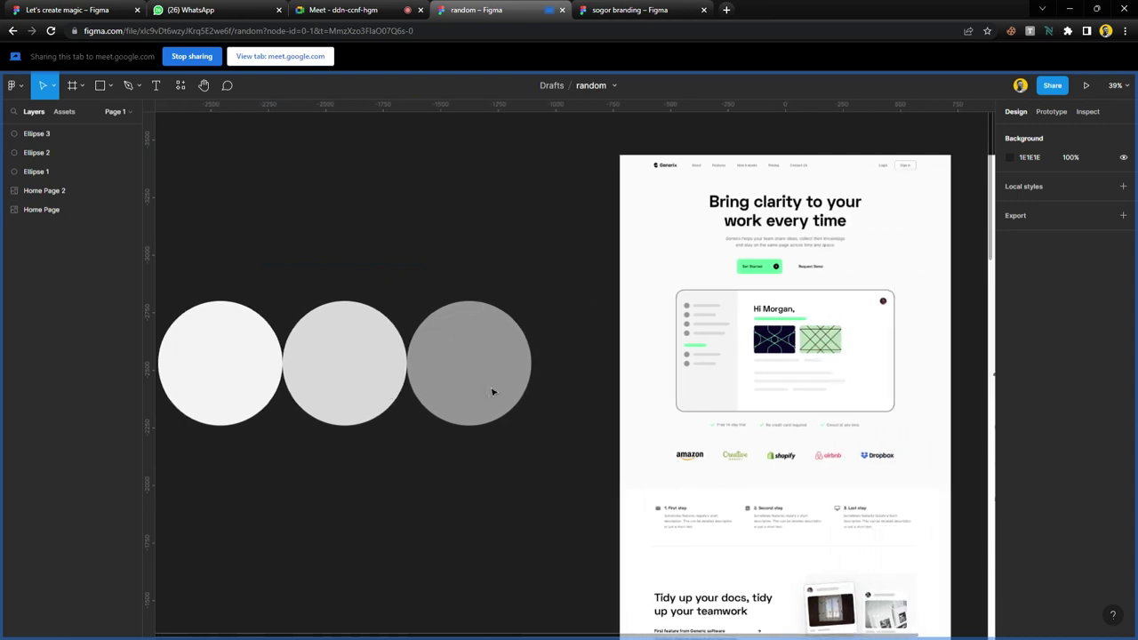
scroll(493, 392, "left", 3)
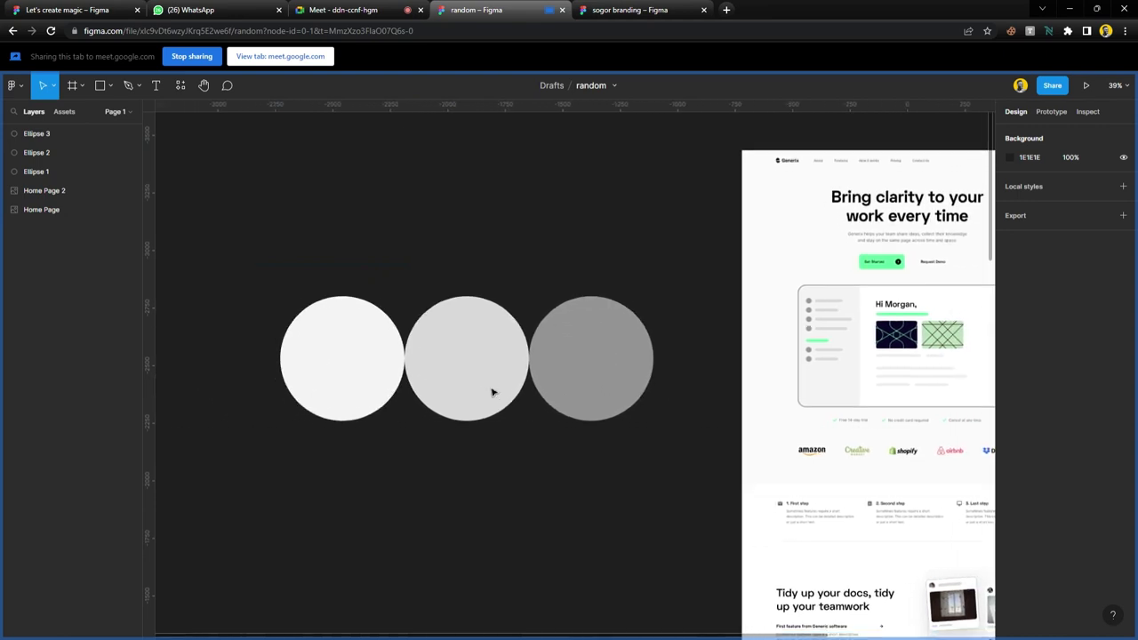
scroll(494, 392, "down", 2)
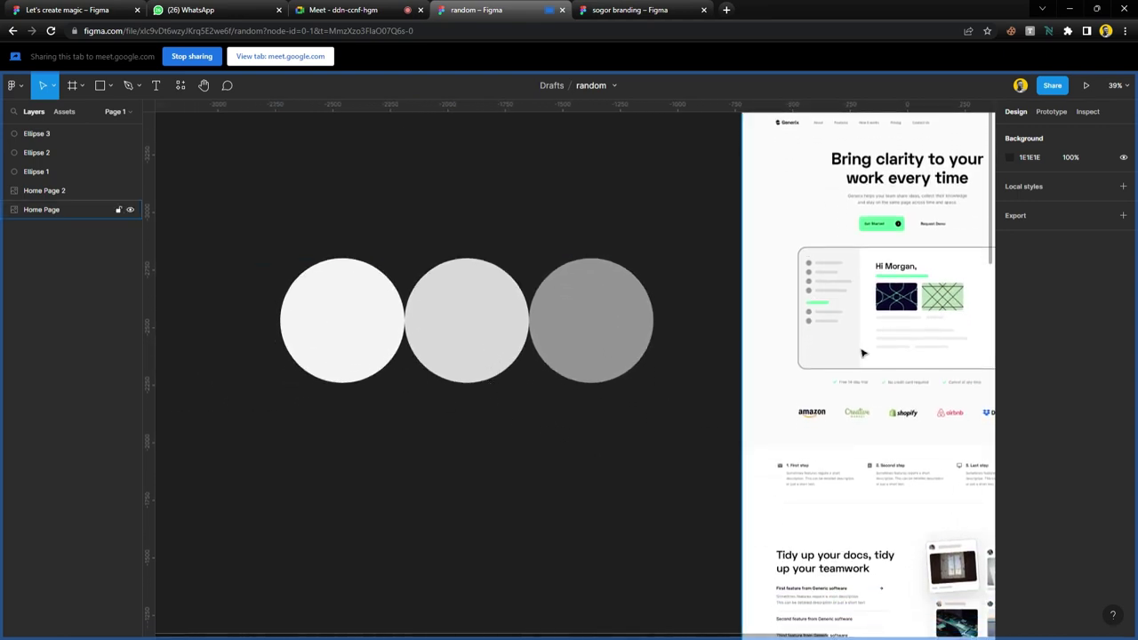
left_click(368, 310)
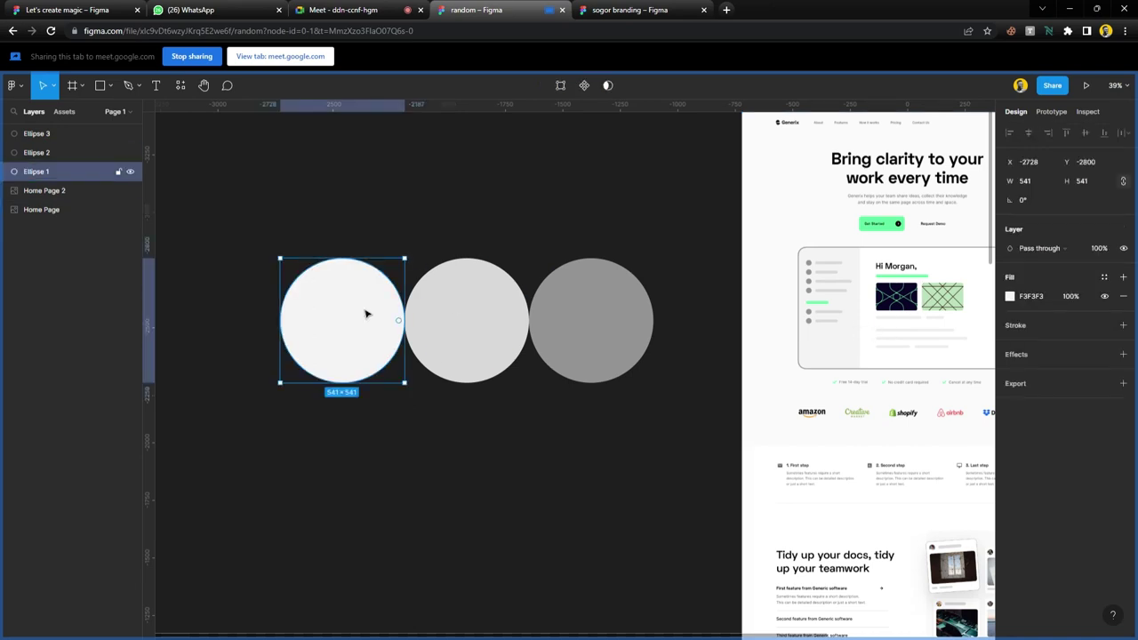
scroll(737, 338, "up", 1)
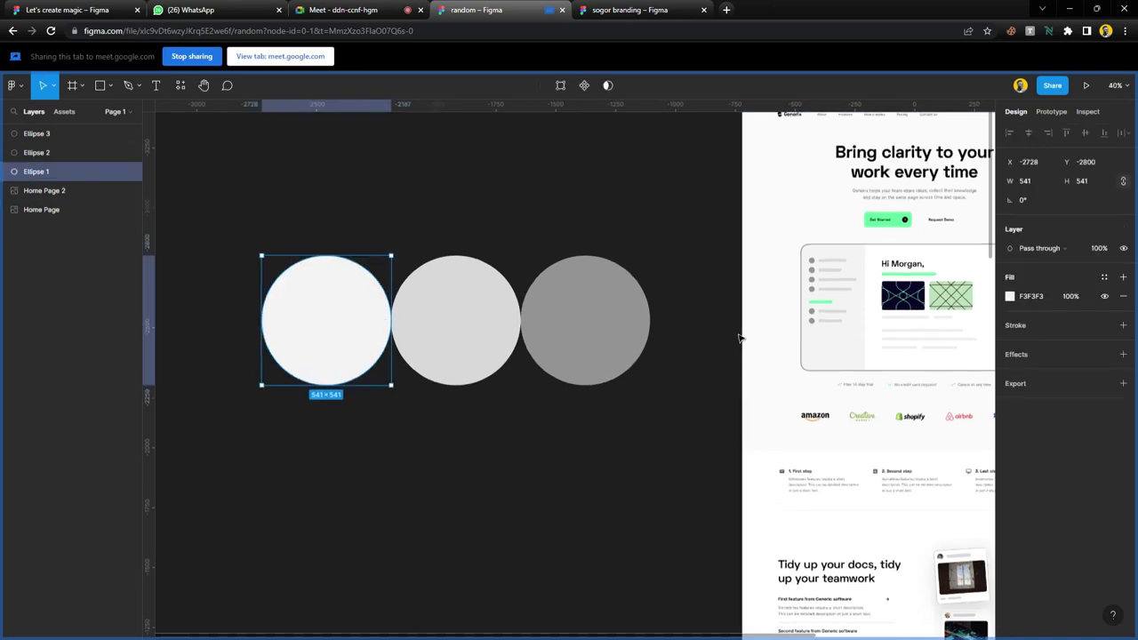
scroll(738, 338, "up", 1)
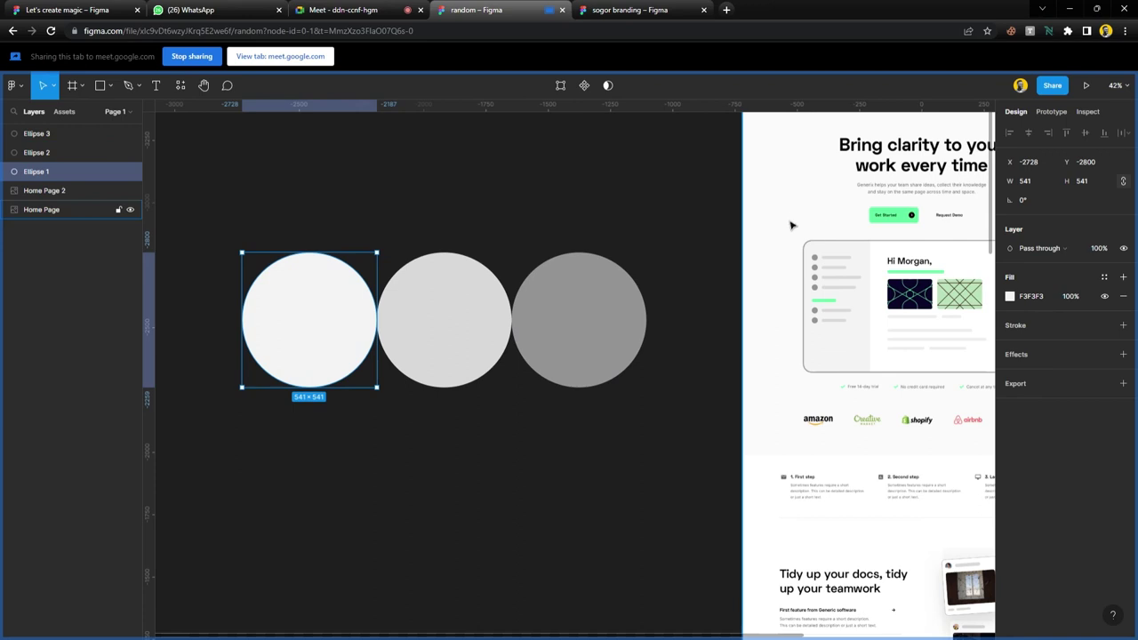
scroll(811, 444, "down", 3)
scroll(791, 448, "down", 5)
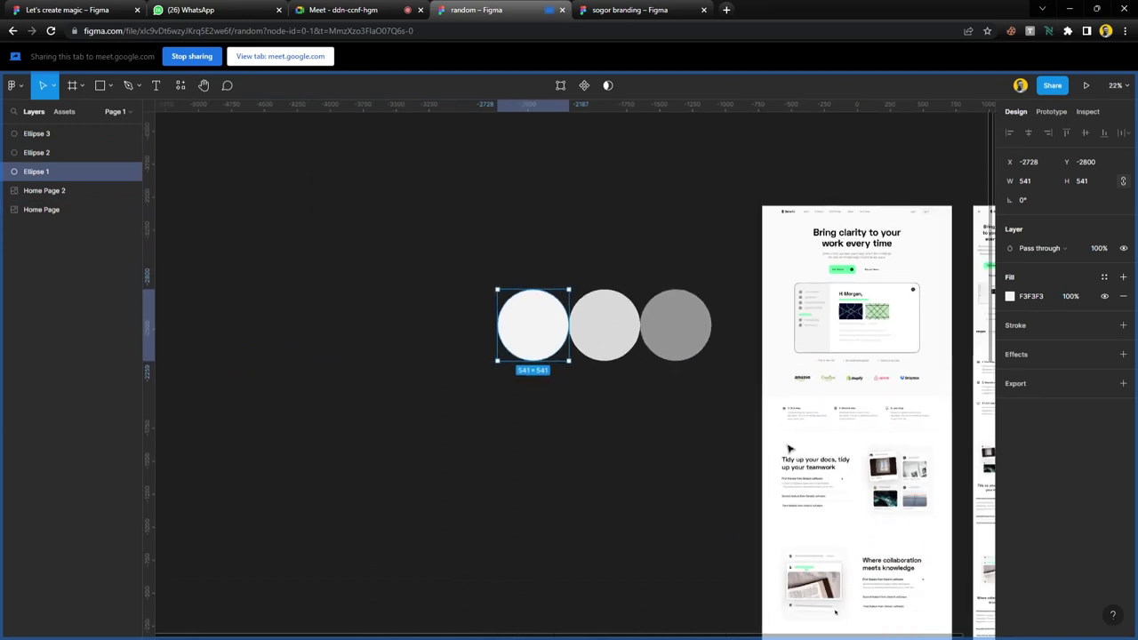
scroll(788, 448, "right", 3)
scroll(758, 436, "down", 6)
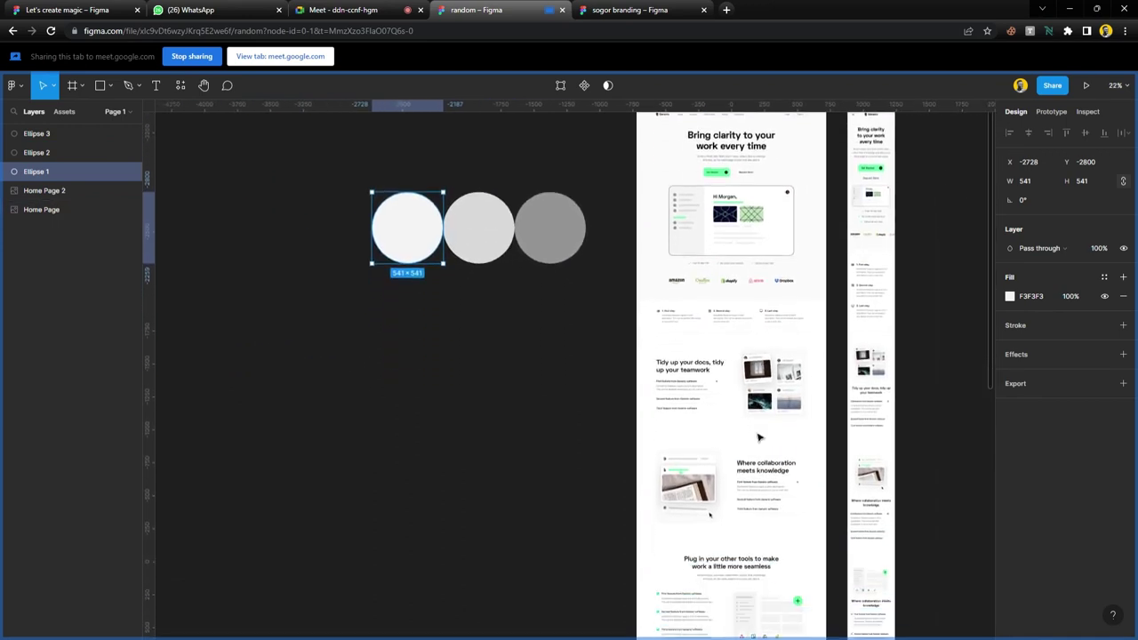
scroll(757, 444, "down", 3)
scroll(764, 488, "up", 3)
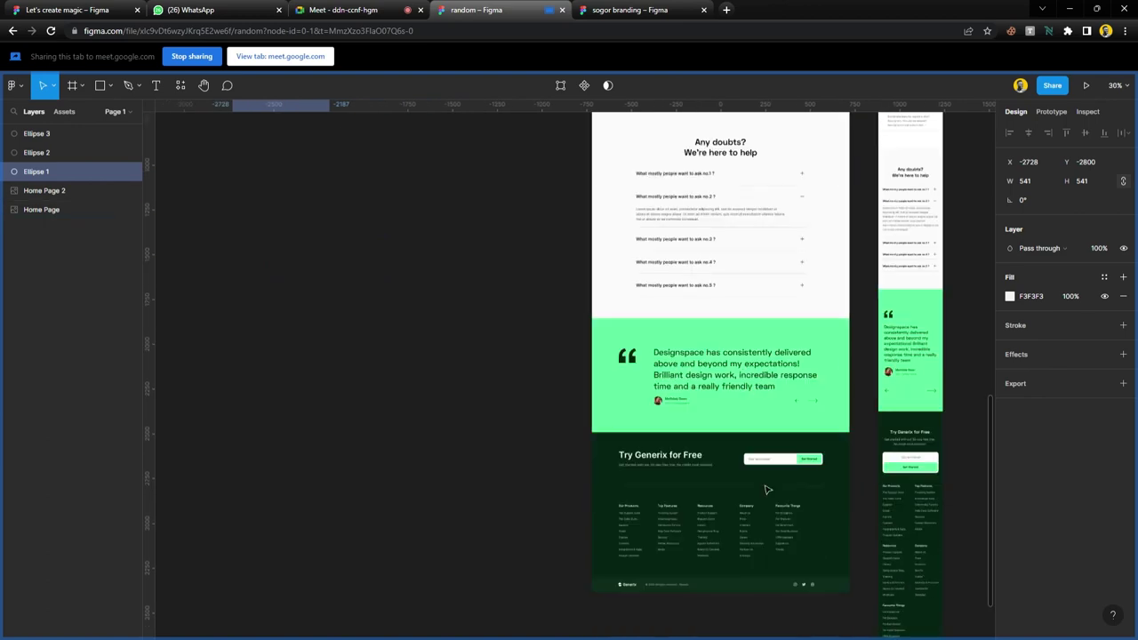
scroll(665, 382, "up", 3)
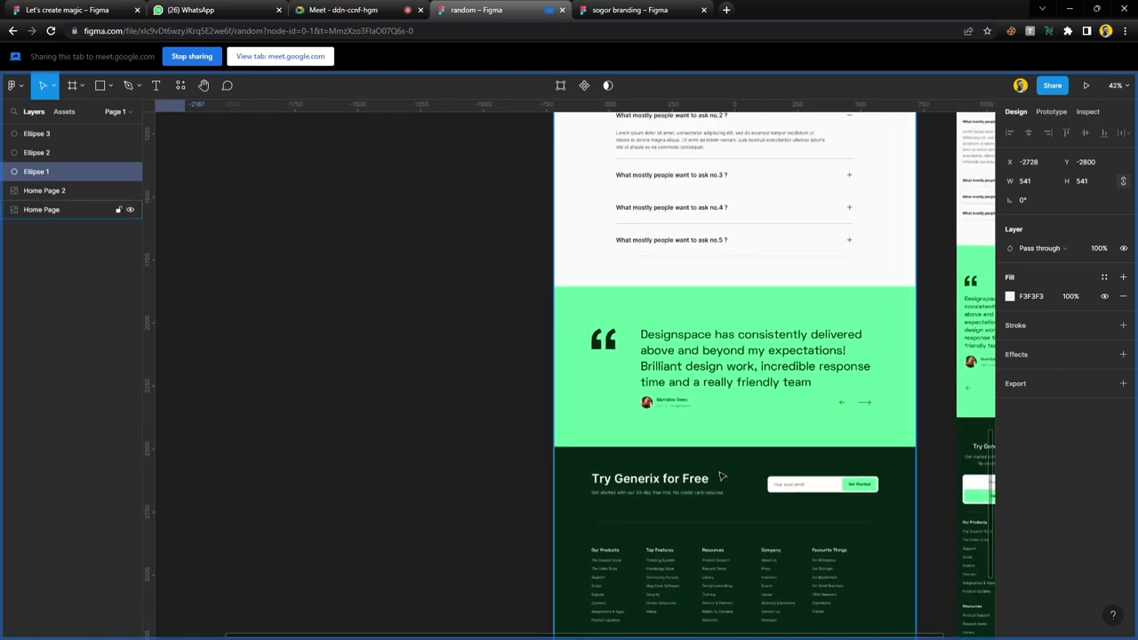
scroll(717, 407, "down", 3)
scroll(703, 445, "up", 10)
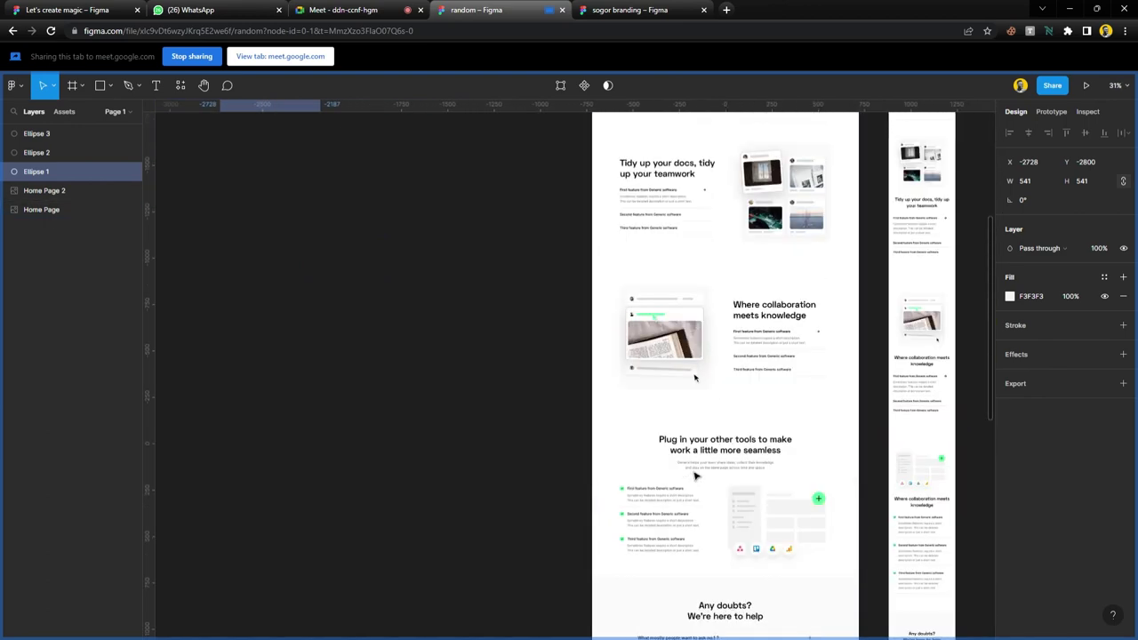
scroll(698, 471, "down", 5)
scroll(539, 394, "up", 2)
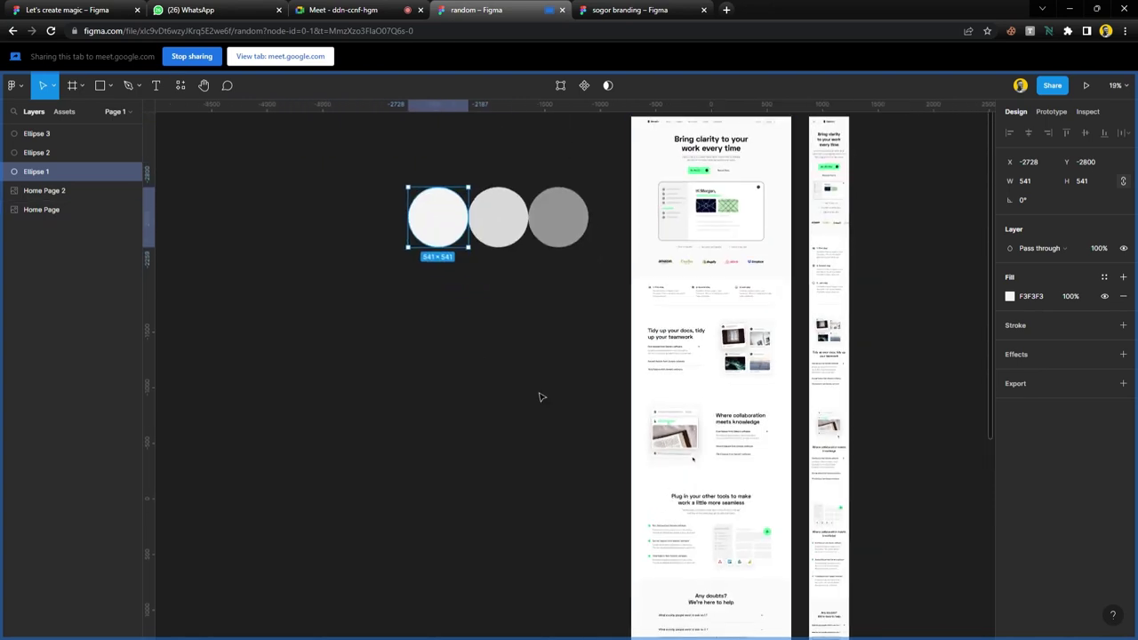
- Switch to Google Meet, admit all waiting participants and return to the grey swatches in the "random" Figma file
left_click(342, 10)
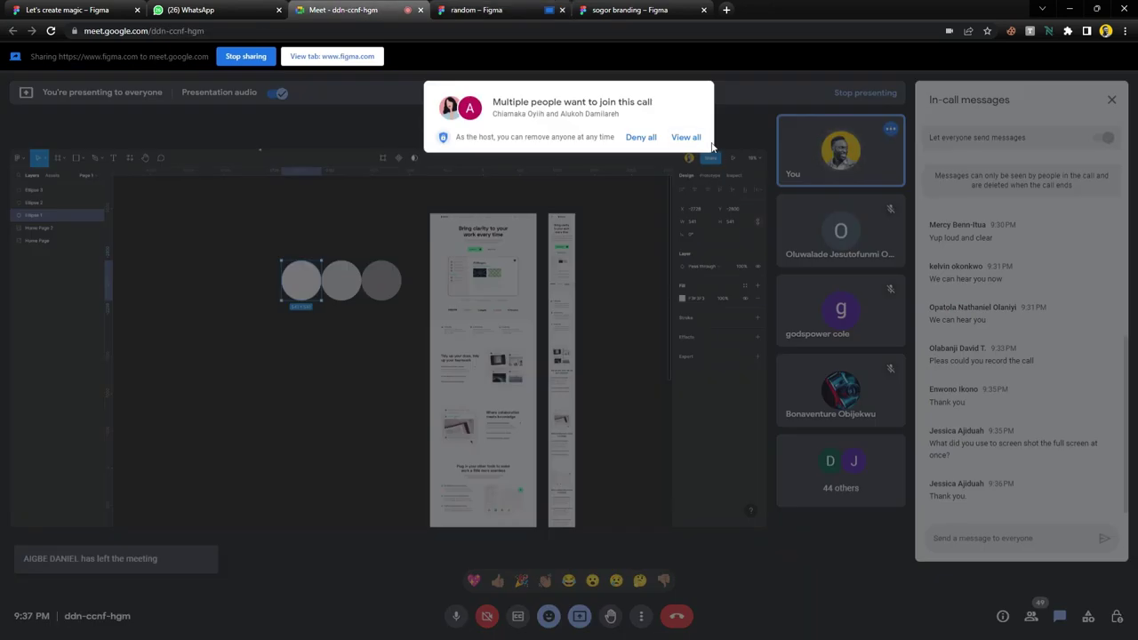
left_click(694, 139)
left_click(694, 224)
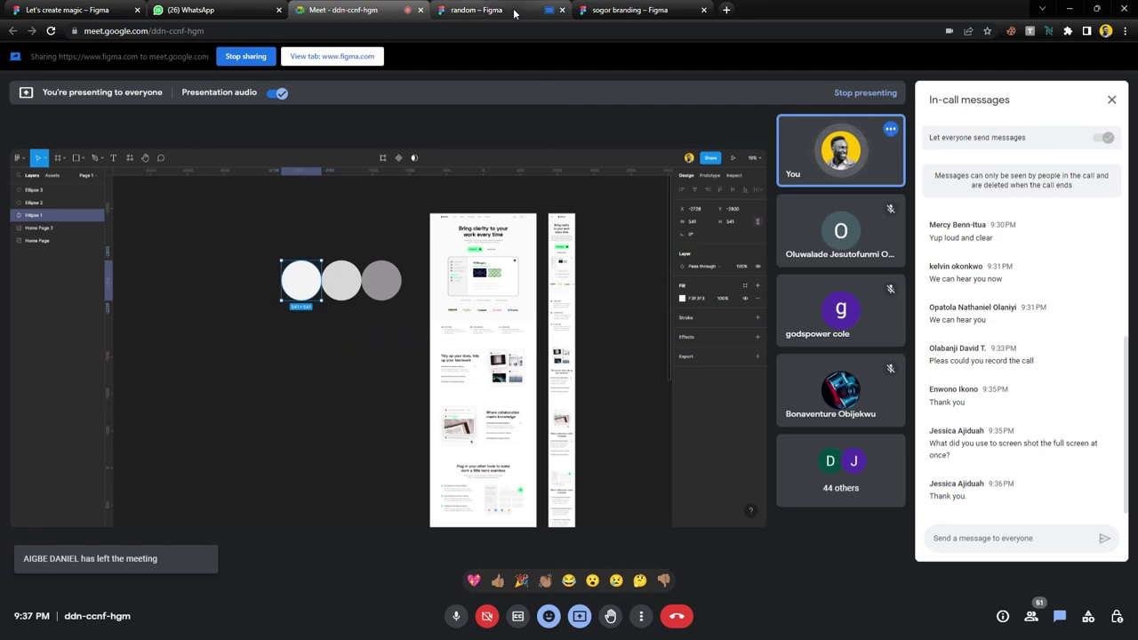
left_click(513, 11)
scroll(496, 231, "up", 4)
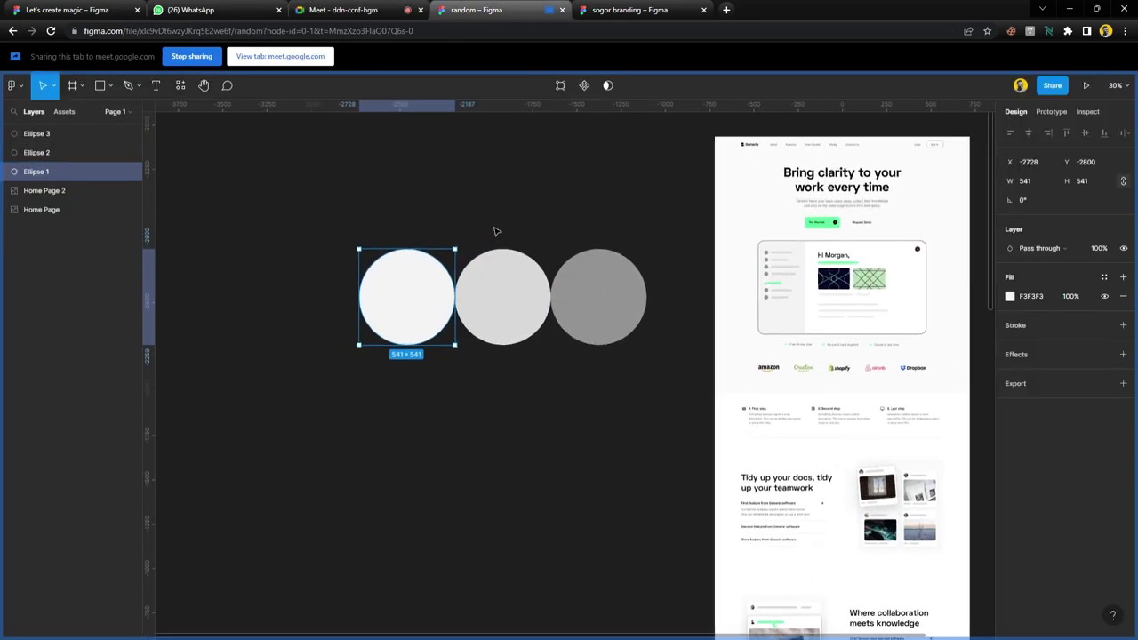
- Switch to Google Meet, admit the participant waiting to join and return to the "random" Figma file
left_click(343, 9)
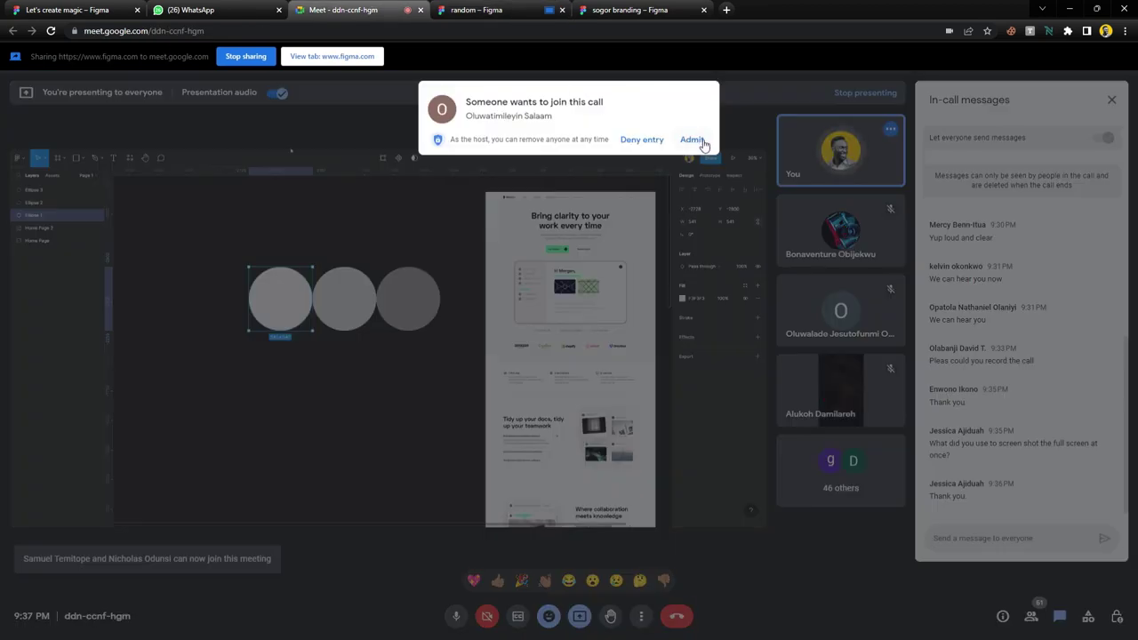
left_click(692, 139)
left_click(498, 10)
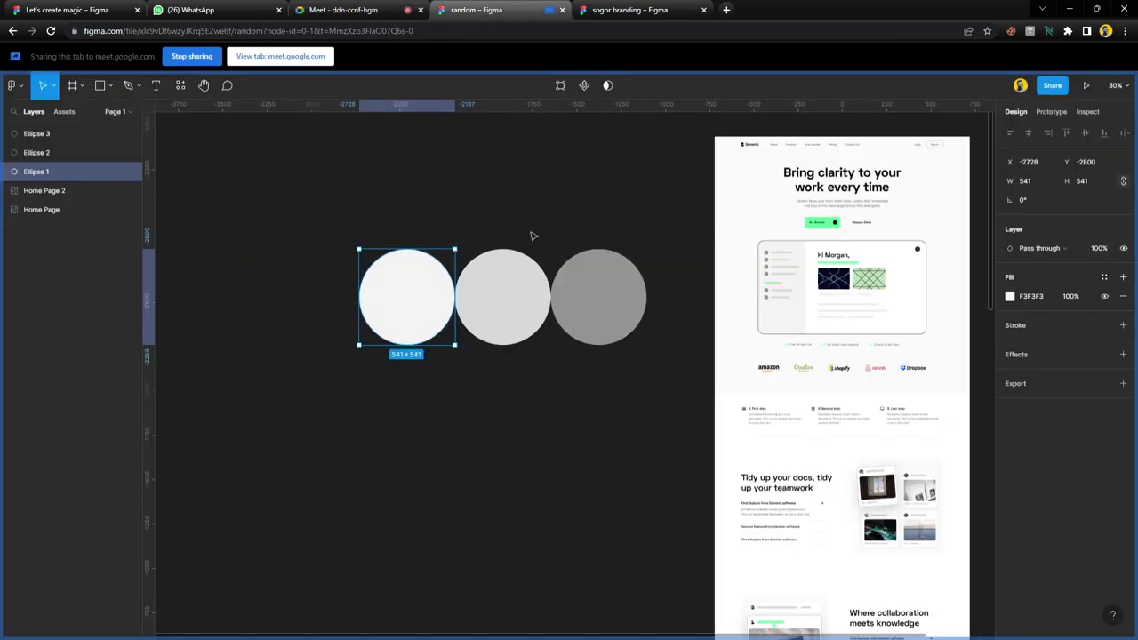
- Add horizontal guides across the home page design, from above the hero headline down to just below the brand logos
scroll(539, 243, "right", 5)
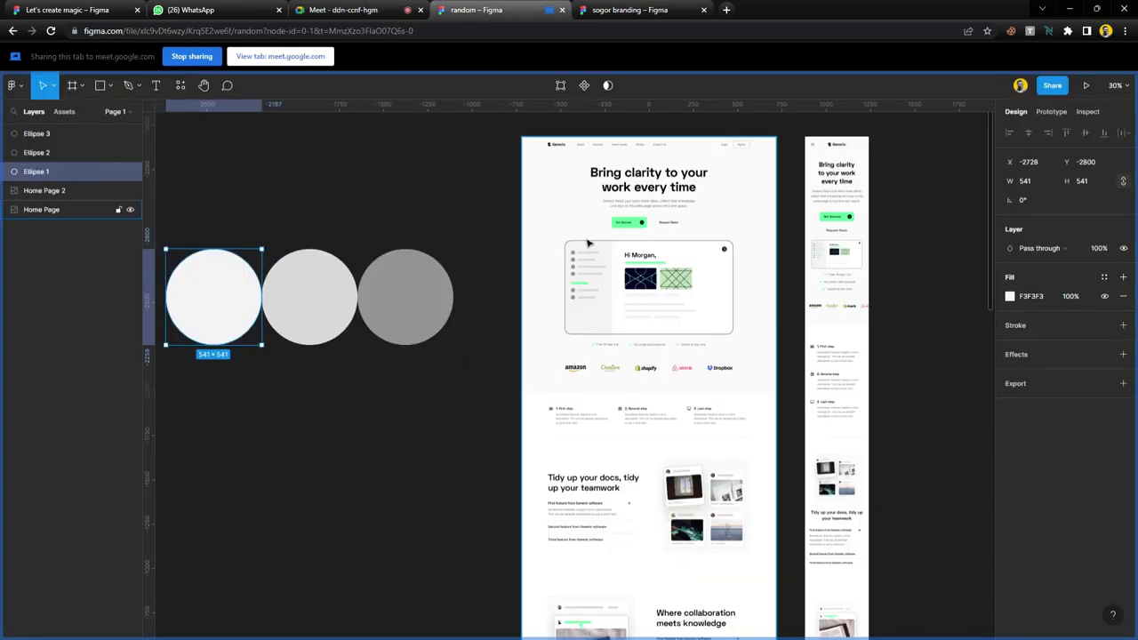
scroll(729, 211, "up", 3)
scroll(636, 254, "up", 2)
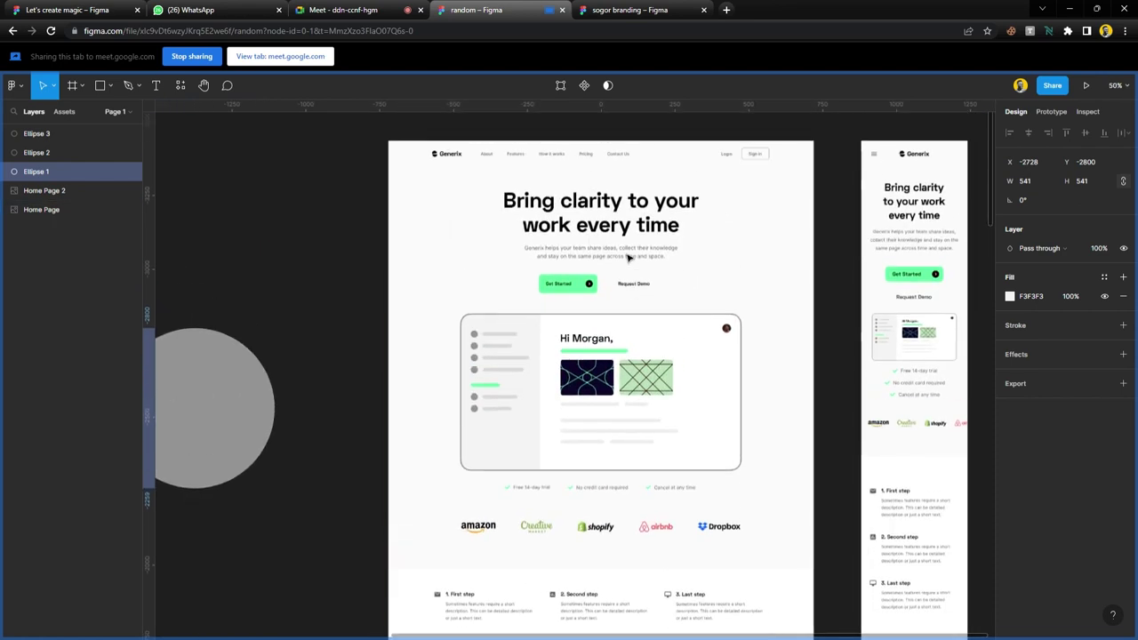
left_click_drag(567, 113, 573, 187)
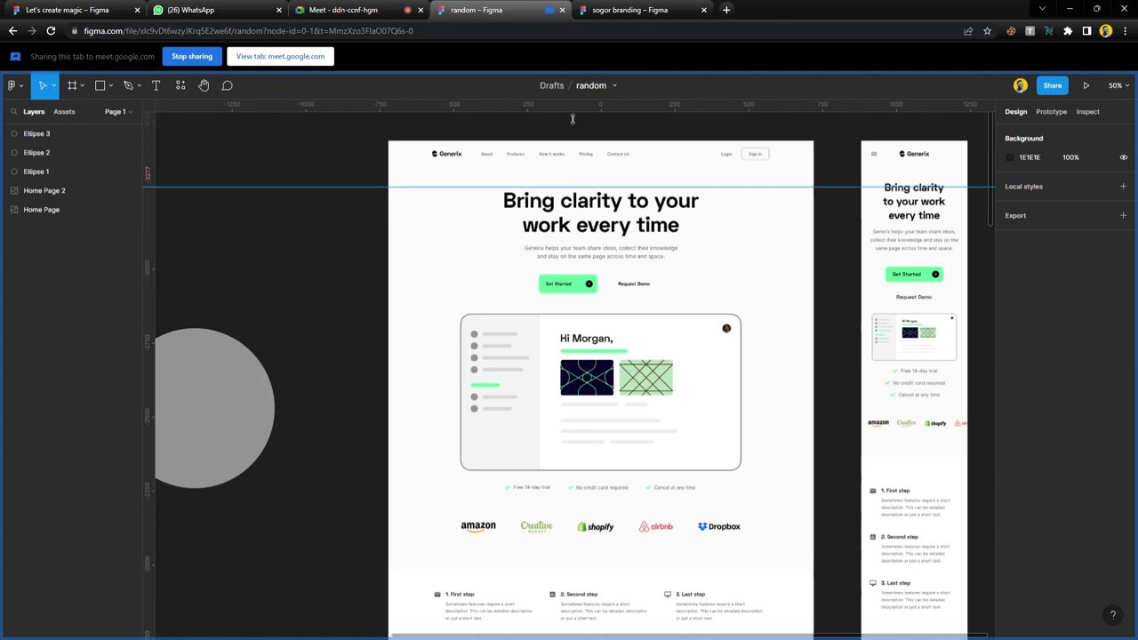
left_click_drag(568, 113, 573, 308)
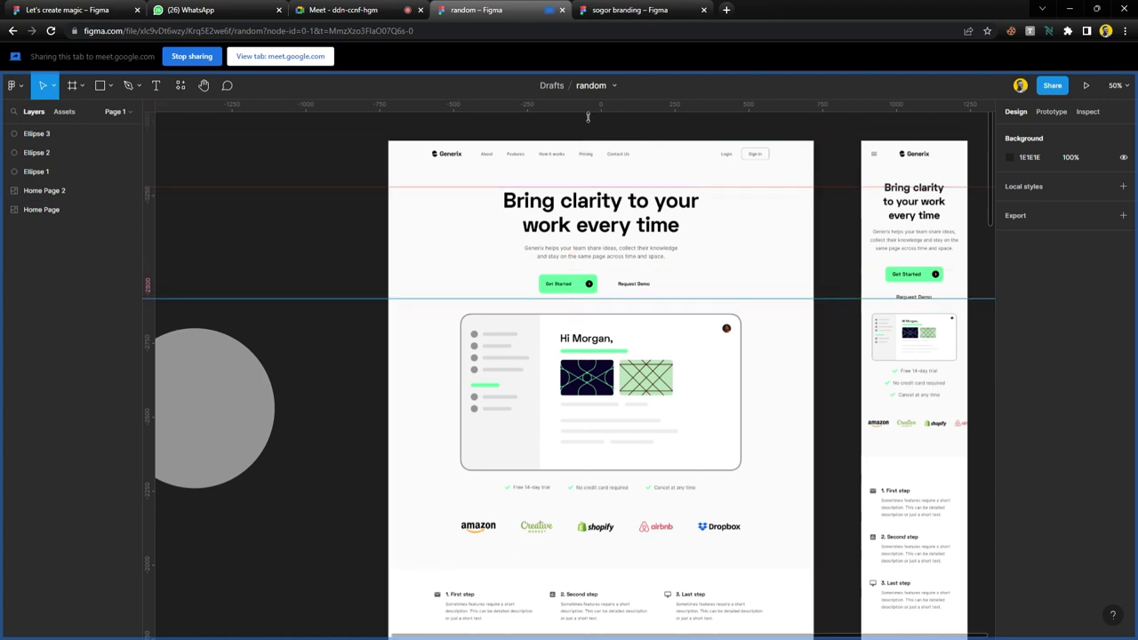
key("shift+Down")
key("shift+Down")
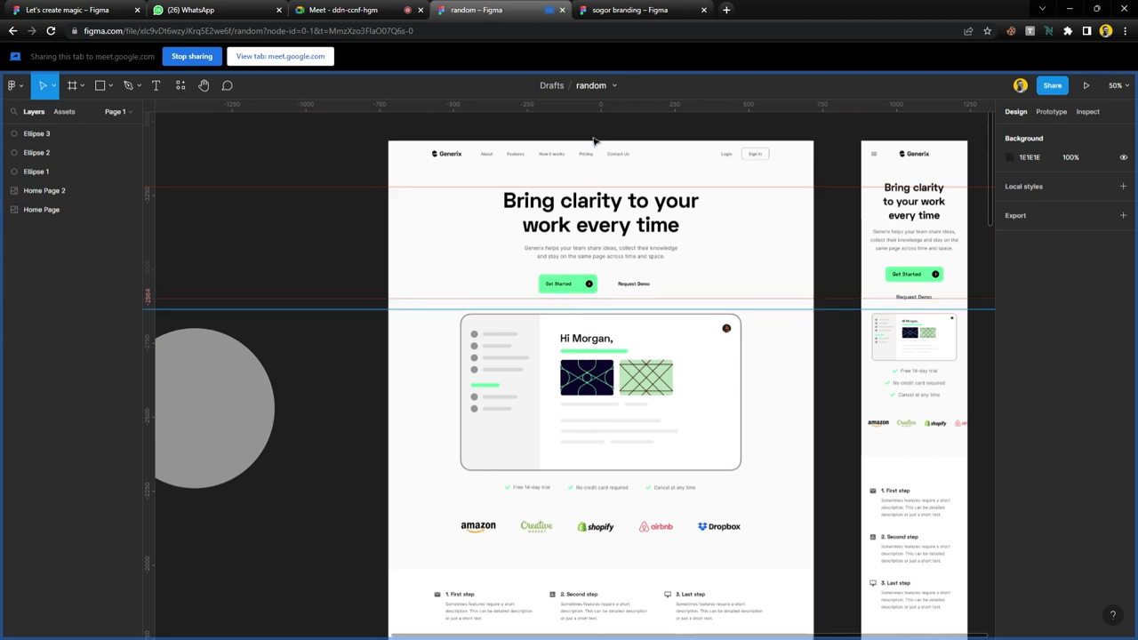
left_click_drag(602, 119, 599, 505)
scroll(525, 488, "down", 3)
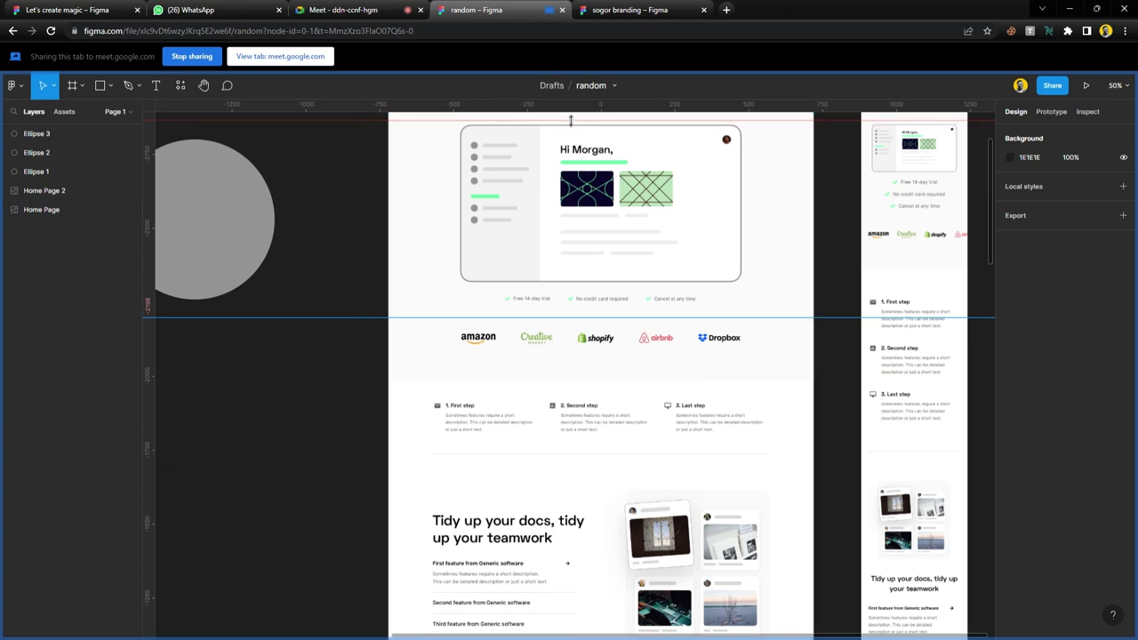
left_click_drag(570, 119, 564, 362)
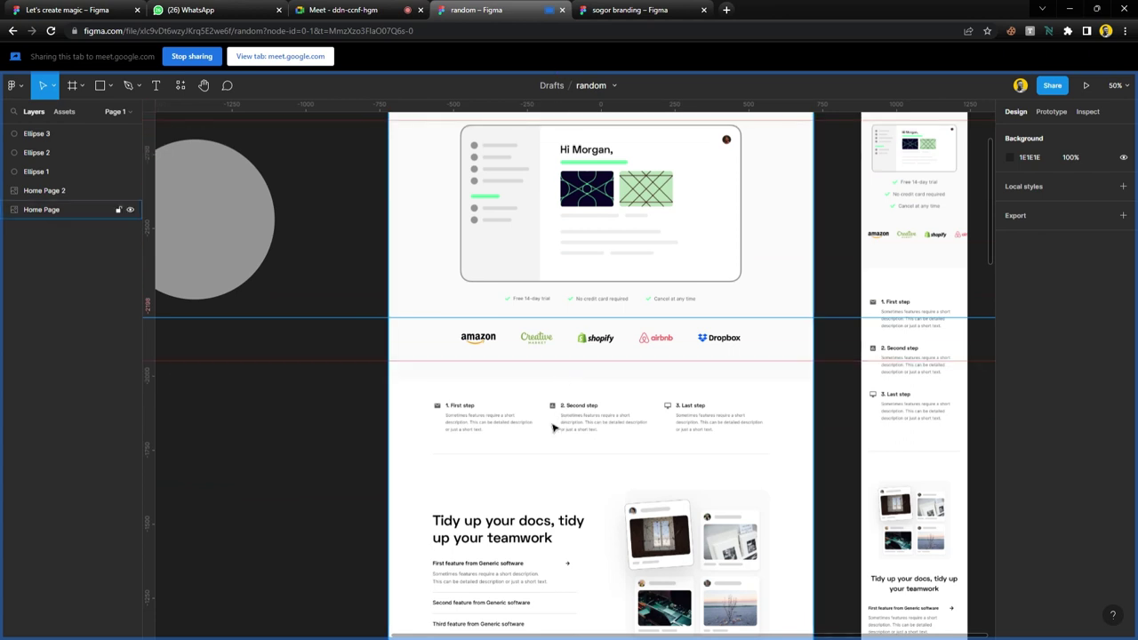
key("Escape")
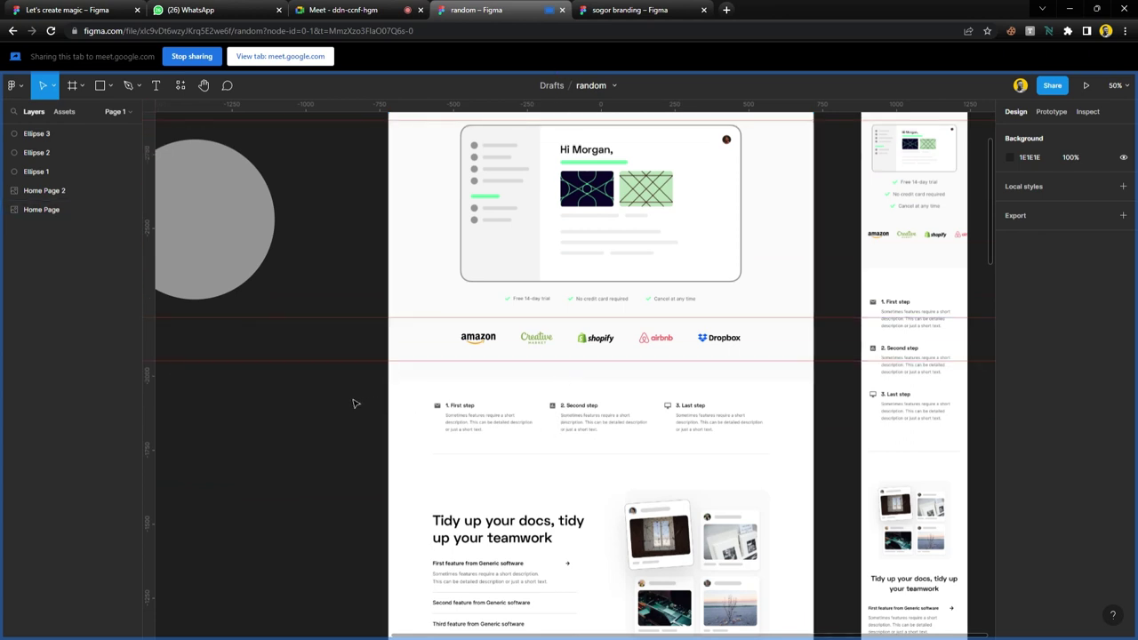
- Hide the rulers, show them again and remove all horizontal guides
right_click(151, 315)
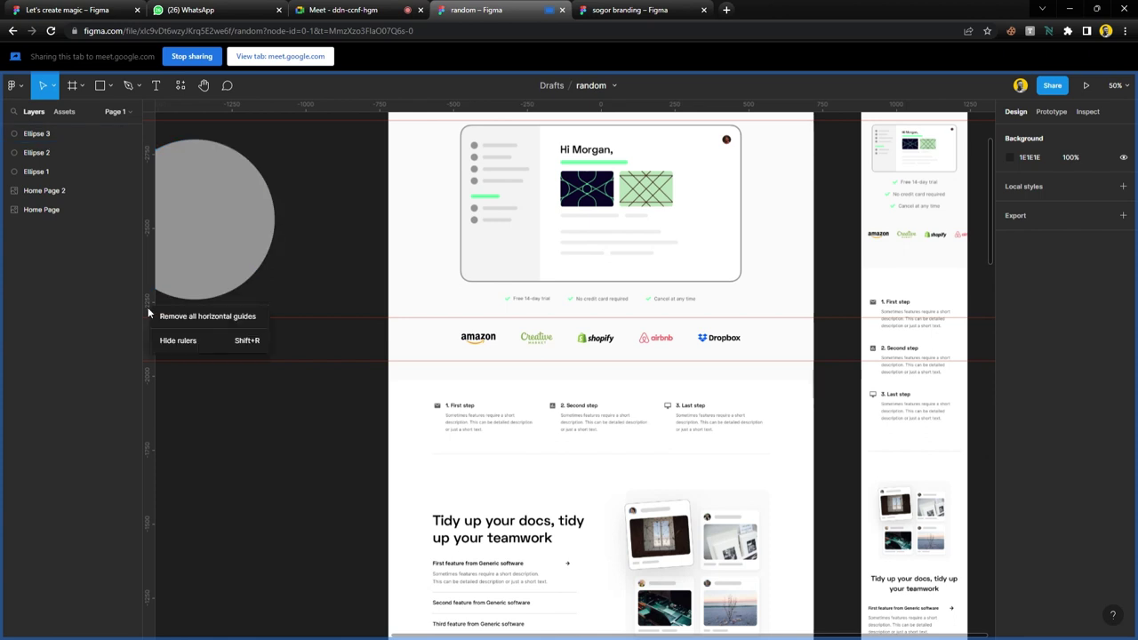
left_click(180, 345)
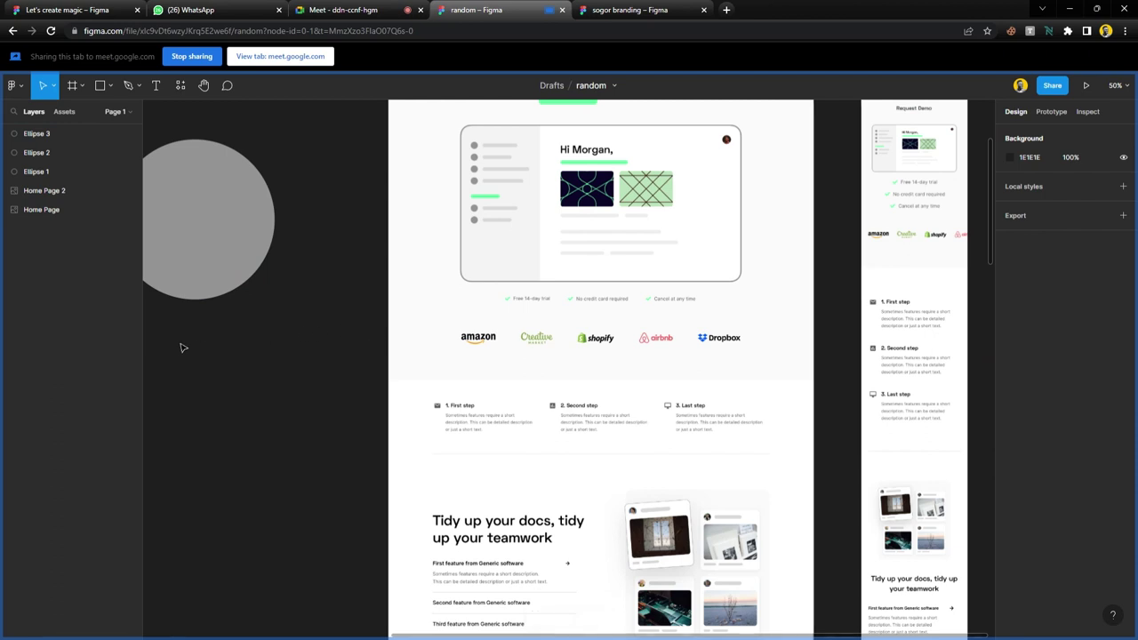
key("shift+r")
right_click(152, 303)
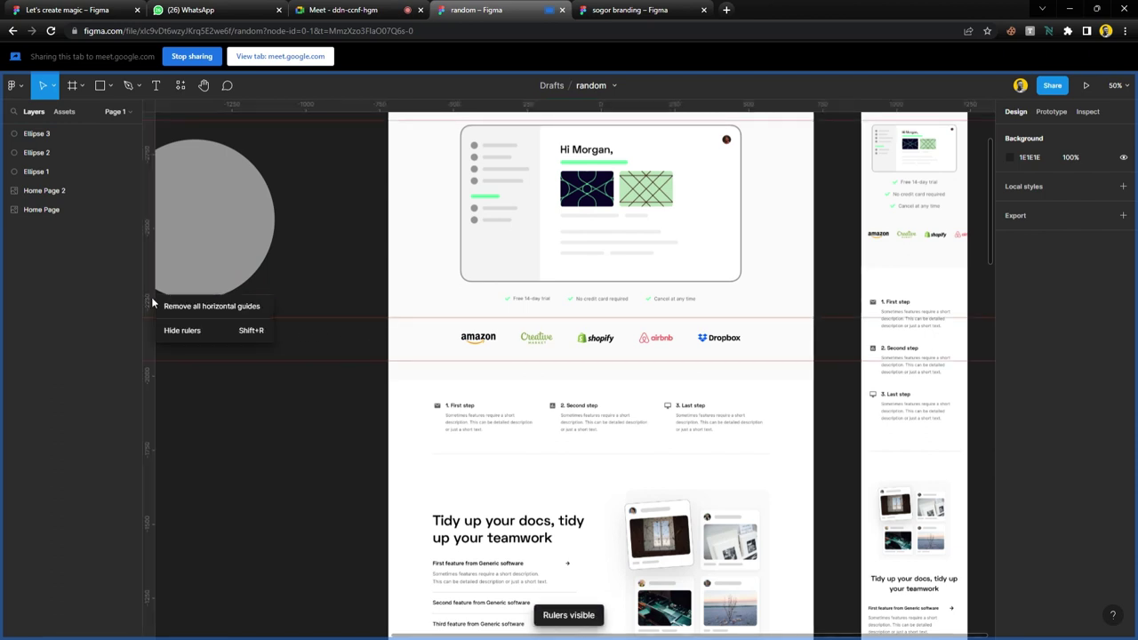
left_click(211, 306)
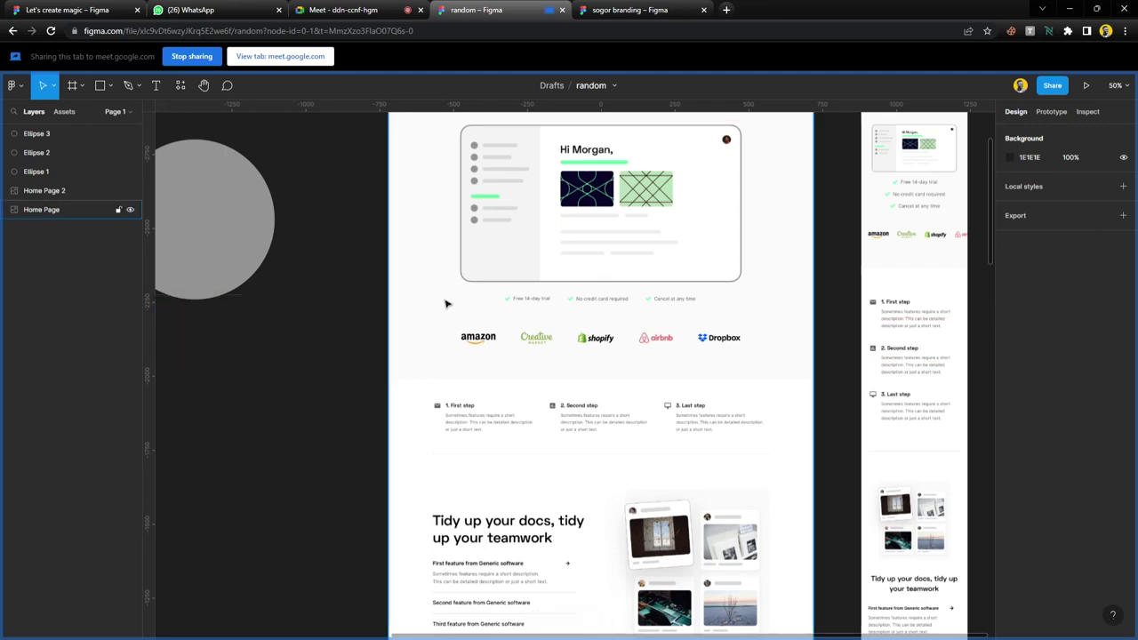
- Switch to Google Meet, admit the newly waiting participants and return to the "random" Figma file
scroll(459, 326, "down", 3)
scroll(459, 325, "down", 2)
left_click(346, 10)
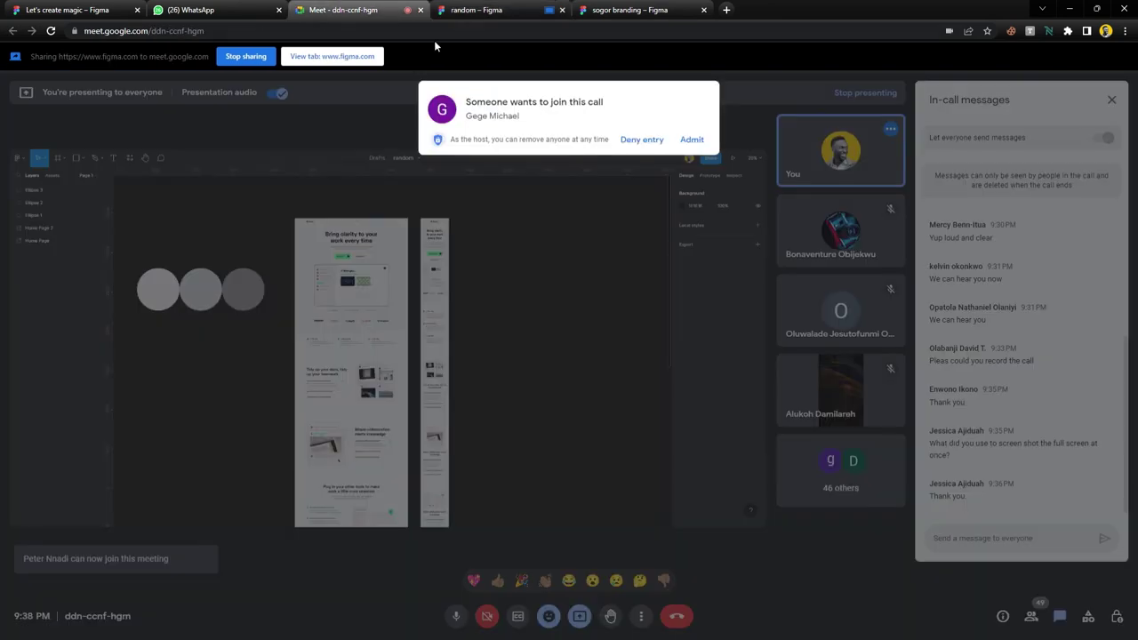
left_click(691, 140)
left_click(692, 140)
left_click(477, 10)
- Fill the first circle with the off-white FAFAFA sampled from the home page's hero background
scroll(414, 332, "left", 3)
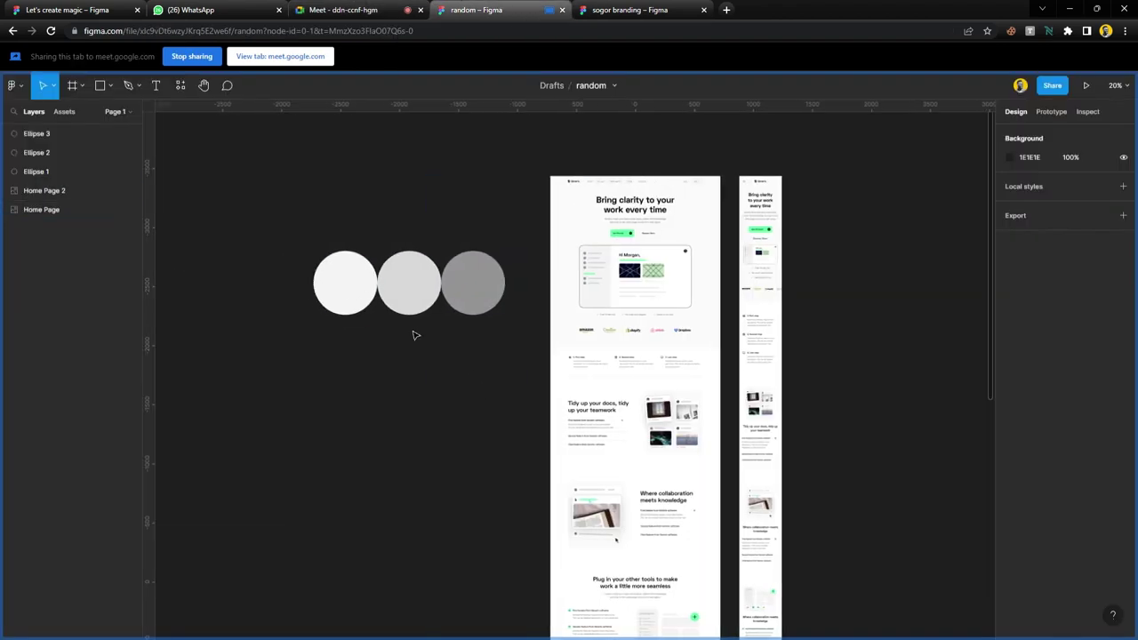
scroll(360, 305, "up", 1)
scroll(360, 305, "up", 1)
scroll(422, 285, "up", 1)
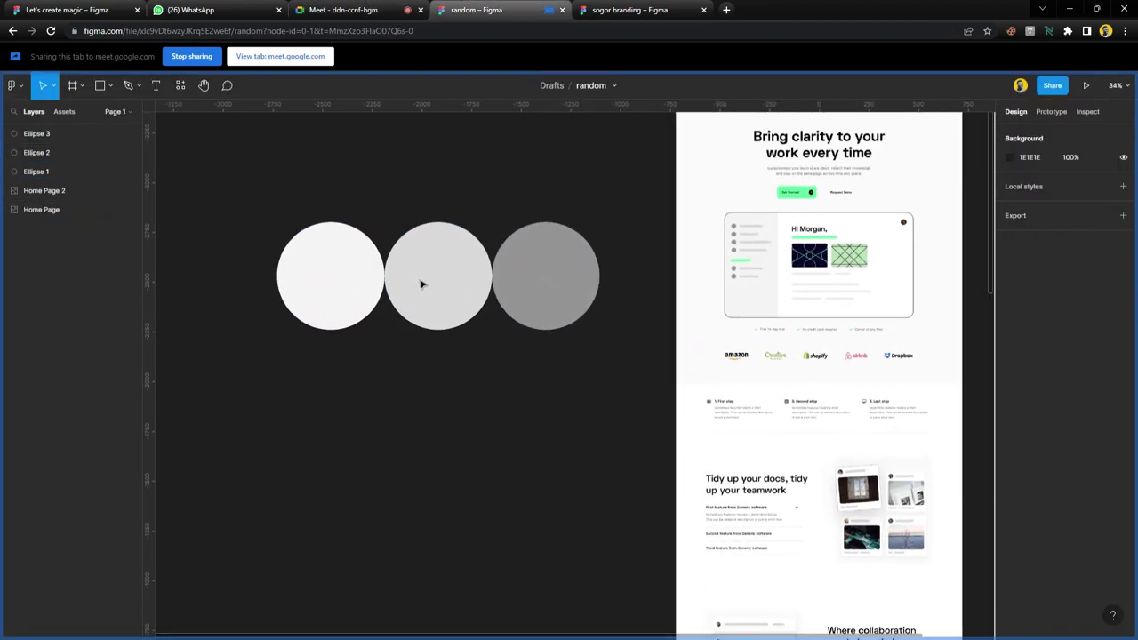
left_click(354, 284)
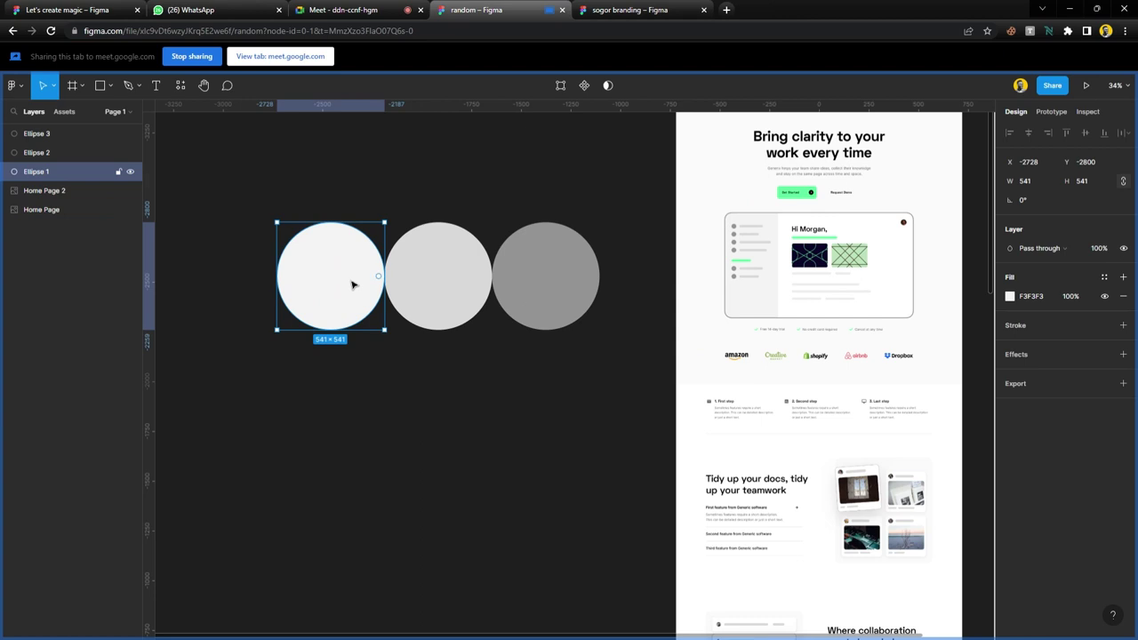
key("i")
left_click(712, 153)
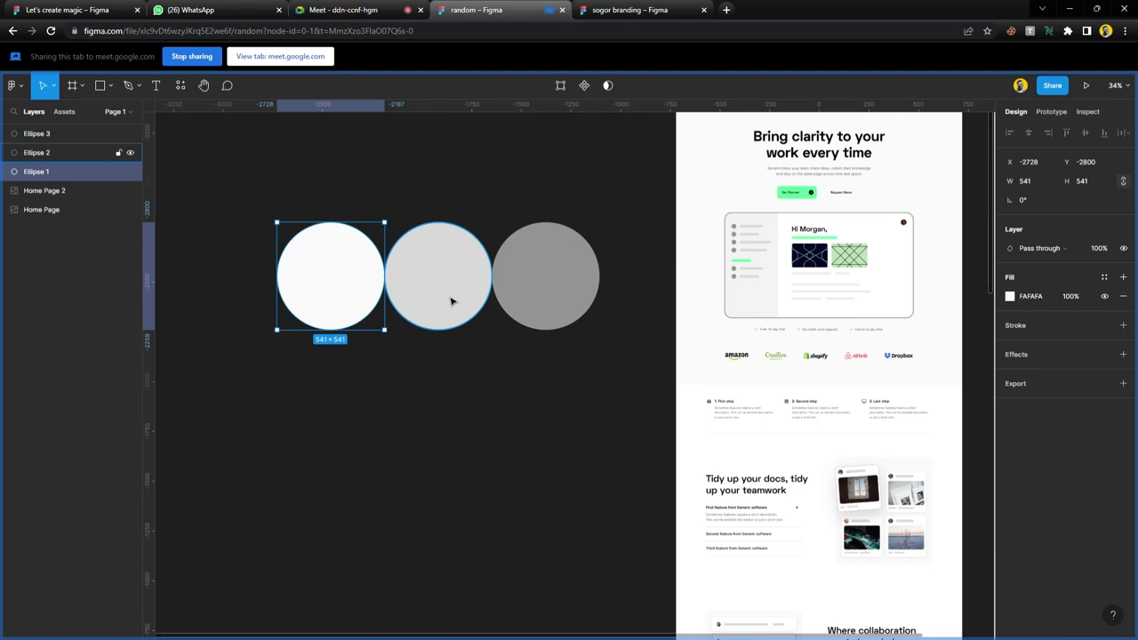
- Fill the second circle with white FFFFFF sampled from the section background below the hero
scroll(534, 308, "up", 2)
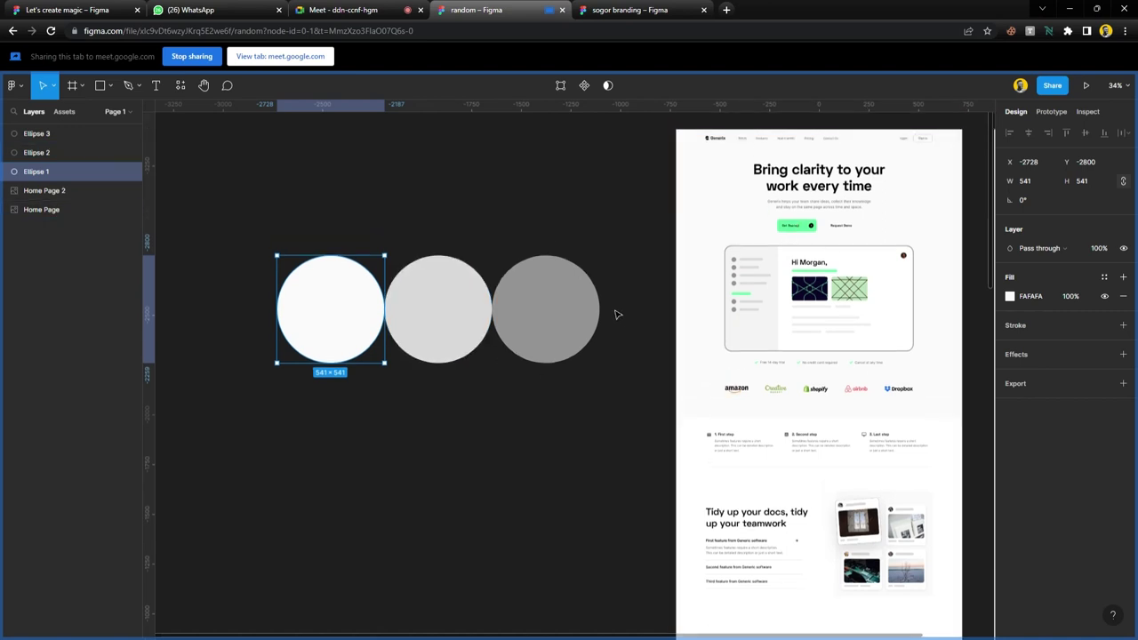
left_click(452, 325)
key("i")
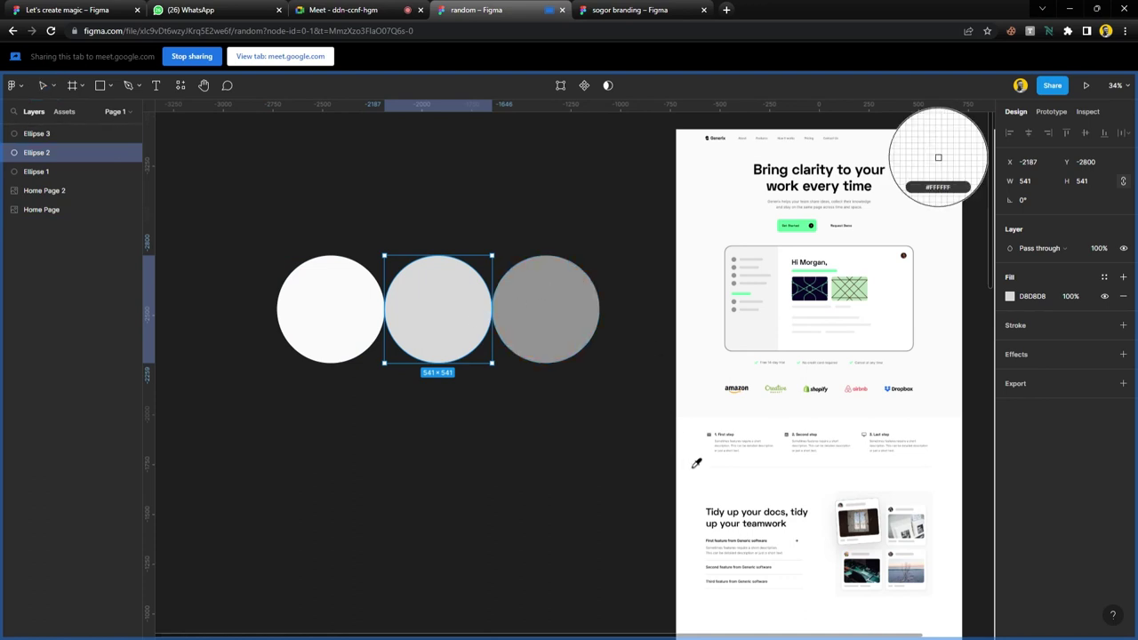
left_click(938, 157)
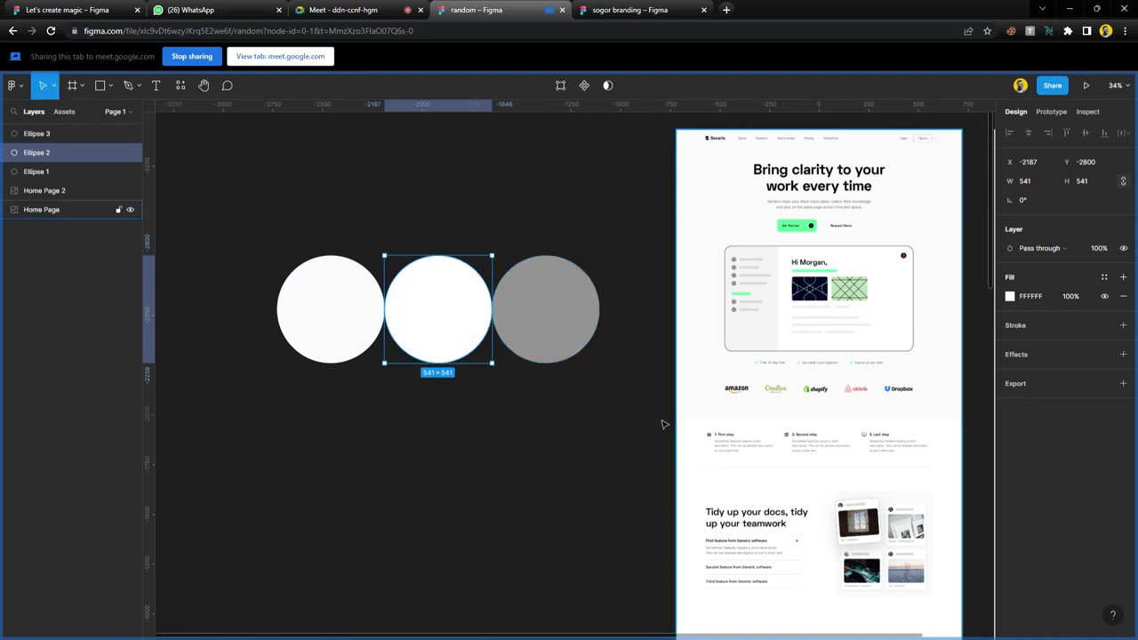
- Stack the white circle and the 949494 grey circle edge to edge in a column beneath the first circle
left_click_drag(458, 313, 351, 421)
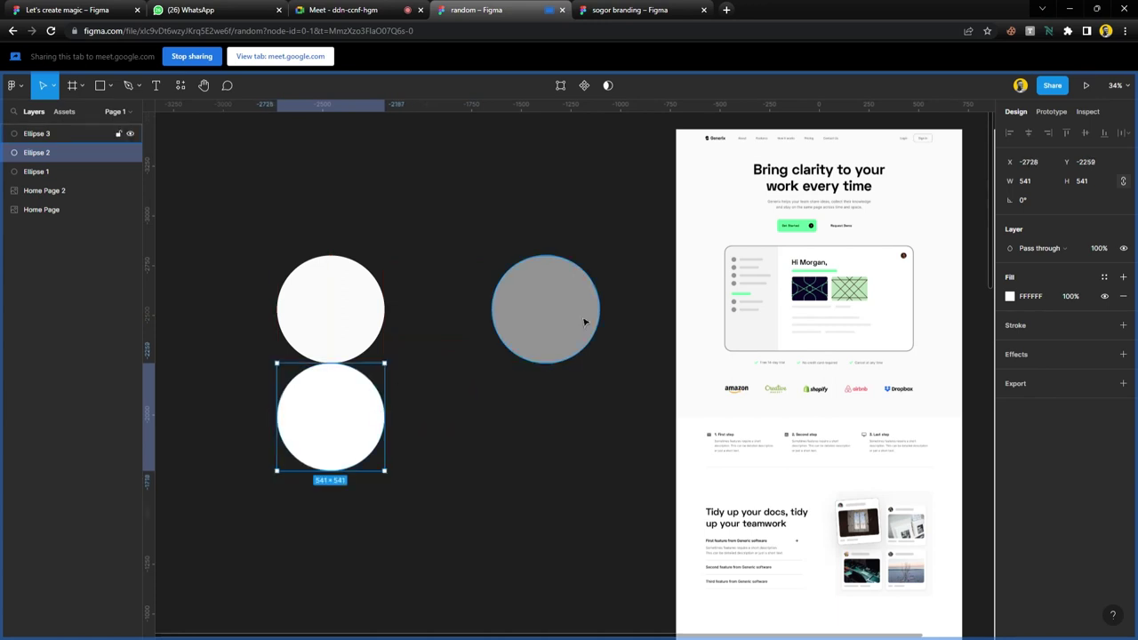
left_click_drag(586, 322, 367, 535)
scroll(473, 486, "left", 1)
scroll(474, 486, "down", 5)
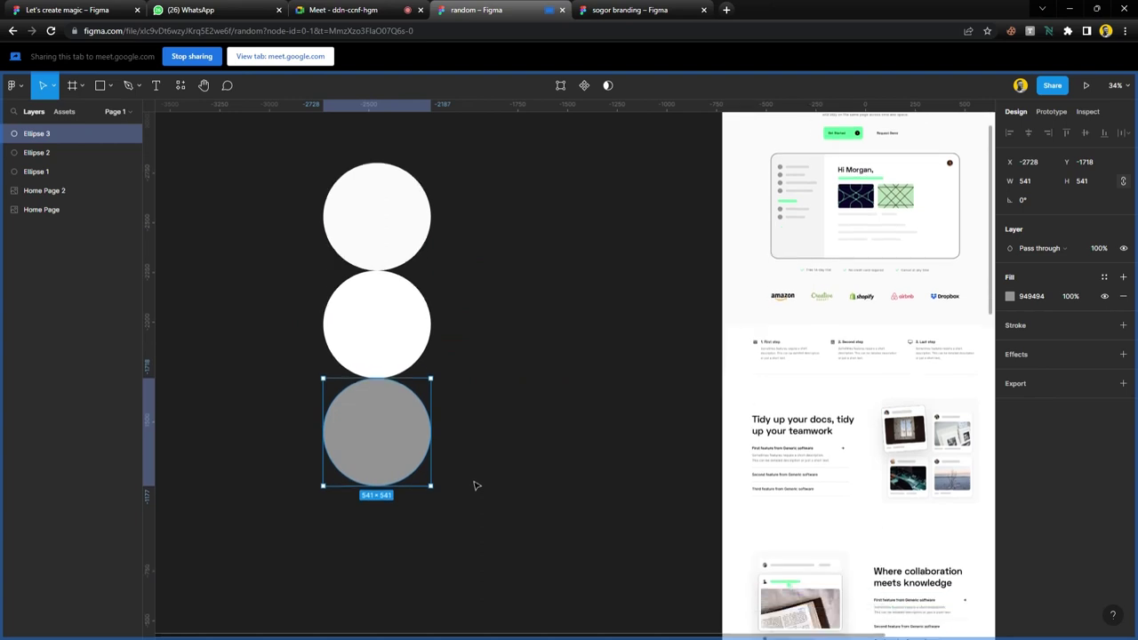
- Move the column of three circles down the canvas to sit beside the "Any doubts?" FAQ section
scroll(473, 482, "down", 2)
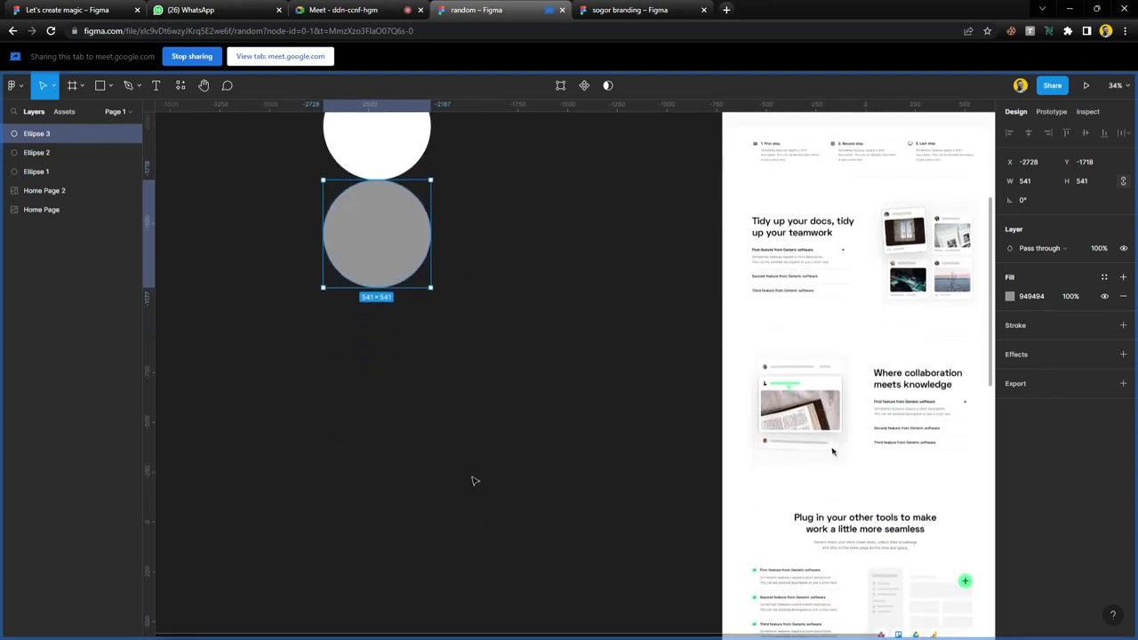
scroll(462, 500, "up", 5)
left_click_drag(427, 556, 370, 187)
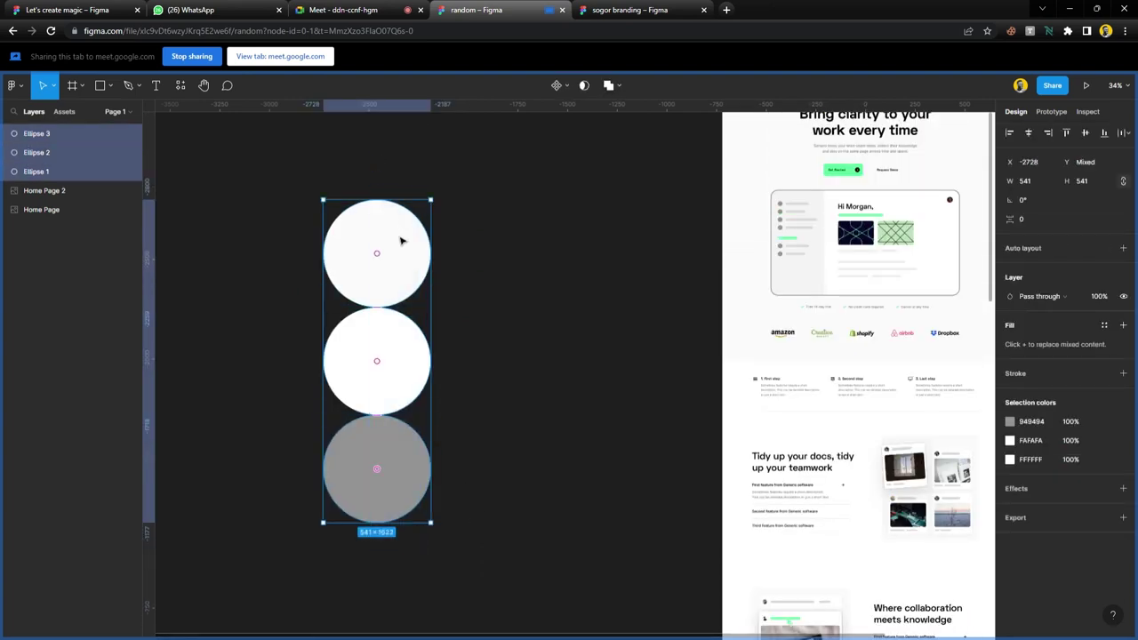
left_click_drag(401, 241, 478, 604)
left_click_drag(466, 633, 447, 195)
- Fill the third circle with FAFAFA sampled from the FAQ section's background and compare it with the first circle
left_click(470, 436)
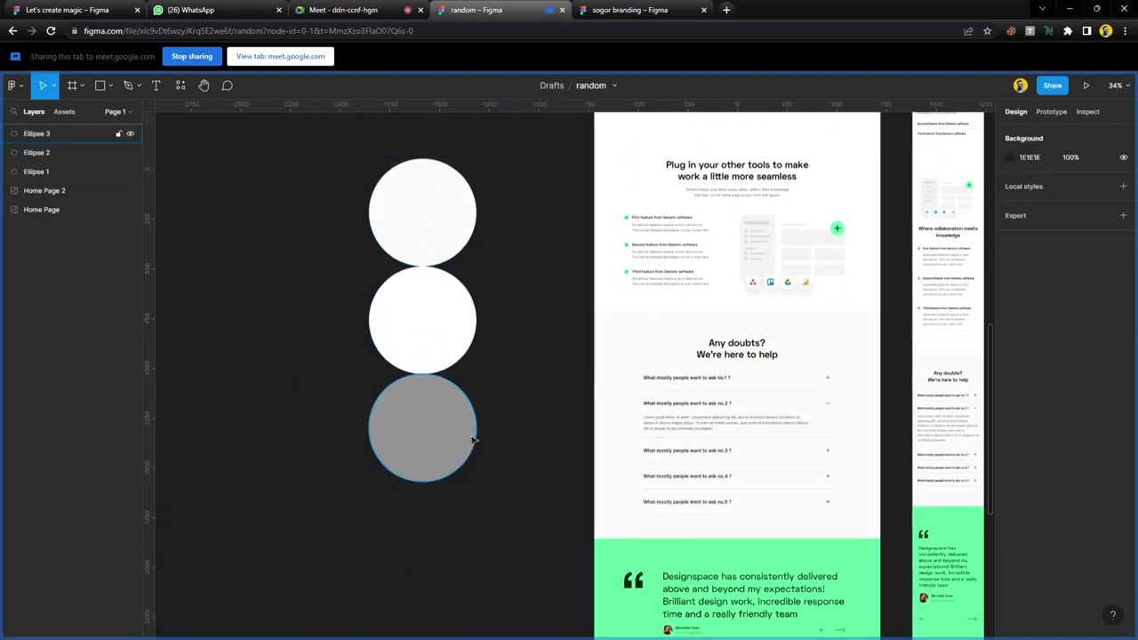
key("i")
left_click(937, 157)
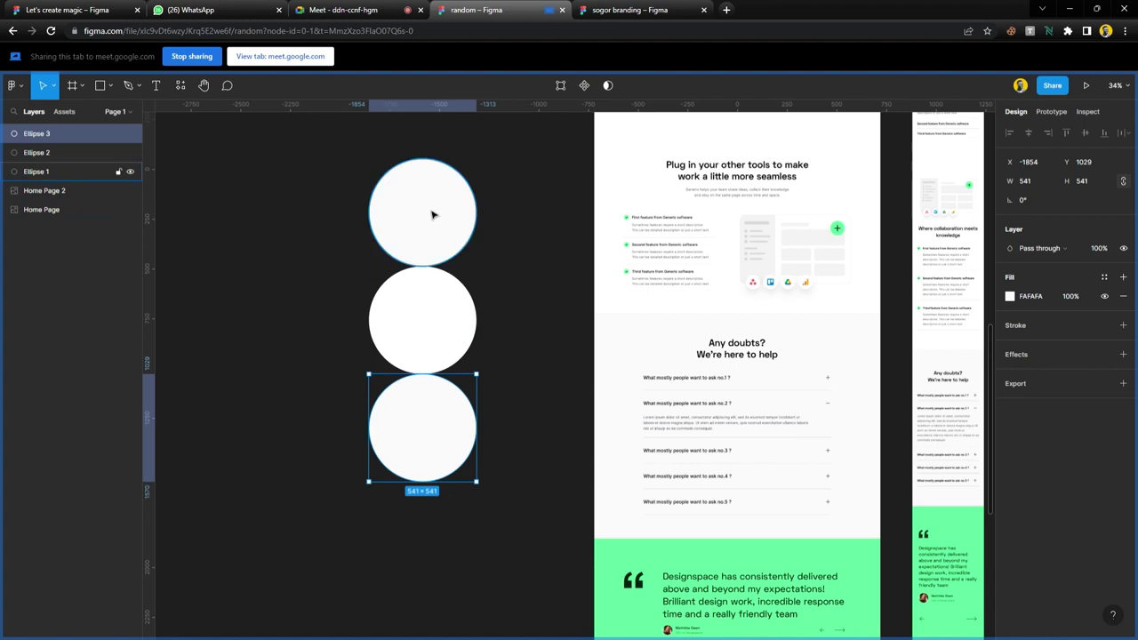
left_click(436, 213)
left_click(442, 449)
- Fill the third circle with the green 61F8A3 sampled from the testimonial section
scroll(479, 426, "down", 3)
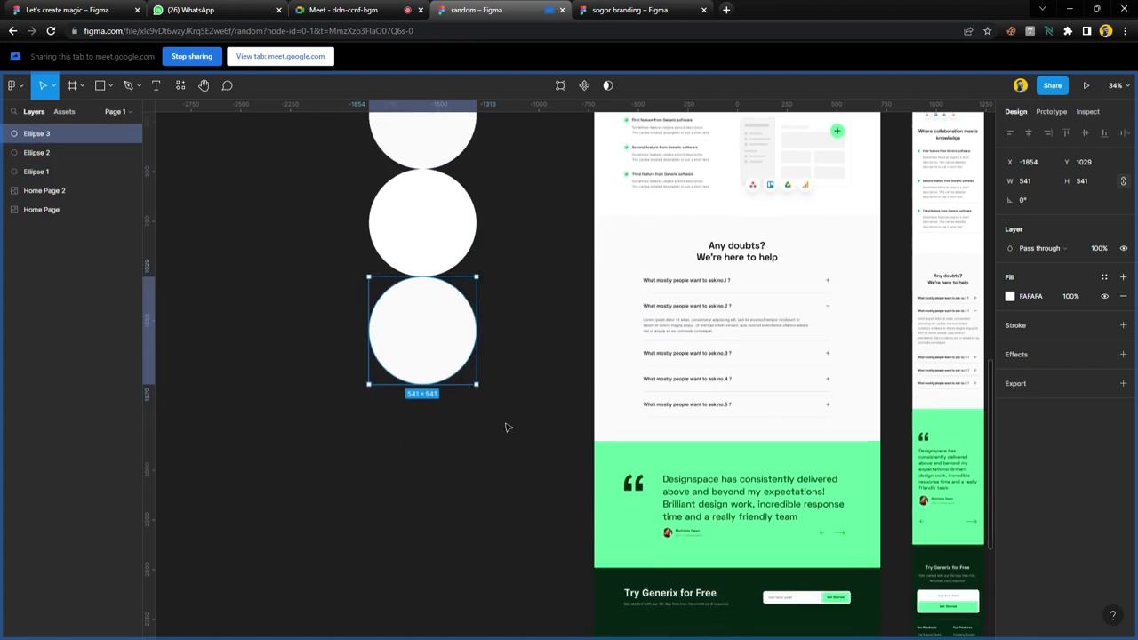
key("i")
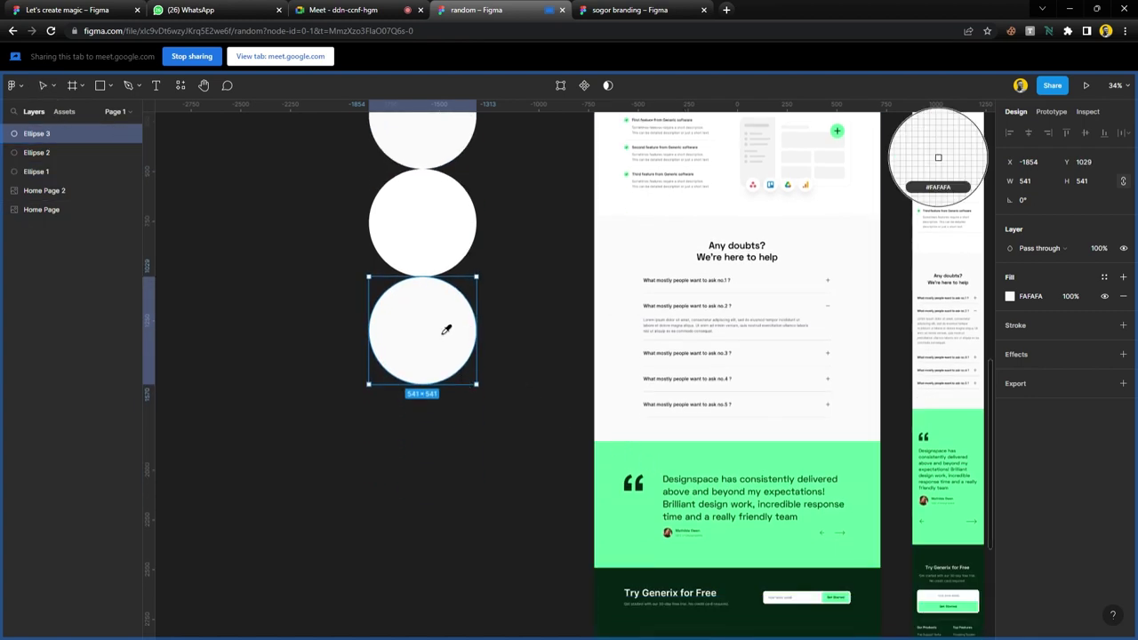
left_click(635, 469)
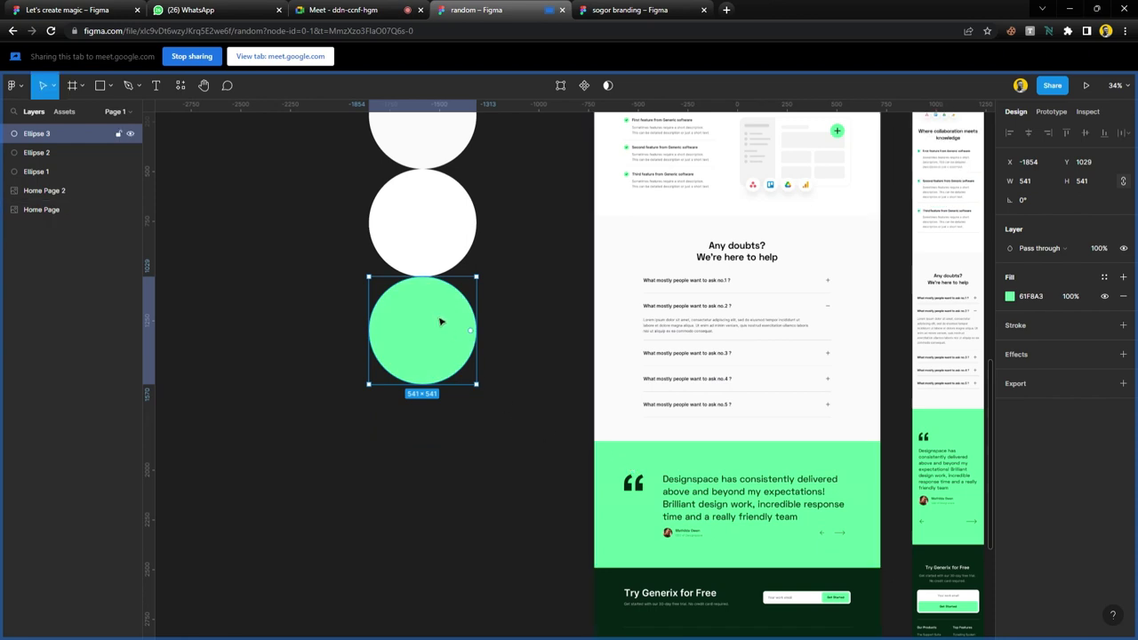
- Duplicate the green circle directly beneath itself and fill the copy with dark green 052413 sampled from the footer
left_click_drag(440, 321, 442, 414)
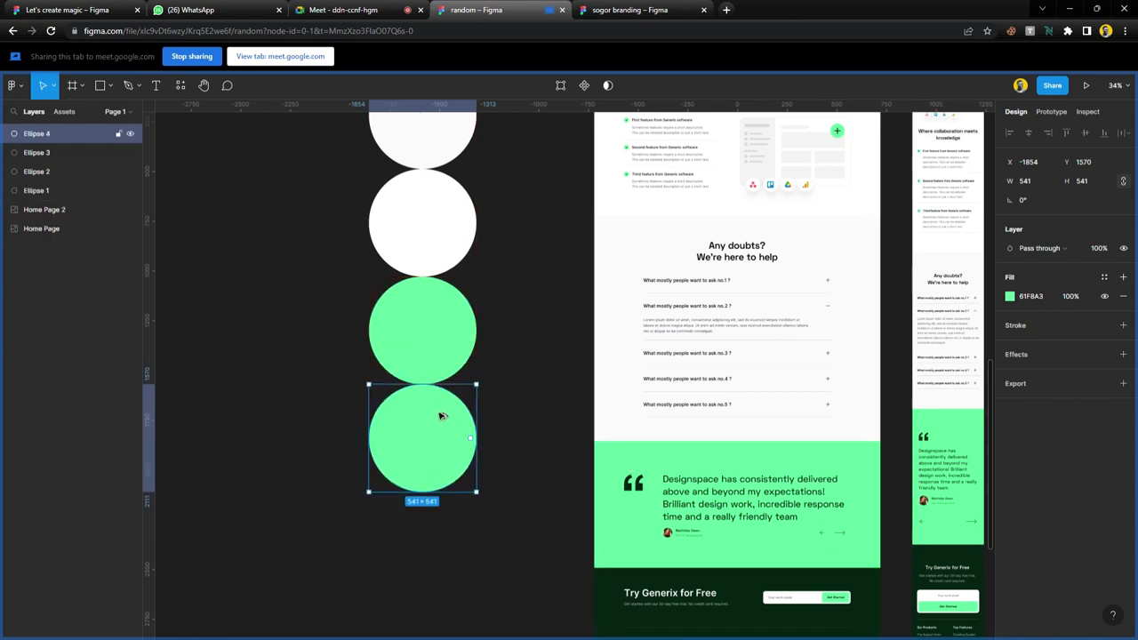
scroll(440, 414, "down", 5)
key("i")
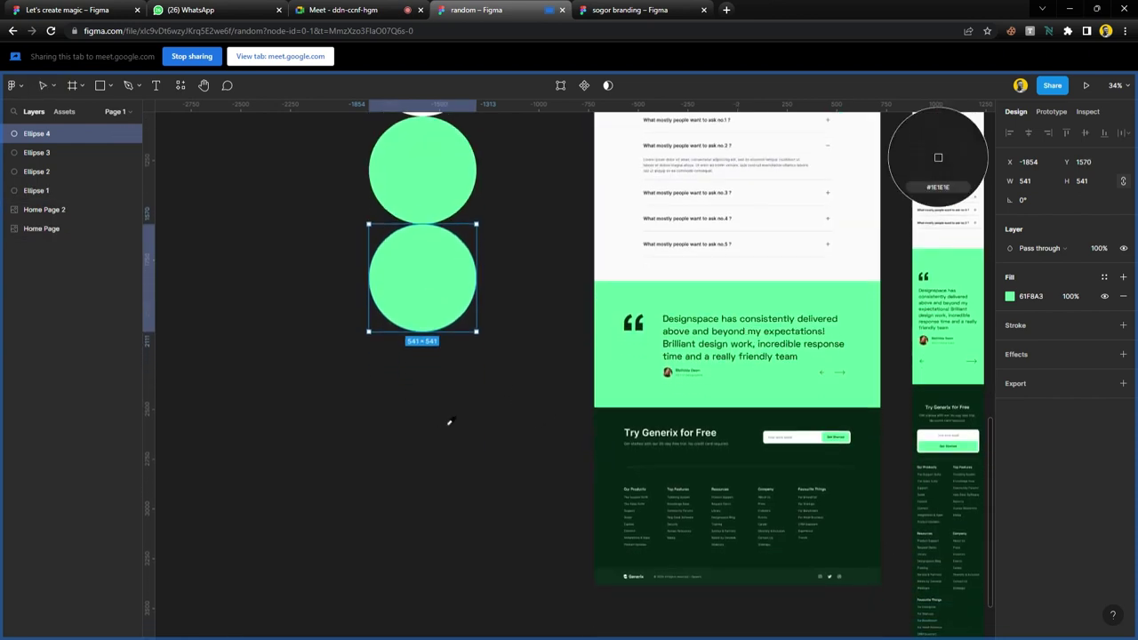
left_click(938, 157)
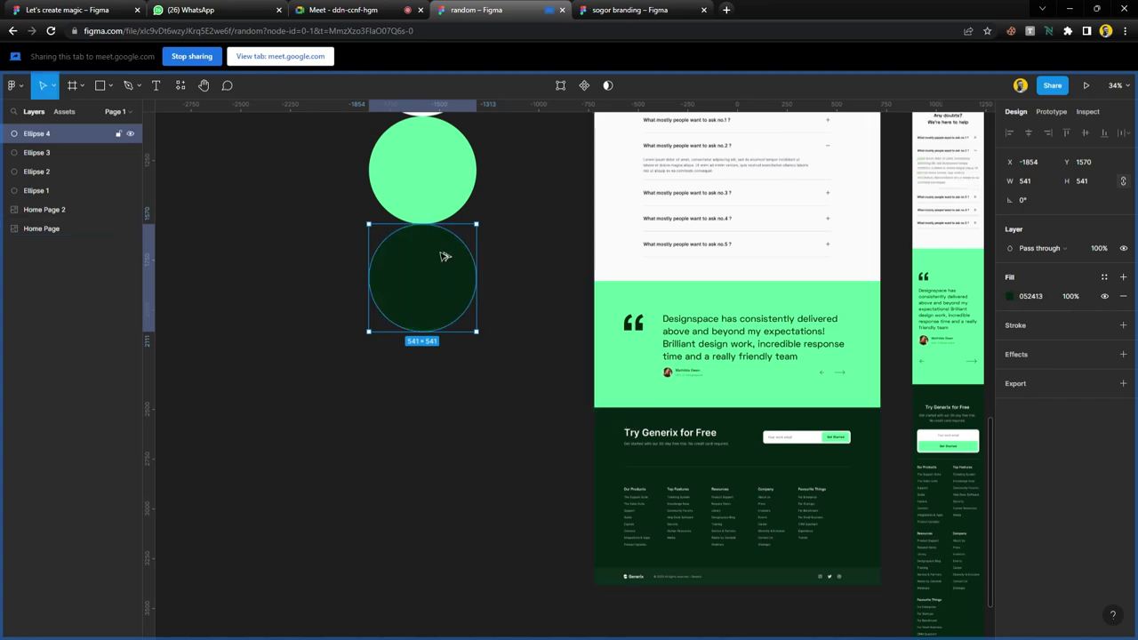
- Duplicate the dark green circle directly beneath itself and fill the copy with the slightly lighter green sampled from the footer's copyright bar
left_click_drag(444, 256, 450, 364)
scroll(489, 421, "down", 1)
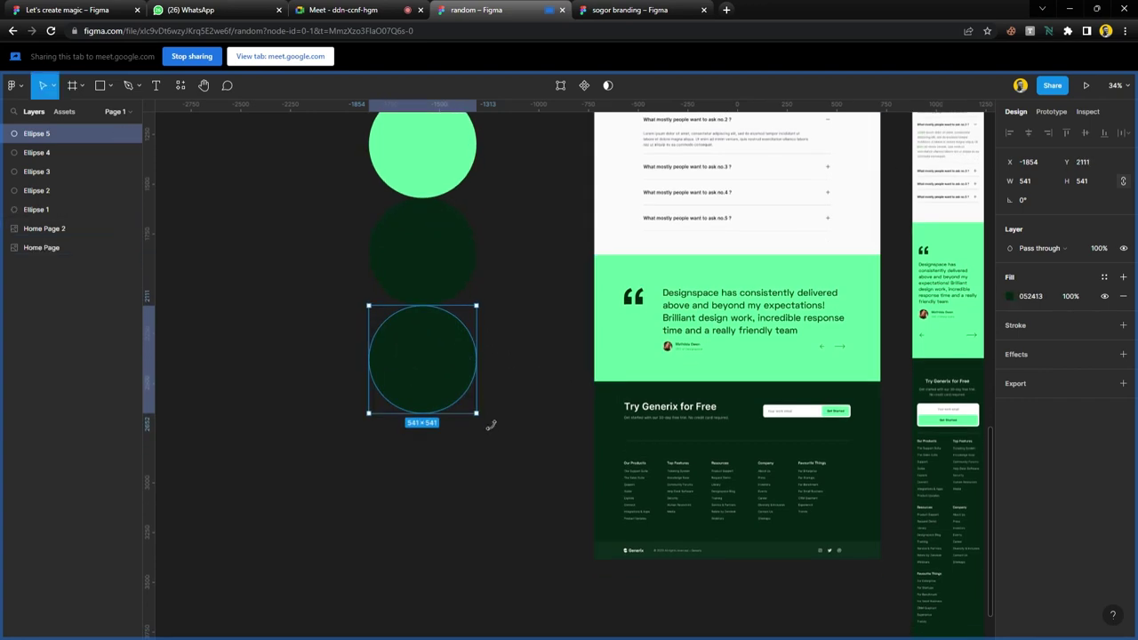
key("i")
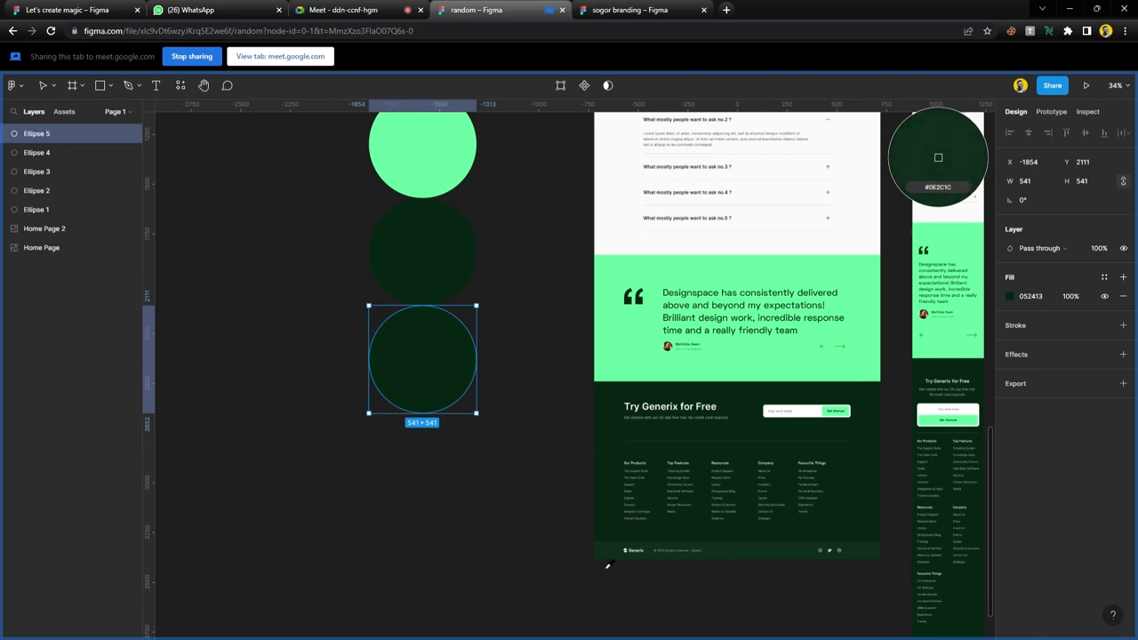
left_click(935, 167)
left_click(502, 471)
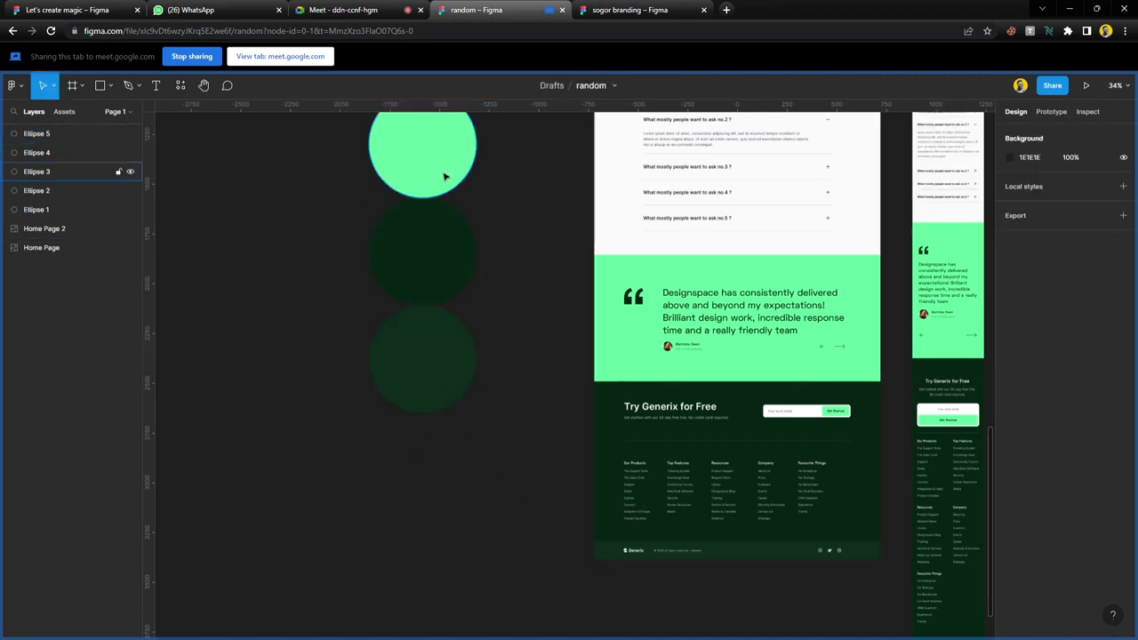
- Duplicate the FAFAFA circle at the head of the swatch column directly above itself
scroll(655, 510, "right", 2)
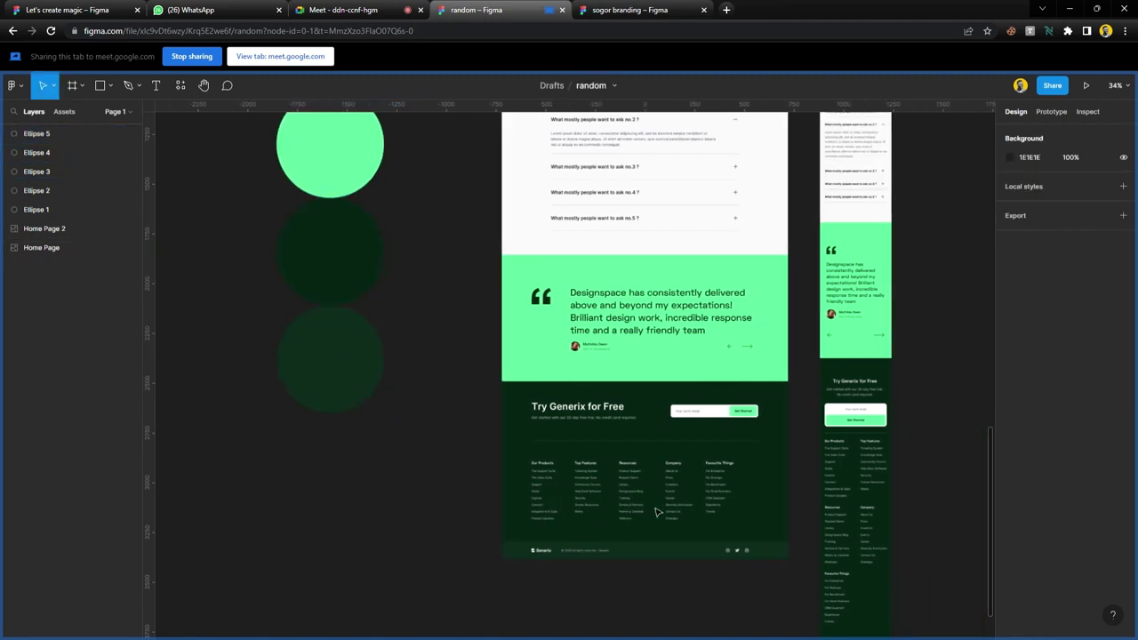
scroll(569, 457, "up", 2)
scroll(570, 426, "down", 2)
scroll(570, 427, "up", 5)
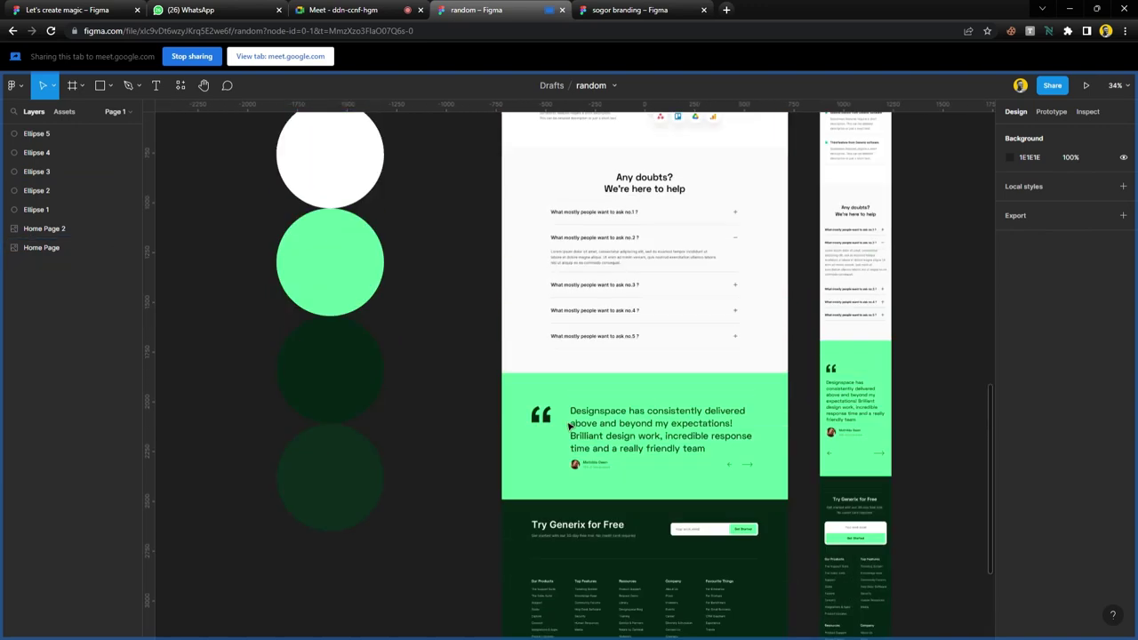
scroll(363, 296, "up", 1)
left_click(340, 258)
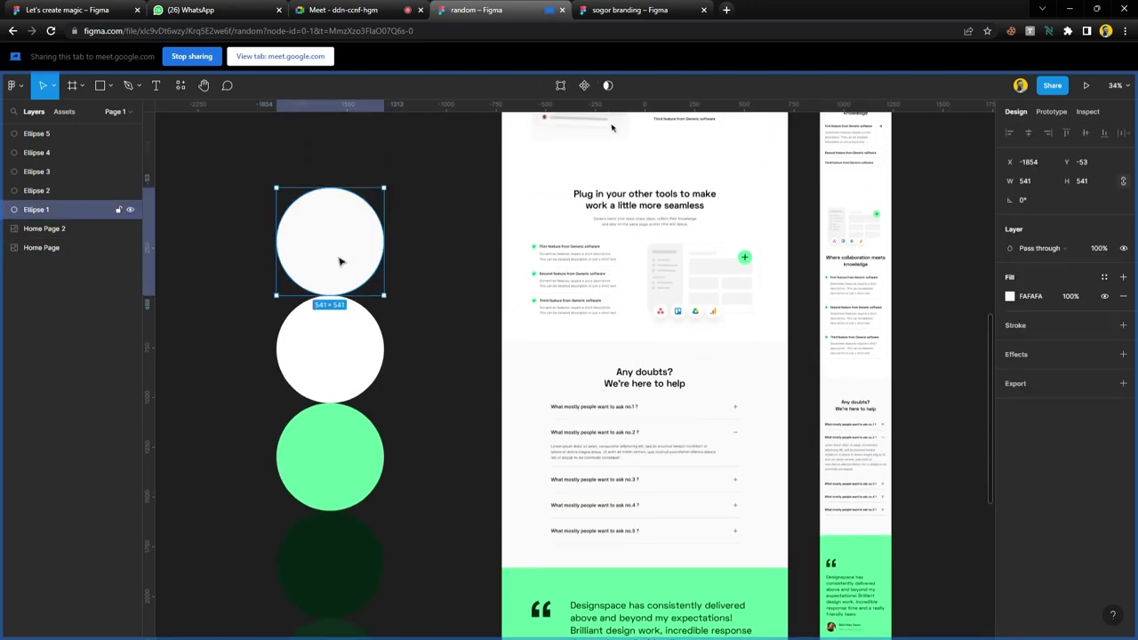
left_click_drag(353, 280, 358, 172)
left_click(444, 293)
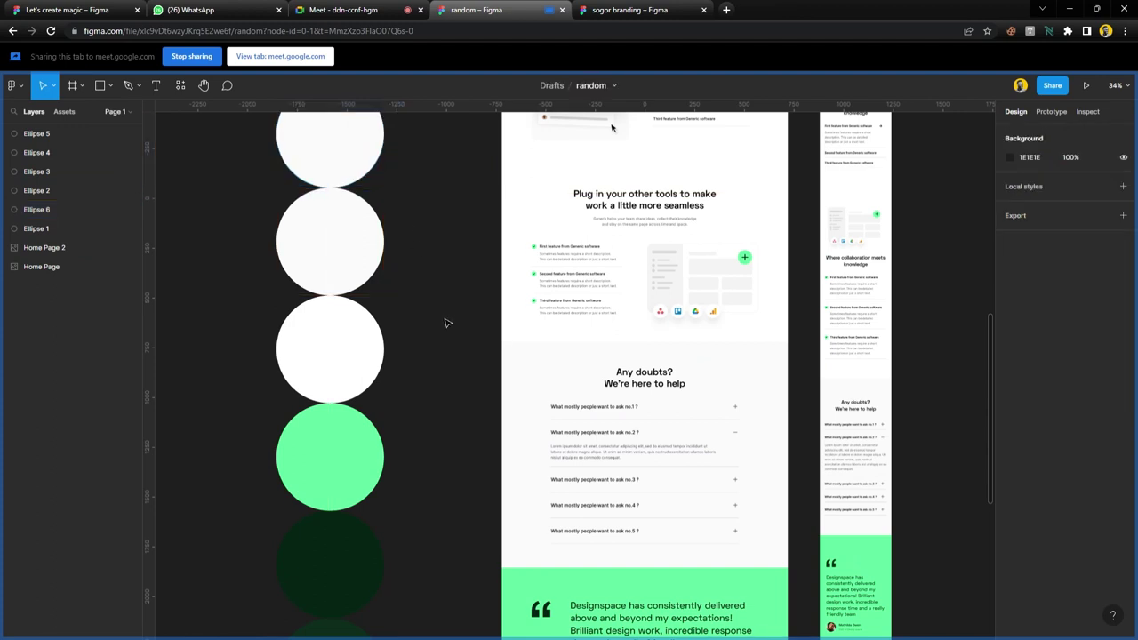
- Fill the new topmost circle with the green 61F8A3 sampled from the green swatch in the column
scroll(447, 321, "up", 2)
left_click(362, 177)
scroll(371, 305, "down", 3)
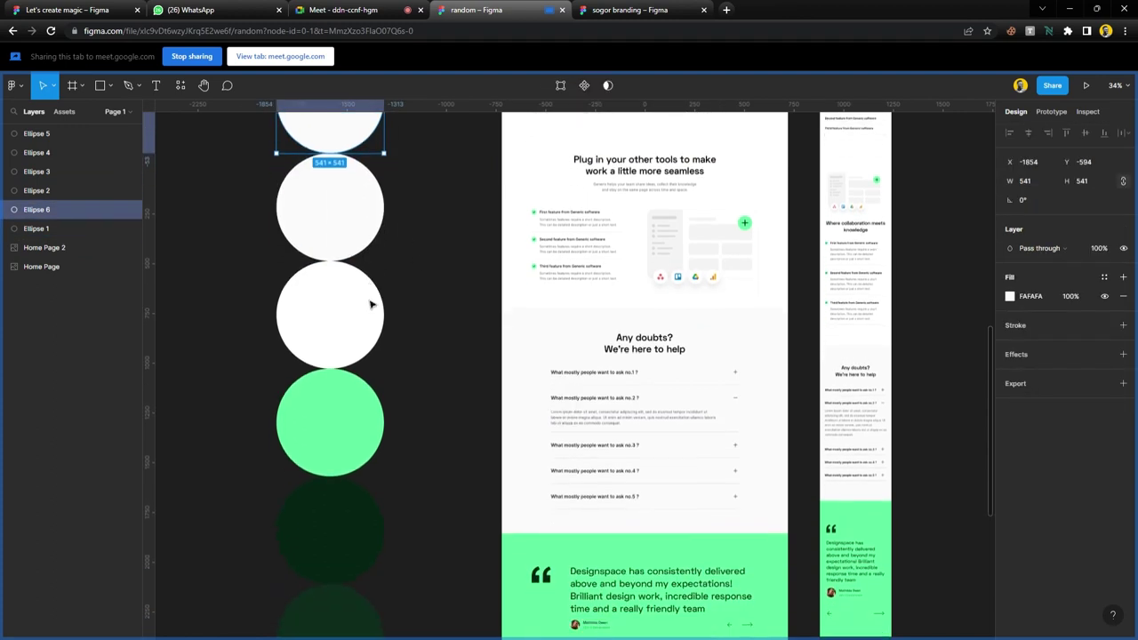
scroll(371, 305, "down", 3)
key("i")
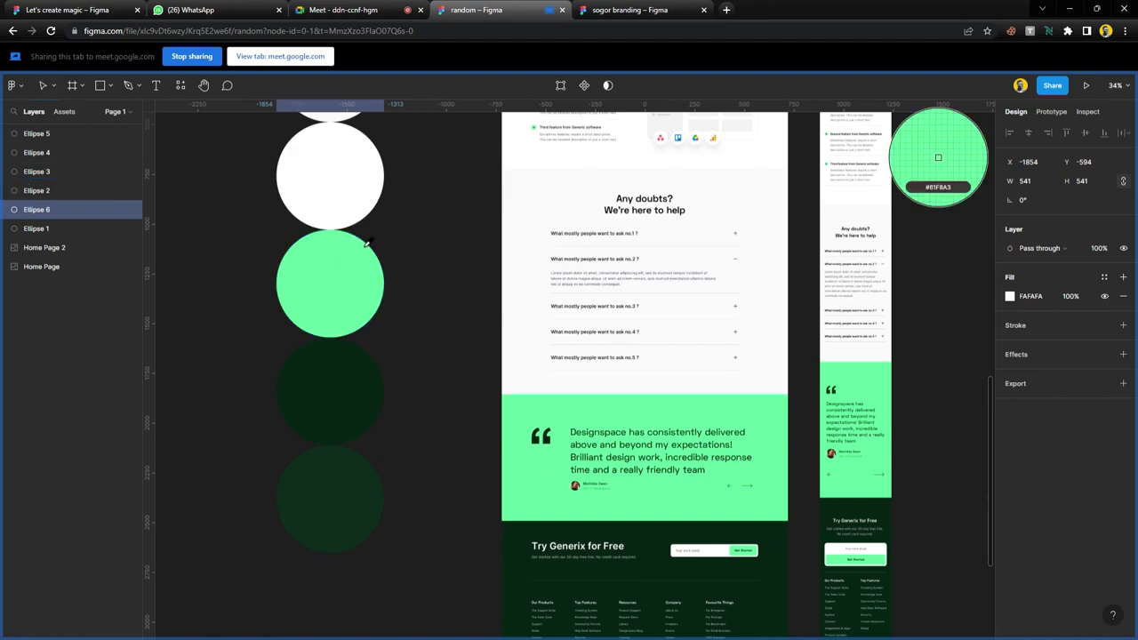
left_click(359, 294)
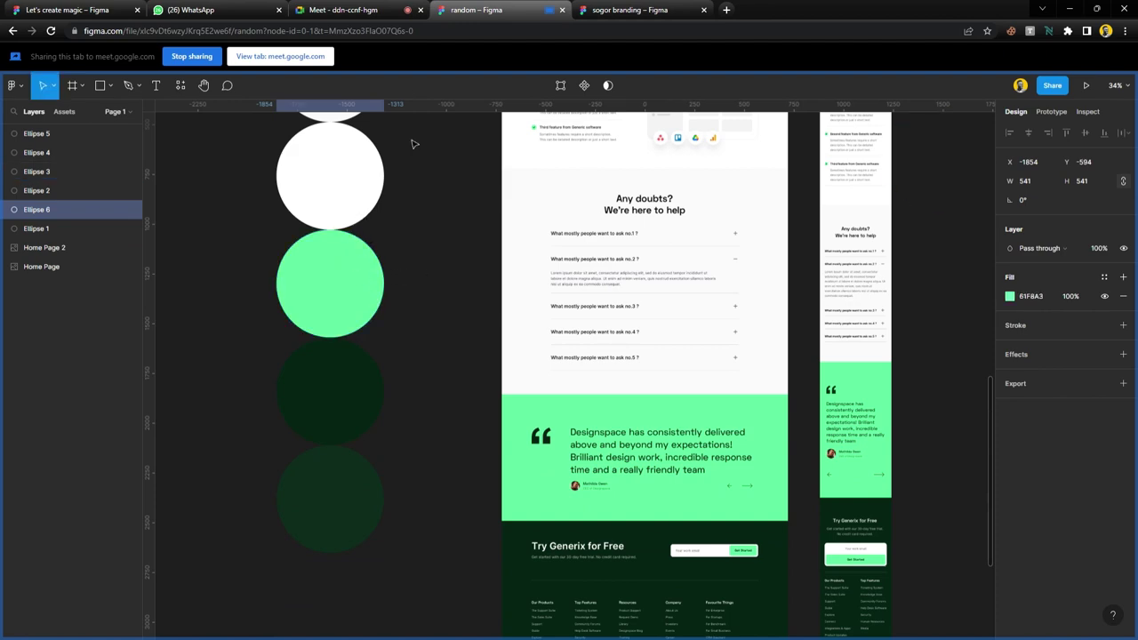
- Switch to Google Meet, admit everyone waiting to join the call, and return to the random file in Figma
left_click(342, 10)
left_click(684, 141)
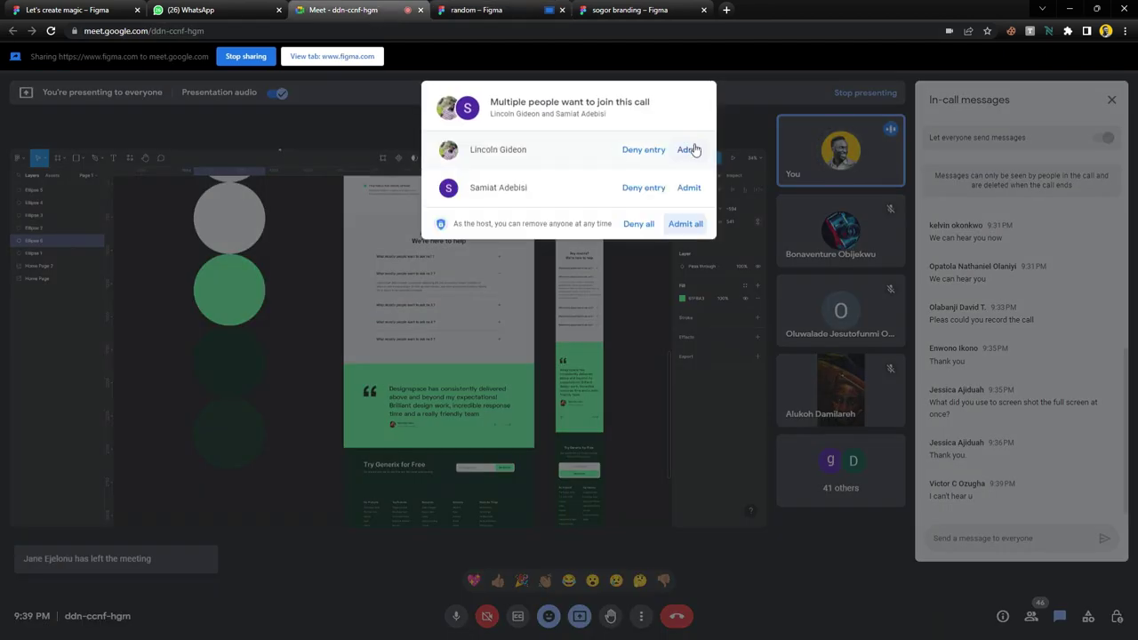
left_click(686, 225)
left_click(476, 10)
- Darken the topmost circle's green fill to the near-black shade 0B140F
scroll(337, 271, "up", 1)
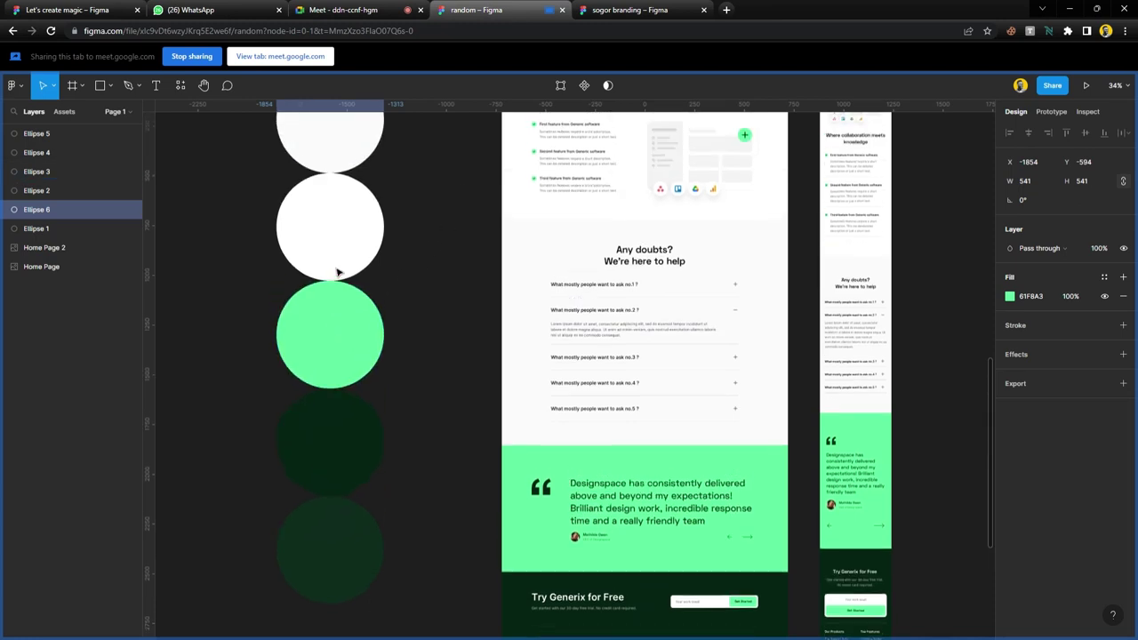
scroll(337, 266, "up", 4)
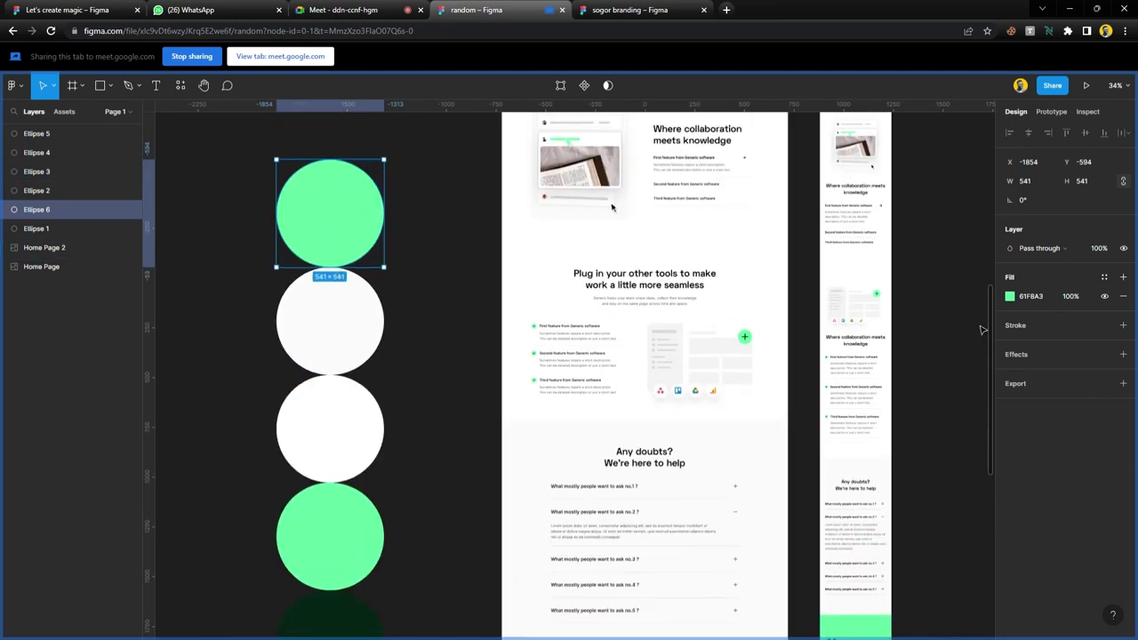
left_click(1009, 297)
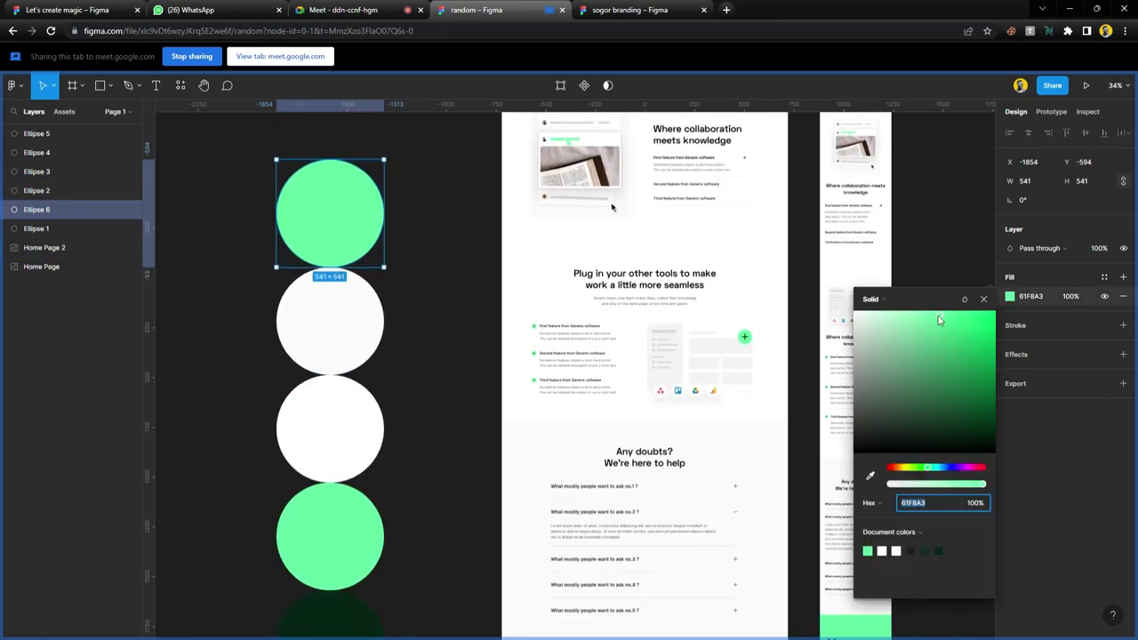
left_click_drag(942, 320, 923, 450)
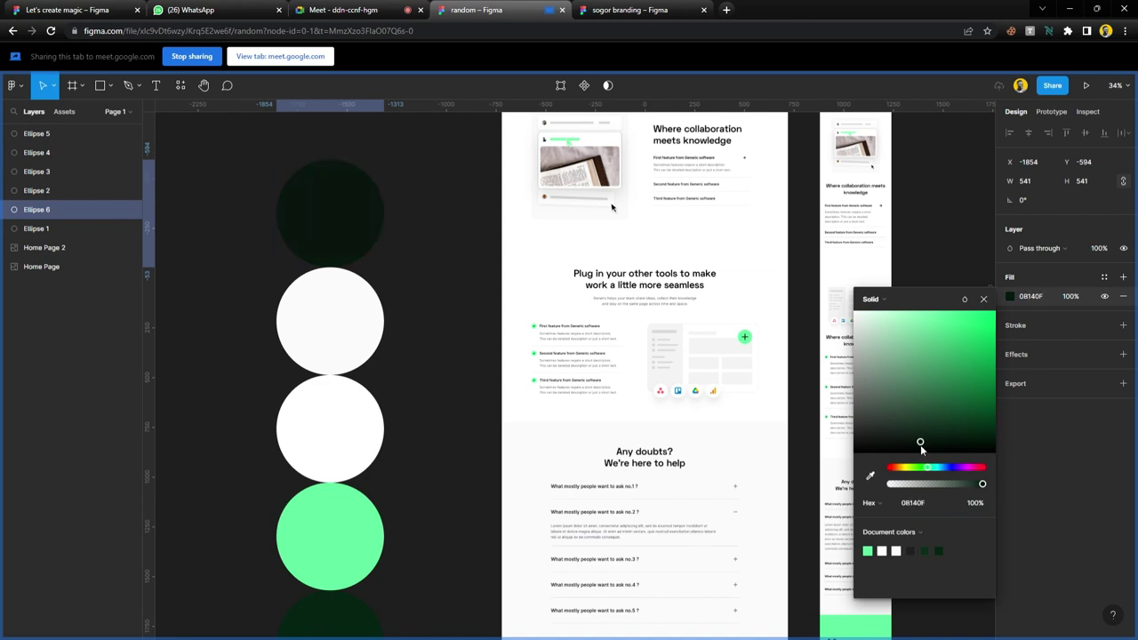
left_click(426, 223)
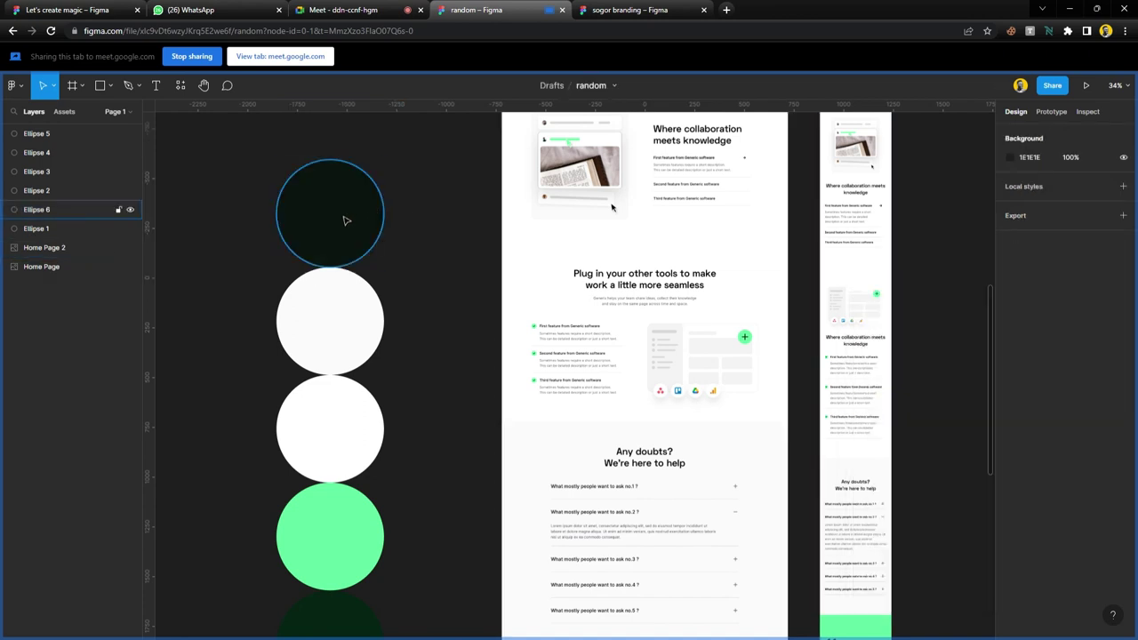
- Select the near-black topmost circle, check the Google Meet call, and return to the random file in Figma
scroll(351, 221, "up", 2)
scroll(371, 228, "left", 2)
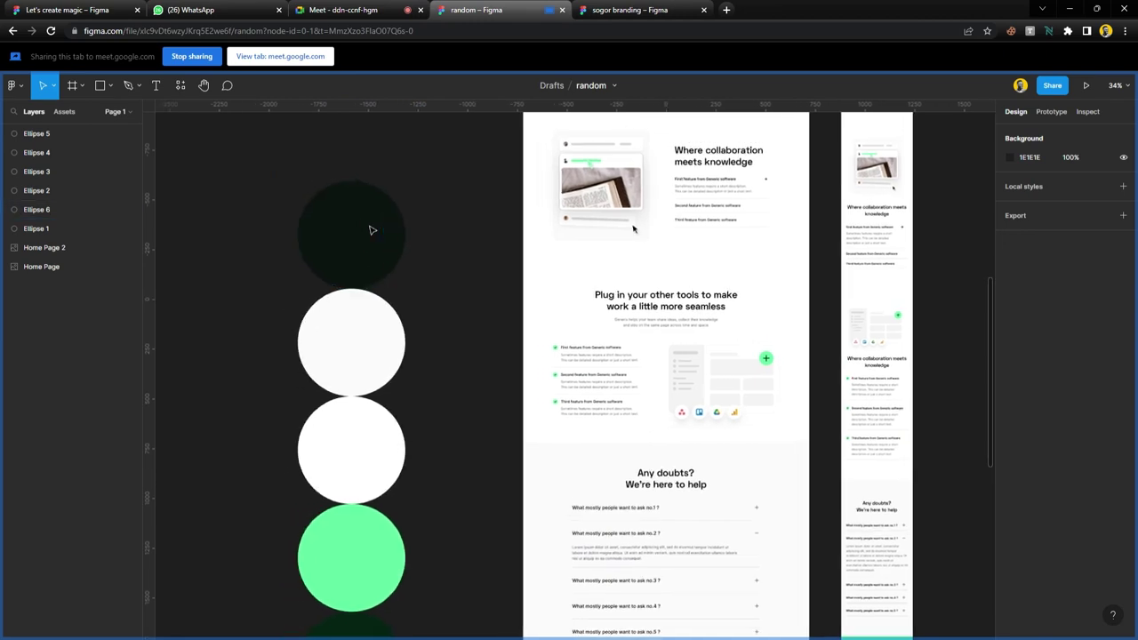
left_click(391, 240)
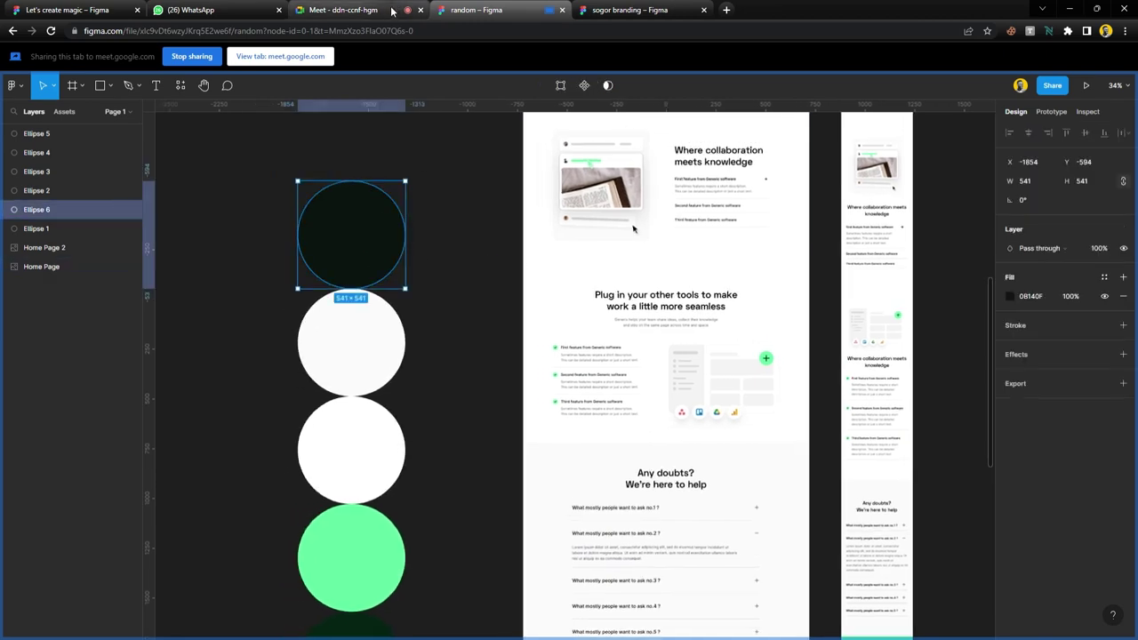
left_click(351, 10)
key("ctrl+Tab")
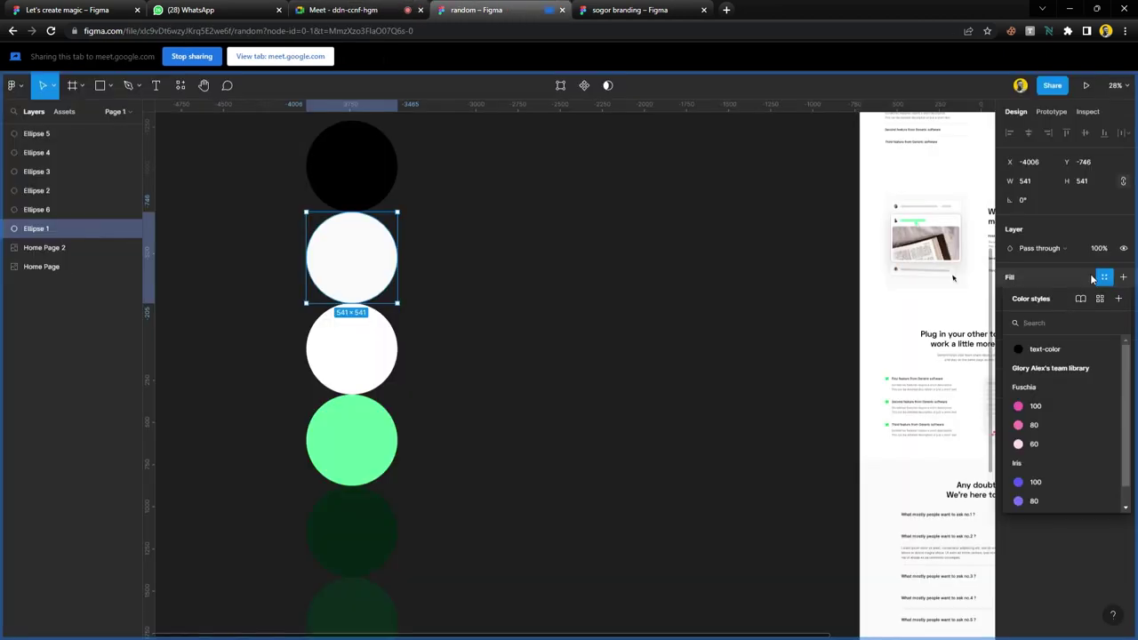
- Create a colour style named "background-color" from the off-white second circle's fill
left_click(1105, 281)
left_click(1105, 281)
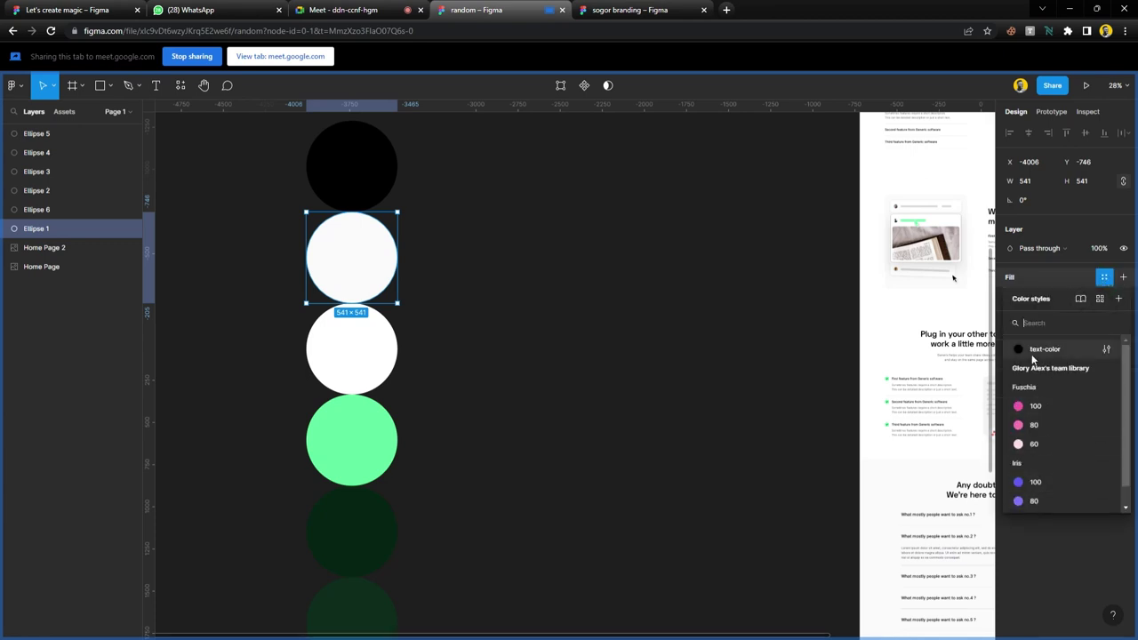
left_click(1118, 304)
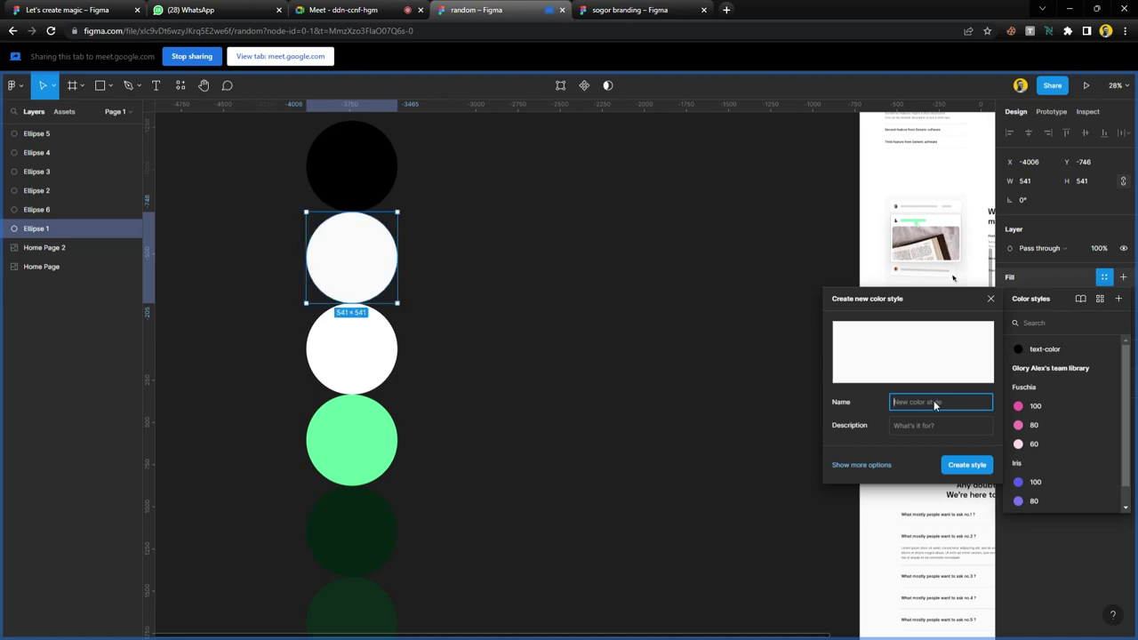
type("background-color")
key("Return")
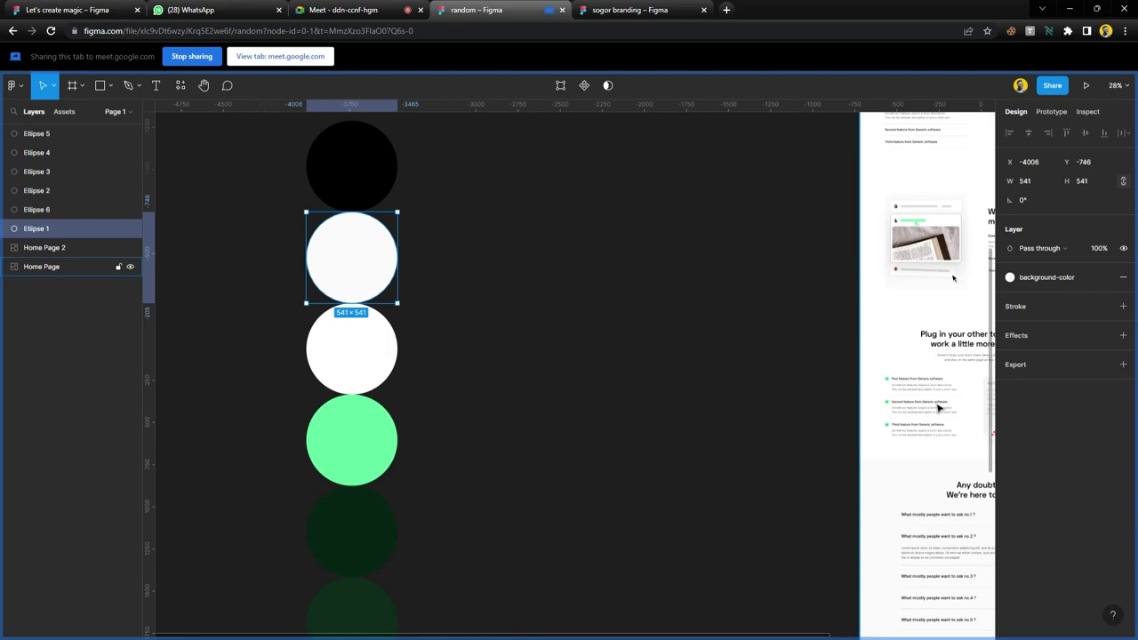
- Switch to Google Meet, admit all the new join requests, and return to the swatch column in Figma
left_click(342, 9)
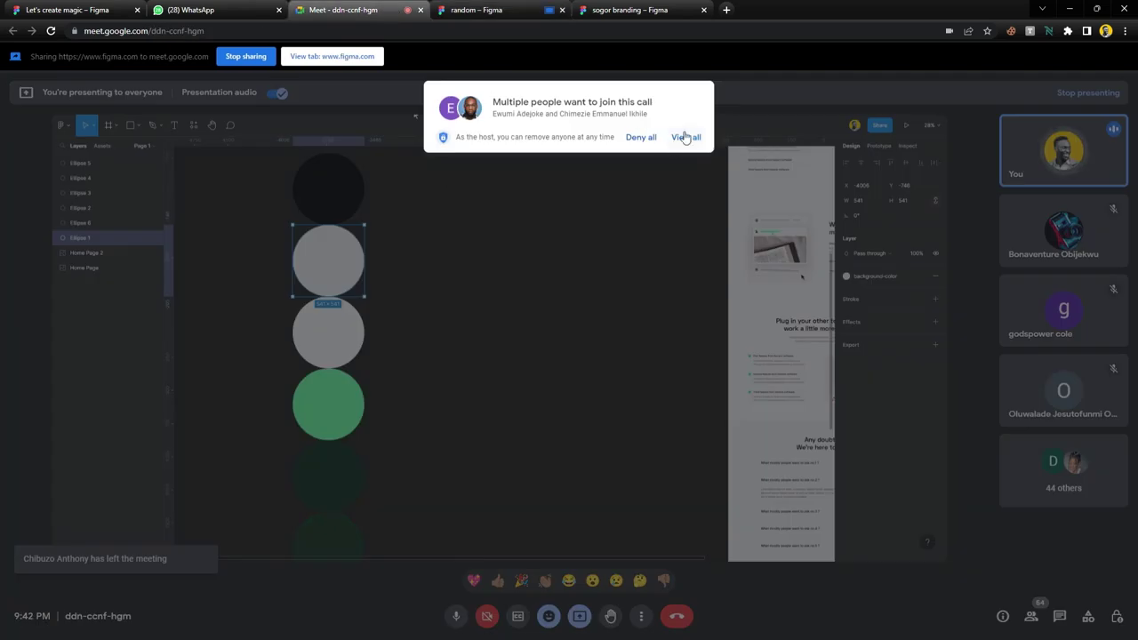
left_click(687, 224)
left_click(496, 9)
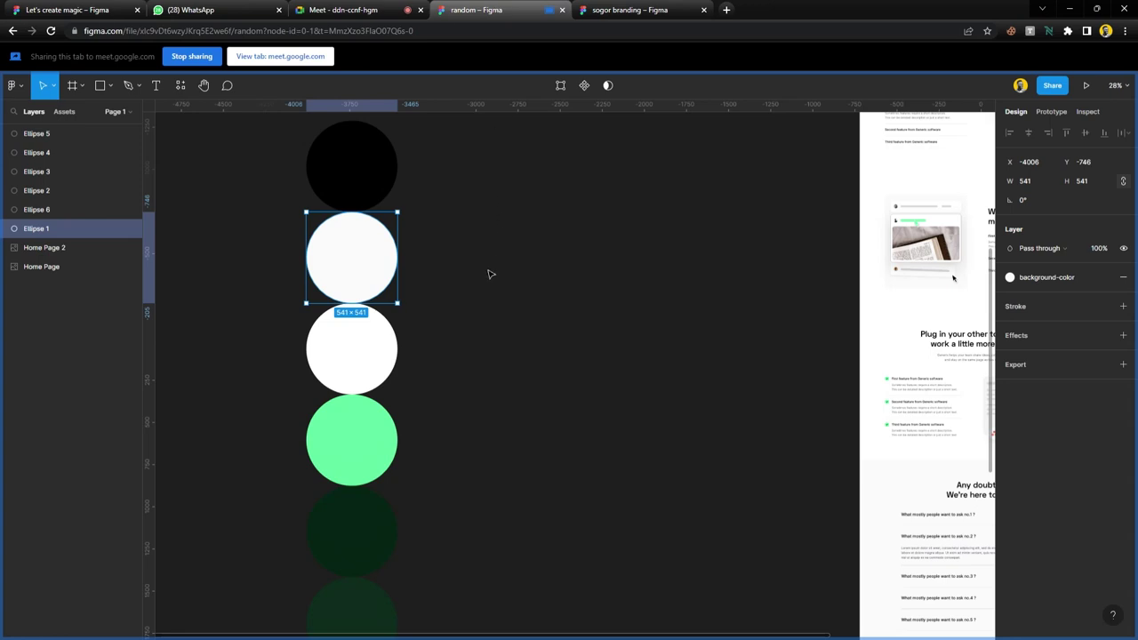
- Create a colour style named "white" from the FFFFFF fill of the third circle
left_click(353, 349)
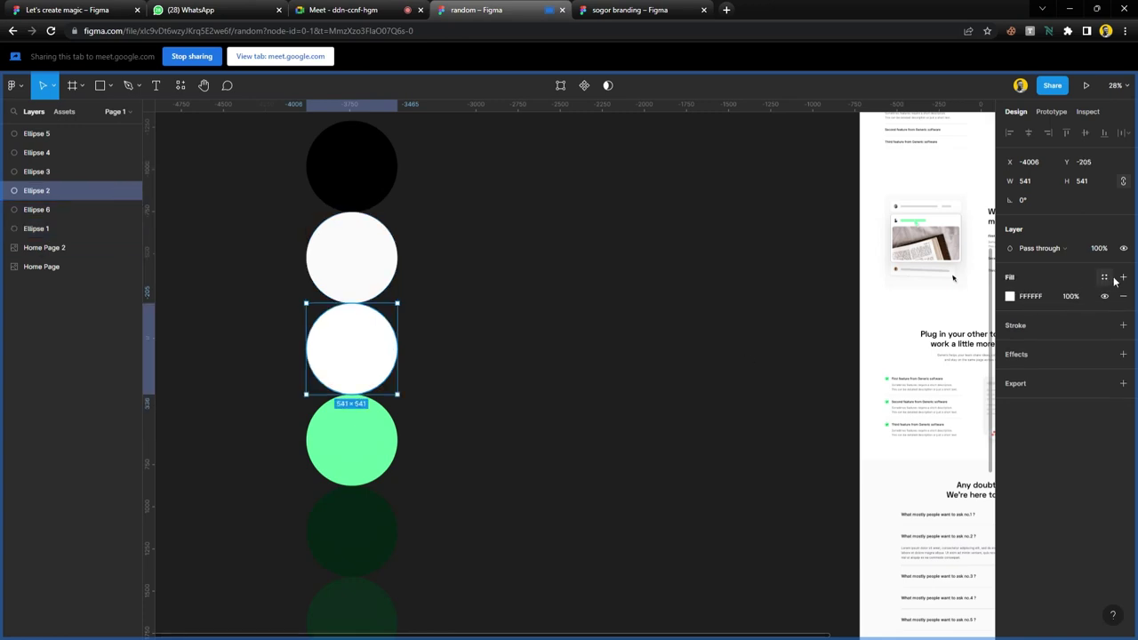
left_click(1105, 278)
left_click(1118, 301)
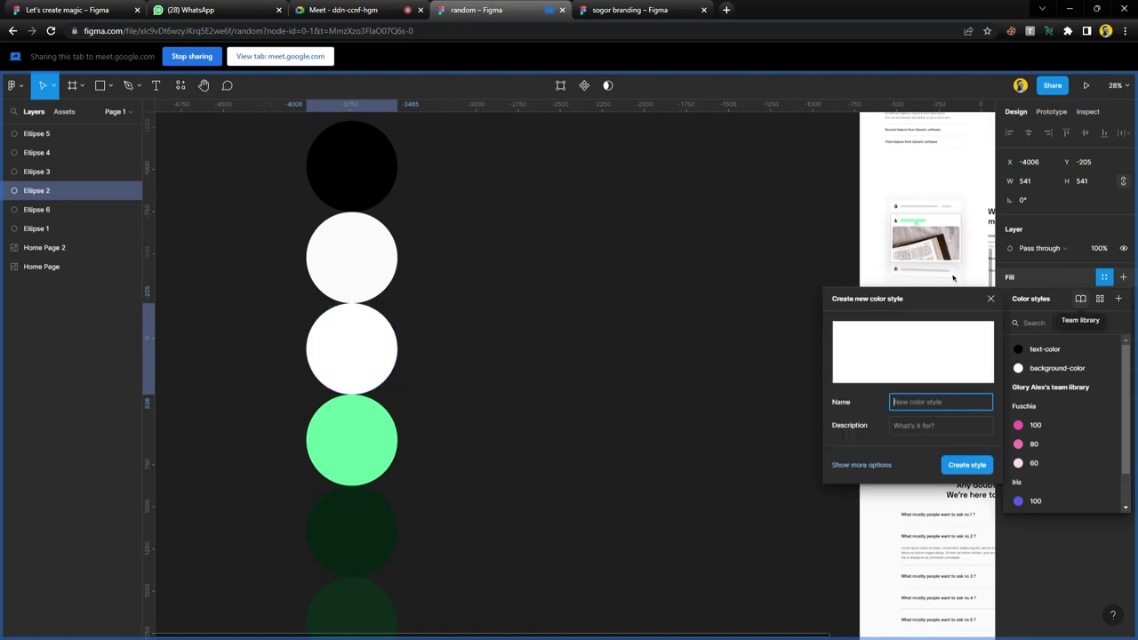
type("white")
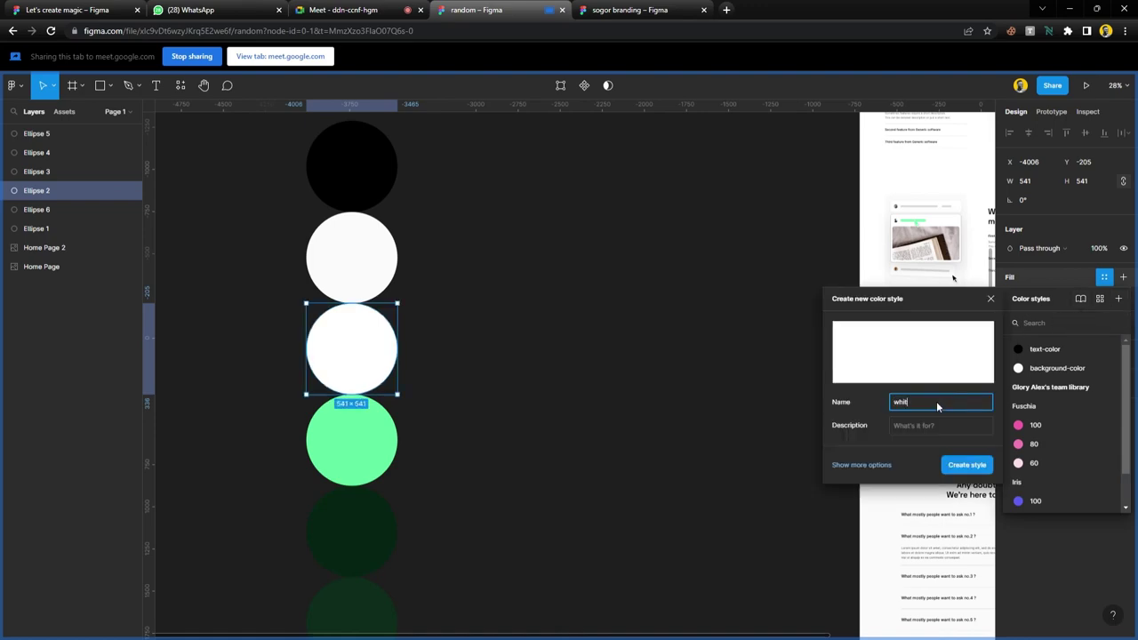
key("Return")
- Switch to Google Meet, admit the single waiting participant, and return to the random file in Figma
left_click(356, 10)
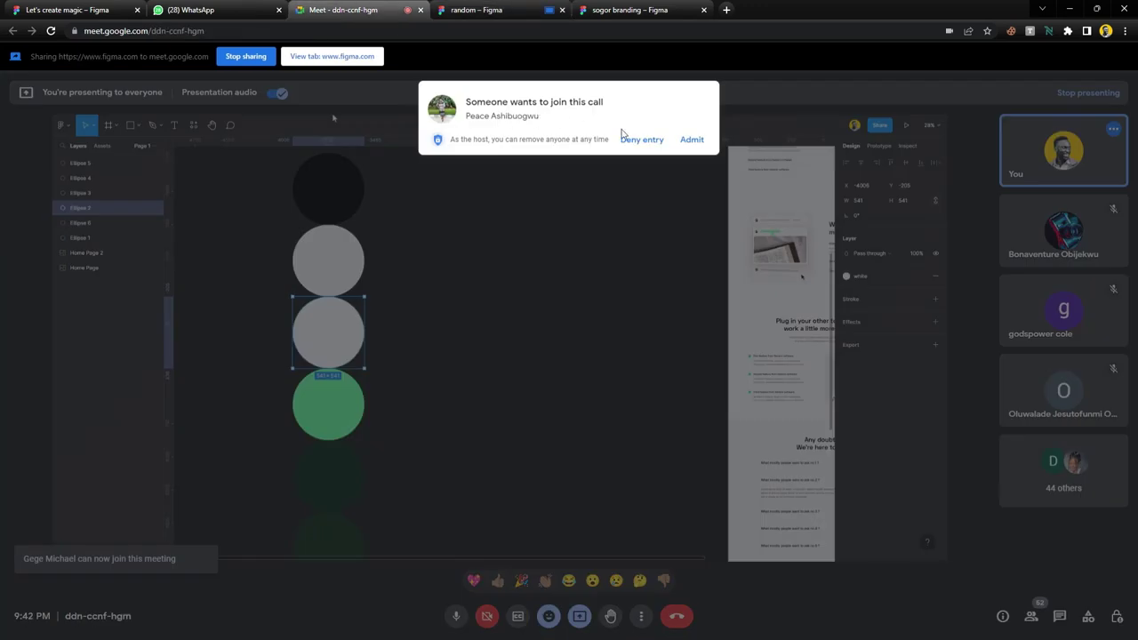
left_click(693, 140)
left_click(500, 12)
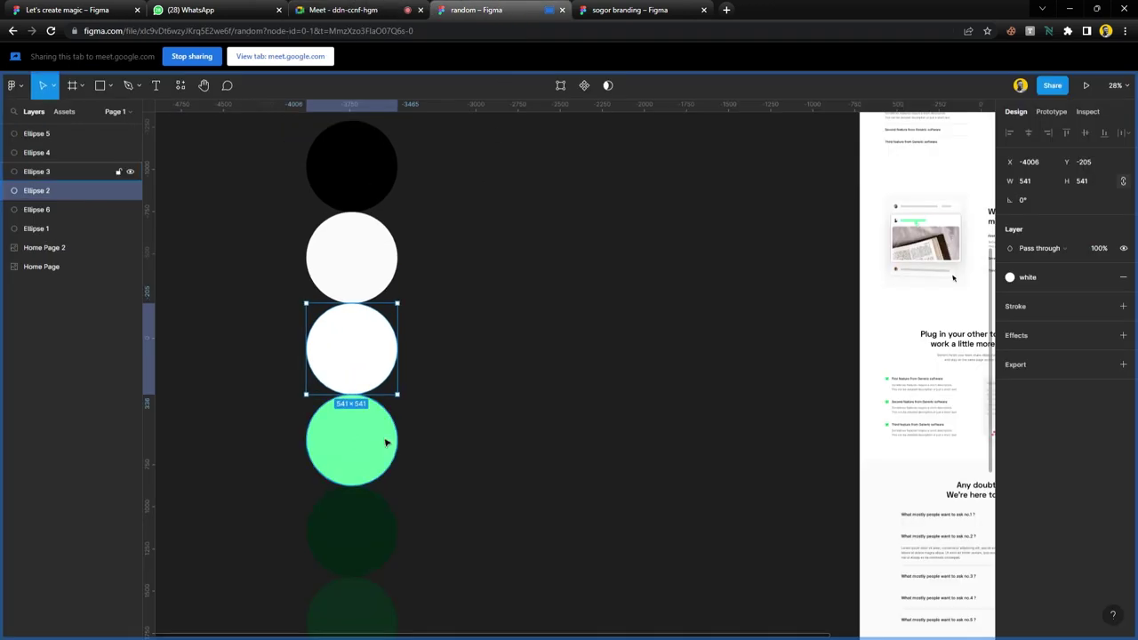
- Create a colour style named "primary" from the 61F8A3 fill of the bright green circle
scroll(385, 440, "down", 2)
left_click(373, 371)
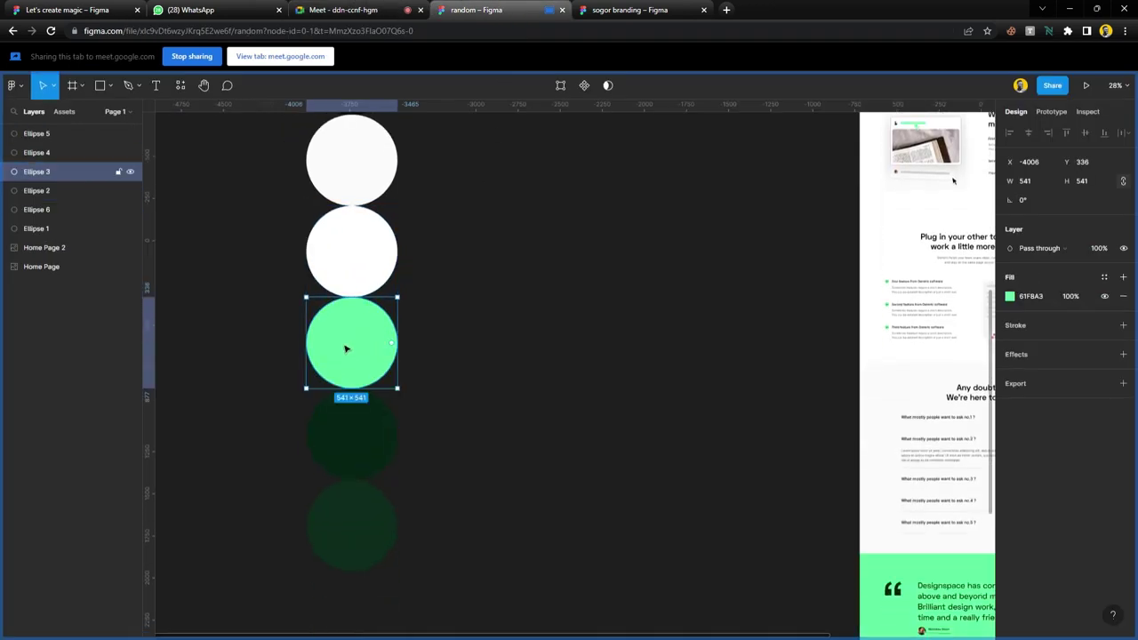
left_click(1104, 277)
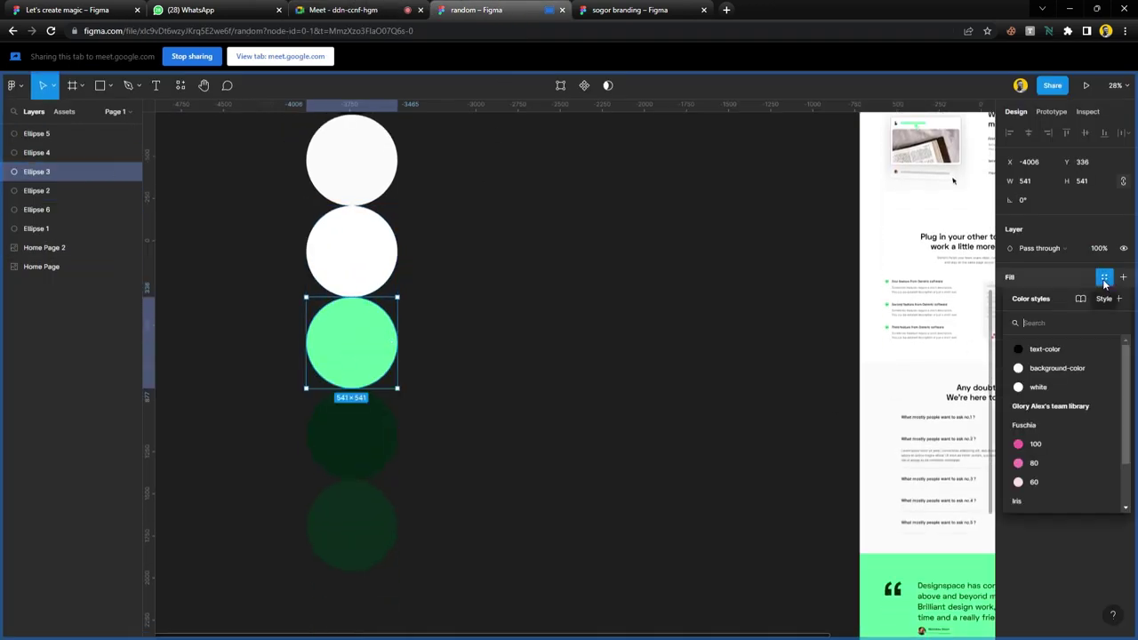
left_click(1118, 298)
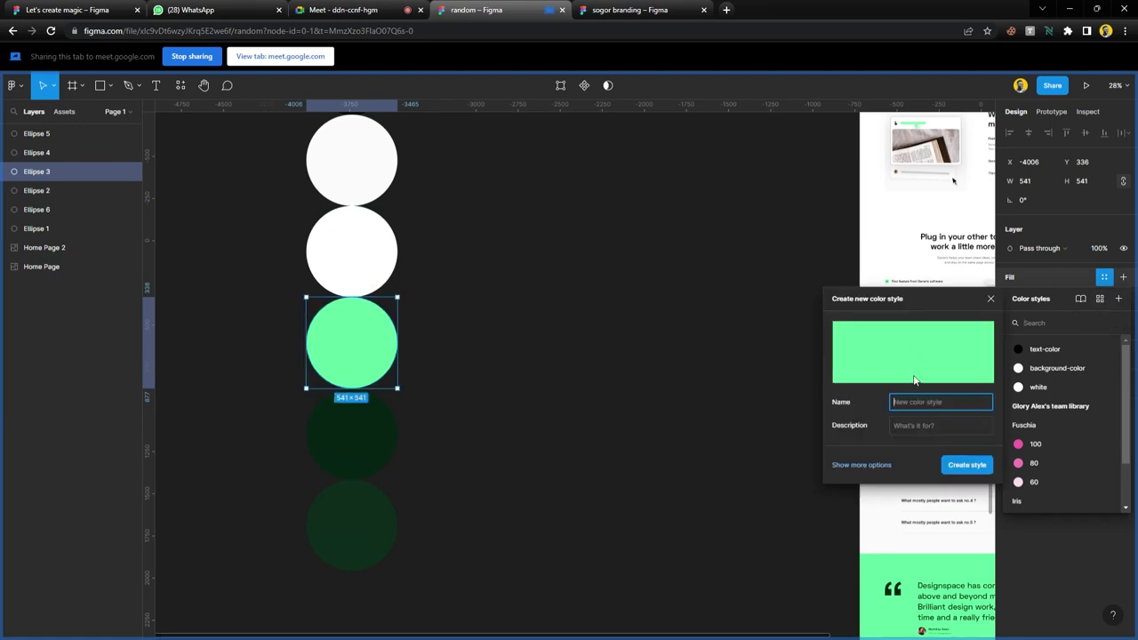
type("primary")
key("Return")
- Create a colour style named "secondary" from the 052413 fill of the dark green circle below the bright green one
left_click(377, 437)
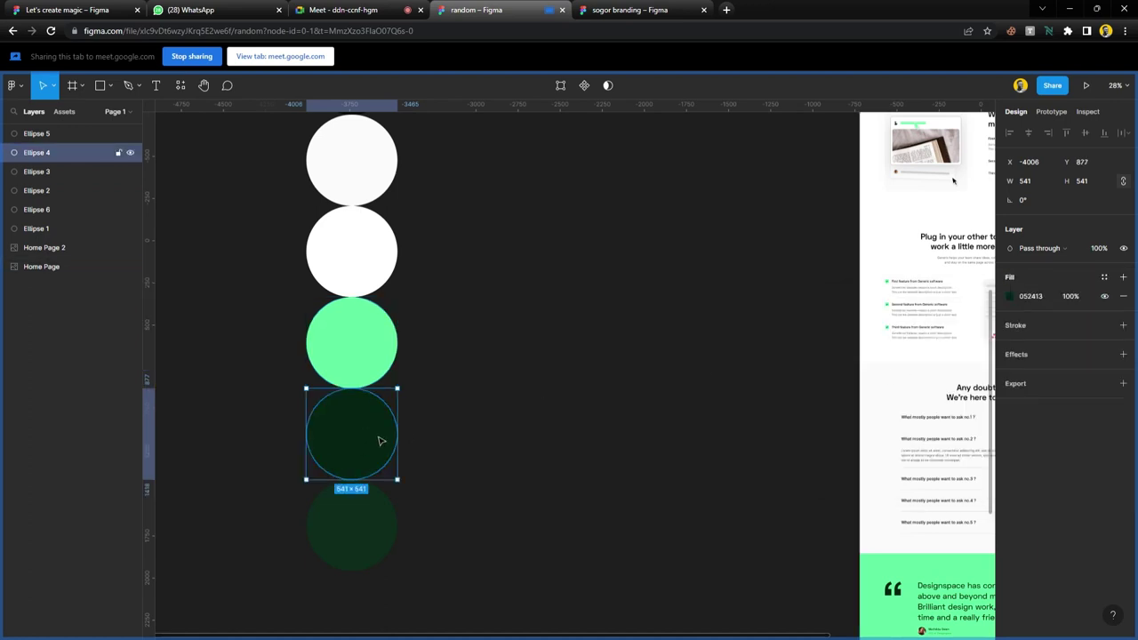
left_click(1104, 279)
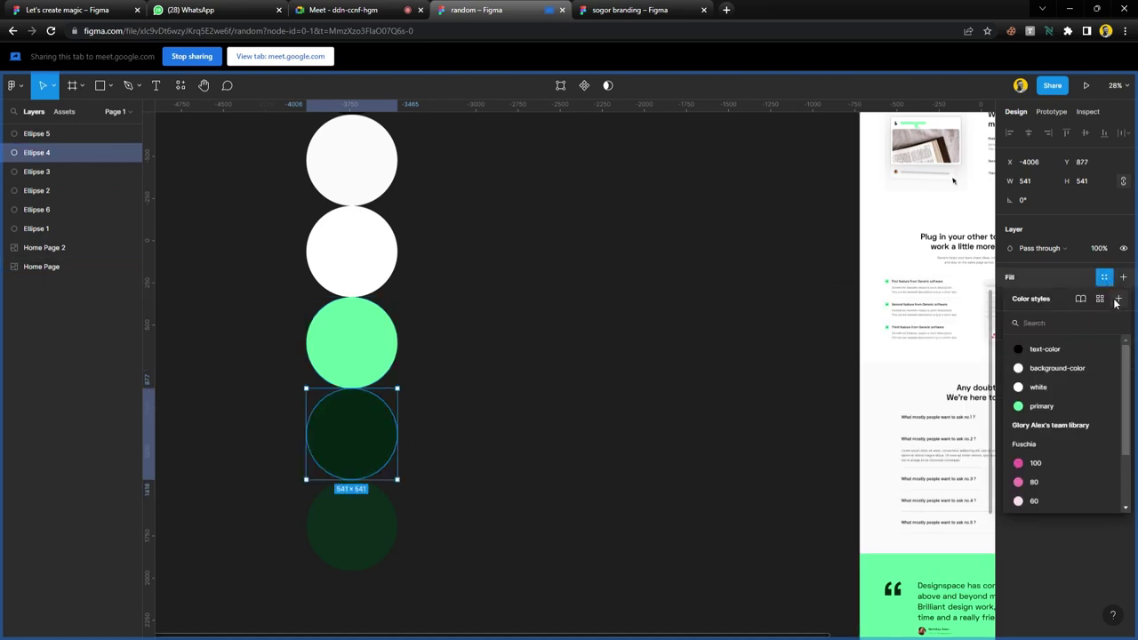
left_click(1118, 299)
type("secon")
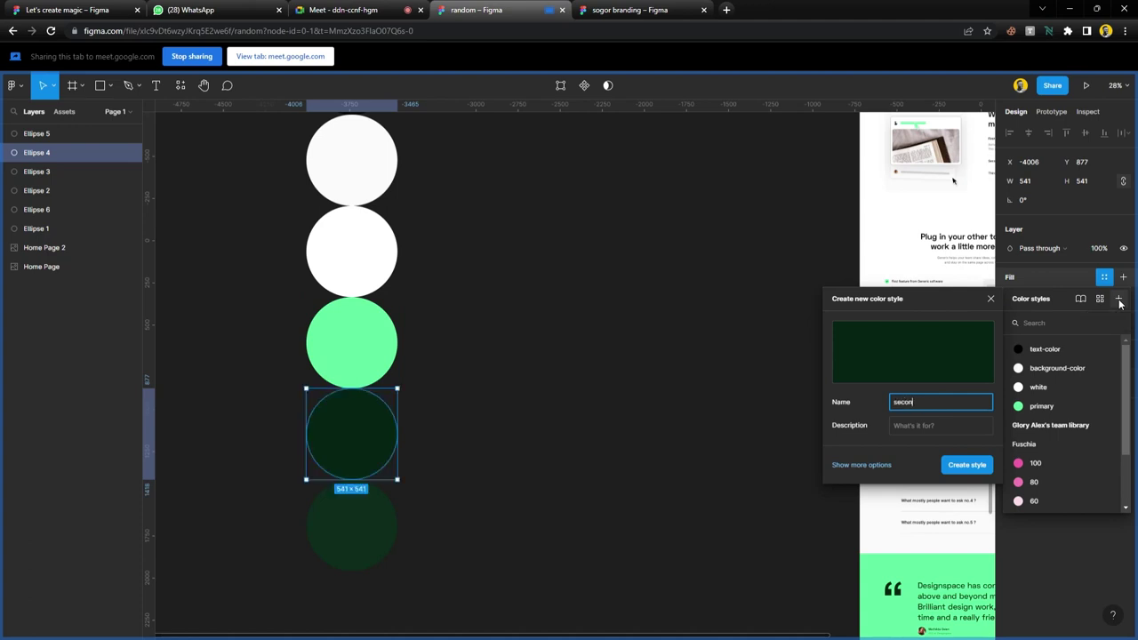
type("dary")
key("Return")
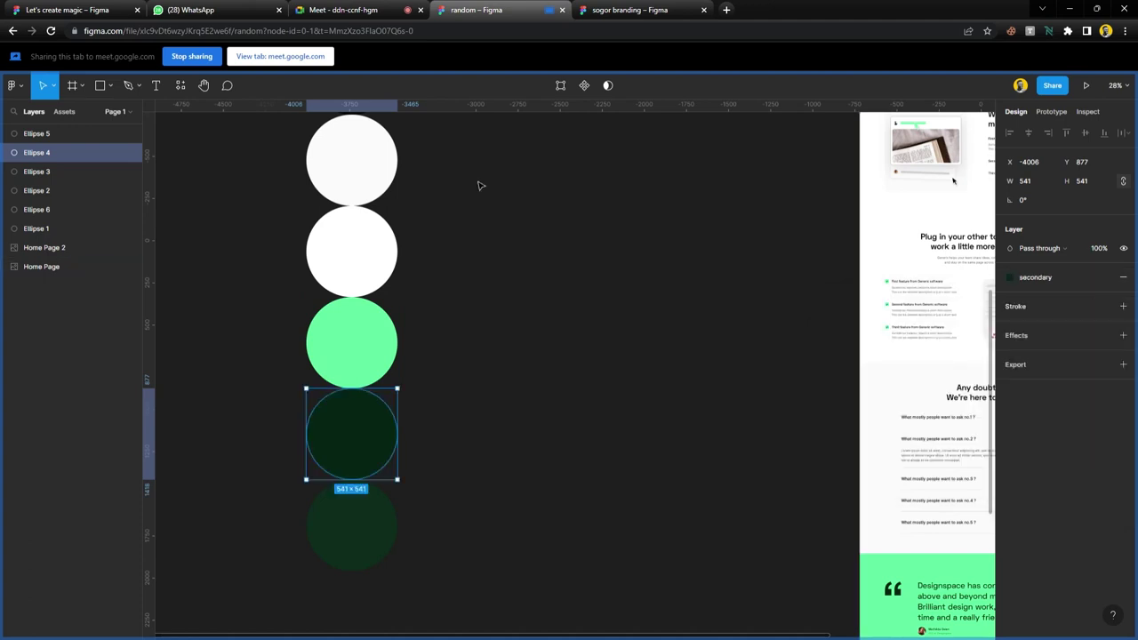
- Check the Google Meet call, return to Figma, and create a colour style named "footer-color" from the 0E2C1C fill of the lowest circle
left_click(364, 8)
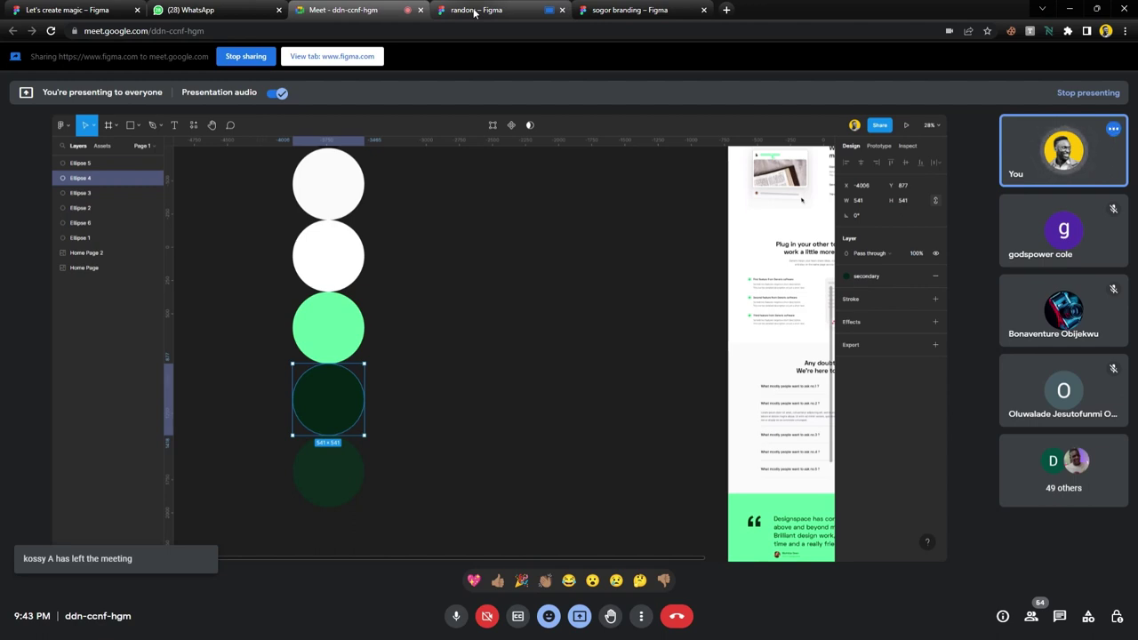
left_click(465, 10)
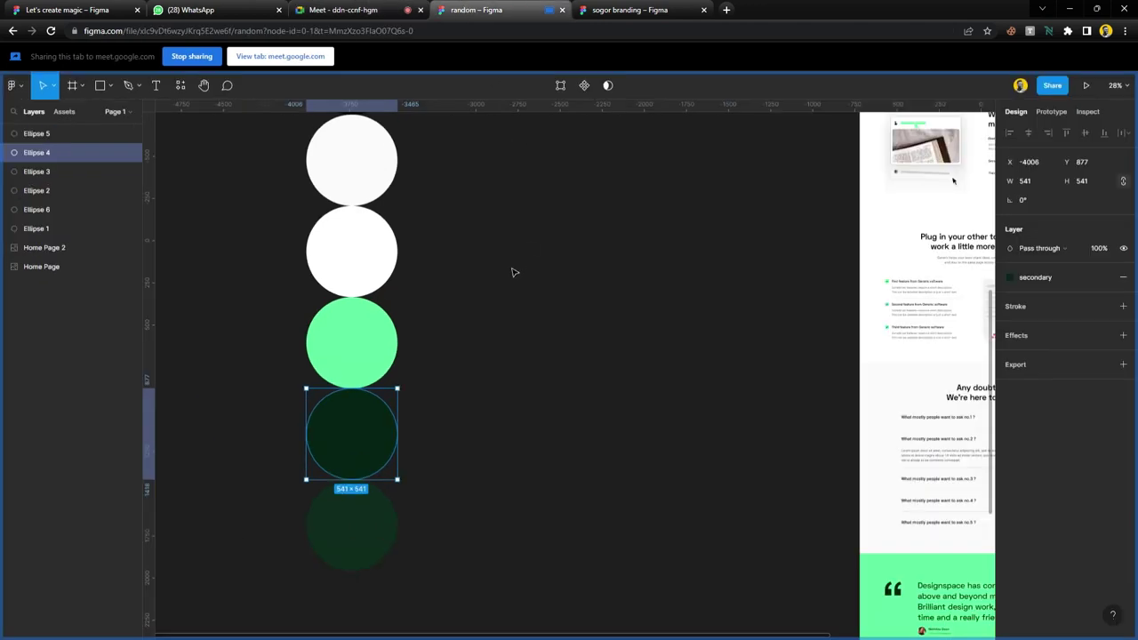
left_click(369, 526)
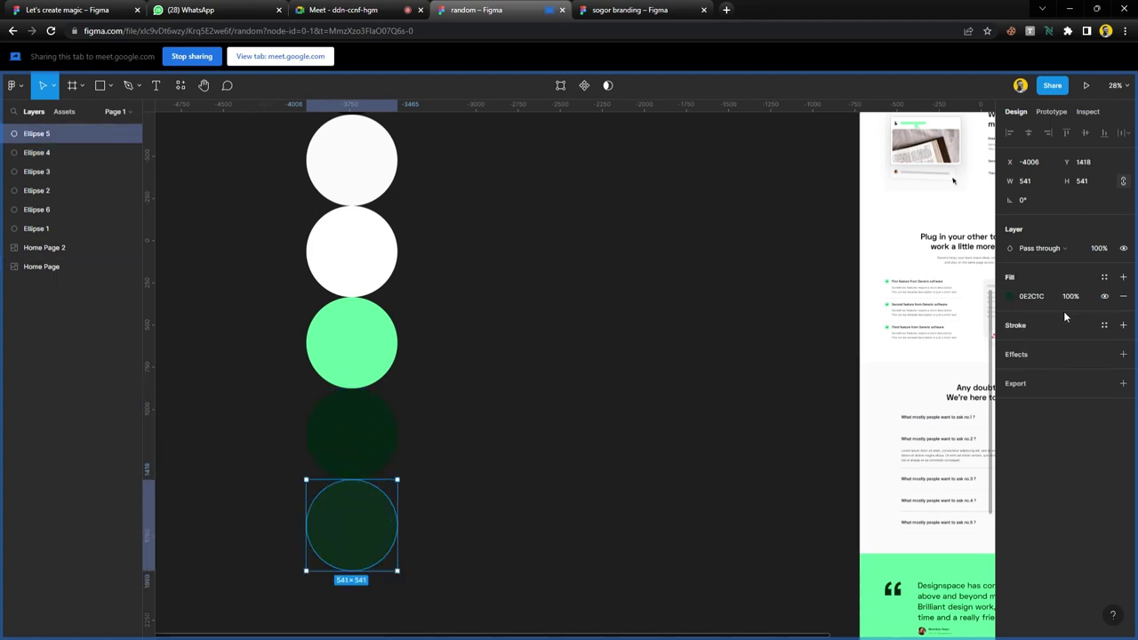
left_click(1103, 277)
left_click(1117, 300)
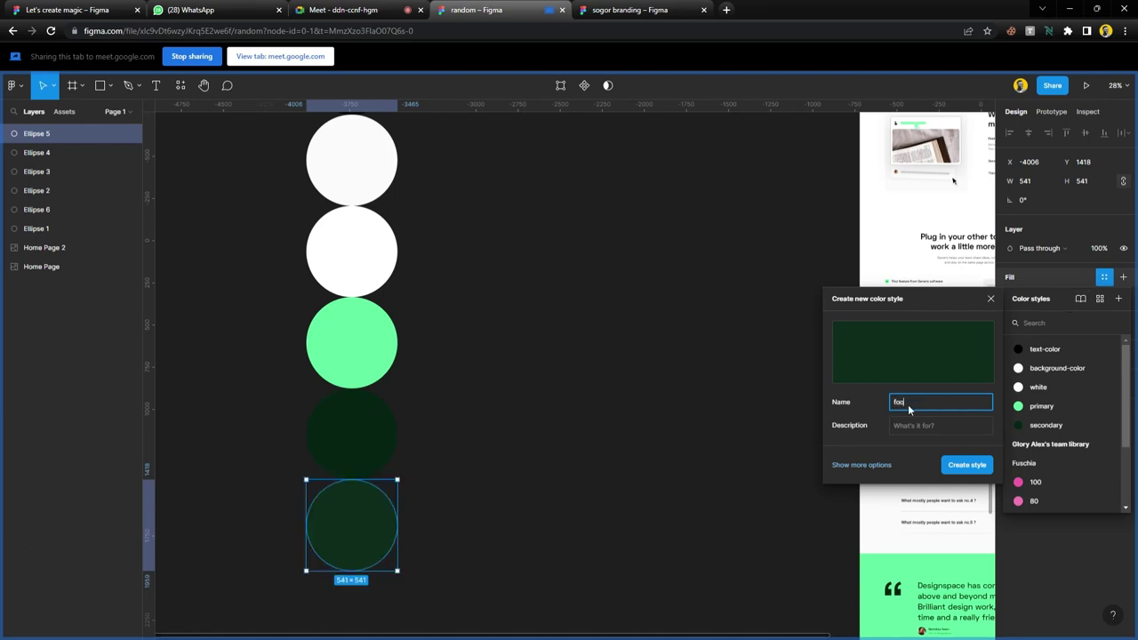
type("footer-color")
key("Return")
left_click(658, 383)
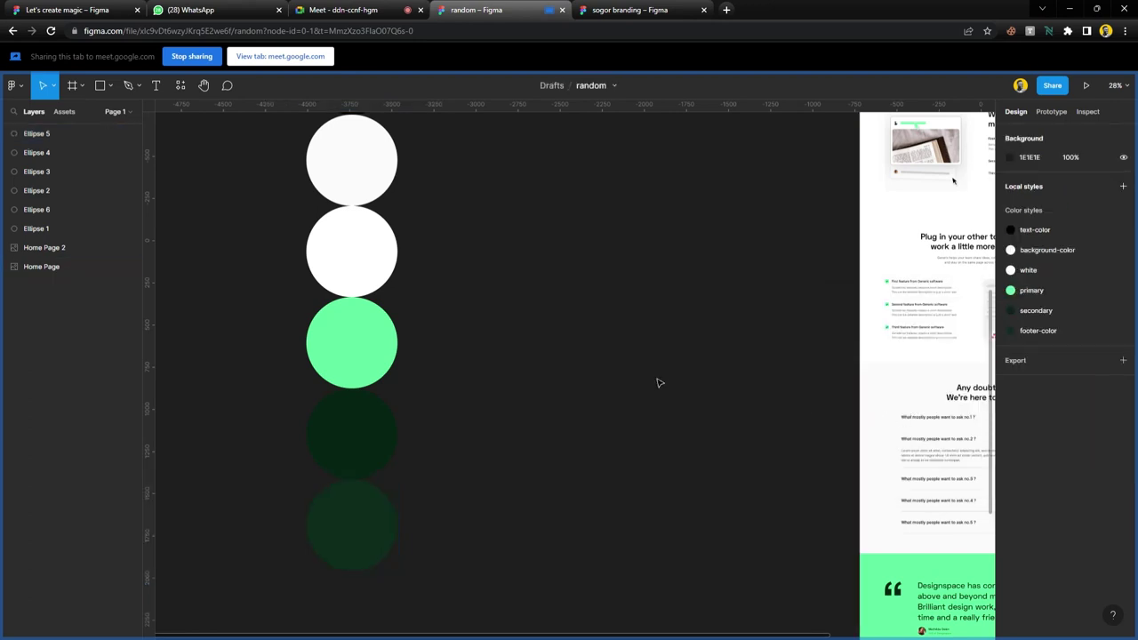
- Review the swatch column and check which colour style is applied to the black circle
scroll(363, 322, "down", 3)
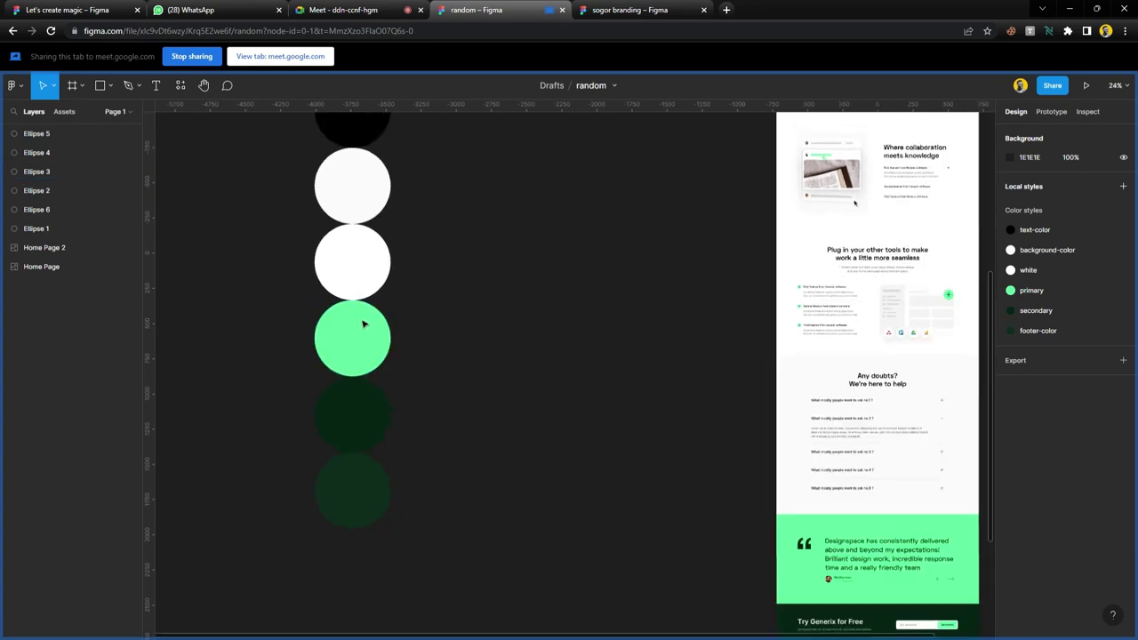
scroll(363, 311, "up", 2)
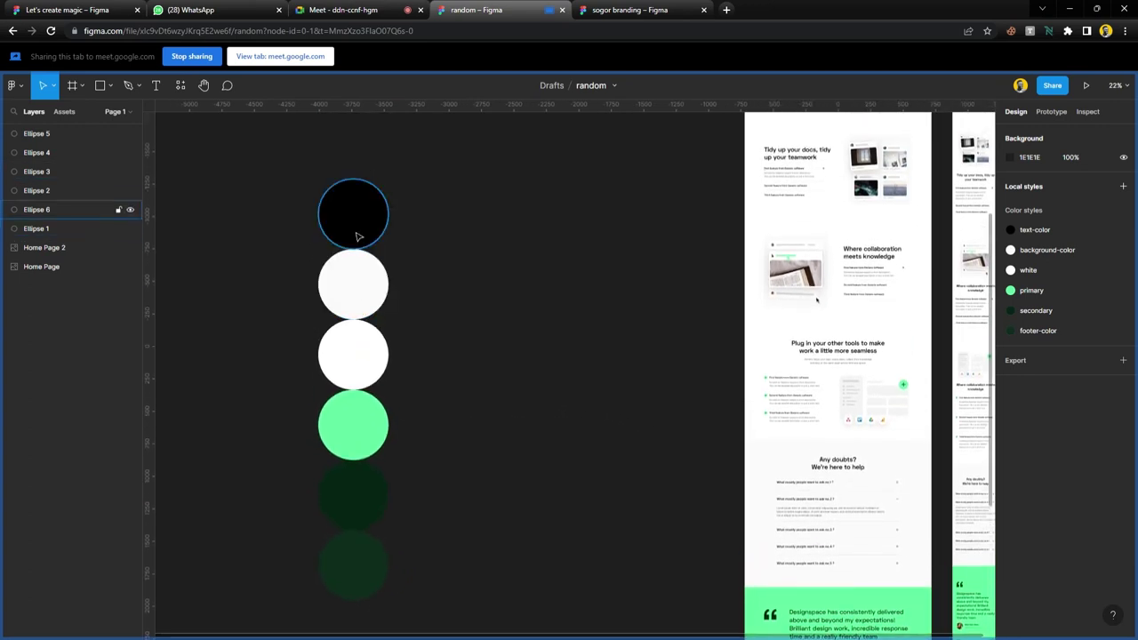
scroll(358, 230, "up", 3)
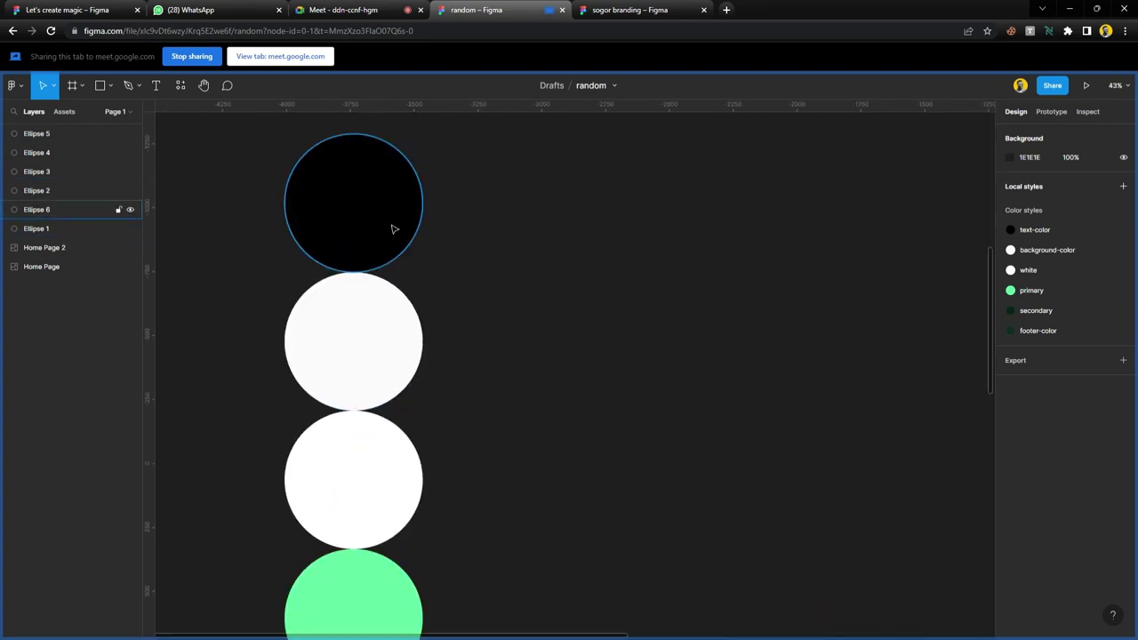
scroll(394, 230, "down", 1)
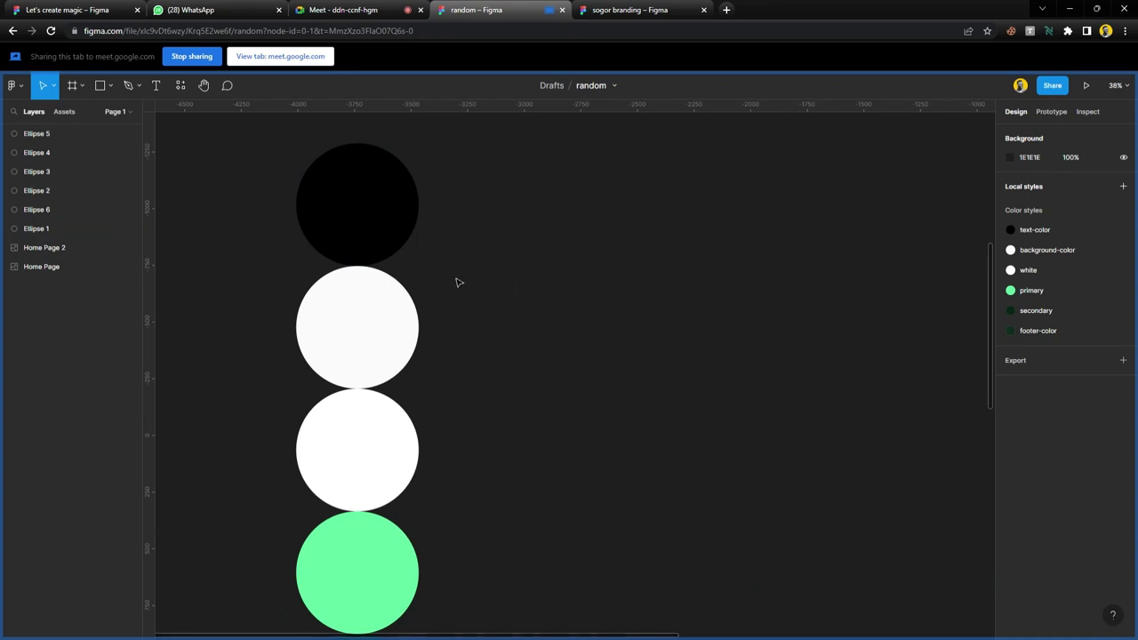
left_click(378, 212)
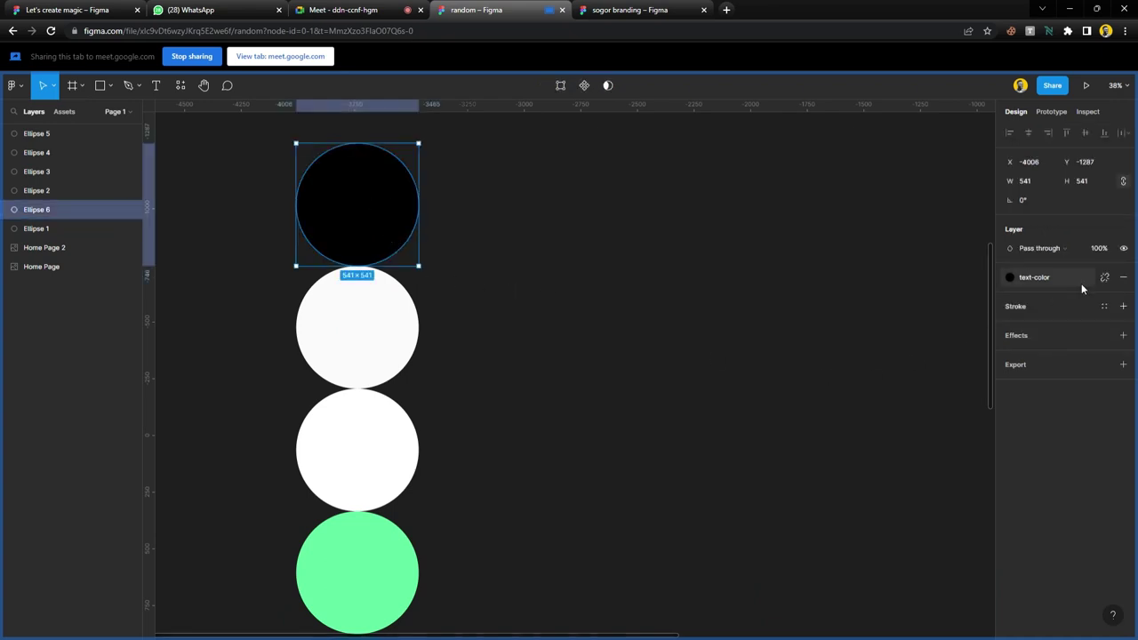
left_click(496, 369)
- Delete all six swatch circles from the canvas
scroll(496, 369, "down", 5)
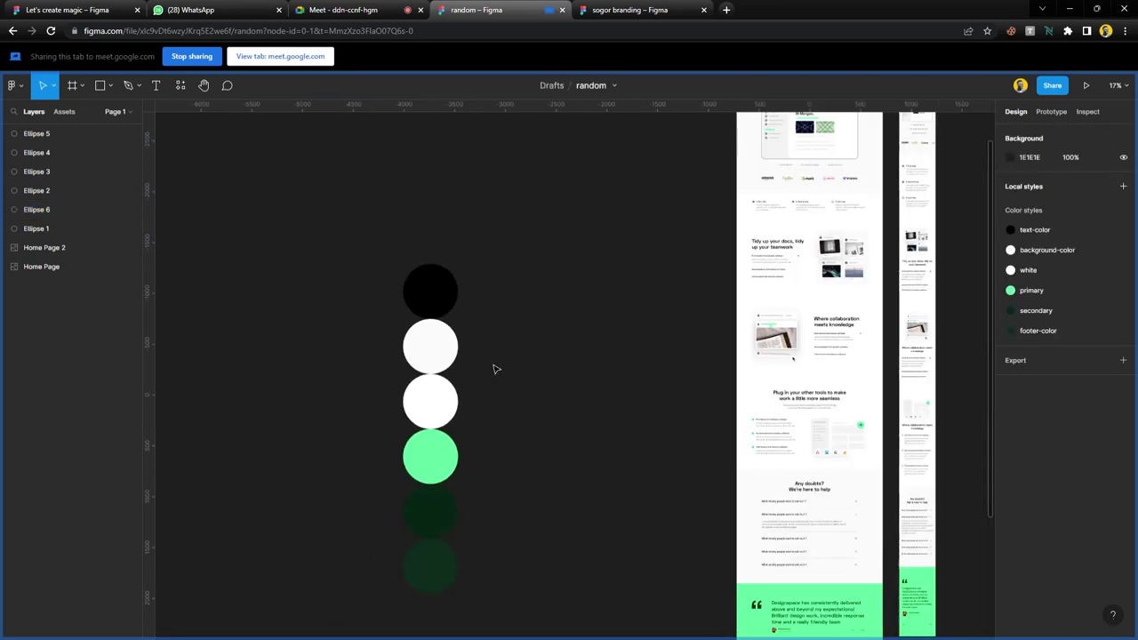
left_click_drag(359, 247, 480, 594)
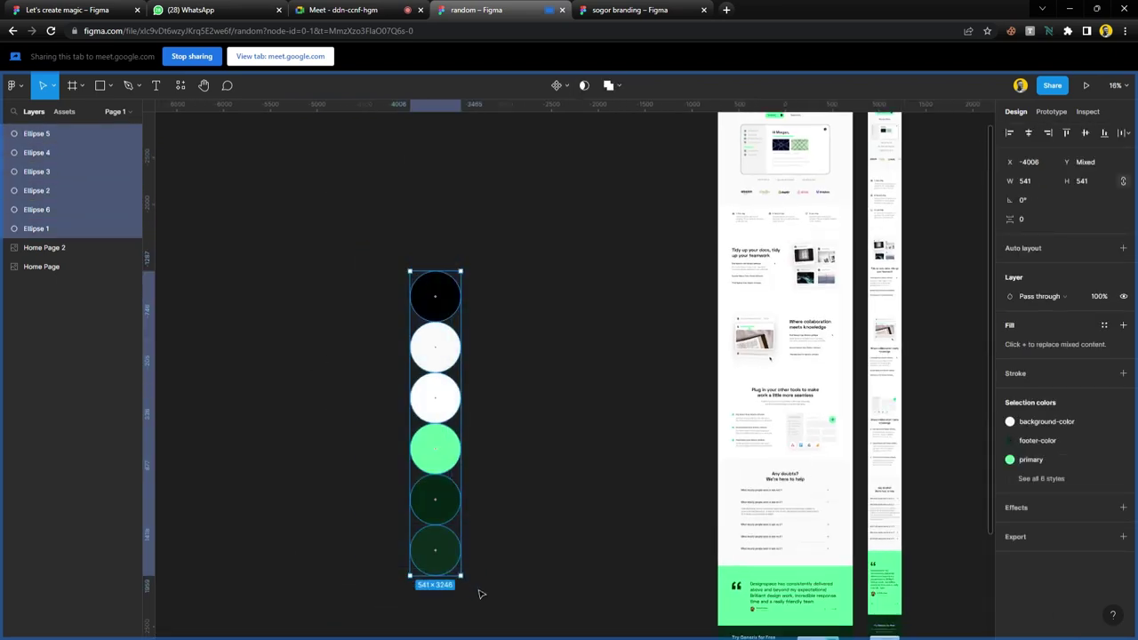
key("Delete")
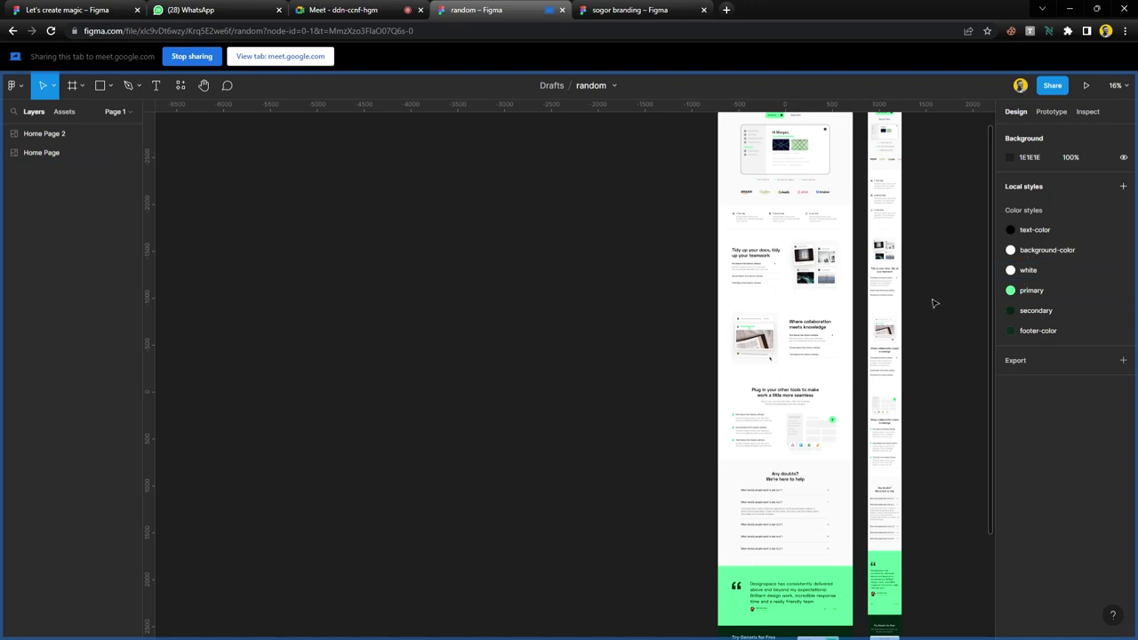
- Try recolouring the text-color style from black to the muted red A95757, and undo the change
left_click(40, 152)
scroll(815, 238, "up", 2)
scroll(815, 238, "up", 6)
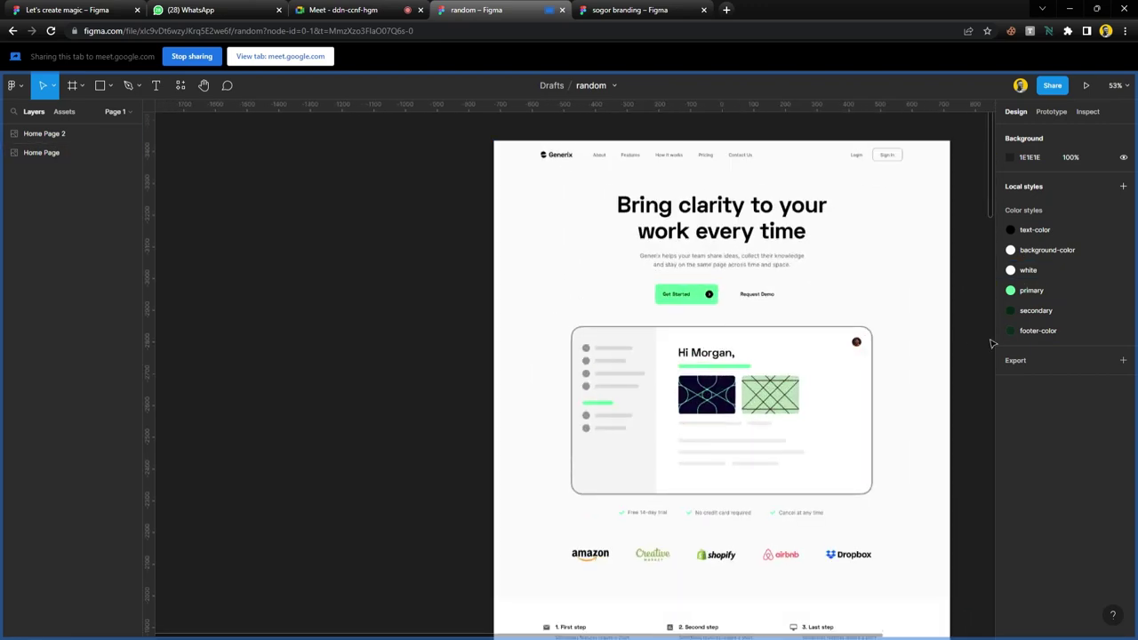
left_click(1122, 230)
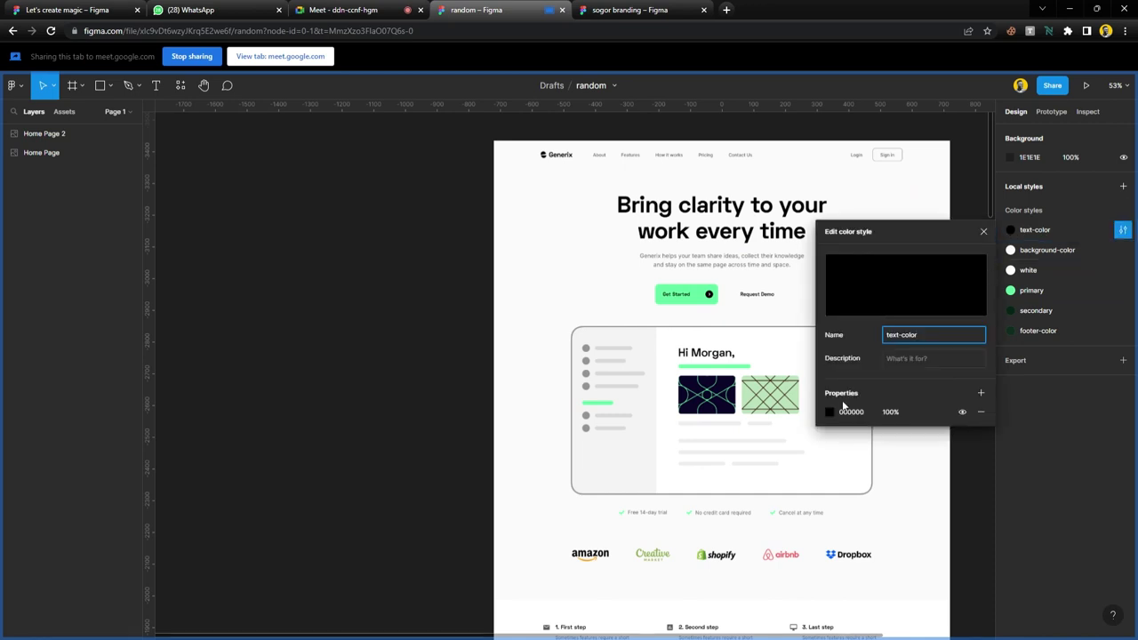
left_click(829, 412)
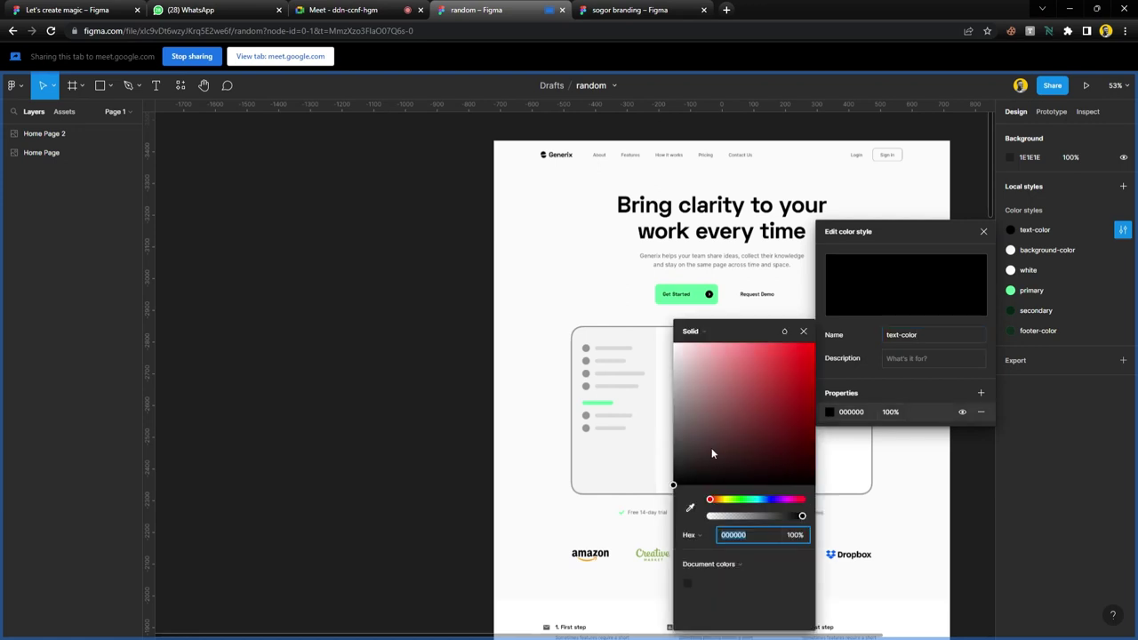
left_click(677, 481)
mouse_move(702, 460)
left_mouse_down()
mouse_move(761, 341)
mouse_move(724, 428)
mouse_move(741, 390)
left_mouse_up()
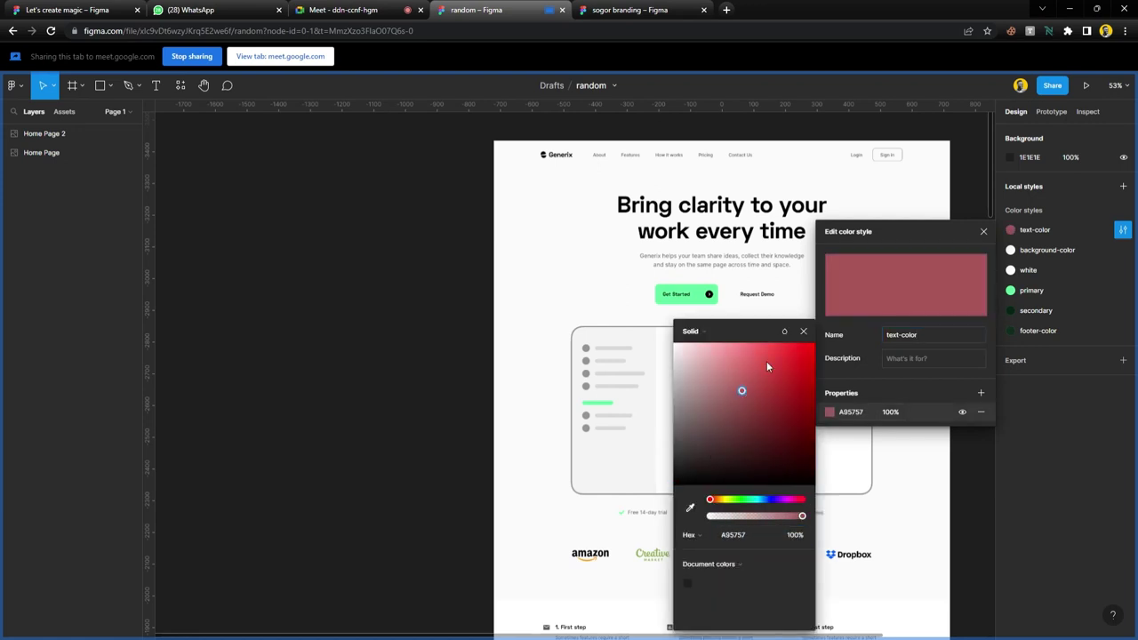
left_click(803, 332)
key("ctrl+z")
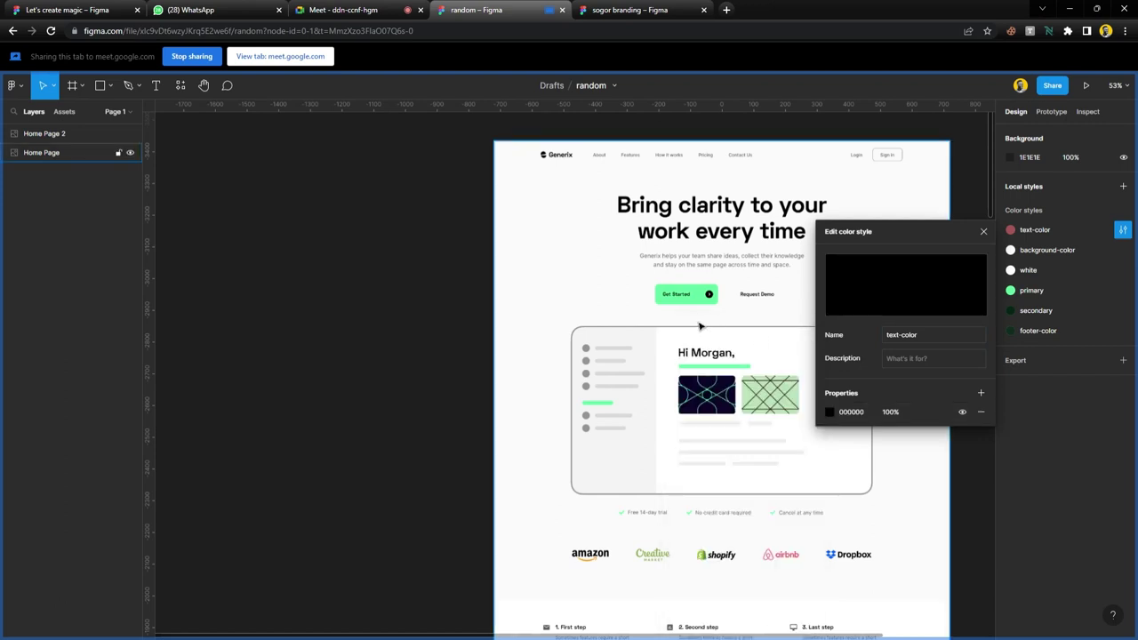
- Draw a rectangle about 705 × 745 overlapping the Home Page's left edge and fill it with the text-color style
left_click(432, 279)
key("r")
mouse_move(335, 233)
left_mouse_down()
mouse_move(485, 414)
mouse_move(558, 469)
left_mouse_up()
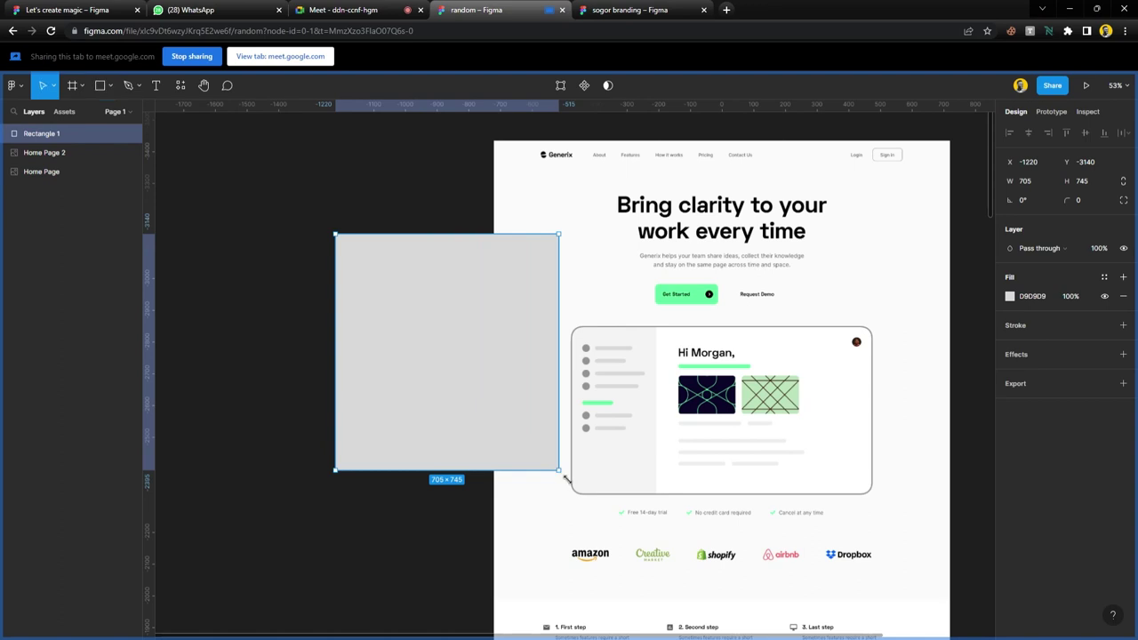
left_click(1104, 276)
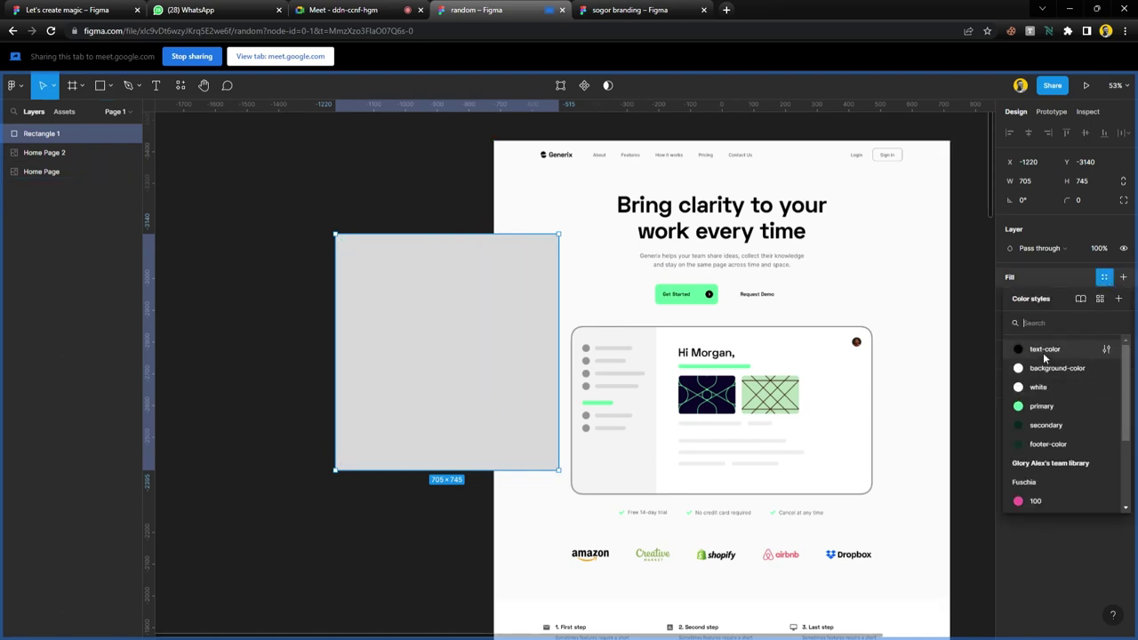
left_click(1043, 349)
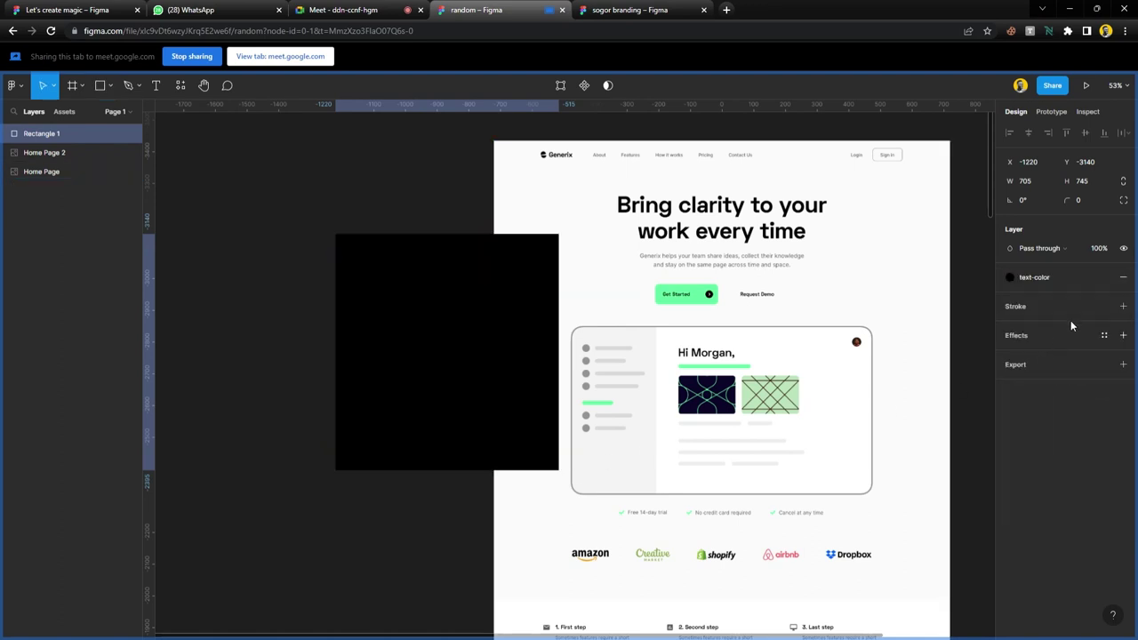
left_click(967, 297)
- Change the text-color style to the dark red 784444
left_click(1122, 231)
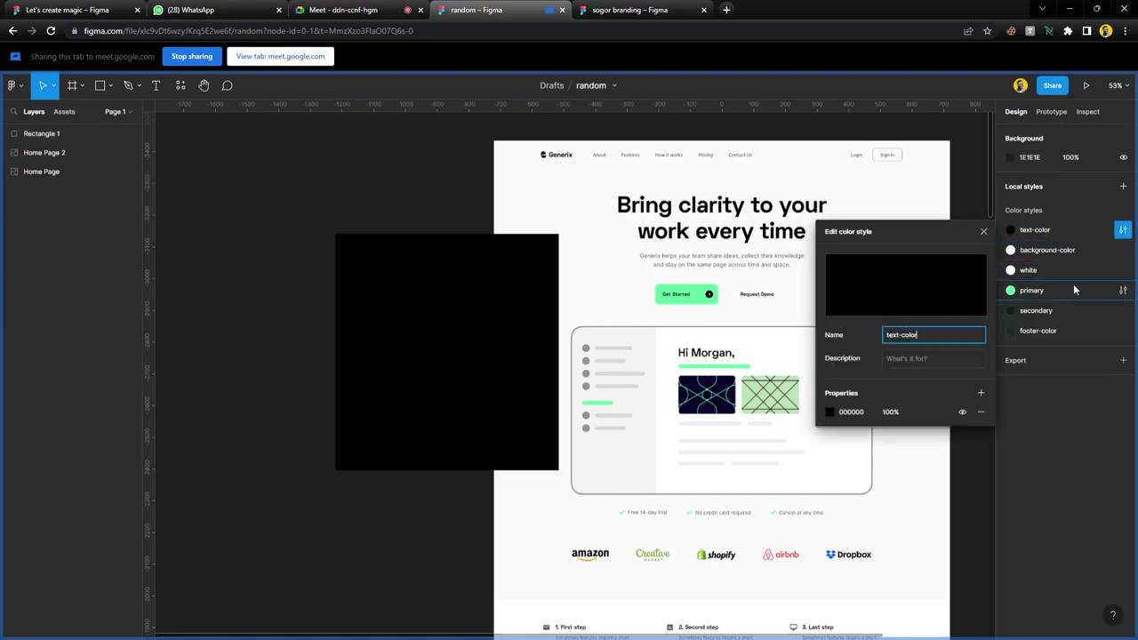
left_click(830, 412)
left_click_drag(673, 485, 735, 420)
key("Escape")
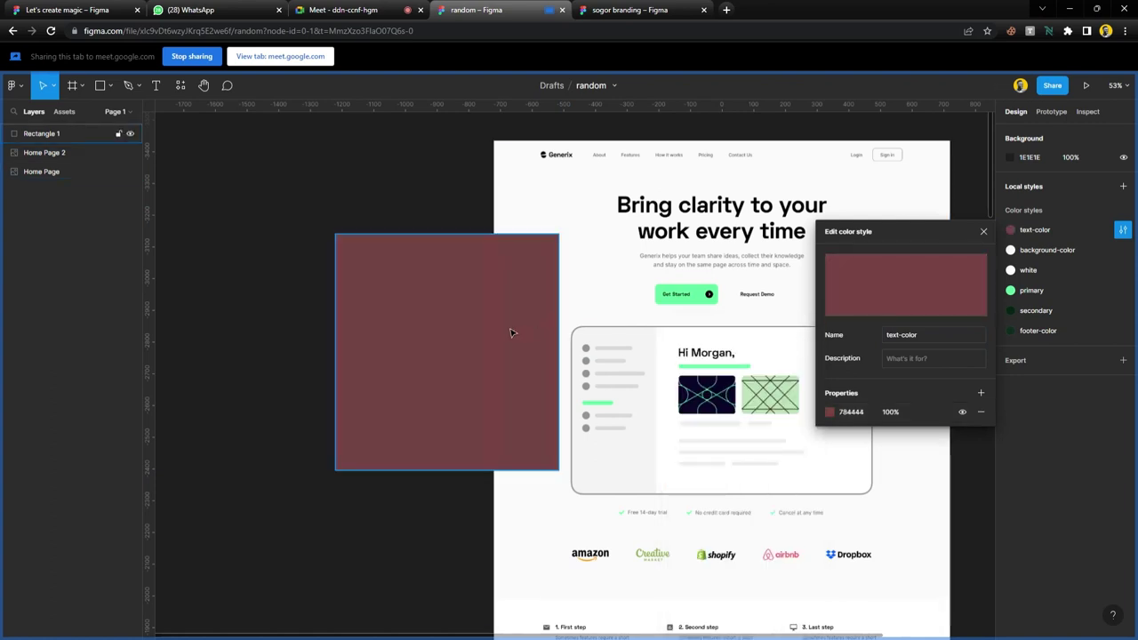
- Delete the test rectangle and undo back to before it was drawn, including the recolouring of the text-color style
left_click(470, 307)
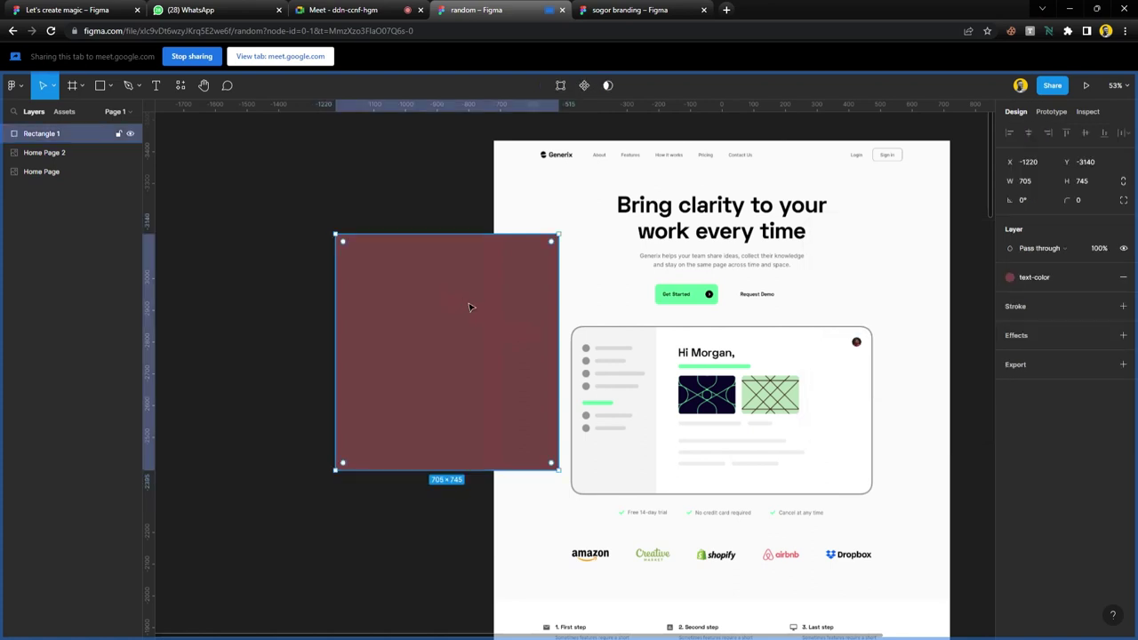
key("Delete")
key("ctrl+z")
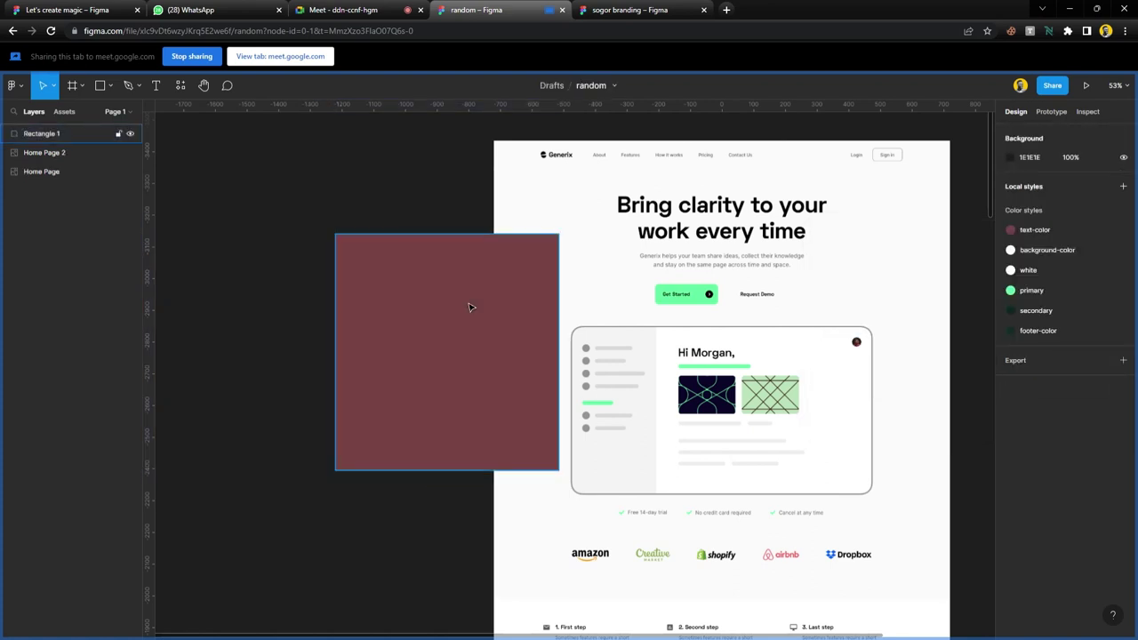
key("ctrl+z")
key("ctrl+z")
key("ctrl+z")
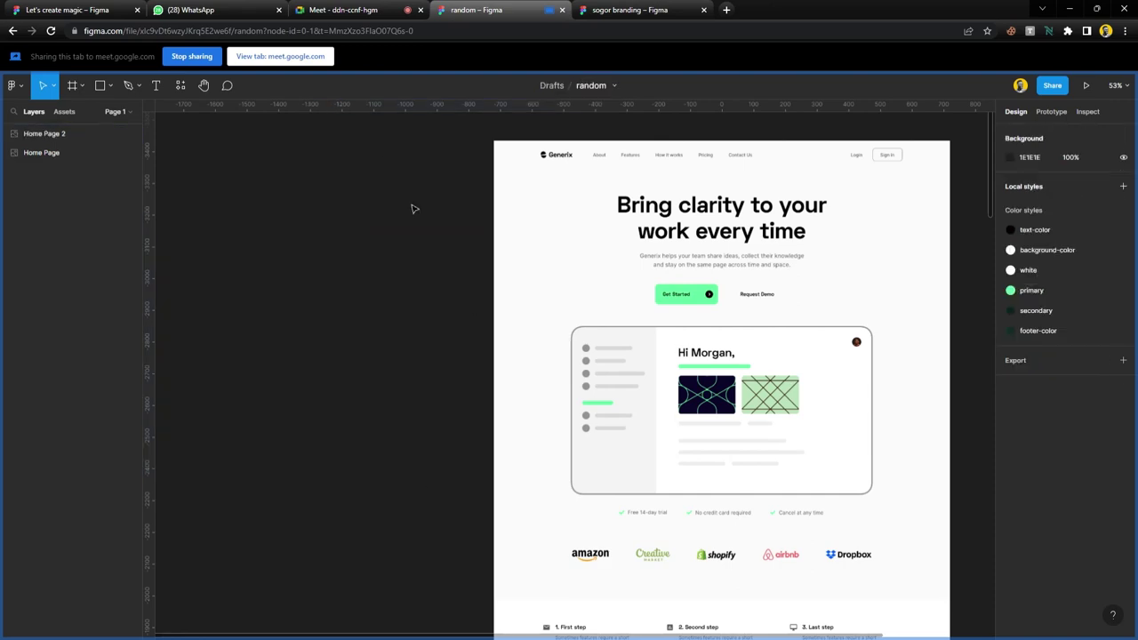
- Switch to Google Meet and admit all the waiting participants
left_click(354, 10)
left_click(692, 145)
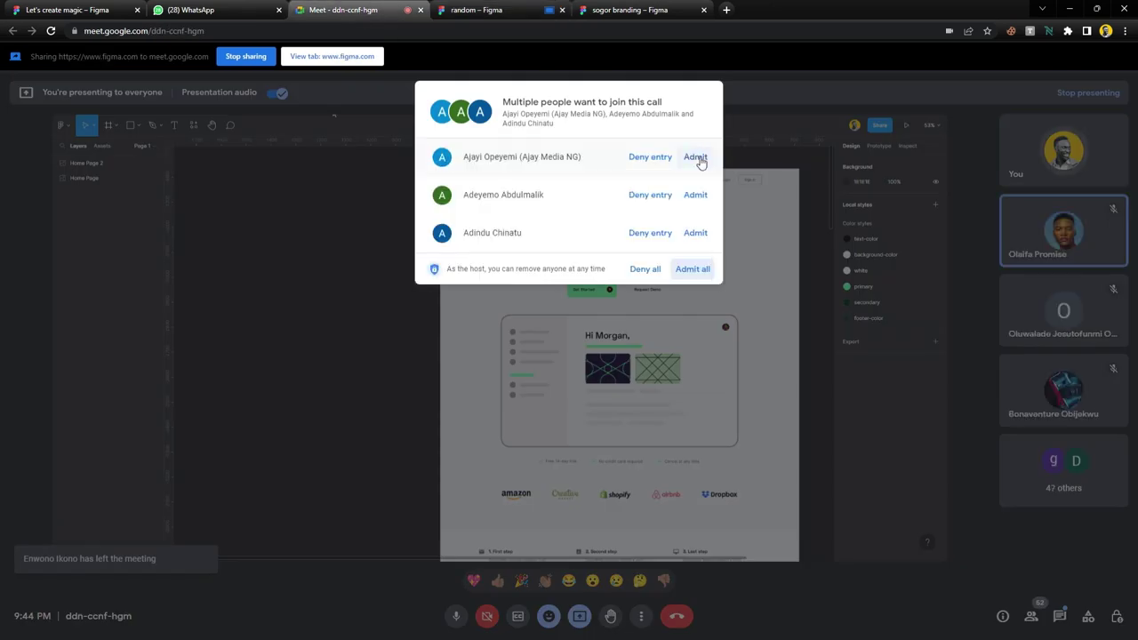
left_click(694, 270)
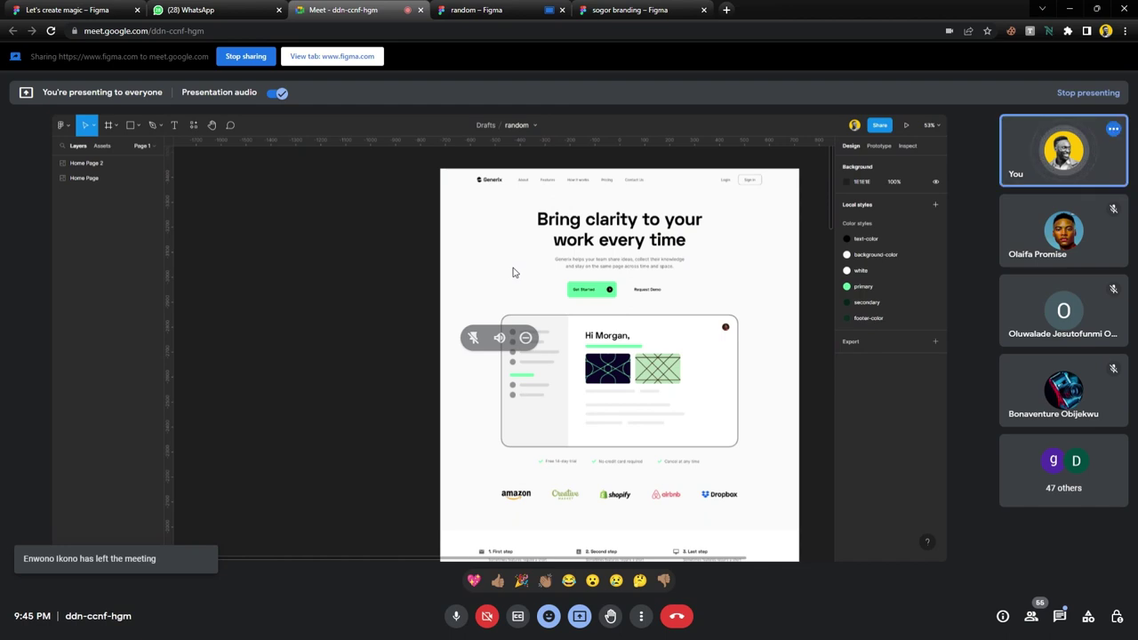
- Open the in-call messages to read them, admit the new join request, and return to the random file in Figma
left_click(1060, 616)
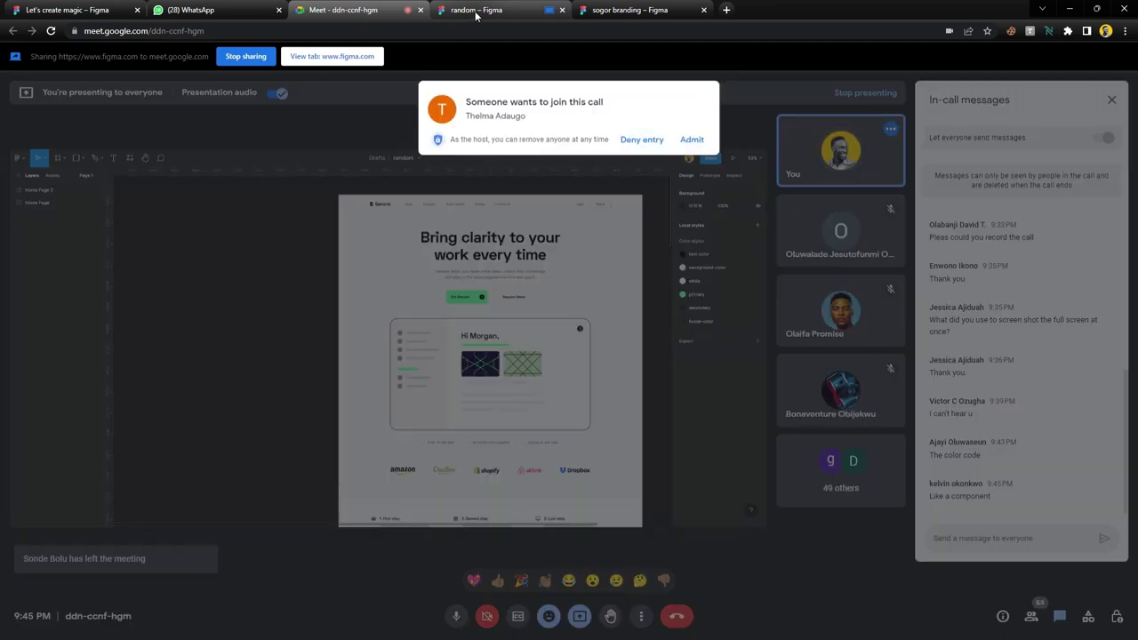
left_click(691, 140)
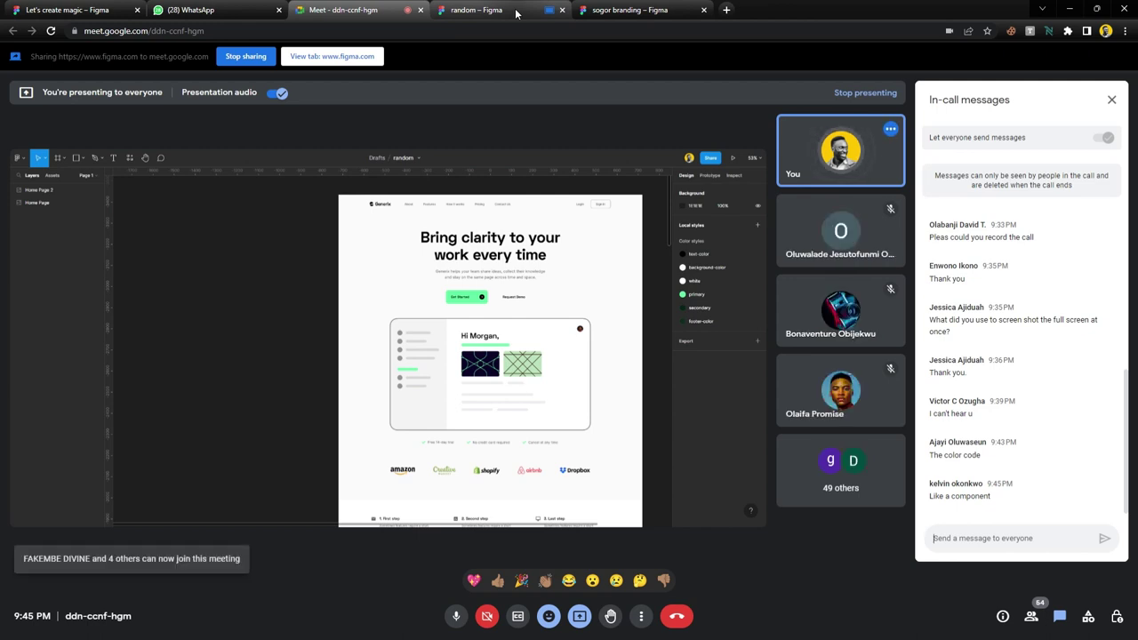
left_click(516, 13)
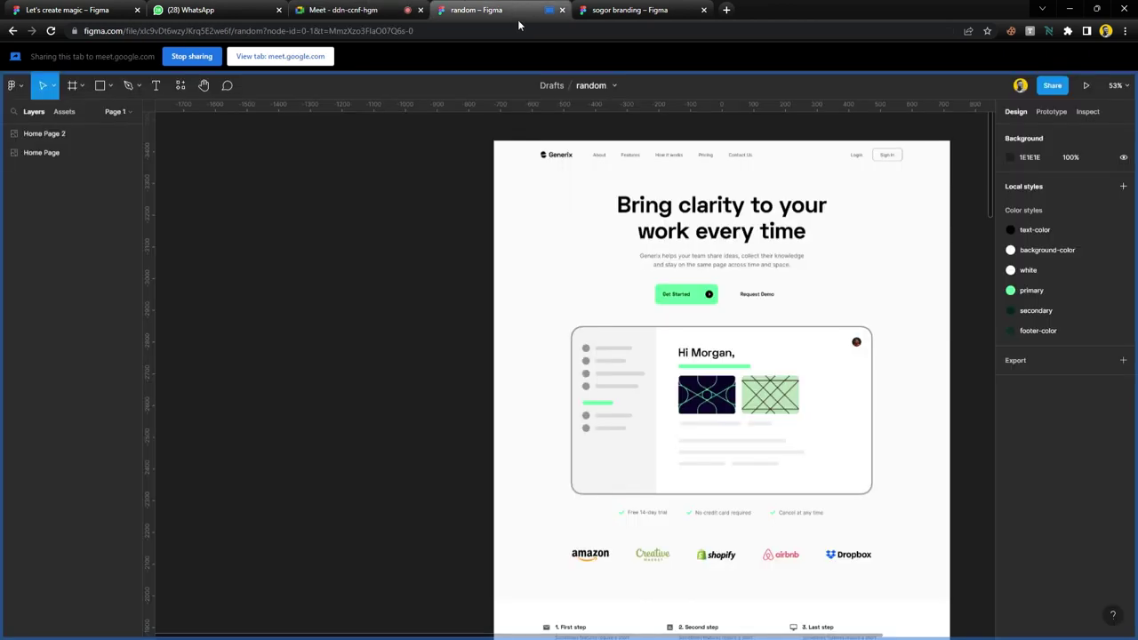
- Switch to Google Meet to admit the join request, read the latest in-call messages at a larger page zoom, and return to the random file
scroll(457, 244, "left", 4)
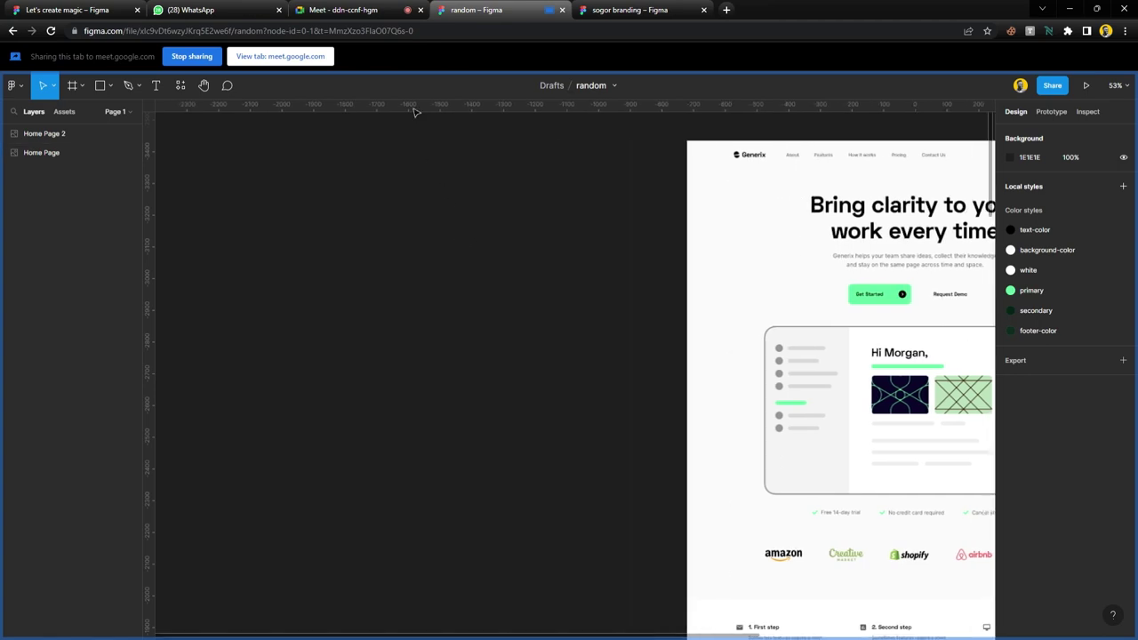
left_click(364, 10)
left_click(692, 140)
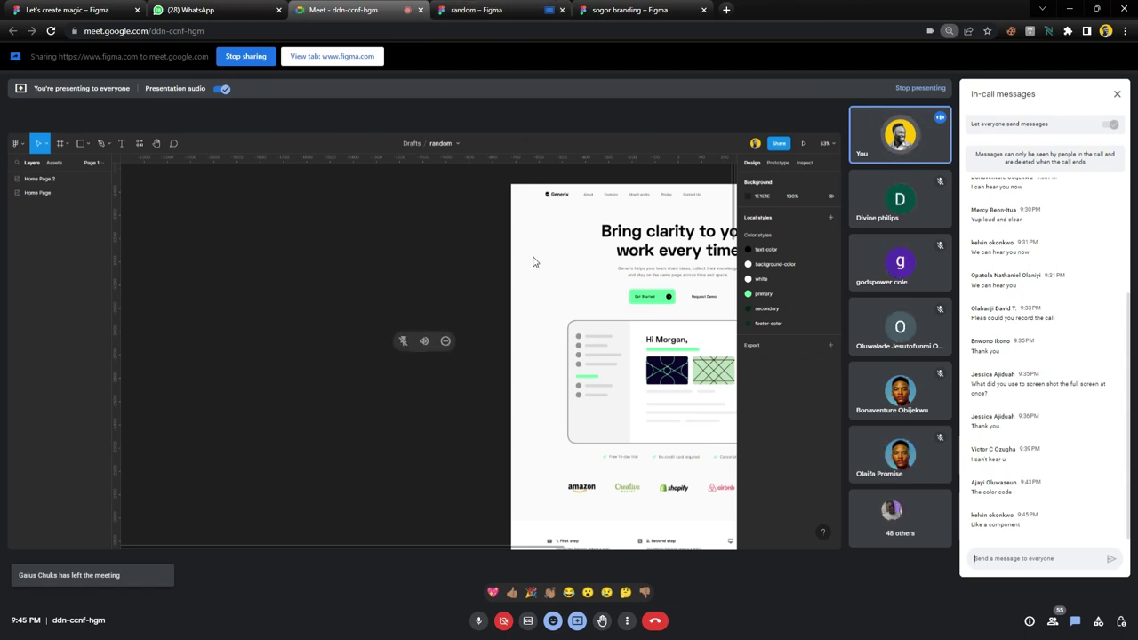
key("ctrl+plus")
key("ctrl+plus")
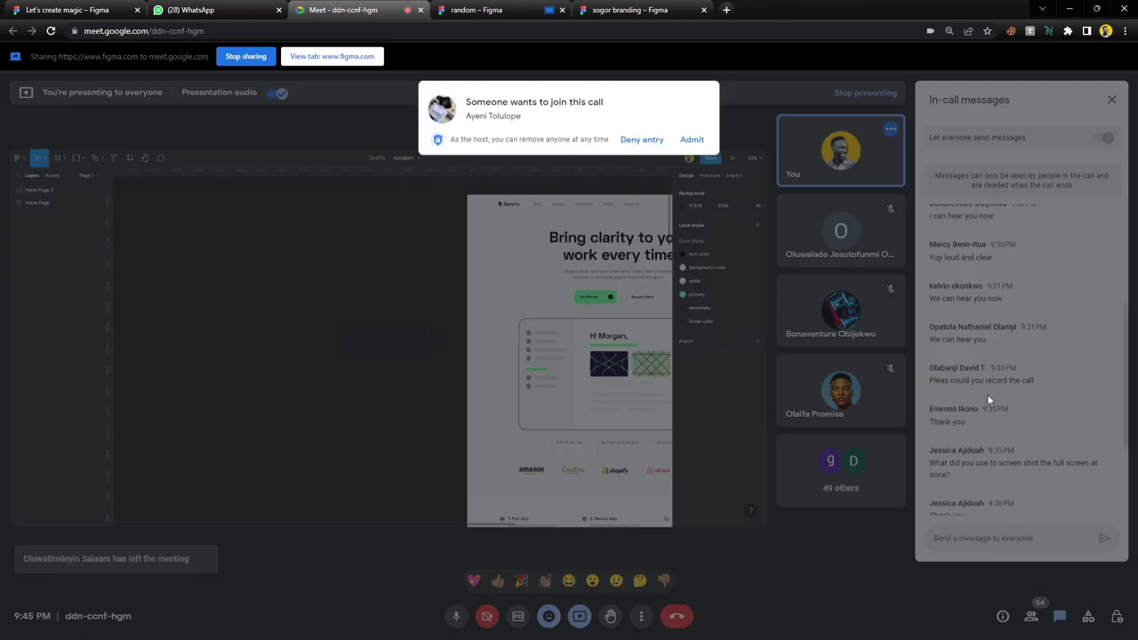
scroll(983, 427, "down", 3)
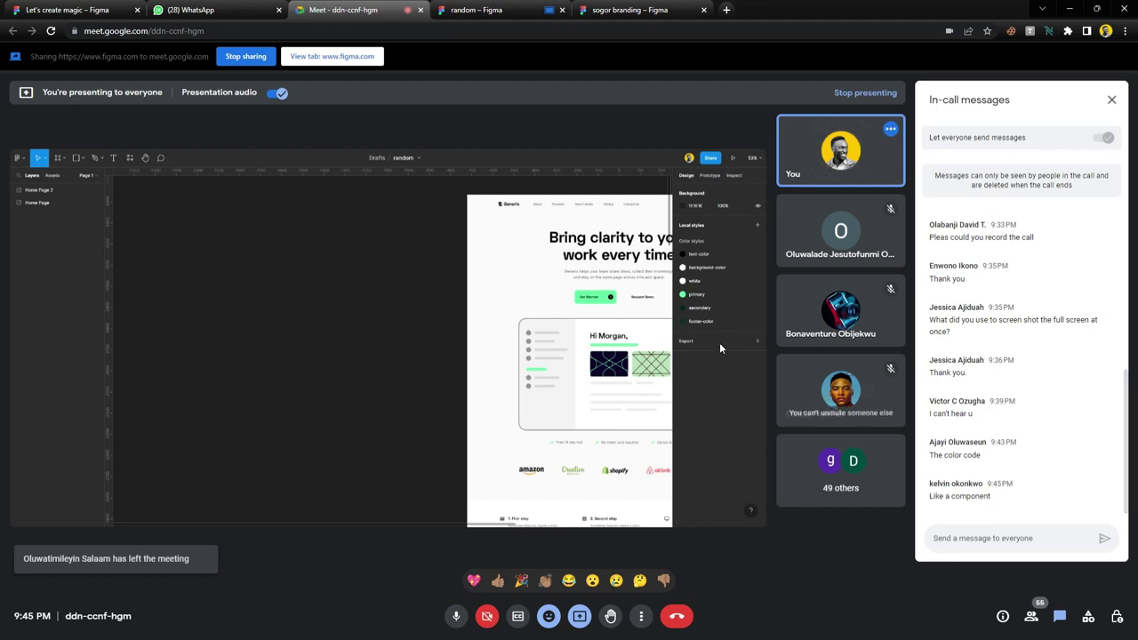
left_click(475, 10)
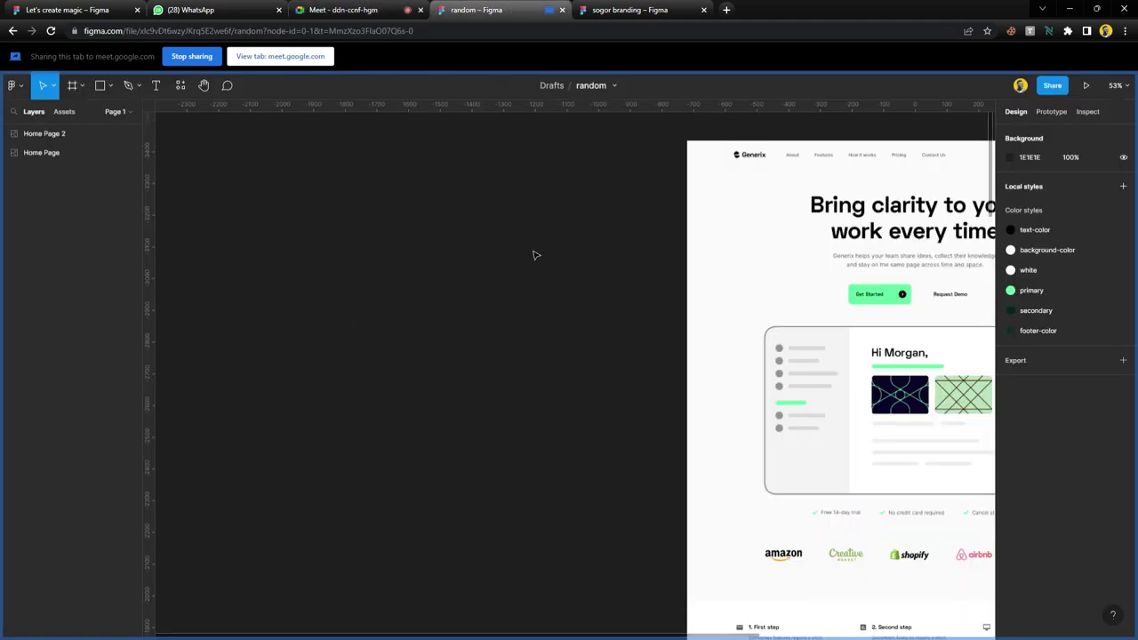
- Create a frame from the 1440 × 1024 Desktop preset and place it left of the wide home page design with their tops aligned
scroll(535, 308, "down", 3)
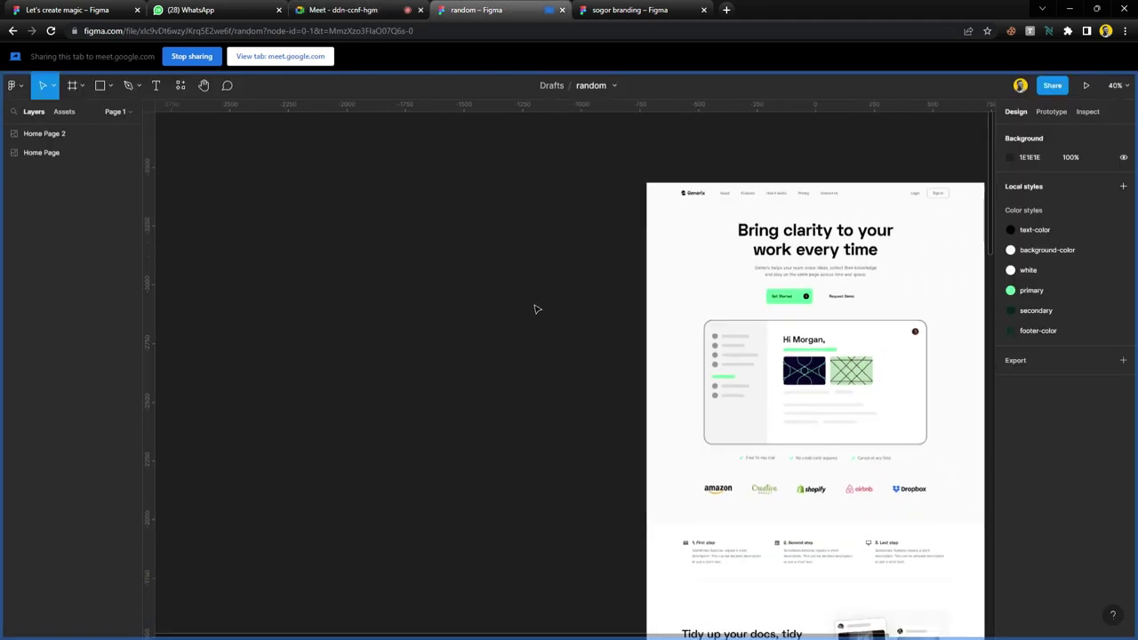
scroll(535, 308, "right", 2)
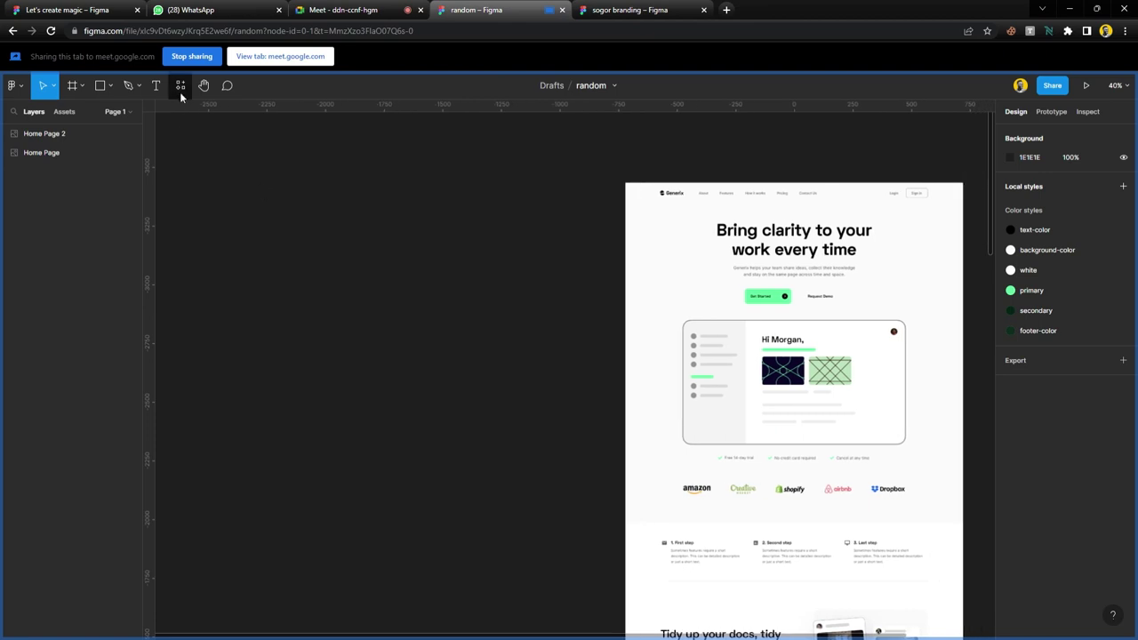
left_click(72, 85)
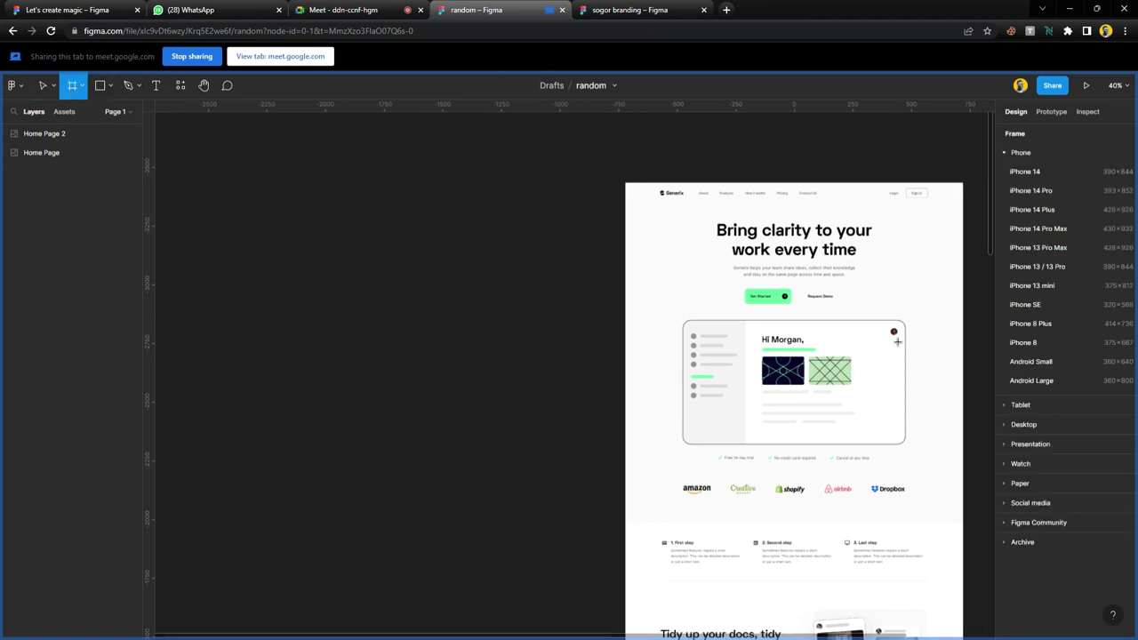
left_click(1004, 154)
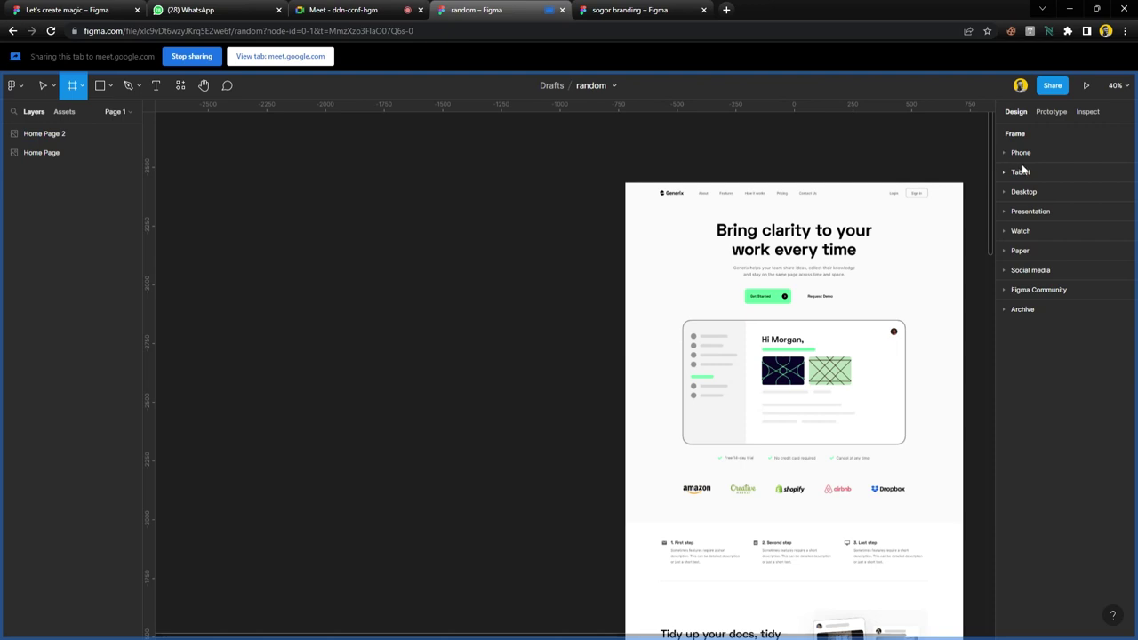
left_click(1028, 196)
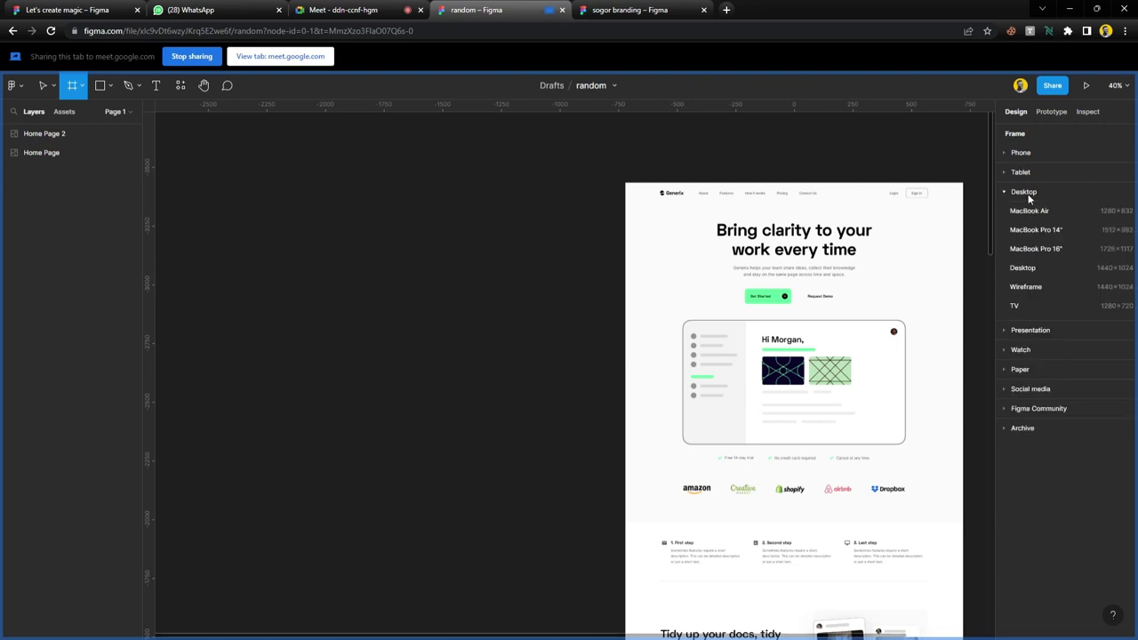
left_click(1035, 268)
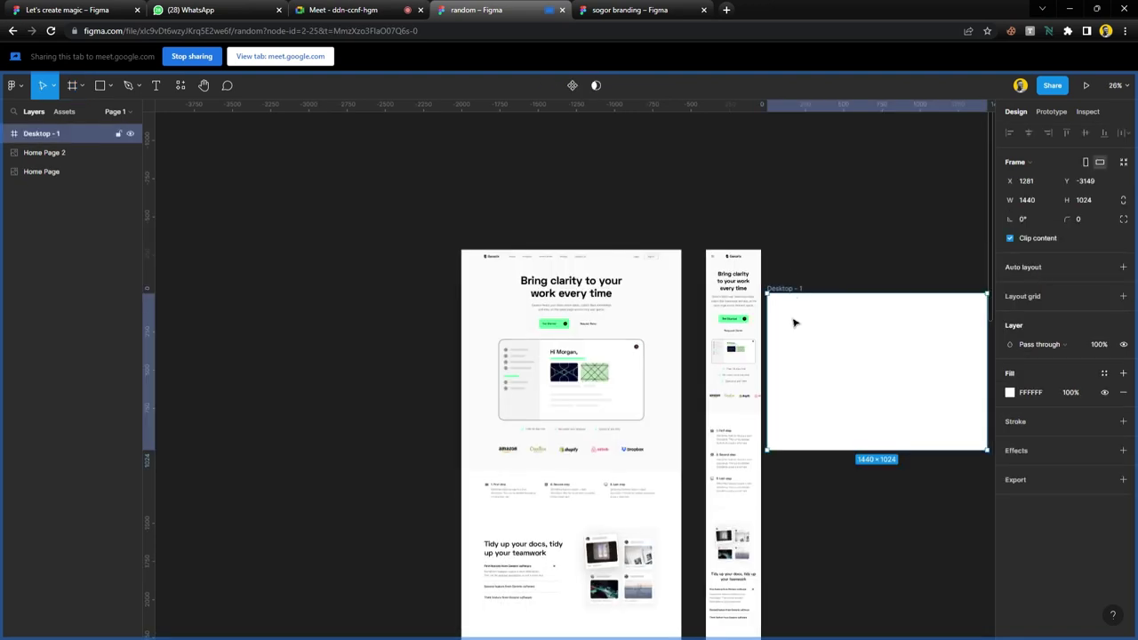
left_click_drag(794, 322, 276, 323)
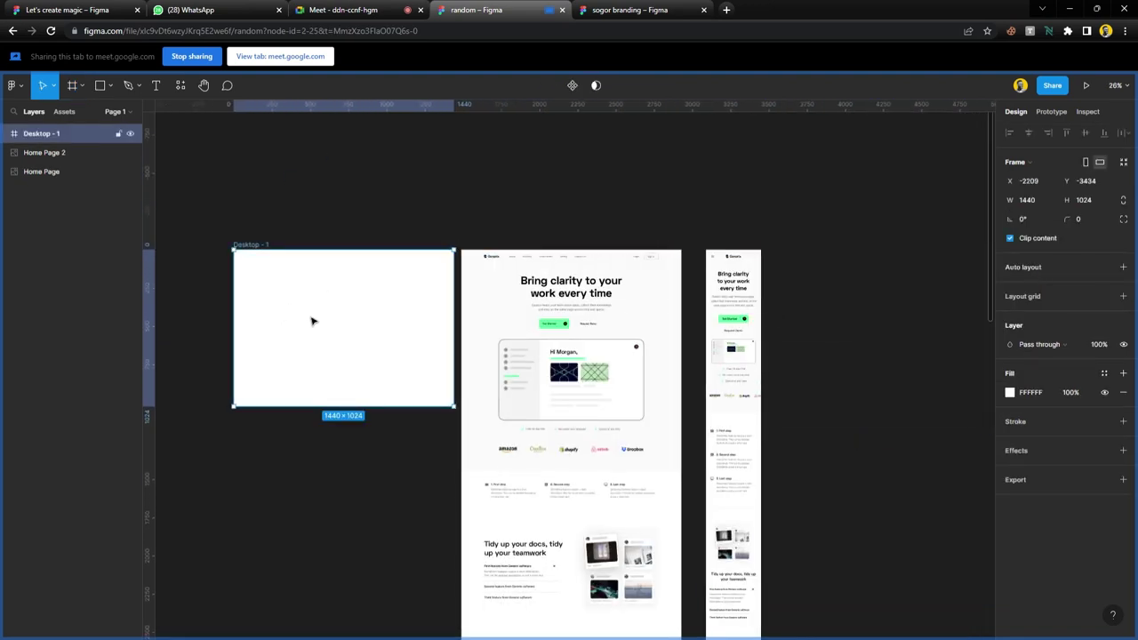
- Rename the new desktop frame as landing page
scroll(372, 296, "left", 3)
scroll(384, 265, "up", 4, "ctrl")
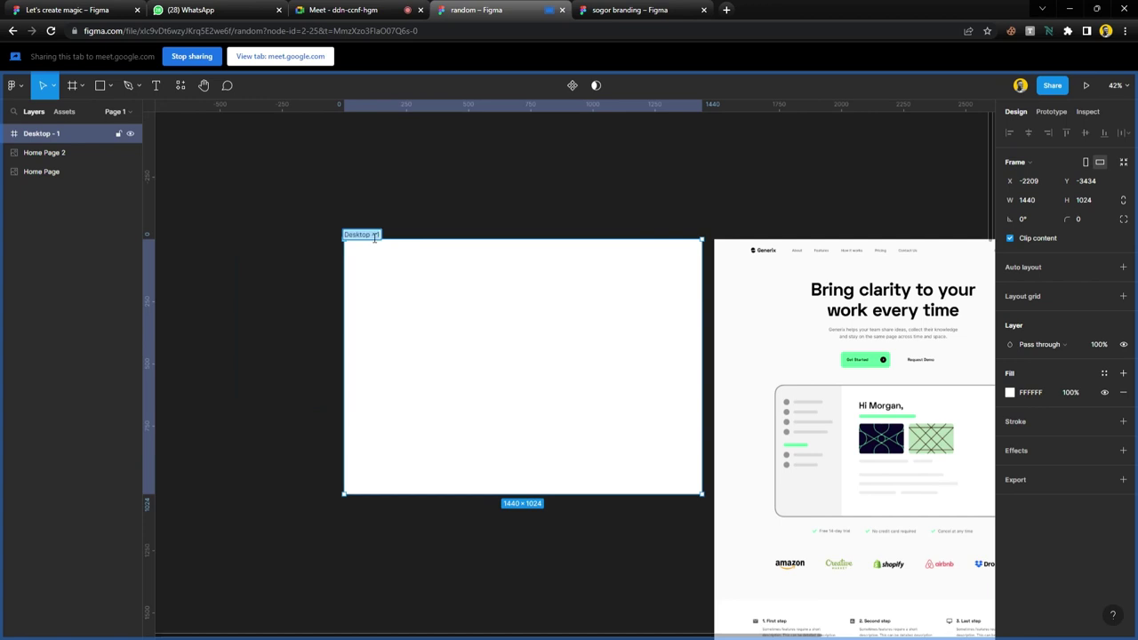
type("landing page")
key("Return")
left_click(432, 133)
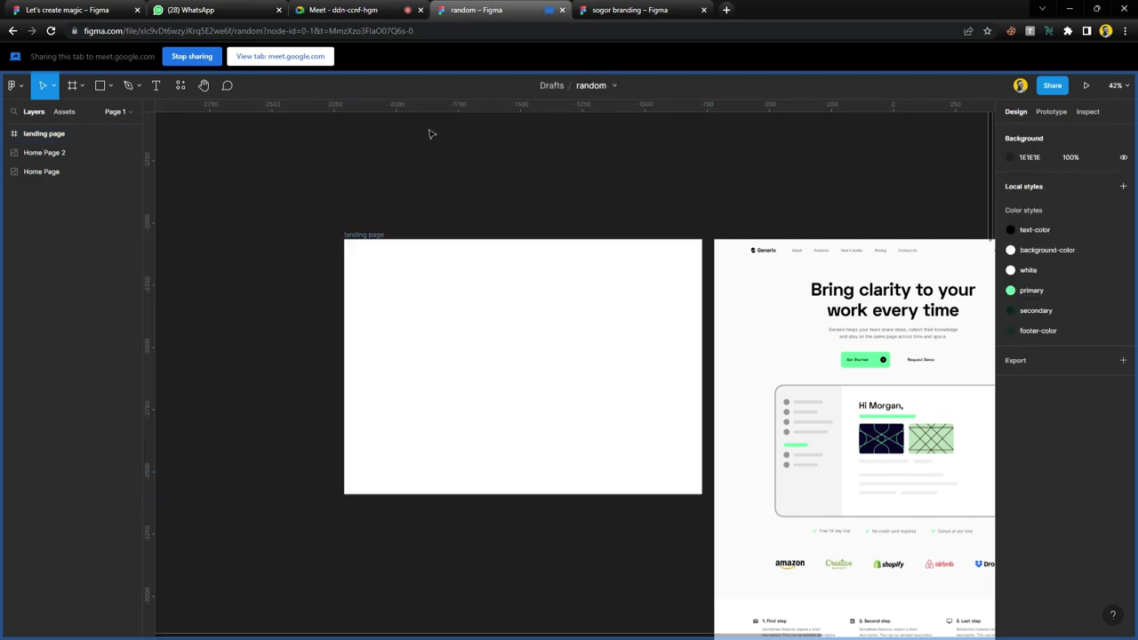
- Admit the incoming join requests in Google Meet, returning to the random file with the landing page frame selected
left_click(342, 10)
left_click(686, 137)
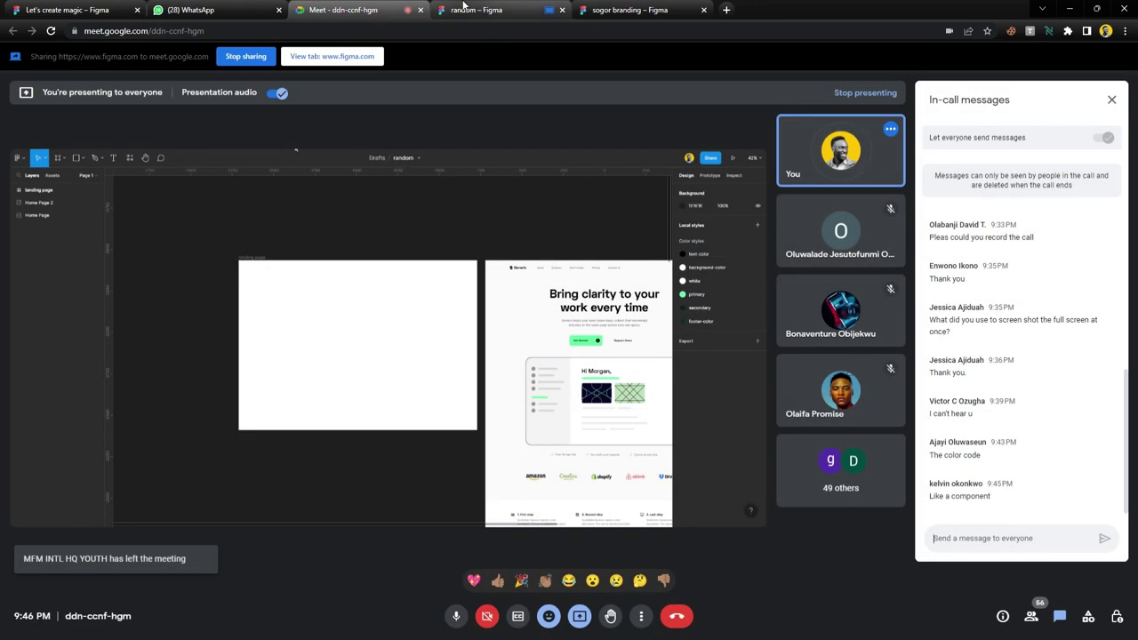
left_click(477, 10)
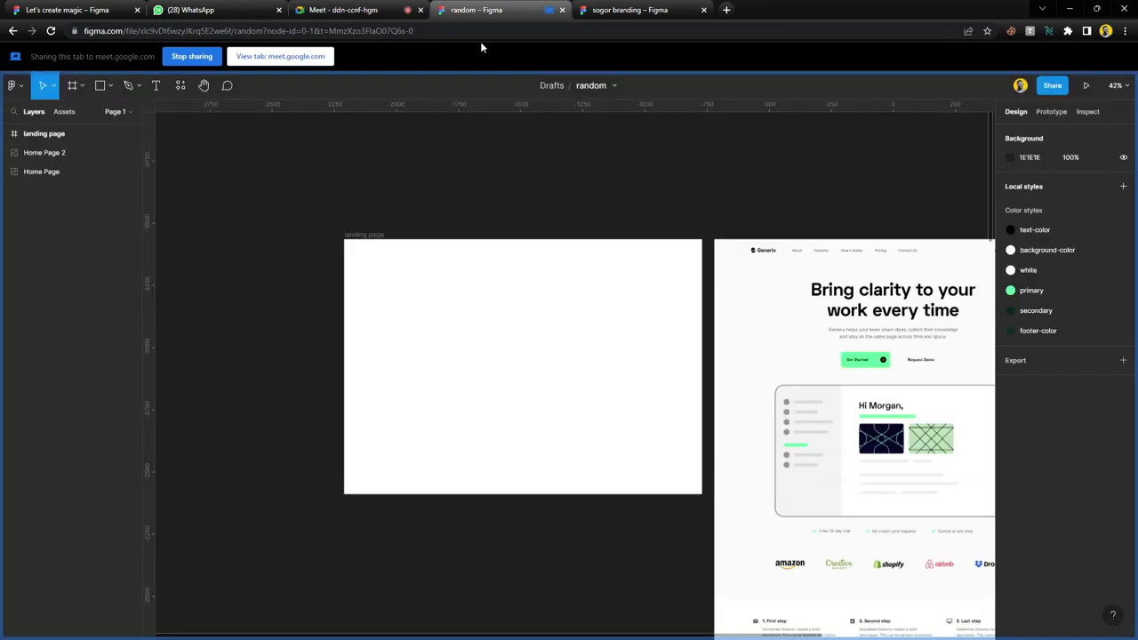
left_click(502, 347)
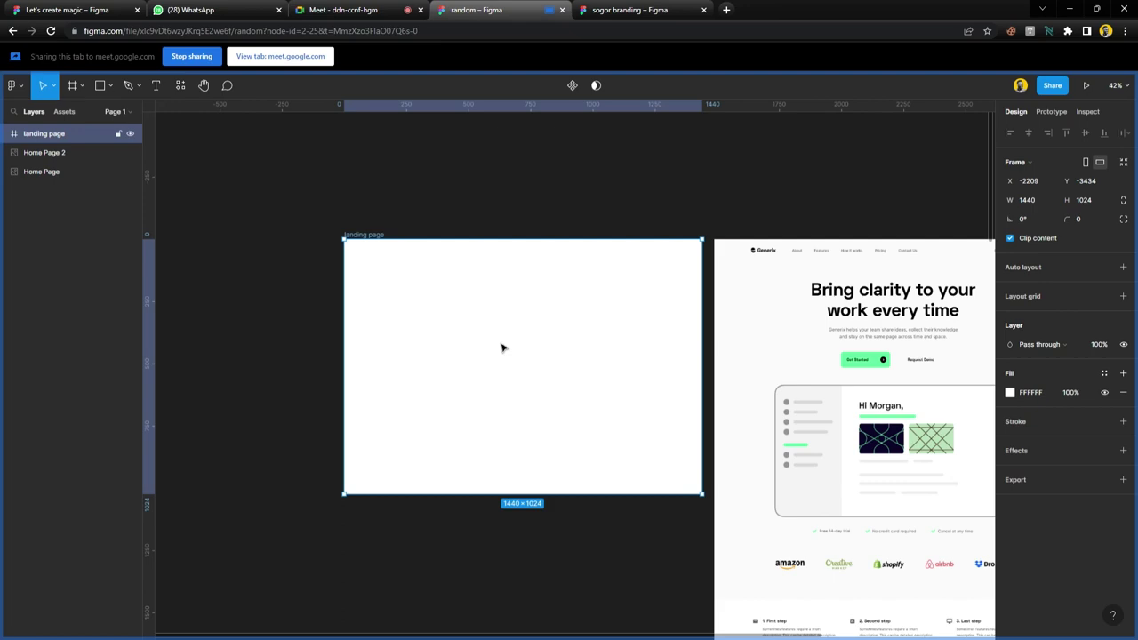
left_click(382, 10)
left_click(706, 144)
left_click(495, 11)
- Add a layout grid to the landing page frame and change it to columns with a count of 12
left_click(1122, 296)
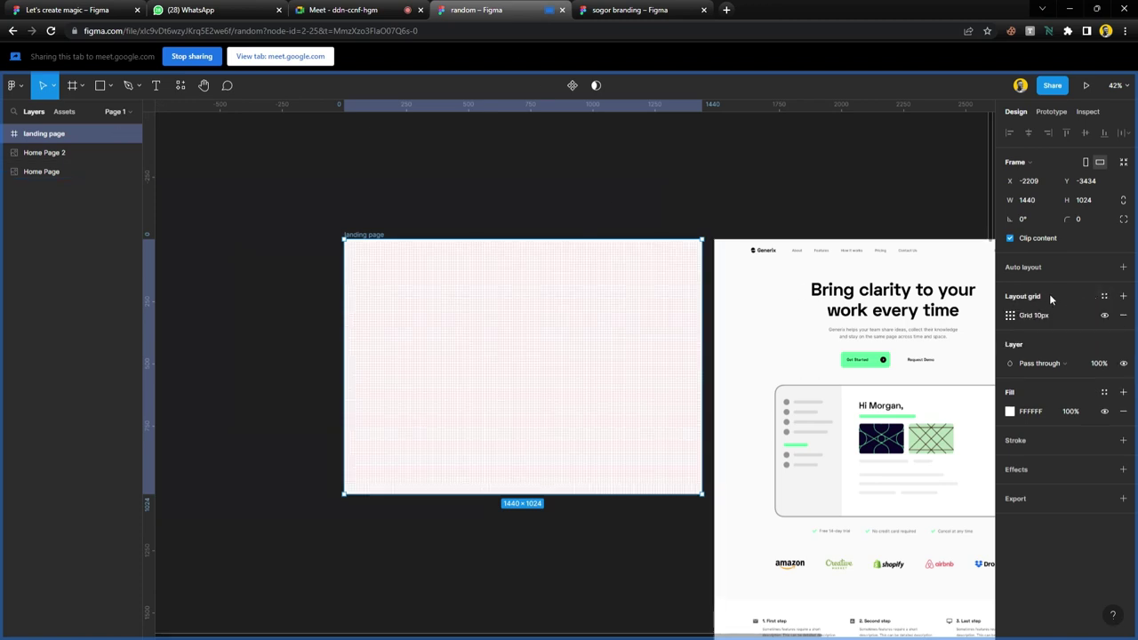
left_click(1010, 316)
left_click(882, 319)
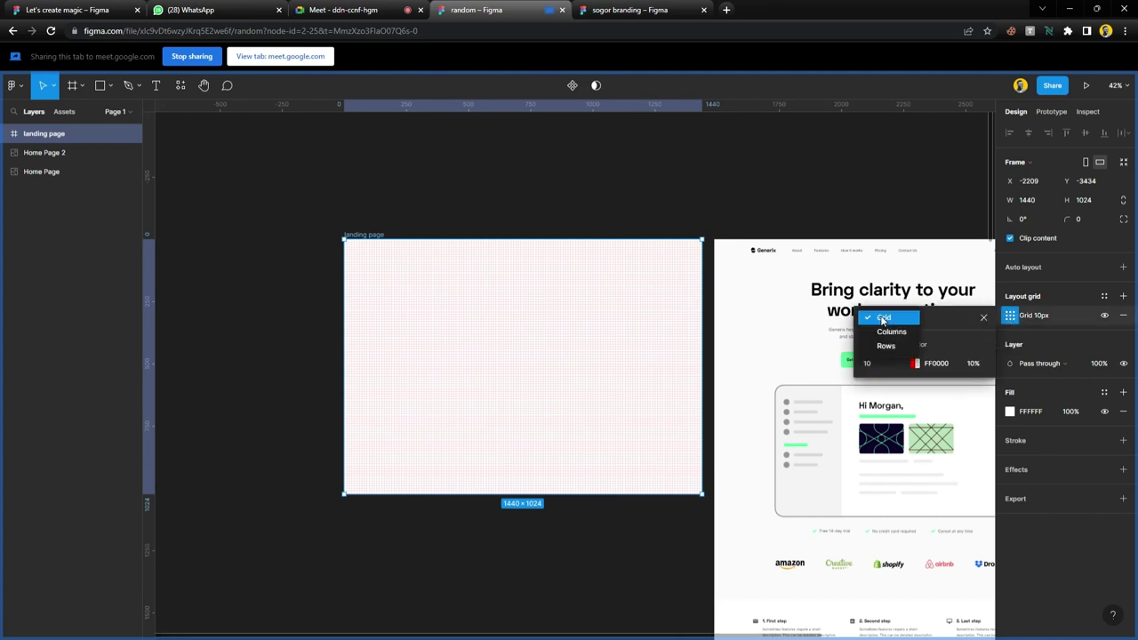
left_click(881, 331)
left_click(893, 364)
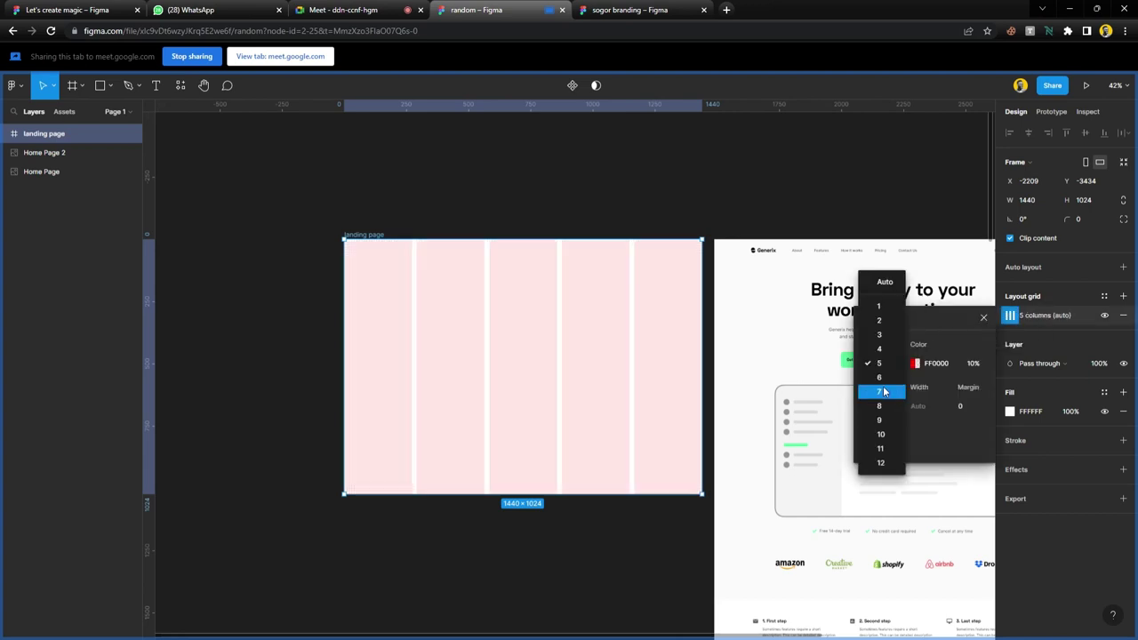
left_click(880, 464)
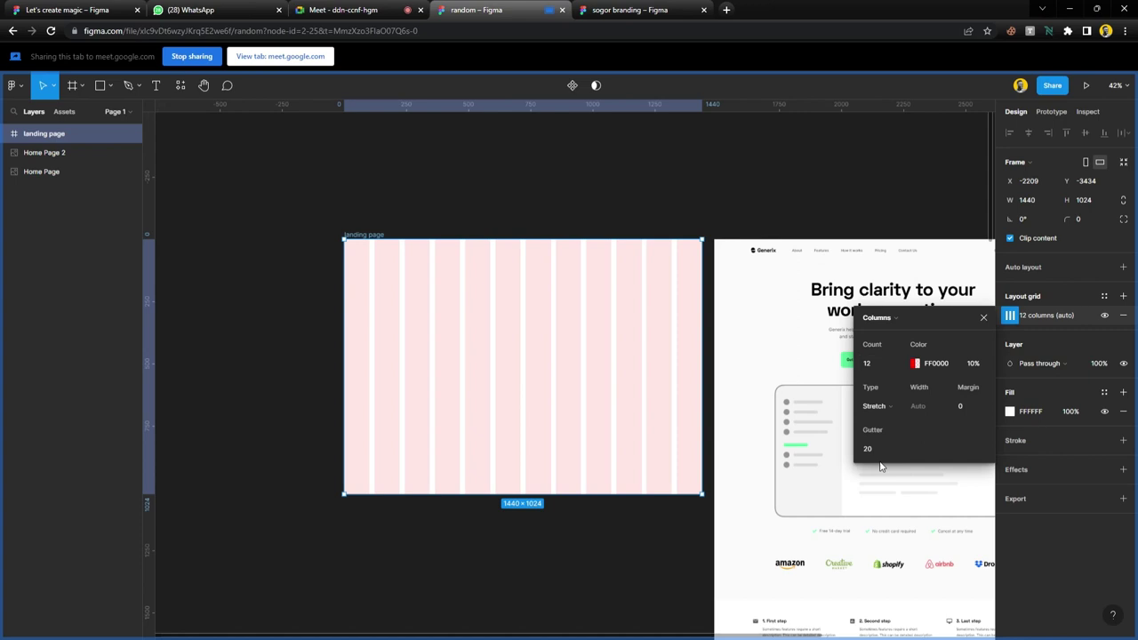
- Set the column grid's colour to black 000000
left_click(915, 362)
left_click_drag(806, 372, 672, 525)
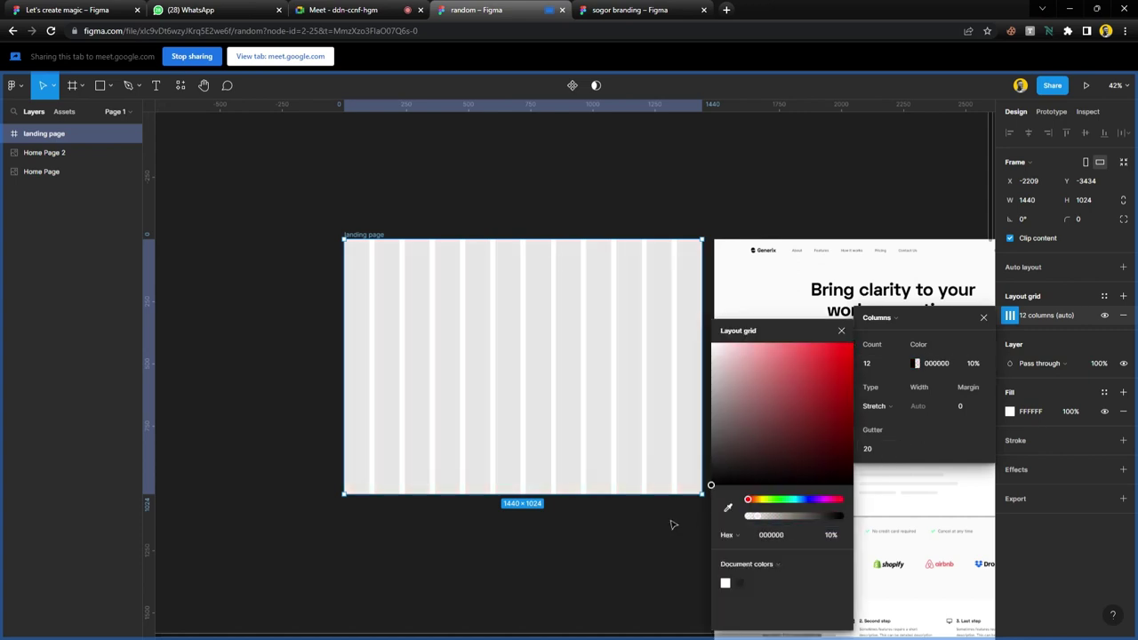
left_click(841, 329)
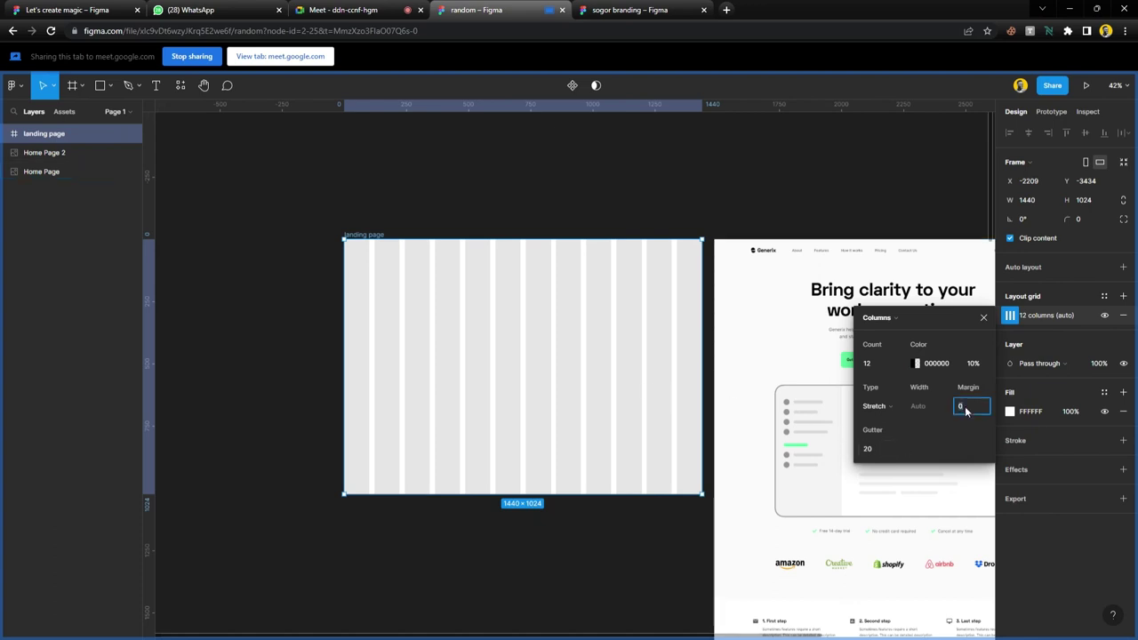
- Set the column grid's margin to 100 and its gutter to 24
type("00")
key("Return")
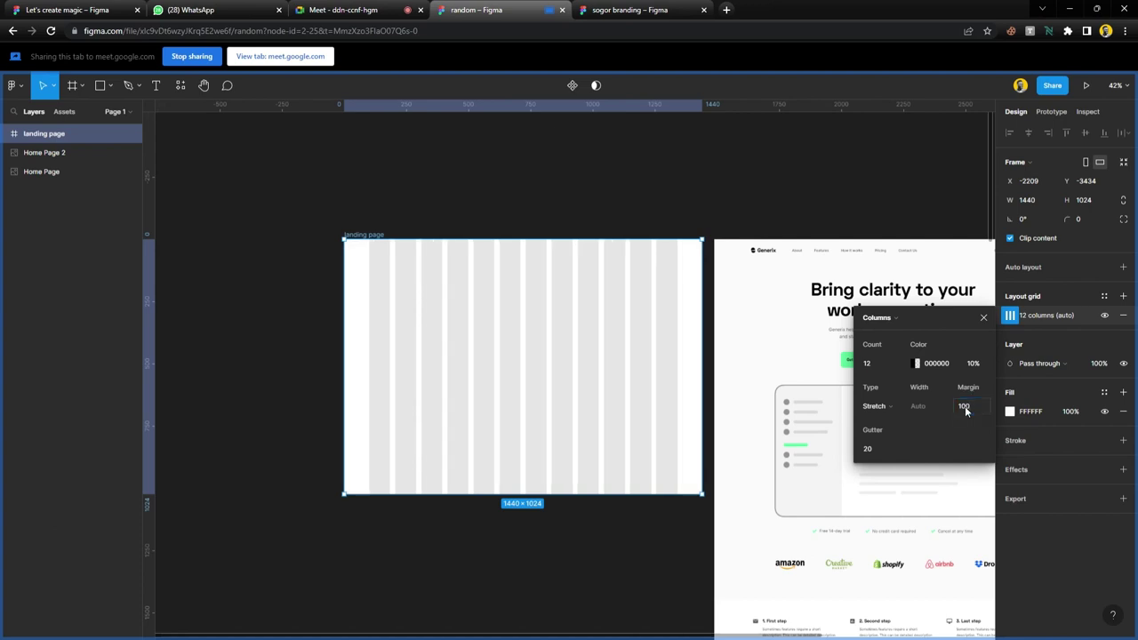
left_click(871, 448)
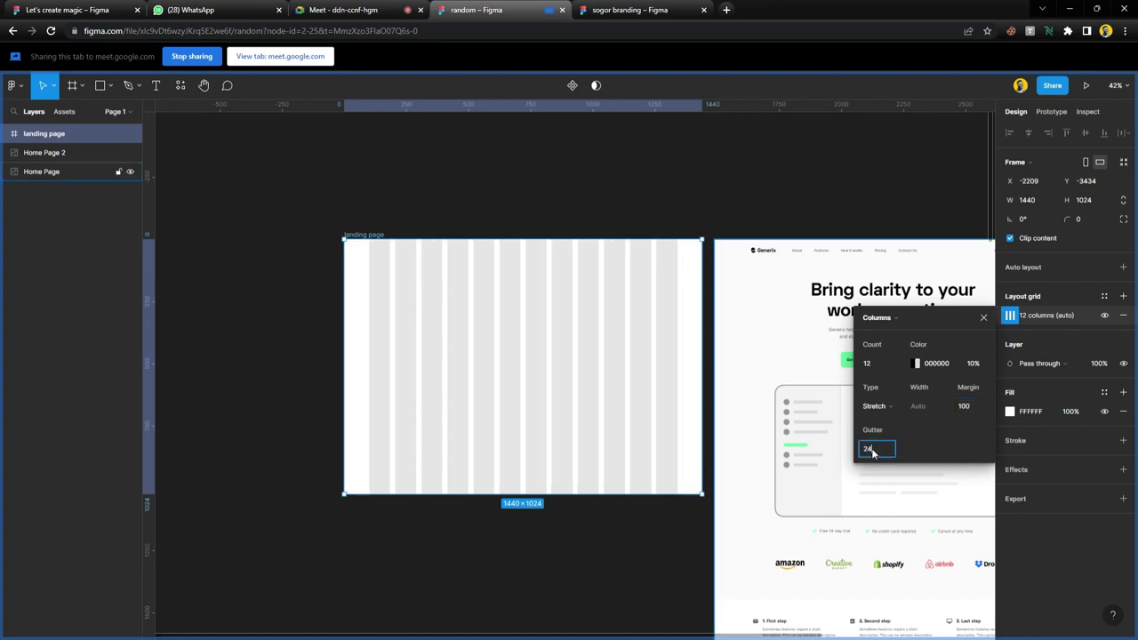
type("24")
key("Return")
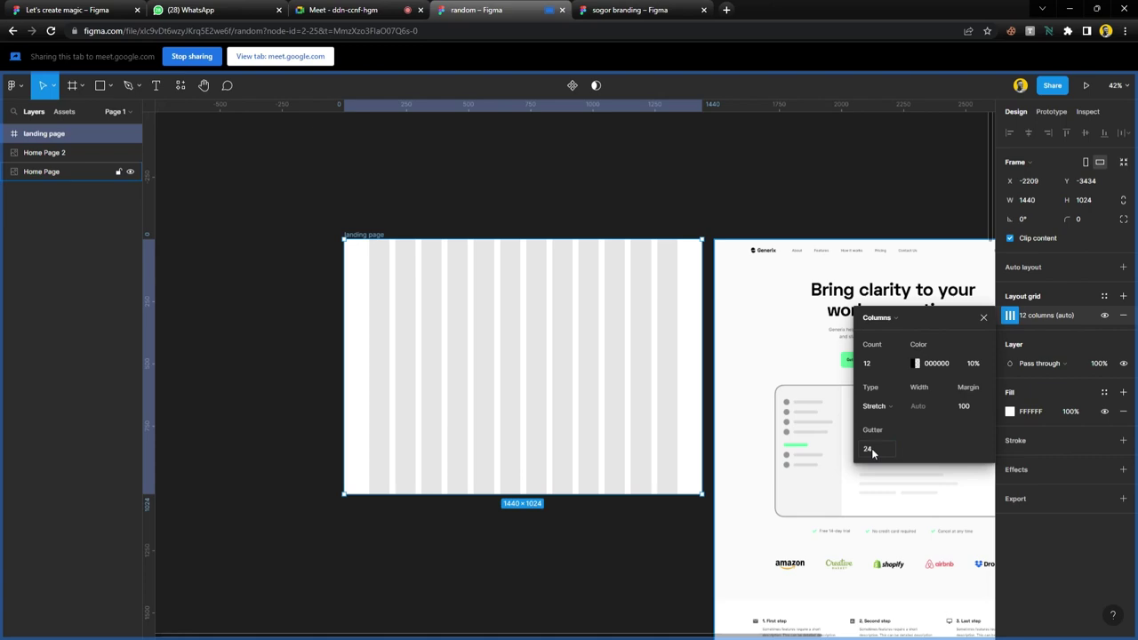
- Deselect the frame and check the class call in Google Meet before returning to the random file
left_click(671, 564)
left_click(378, 9)
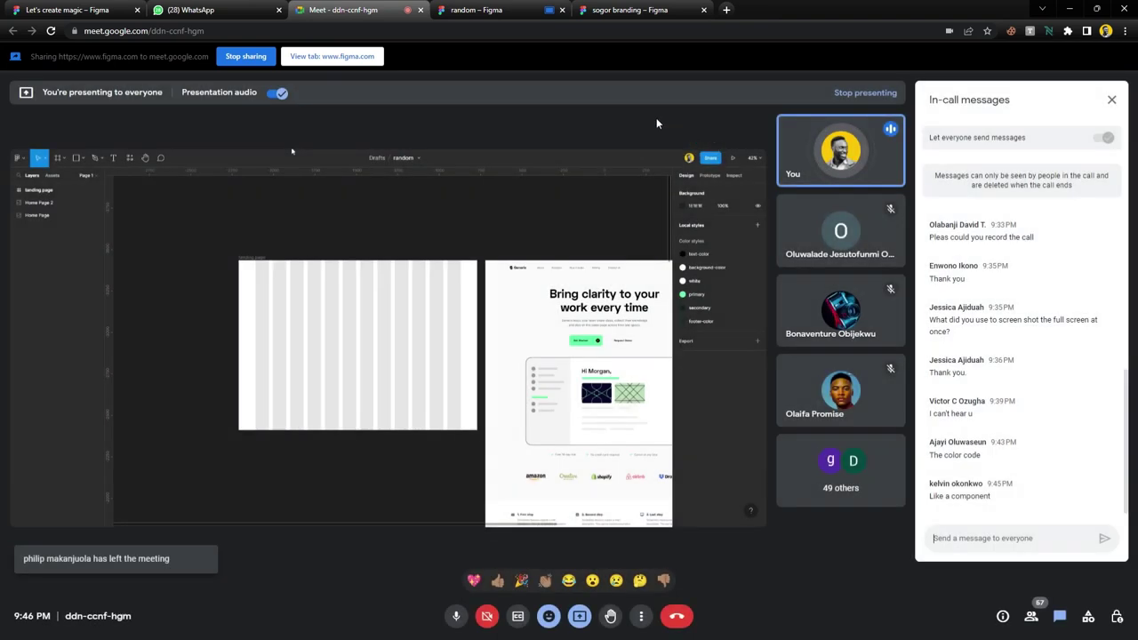
left_click(495, 10)
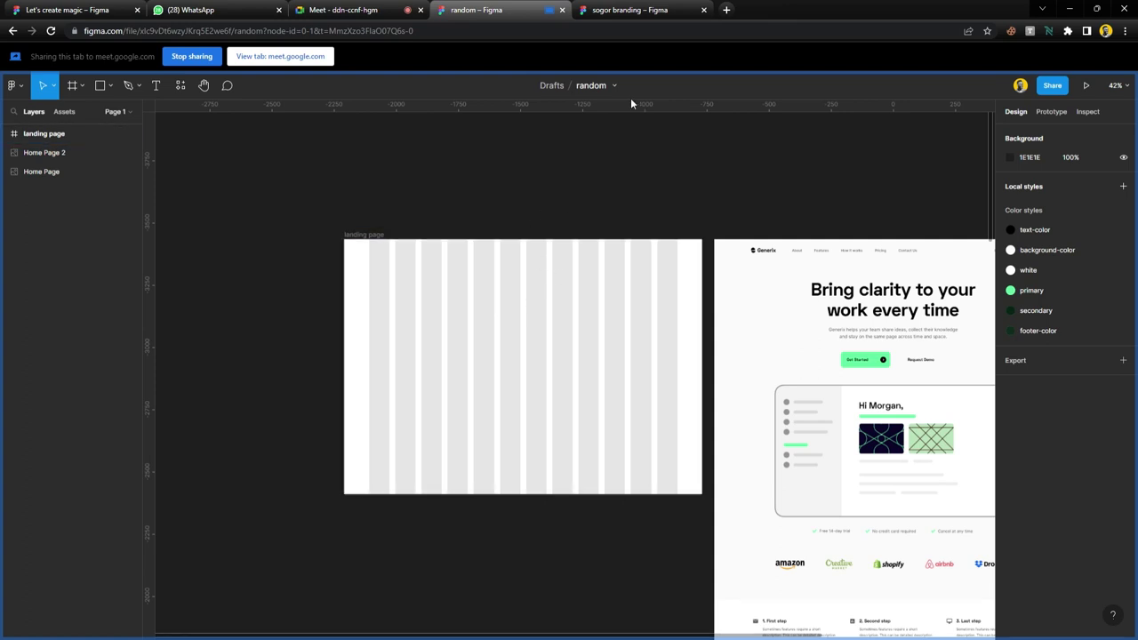
- Place a horizontal guide in the landing page frame about 88 px below its top edge
left_click_drag(642, 118, 681, 265)
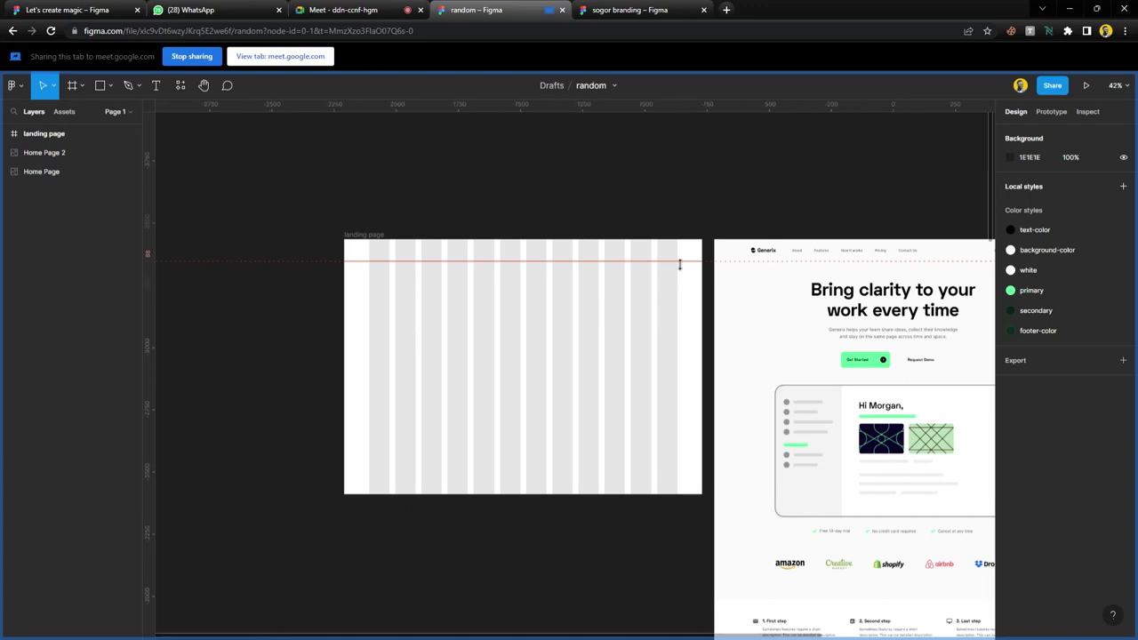
- Switch to Google Meet to admit the new join request and return to the random file in Figma
left_click(368, 9)
left_click(691, 141)
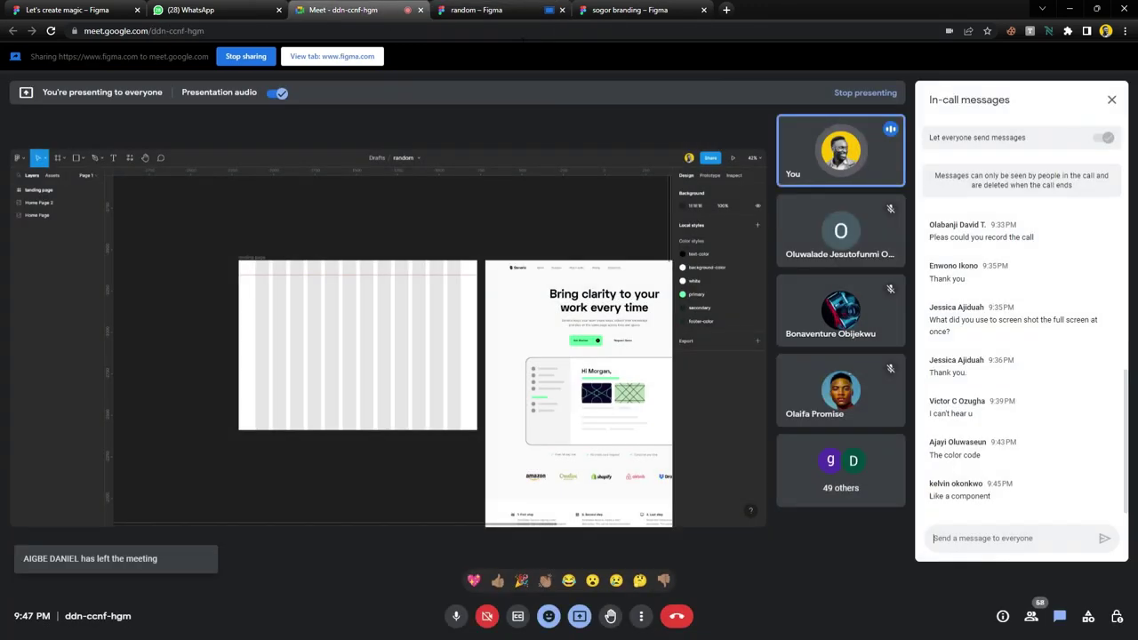
left_click(495, 10)
- Place horizontal guides across the canvas, one through the Generix logo and one just below the header, and inspect their alignment up close
left_click_drag(548, 115, 580, 259)
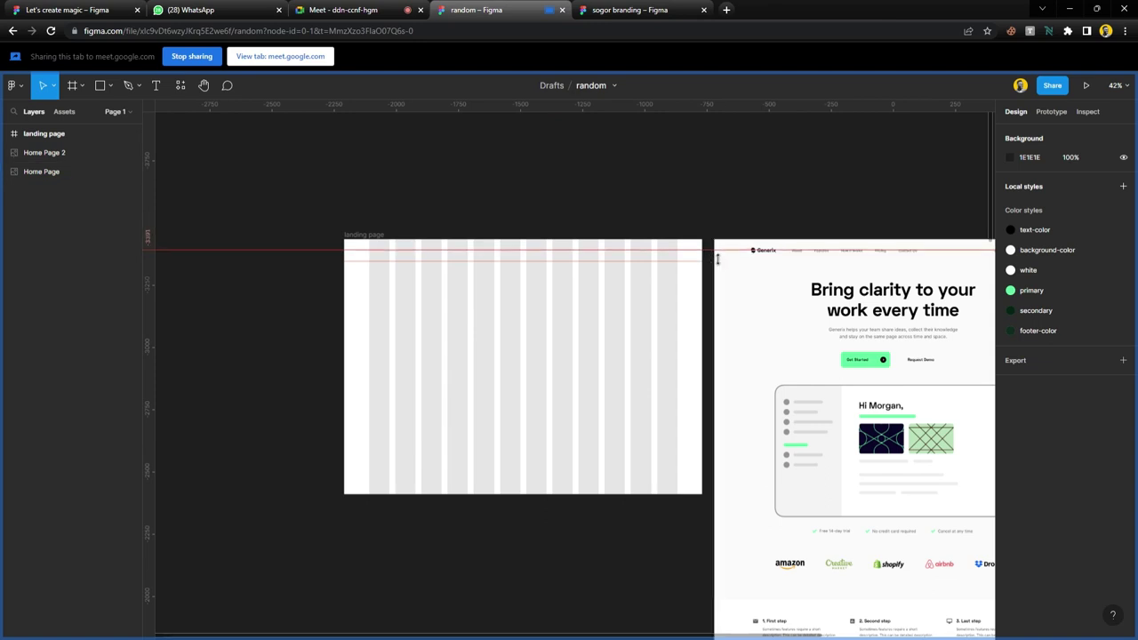
left_click_drag(717, 258, 715, 263)
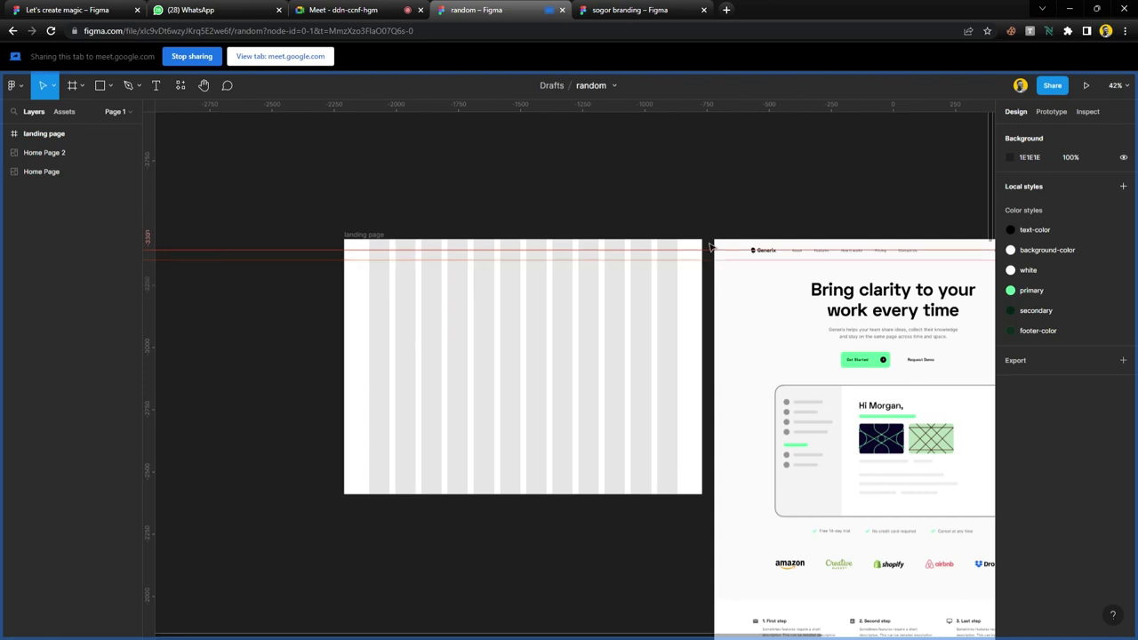
scroll(797, 220, "up", 5)
scroll(693, 318, "up", 4)
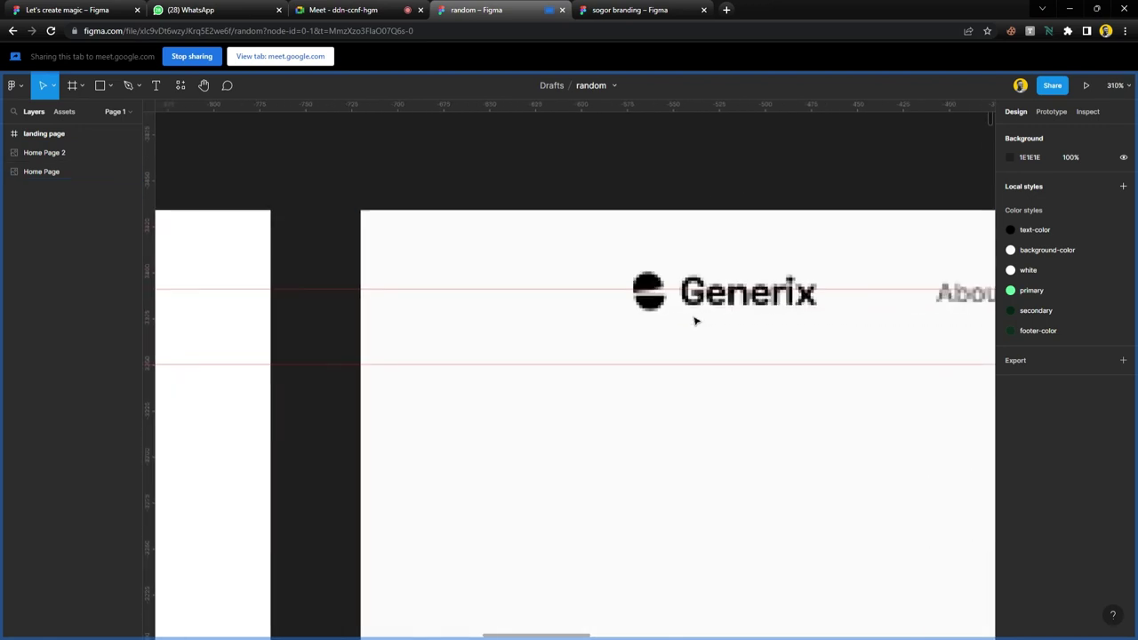
scroll(698, 302, "down", 8)
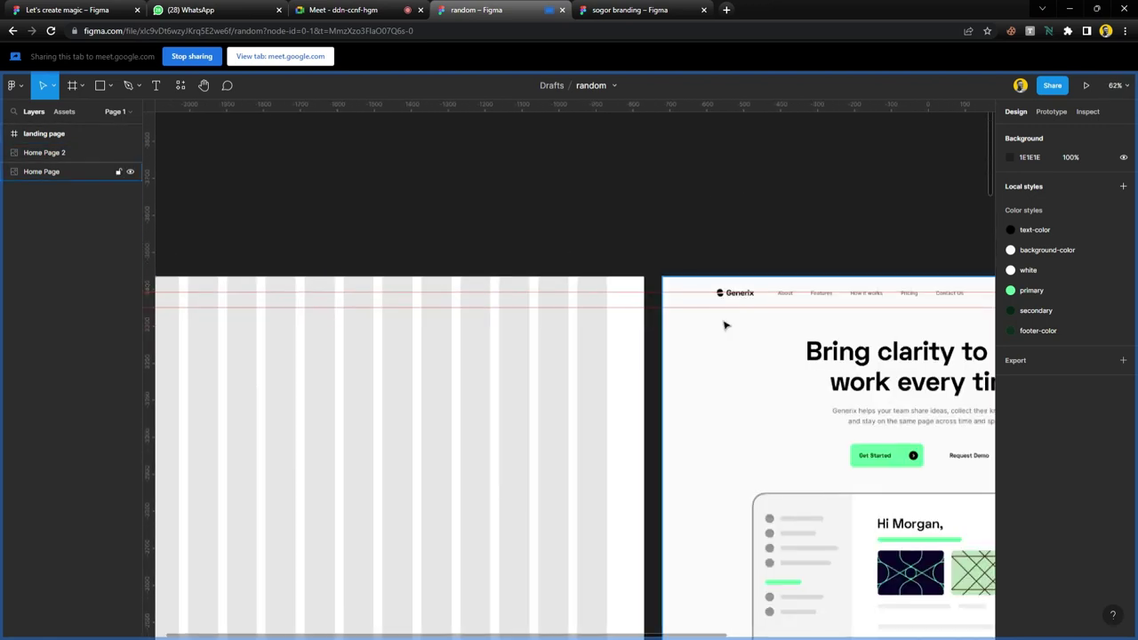
scroll(727, 322, "up", 3)
scroll(549, 306, "up", 3)
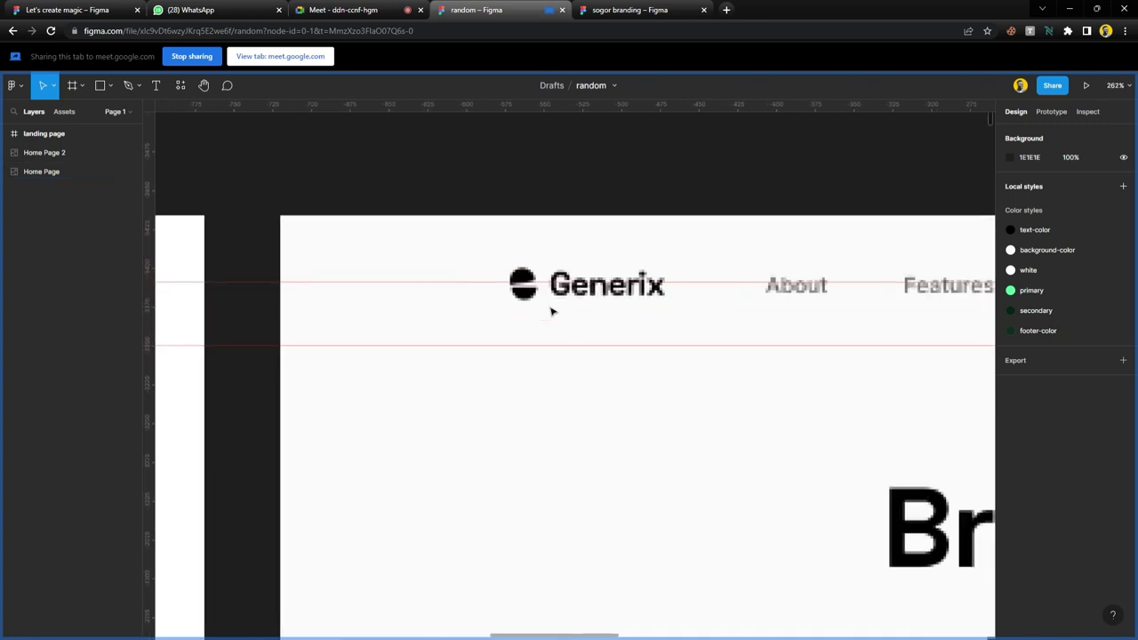
- Draw a circle about 42 × 42 px below the Generix logo and check the class call in Google Meet before returning to the random file
key("o")
left_click_drag(514, 367, 579, 433)
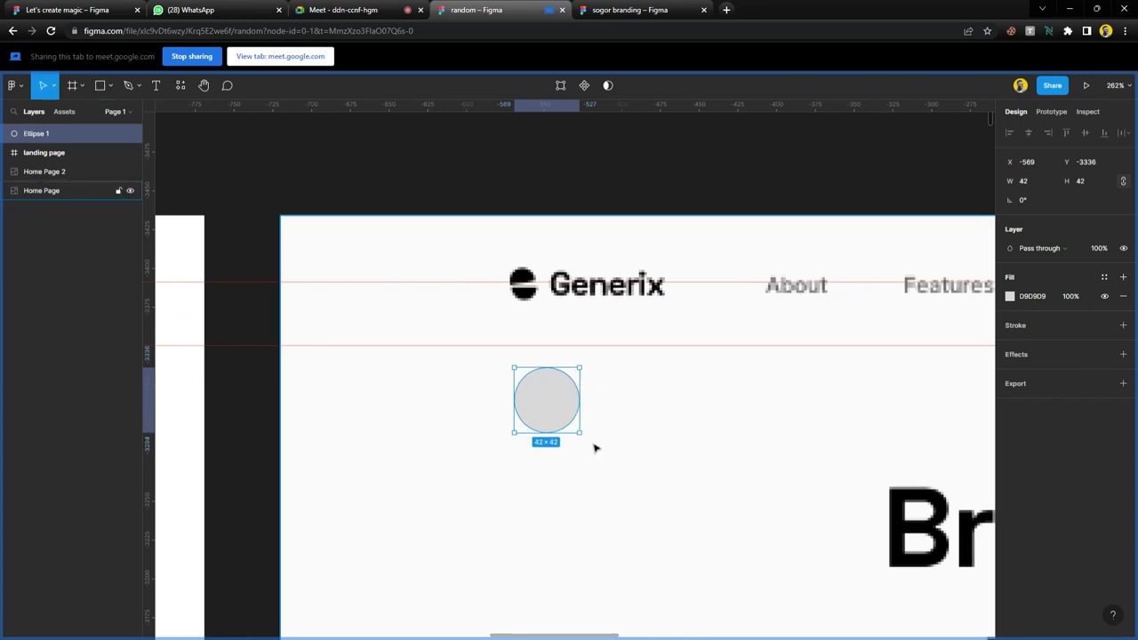
left_click(346, 10)
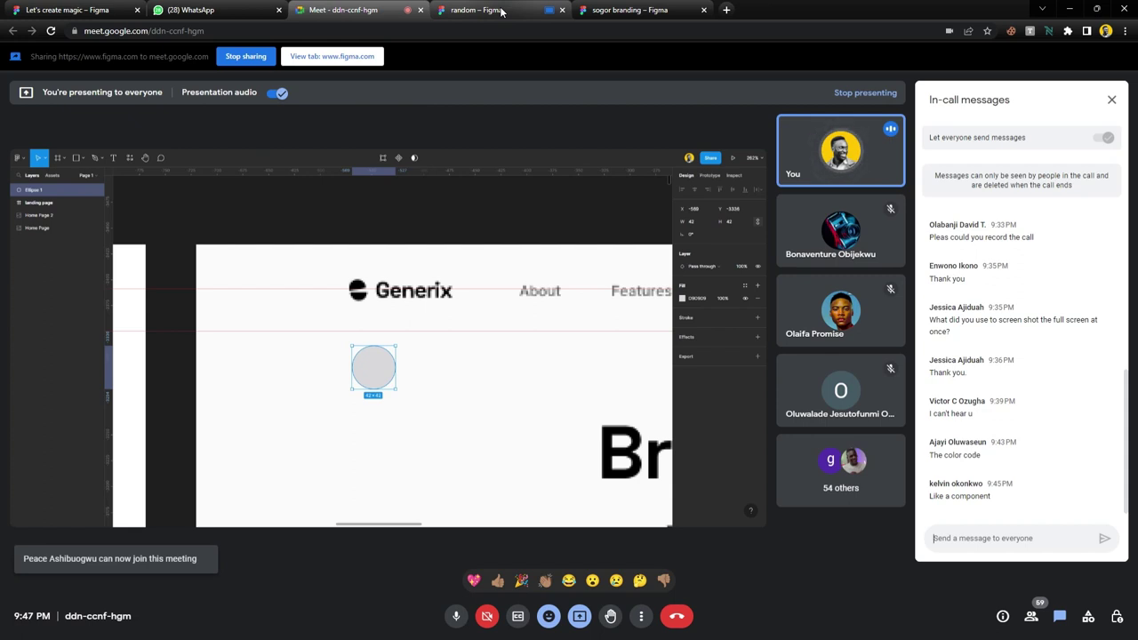
left_click(501, 12)
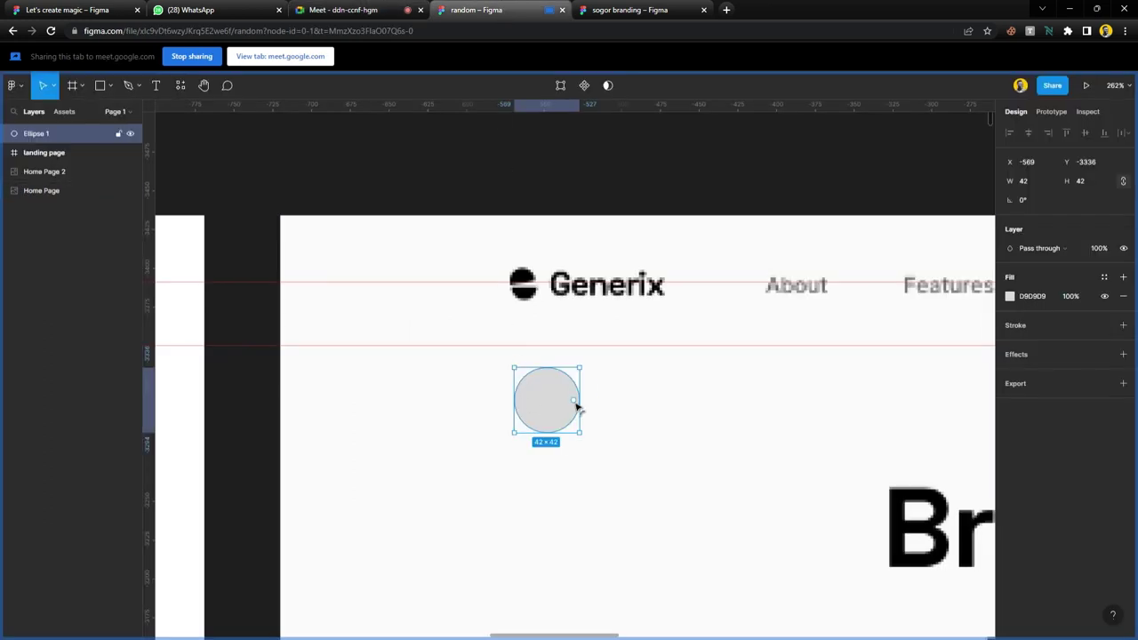
- Cut the circle to its upper half with a -50% arc sweep, then admit everyone waiting in Google Meet and return to Figma
left_click_drag(578, 403, 552, 407)
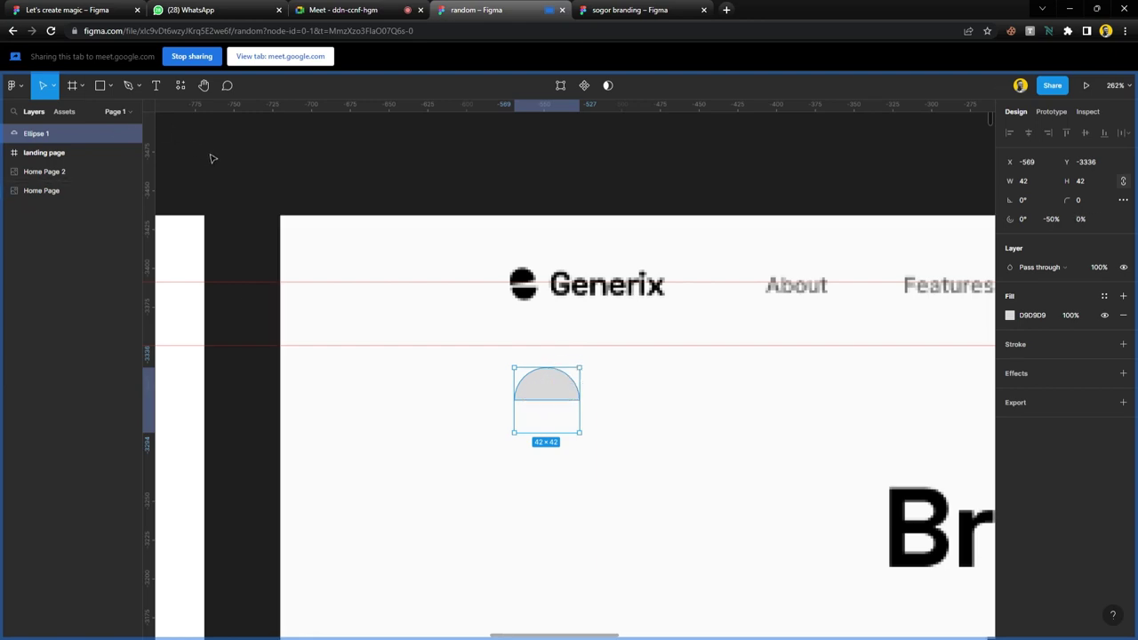
left_click(343, 10)
left_click(681, 138)
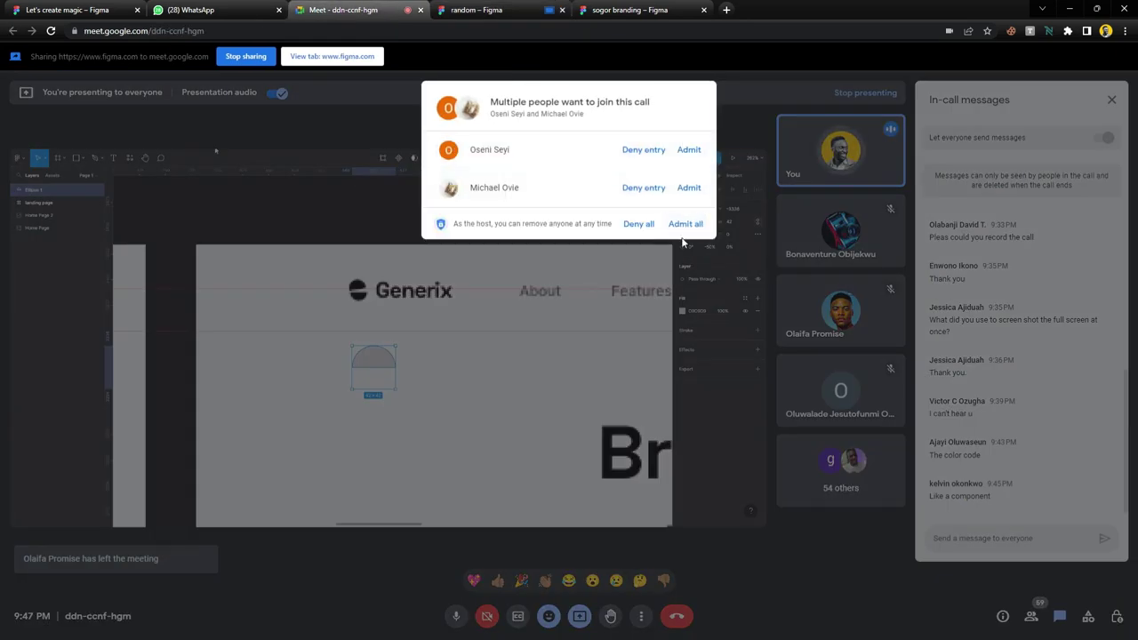
left_click(685, 224)
left_click(477, 10)
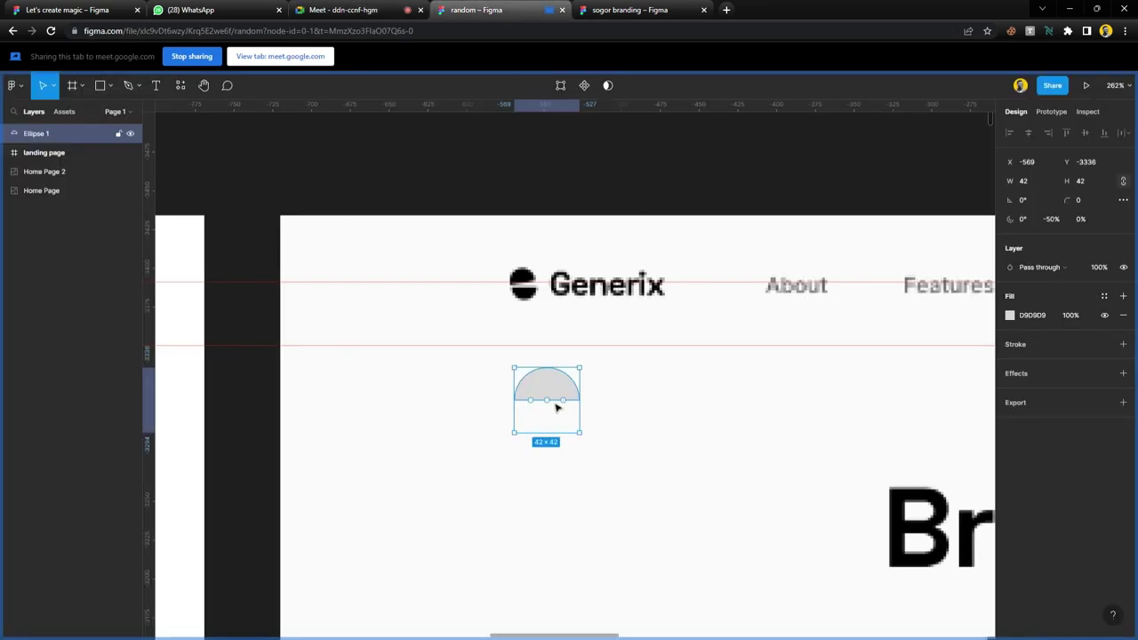
- Scale the half circle to 18 × 18 over the top half of the Generix logo mark and rotate it about 10.86°
scroll(524, 286, "up", 5)
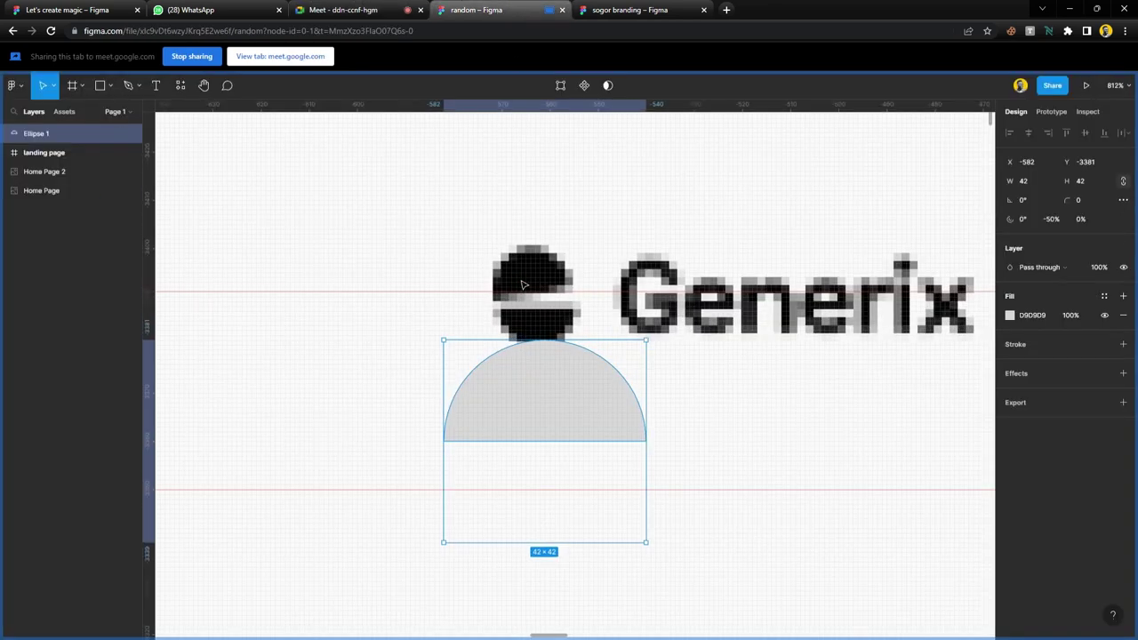
left_click_drag(658, 412, 538, 280)
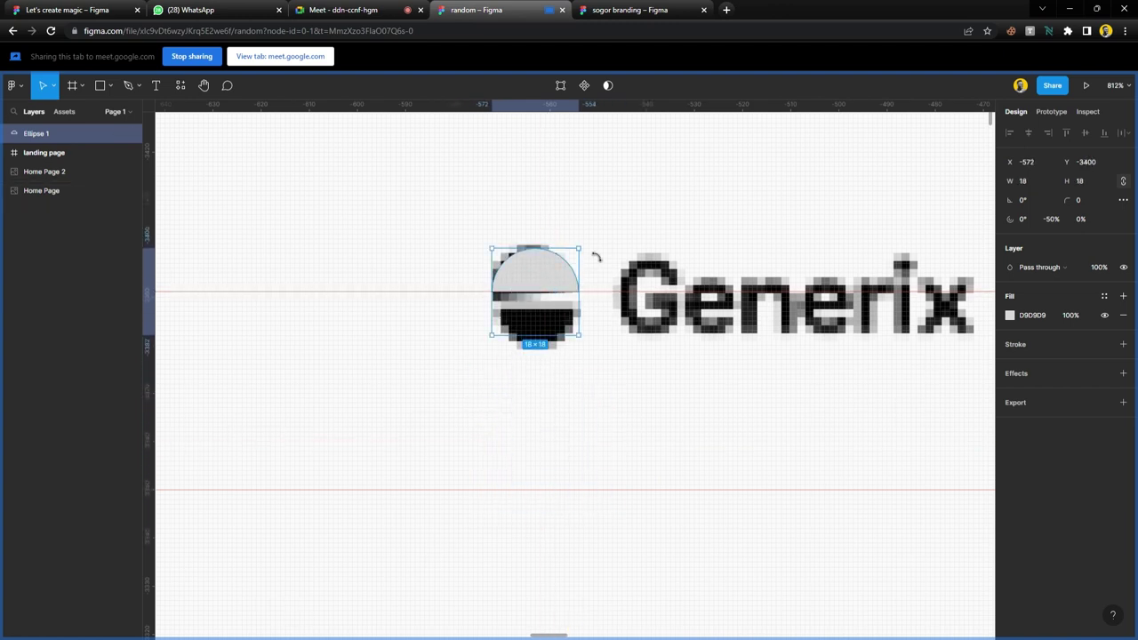
left_click_drag(595, 257, 590, 246)
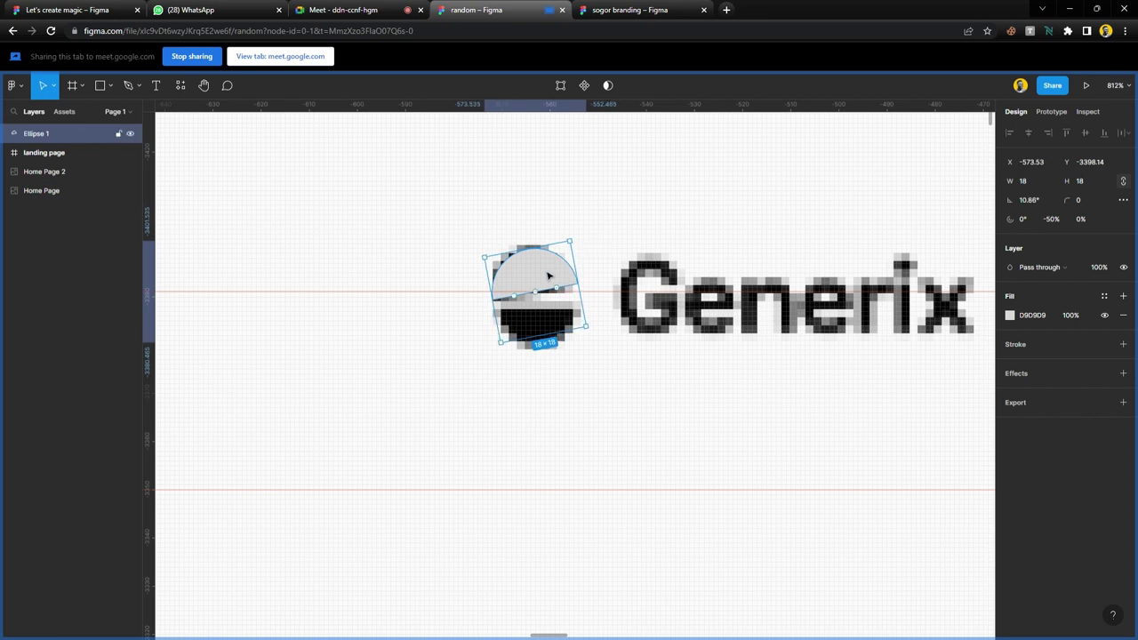
- Duplicate the tilted half circle straight down and set the copy's rotation to 0°
left_click_drag(548, 278, 548, 329, "alt")
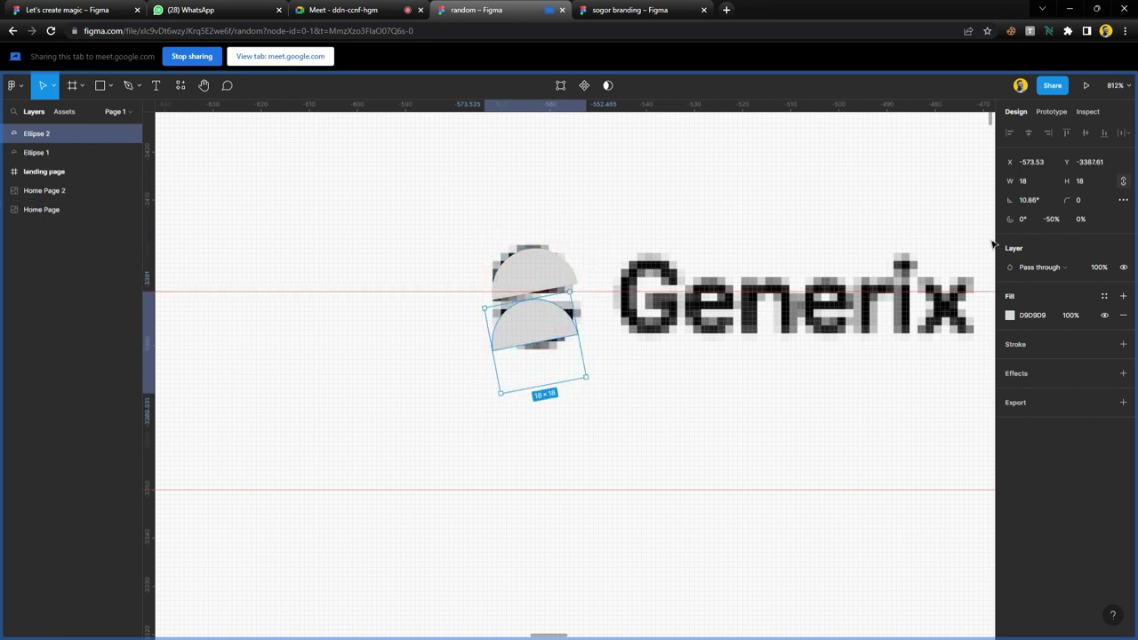
left_click(1030, 201)
type("0")
key("Return")
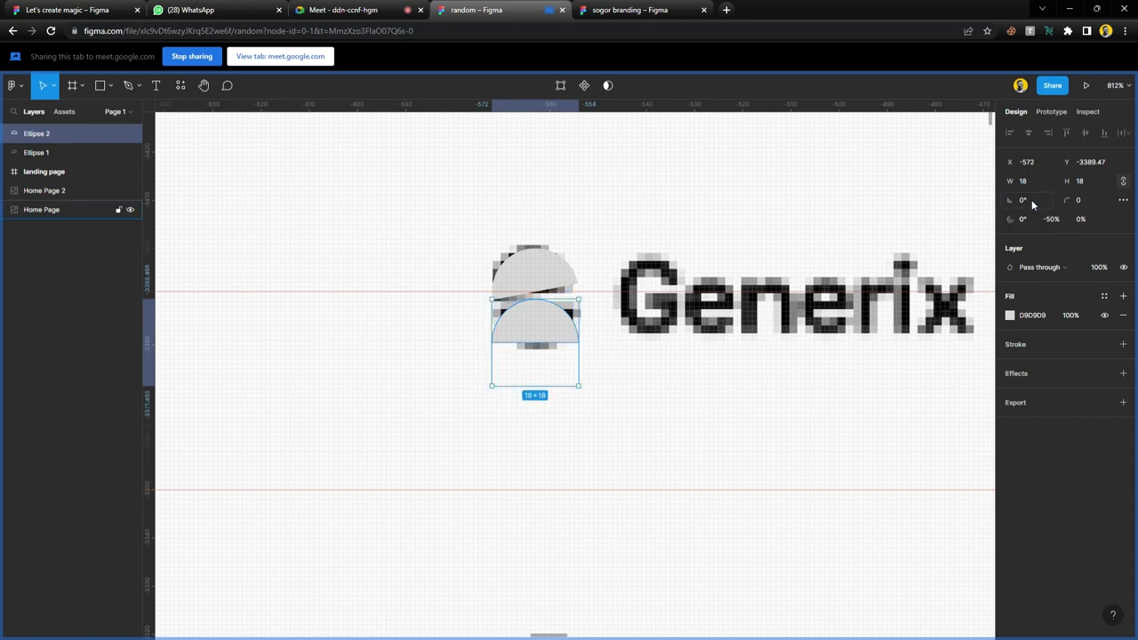
- Flip the copied half circle vertically and move it up over the lower half of the logo mark
scroll(522, 321, "up", 3)
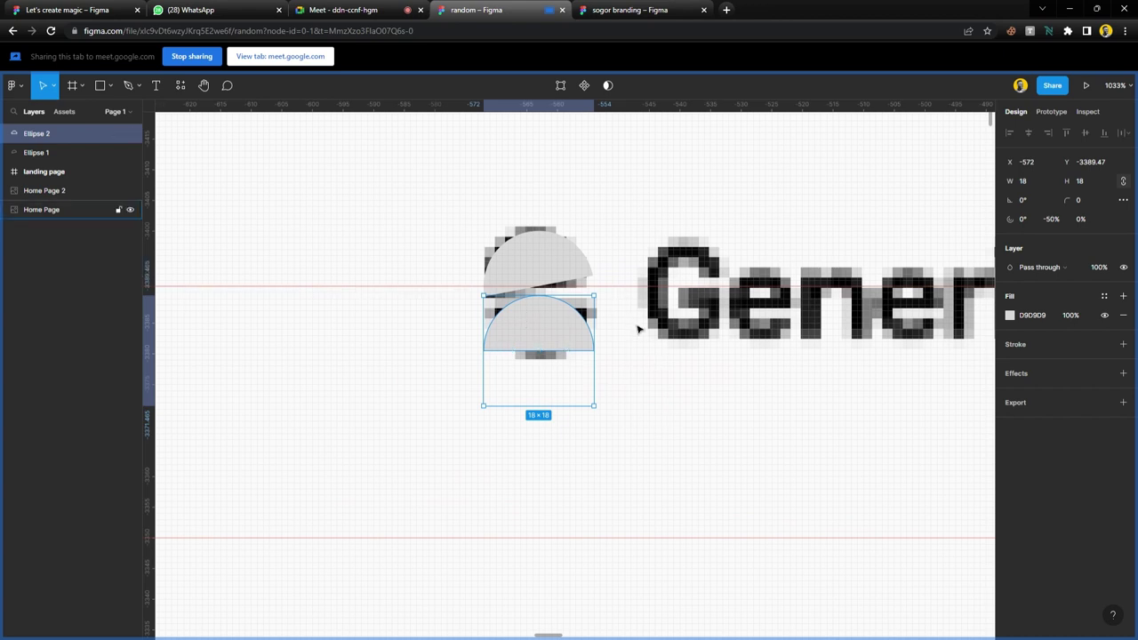
key("shift+v")
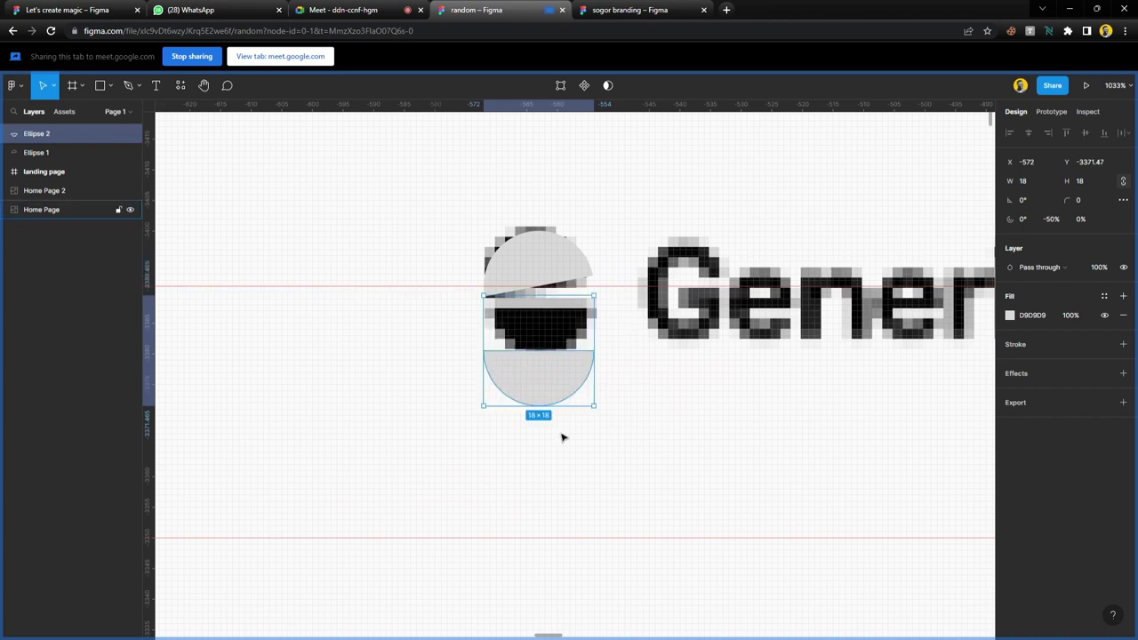
left_click_drag(549, 398, 551, 357)
- Group the two half circles and apply the text-color style to the group
left_click(546, 268, "shift")
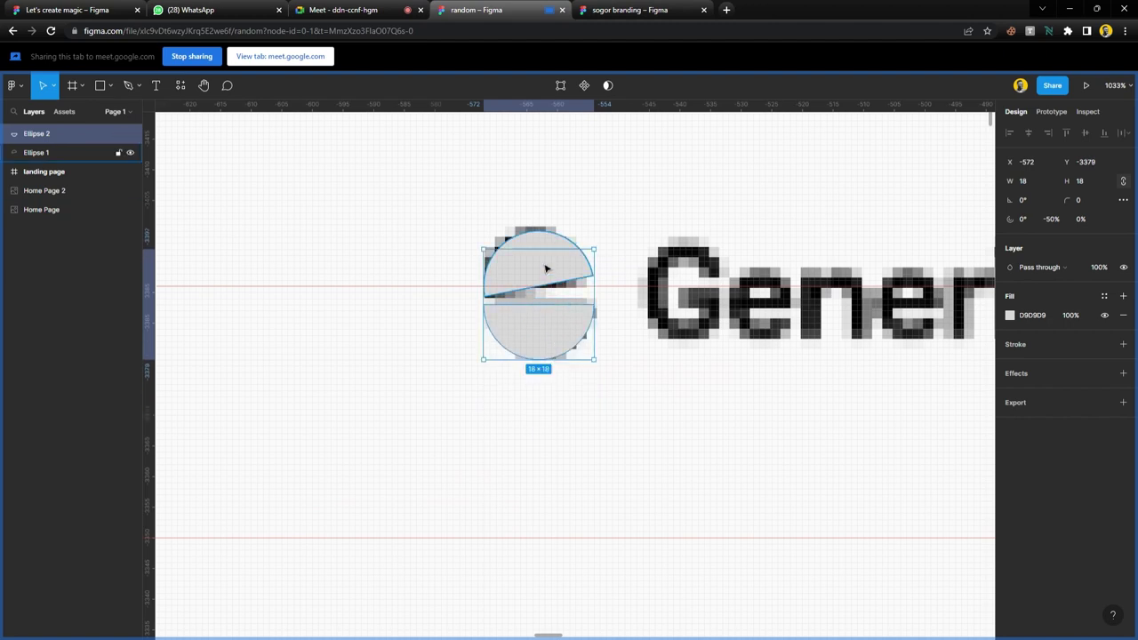
key("ctrl+g")
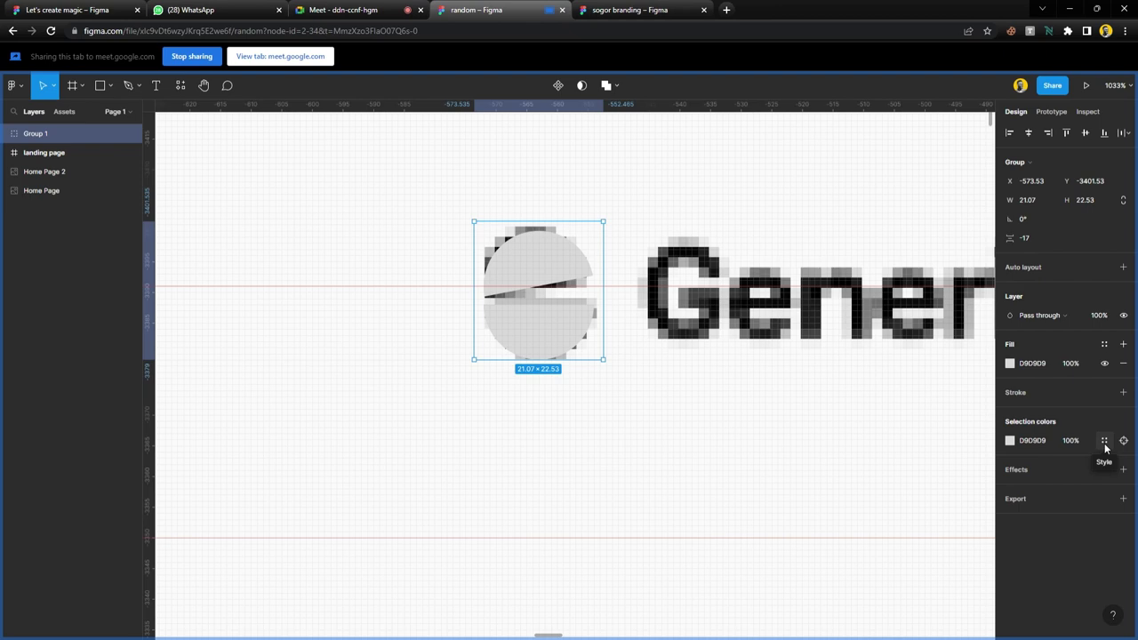
left_click(1104, 442)
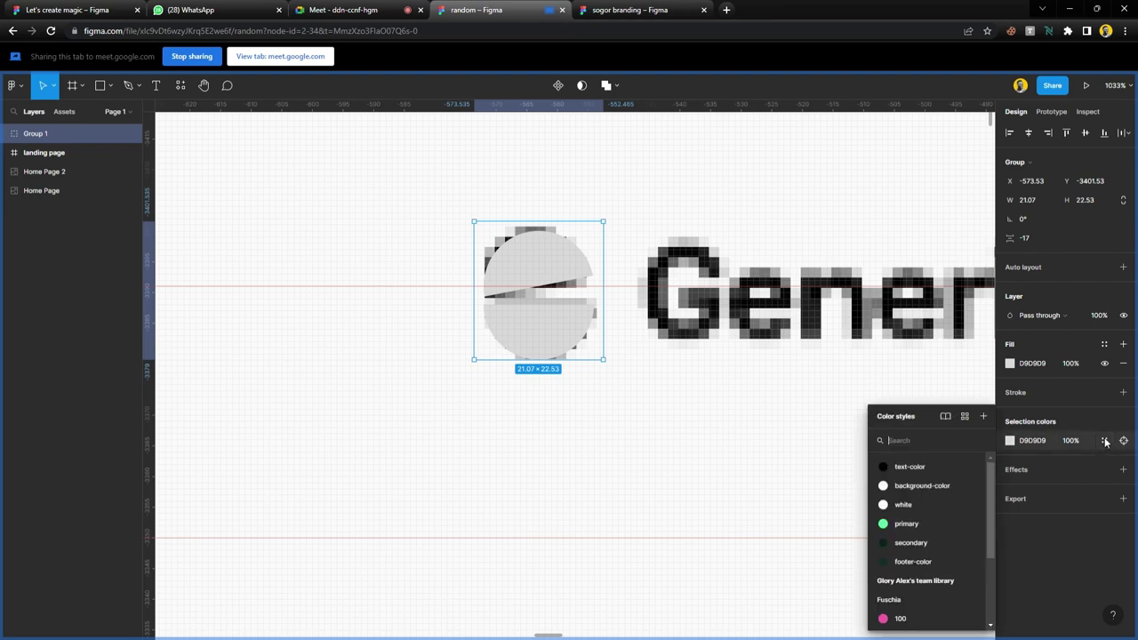
left_click(915, 465)
scroll(539, 359, "right", 3)
scroll(540, 359, "down", 2)
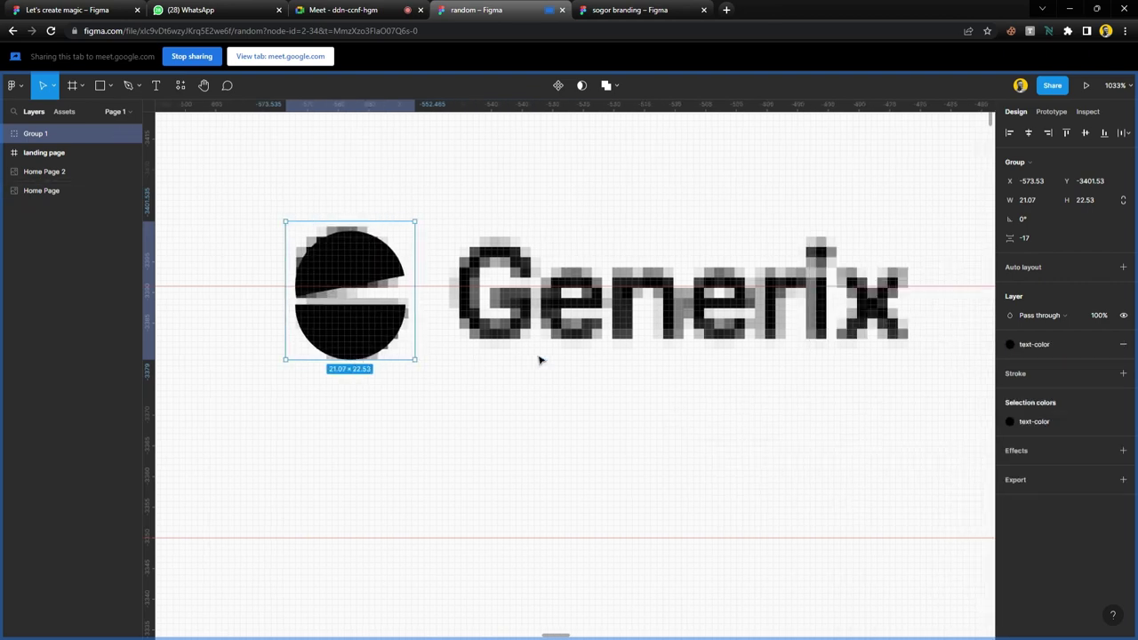
- Add a text layer reading "Generix" below the reference logo wordmark
key("t")
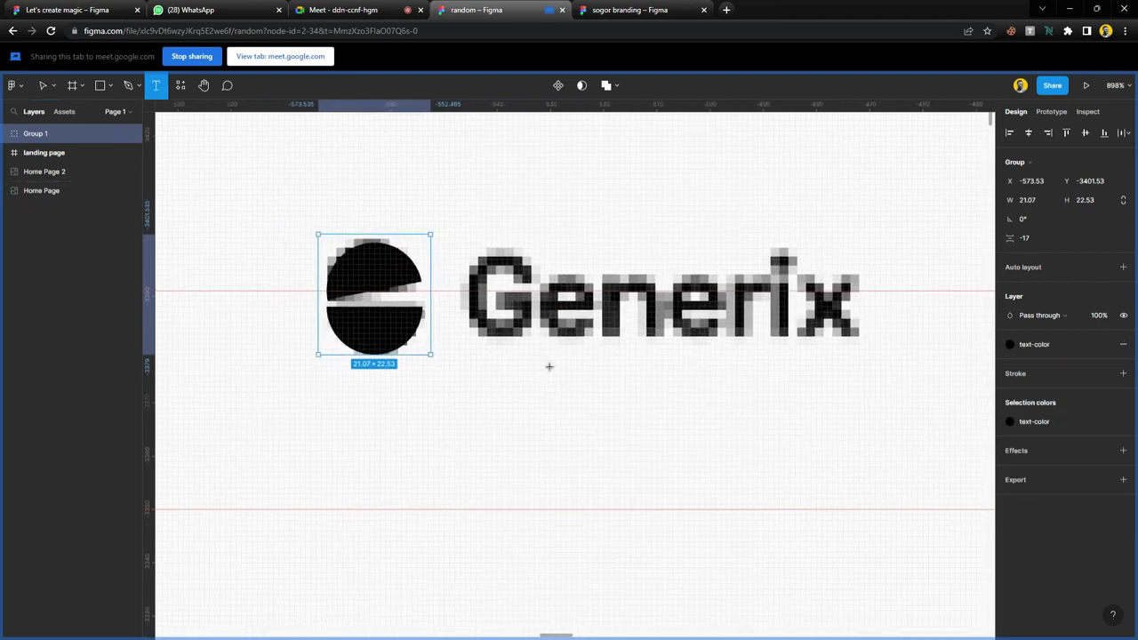
left_click(485, 383)
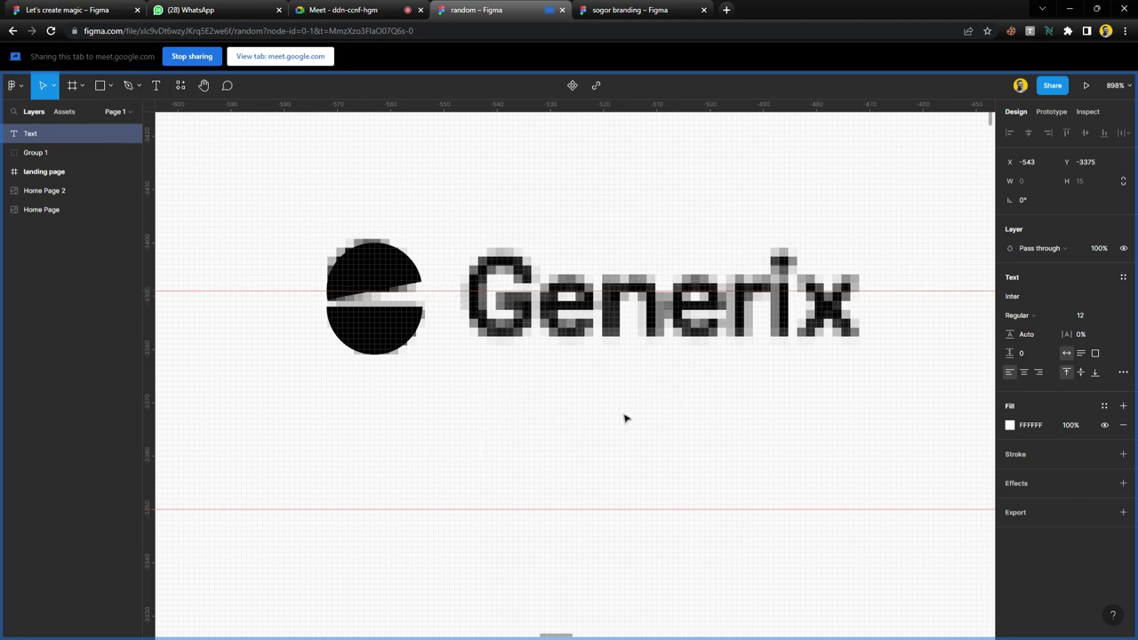
type("Gener")
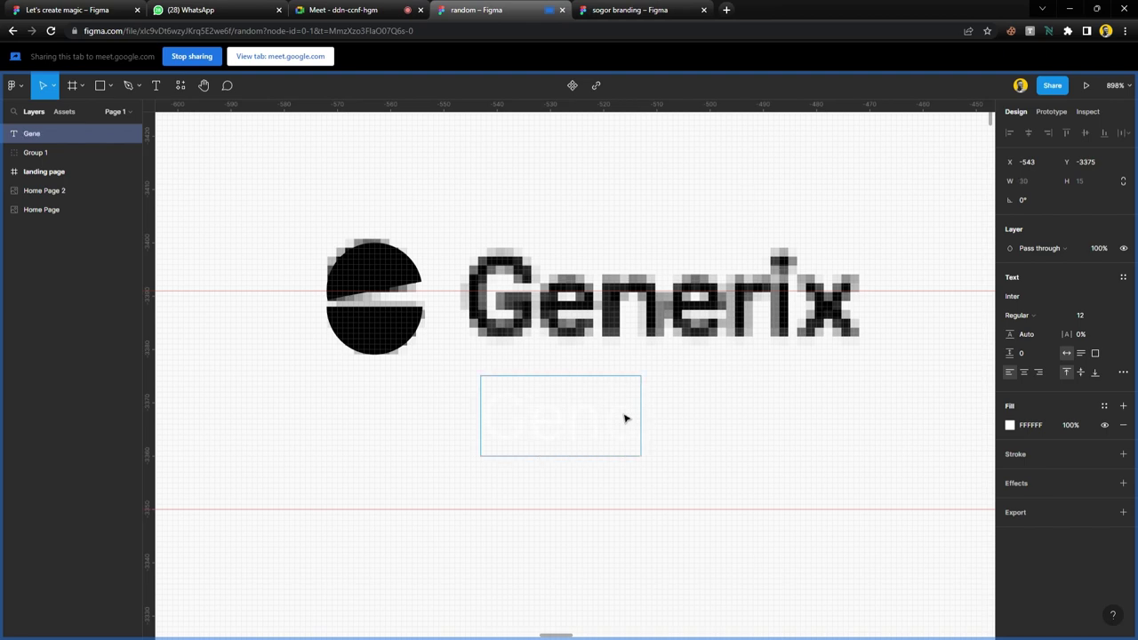
type("ix")
key("Escape")
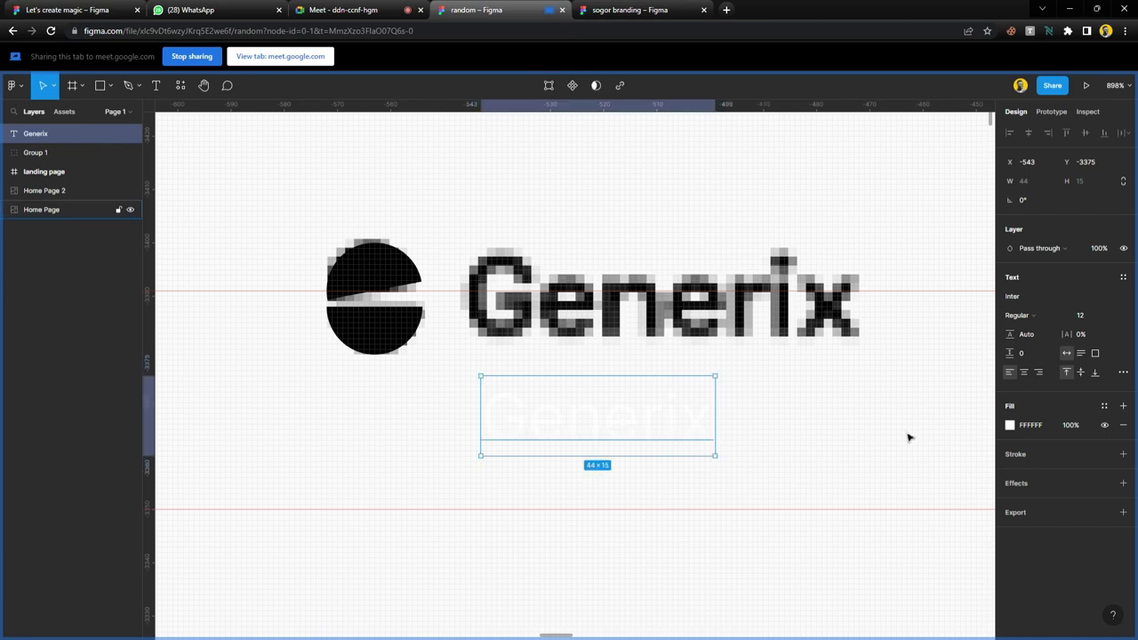
- Apply the text-color style to the Generix text and set its font size to 20, moving it up close under the reference wordmark
left_click(1104, 406)
left_click(1063, 472)
left_click_drag(591, 420, 586, 371)
left_click(1108, 317)
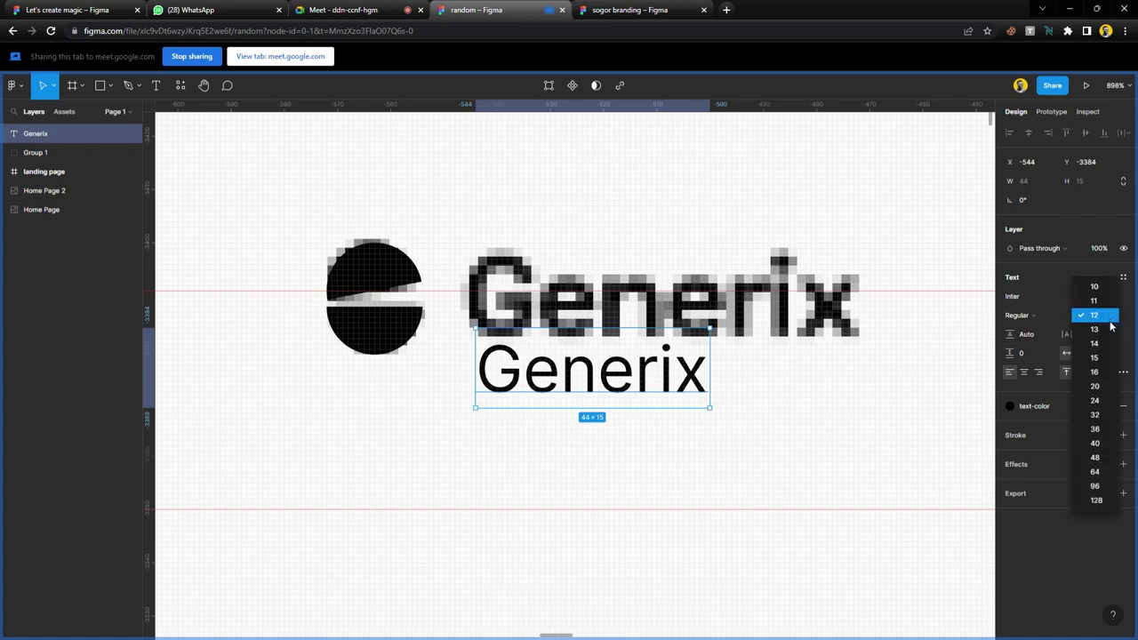
left_click(1102, 389)
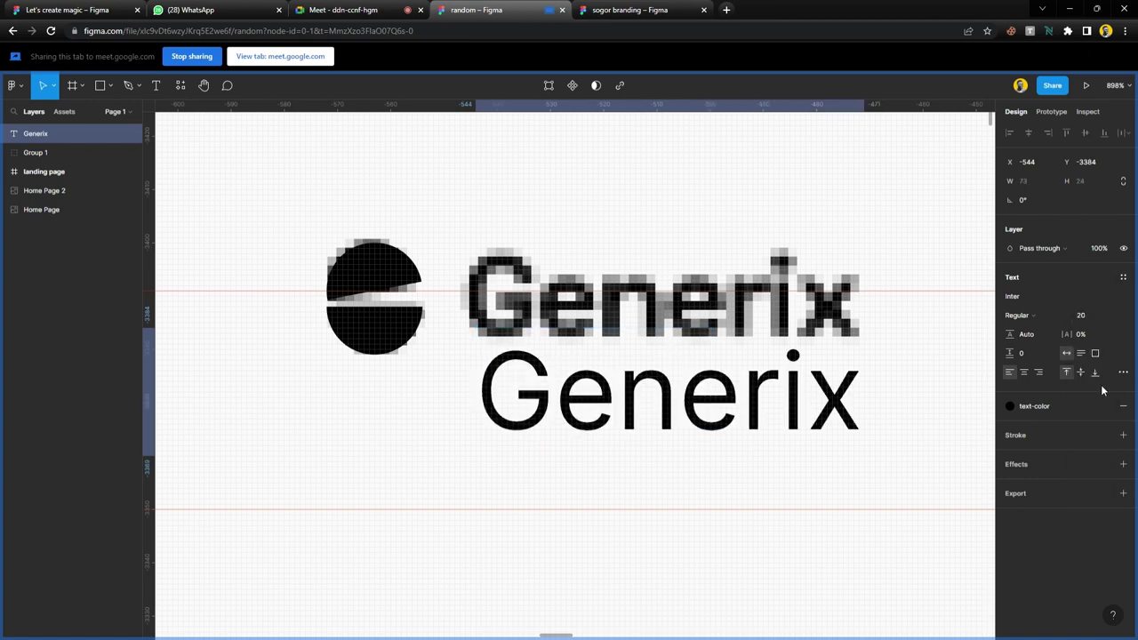
mouse_move(635, 404)
left_mouse_down()
mouse_move(618, 382)
mouse_move(620, 316)
mouse_move(618, 389)
left_mouse_up()
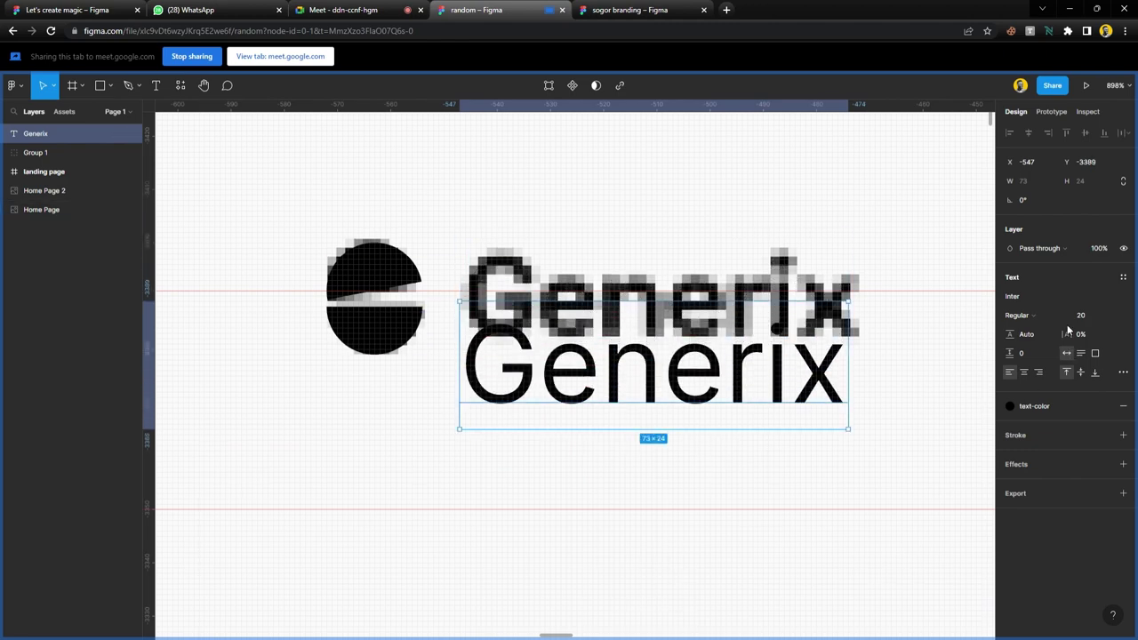
- Change the Generix text to Mena Grotesk Medium at font size 19
left_click(1033, 297)
key("Return")
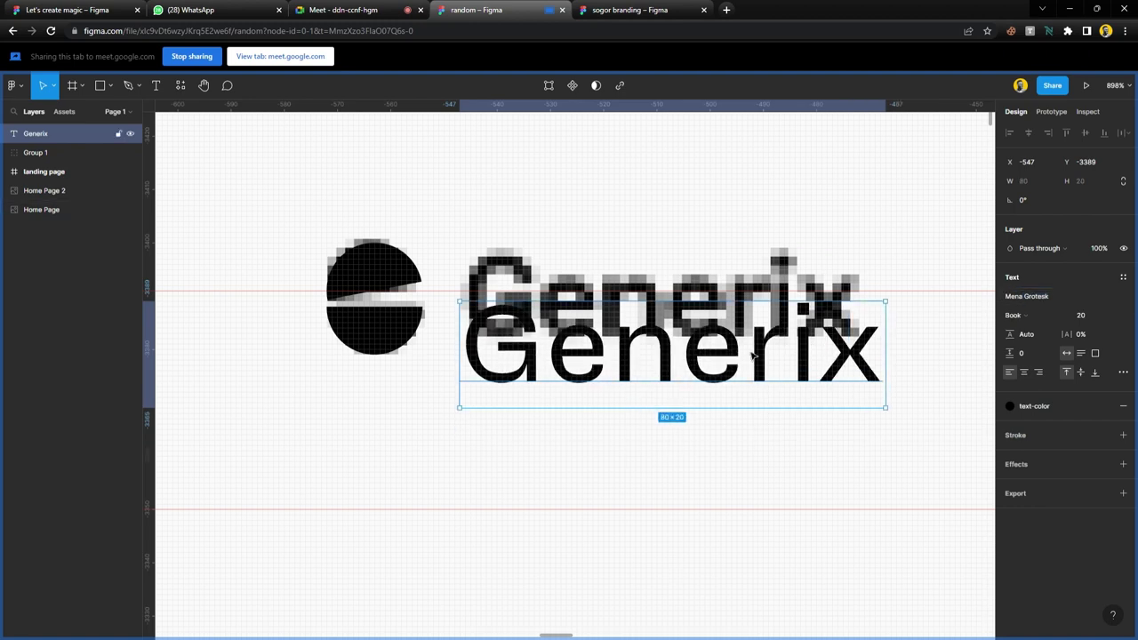
left_click(1035, 316)
left_click(1035, 329)
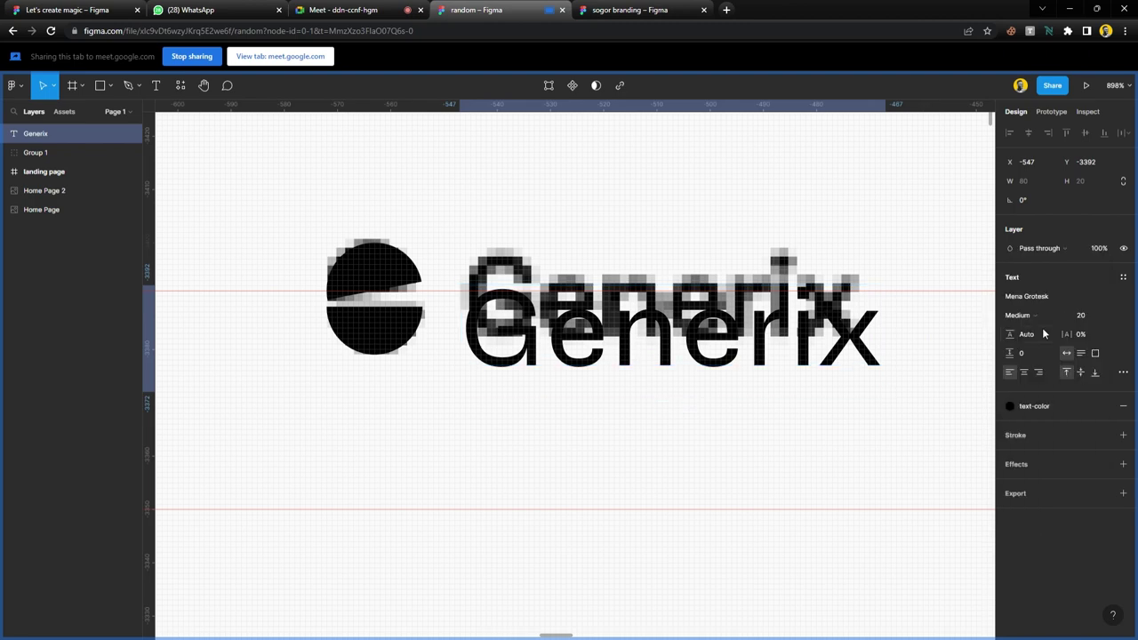
left_click(1095, 317)
key("Down")
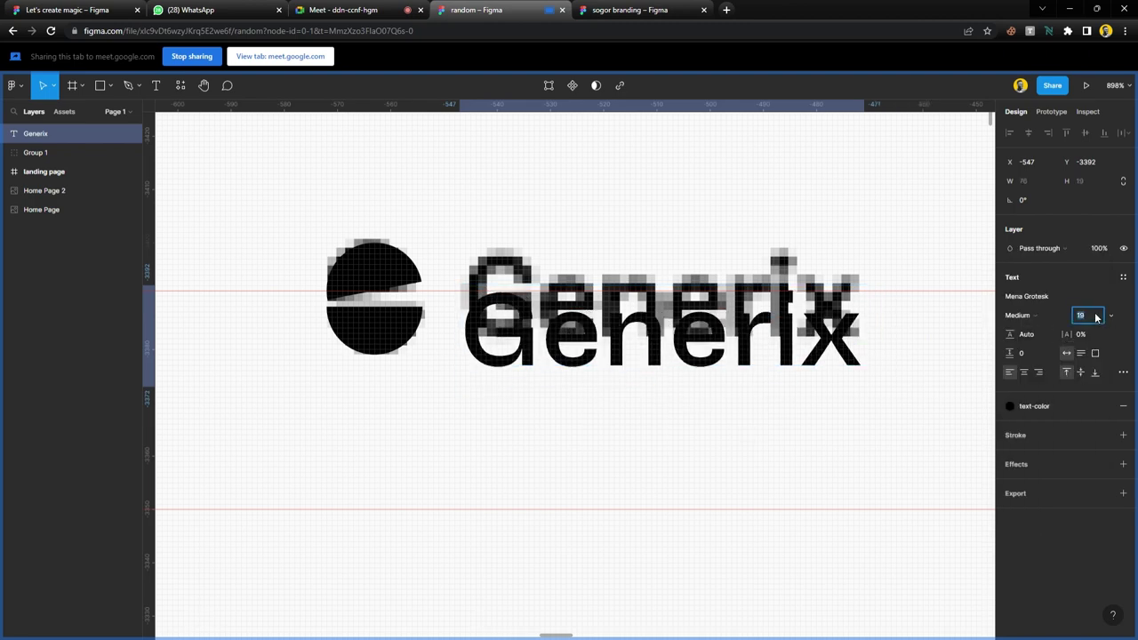
- Place the Generix text over the reference wordmark and combine it with the logo mark group in a horizontal auto layout frame
left_click(774, 415)
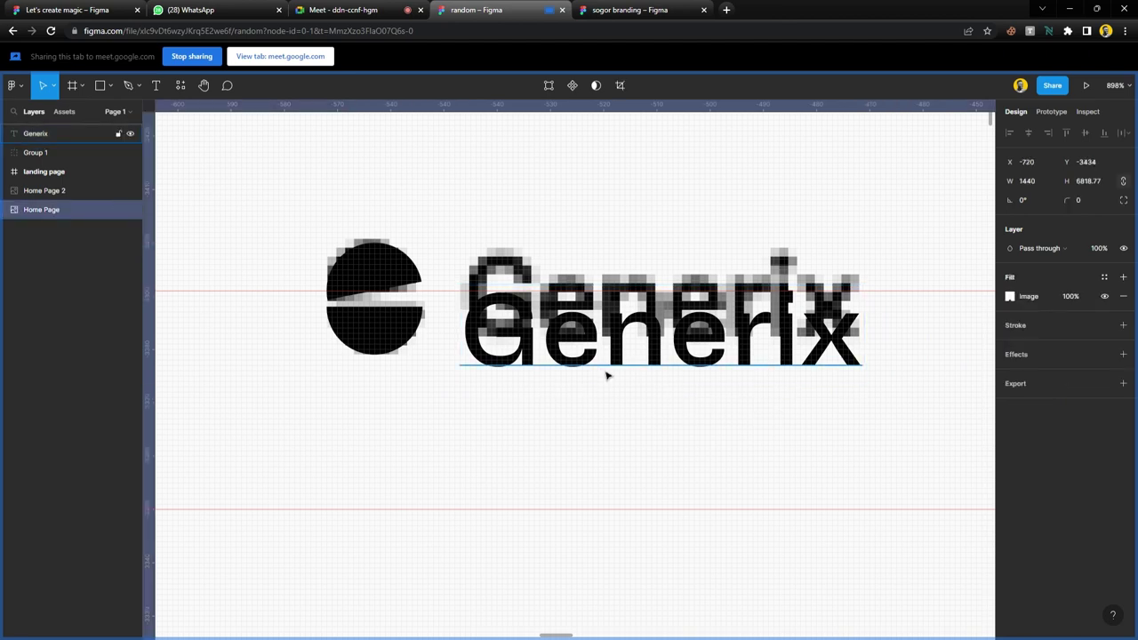
left_click(595, 363)
left_click_drag(595, 363, 592, 306)
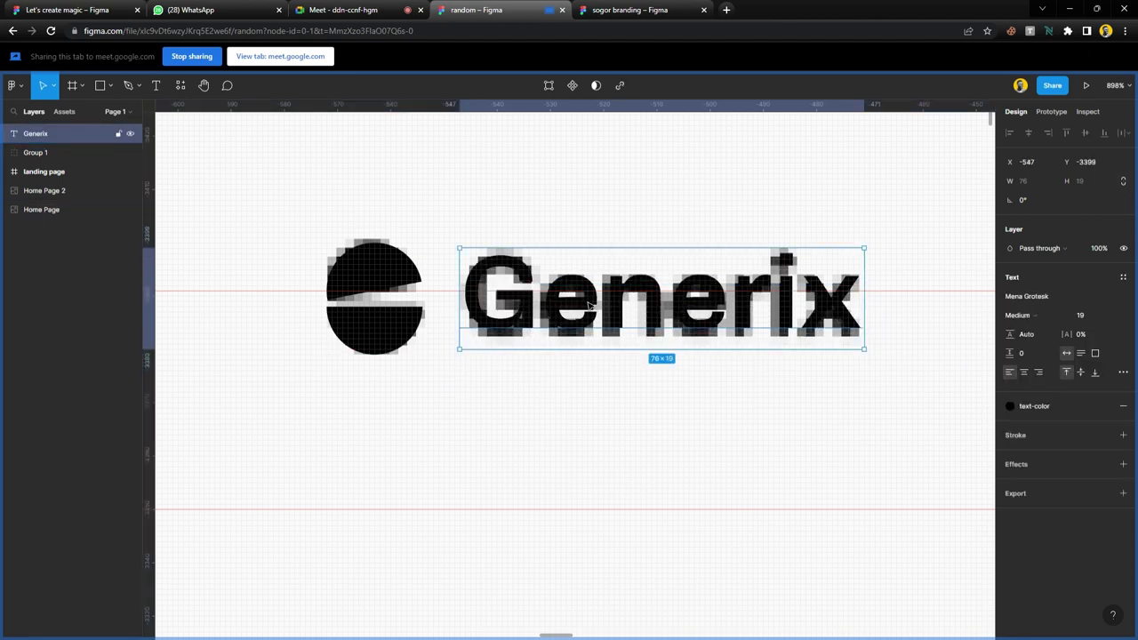
left_click(365, 284, "shift")
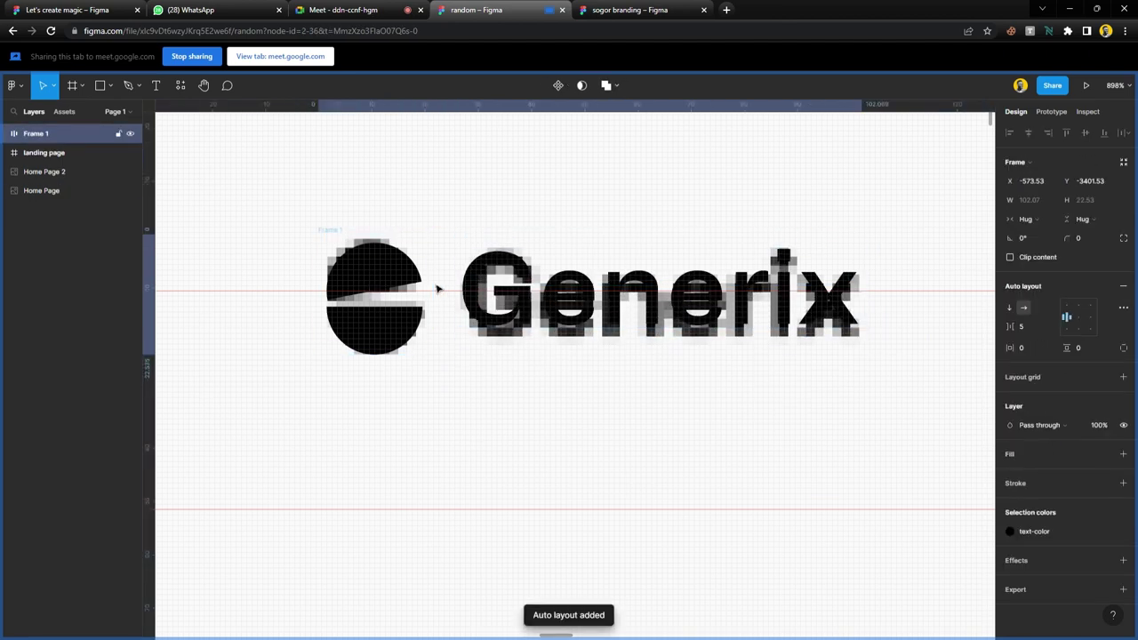
key("shift+a")
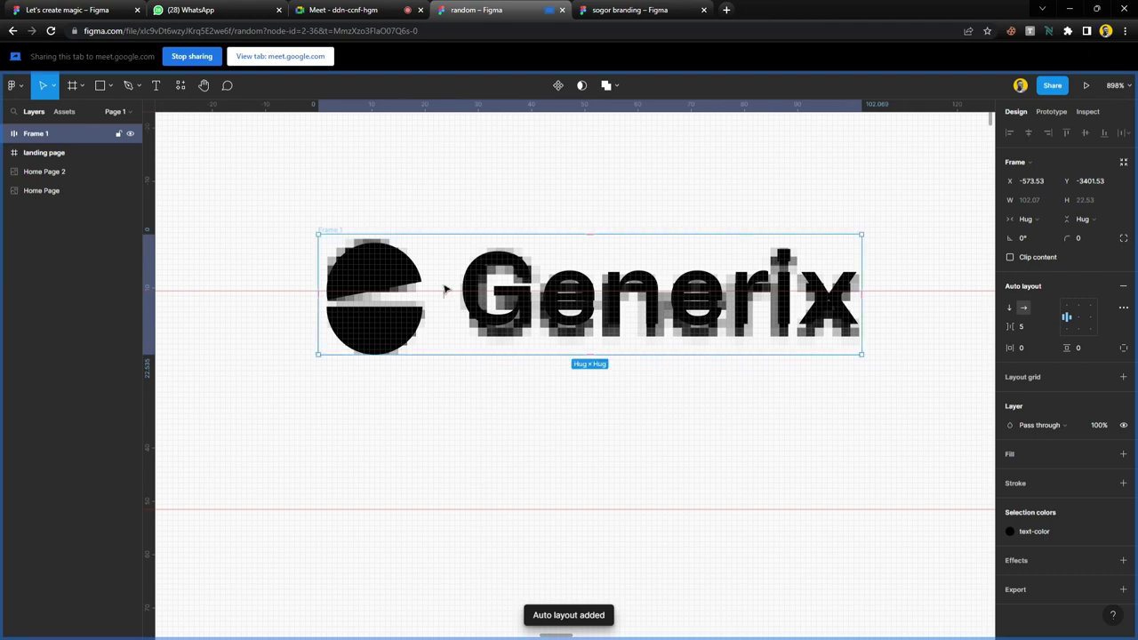
- Set the Generix text's vertical trim to cap height to baseline in its type settings
left_click(836, 320)
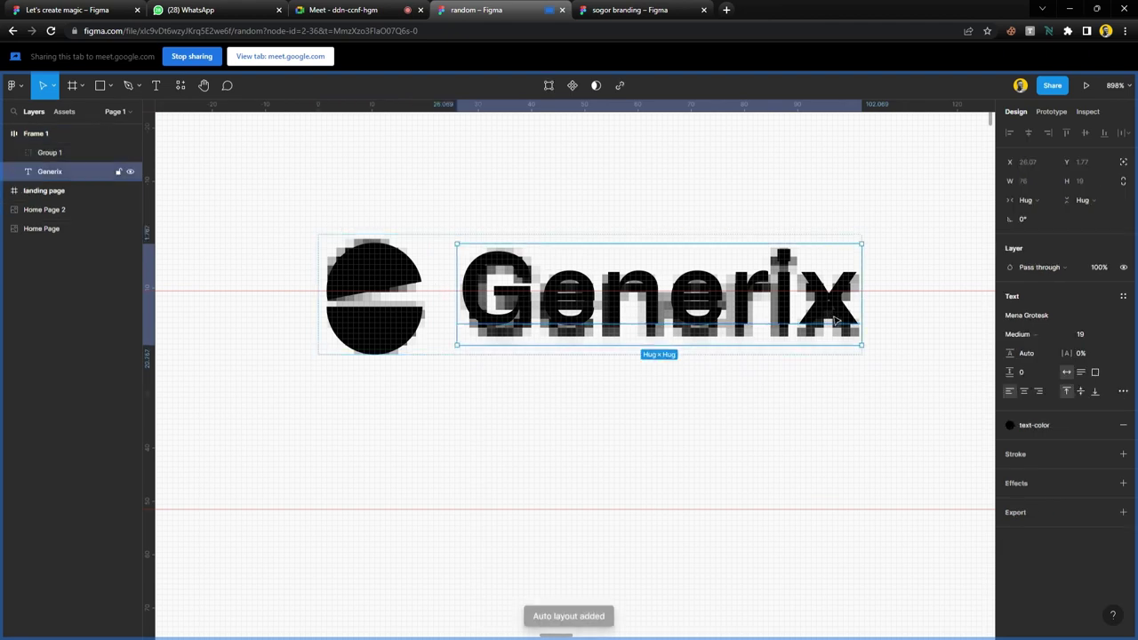
left_click(1122, 392)
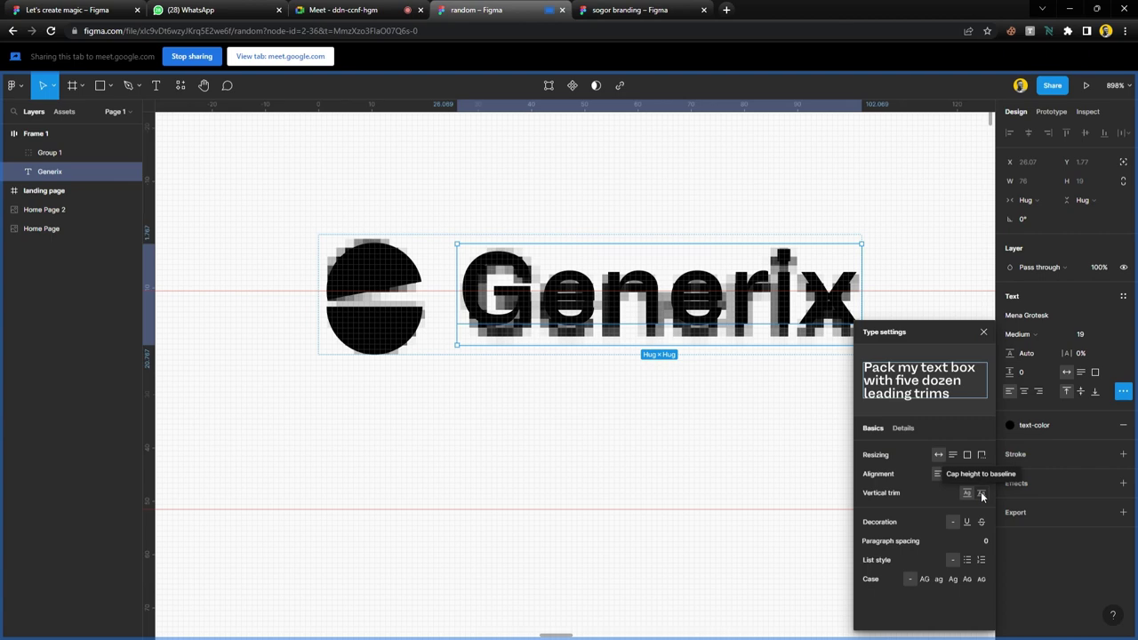
left_click(982, 495)
left_click(983, 331)
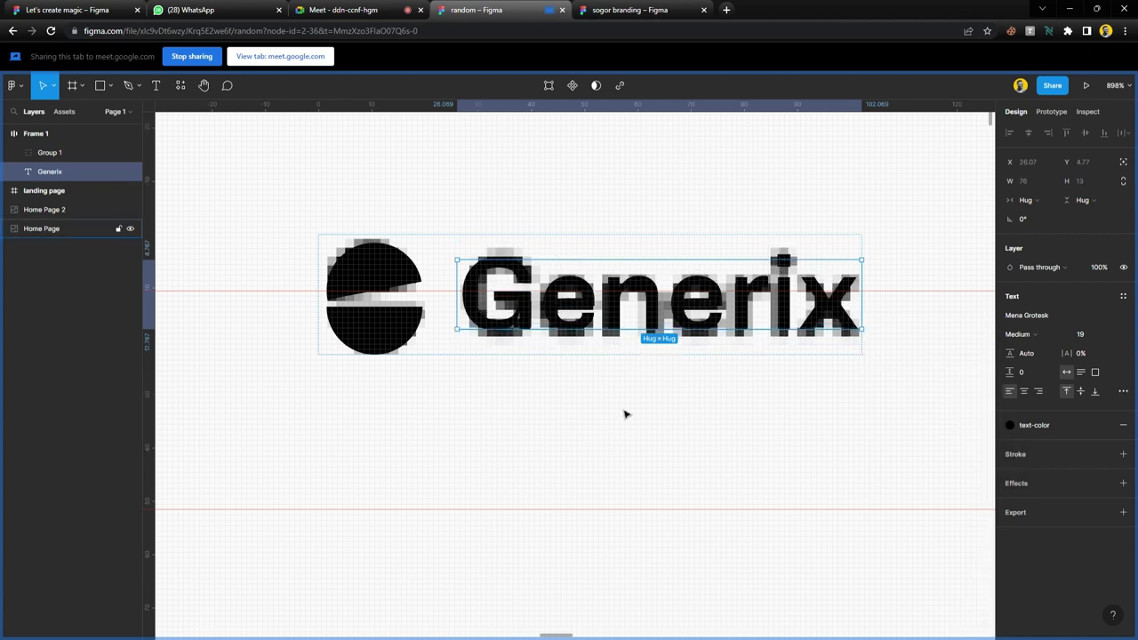
left_click(625, 414)
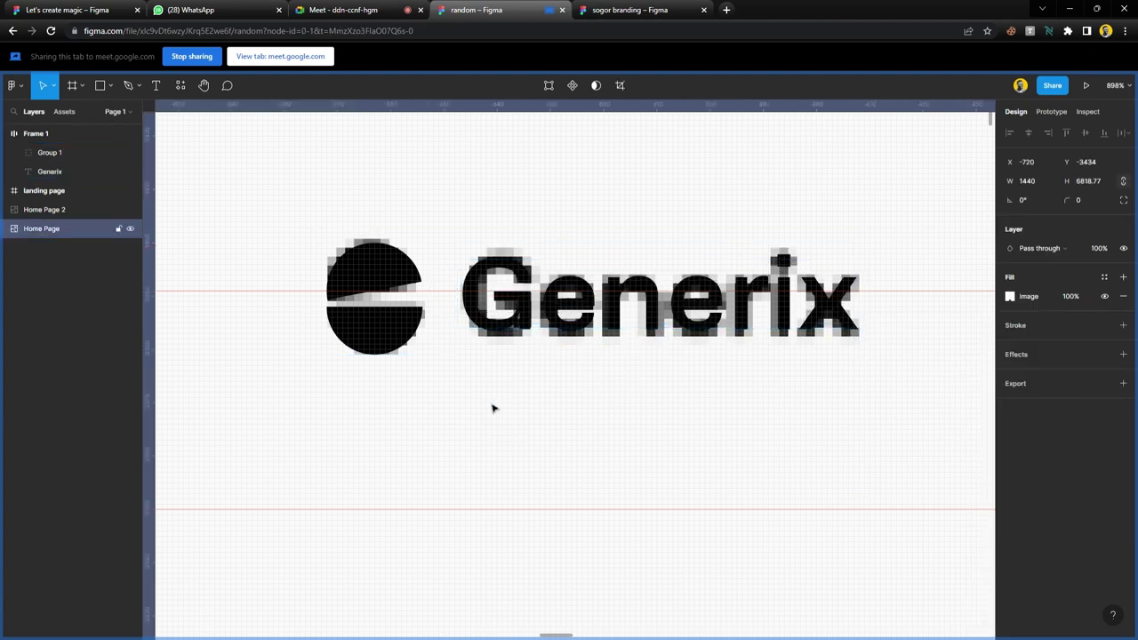
- Duplicate the Generix text beside the wordmark, near the reference About link, and change the copy's wording to "About"
scroll(493, 409, "down", 5)
scroll(506, 403, "down", 2)
scroll(512, 405, "up", 2)
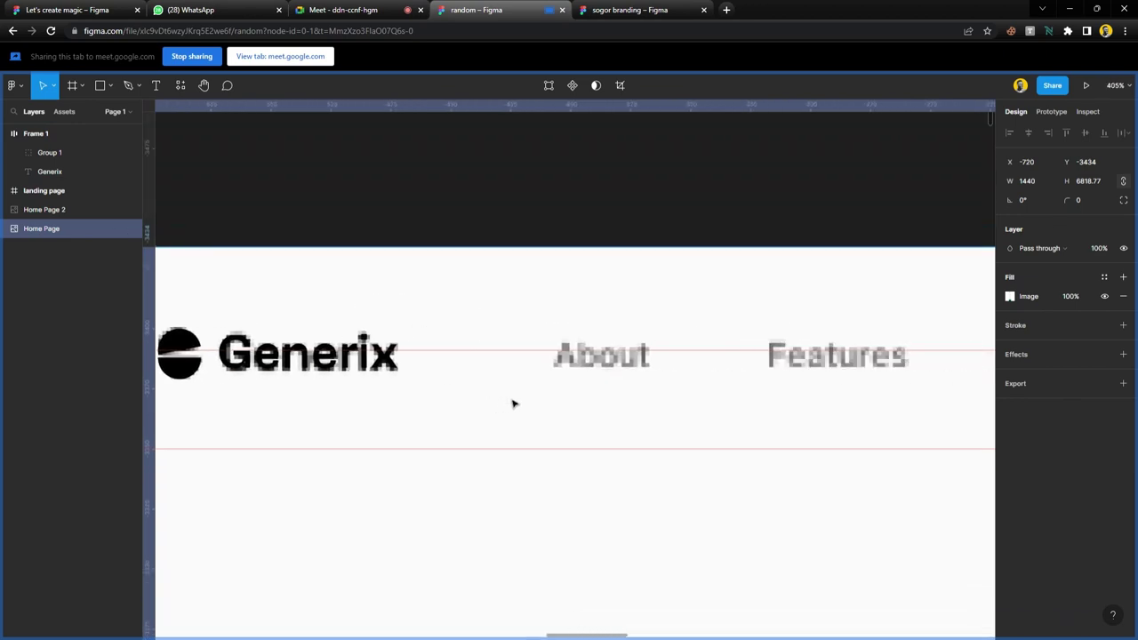
left_click(387, 368)
left_click_drag(396, 366, 587, 380)
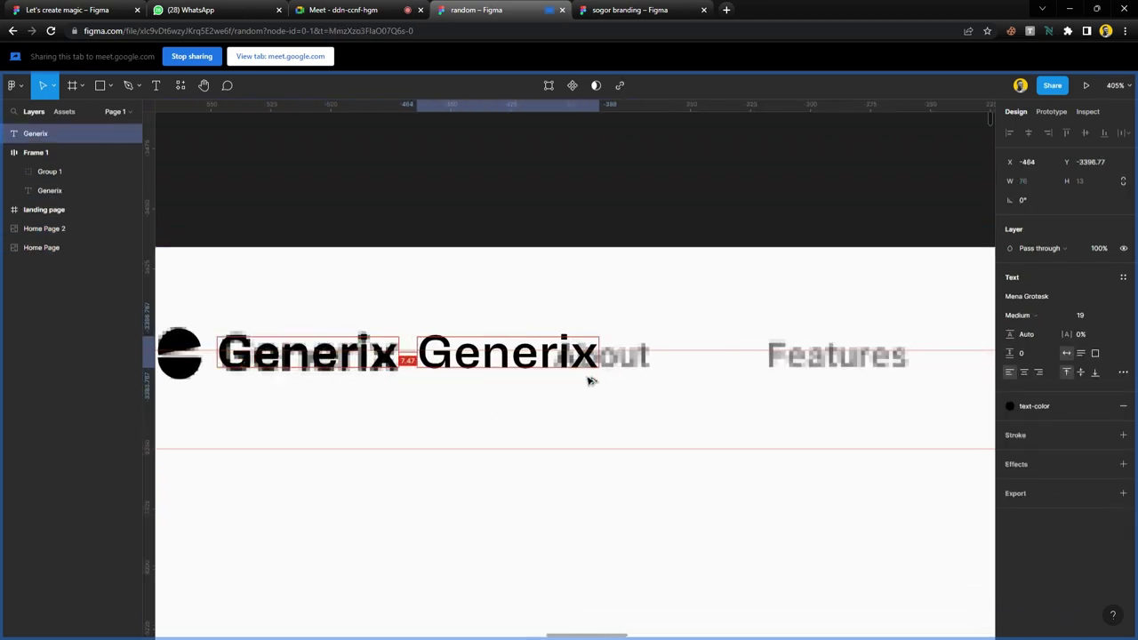
double_click(526, 368)
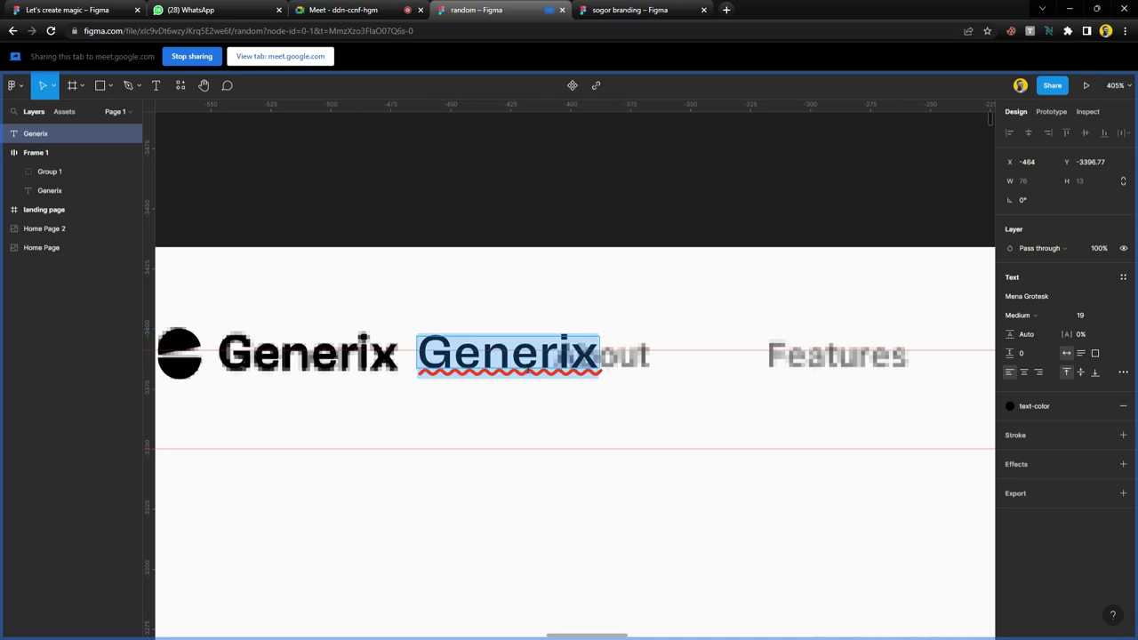
type("About")
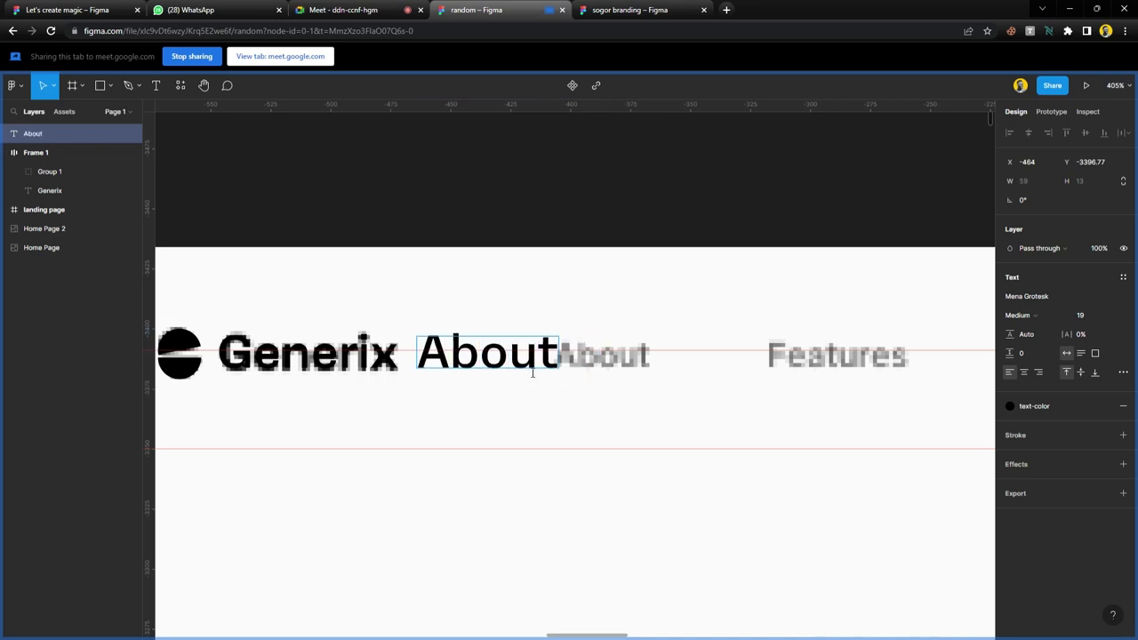
key("Escape")
- Set the About text's font size to 14 and place it over the reference About link
left_click(1123, 316)
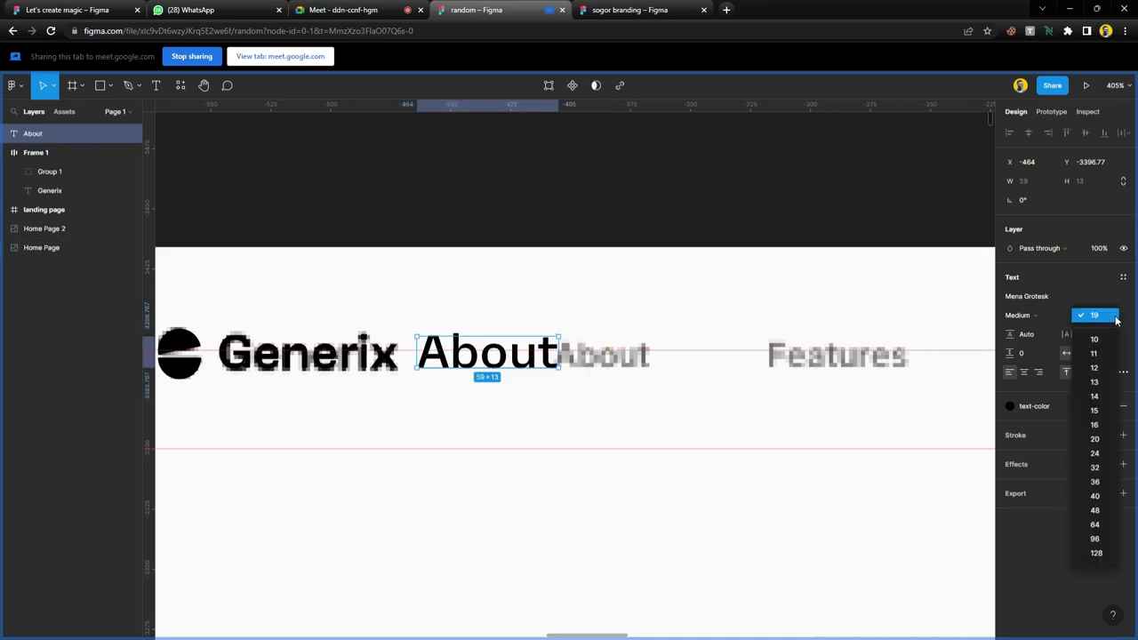
left_click(1094, 406)
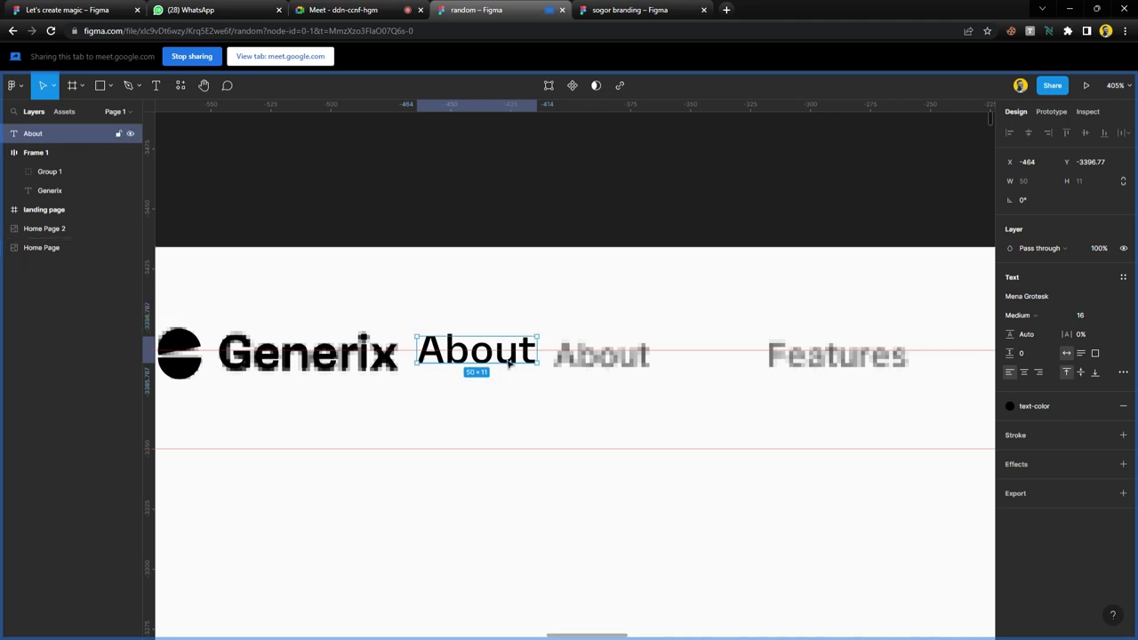
left_click_drag(528, 371, 671, 372)
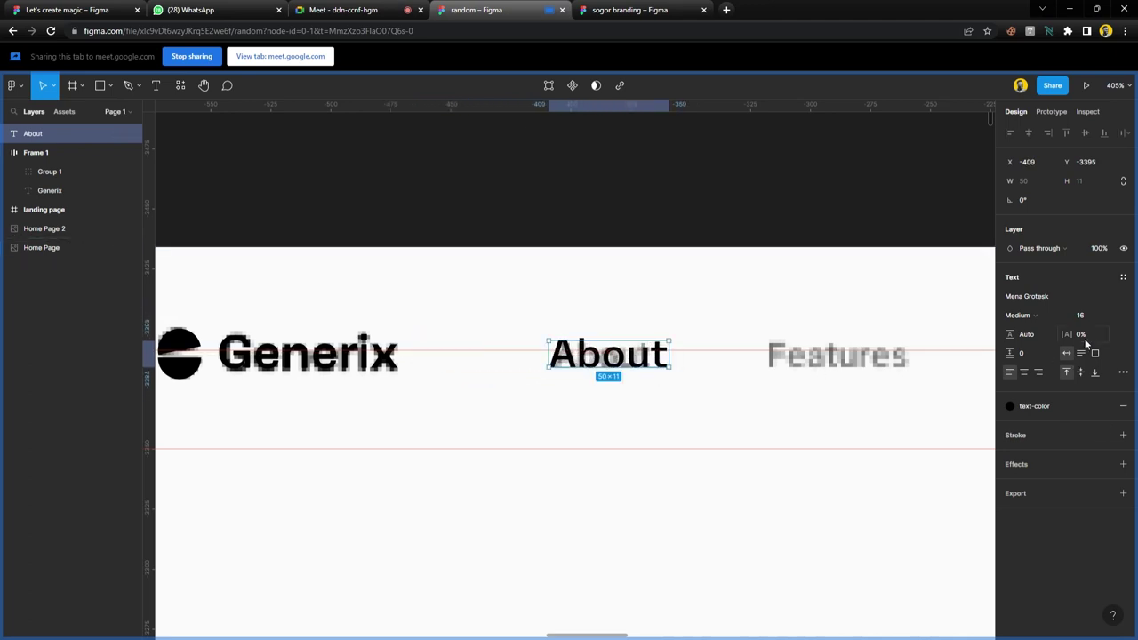
left_click(1111, 315)
left_click(1093, 286)
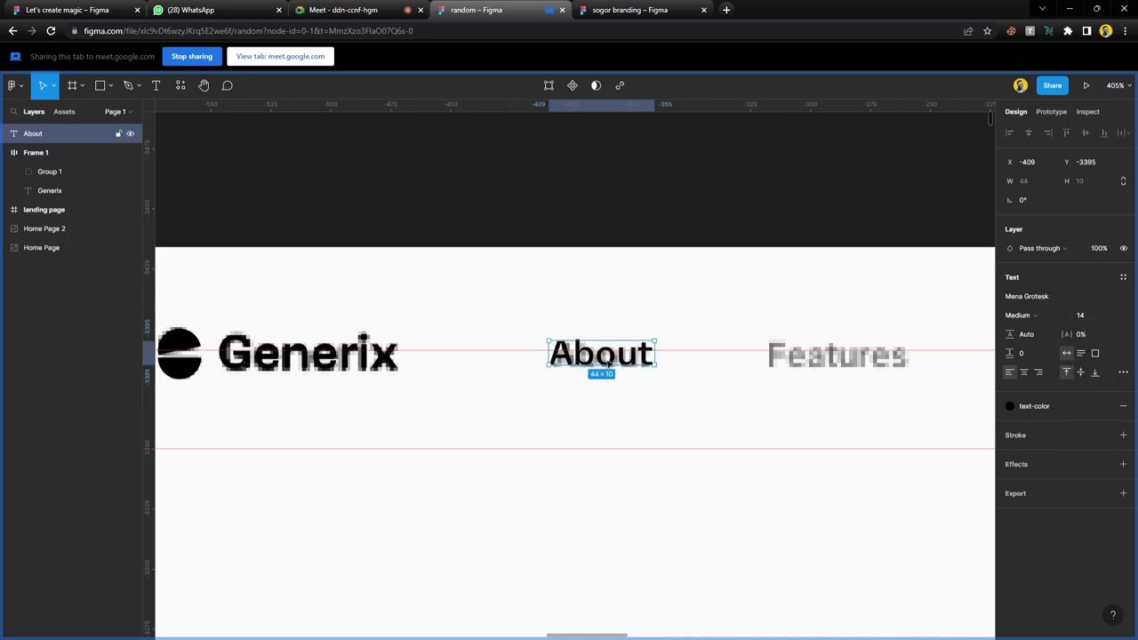
left_click_drag(624, 363, 632, 363)
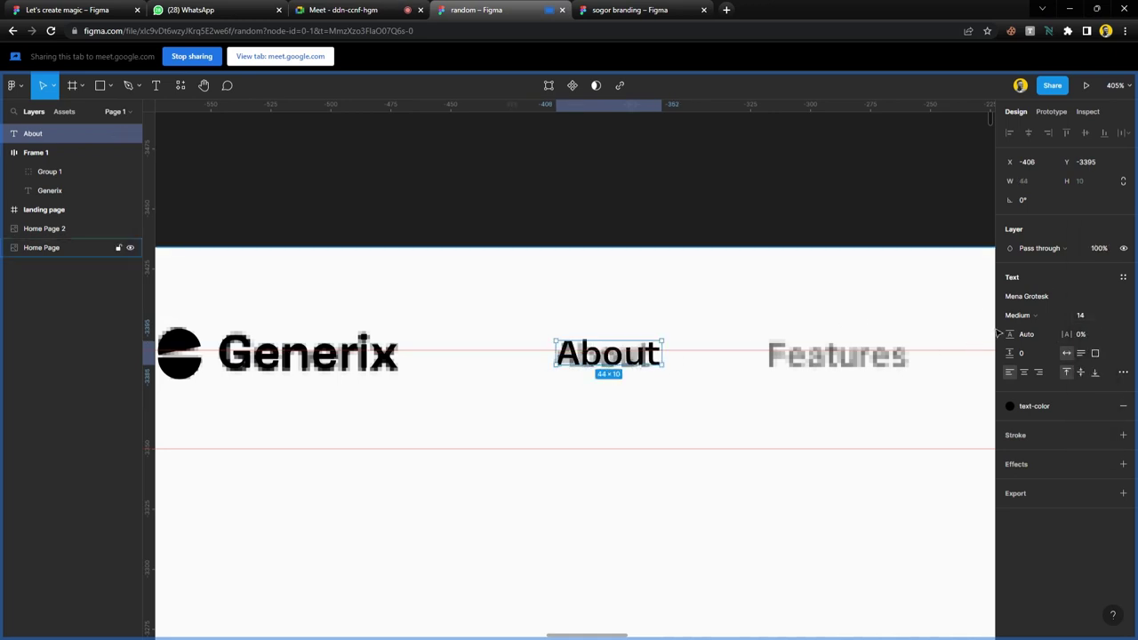
- Change the About text's font to Neue Helvetica and duplicate it over the reference Features link
left_click(1033, 300)
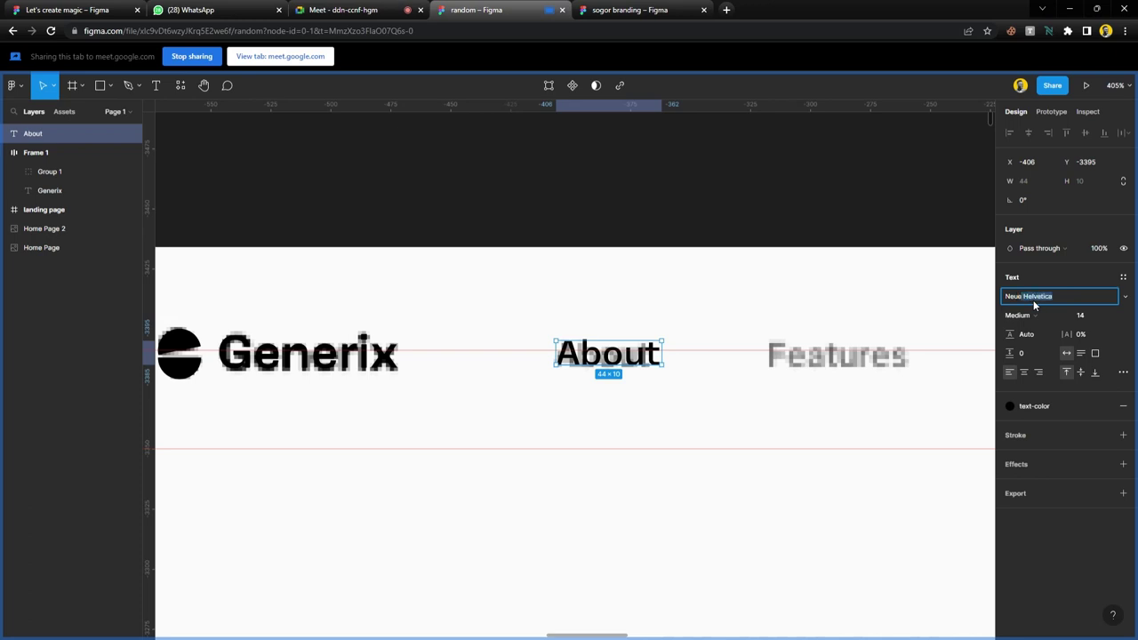
key("Return")
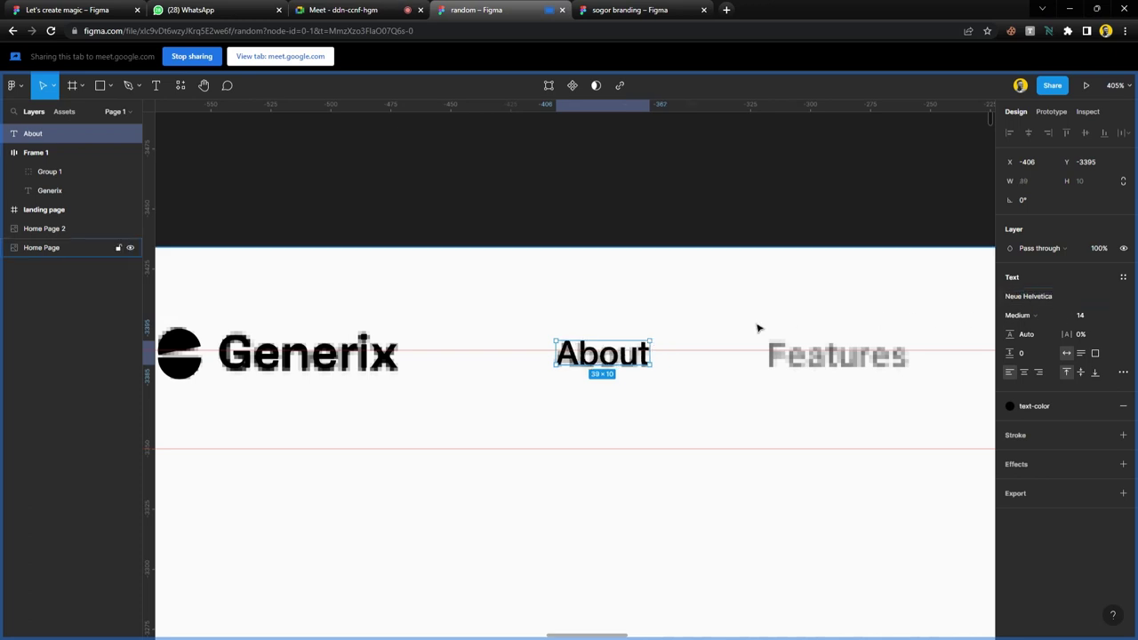
scroll(616, 386, "right", 3)
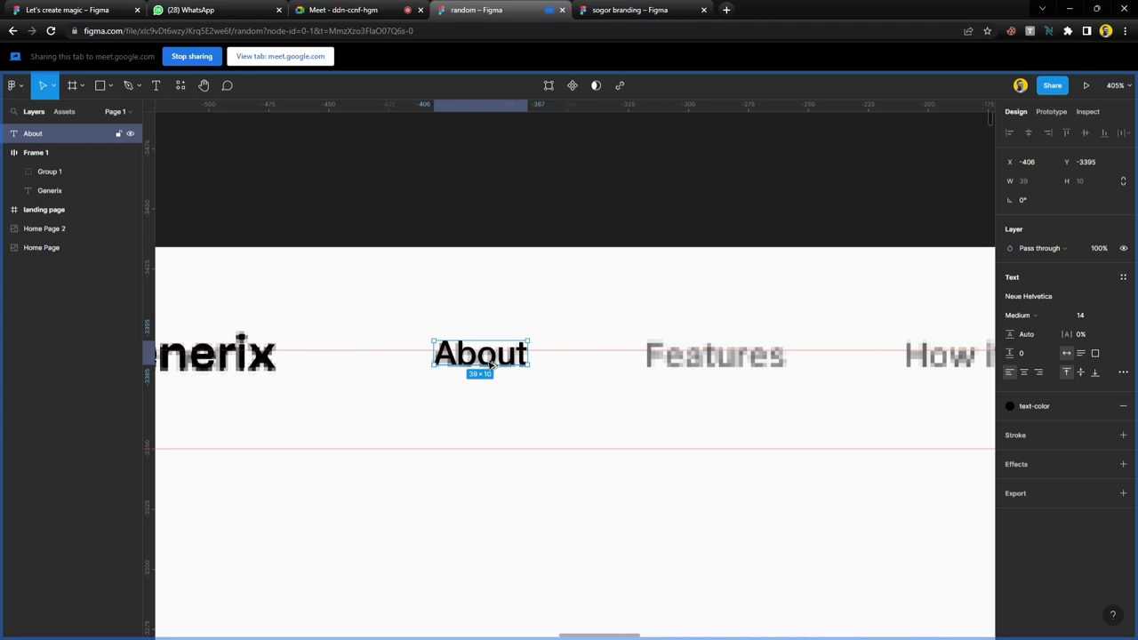
mouse_move(489, 363)
left_mouse_down()
mouse_move(736, 370)
mouse_move(705, 376)
left_mouse_up()
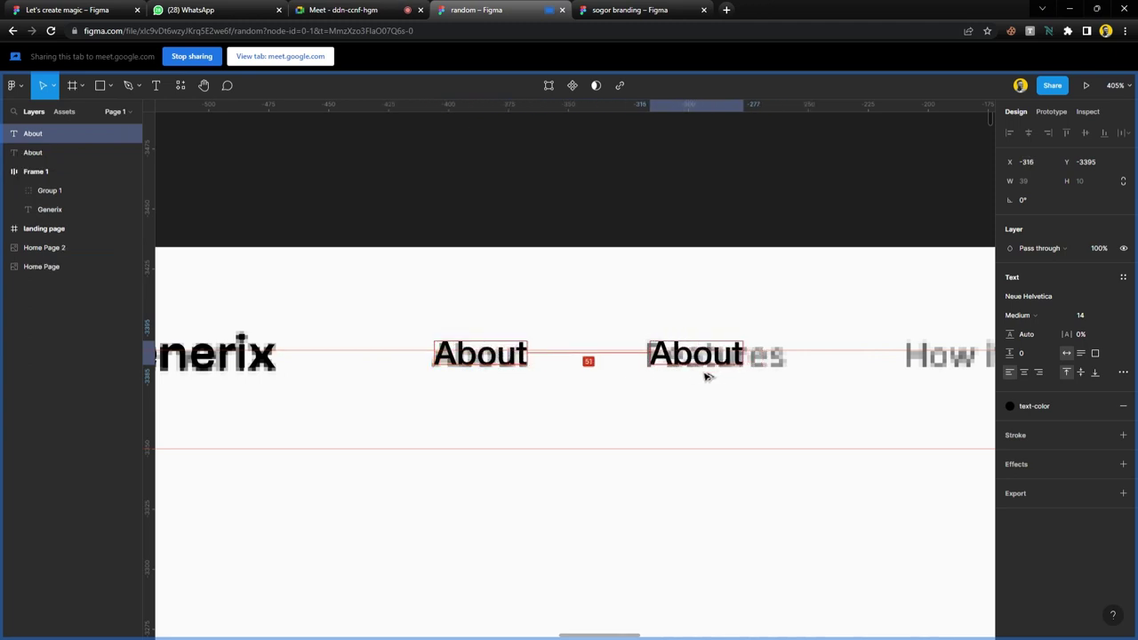
- Close the Google Meet tab and reopen the meeting from its link in the Mentorship 3.0 chat on WhatsApp
left_click(420, 10)
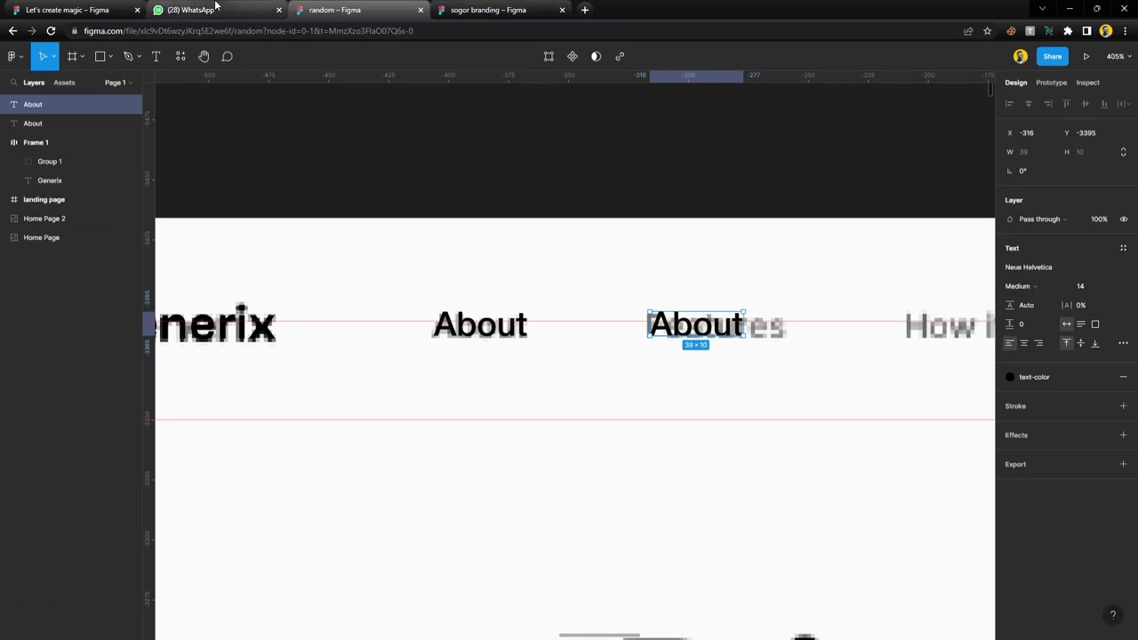
left_click(215, 7)
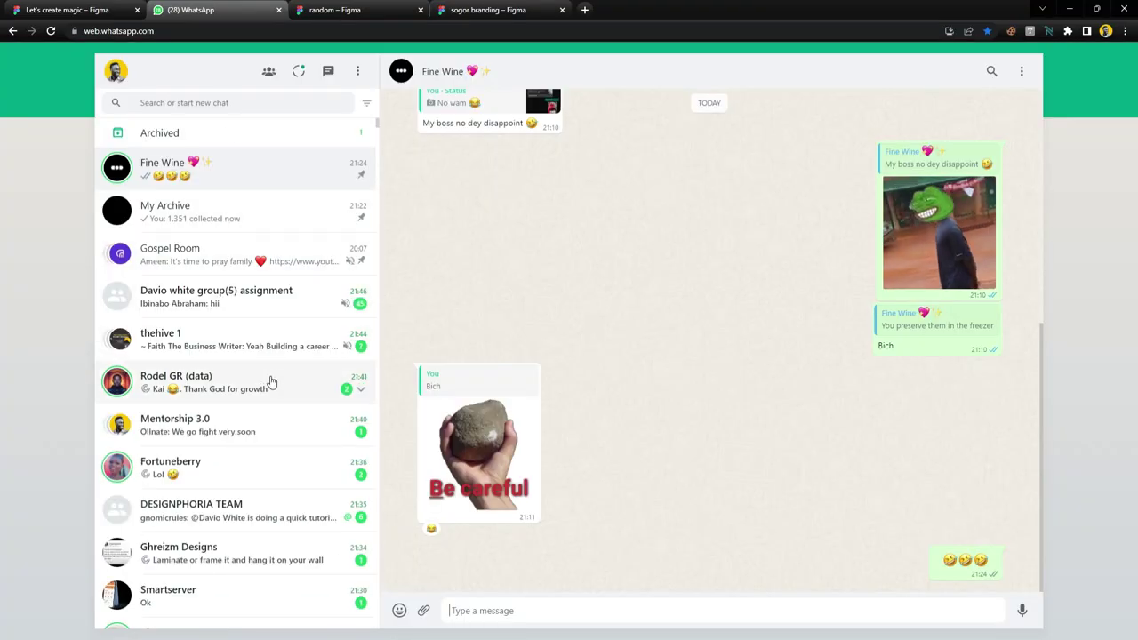
left_click(270, 428)
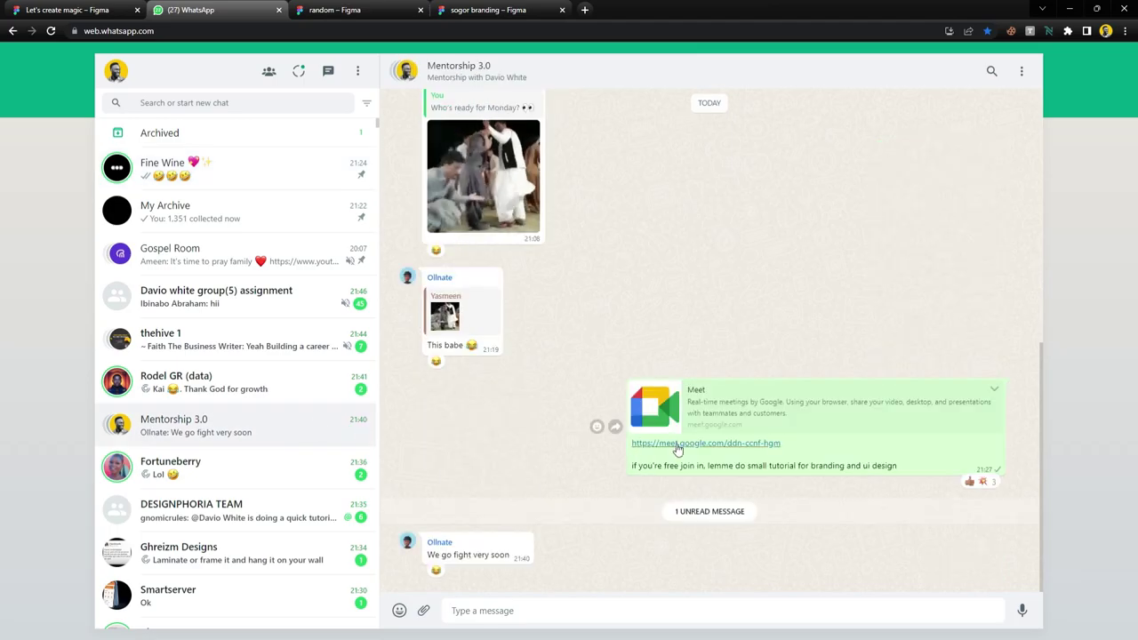
left_click(674, 449)
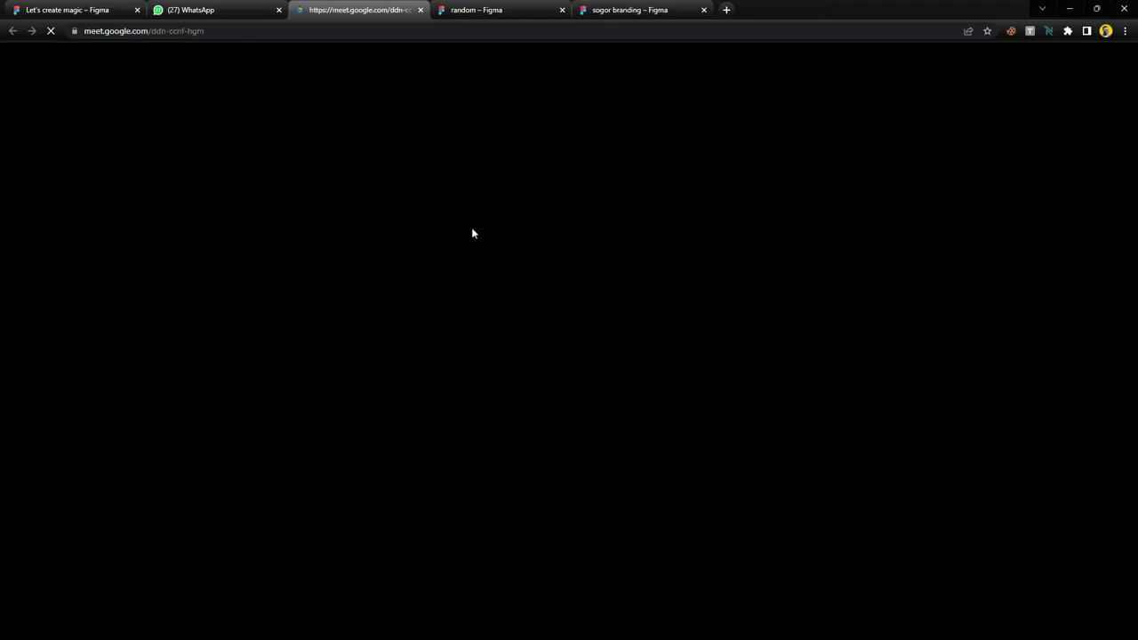
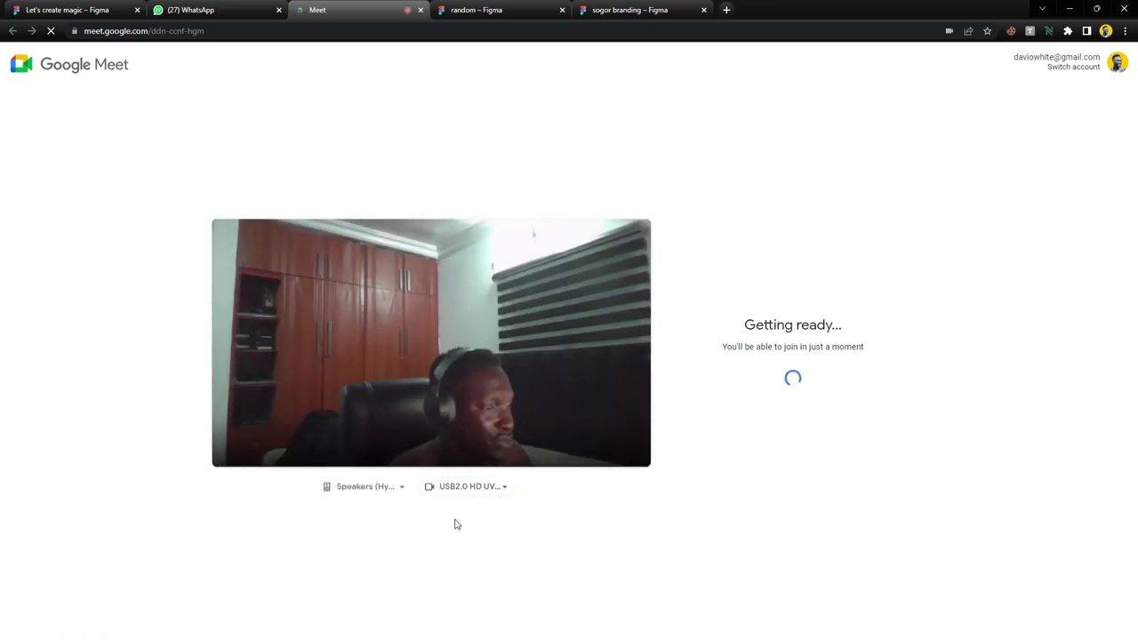
- Join the meeting with the camera off and admit the waiting participant
left_click(454, 440)
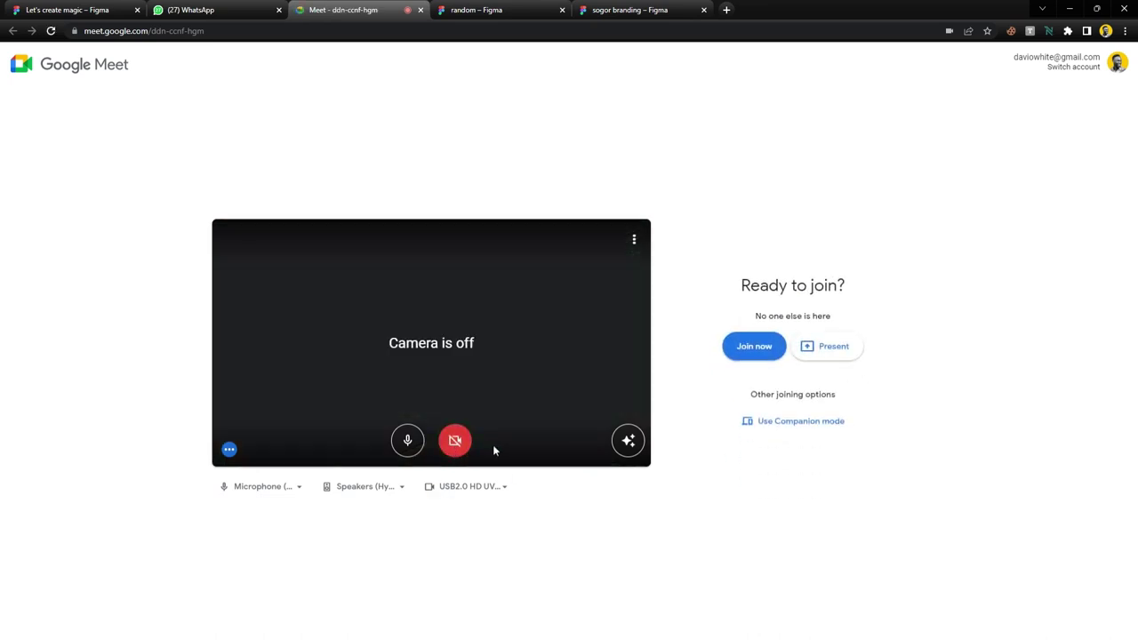
left_click(754, 348)
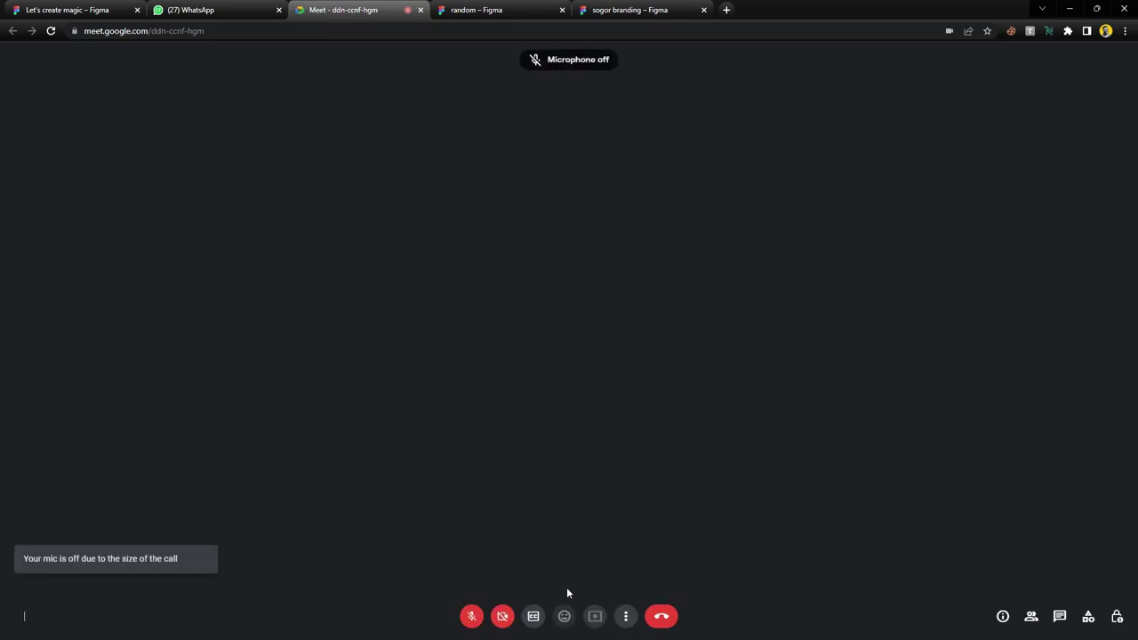
left_click(563, 615)
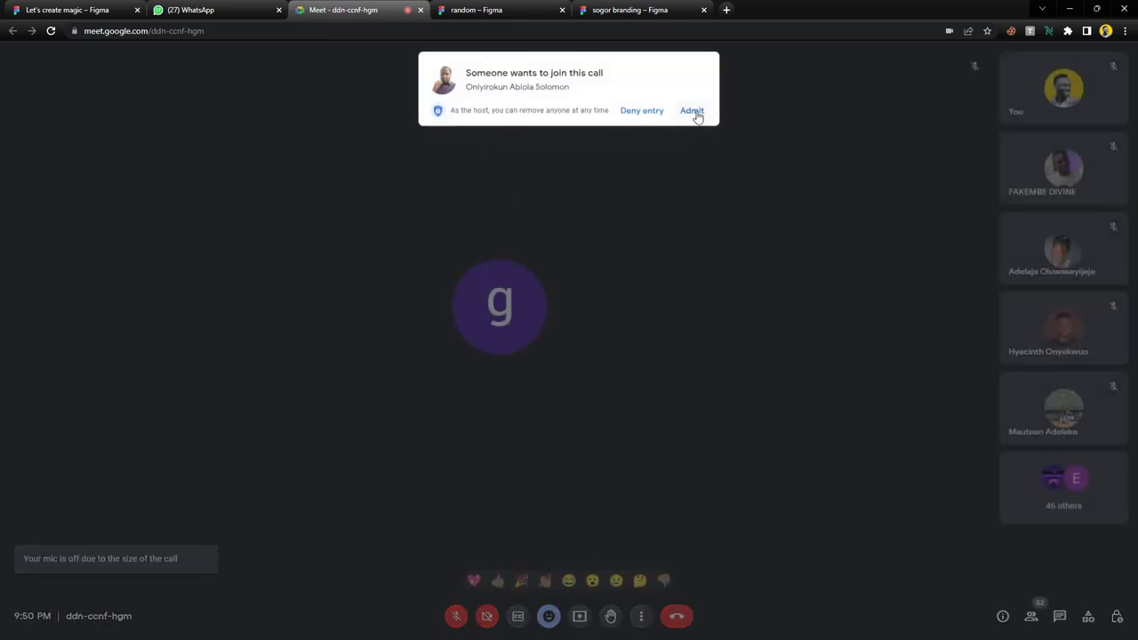
left_click(692, 112)
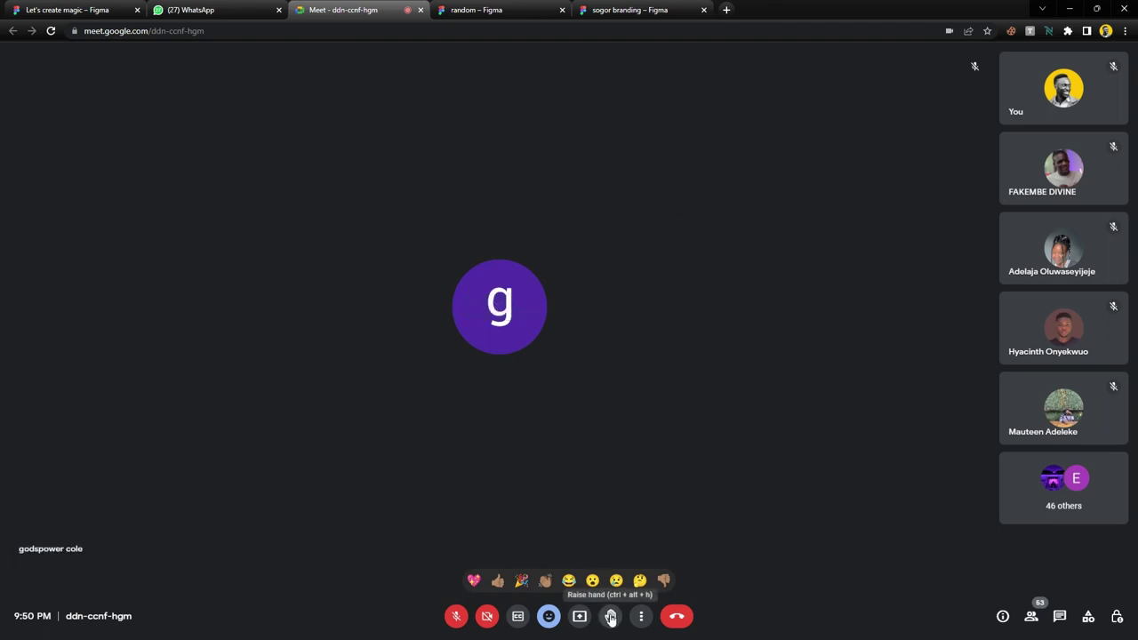
- Present the "random – Figma" tab to the meeting with tab audio shared
left_click(579, 616)
left_click(612, 577)
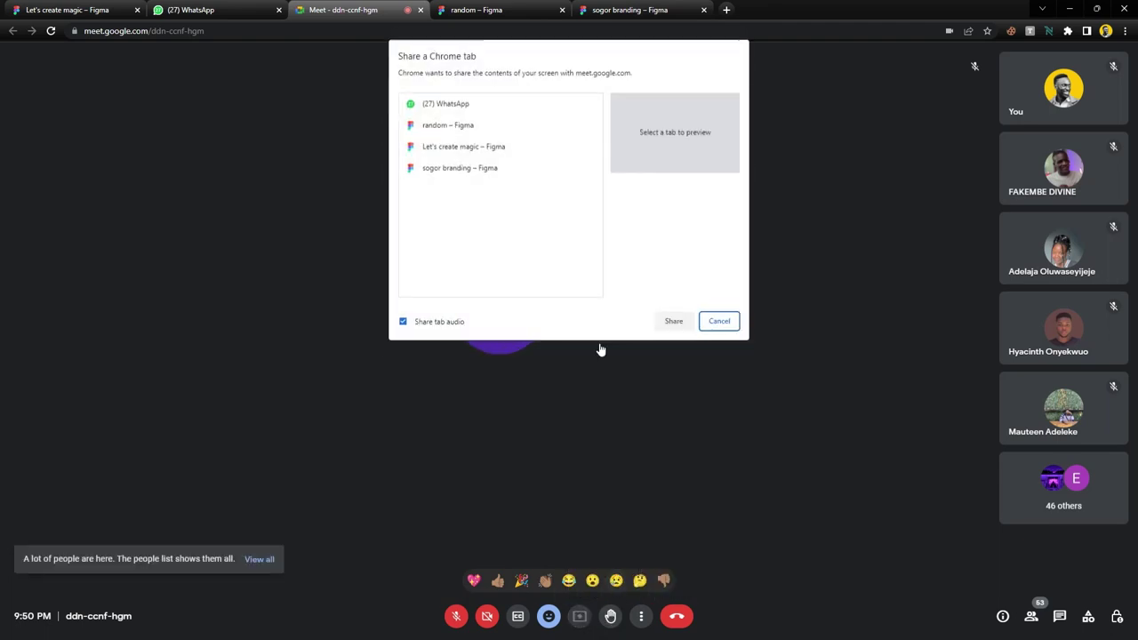
left_click(461, 130)
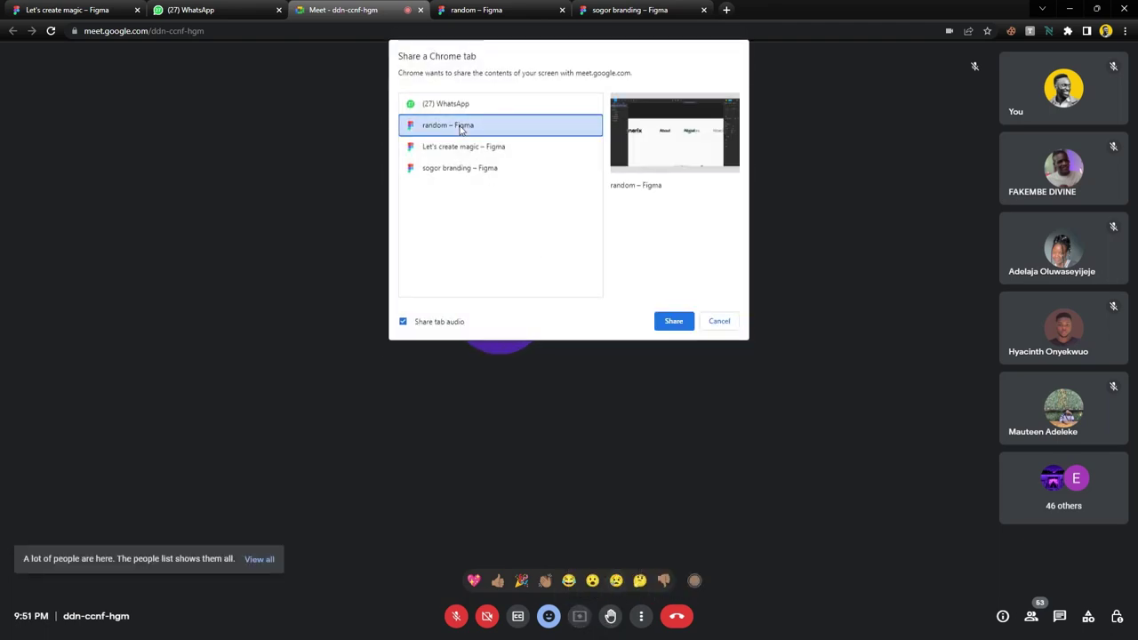
left_click(673, 322)
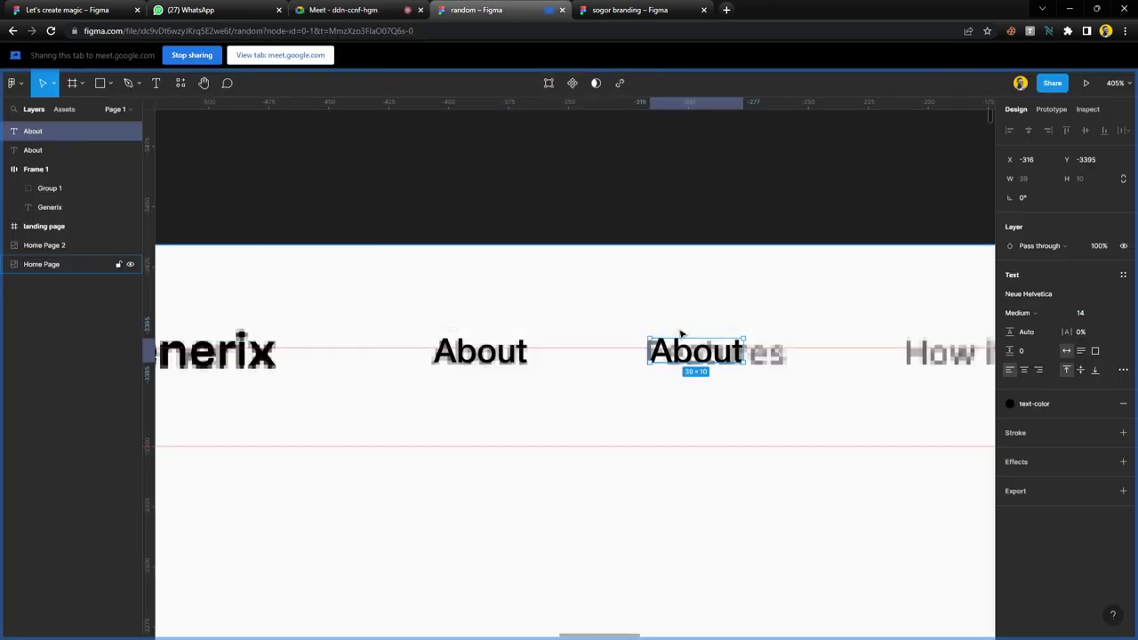
- Unmute the microphone in Google Meet and return to the random file in Figma
left_click(382, 11)
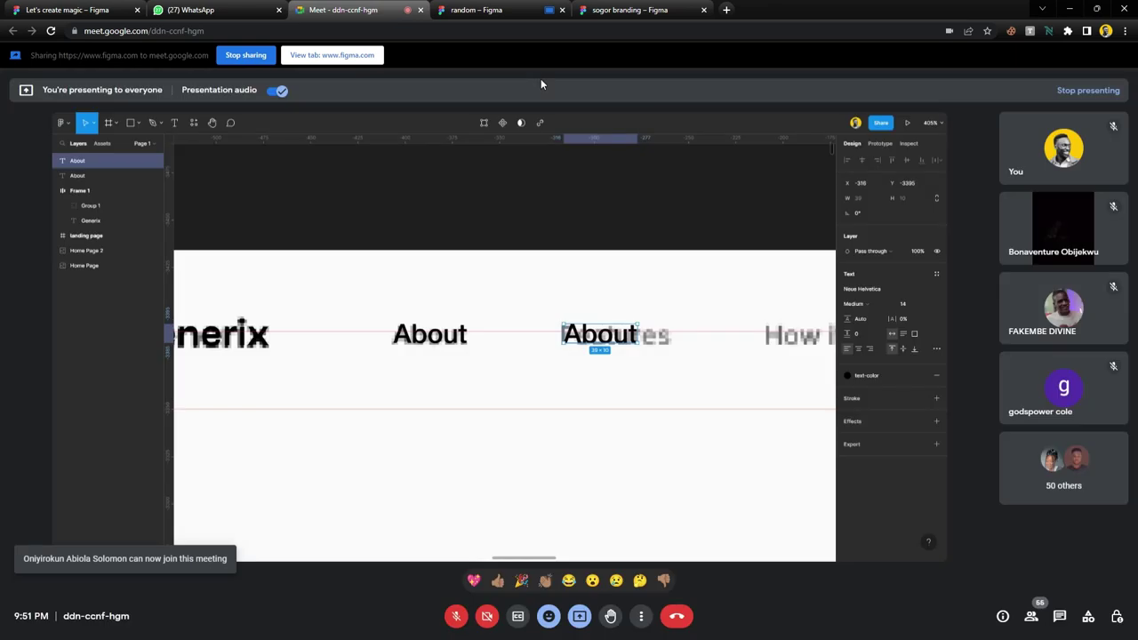
left_click(455, 625)
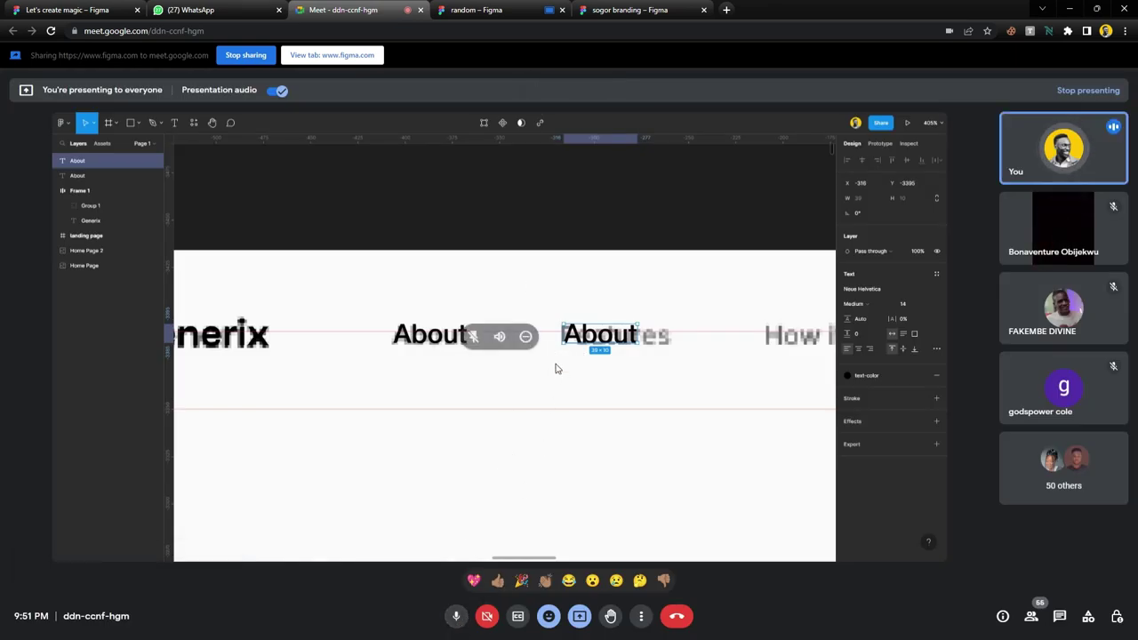
left_click(494, 10)
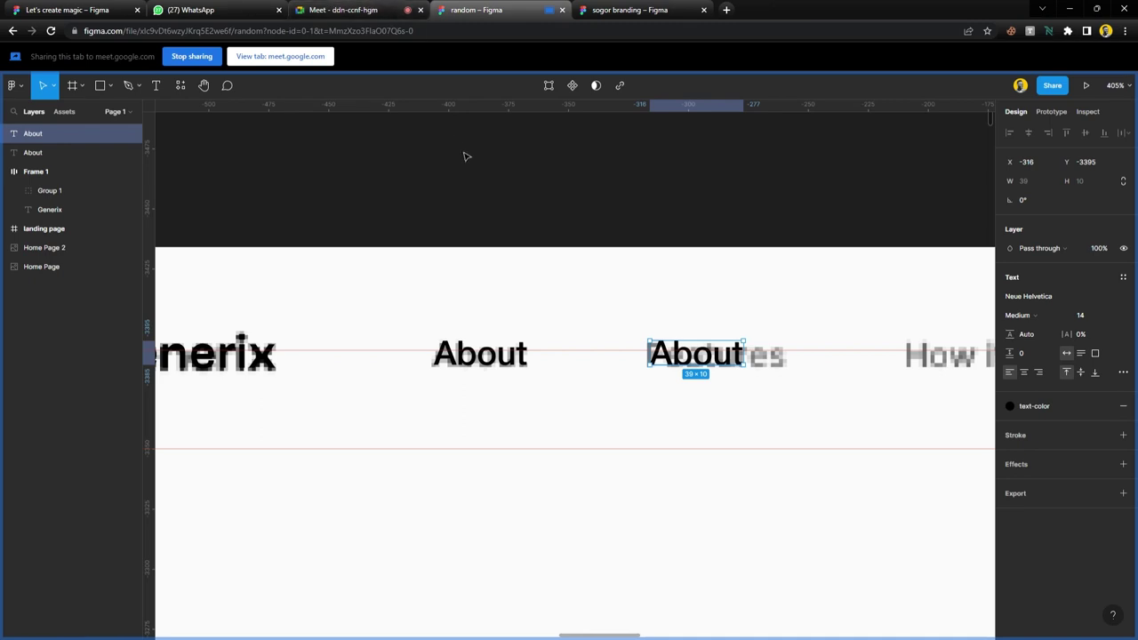
- Lift the first About text off the reference link to compare the two, and undo the move
left_click(486, 192)
scroll(480, 224, "down", 5)
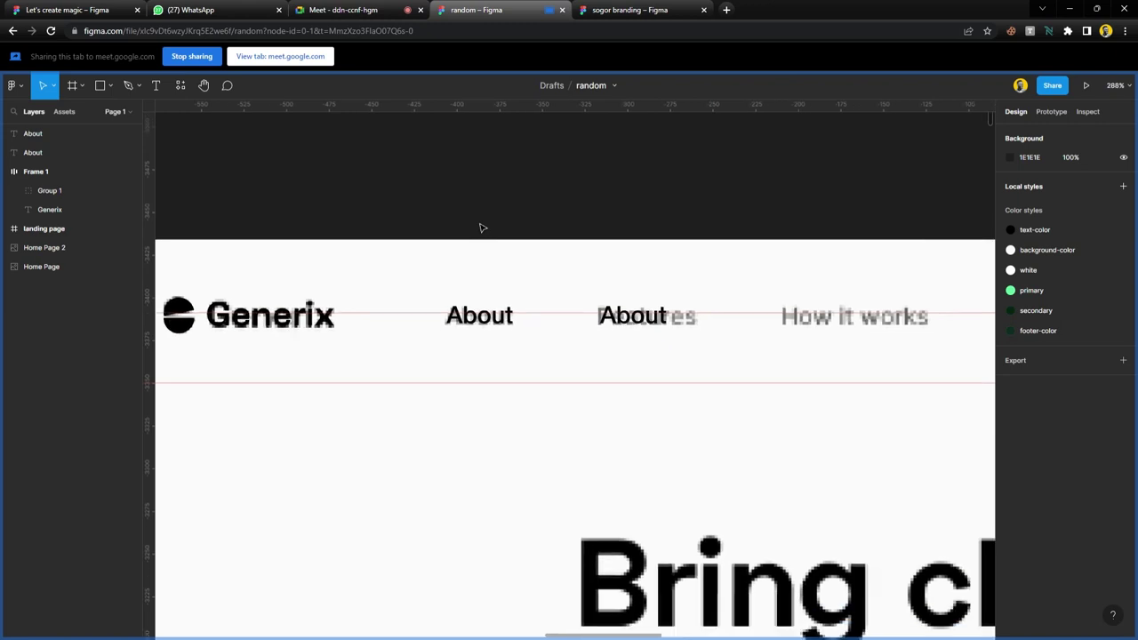
scroll(589, 281, "up", 3)
scroll(588, 283, "up", 1)
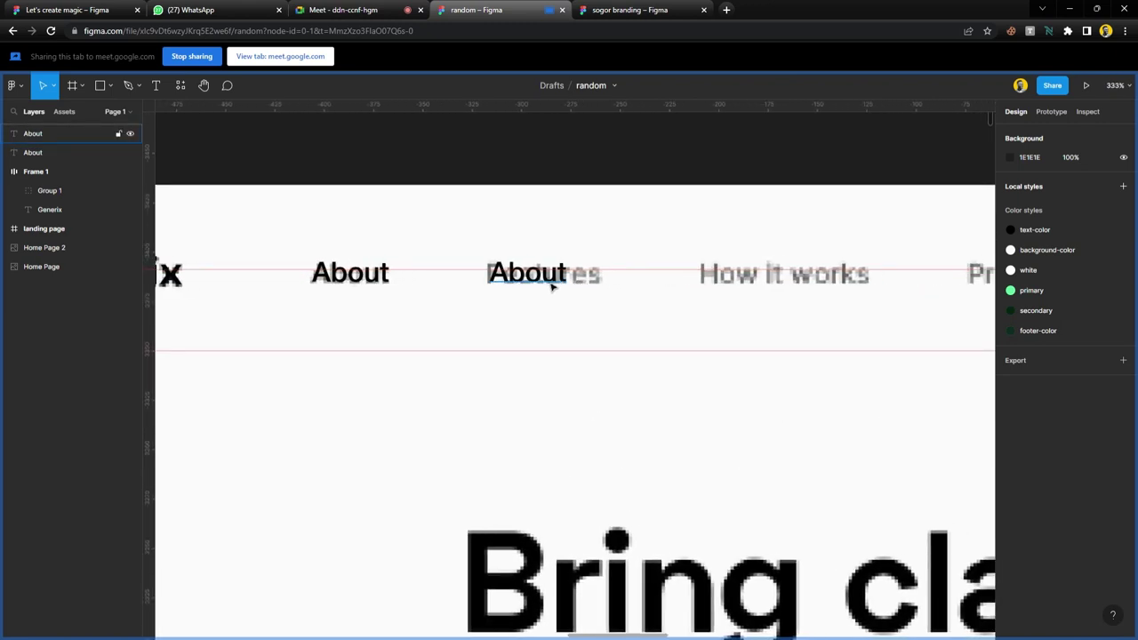
left_click(551, 285)
left_click(378, 288)
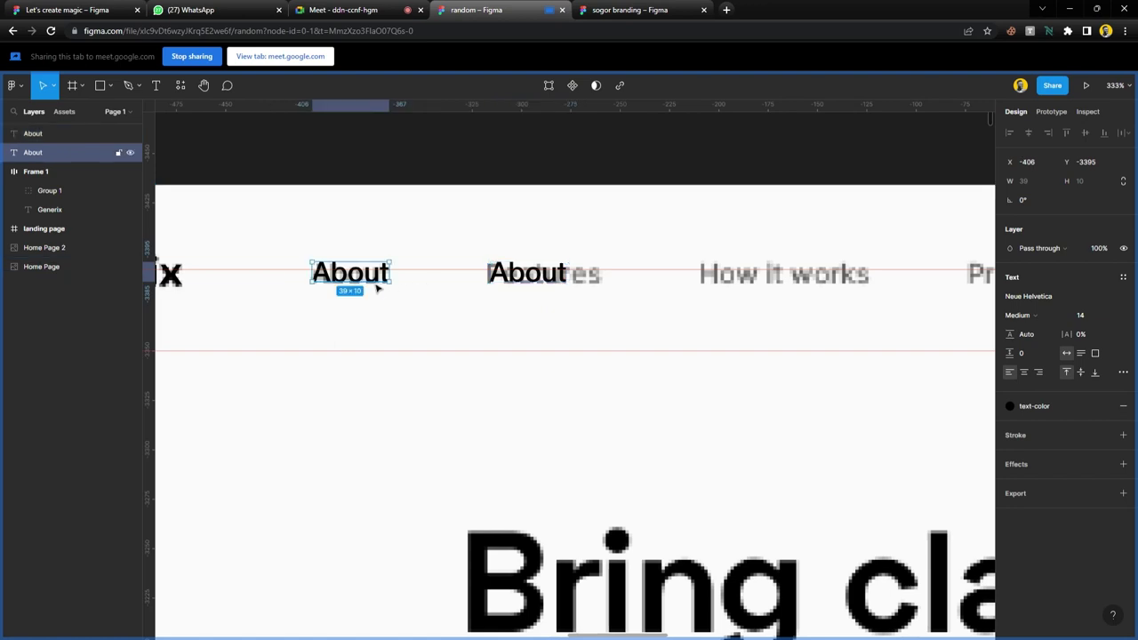
left_click_drag(378, 283, 380, 241)
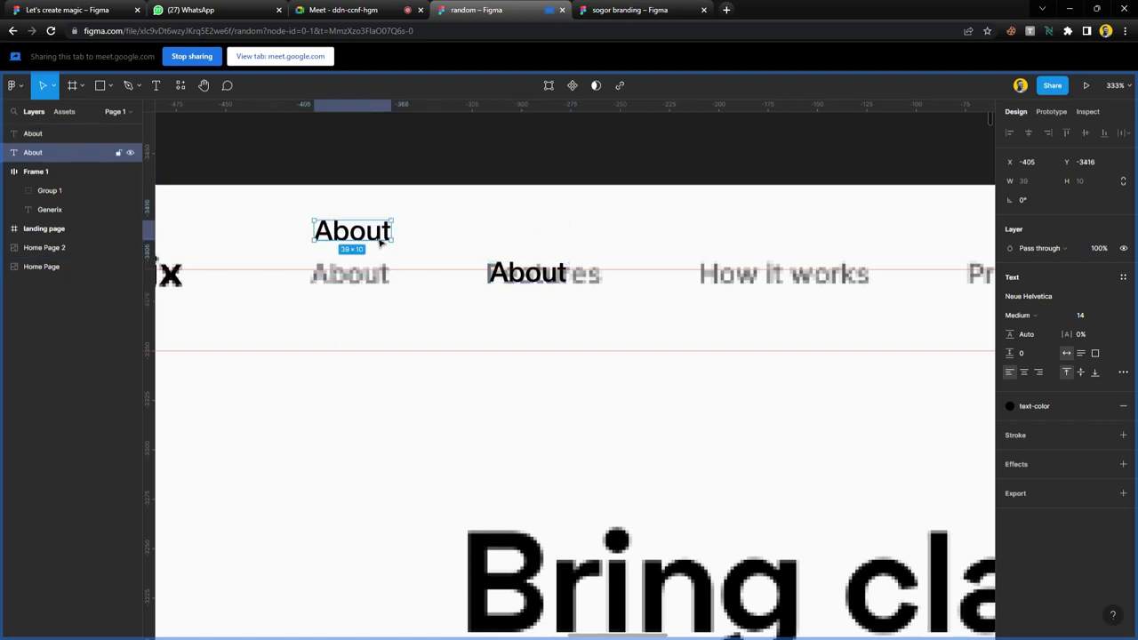
key("ctrl+z")
- Combine the two About texts in a horizontal auto layout frame
left_click(532, 282)
scroll(548, 293, "down", 5)
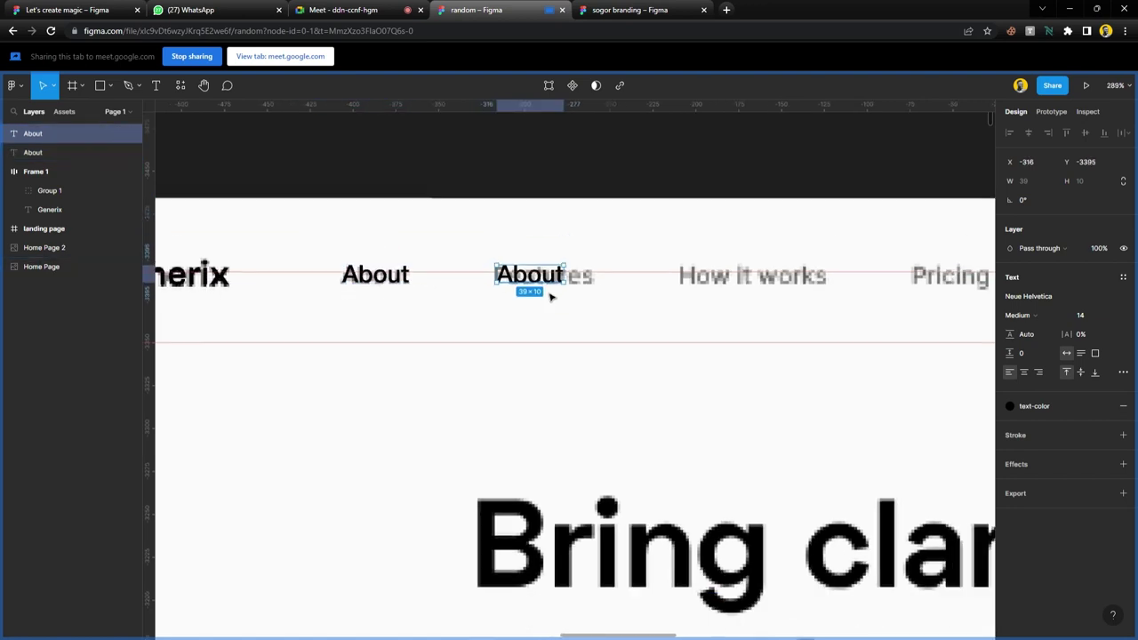
scroll(551, 295, "right", 5)
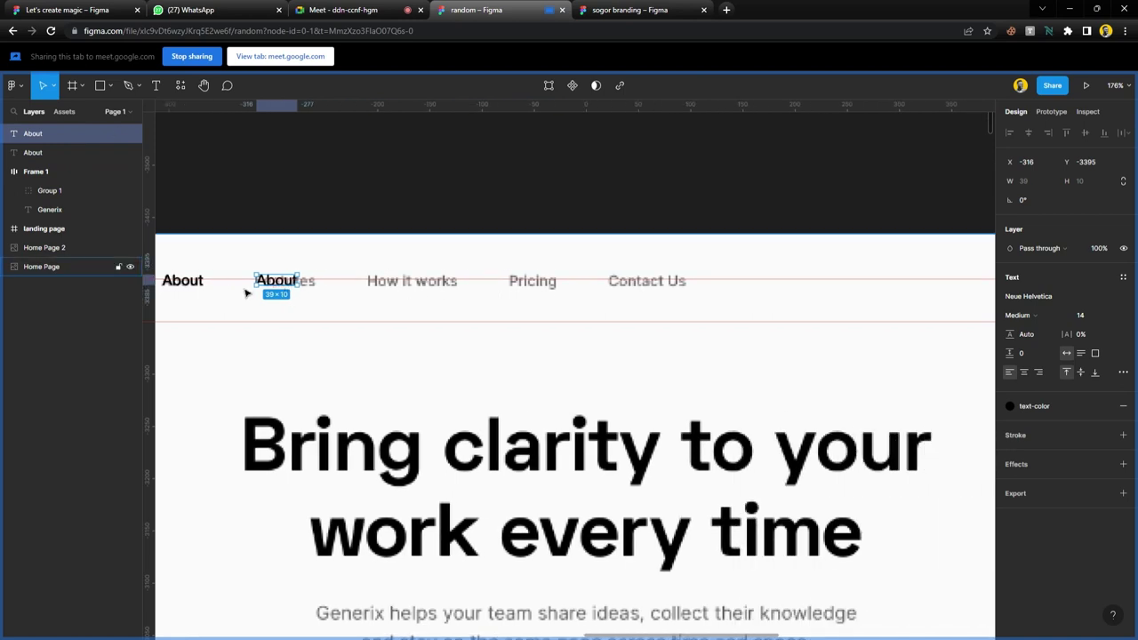
left_click(203, 292, "shift")
key("shift+a")
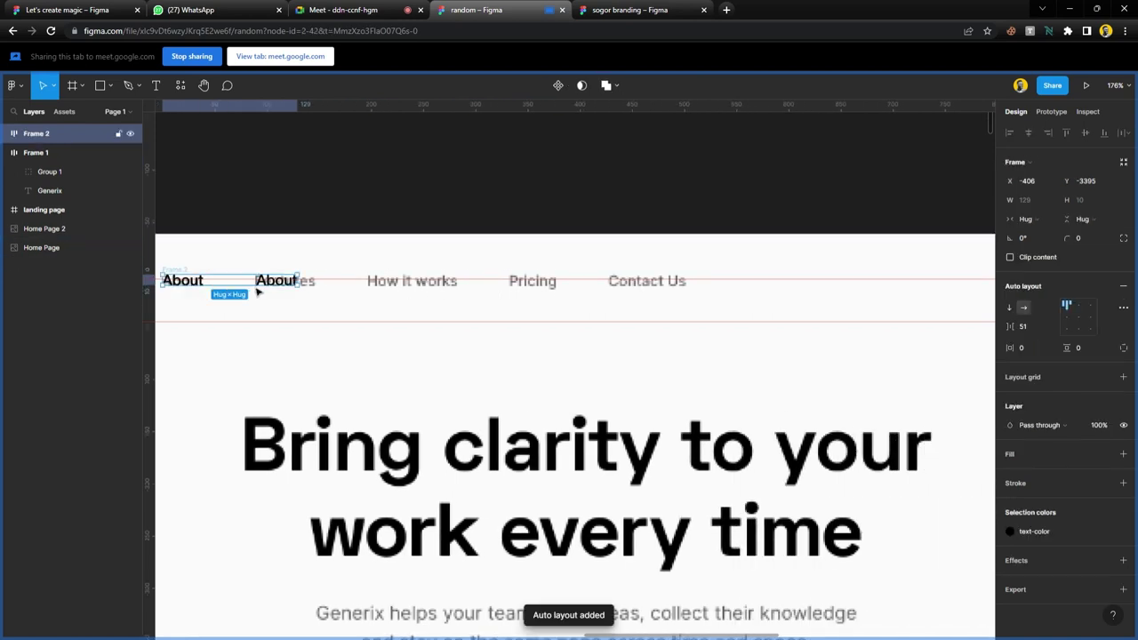
- Duplicate the second About text three times inside the auto layout frame so the row holds five links
left_click(296, 285)
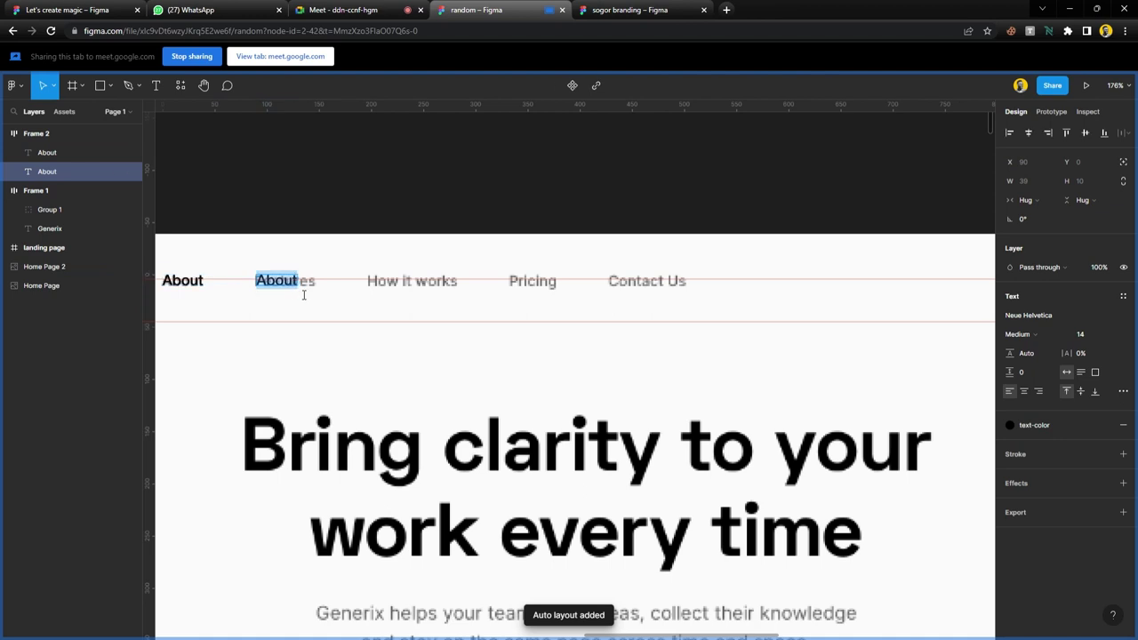
key("ctrl+d")
key("ctrl+d")
key("ctrl+d")
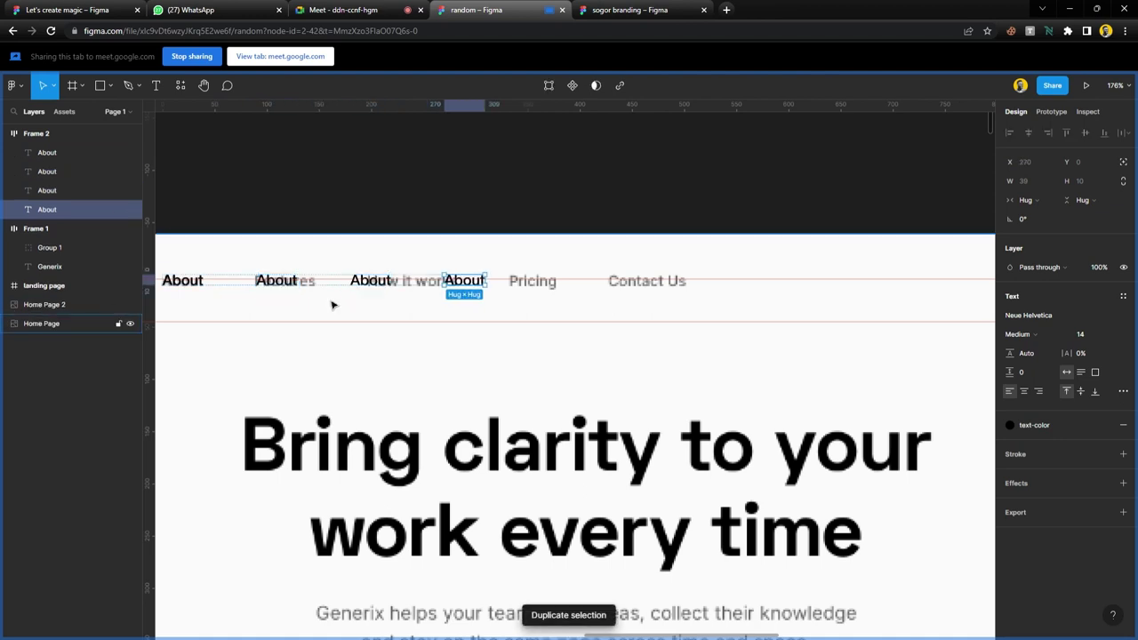
left_click(430, 312)
scroll(523, 314, "down", 2)
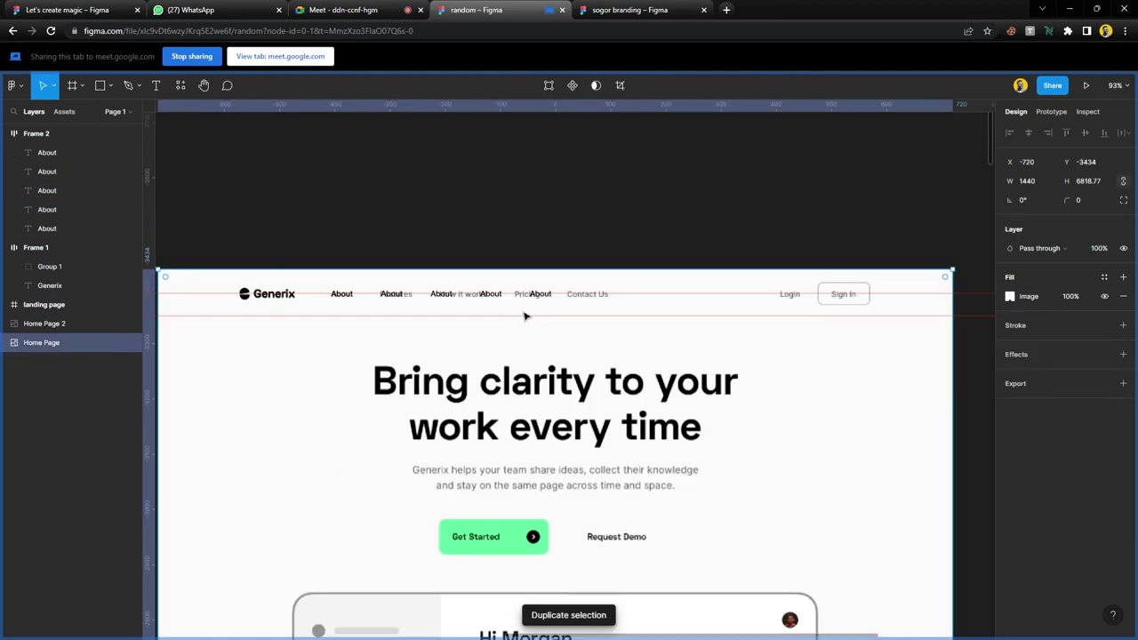
scroll(523, 317, "up", 2)
scroll(655, 317, "down", 2)
scroll(595, 306, "left", 1)
scroll(675, 318, "right", 3)
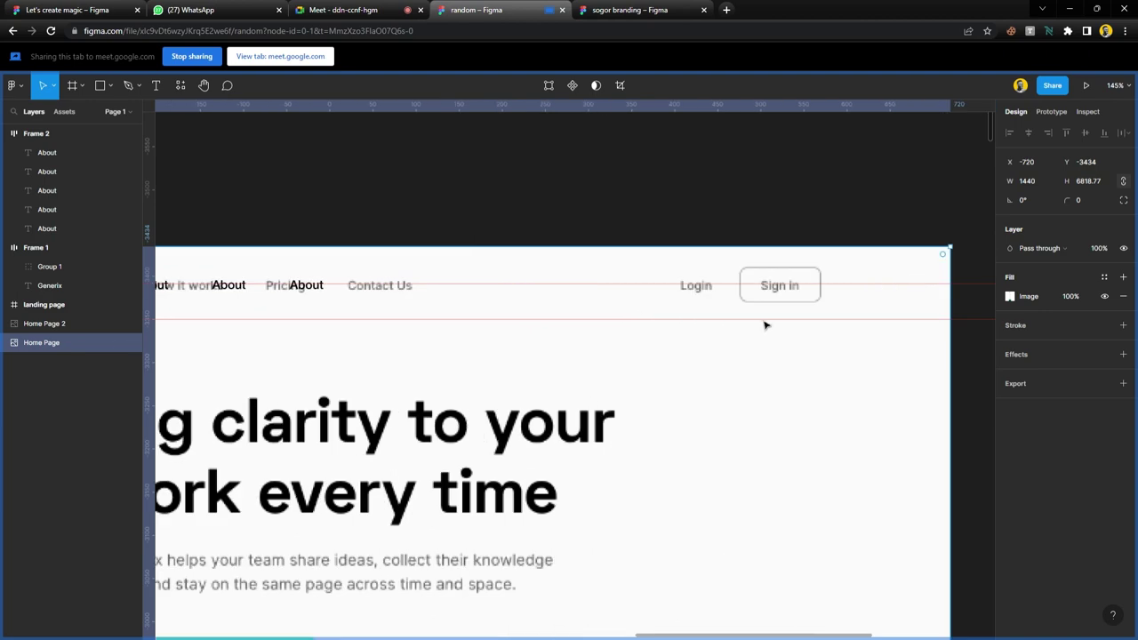
- Cut the Generix logo frame and the links frame from the reference and paste them into the landing page frame
scroll(675, 311, "left", 5)
scroll(555, 333, "down", 5)
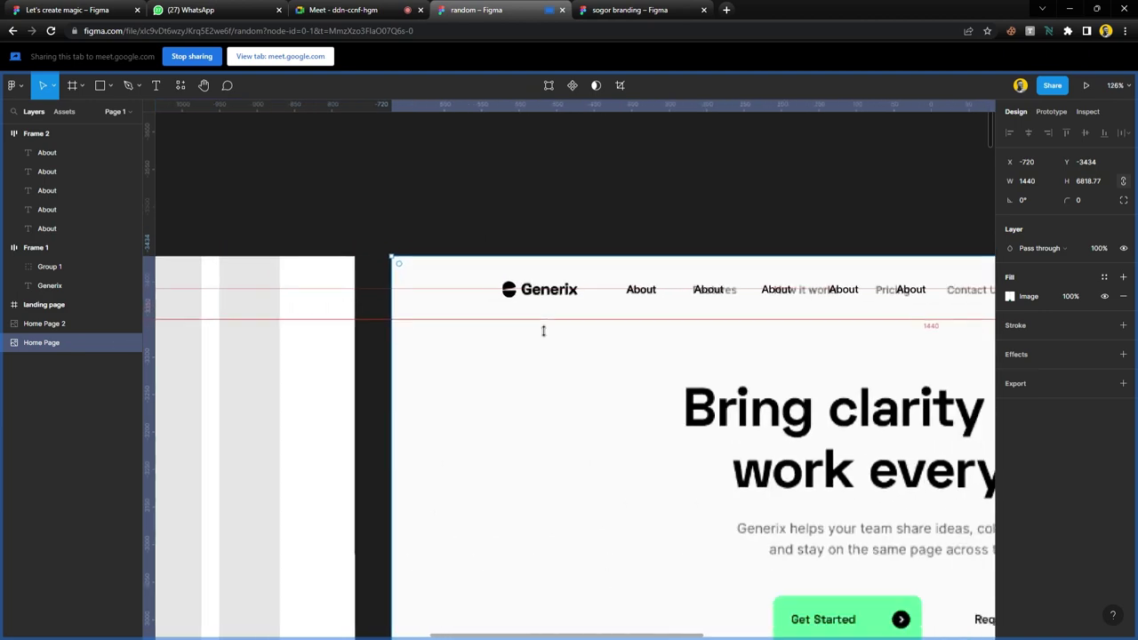
left_click(531, 304)
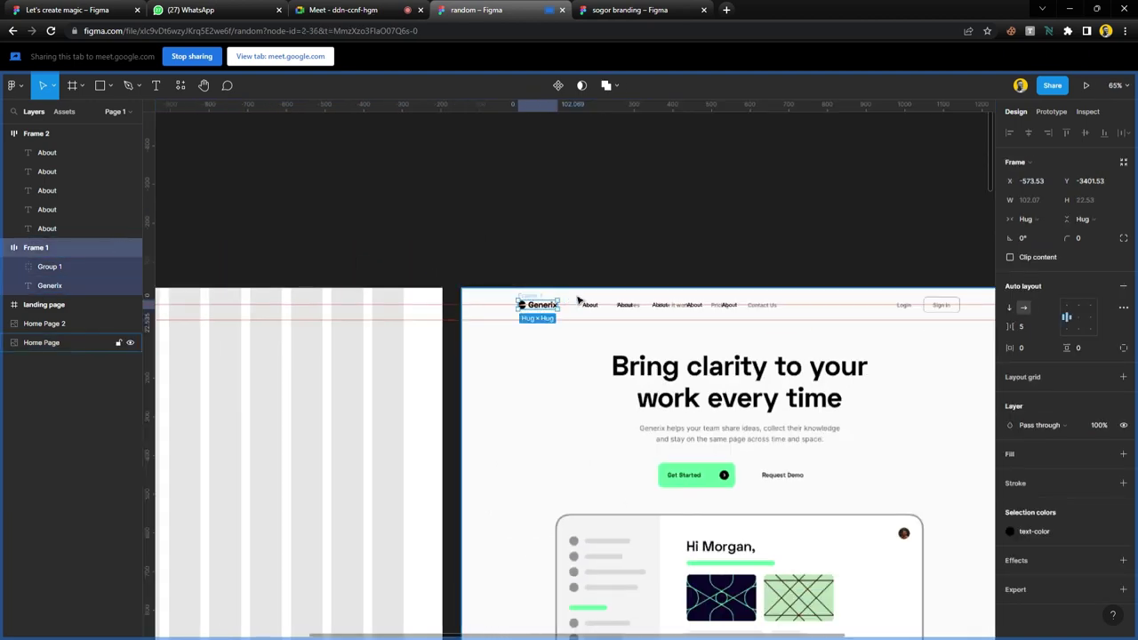
left_click(598, 306, "shift")
key("Escape")
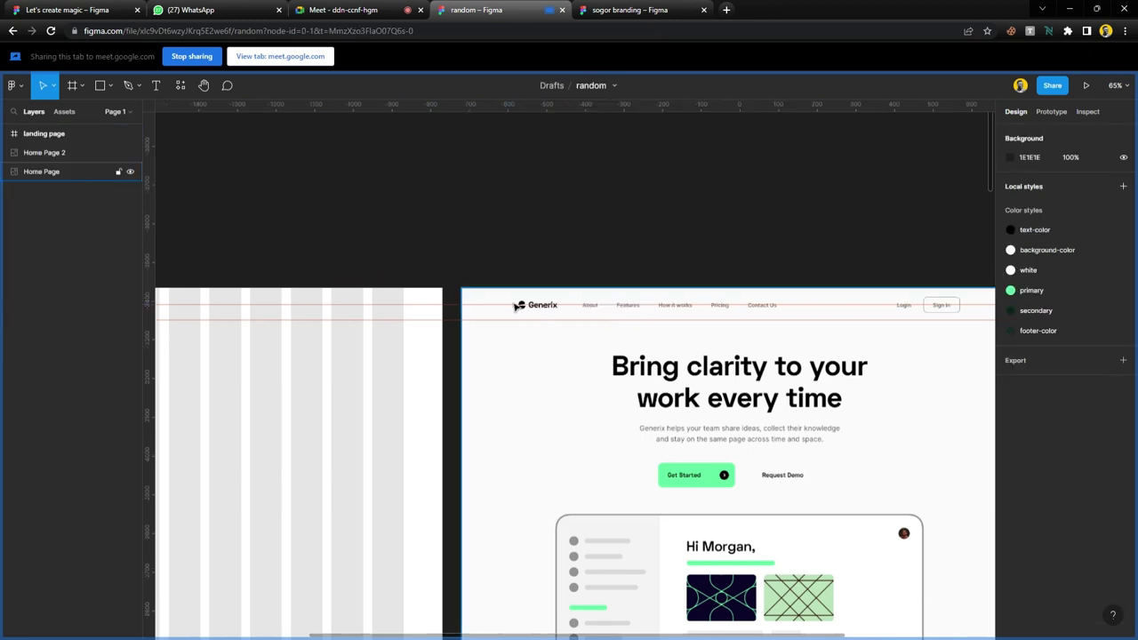
scroll(465, 302, "left", 5)
key("ctrl+z")
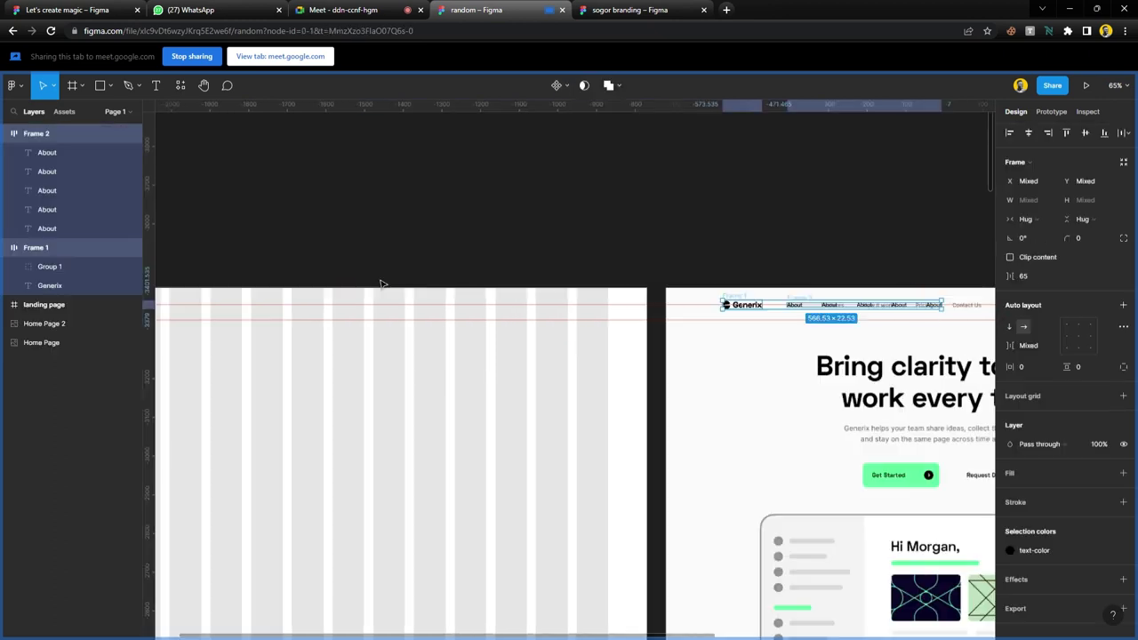
key("Escape")
scroll(533, 313, "left", 4)
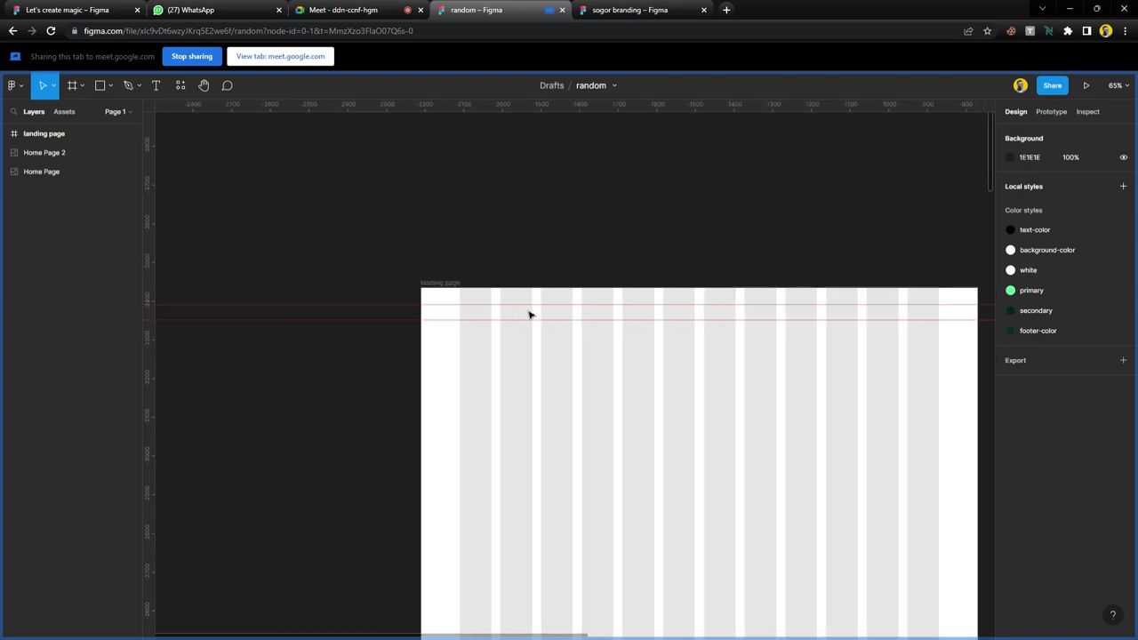
left_click(449, 285)
key("ctrl+z")
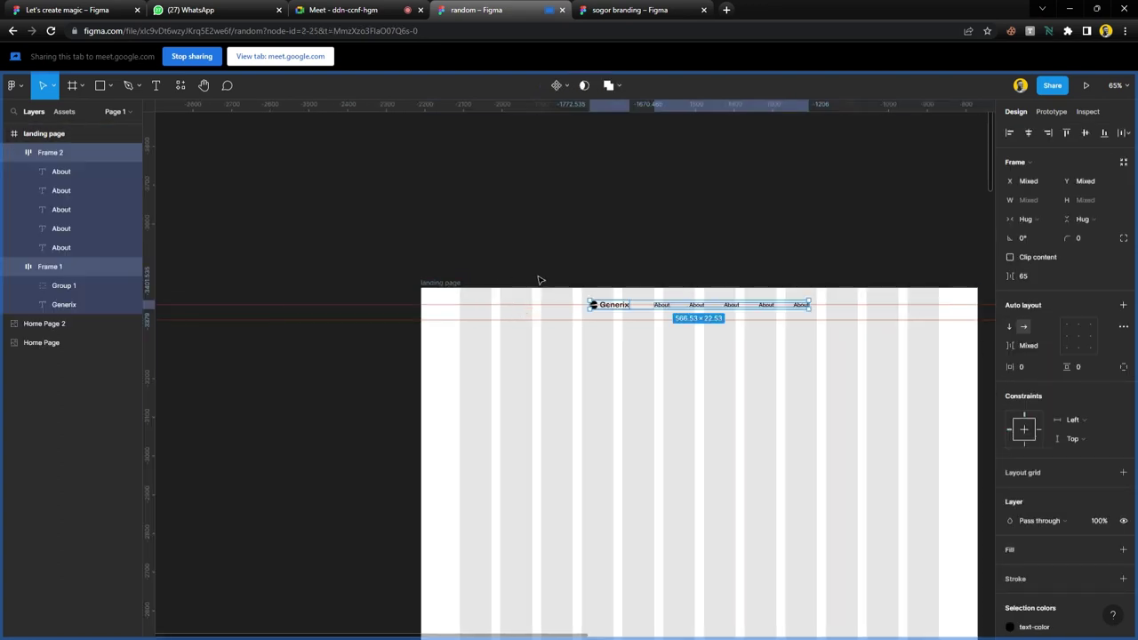
- Align the Generix logo with the landing page's first grid column and center the links frame horizontally on the page
scroll(578, 311, "up", 5, "ctrl")
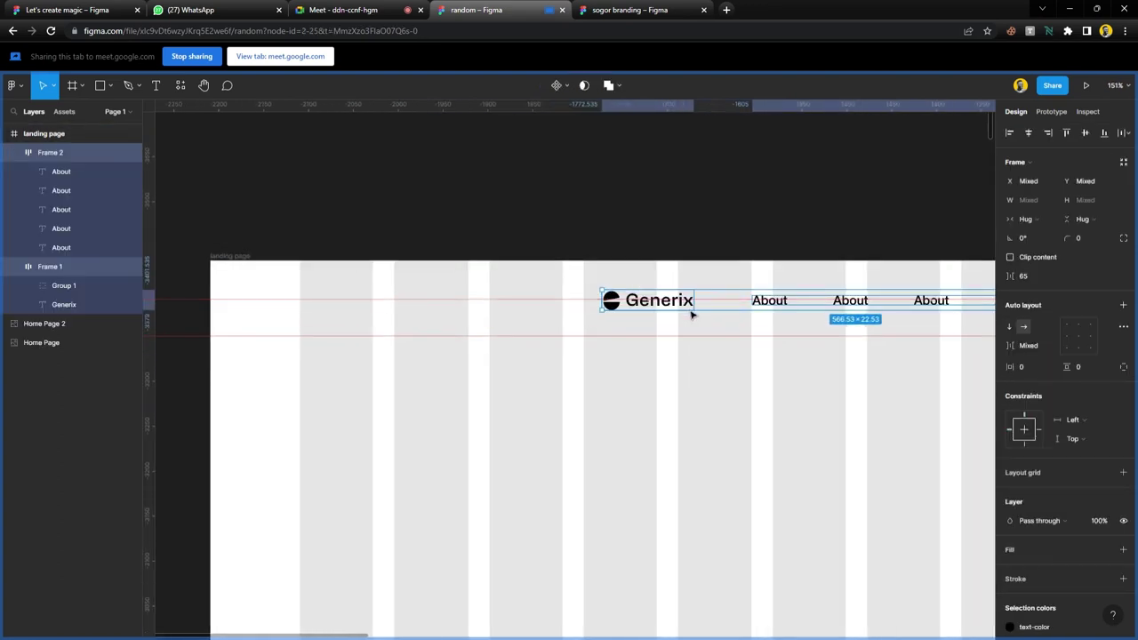
left_click_drag(691, 313, 394, 307)
scroll(394, 302, "right", 2)
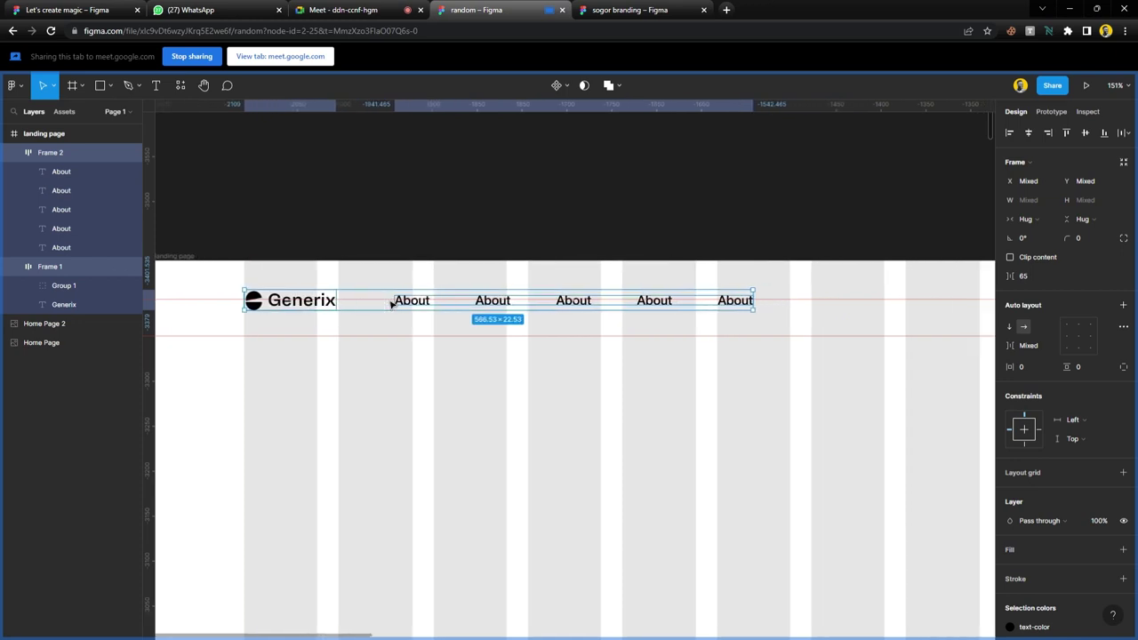
left_click(453, 323)
left_click(502, 315)
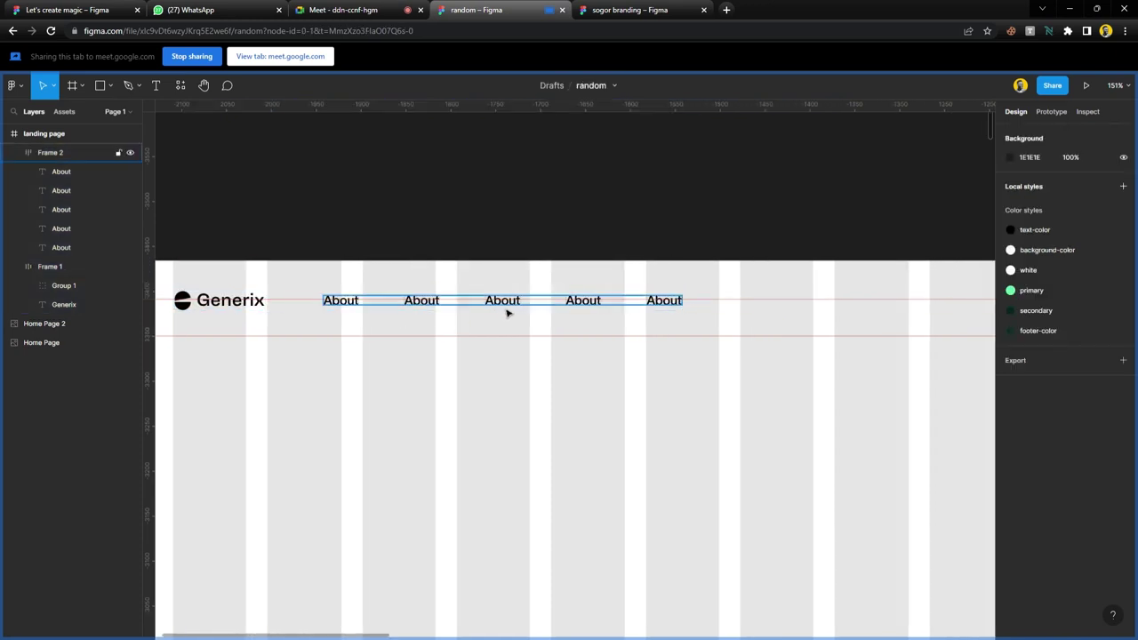
left_click(1026, 133)
scroll(559, 350, "right", 6)
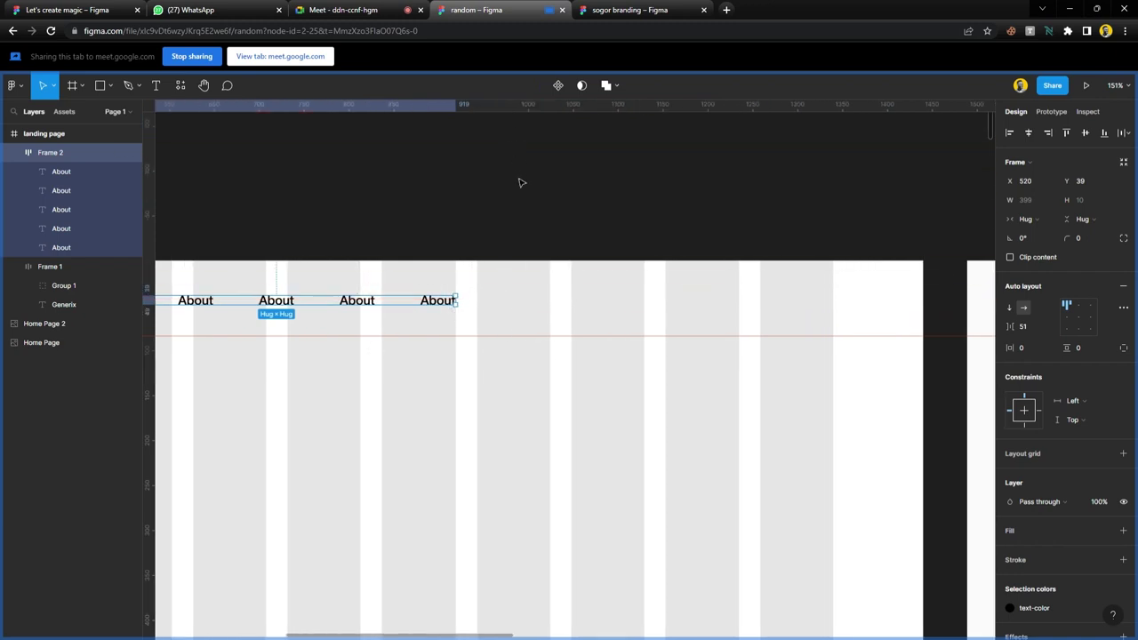
- Copy the last About text out of the links frame to about X 1196, Y 39 on the landing page
left_click(522, 183)
double_click(438, 305)
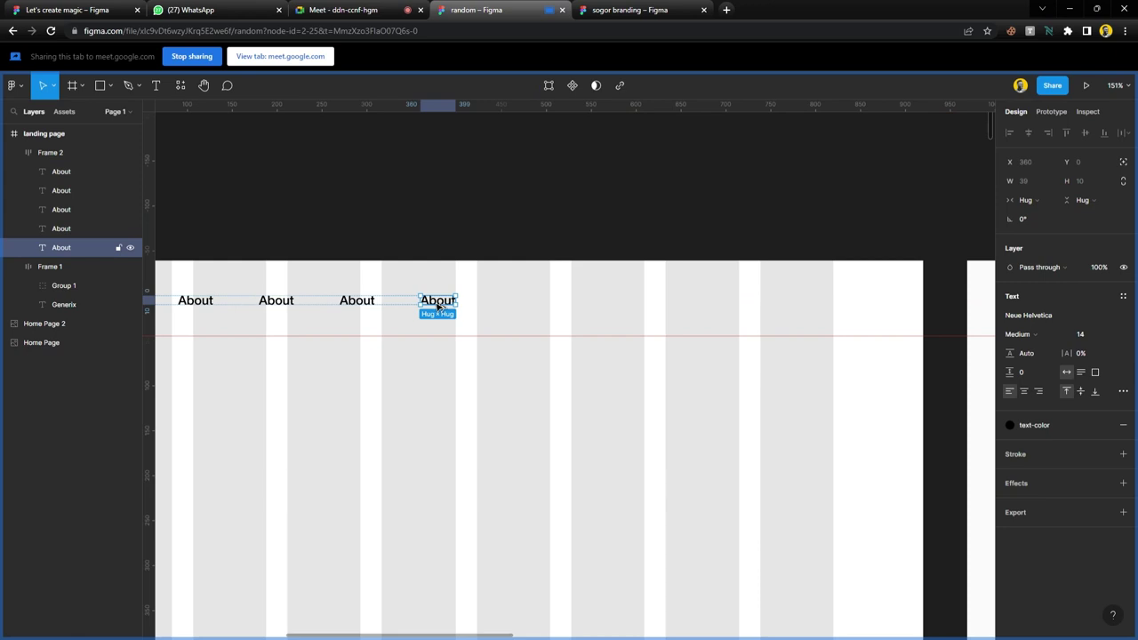
left_click_drag(438, 306, 721, 324)
scroll(719, 326, "right", 5)
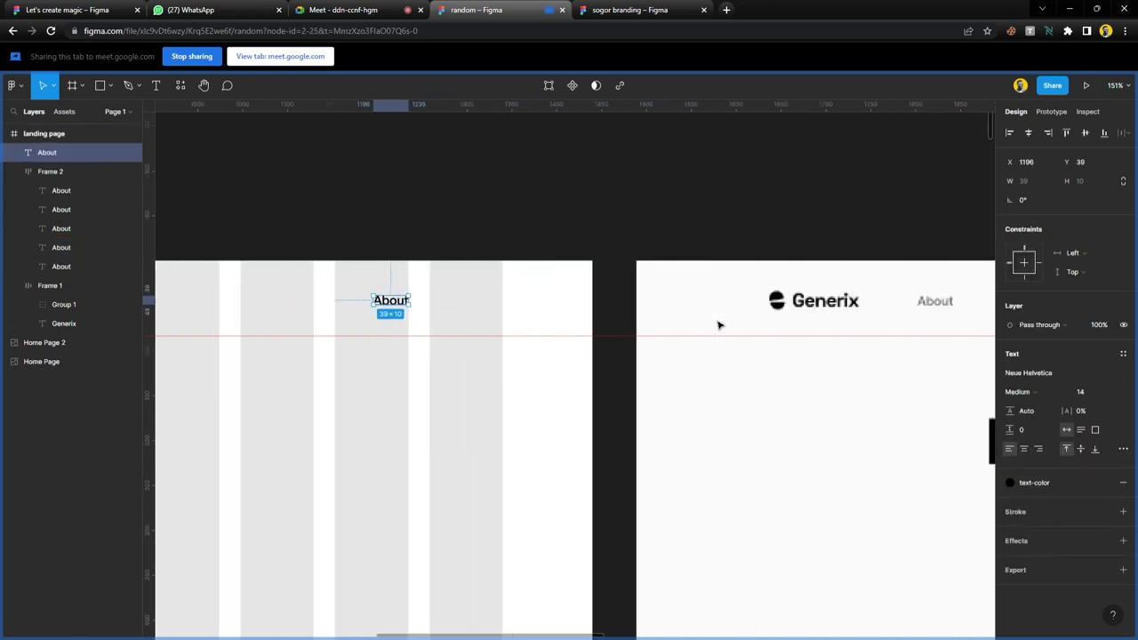
- Compare the header with the reference and change the copied About text to "Sign up"
double_click(391, 302)
scroll(492, 336, "down", 5)
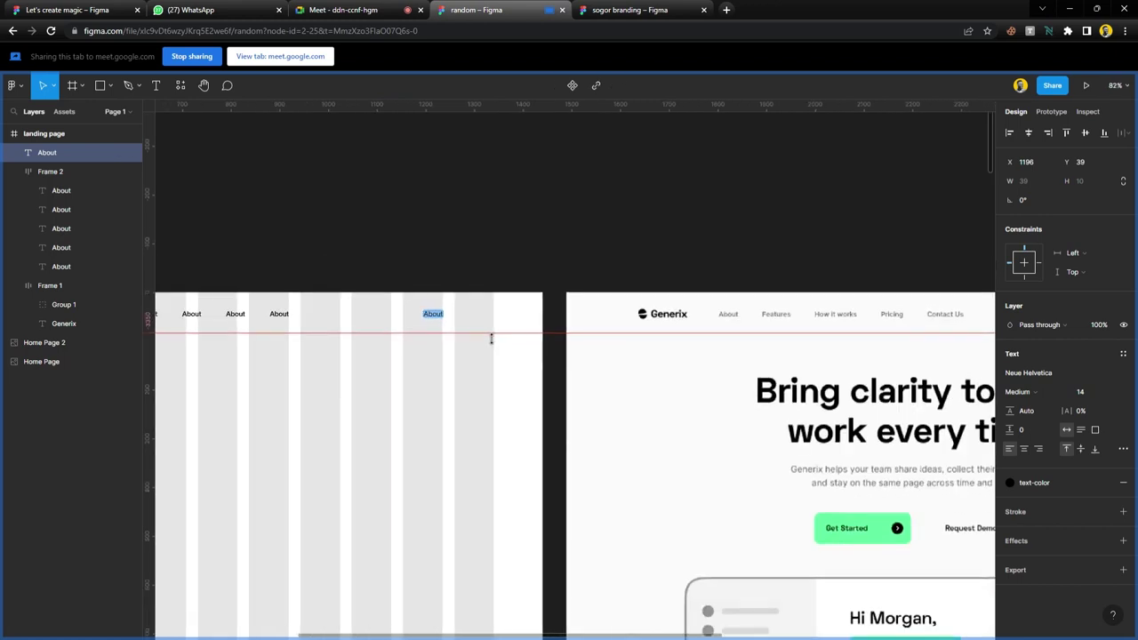
scroll(694, 348, "right", 5)
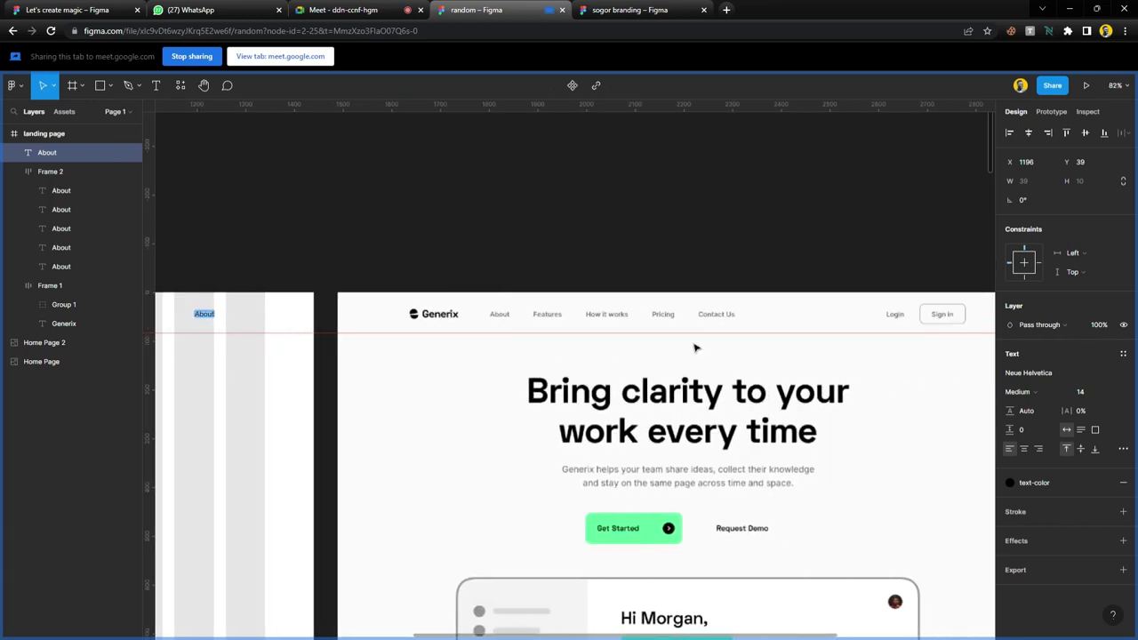
scroll(693, 347, "left", 7)
scroll(675, 338, "left", 2)
scroll(649, 326, "right", 10)
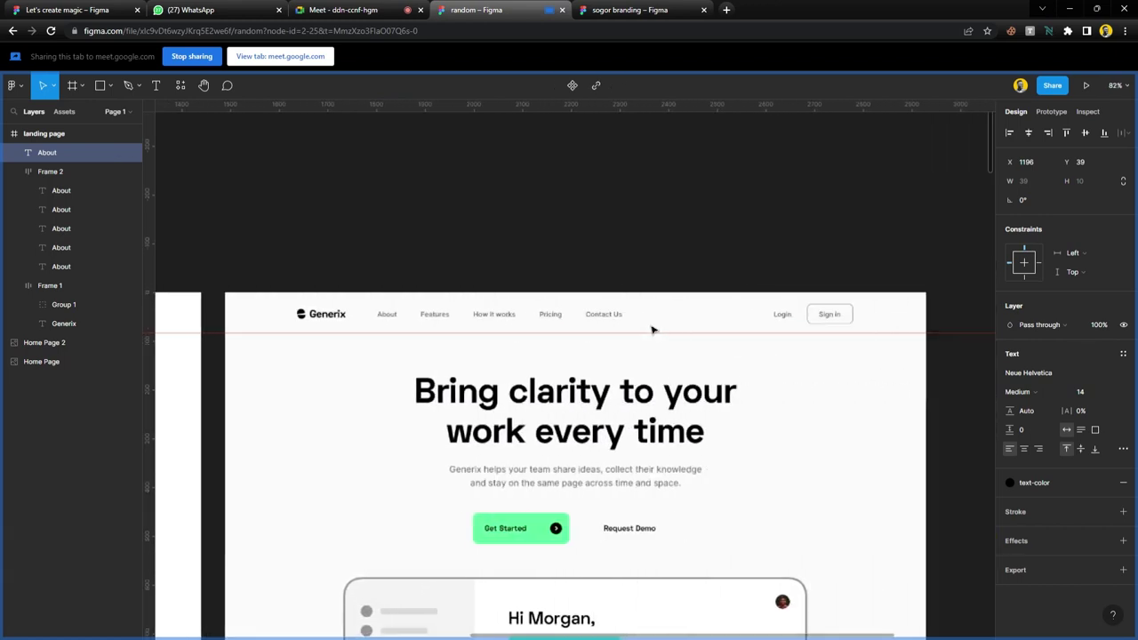
scroll(652, 330, "left", 2)
scroll(650, 326, "left", 8)
scroll(627, 320, "up", 5)
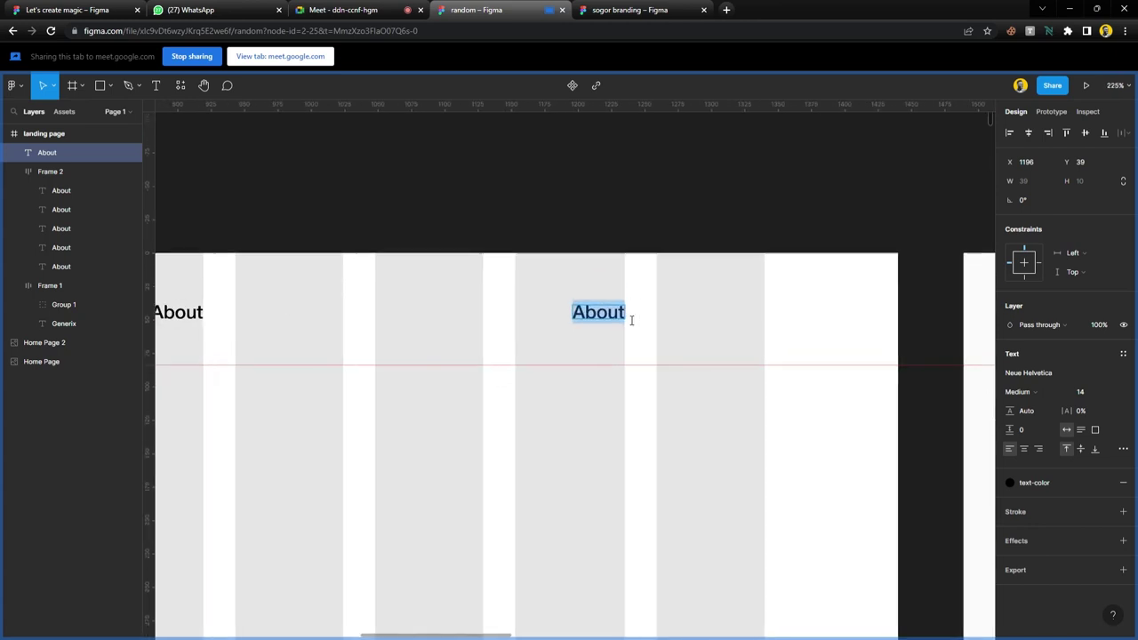
type("Sign")
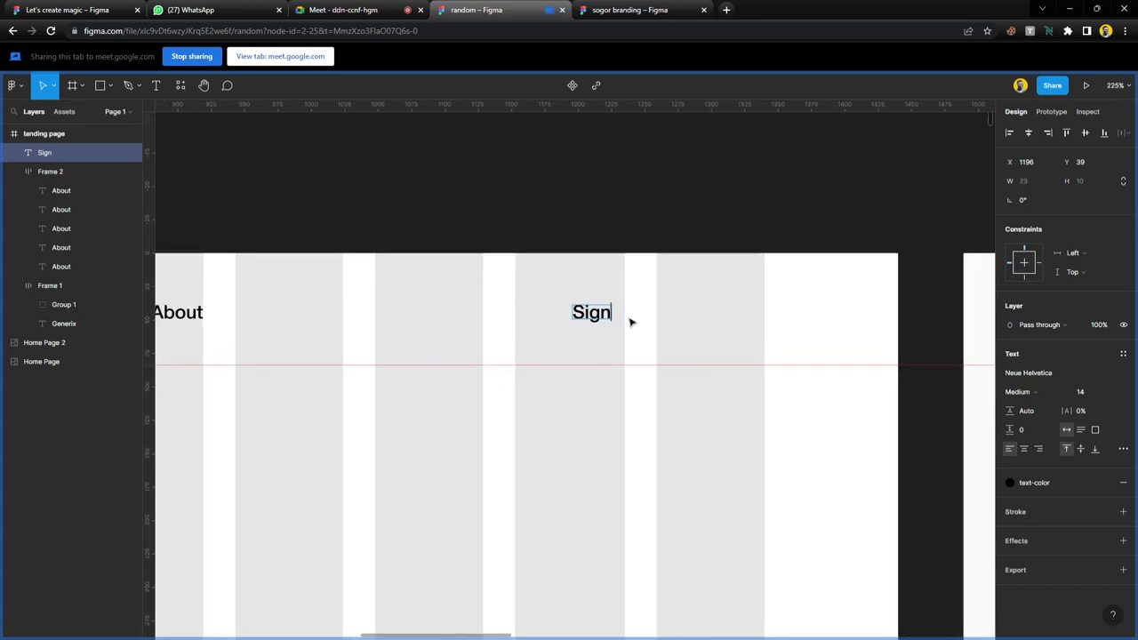
type(" up")
key("Escape")
- Duplicate the Sign up text, change the text before it to "Login", and shift both slightly left, with Sign up at about X 1279
mouse_move(630, 323)
left_mouse_down()
mouse_move(751, 329)
mouse_move(645, 320)
left_mouse_up()
double_click(646, 319)
type("Login")
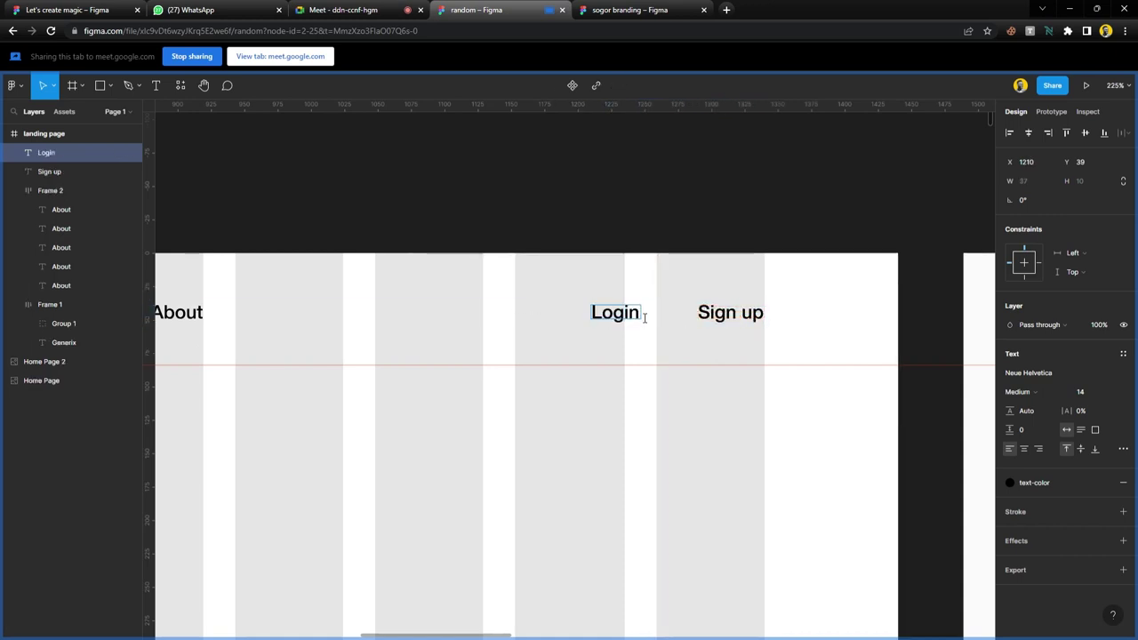
key("Escape")
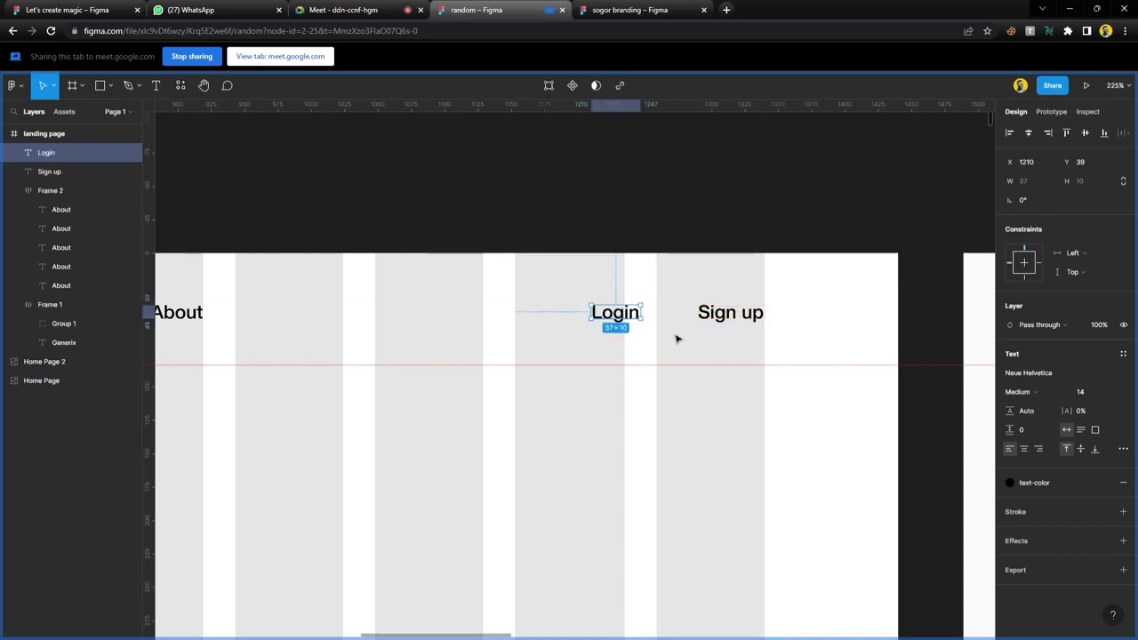
left_click_drag(638, 322, 561, 317)
scroll(622, 322, "right", 5)
scroll(497, 320, "left", 3)
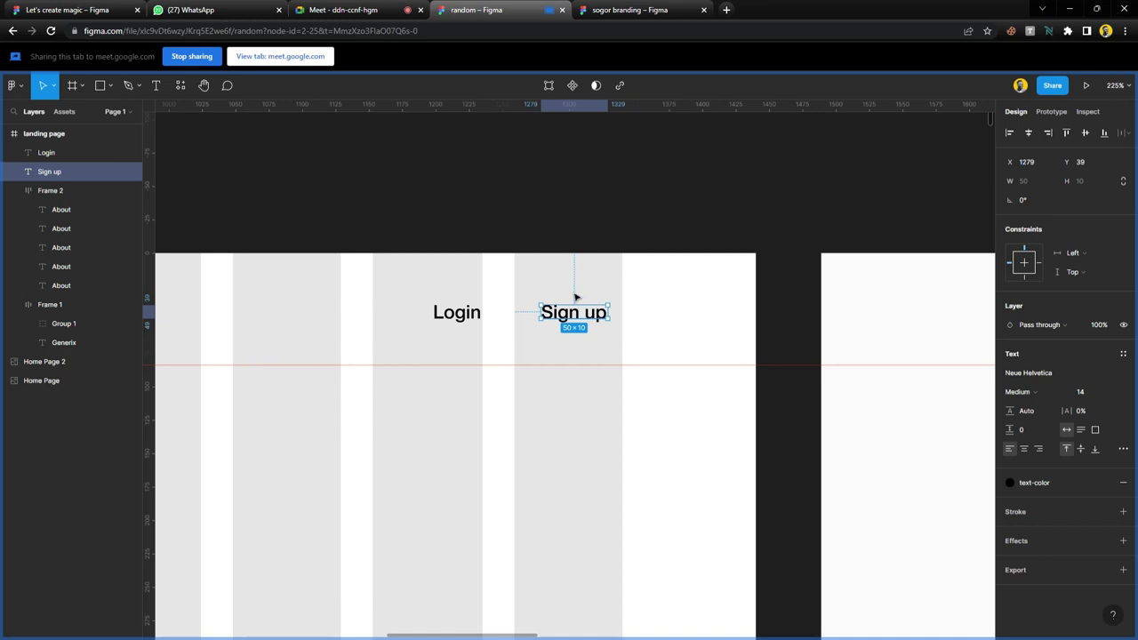
- Draw a frame about 81 × 33 around the Sign up text, spanning the last grid column, and set its height to 35
left_click(575, 296)
key("f")
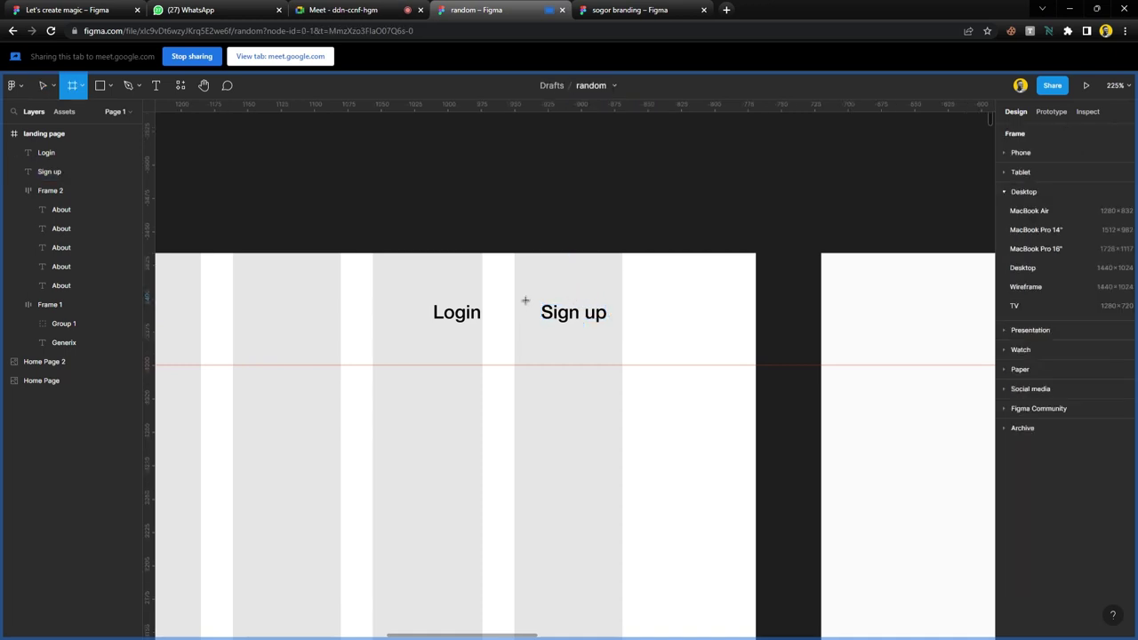
left_click_drag(513, 290, 622, 337)
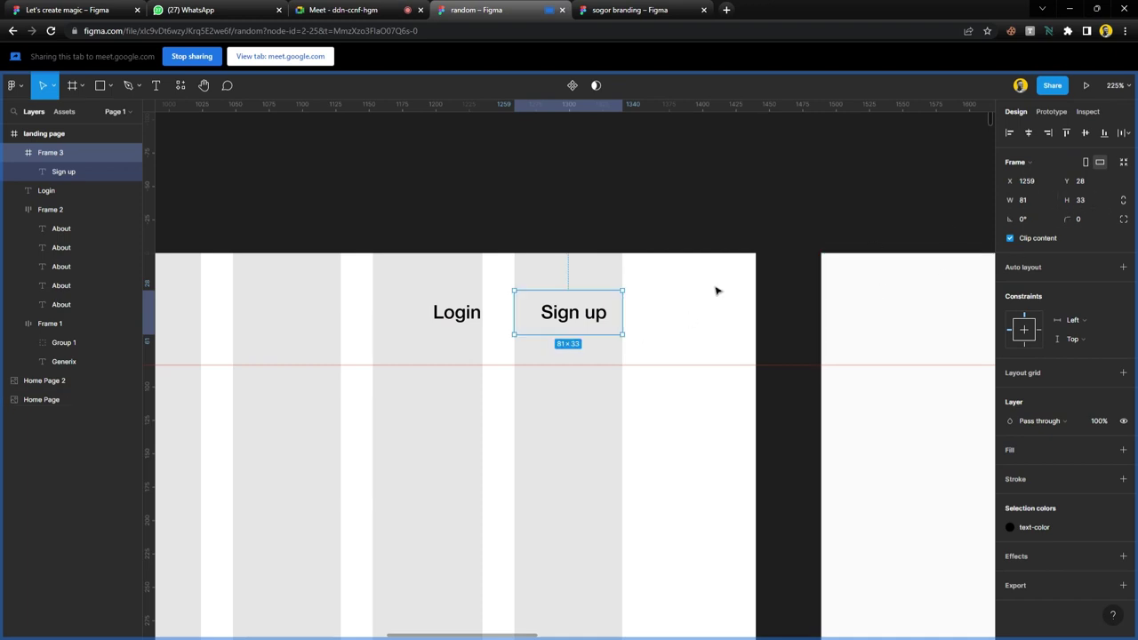
left_click(1090, 207)
type("35")
key("Return")
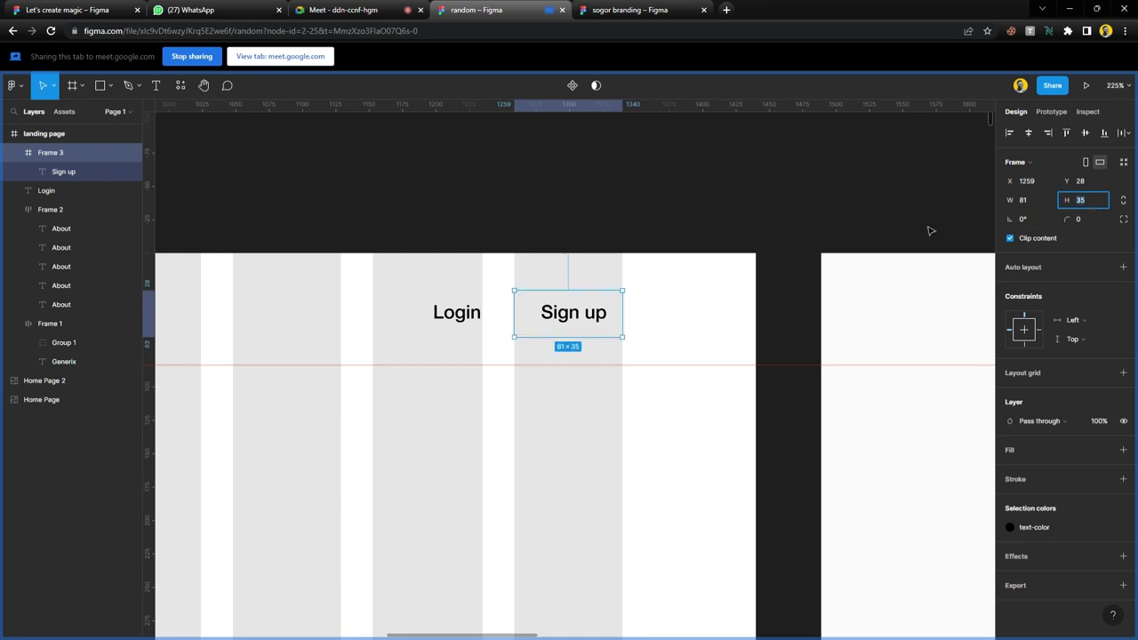
- Center the Sign up text horizontally and vertically within its frame
double_click(593, 320)
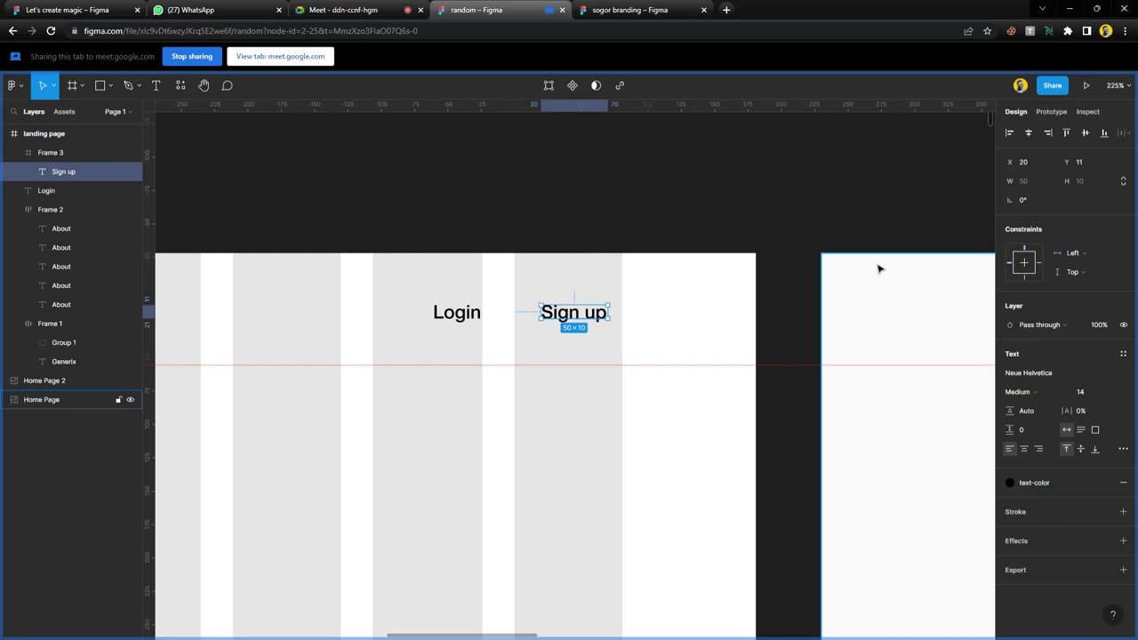
left_click(1031, 134)
left_click(1085, 133)
left_click(584, 300)
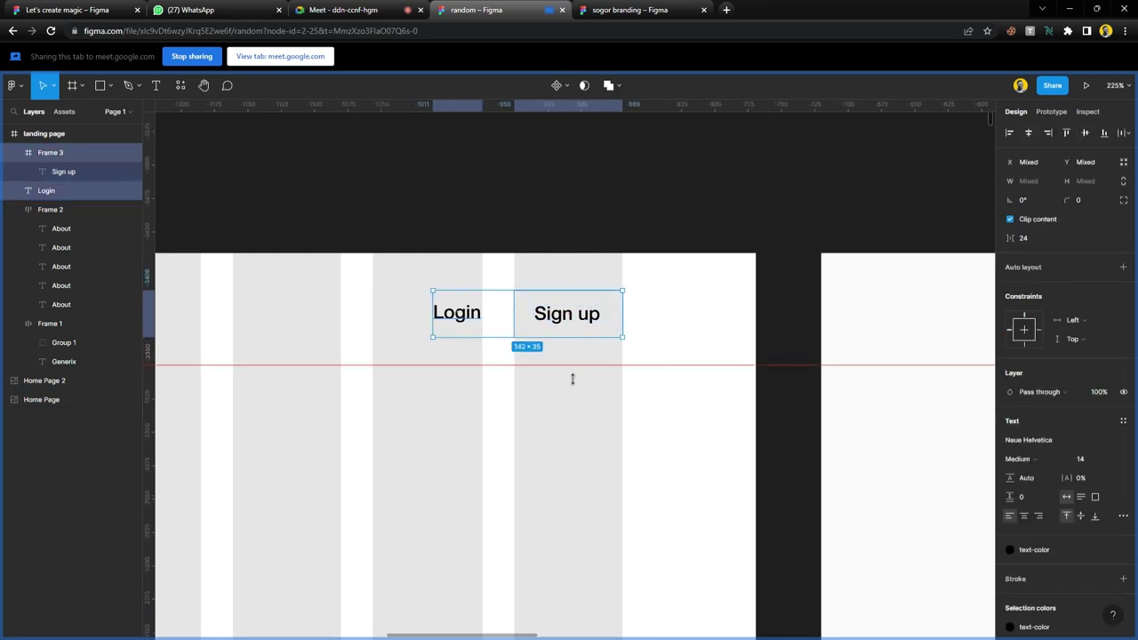
left_click(572, 379)
- Add a stroke to the Sign up frame using the text-color style
left_click(592, 332)
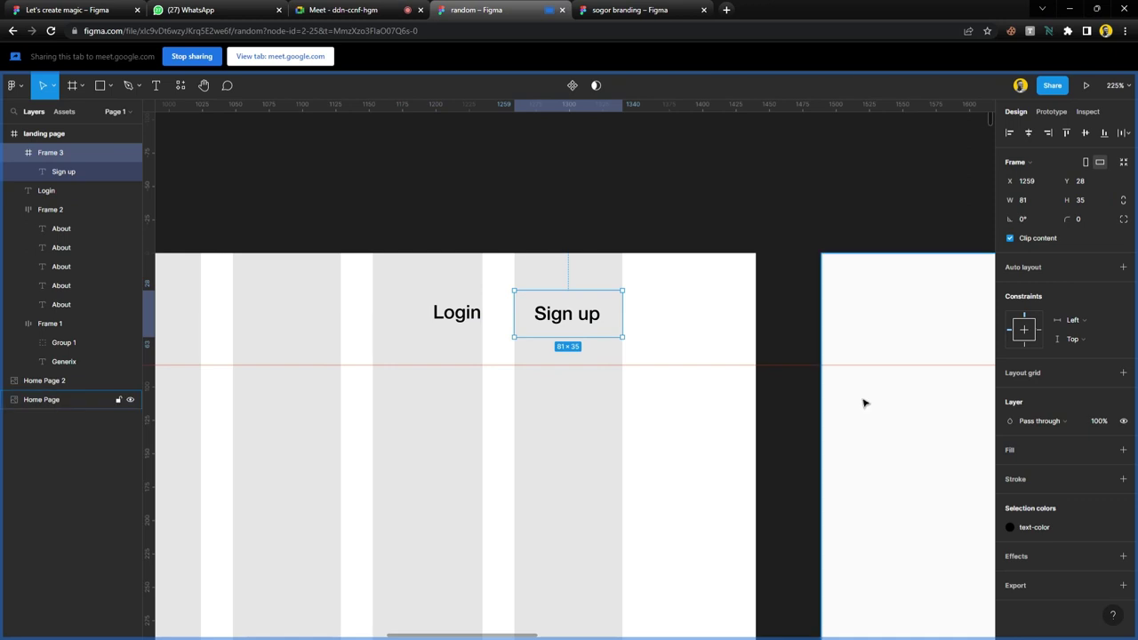
left_click(1122, 479)
left_click(1104, 479)
left_click(1054, 476)
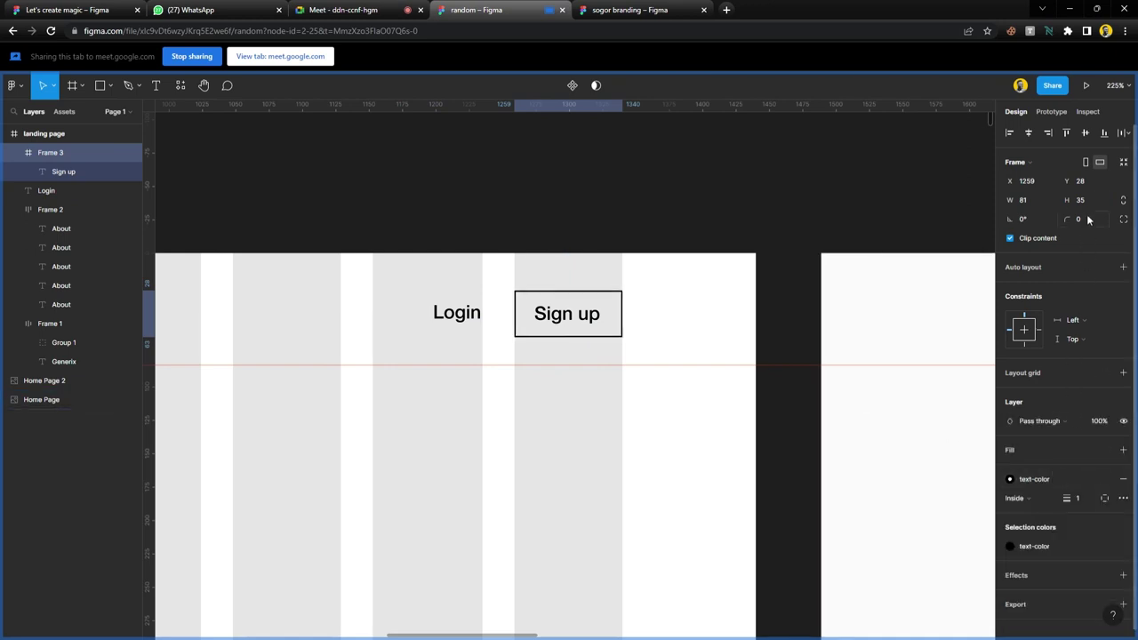
- Try a corner radius of 4 on the Sign up frame and set it to 8
type("4")
key("Return")
left_click(1086, 217)
type("8")
key("Return")
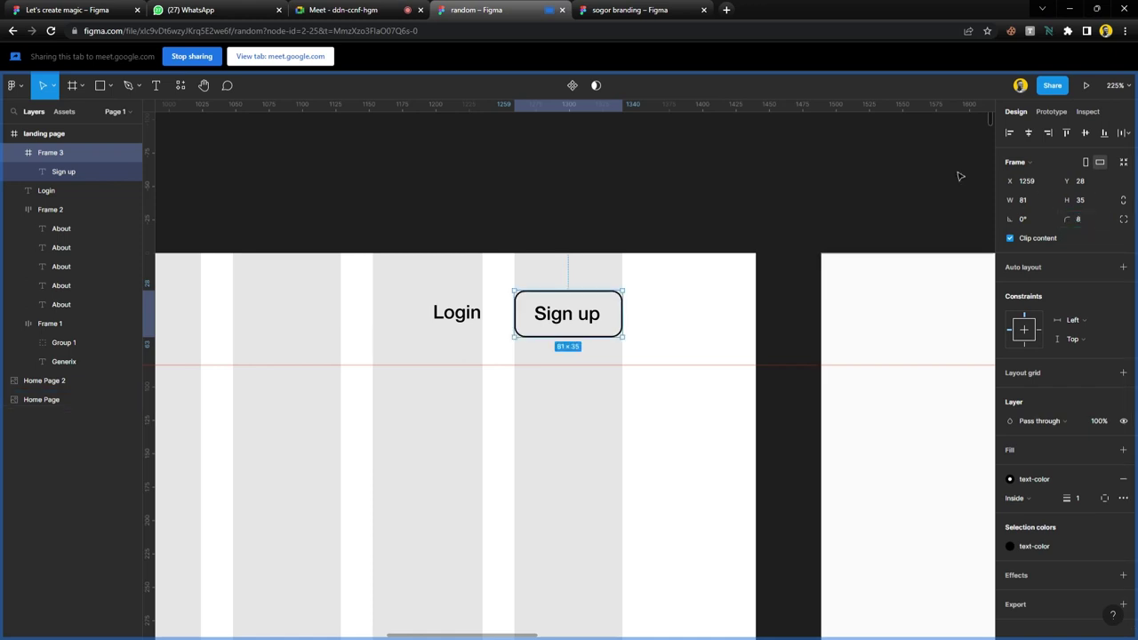
left_click(660, 203)
- Switch to Google Meet, admit the people waiting to join the call, and return to the random file in Figma
left_click(402, 7)
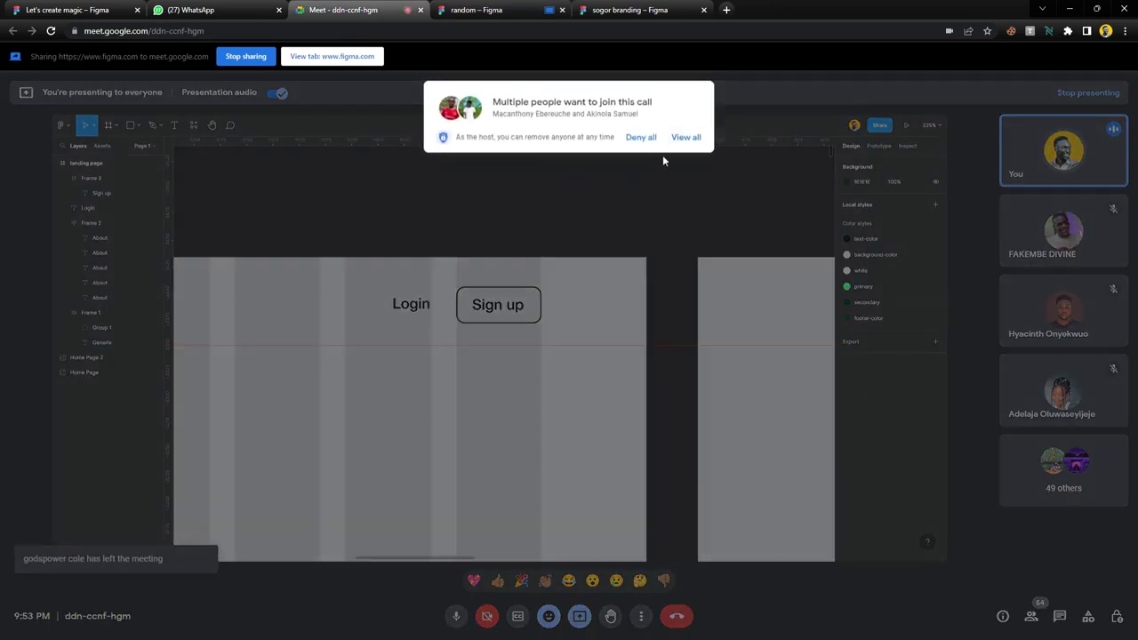
left_click(693, 133)
left_click(693, 230)
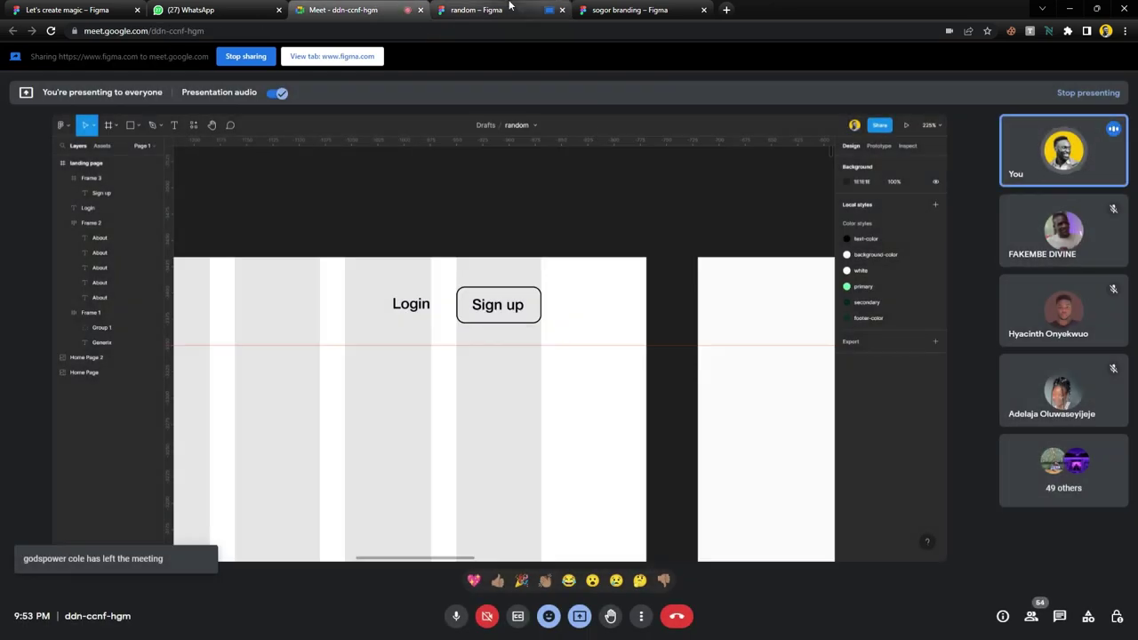
left_click(480, 10)
scroll(574, 263, "down", 5)
scroll(589, 237, "up", 4)
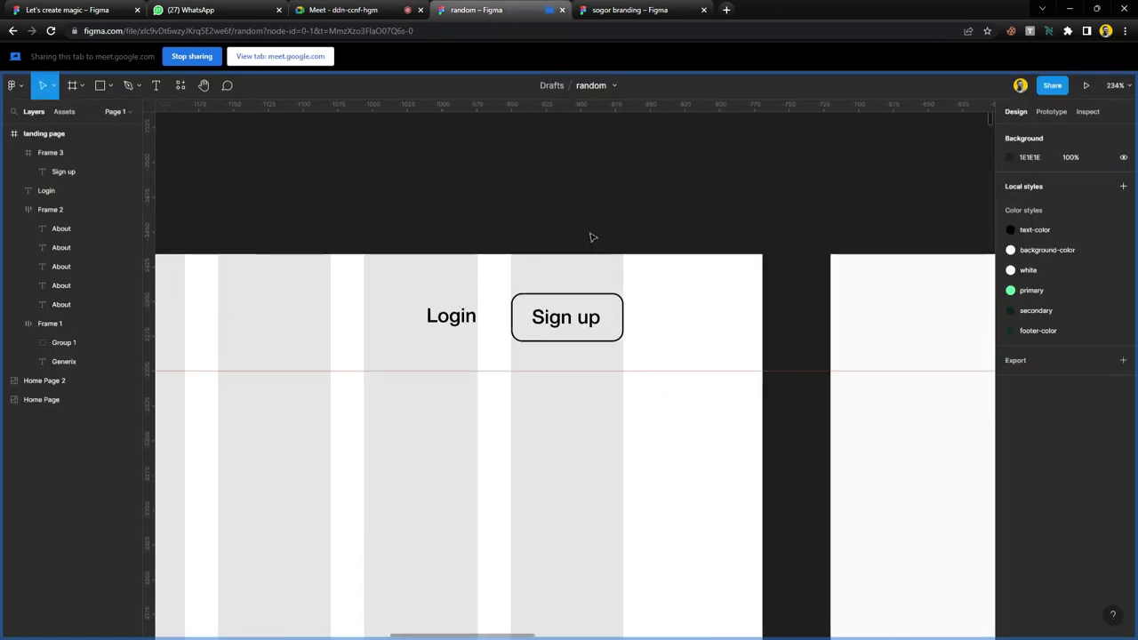
- Align the logo, the About links, Login and the Sign up frame on their vertical centers in the header
scroll(595, 241, "left", 3)
scroll(595, 241, "down", 3)
left_click_drag(779, 217, 334, 296)
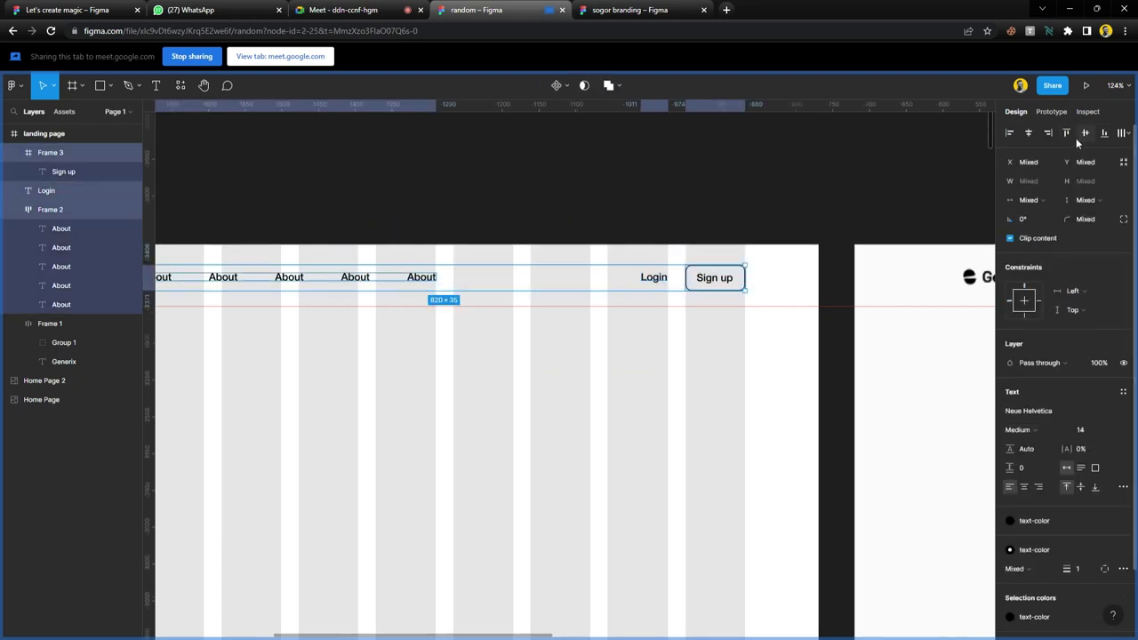
scroll(610, 243, "left", 5)
left_click(284, 281, "shift")
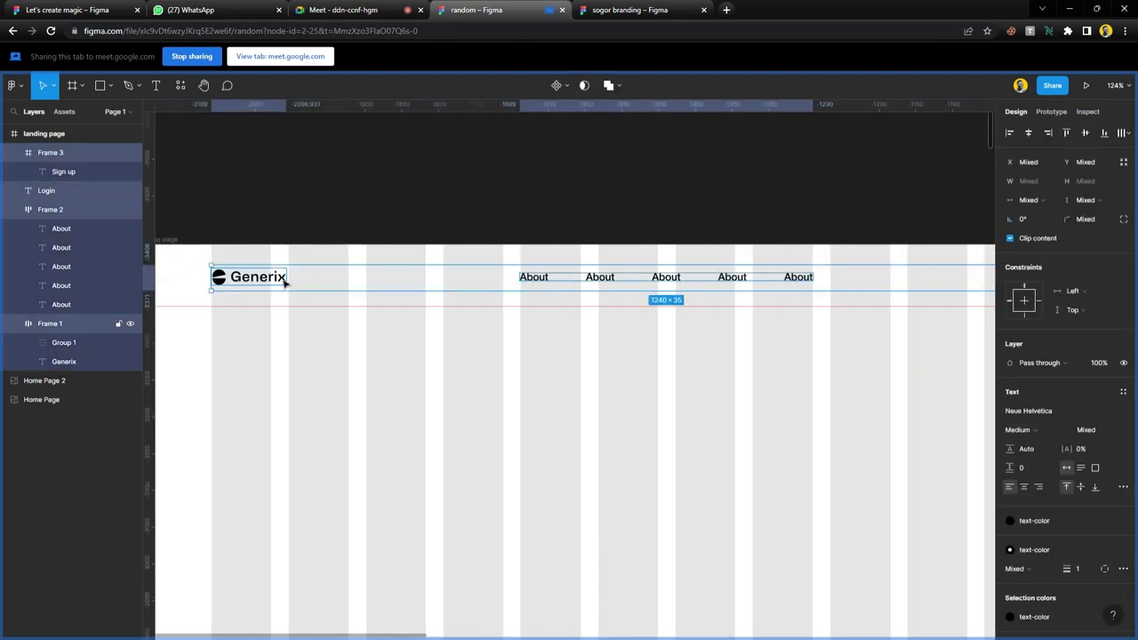
left_click(1086, 132)
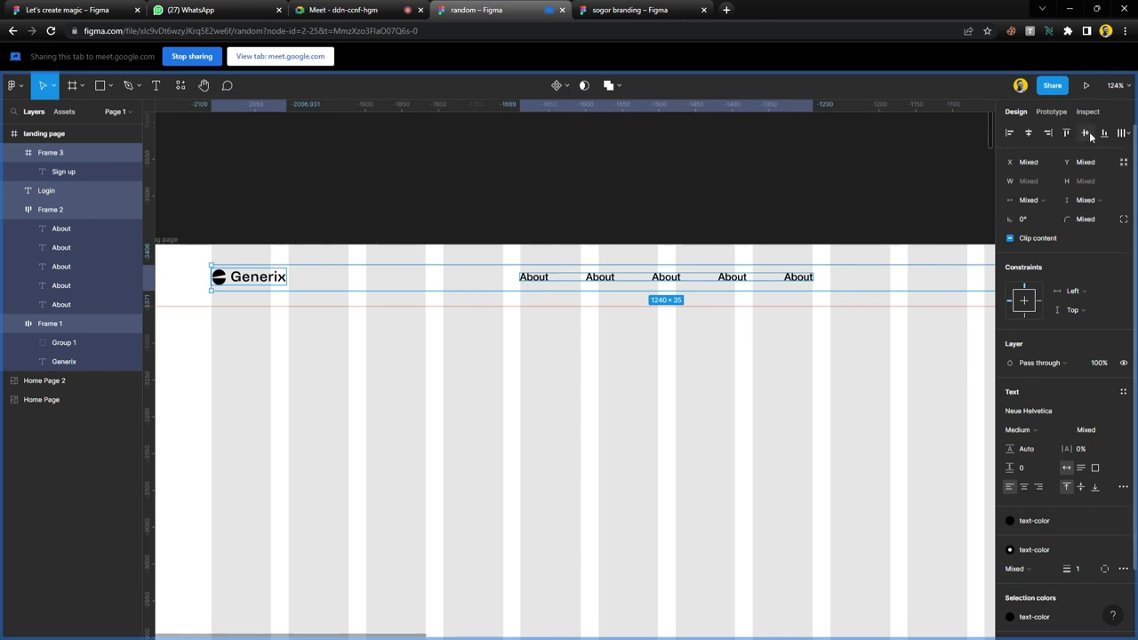
scroll(795, 232, "right", 4)
left_click(755, 213)
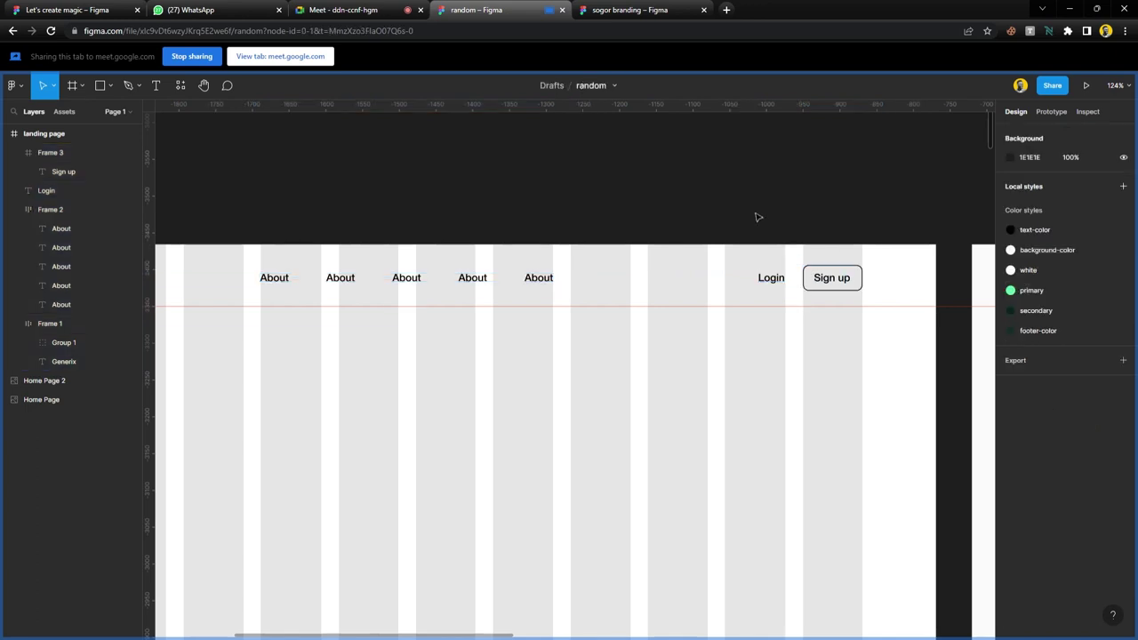
- Check the spacing between the Login text and the Sign up frame
left_click(768, 280)
left_click(819, 285, "shift")
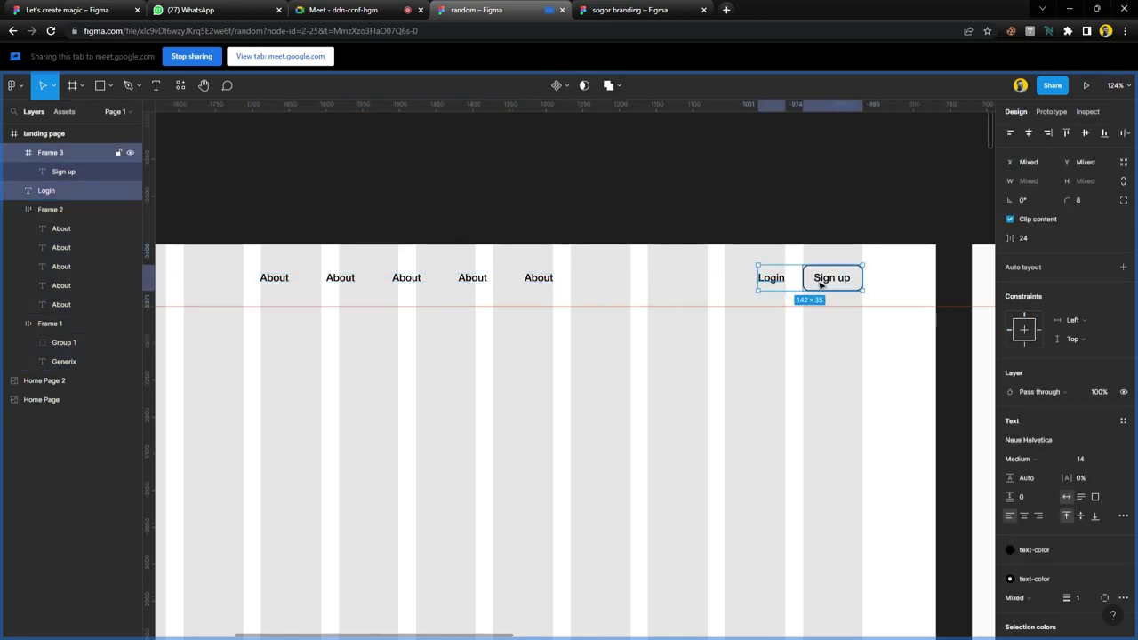
left_click(799, 233)
scroll(747, 334, "down", 2)
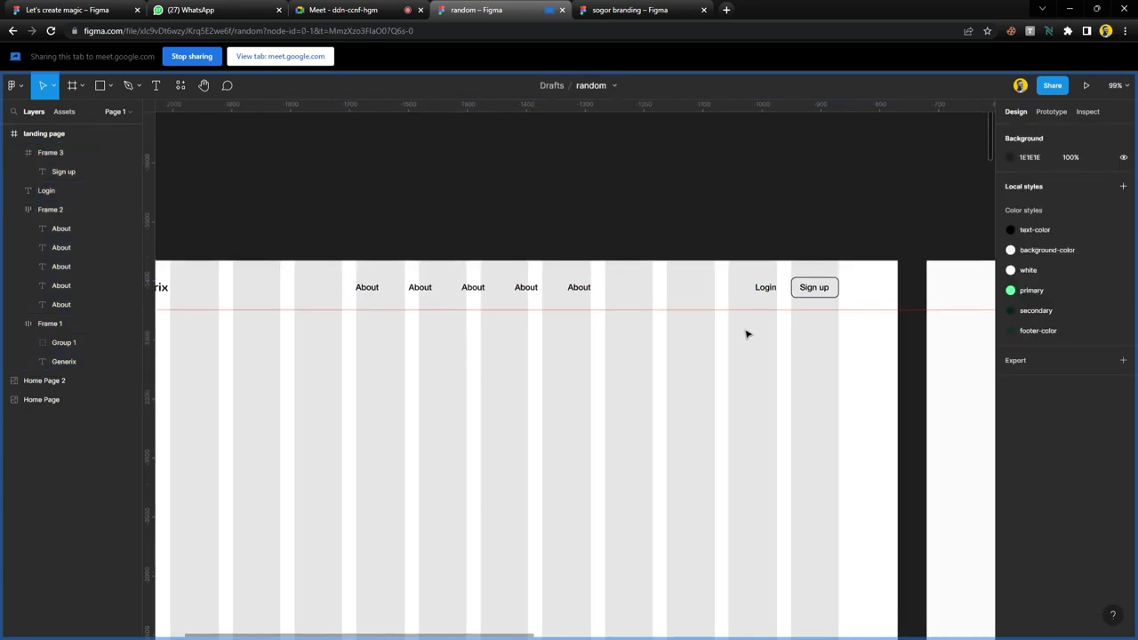
- Duplicate the first About link onto the page below the header and change its text to "Bring clarity to your work every time"
scroll(747, 334, "down", 4)
scroll(676, 332, "right", 2)
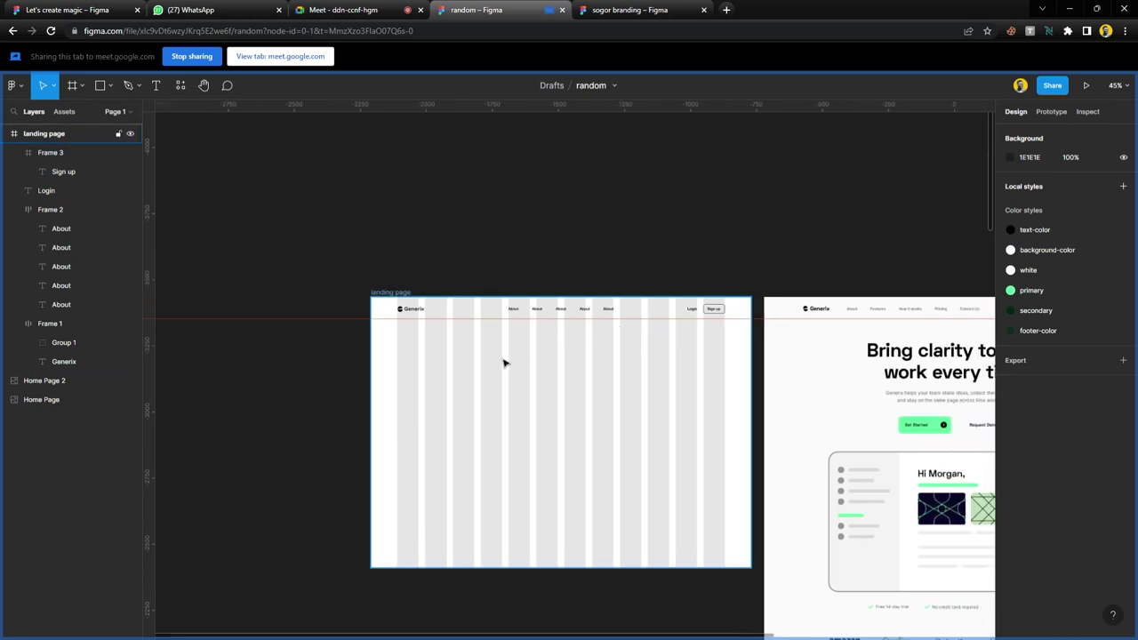
scroll(503, 362, "down", 1)
scroll(533, 358, "up", 3)
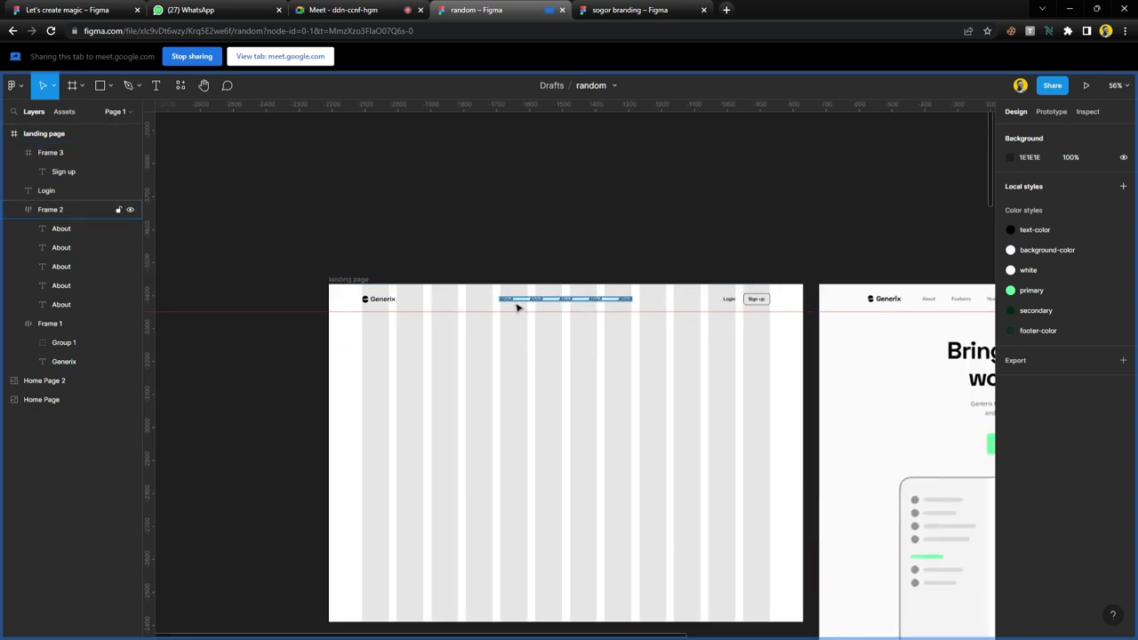
double_click(516, 306)
left_click_drag(511, 305, 502, 360)
scroll(507, 381, "right", 4)
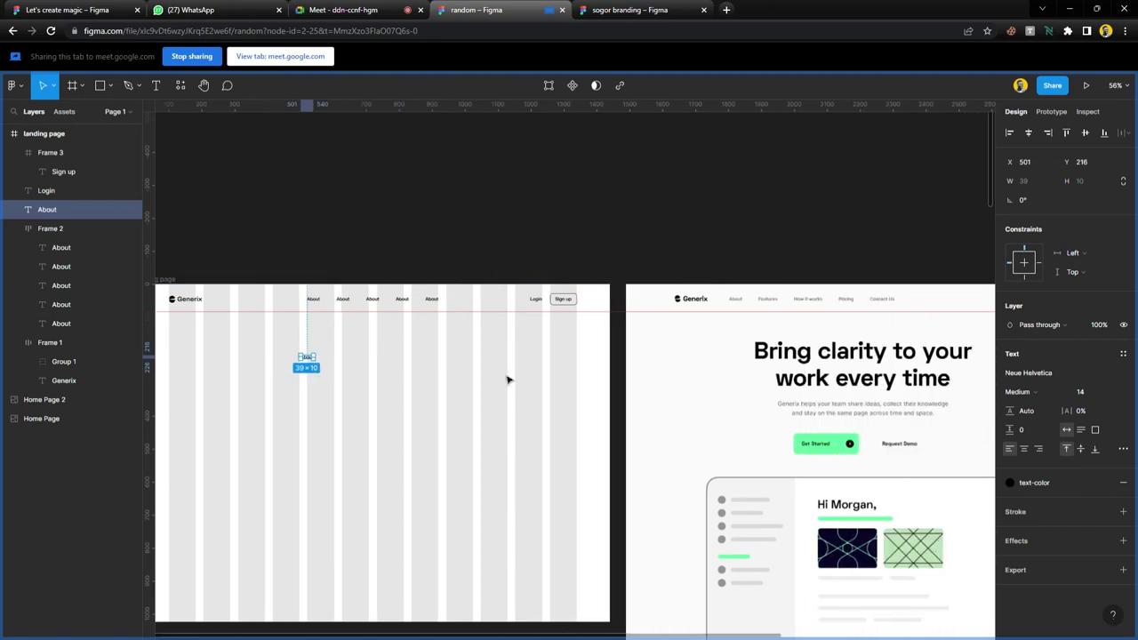
double_click(307, 358)
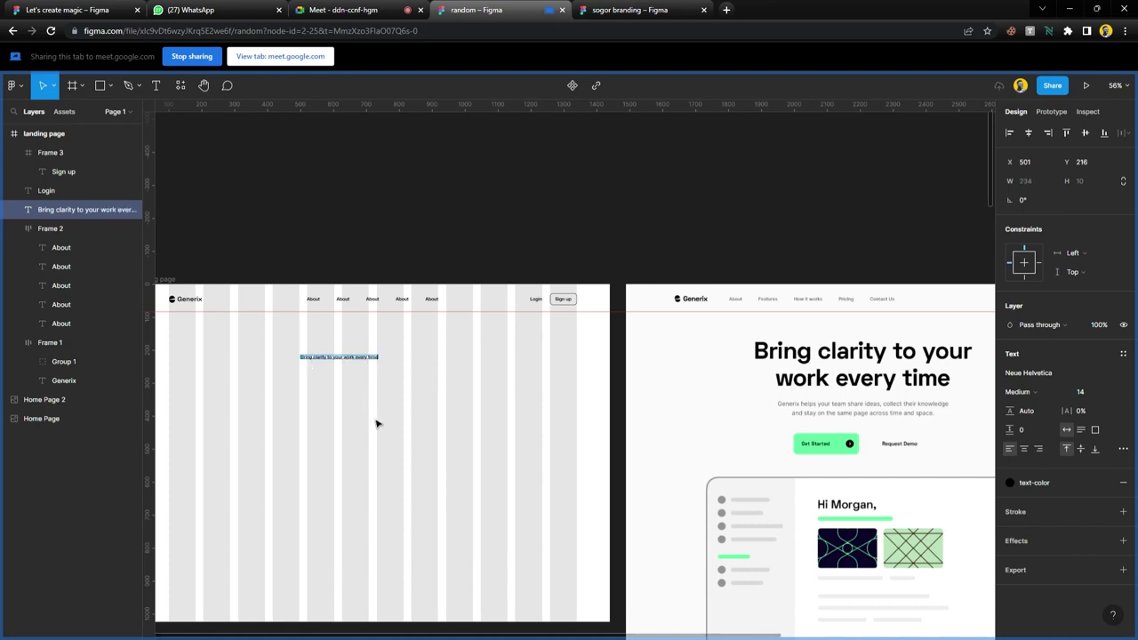
- Widen the heading's text box on both sides to X 416 and width 608, snapping to the layout grid columns
key("shift+2")
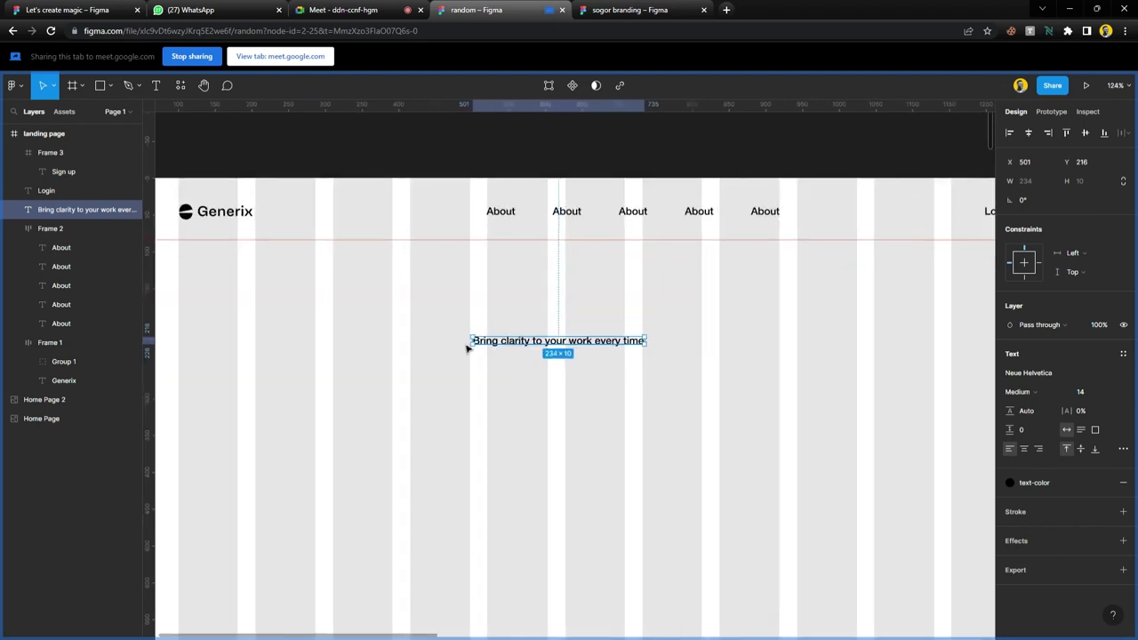
left_click_drag(471, 342, 419, 350)
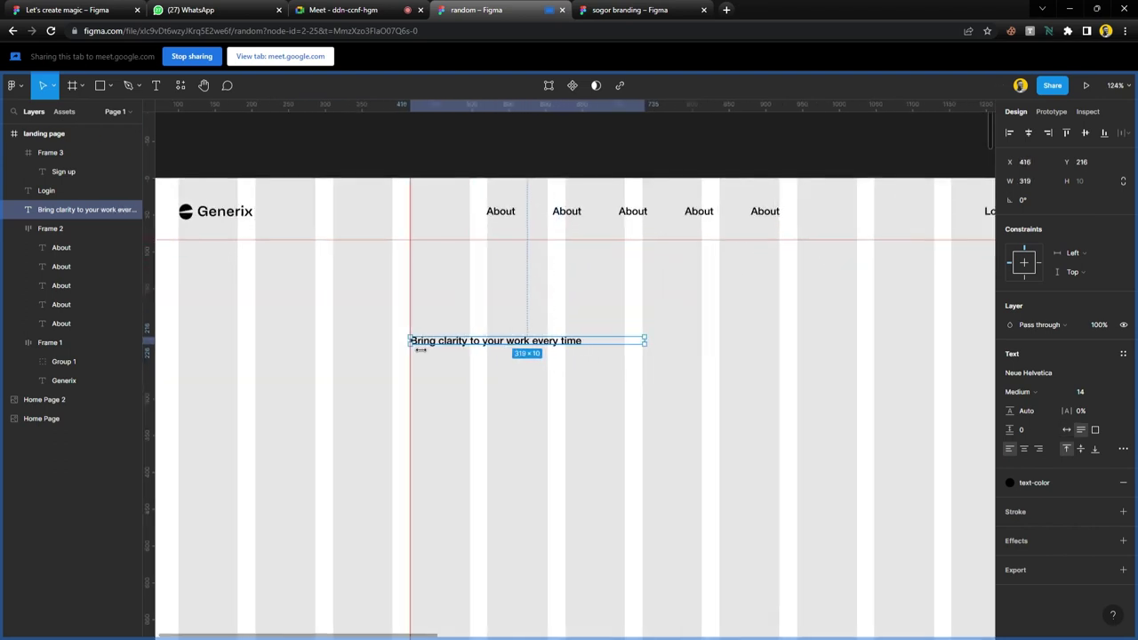
scroll(385, 361, "down", 2)
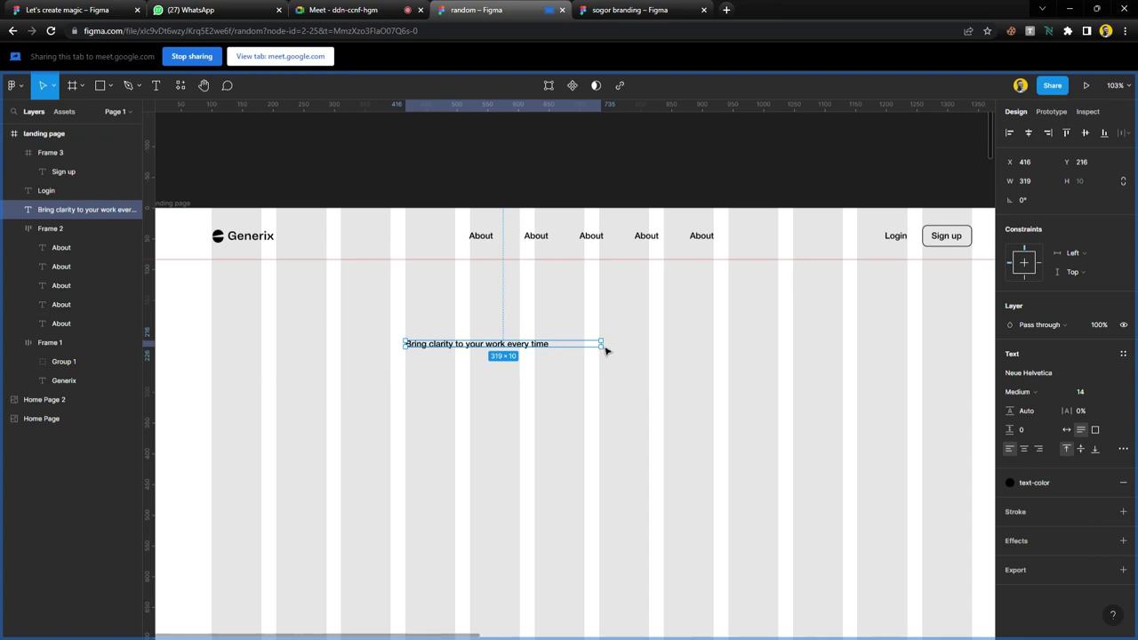
left_click_drag(605, 350, 789, 361)
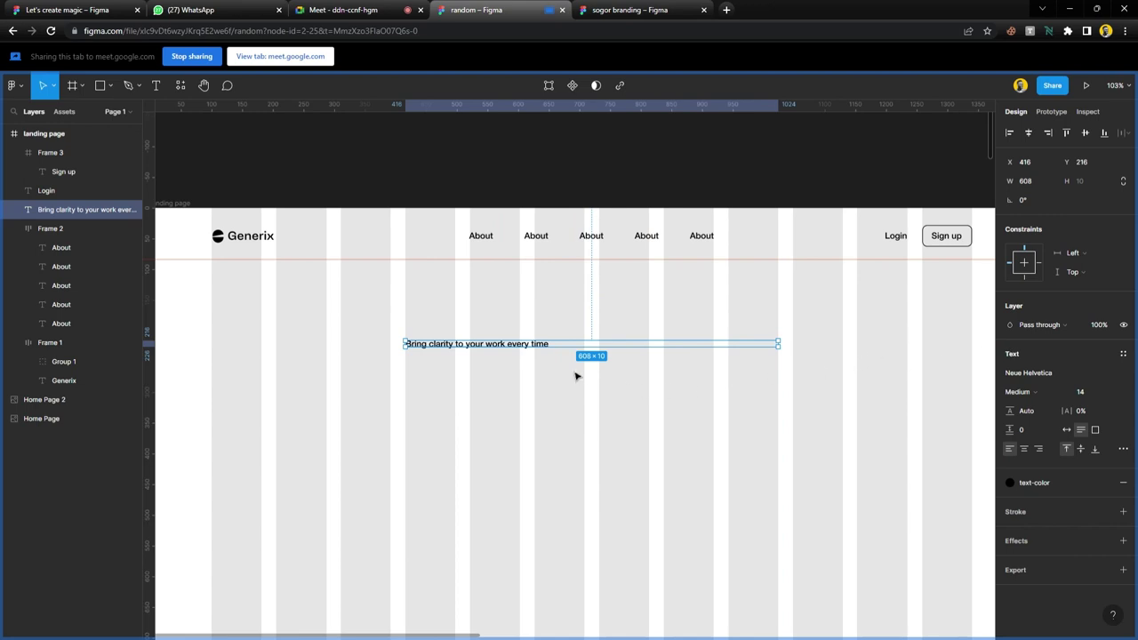
- Center-align the heading text and set it to size 64 in Bold weight
scroll(576, 376, "down", 3)
left_click(1024, 449)
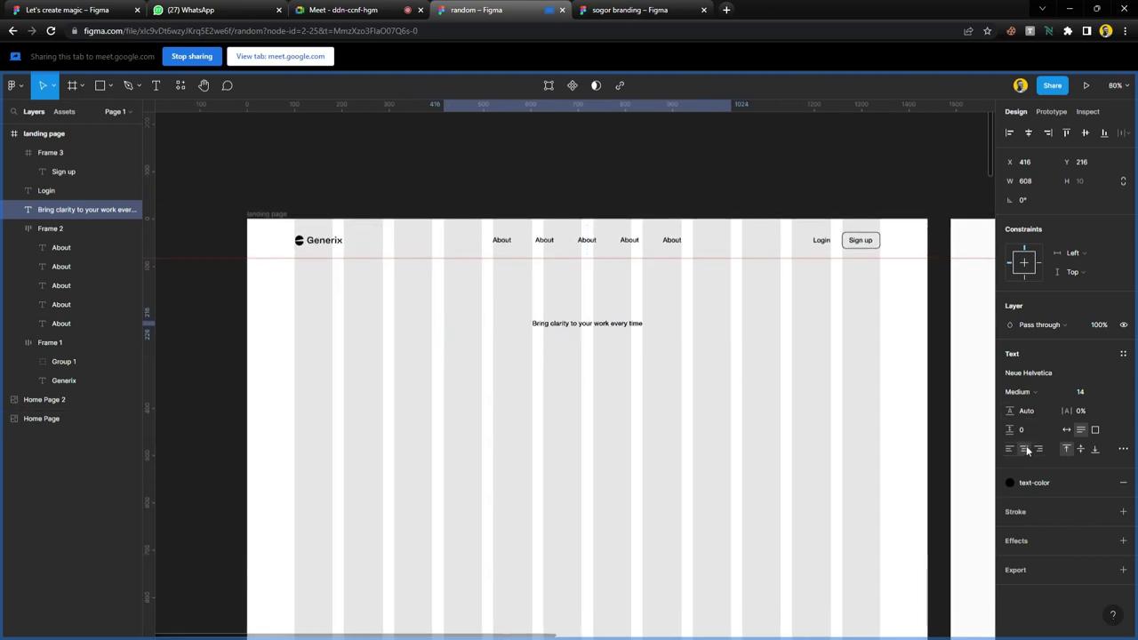
left_click(1109, 392)
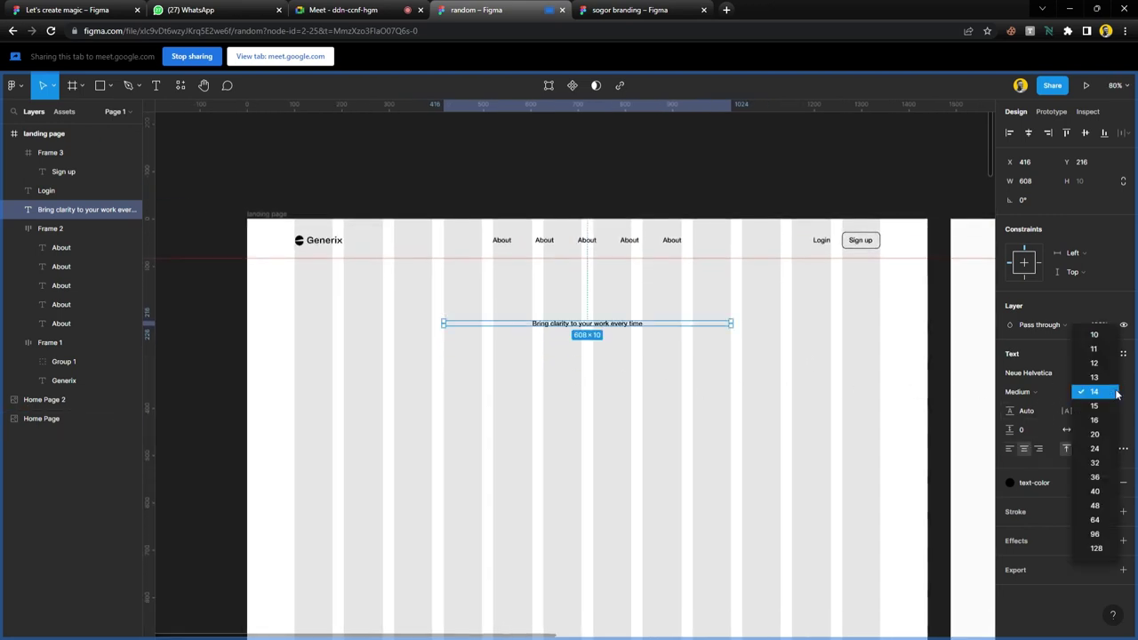
left_click(1100, 522)
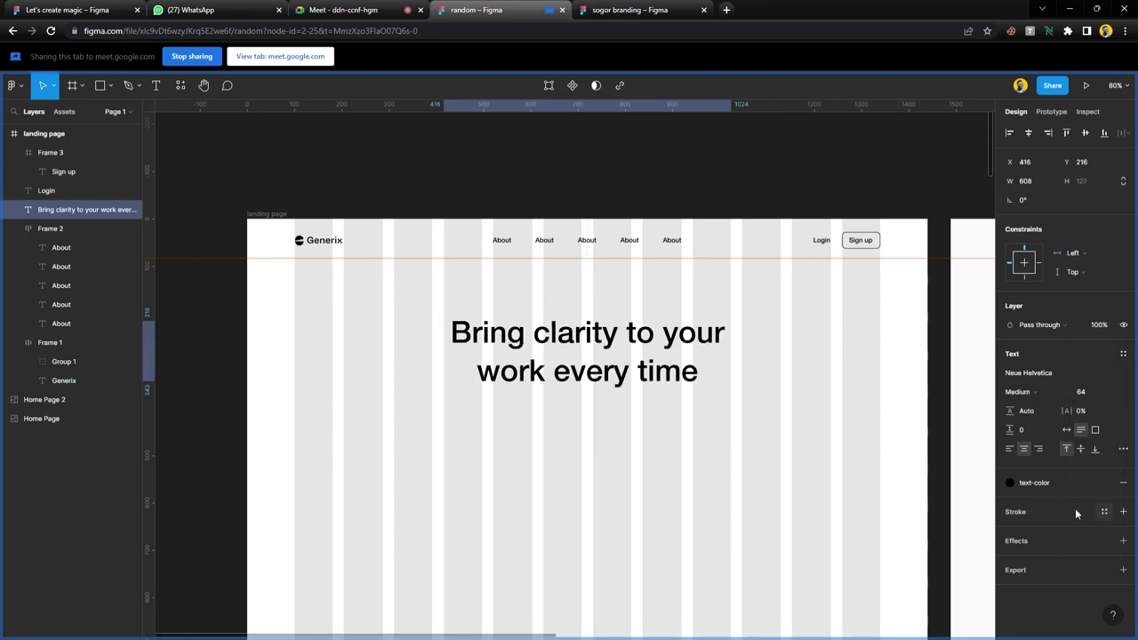
left_click(1019, 391)
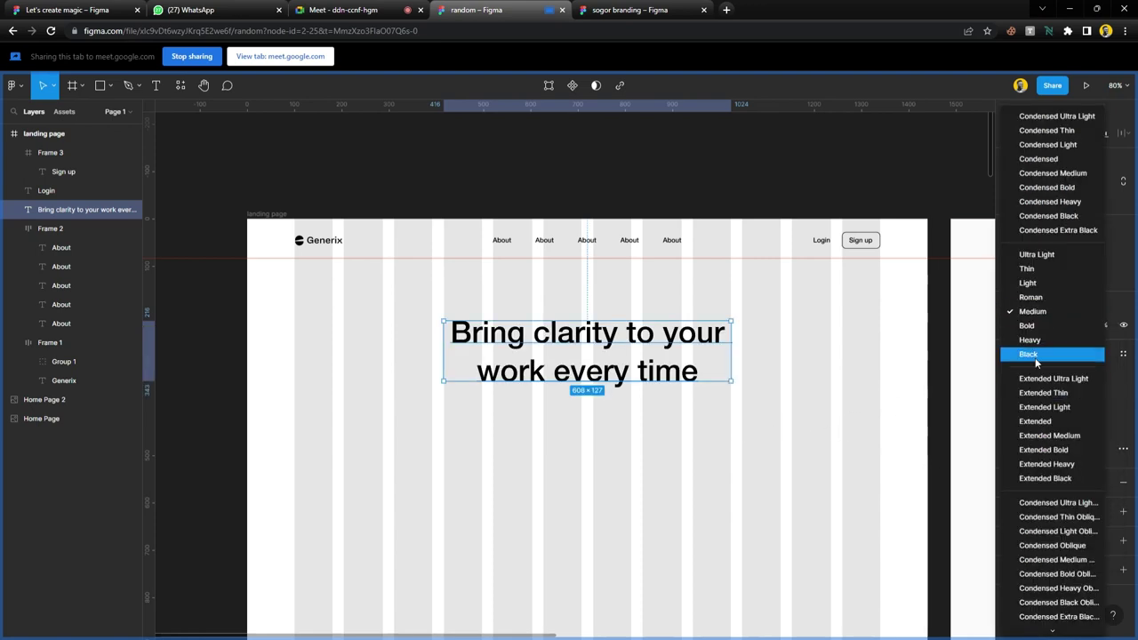
left_click(1034, 327)
left_click(658, 469)
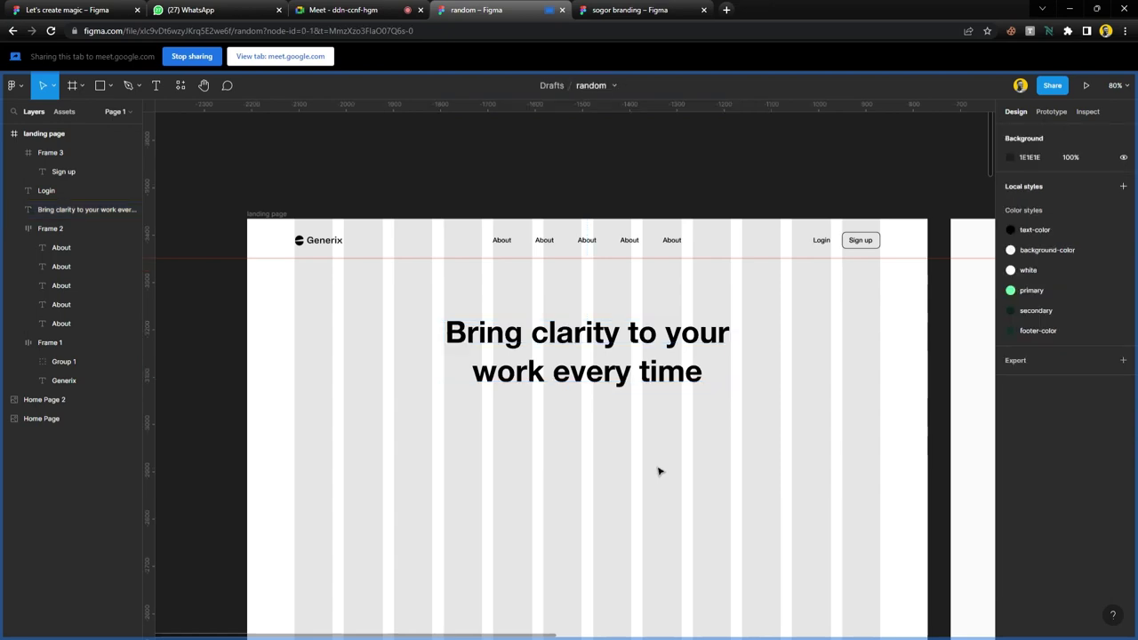
- Set the heading's horizontal constraint to Center
left_click(691, 374)
left_click(1023, 262)
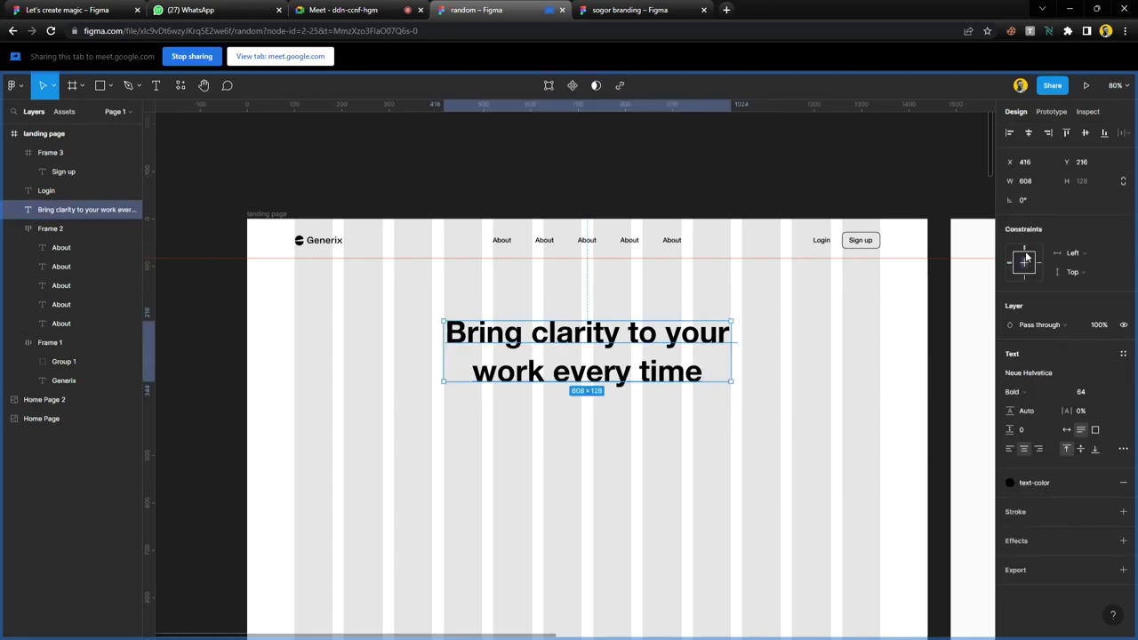
left_click(730, 447)
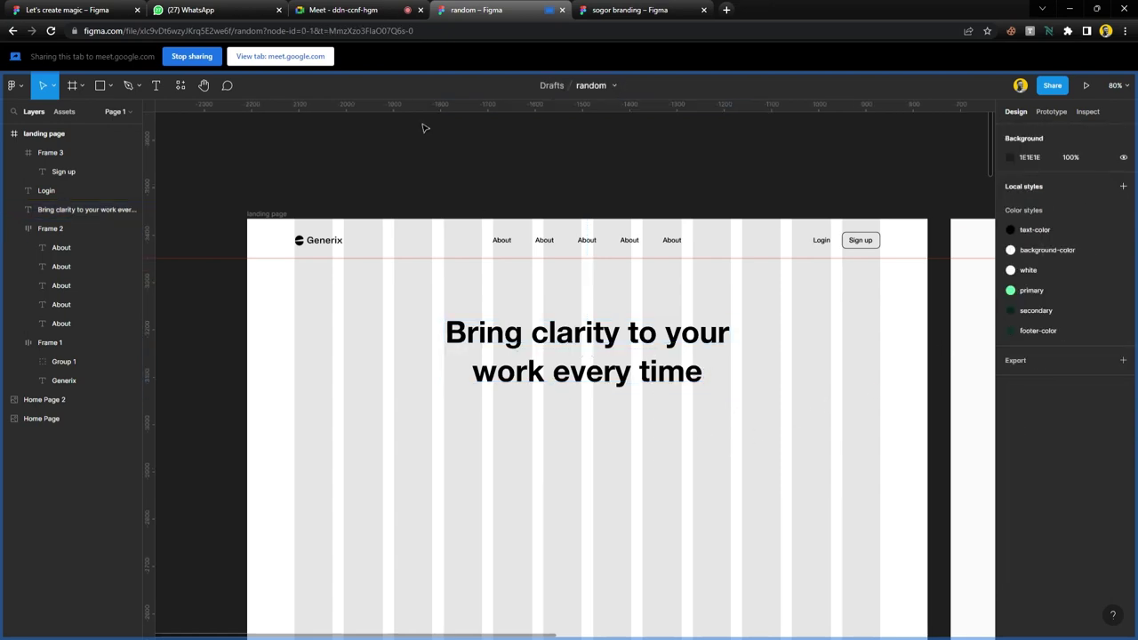
- Switch to Google Meet, admit everyone waiting to join the call, and return to the random file in Figma
left_click(388, 10)
left_click(682, 139)
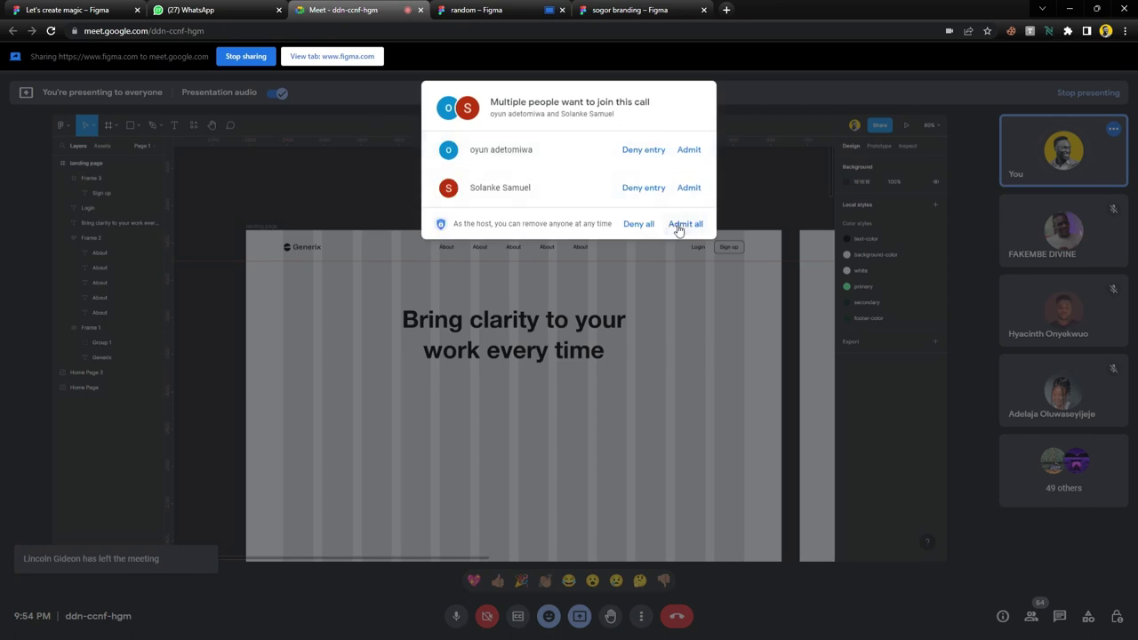
left_click(675, 222)
left_click(501, 10)
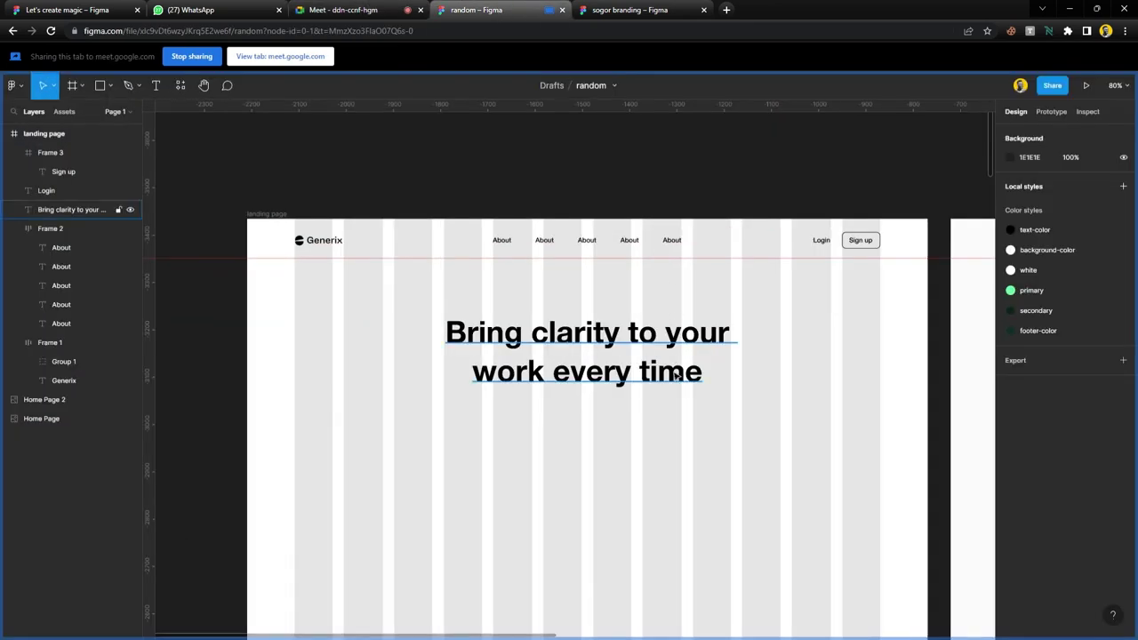
- Move the heading up to Y 178, level with the heading on the reference home page
scroll(556, 414, "down", 5)
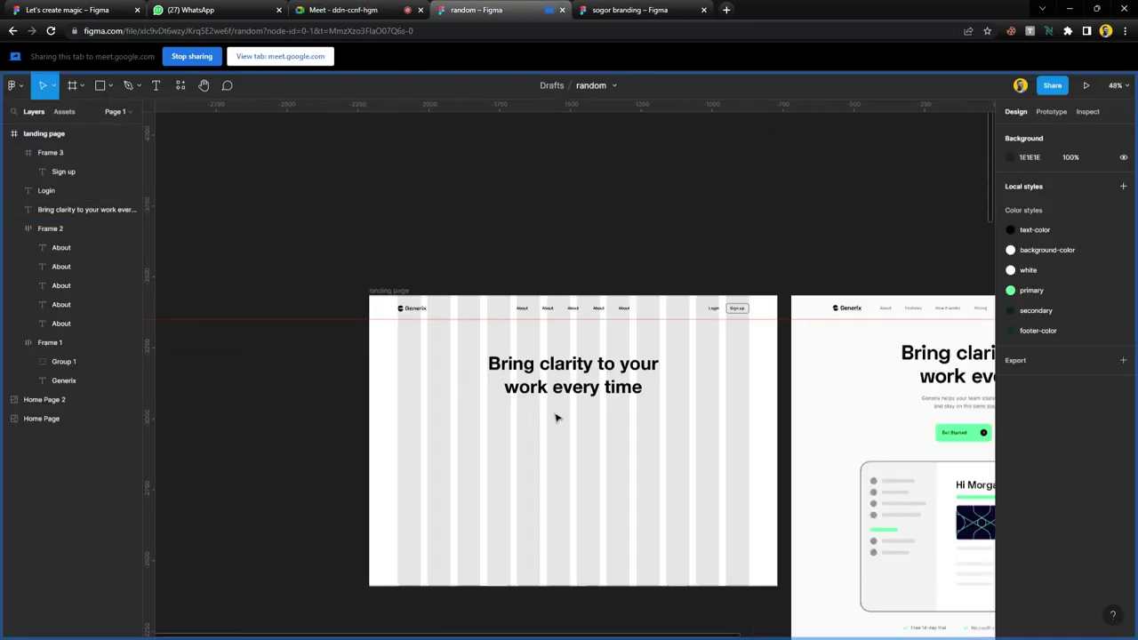
scroll(557, 416, "right", 3)
left_click(494, 377)
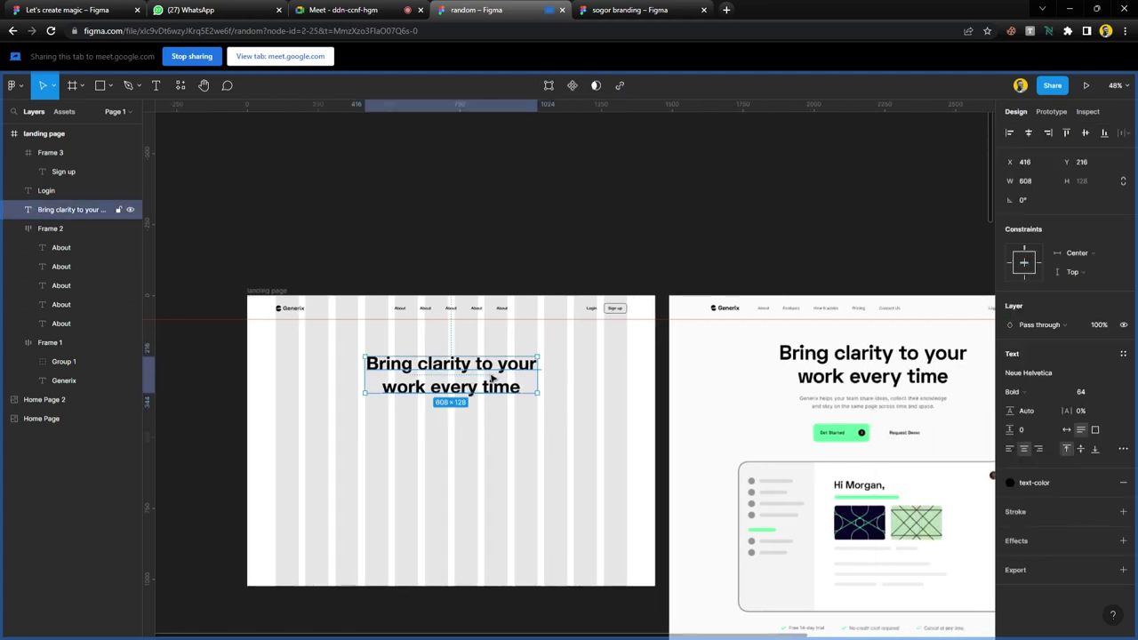
left_click_drag(494, 364, 495, 362)
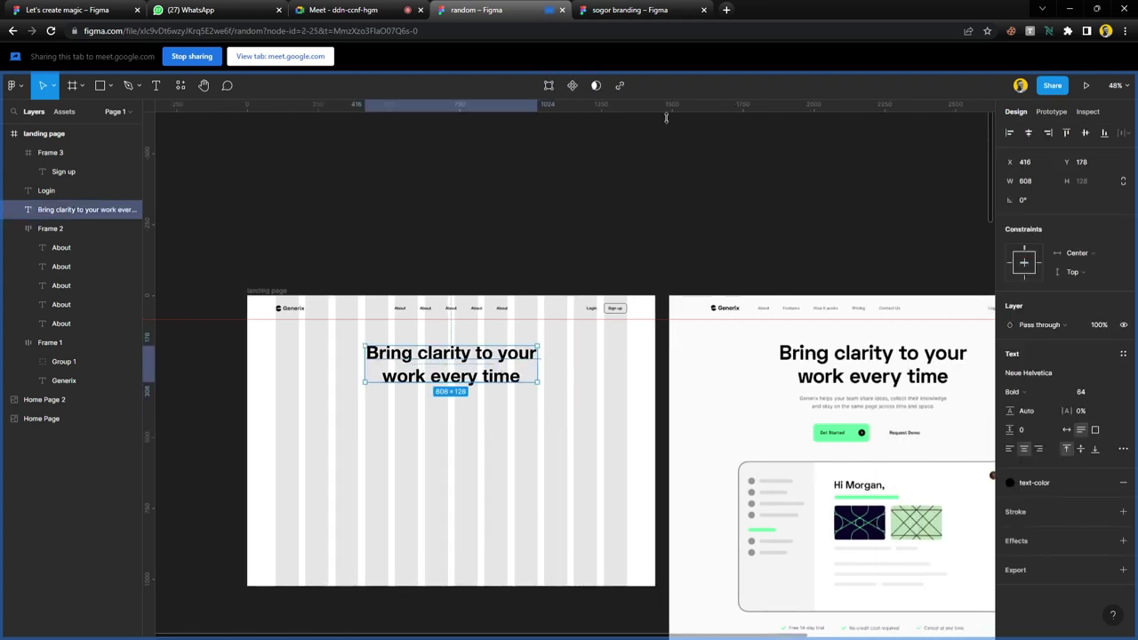
mouse_move(665, 117)
left_mouse_down()
mouse_move(671, 354)
mouse_move(666, 107)
left_mouse_up()
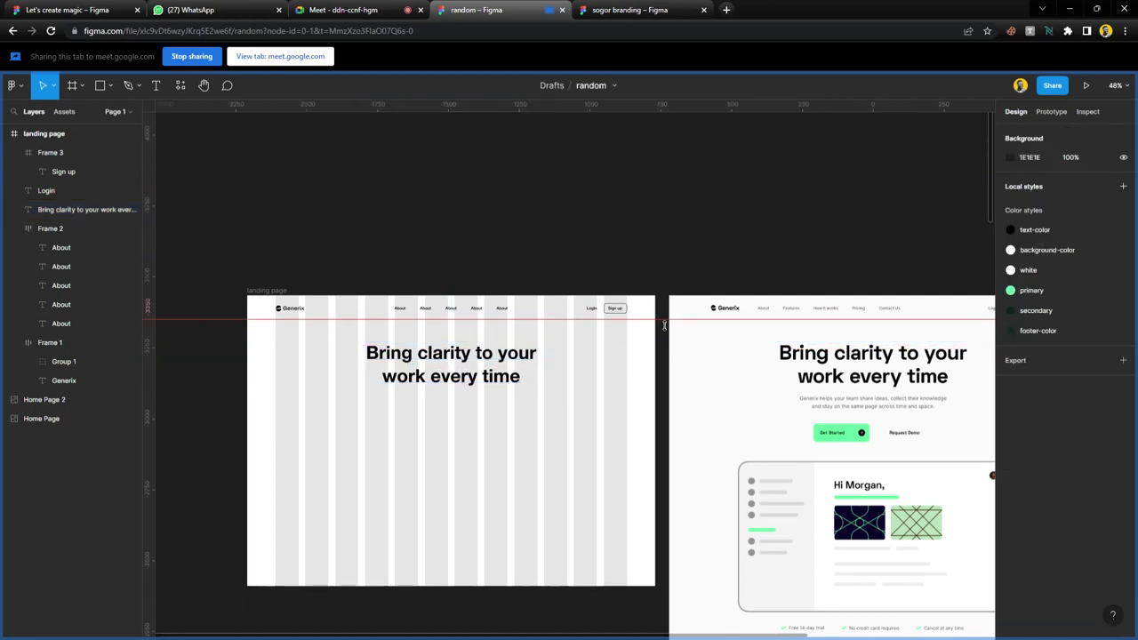
- Draw a 1440 × 84 frame around all header elements across the full width of the landing page
key("f")
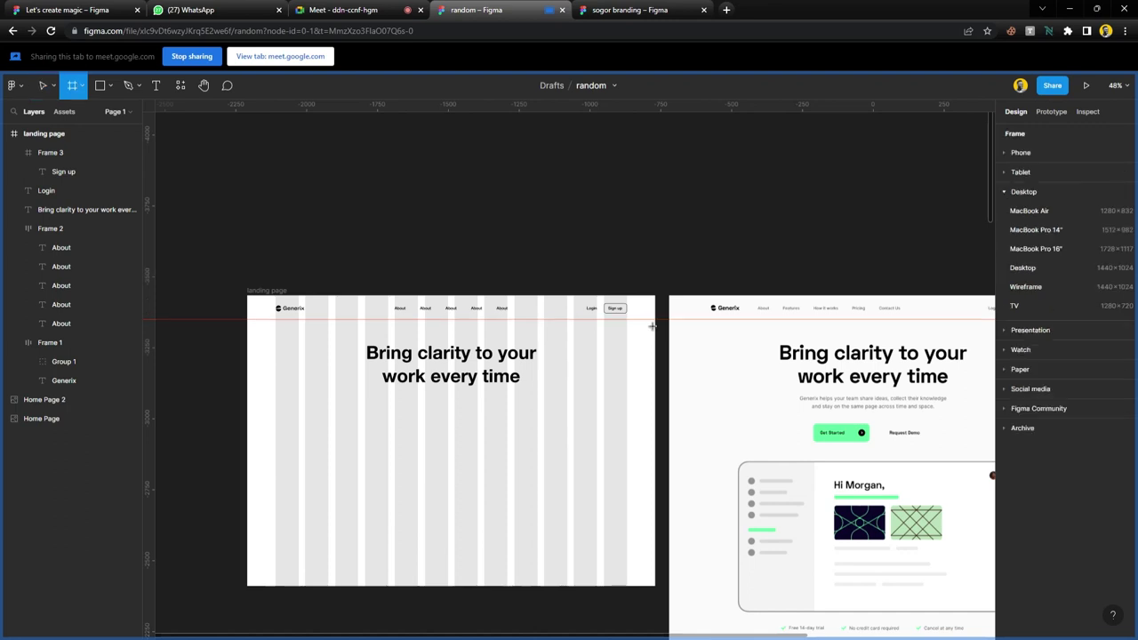
left_click_drag(655, 322, 247, 295)
left_click_drag(320, 328, 320, 324)
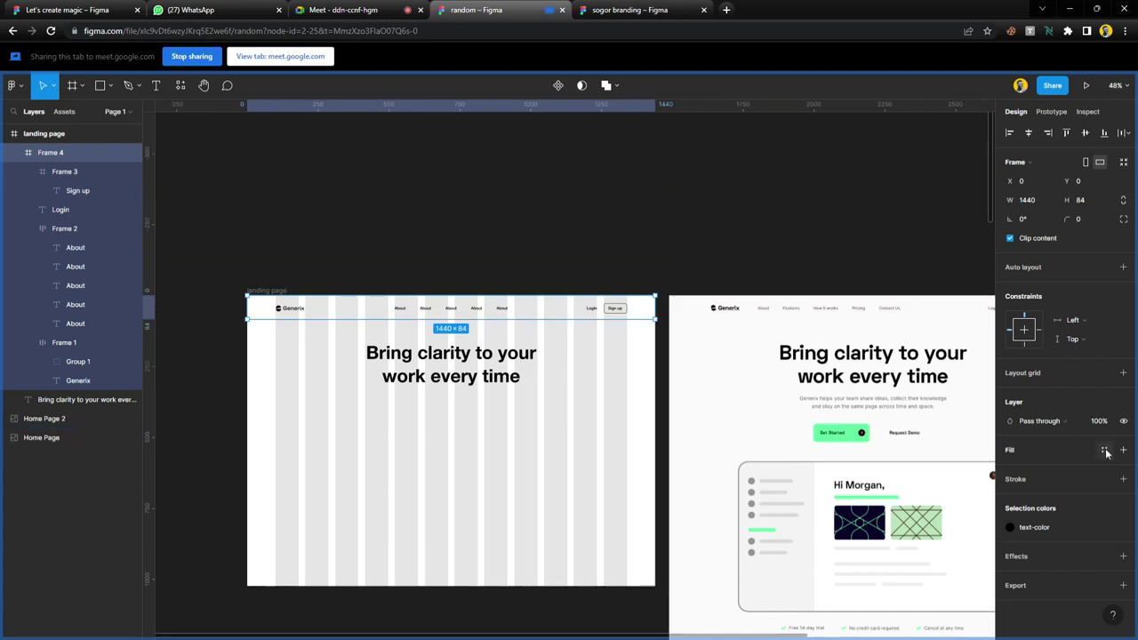
- Apply a saved color style as the fill of the new header frame
left_click(1103, 450)
left_click(1047, 493)
left_click(703, 263)
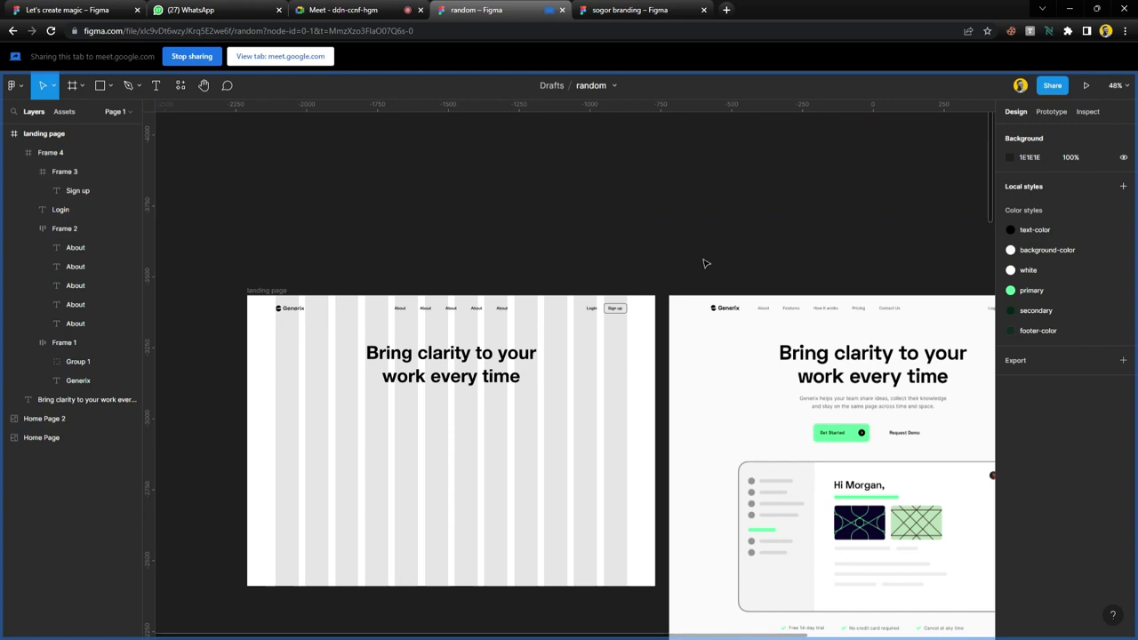
scroll(397, 345, "up", 5)
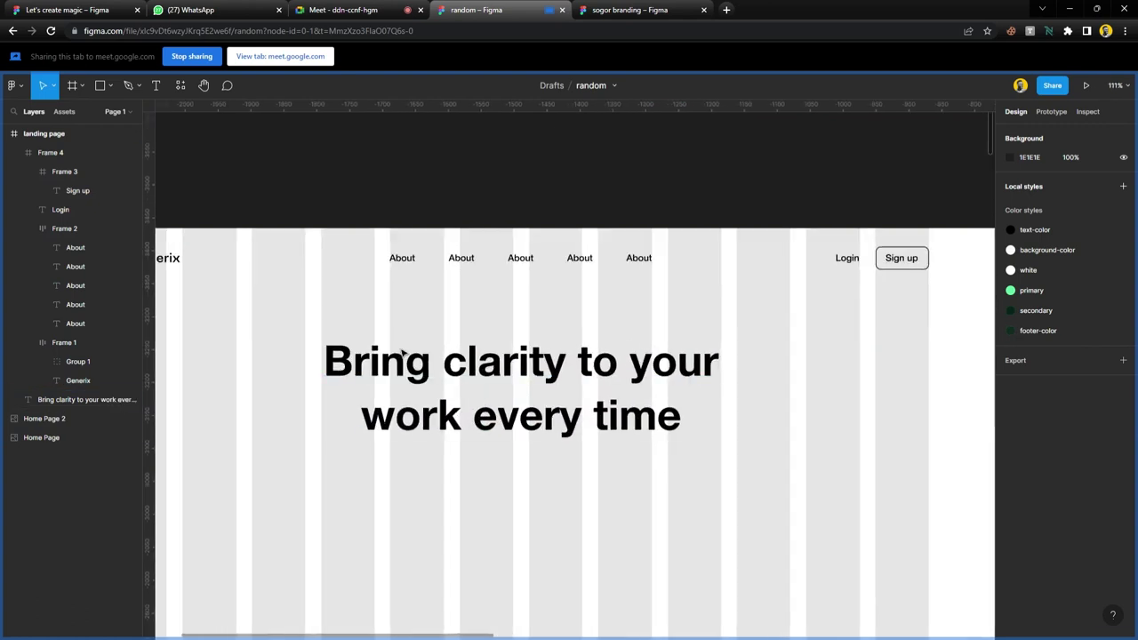
left_click(511, 385)
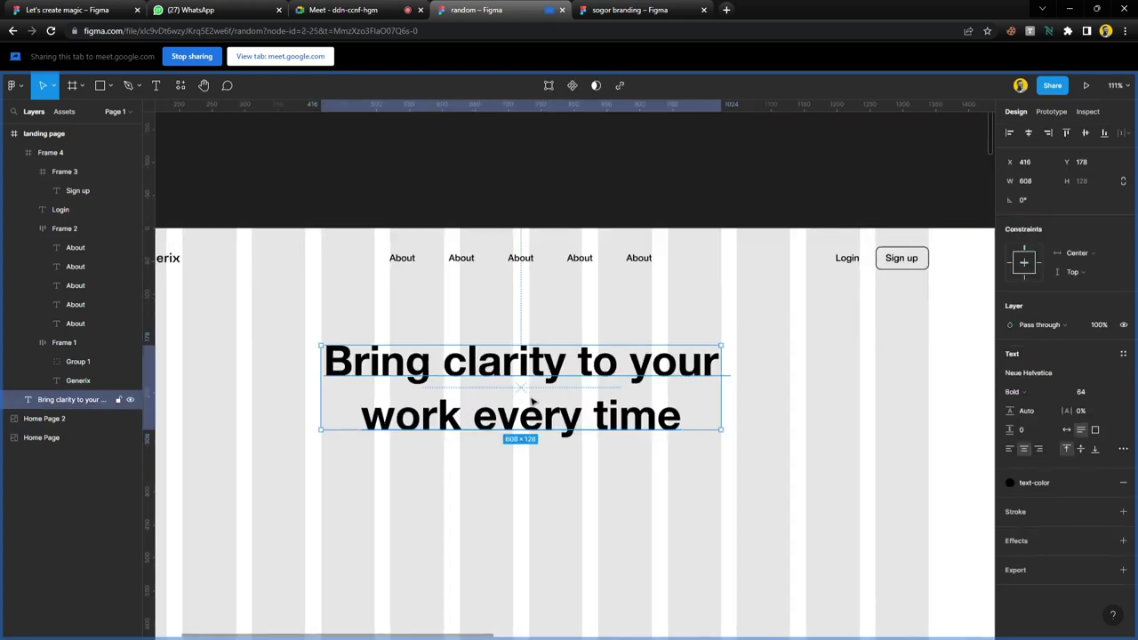
mouse_move(553, 428)
left_mouse_down()
mouse_move(551, 324)
mouse_move(550, 432)
left_mouse_up()
left_click(551, 190)
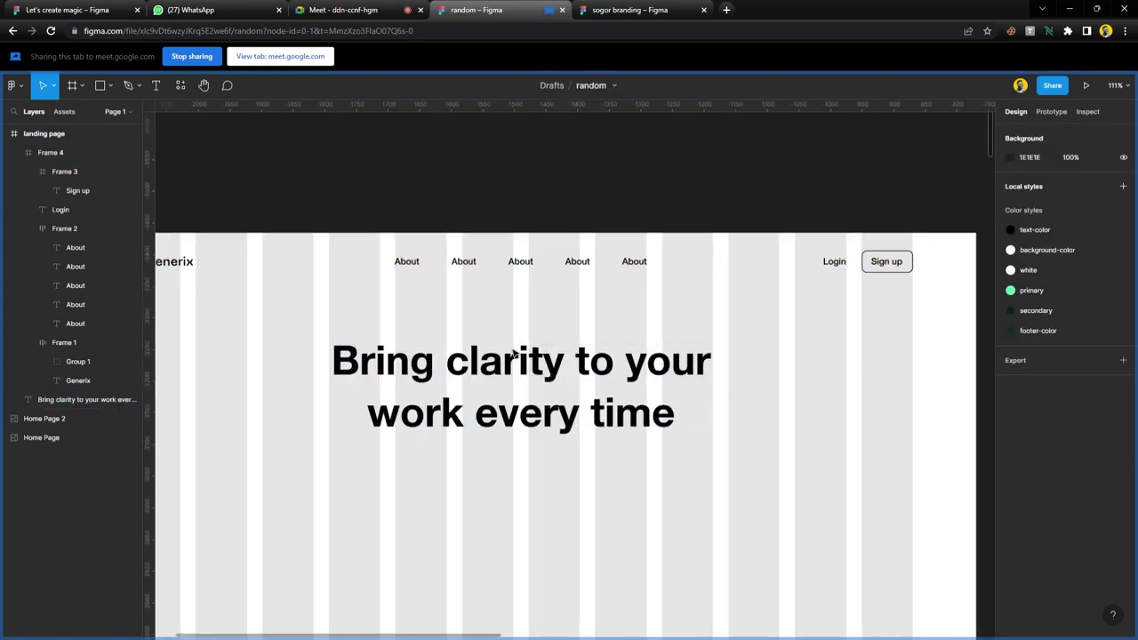
- Duplicate the second About link onto the page just below the heading, at about X 649, Y 349
scroll(514, 356, "down", 3)
scroll(475, 280, "up", 2)
left_click(478, 277)
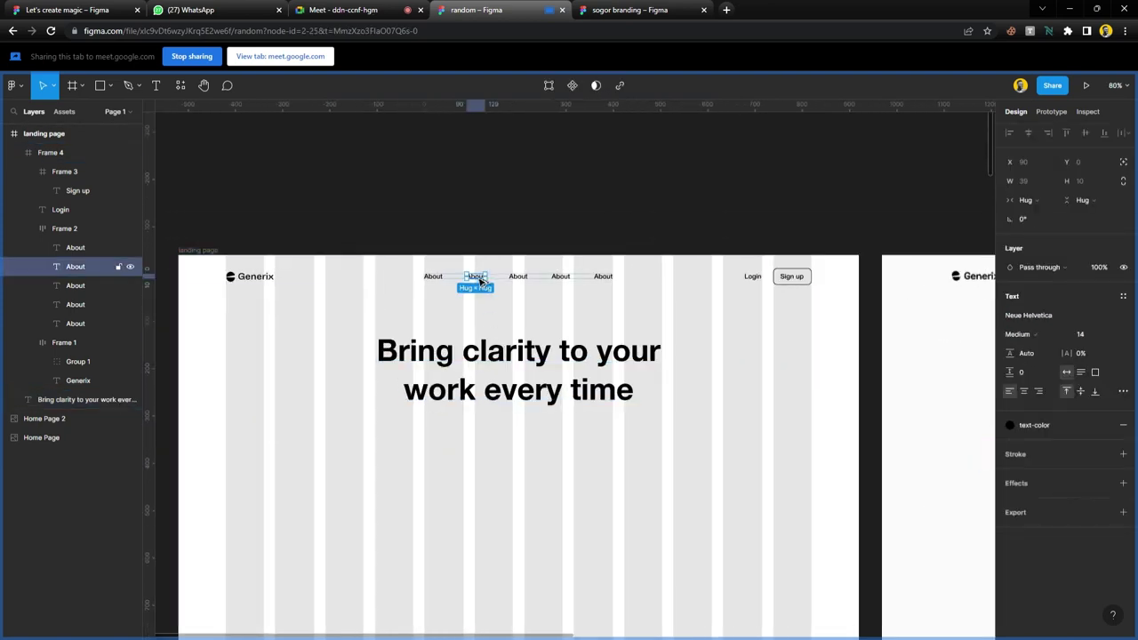
left_click_drag(478, 278, 495, 425)
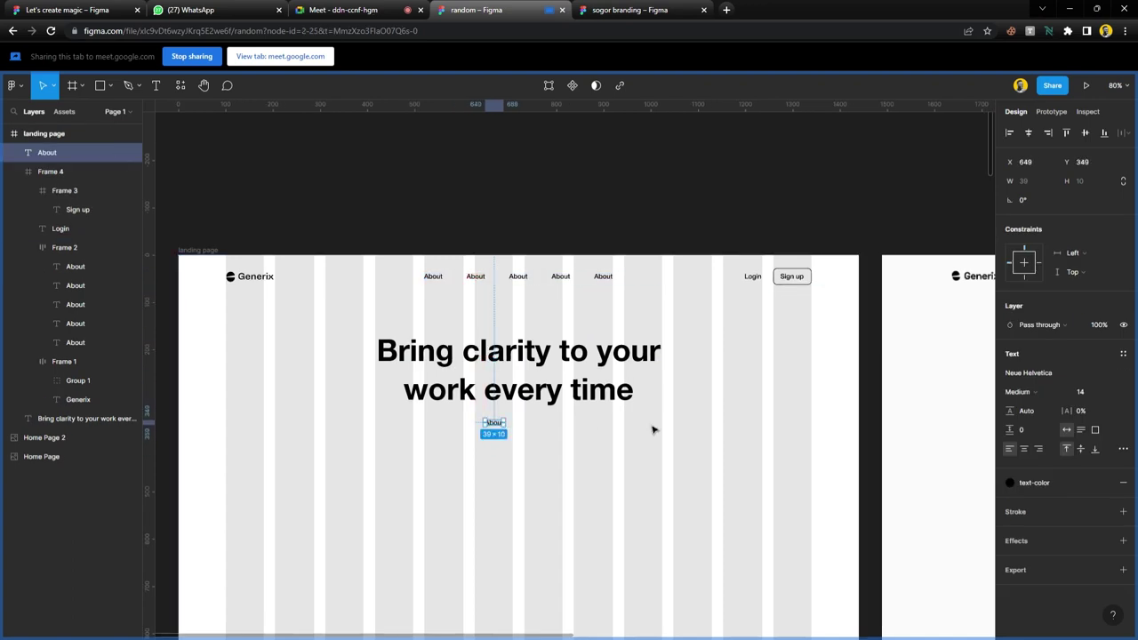
- Set the About text below the heading to font size 16 and weight Roman
left_click(1111, 392)
left_click(1104, 422)
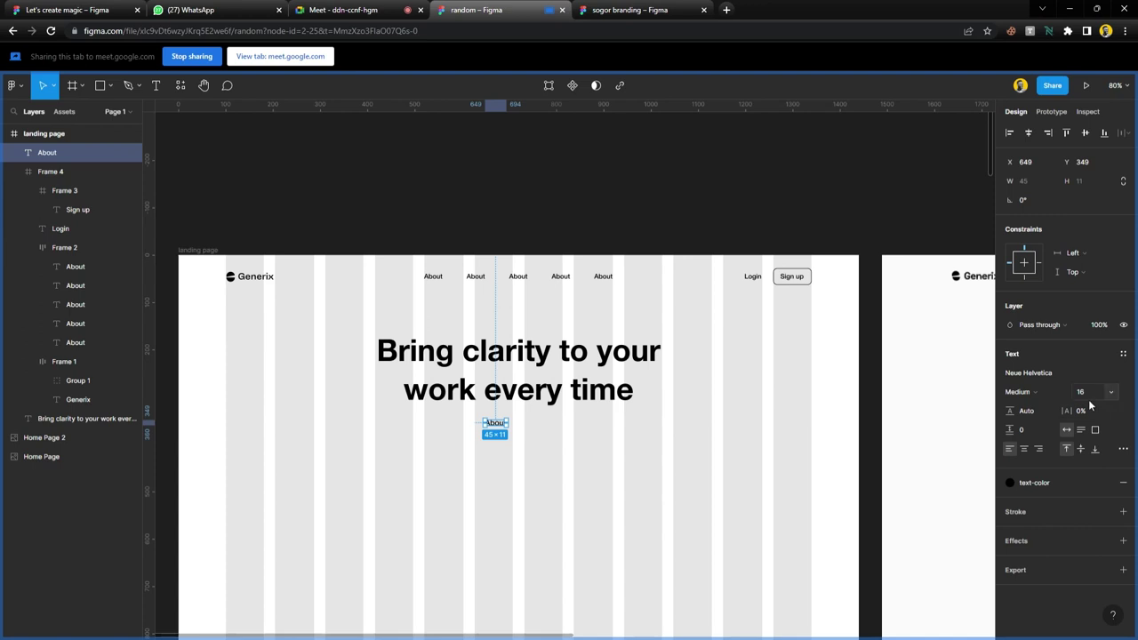
left_click(1049, 392)
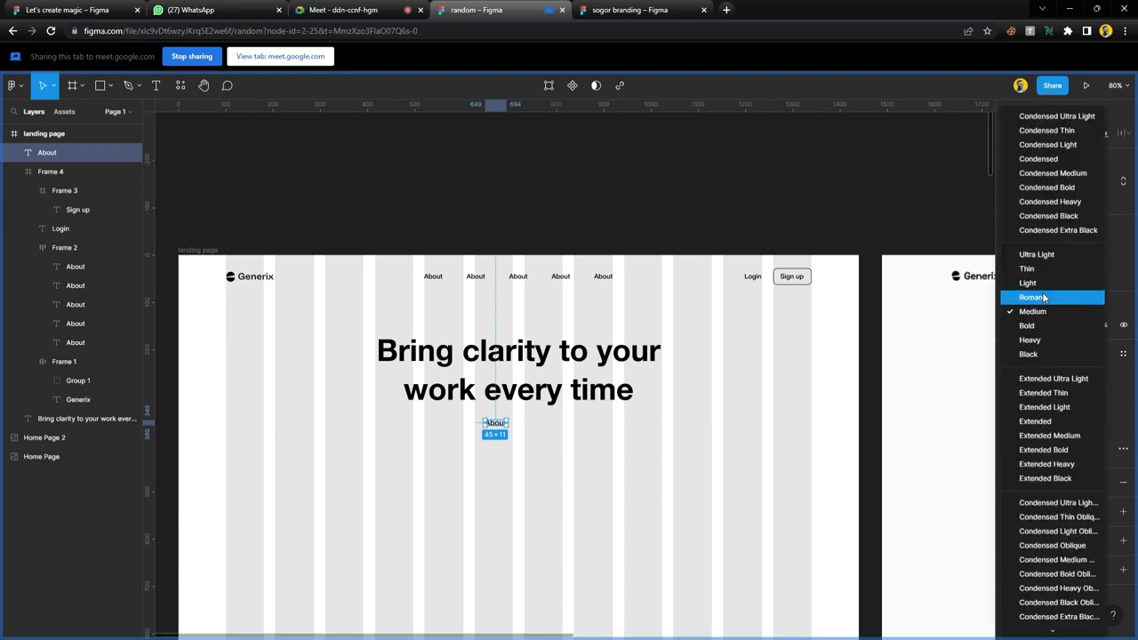
left_click(1040, 297)
scroll(467, 447, "down", 3)
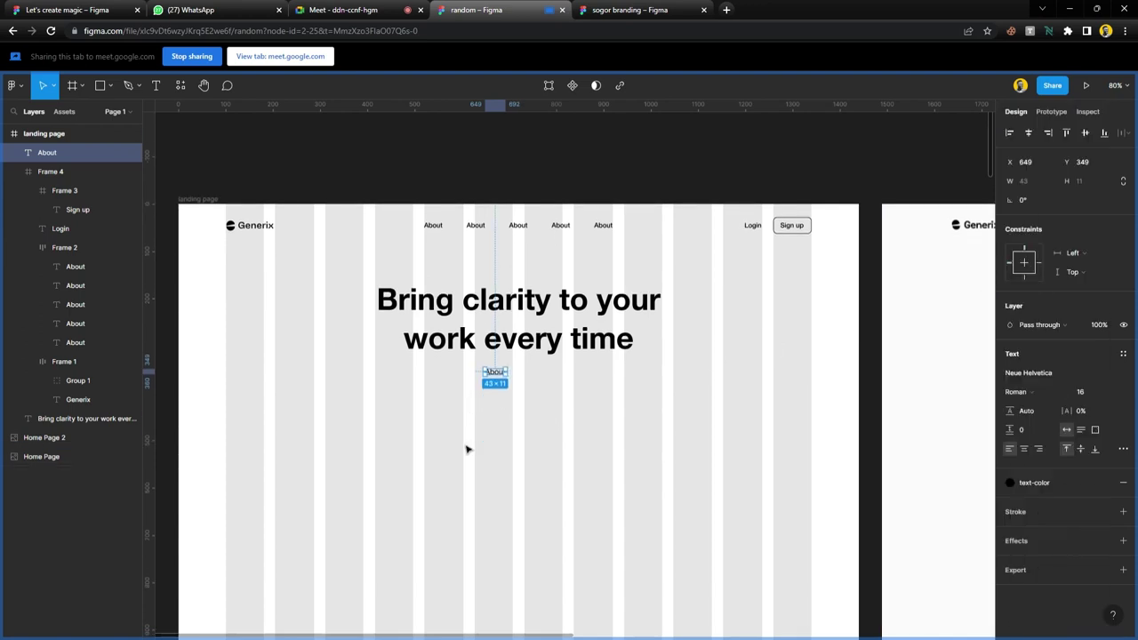
scroll(483, 401, "down", 2, "ctrl")
- Switch to the Google Meet call, admit the waiting participant, and return to the Figma file
left_click(340, 11)
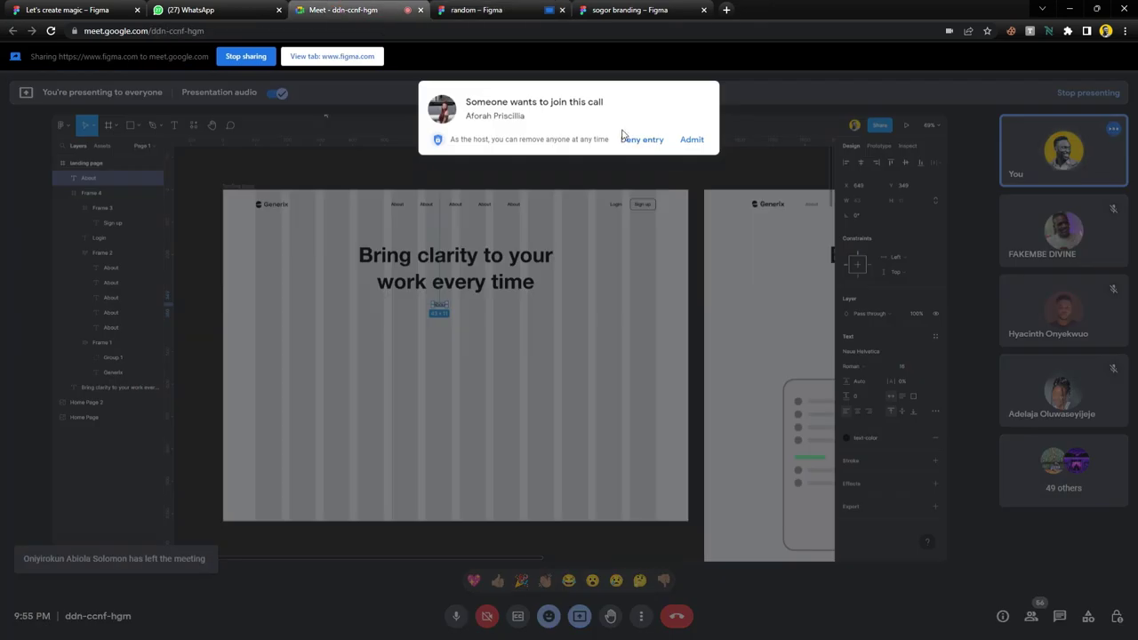
left_click(685, 142)
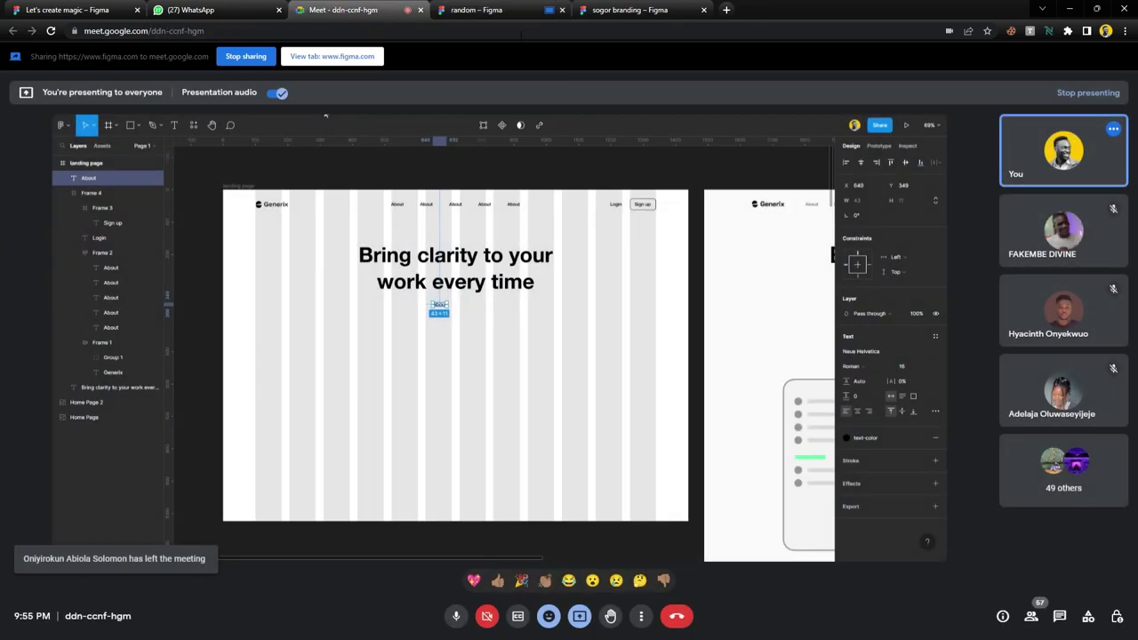
left_click(517, 10)
- Replace the About text below the heading with "generix helps your team share ideas, collect their knowledge and stay on the same page across time and space."
scroll(552, 356, "down", 3, "ctrl")
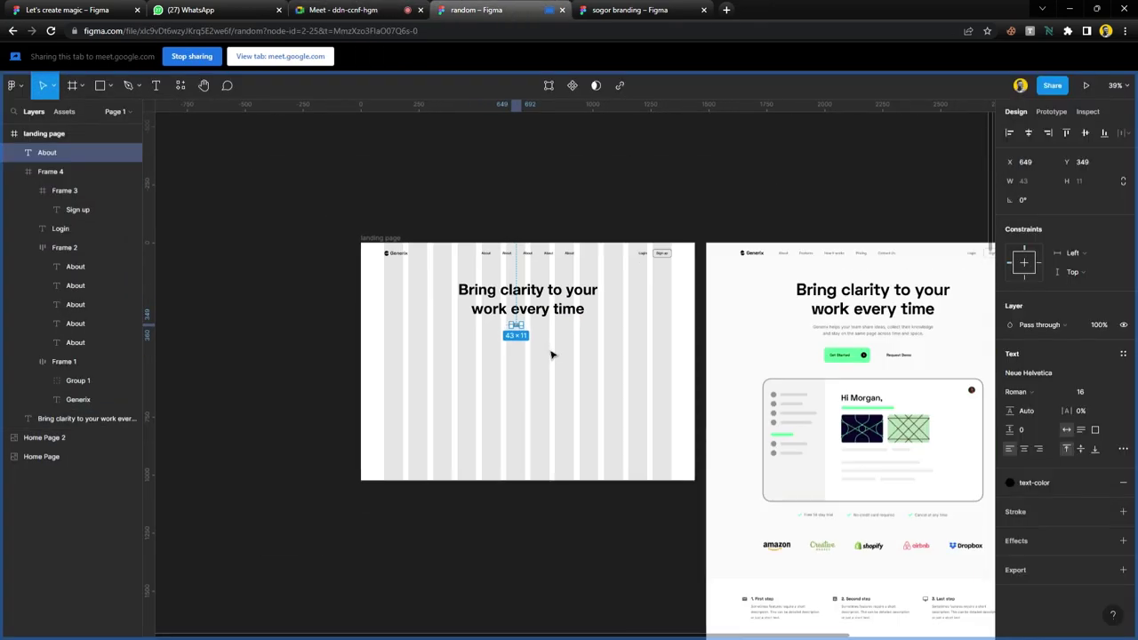
scroll(551, 355, "down", 3)
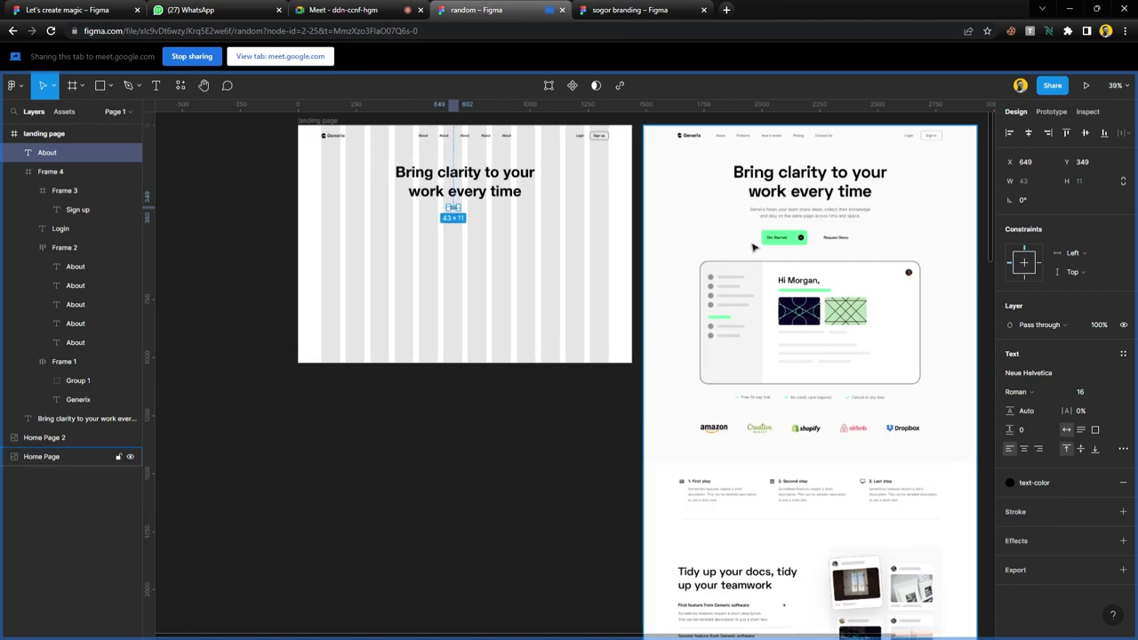
scroll(622, 284, "up", 1)
scroll(636, 265, "up", 3, "ctrl")
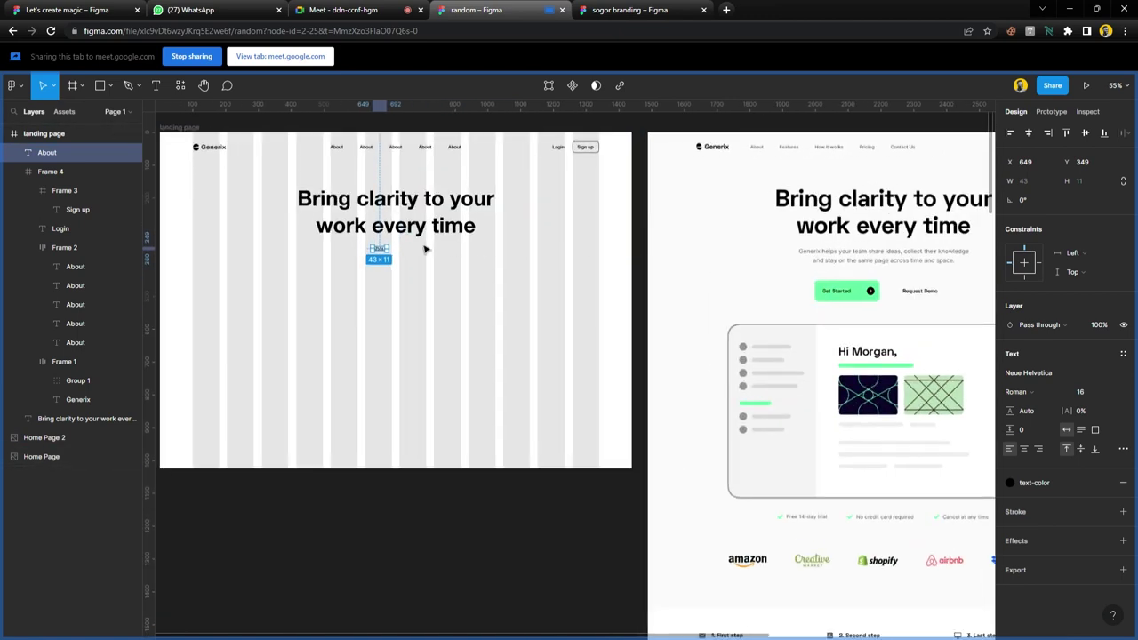
double_click(385, 254)
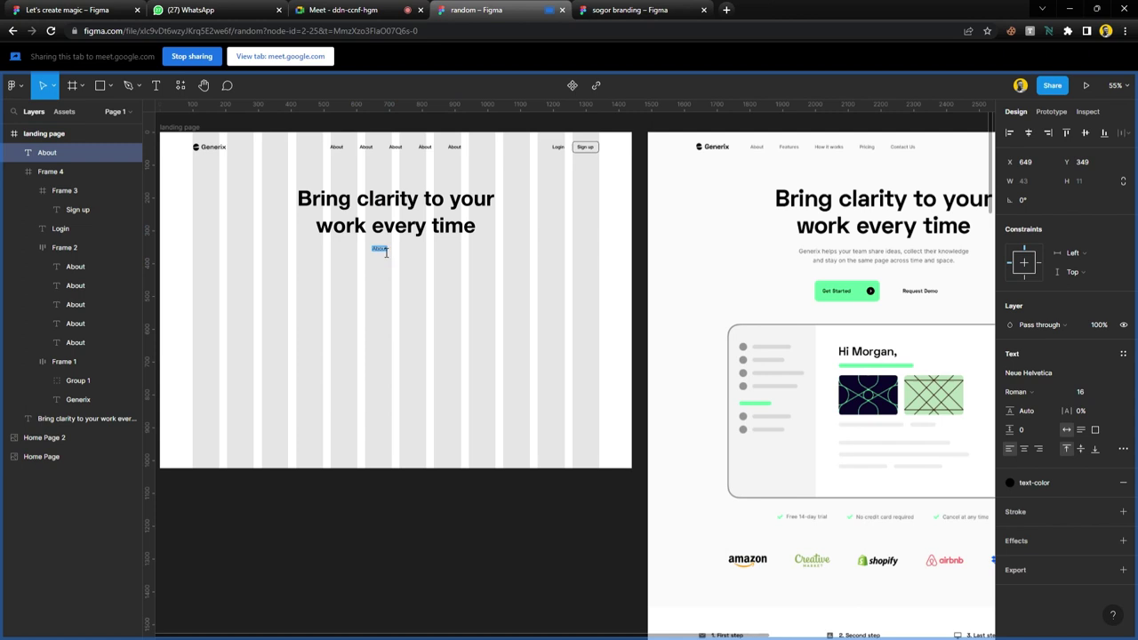
type("g")
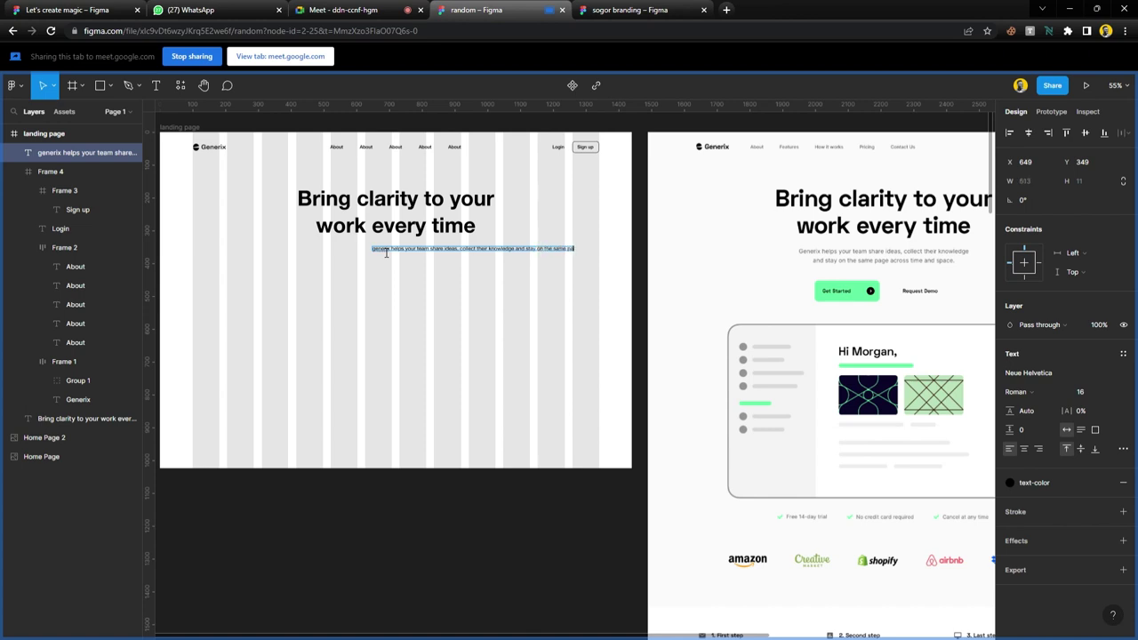
type("ss time and space")
key("Escape")
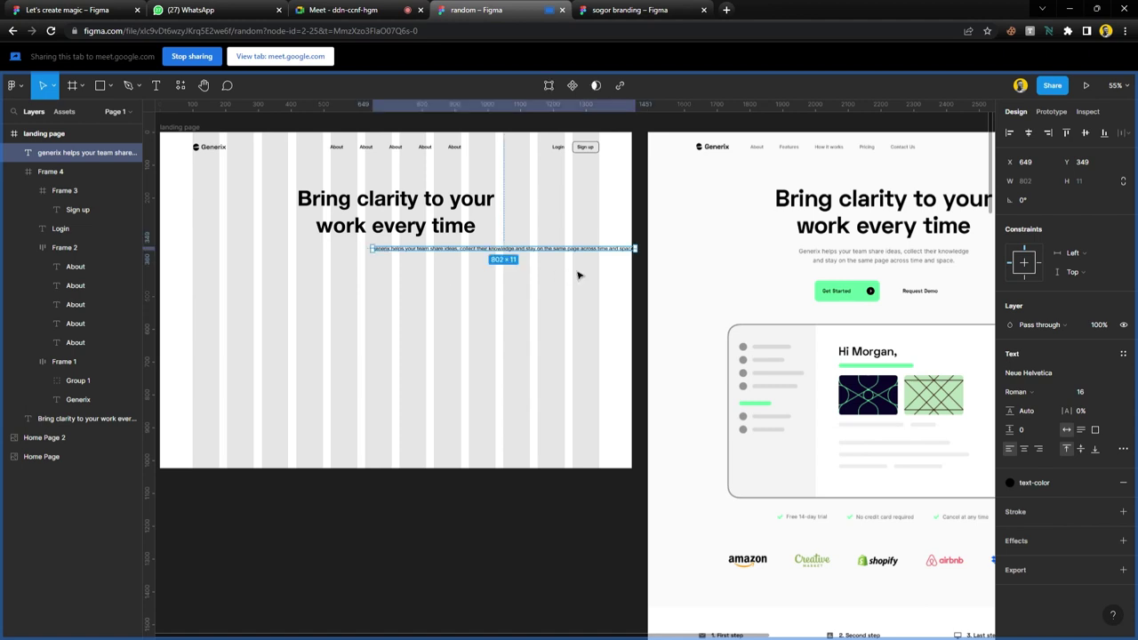
- Center the subtext horizontally on the landing page and narrow its box from both sides to the heading's 608 width
left_click(1028, 133)
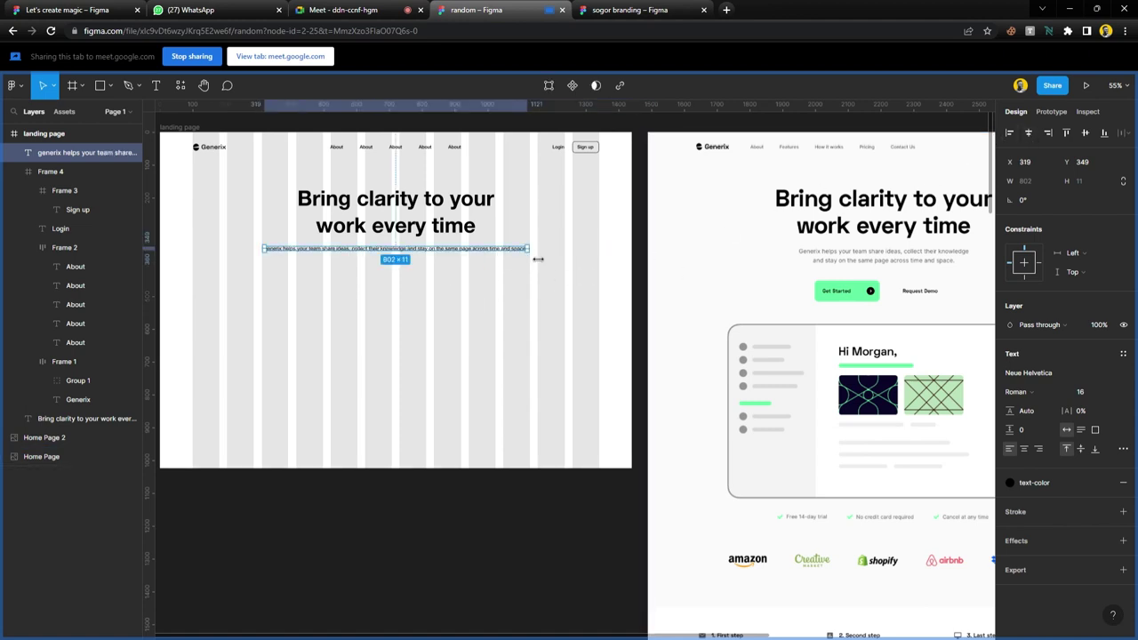
left_click(366, 204)
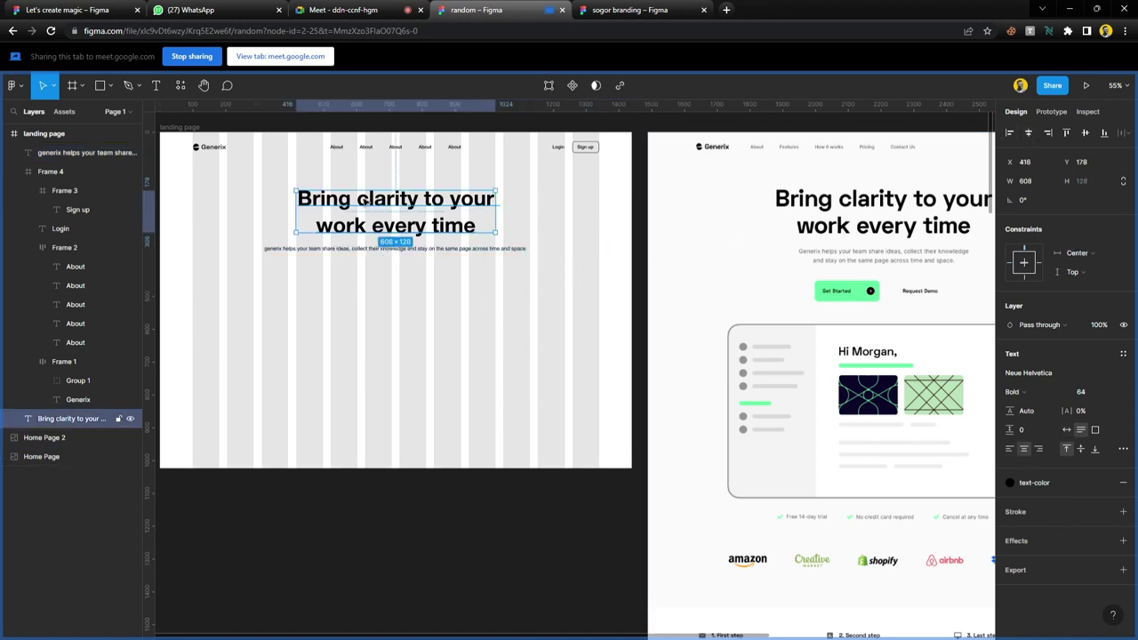
left_click(282, 250)
left_click_drag(272, 254, 295, 254)
left_click_drag(543, 261, 496, 258)
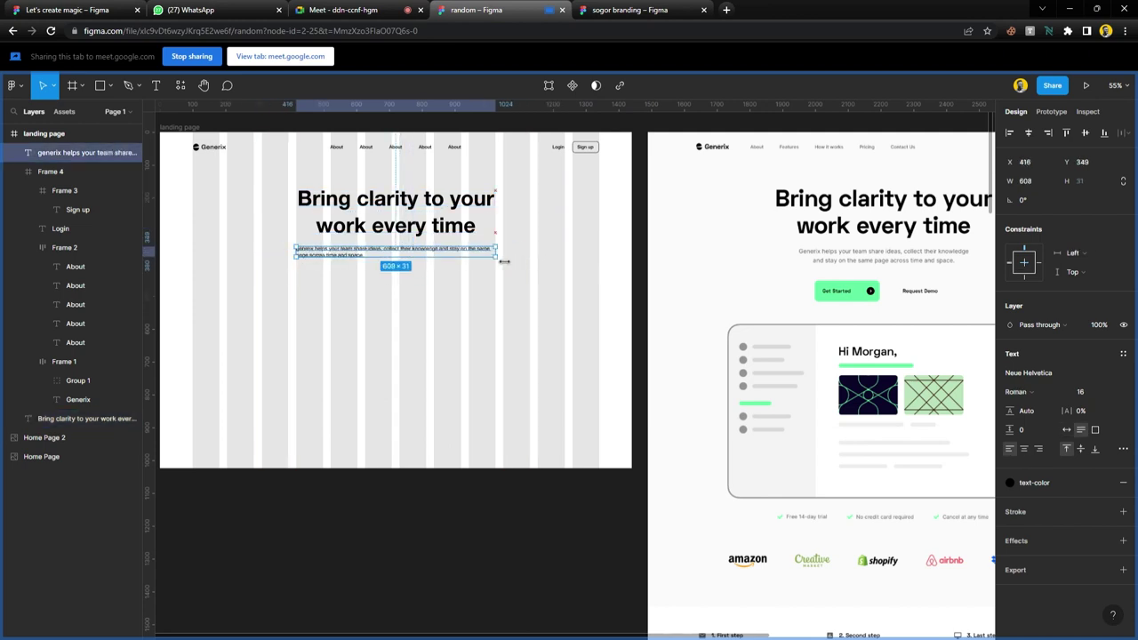
- Center-align the subtext's lines within its text box
scroll(365, 258, "up", 2, "ctrl")
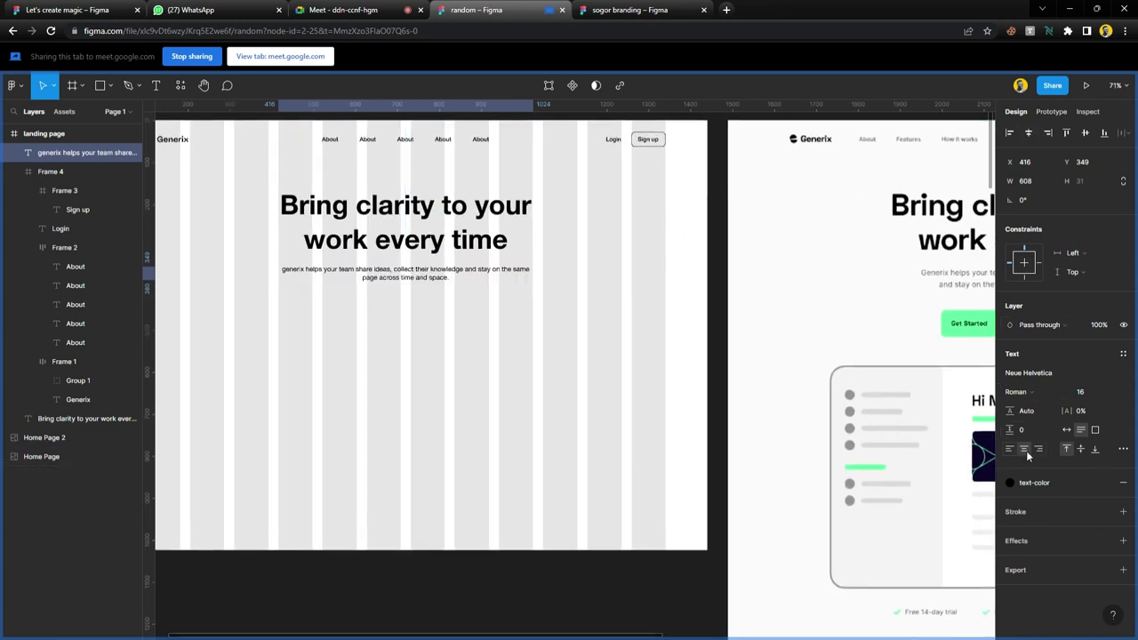
left_click(562, 349)
scroll(511, 335, "down", 1, "ctrl")
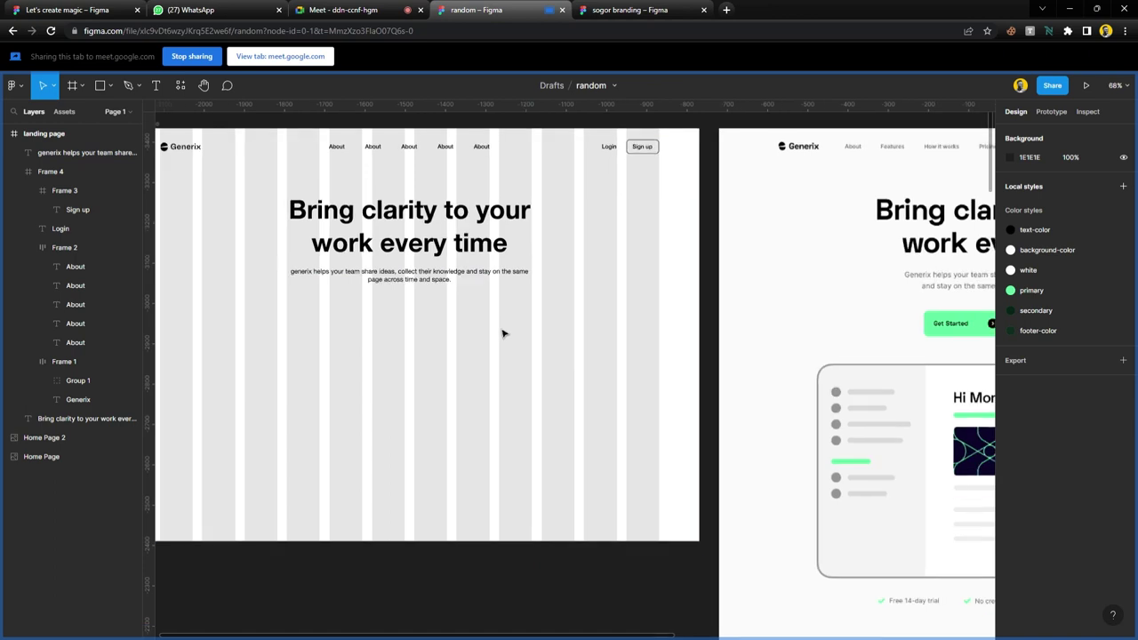
scroll(503, 334, "down", 1, "ctrl")
- Set the subtext's font size to 18 and its line height to 28
left_click(464, 278)
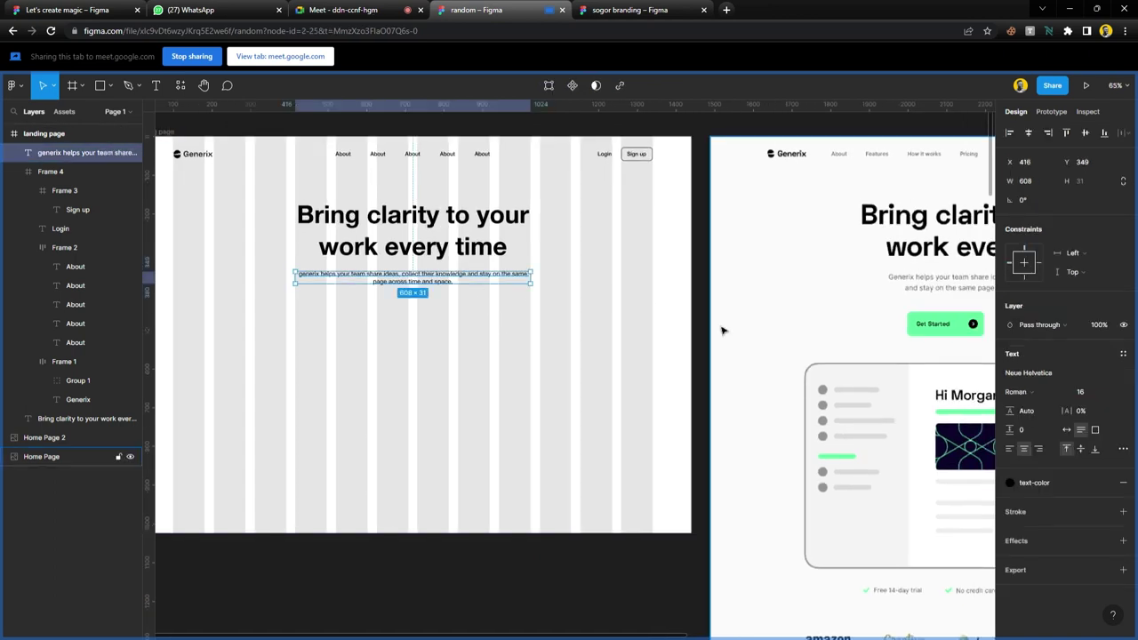
left_click(1097, 392)
key("Up")
key("Up")
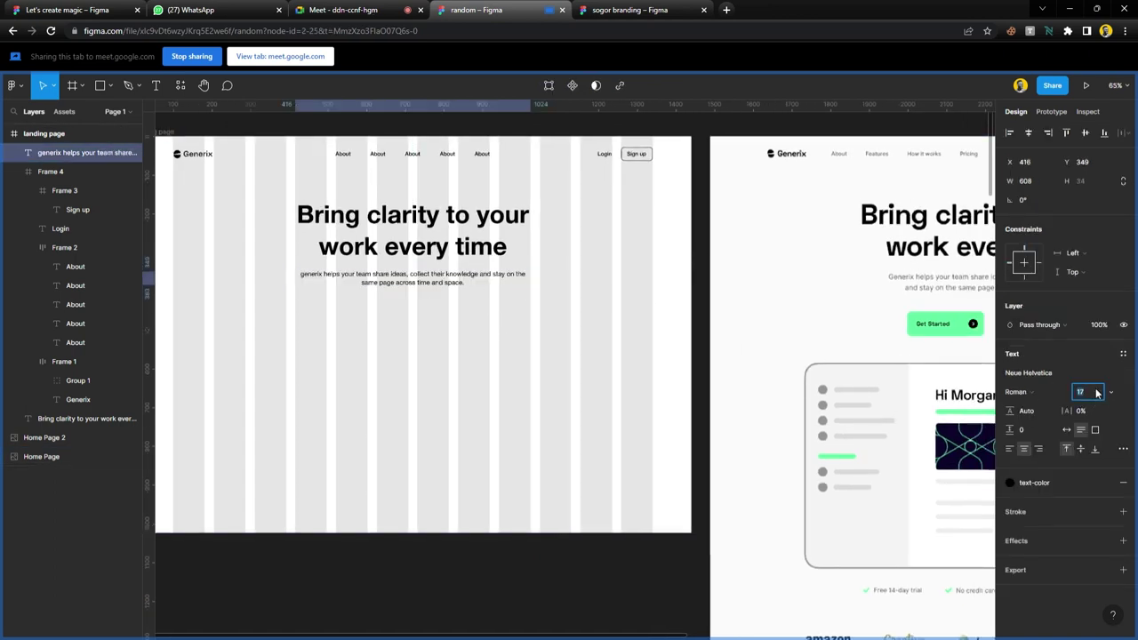
left_click(1043, 412)
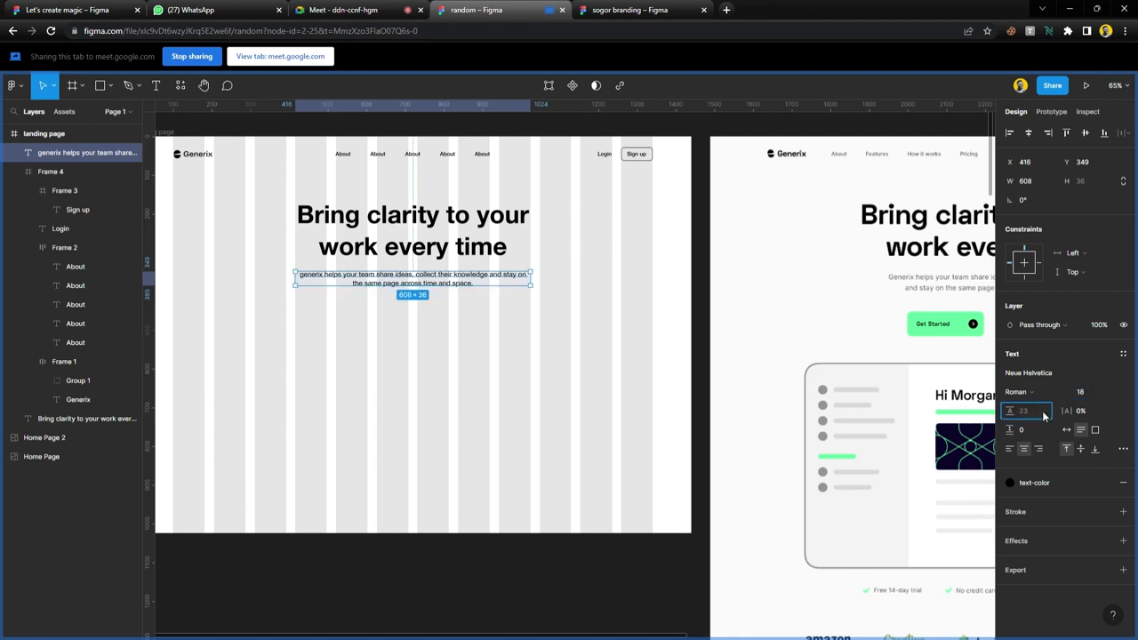
type("28")
key("Return")
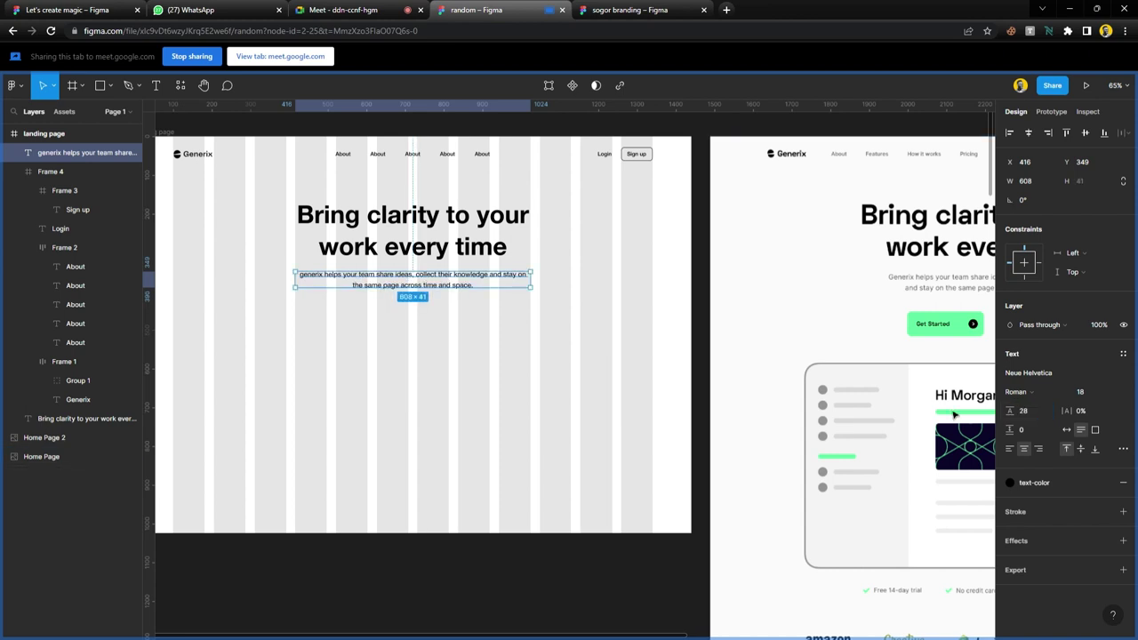
- Narrow the subtext box to about 503 wide and center it horizontally on the landing page
left_click(420, 372)
left_click(383, 290)
left_click_drag(540, 287, 501, 288)
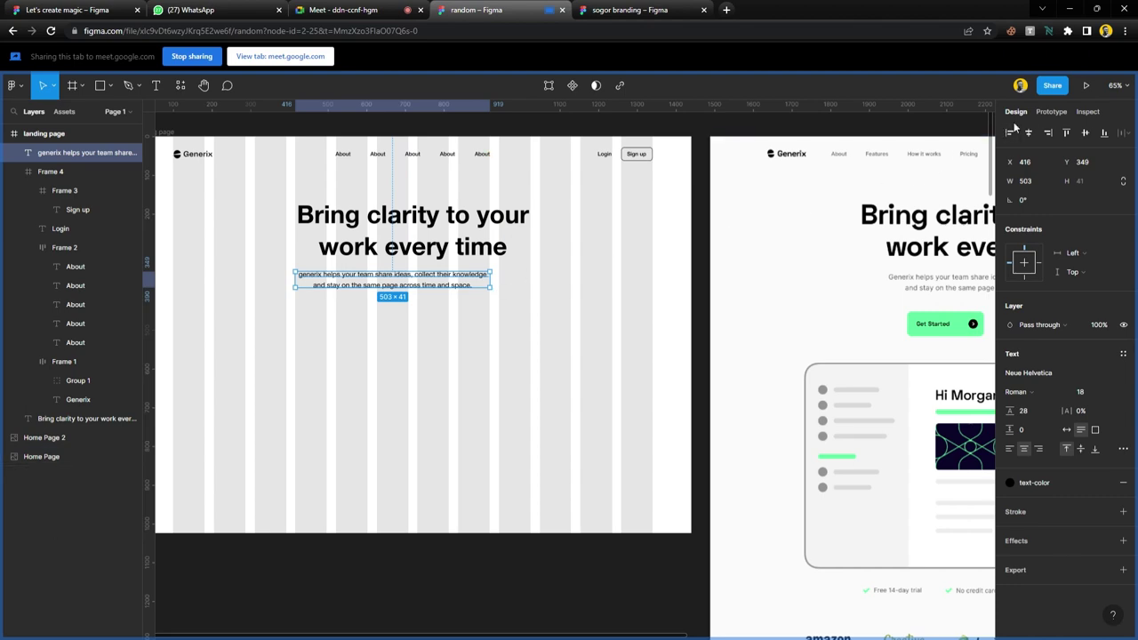
key("alt+h")
left_click(571, 357)
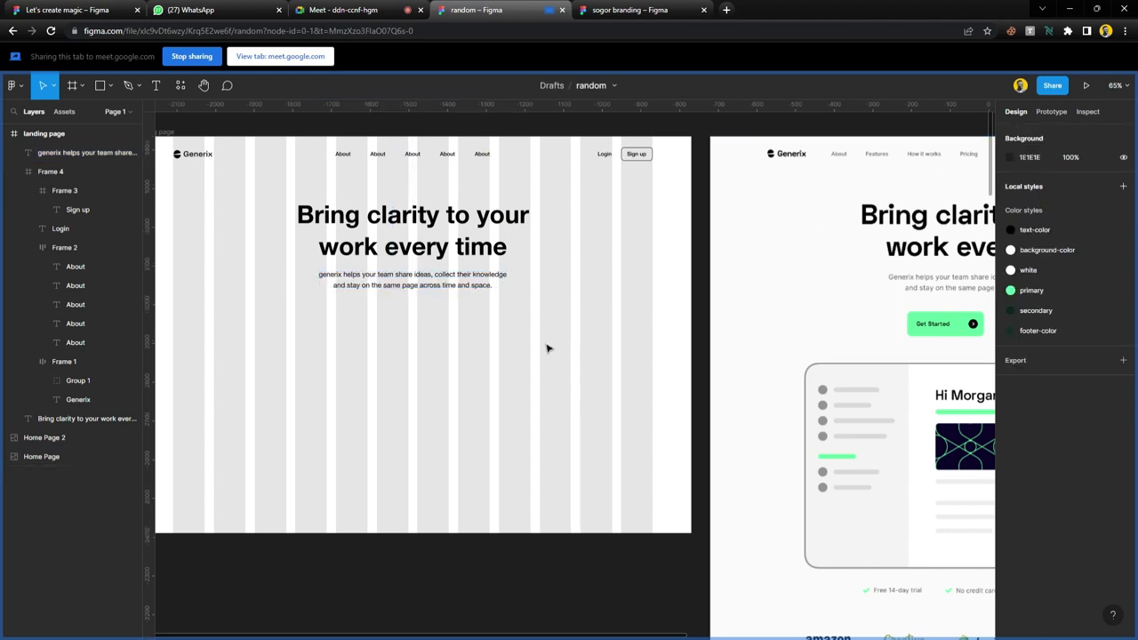
- Switch to the Google Meet call, admit the several people waiting to join, and return to the Figma file
left_click(373, 12)
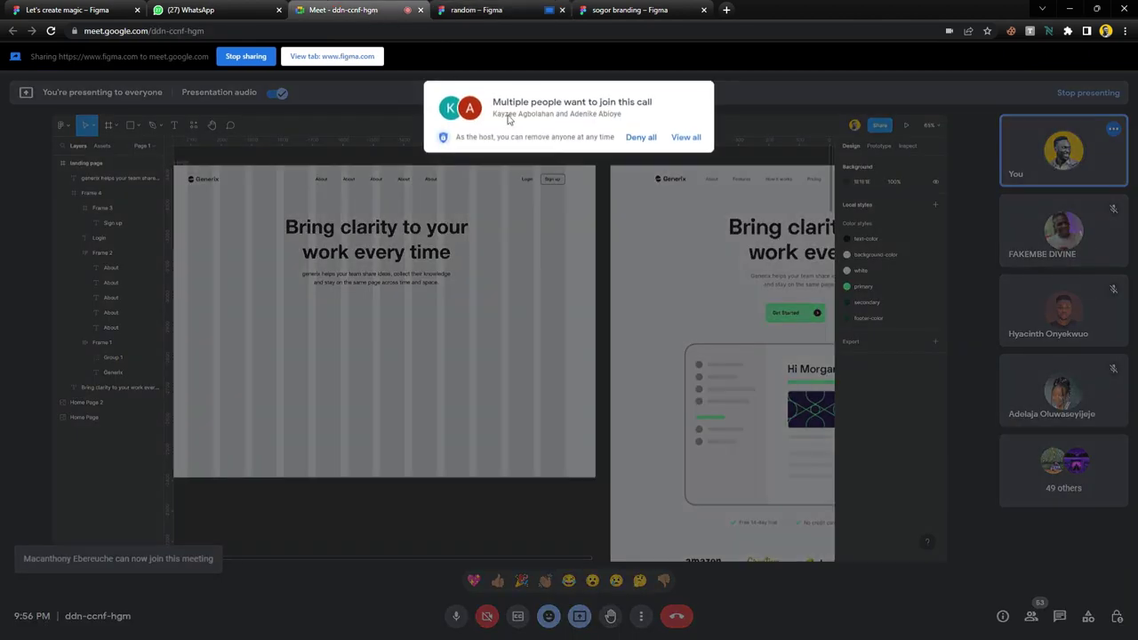
left_click(686, 223)
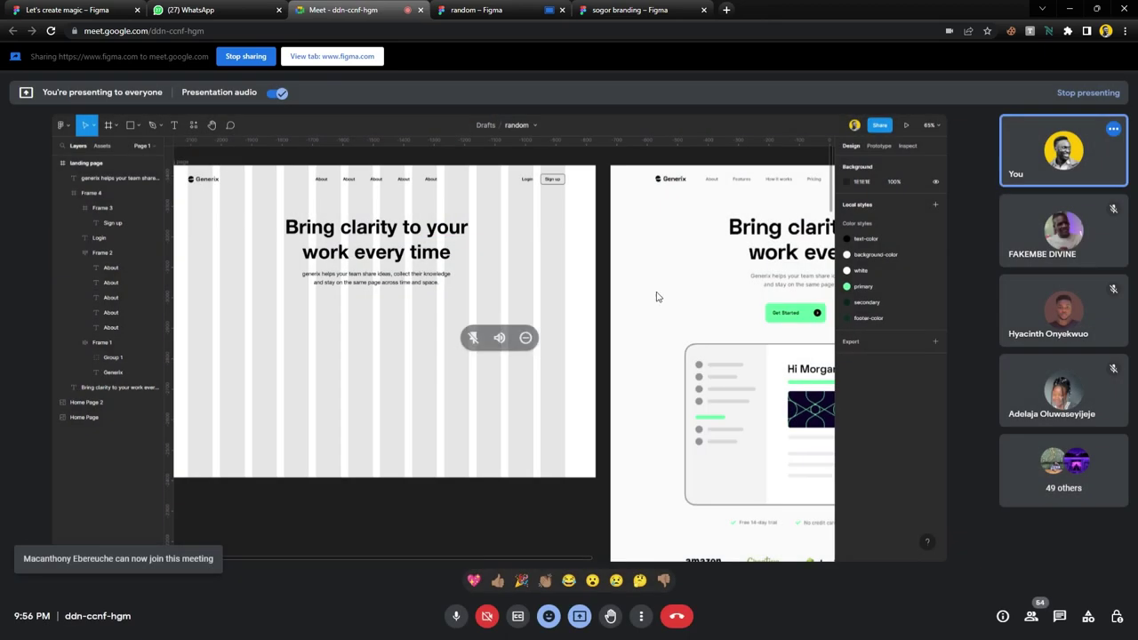
left_click(489, 10)
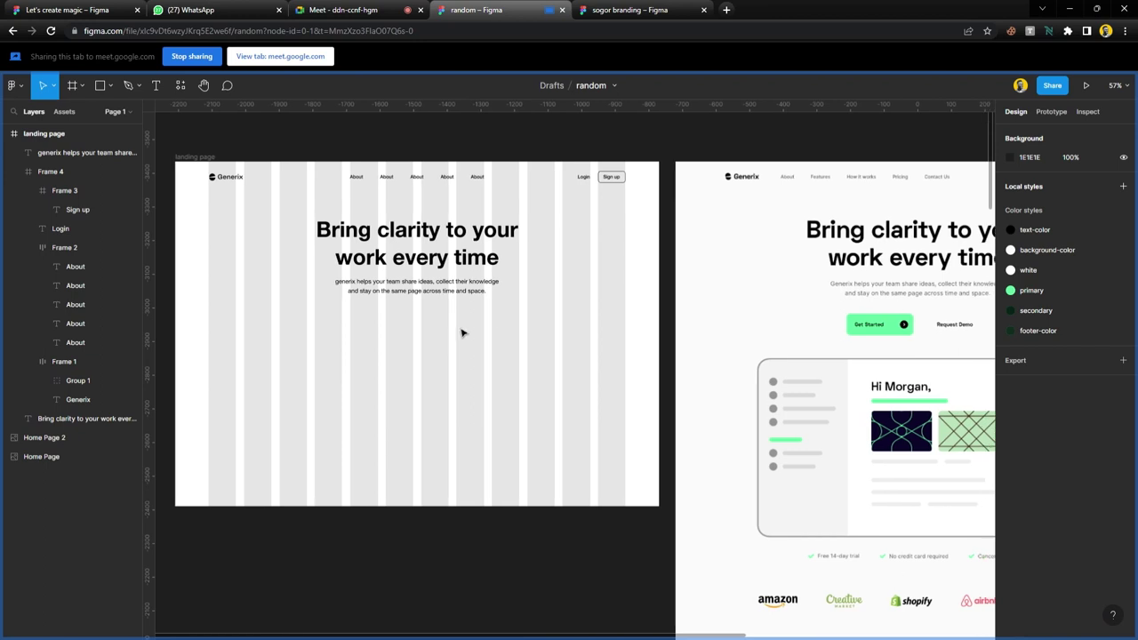
- Change the font of the "Bring clarity to your work every time" heading to Mena Grotesk
scroll(460, 330, "left", 3)
left_click(529, 286)
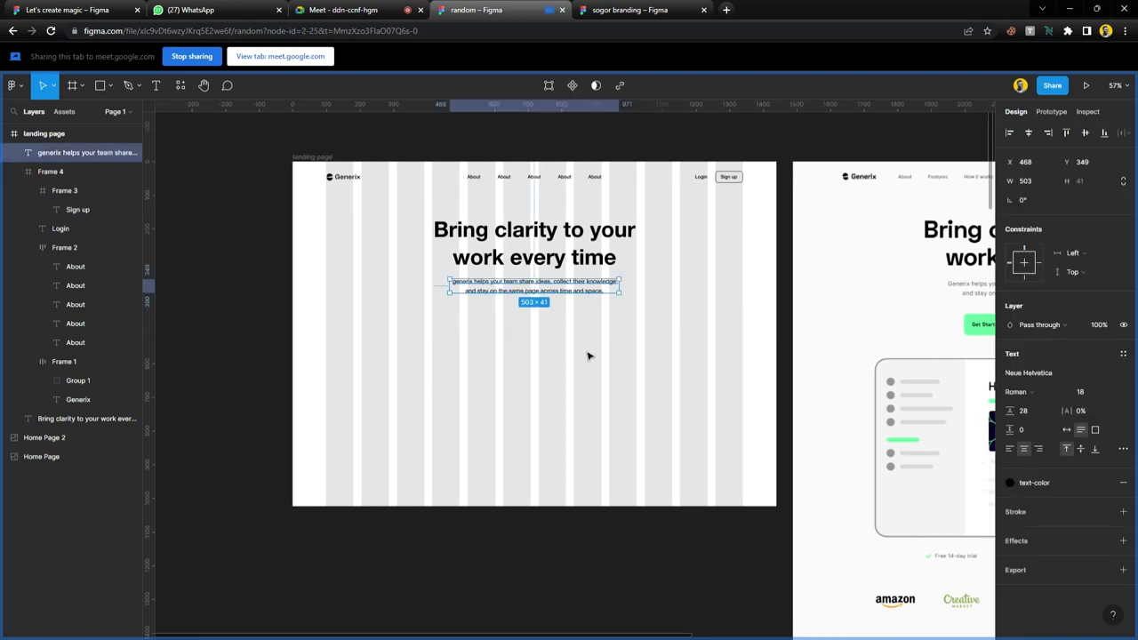
left_click(561, 260)
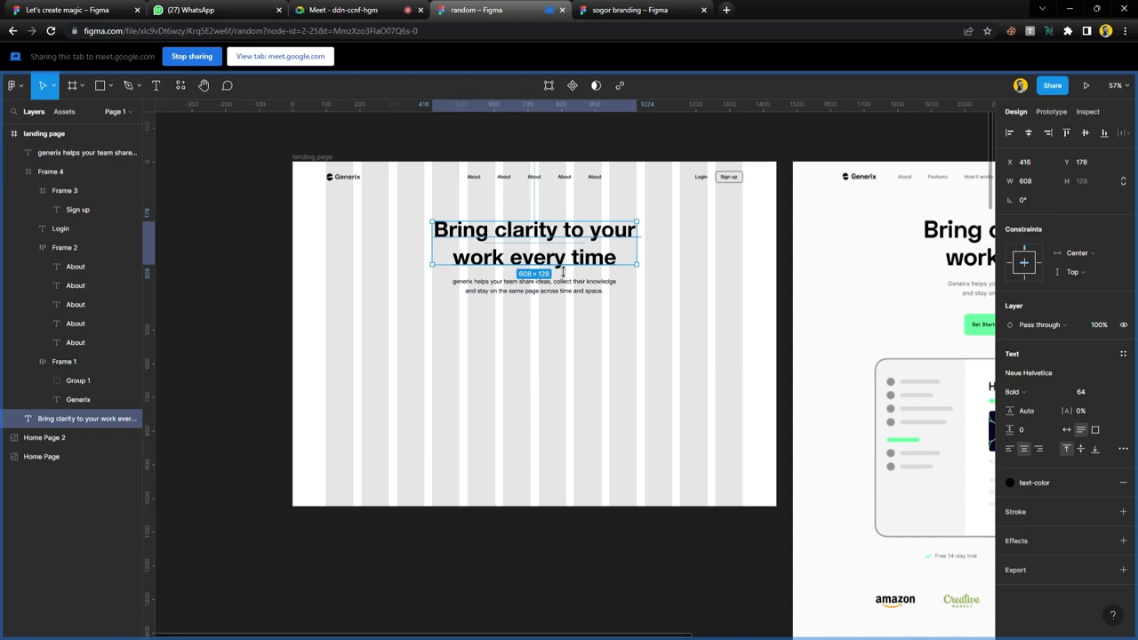
left_click(1033, 374)
type("Mena Grotesk")
key("Return")
left_click(626, 297)
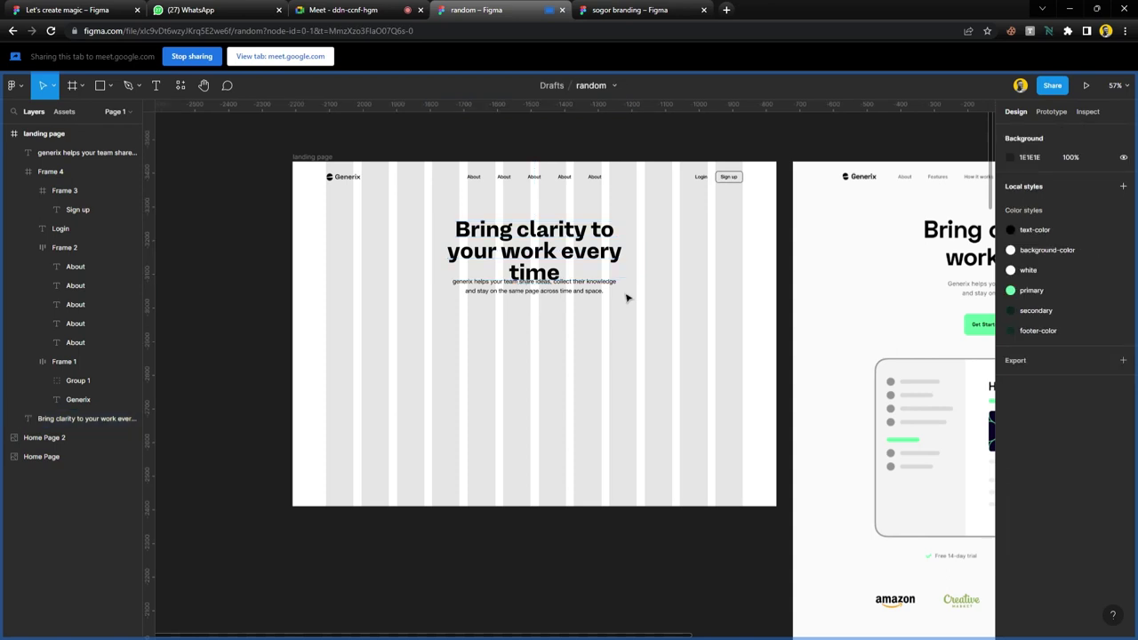
- Widen the heading's box to about 652 so it wraps onto two lines, and center it horizontally on the page
left_click(622, 239)
left_click_drag(621, 258, 658, 264)
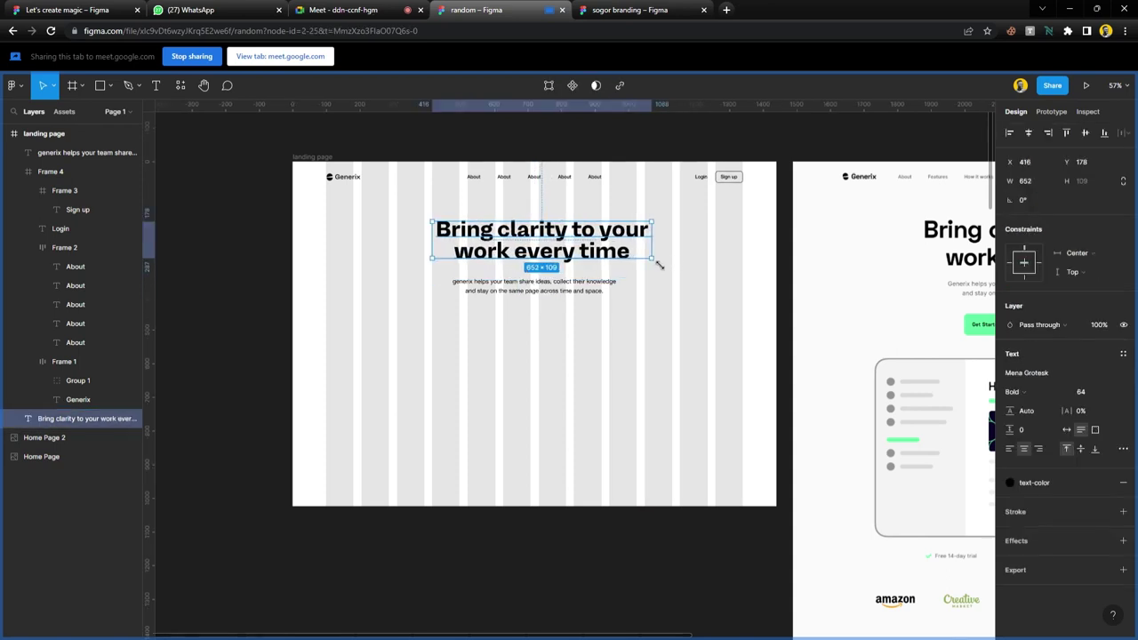
left_click(1028, 132)
left_click(549, 329)
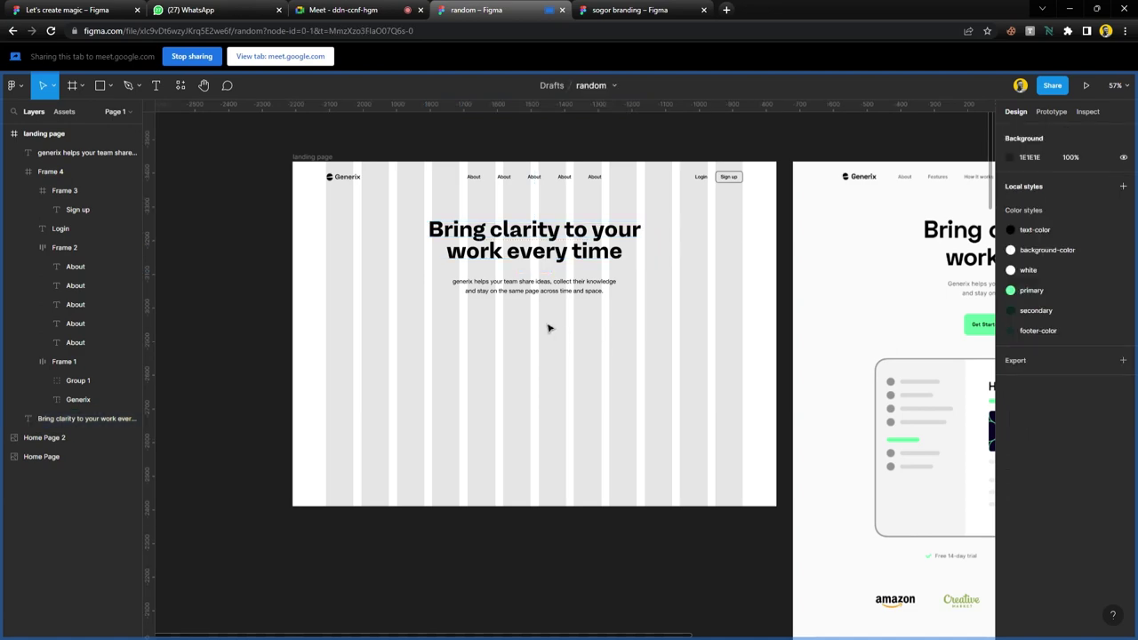
- Admit the newly waiting participants in the Google Meet call, checking it twice, and return to the Figma file
left_click(342, 10)
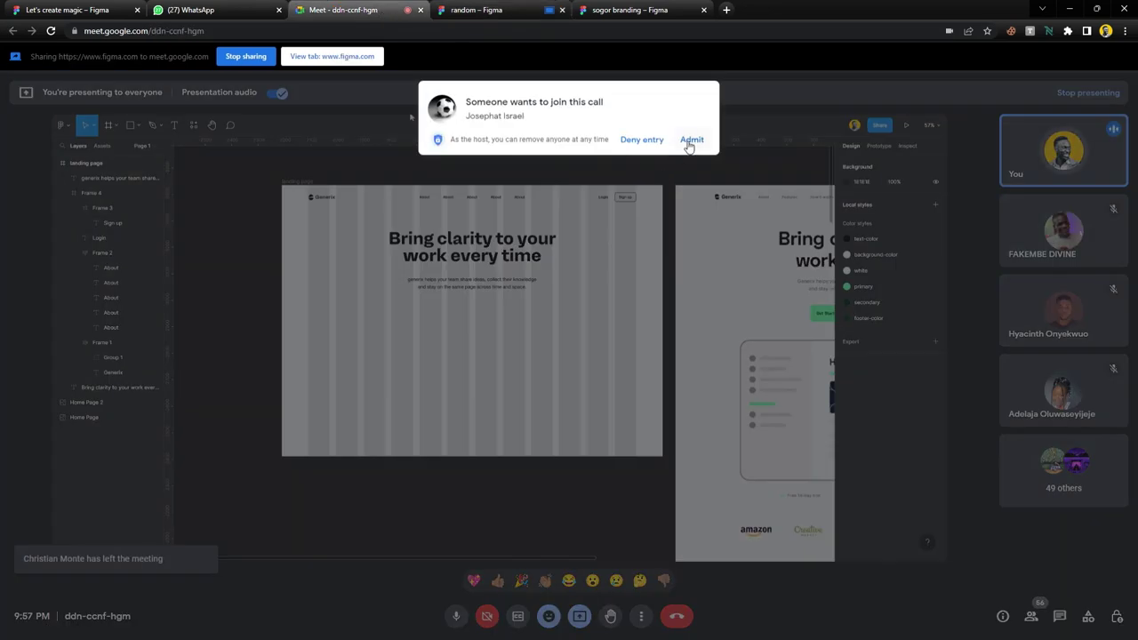
left_click(690, 139)
left_click(489, 9)
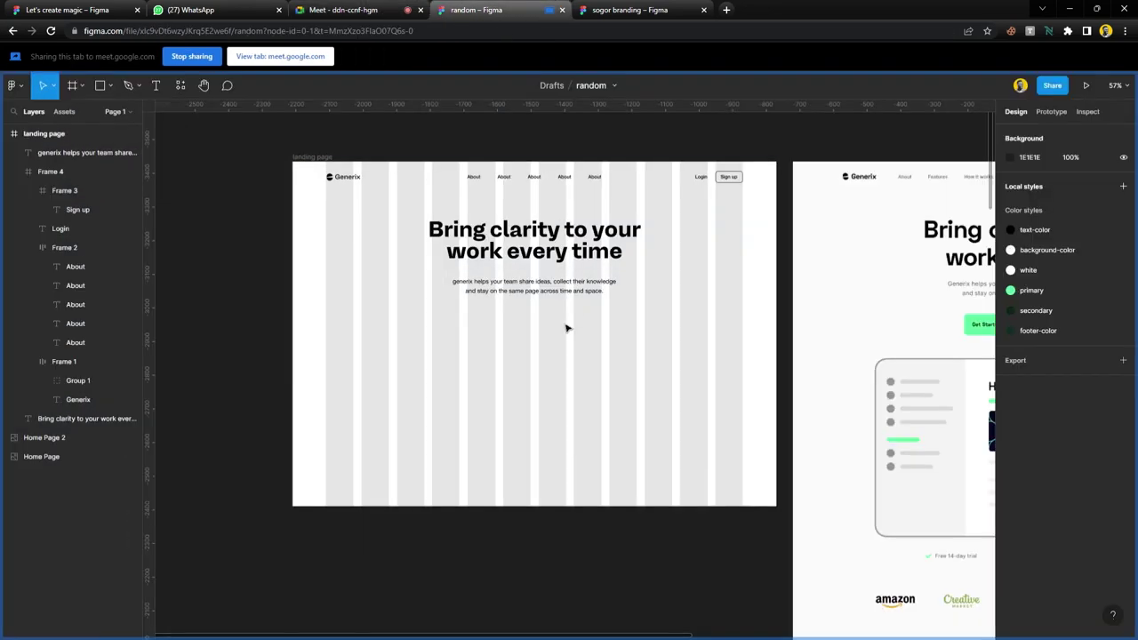
left_click(342, 10)
left_click(690, 140)
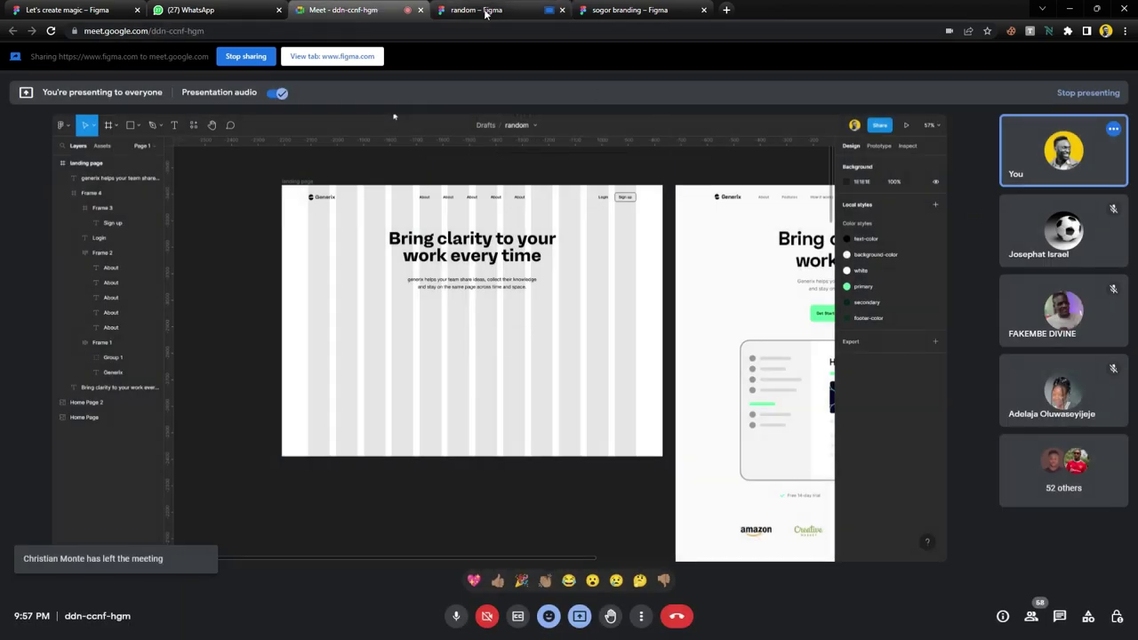
left_click(484, 12)
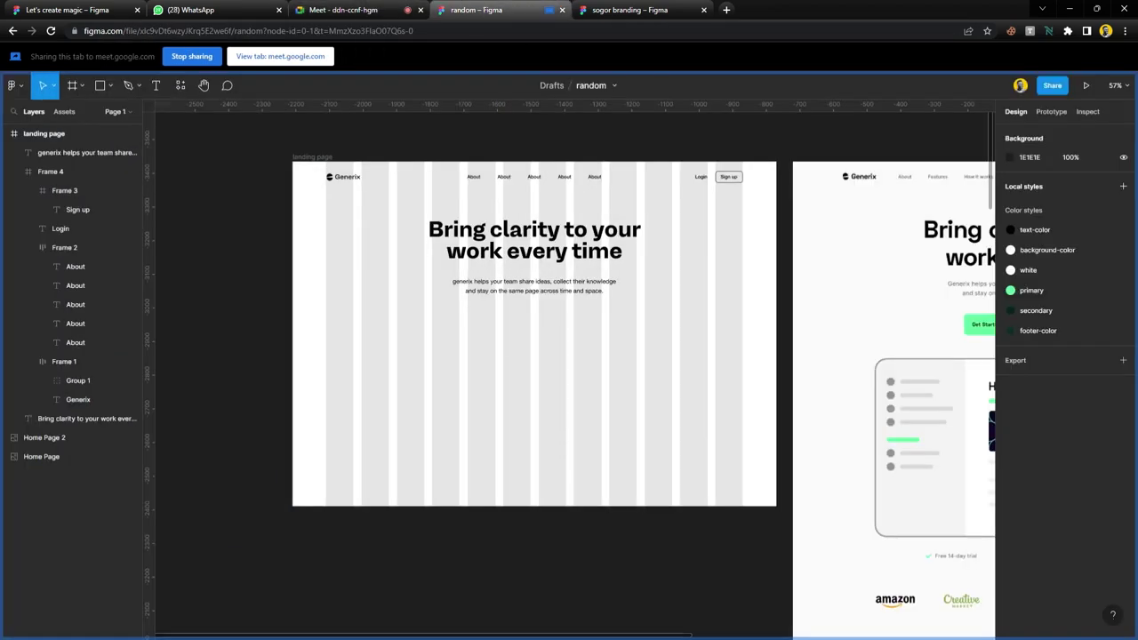
- Move the subtext up closer to the heading, to about Y 331
left_click_drag(543, 292, 546, 285)
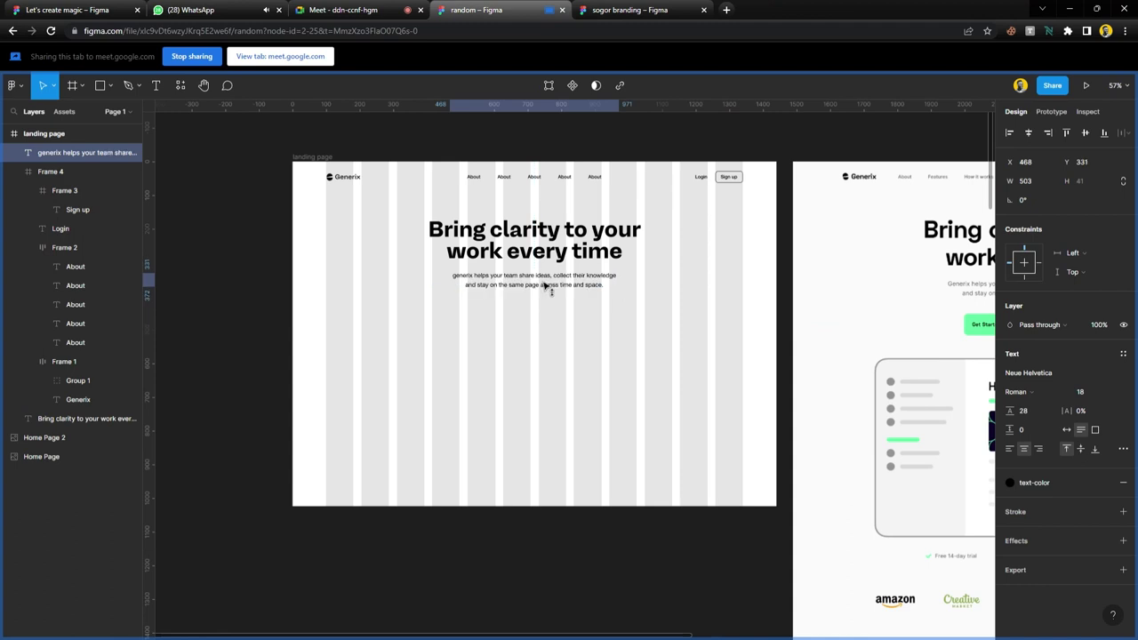
- Set the vertical spacing between the hero heading and its subtext to 45
left_click(551, 244, "shift")
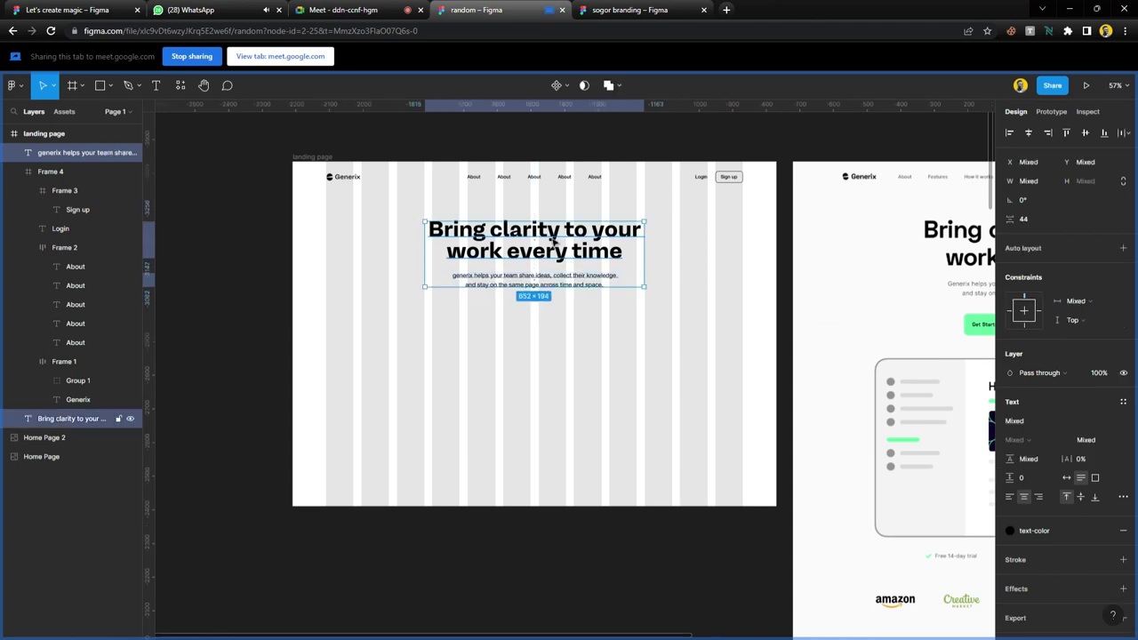
left_click(1034, 222)
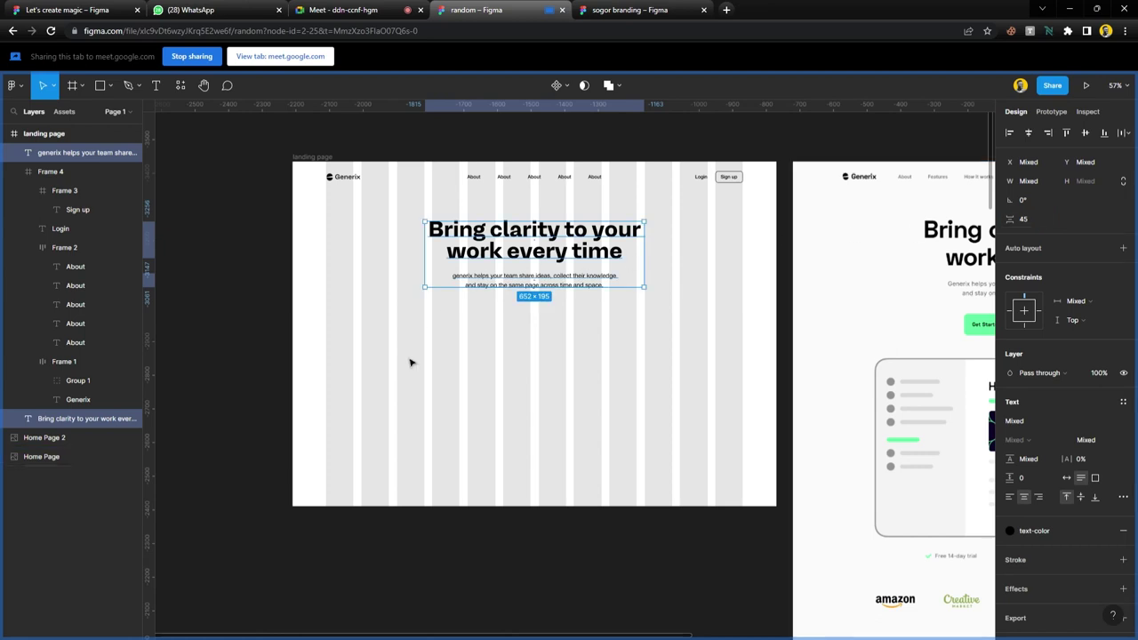
left_click(501, 334)
scroll(500, 335, "down", 3)
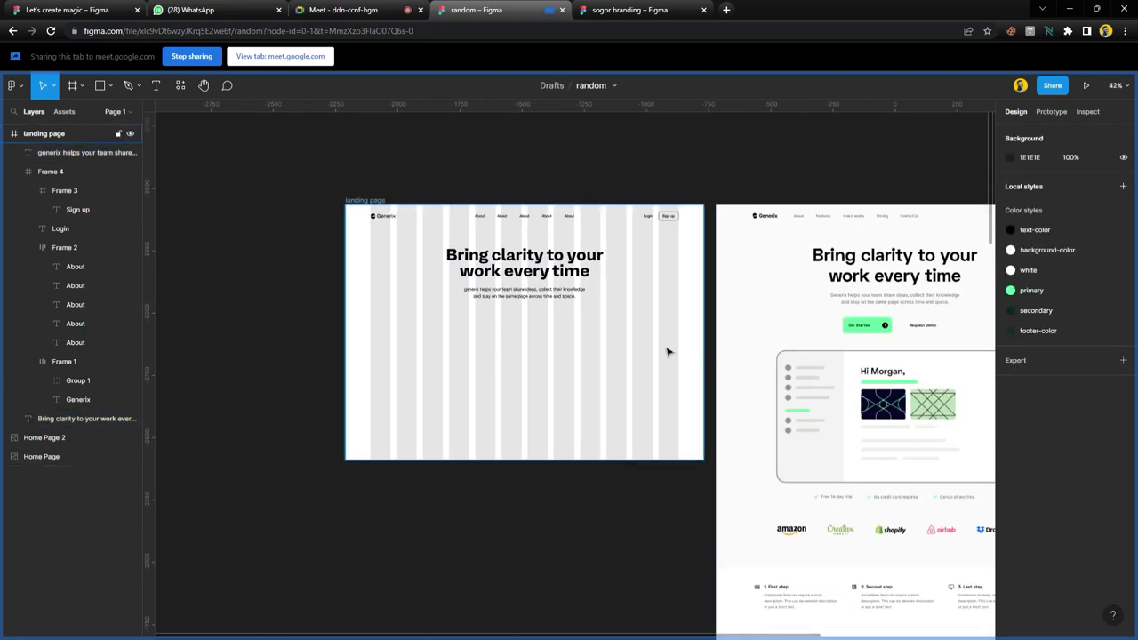
scroll(498, 341, "up", 5)
scroll(502, 330, "up", 2)
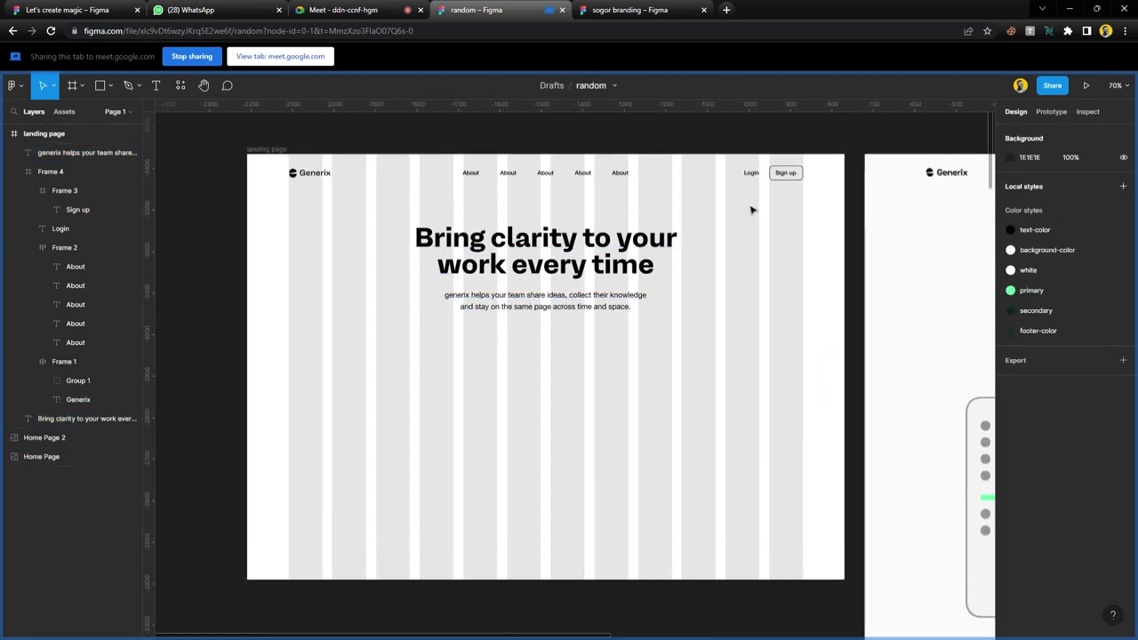
- Duplicate the hero subtext below itself at about Y 426 and replace the copy's wording with "Get started"
left_click(518, 311)
left_click_drag(511, 303, 516, 341, "alt")
scroll(724, 426, "right", 5)
scroll(647, 379, "left", 2)
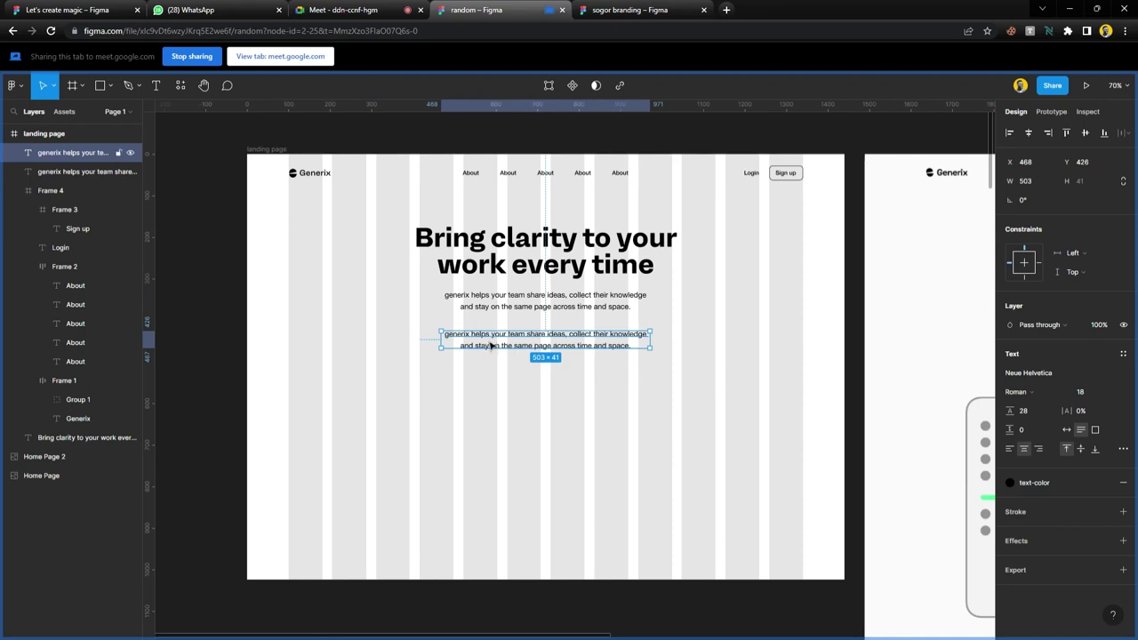
double_click(491, 346)
type("Get started")
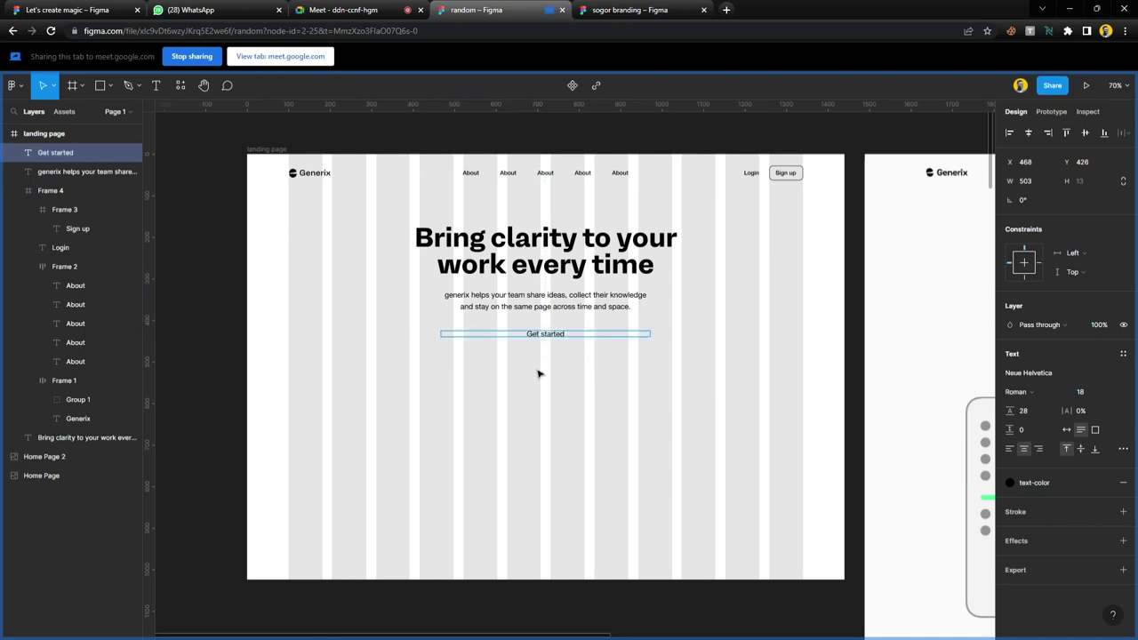
- Set the "Get started" text to auto width and move it to about X 521, Y 445
key("Escape")
left_click(1066, 431)
left_click(564, 353)
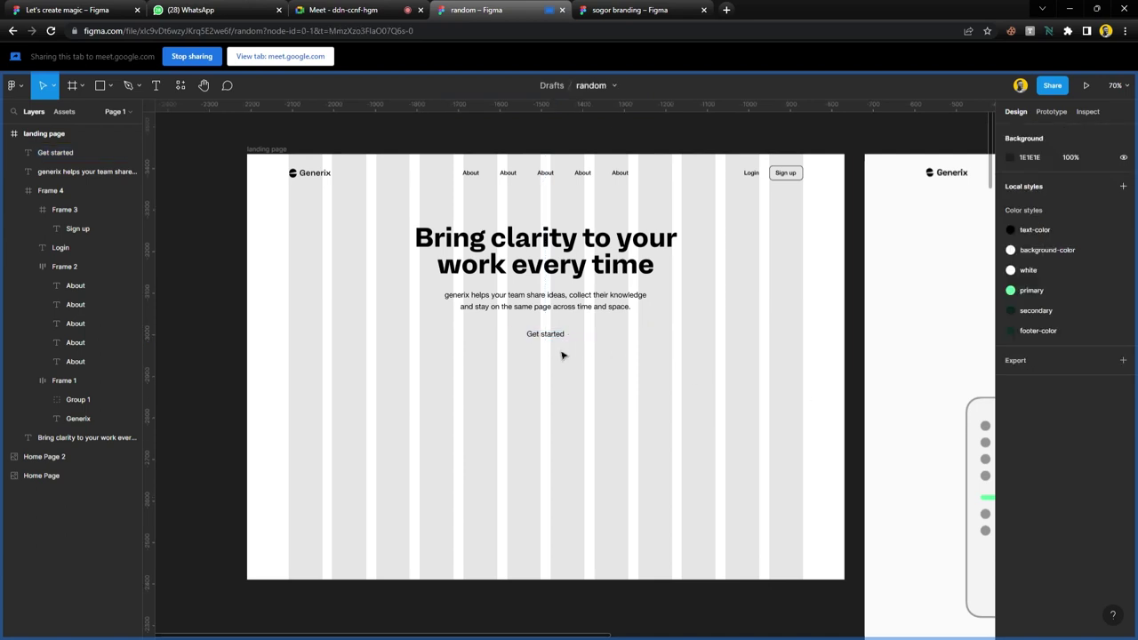
scroll(534, 342, "up", 2)
left_click(547, 335)
left_click_drag(547, 335, 465, 350)
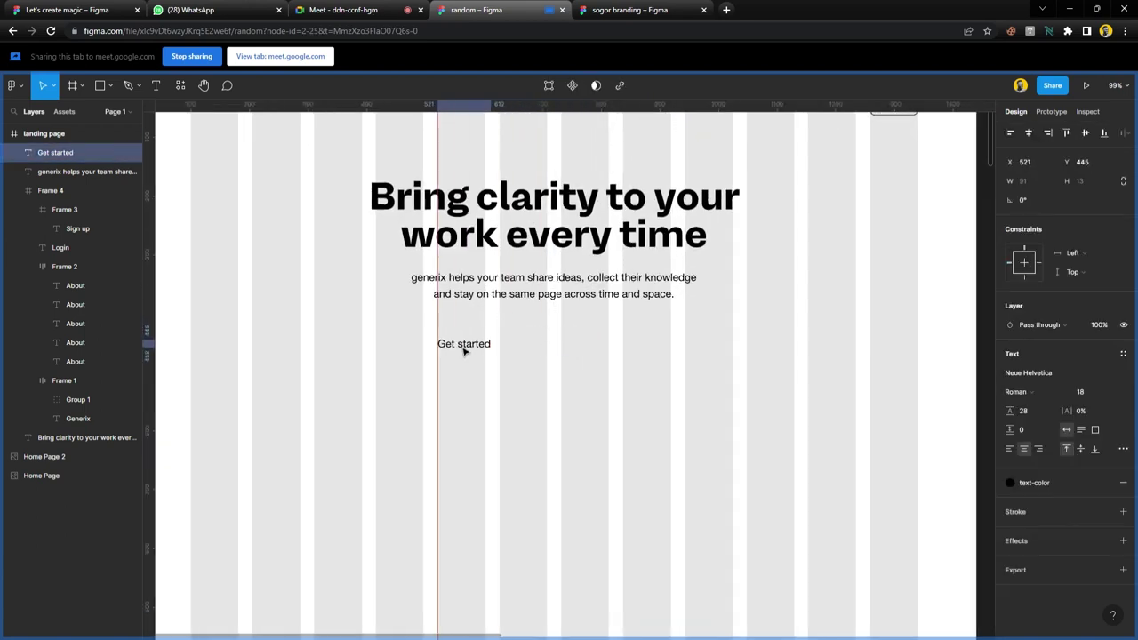
left_click(465, 334)
- Draw a frame about 171 wide around the "Get started" text, with height 57 and the primary color style as fill
key("f")
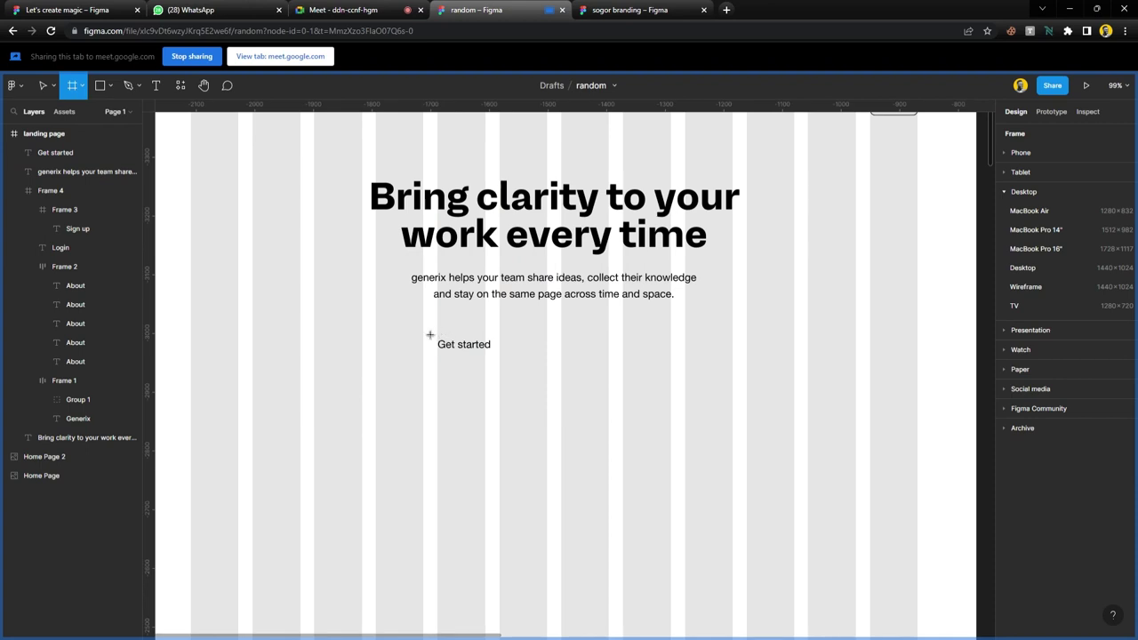
left_click_drag(423, 326, 524, 363)
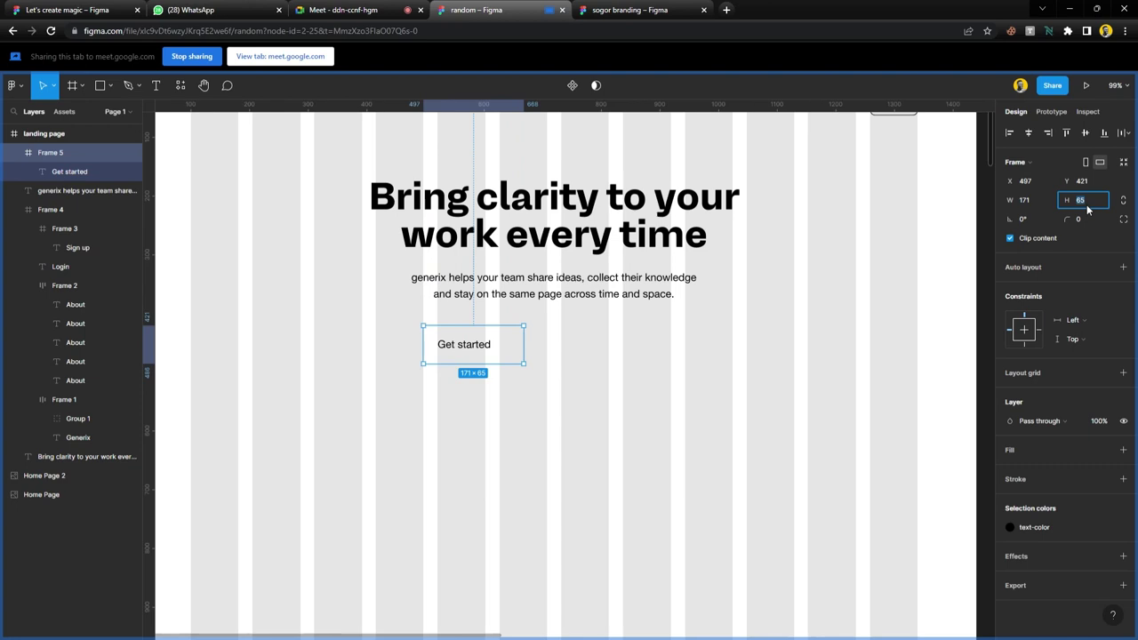
type("57")
key("Return")
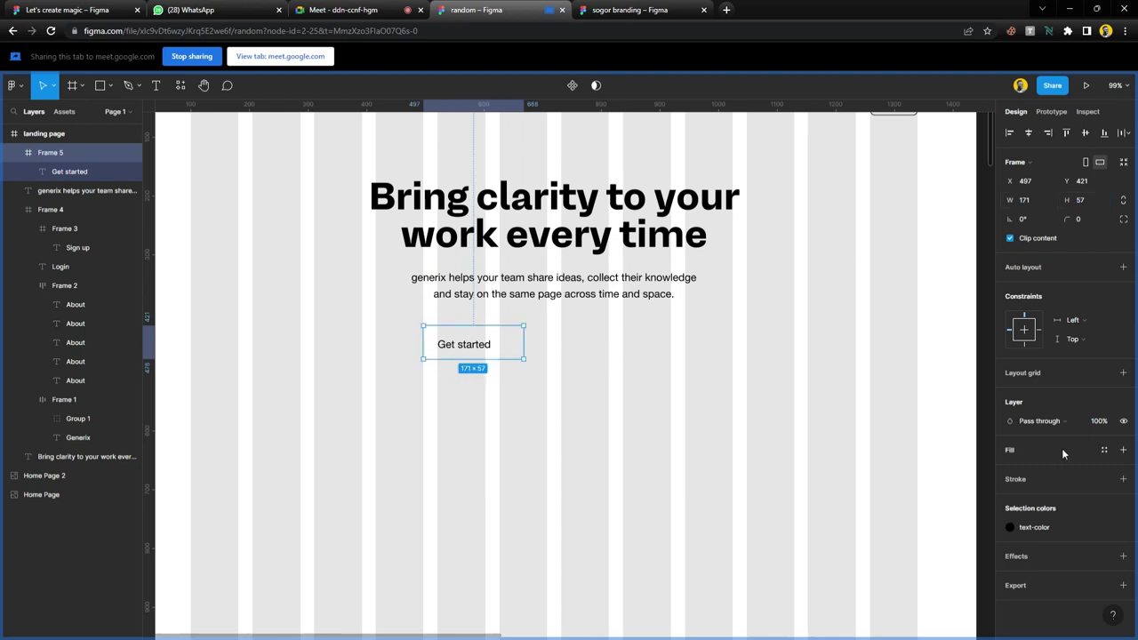
left_click(1103, 449)
left_click(1062, 531)
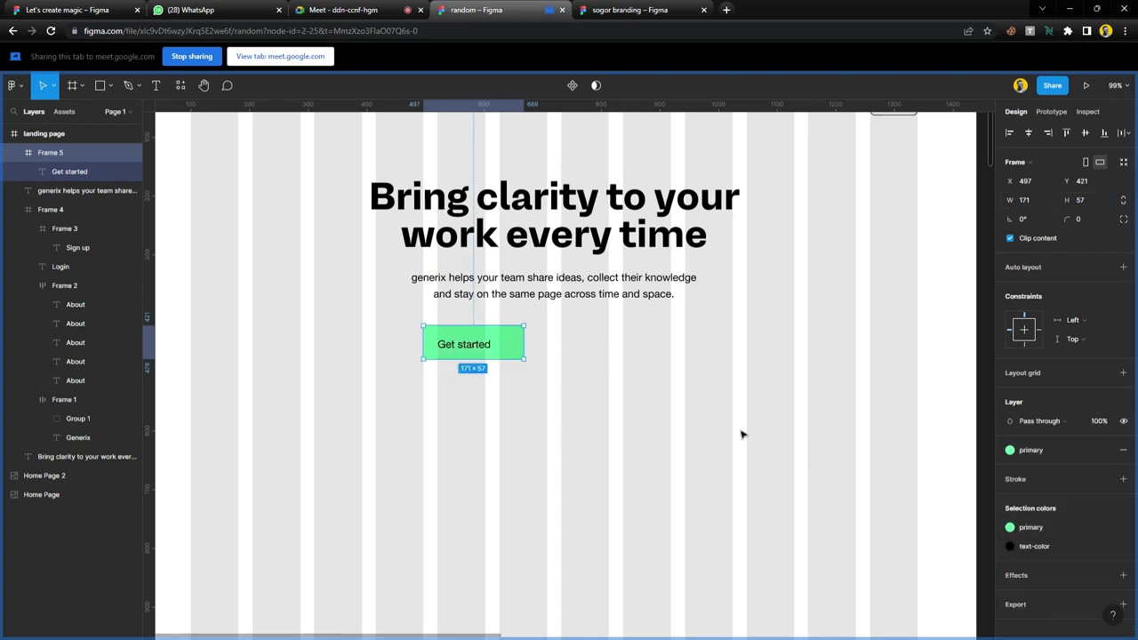
- Make the "Get started" text Bold and center it horizontally and vertically within the green button frame
double_click(485, 349)
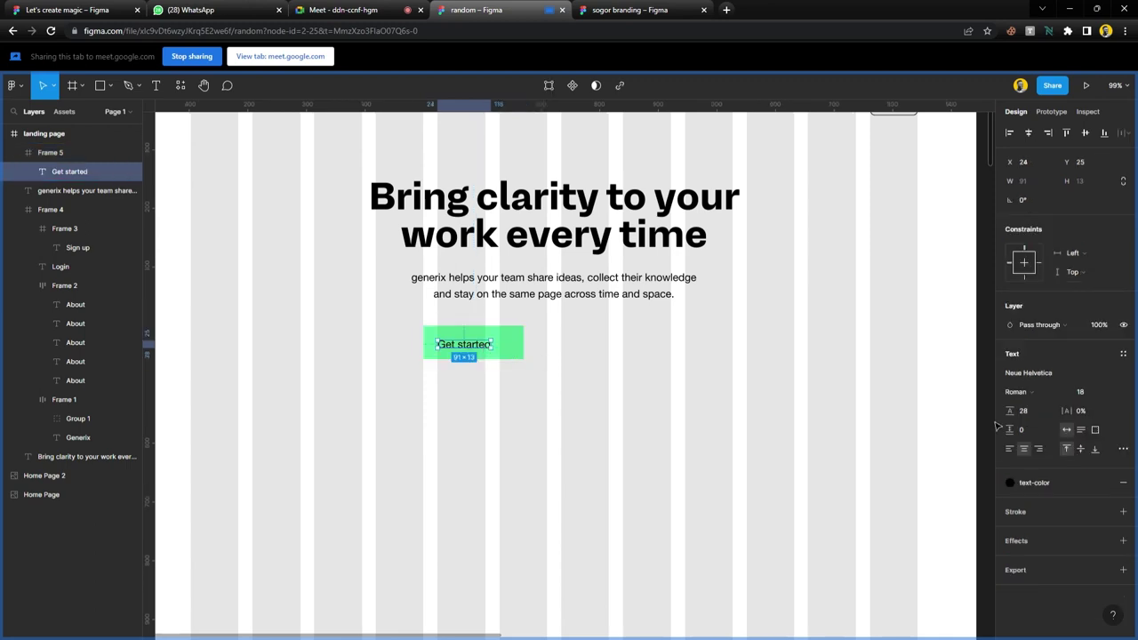
left_click(1038, 396)
left_click(1040, 333)
left_click(638, 391)
double_click(493, 351)
left_click(1028, 133)
left_click(1083, 133)
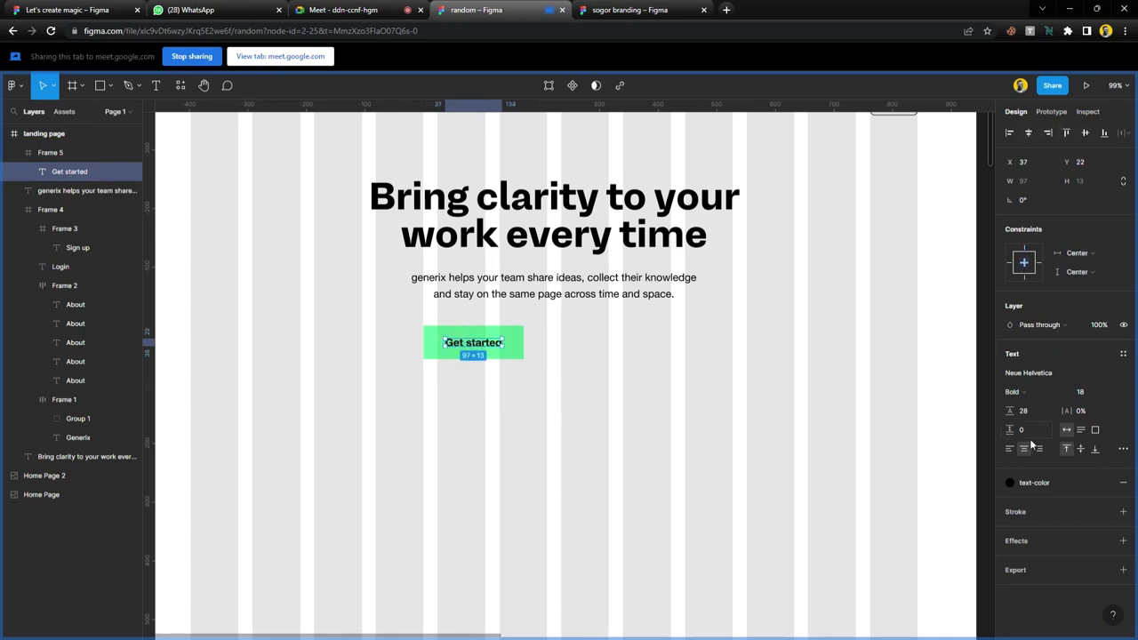
- Move the Get started button below the hero text to X 458, Y 427
key("Escape")
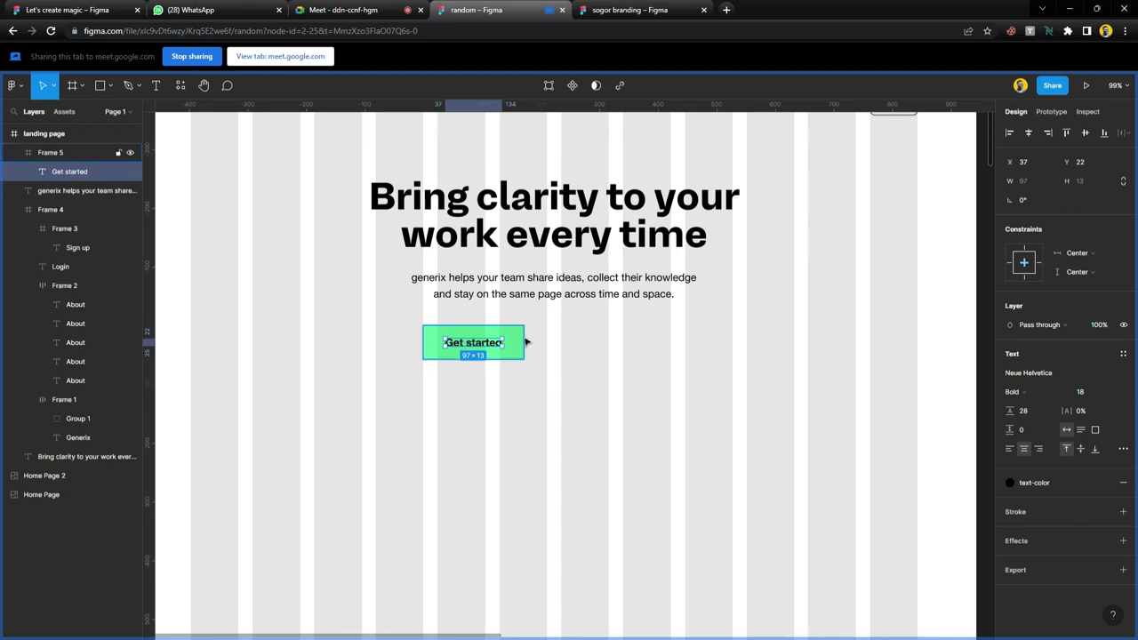
left_click_drag(531, 352, 477, 349)
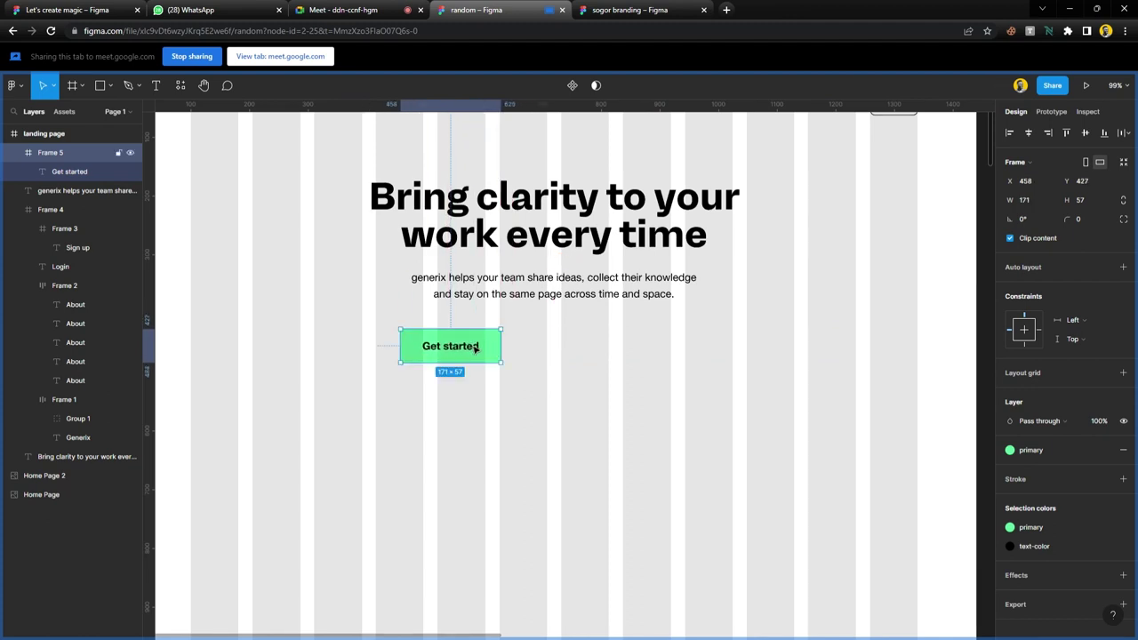
scroll(525, 373, "down", 3)
left_click(356, 10)
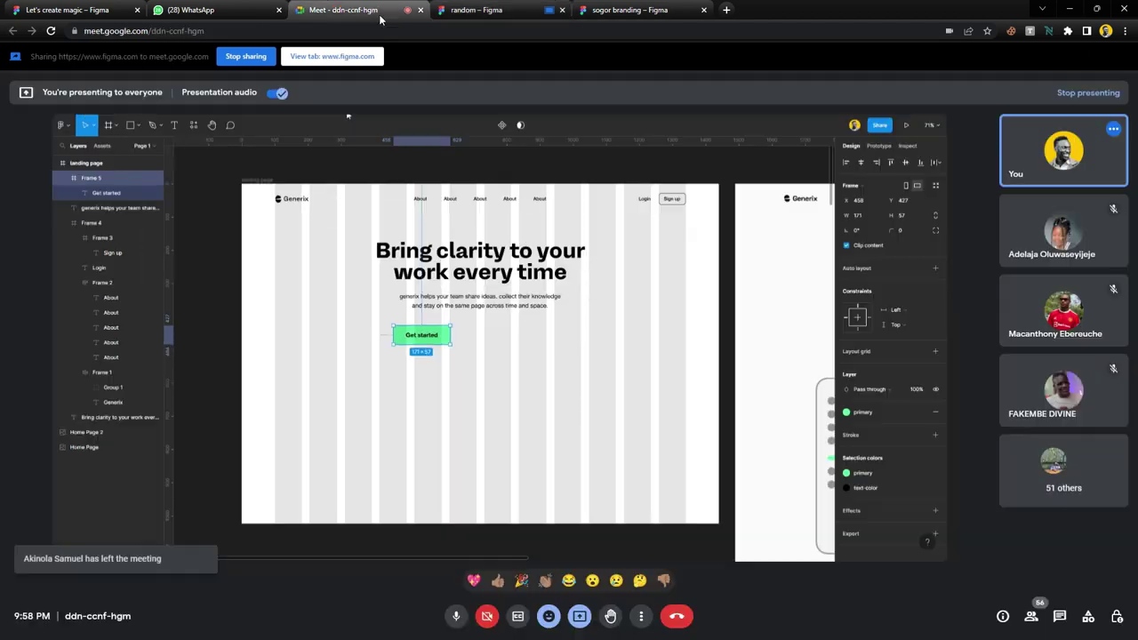
left_click(492, 11)
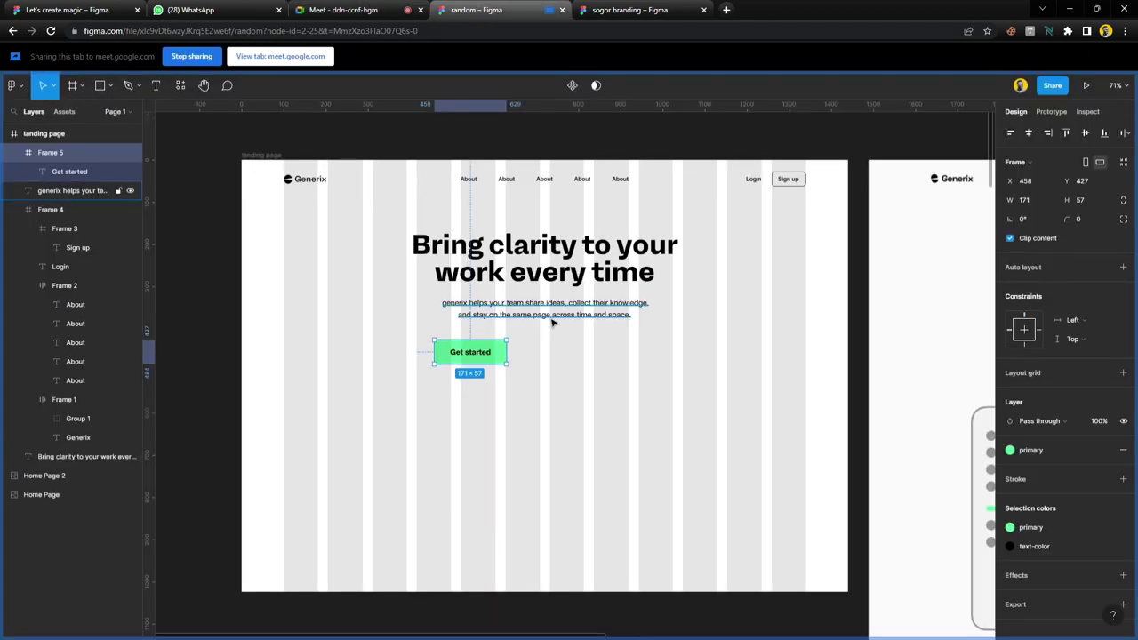
- Duplicate the Get started button and place the copy beside it at X 651, Y 427
left_click(561, 395)
scroll(544, 387, "down", 2)
scroll(544, 387, "right", 5)
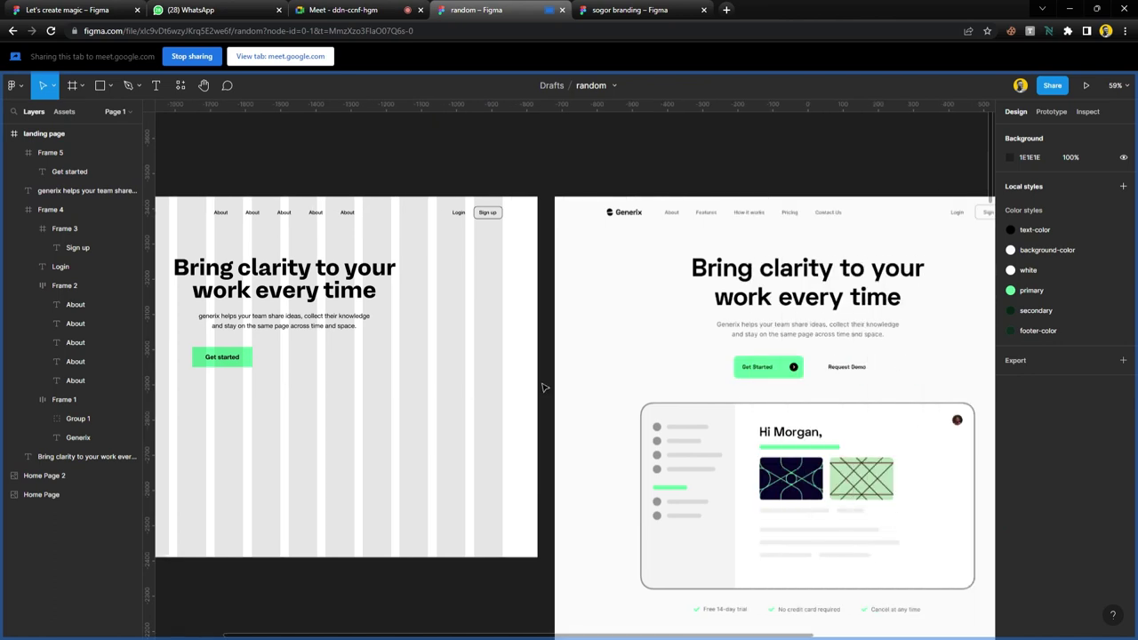
scroll(544, 388, "left", 5)
scroll(539, 373, "up", 5)
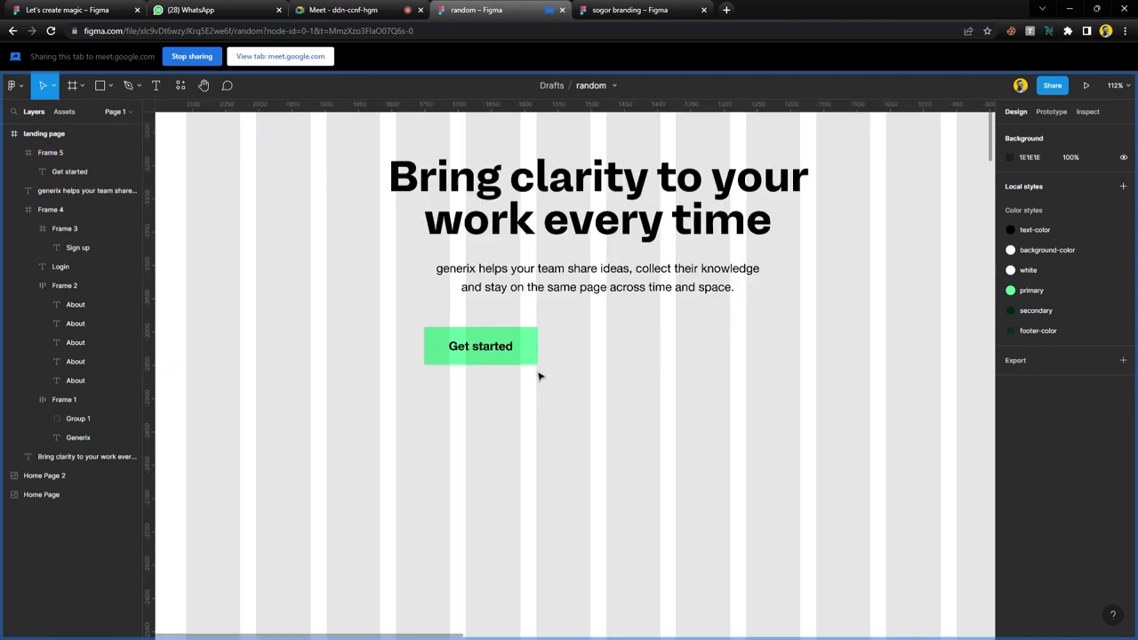
left_click(521, 355)
left_click_drag(506, 352, 634, 356)
- Change the duplicated button's label to "Request a demo"
double_click(622, 353)
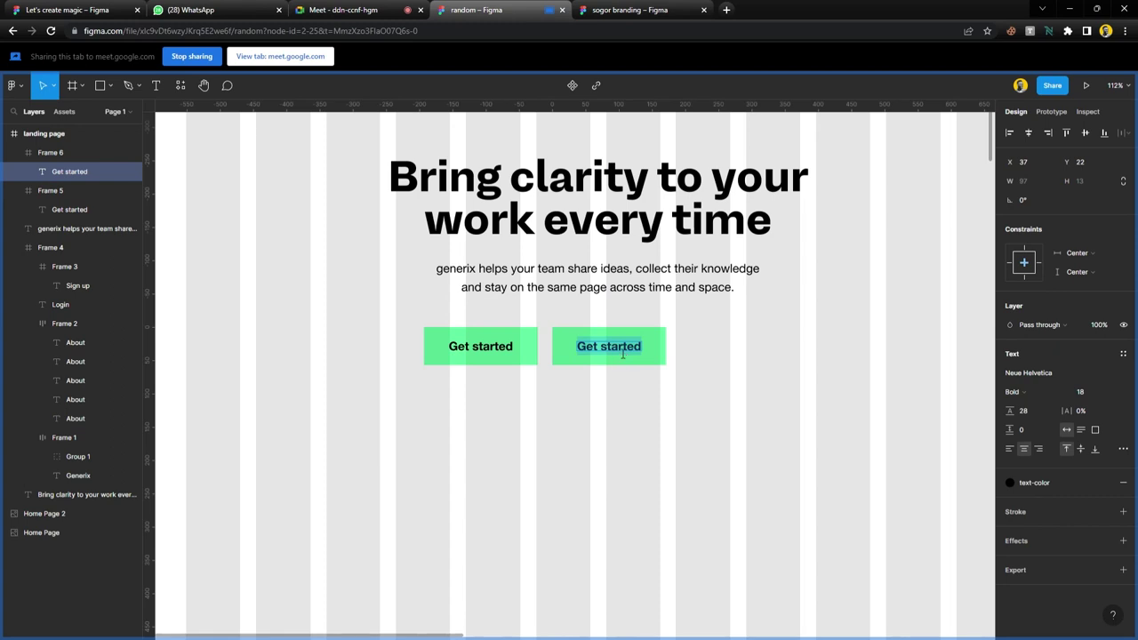
type("Request a")
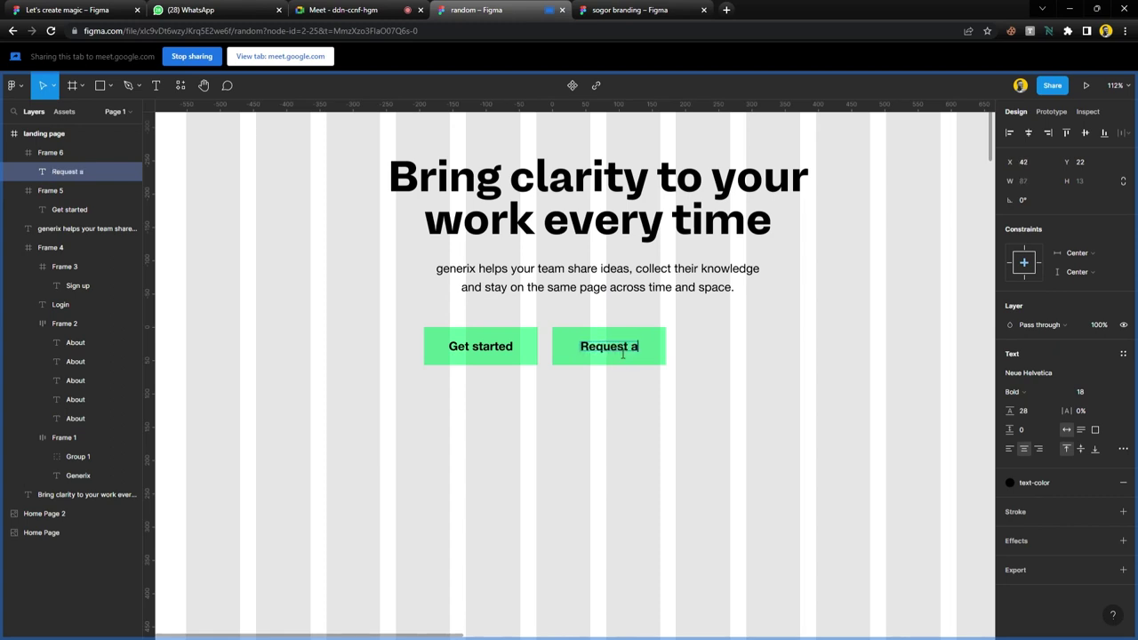
type(" demo")
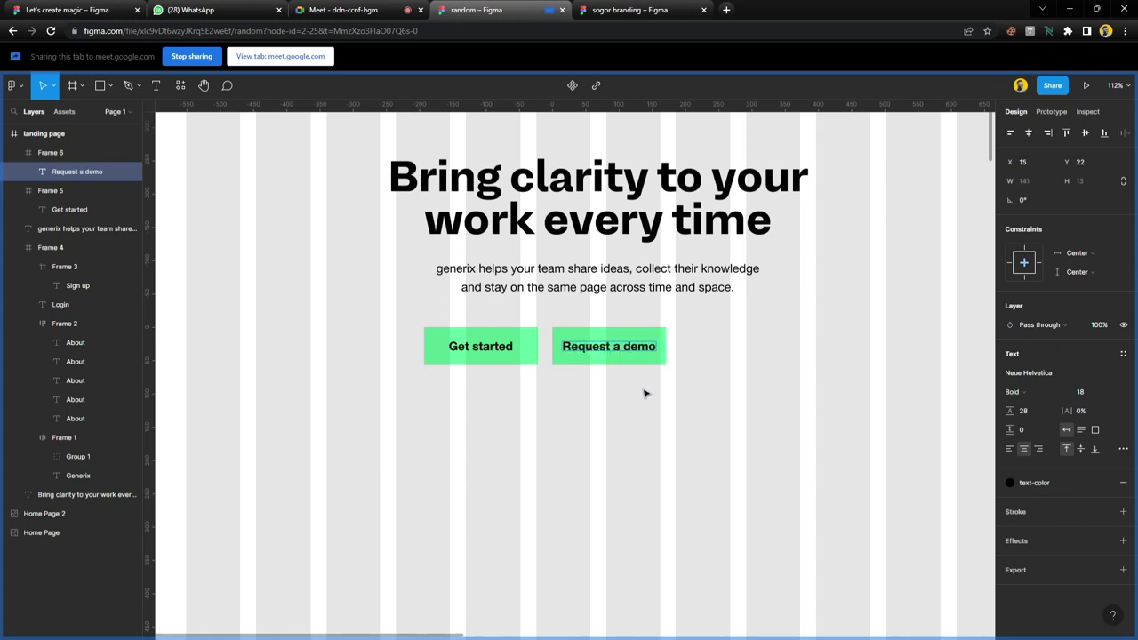
key("Escape")
- Switch to the Google Meet call, admit the waiting participant, and return to the Figma design
left_click(346, 10)
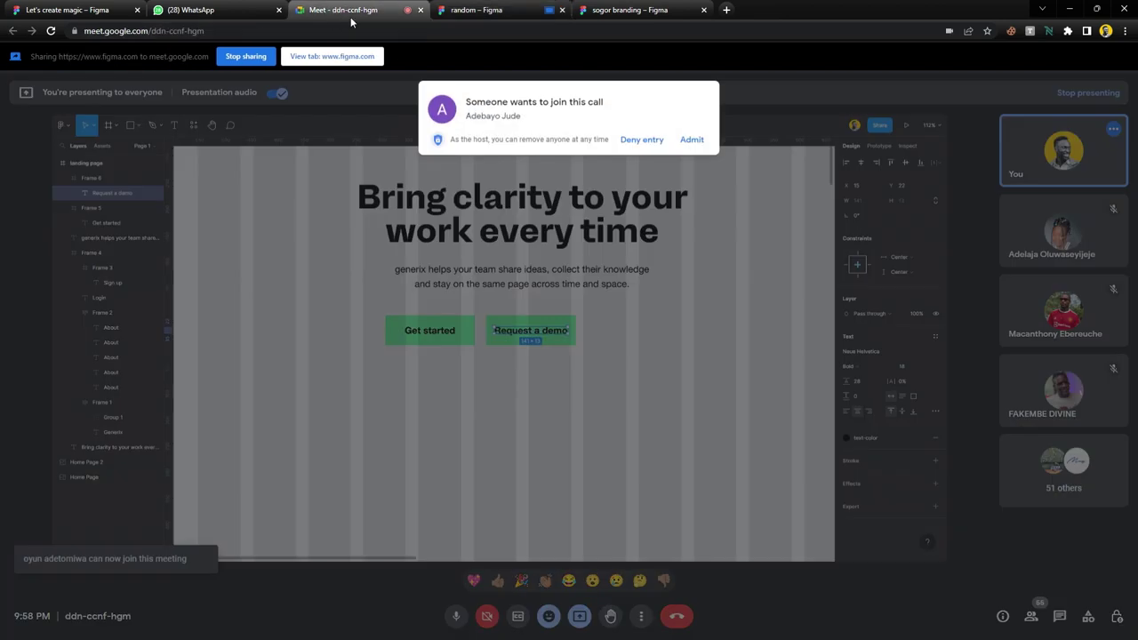
left_click(691, 139)
left_click(497, 10)
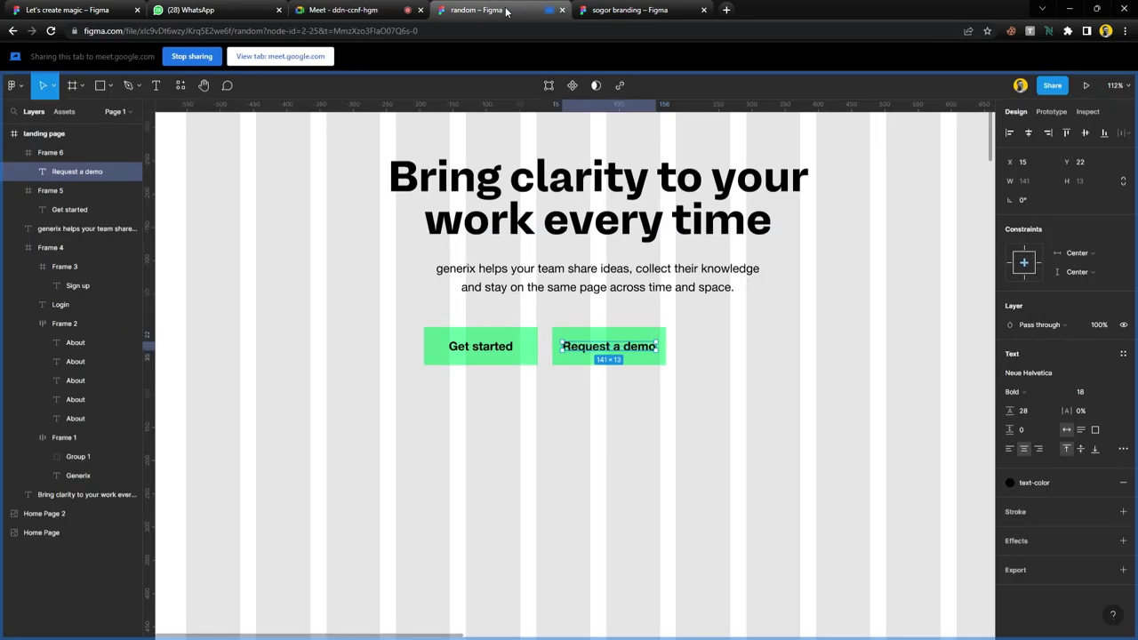
- Set the font weight of both button labels to Medium
left_click(526, 351, "shift")
left_click(1011, 389)
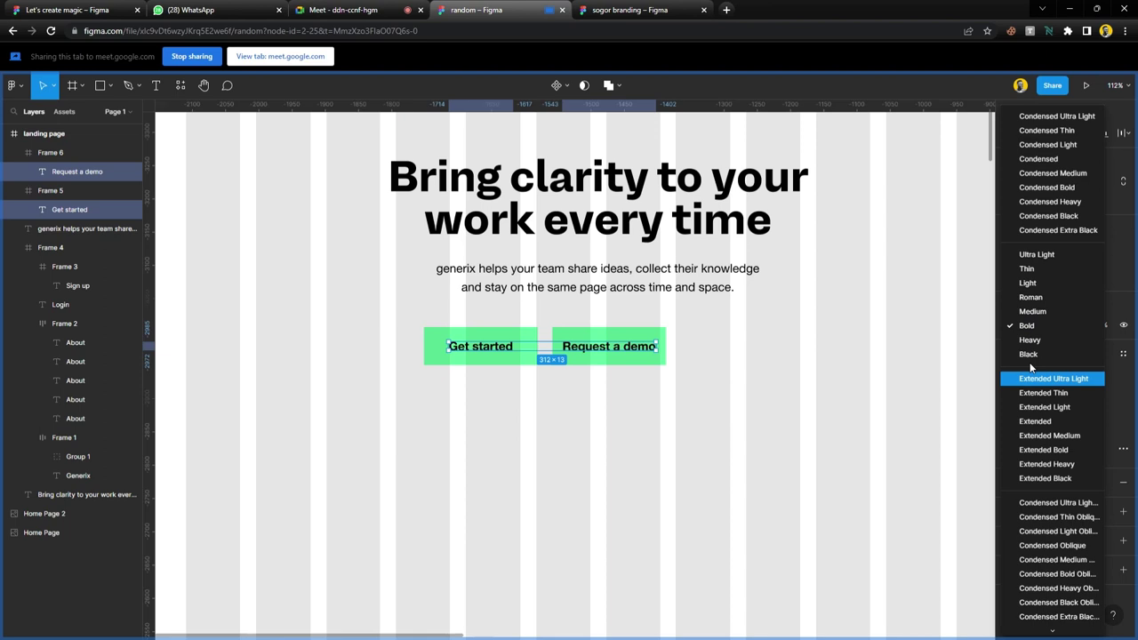
left_click(1032, 311)
left_click(766, 392)
- Combine the two buttons in a horizontal auto layout with a spacing of 20
left_click(638, 354)
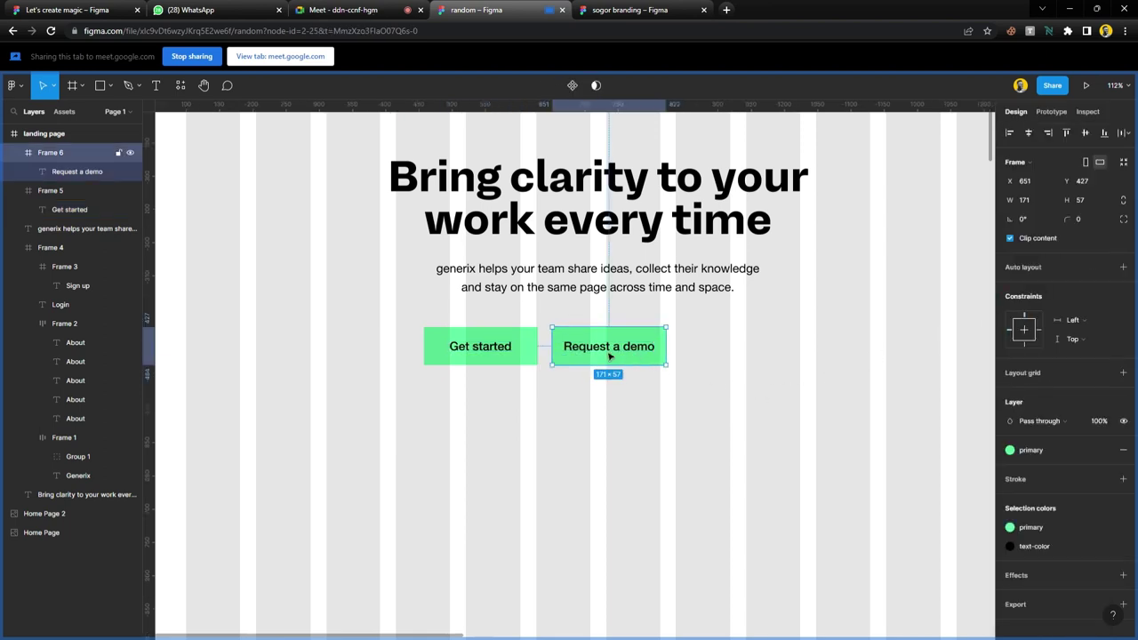
left_click(523, 351, "shift")
key("shift+a")
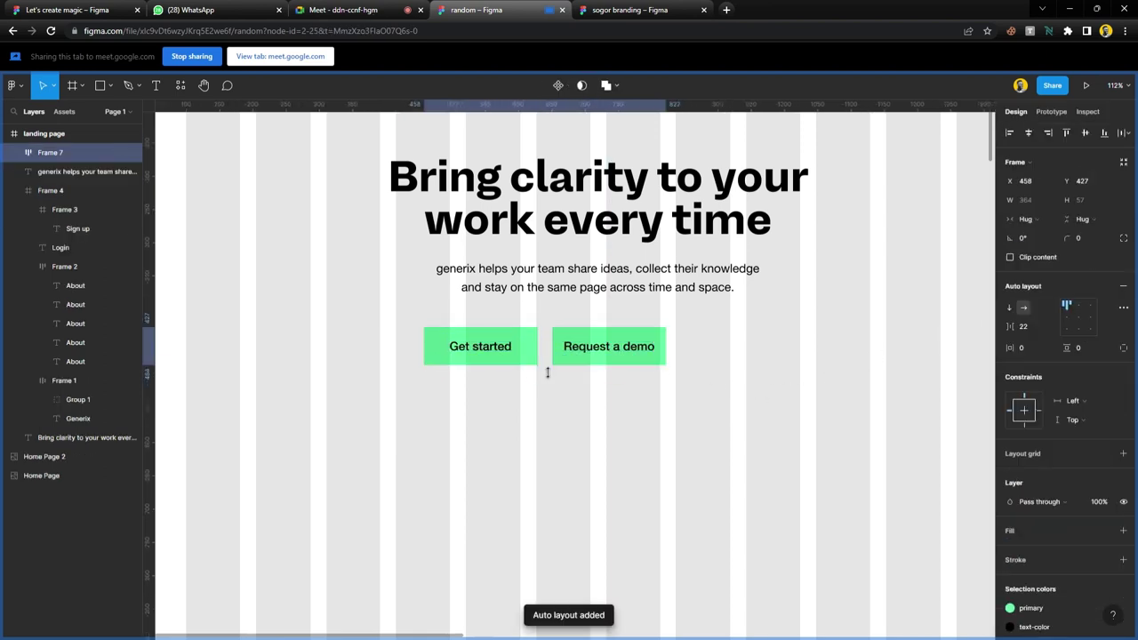
left_click(1033, 327)
double_click(1033, 327)
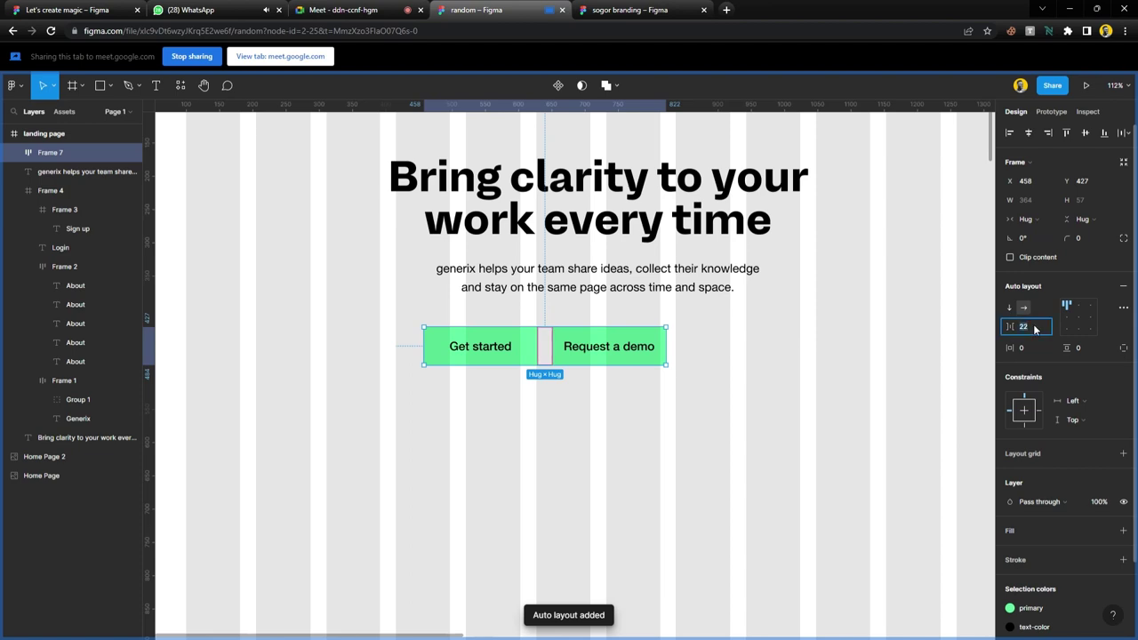
type("2")
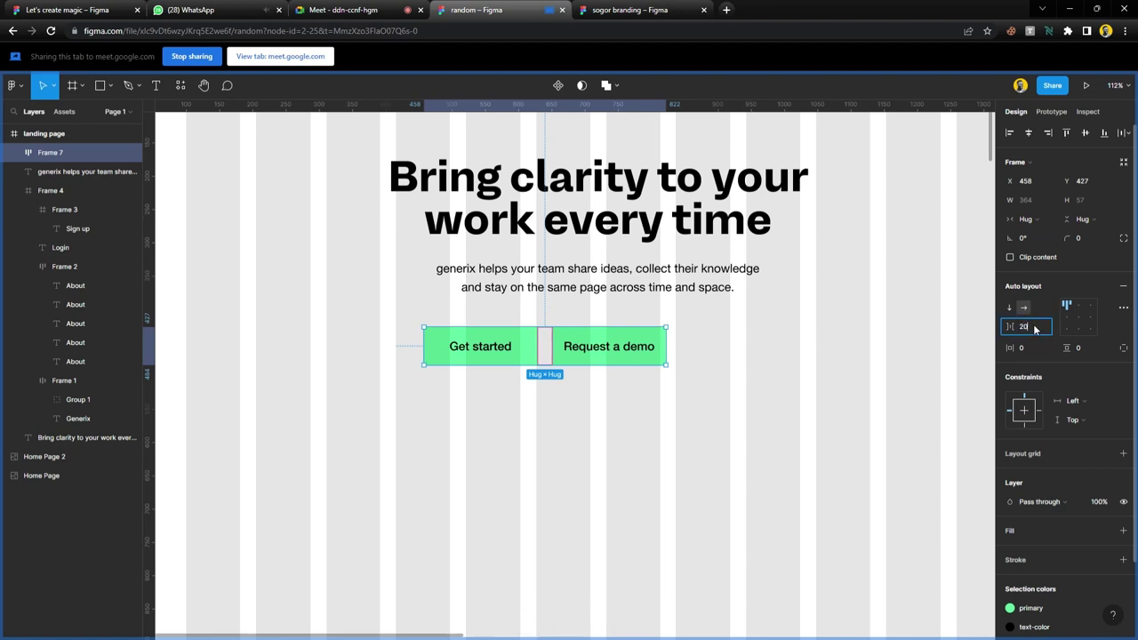
key("Return")
- Centre the button row horizontally on the landing page and move it up to Y 418
left_click(1028, 132)
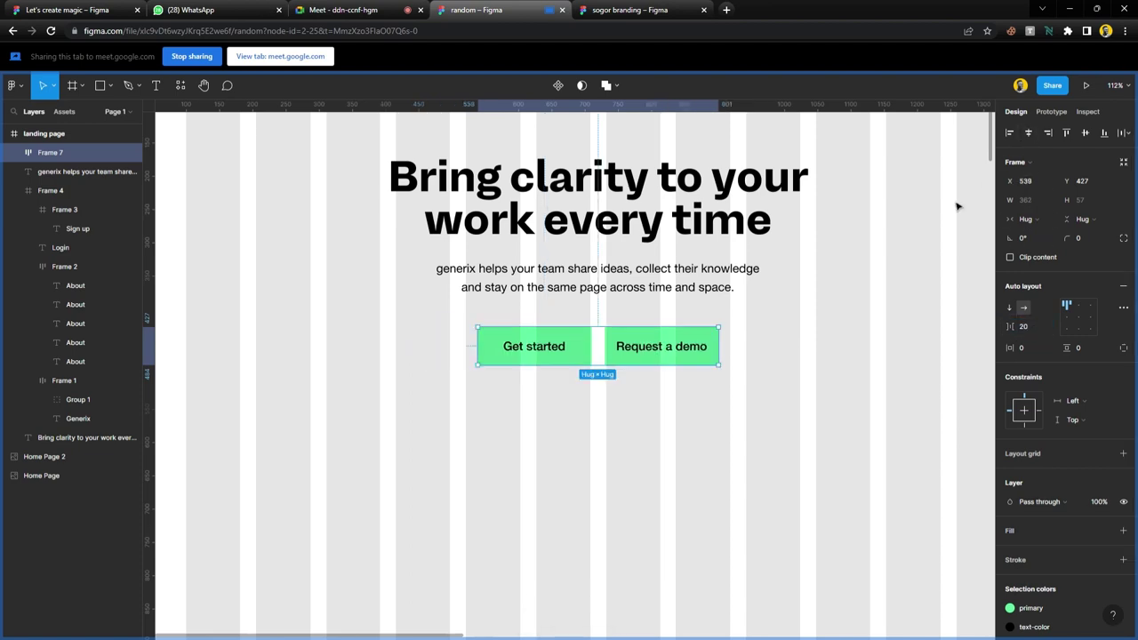
left_click(643, 436)
scroll(599, 418, "down", 2)
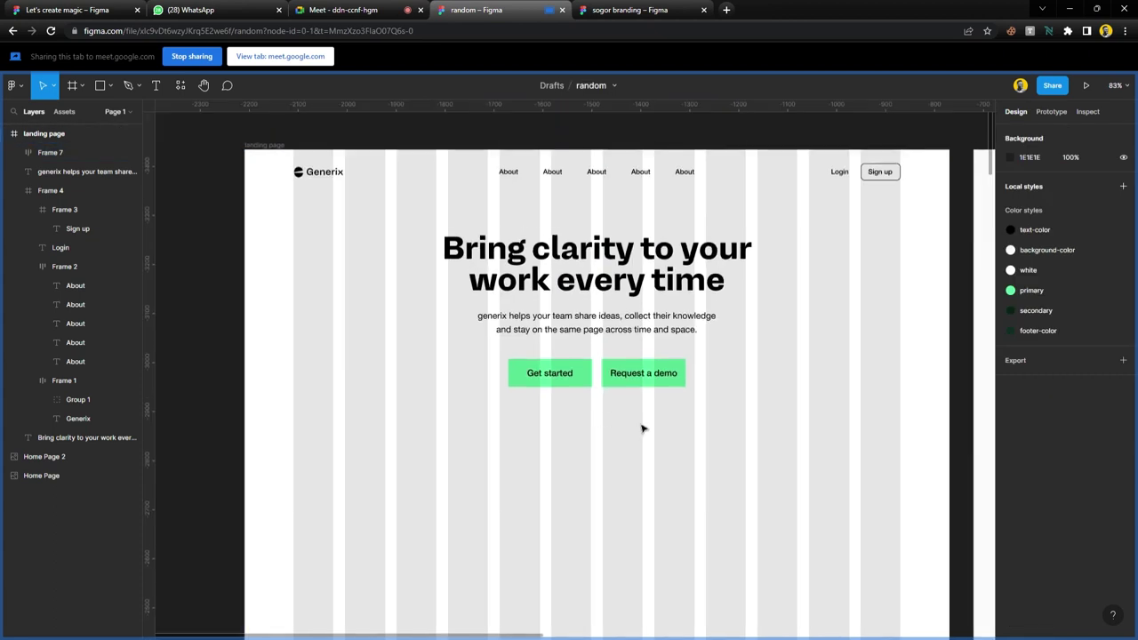
left_click(637, 383)
left_click(646, 449)
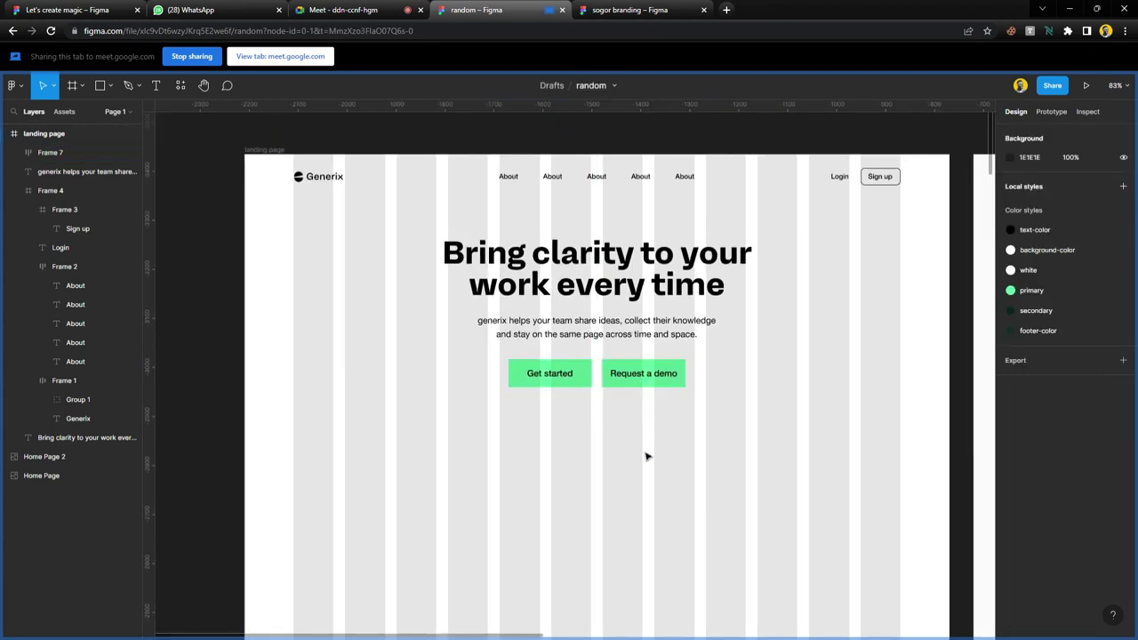
- Set the corner radius of both the Get started and Request a demo buttons to 10
scroll(665, 411, "up", 2)
double_click(551, 364)
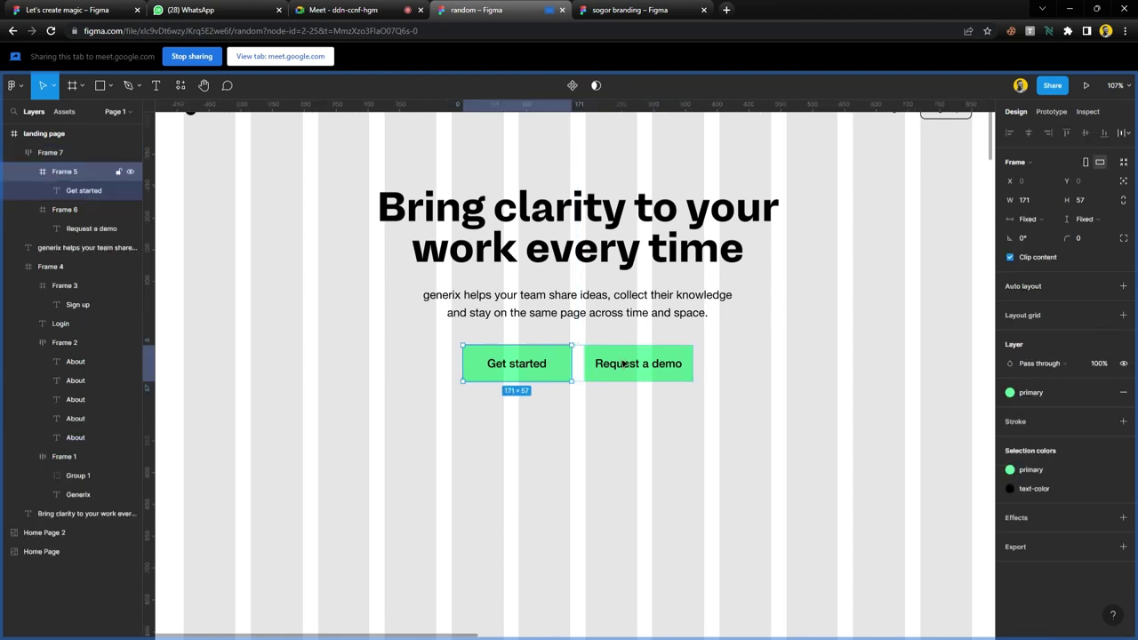
left_click(640, 364, "shift")
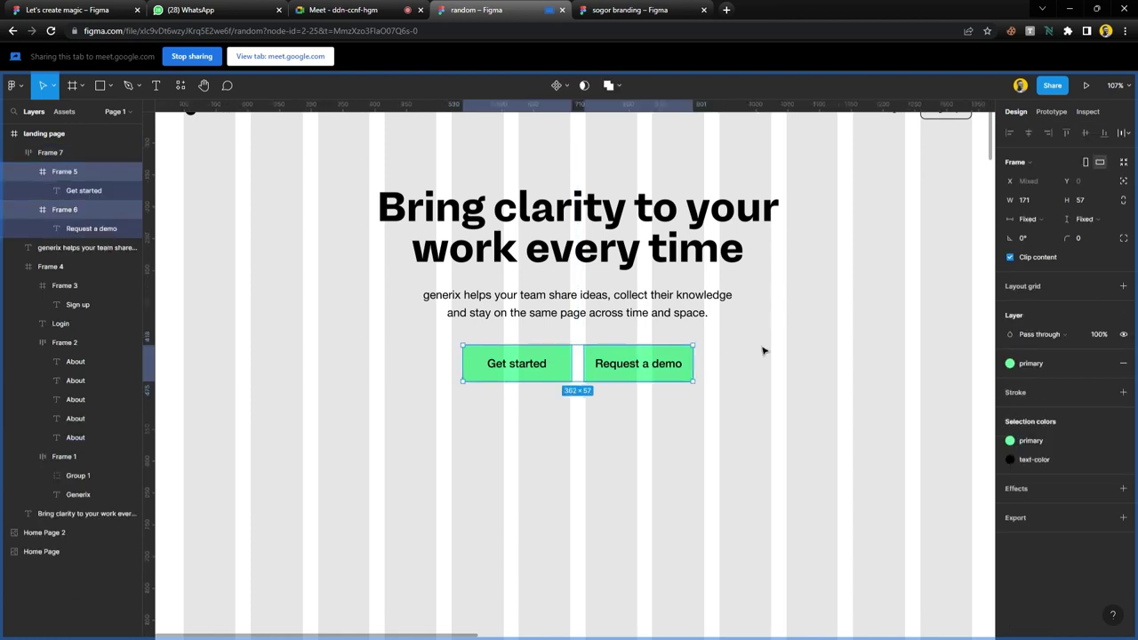
left_click(1087, 242)
type("10")
key("Return")
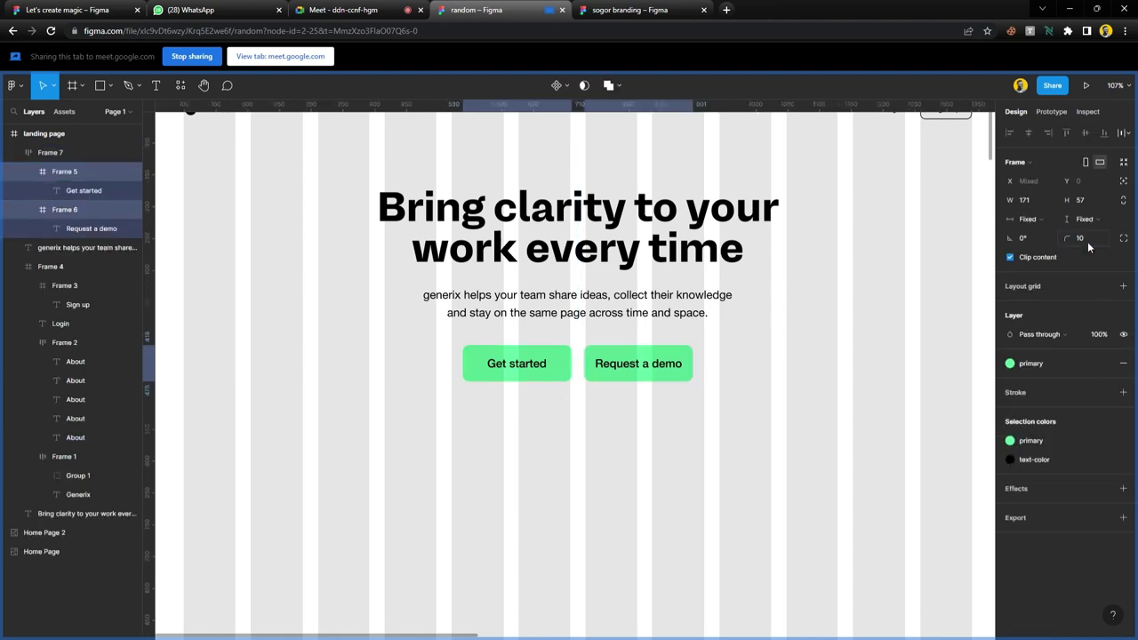
left_click(734, 426)
- Check the reference page's Request Demo button, and apply the primary colour style to the Request a demo label
left_click(666, 370)
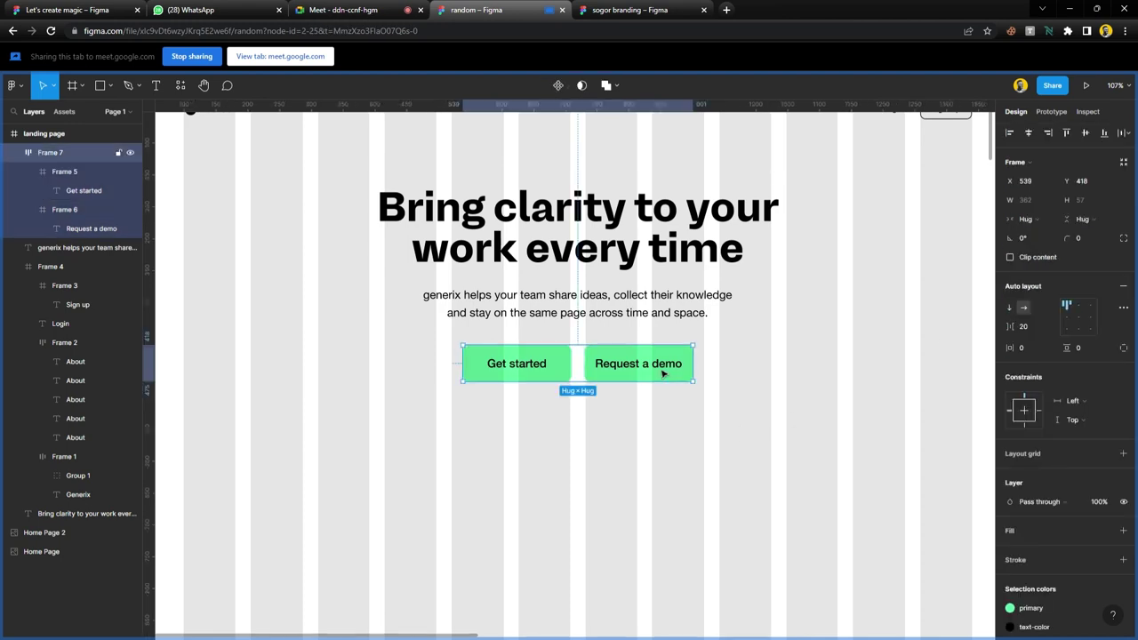
left_click(677, 373)
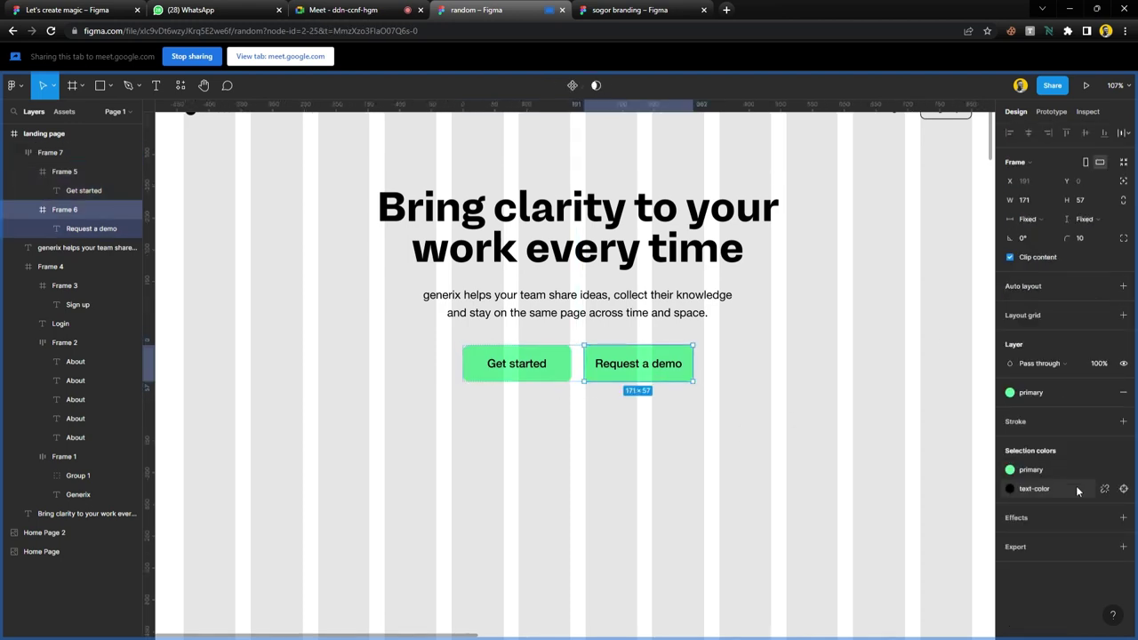
scroll(749, 444, "down", 5)
scroll(628, 432, "right", 5)
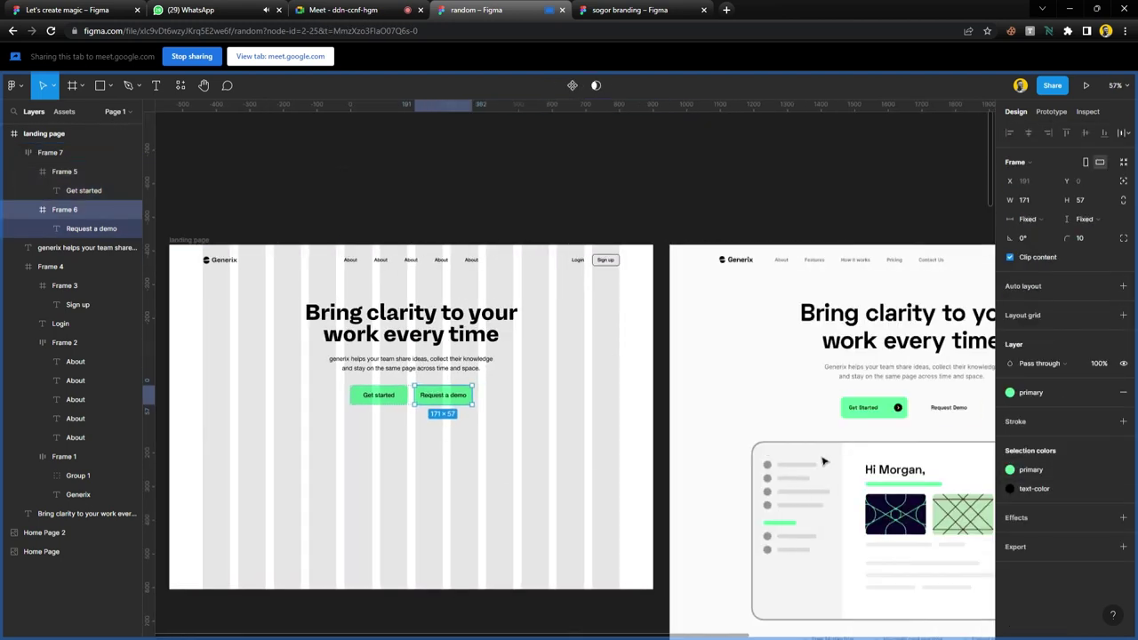
scroll(823, 460, "right", 2)
scroll(857, 425, "up", 5)
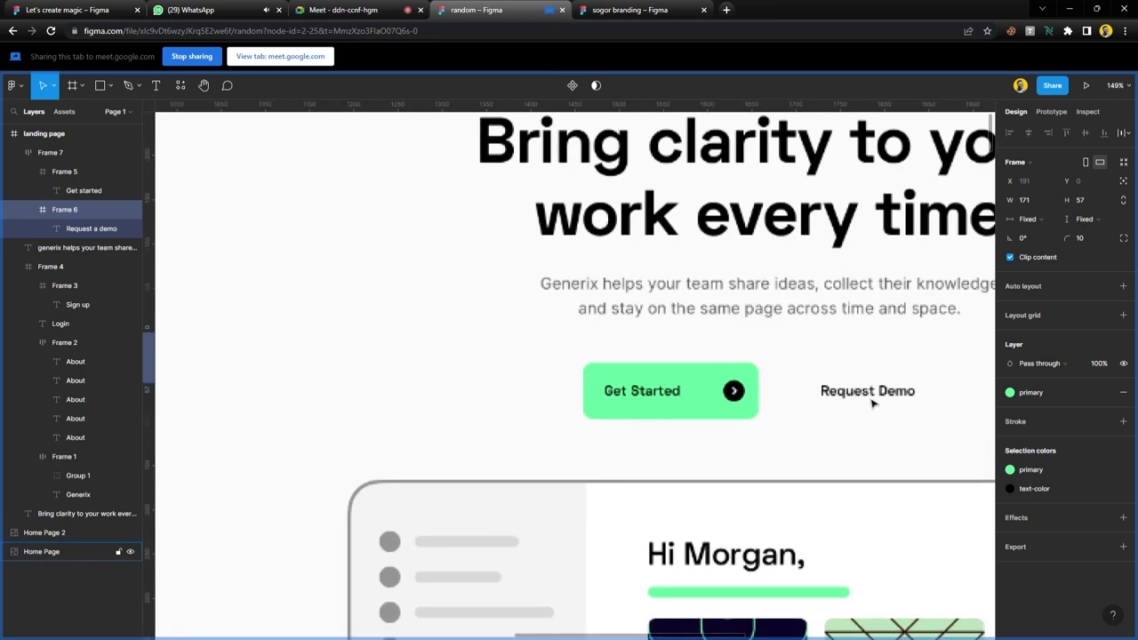
scroll(871, 402, "down", 5)
scroll(401, 399, "left", 5)
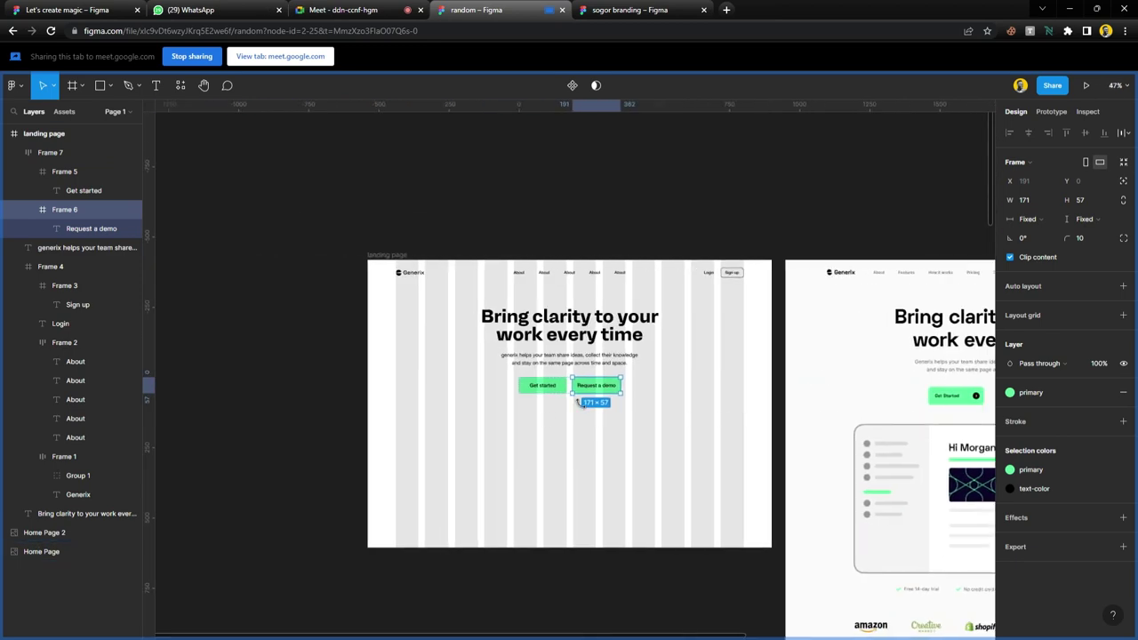
scroll(580, 403, "up", 5)
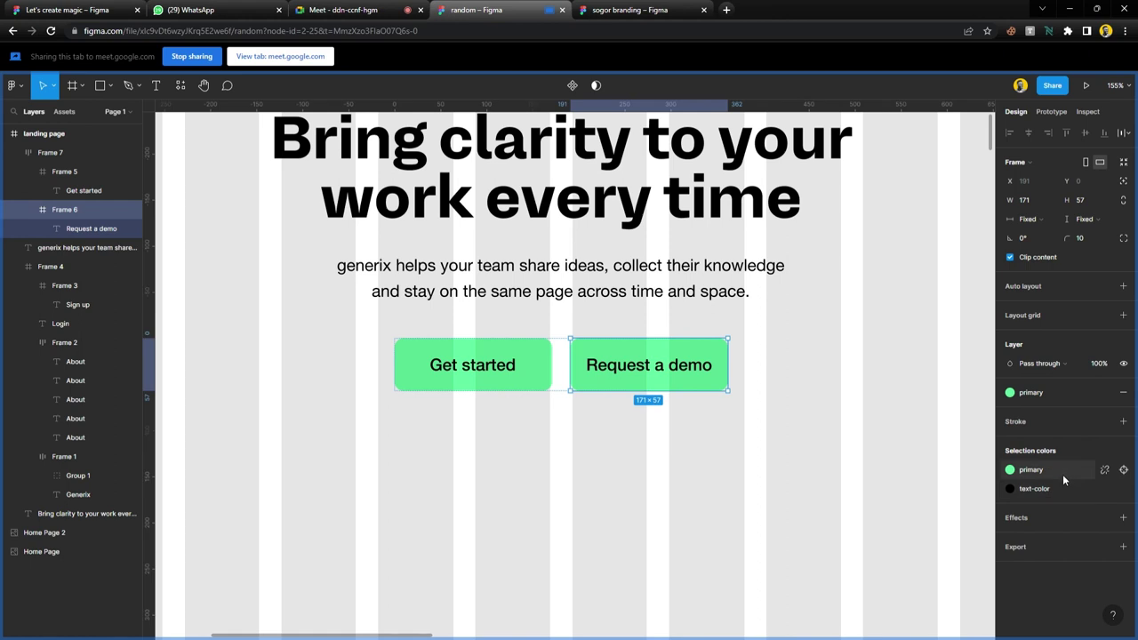
left_click(1057, 488)
left_click(924, 523)
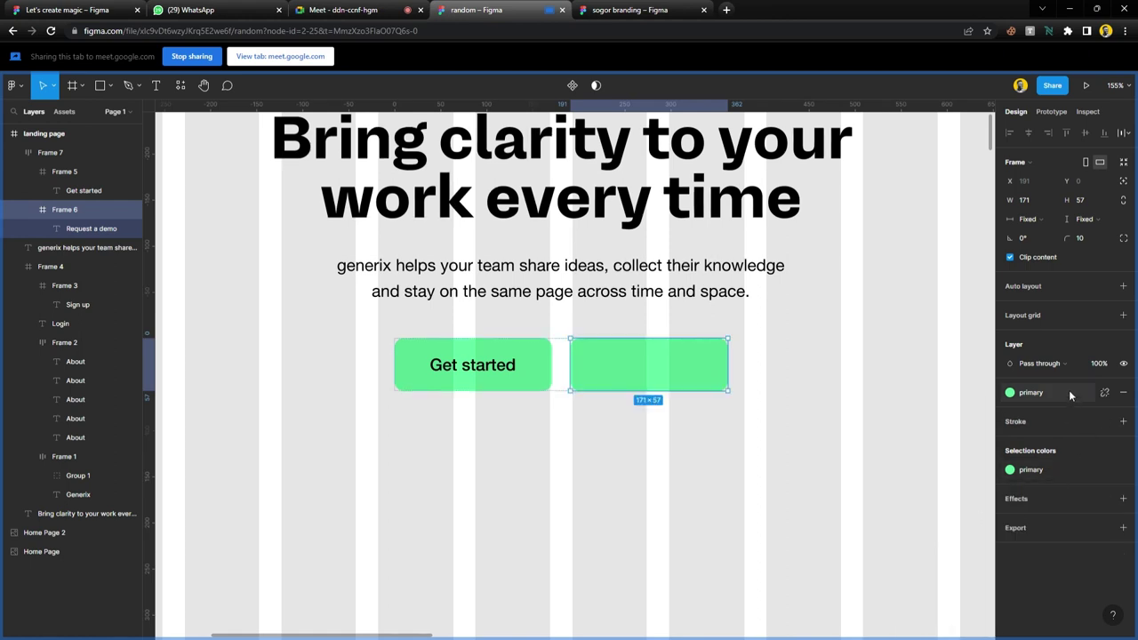
- Add an inside stroke of 2 in the primary colour style to the Request a demo button and remove its fill
left_click(1099, 421)
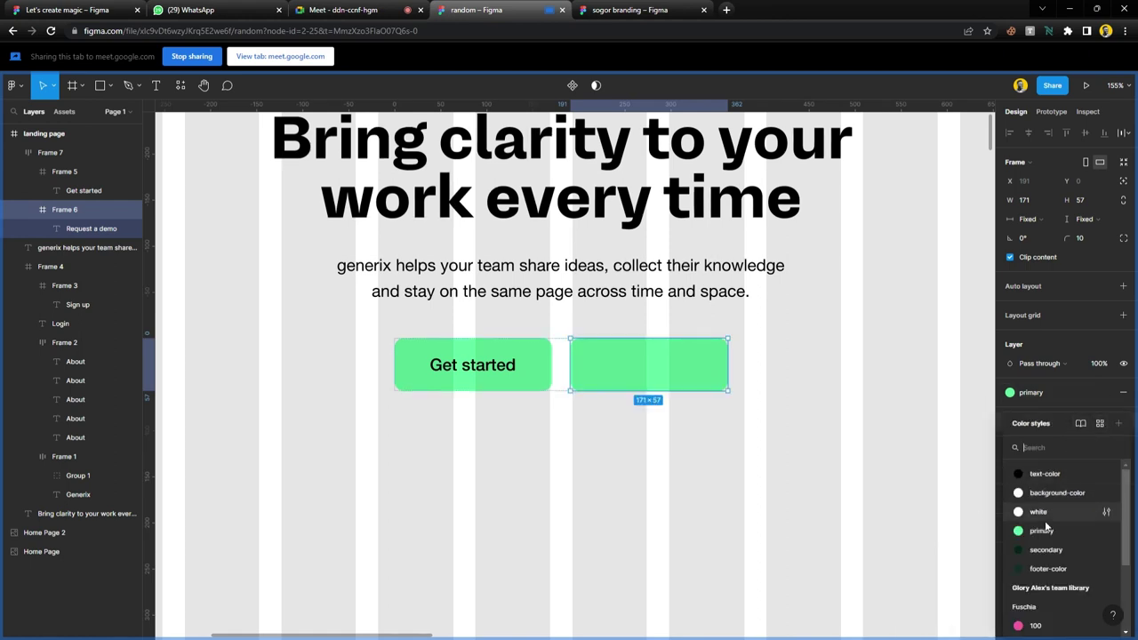
left_click(1041, 529)
left_click(1081, 441)
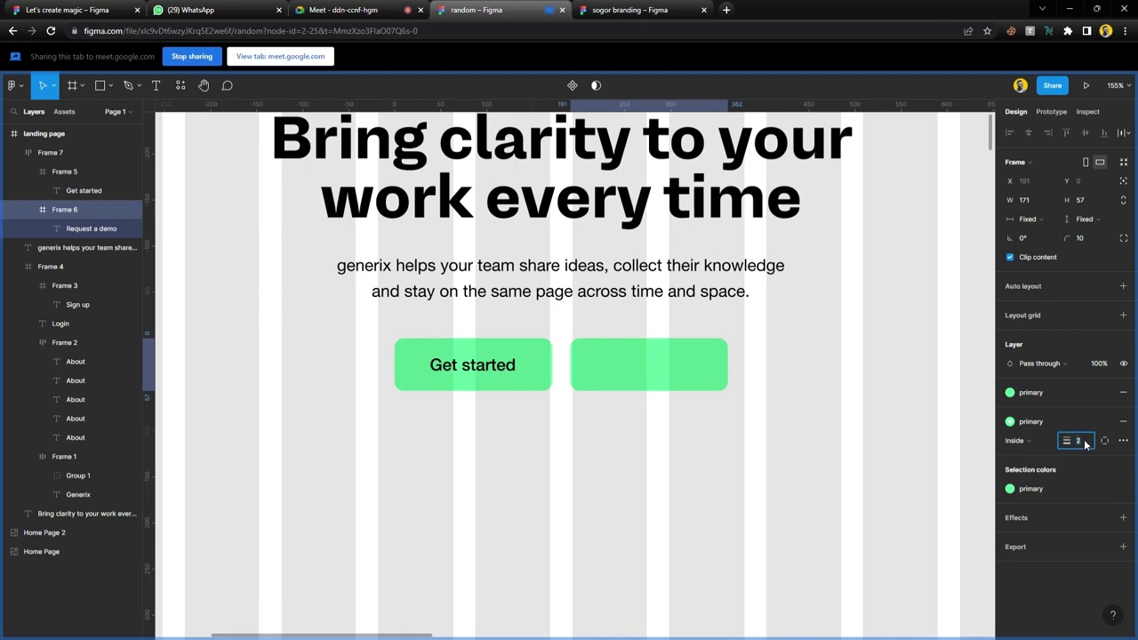
left_click(1122, 392)
left_click(590, 431)
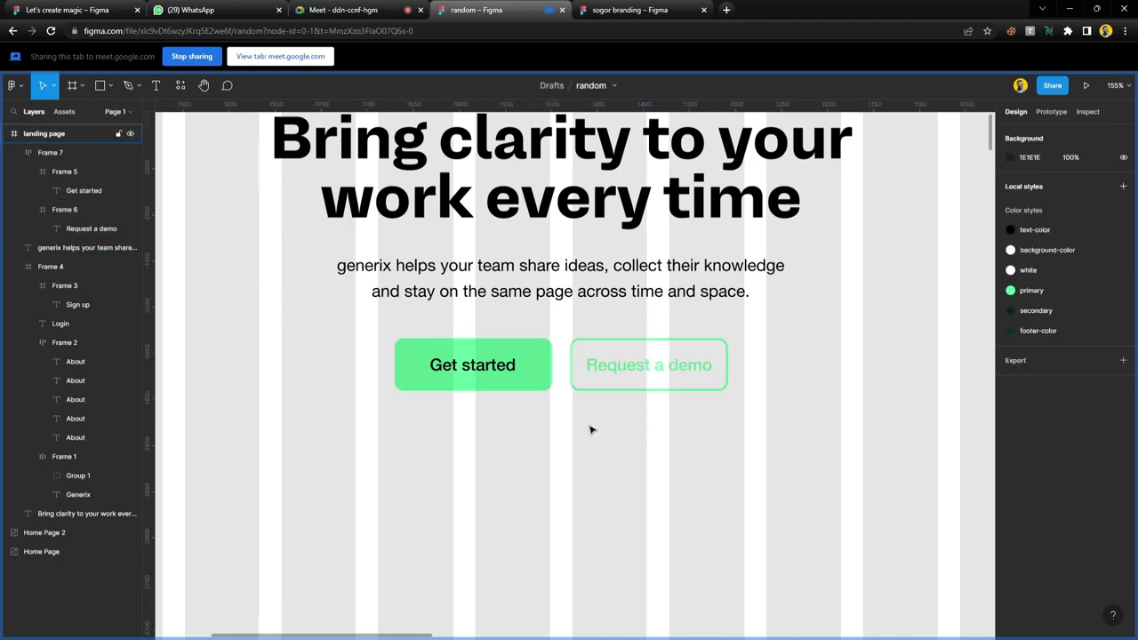
scroll(590, 430, "down", 5)
scroll(590, 430, "up", 2)
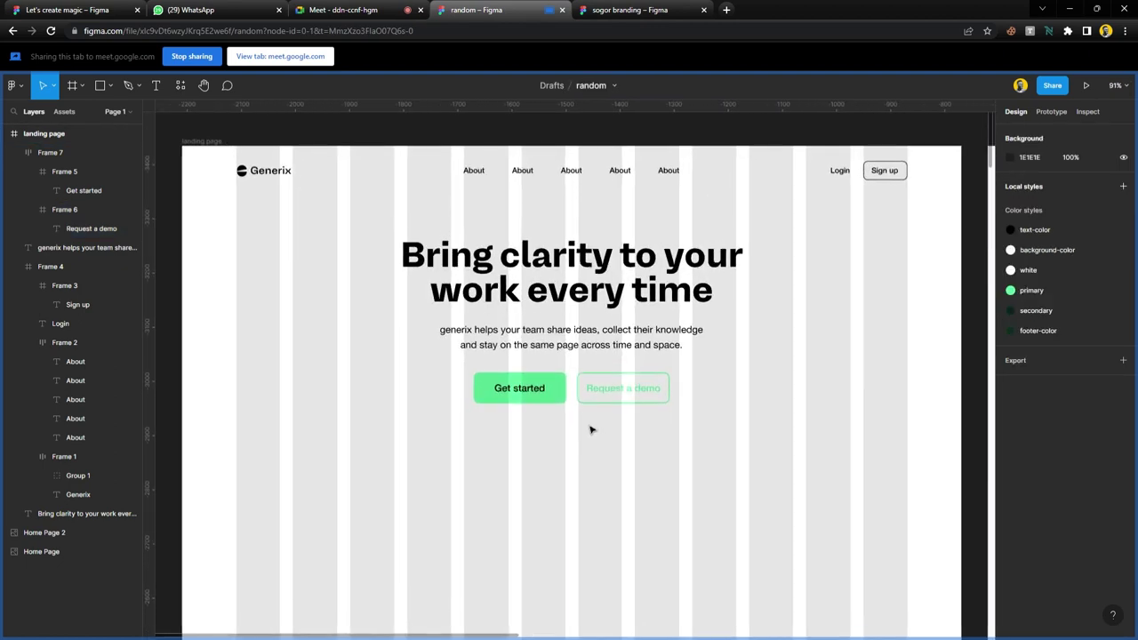
scroll(590, 430, "down", 3)
scroll(589, 444, "up", 3)
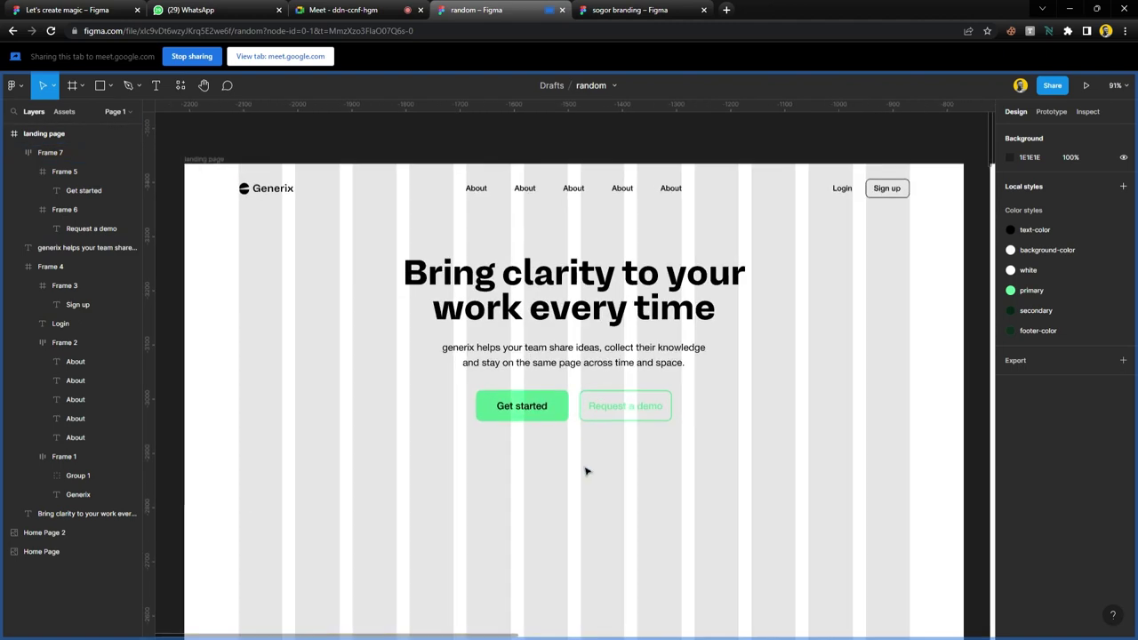
scroll(592, 458, "down", 2)
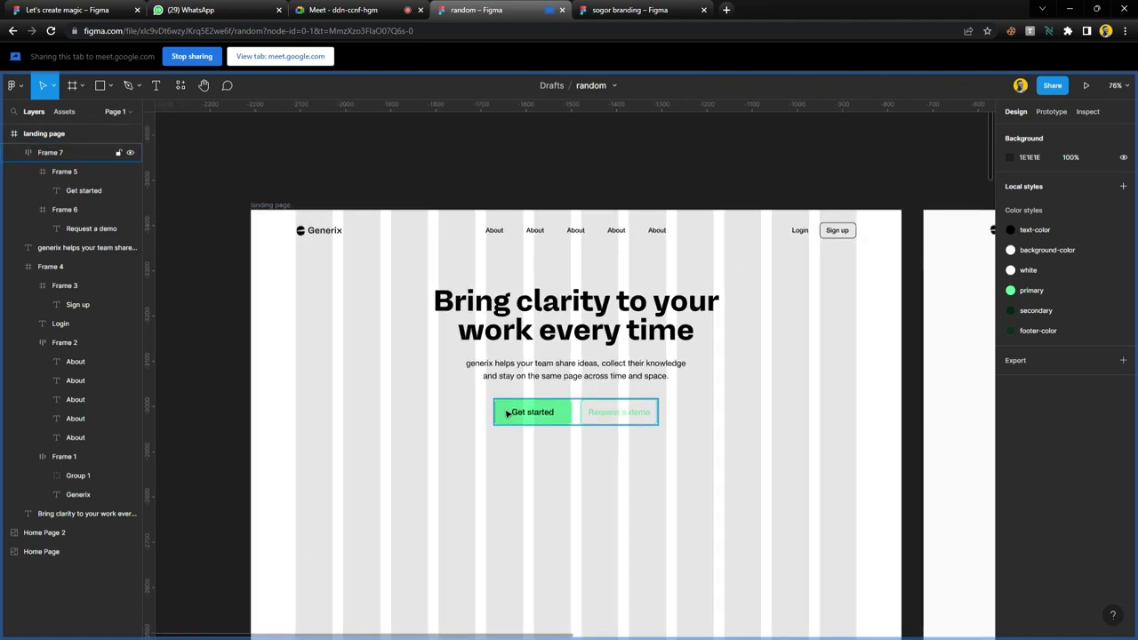
left_click(331, 11)
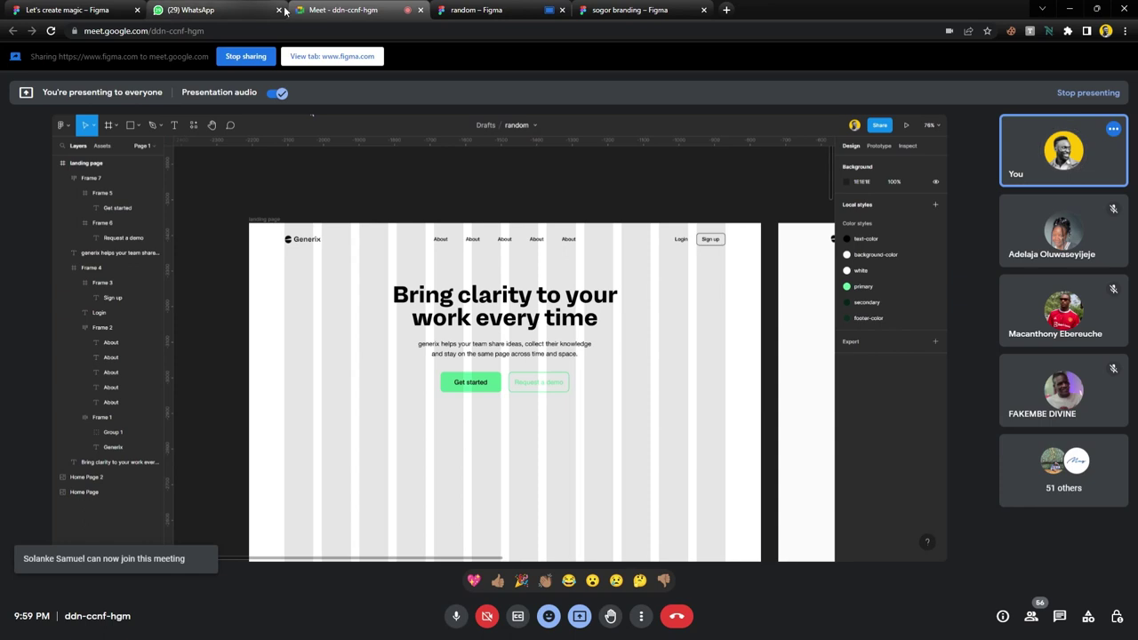
left_click(486, 10)
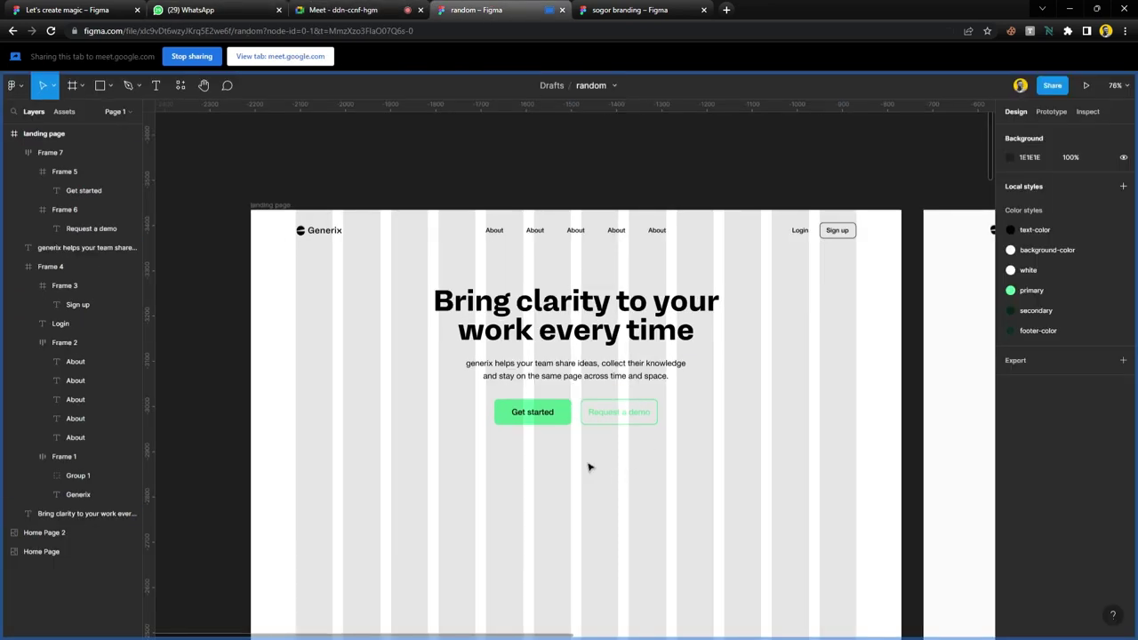
- Extend the landing page frame downward to a height of about 2219, keeping its width at 1440
scroll(521, 455, "down", 1)
scroll(536, 414, "down", 2)
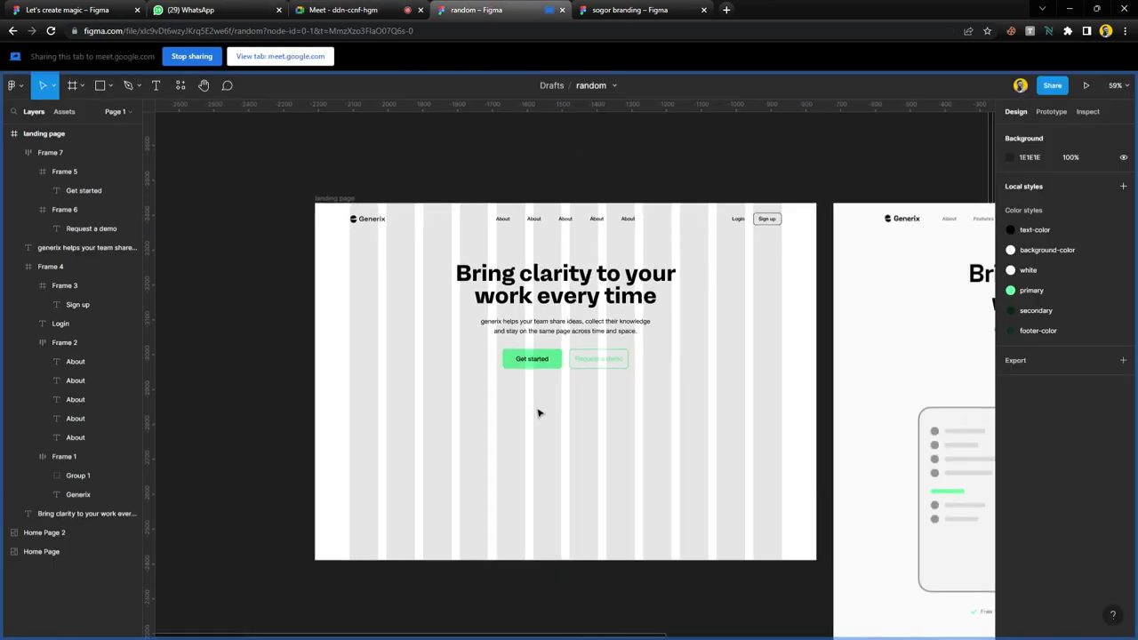
scroll(547, 409, "down", 2)
left_click(610, 360)
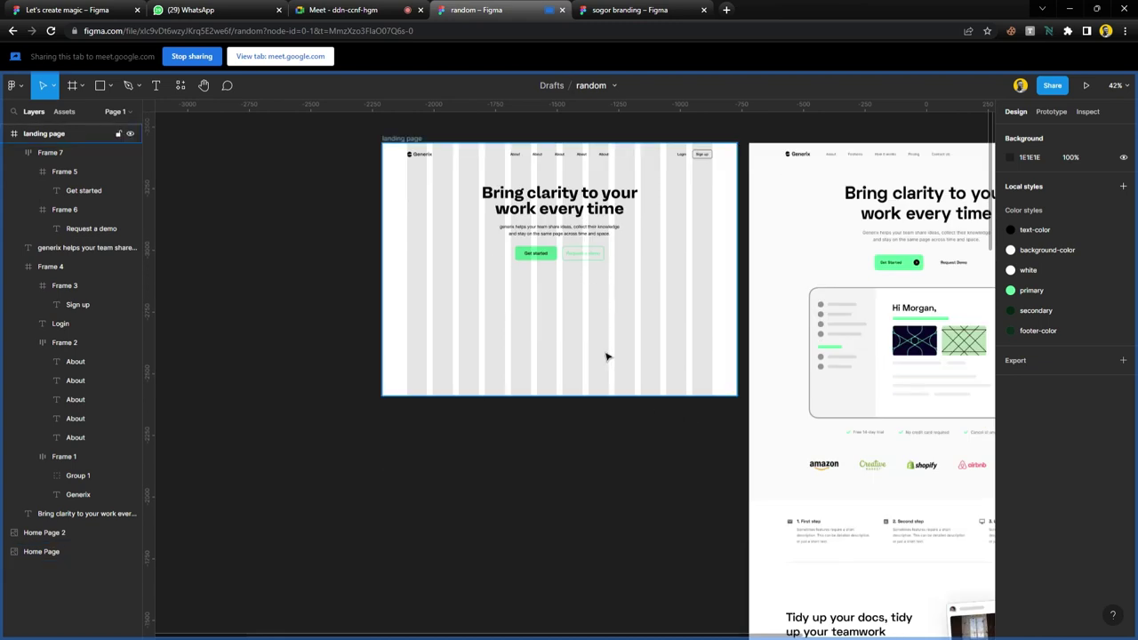
left_click_drag(595, 396, 586, 584)
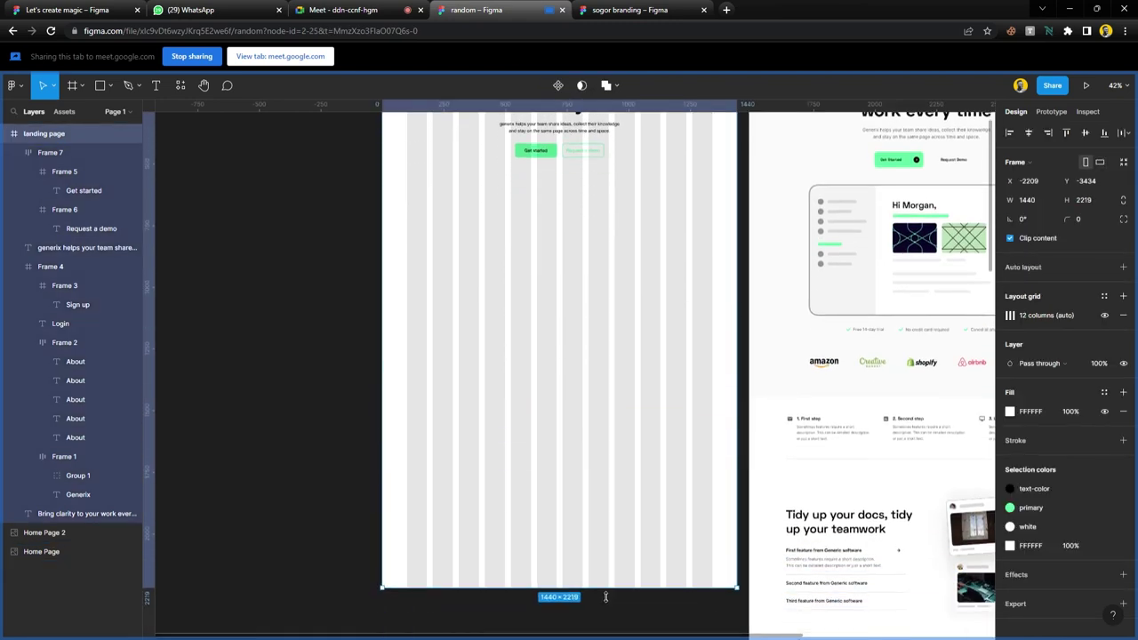
- Draw a circle of about 28 × 28 over the reference mockup's first list icon and fill it with that icon grey, 949494
scroll(584, 482, "up", 3)
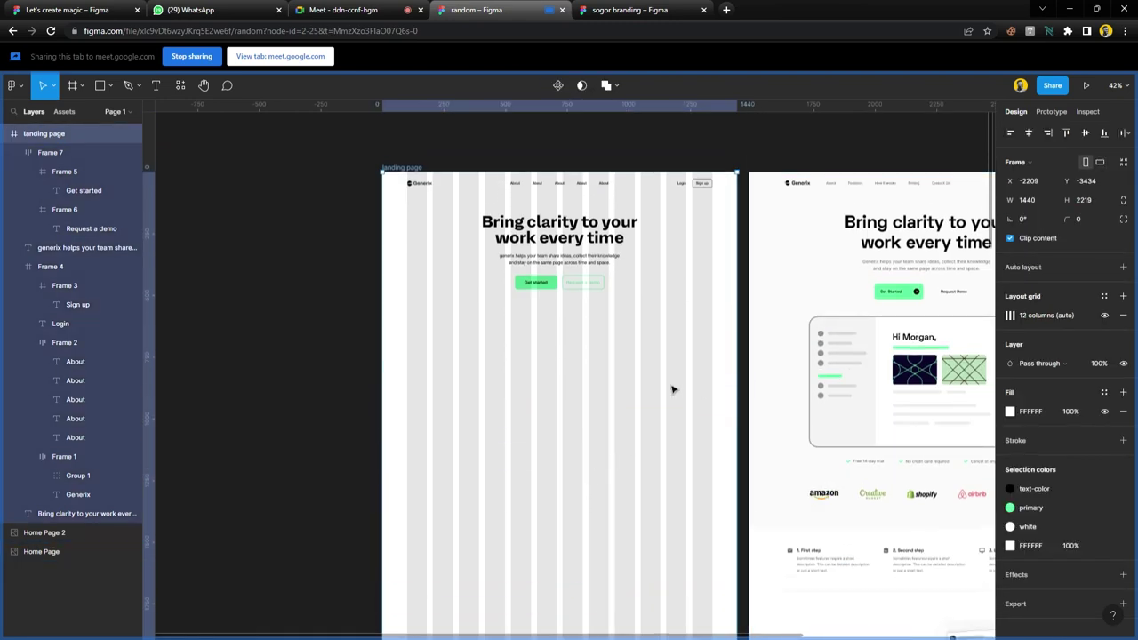
scroll(673, 388, "right", 3)
scroll(669, 393, "up", 3)
scroll(669, 393, "up", 4)
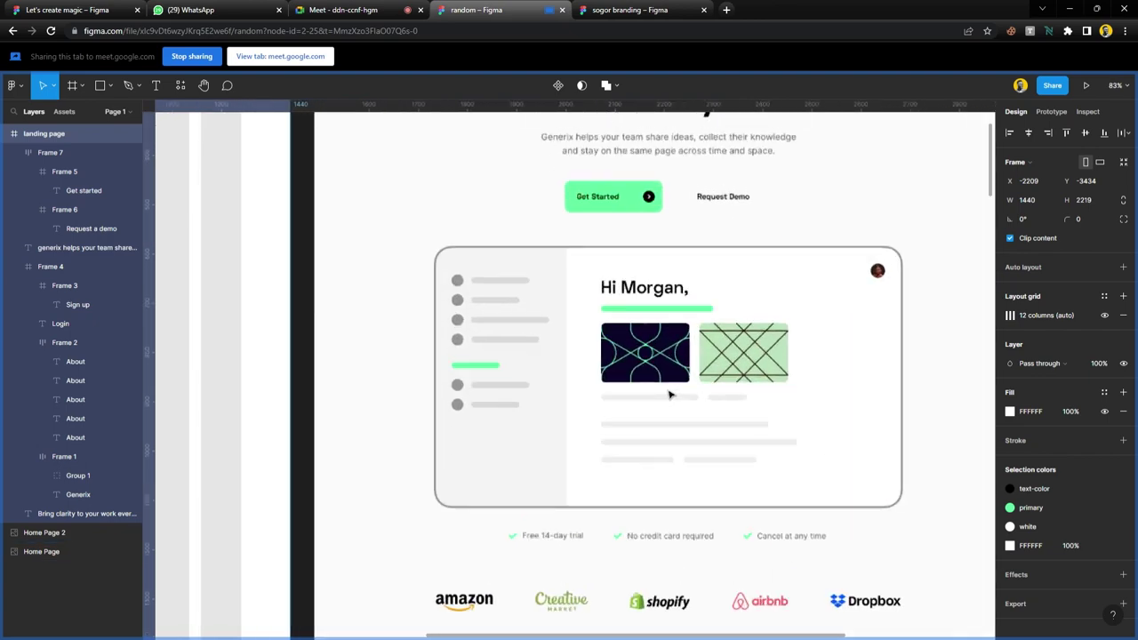
scroll(481, 300, "up", 3)
scroll(482, 301, "up", 1)
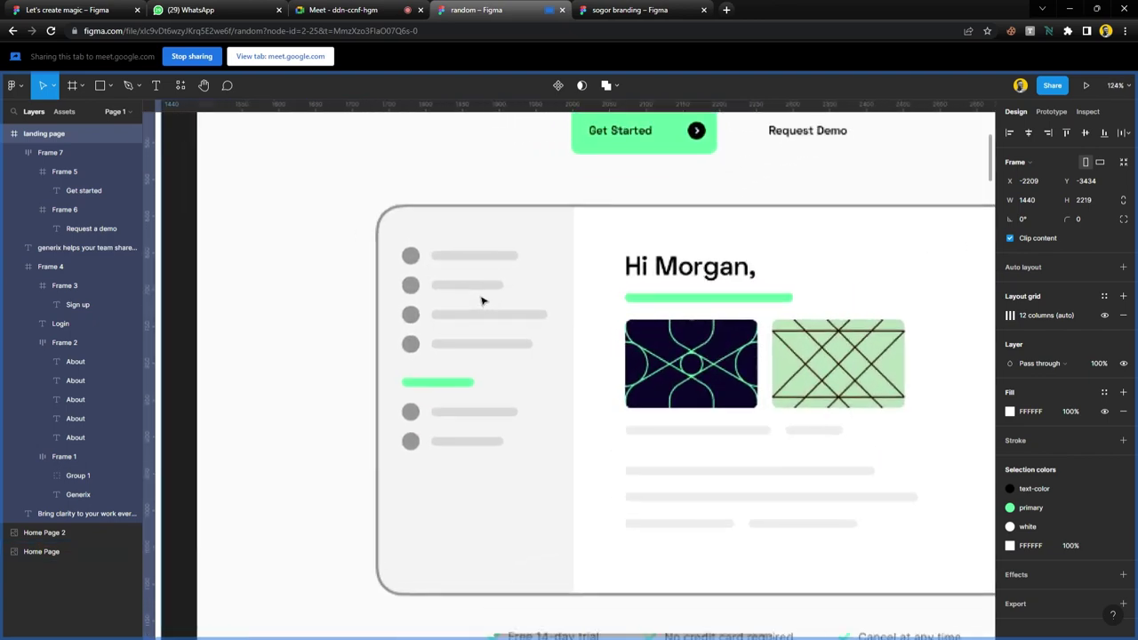
key("o")
mouse_move(411, 255)
left_mouse_down()
mouse_move(421, 267)
mouse_move(414, 260)
left_mouse_up()
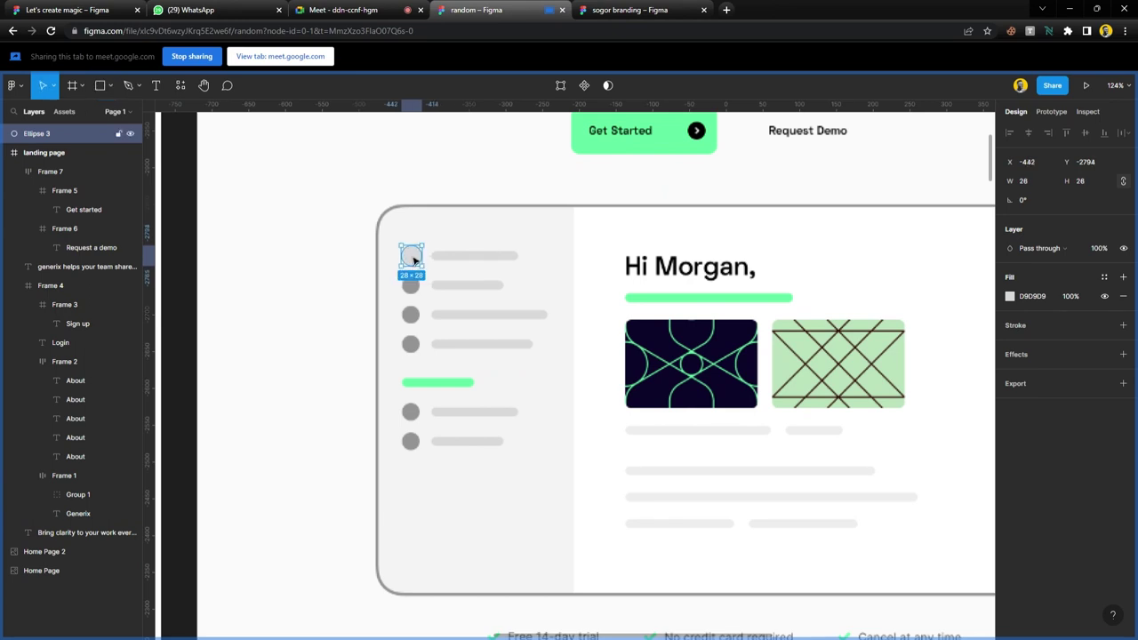
key("i")
left_click(416, 290)
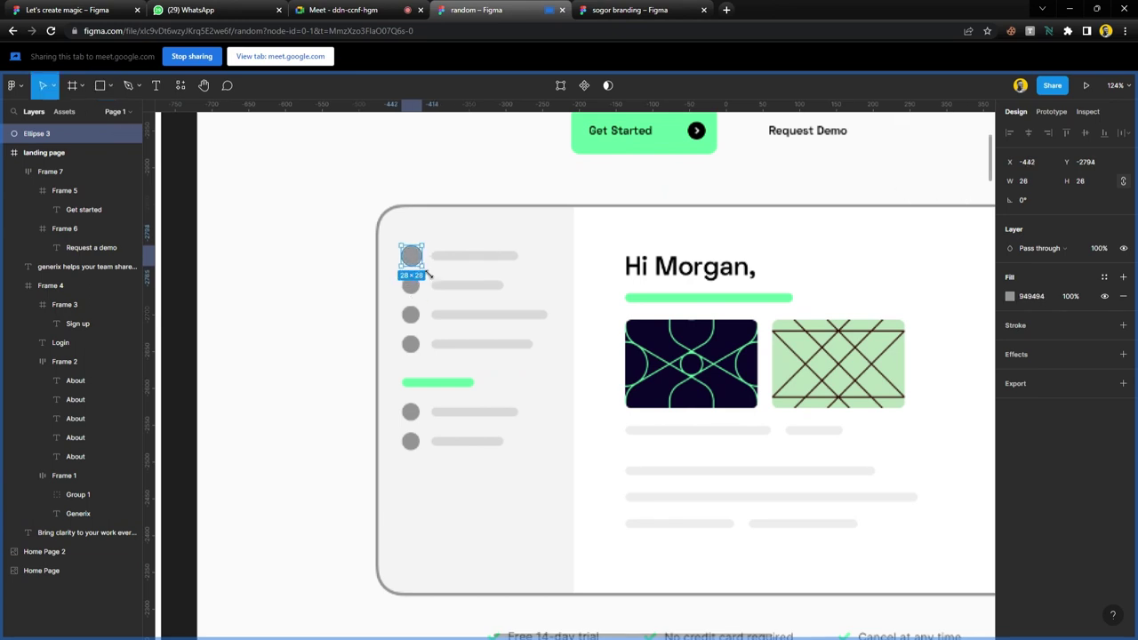
- Shrink the grey circle to 24 × 24 and place it outside the mockup card at X -607, Y -2792
left_click_drag(428, 274, 425, 273)
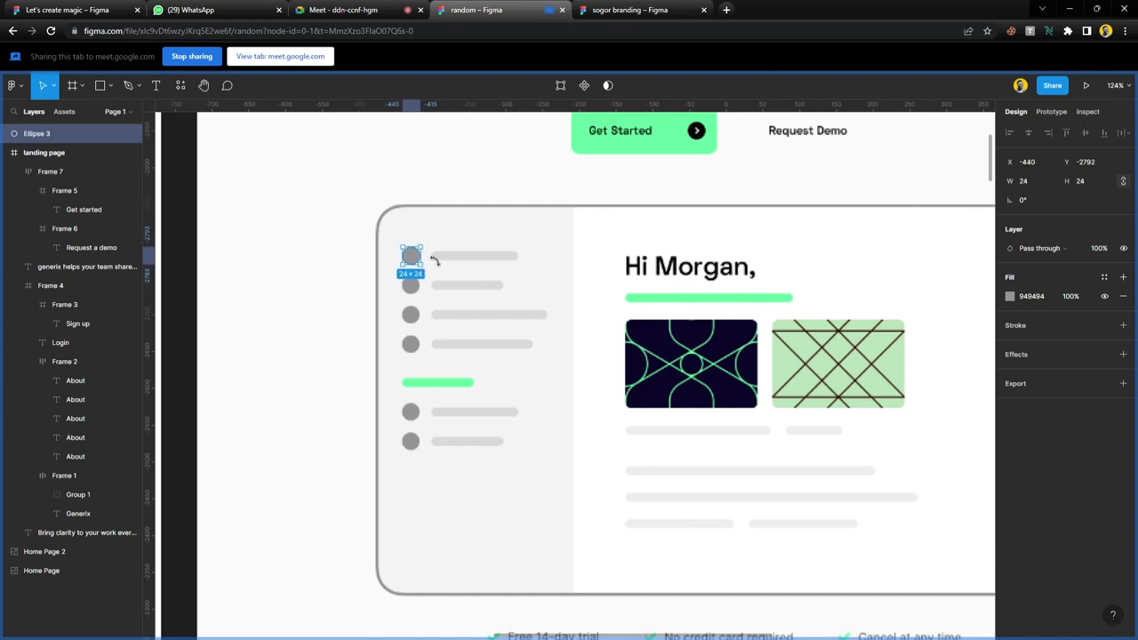
mouse_move(414, 260)
left_mouse_down()
mouse_move(294, 256)
mouse_move(414, 263)
left_mouse_up()
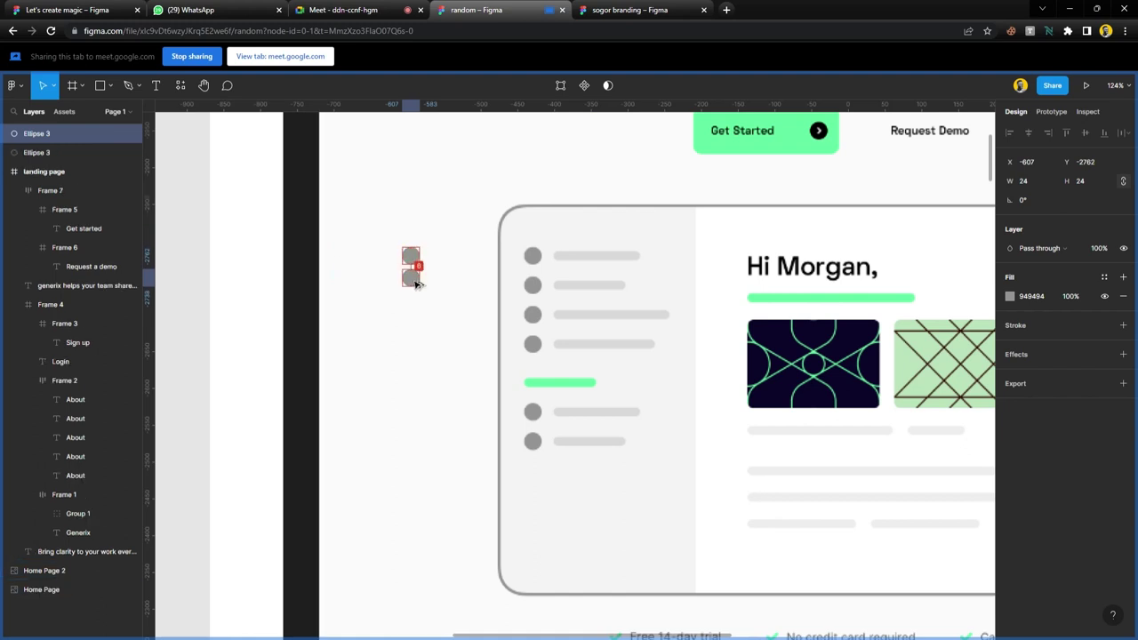
left_click(414, 285)
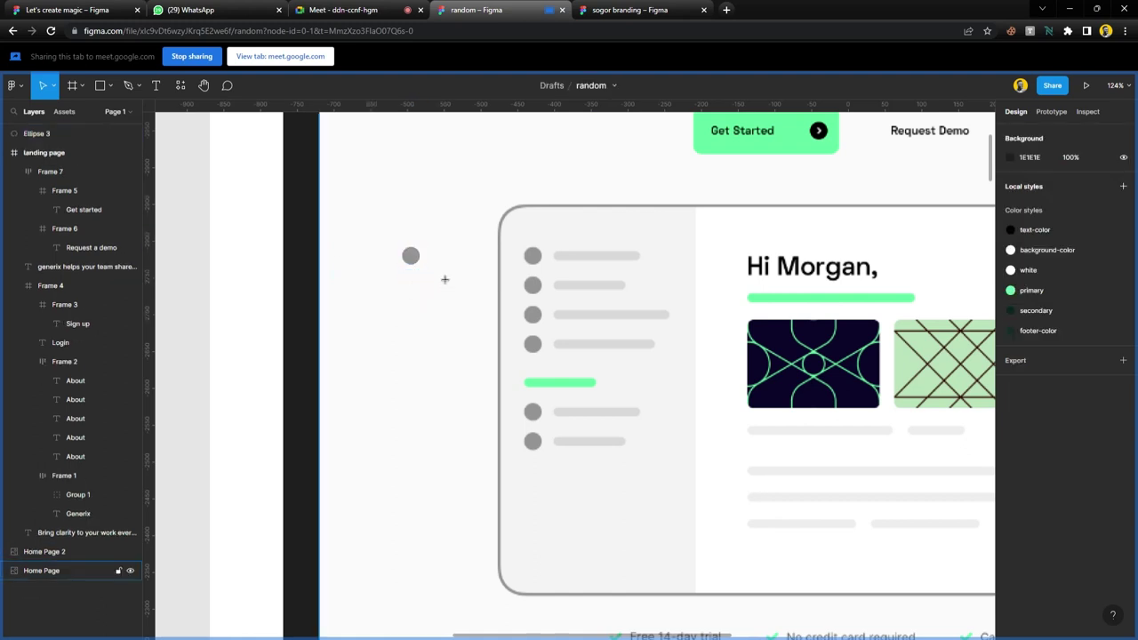
- Draw a bar of about 105 × 11 beside the circle, fill it with the reference bar's grey D8D8D8, and set its corner radius to 14
key("r")
mouse_move(428, 248)
left_mouse_down()
mouse_move(505, 264)
mouse_move(475, 260)
left_mouse_up()
key("i")
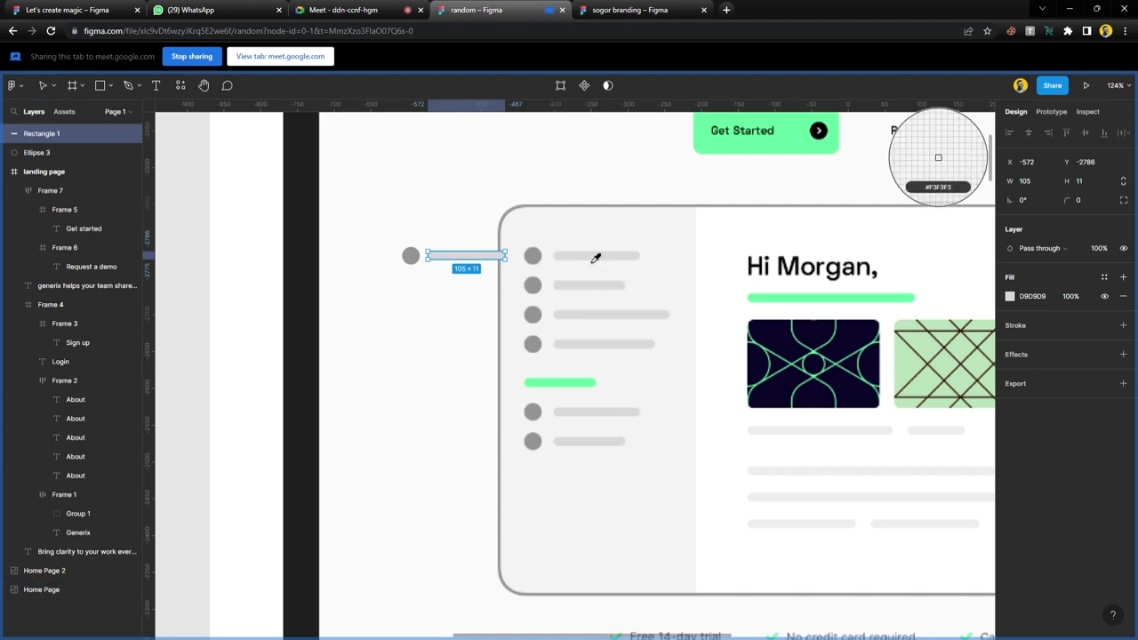
left_click(592, 258)
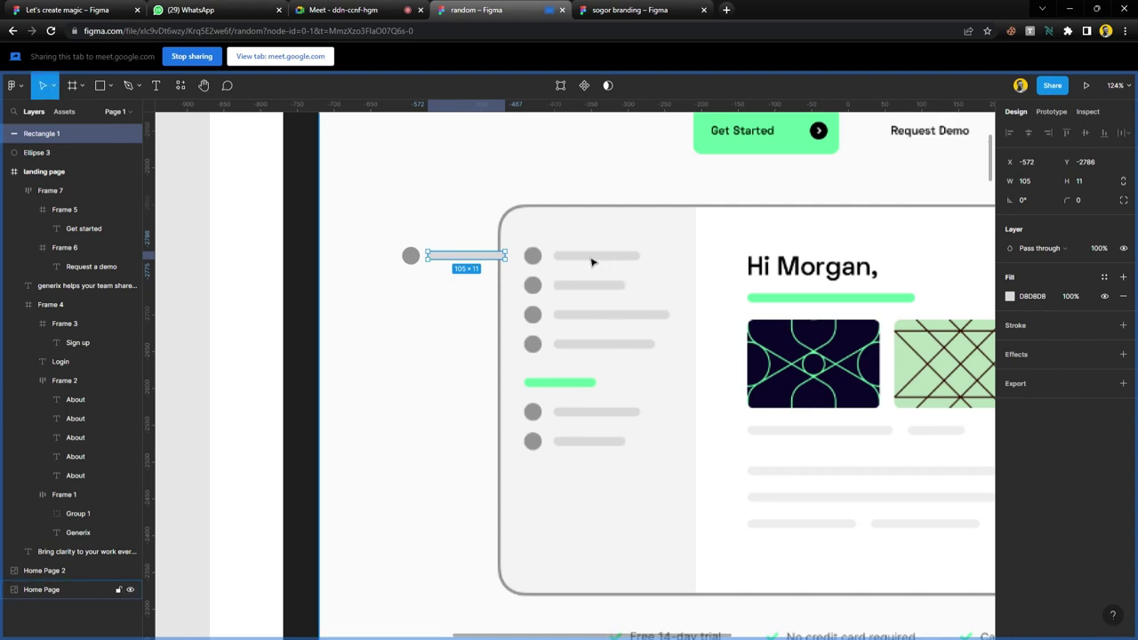
left_click(1077, 199)
type("14")
key("Return")
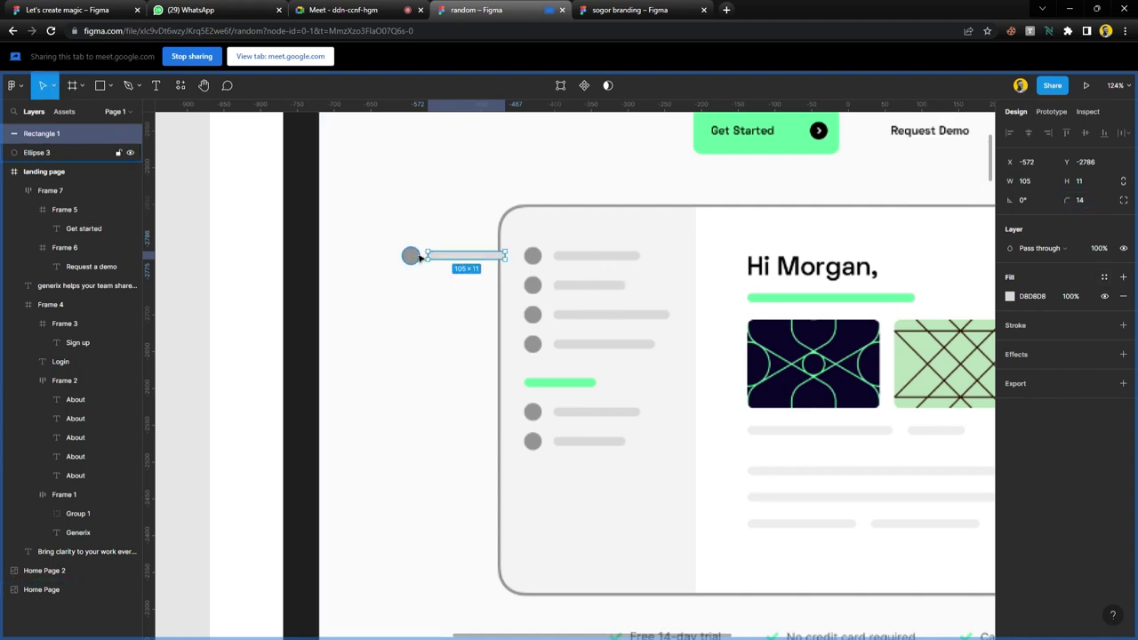
- Combine the circle and bar in a horizontal auto layout with an item spacing of 16
left_click(419, 258, "shift")
key("shift+a")
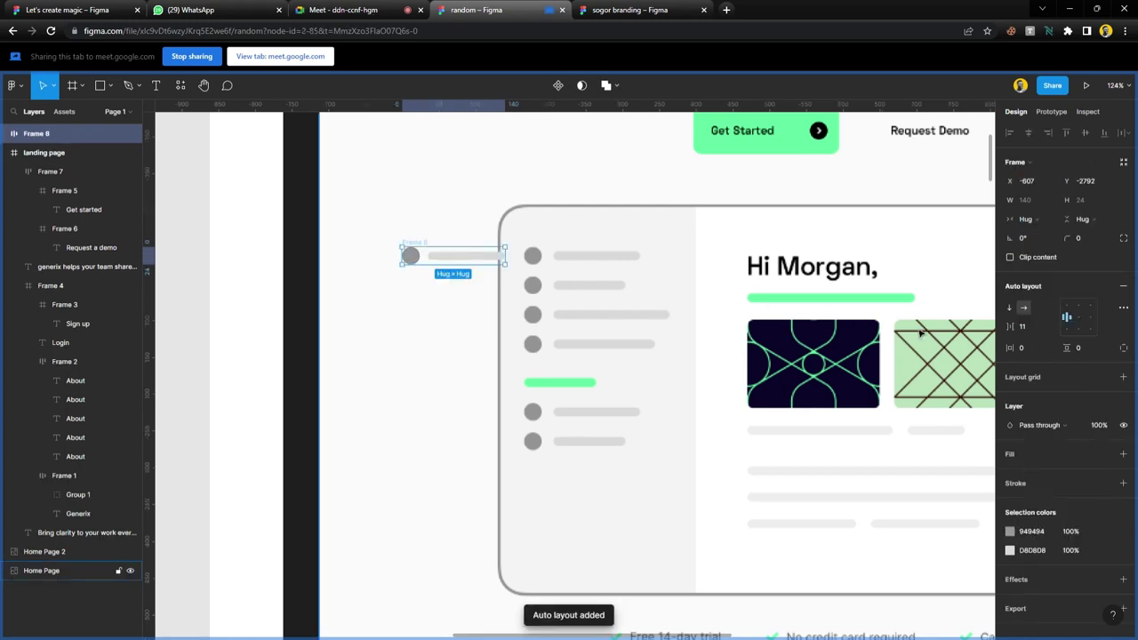
left_click(1028, 329)
type("16")
key("Return")
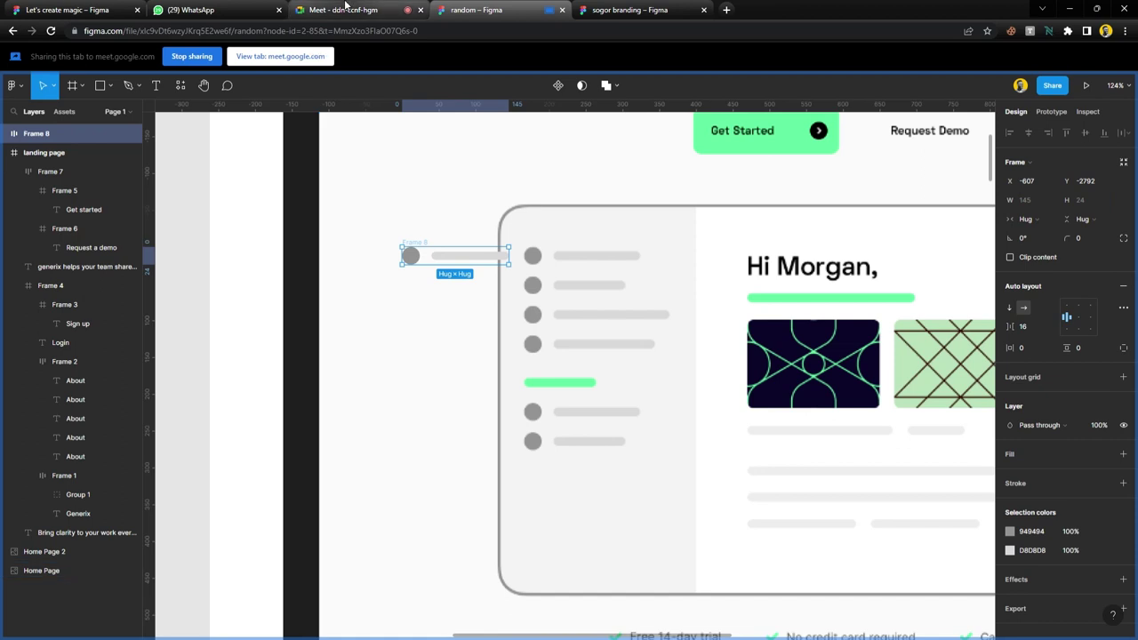
left_click(345, 7)
left_click(491, 10)
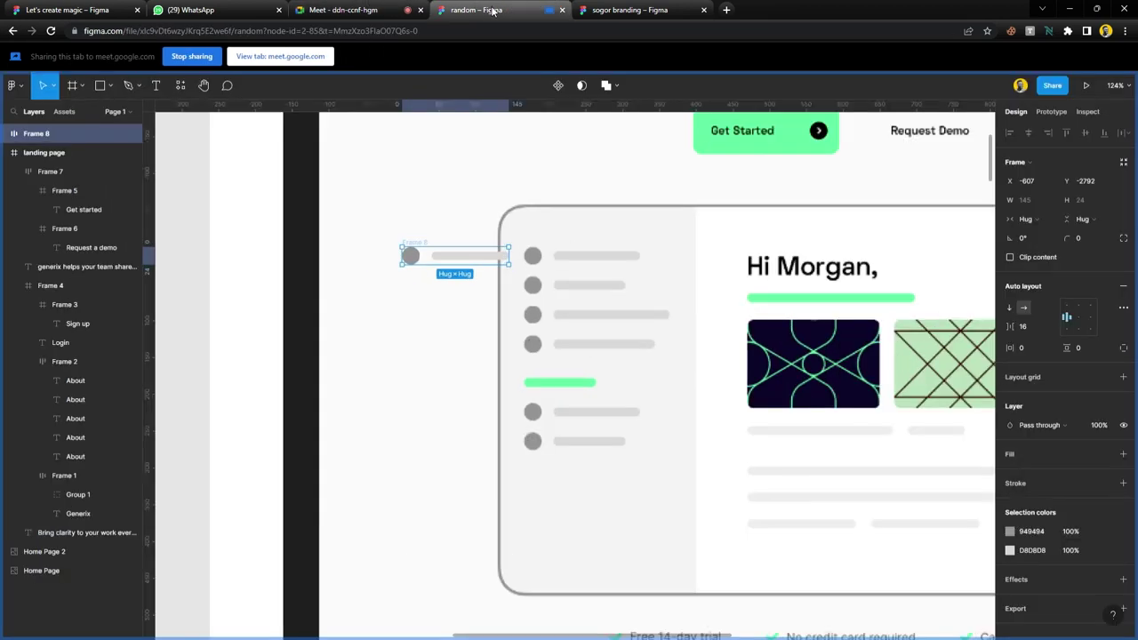
- Duplicate the circle-and-bar row 14 below the original and shorten the copy's bar to a width of about 79
left_click_drag(453, 262, 460, 289)
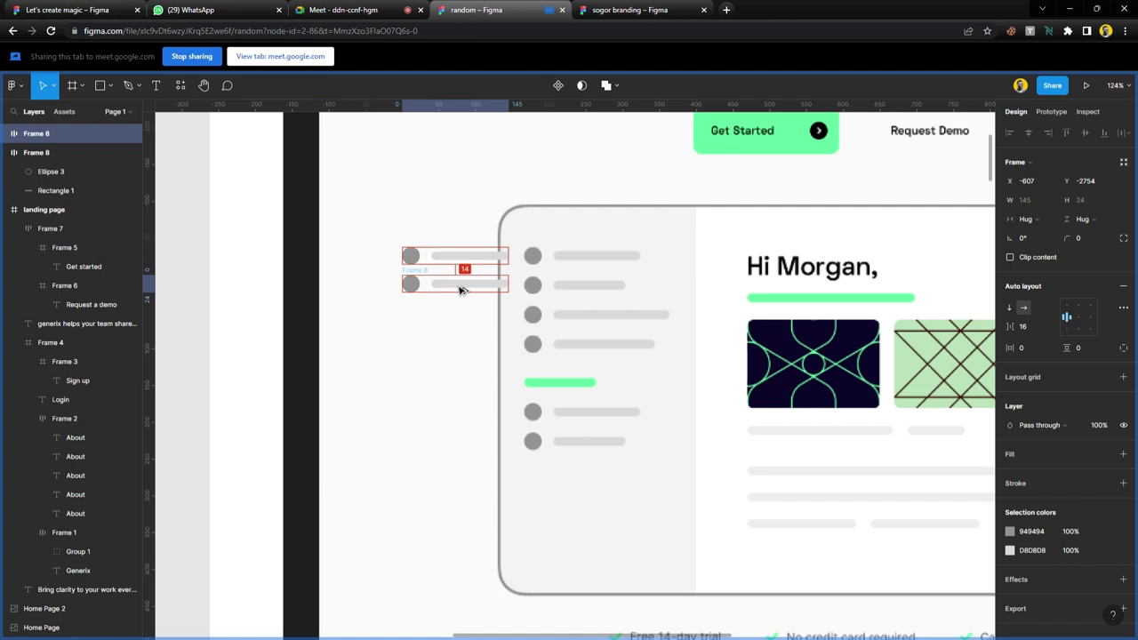
left_click(503, 286)
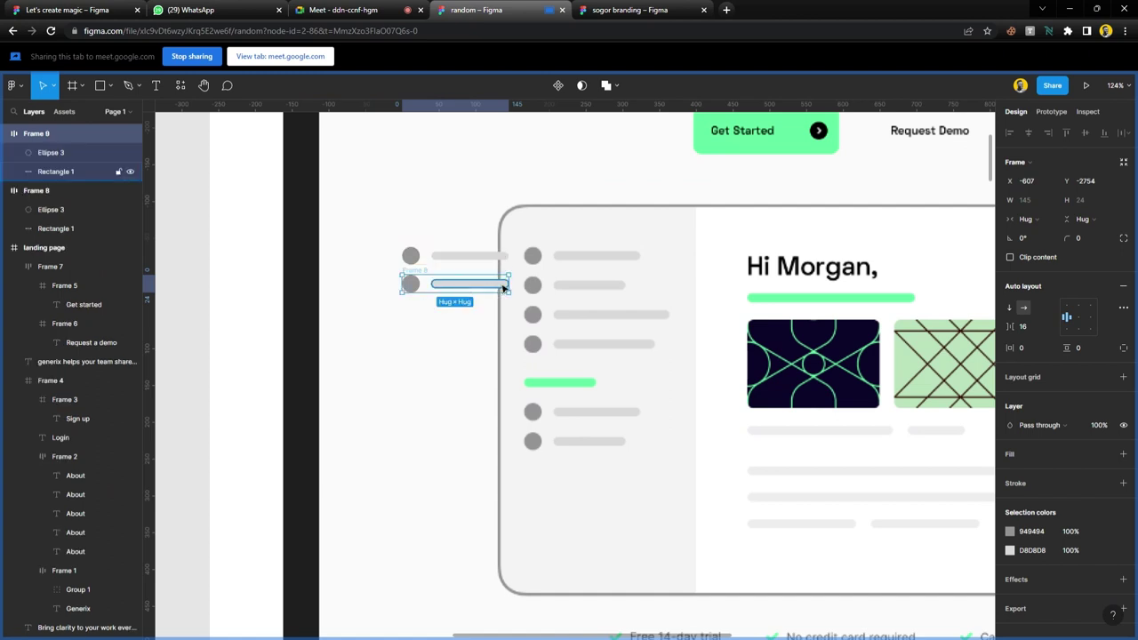
left_click_drag(517, 291, 498, 294)
left_click(434, 299)
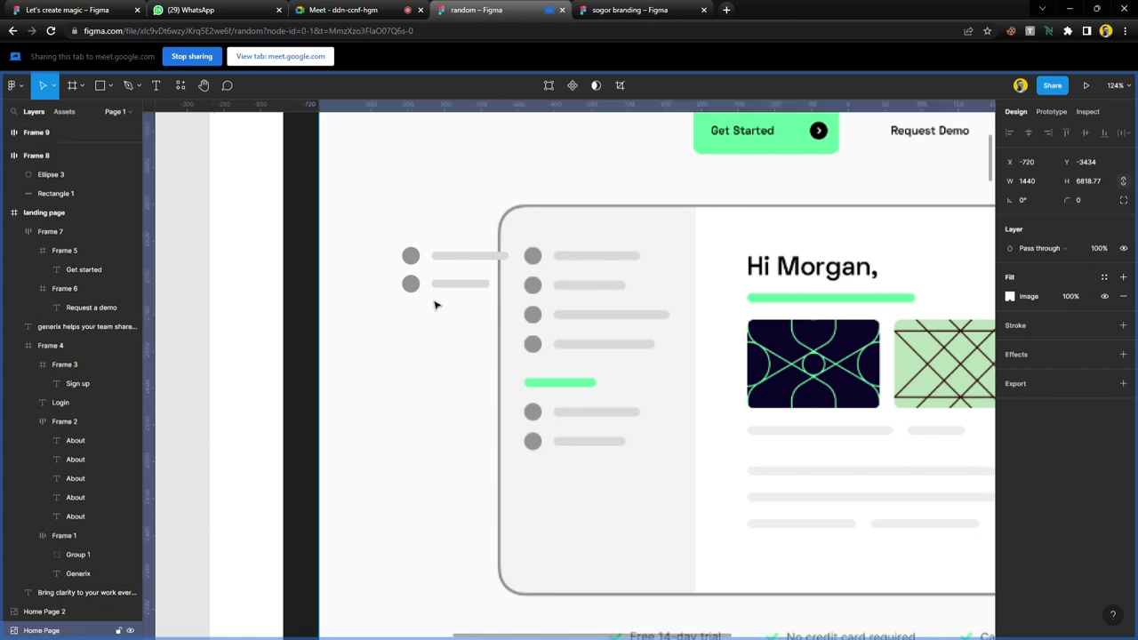
left_click(453, 283)
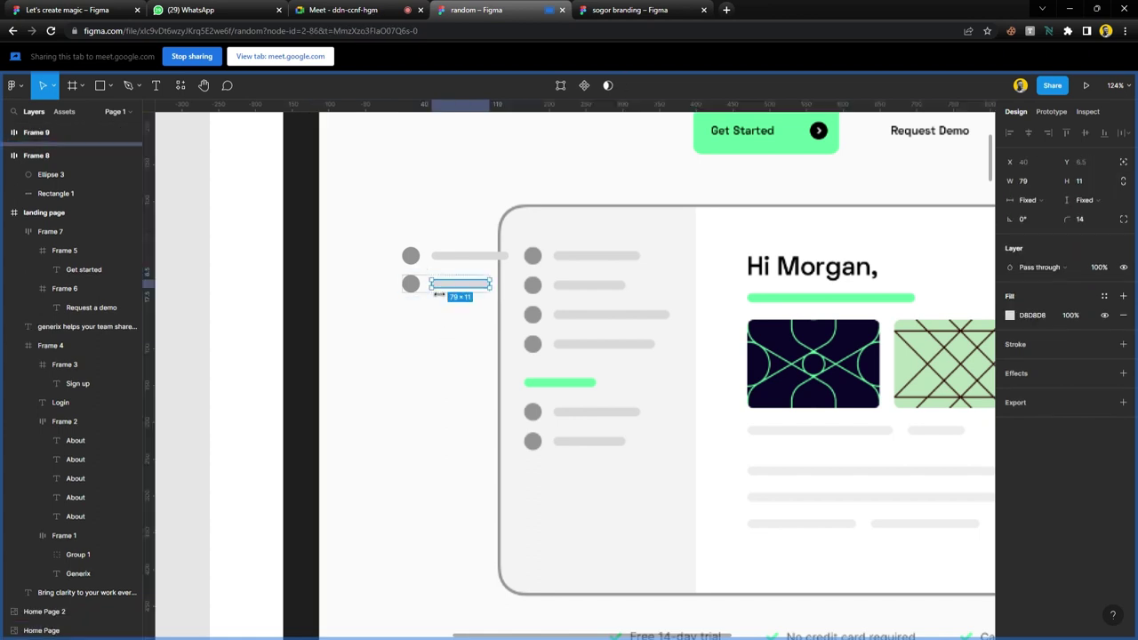
left_click(385, 292)
- Stack both rows in a vertical auto layout and duplicate the second row twice to make a four-row list
left_click_drag(316, 232, 460, 320)
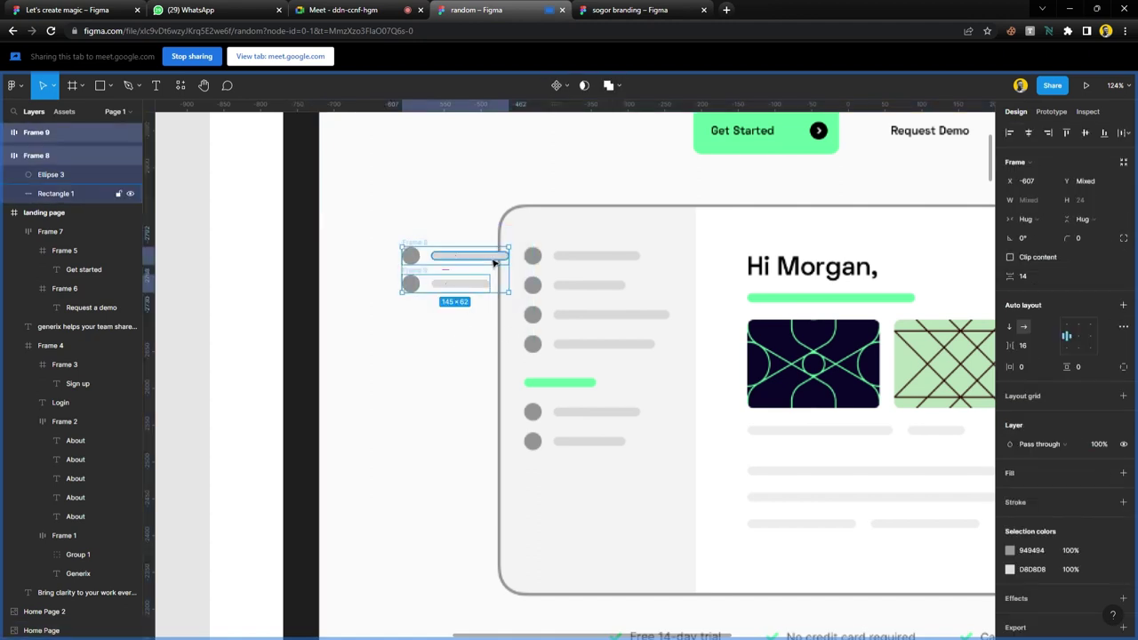
key("shift+a")
left_click(460, 285)
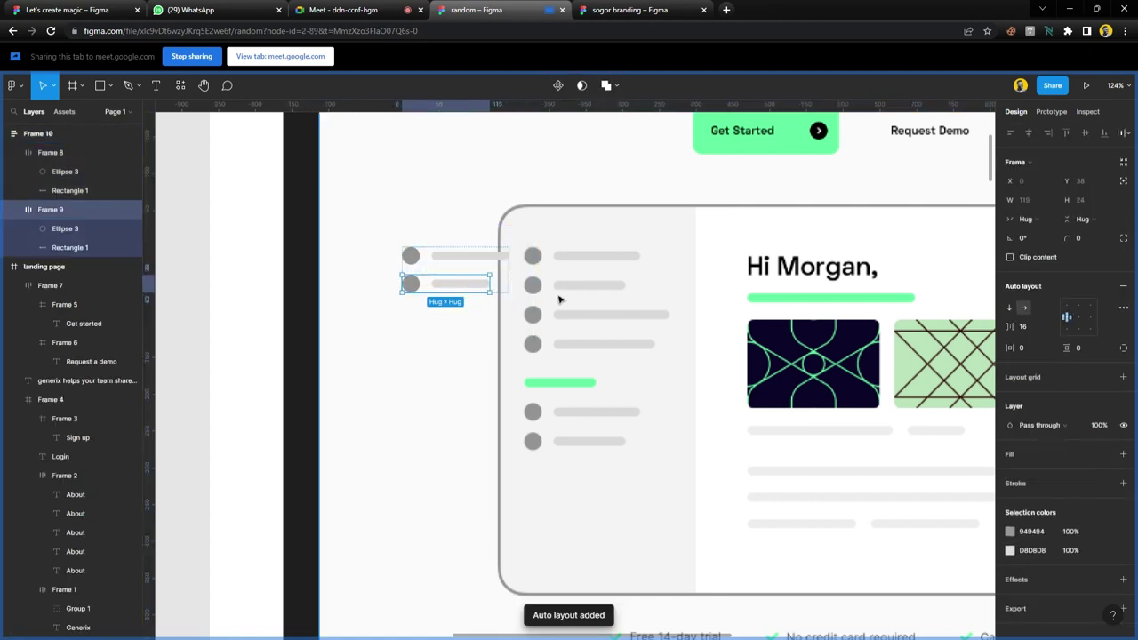
key("ctrl+d")
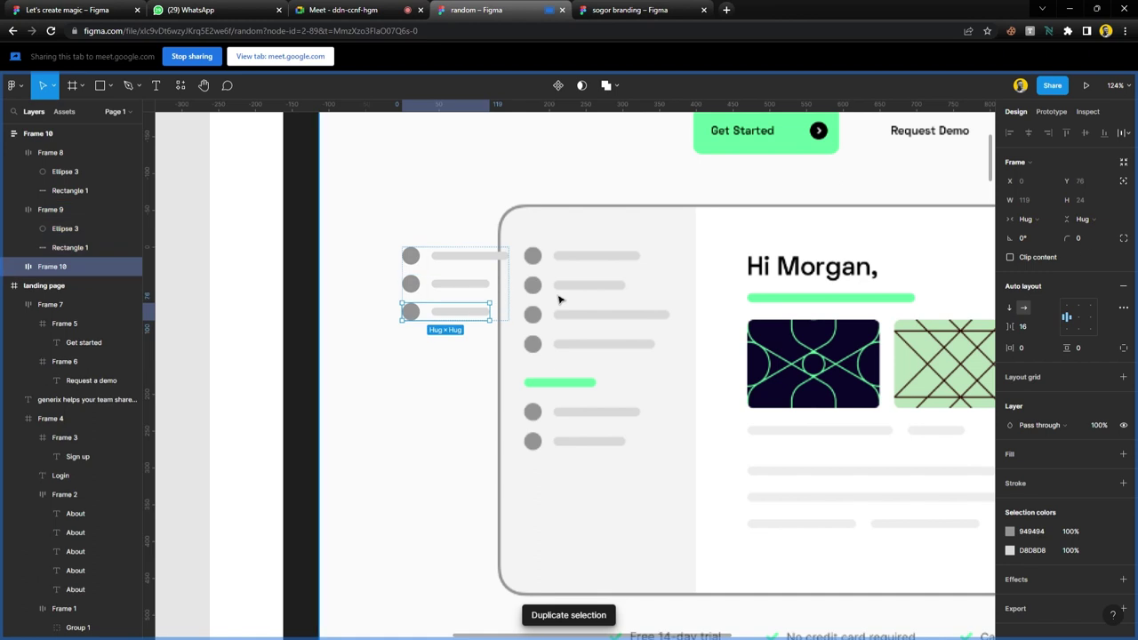
key("ctrl+d")
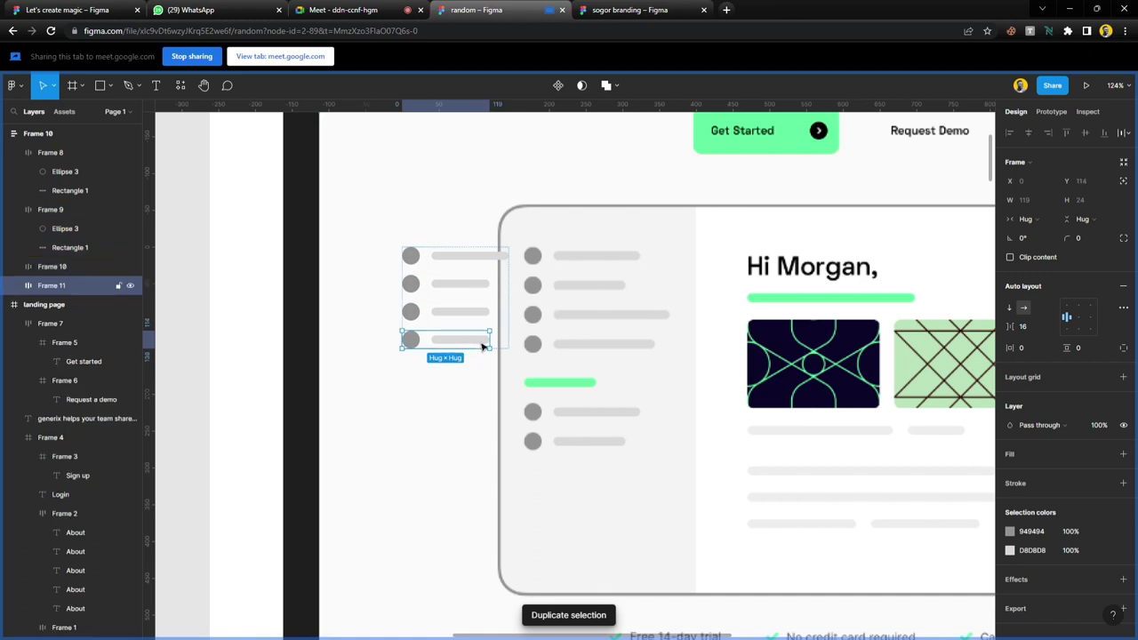
- Widen the third row's bar to about 129 and the fourth row's bar to about 117
left_click(462, 311)
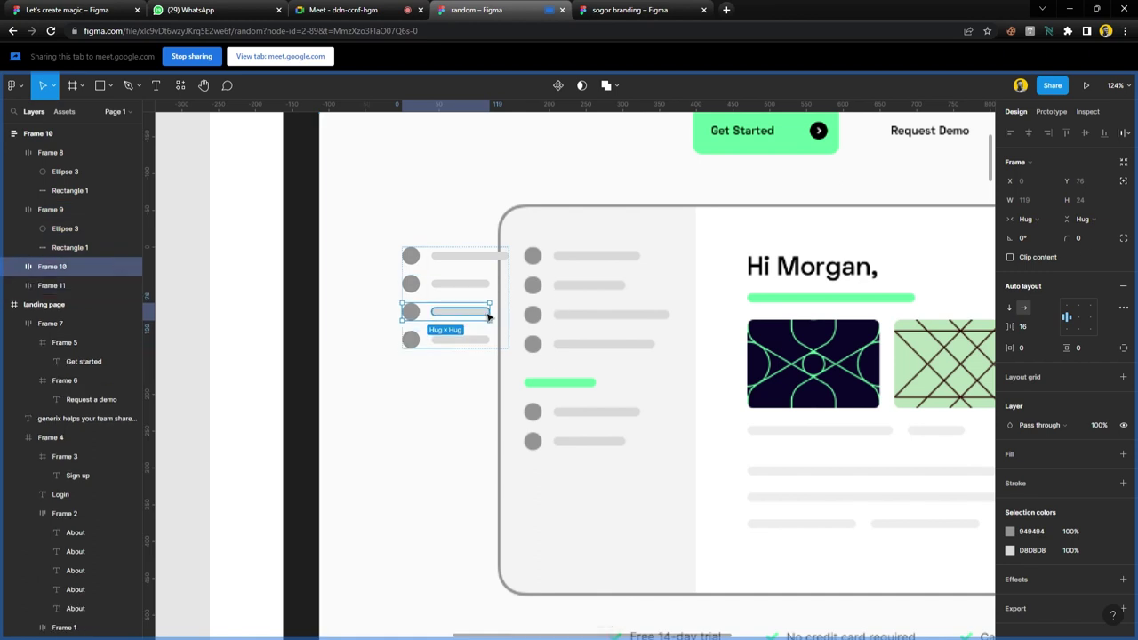
left_click(462, 311)
left_click_drag(504, 319, 535, 319)
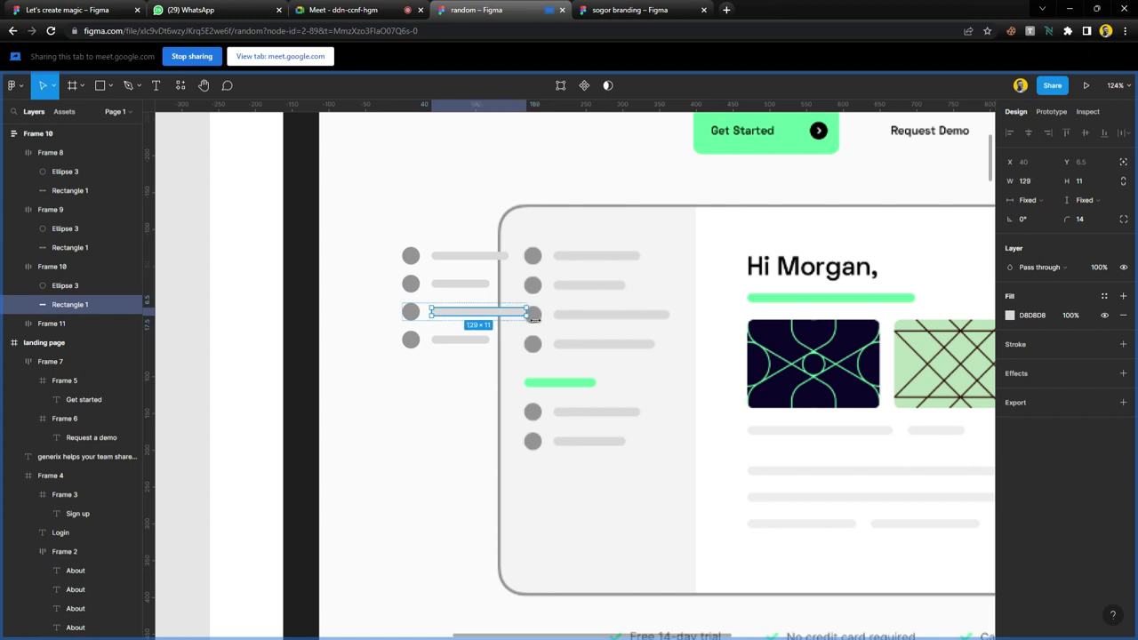
left_click(487, 340)
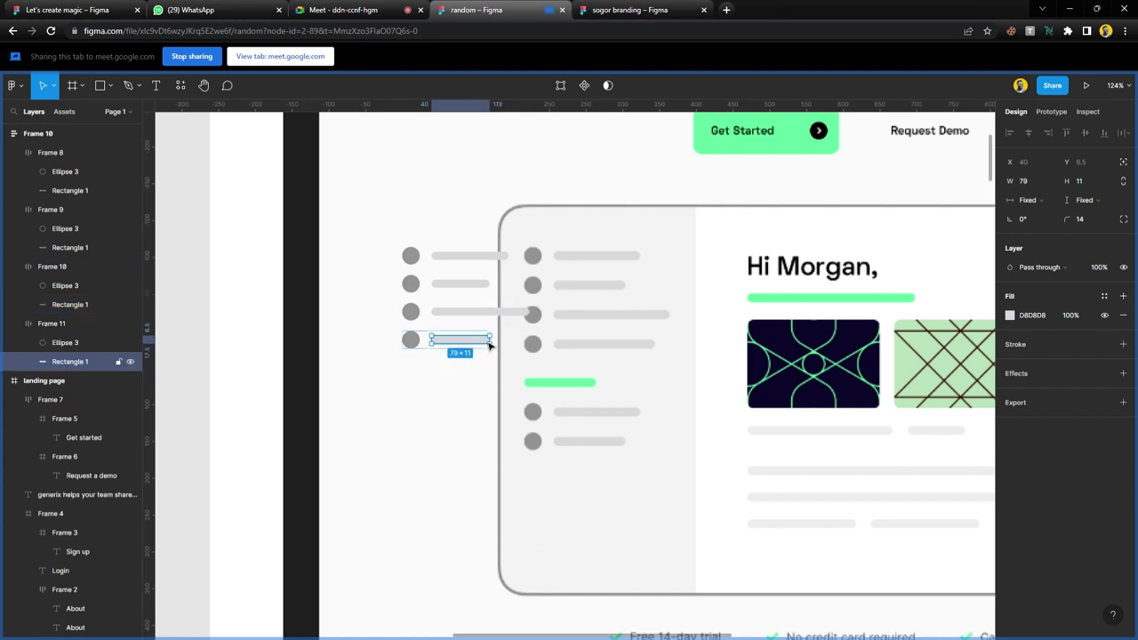
left_click_drag(500, 348, 526, 348)
left_click(456, 418)
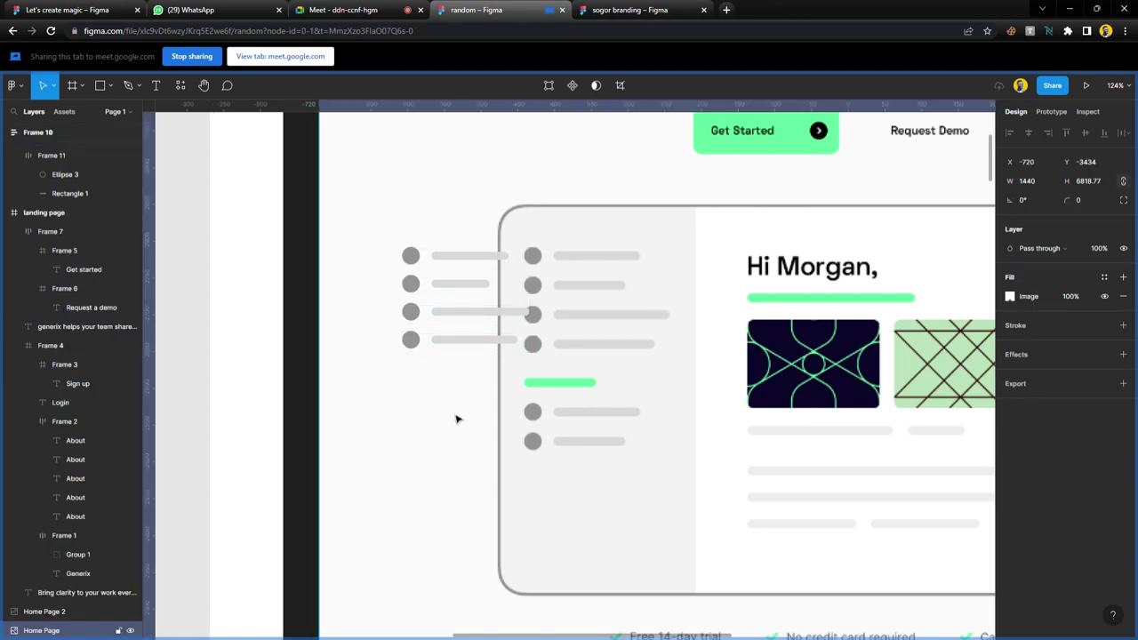
- Copy the fourth row's bar below the list, aligned with the circles at X -607, and apply the primary colour style to it
left_click(476, 341)
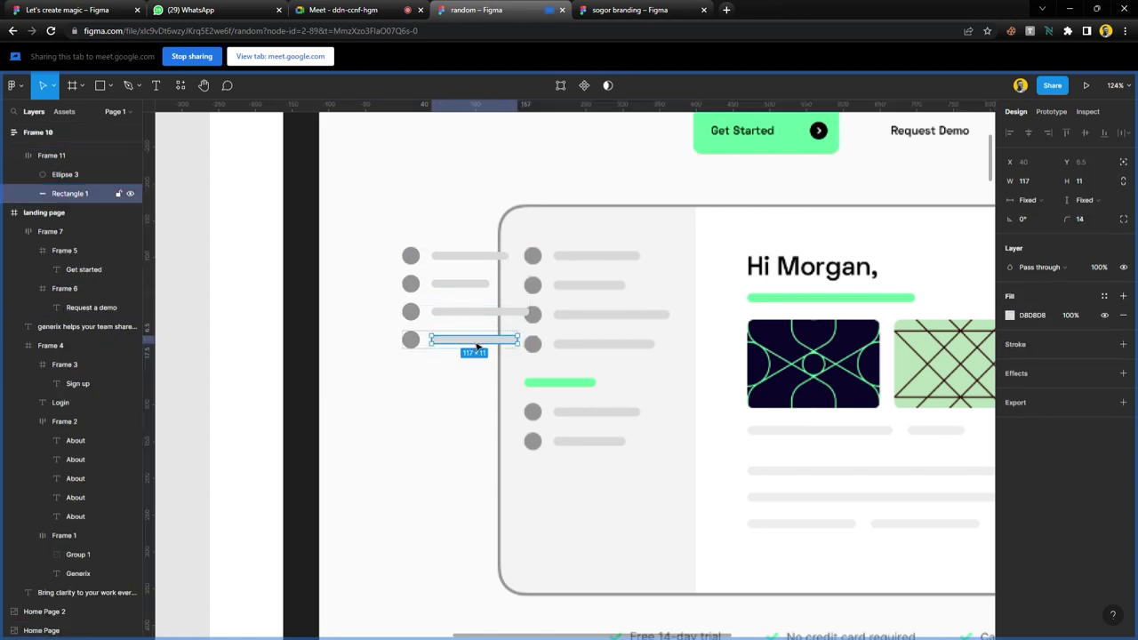
left_click_drag(478, 346, 447, 391)
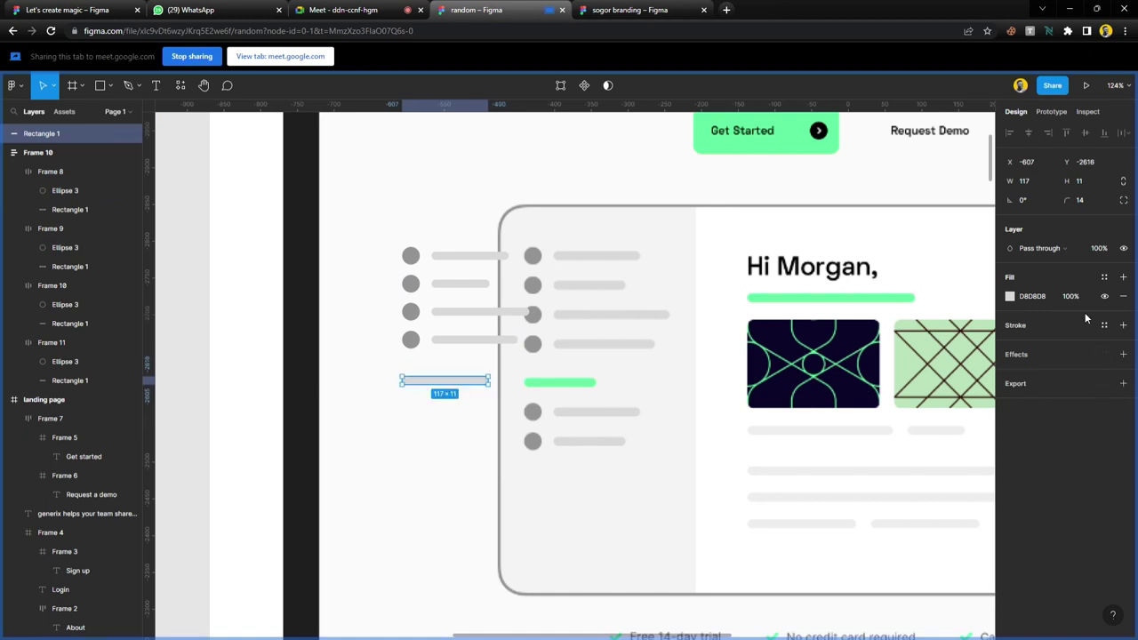
left_click(1104, 278)
left_click(1105, 406)
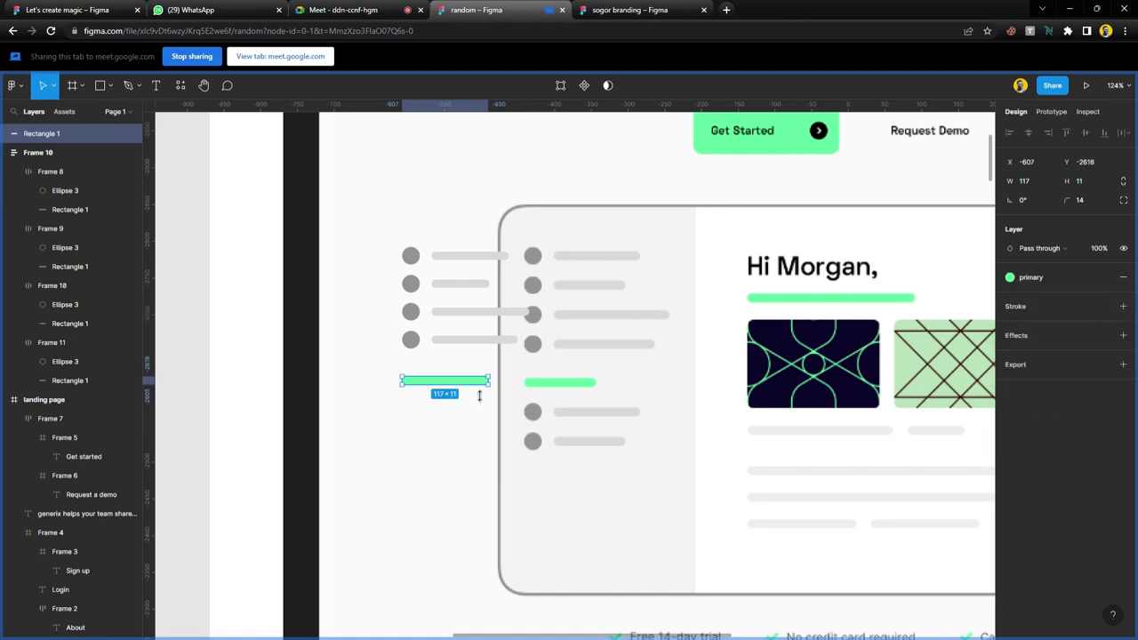
- Duplicate the four-row list below the green bar and delete the copy's last two rows
left_click(444, 338)
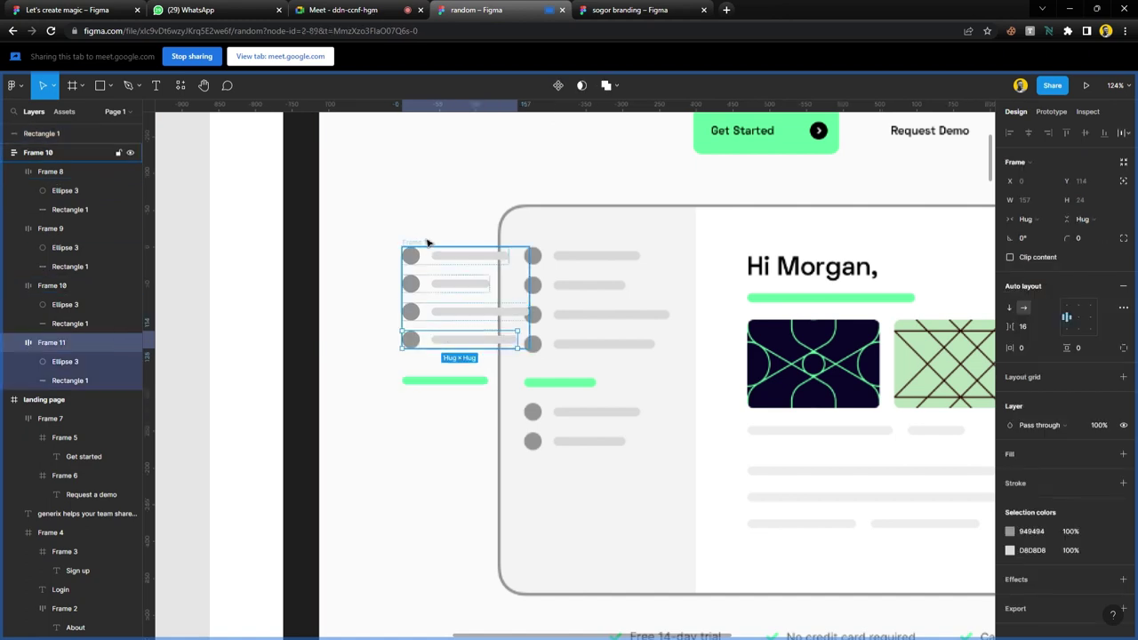
left_click_drag(429, 231, 430, 425)
left_click(470, 483)
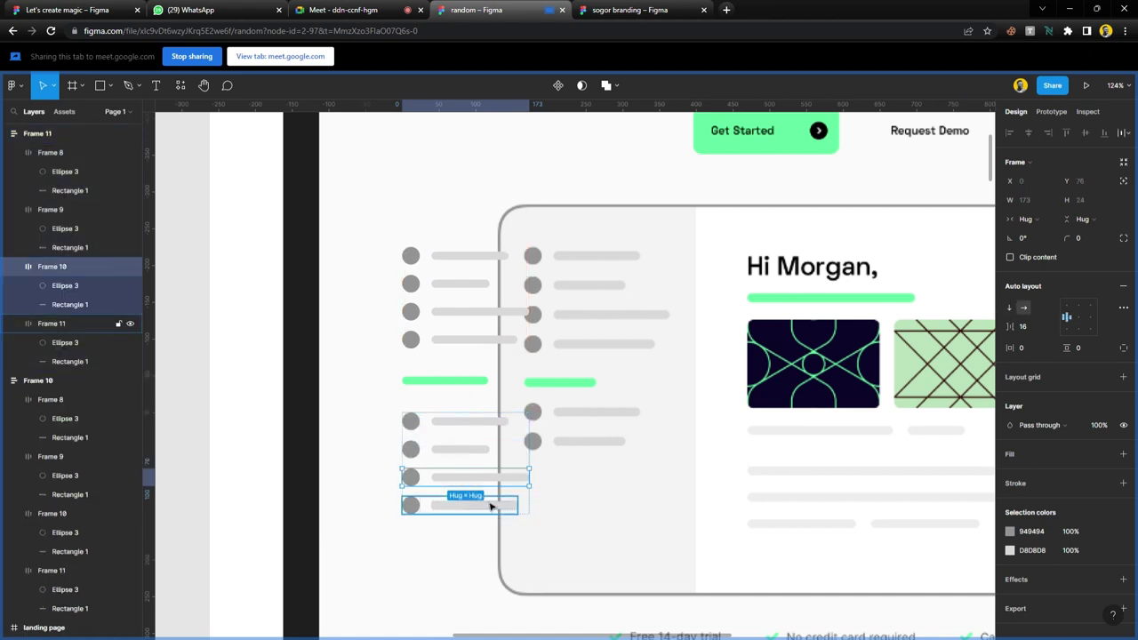
left_click(490, 504, "shift")
key("Delete")
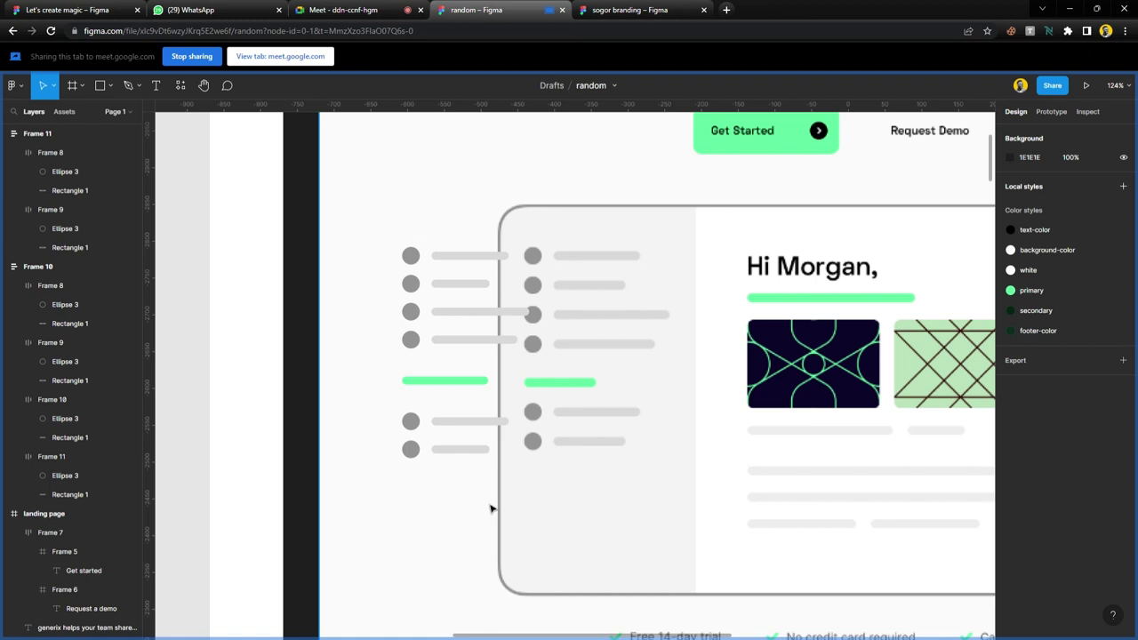
- Wrap both row lists and the green bar in a vertical auto layout and move it clear of the reference mockup, to X -665
left_click_drag(307, 203, 503, 460)
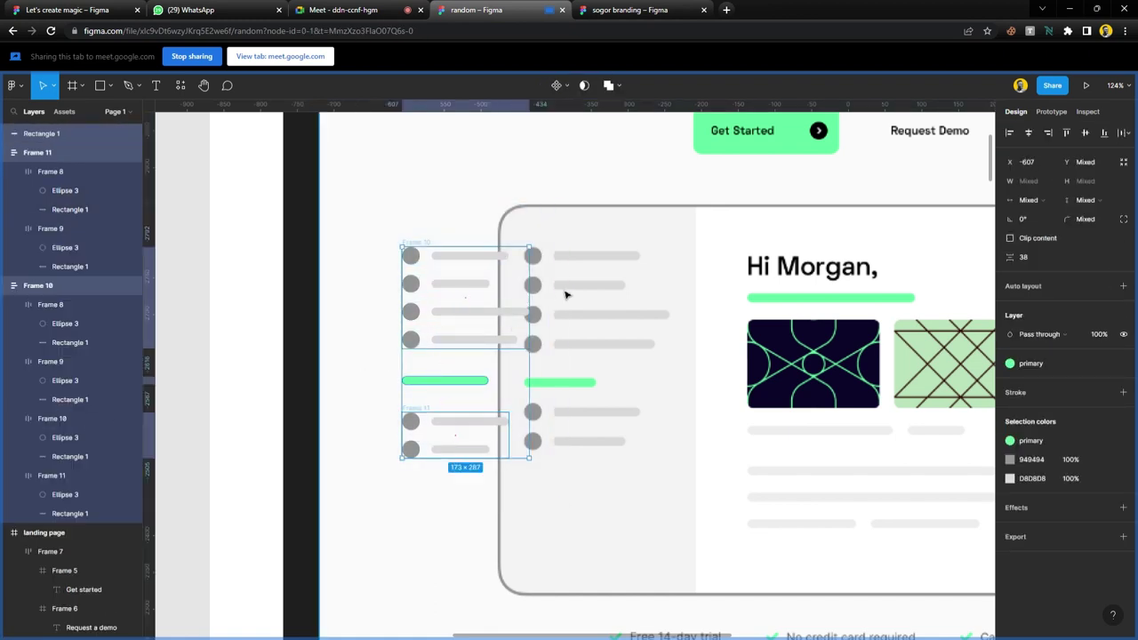
key("shift+a")
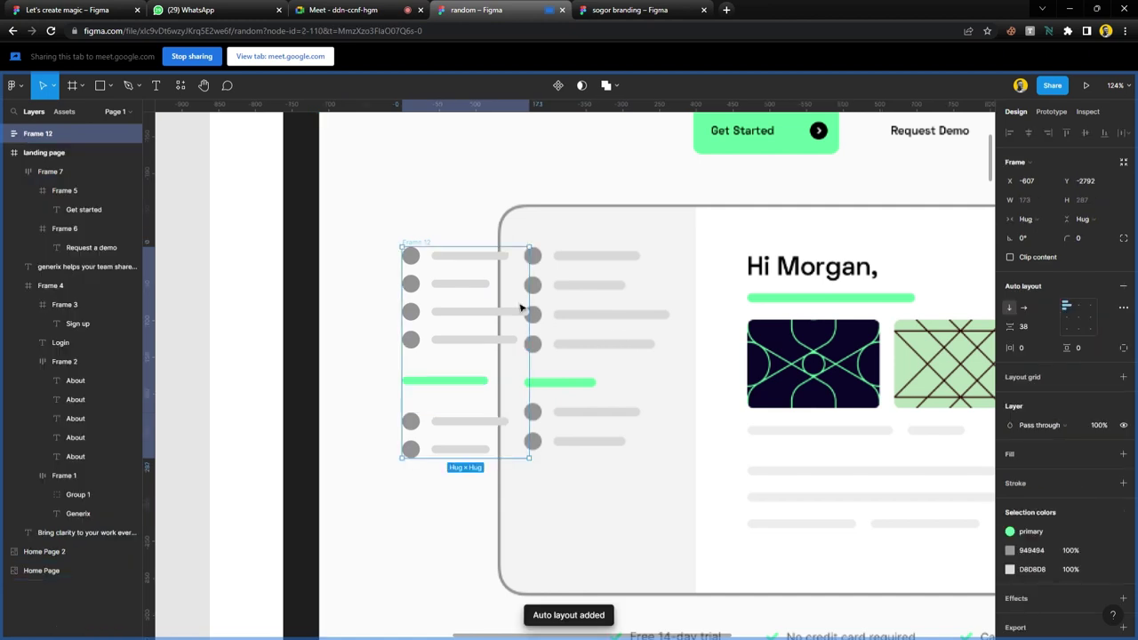
left_click(452, 208)
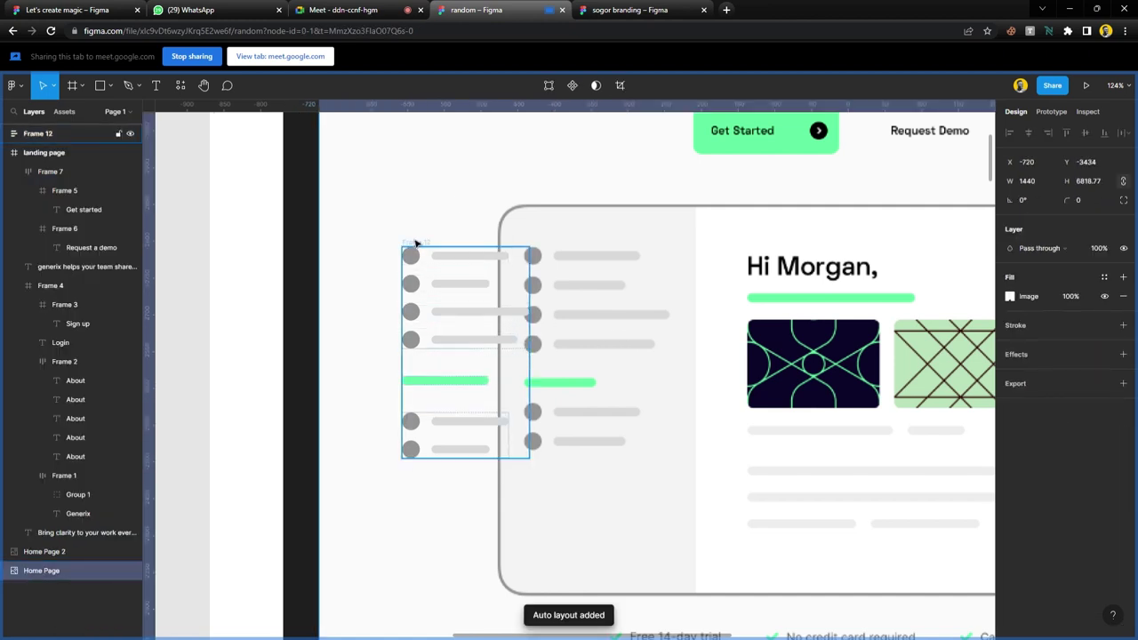
left_click(444, 270)
left_click_drag(444, 270, 399, 307)
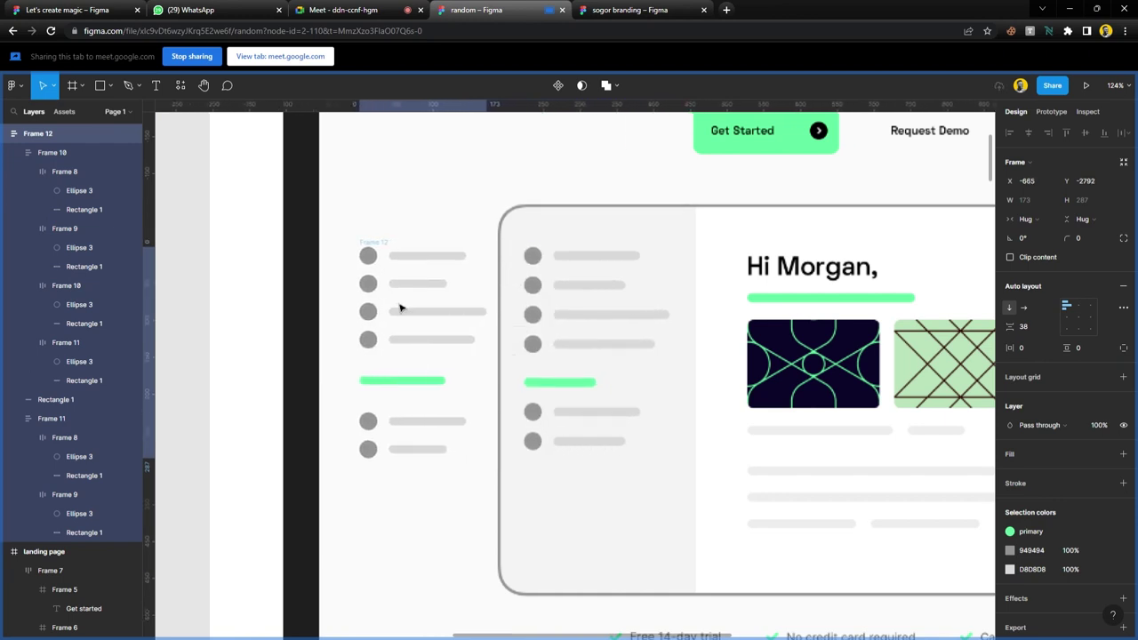
- Draw a 946 × 526 frame over the reference dashboard mockup and set its corner radius to 30
scroll(655, 364, "right", 4)
scroll(656, 364, "left", 2)
scroll(656, 365, "right", 2)
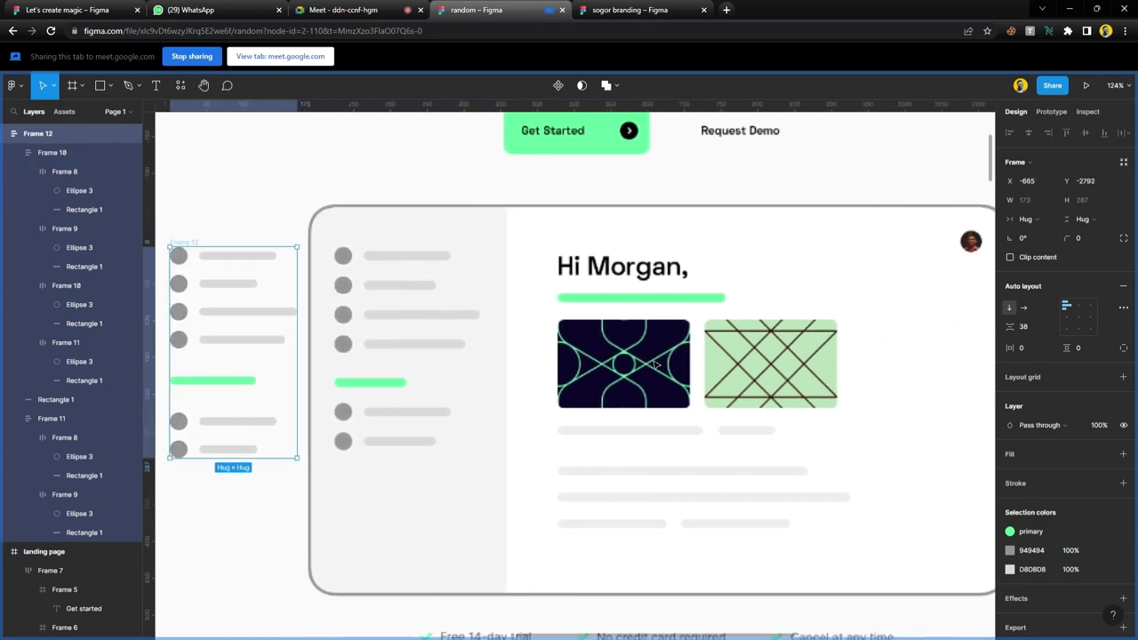
key("f")
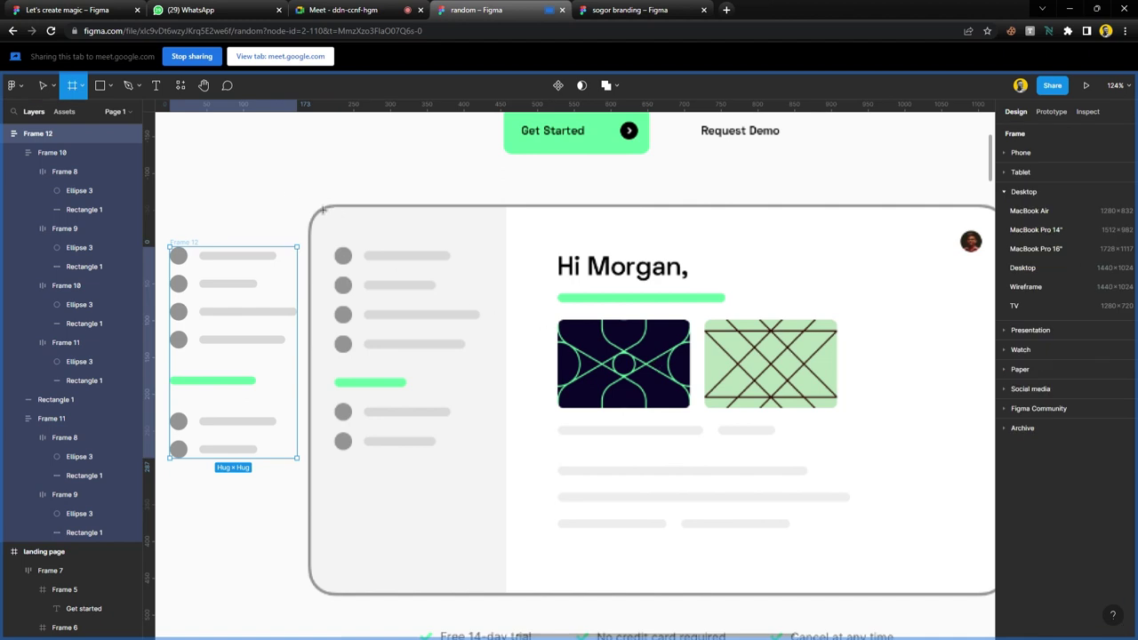
left_click_drag(313, 207, 867, 598)
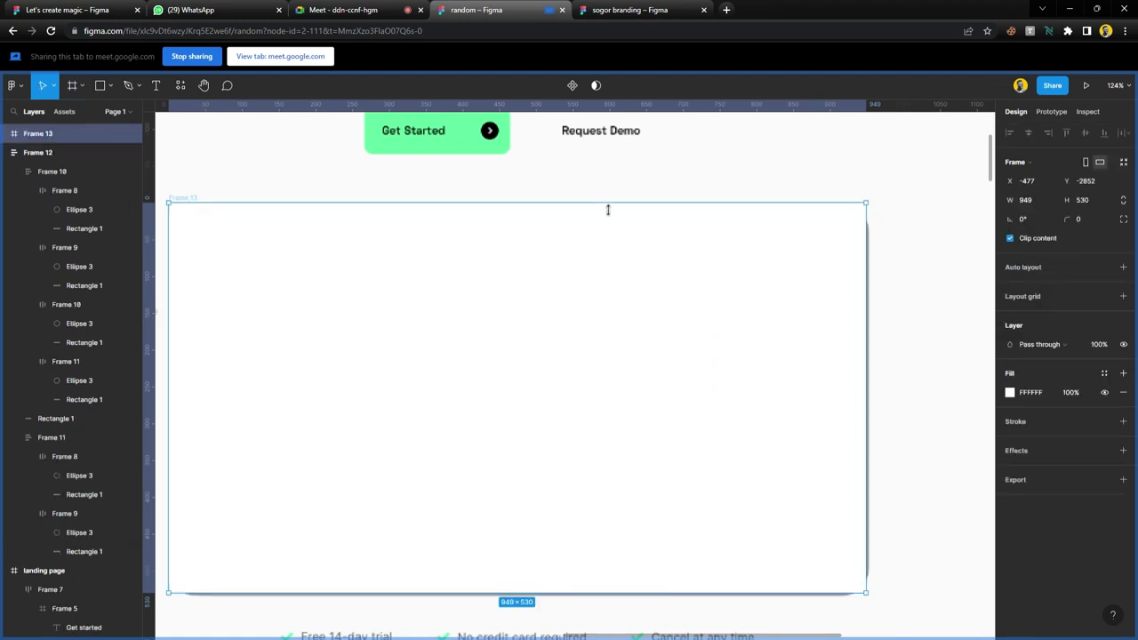
mouse_move(608, 210)
left_mouse_down()
mouse_move(614, 234)
mouse_move(617, 214)
left_mouse_up()
scroll(404, 317, "left", 3)
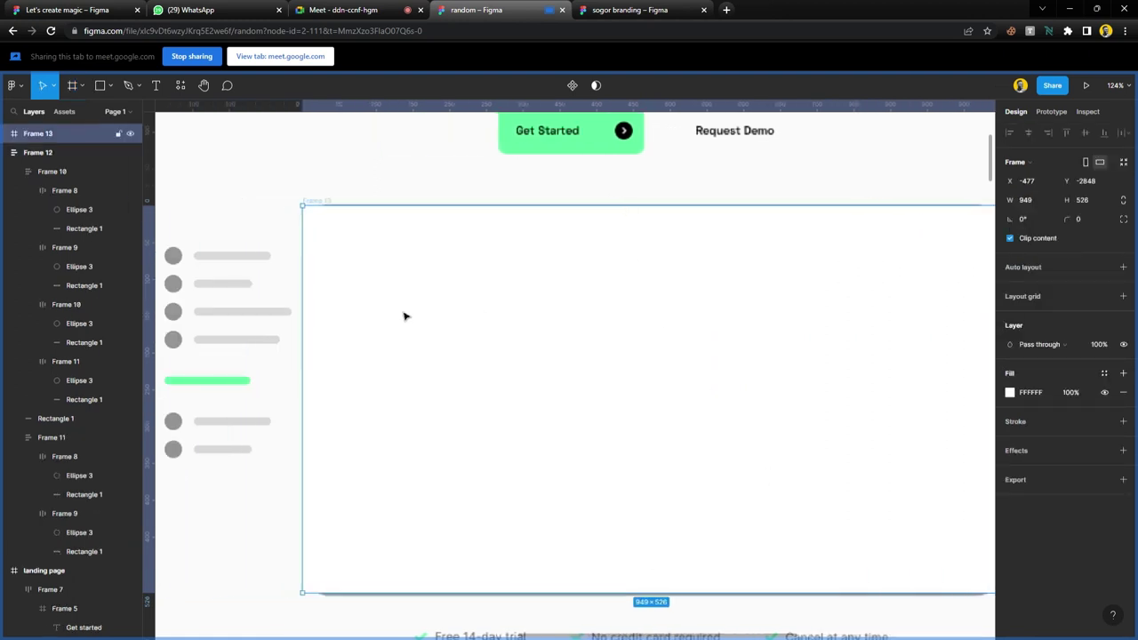
left_click_drag(311, 319, 313, 322)
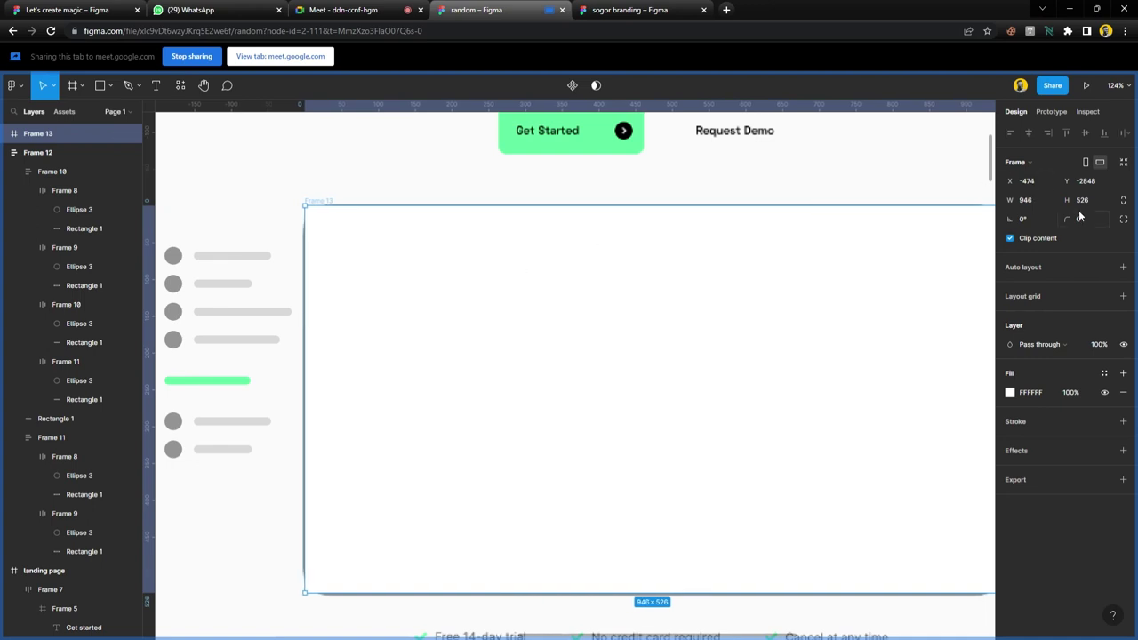
left_click_drag(1079, 216, 275, 265)
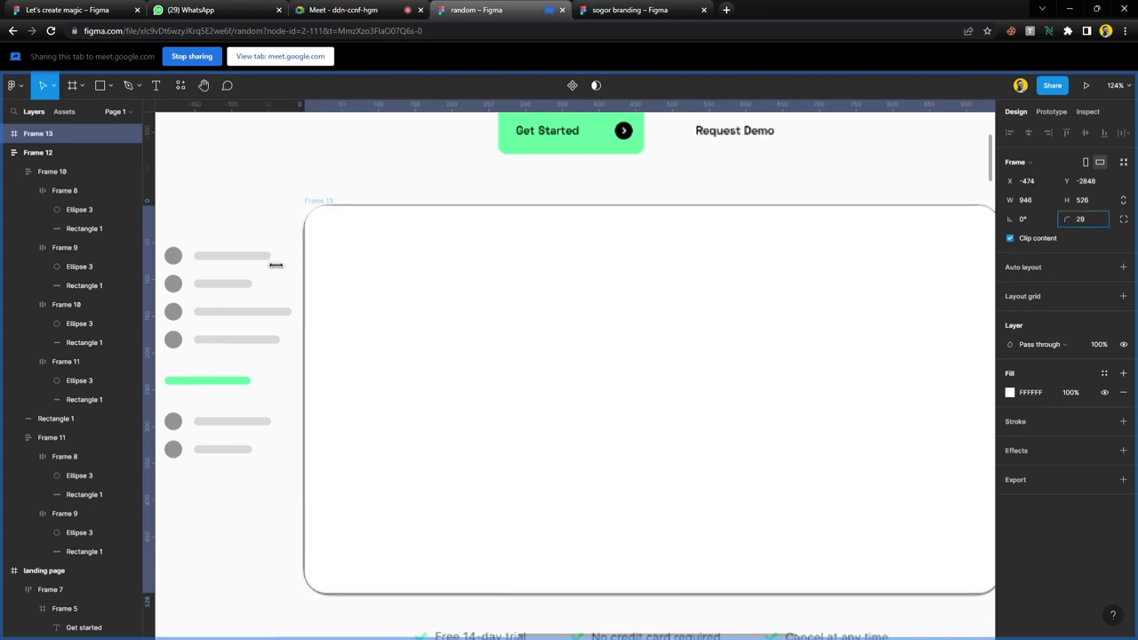
scroll(376, 363, "left", 2)
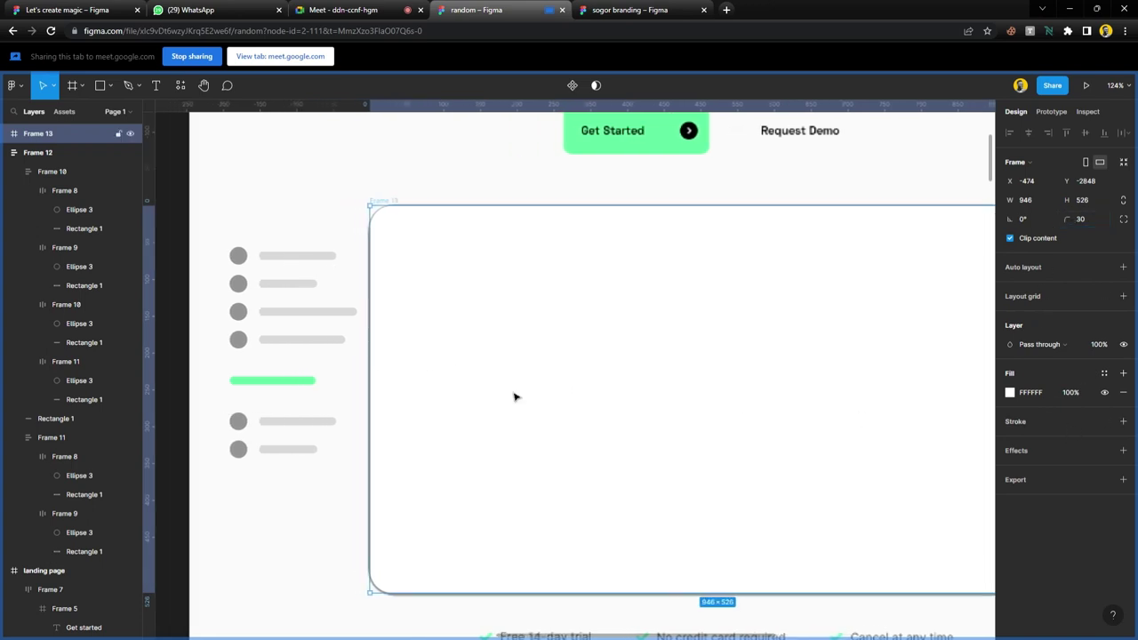
- Give the dashboard frame an inside stroke of 4 in colour 949494 and hide its white fill
left_click(1041, 423)
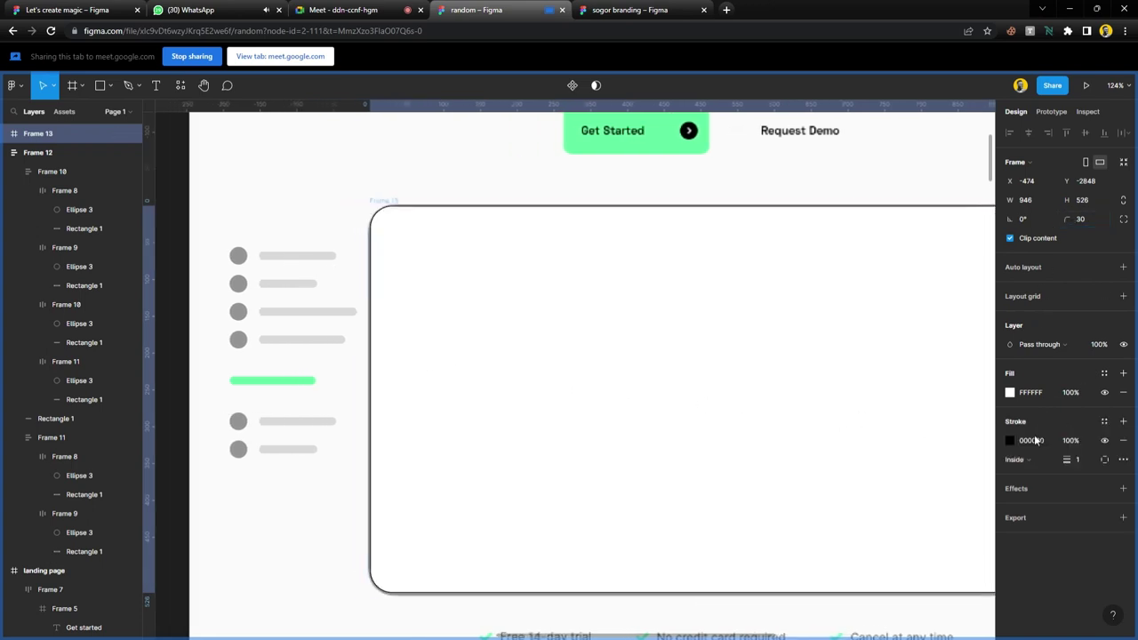
left_click(1010, 441)
left_click(871, 506)
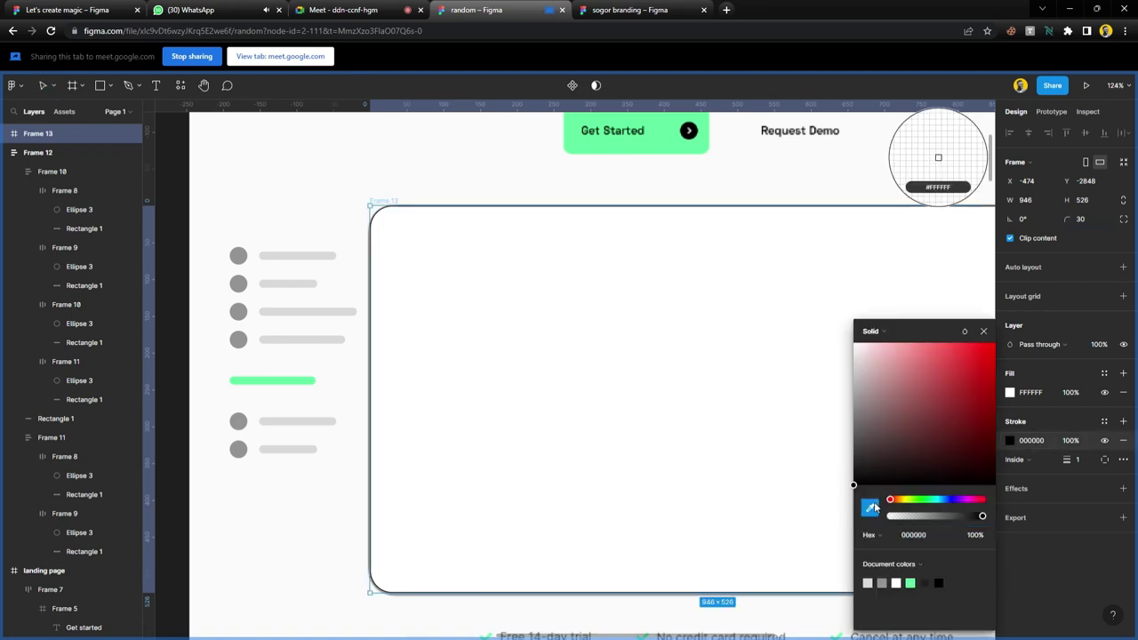
left_click(239, 288)
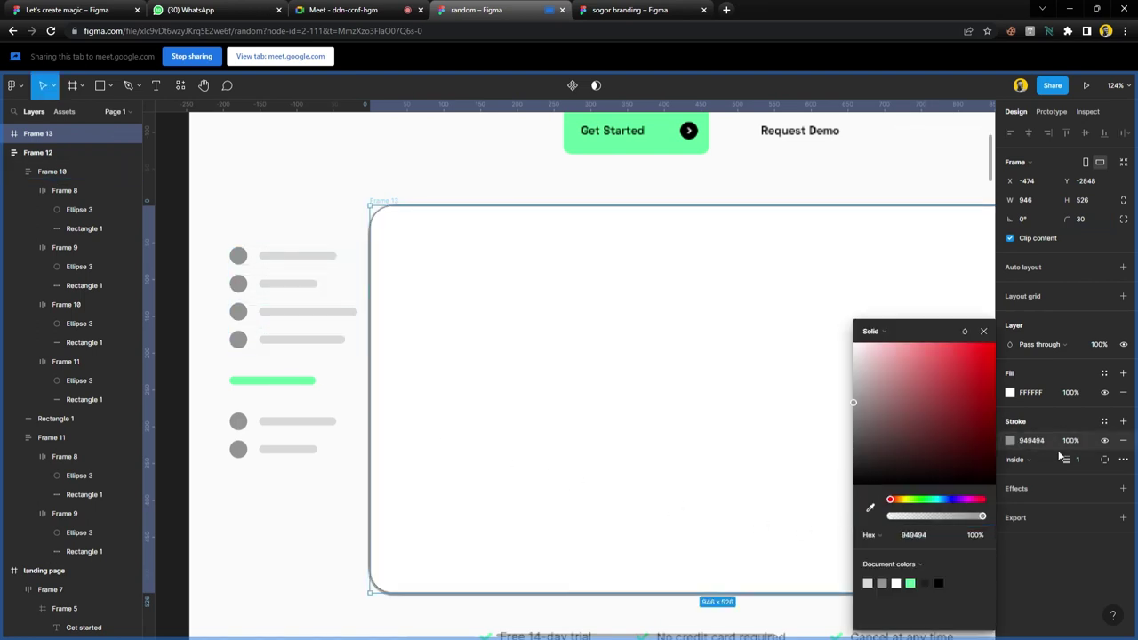
mouse_move(1067, 459)
left_mouse_down()
mouse_move(1080, 460)
mouse_move(1070, 459)
left_mouse_up()
left_click(983, 331)
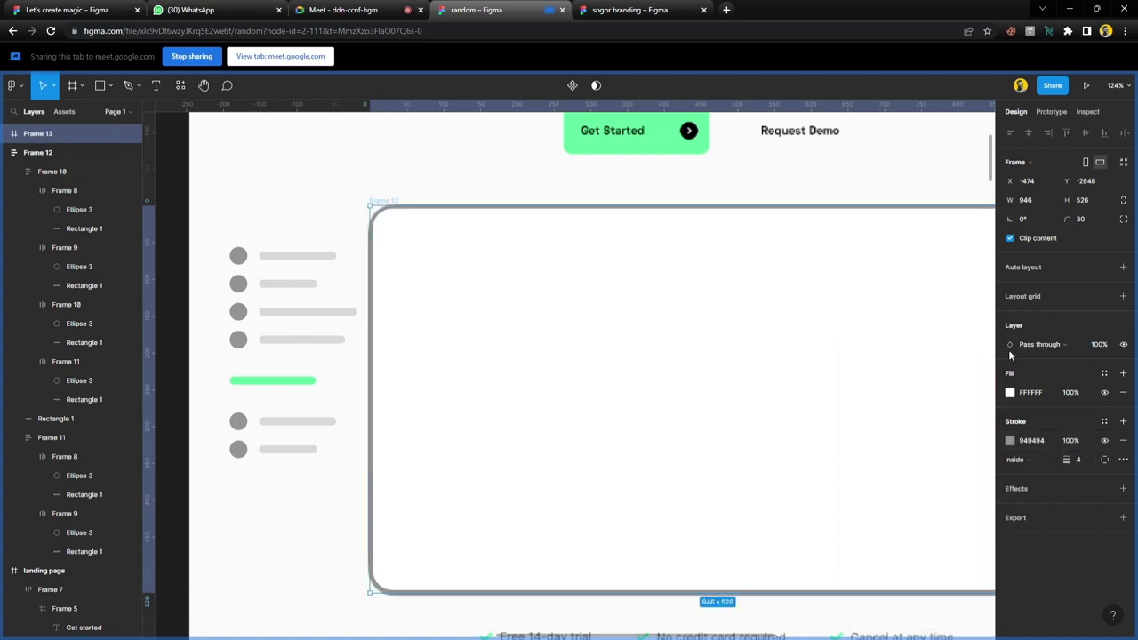
left_click(1104, 392)
left_click(500, 180)
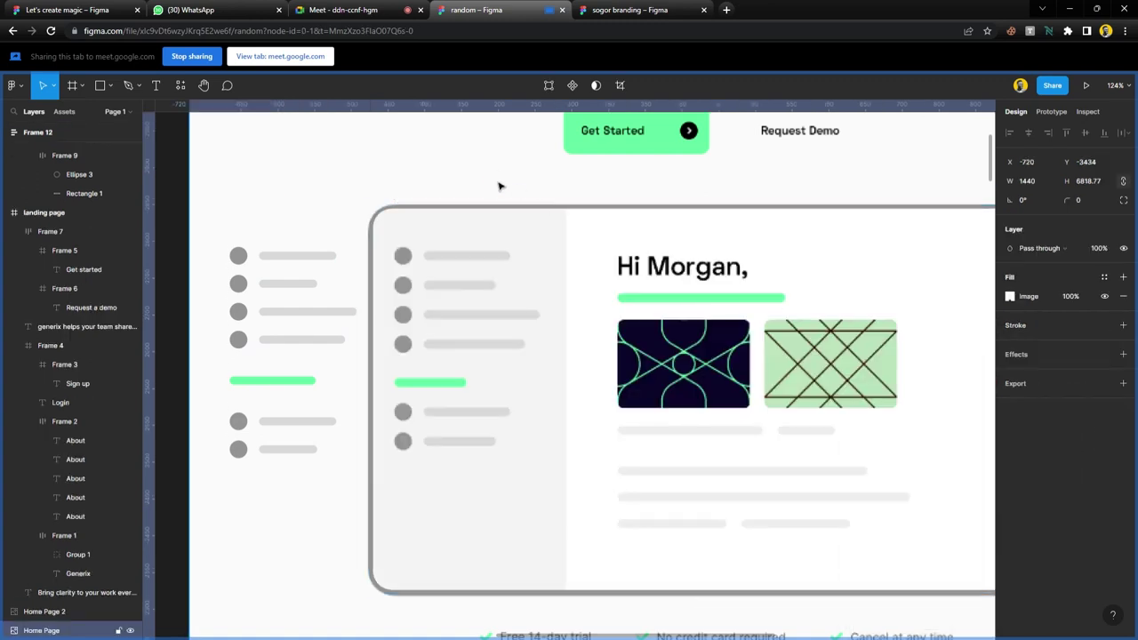
- Draw a 267 × 526 sidebar frame inside the dashboard frame at X 0, Y 0, over the reference's grey area
left_click(512, 216)
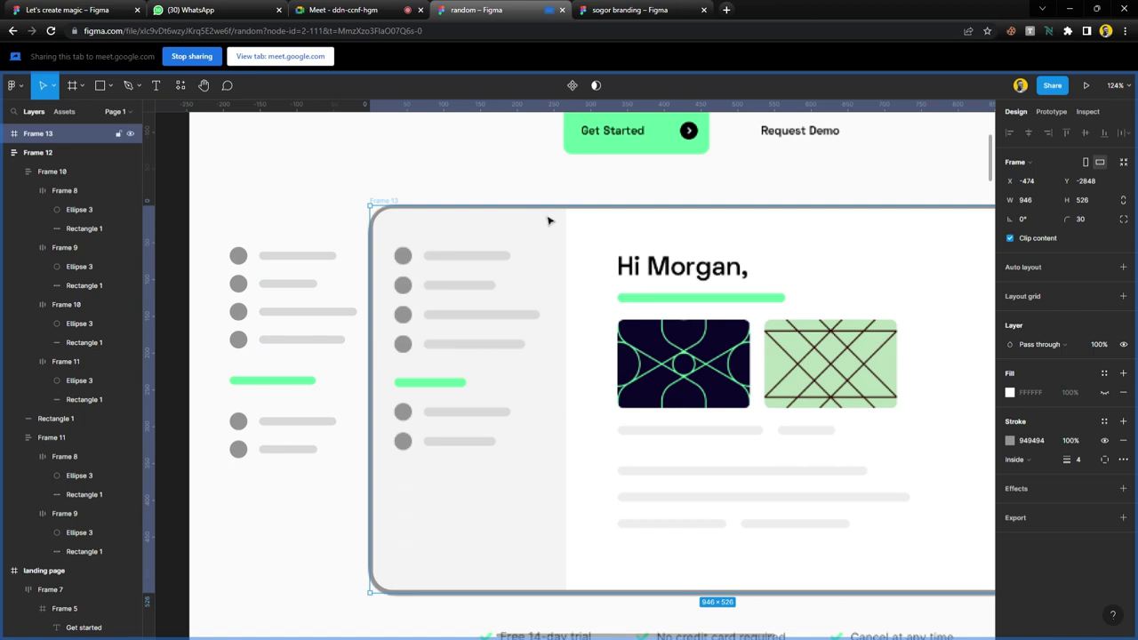
key("f")
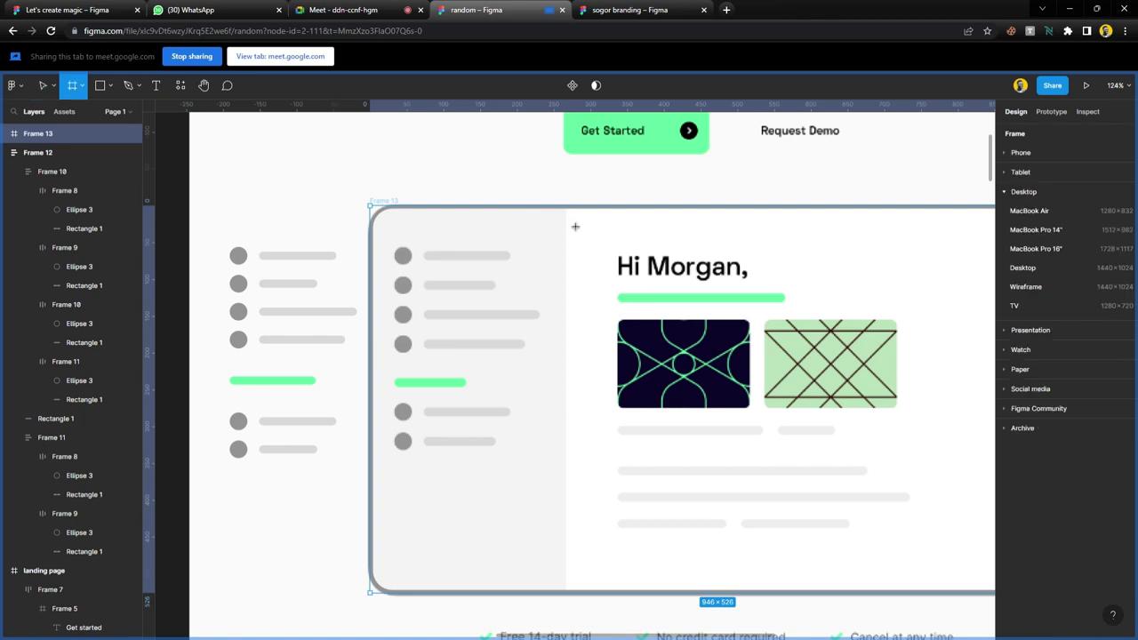
left_click_drag(566, 216, 370, 594)
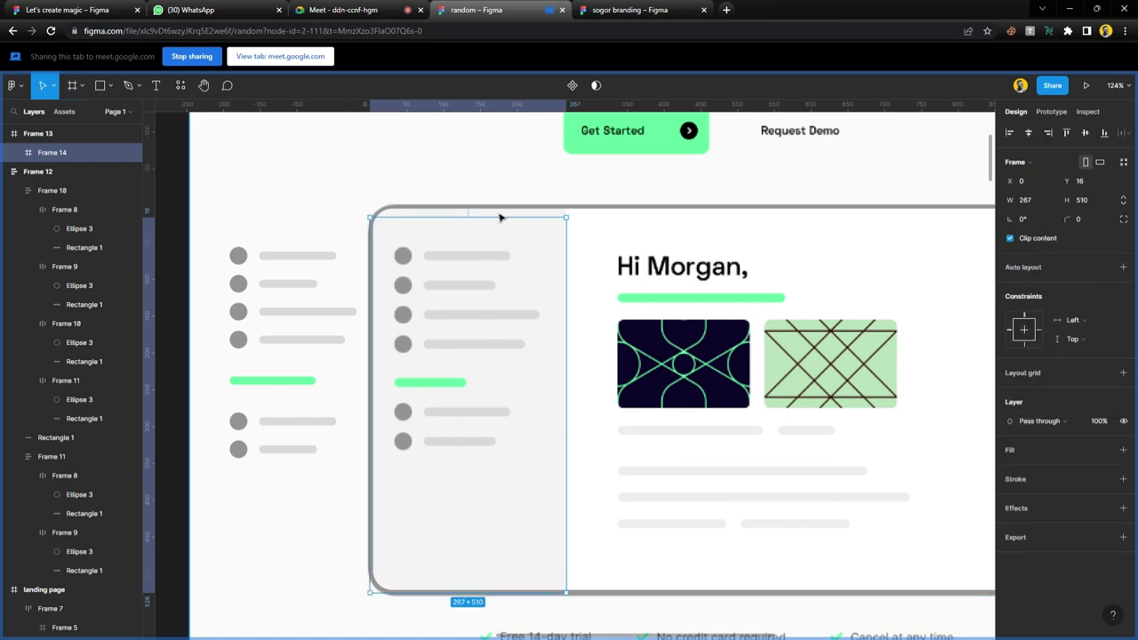
left_click_drag(500, 223, 504, 215)
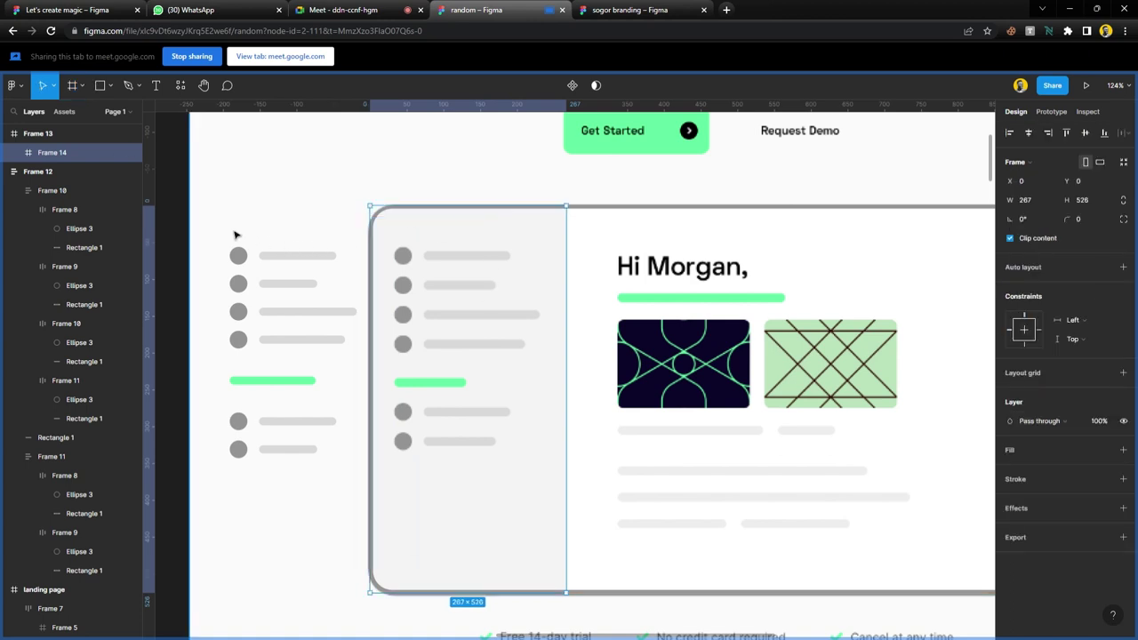
- Place the placeholder row list inside the sidebar frame at X 36, Y 56 and fill the sidebar with the reference's light grey
left_click(251, 255)
left_click_drag(251, 258, 413, 286)
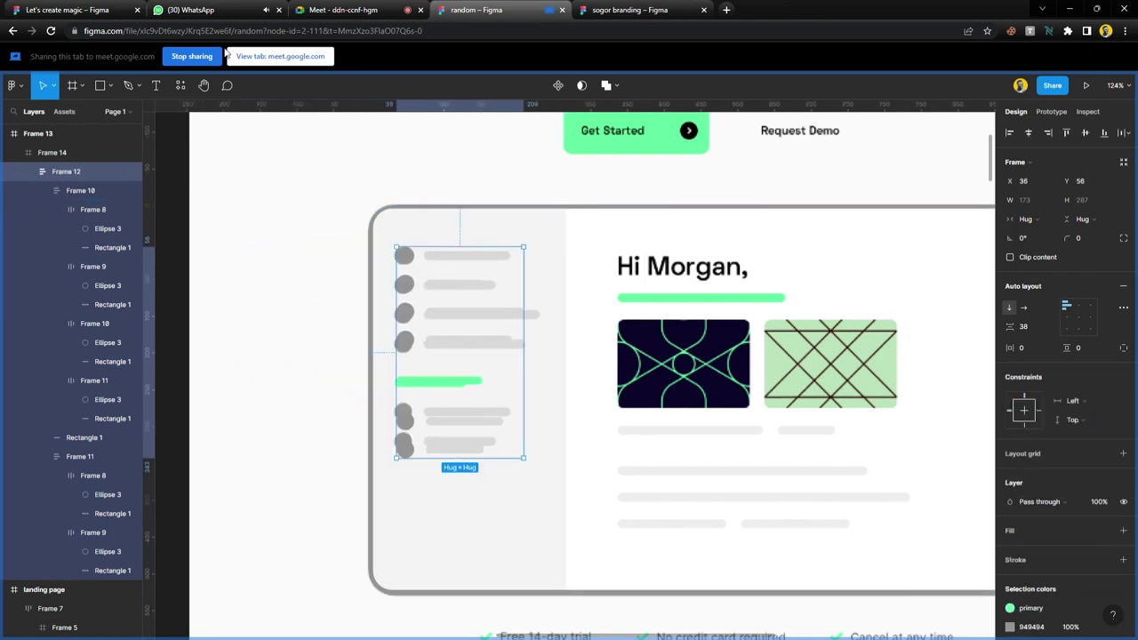
left_click(560, 264)
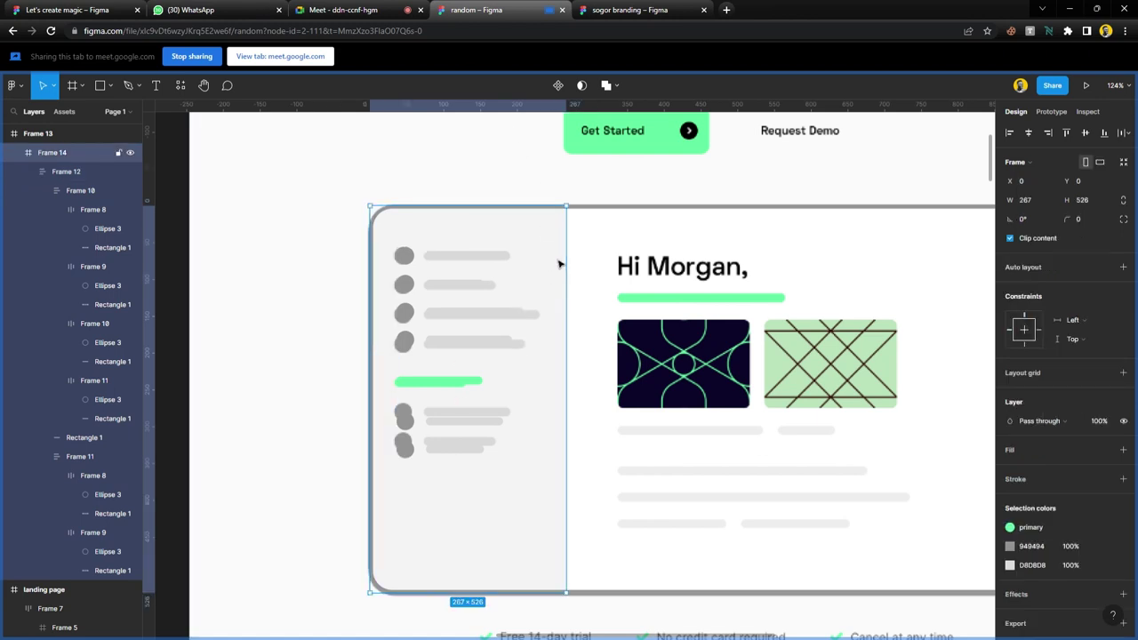
left_click(306, 288)
- Copy the hero description text into the dashboard frame at X 350, Y 32, above the reference greeting
scroll(500, 374, "right", 3)
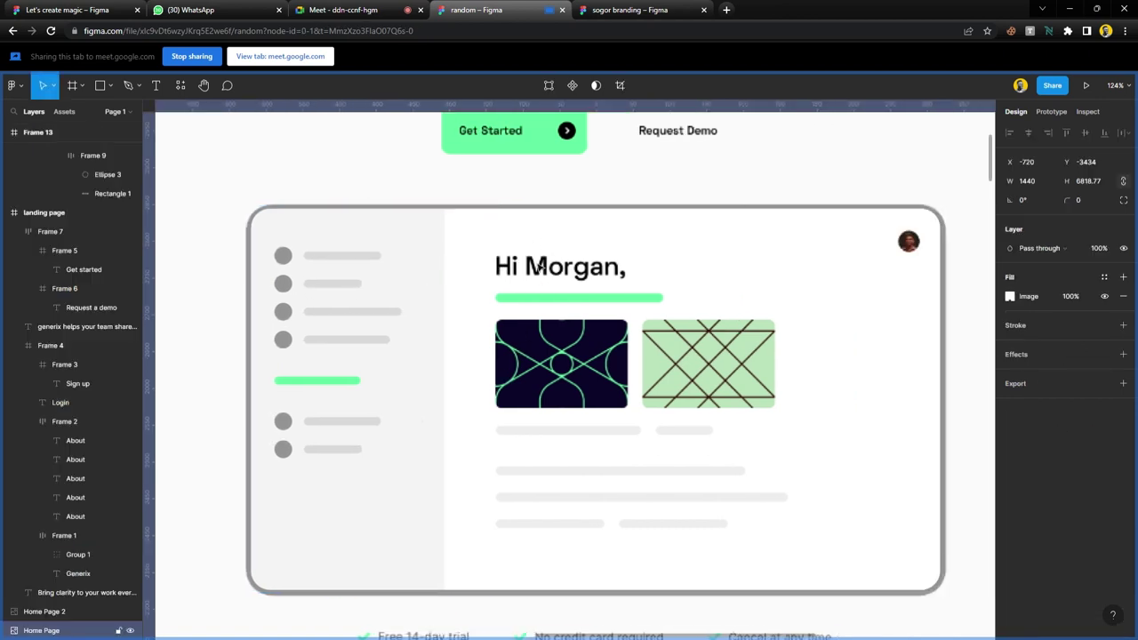
scroll(548, 320, "down", 5)
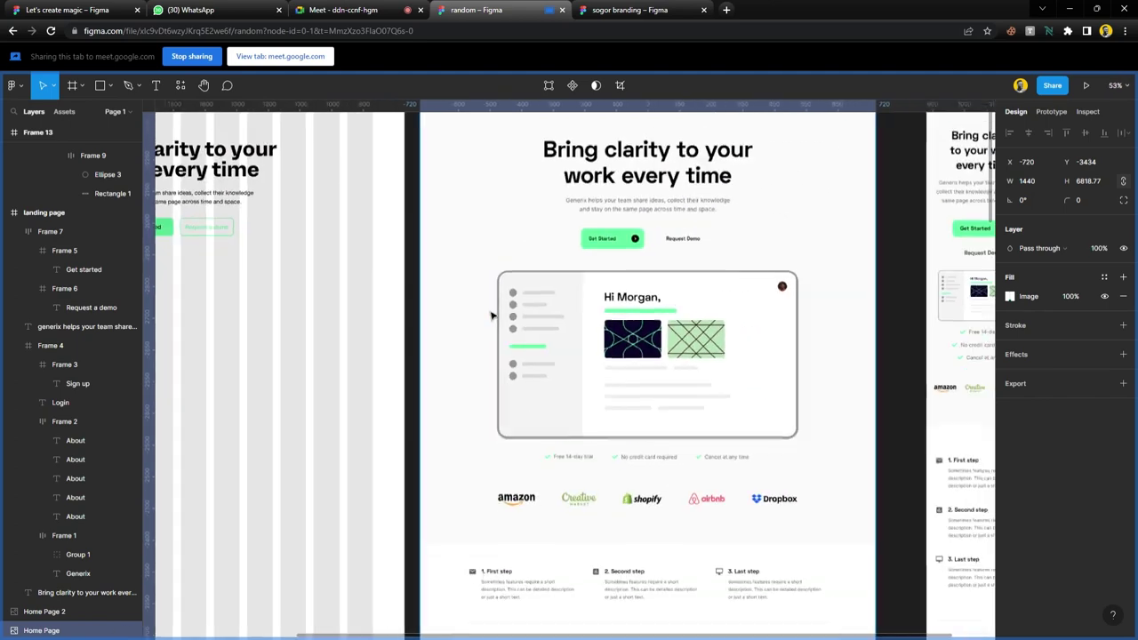
left_click(206, 197)
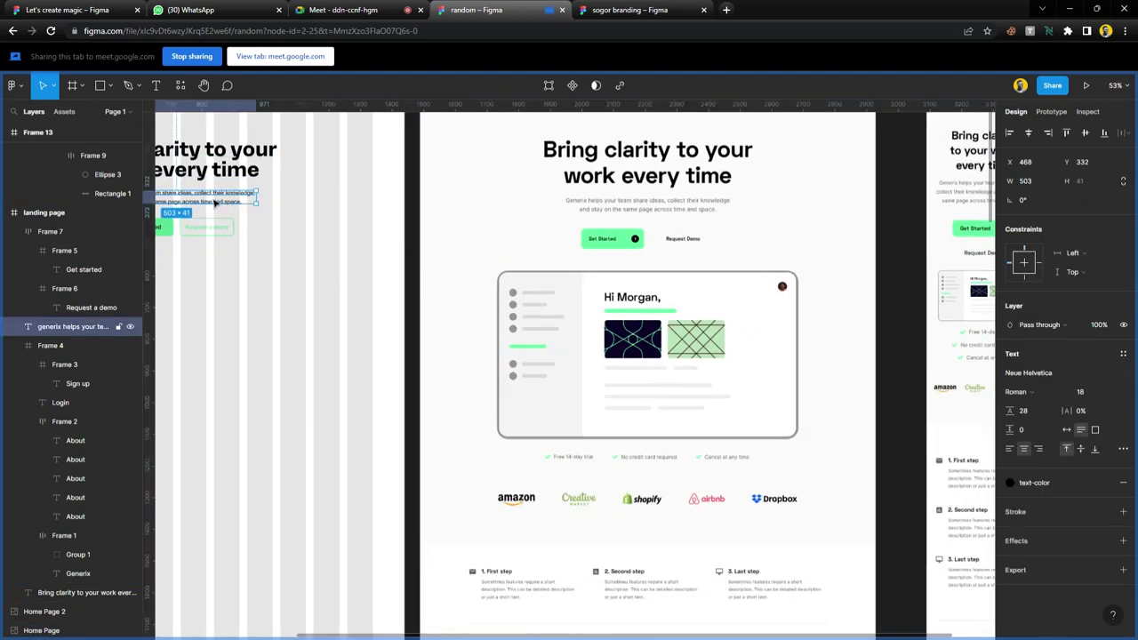
left_click_drag(206, 198, 714, 300)
scroll(713, 302, "up", 6)
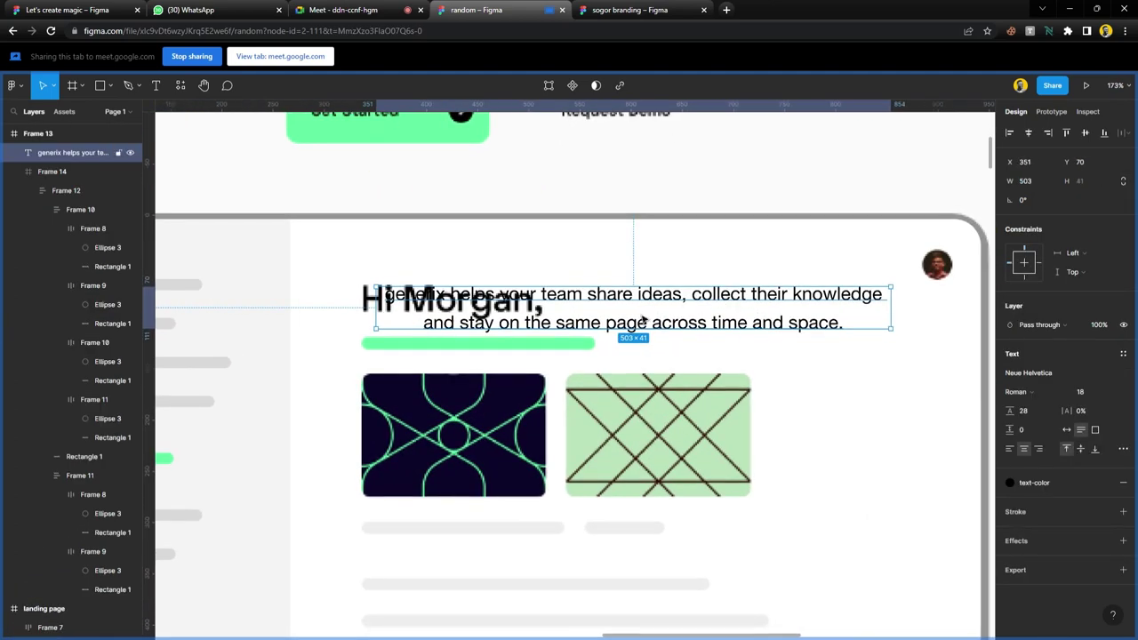
left_click_drag(600, 299, 601, 262)
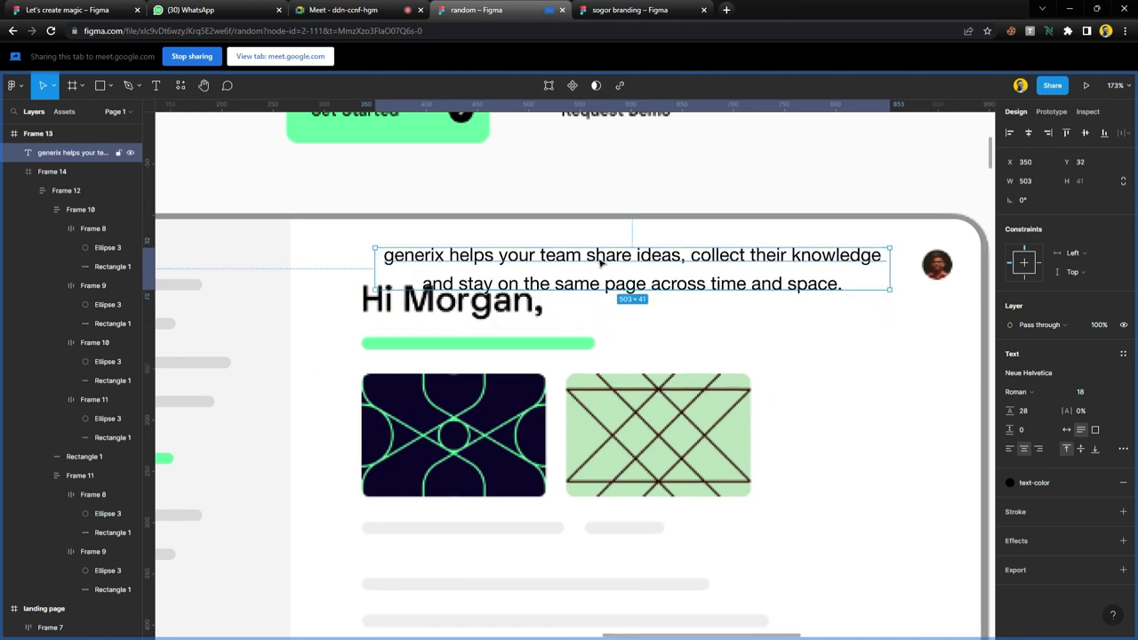
- Replace the copied description with a greeting made of "Hi" and a first name
double_click(600, 262)
type("Hi D")
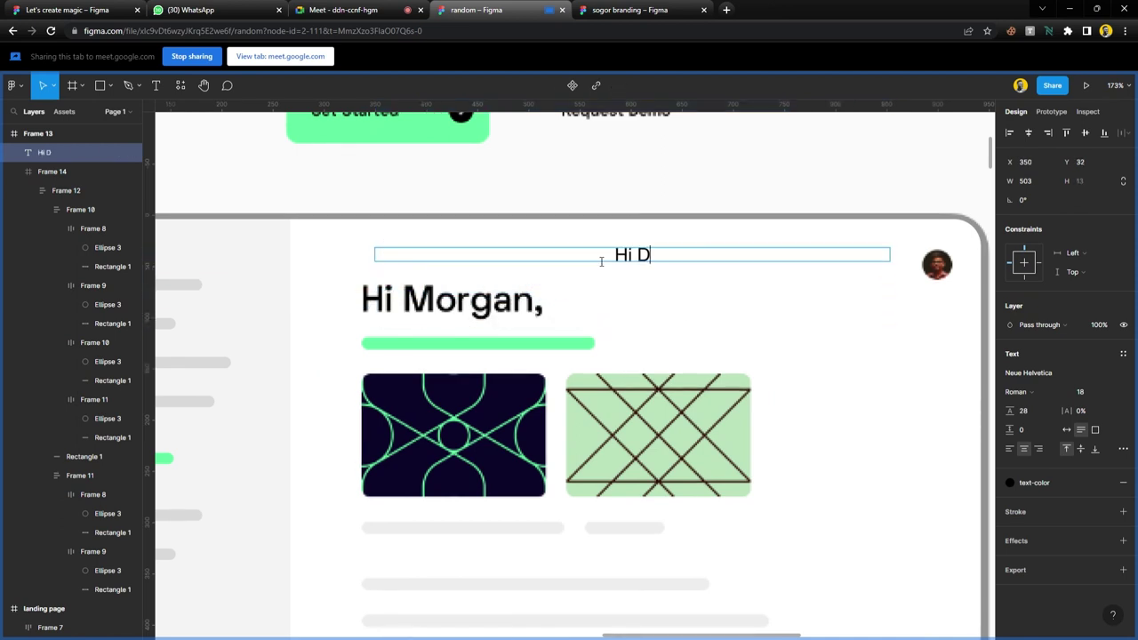
type("avio")
key("Escape")
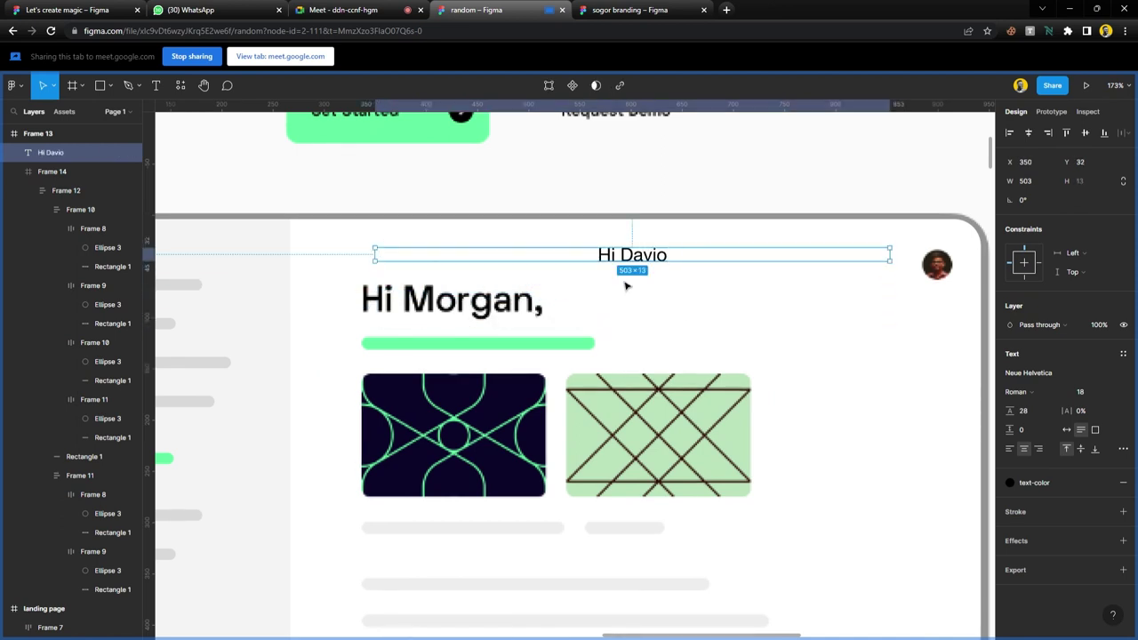
- Left-align the greeting, set it to auto width and move it to X 336, Y 31, flush with the reference heading
left_click(1010, 450)
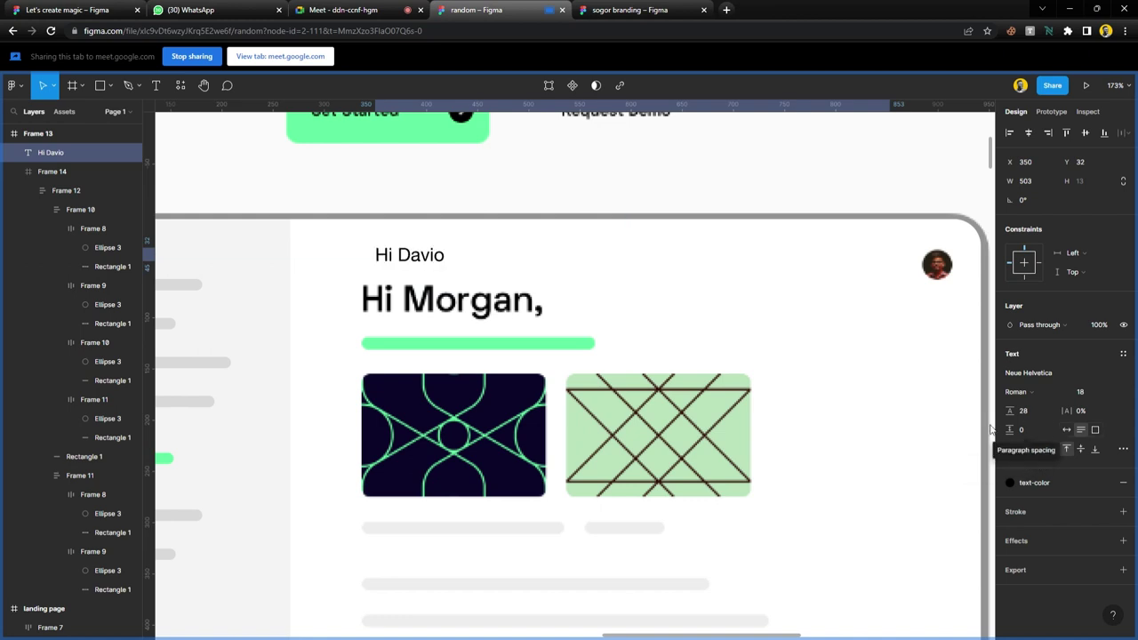
left_click(1066, 430)
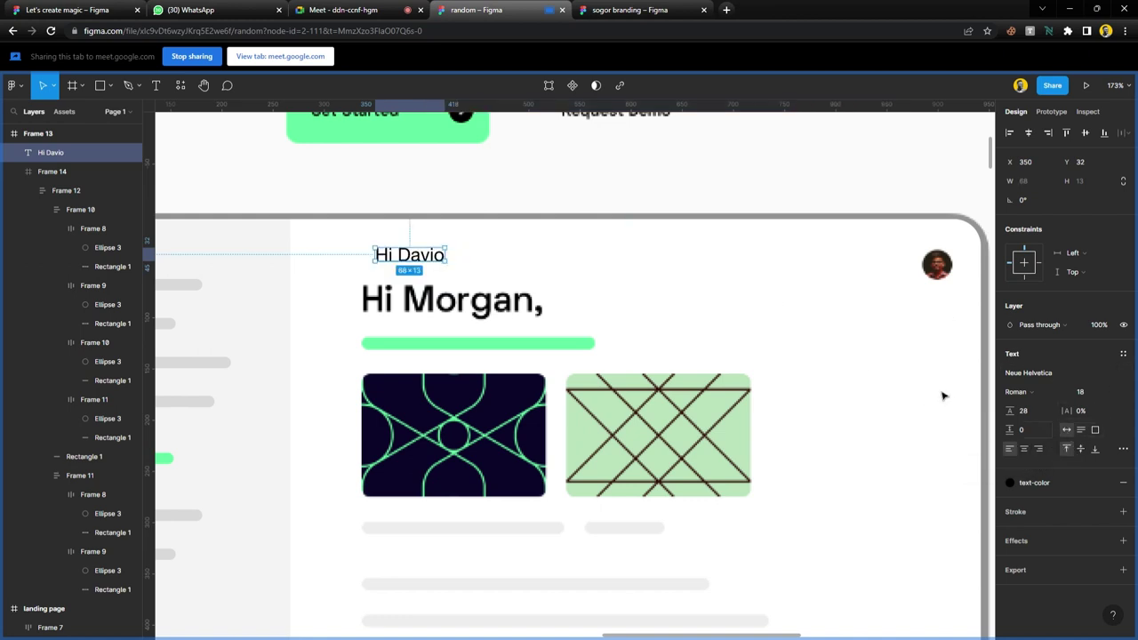
left_click_drag(419, 269, 405, 269)
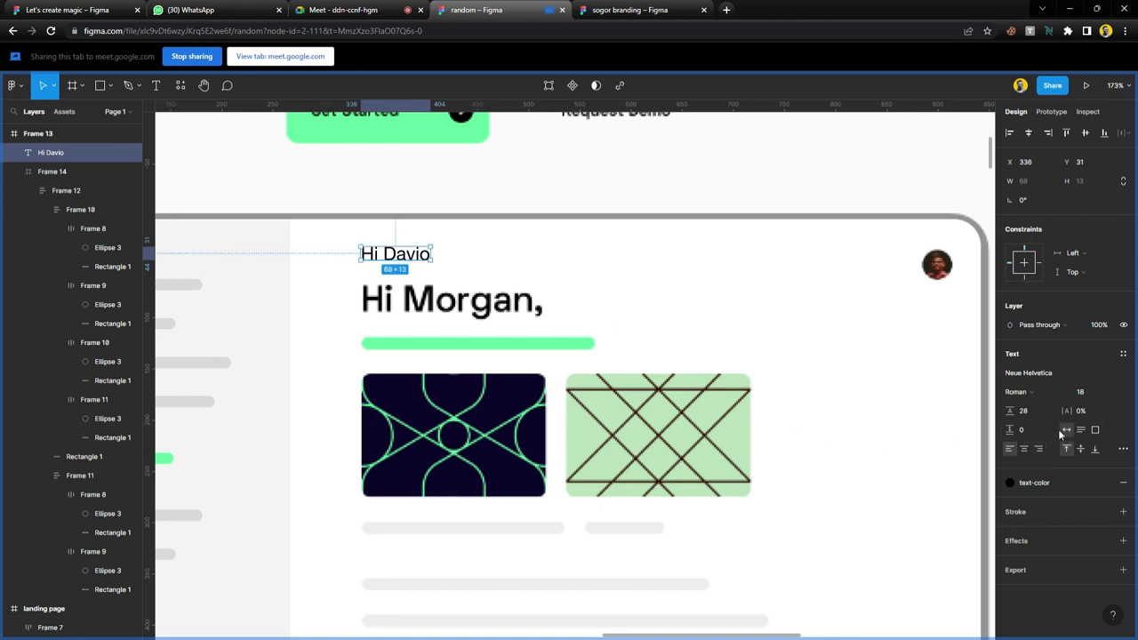
- Set the greeting text to size 34 with the Medium weight of Neue Helvetica
left_click_drag(1074, 400, 1090, 400)
left_click(1022, 392)
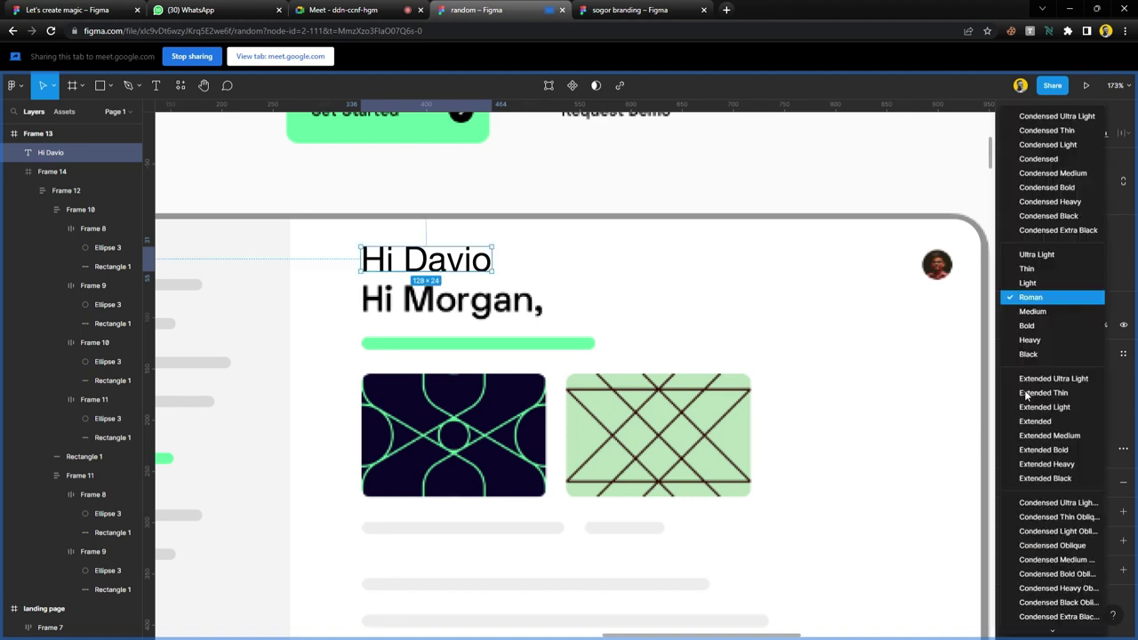
left_click(1033, 311)
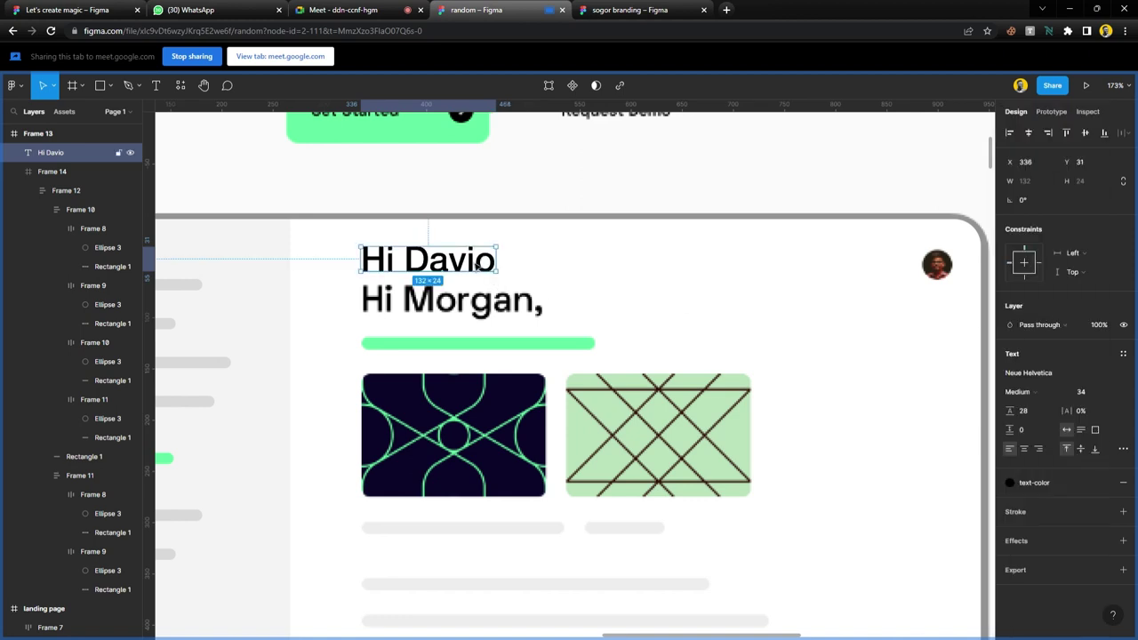
- Add a comma at the end of the greeting and move it down to Y 68, over the reference heading
double_click(477, 264)
left_click(497, 267)
type(",")
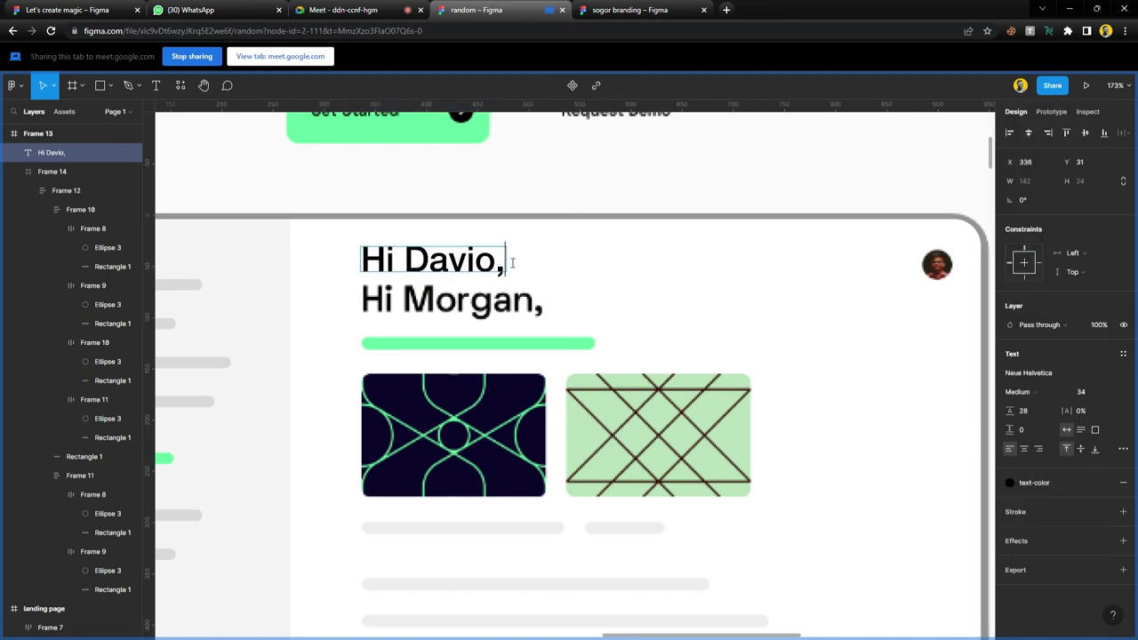
key("Escape")
left_click_drag(497, 260, 484, 302)
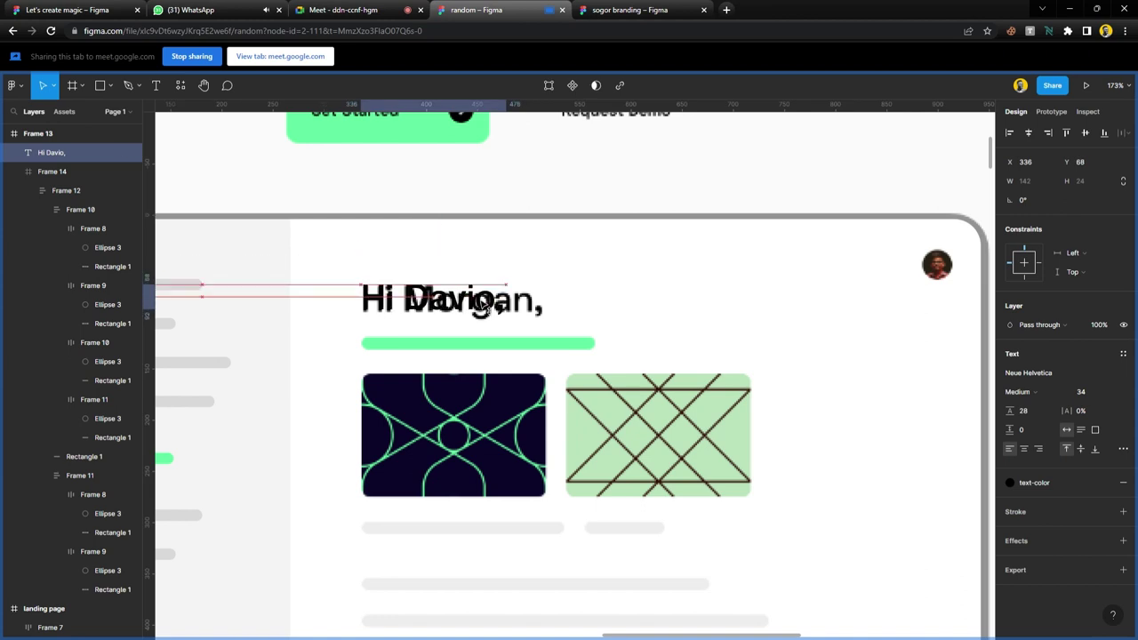
- Copy a sidebar placeholder bar under the greeting at X 336, Y 120, widen it to 228 and apply the primary fill style
scroll(262, 350, "down", 1)
left_click(216, 356)
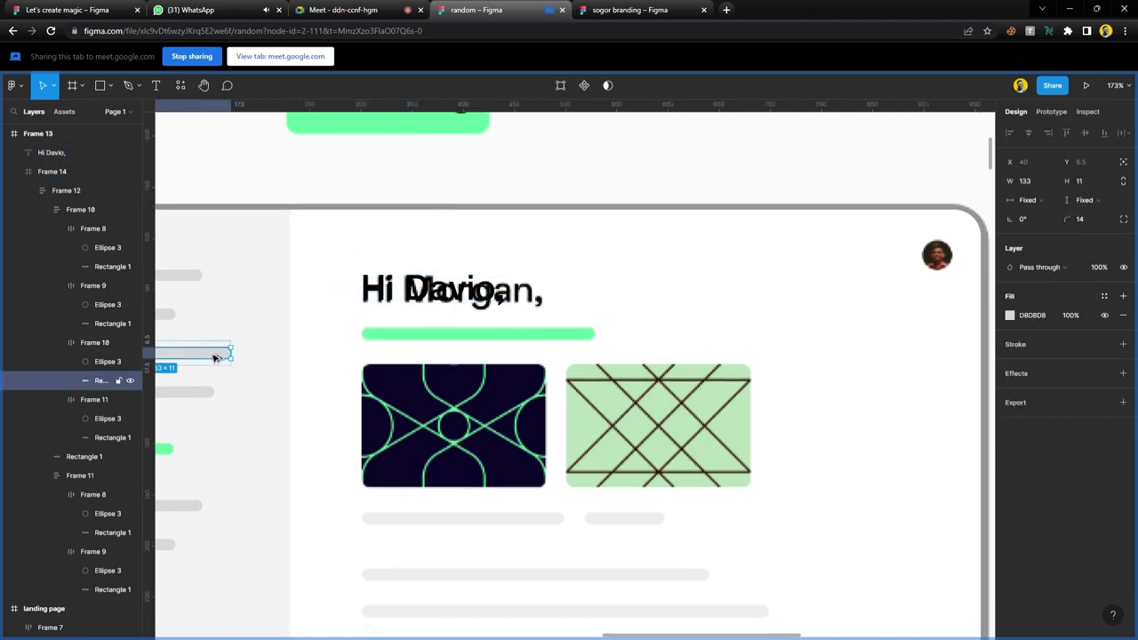
left_click_drag(215, 356, 603, 348)
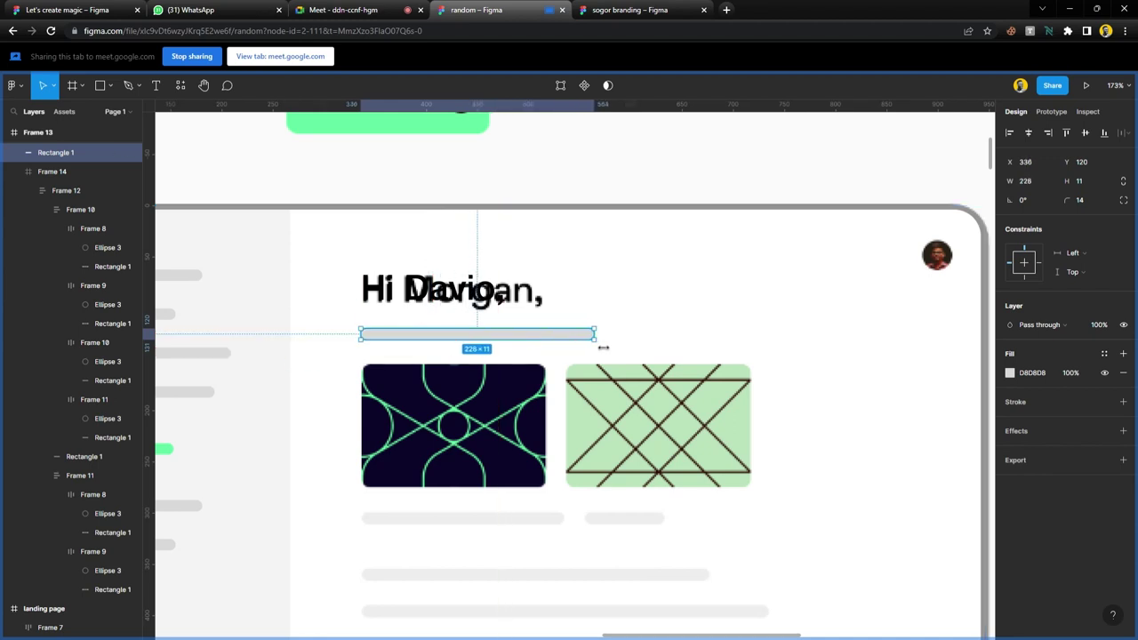
left_click(1103, 356)
left_click(1035, 468)
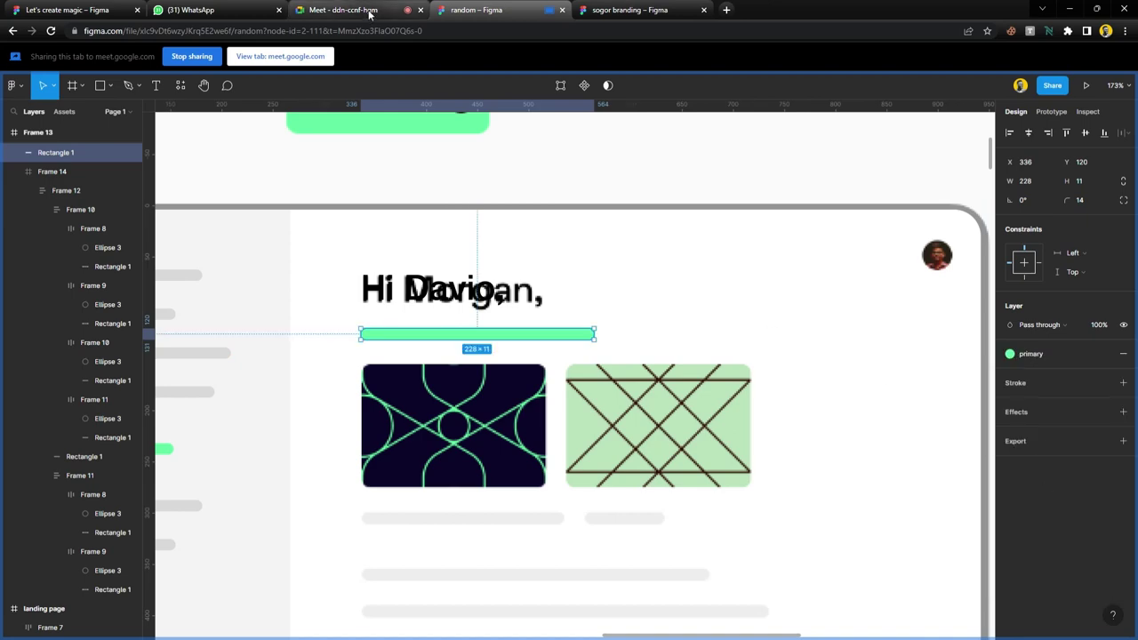
- Switch to the Google Meet call, admit the waiting participant and return to the random file in Figma
left_click(370, 12)
left_click(708, 140)
left_click(484, 10)
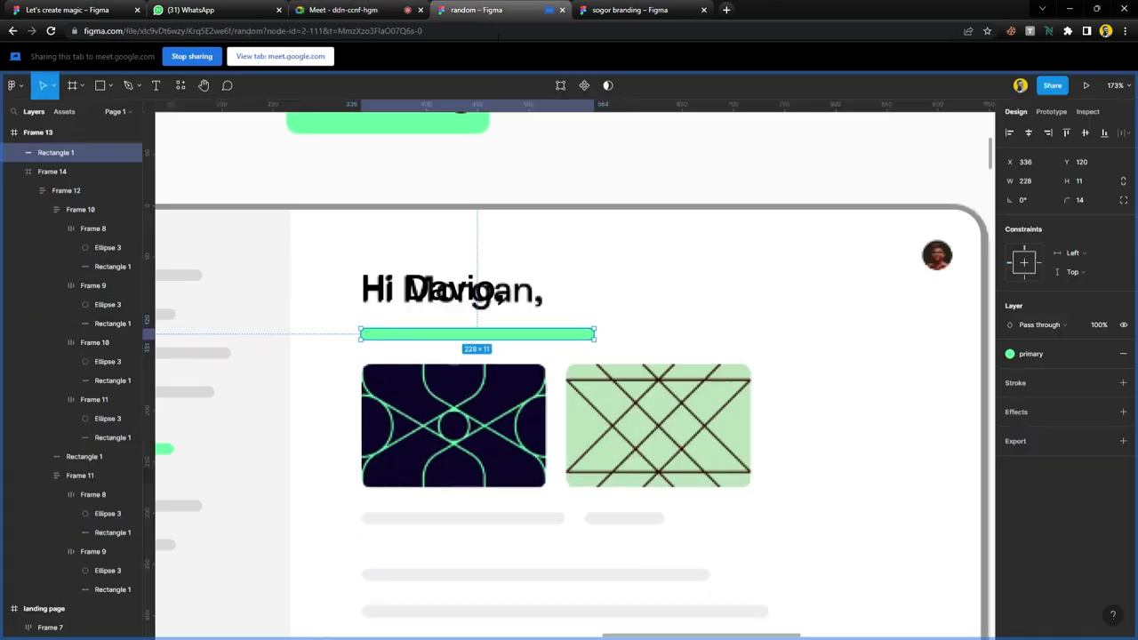
- Draw a 181 × 118 frame at X 336, Y 156 over the reference's dark pattern card
left_click(492, 371)
scroll(491, 370, "down", 4)
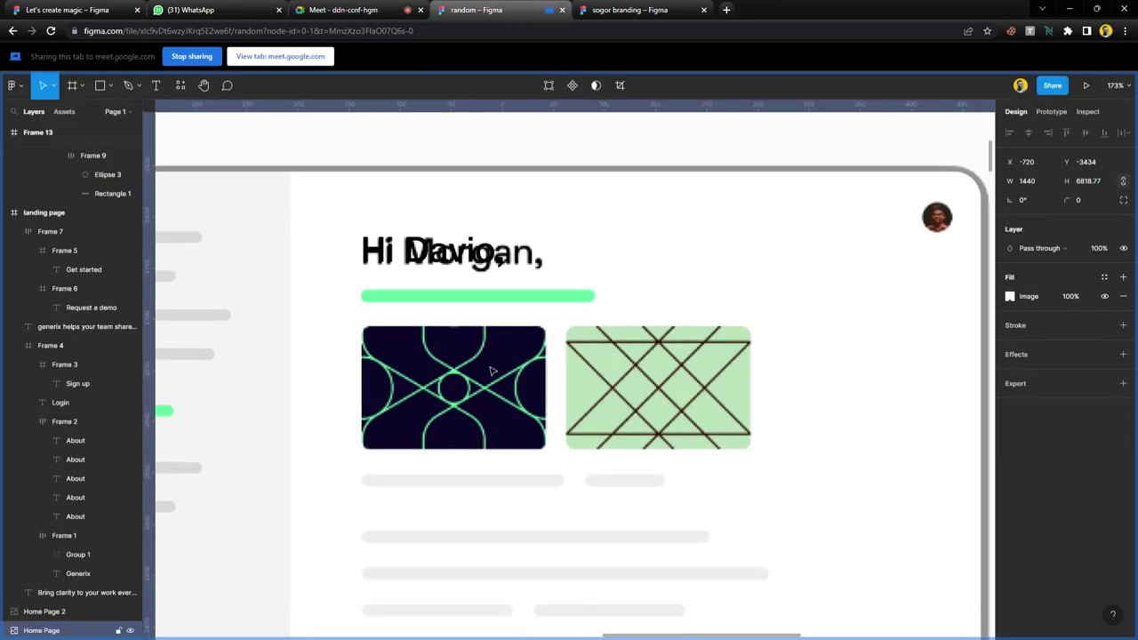
scroll(488, 366, "up", 1)
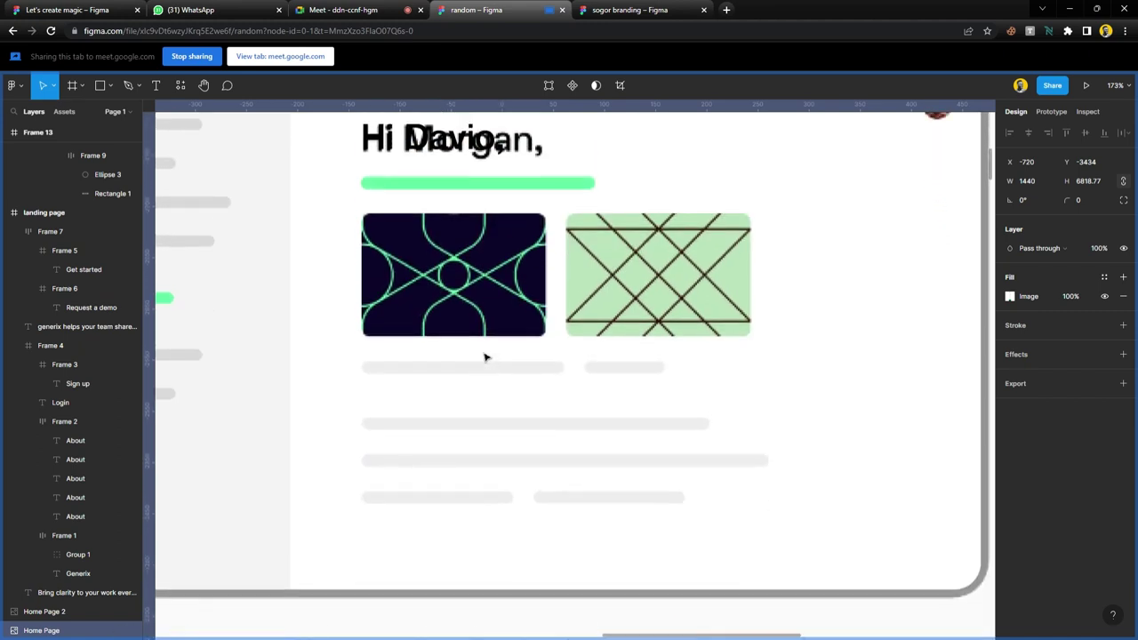
key("f")
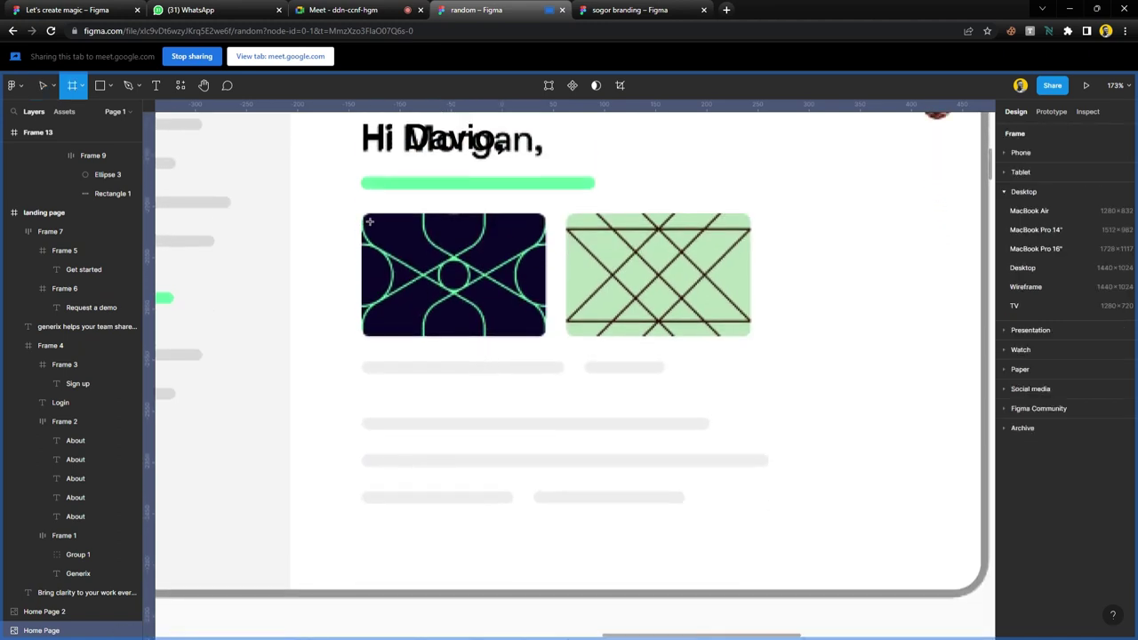
left_click_drag(362, 215, 546, 338)
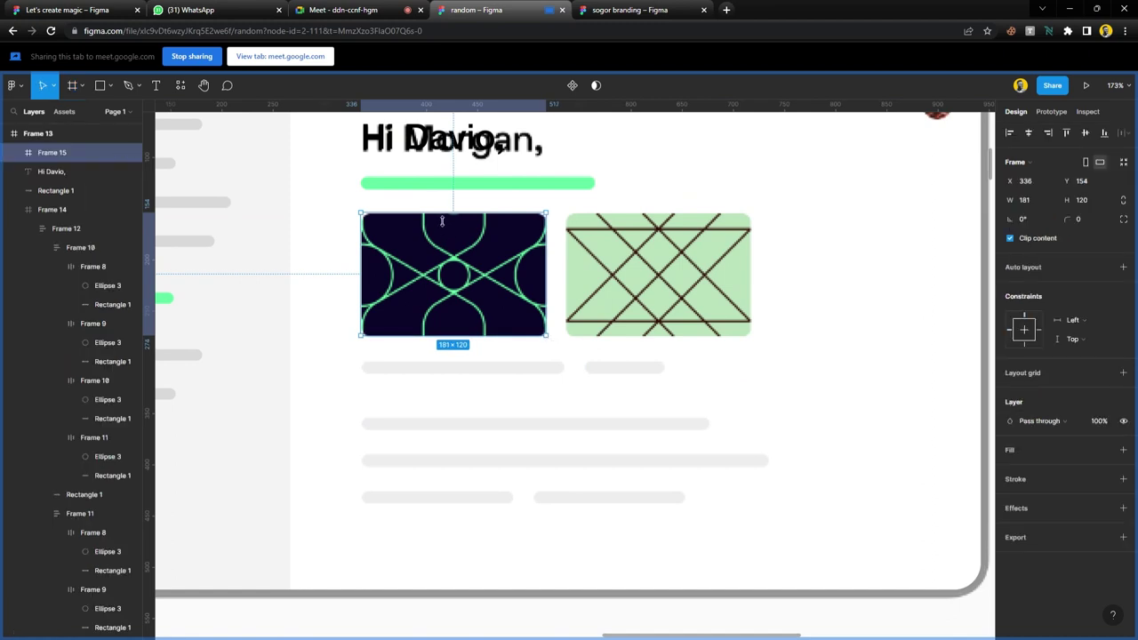
left_click_drag(442, 220, 444, 224)
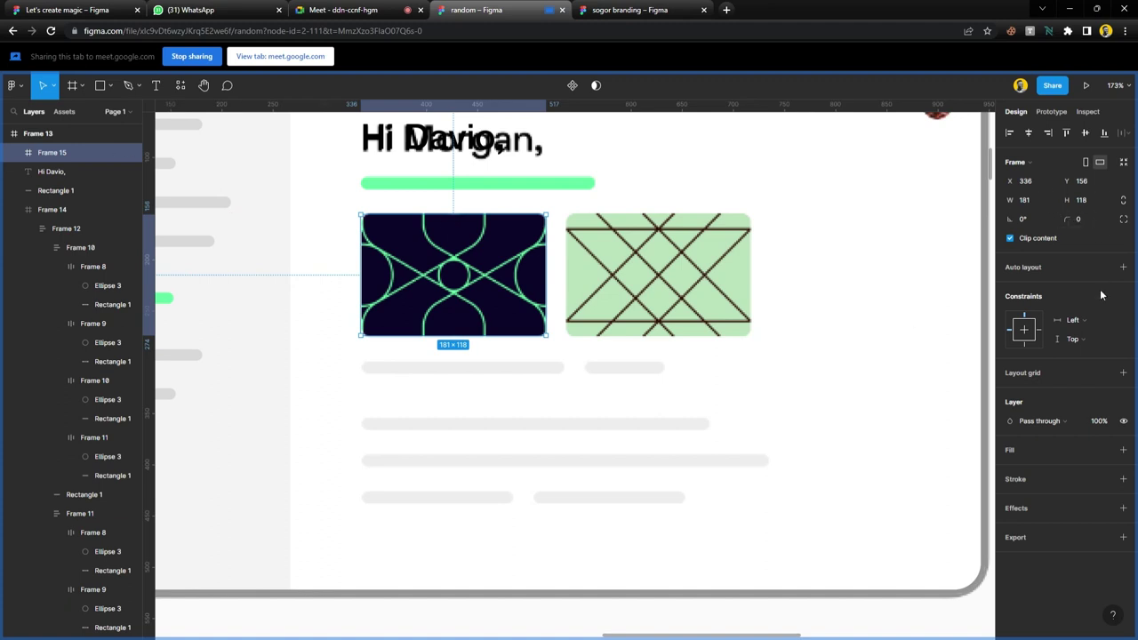
- Give the card frame a stroke in the primary style and a corner radius of 10
left_click(1104, 479)
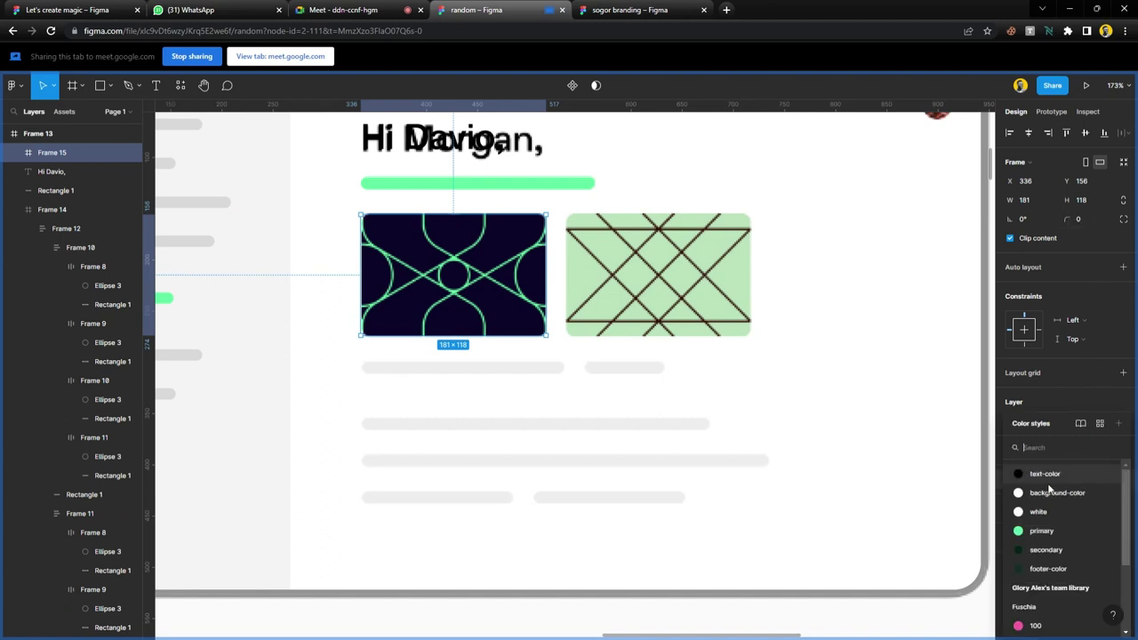
left_click(1036, 530)
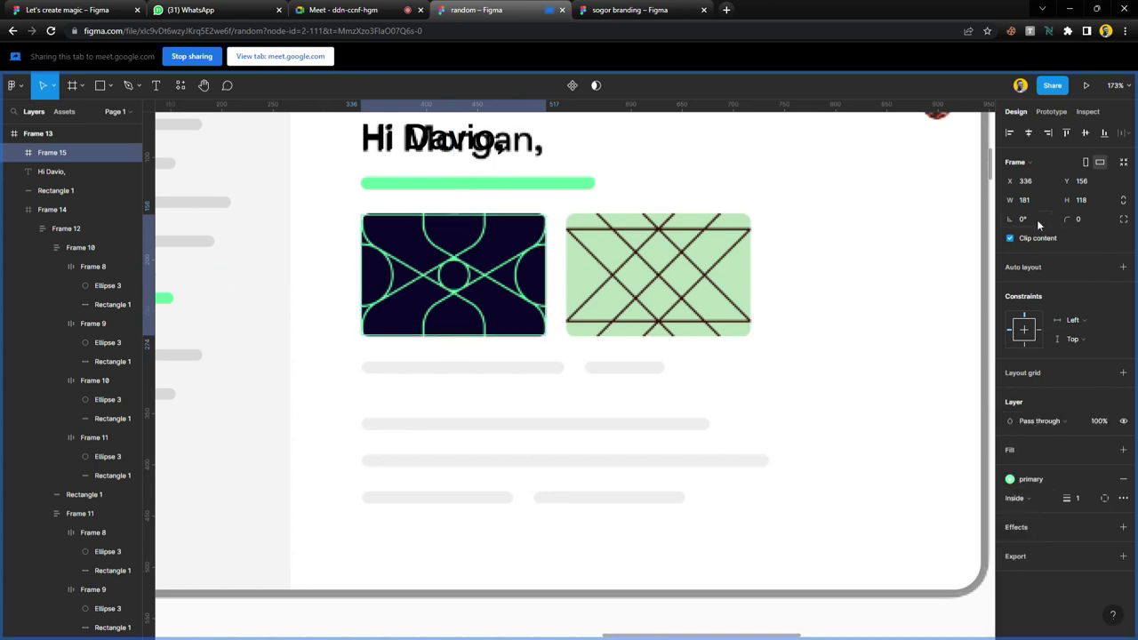
left_click(1091, 221)
type("10")
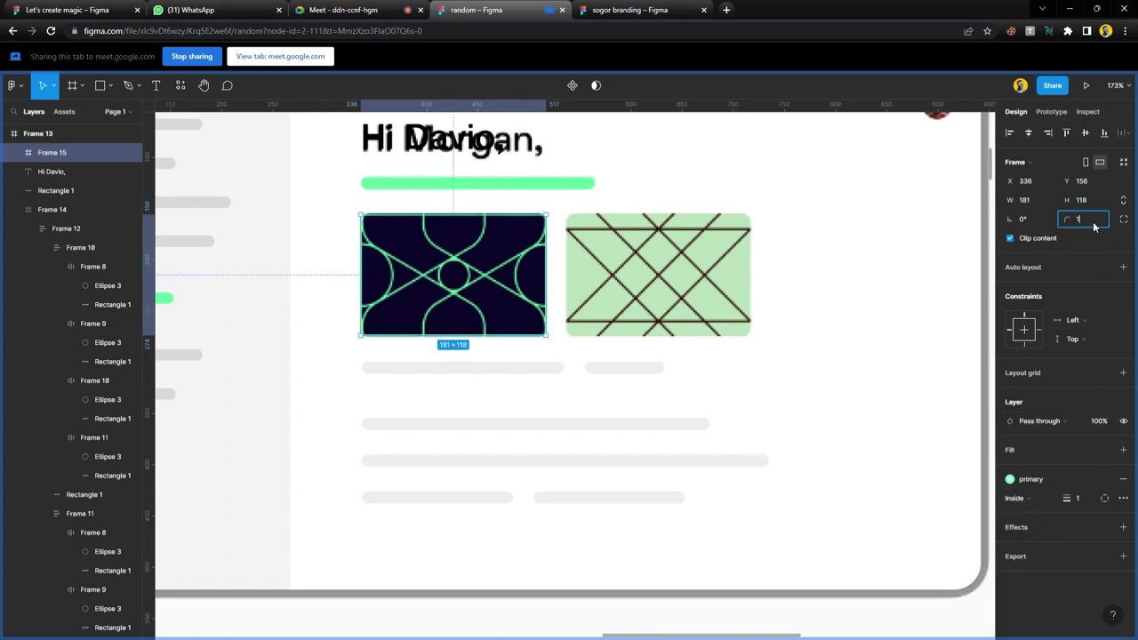
key("Return")
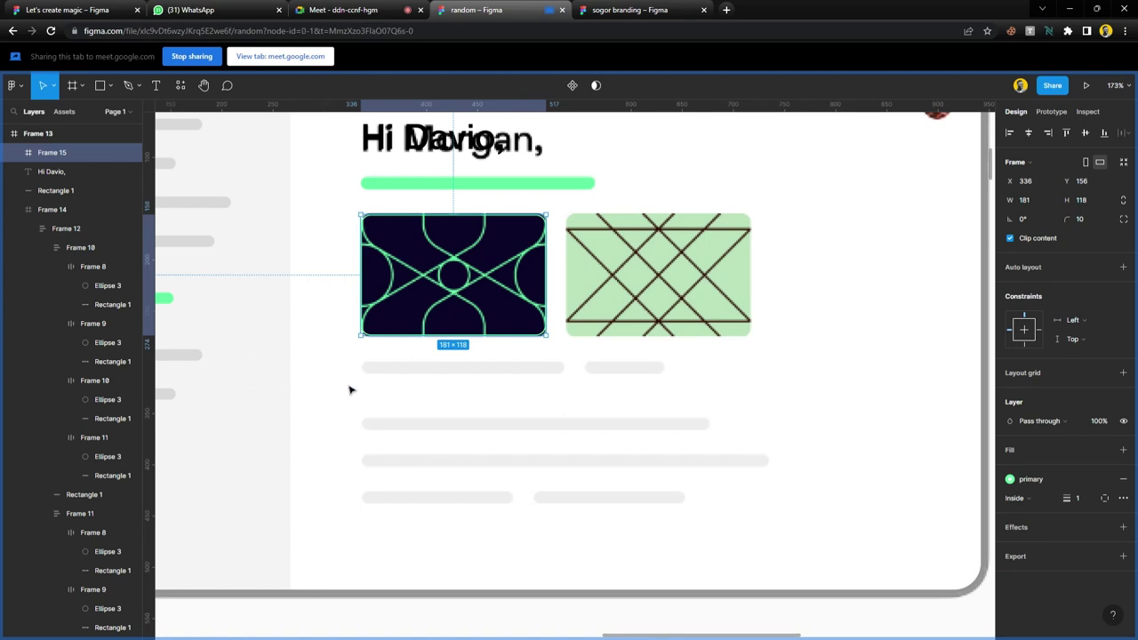
- Start a Pen path at X 456.5, Y 145.5, just above the dark card where the reference's curved line begins
left_click(350, 389)
scroll(386, 260, "up", 5)
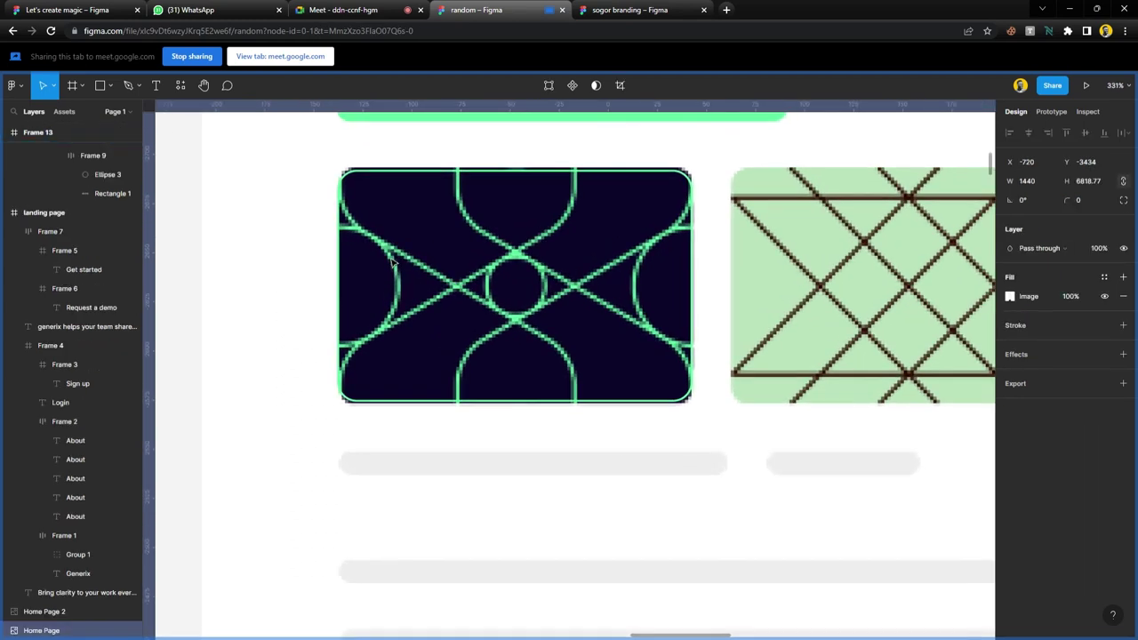
key("p")
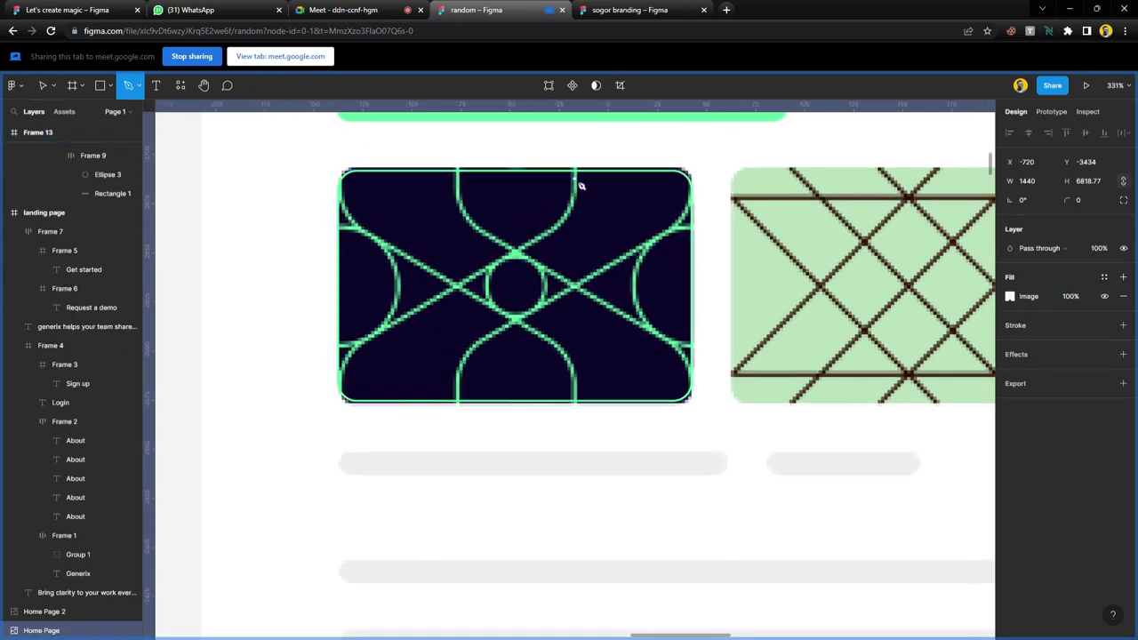
left_click(573, 151)
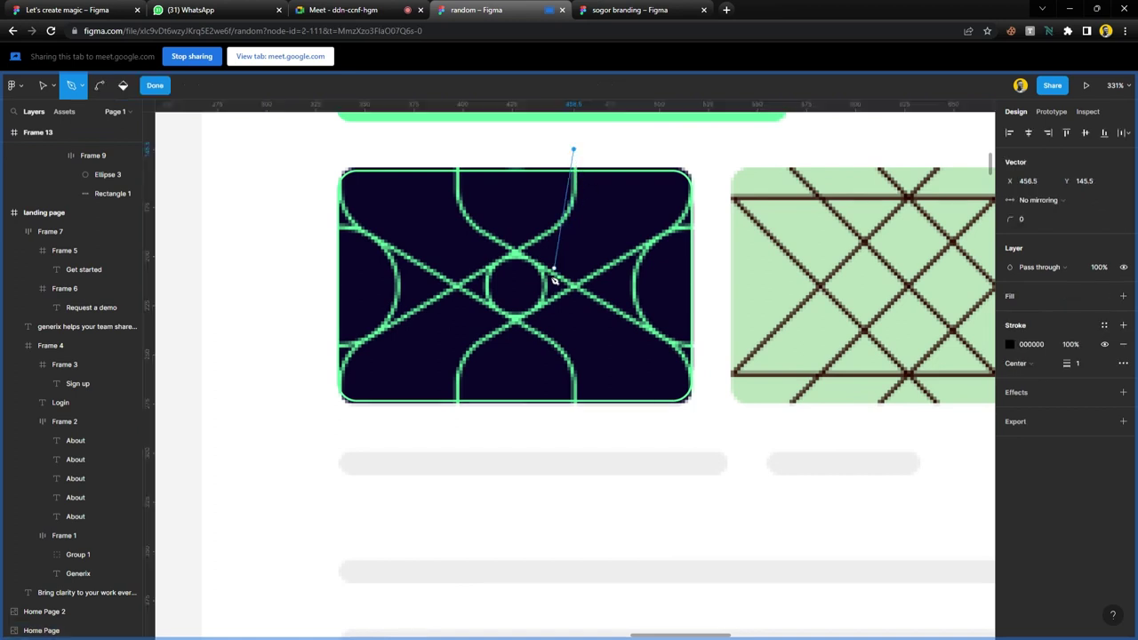
left_click_drag(391, 325, 185, 419)
key("ctrl+z")
left_click(205, 391)
key("ctrl+z")
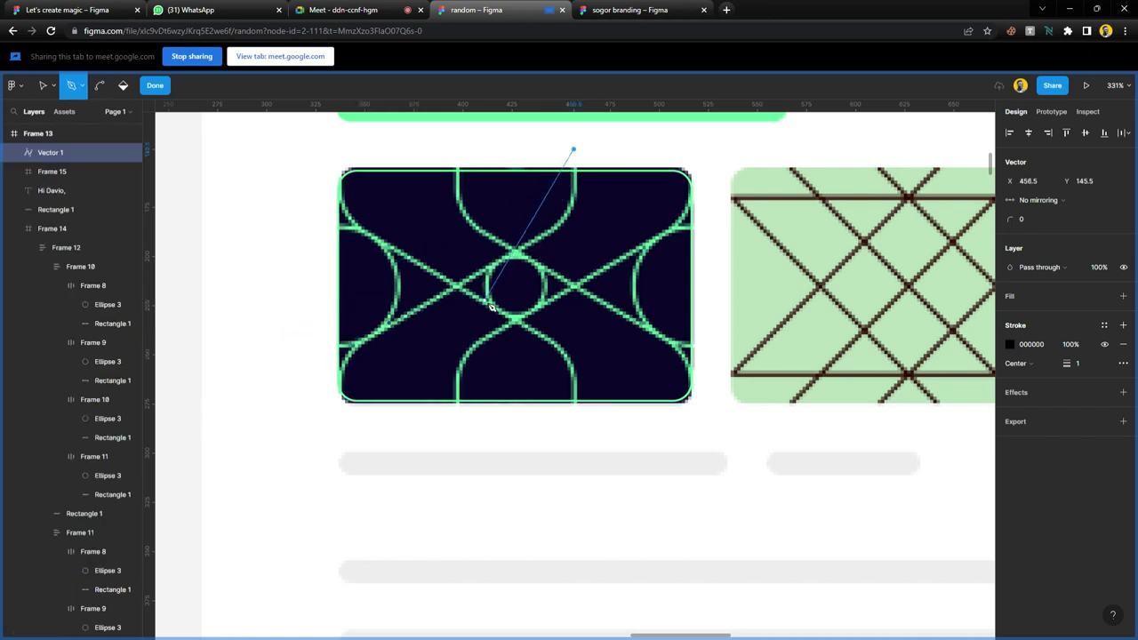
- Trace the reference's S-shaped line with curve points at X 435, Y 192.5 and X 335.5, Y 283.5, and end the path
left_click_drag(531, 243, 468, 282)
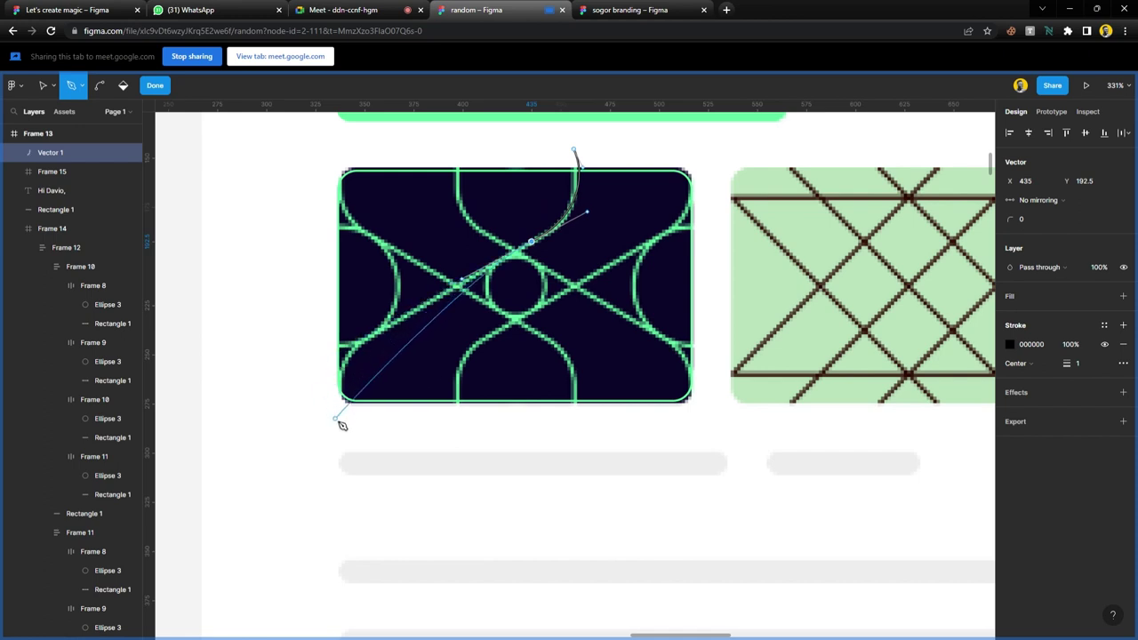
left_click_drag(336, 418, 374, 504)
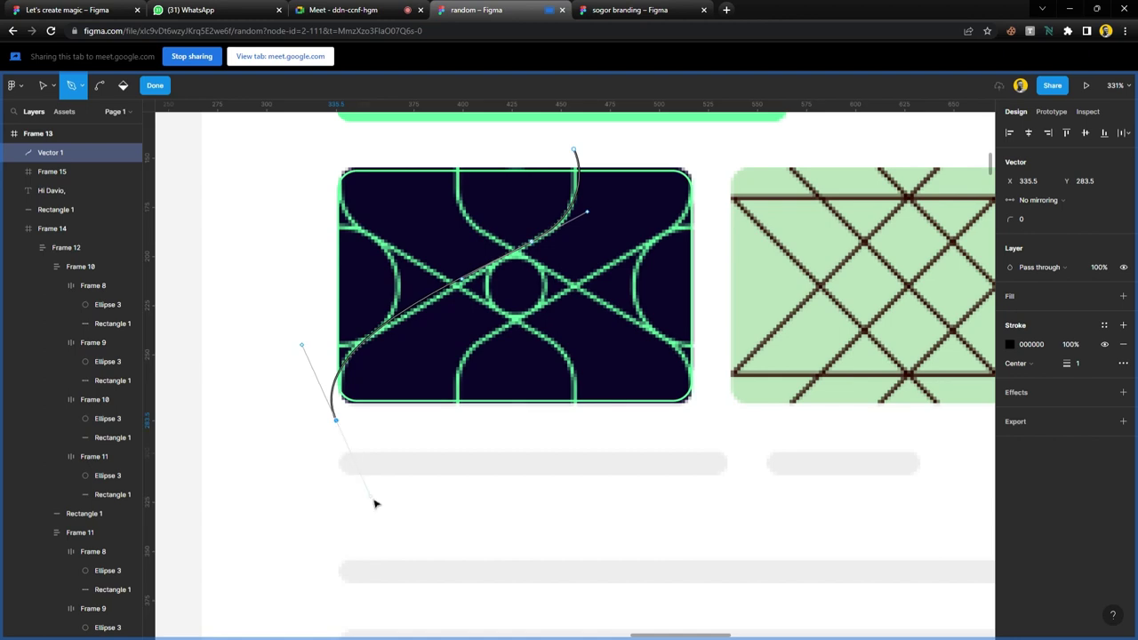
key("Escape")
- Admit another waiting participant in the Google Meet call and go back to the Figma design
left_click(343, 10)
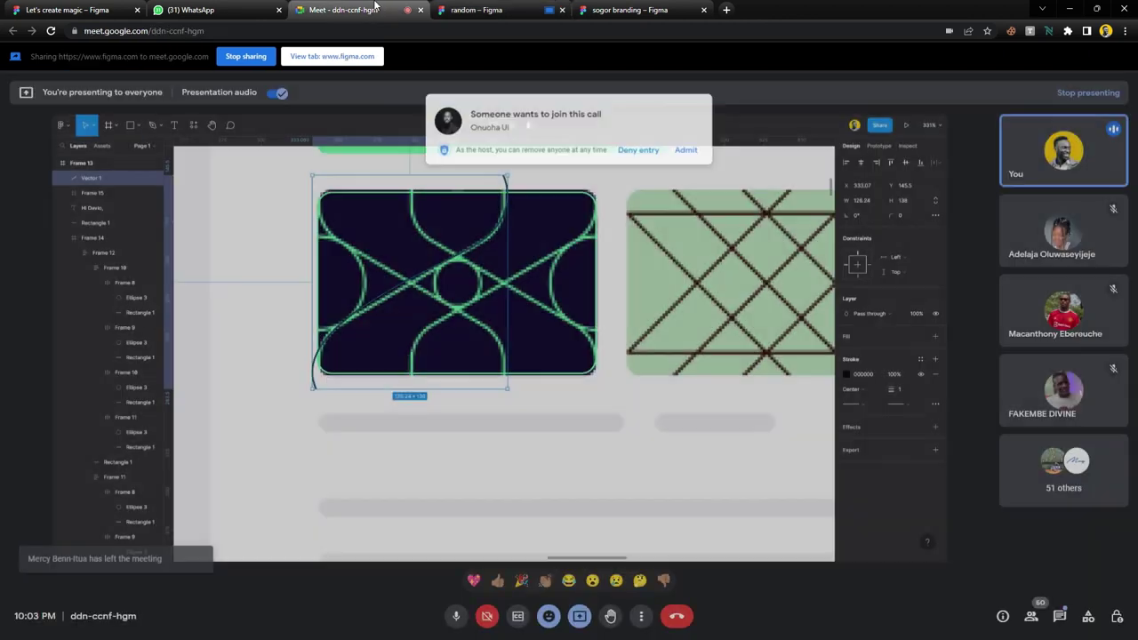
left_click(691, 141)
left_click(476, 10)
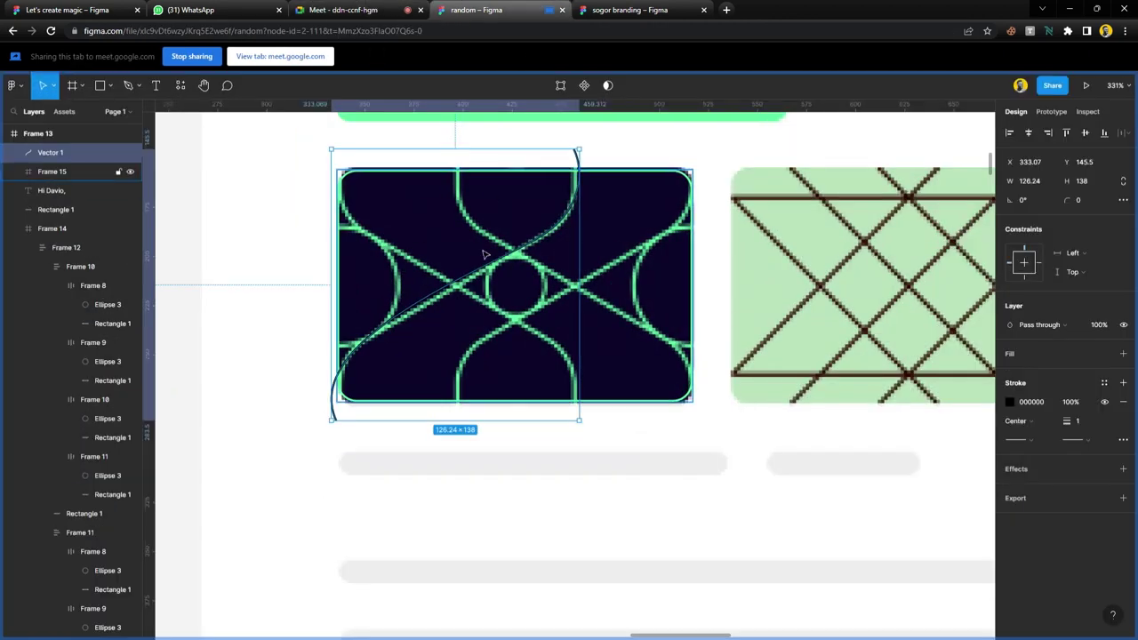
- Apply the primary color style to the curve's stroke and set its thickness to 2
left_click(1104, 383)
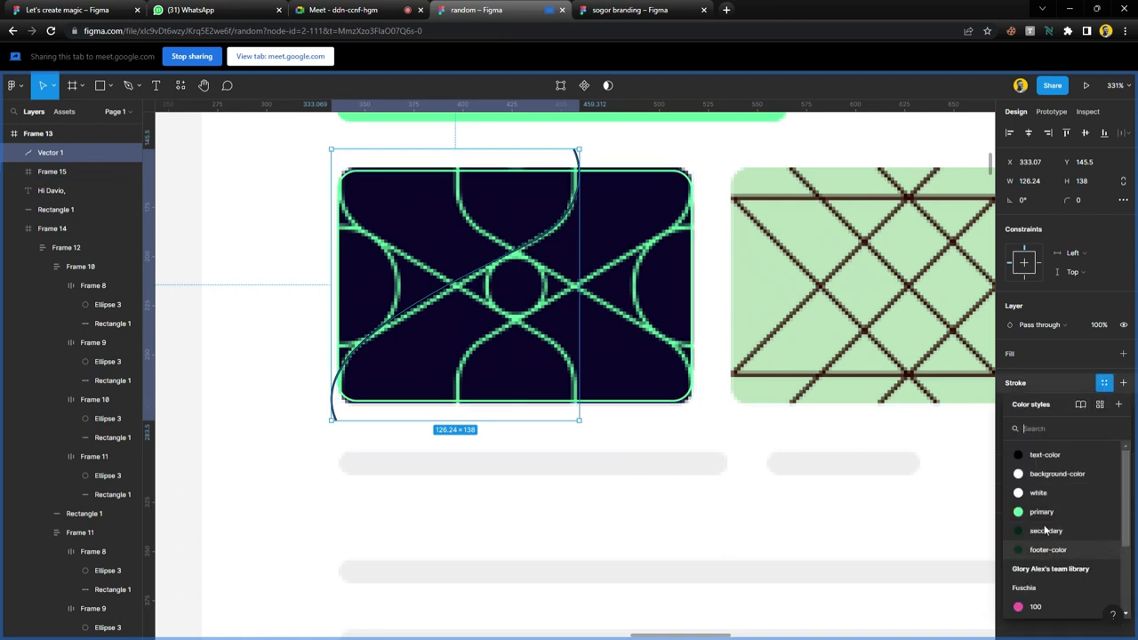
left_click(1044, 521)
mouse_move(1063, 402)
left_mouse_down()
mouse_move(1102, 402)
mouse_move(1063, 402)
mouse_move(1076, 401)
left_mouse_up()
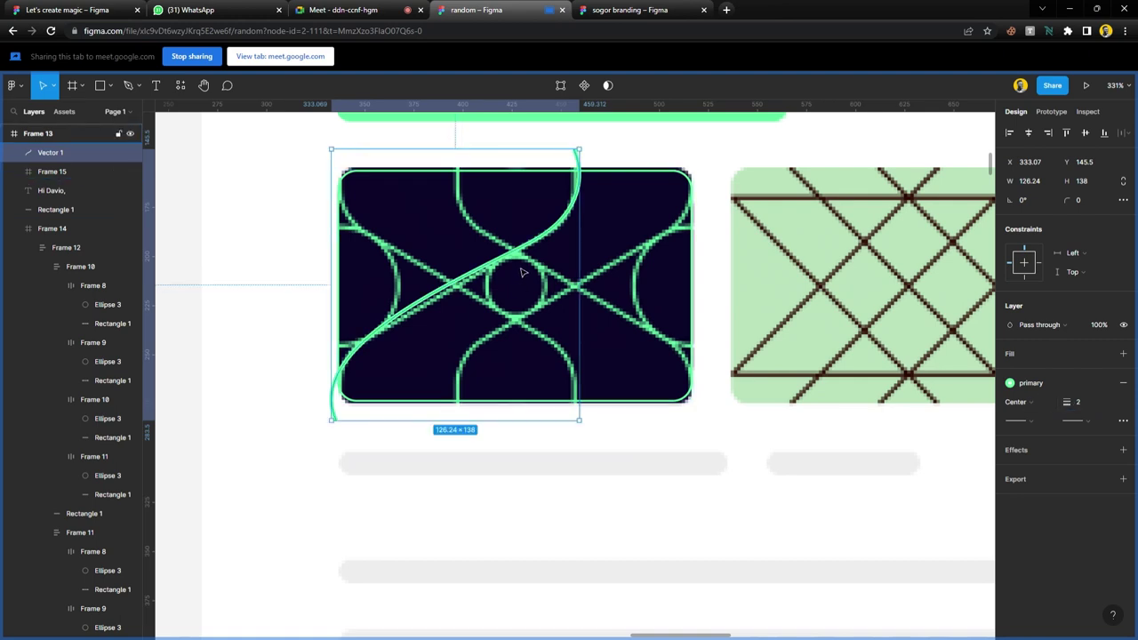
- Move the green curve inside the card frame and position it at X -3, Y -10 along the reference line
key("Delete")
left_click(531, 216)
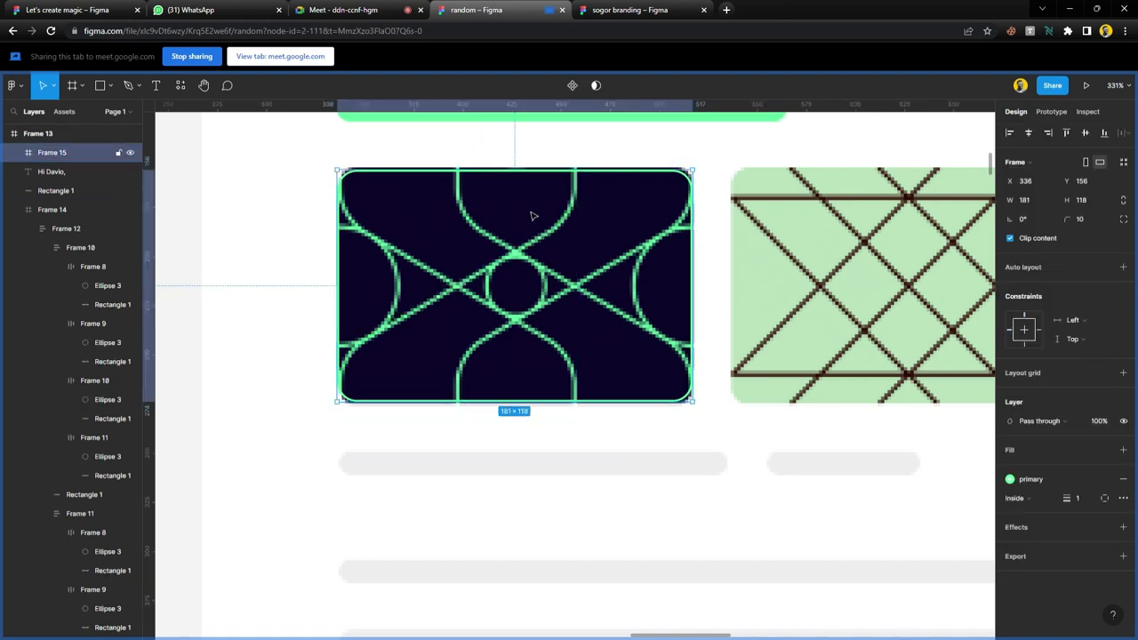
key("ctrl+z")
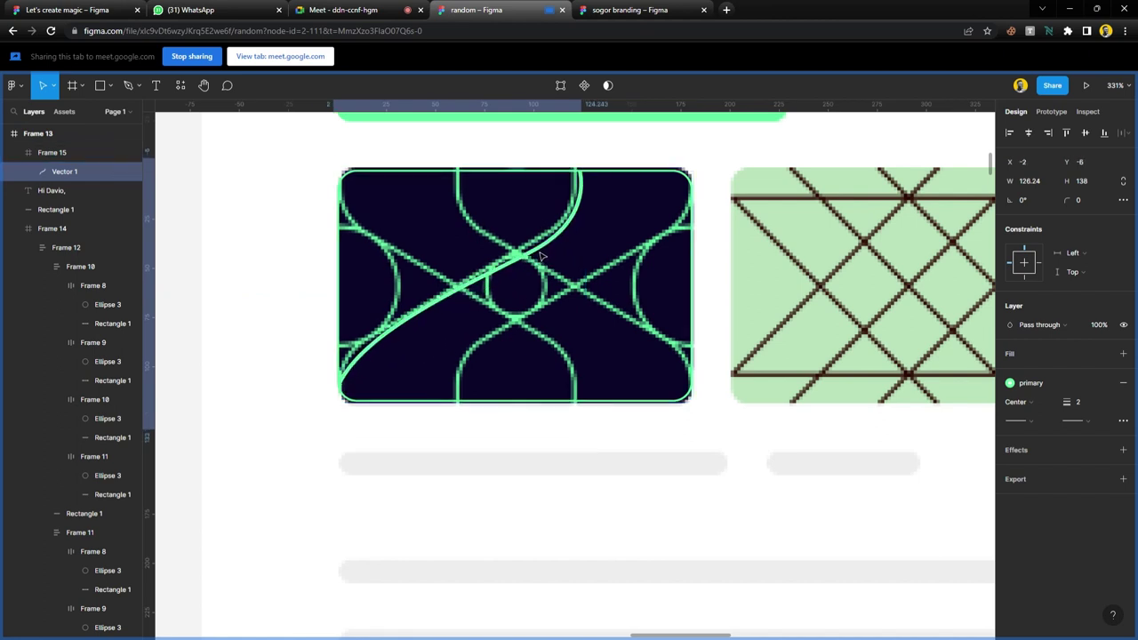
left_click_drag(539, 255, 539, 250)
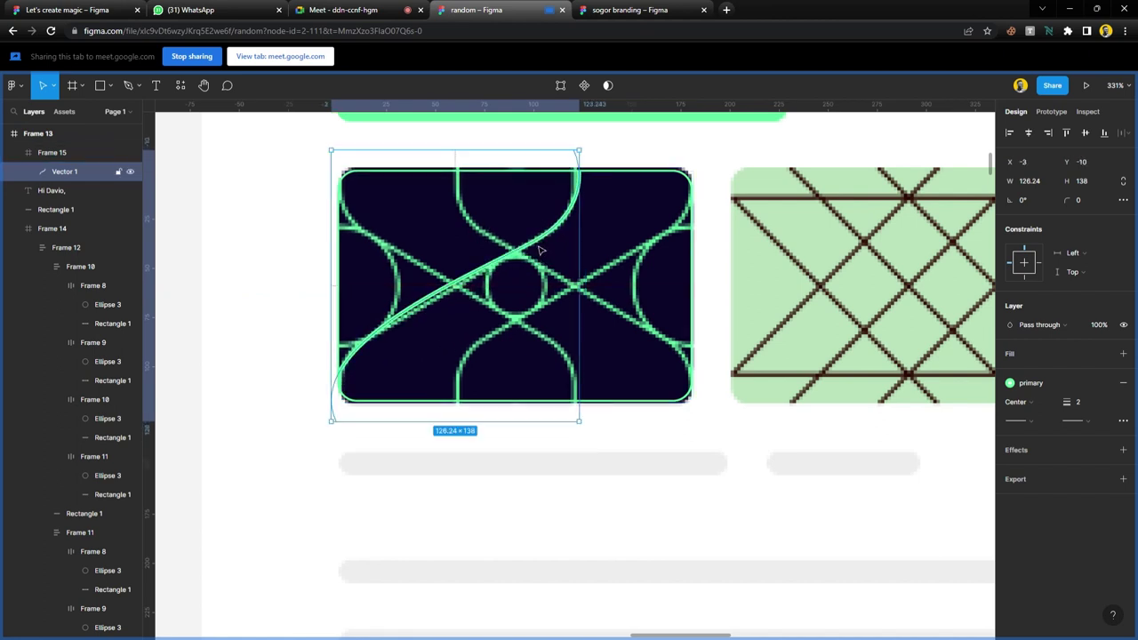
- Duplicate the curve, flip the copy horizontally and rotate it to -0.19° so it crosses the original like the reference pattern
key("ctrl+d")
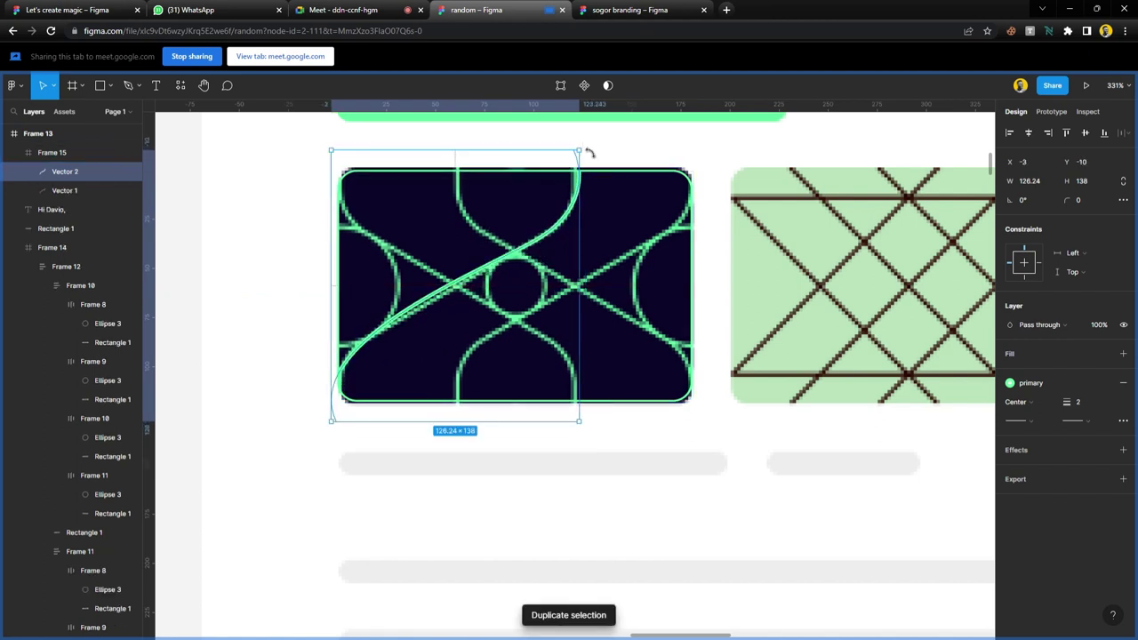
left_click_drag(589, 153, 625, 390)
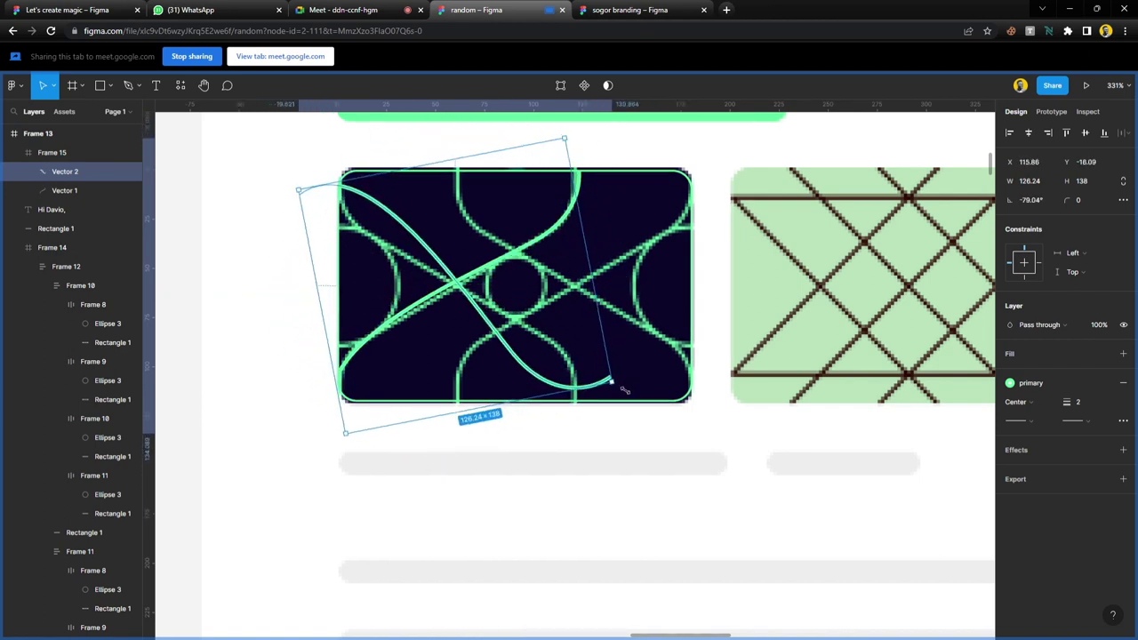
key("shift+h")
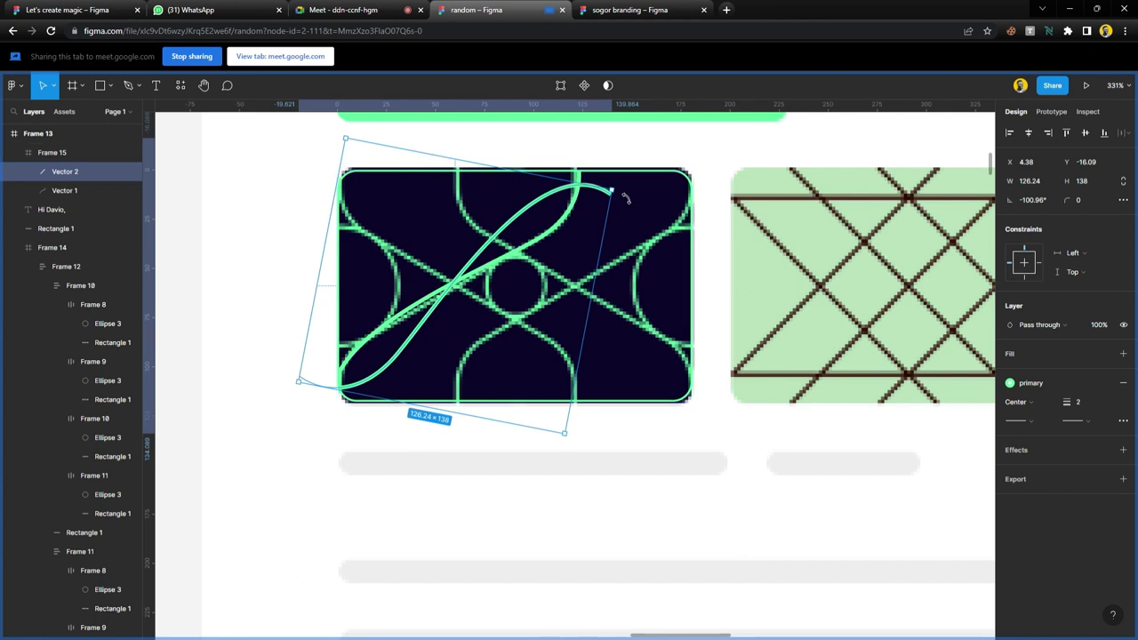
left_click_drag(620, 195, 376, 190)
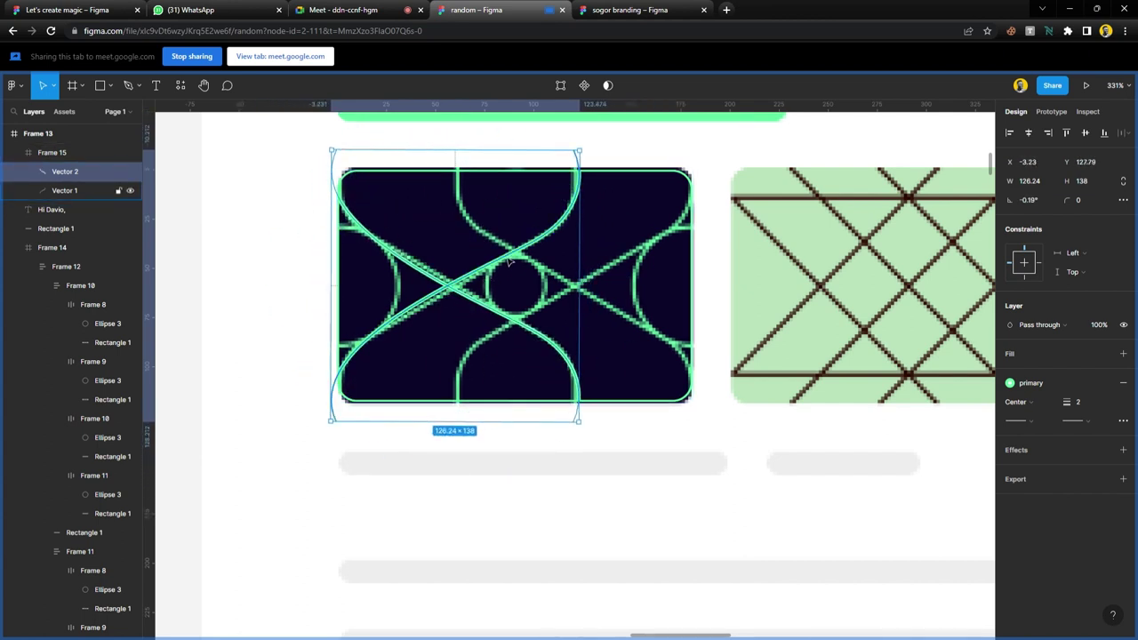
- Duplicate the curve again, flip the copy horizontally and align it with the reference line at X 188.24, Y -7
key("ctrl+d")
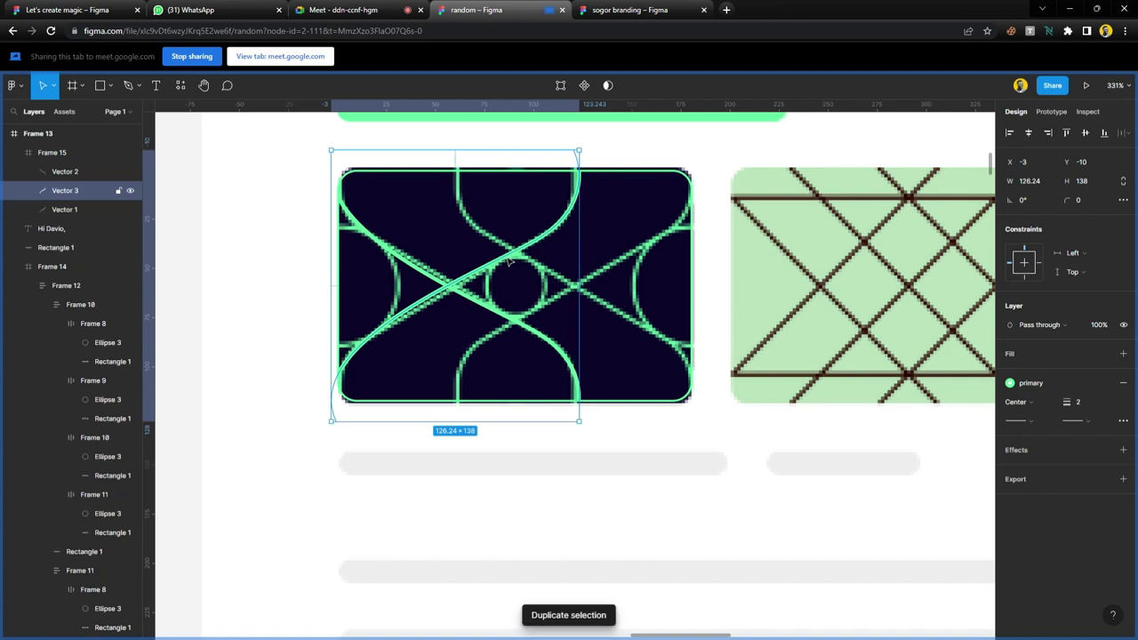
left_click_drag(509, 261, 611, 279)
key("shift+h")
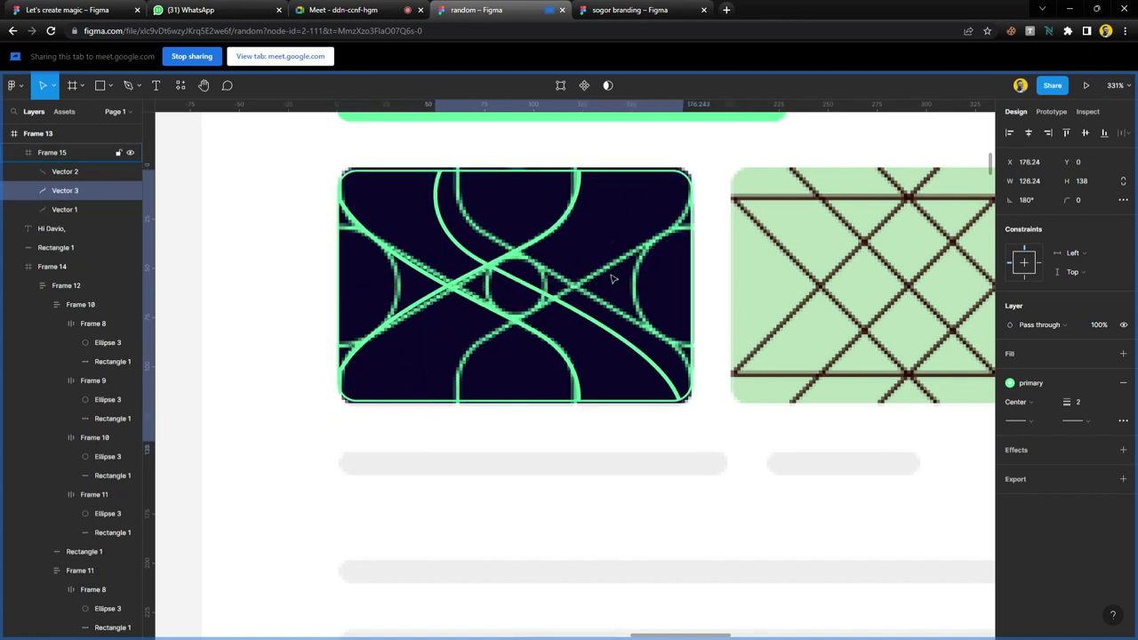
left_click_drag(583, 314, 606, 305)
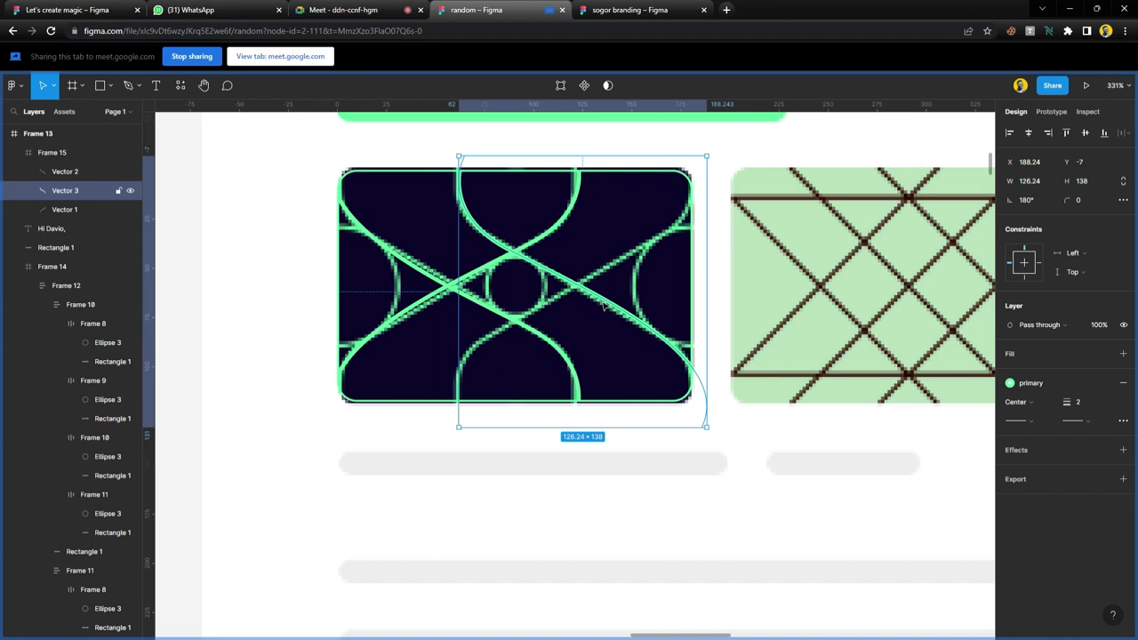
- Duplicate the original curve, flip the copy vertically and horizontally, and align it with the reference line at X 186.24, Y 126
left_click(570, 304)
double_click(583, 293)
key("shift+h")
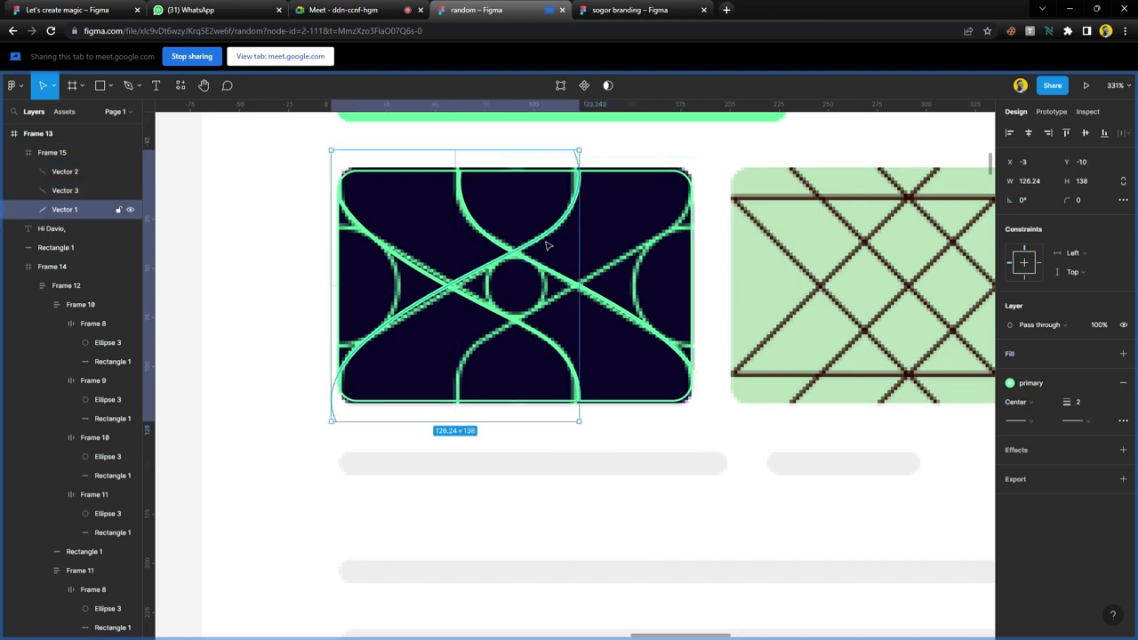
key("ctrl+d")
left_click_drag(547, 242, 642, 258)
key("shift+v")
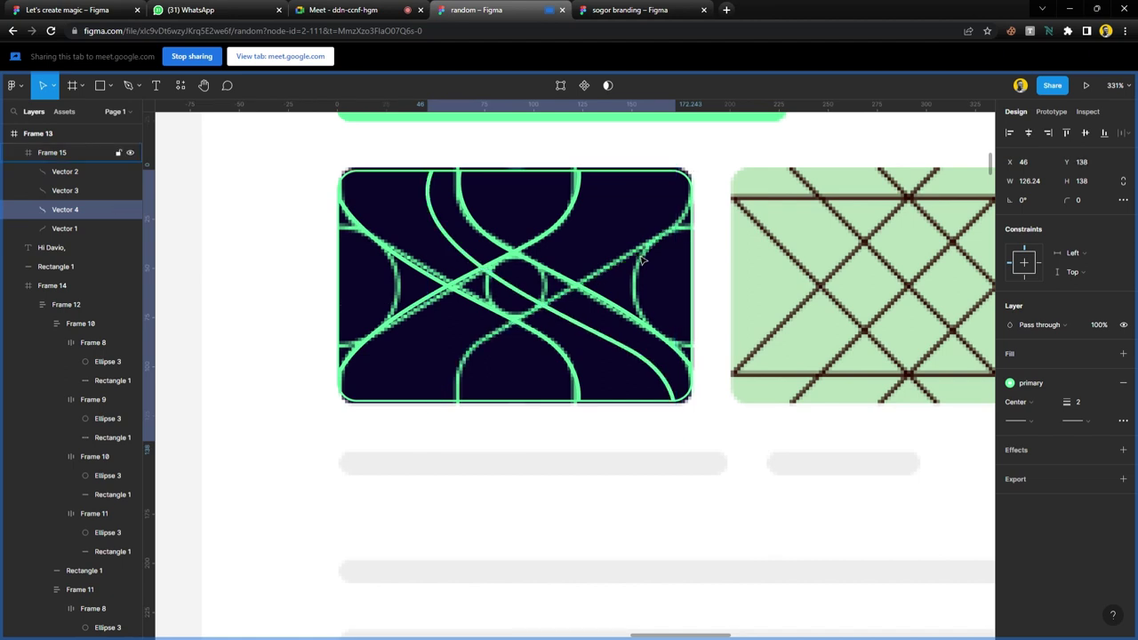
key("shift+h")
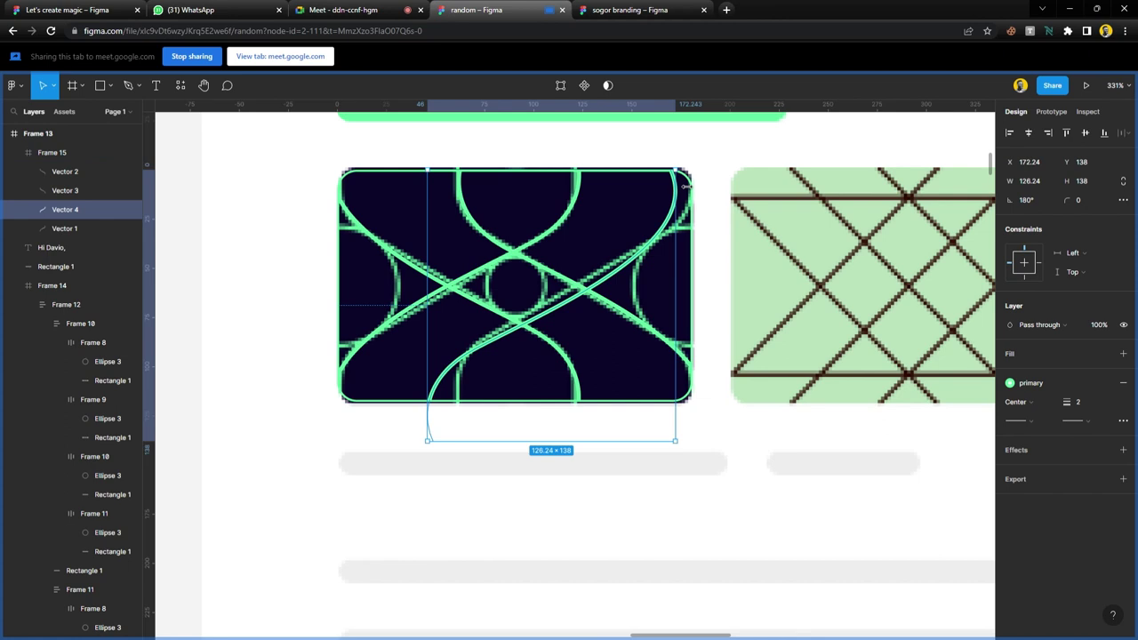
left_click_drag(472, 361, 501, 340)
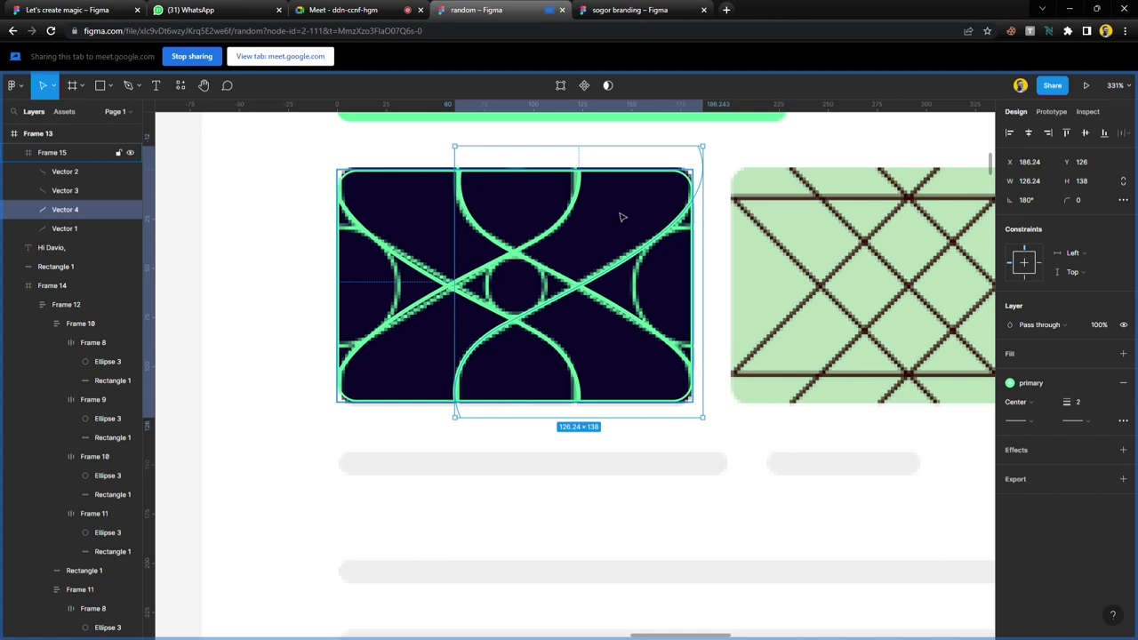
- Draw a 31 × 31 circle over the reference circle at the card's centre, at X 74, Y 43
key("o")
mouse_move(498, 271)
left_mouse_down()
mouse_move(553, 327)
mouse_move(526, 304)
left_mouse_up()
left_click_drag(533, 261, 528, 262)
left_click_drag(521, 331, 522, 326)
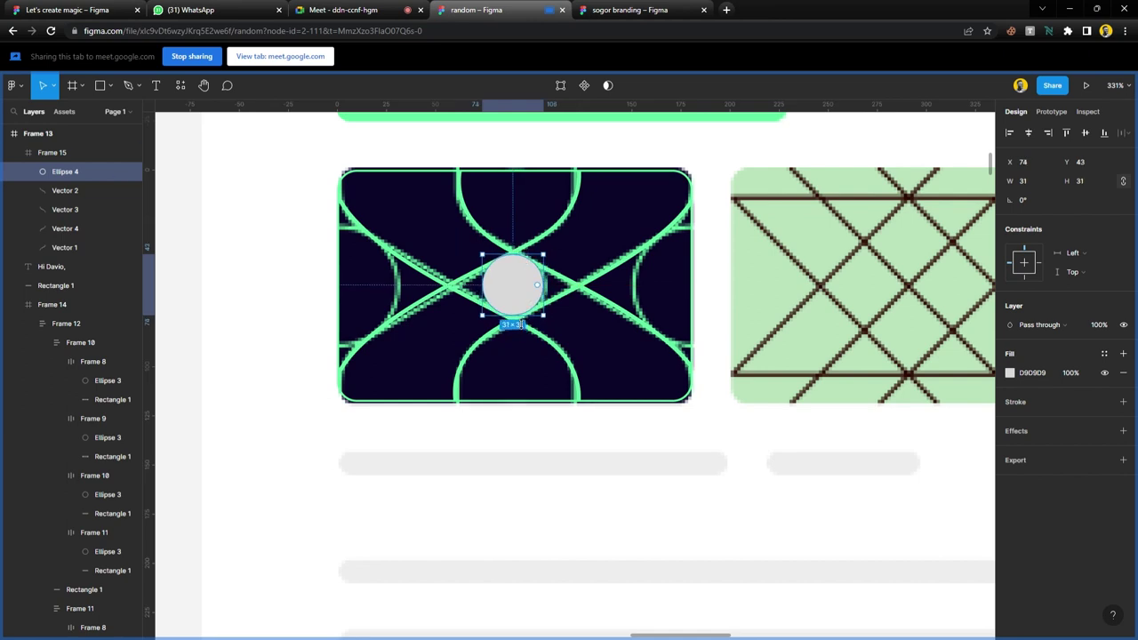
- Give the centre circle a primary-colored stroke with thickness 2 and remove its fill
scroll(521, 284, "up", 5)
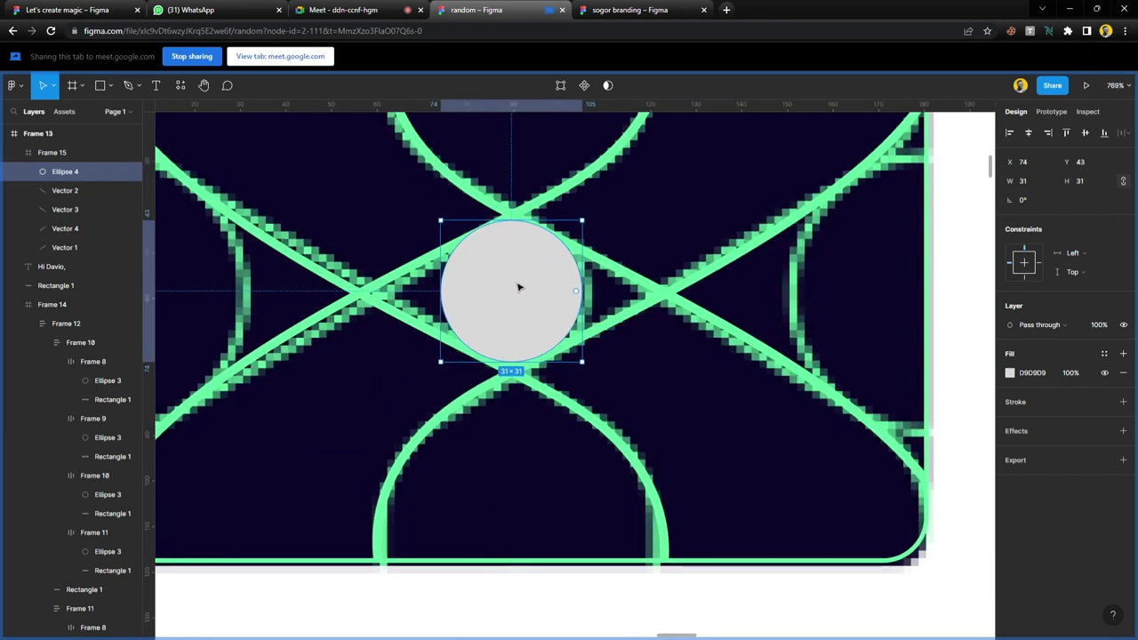
left_click(1103, 402)
left_click(1048, 529)
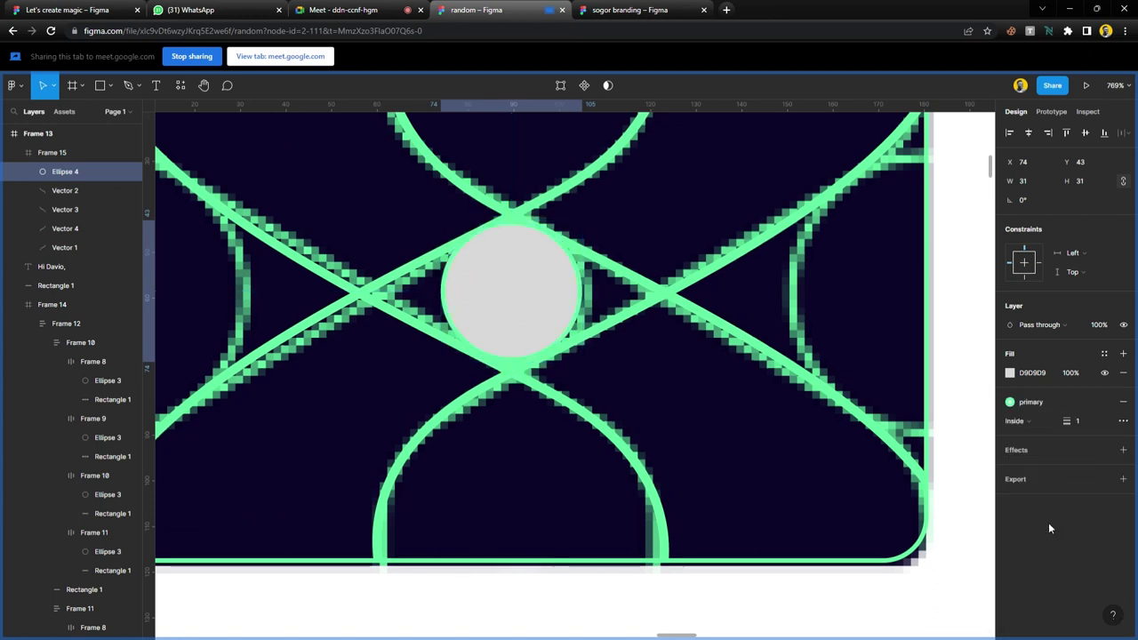
left_click(1122, 375)
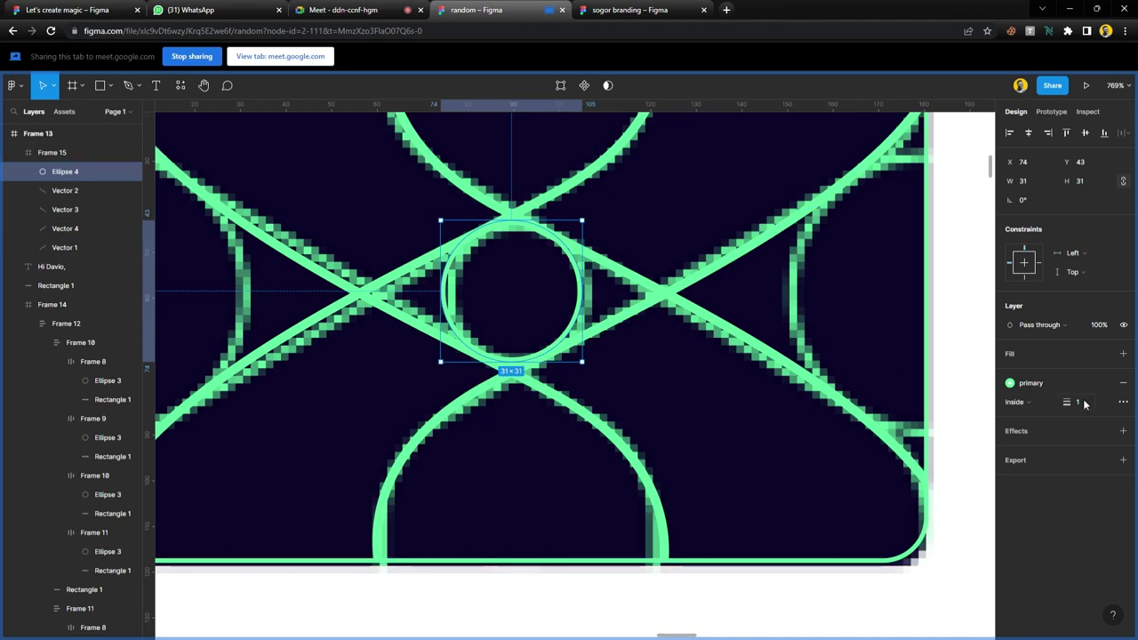
left_click(741, 435)
scroll(682, 408, "down", 3)
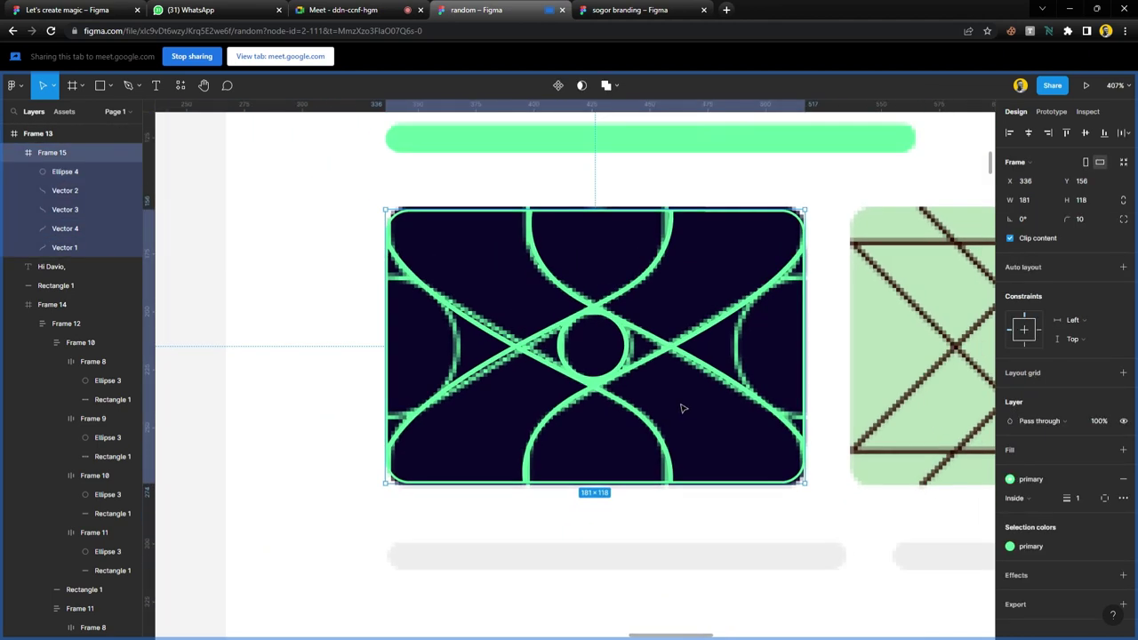
- Duplicate the circle, enlarge it to 59 × 59 over the card's left edge at X -28, Y 29, and copy it to X 149 on the right edge
left_click(65, 170)
key("ctrl+d")
left_click_drag(582, 347, 321, 366)
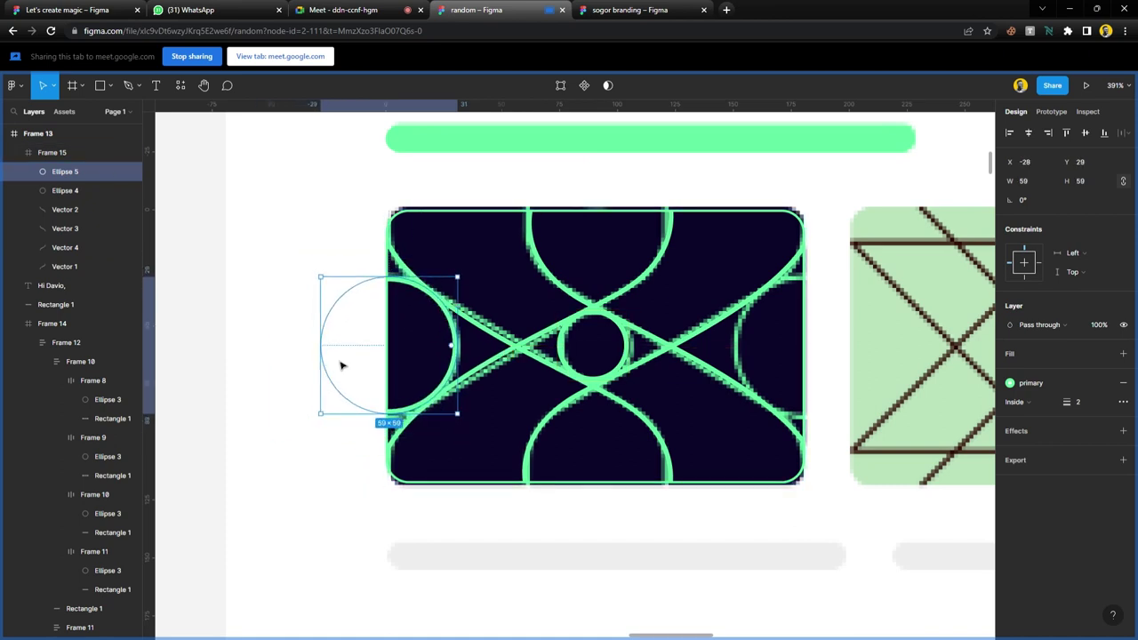
left_click_drag(447, 353, 745, 354)
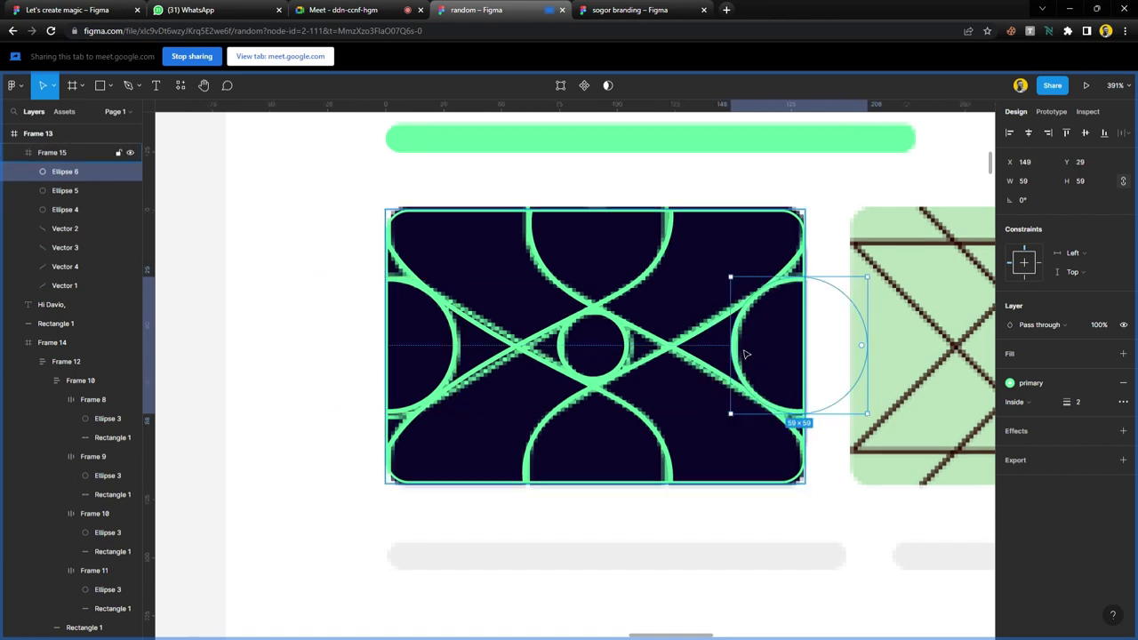
left_click(679, 299)
key("i")
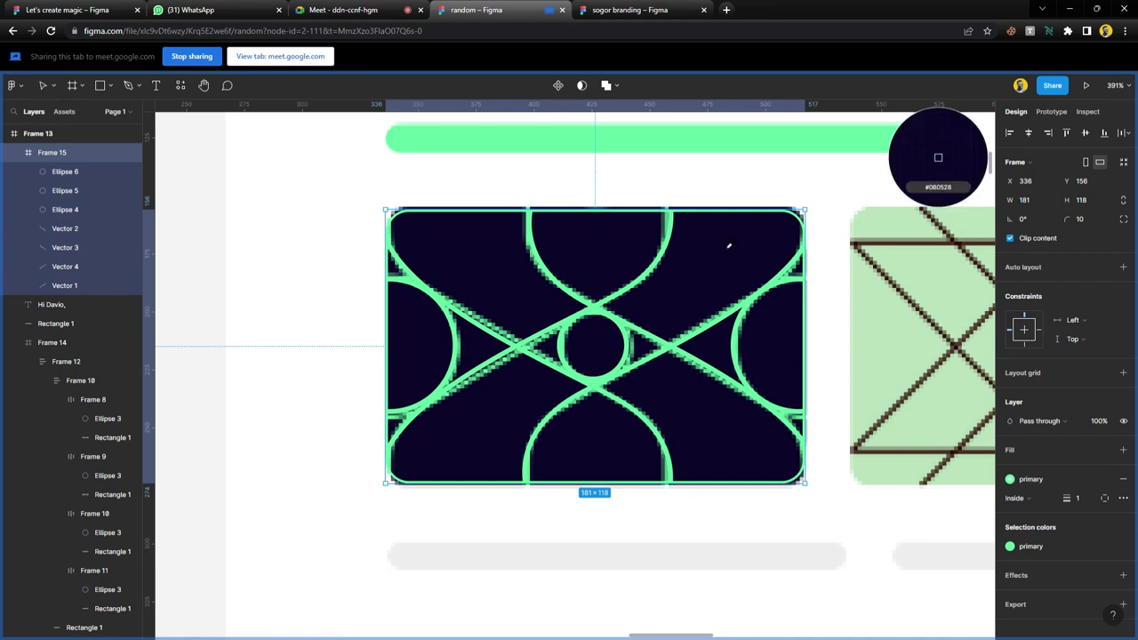
left_click(728, 246)
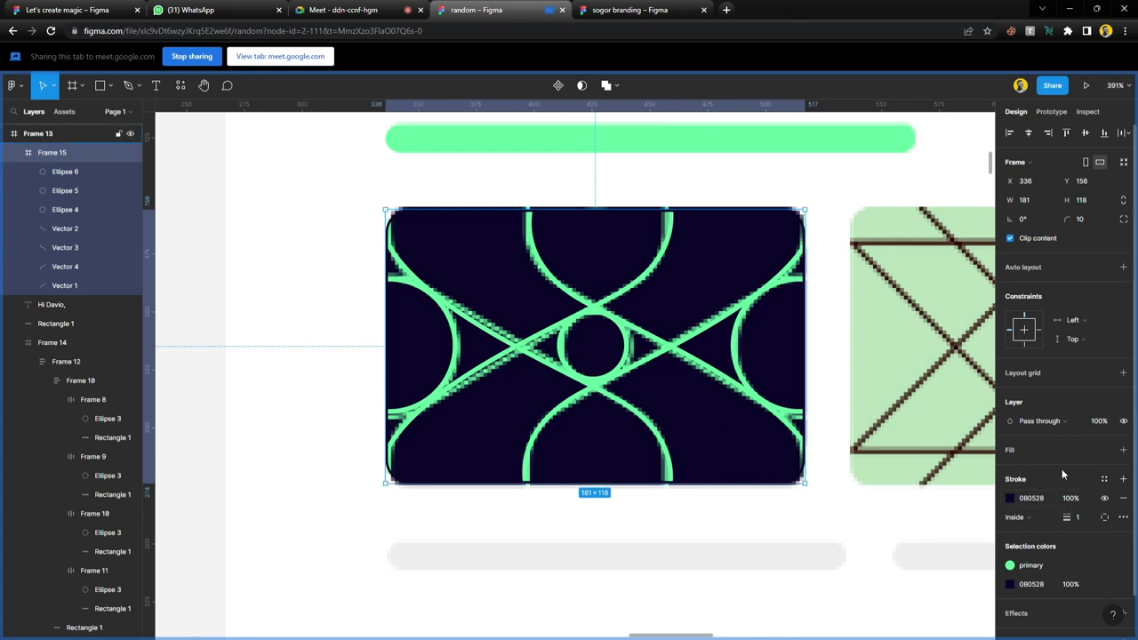
key("ctrl+z")
key("ctrl+z")
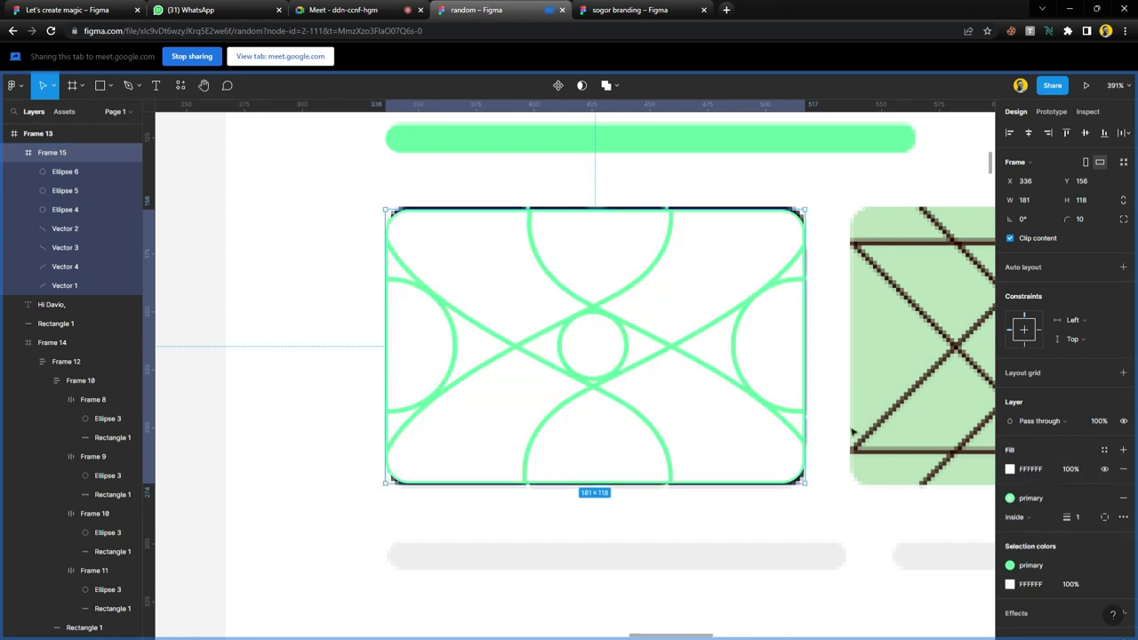
key("ctrl+shift+z")
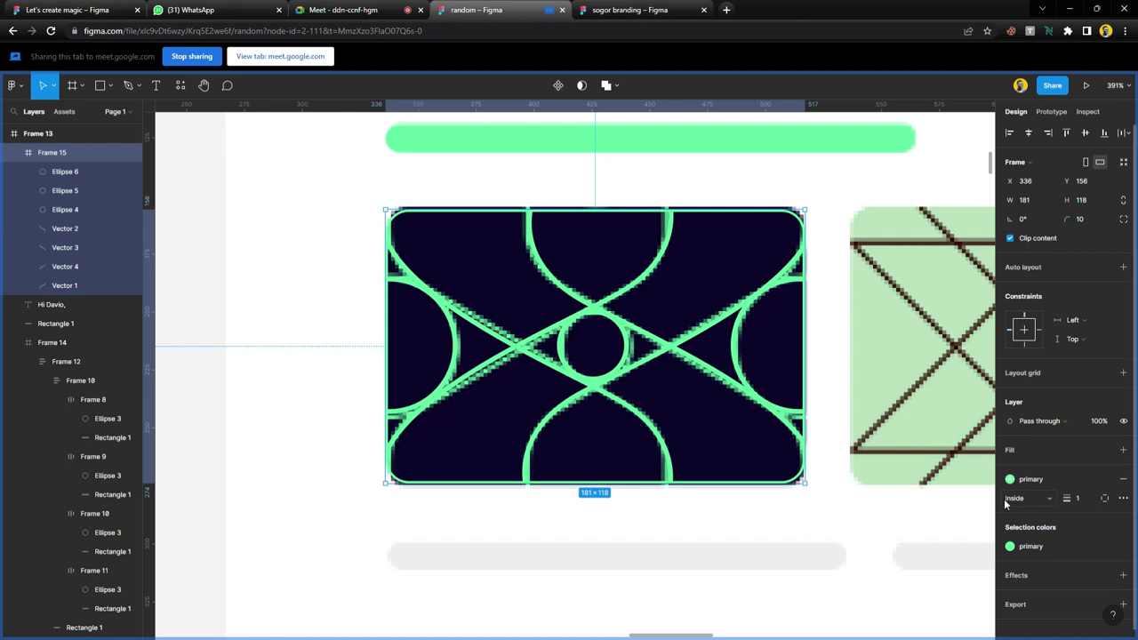
key("ctrl+shift+z")
- Sample the reference's dark navy, fill the first card frame with 0B0528, and restore its stroke to the primary color style
left_click(711, 245)
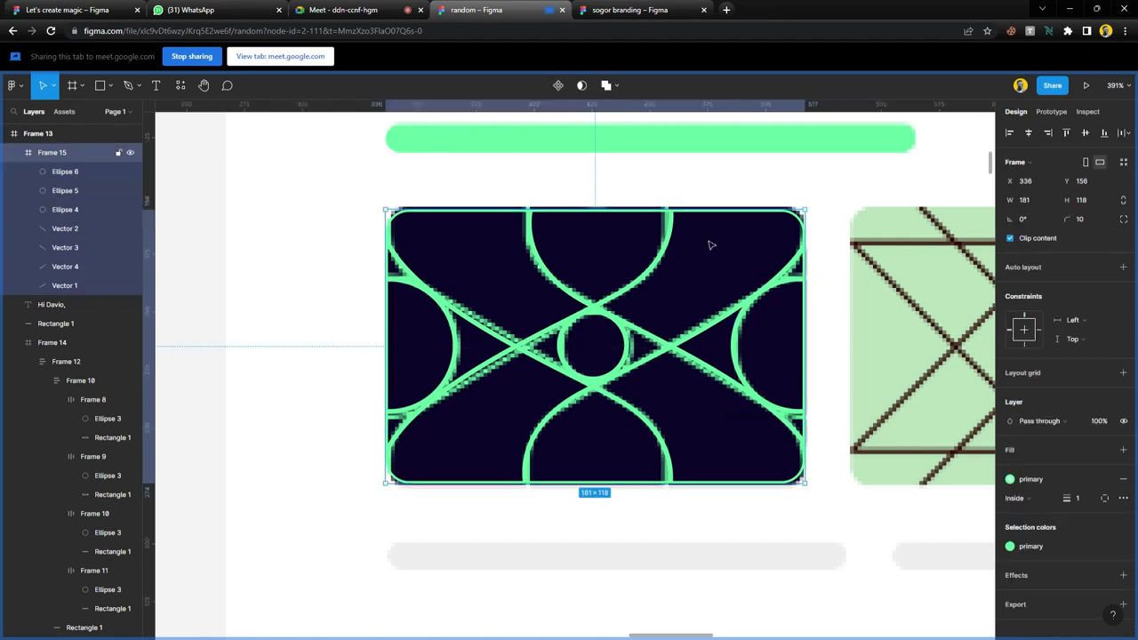
key("i")
left_click(711, 244)
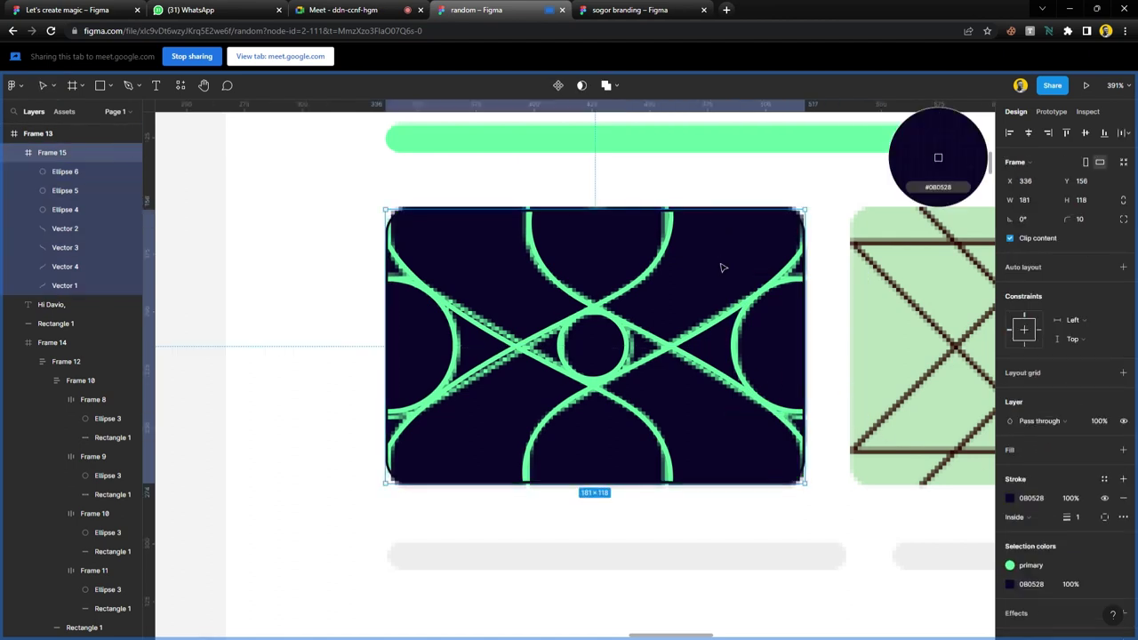
left_click(1055, 454)
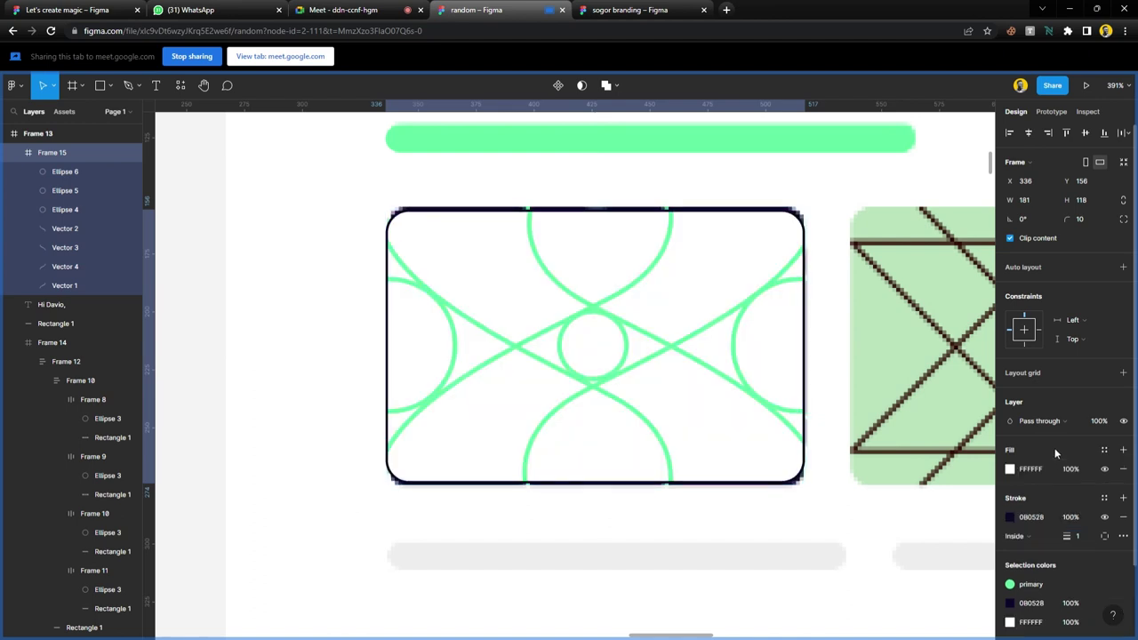
type("080528")
key("Return")
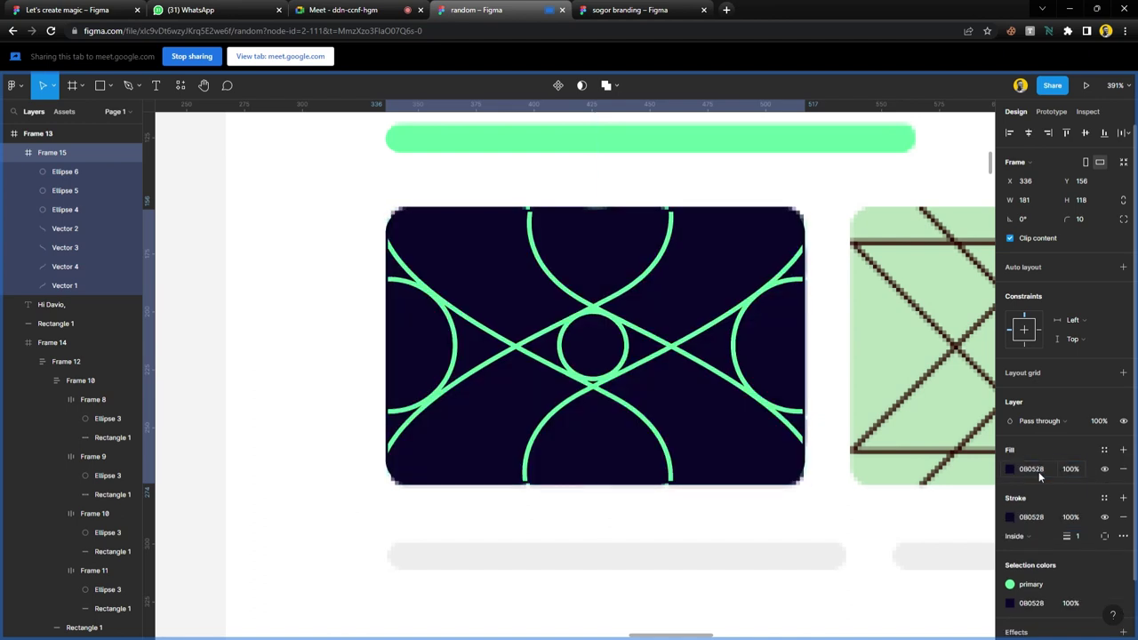
left_click(1103, 449)
left_click(859, 525)
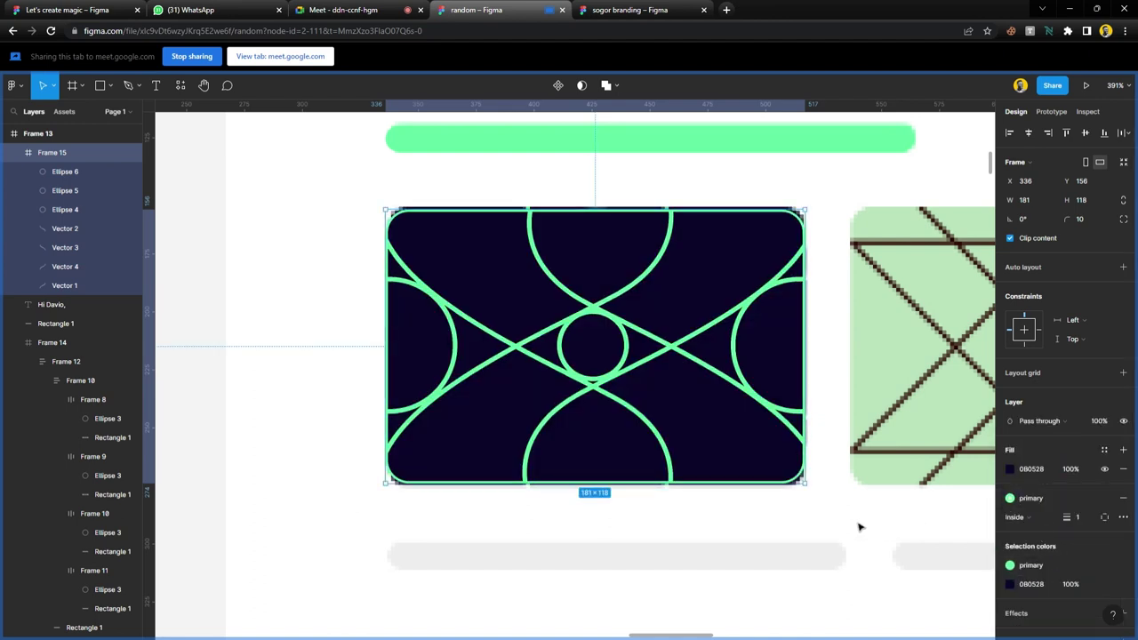
- Duplicate the finished card frame over the second reference card at X 537, Y 156
left_click(673, 495)
scroll(587, 417, "down", 3)
scroll(587, 425, "right", 3)
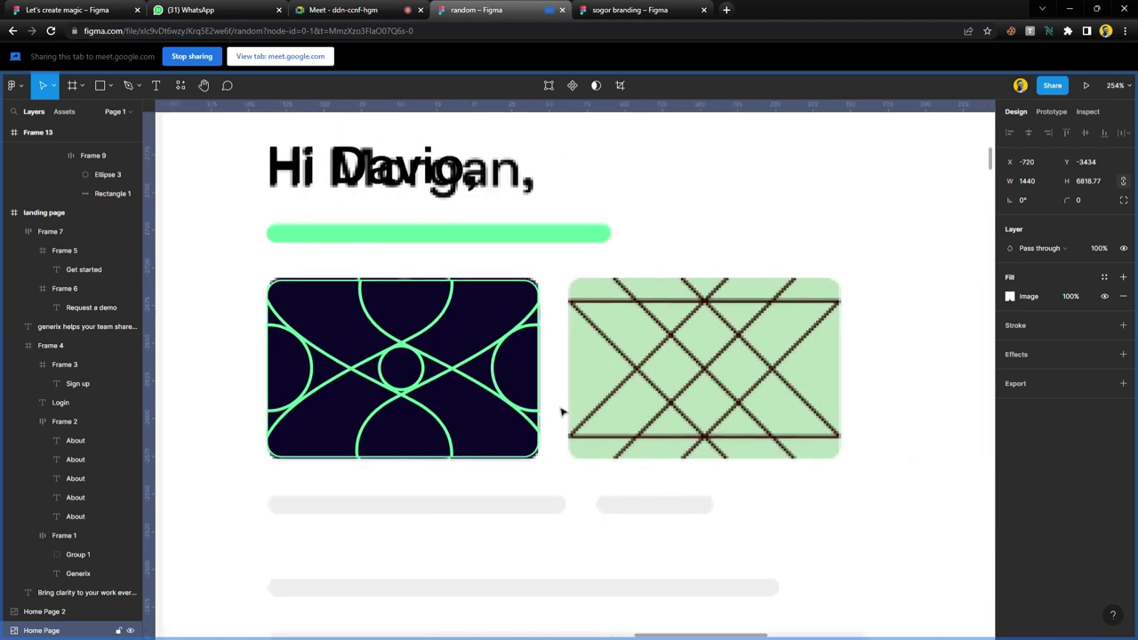
scroll(757, 365, "up", 1)
left_click_drag(385, 338, 711, 367)
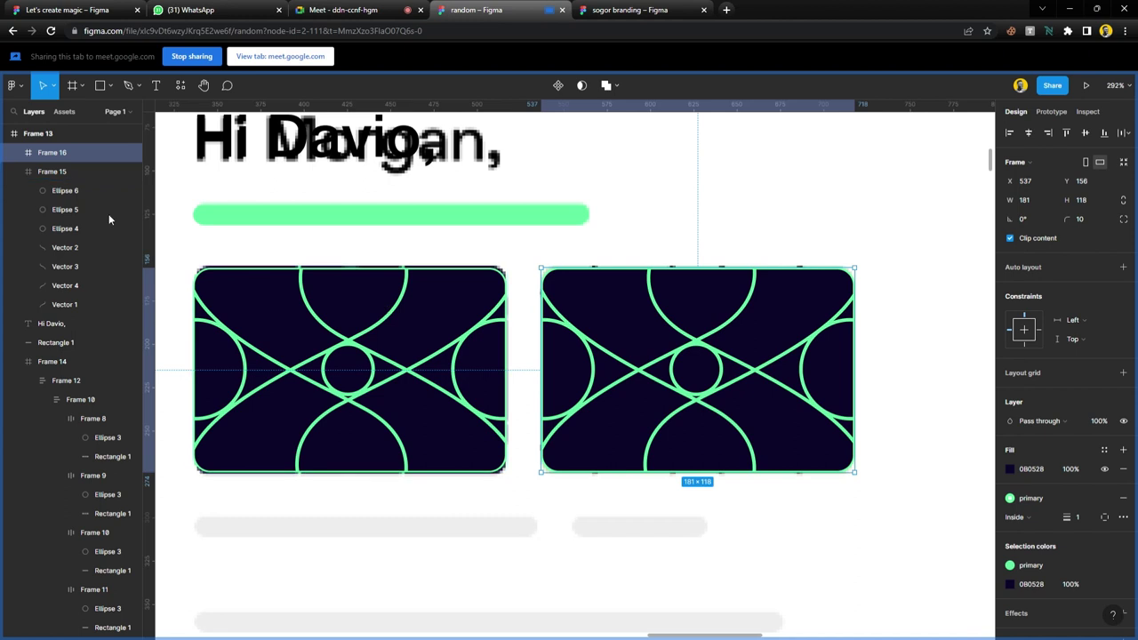
- Delete all the ellipses and curves inside the duplicated card frame
left_click(13, 171)
left_click(13, 152)
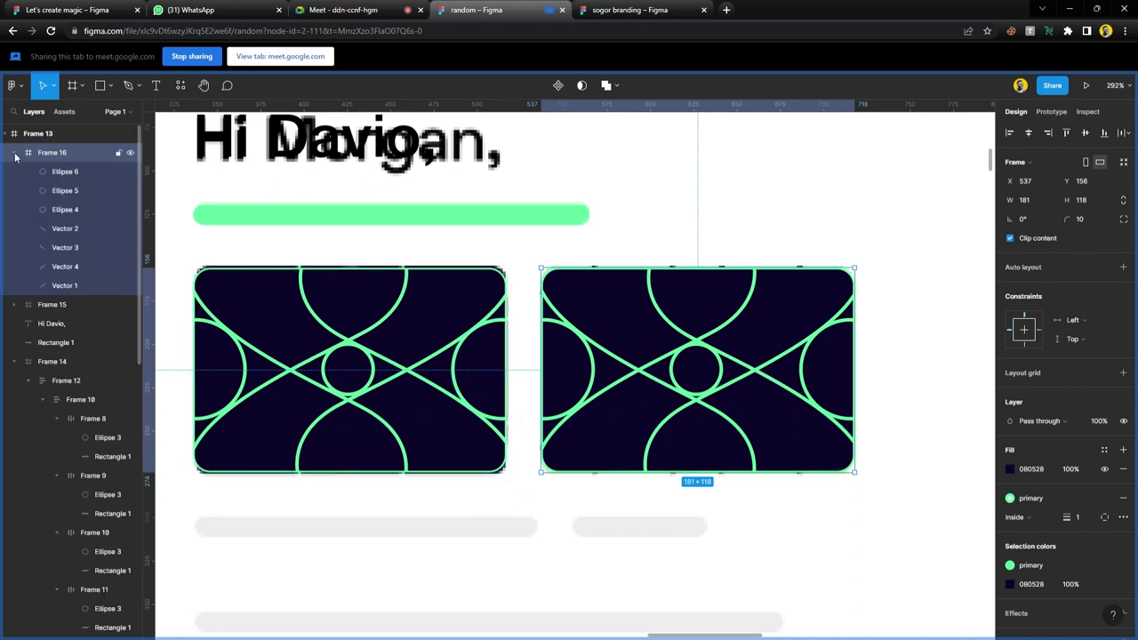
left_click(67, 172)
left_click(69, 289, "shift")
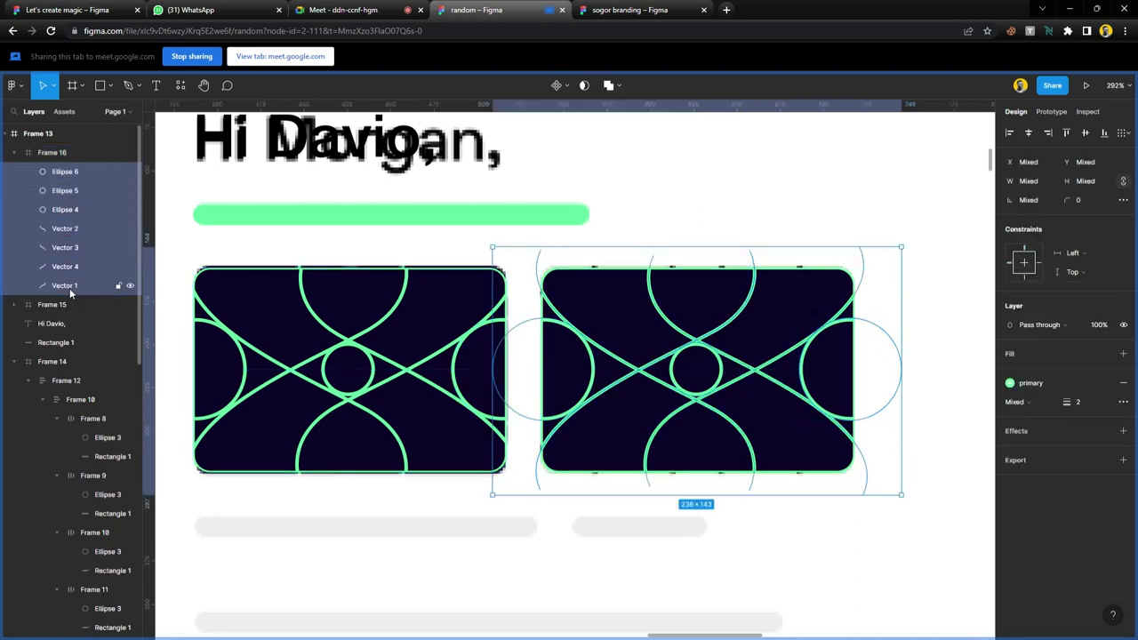
key("Delete")
- Hide the duplicated card frame's fill so the reference line pattern can be traced
left_click(800, 320)
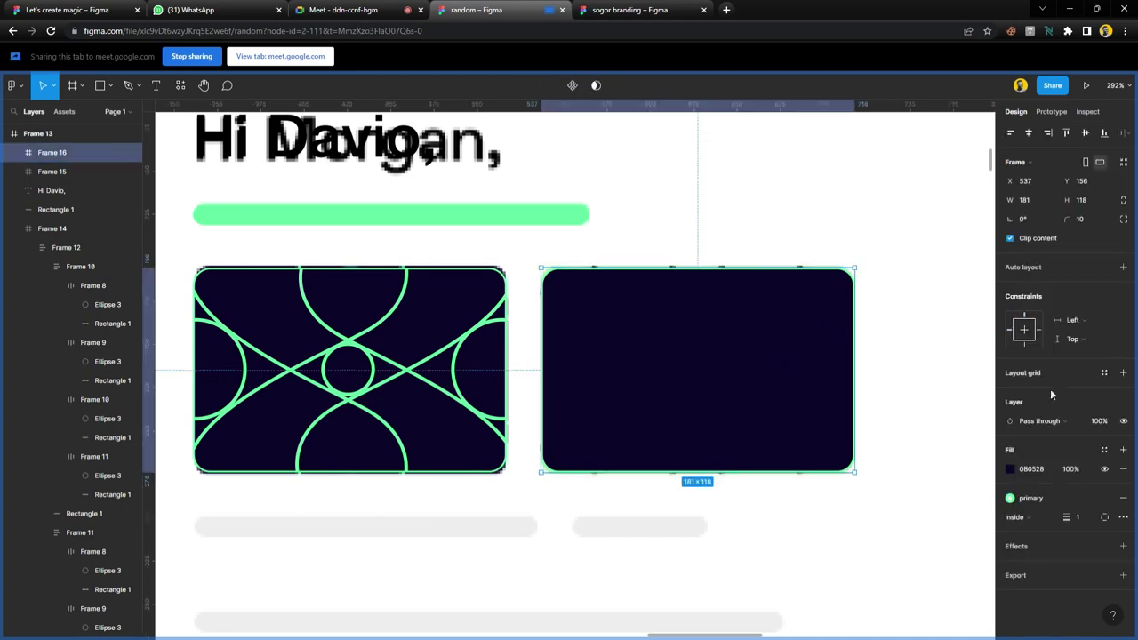
left_click(1102, 470)
scroll(787, 384, "up", 5)
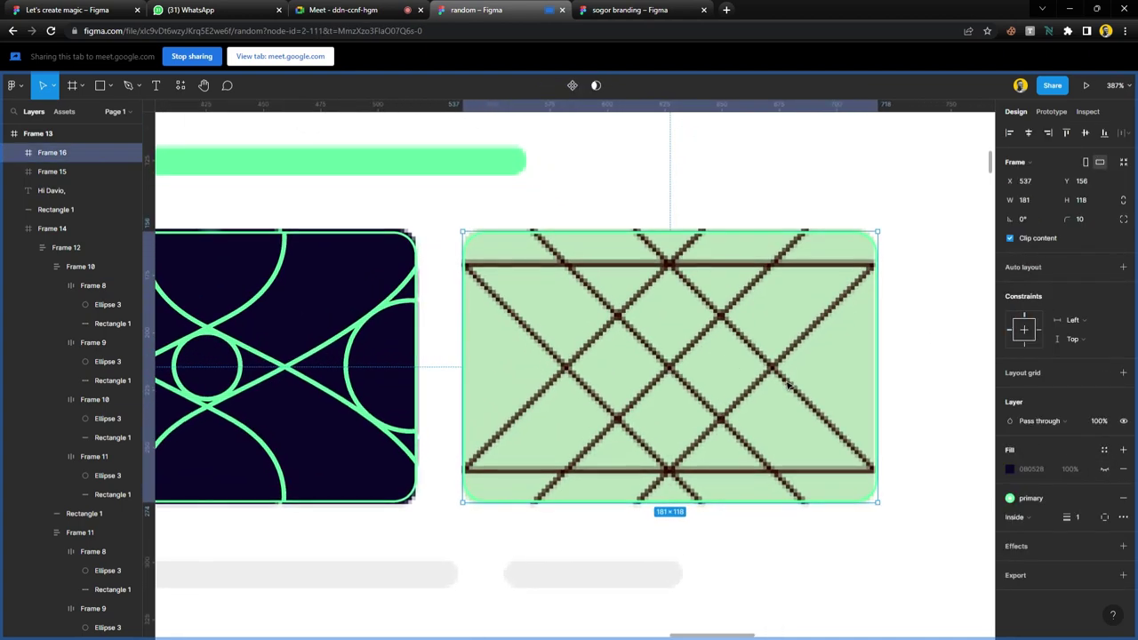
scroll(787, 384, "up", 1)
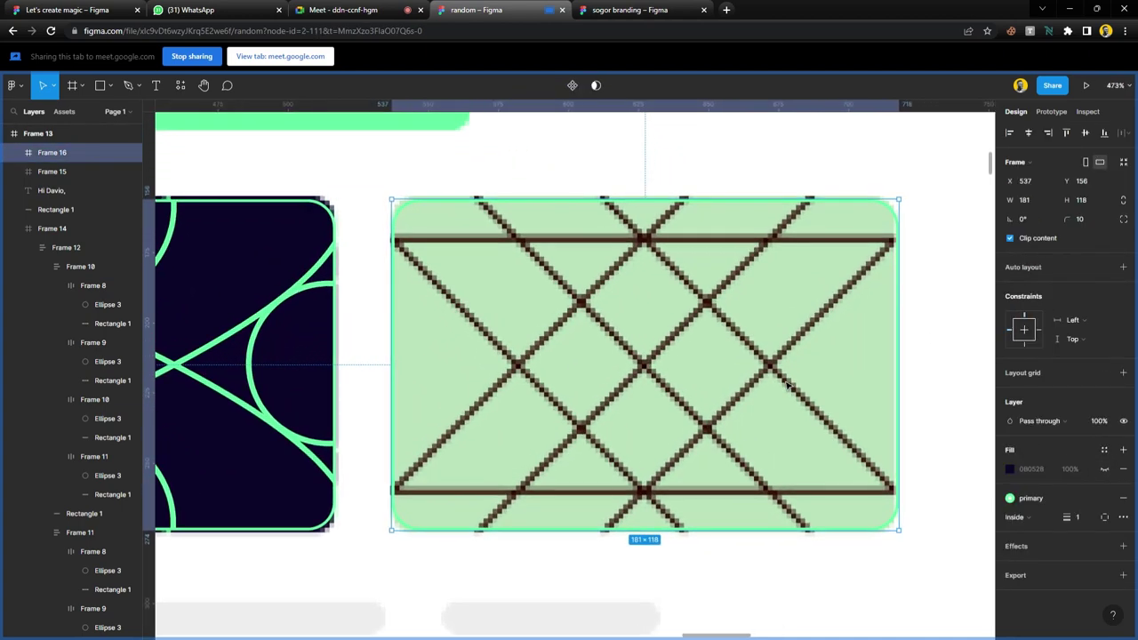
- Draw a horizontal line 193 wide along the second card's upper reference line at X -6, Y 14, with stroke thickness 2
key("Escape")
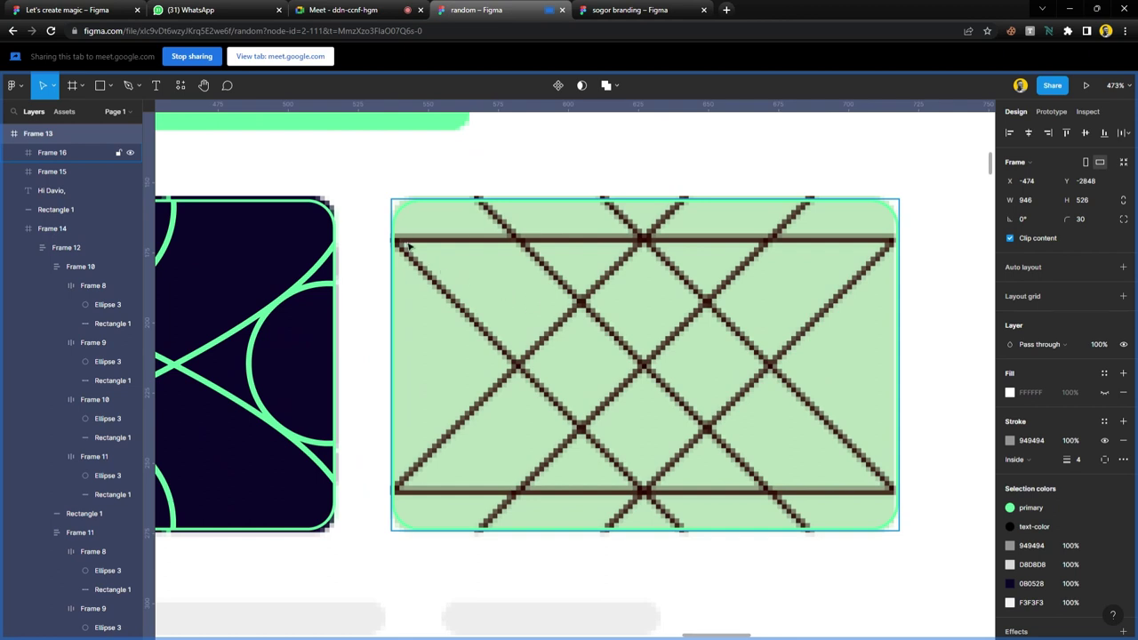
key("l")
left_click_drag(399, 238, 944, 264)
left_click(1009, 133)
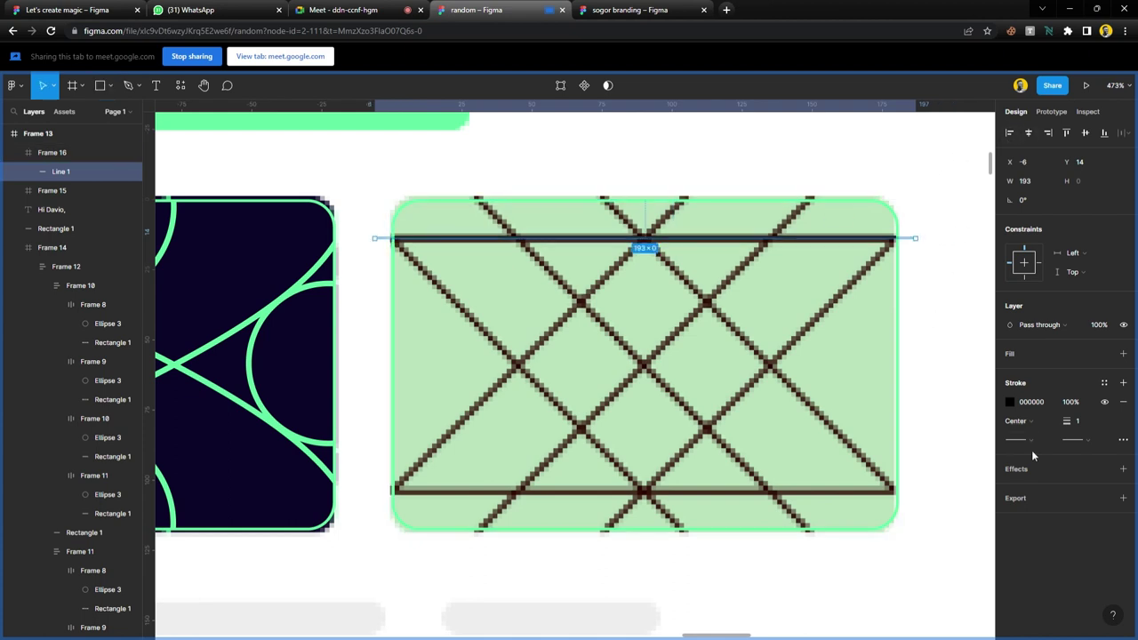
left_click(1083, 423)
type("2")
key("Return")
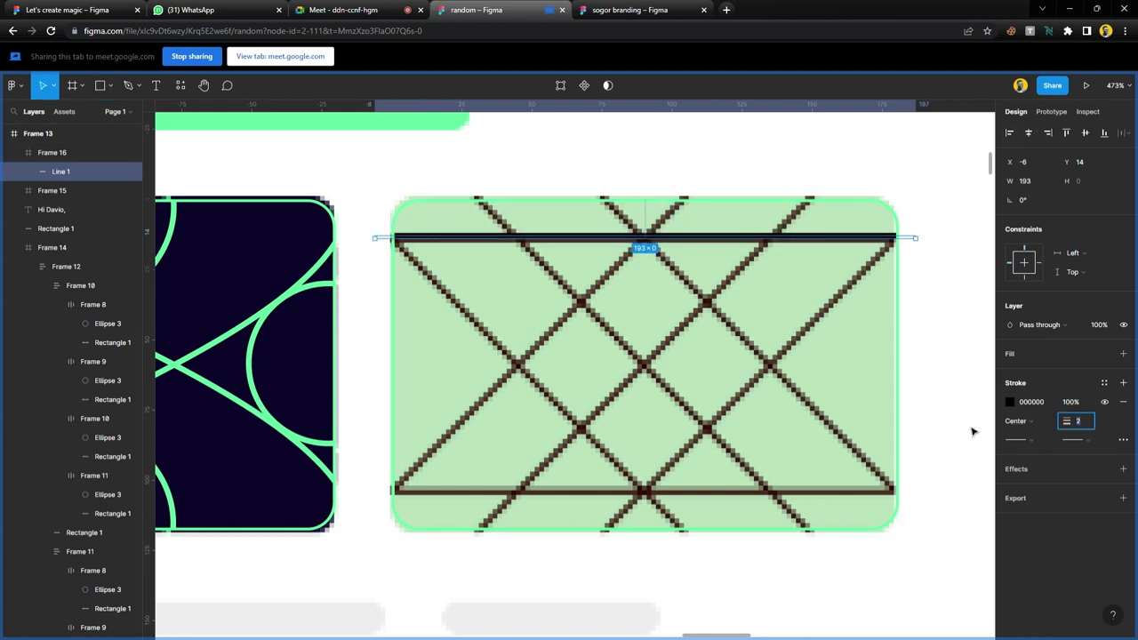
- Sample the reference pattern's dark brown, 473227, as the horizontal line's stroke color
left_click(788, 356)
left_click(808, 239)
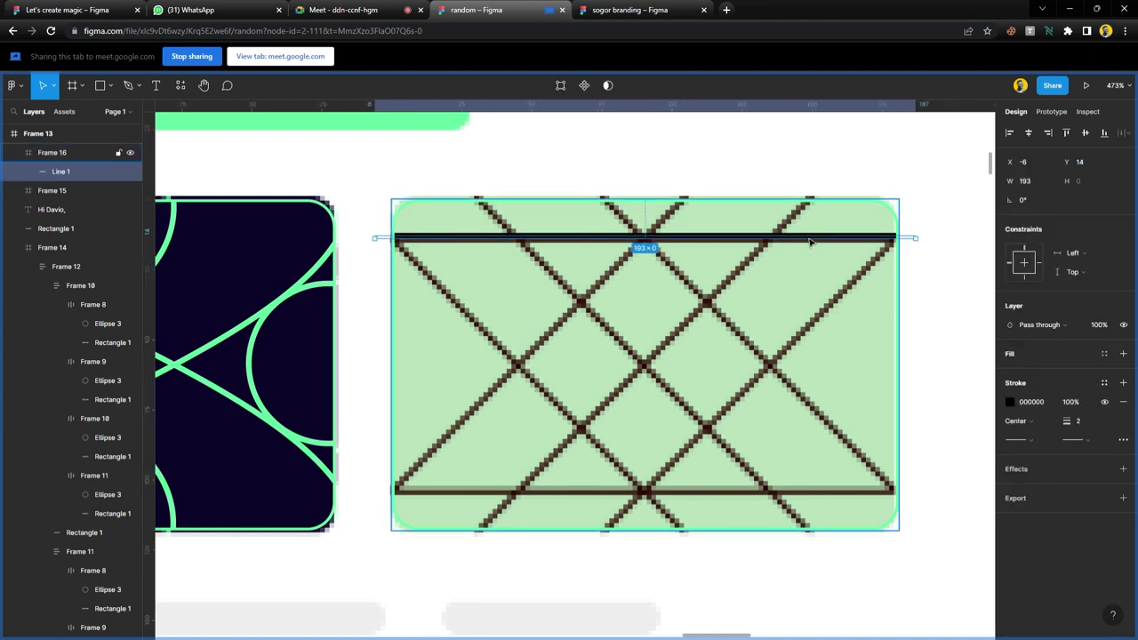
key("i")
left_click(846, 308)
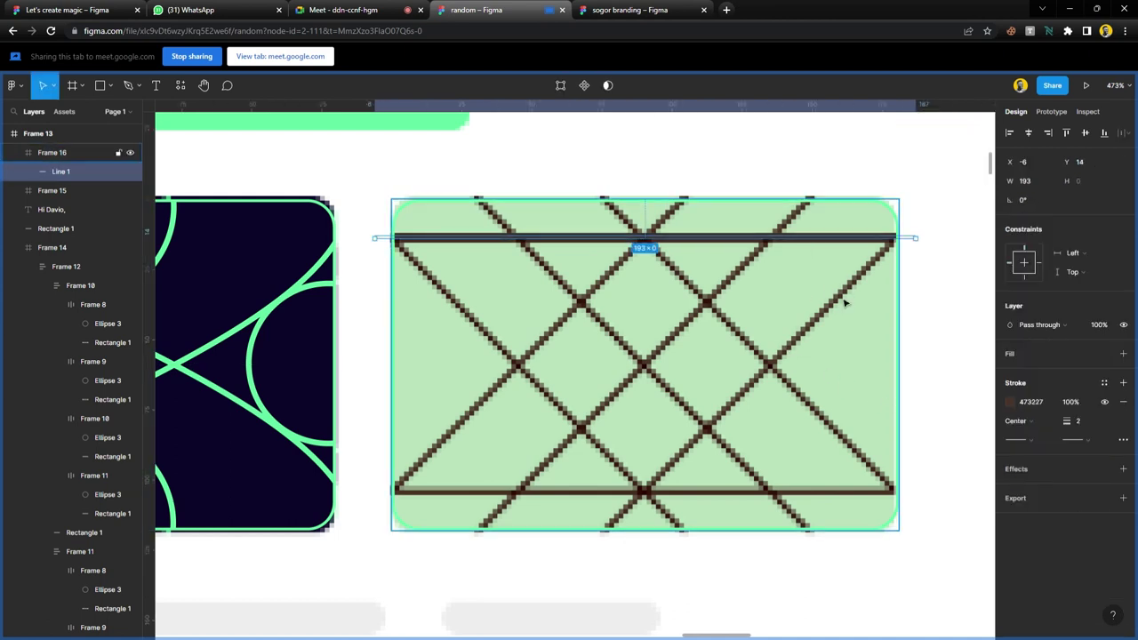
- Copy the horizontal line to Y 106 on the lower reference line, and another at -45° along the leftmost descending diagonal, 203.65 long
left_click_drag(770, 241, 782, 503)
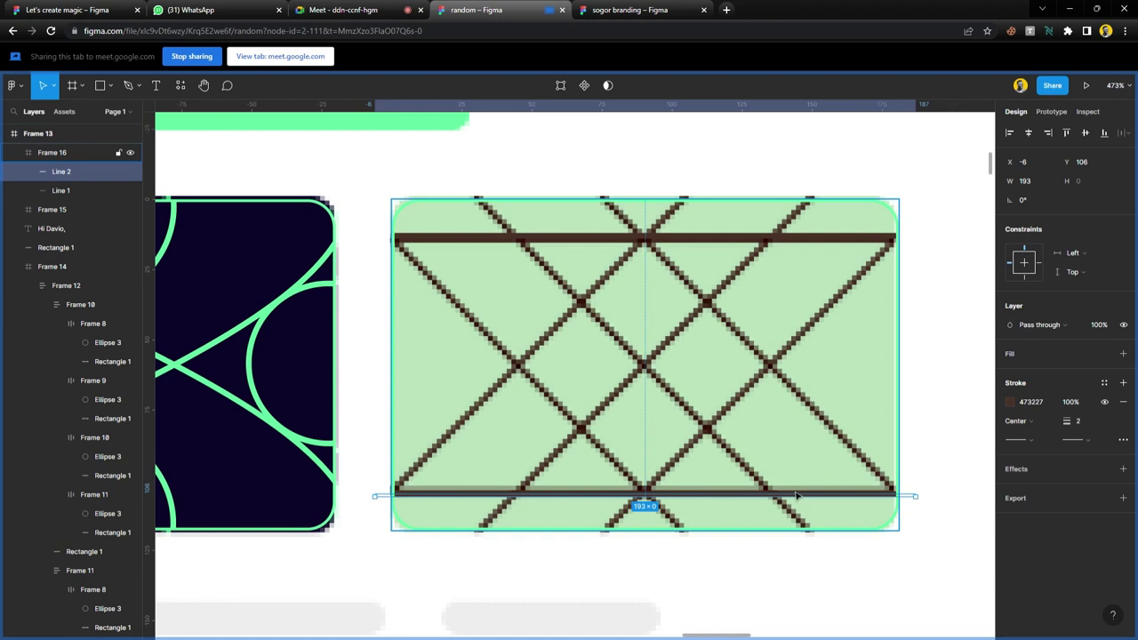
left_click(781, 248)
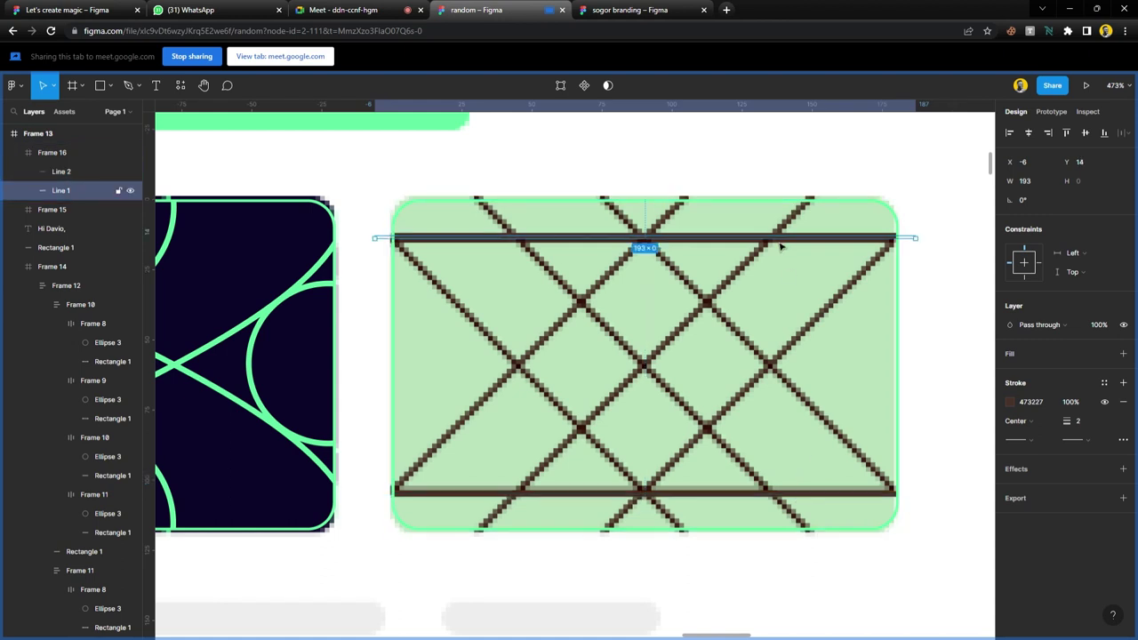
key("ctrl+d")
left_click_drag(931, 247, 849, 445)
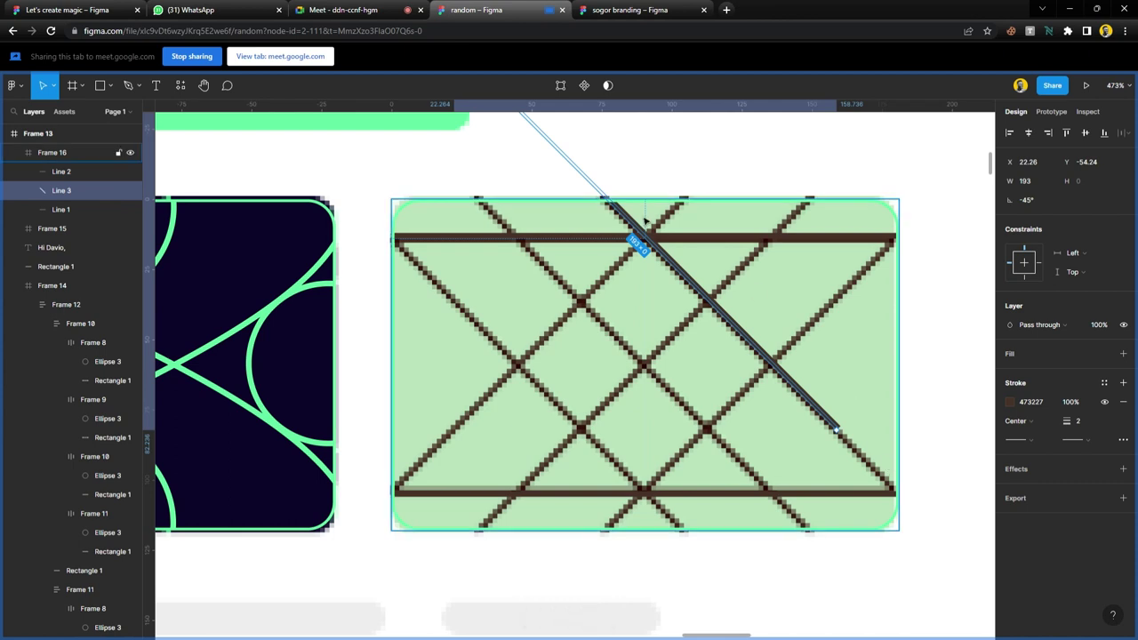
left_click_drag(639, 232, 543, 388)
mouse_move(742, 591)
left_mouse_down()
mouse_move(803, 630)
mouse_move(764, 592)
left_mouse_up()
left_click_drag(702, 553, 681, 531)
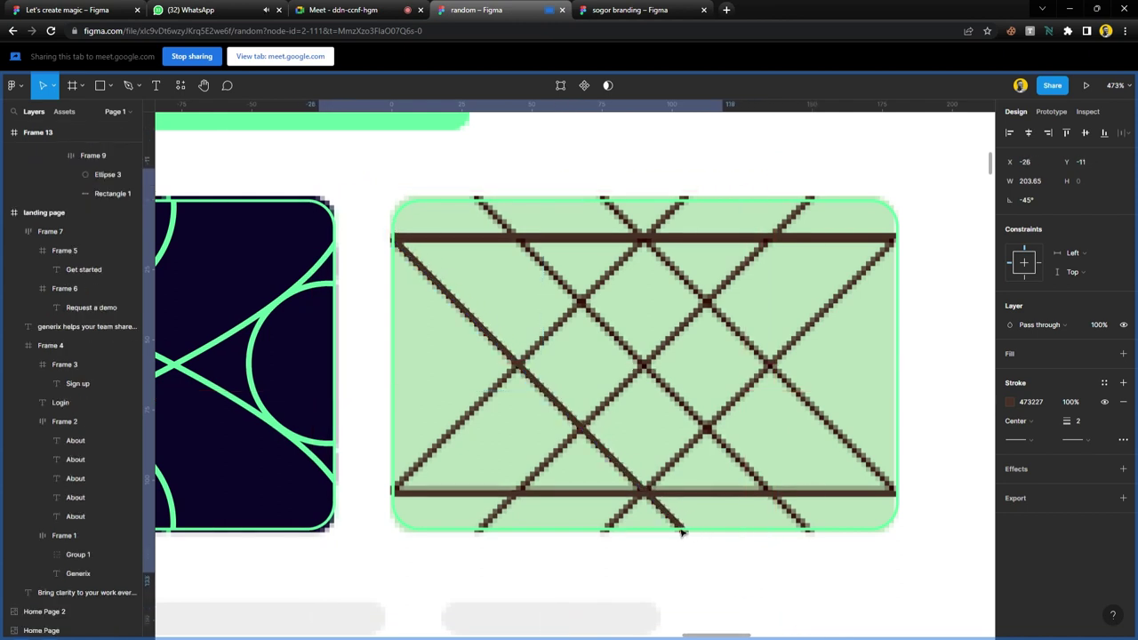
- Duplicate the diagonal line twice with equal spacing along the other descending reference diagonals, the last copy at X 64, Y -11
left_click_drag(535, 380, 660, 345, "alt")
key("ctrl+d")
scroll(660, 344, "right", 1)
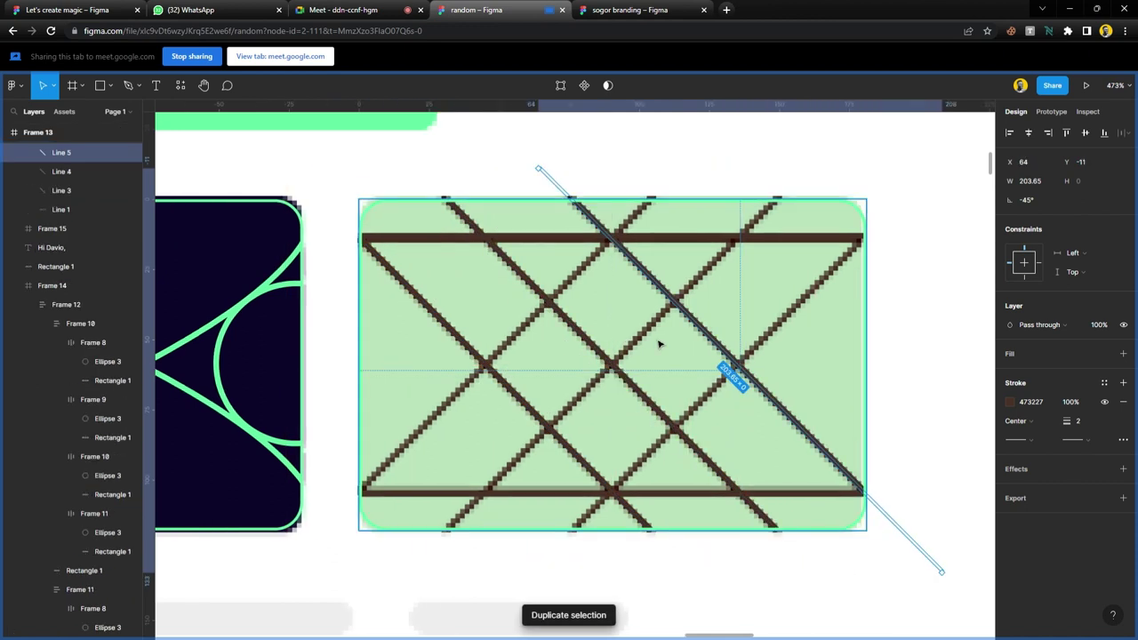
- Group the three diagonal lines, then duplicate the group and flip the copy horizontally to form the crossing diagonals
left_click(607, 364, "shift")
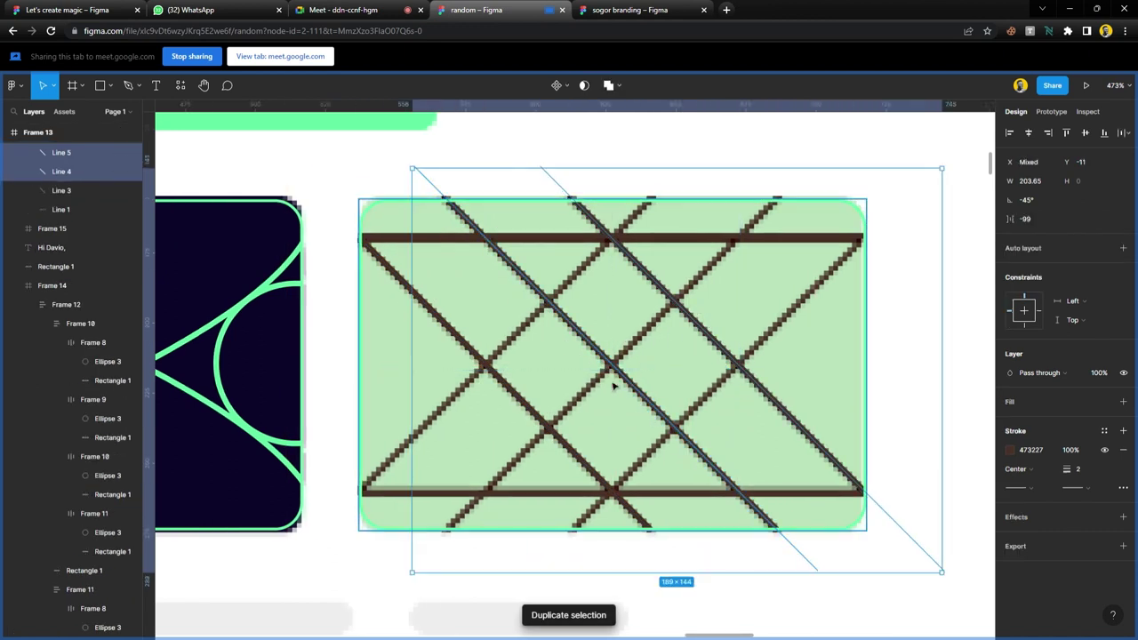
left_click(520, 401, "shift")
key("ctrl+g")
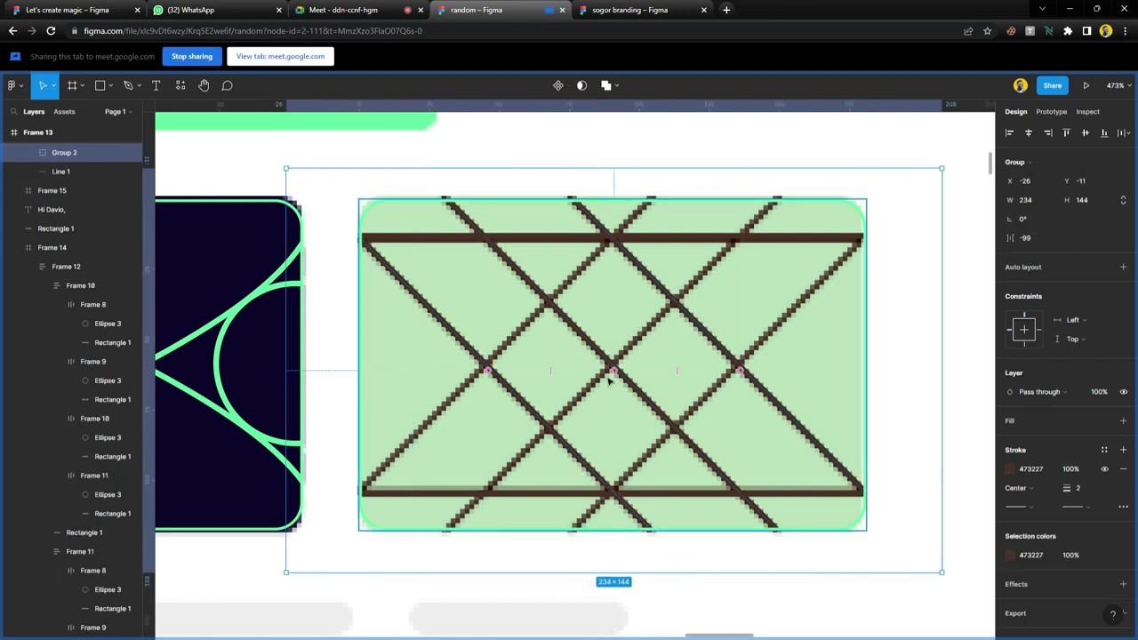
key("ctrl+d")
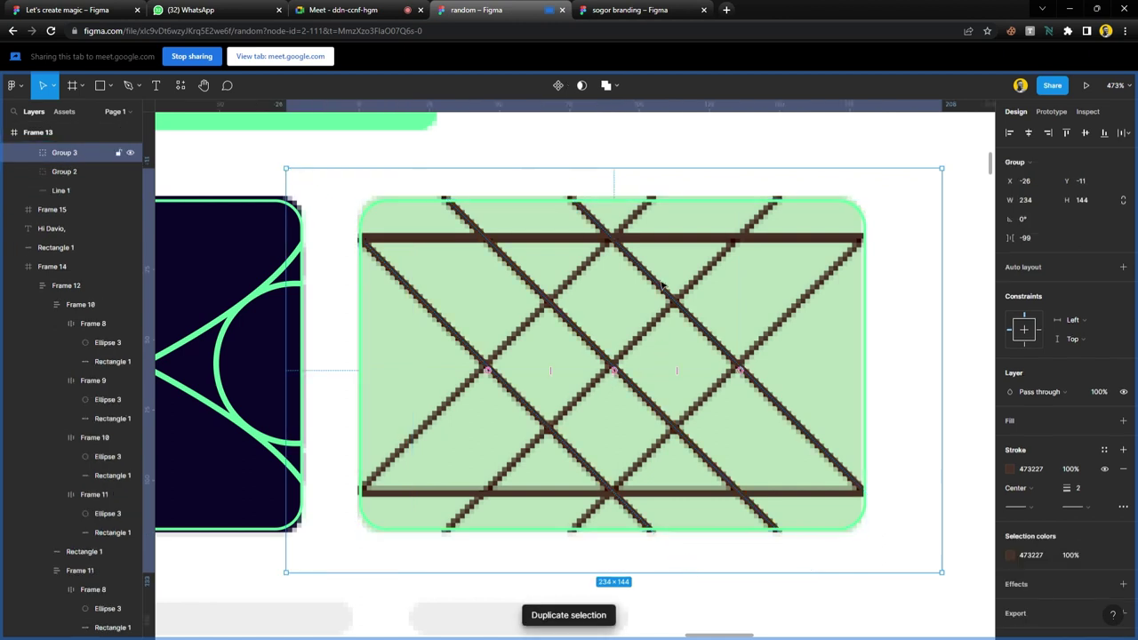
key("shift+h")
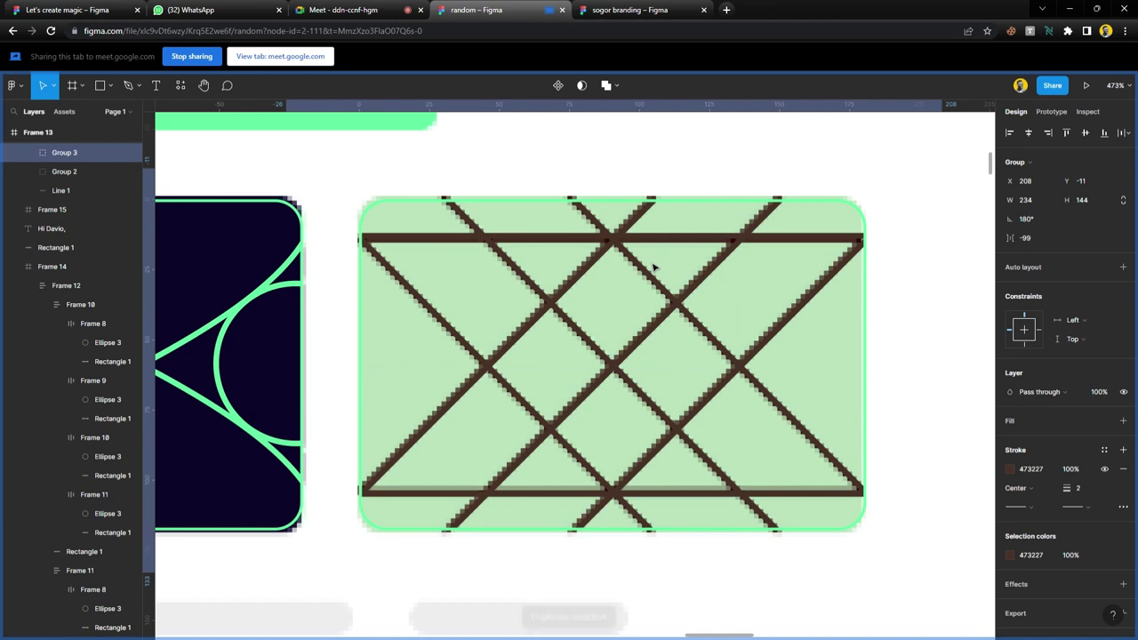
- Sample the reference's light green, B9E1BB, for the second card frame's stroke and use it as a visible fill
key("ctrl+alt+g")
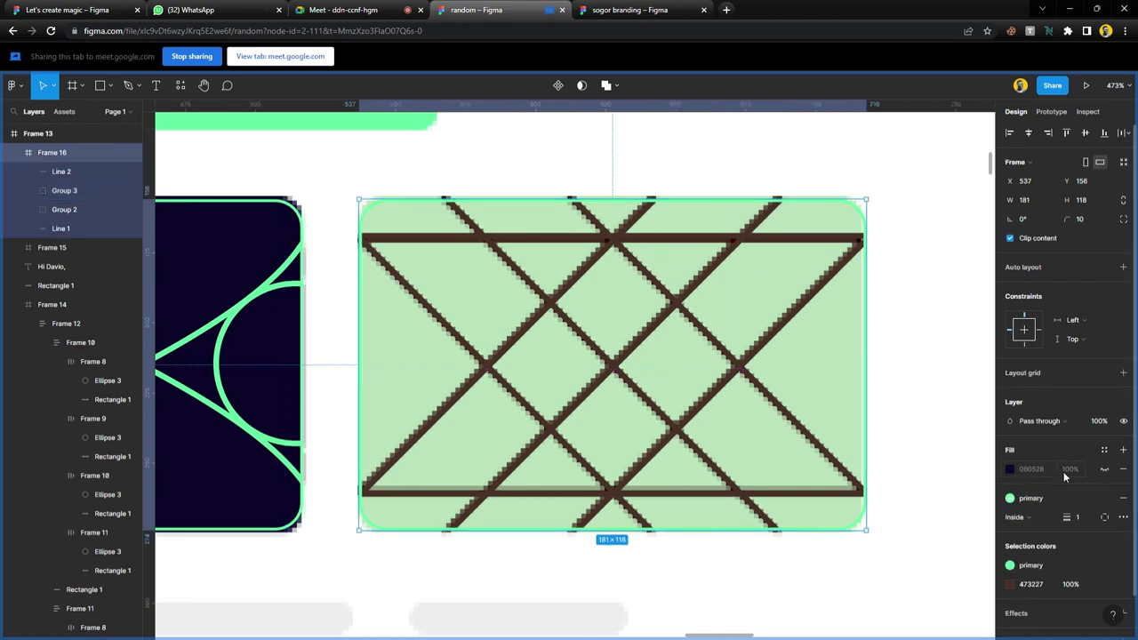
key("i")
left_click(789, 397)
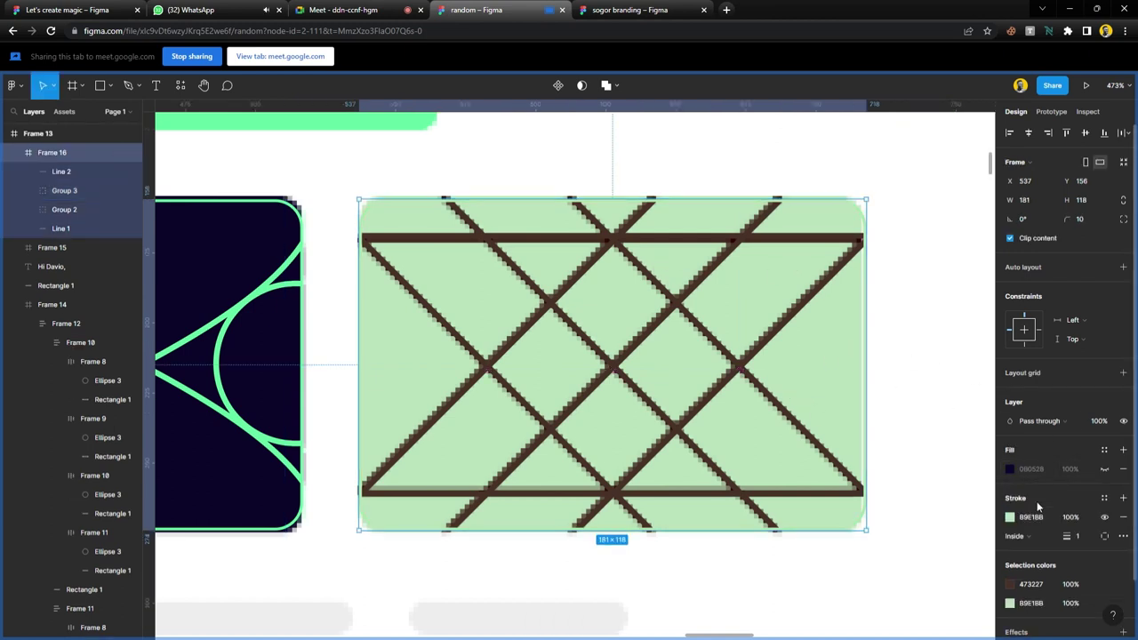
left_click(1044, 470)
key("Return")
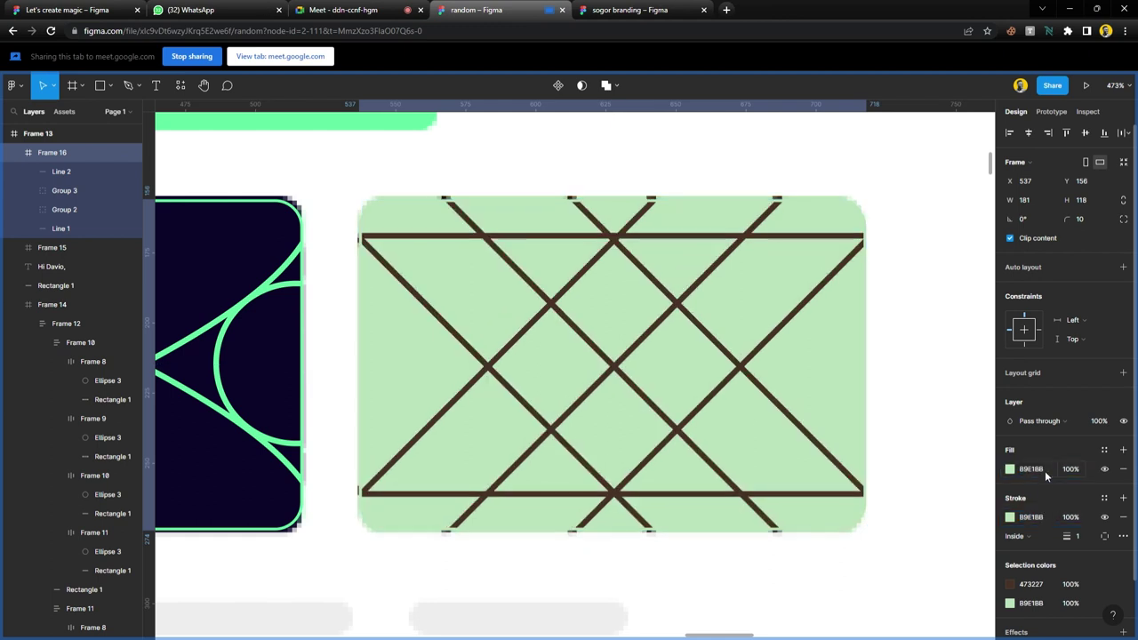
left_click(927, 404)
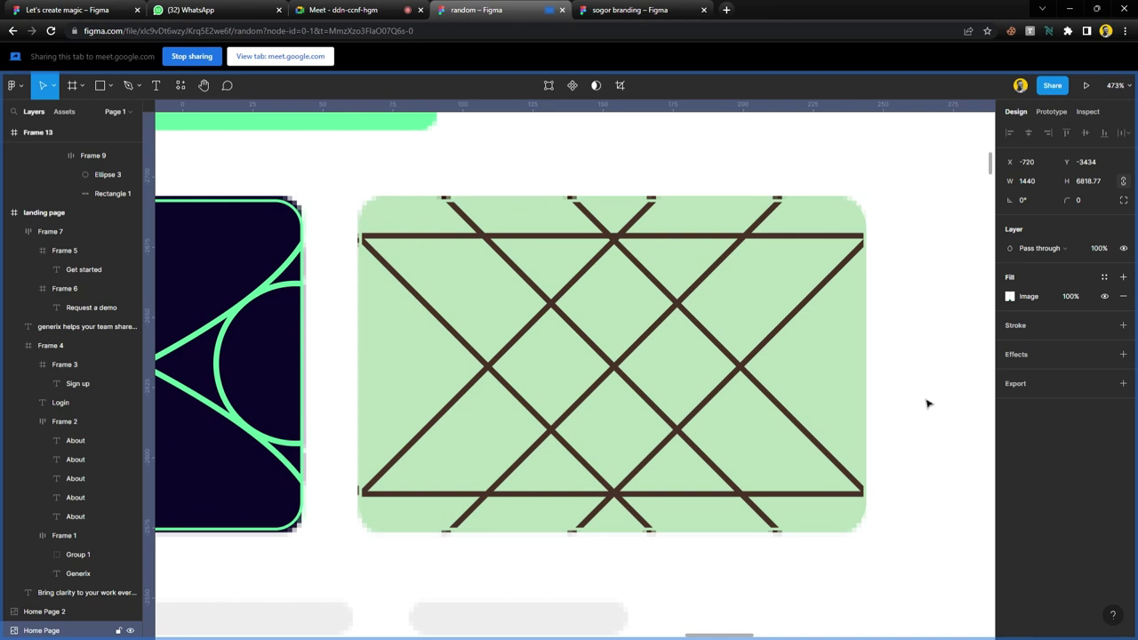
- Remove the stroke from the dark blue first card frame
scroll(720, 332, "down", 5)
left_click(656, 313)
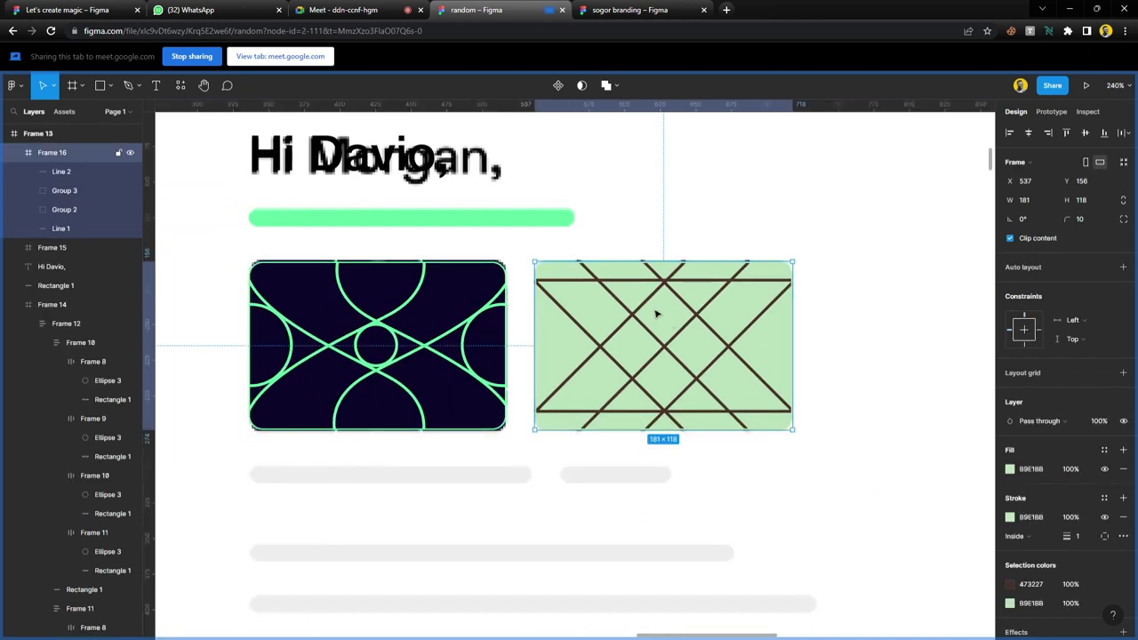
scroll(665, 229, "down", 3)
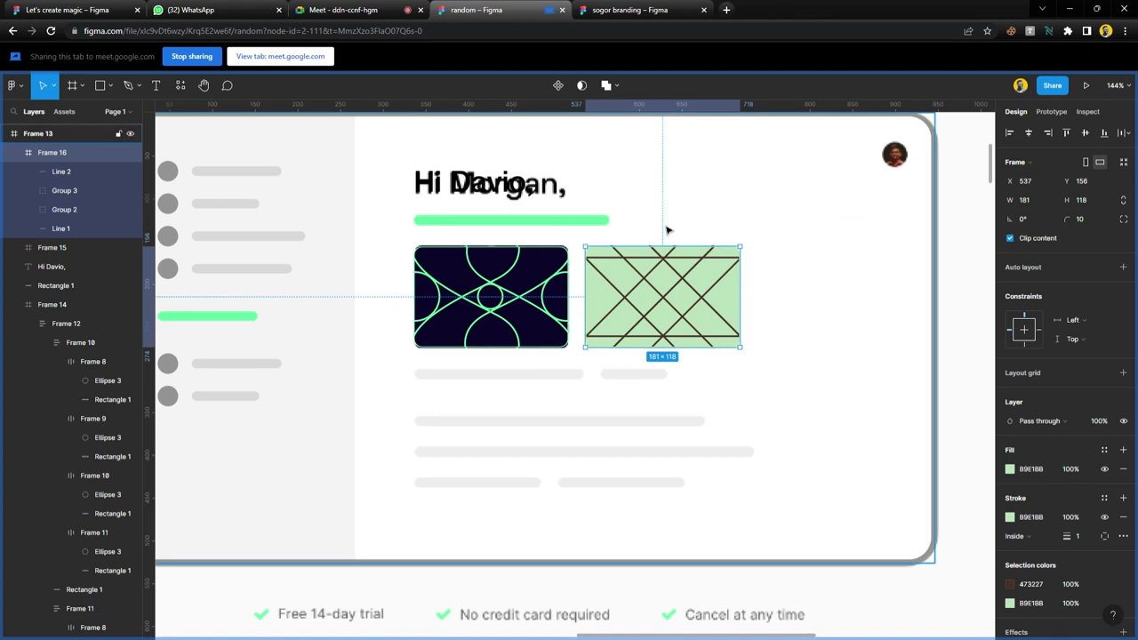
left_click(758, 207)
left_click_drag(787, 392, 863, 279)
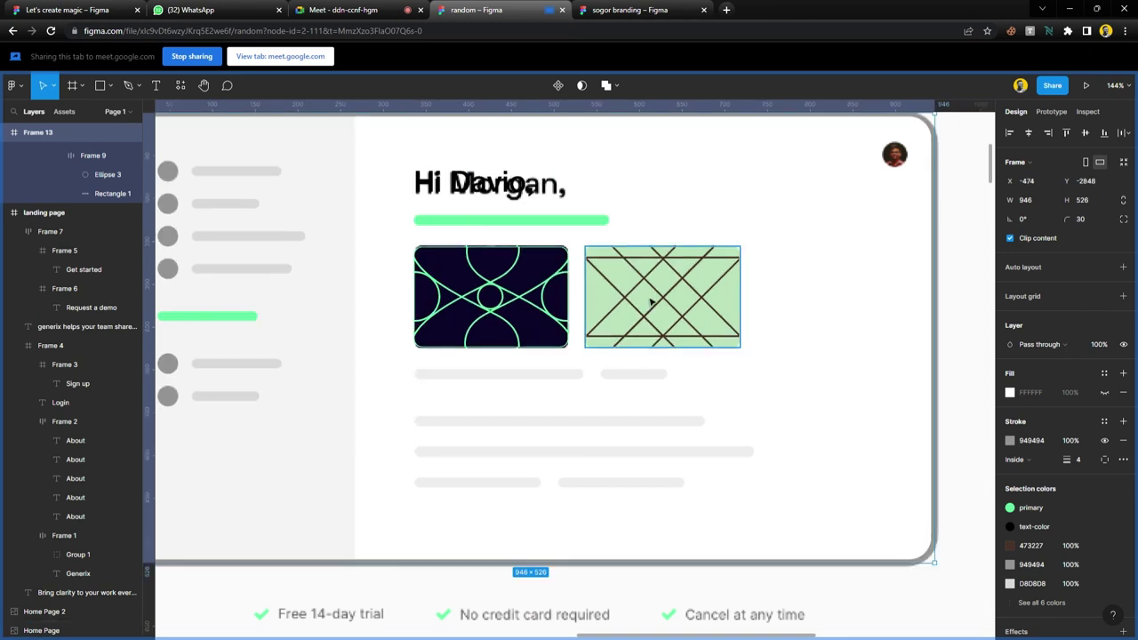
left_click(555, 290)
left_click(1123, 496)
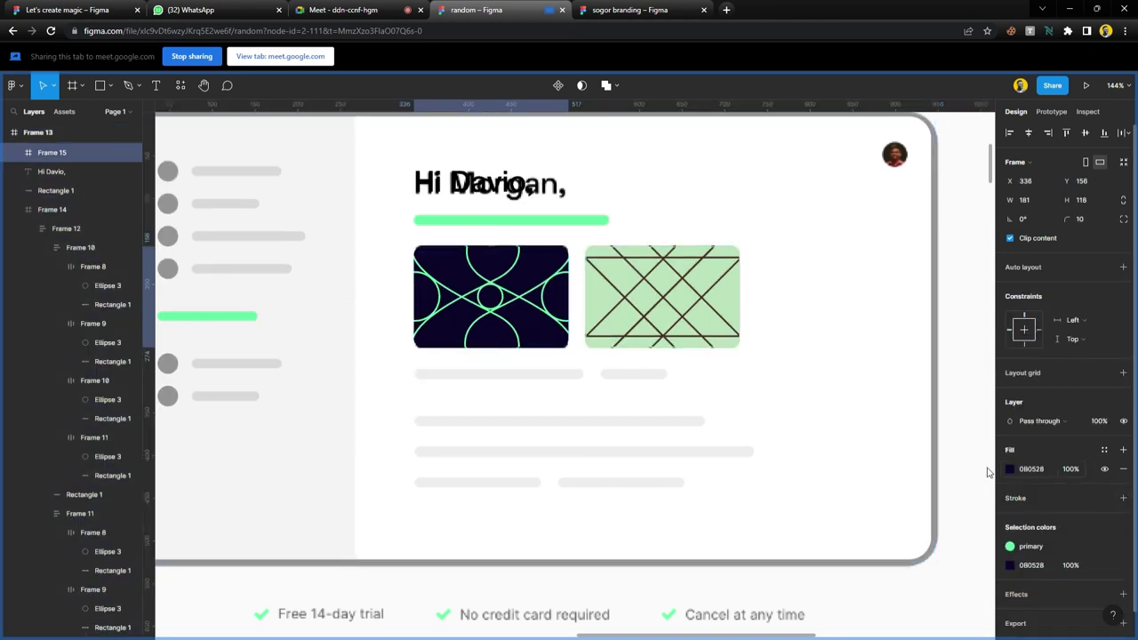
left_click(762, 448)
- Copy the green bar below the cards as two bars at Y 298, one long and one short, spanning 296 with a 25 gap
scroll(705, 399, "down", 2)
scroll(481, 417, "up", 4)
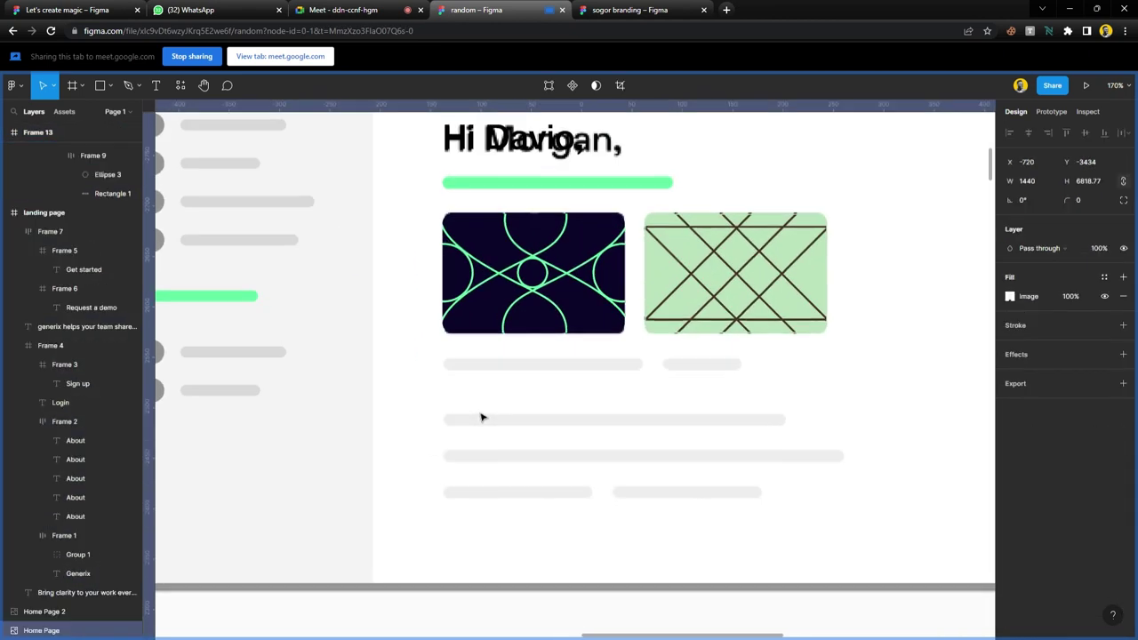
left_click(498, 185)
left_click_drag(510, 188, 518, 368)
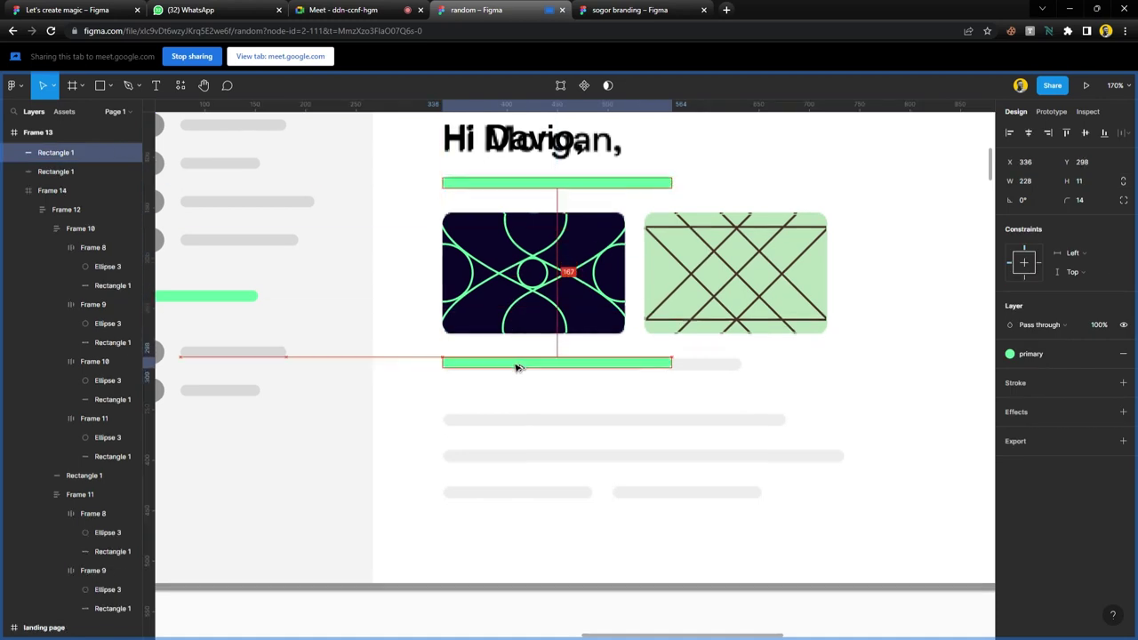
left_click_drag(672, 361, 649, 375)
left_click_drag(485, 366, 708, 376)
left_click_drag(875, 369, 745, 375)
- Sample the reference's light grey, EEEEEE, as the fill of both bars below the cards
left_click(623, 368, "shift")
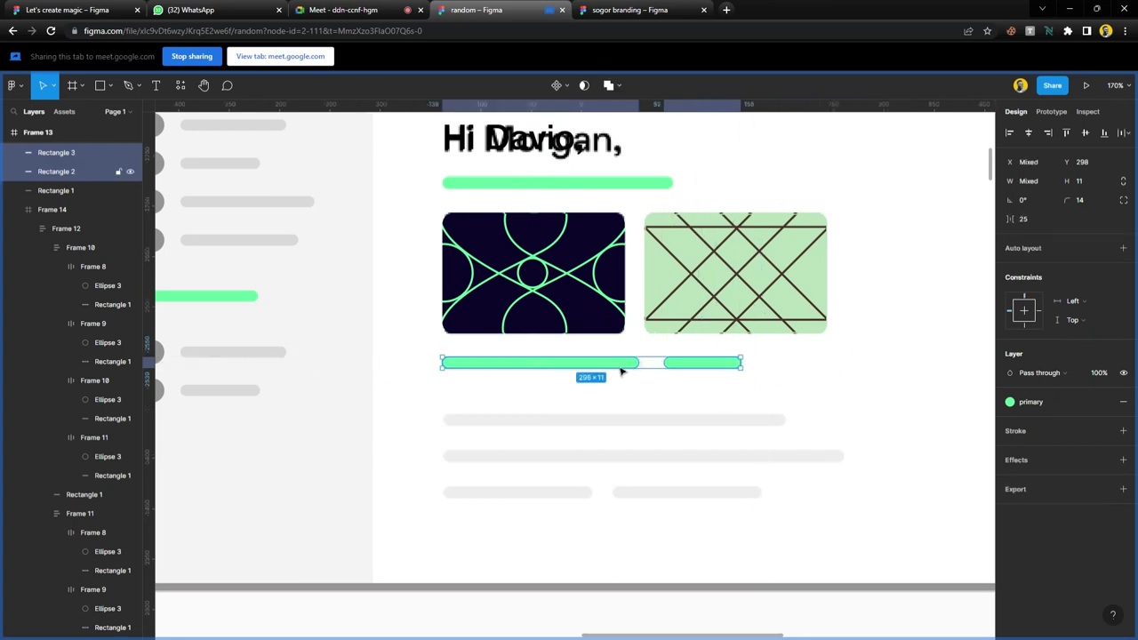
key("i")
left_click(606, 421)
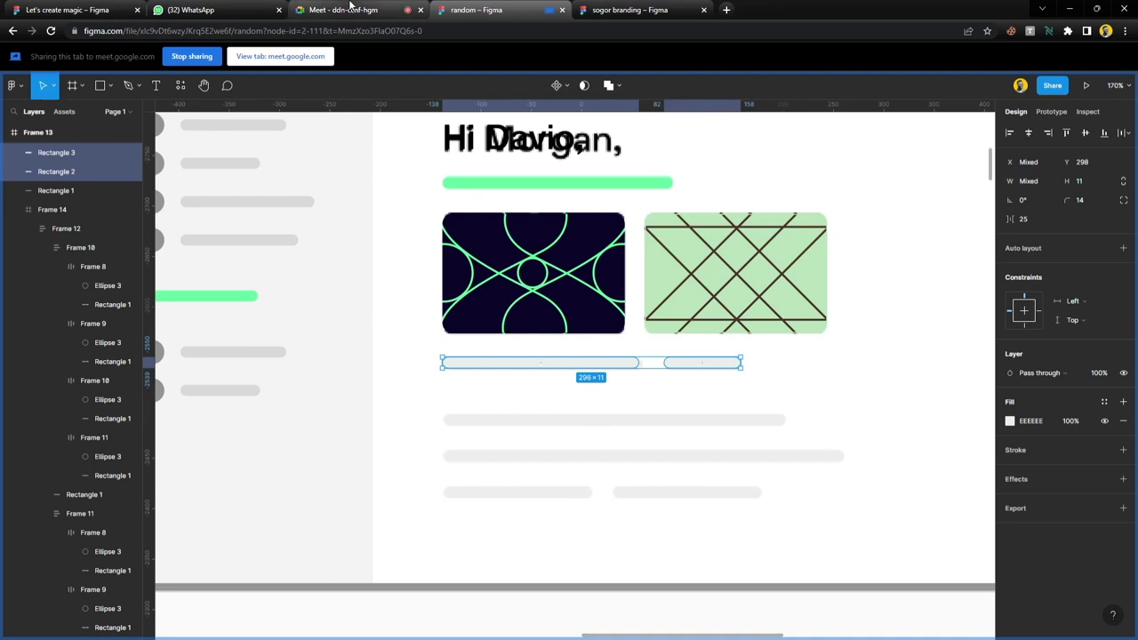
- Switch to the Google Meet call to admit the waiting participants, and return to the Figma design file
left_click(345, 10)
left_click(686, 138)
left_click(692, 267)
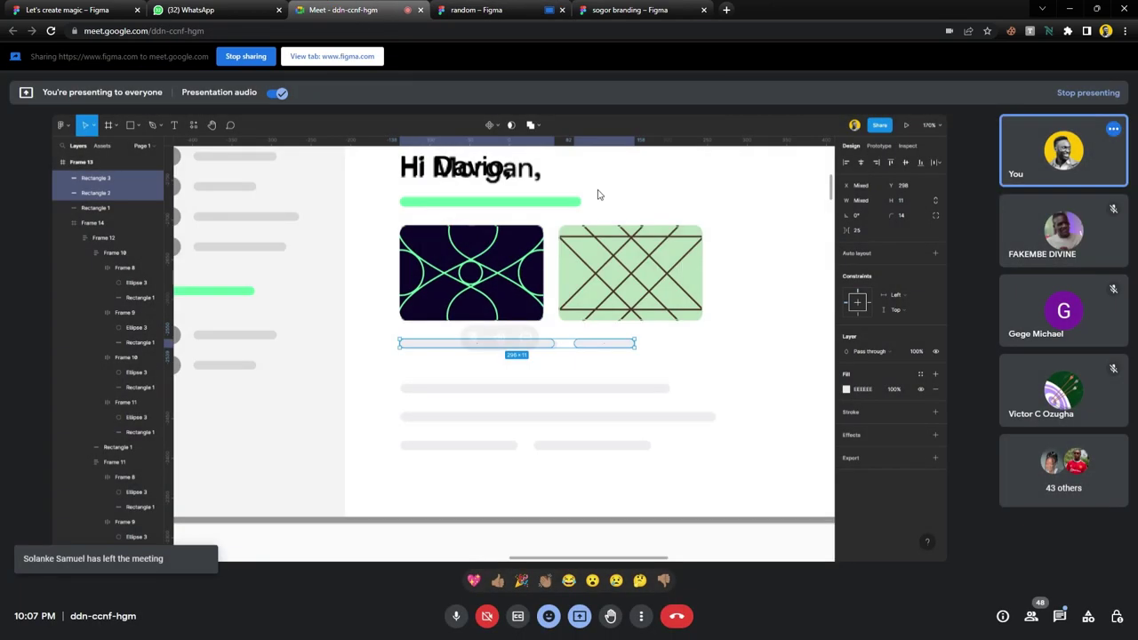
left_click(484, 10)
- Copy the long grey bar to Y 355 at width 341 without the short one, and again to Y 391 at width 401
left_click_drag(585, 368, 596, 423)
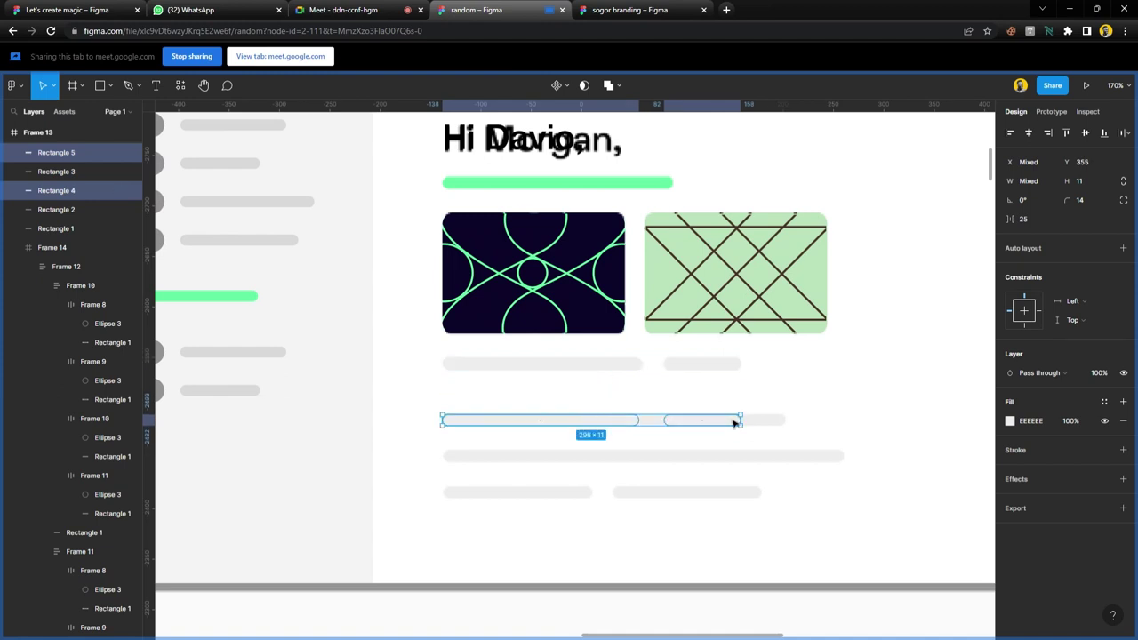
left_click(734, 420)
key("Delete")
left_click(634, 418)
left_click_drag(647, 428, 793, 431)
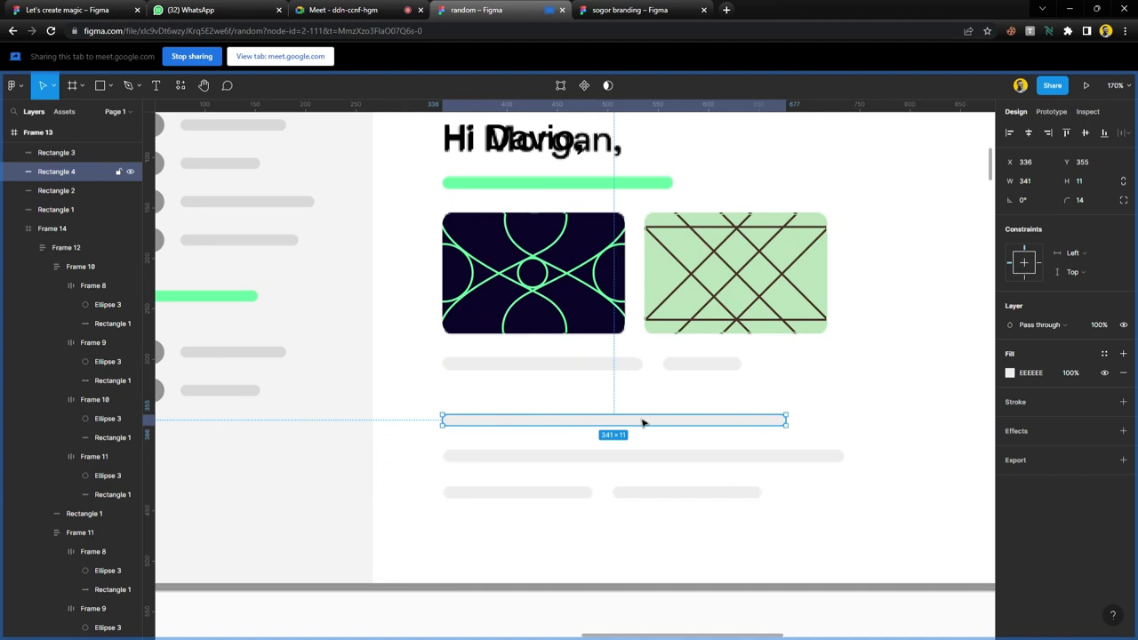
left_click_drag(607, 424, 617, 461)
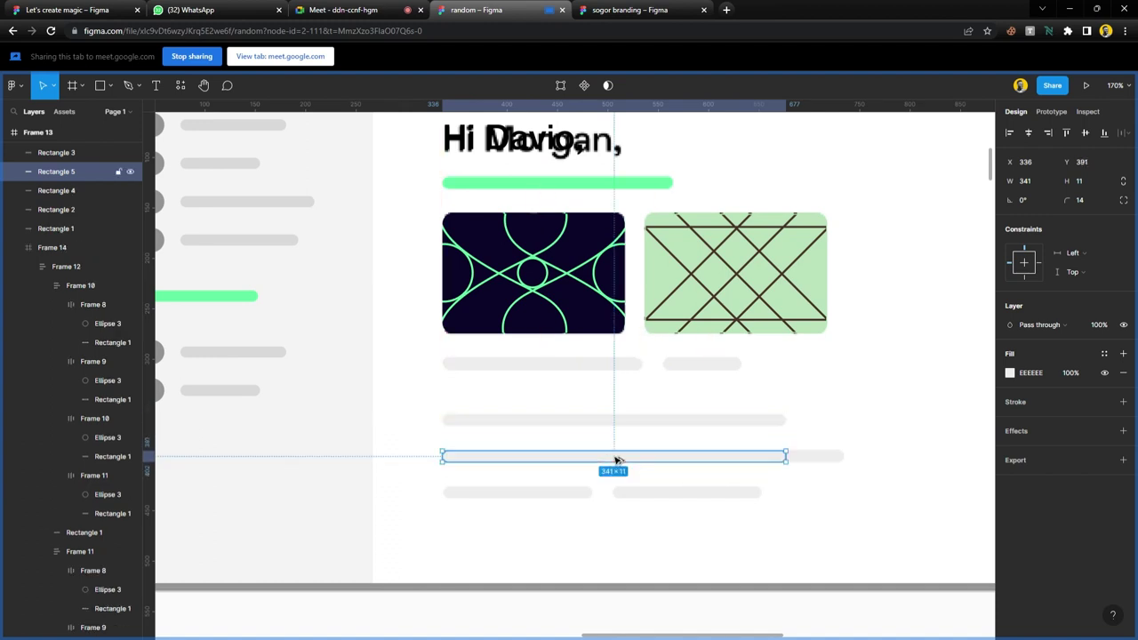
left_click_drag(788, 460, 839, 475)
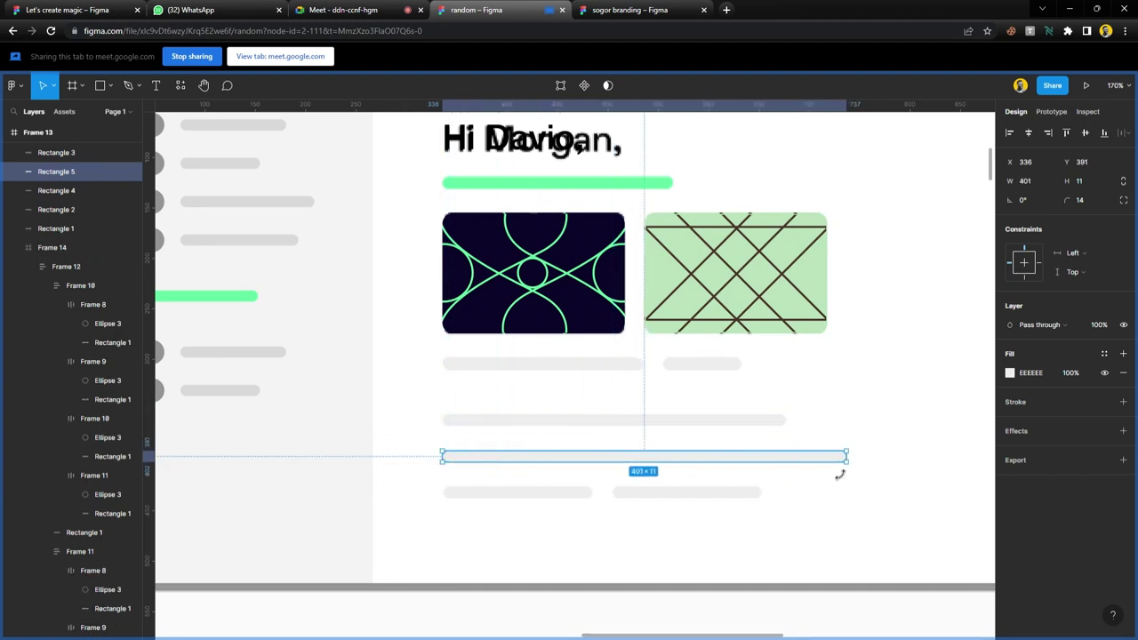
- Copy the first row's two grey bars to Y 427, resizing them to 149 wide and to 144 wide at X 506
left_click(596, 365)
left_click(702, 364, "shift")
left_click_drag(602, 366, 602, 494)
left_click(604, 496)
left_click_drag(650, 501, 603, 505)
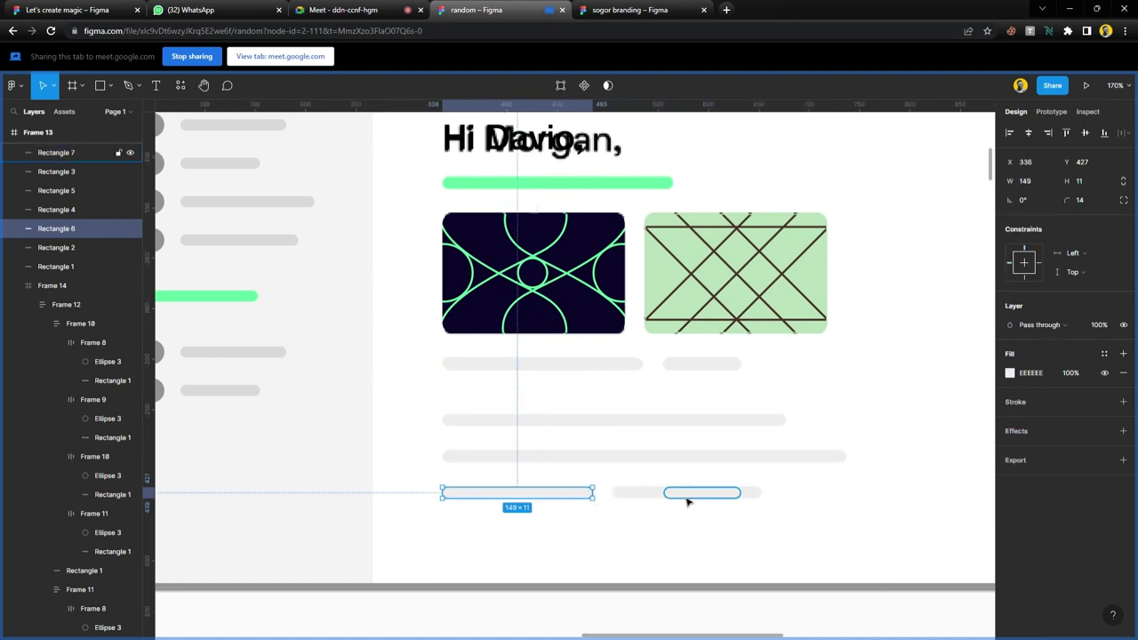
left_click(684, 493)
left_click_drag(670, 500, 613, 500)
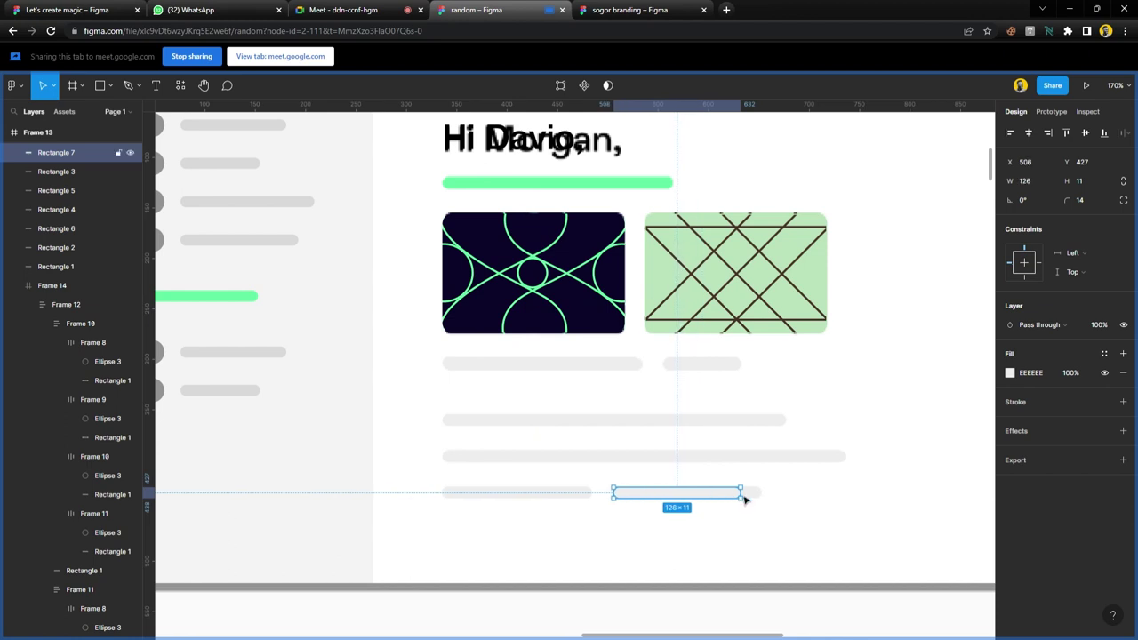
left_click_drag(746, 500, 768, 502)
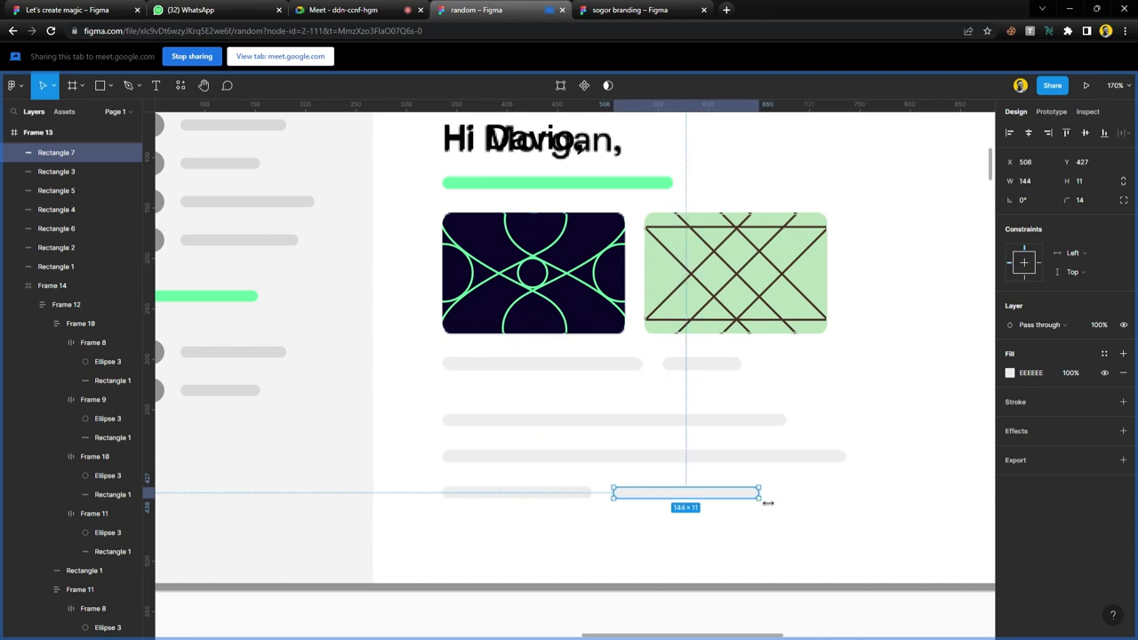
- Switch to Google Meet, admit the person asking to join the call, and return to the Figma design file
left_click(379, 11)
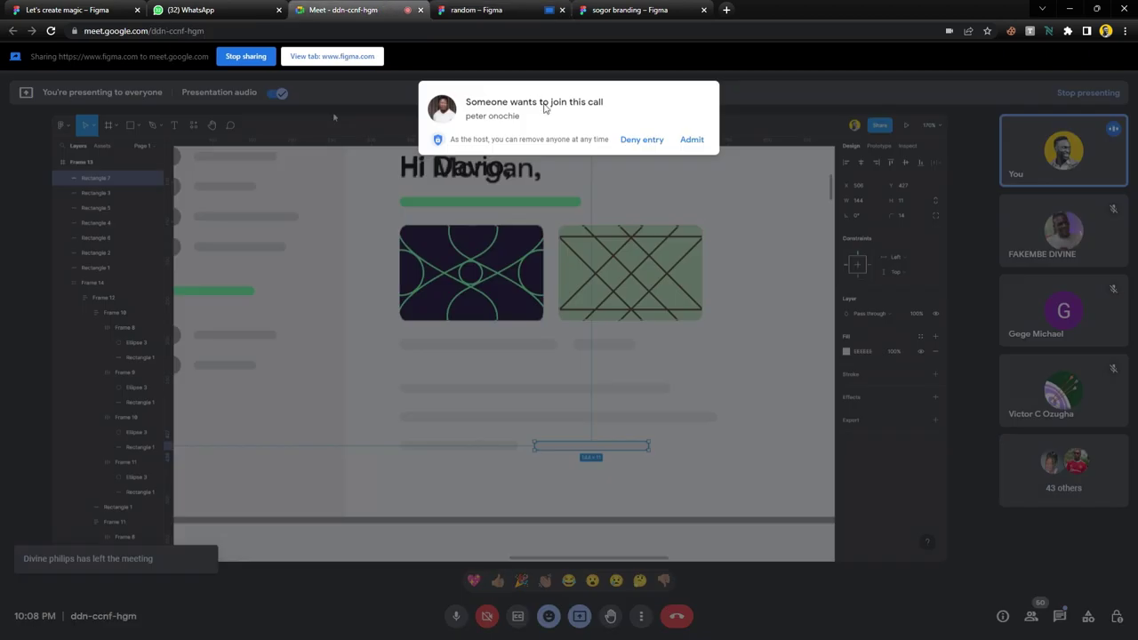
left_click(692, 140)
left_click(477, 10)
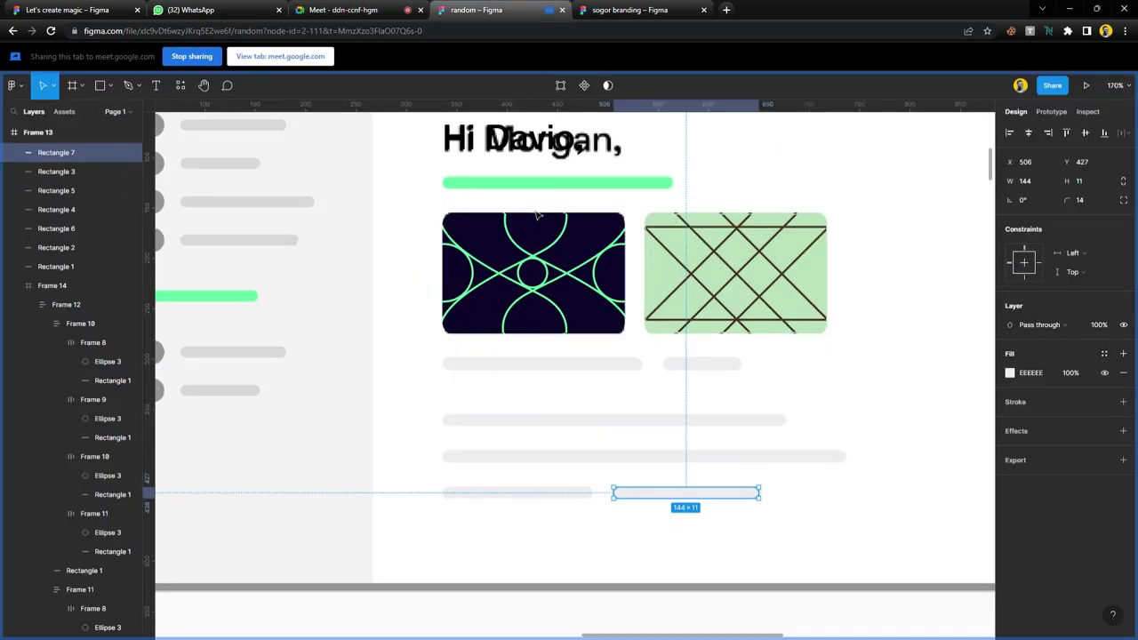
- Draw a 28 by 28 circle over the reference avatar at X 886, Y 34 in the dashboard's upper corner
scroll(553, 338, "down", 3)
scroll(803, 219, "up", 2)
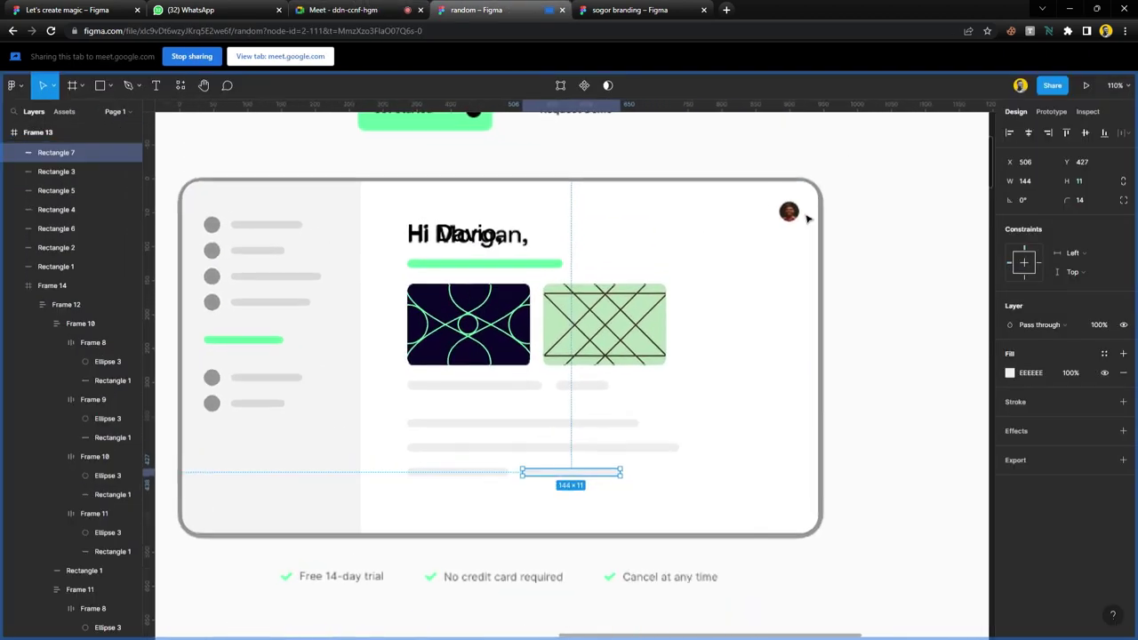
key("o")
mouse_move(791, 234)
left_mouse_down()
mouse_move(802, 248)
mouse_move(793, 217)
left_mouse_up()
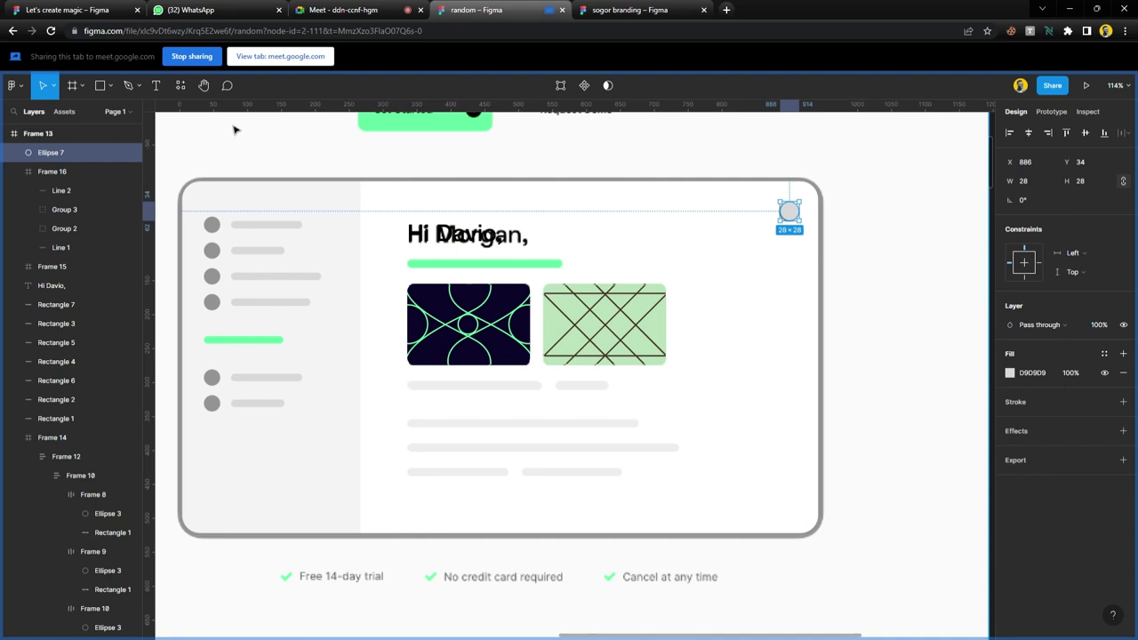
left_click(179, 85)
left_click(237, 113)
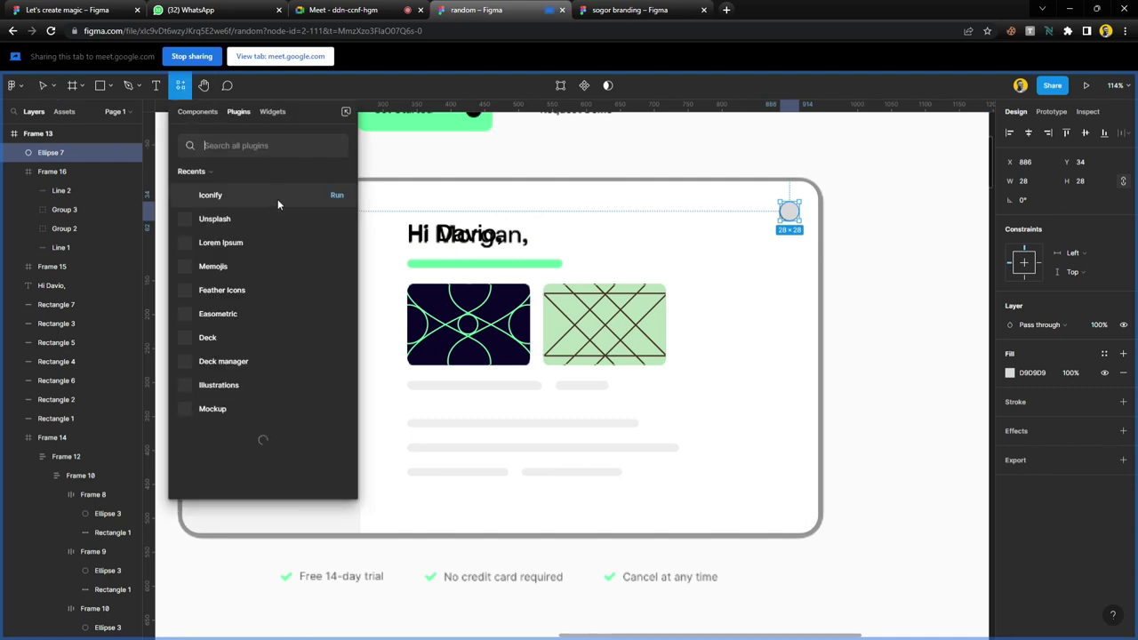
key("Escape")
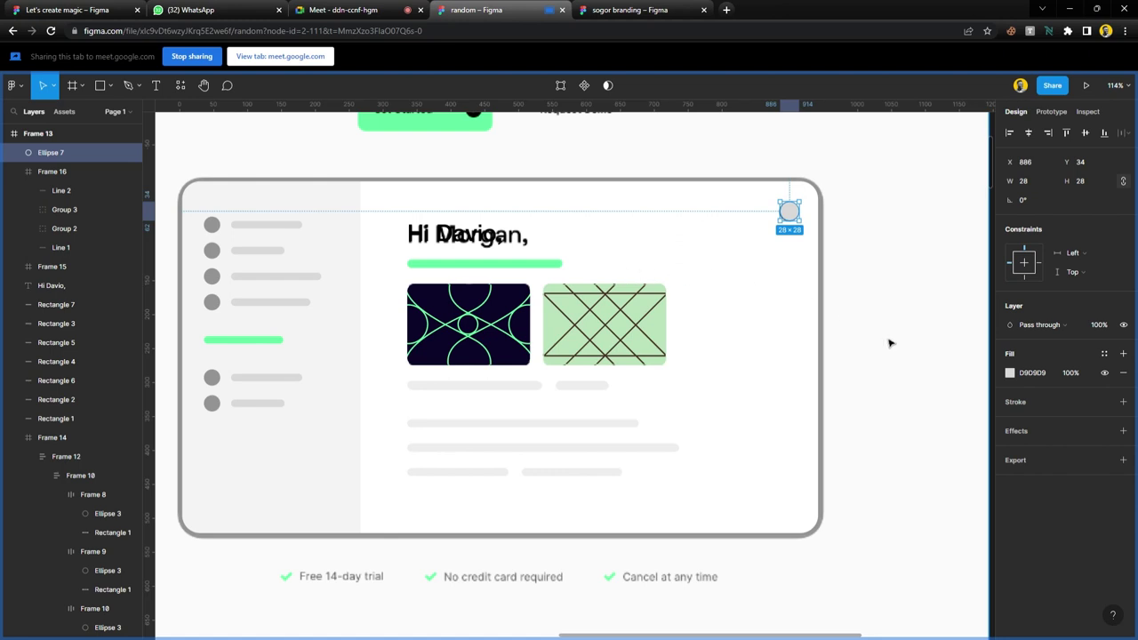
- Fill the avatar circle with the primary color style
left_click(1104, 353)
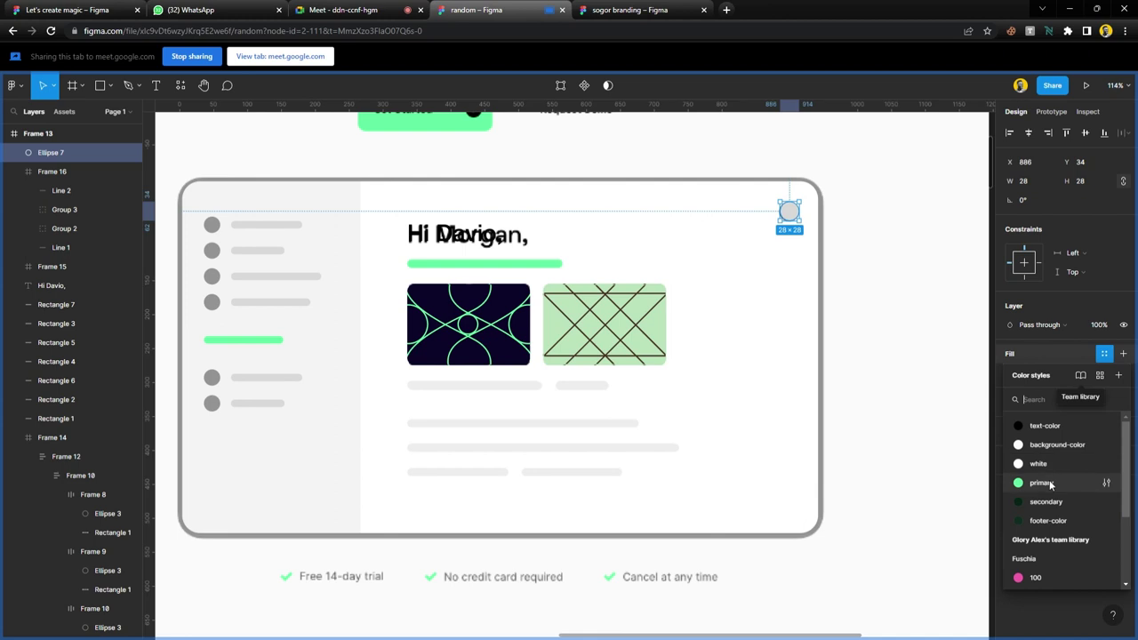
left_click(1040, 483)
left_click(902, 390)
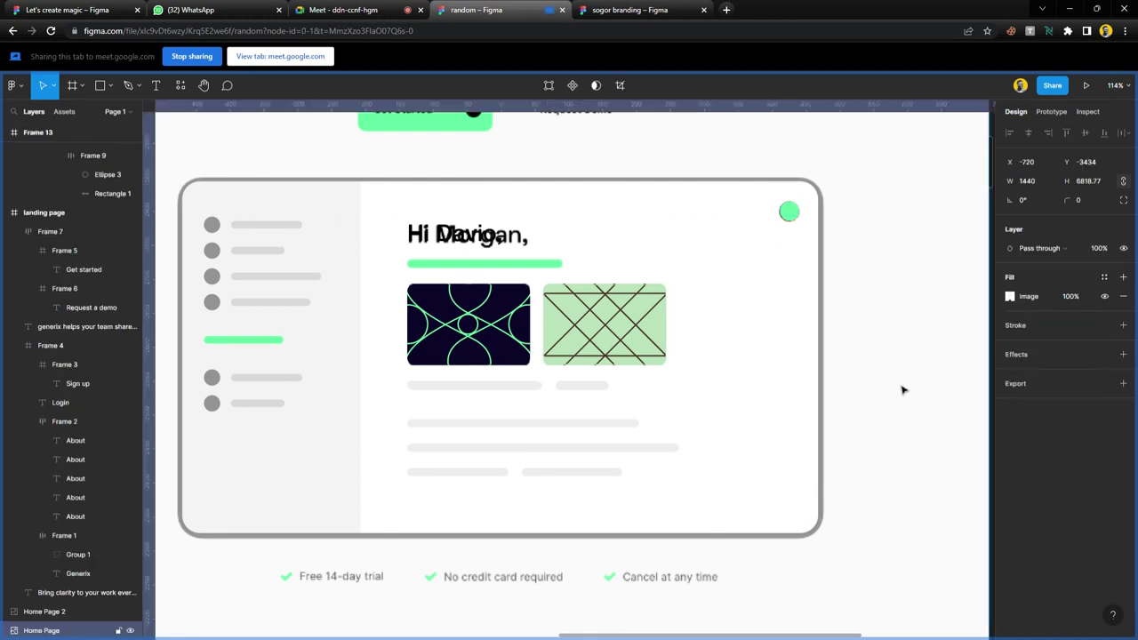
- Detach the color style from the avatar circle and change its fill type from solid to image
left_click(789, 210)
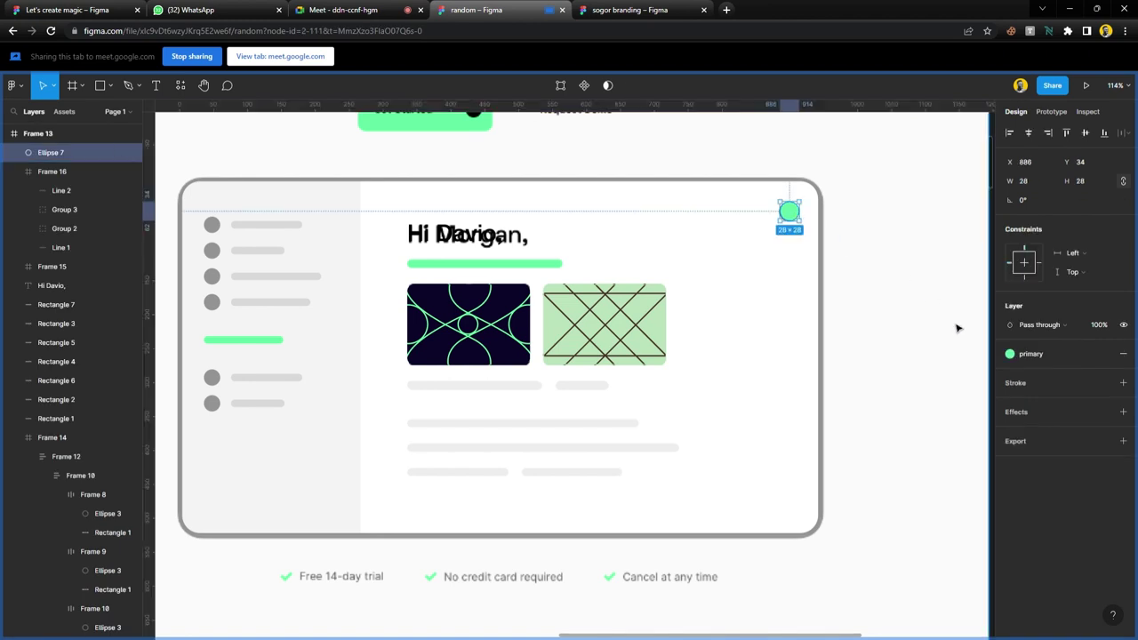
left_click(1103, 355)
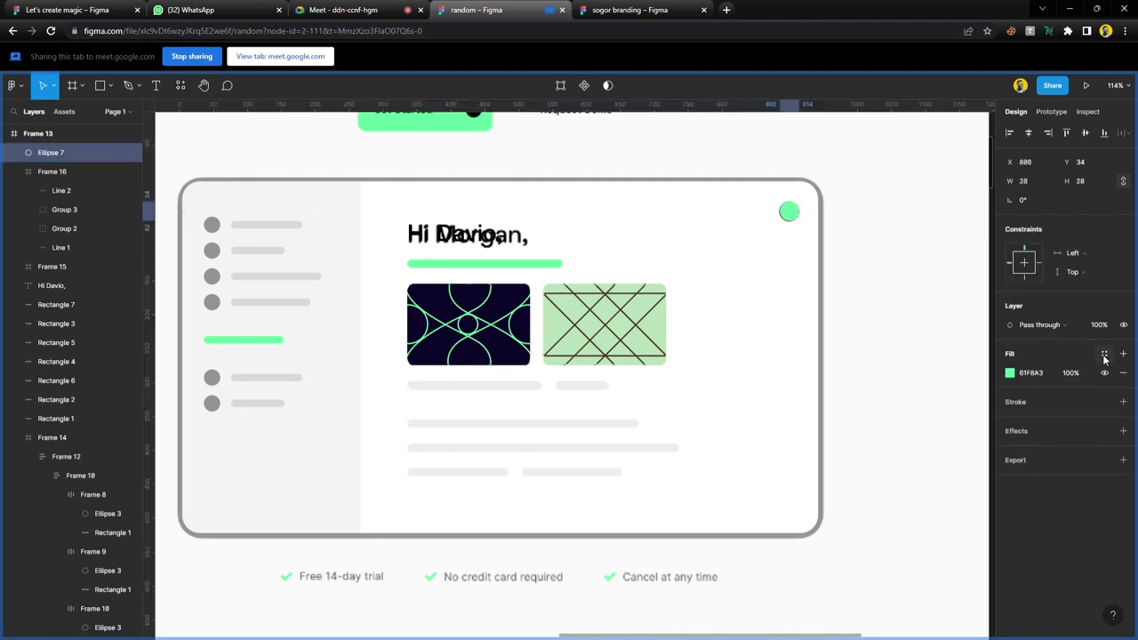
left_click(1009, 373)
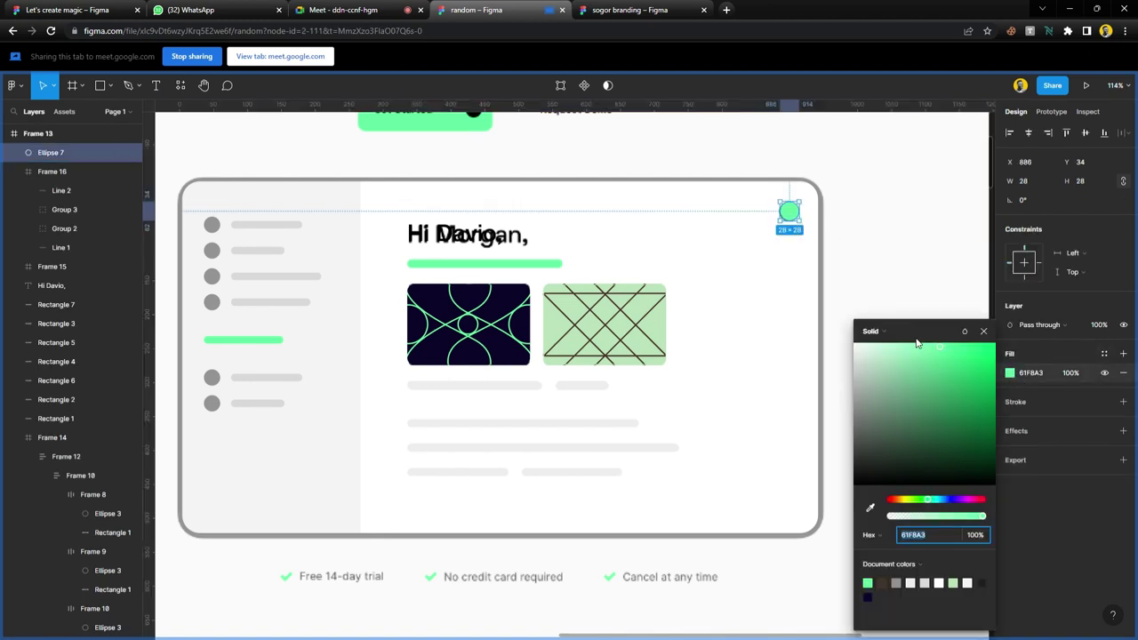
left_click(886, 331)
left_click(880, 399)
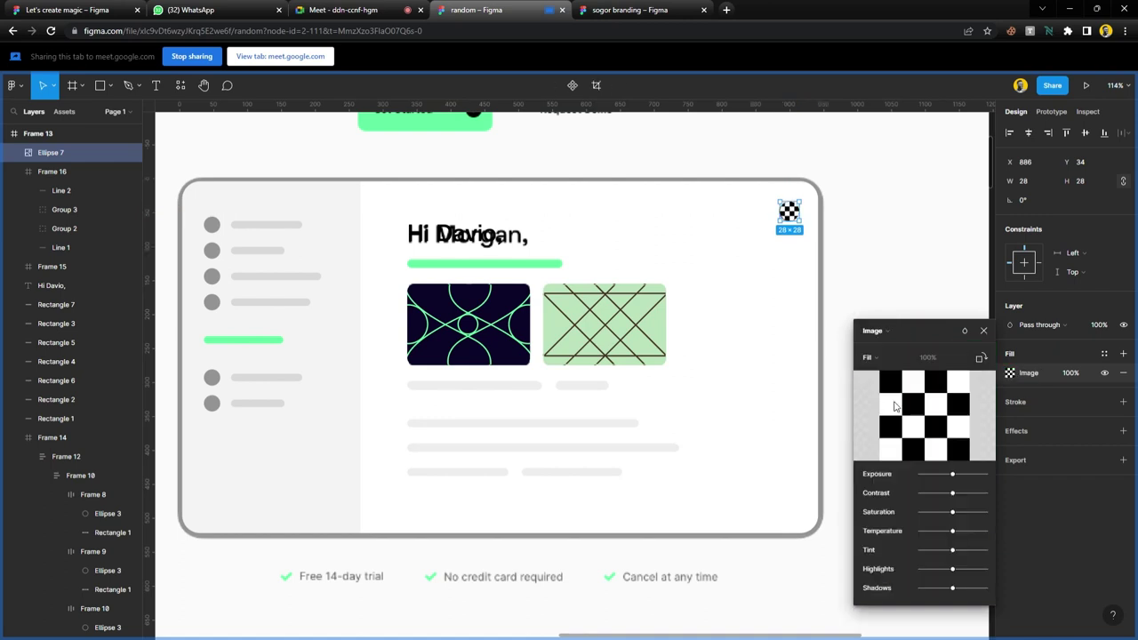
left_click(983, 330)
left_click(907, 282)
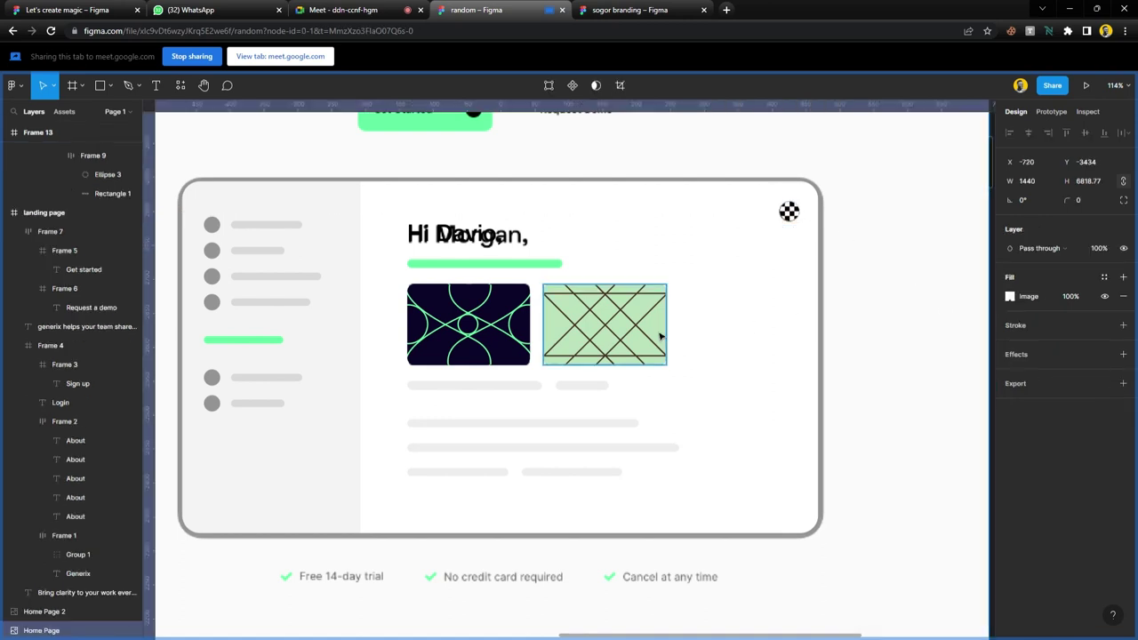
- Fill the 946 by 526 dashboard frame with the white color style
scroll(653, 338, "left", 3)
left_click(419, 284)
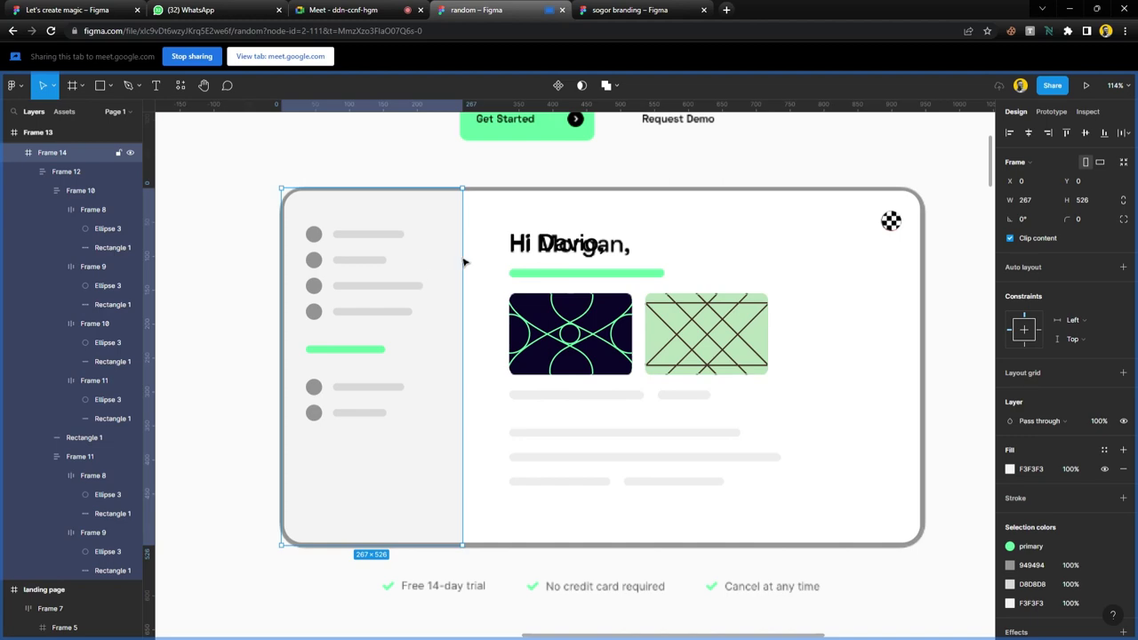
left_click(534, 208)
scroll(533, 208, "down", 5)
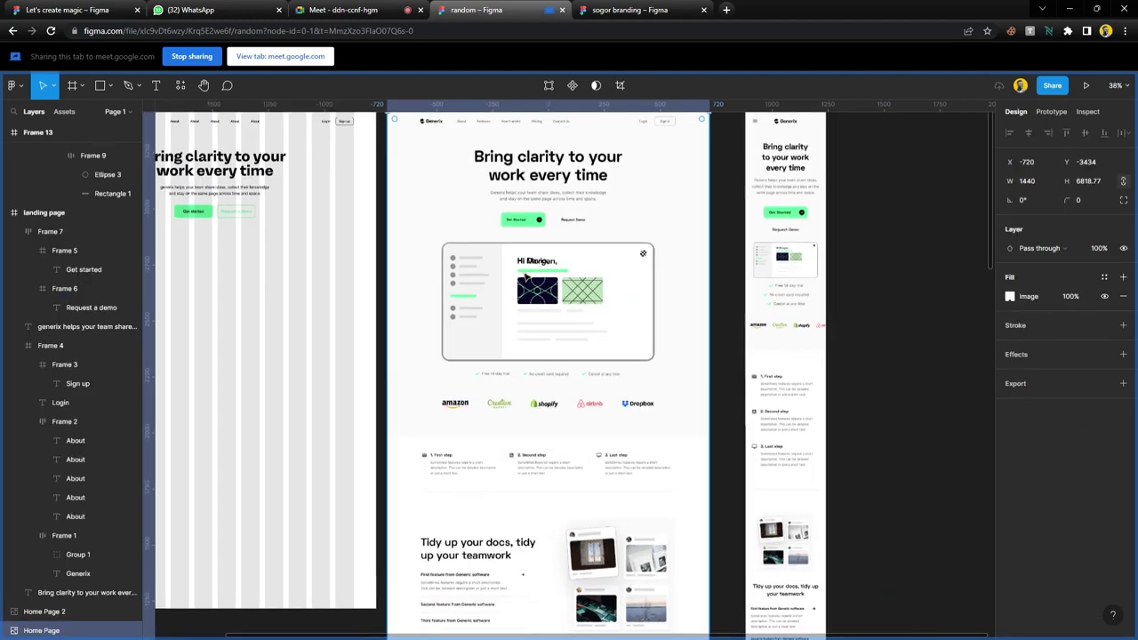
scroll(434, 211, "up", 3)
left_click(460, 220)
mouse_move(751, 239)
left_mouse_down()
mouse_move(751, 333)
mouse_move(752, 239)
left_mouse_up()
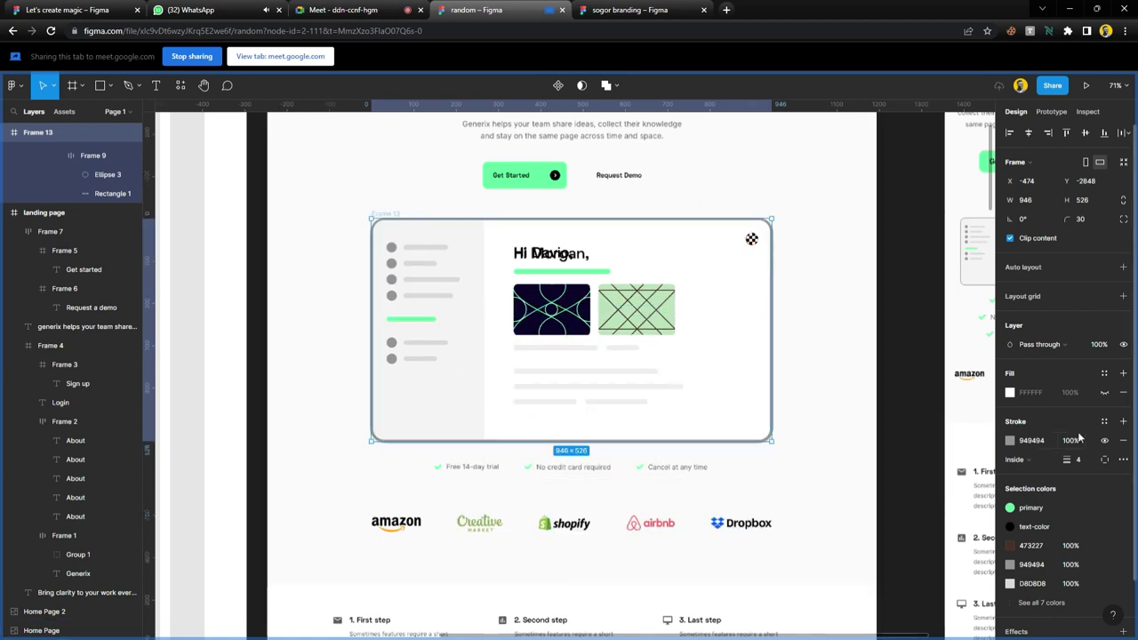
left_click(1104, 373)
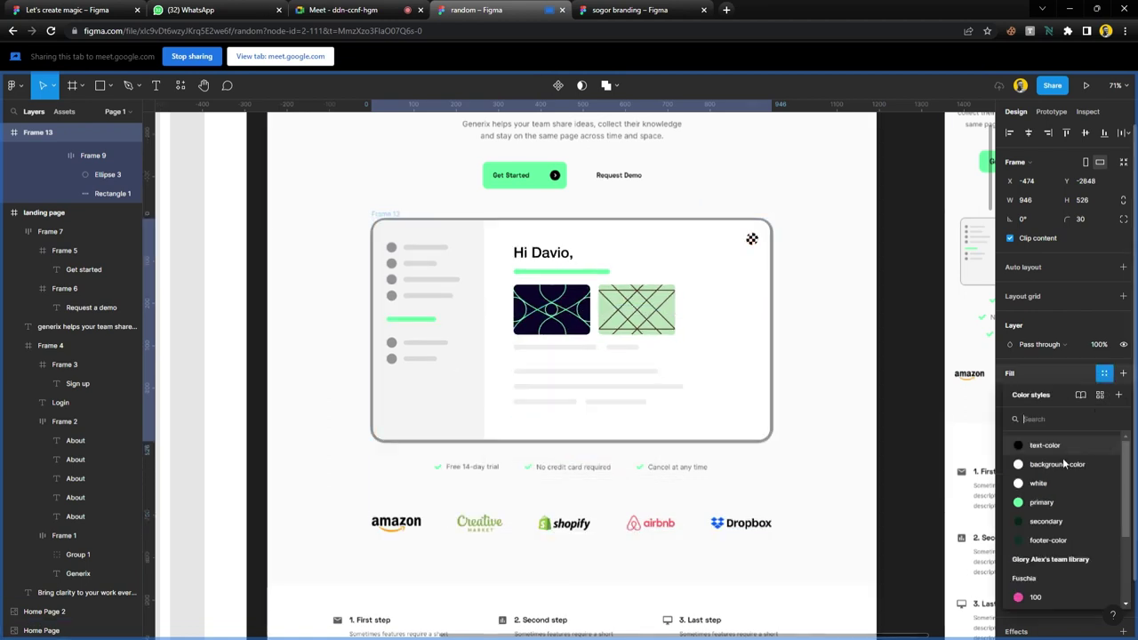
left_click(1055, 467)
left_click(1103, 375)
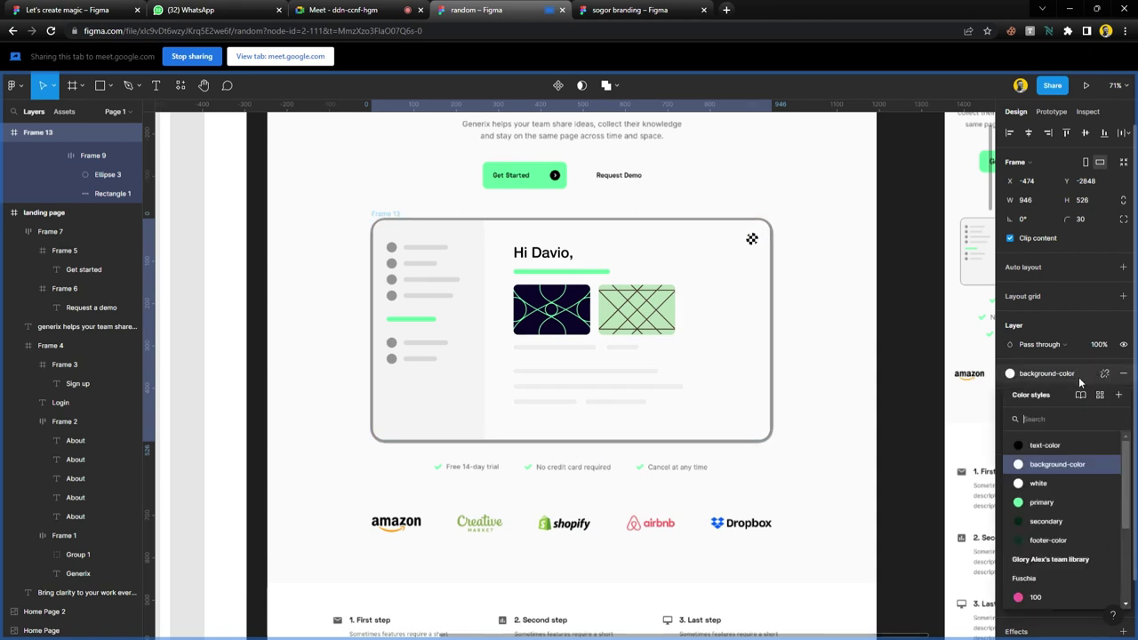
left_click(1054, 484)
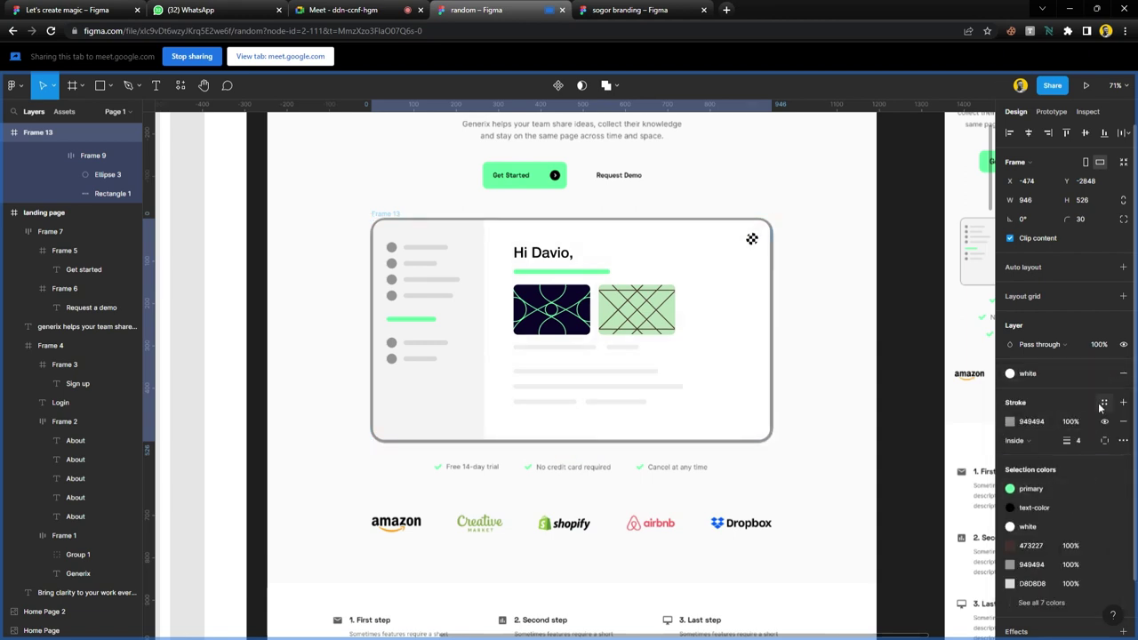
left_click(911, 404)
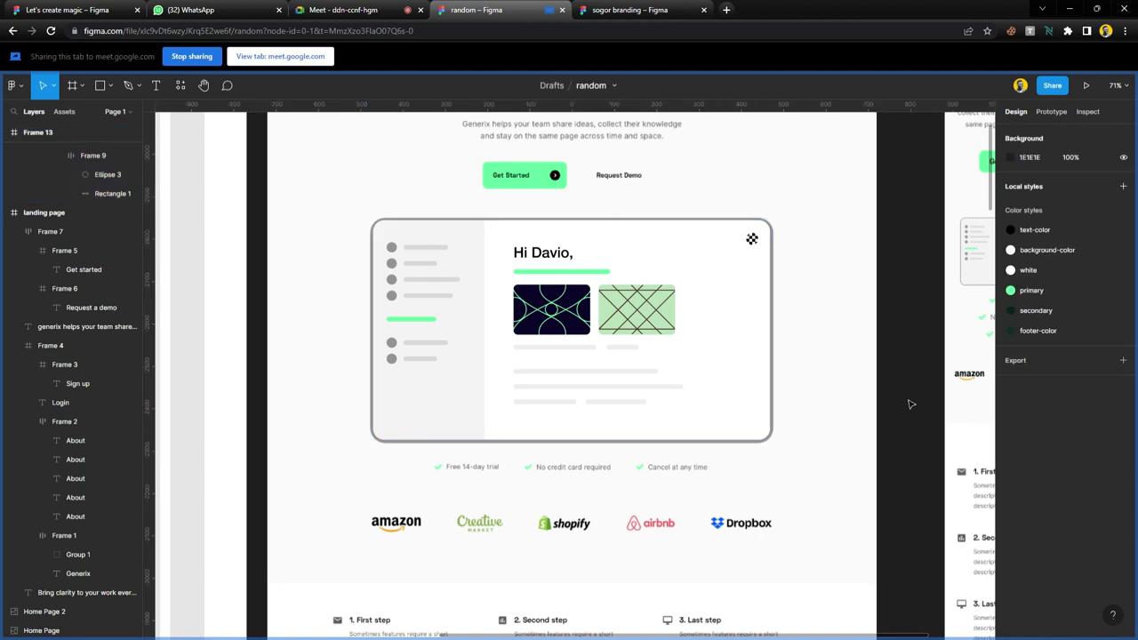
- Switch to Google Meet, admit the person waiting to join, and return to the Figma design file
left_click(362, 13)
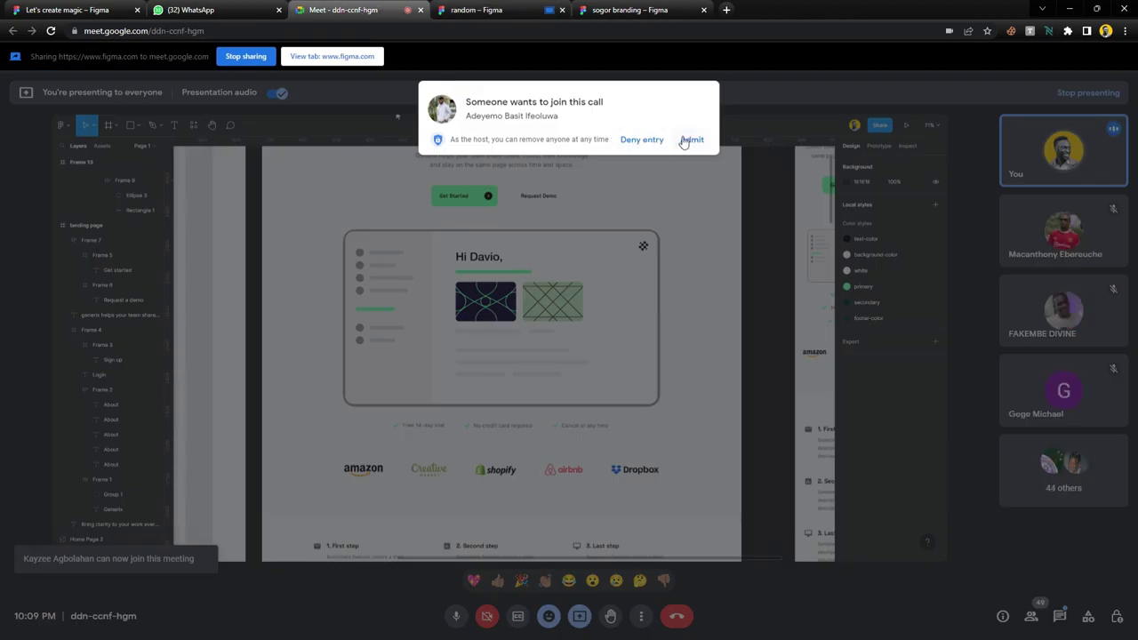
left_click(687, 142)
left_click(476, 10)
- Move the dashboard frame onto the landing page frame below its buttons at Y 586 and center it horizontally
scroll(751, 238, "down", 5)
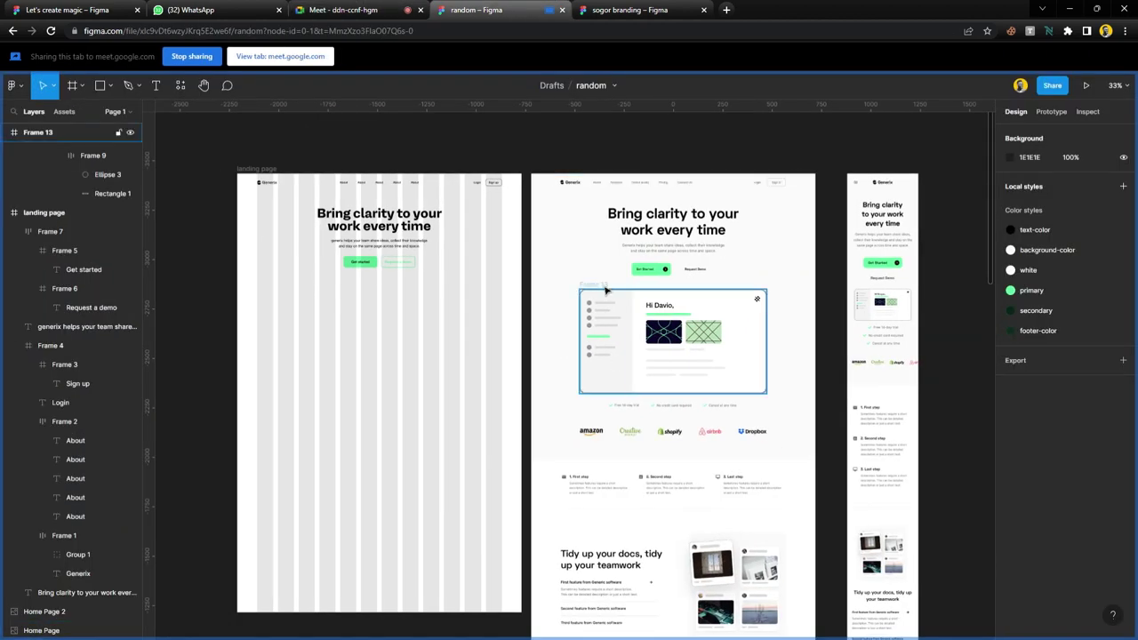
left_click(607, 290)
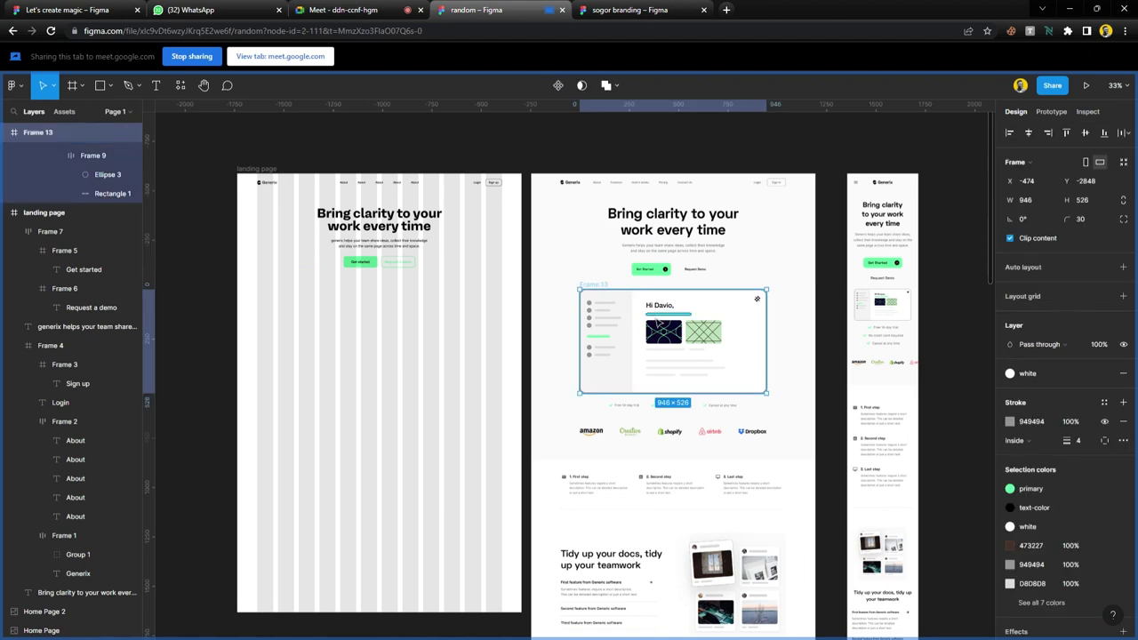
left_click_drag(756, 299, 517, 300)
left_click(1029, 132)
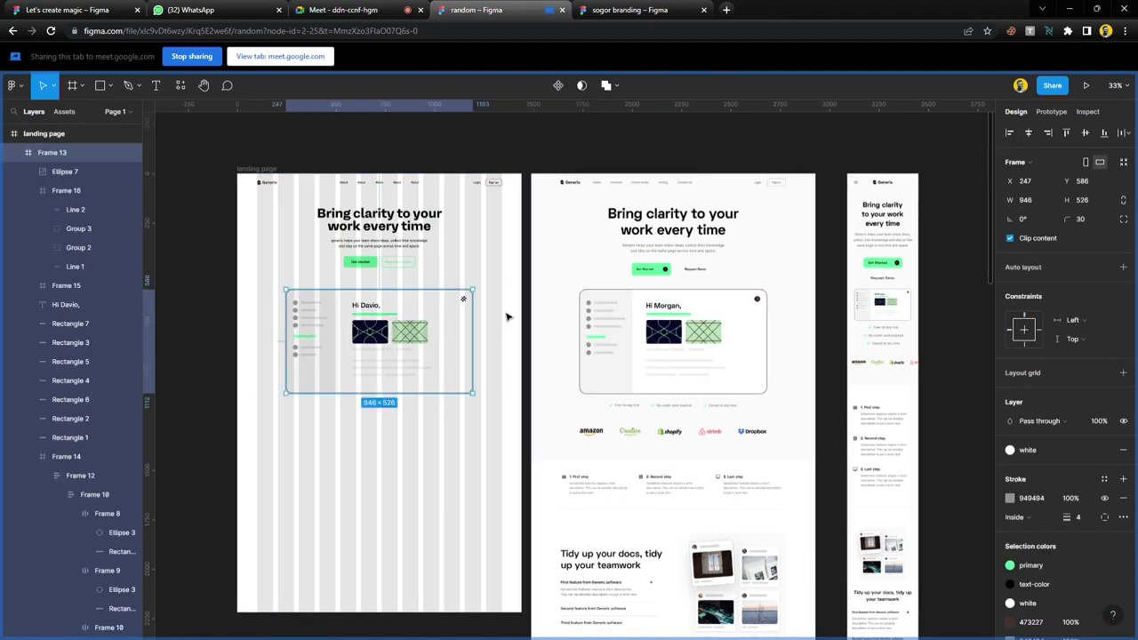
scroll(510, 316, "up", 4)
left_click(567, 333)
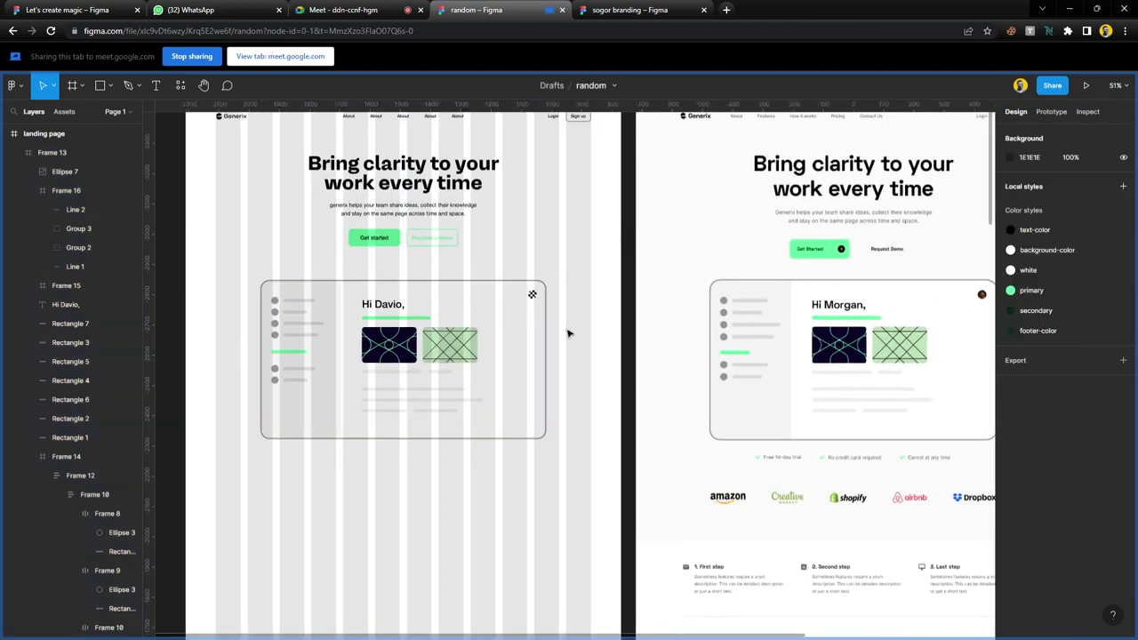
- Apply the primary color style to the dashboard frame's stroke on the landing page
scroll(567, 333, "right", 3)
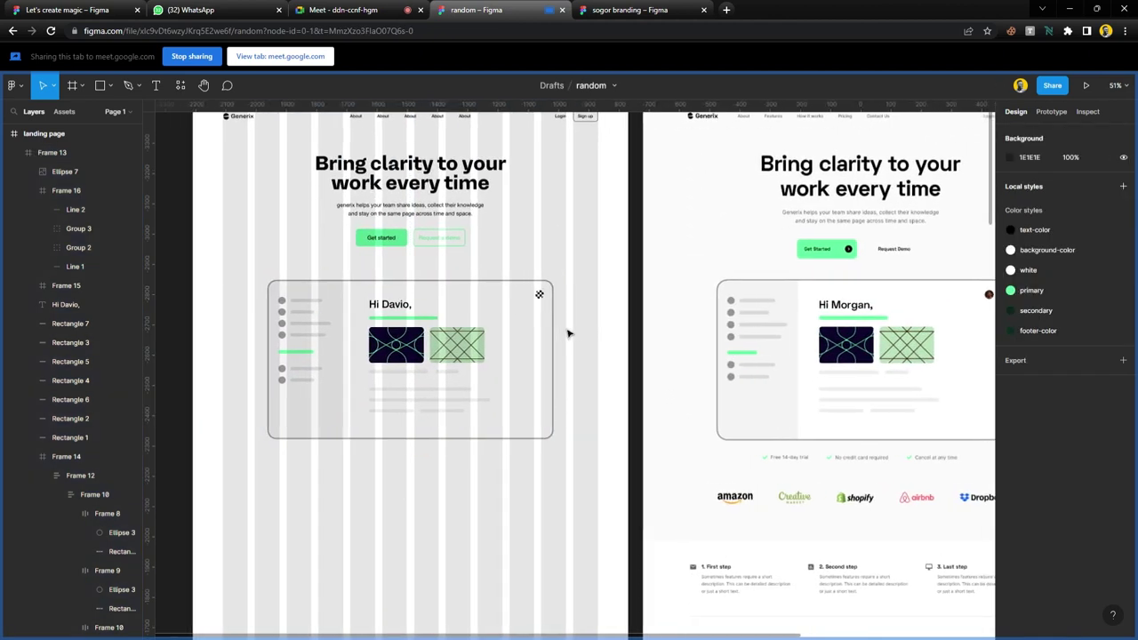
scroll(560, 322, "left", 3)
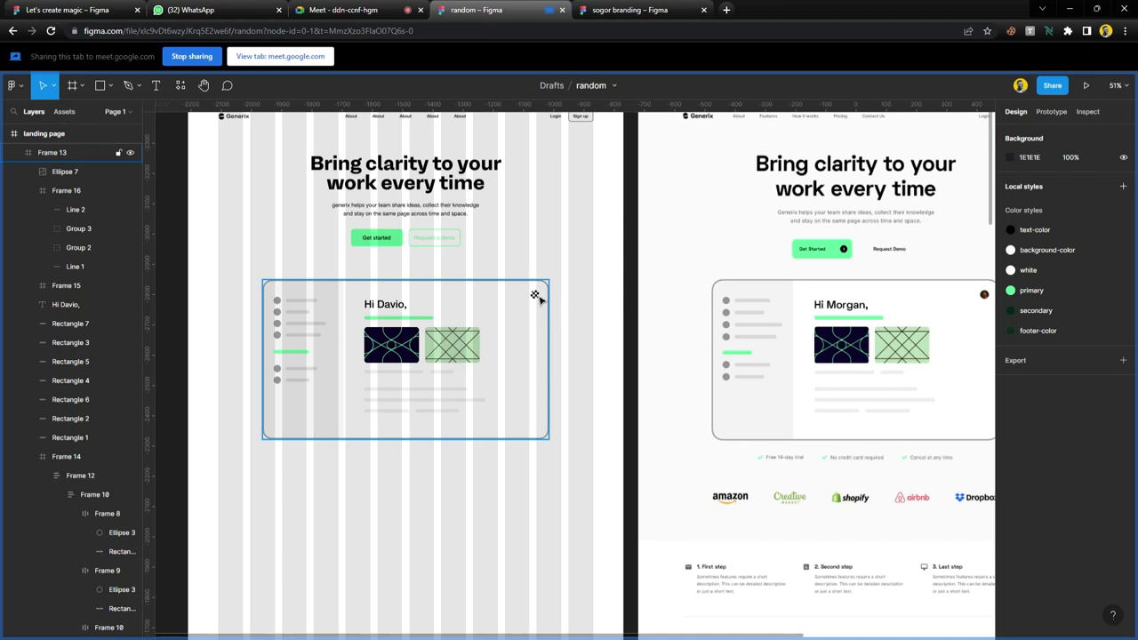
left_click(493, 314)
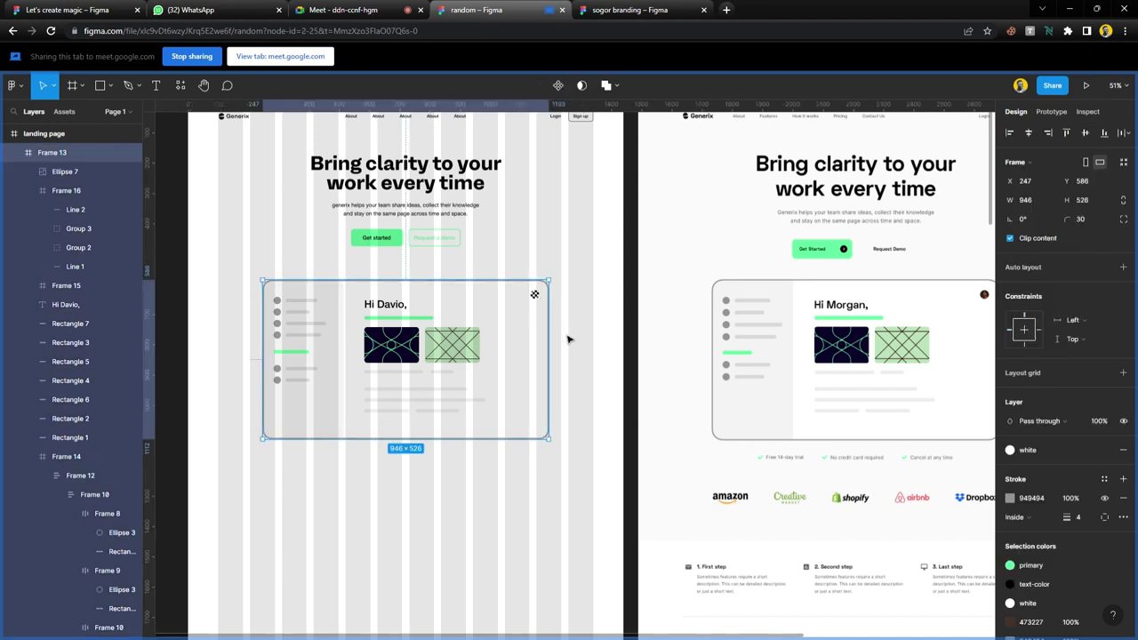
left_click(1104, 480)
left_click(1040, 530)
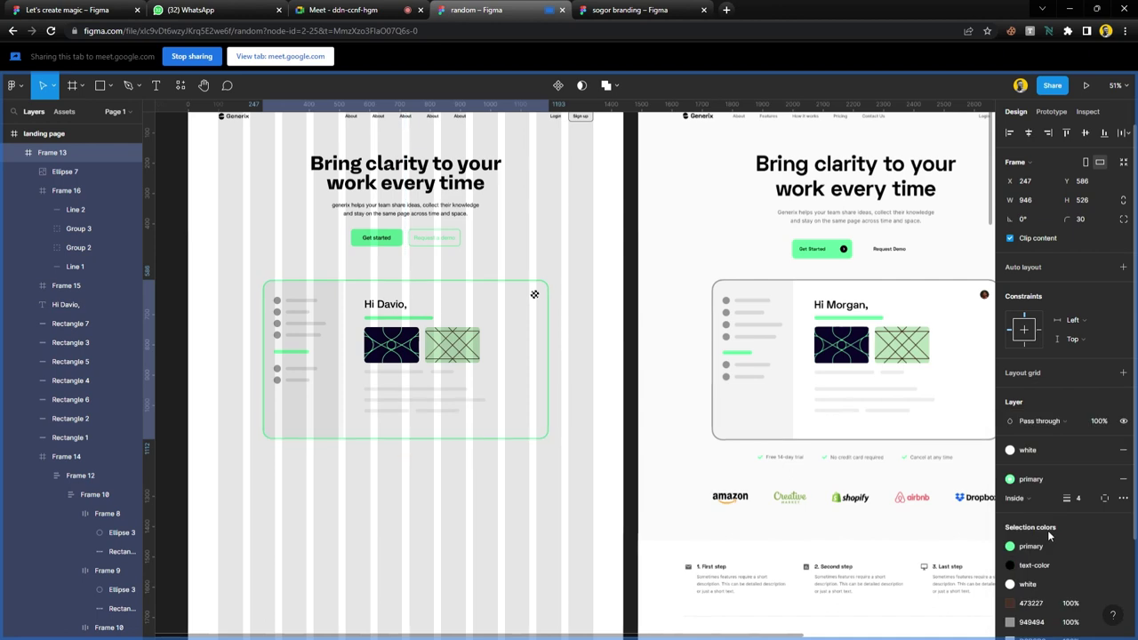
left_click(547, 515)
- Run the Unsplash plugin with the avatar circle selected and load the portrait photos
scroll(544, 510, "left", 1)
scroll(544, 510, "left", 1)
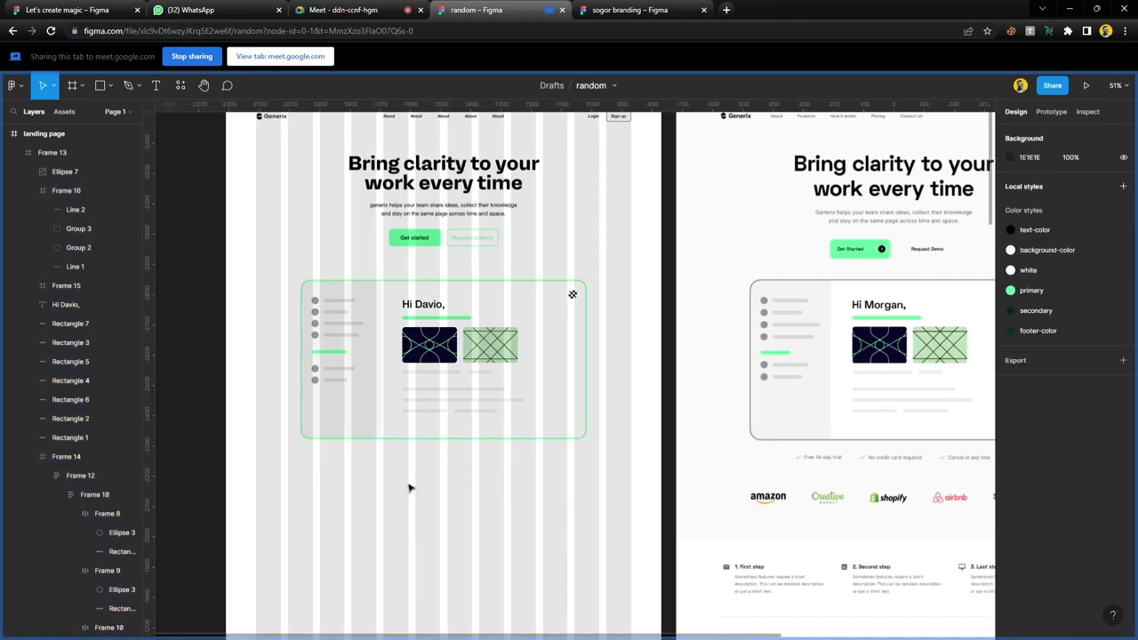
left_click(358, 414)
key("ctrl+alt+p")
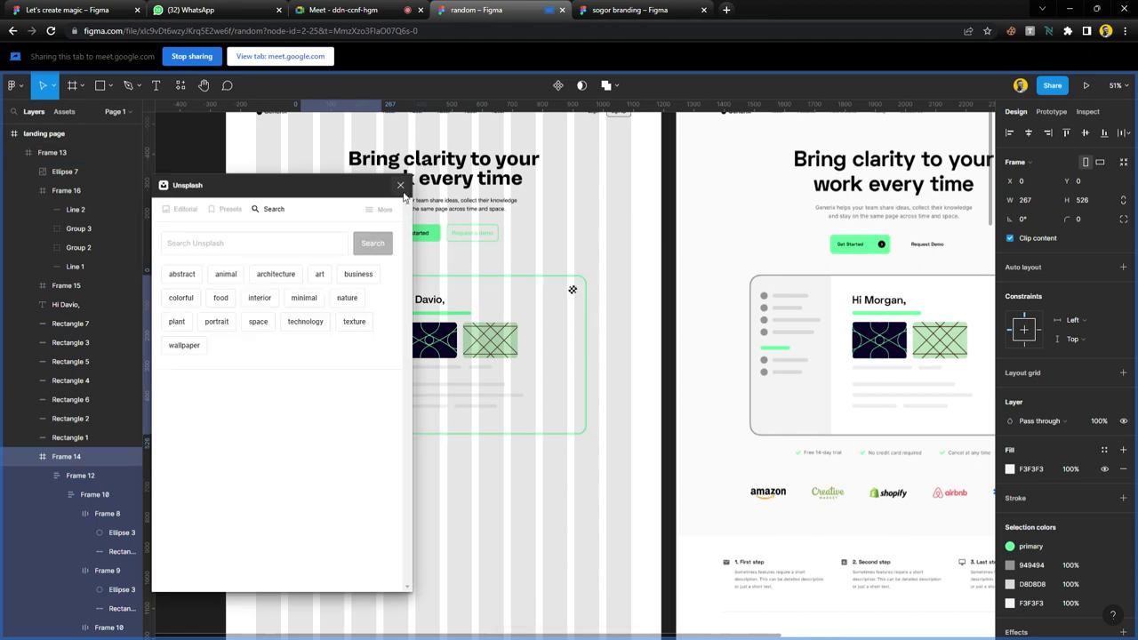
left_click(574, 293)
left_click(243, 249)
left_click(261, 325)
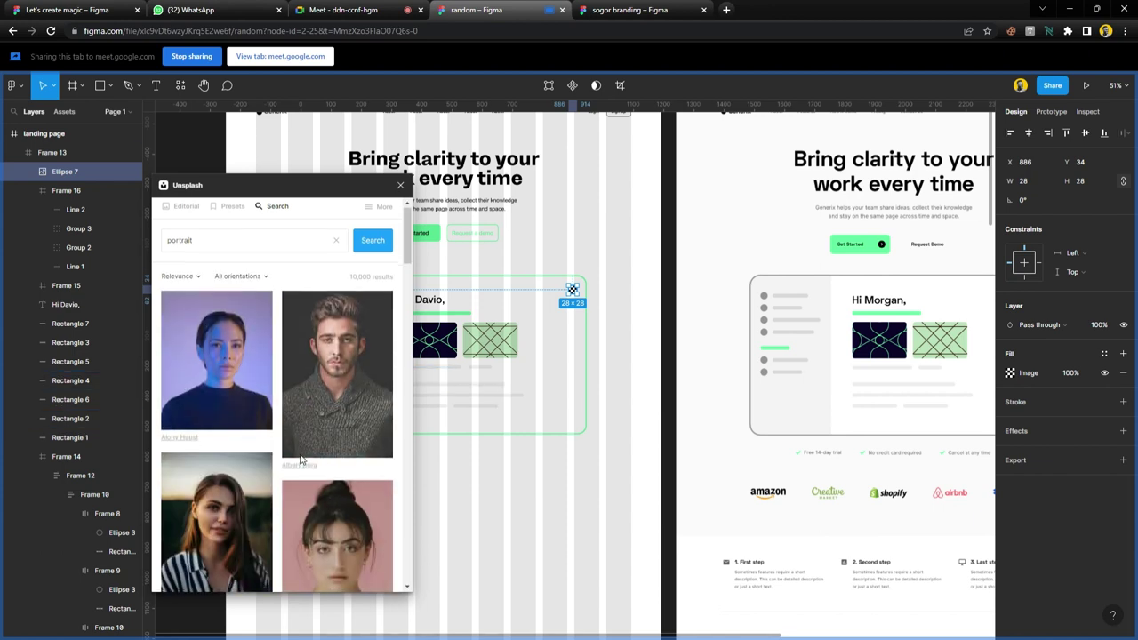
- Fill the avatar circle with the portrait of the curly-haired man in glasses and close the Unsplash plugin
scroll(245, 400, "down", 2)
scroll(248, 414, "down", 8)
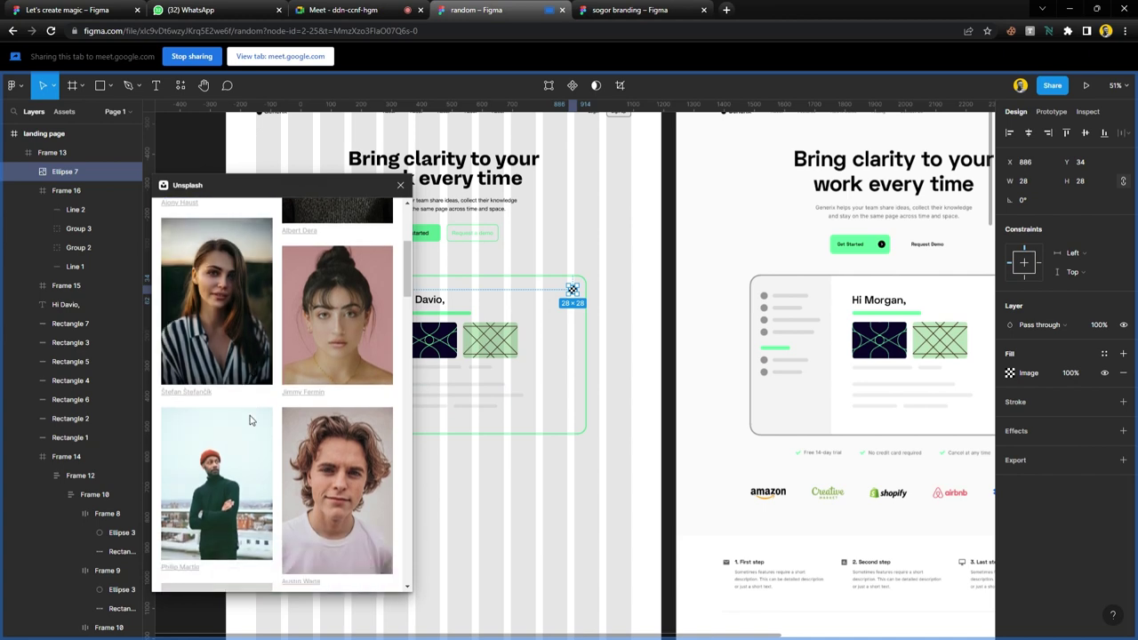
scroll(249, 414, "down", 10)
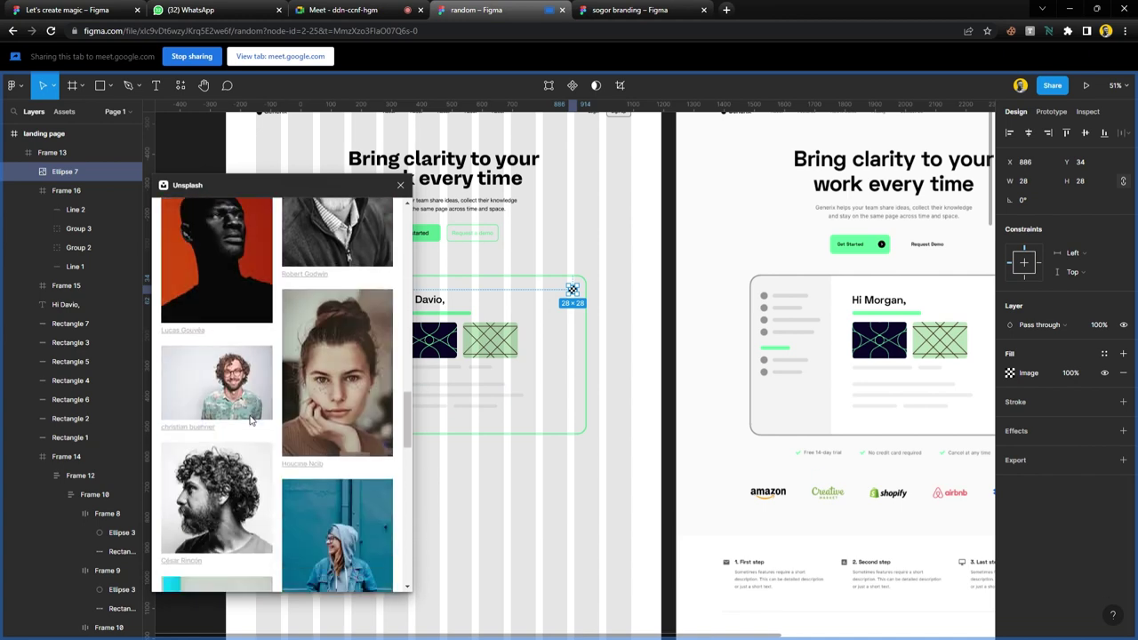
left_click(250, 415)
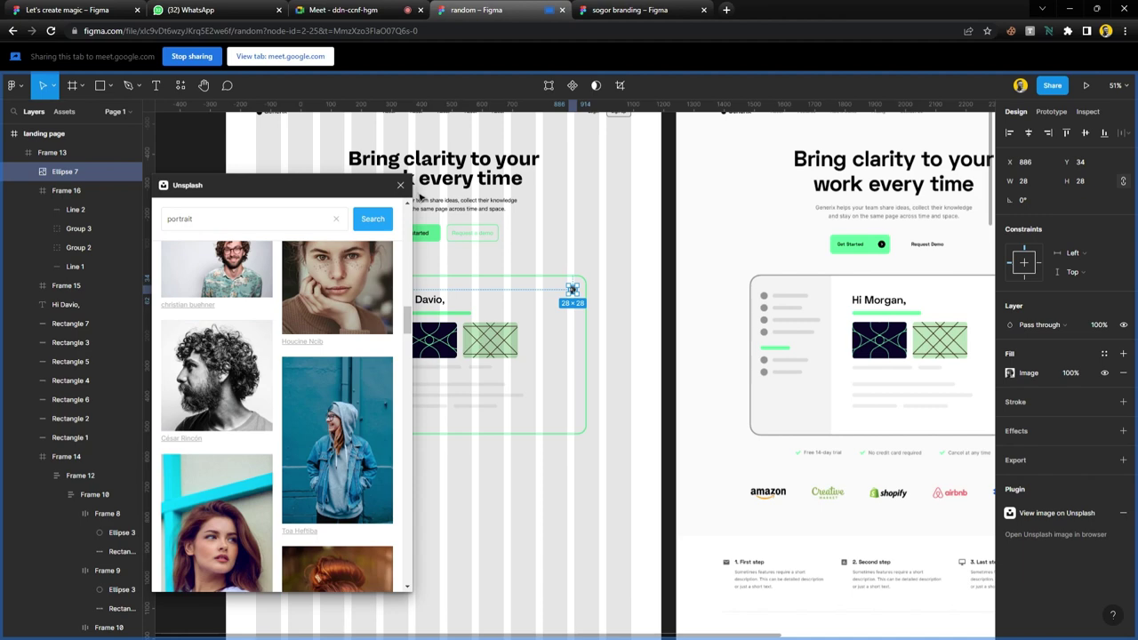
left_click(398, 184)
key("Escape")
scroll(549, 322, "down", 5)
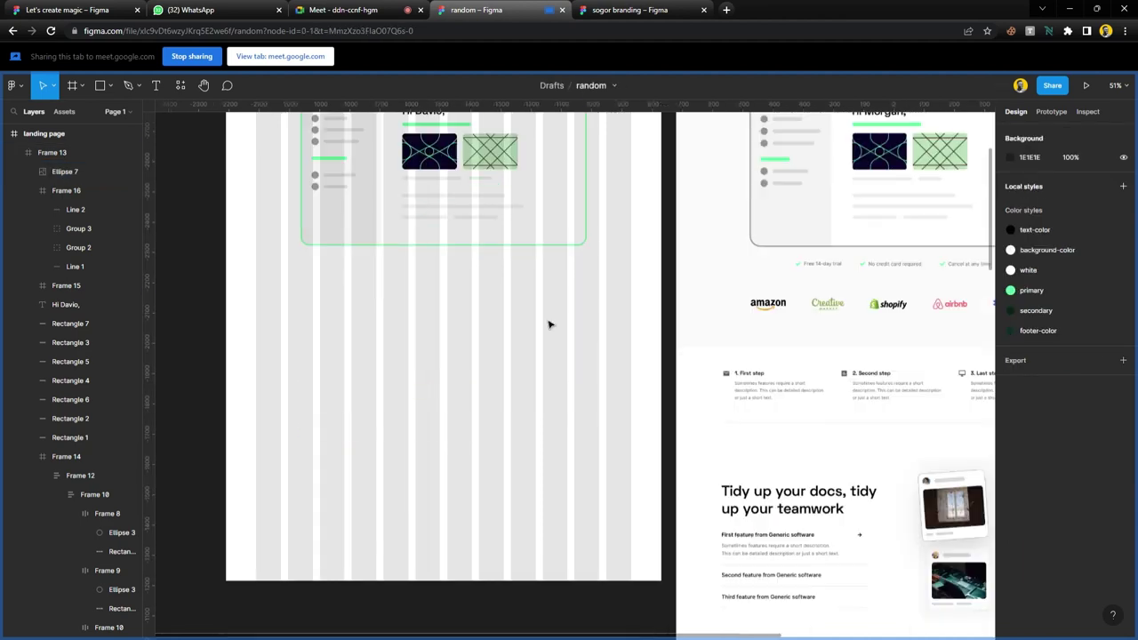
scroll(655, 284, "up", 3)
scroll(835, 258, "up", 3, "ctrl")
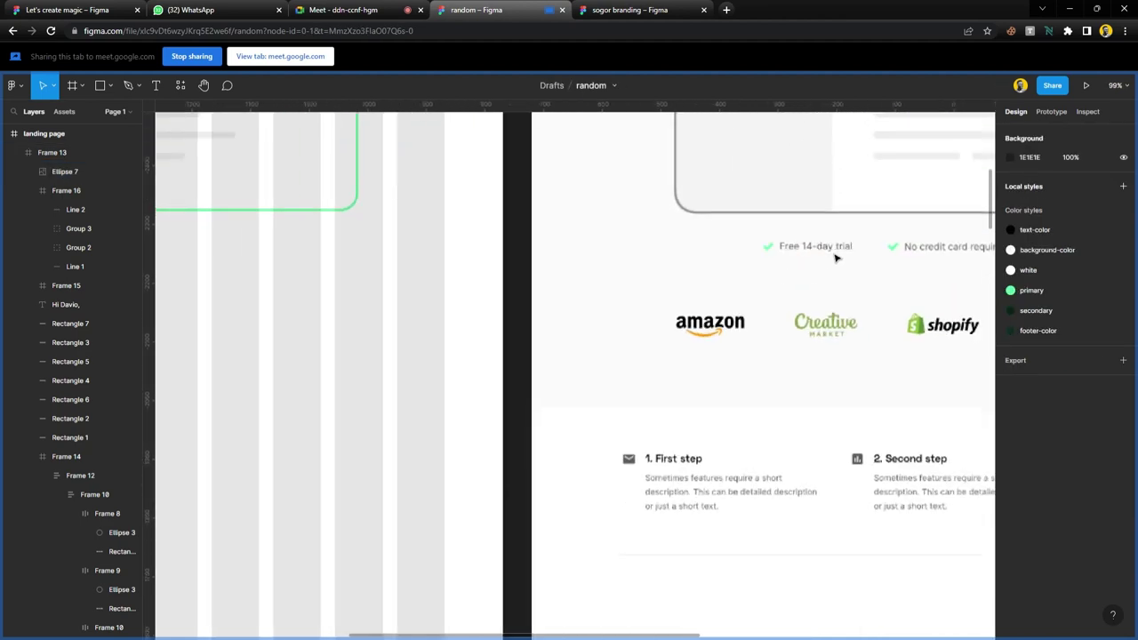
- Switch to Google Meet, admit the two people asking to join one after another, and open the in-call chat
left_click(360, 10)
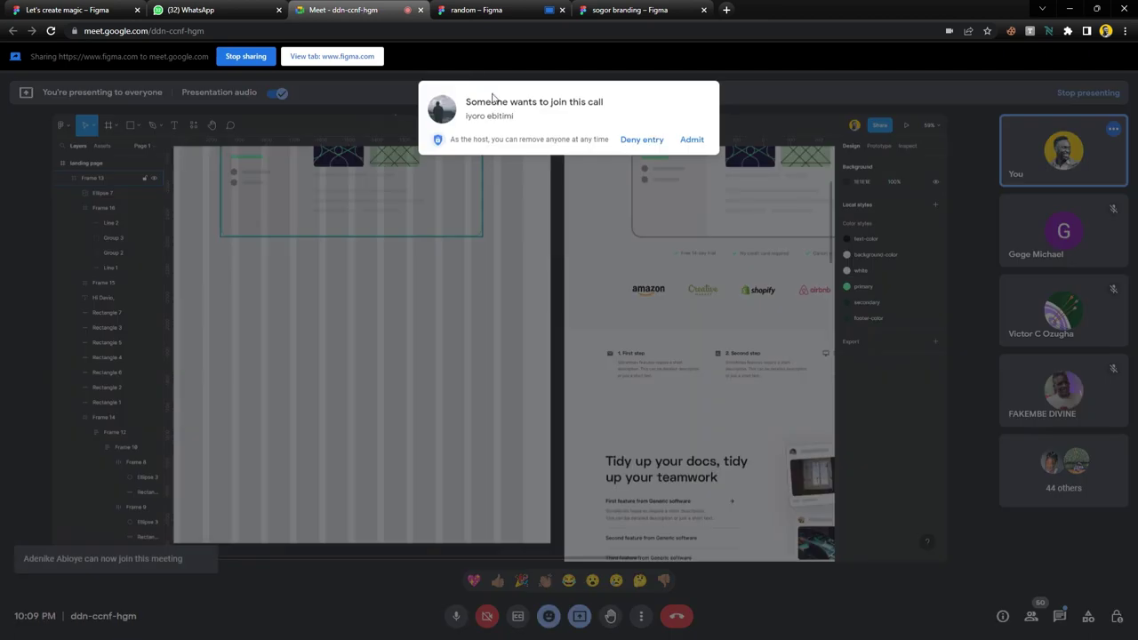
left_click(700, 142)
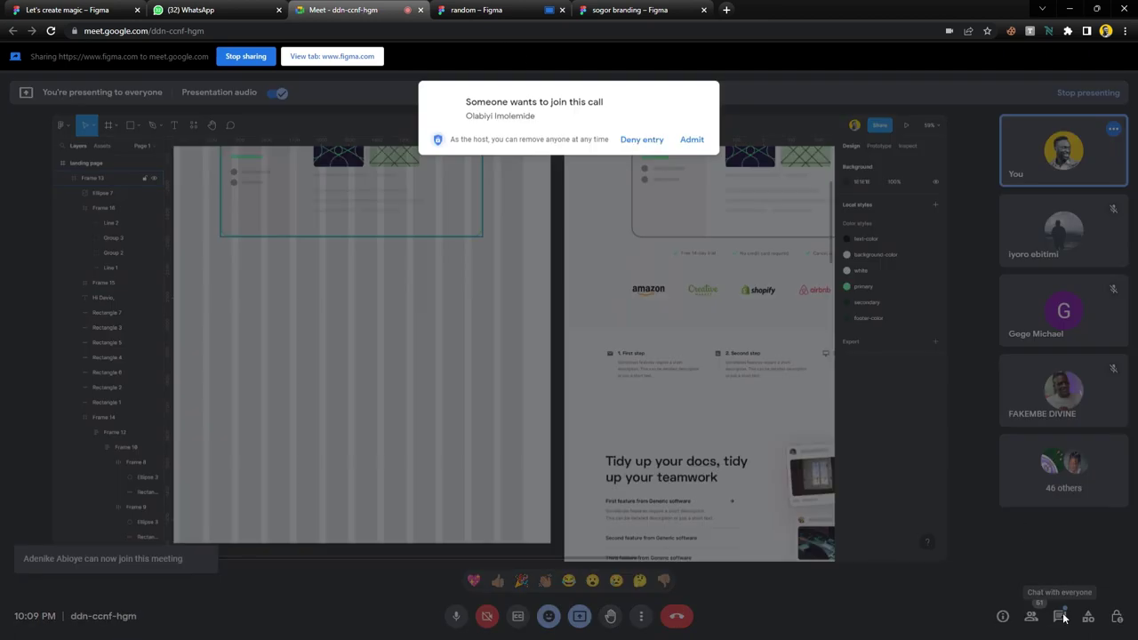
left_click(691, 140)
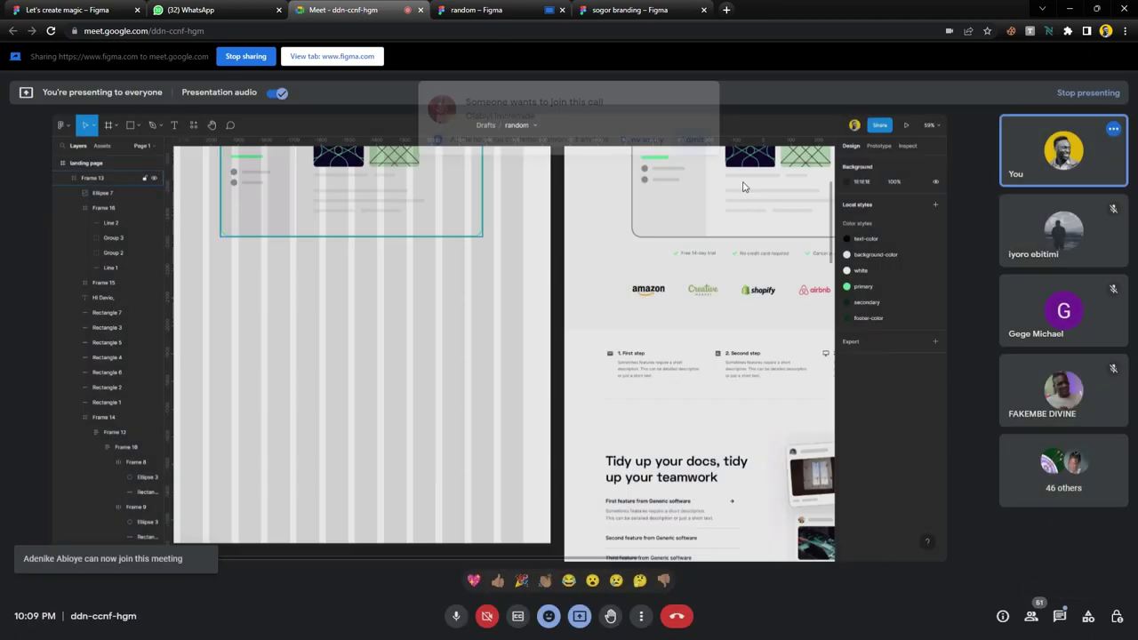
left_click(1062, 615)
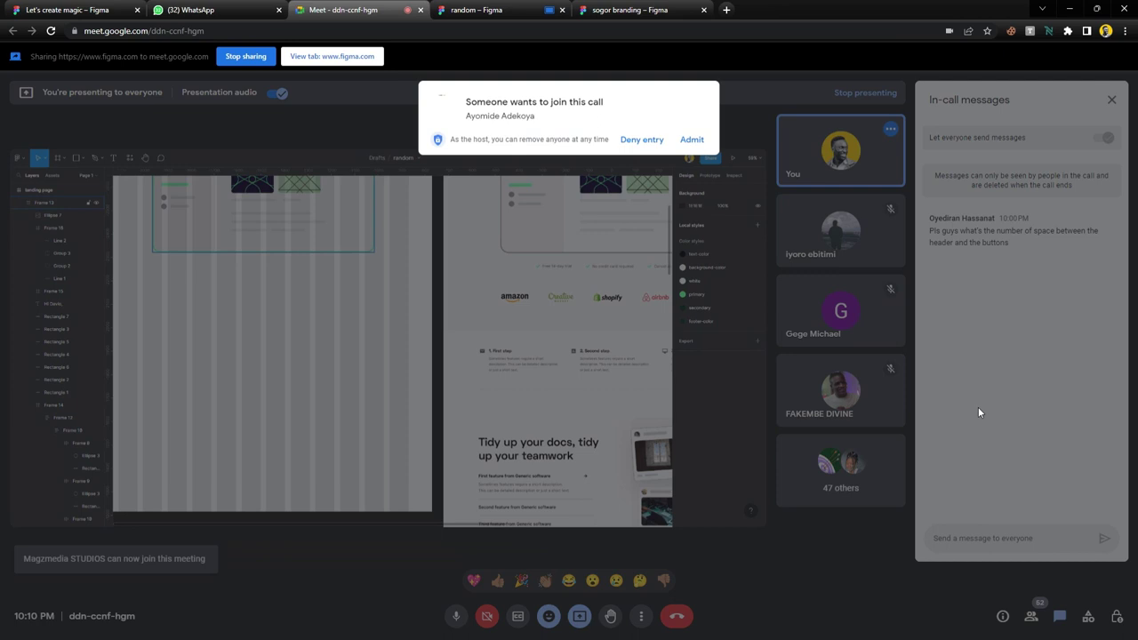
- Admit the person asking to join the Google Meet call and switch back to the Figma design file
left_click(694, 142)
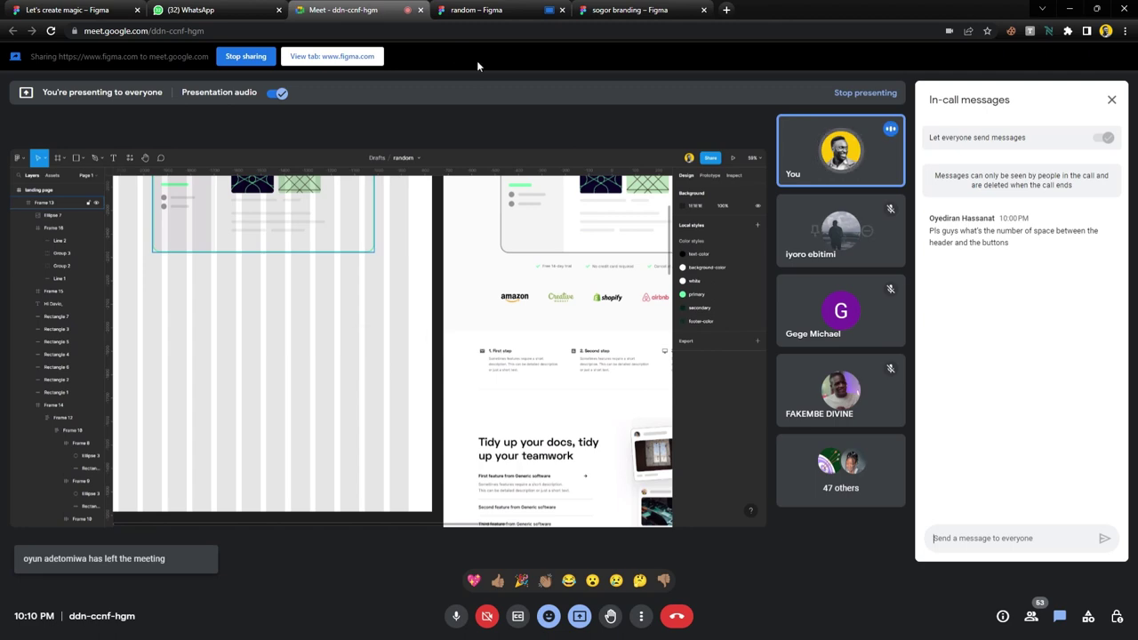
left_click(475, 10)
- Move the dashboard frame on the landing page up to Y 556, closer to the hero buttons
left_click(424, 305)
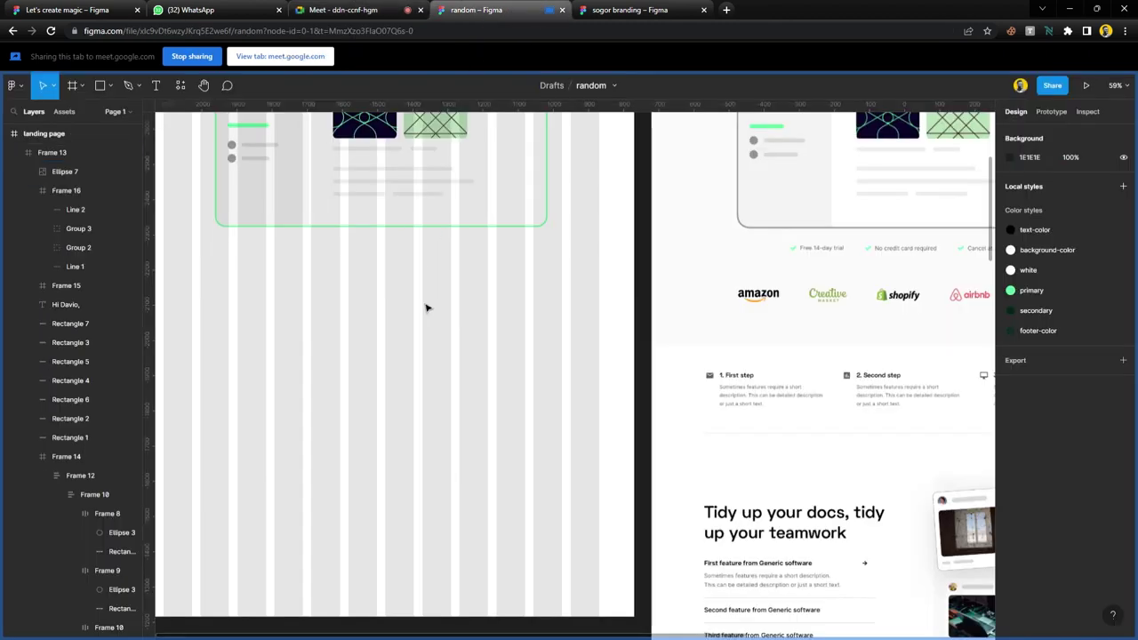
scroll(424, 305, "up", 5)
left_click(435, 309)
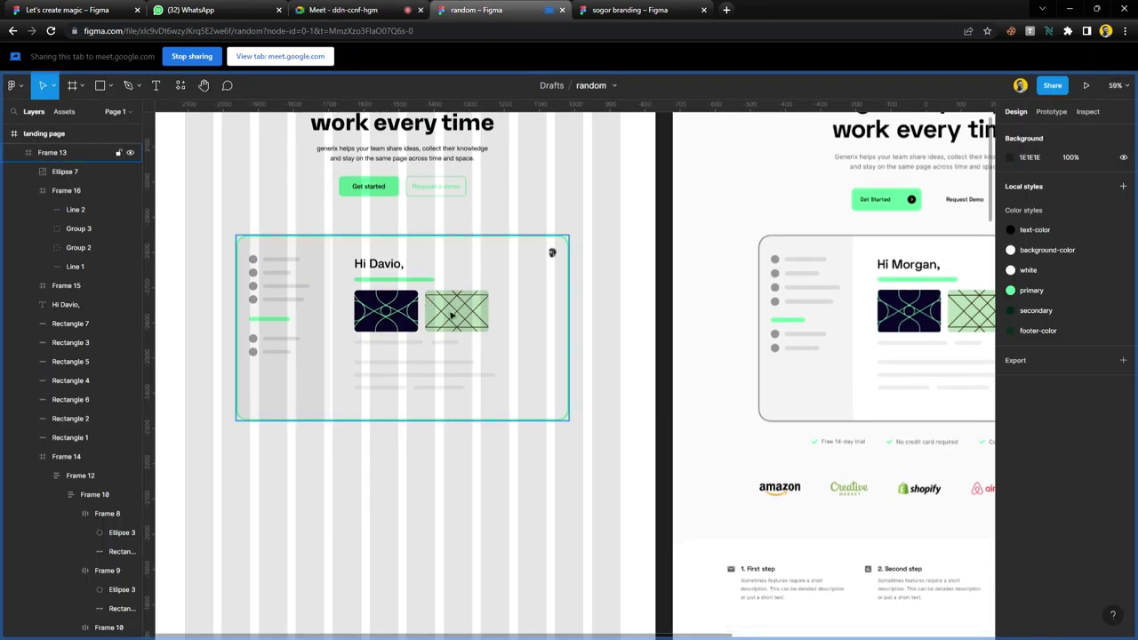
left_click_drag(464, 276, 465, 266)
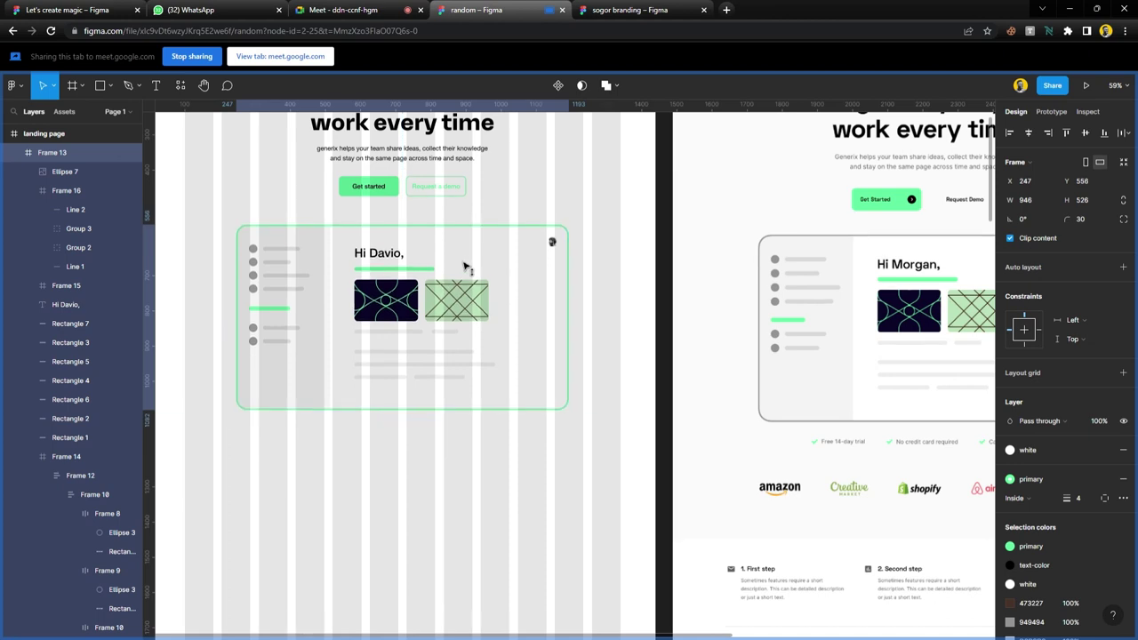
left_click(535, 457)
- Run the Iconify plugin to source the tick icons for the row beneath the dashboard
scroll(536, 456, "left", 2)
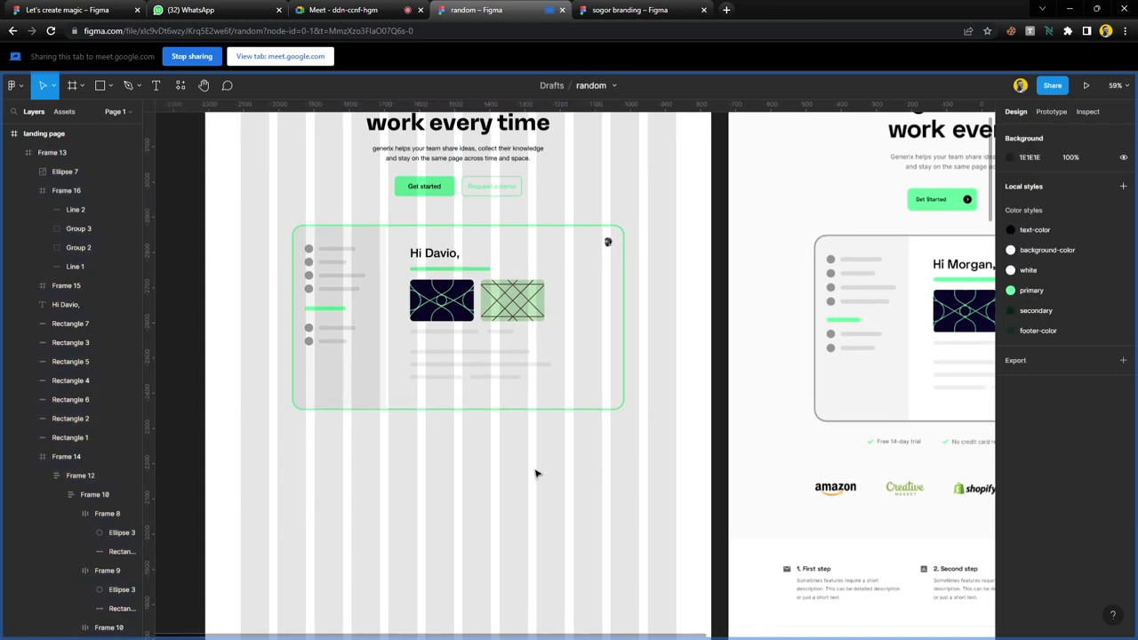
scroll(536, 473, "down", 1)
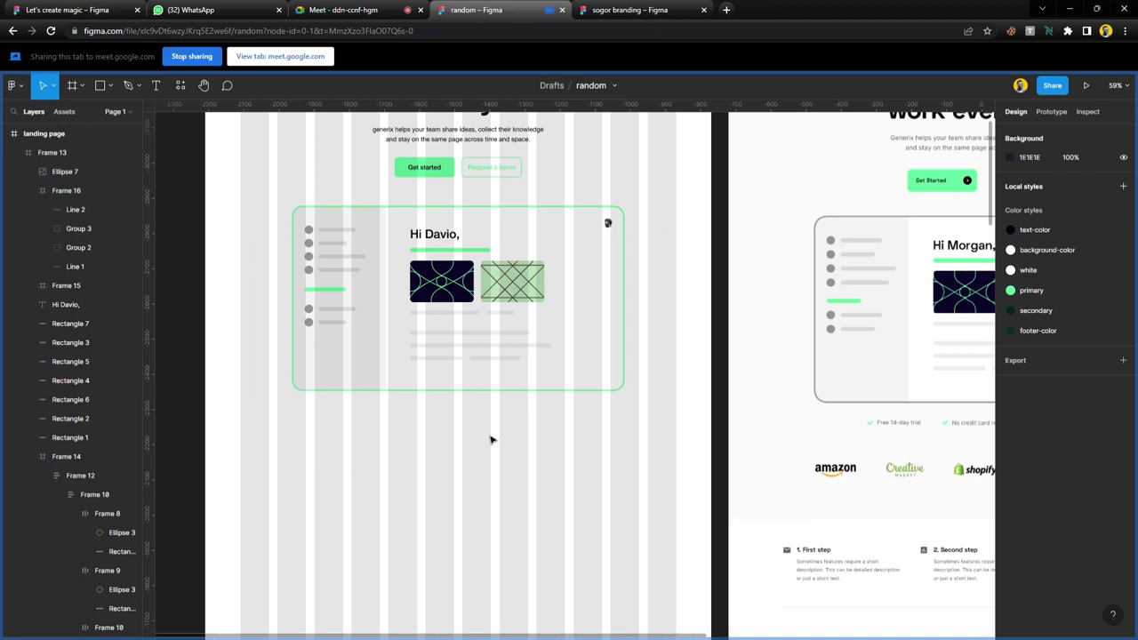
scroll(477, 409, "down", 2)
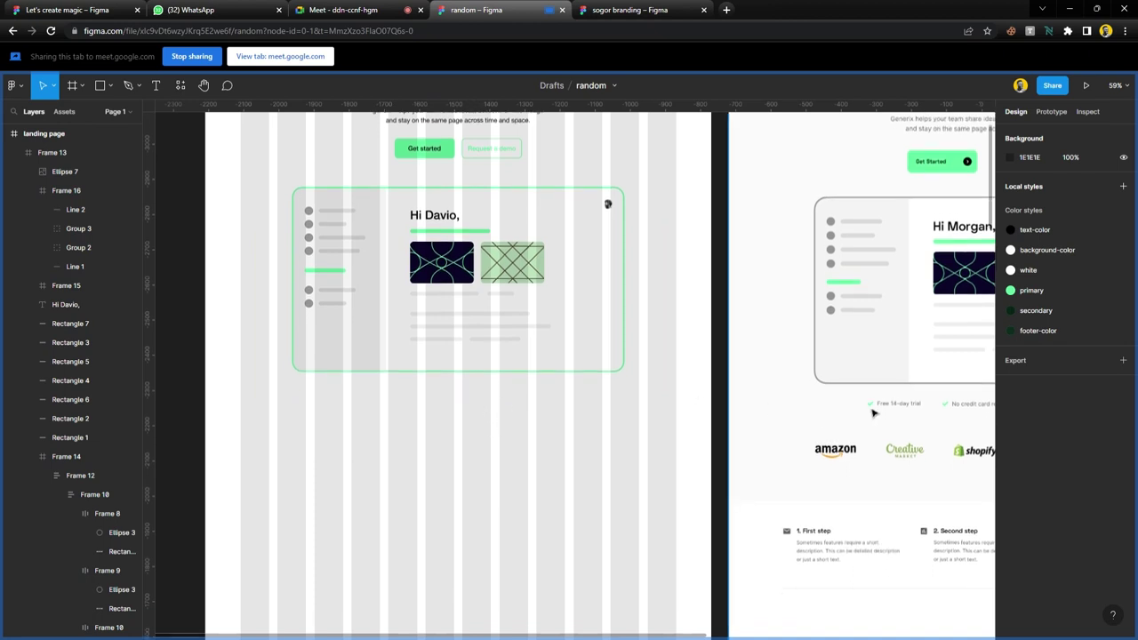
left_click(180, 85)
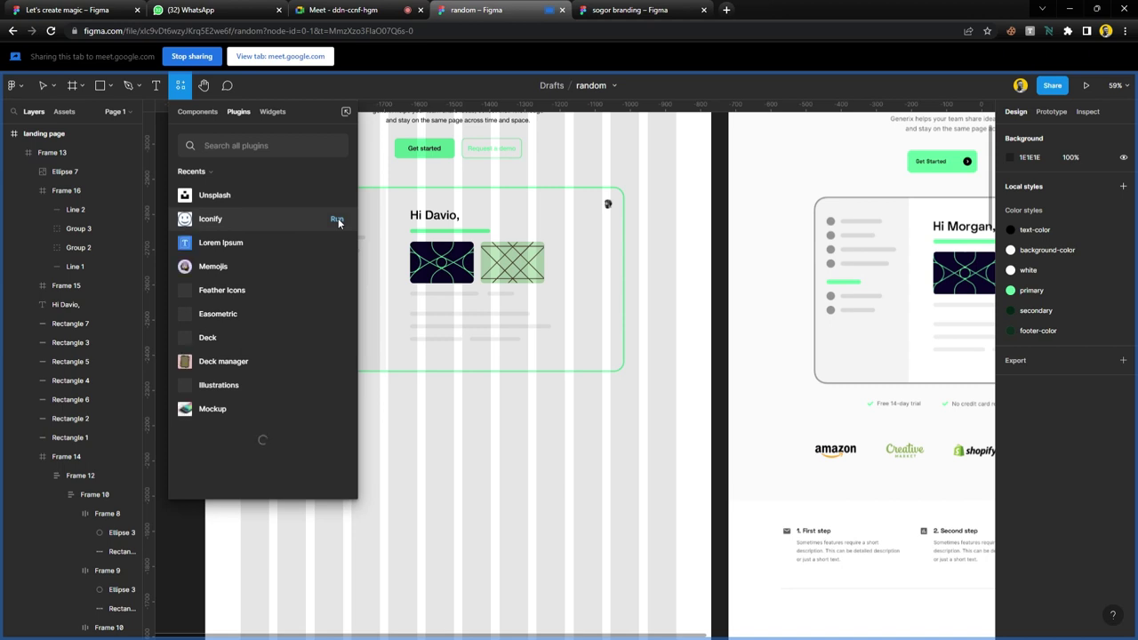
key("Escape")
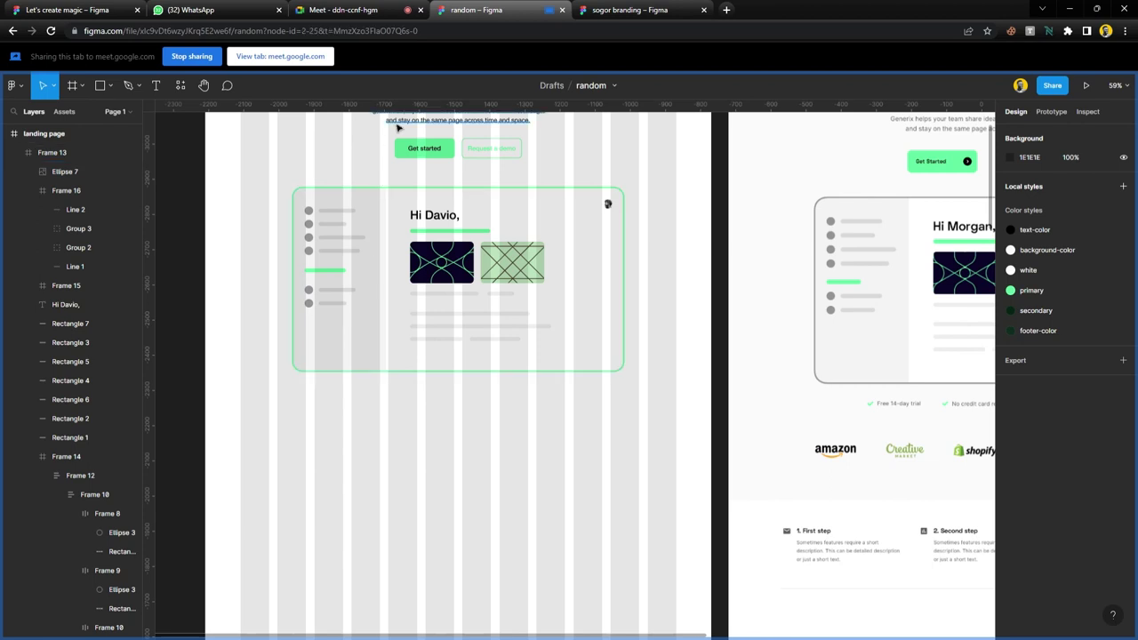
- Duplicate the hero subtitle text and place the copy below the dashboard frame at about X 394, Y 1152
left_click(400, 122)
left_click_drag(408, 124, 382, 411)
scroll(382, 414, "up", 2)
scroll(382, 413, "down", 2)
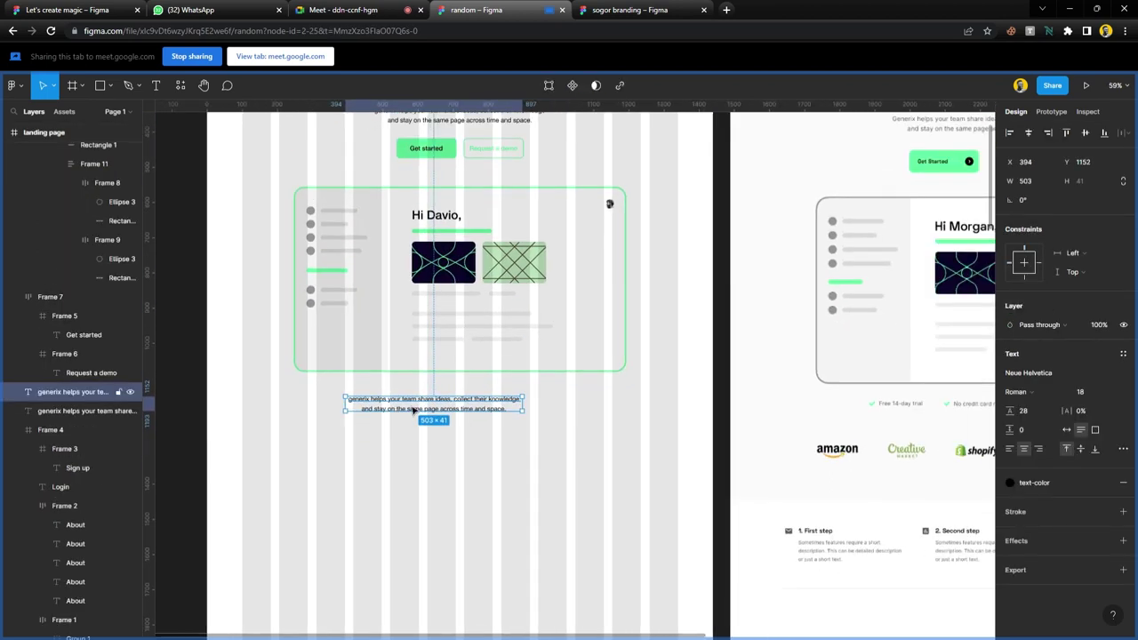
- Replace the copied subtitle with "Free 14-day trial", left-aligned and with auto width
double_click(428, 409)
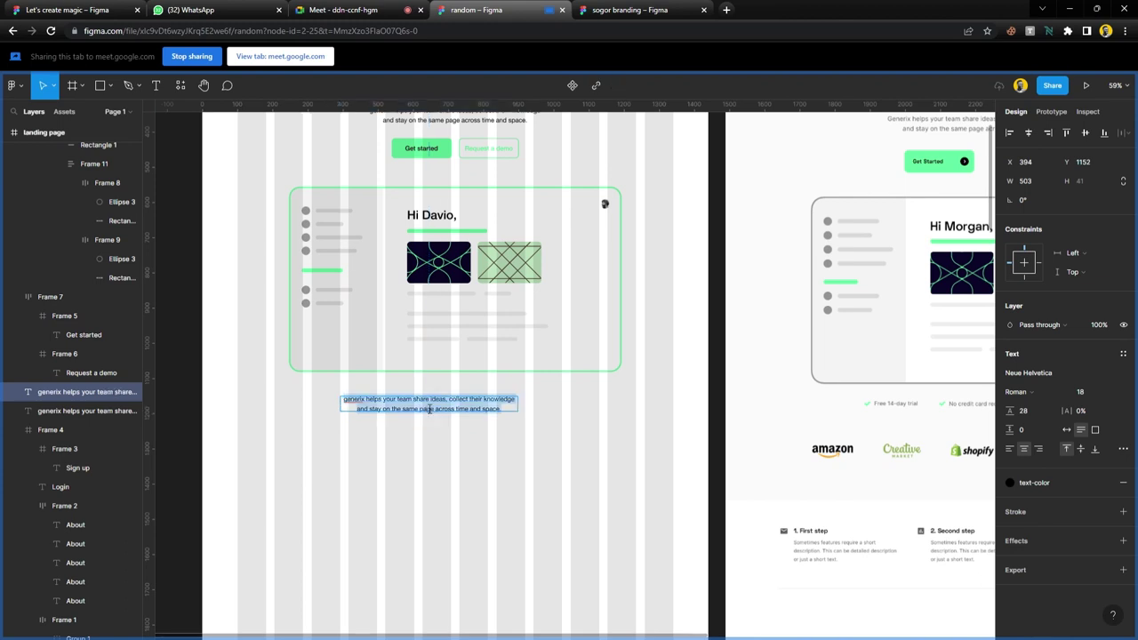
type("Free 14")
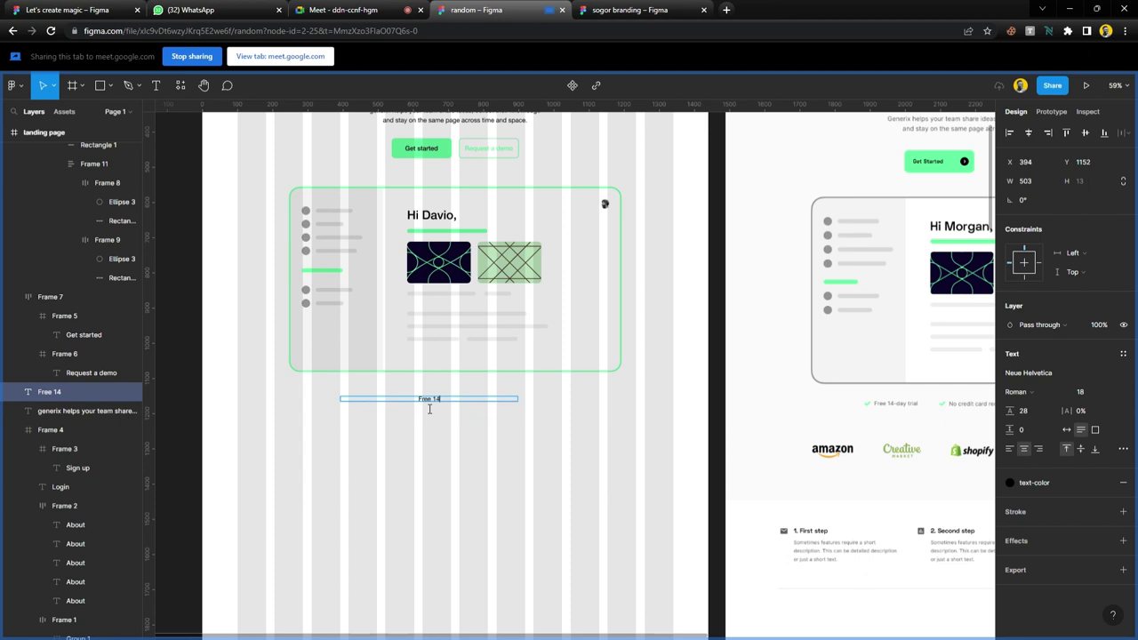
type("-day trial")
key("Escape")
left_click(1008, 450)
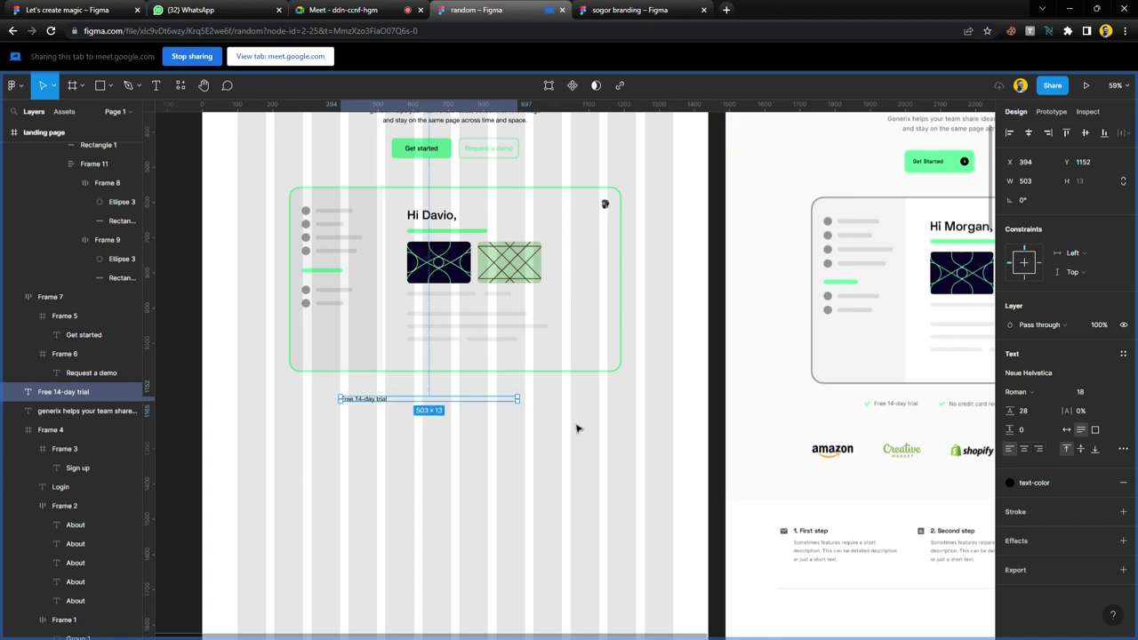
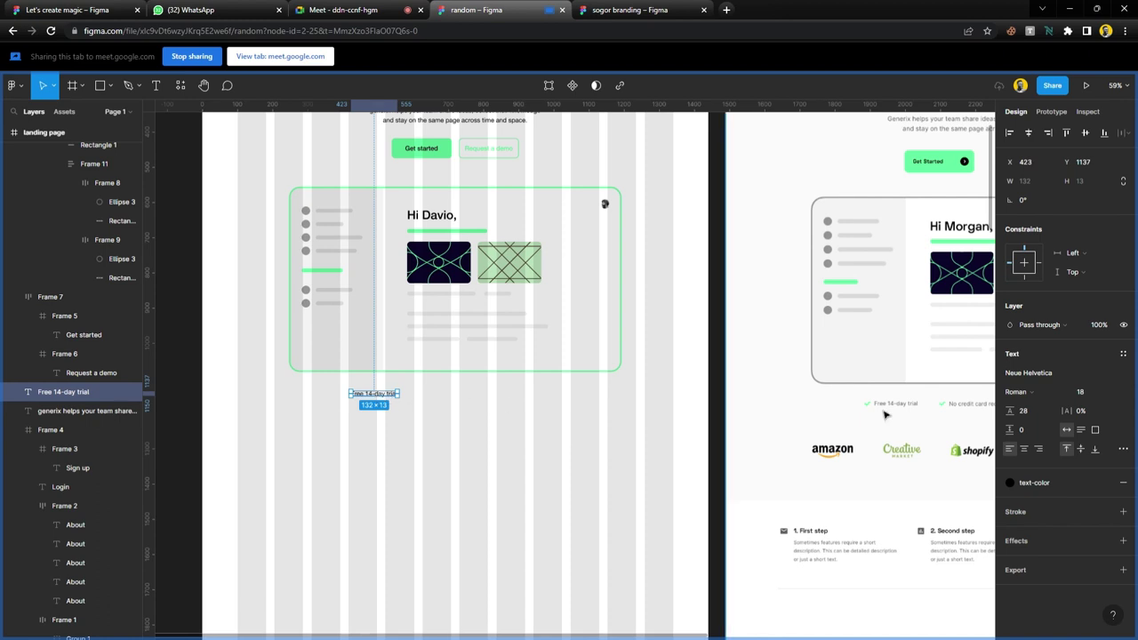
- Reduce the font size of the "Free 14-day trial" label and nudge it into place under the dashboard
left_click(1109, 392)
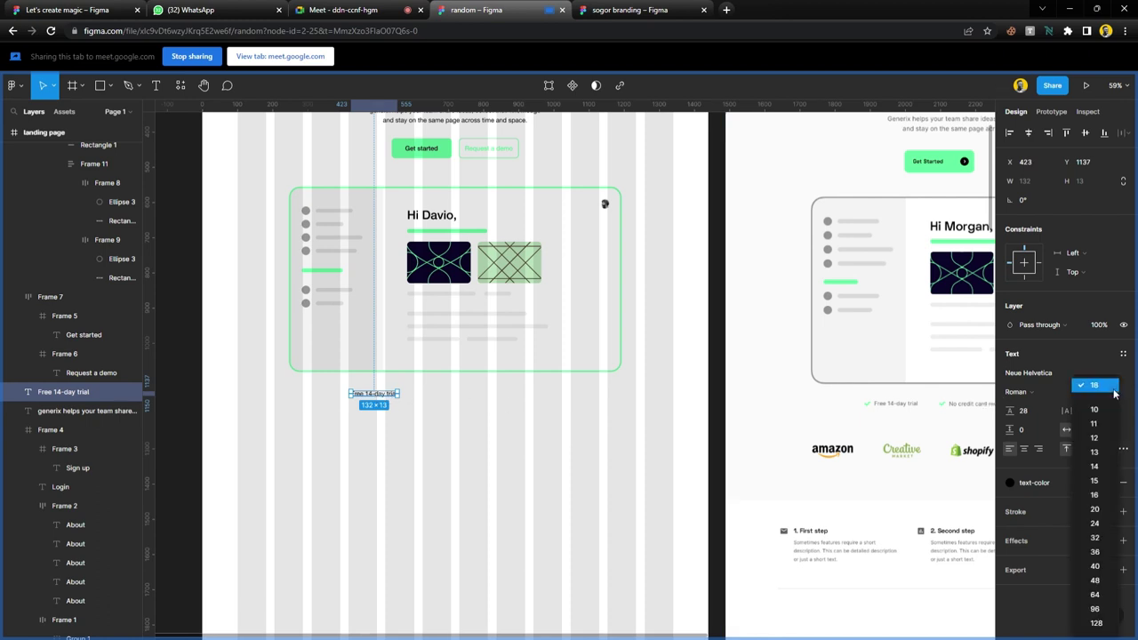
left_click(1100, 455)
left_click(386, 406)
left_click_drag(373, 397, 371, 399)
left_click(411, 400)
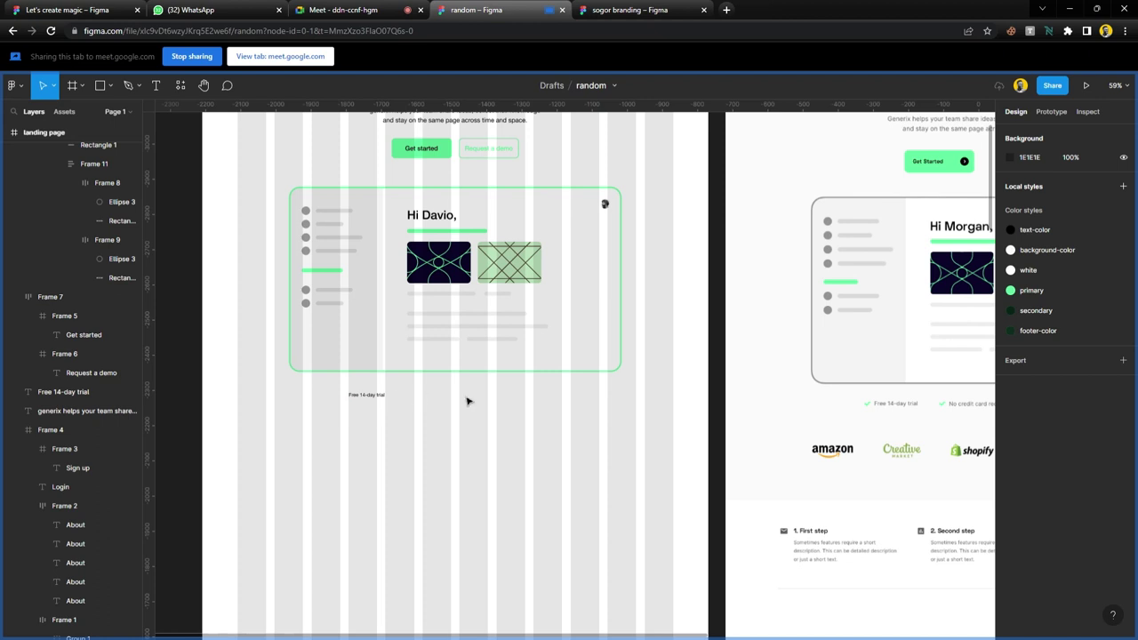
- Move the dashboard's greeting heading out of the frame into the blank area beneath it
scroll(528, 427, "right", 4)
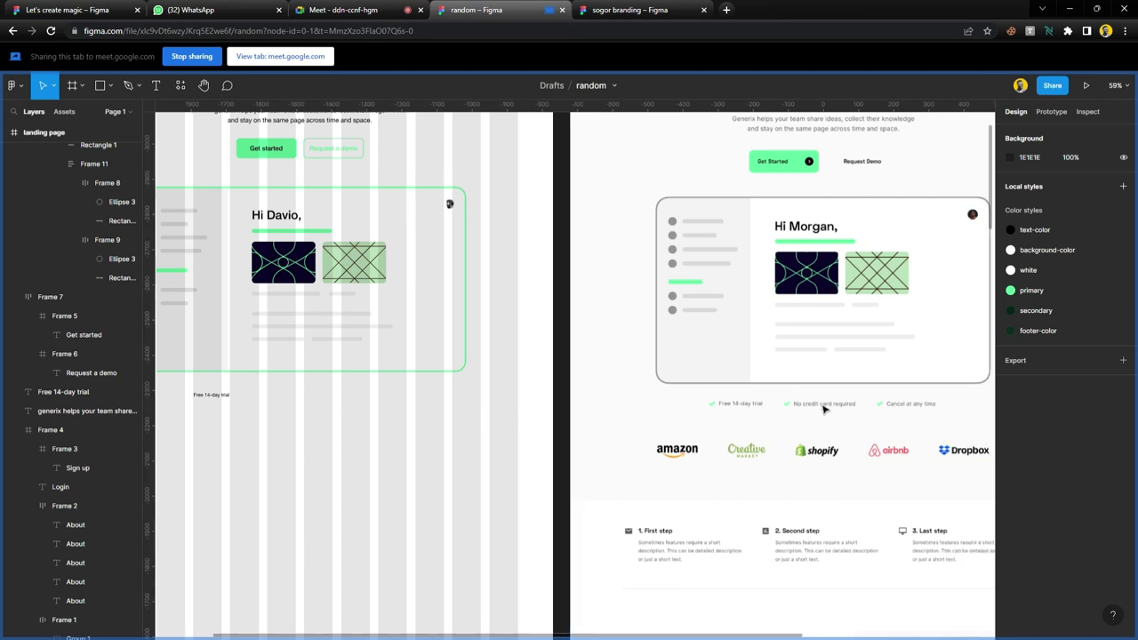
scroll(543, 437, "left", 4)
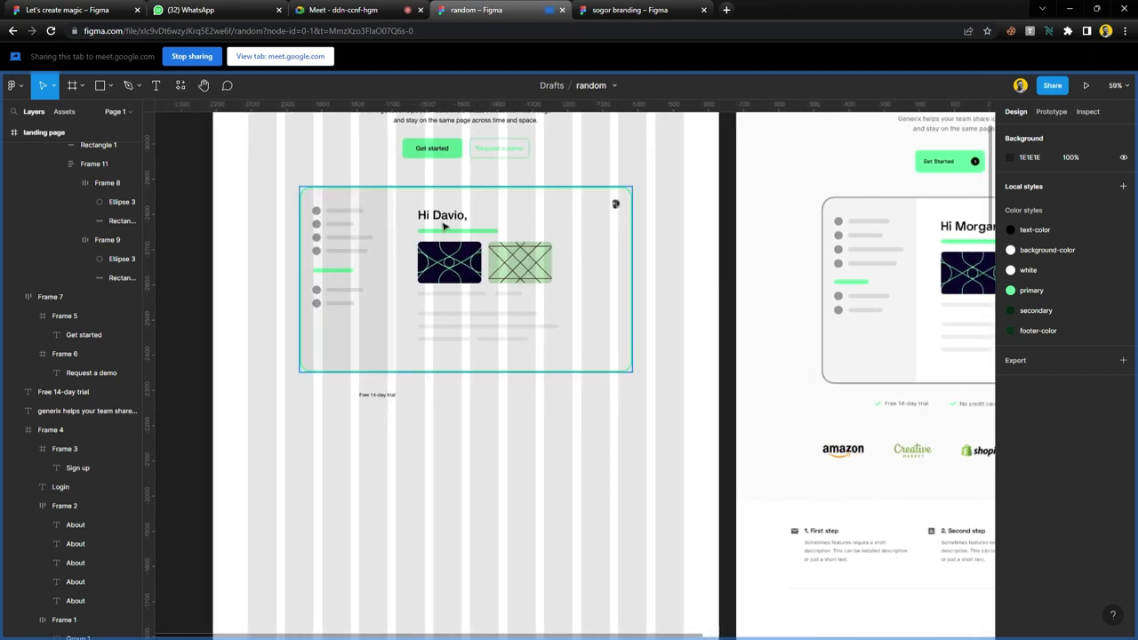
left_click(453, 223)
left_click_drag(452, 223, 520, 460)
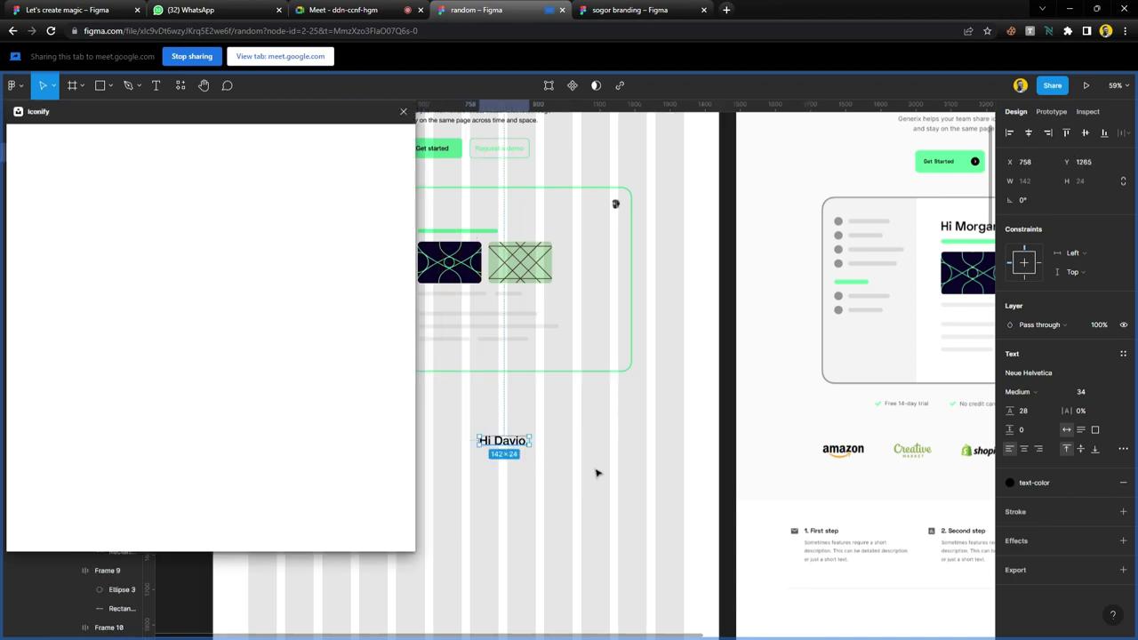
- Search the Iconify plugin for "tick" icons
left_click(569, 434)
scroll(571, 428, "left", 3)
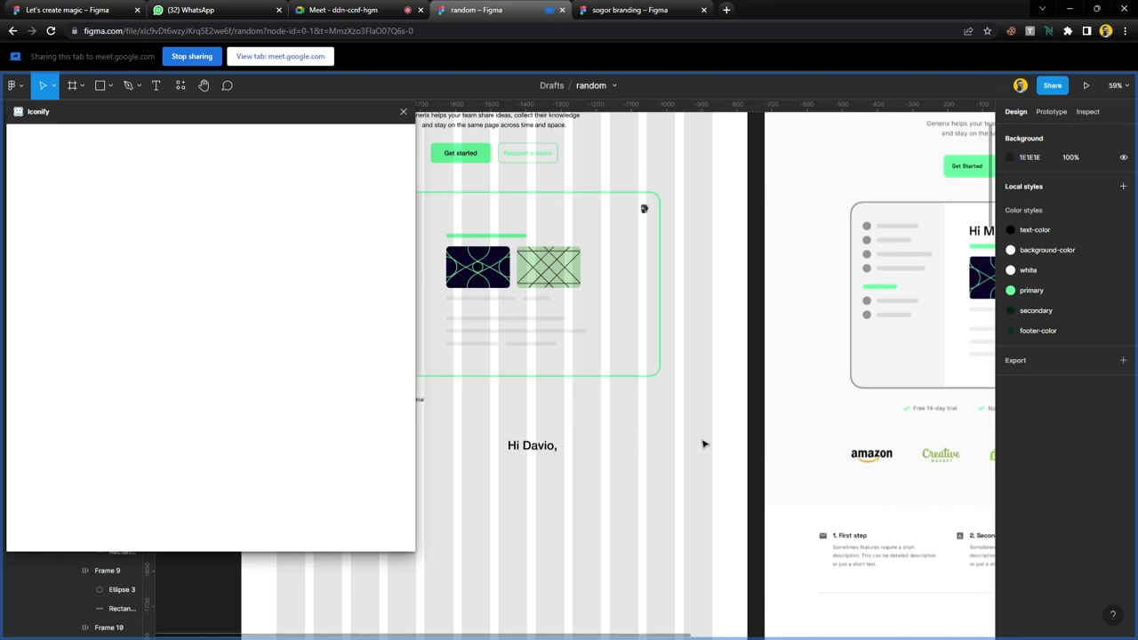
scroll(702, 443, "down", 3)
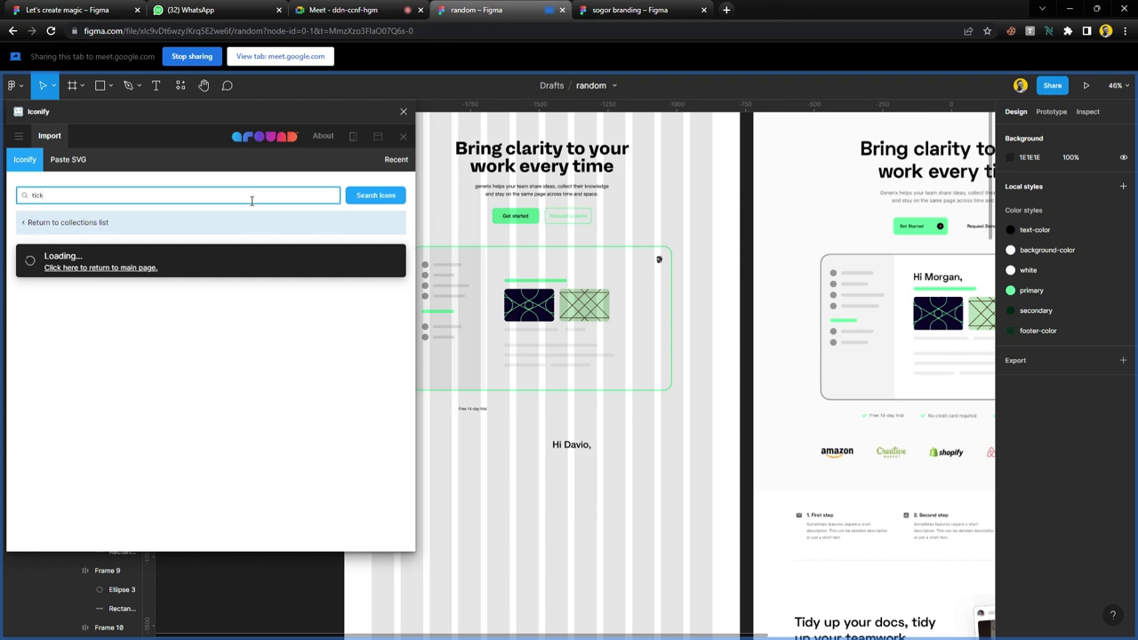
- Shift the greeting heading left to about X 258, below the dashboard's sidebar
left_click(551, 492)
scroll(551, 491, "left", 2)
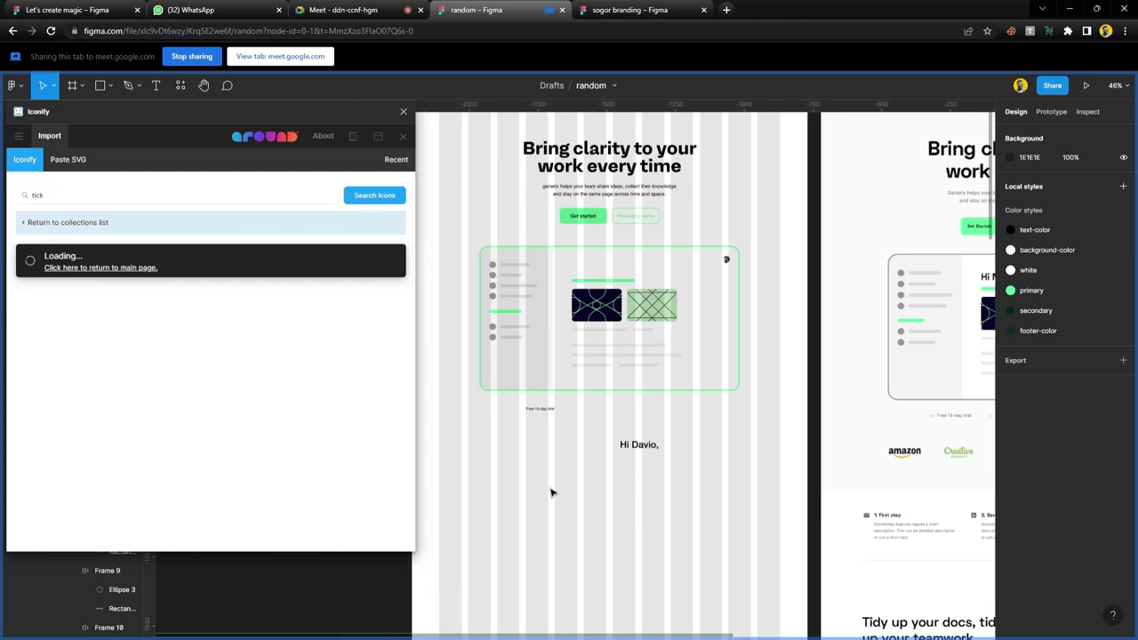
left_click_drag(655, 449, 519, 456)
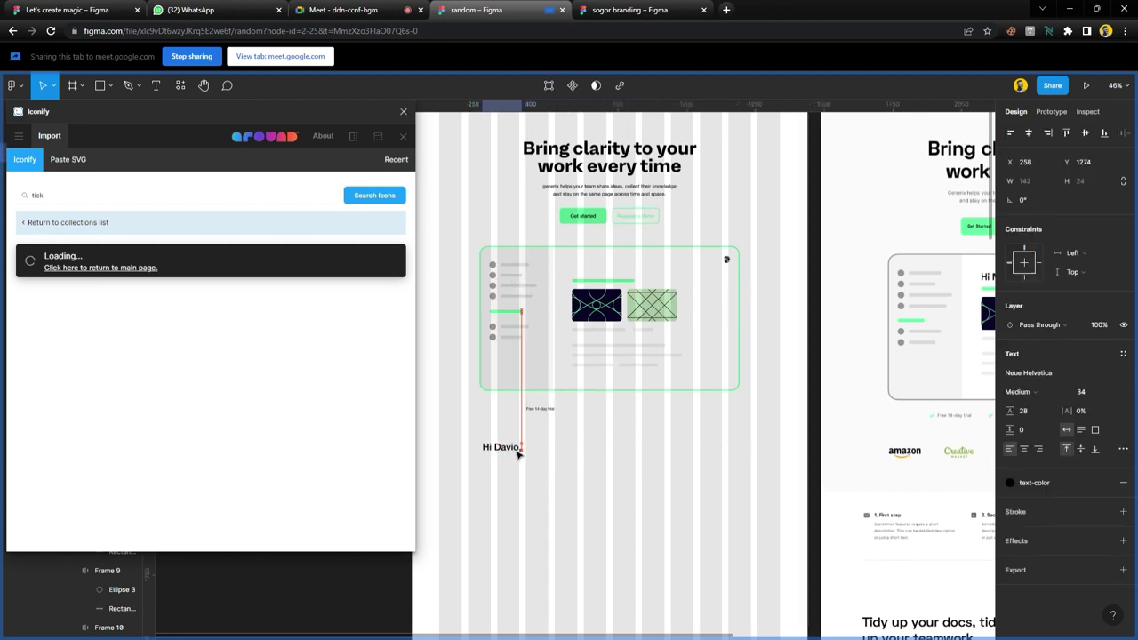
- Widen the dashboard frame from its left edge to 988, starting at X 205
left_click(565, 346)
scroll(565, 347, "down", 2)
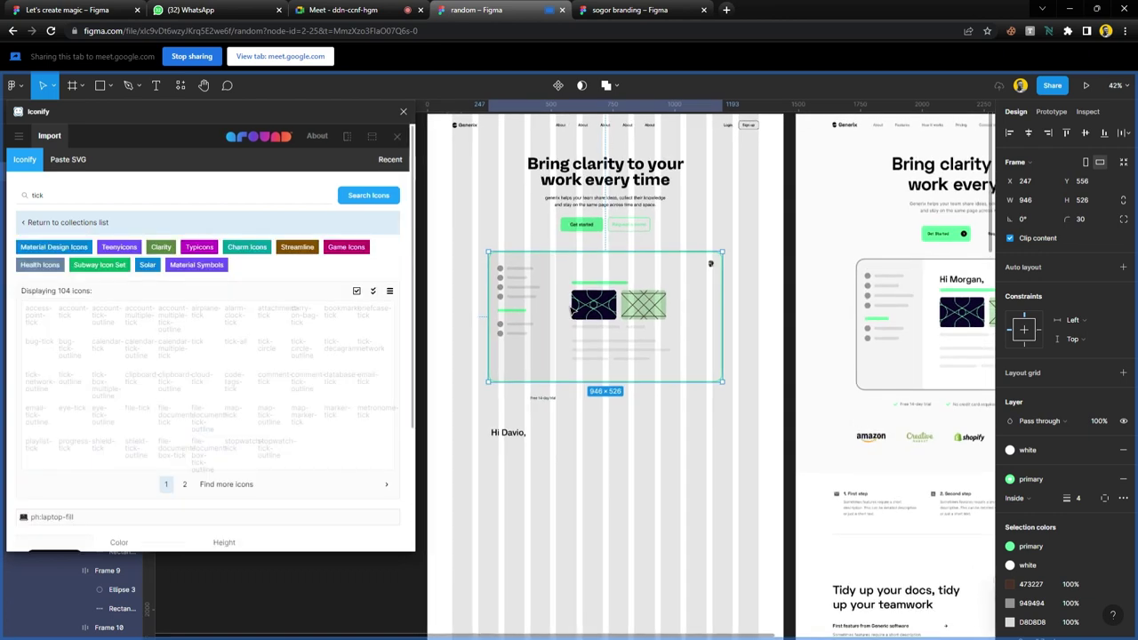
left_click_drag(496, 296, 480, 296)
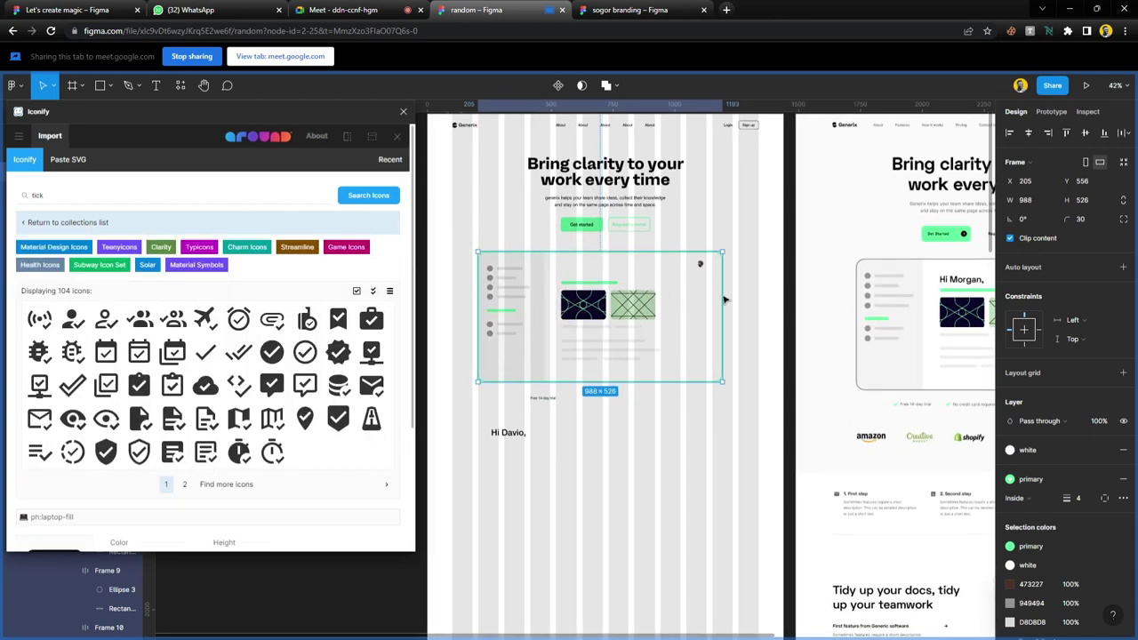
left_click_drag(723, 299, 727, 298)
key("ctrl+z")
- Set the avatar circle's horizontal constraint to Right and widen the dashboard frame from its right edge to 1030
left_click(701, 266)
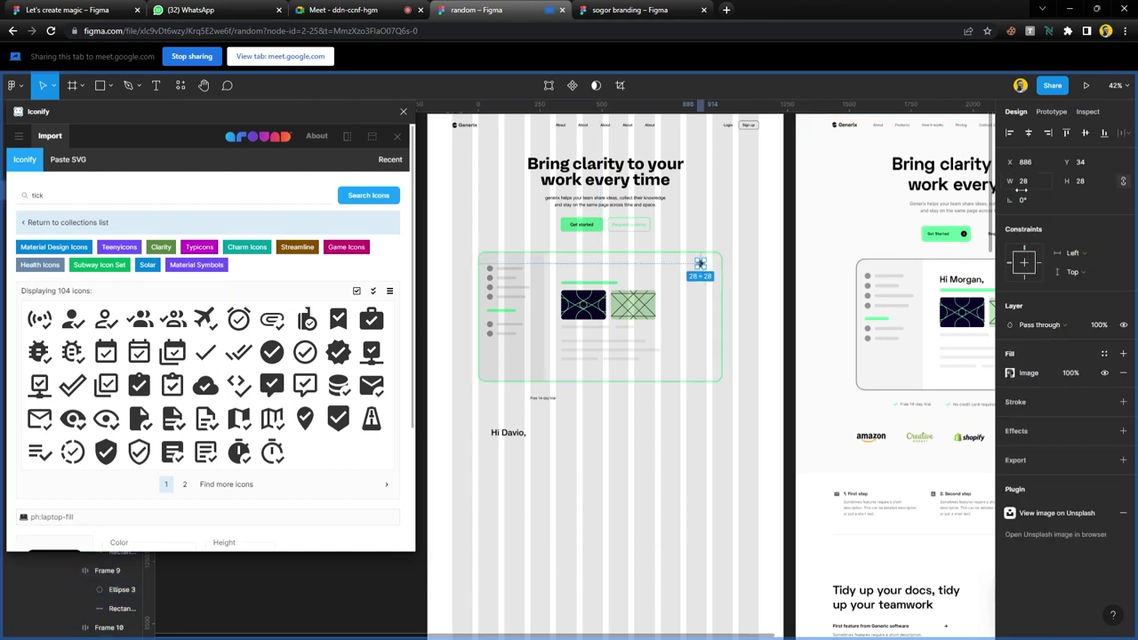
left_click(681, 323)
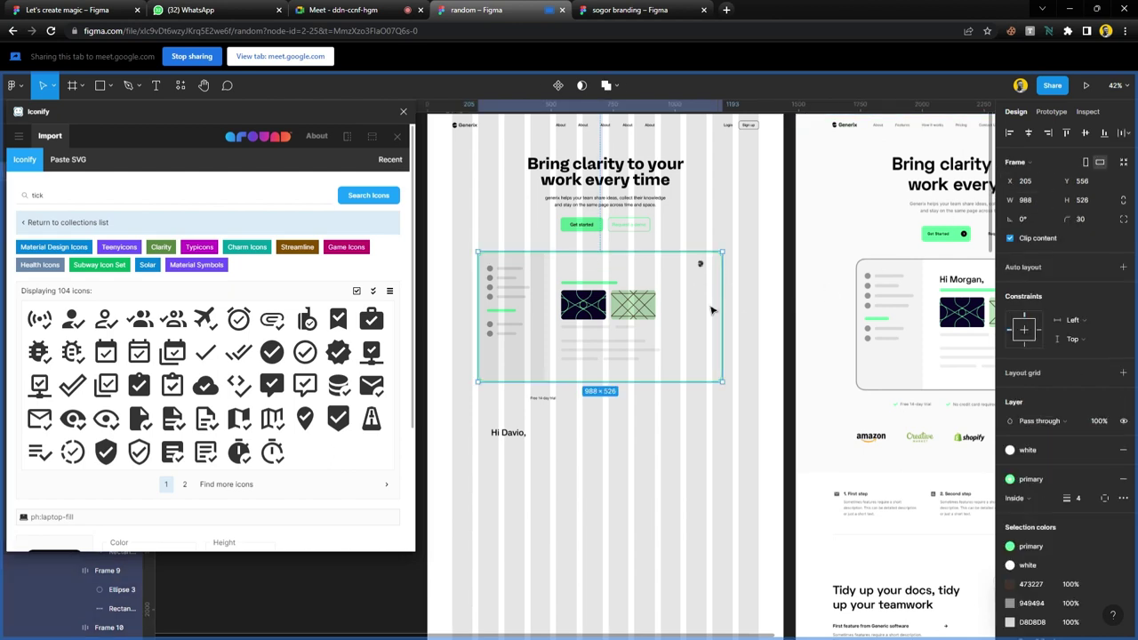
left_click_drag(729, 304, 744, 279)
scroll(744, 297, "up", 2)
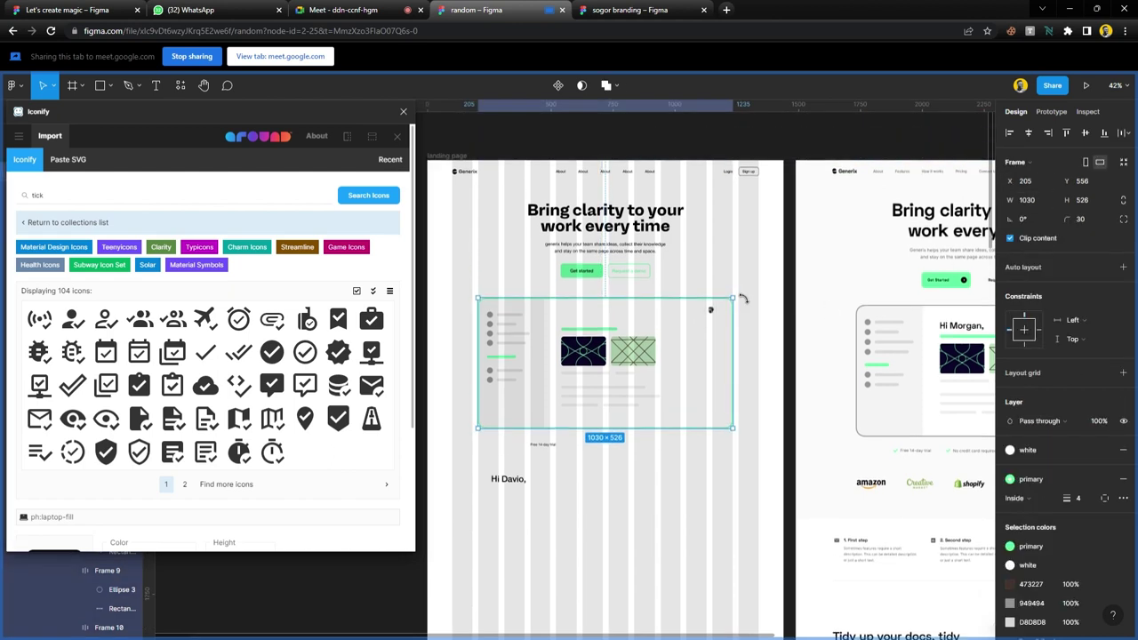
scroll(741, 357, "up", 5)
mouse_move(732, 335)
left_mouse_down()
mouse_move(705, 335)
mouse_move(737, 337)
left_mouse_up()
scroll(737, 337, "down", 6)
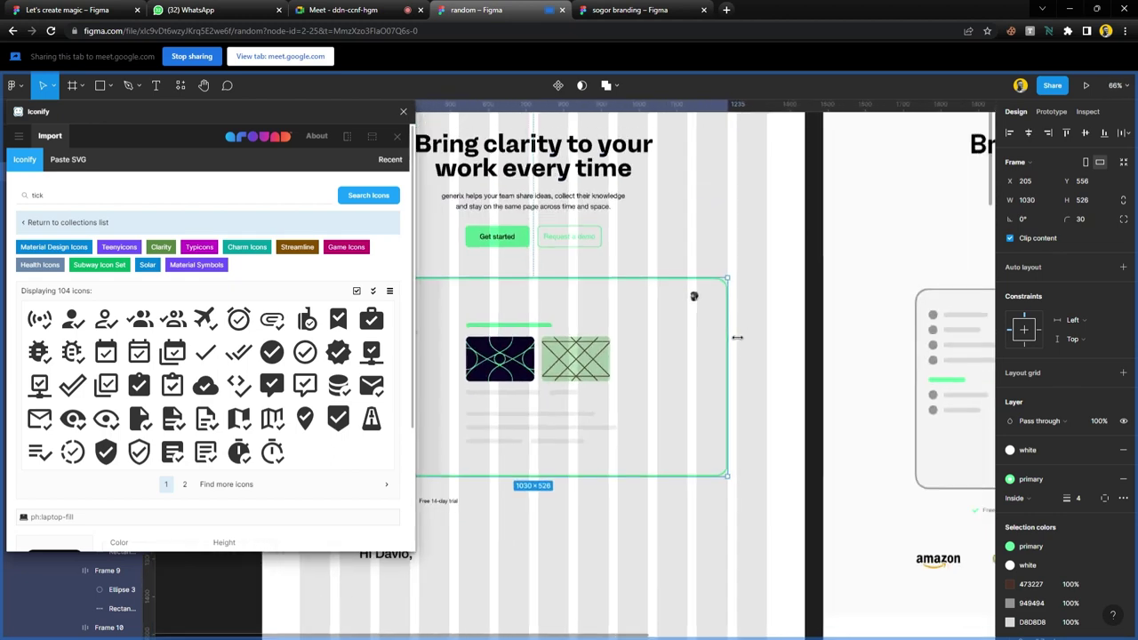
- Move the avatar circle to X 969, Y 34, near the dashboard frame's upper-right corner
scroll(737, 337, "right", 3)
scroll(711, 329, "left", 2)
scroll(643, 309, "up", 6)
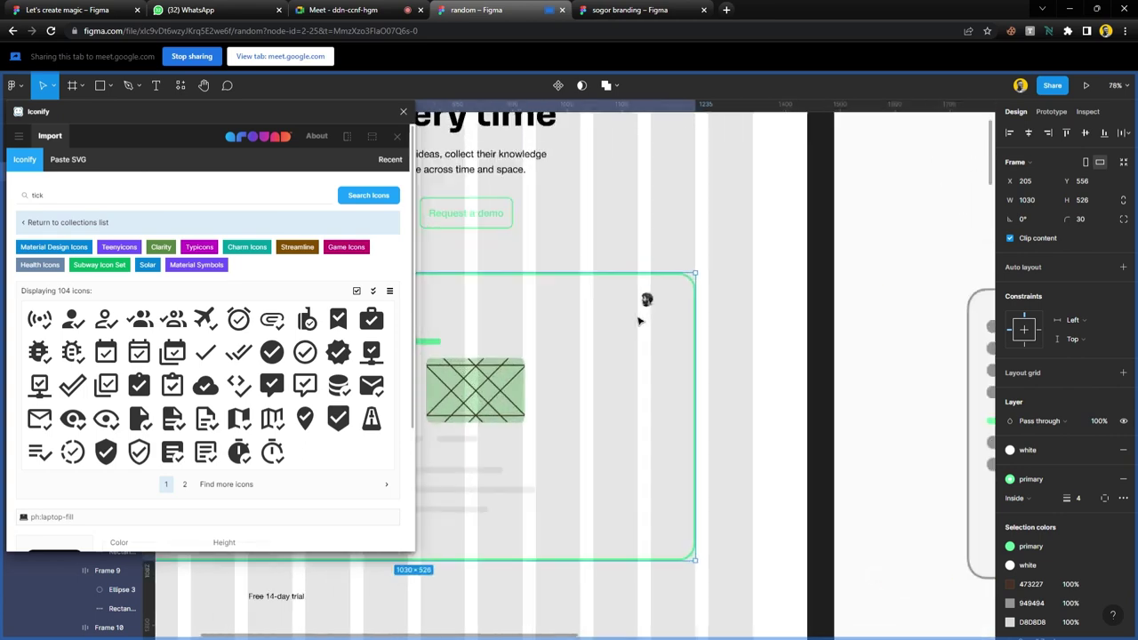
scroll(638, 320, "up", 2)
left_click_drag(683, 283, 764, 286)
scroll(764, 287, "down", 10)
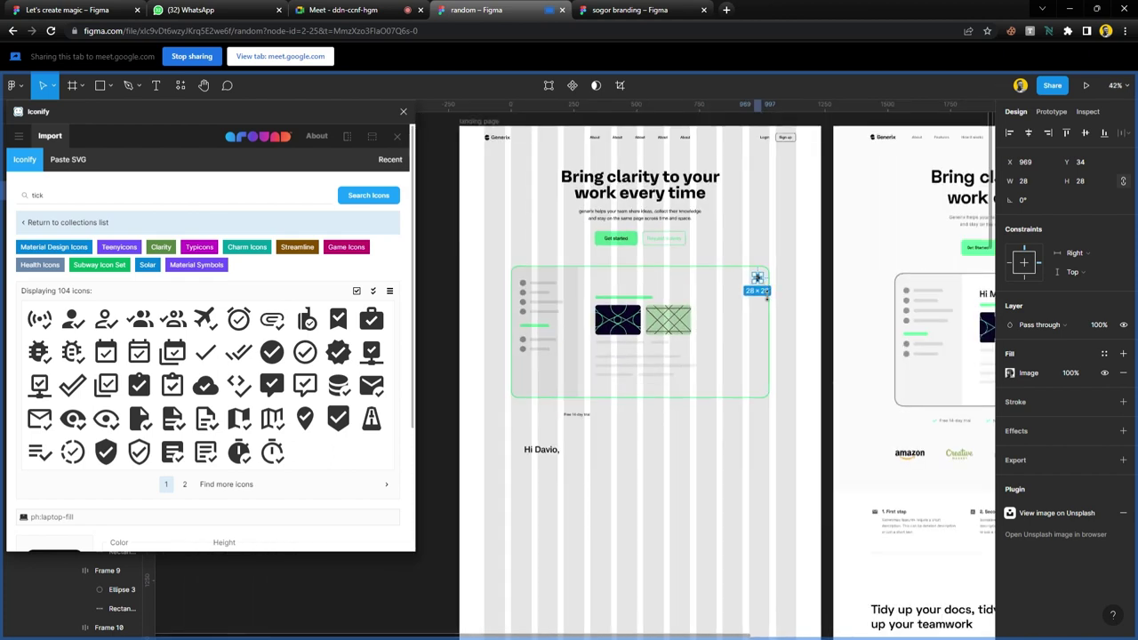
- Center the dashboard frame horizontally on the landing page
scroll(714, 325, "left", 1)
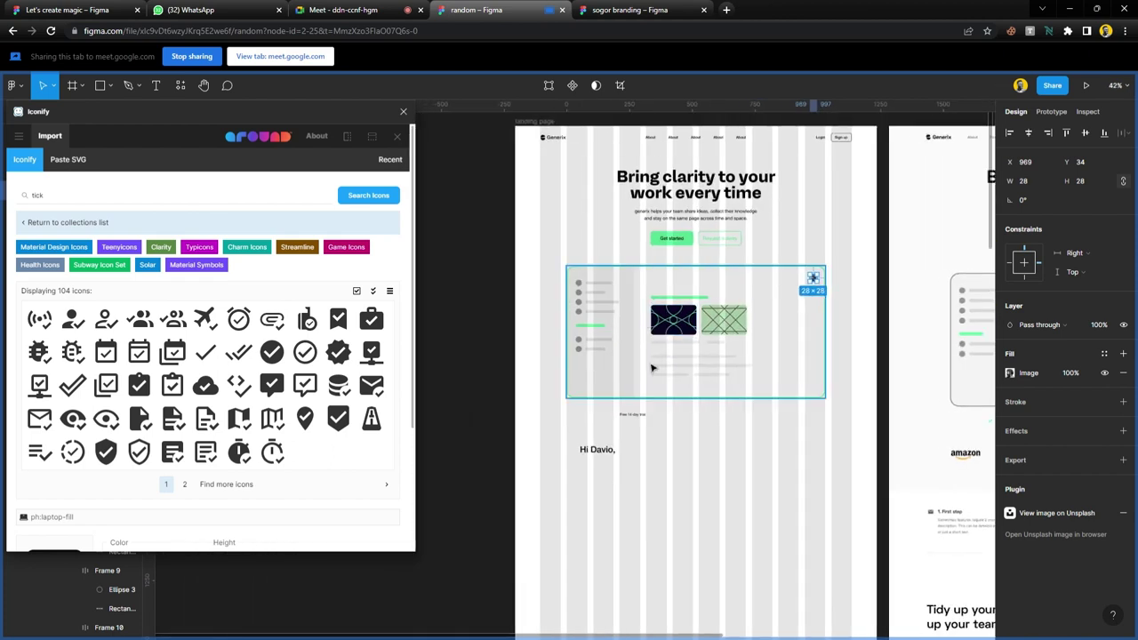
left_click(722, 480)
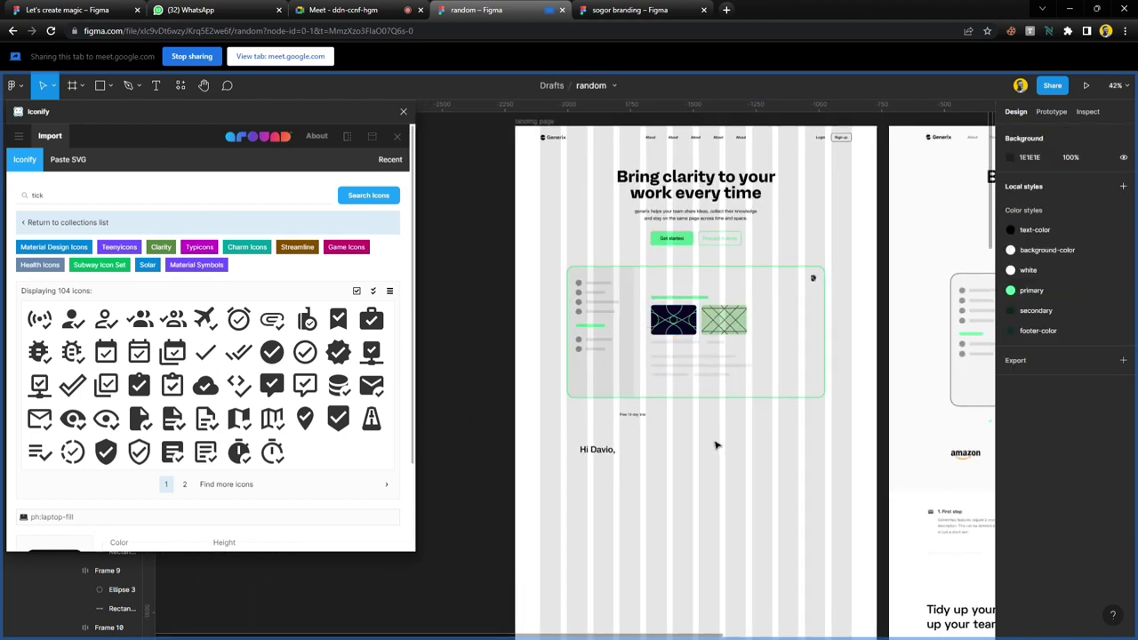
scroll(711, 440, "right", 1)
left_click(627, 352)
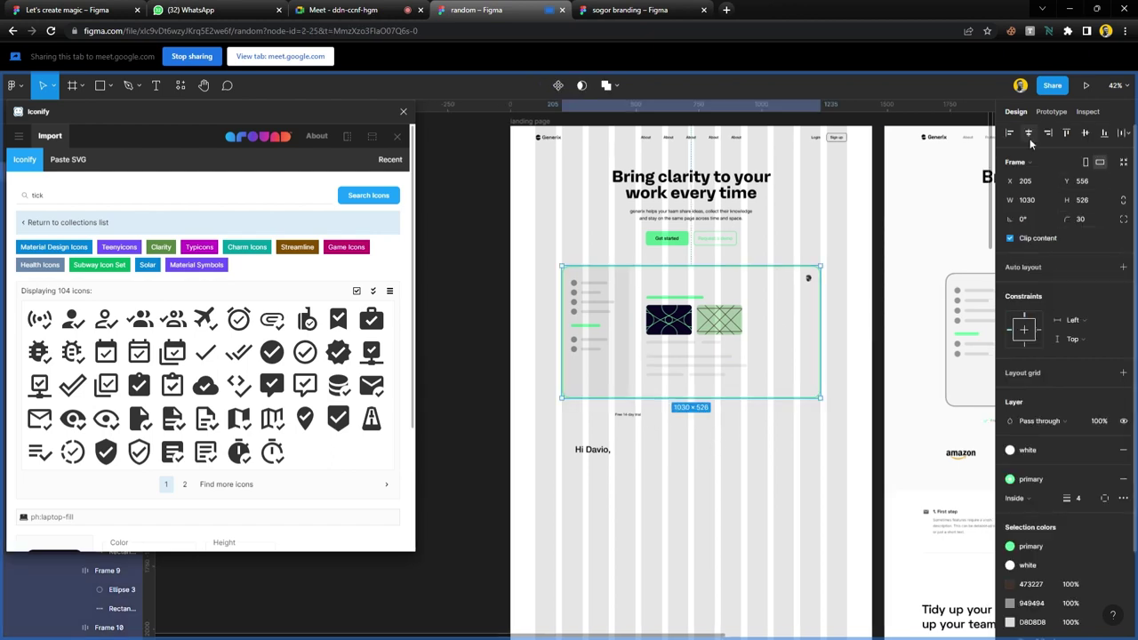
key("Escape")
- Switch to the Google Meet call, admit the person waiting to join, and return to the Figma design file
left_click(342, 10)
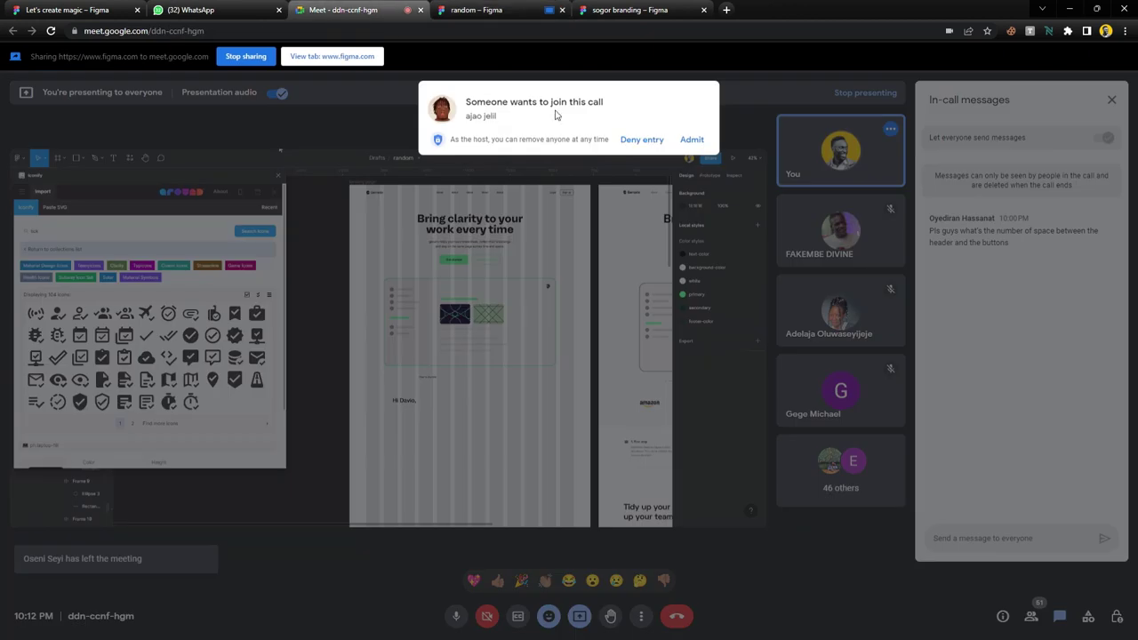
left_click(692, 140)
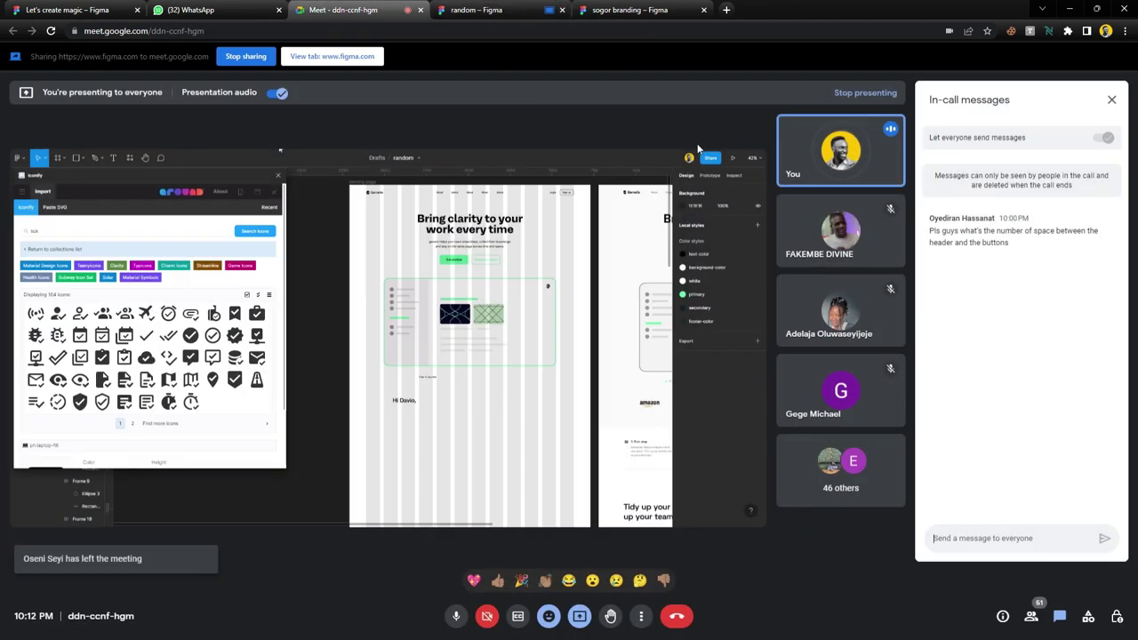
left_click(449, 14)
- Insert the plain tick icon from Iconify near the dashboard frame's lower-left corner and close the plugin
left_click_drag(204, 354, 458, 439)
left_click_drag(571, 450, 565, 399)
scroll(584, 406, "up", 5)
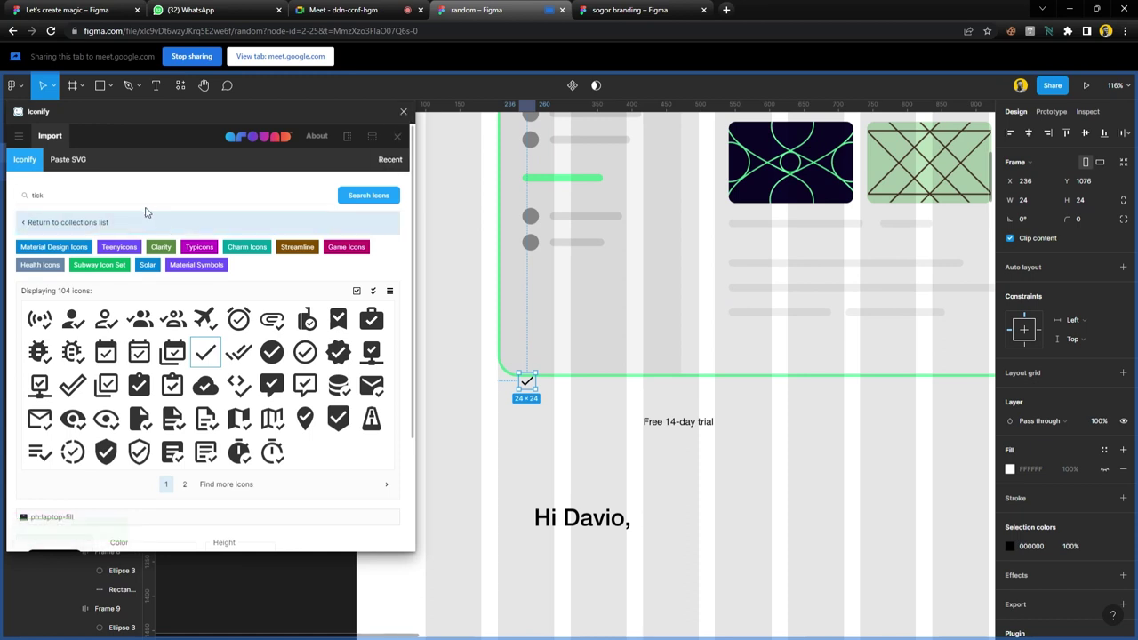
left_click(397, 111)
scroll(597, 445, "up", 4)
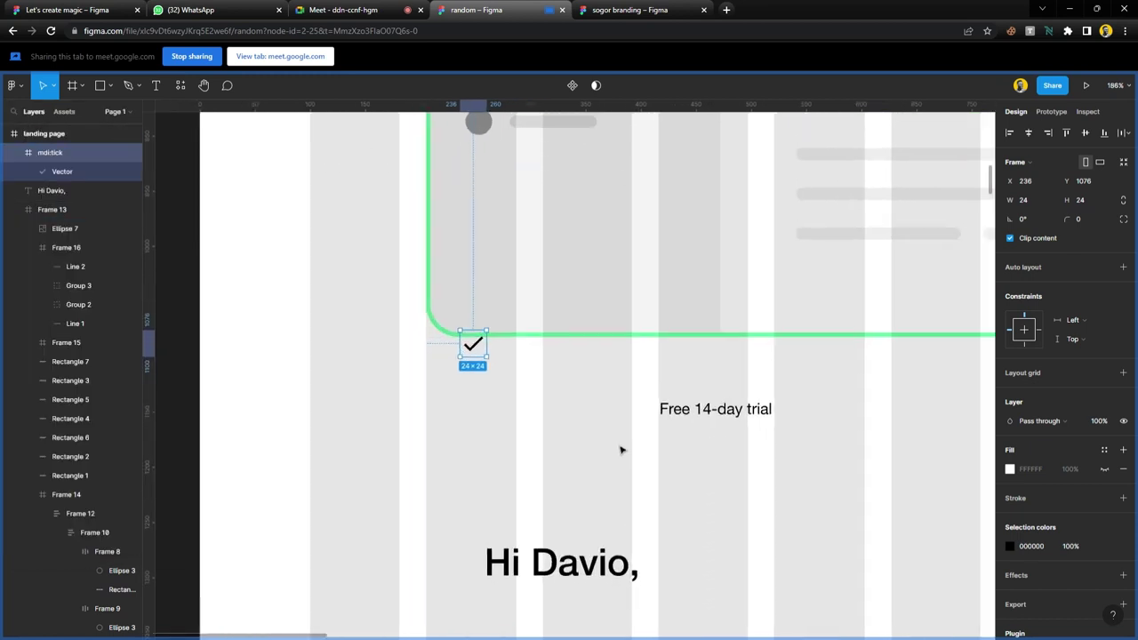
- Move the tick icon directly in front of the "Free 14-day trial" text and apply the primary color style to it
left_click_drag(469, 347, 687, 434)
left_click(1104, 546)
left_click(942, 524)
left_click(736, 462)
scroll(662, 437, "right", 3)
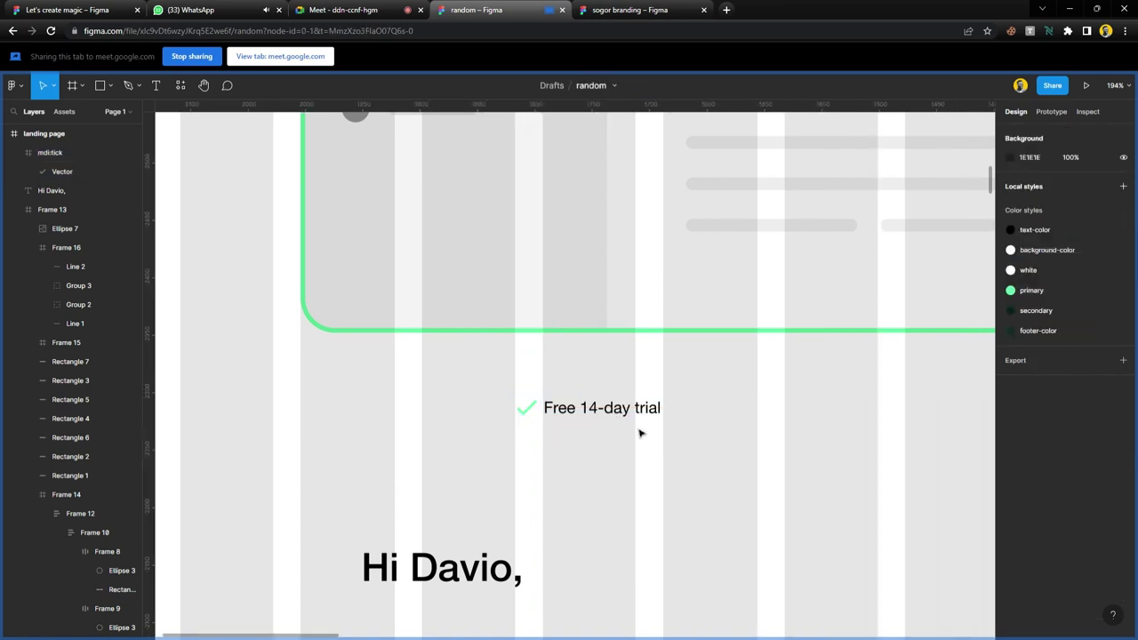
- Combine the tick icon and the "Free 14-day trial" text in a horizontal auto layout frame
left_click(591, 411)
left_click(536, 411, "shift")
key("shift+a")
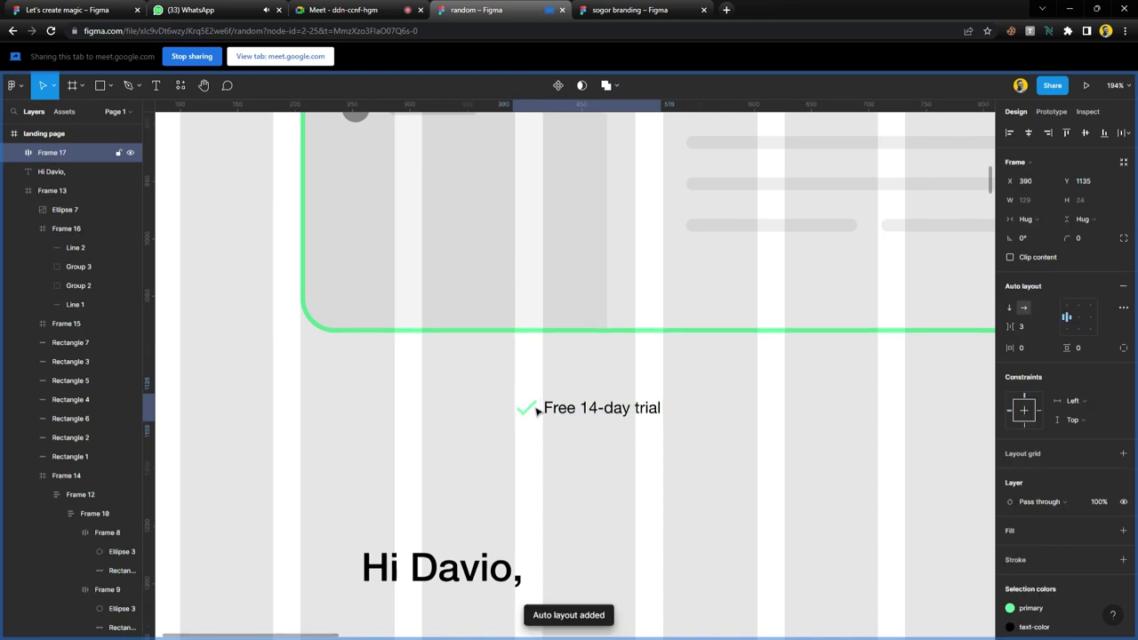
- Resize the tick icon inside the auto layout frame to 20 × 20
double_click(525, 407)
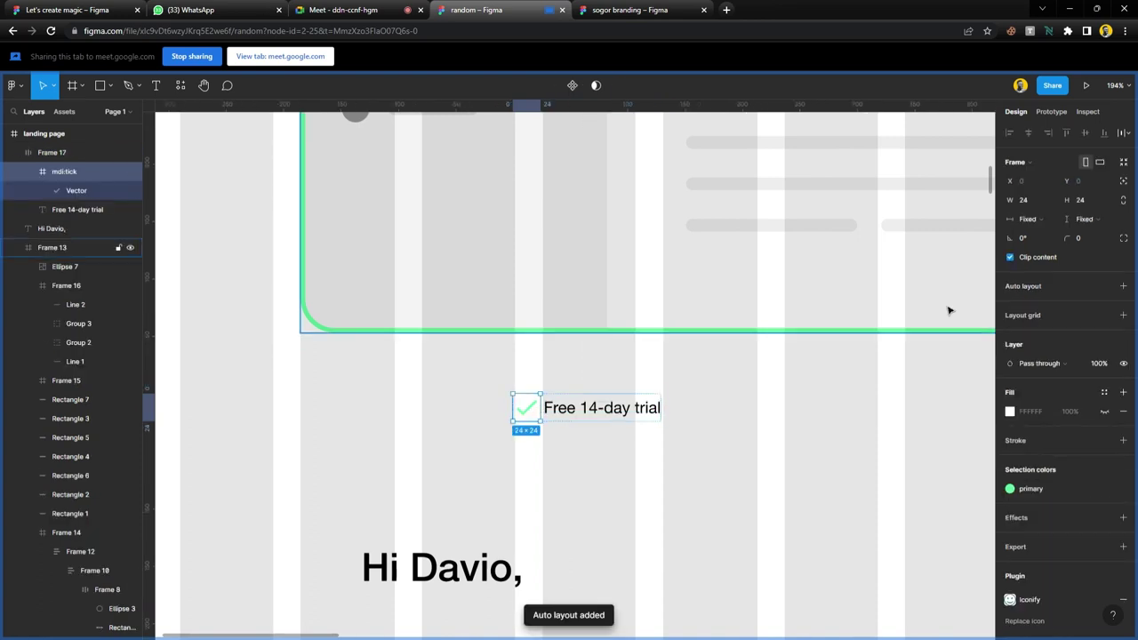
left_click(1096, 202)
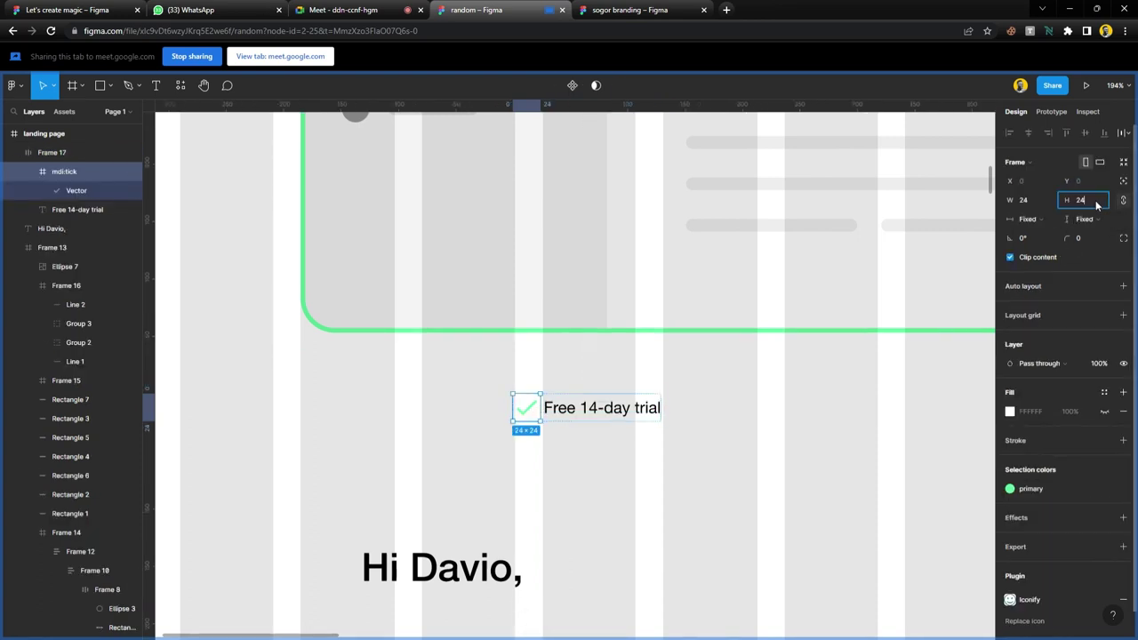
type("20")
key("Return")
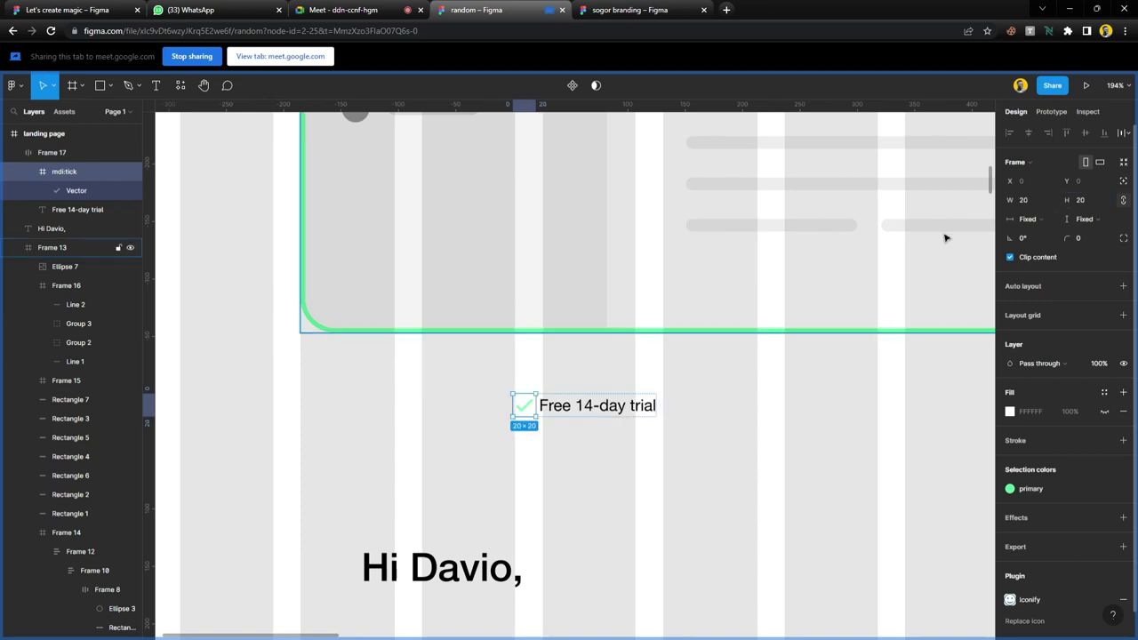
left_click(642, 457)
- Set the layer opacity of the "Free 14-day trial" text to 60%
double_click(597, 405)
scroll(597, 418, "down", 2)
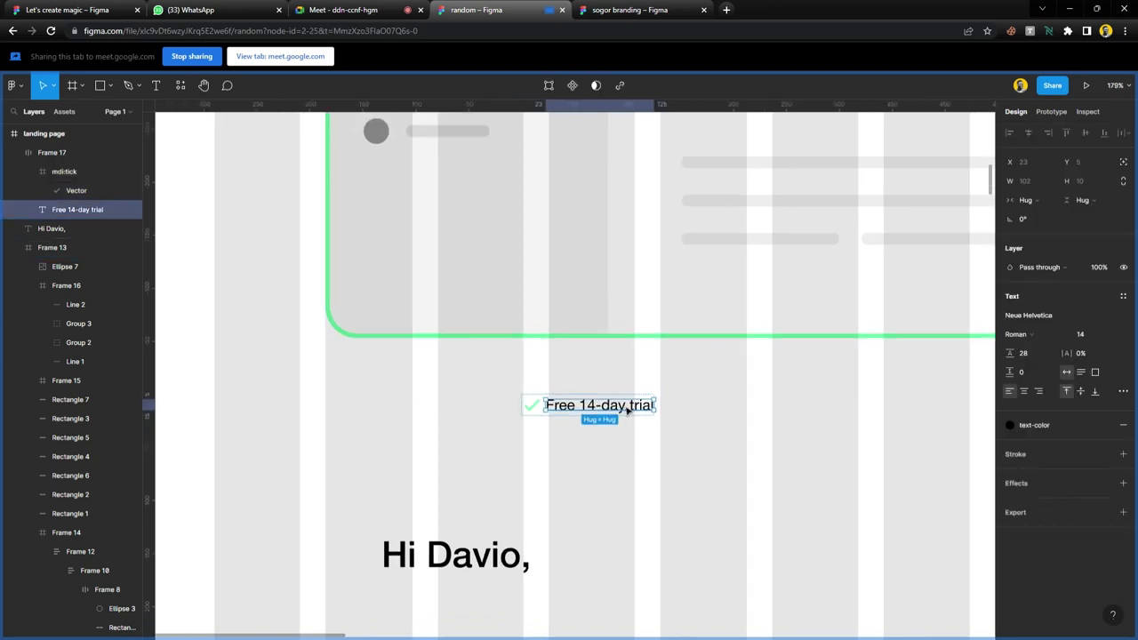
left_click(1108, 269)
type("60")
key("Return")
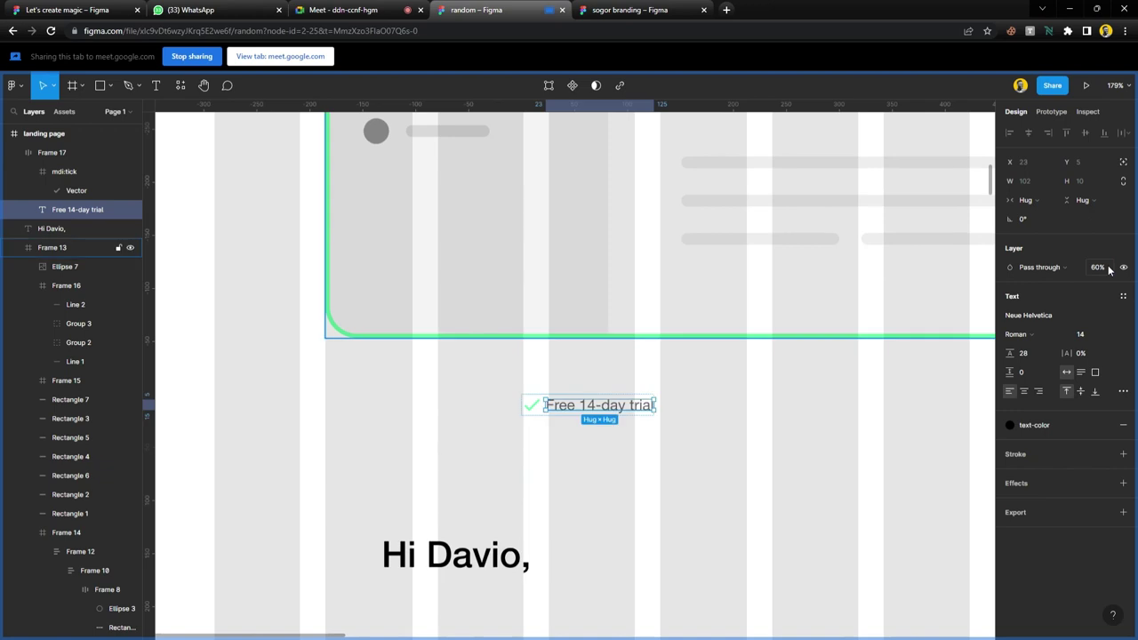
left_click(621, 481)
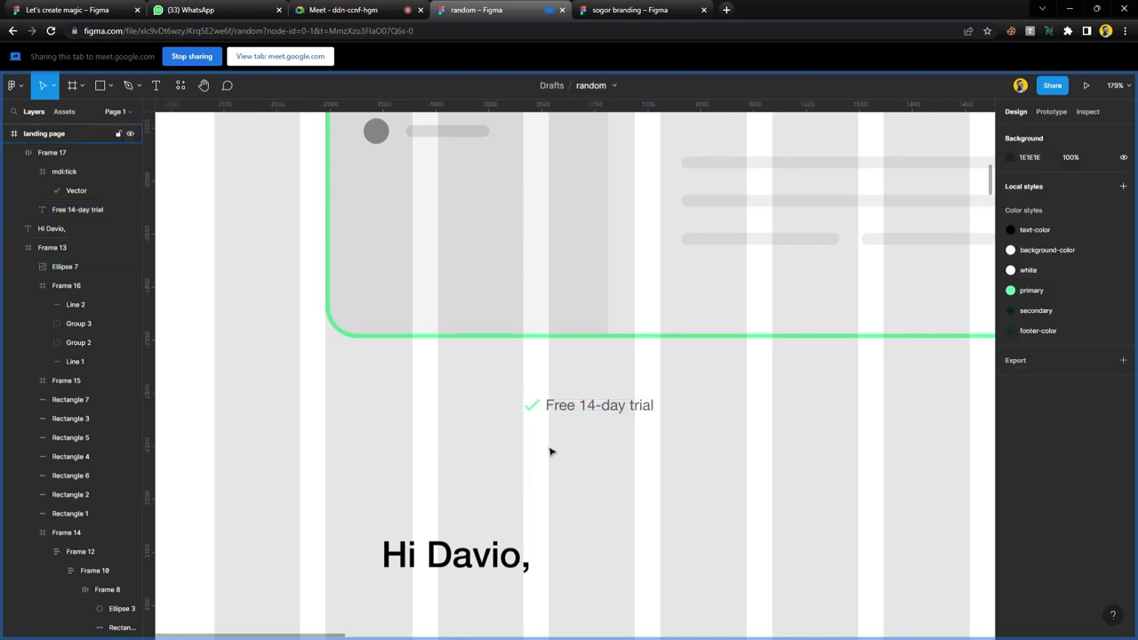
- Set the item spacing of the "Free 14-day trial" frame to 5 and move the frame to X 392, Y 1123
scroll(549, 451, "down", 2)
left_click(564, 420)
left_click(1038, 327)
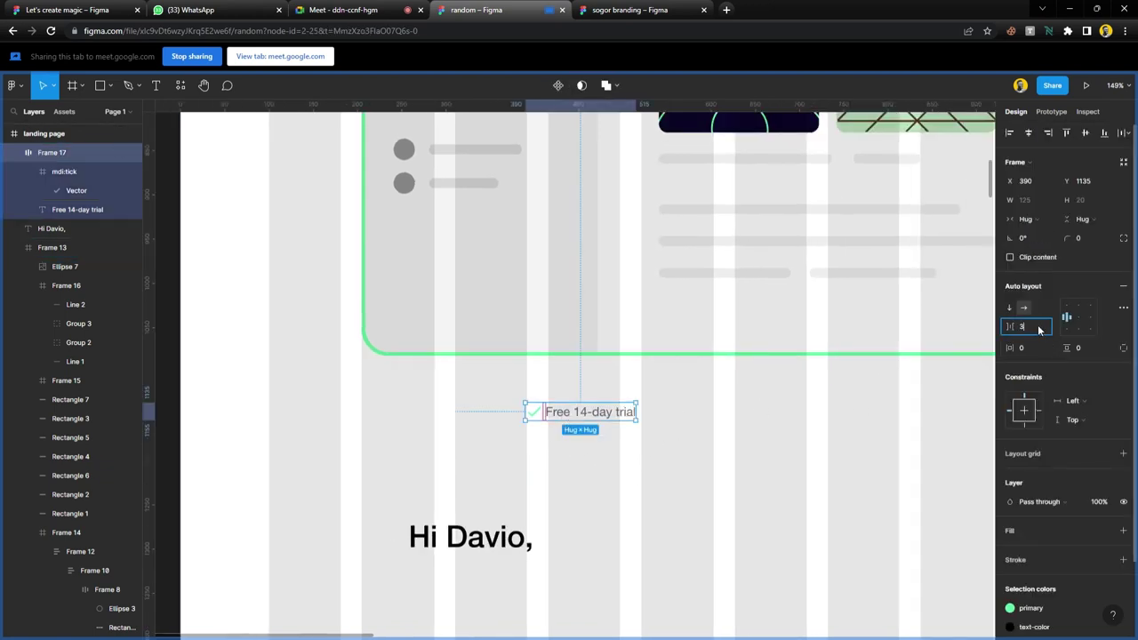
key("Up")
key("Up")
left_click(646, 441)
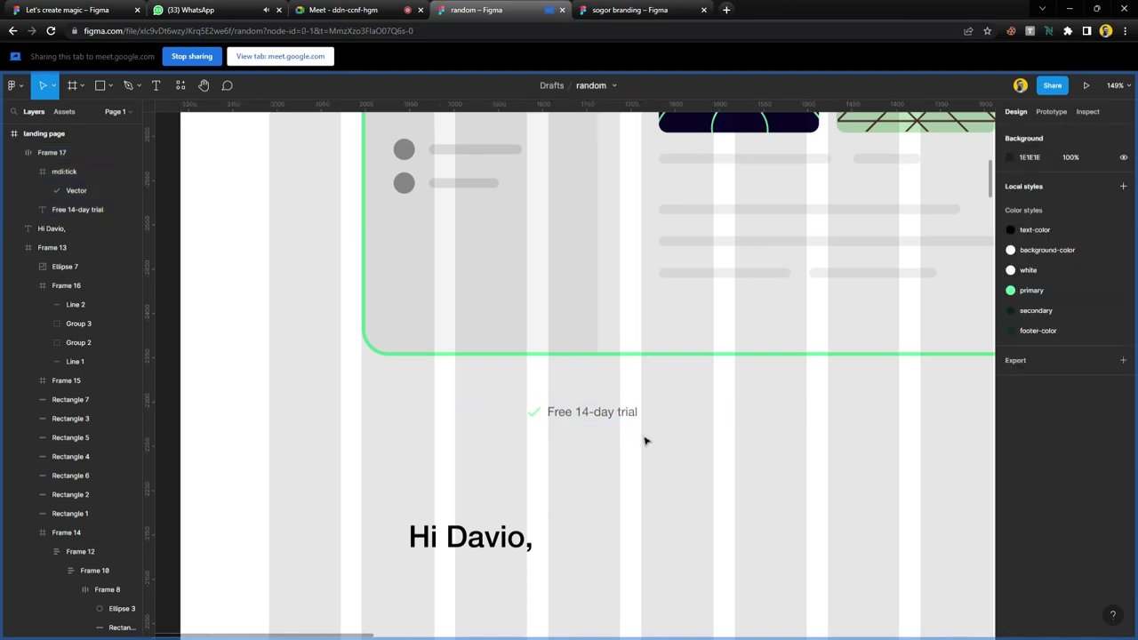
left_click_drag(578, 415, 578, 407)
- Duplicate the "Free 14-day trial" item twice along the same row, placing the copies at X 603 and X 814
scroll(579, 407, "down", 6)
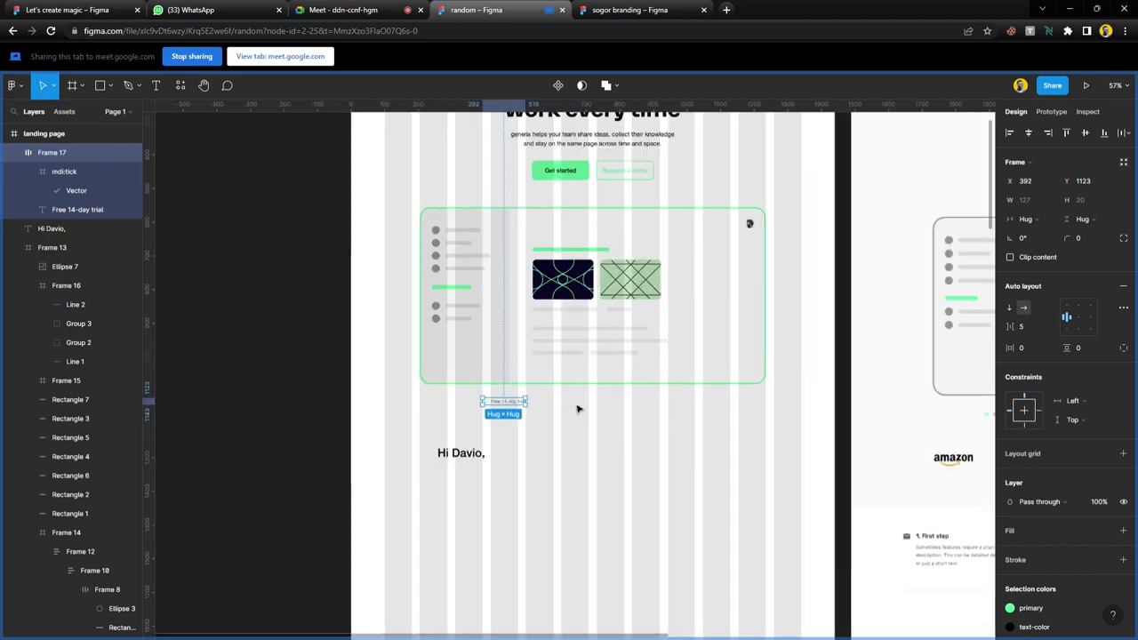
scroll(577, 409, "right", 3)
scroll(577, 408, "left", 2)
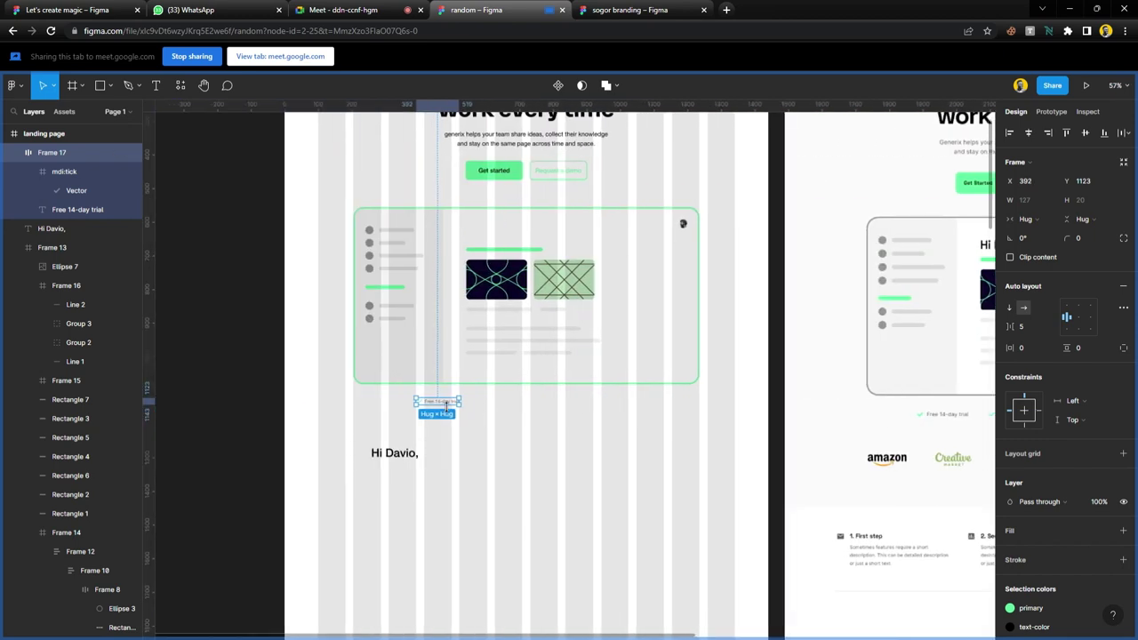
left_click_drag(446, 405, 514, 404)
scroll(518, 406, "right", 3)
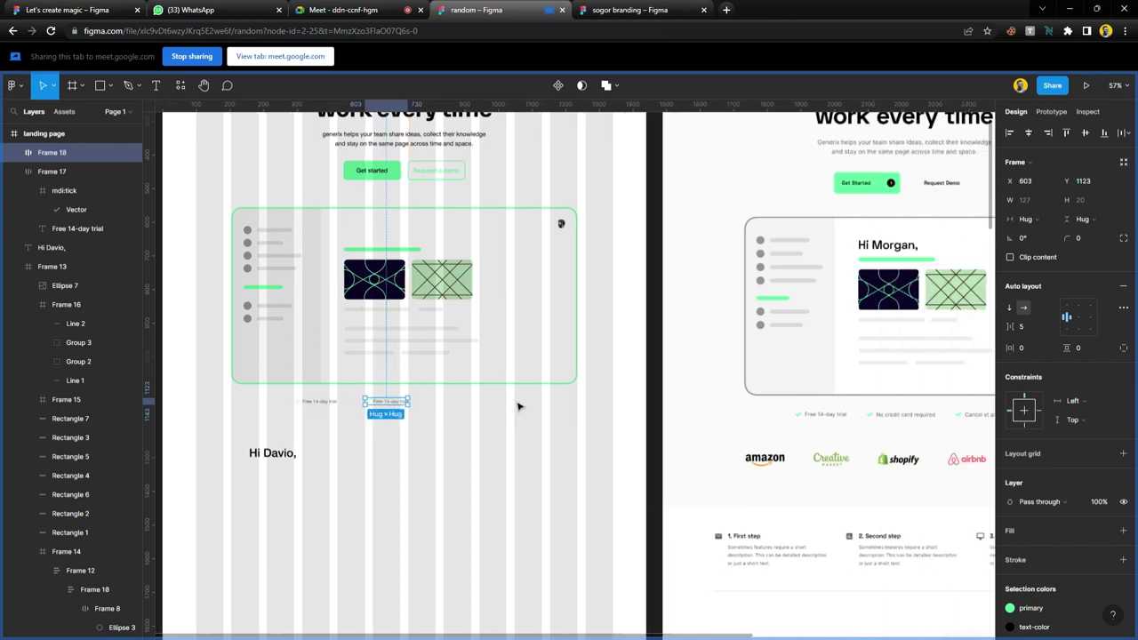
key("ctrl+d")
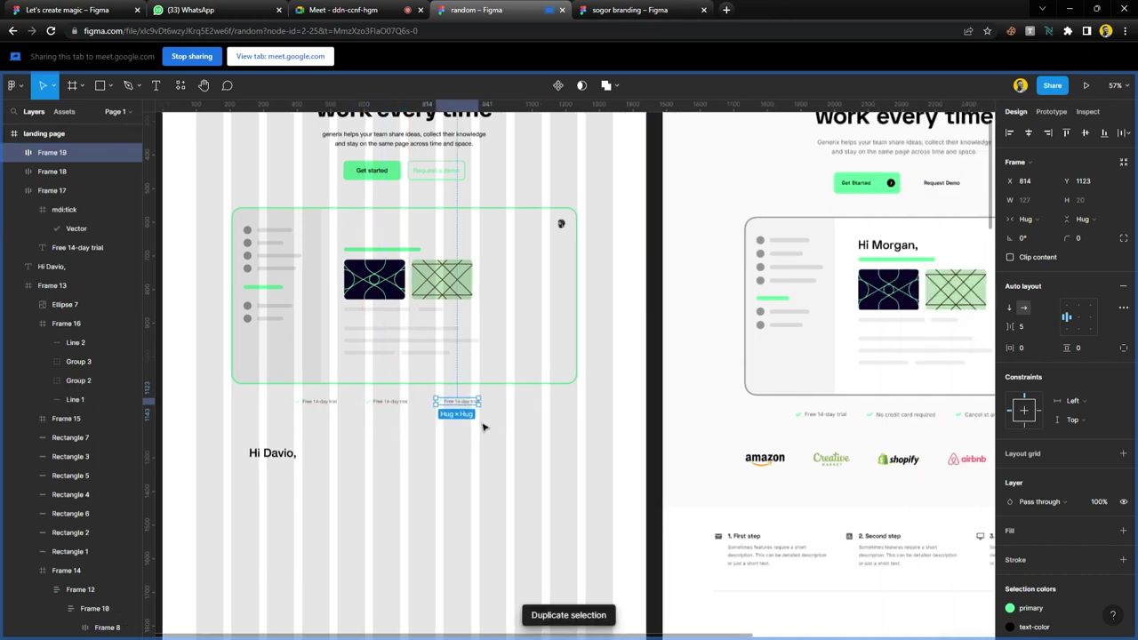
- Combine the three "Free 14-day trial" items in one horizontal auto layout row
scroll(481, 434, "left", 3)
left_click_drag(601, 435, 420, 400)
key("shift+a")
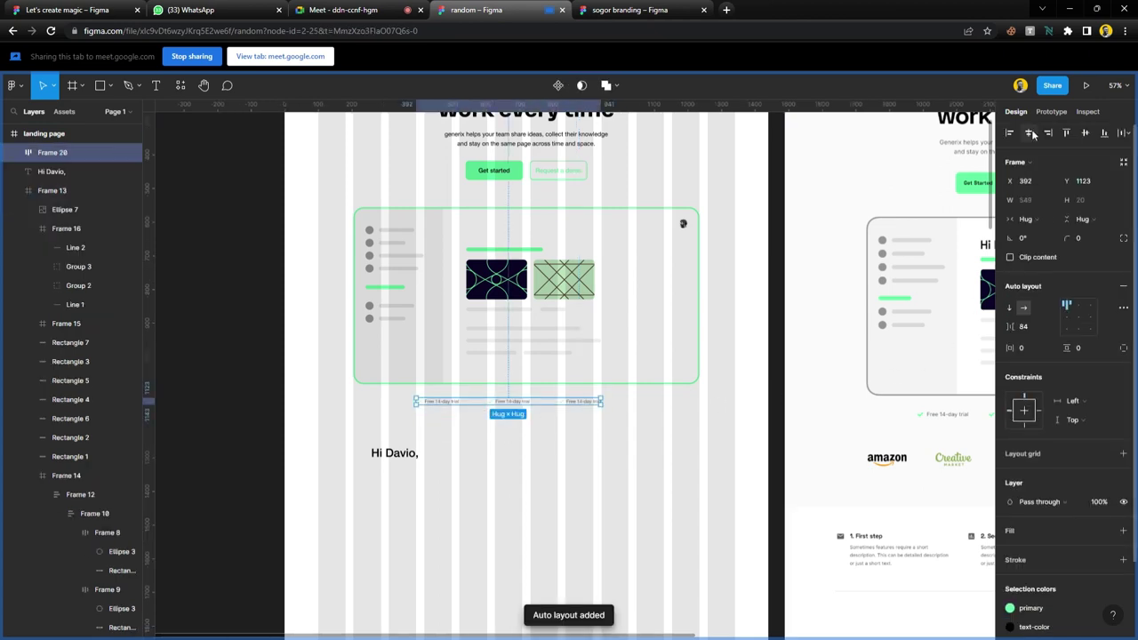
- Center the benefits row horizontally on the landing page, with centered auto layout alignment and a Center horizontal constraint
left_click(1077, 317)
left_click(1024, 410)
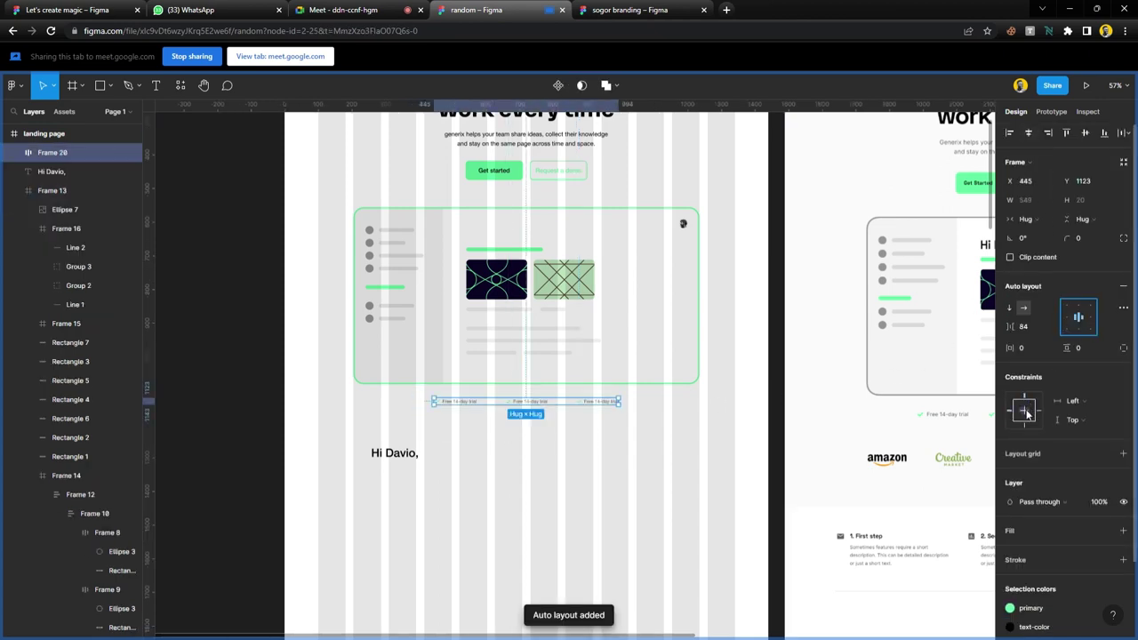
left_click(602, 449)
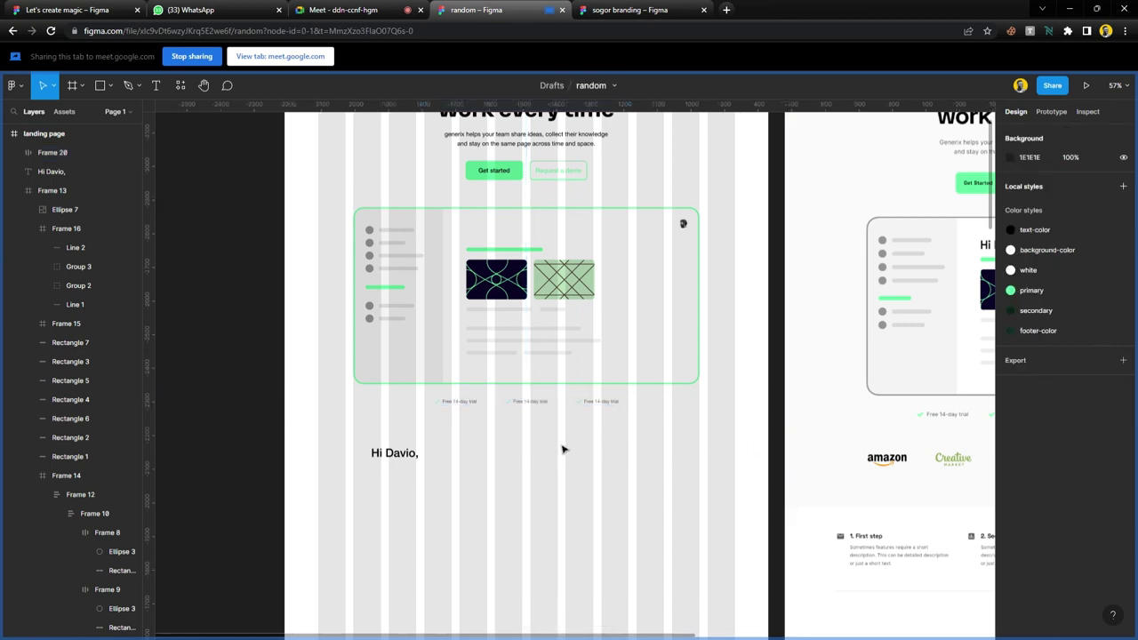
- Change the text of the middle benefit item to "No credit card required"
left_click(558, 404)
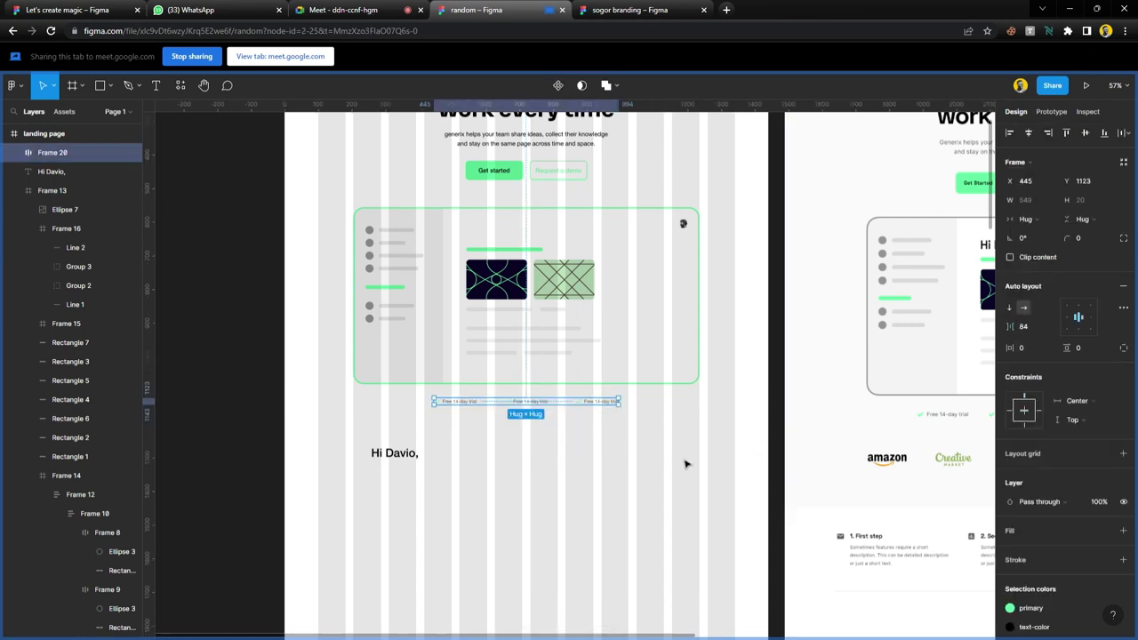
scroll(679, 461, "right", 5)
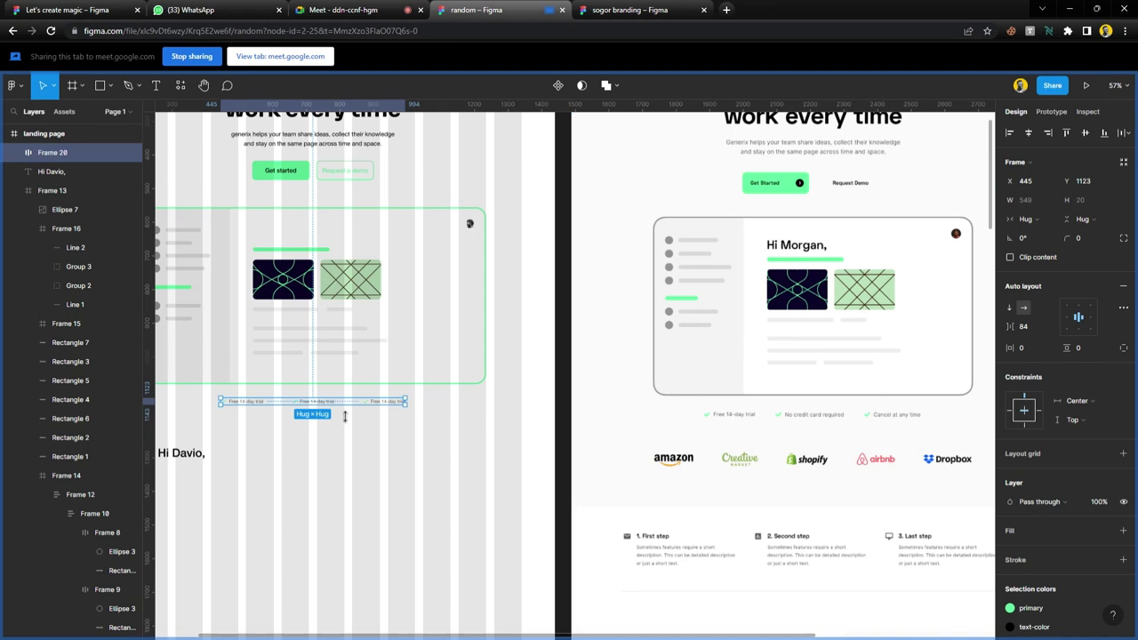
double_click(334, 404)
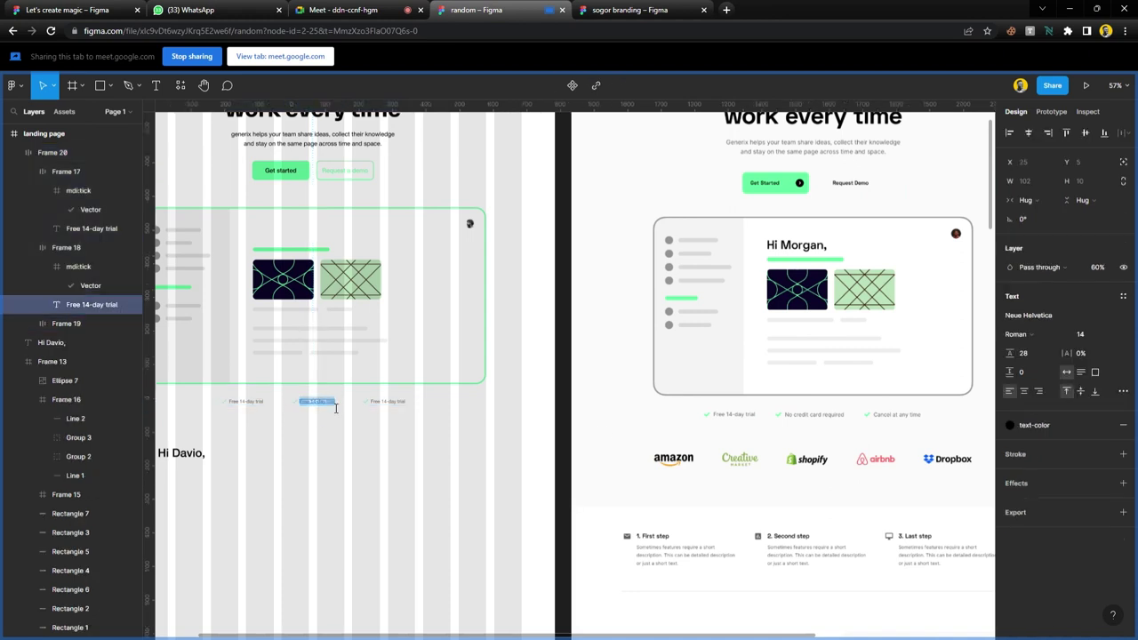
type("No credit")
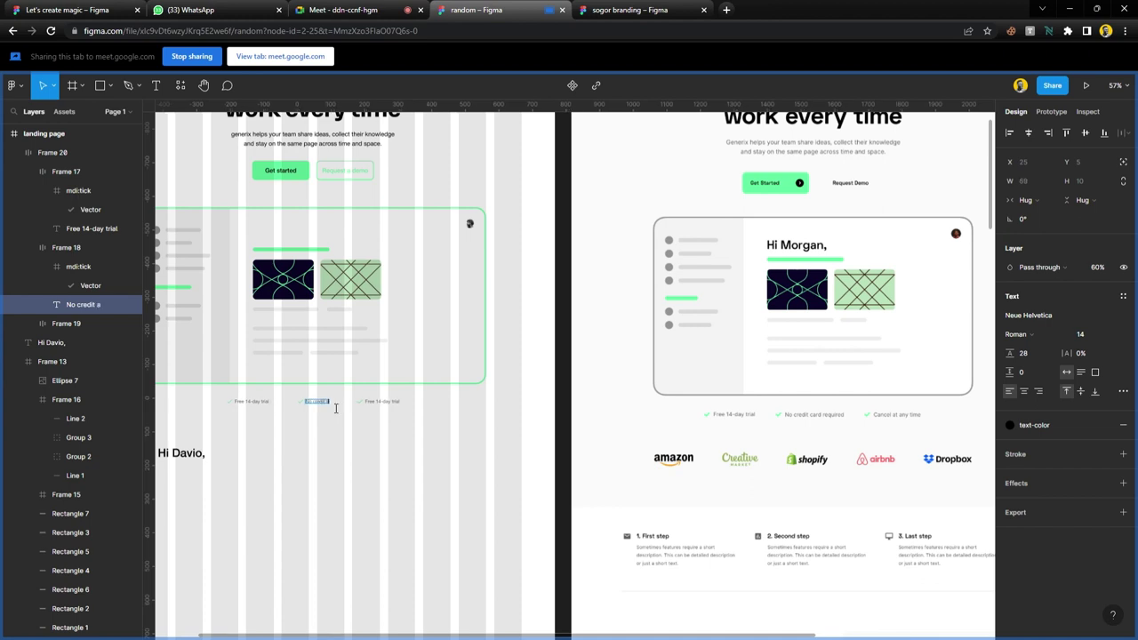
type(" card")
type(" required")
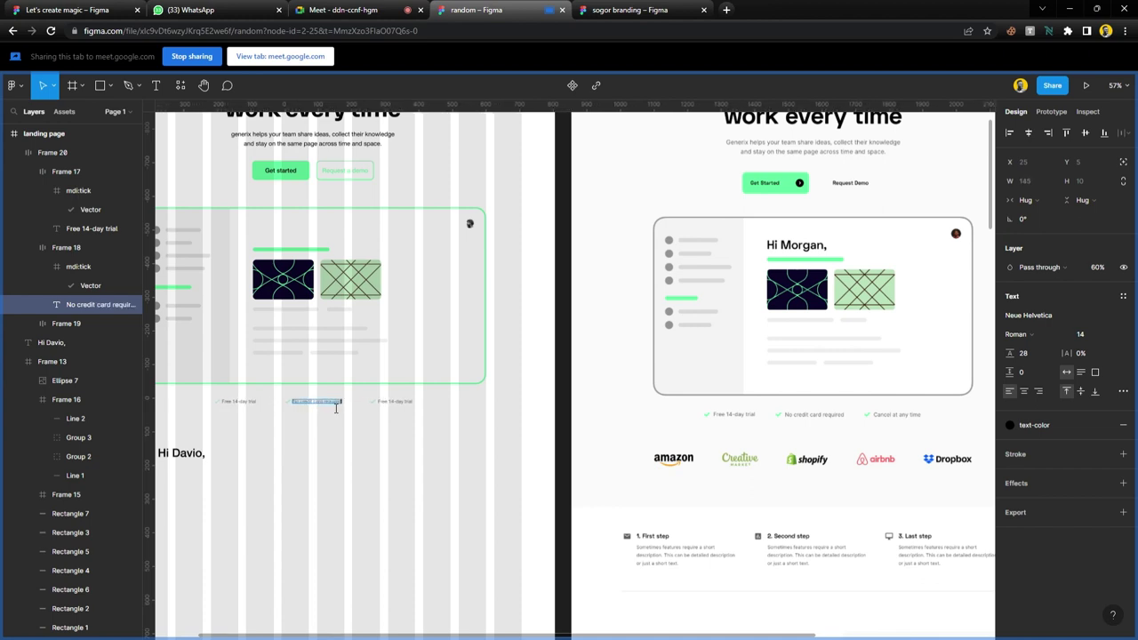
- Change the text of the third benefit item to "Cancel at any time" and make its text box auto width
left_click(386, 405)
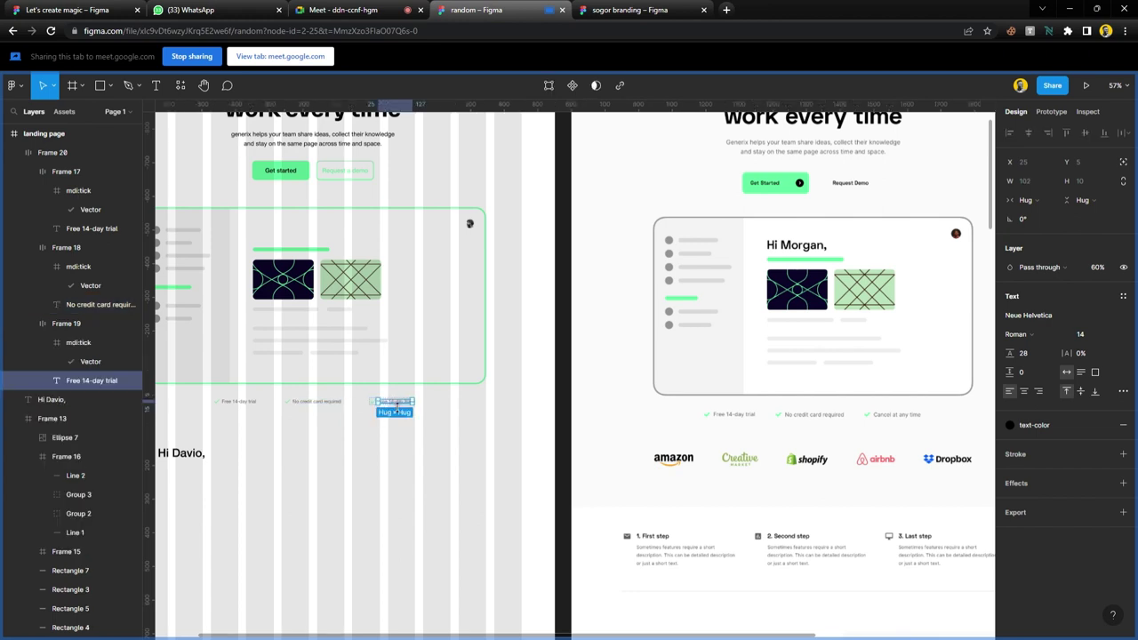
double_click(397, 404)
type("Cancel")
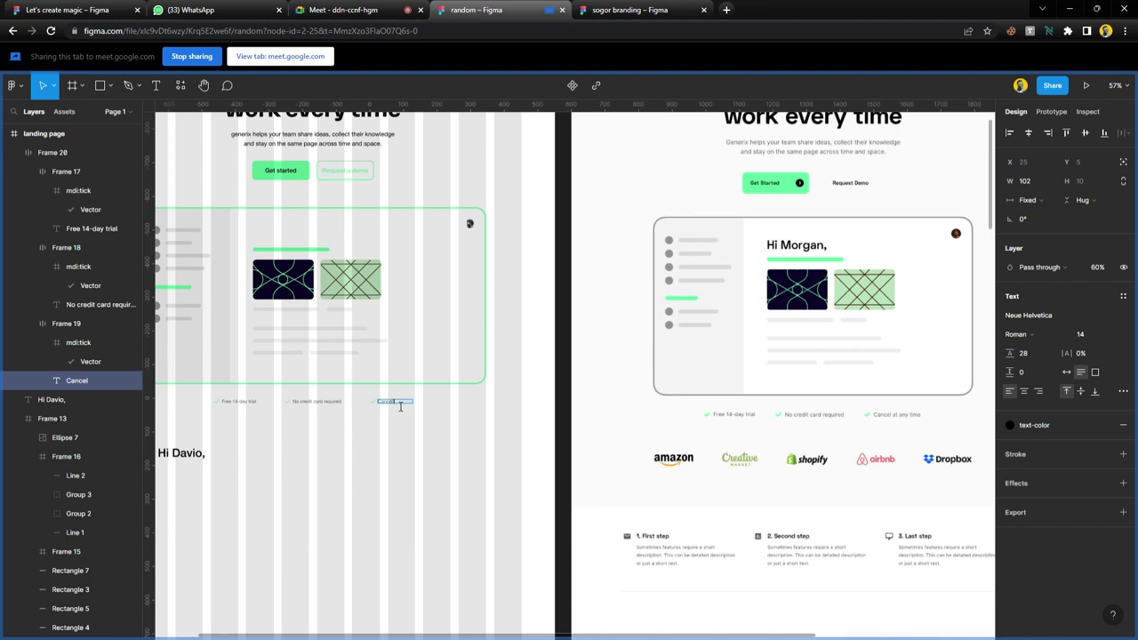
type(" at any time")
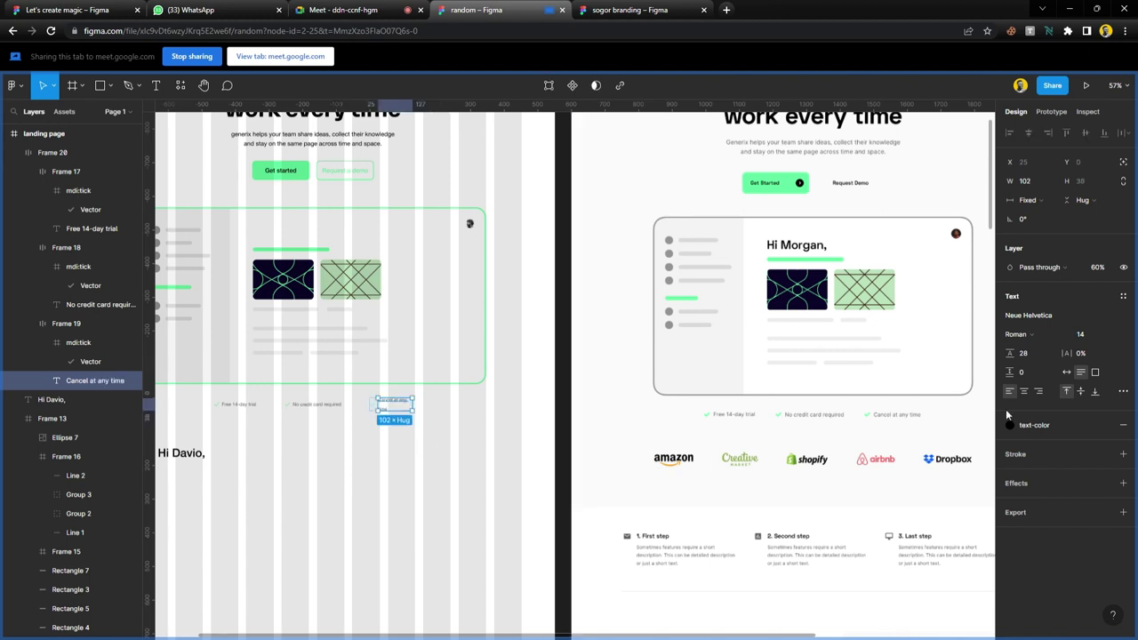
key("Escape")
left_click(424, 436)
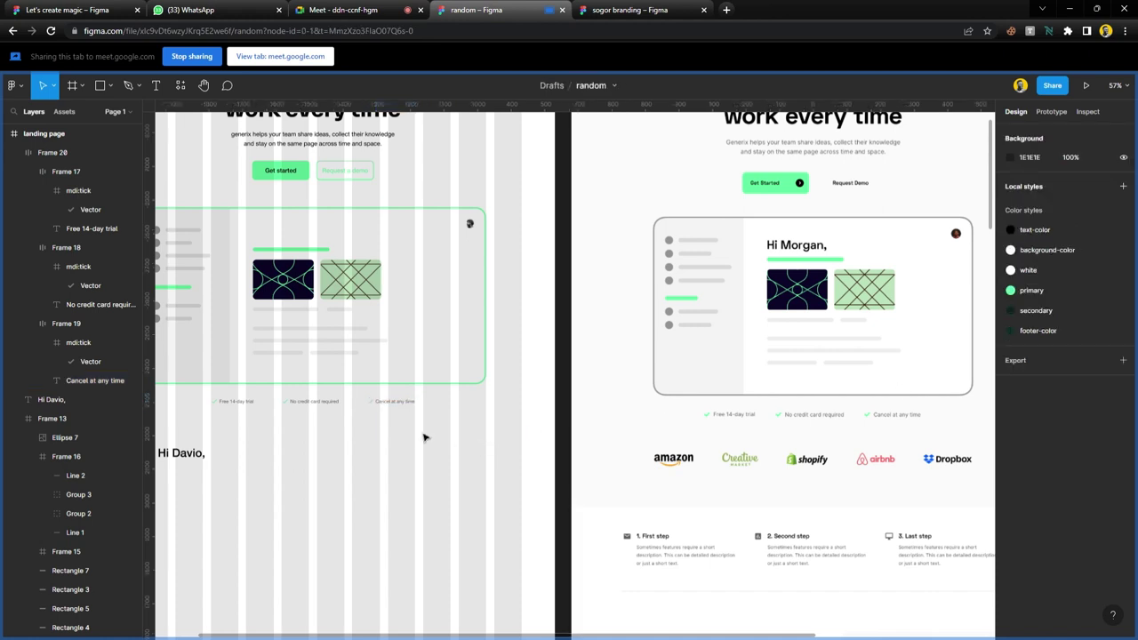
- Center the whole benefits row horizontally on the landing page and move it to Y 1124
left_click(316, 400)
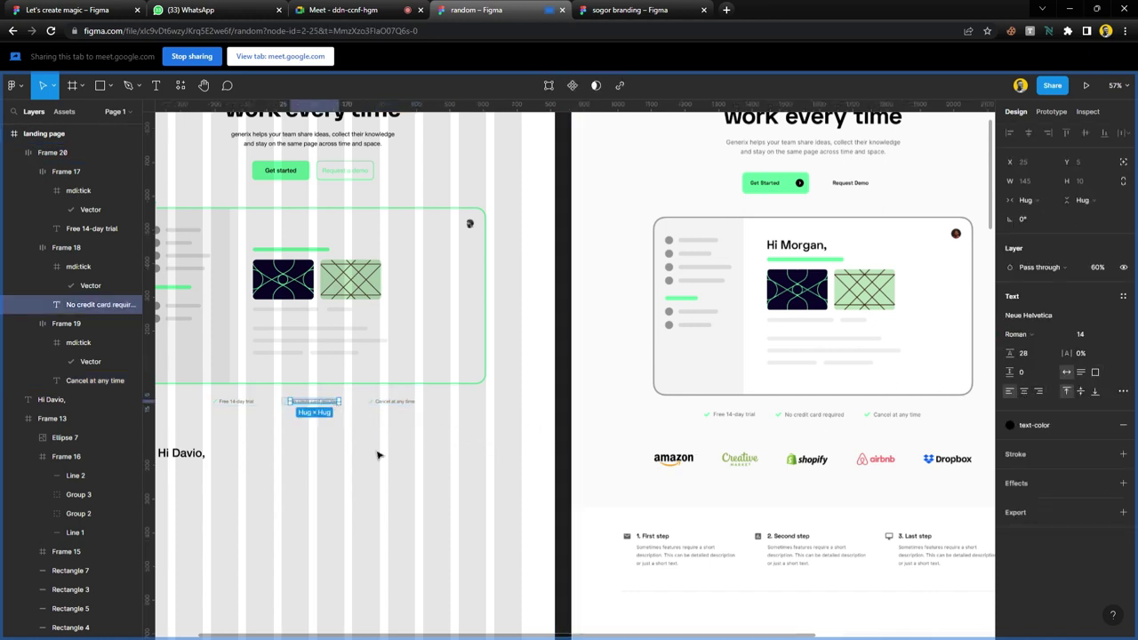
left_click(388, 405)
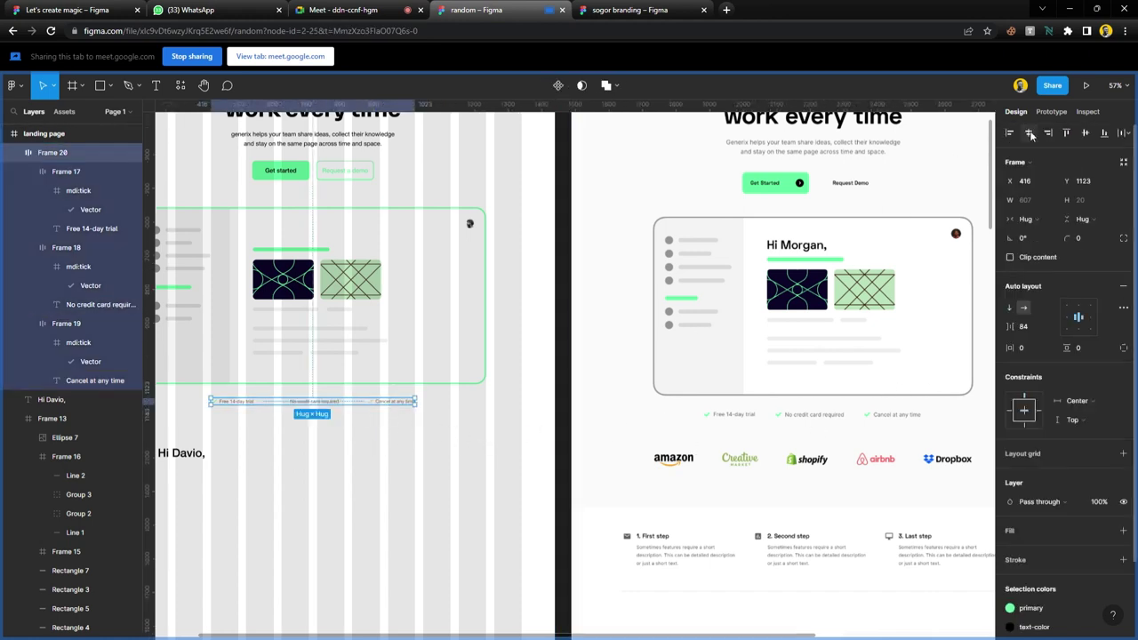
left_click(521, 422)
scroll(485, 436, "left", 5)
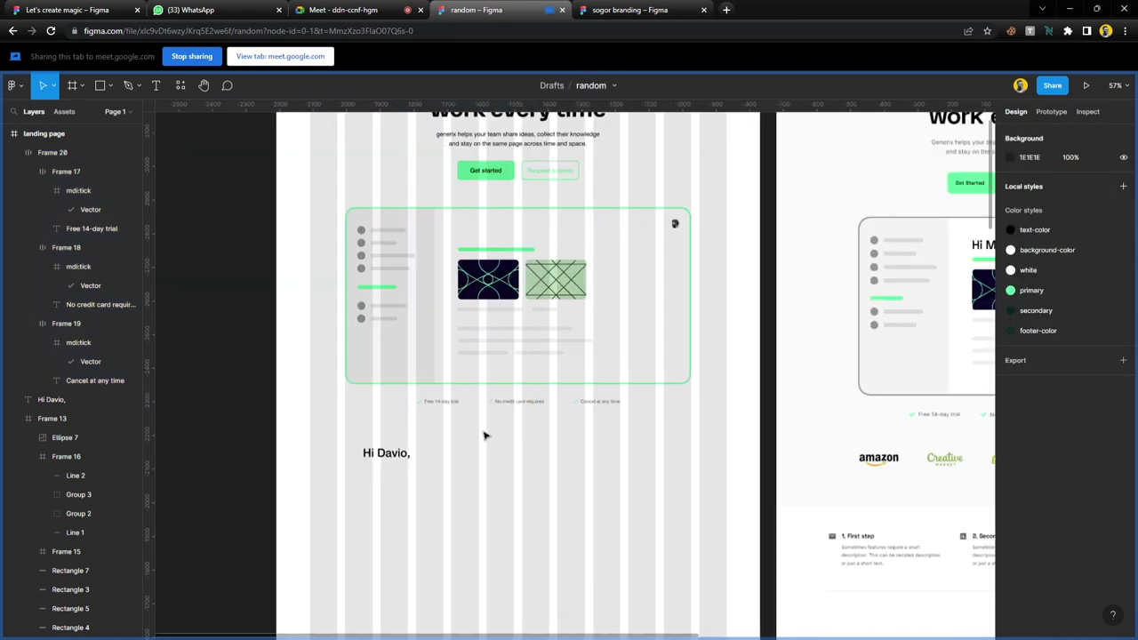
left_click(551, 403)
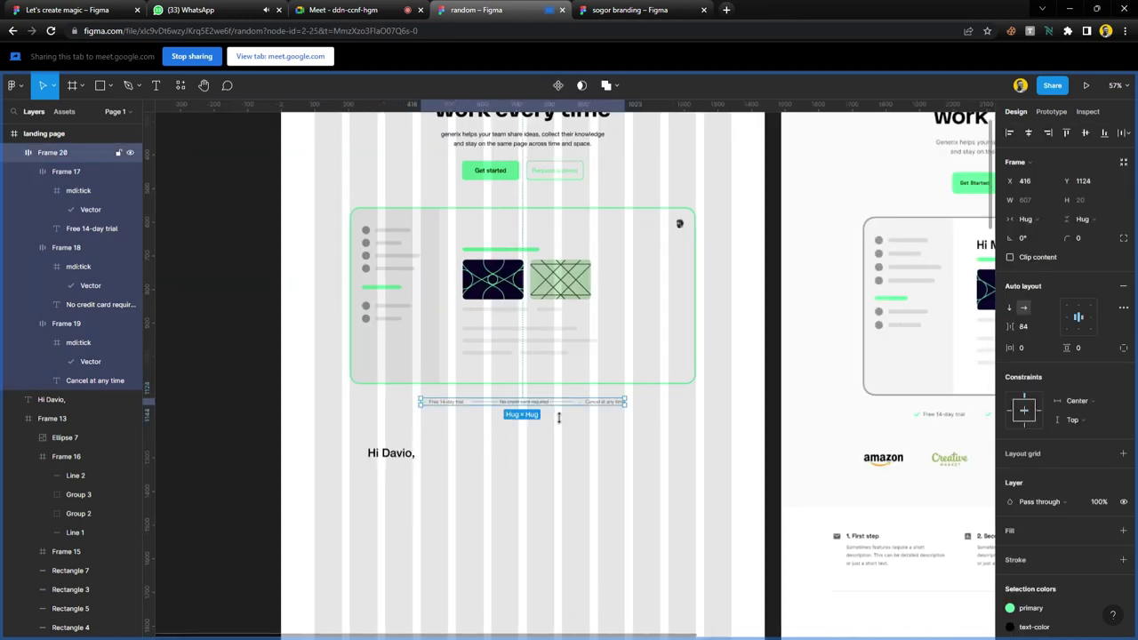
left_click(566, 443)
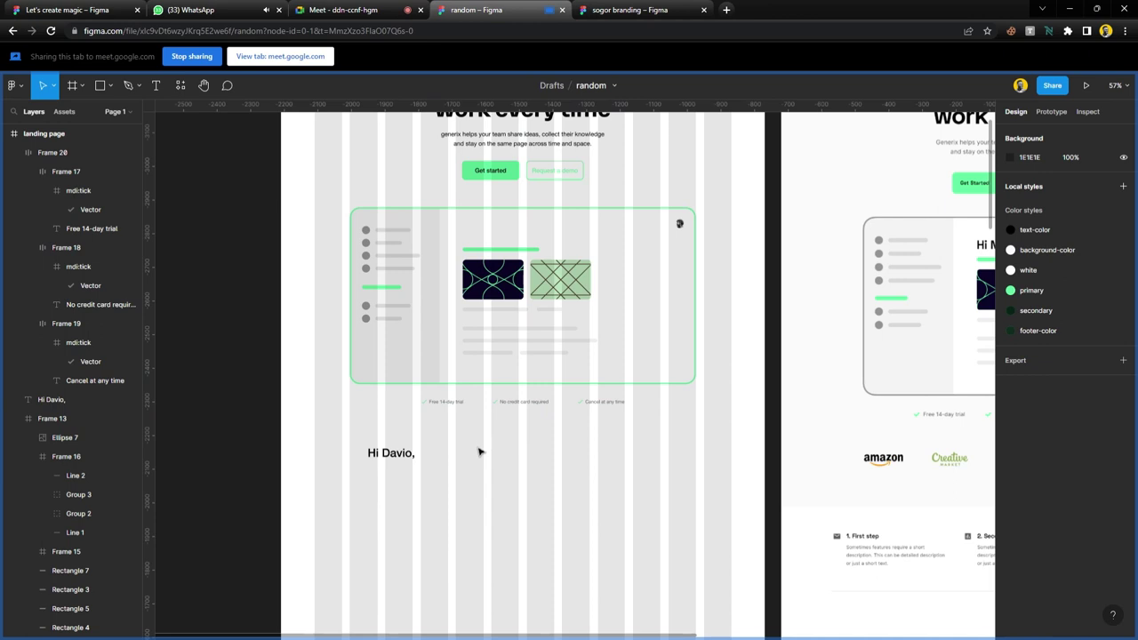
- Change the greeting text below the benefits row to "amazon" and line it up with the dashboard's left edge
scroll(478, 452, "down", 1)
left_click(376, 452)
double_click(388, 451)
type("amazon")
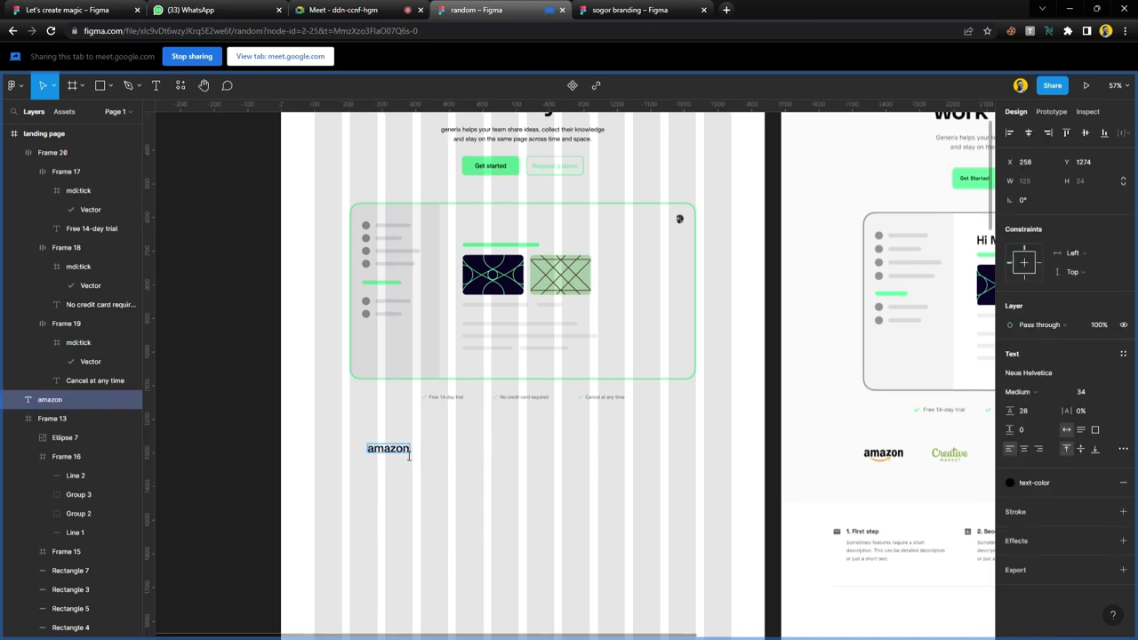
key("Escape")
- Duplicate the amazon text to X 497, Y 1270 and change the copy to "Creative market"
left_click_drag(409, 454, 477, 457)
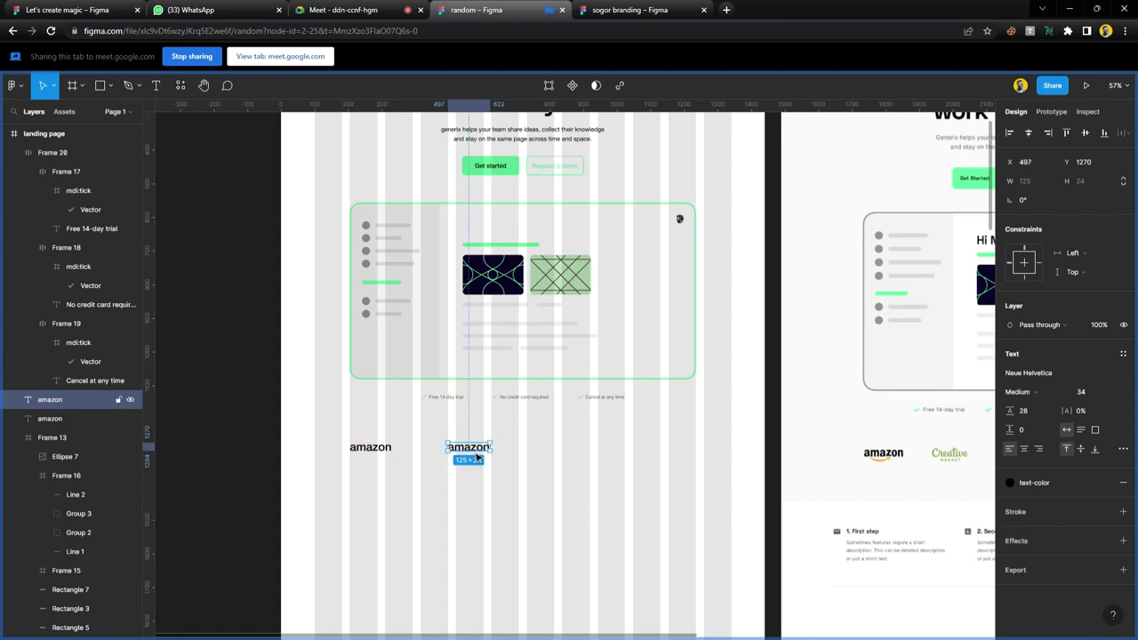
scroll(478, 457, "right", 3)
double_click(442, 452)
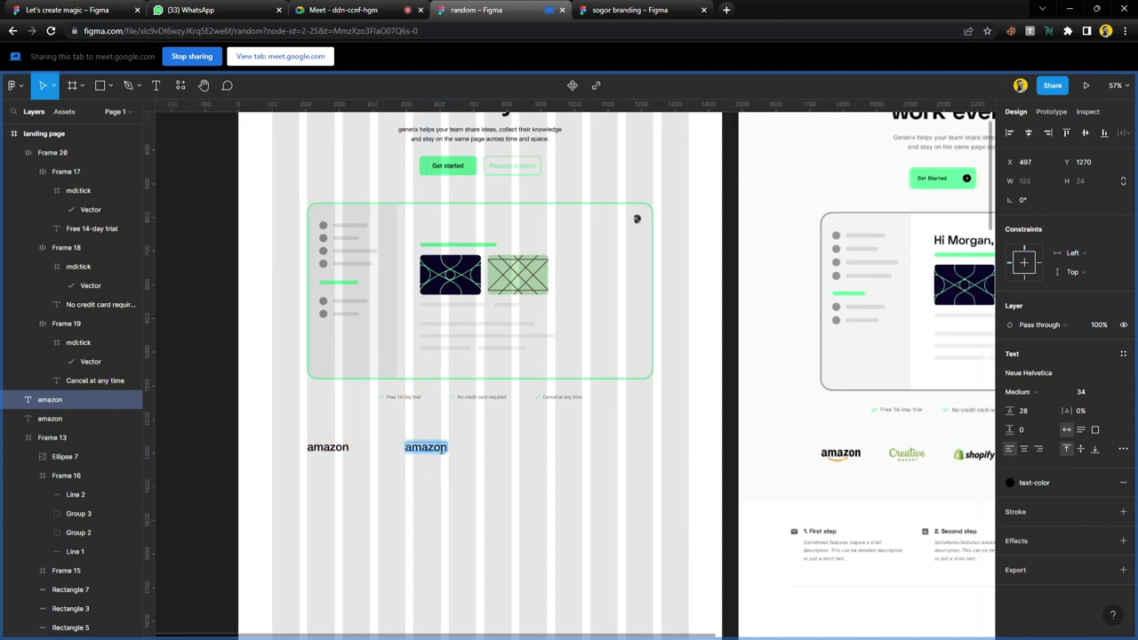
type("Creati")
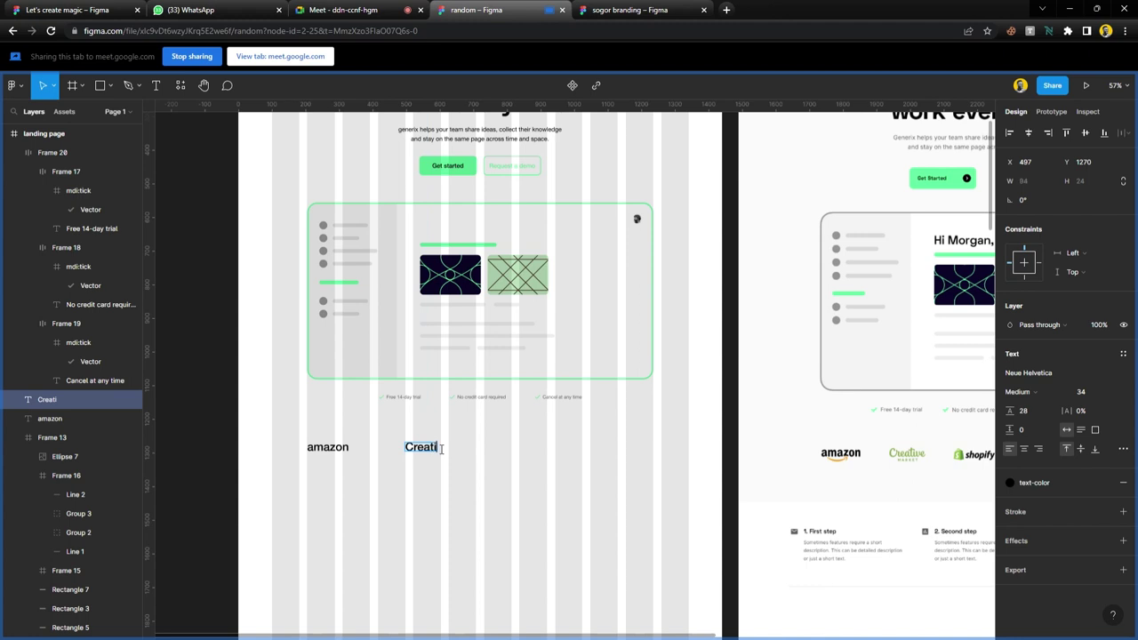
type("ve market")
key("Escape")
- Duplicate the Creative market text to X 805 in the same row and change the copy to "Shopify"
left_click_drag(458, 448, 562, 450)
scroll(561, 451, "right", 3)
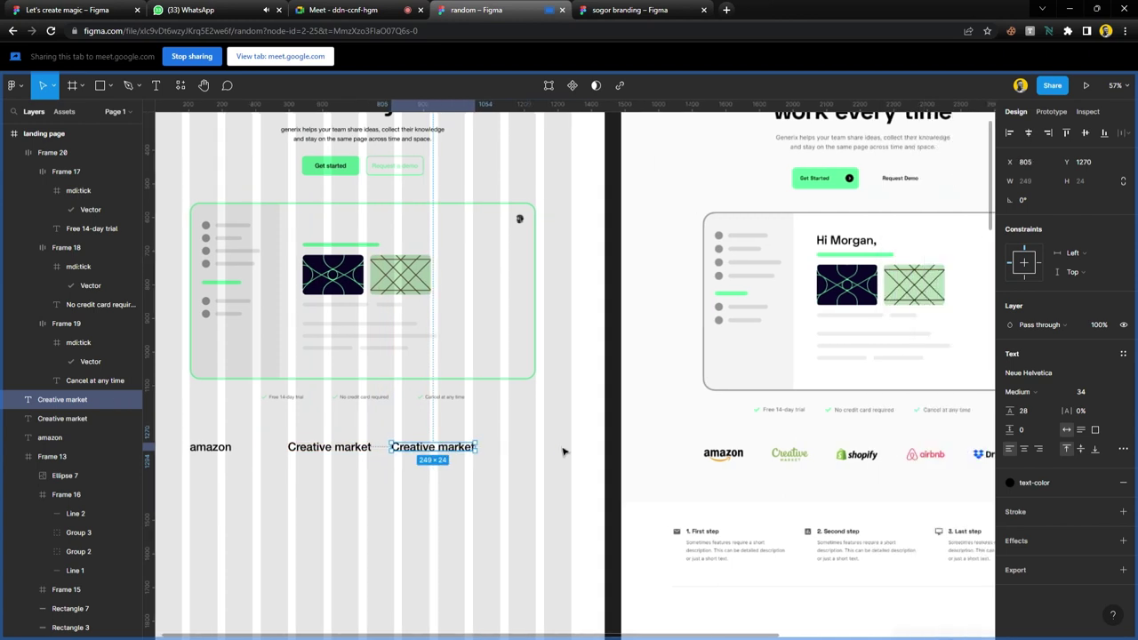
double_click(464, 451)
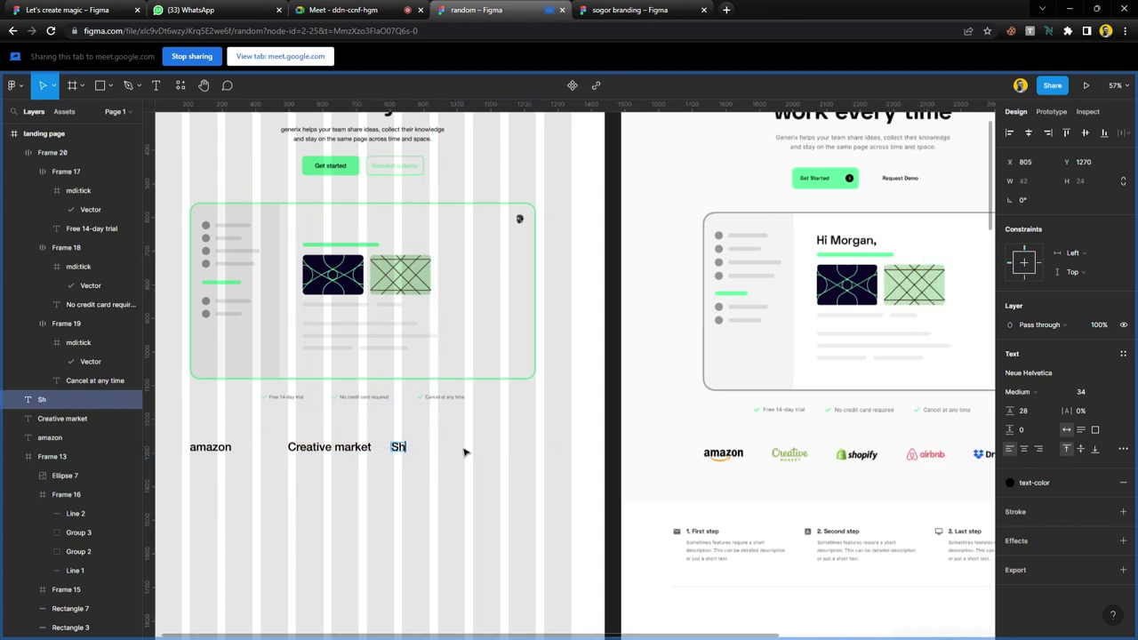
key("Escape")
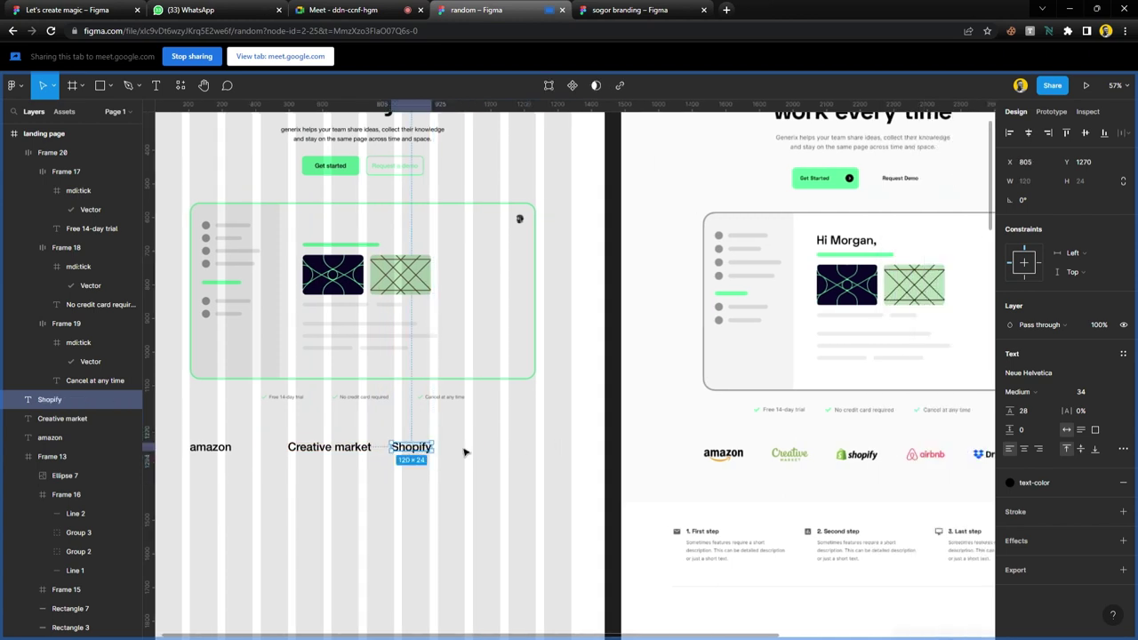
- Duplicate the Shopify text to X 1034 in the same row and change the copy to "Airbnb"
left_click_drag(418, 451, 493, 455)
double_click(493, 451)
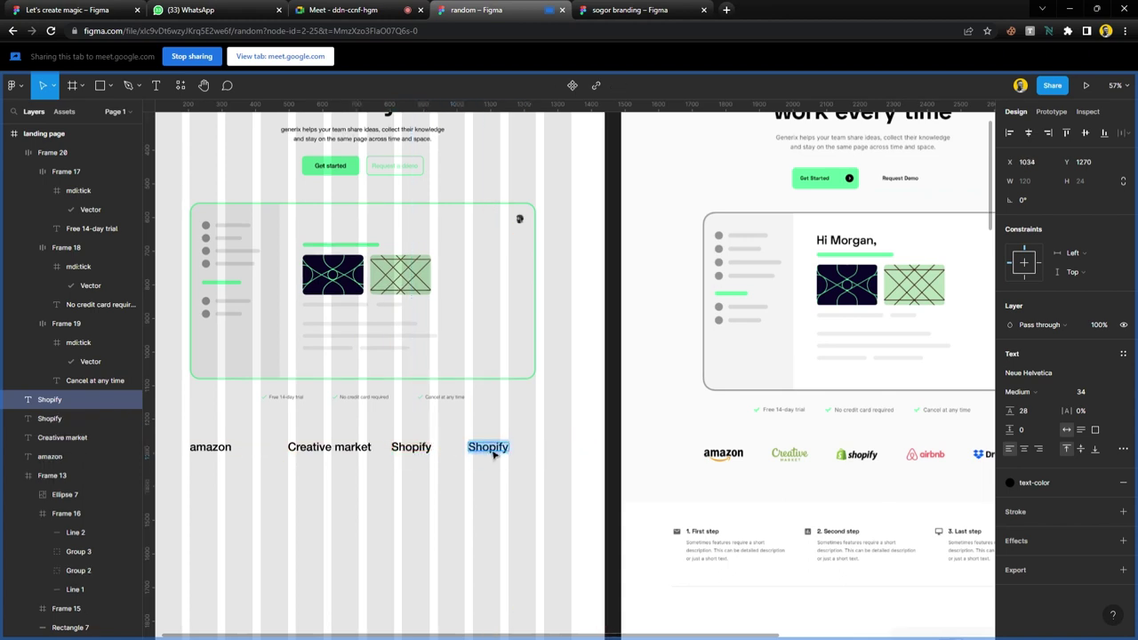
type("Airbnb")
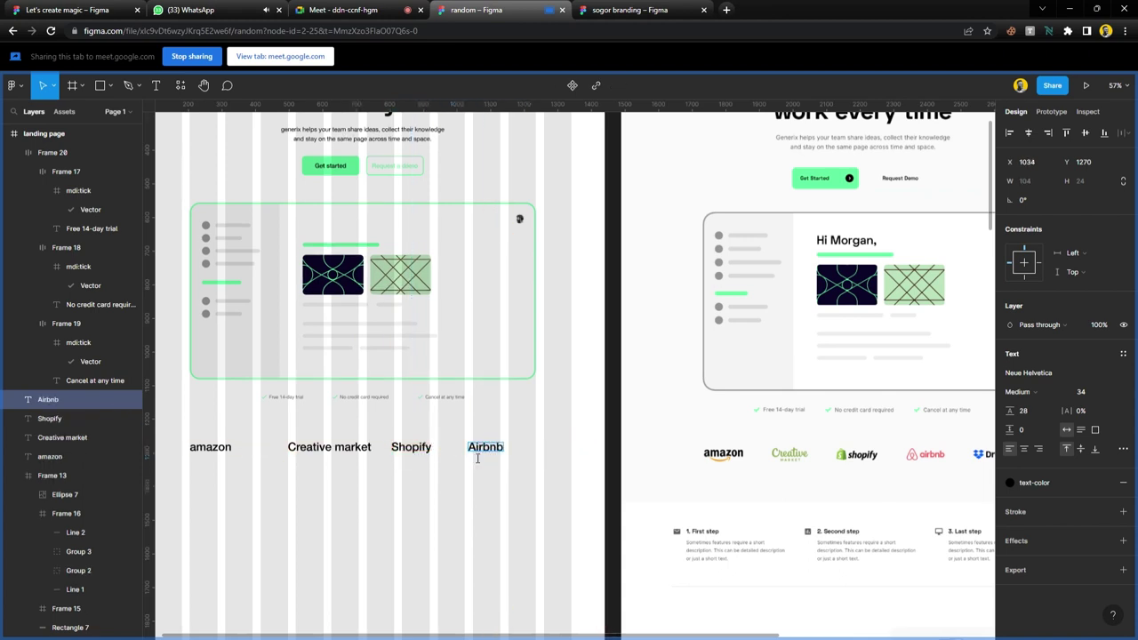
key("Escape")
scroll(487, 470, "right", 3)
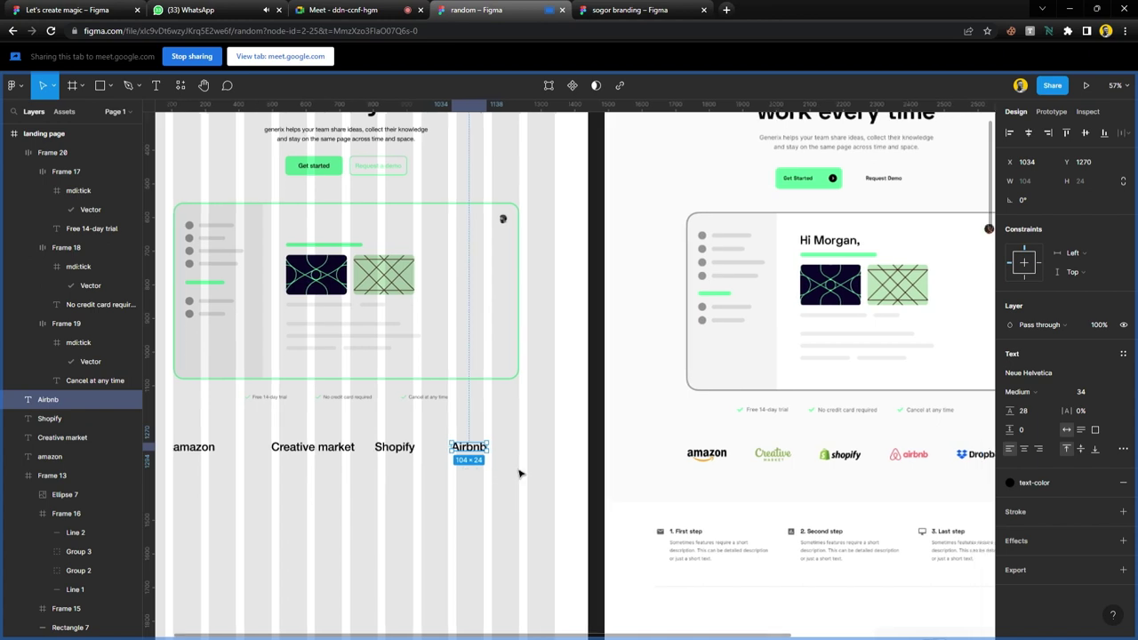
scroll(498, 468, "left", 5)
scroll(561, 465, "right", 5)
- Duplicate the Airbnb text to X 1202 in the same row and change the copy to "Dropbox"
left_click_drag(425, 448, 481, 449)
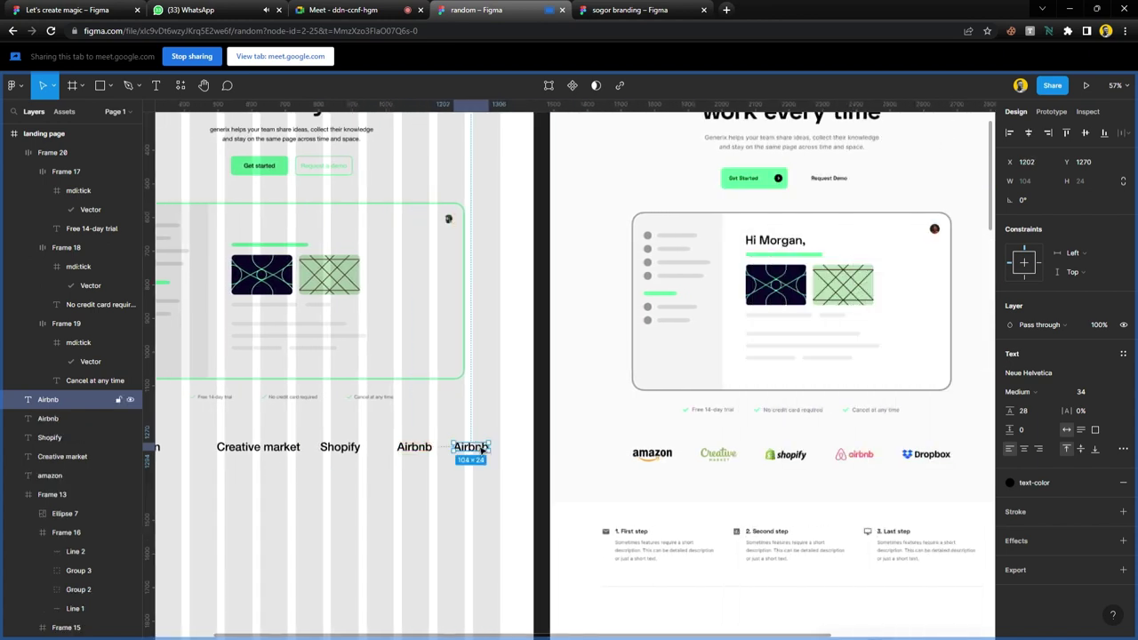
double_click(475, 447)
type("Drop")
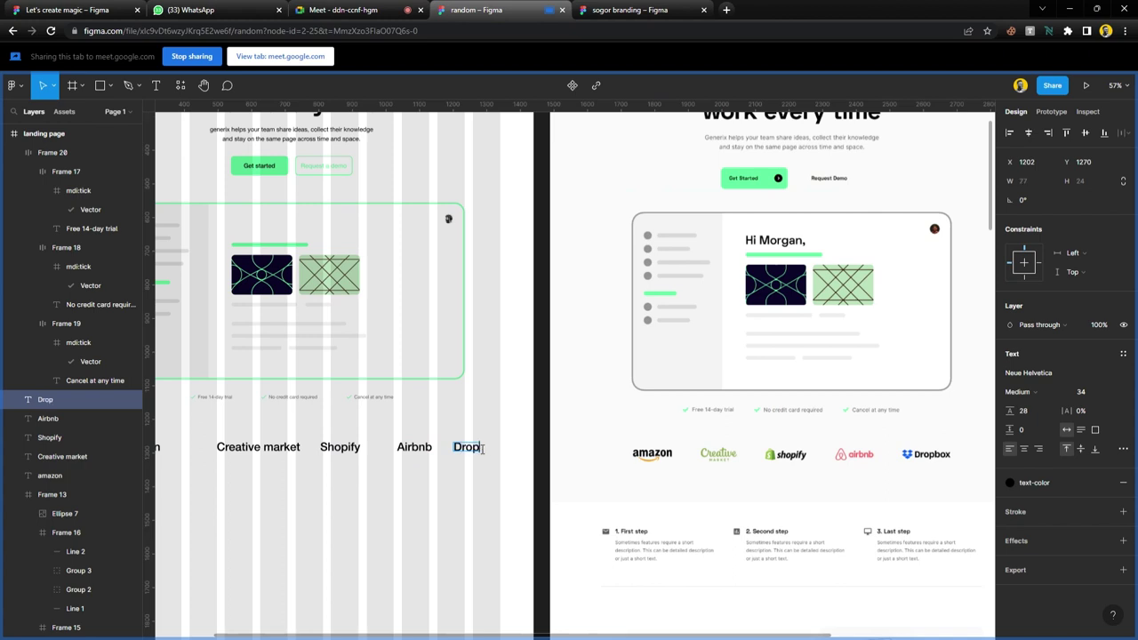
type("box")
key("Escape")
- Space the five company names across the dashboard's width and wrap them in a horizontal auto layout with a 74 gap
scroll(511, 469, "left", 3)
left_click_drag(668, 478, 300, 433)
left_click(603, 513)
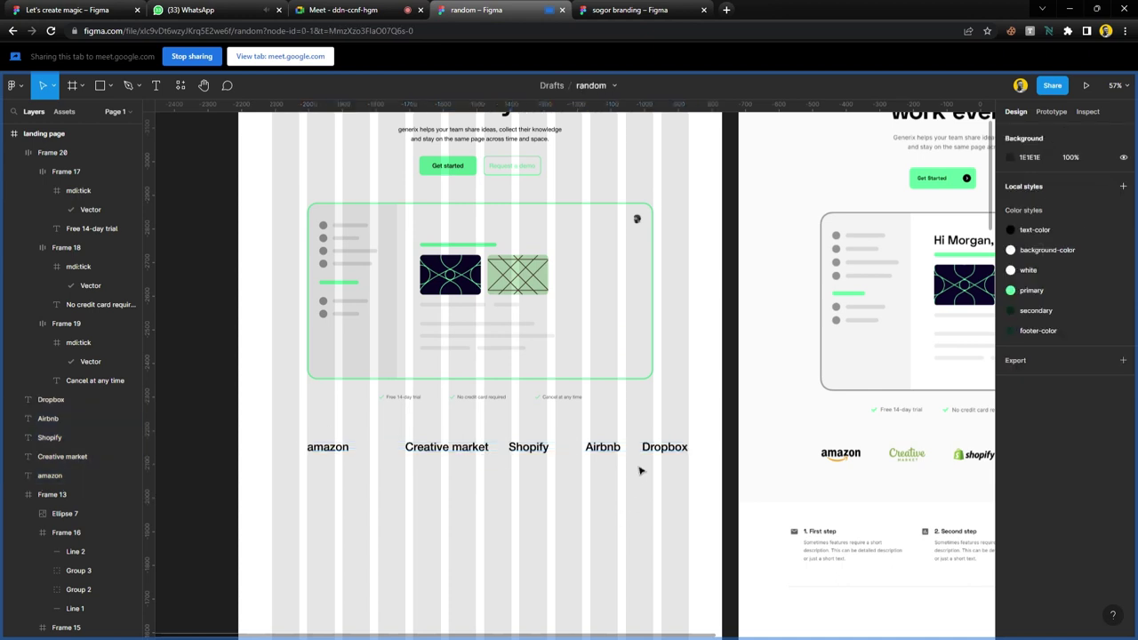
left_click(613, 453)
left_click_drag(615, 473, 451, 448)
left_click_drag(534, 455, 496, 453)
left_click_drag(663, 450, 629, 451)
left_click(633, 499)
left_click_drag(656, 494, 266, 440)
key("shift+a")
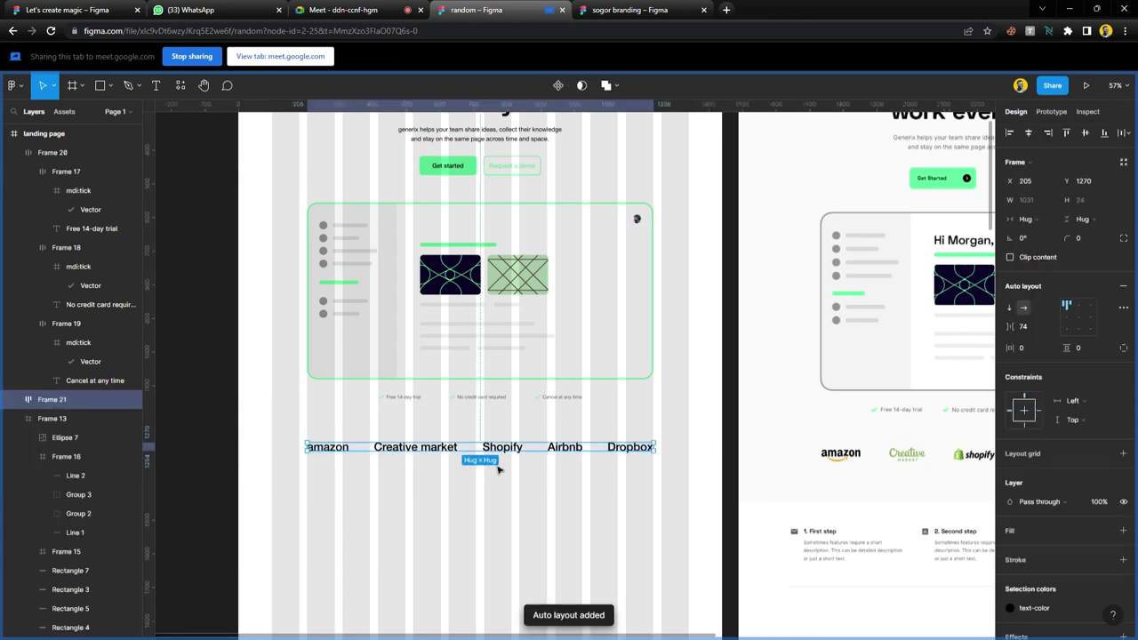
- Center the company names row horizontally on the landing page and move it up to Y 1238
scroll(643, 471, "up", 15)
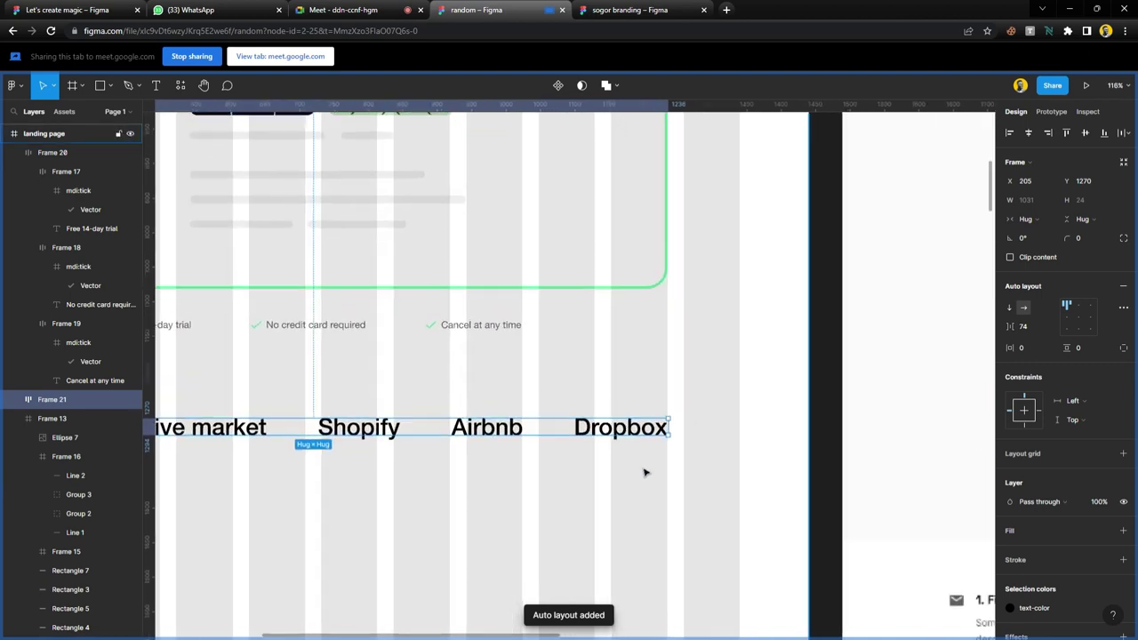
scroll(673, 430, "down", 15)
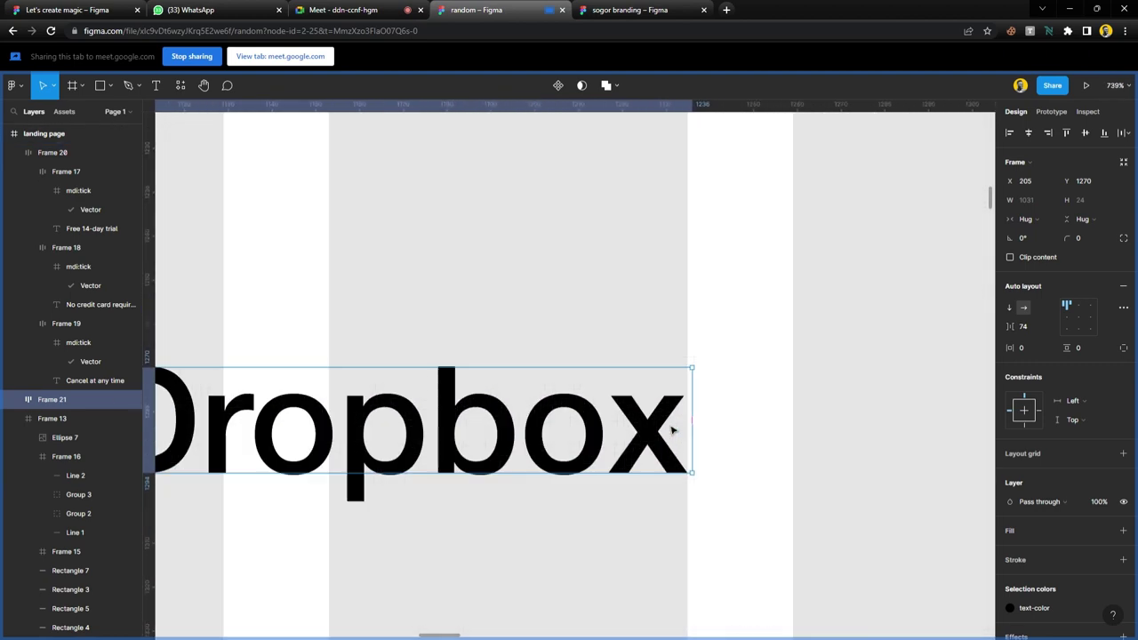
scroll(673, 431, "down", 3)
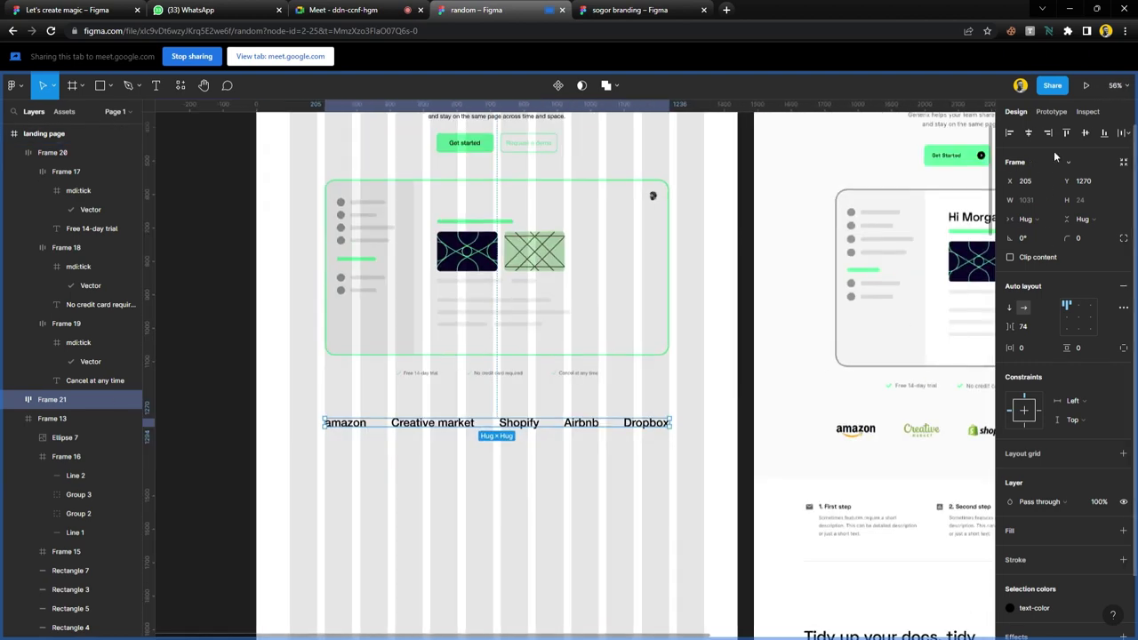
scroll(563, 452, "down", 3)
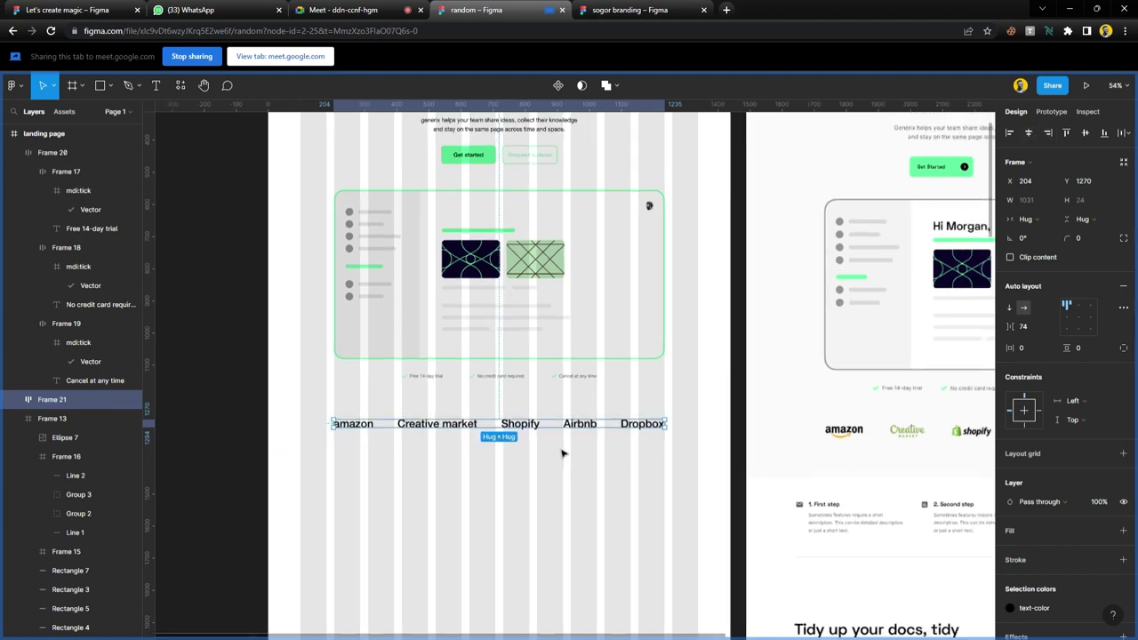
left_click_drag(578, 437, 578, 430)
left_click(528, 460)
scroll(527, 460, "down", 3)
scroll(528, 460, "down", 2)
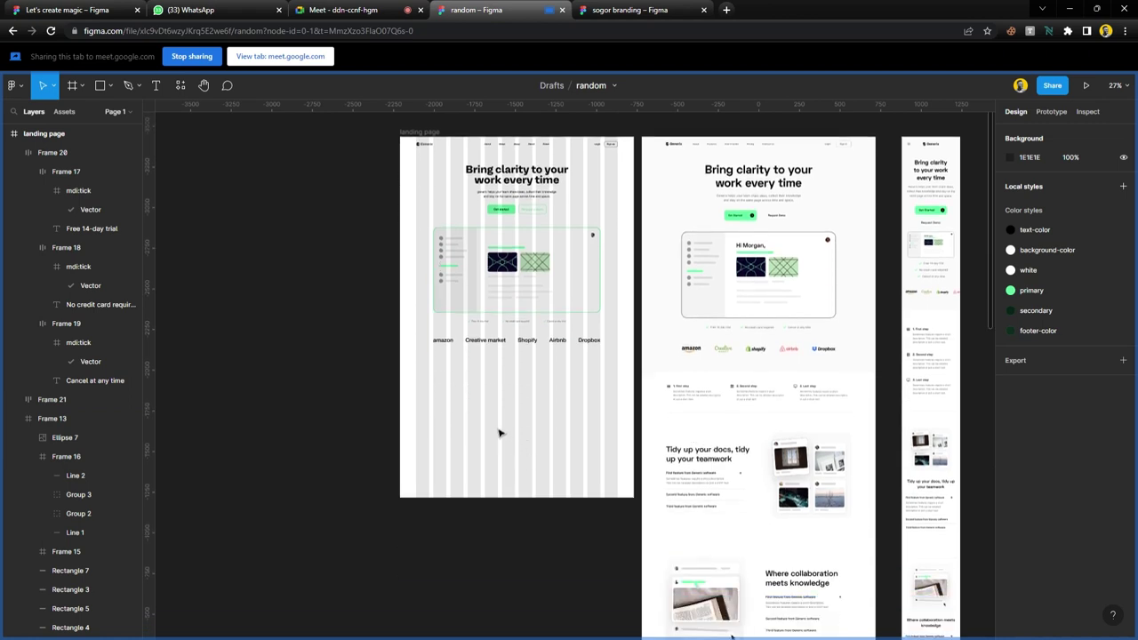
scroll(495, 392, "up", 5, "ctrl")
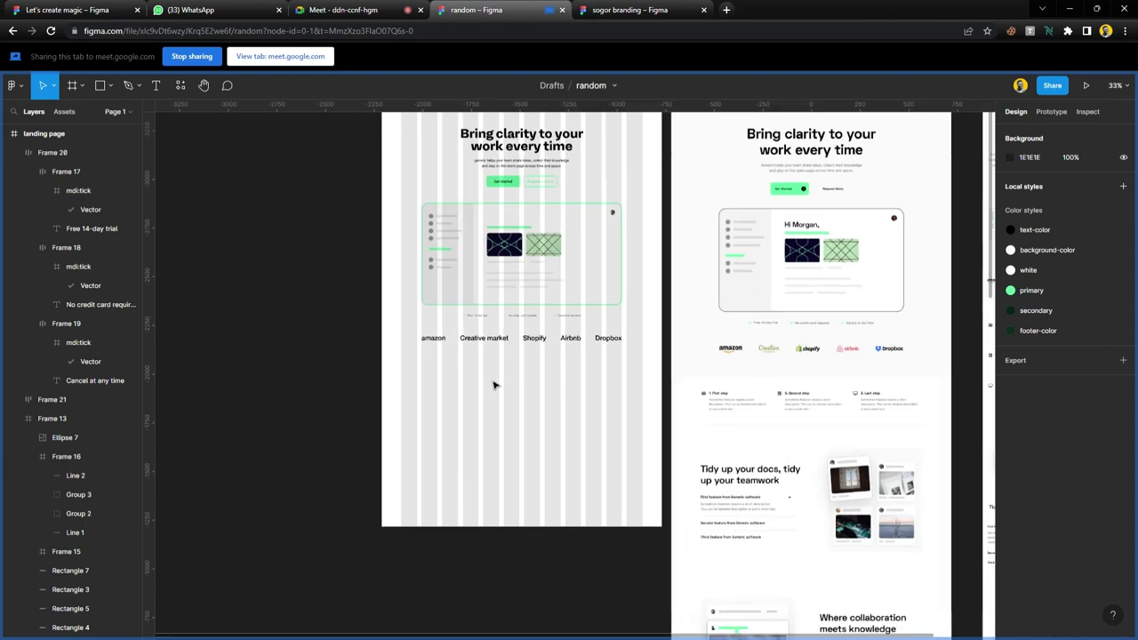
left_click_drag(846, 430, 780, 400)
key("ctrl+z")
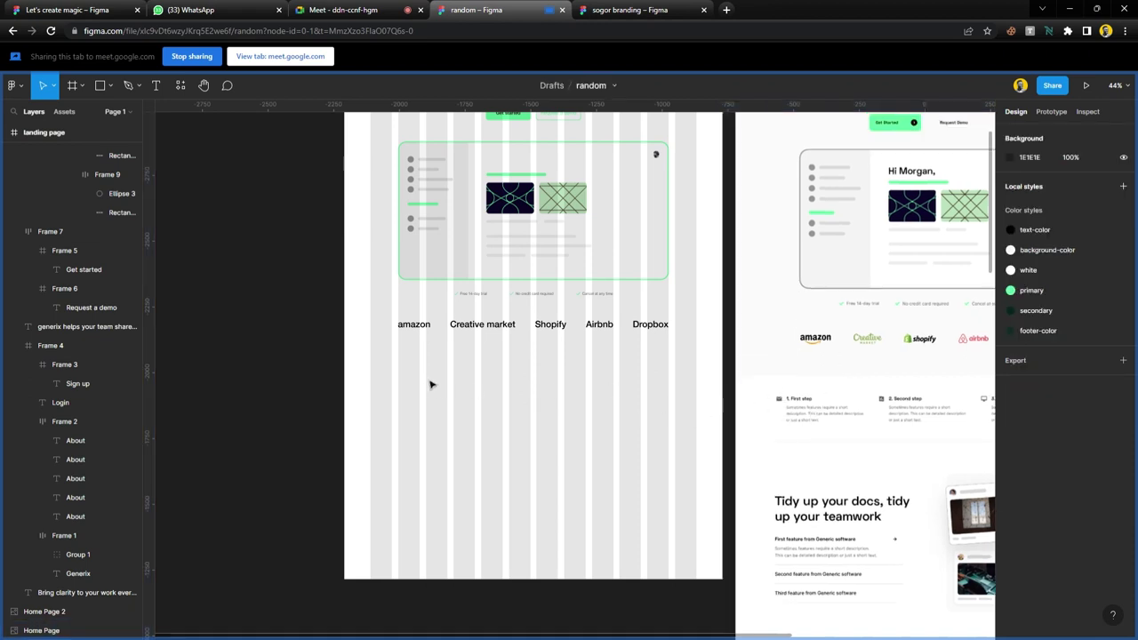
- Place a copy of the amazon text below the company names row at X 204, Y 1344
left_click(416, 324)
left_click_drag(430, 331, 425, 359)
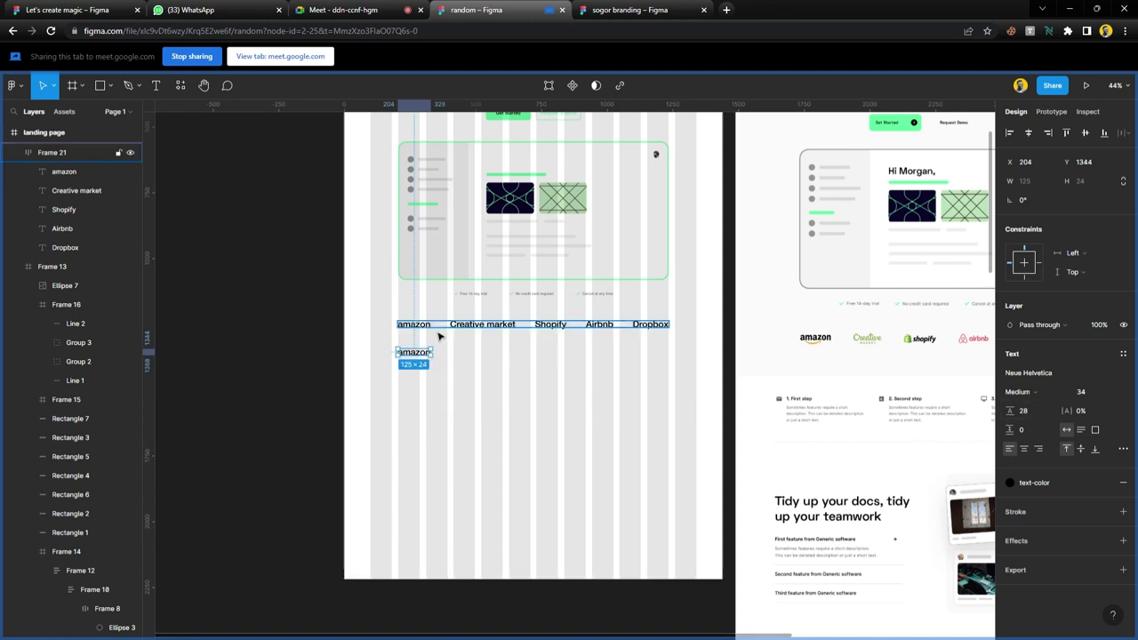
- Give the company names row centered auto layout alignment and a Center horizontal constraint
left_click(430, 331)
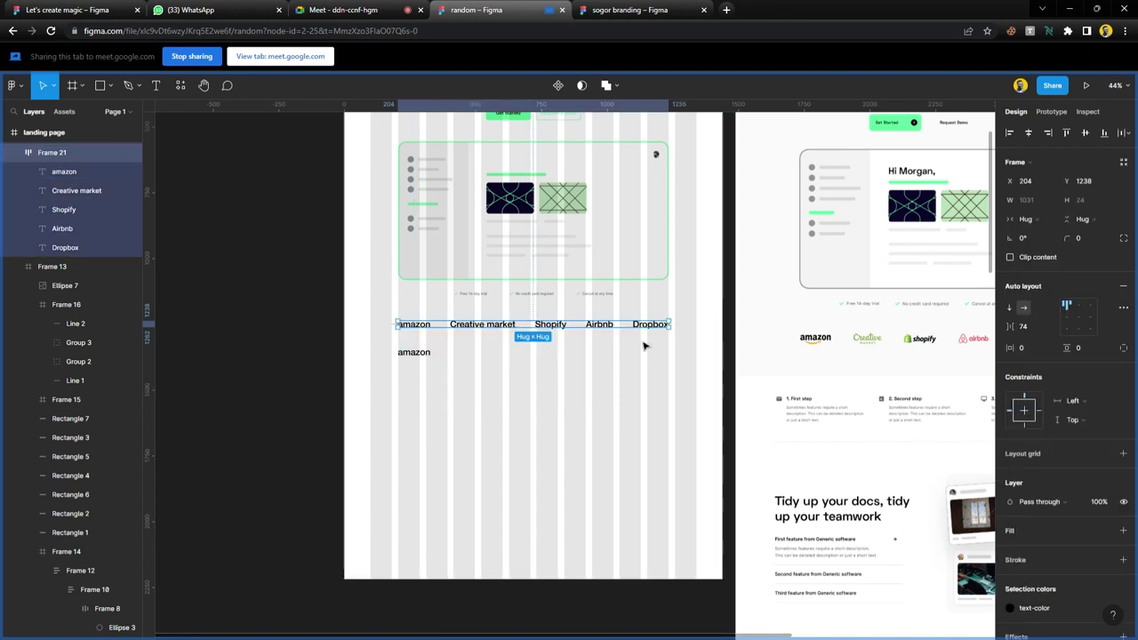
left_click(1074, 324)
left_click(1024, 409)
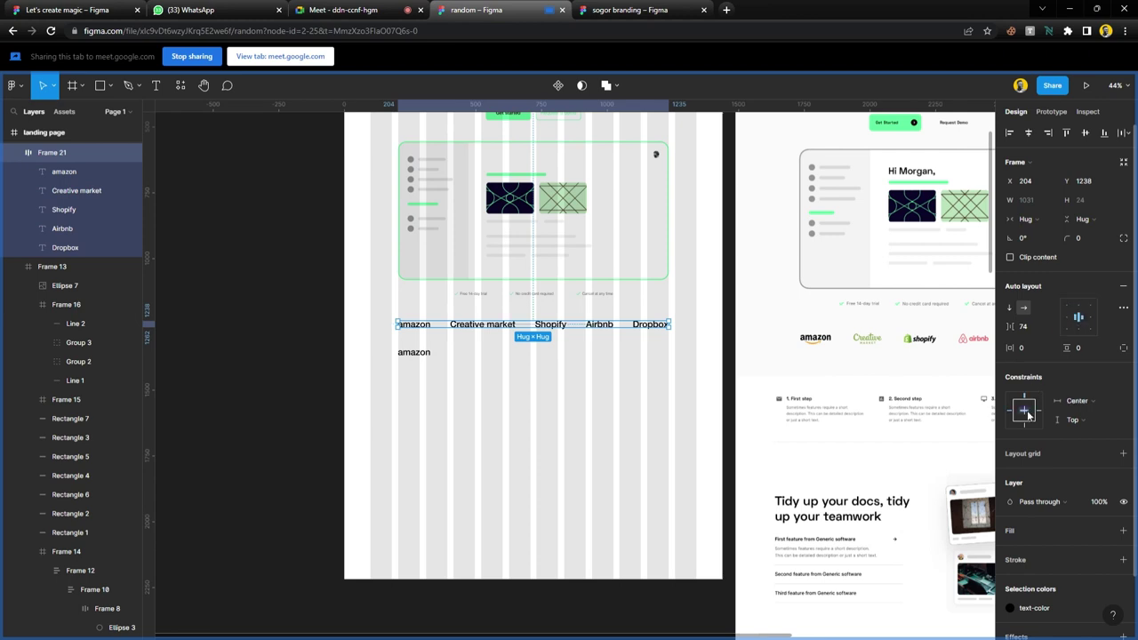
- Set all five company names in the row to Bold weight and font size 32
left_click(433, 329)
left_click(480, 325, "shift")
left_click(555, 325, "shift")
left_click(599, 326, "shift")
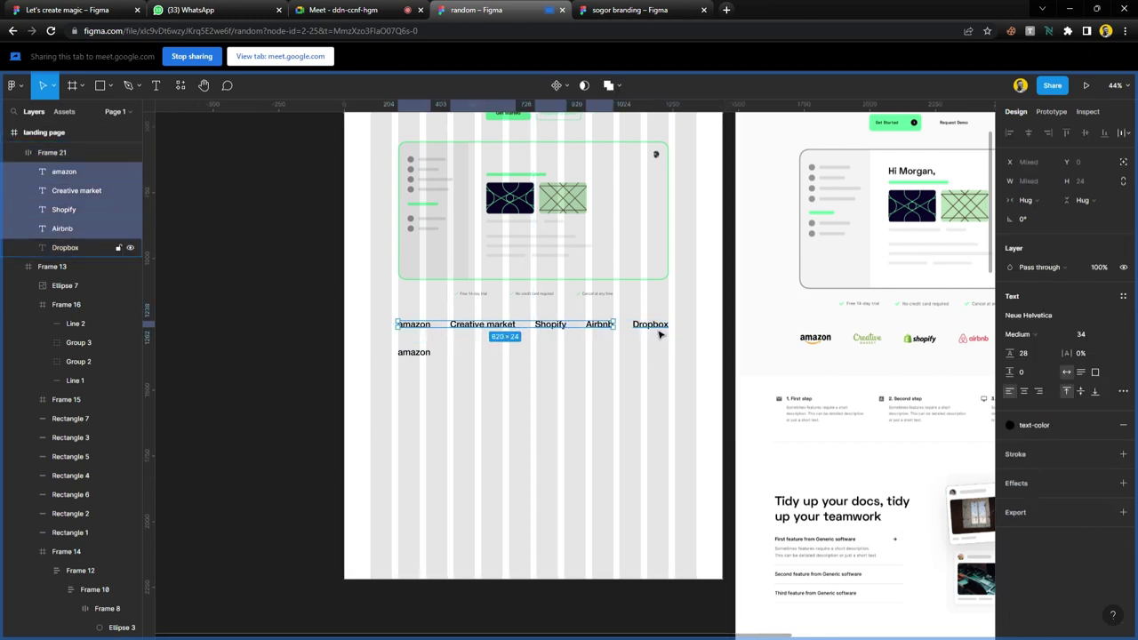
left_click(650, 325, "shift")
left_click(1022, 334)
left_click(1026, 327)
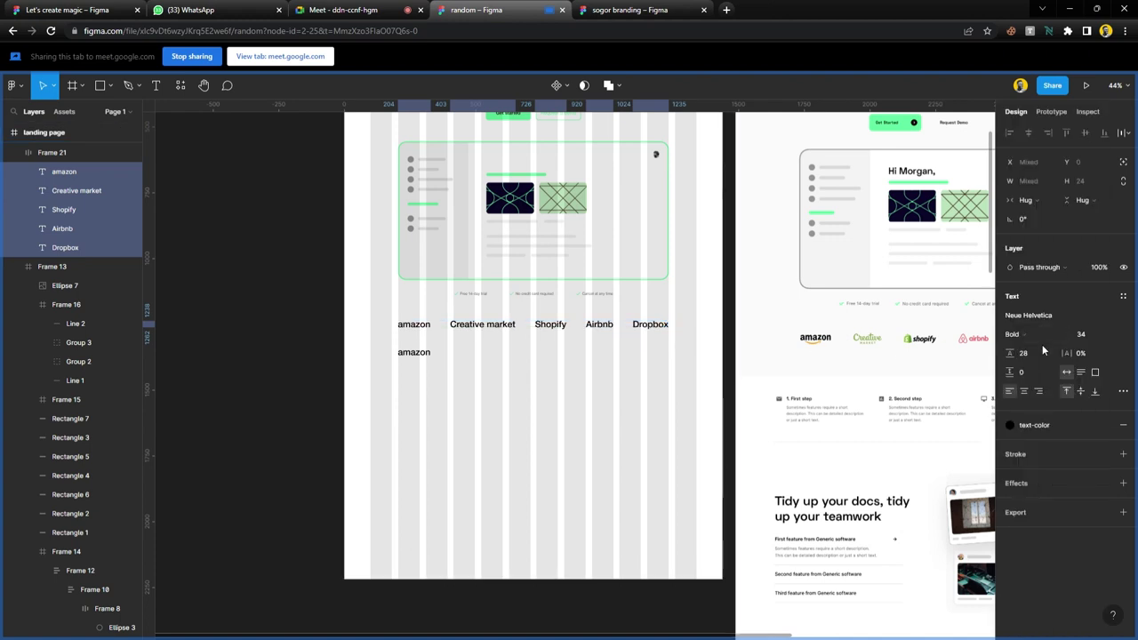
left_click(1089, 334)
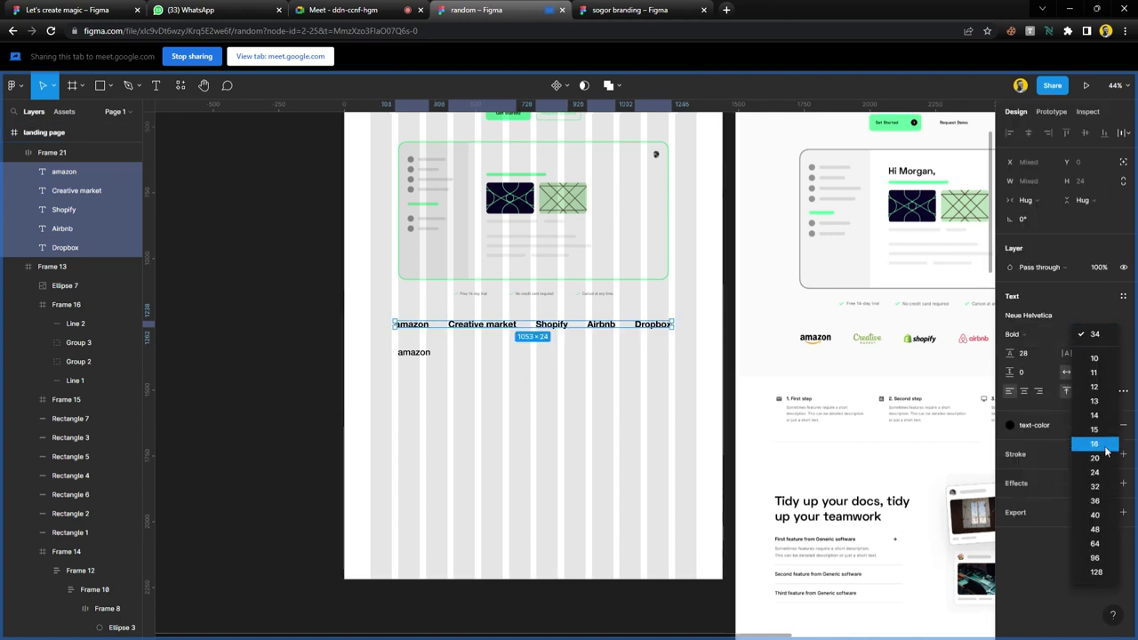
left_click(1100, 489)
left_click(551, 385)
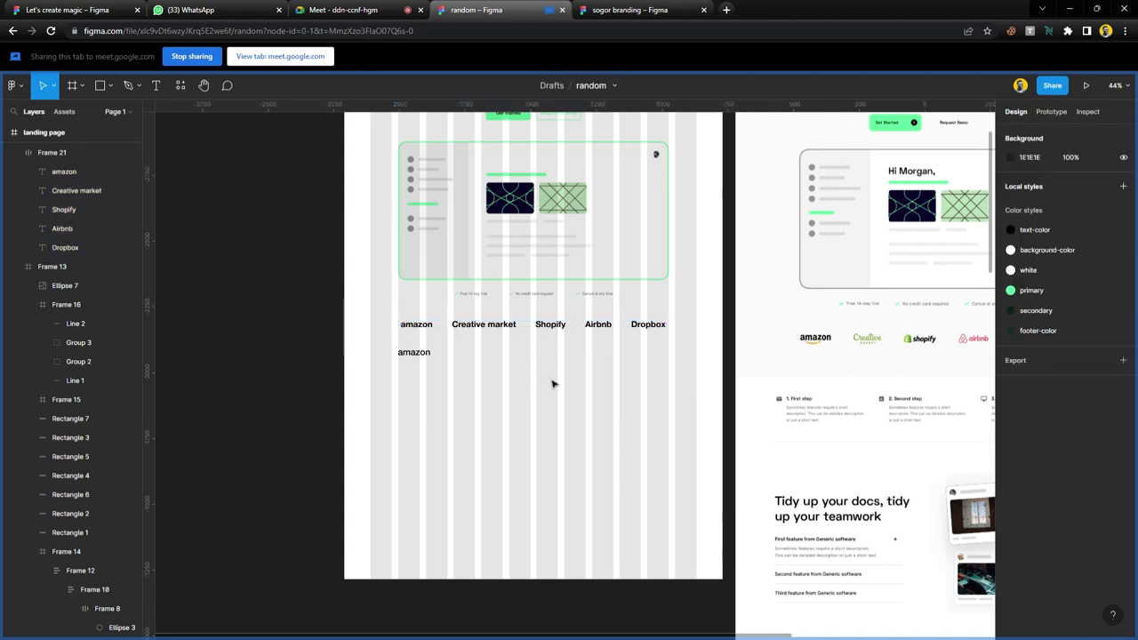
- Set the font size of the amazon copy below the row to 24
left_click(419, 358)
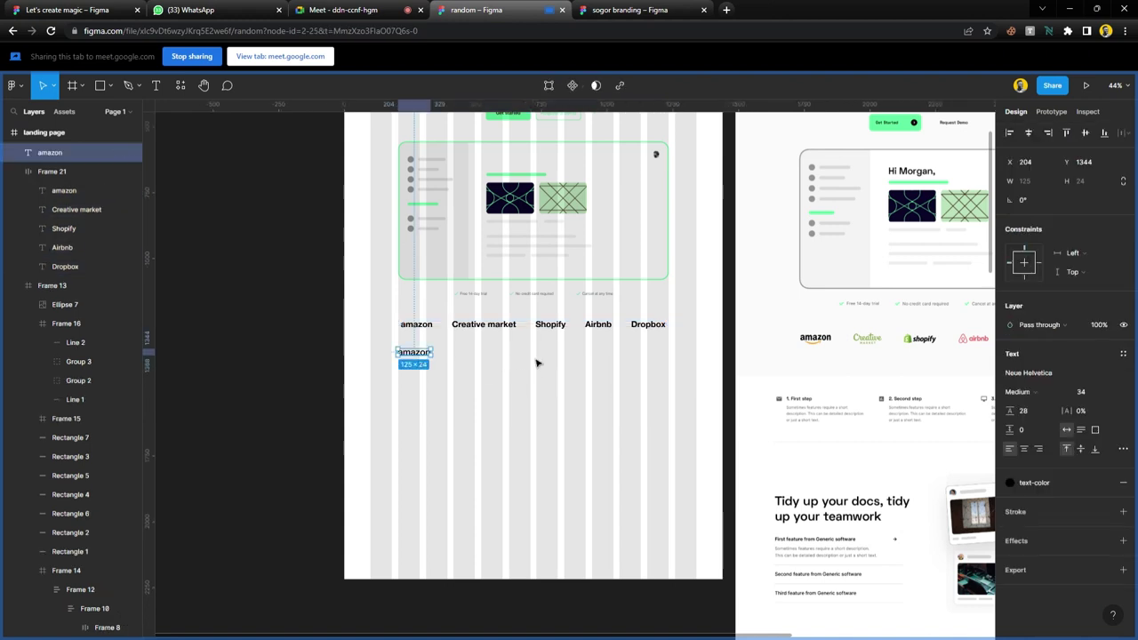
left_click(1107, 391)
left_click(1101, 523)
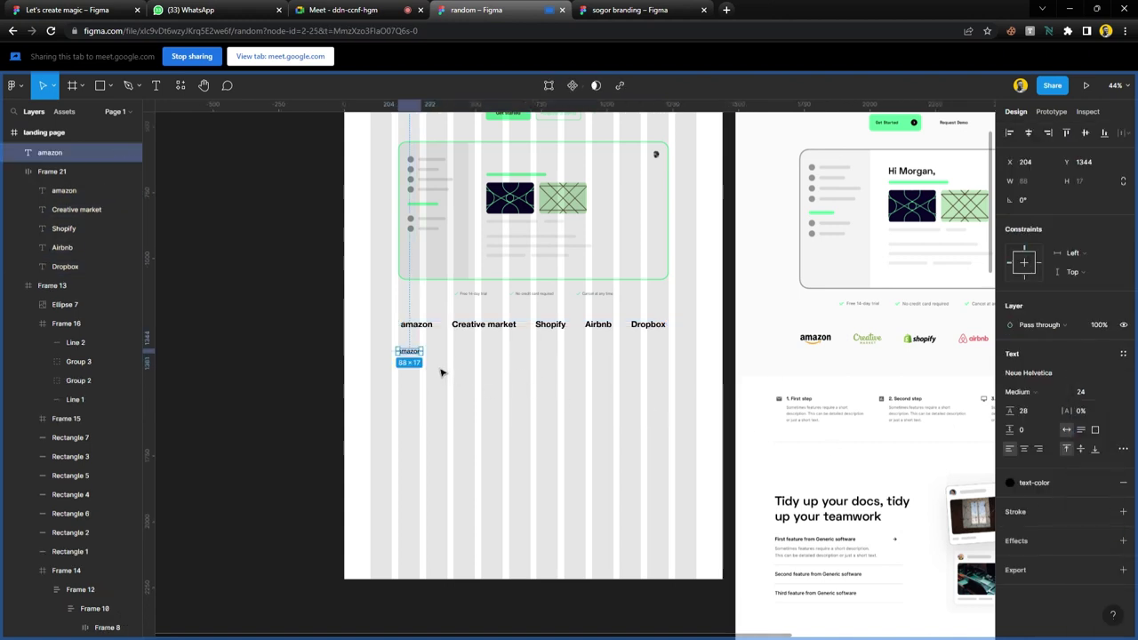
scroll(408, 364, "up", 3)
scroll(410, 358, "up", 1)
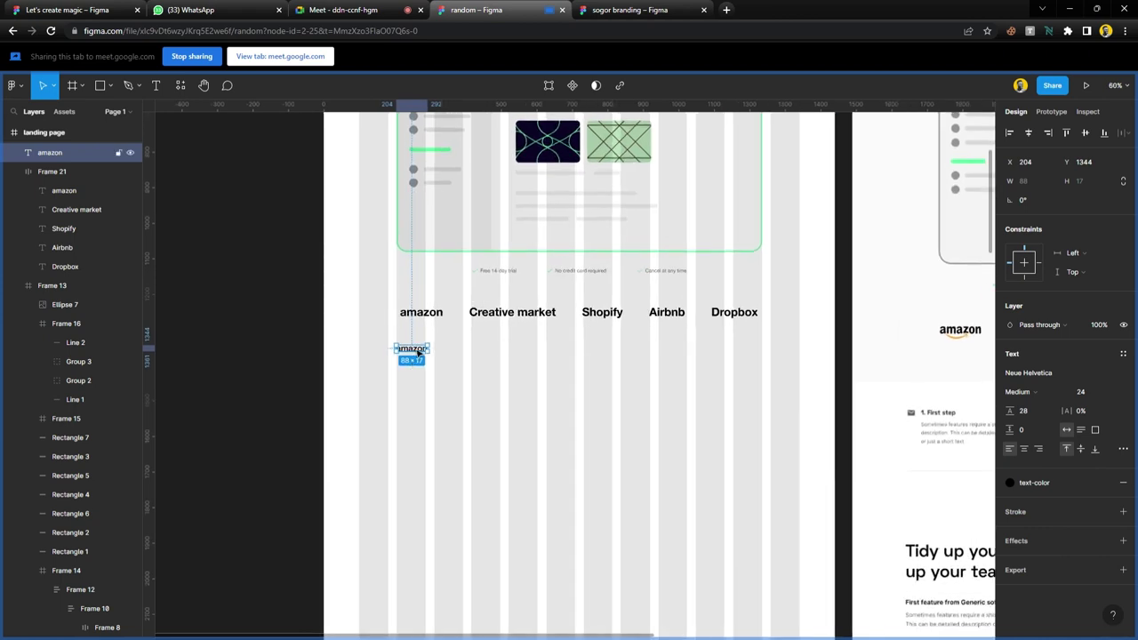
- Change the amazon copy's text to "1. First step" and move it right to X 230
double_click(418, 350)
type("1. F")
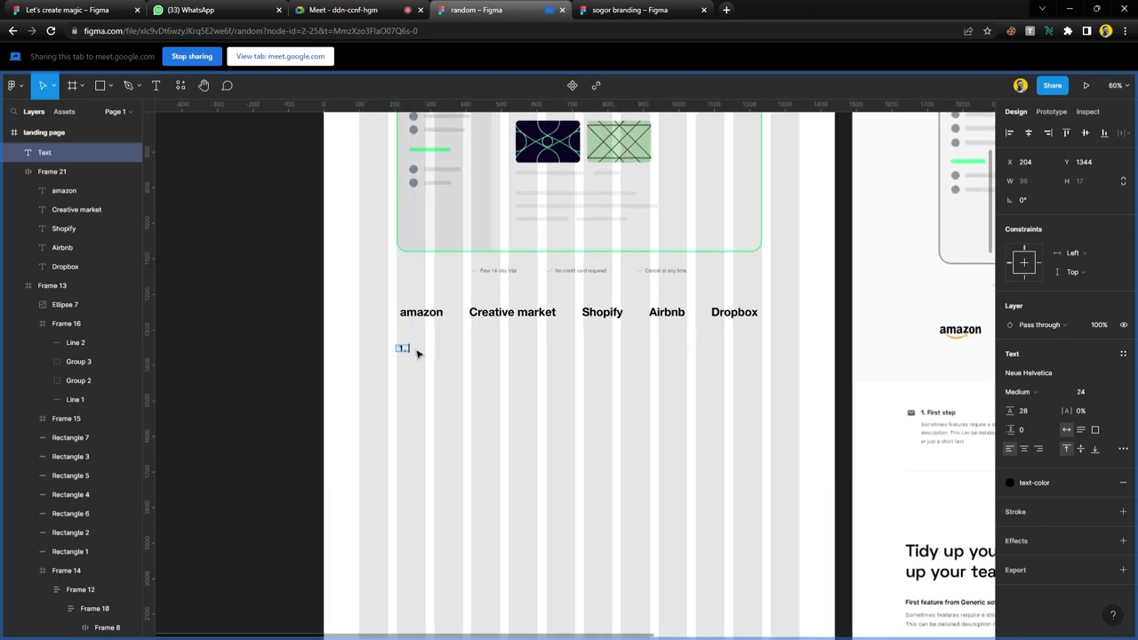
type("irst step")
key("Escape")
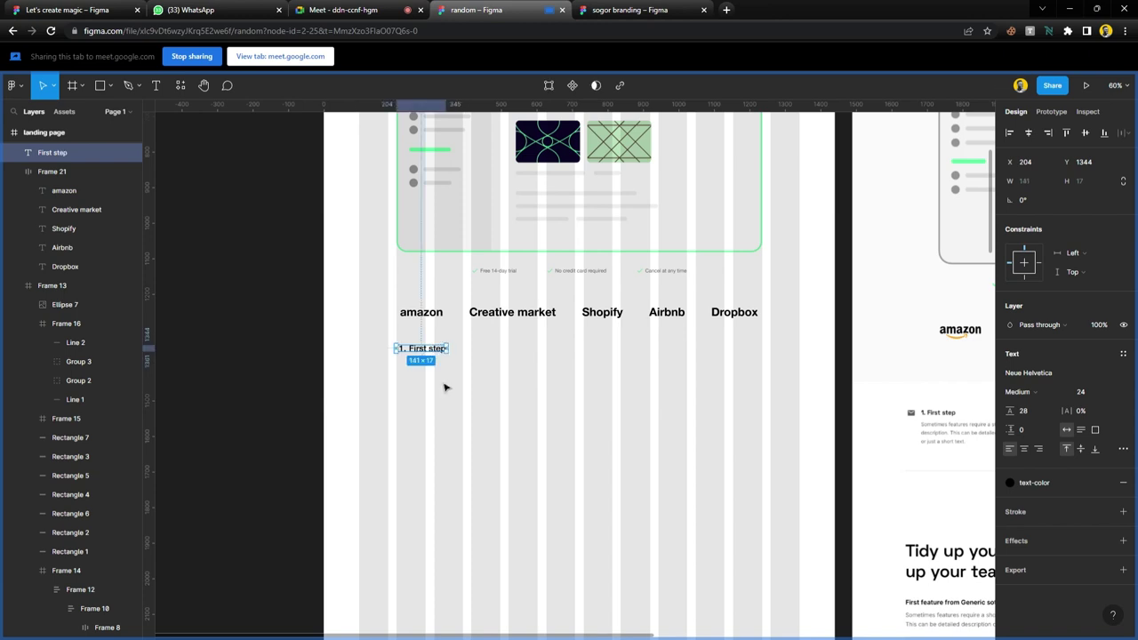
left_click_drag(414, 352, 422, 352)
- Search the Iconify plugin for "mail" and import the filled rounded mail icon onto the landing page
left_click(181, 85)
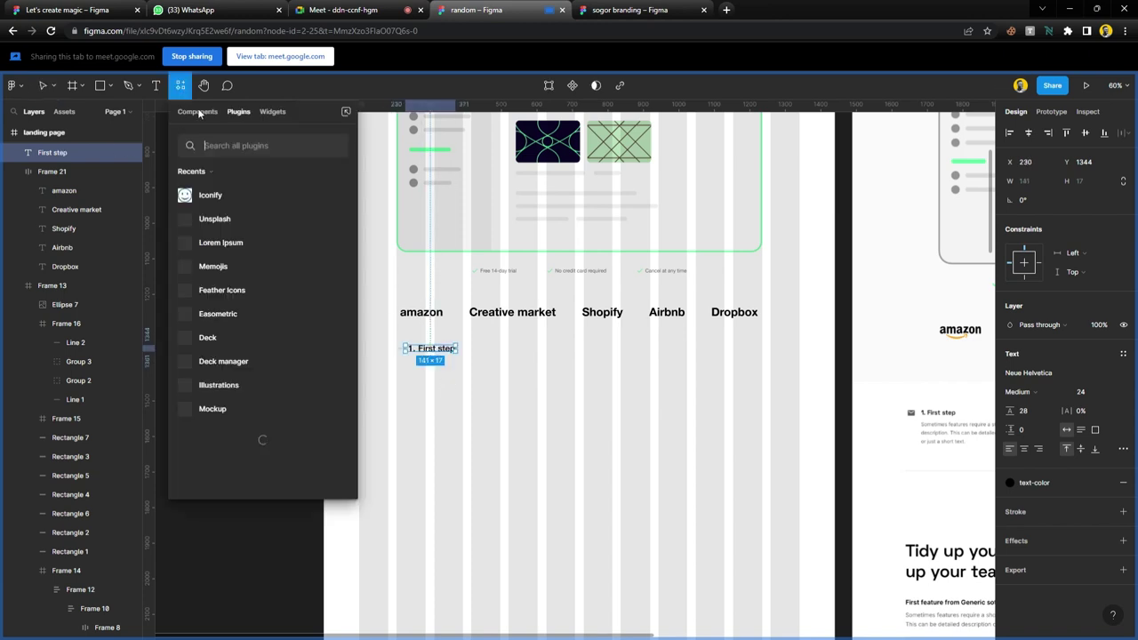
left_click(340, 194)
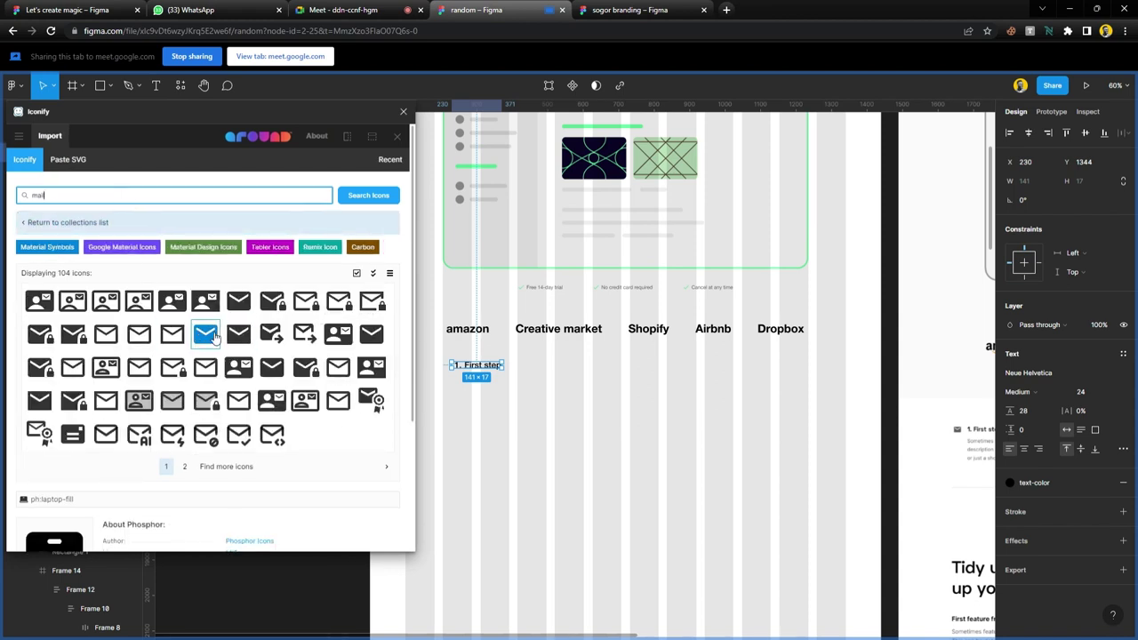
left_click_drag(213, 337, 520, 425)
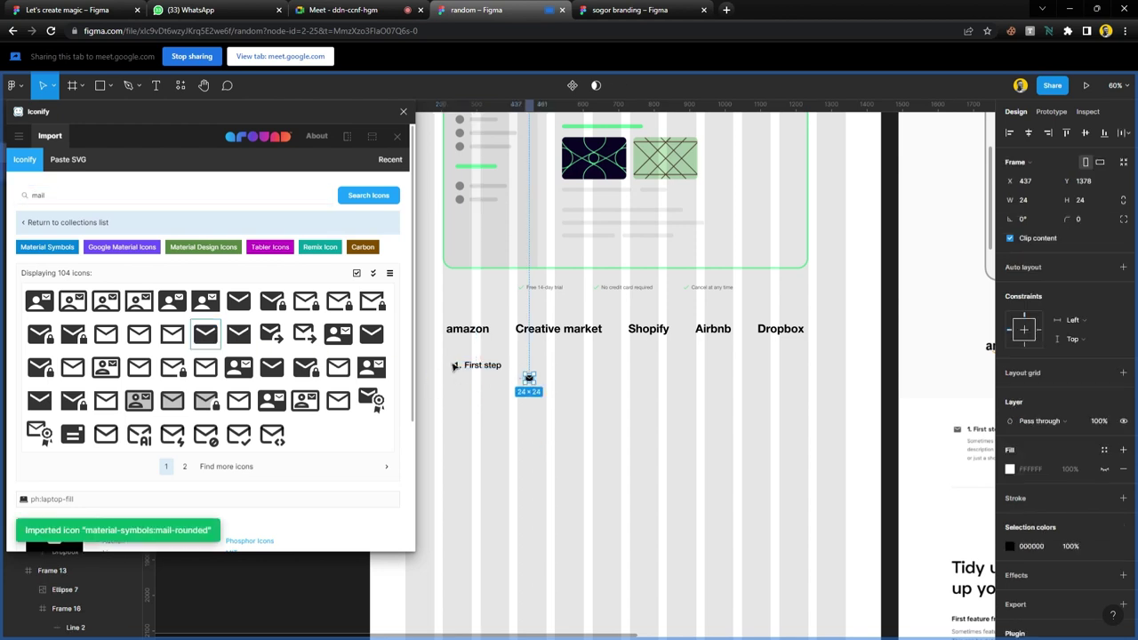
left_click(404, 112)
- Place the mail icon just before the "1. First step" text at X 206, Y 1340
scroll(759, 465, "right", 6)
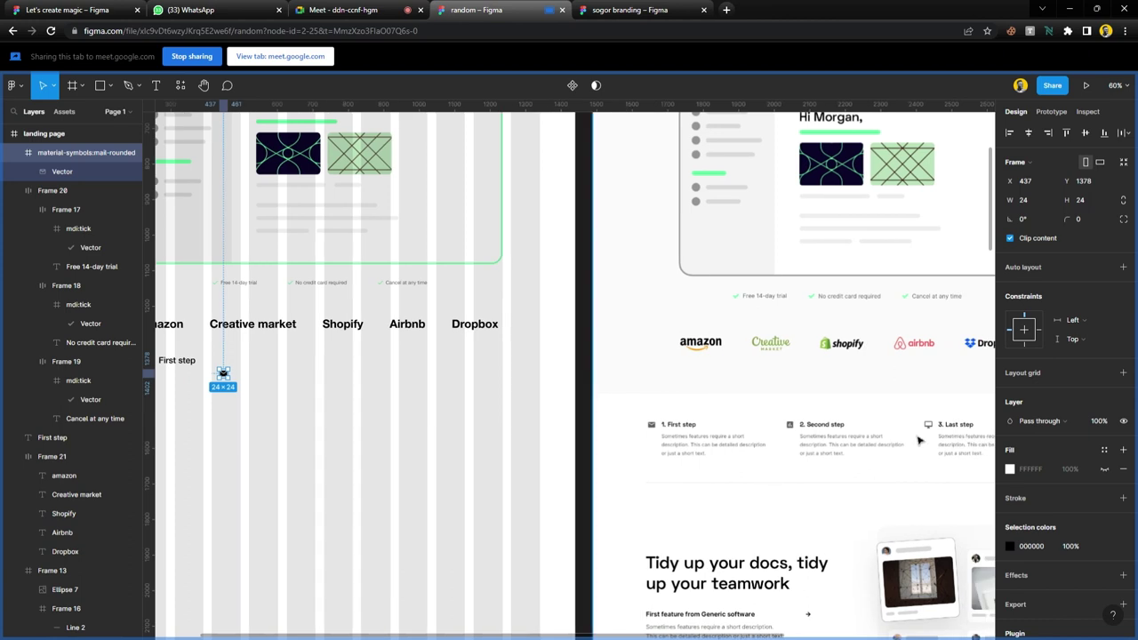
scroll(754, 443, "left", 5)
scroll(453, 387, "up", 2)
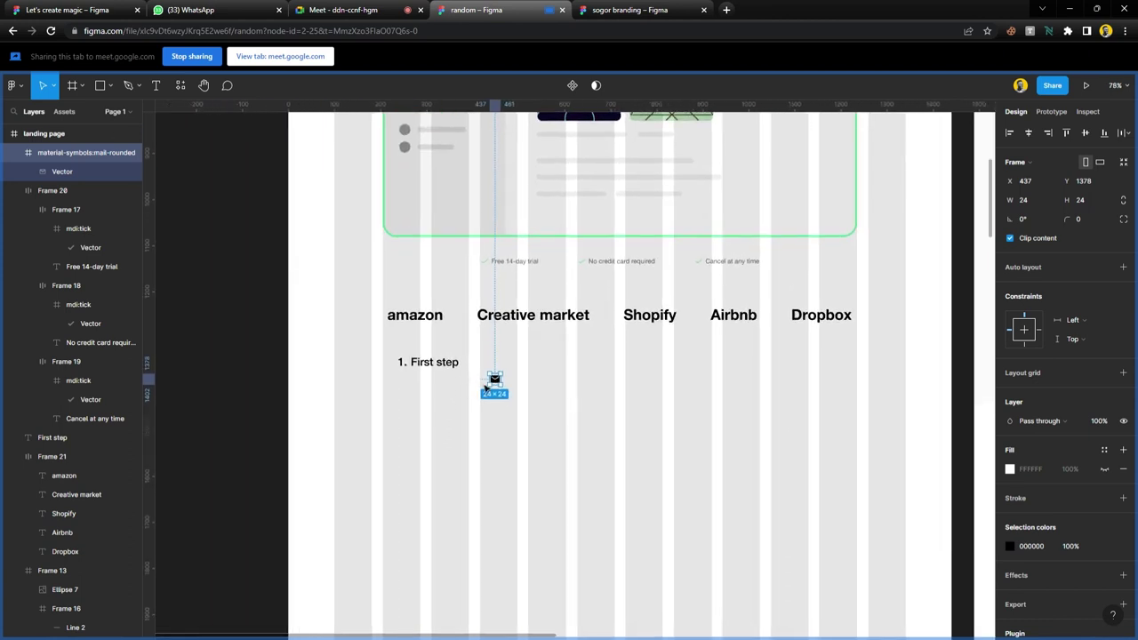
left_click_drag(497, 380, 390, 363)
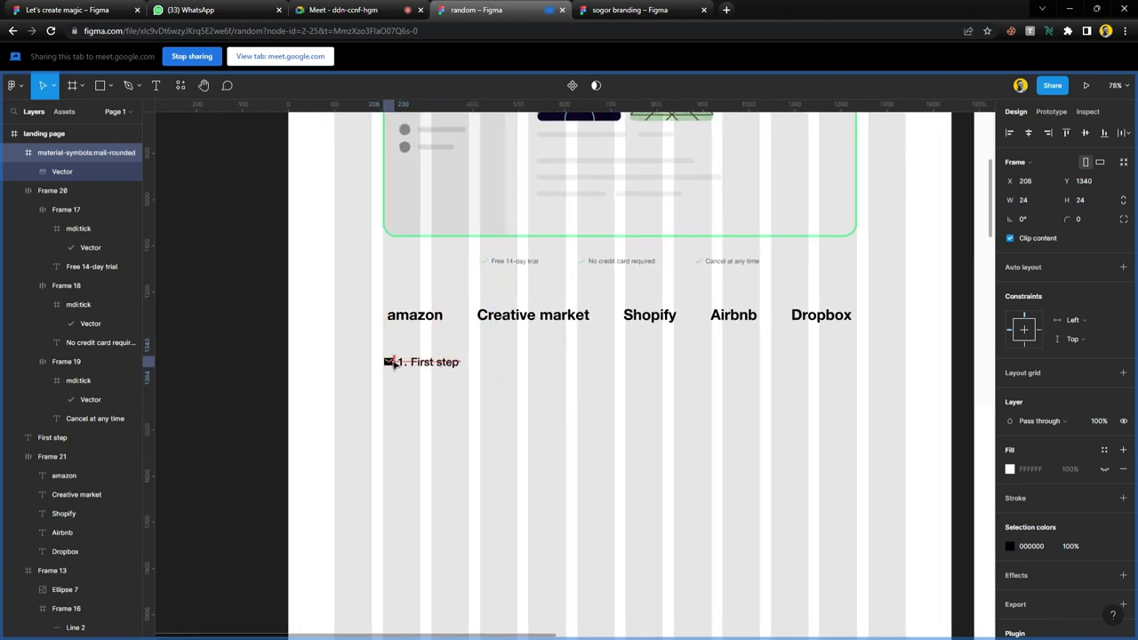
- Shift the "1. First step" text right to X 246, keeping it level with the mail icon
left_click(427, 370)
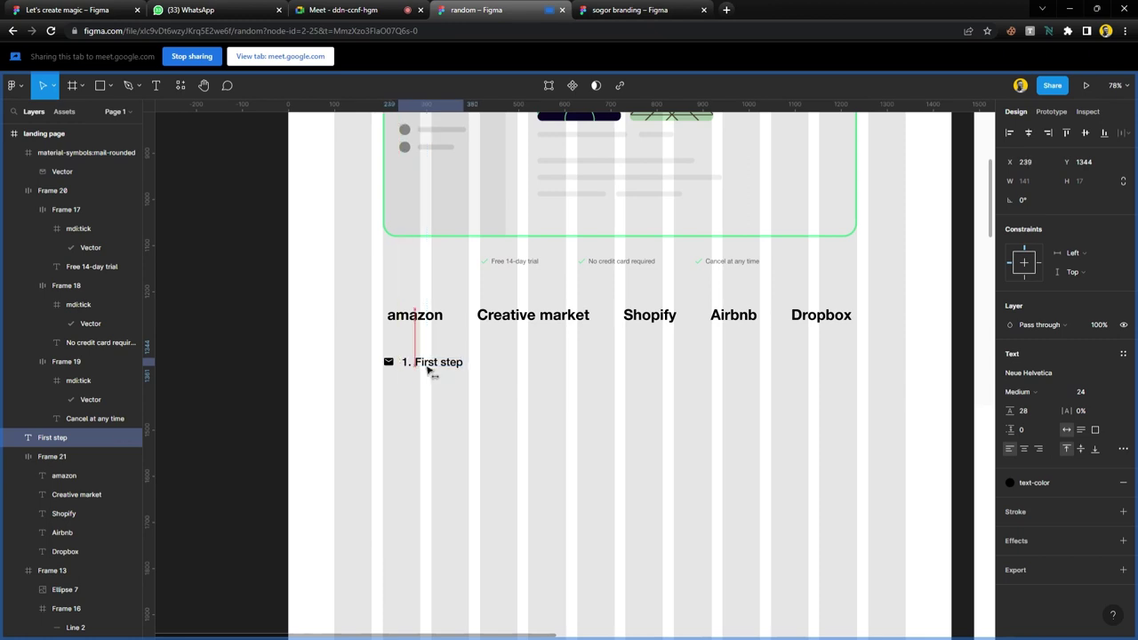
scroll(555, 441, "down", 3)
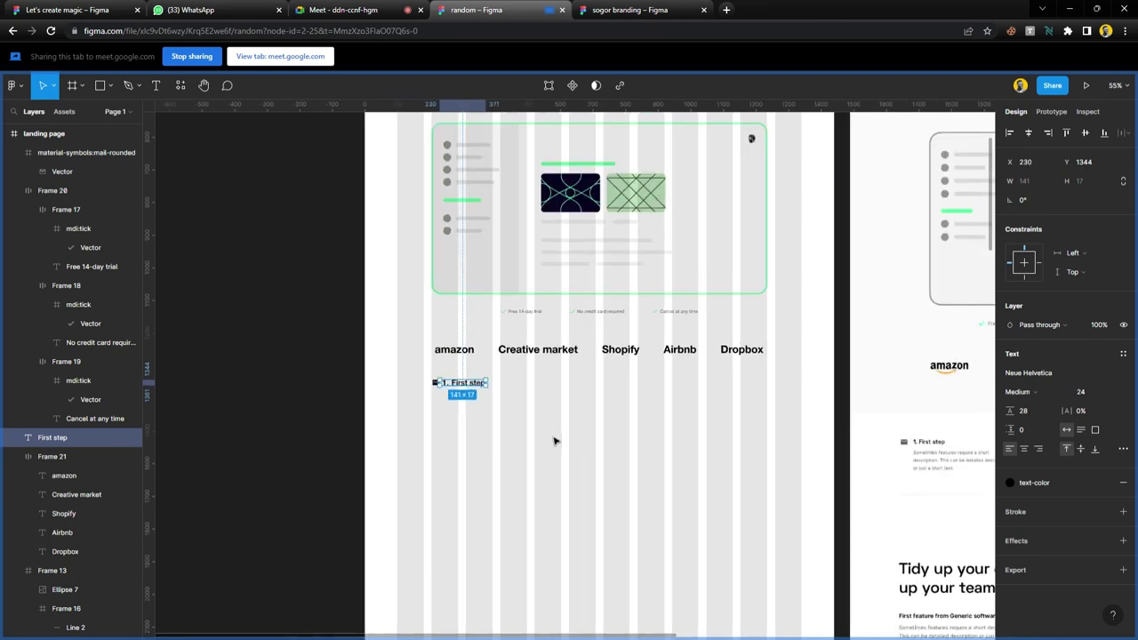
scroll(867, 414, "right", 2)
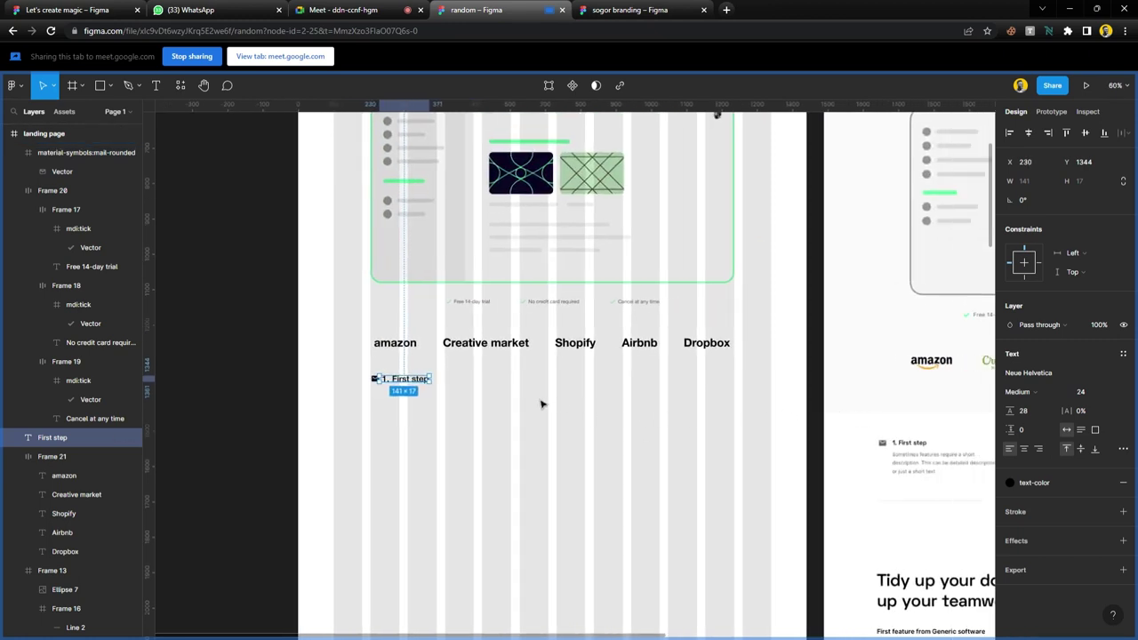
left_click_drag(404, 391, 405, 388)
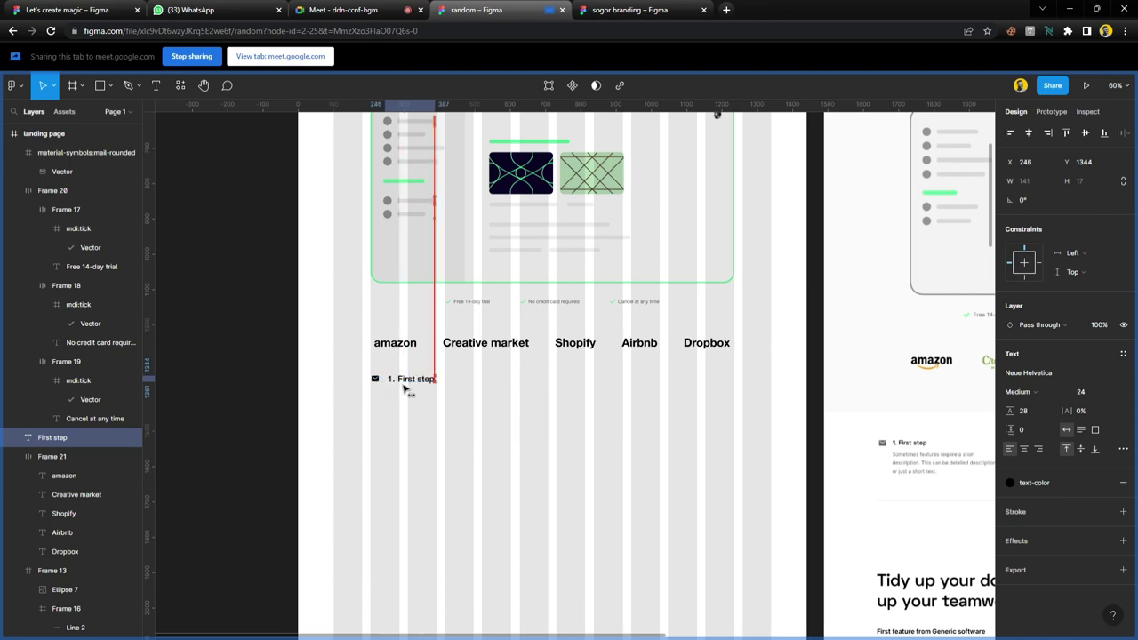
left_click(375, 380, "shift")
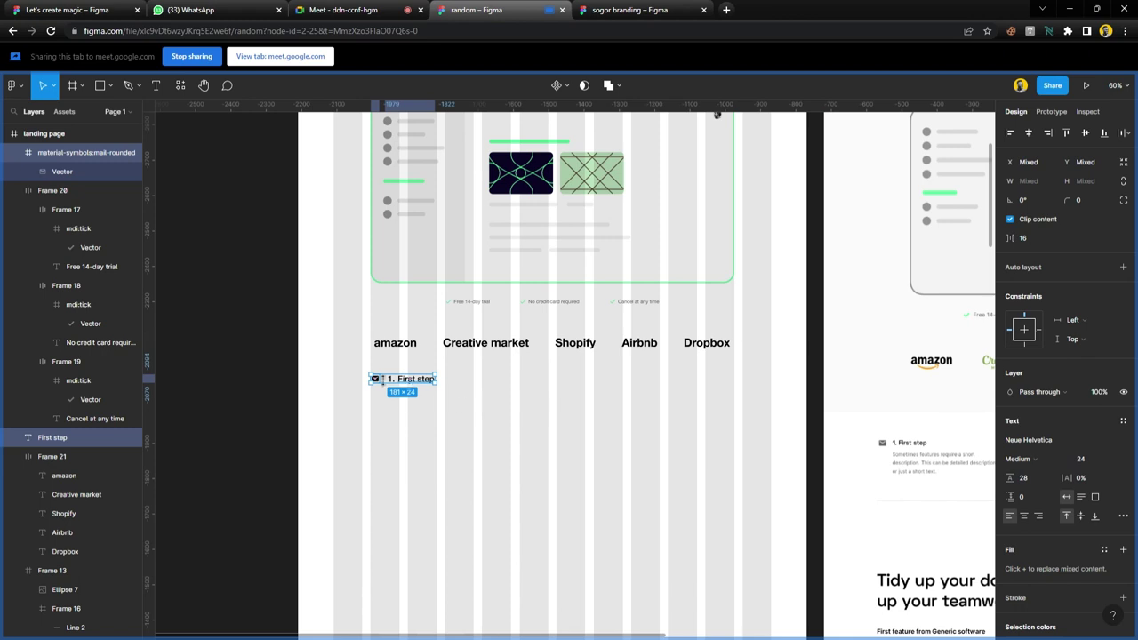
left_click(411, 380)
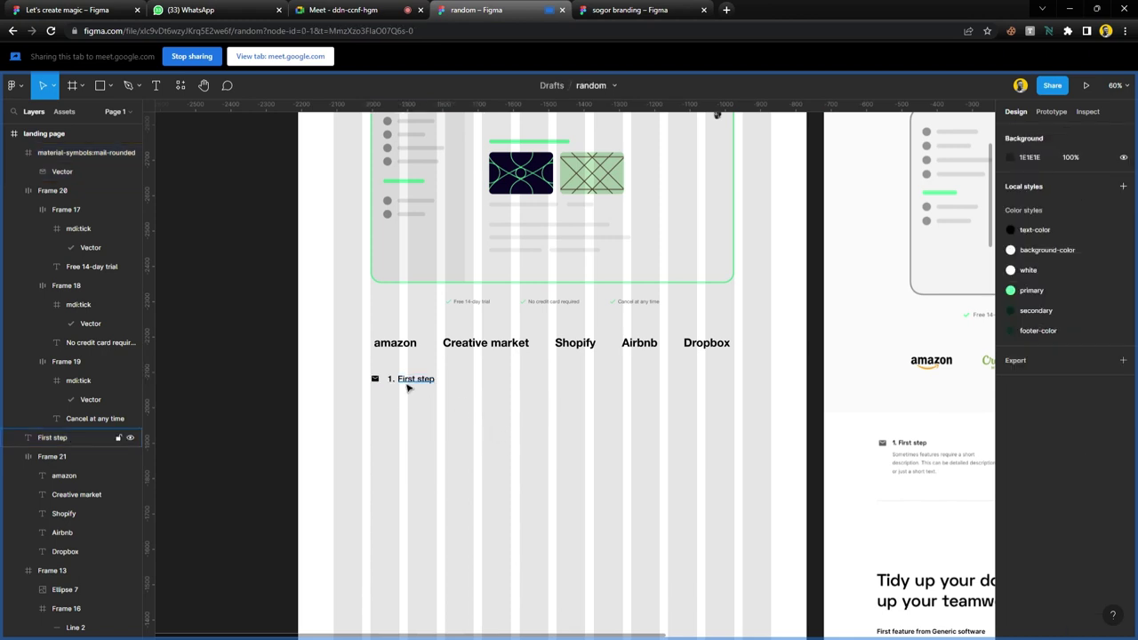
- Duplicate the "1. First step" text directly beneath itself at Y 1376 and widen the copy's text box to 251
left_click_drag(414, 383, 474, 392)
scroll(634, 444, "right", 5)
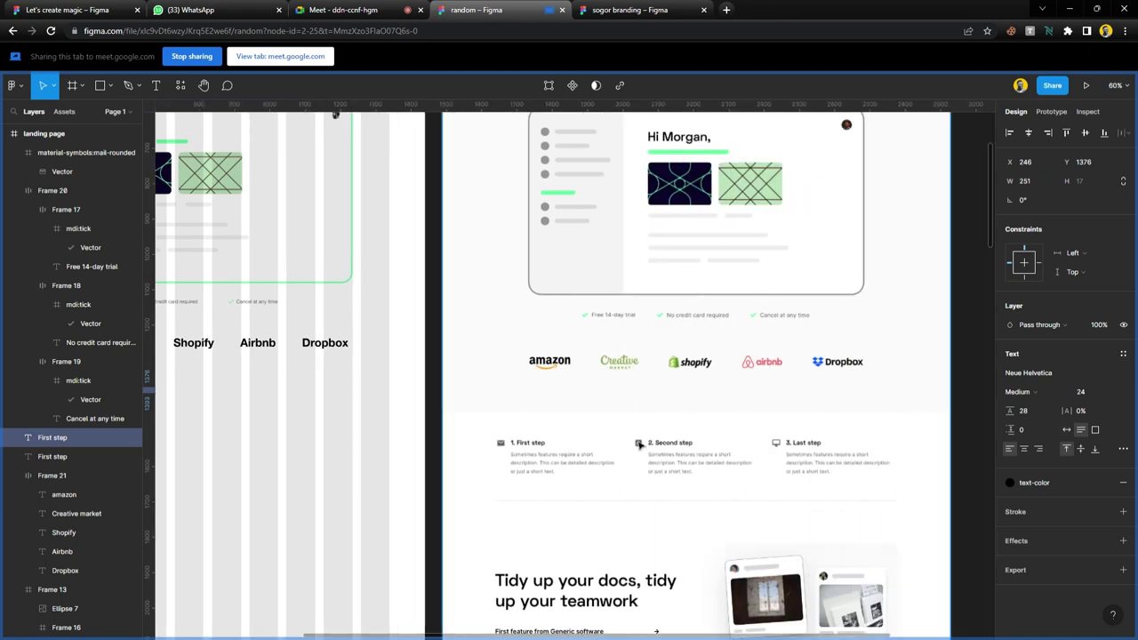
scroll(677, 469, "left", 6)
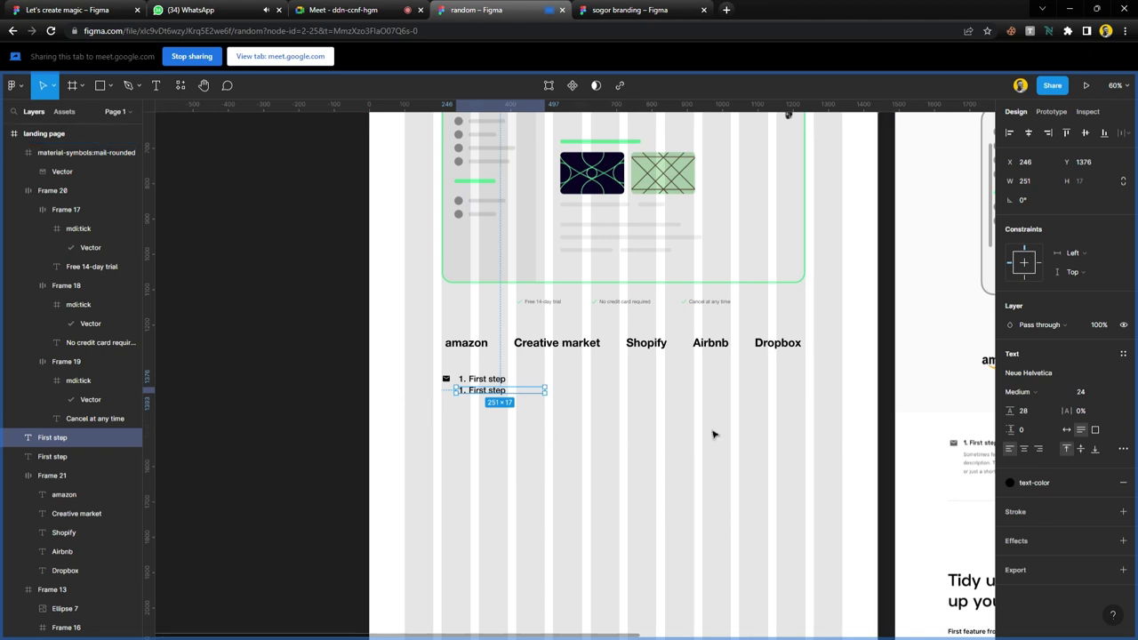
- Move the mail icon and both "1. First step" texts left to start at the first grid column
scroll(544, 415, "up", 5)
left_click_drag(551, 426, 376, 366)
left_click(394, 432)
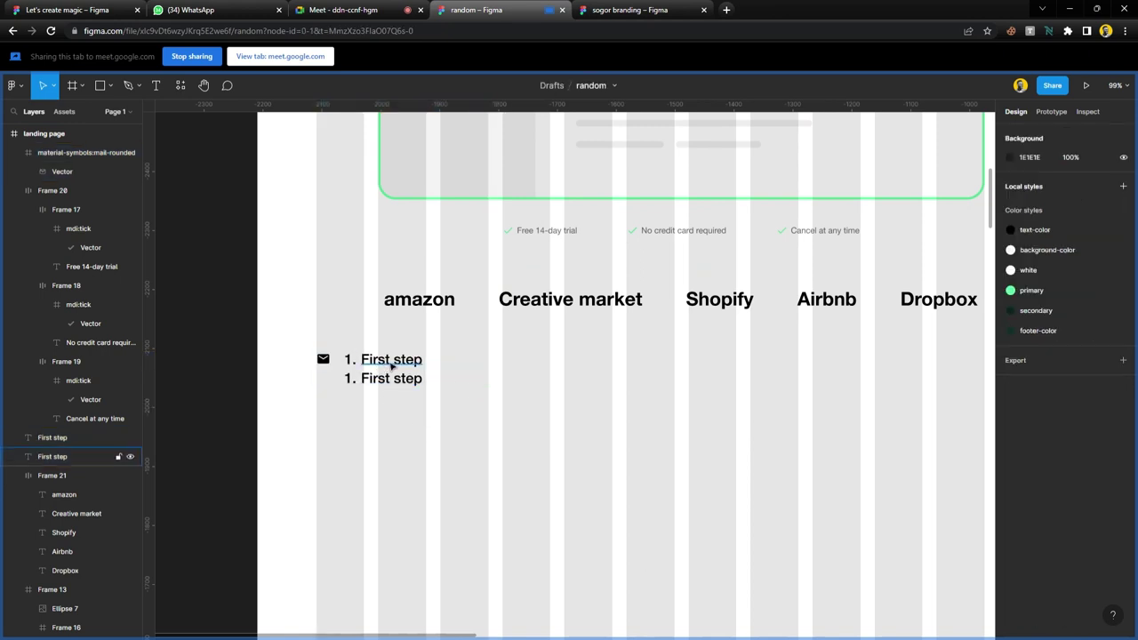
- Widen the lower "First step" text box to 357 px
left_click(397, 364)
left_click(411, 383)
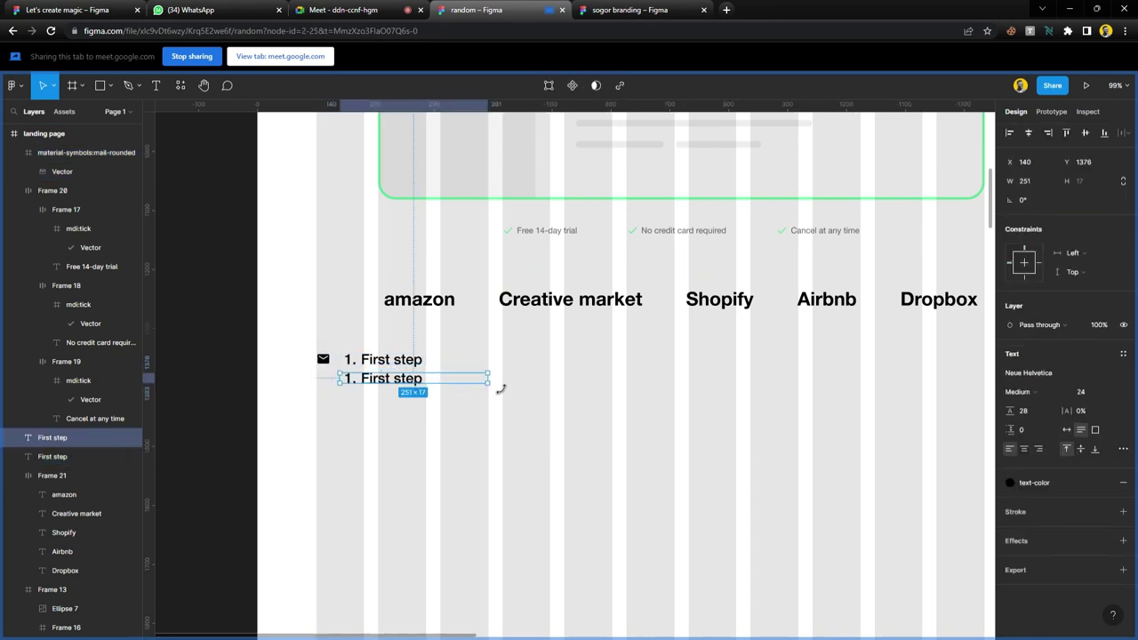
left_click_drag(499, 387, 549, 400)
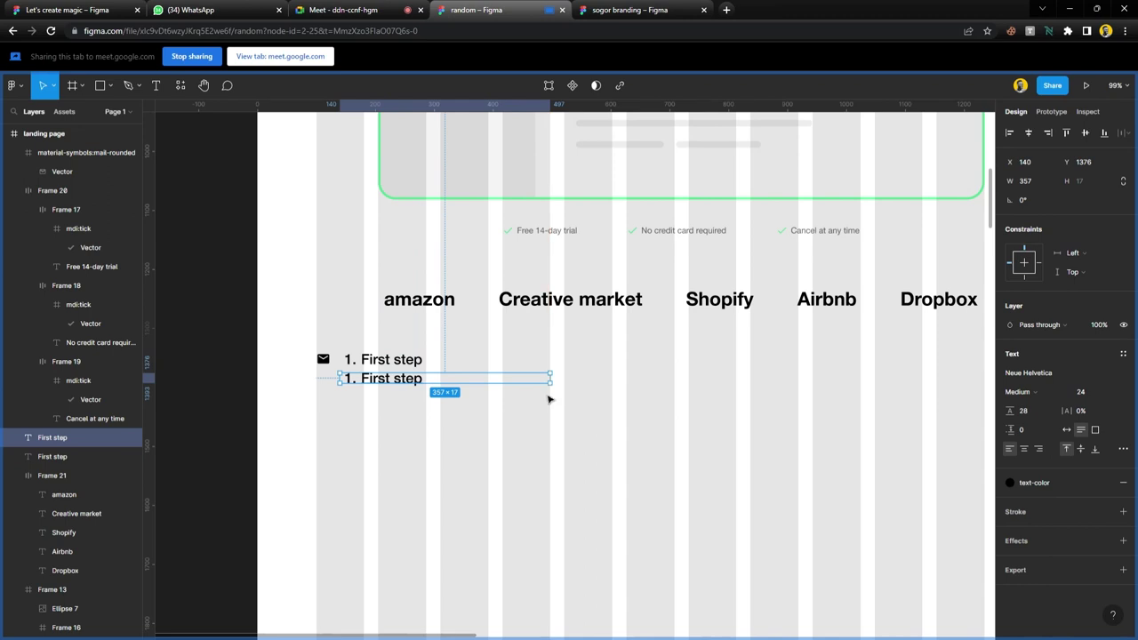
- Set the lower "First step" text to font size 16 with the Roman weight
left_click(1103, 393)
left_click(1100, 365)
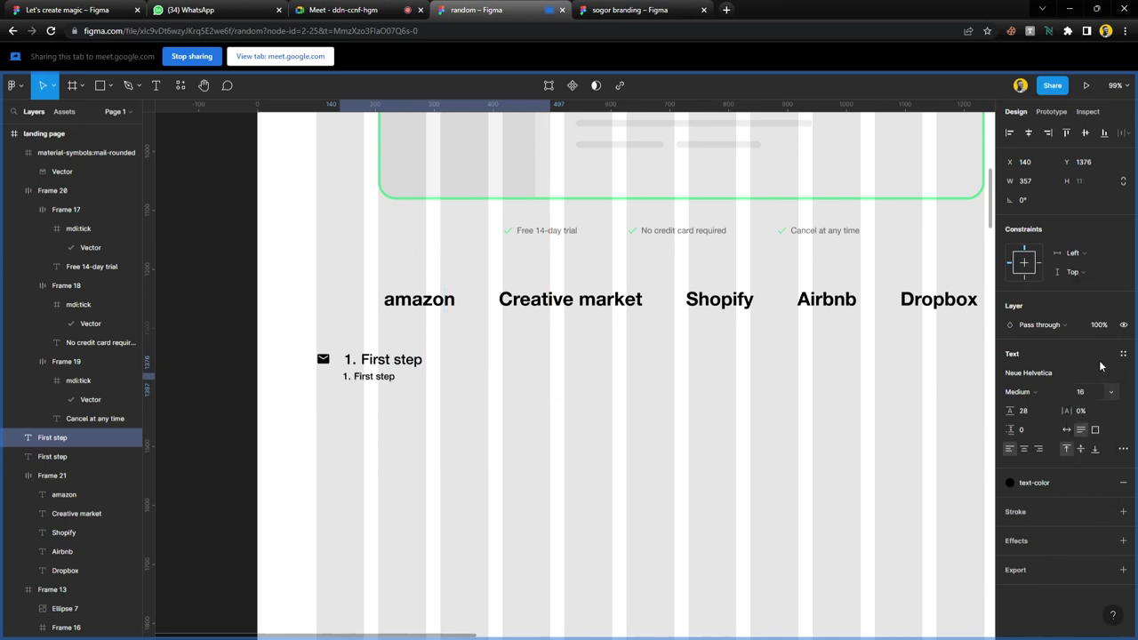
left_click(1017, 392)
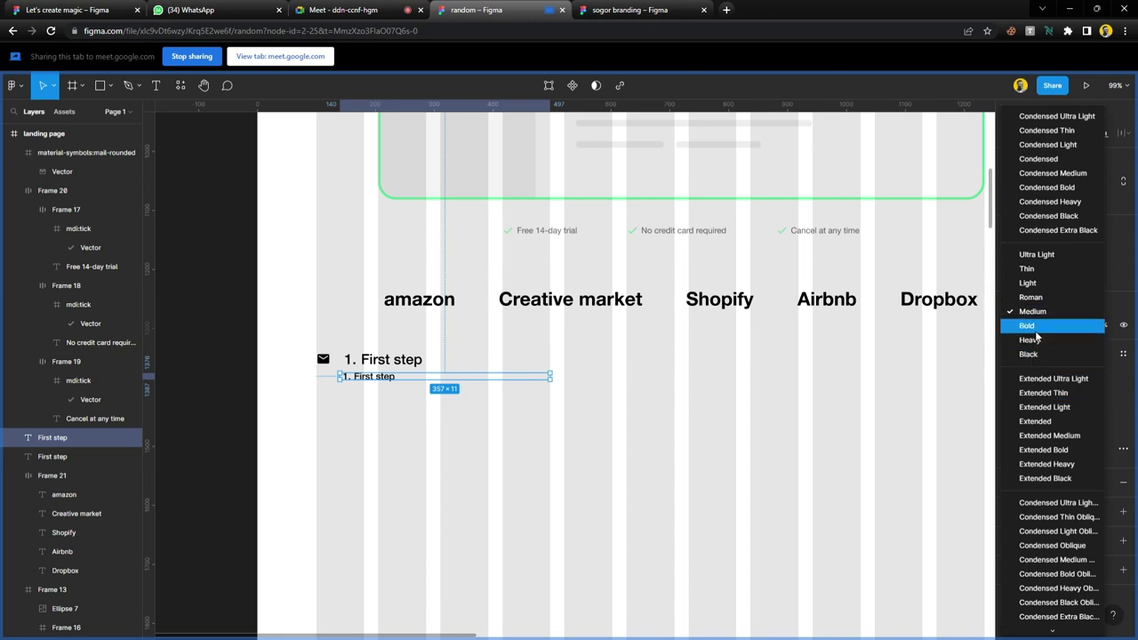
left_click(1041, 305)
left_click(511, 474)
- Set the upper "First step" heading's font size to 16
scroll(512, 474, "down", 6)
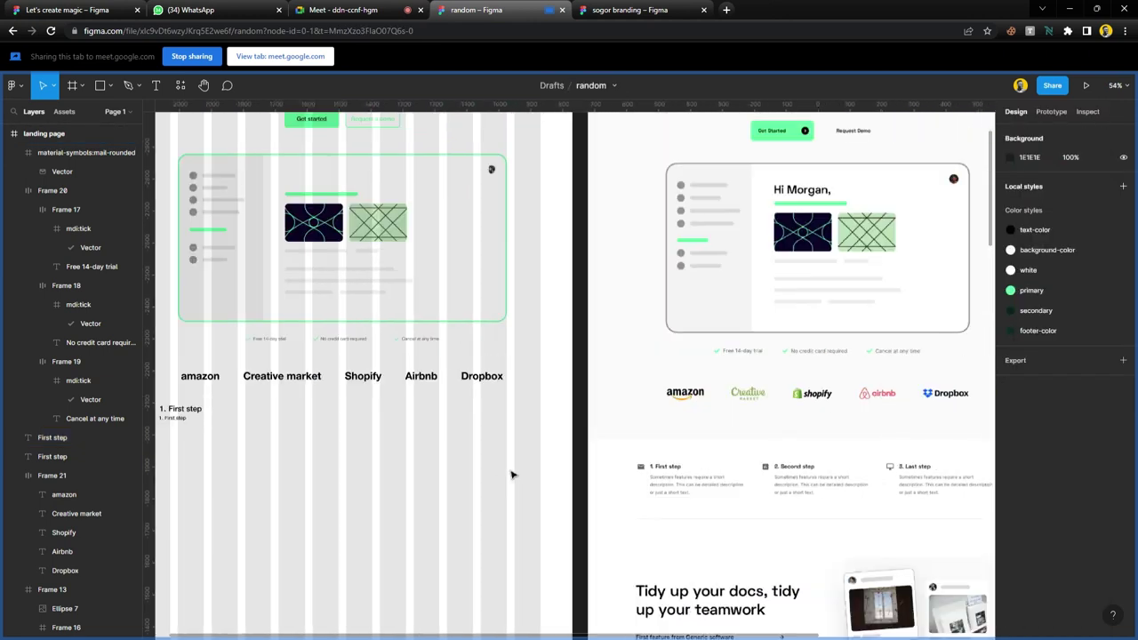
scroll(644, 459, "up", 2)
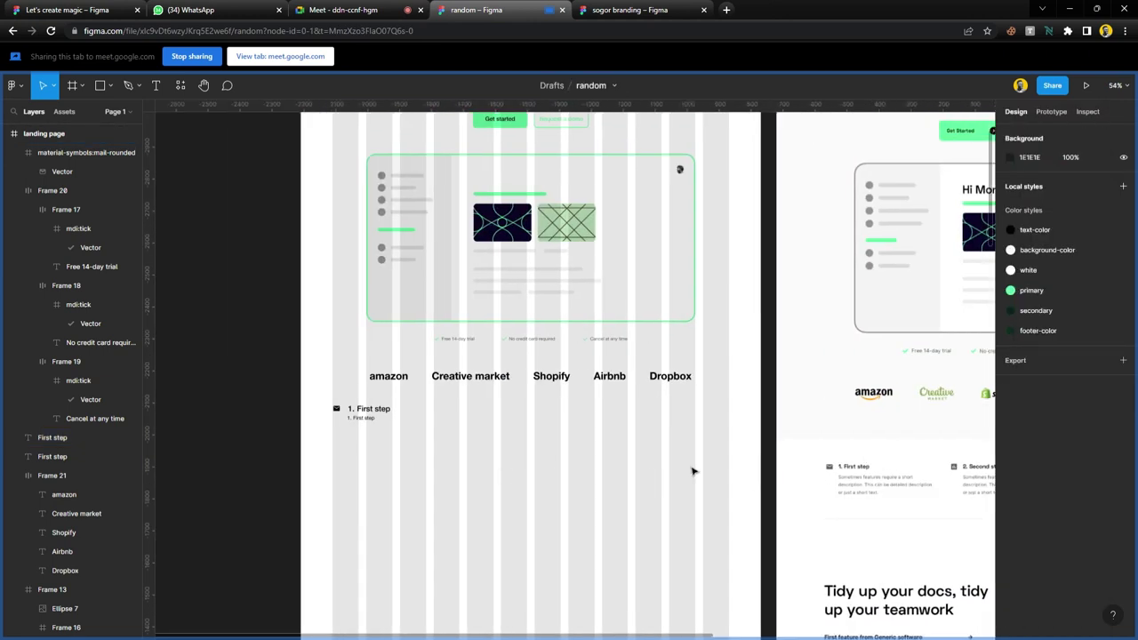
left_click(380, 415)
scroll(380, 416, "up", 5)
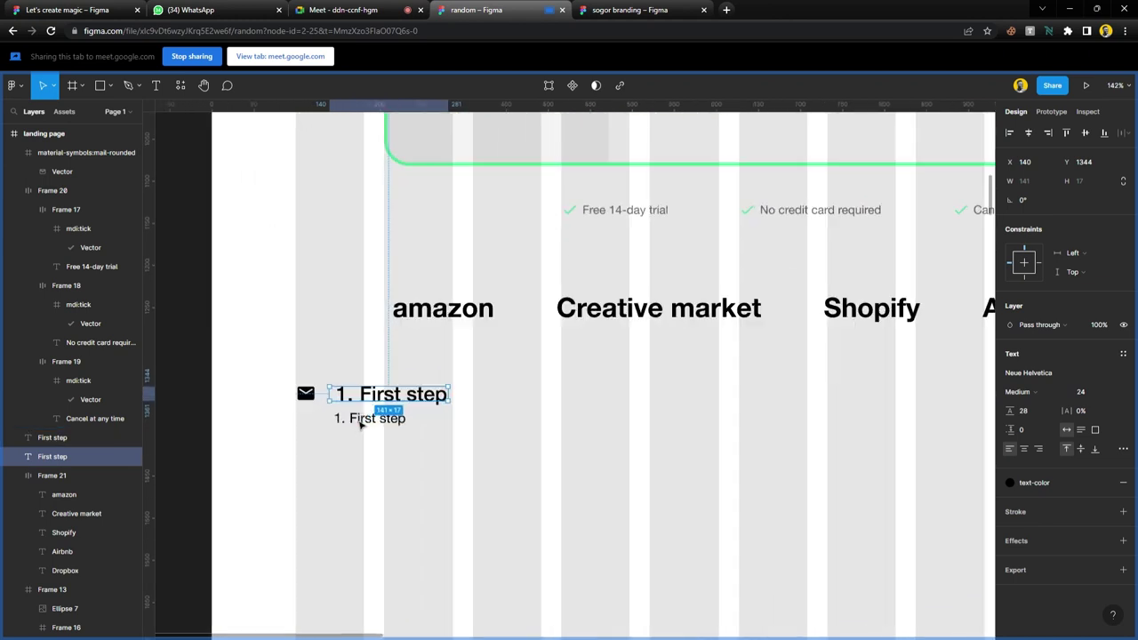
left_click(1107, 395)
left_click(1100, 377)
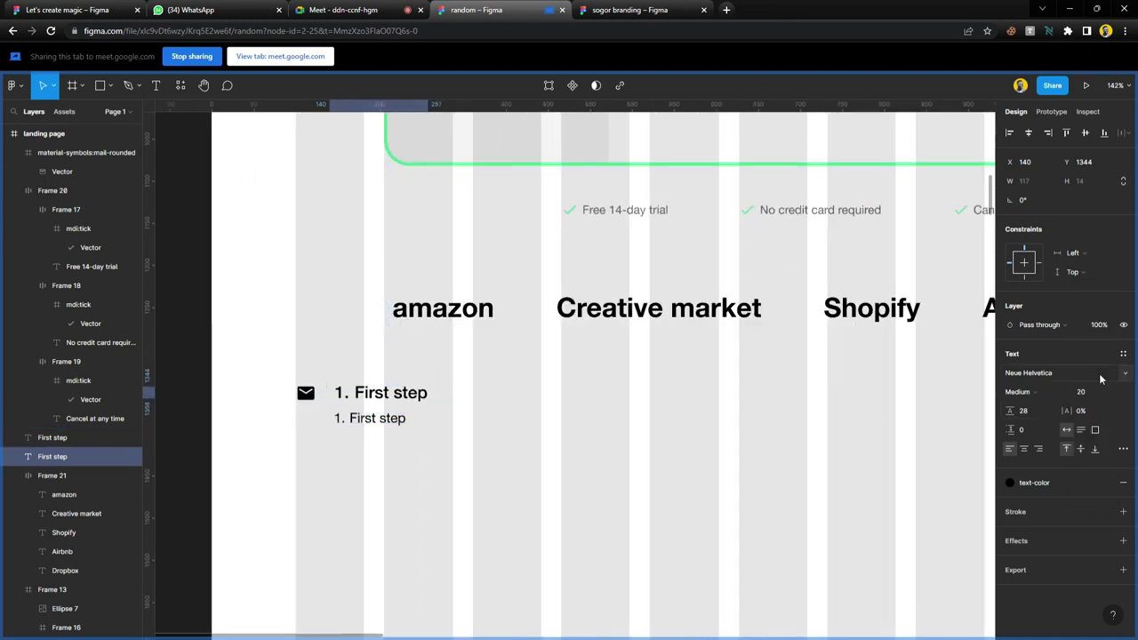
left_click(1102, 391)
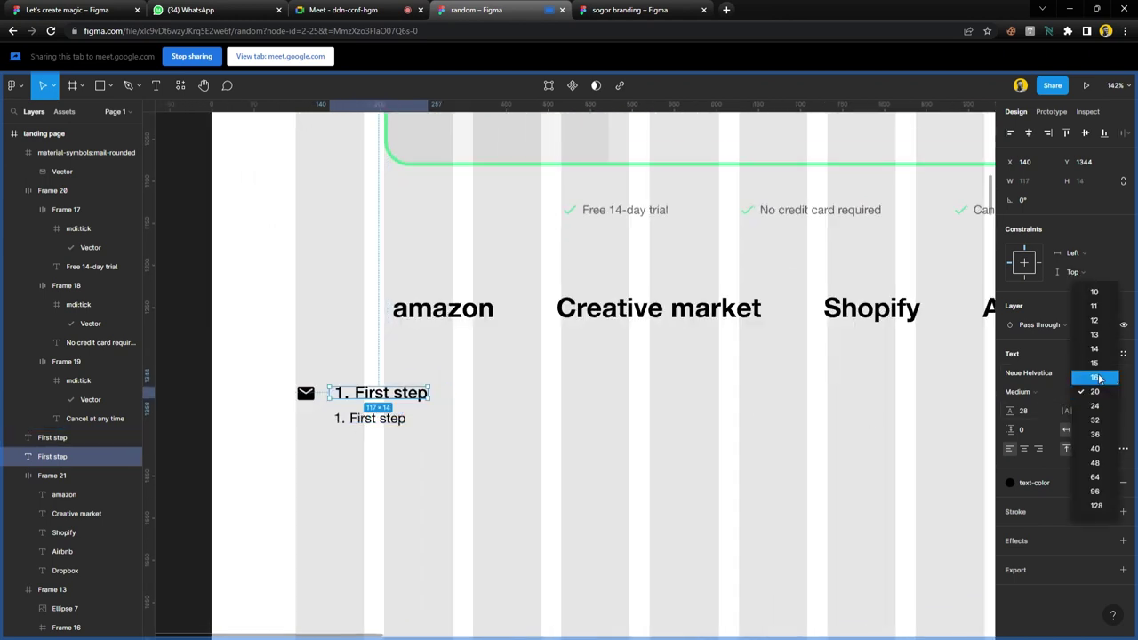
left_click(1098, 377)
- Move the upper "First step" heading to Y 1347, level with the mail icon
left_click(459, 445)
left_click(395, 396)
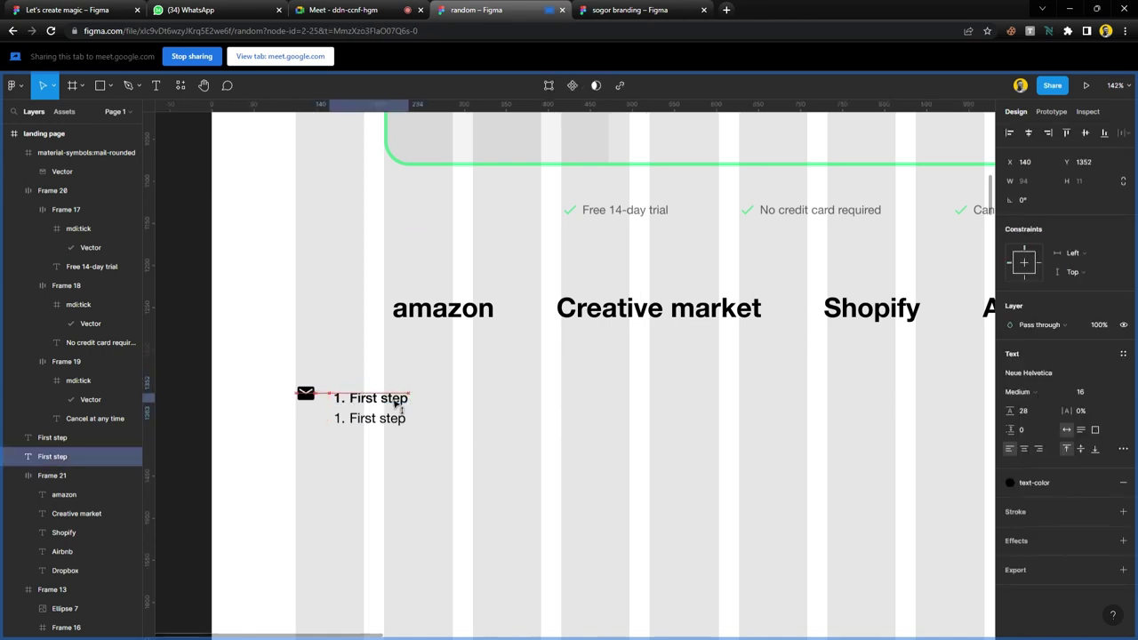
left_click(397, 419)
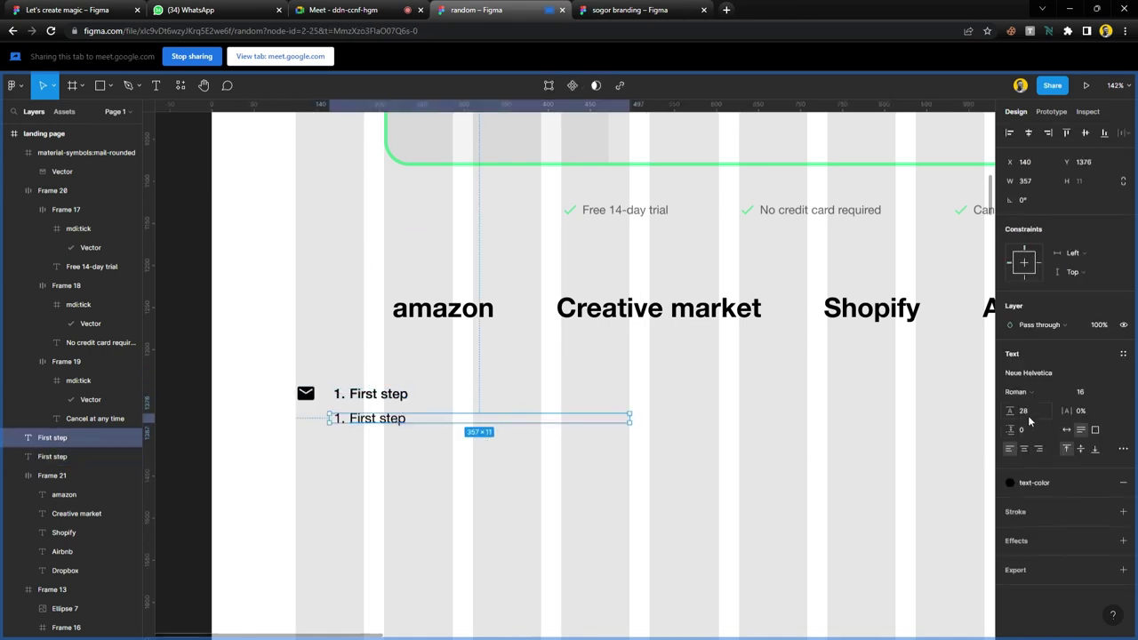
left_click(401, 401)
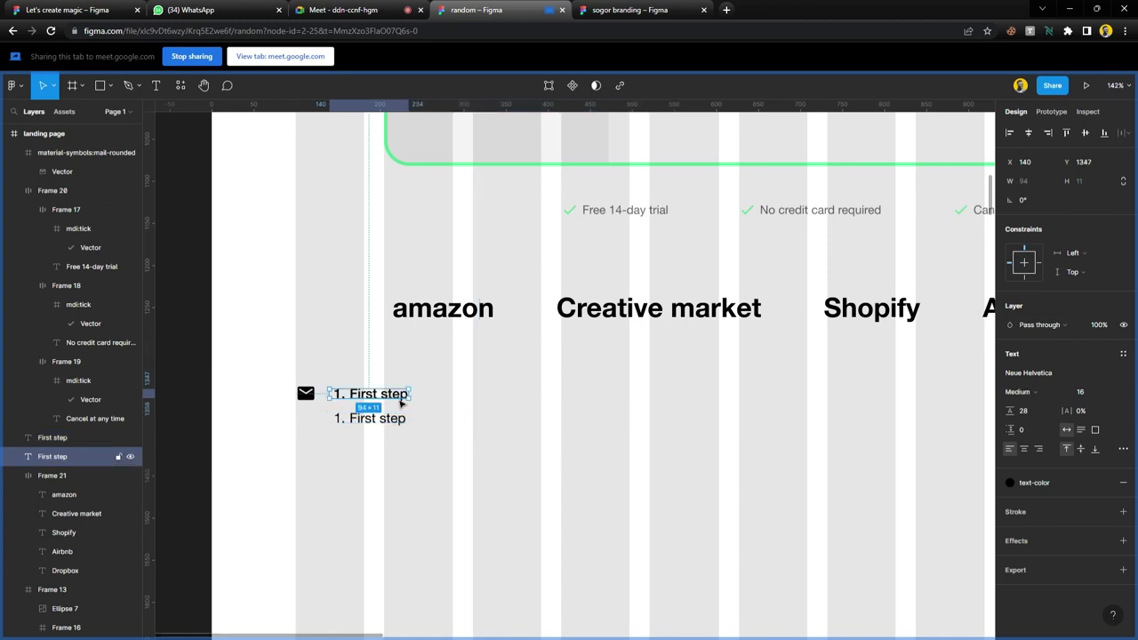
- Replace the lower "First step" text with placeholder text generated by the Lorem Ipsum plugin
left_click(396, 422)
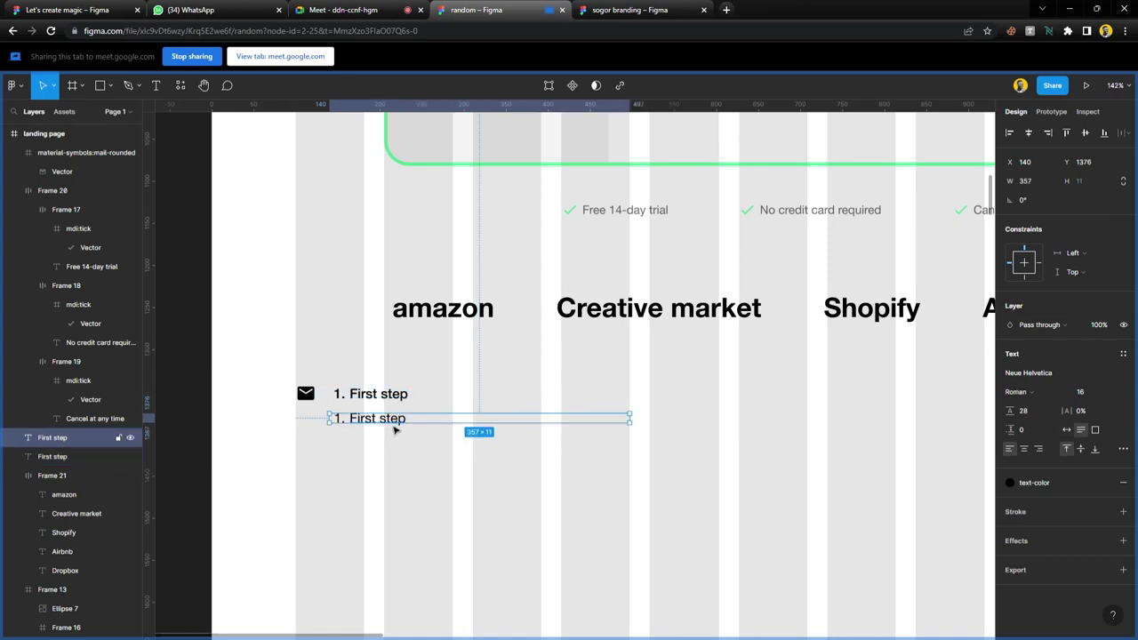
left_click(180, 85)
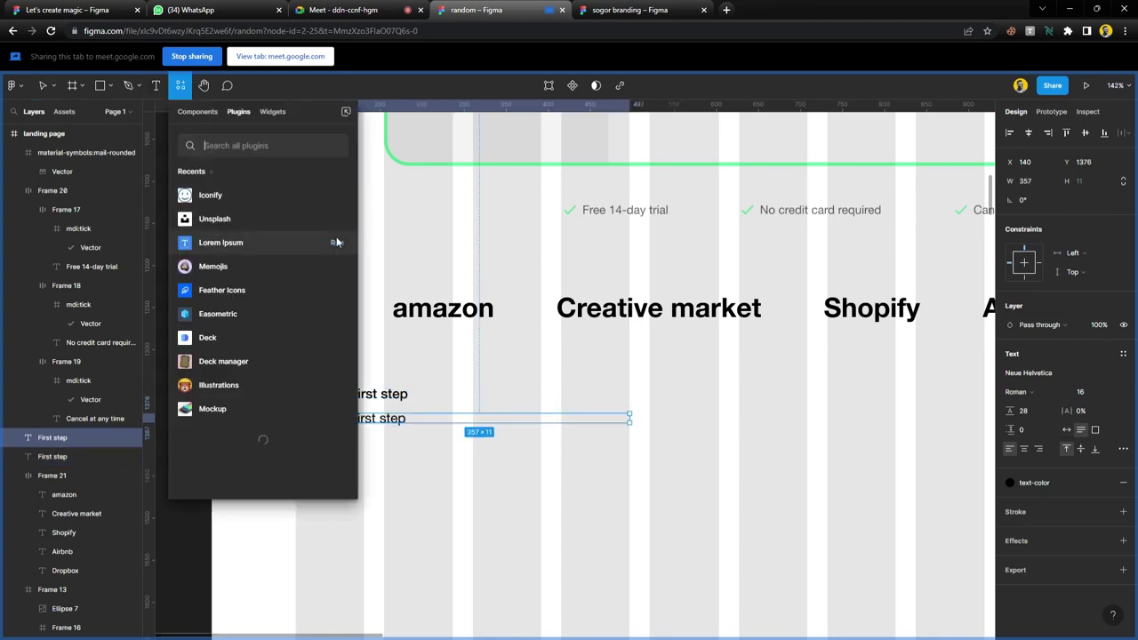
key("Escape")
scroll(523, 414, "down", 4)
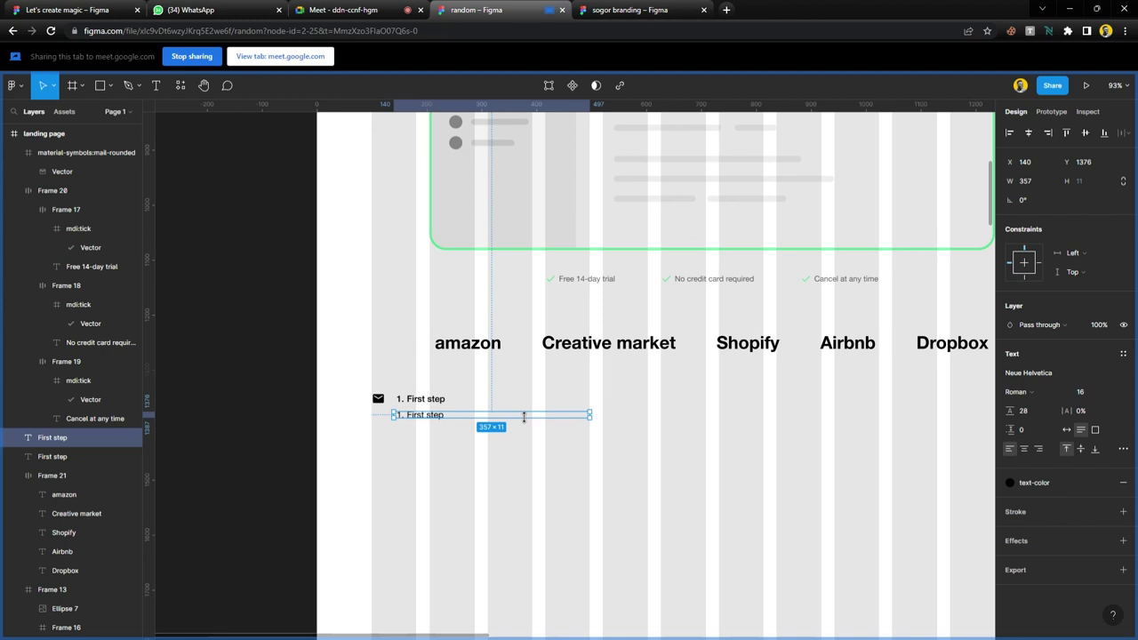
key("ctrl+alt+p")
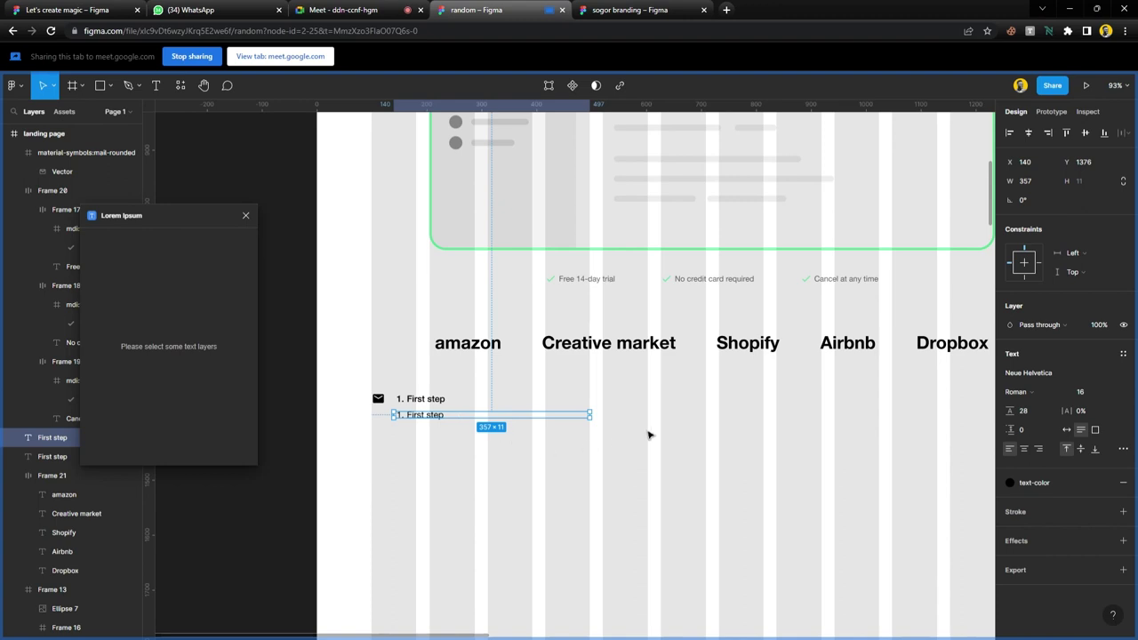
scroll(648, 434, "right", 10)
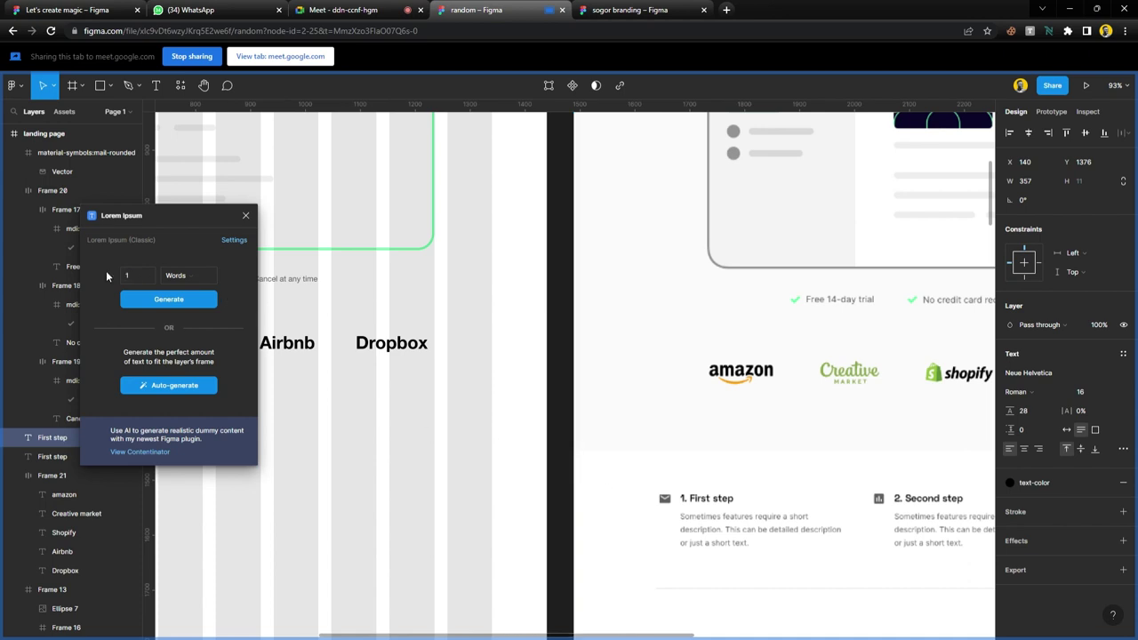
left_click(178, 300)
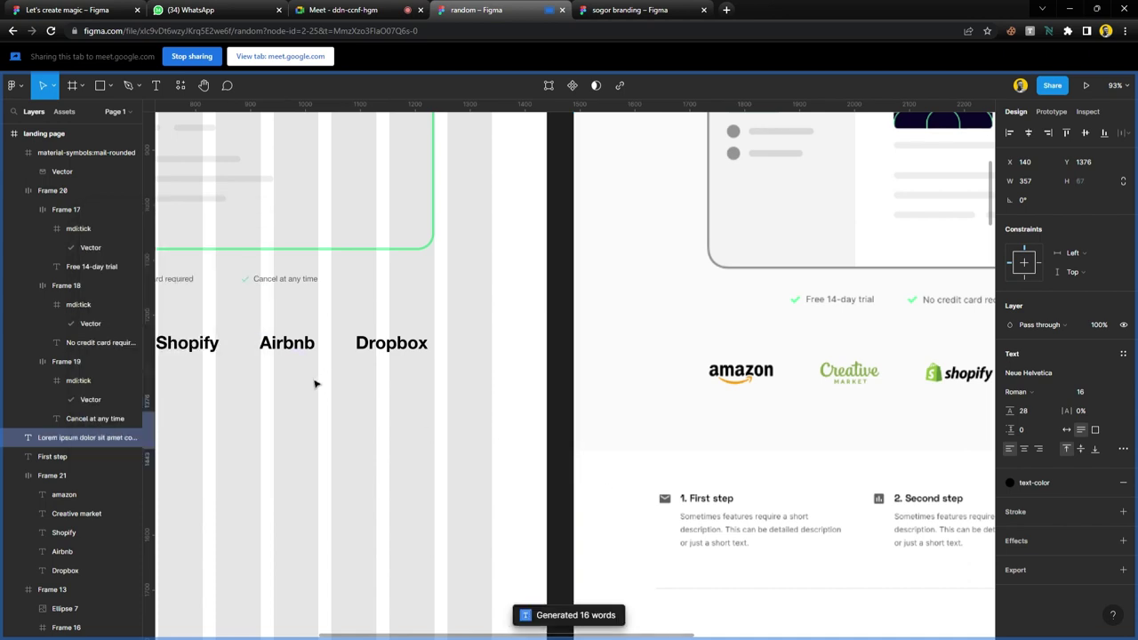
scroll(320, 391, "left", 3)
scroll(342, 459, "up", 3)
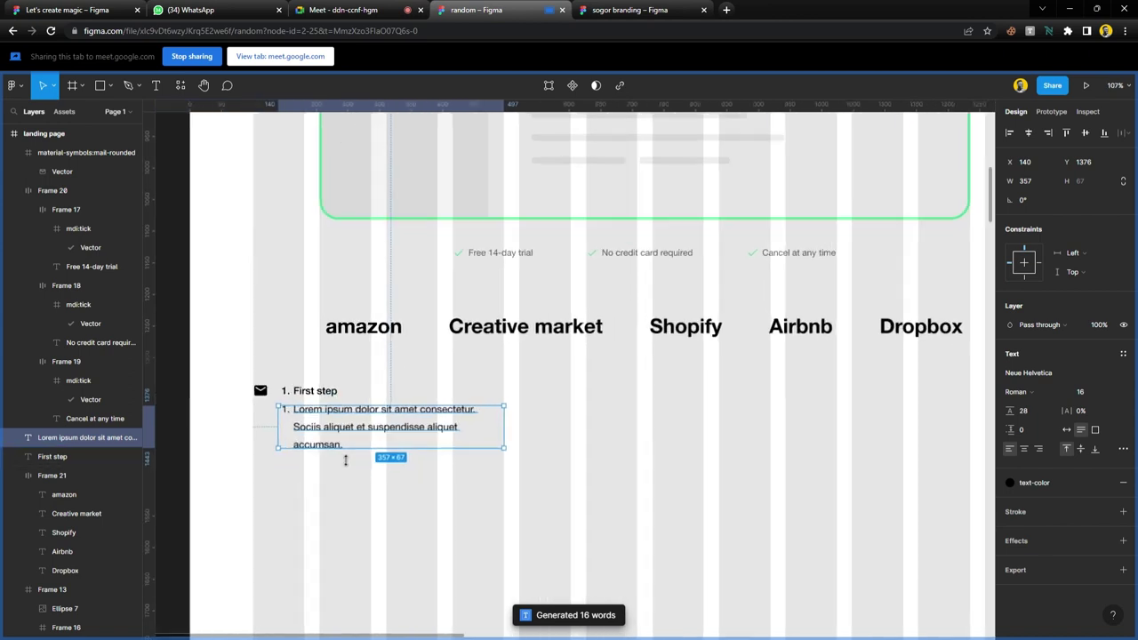
- Set the line height of the Lorem ipsum paragraph to Auto
left_click(1030, 413)
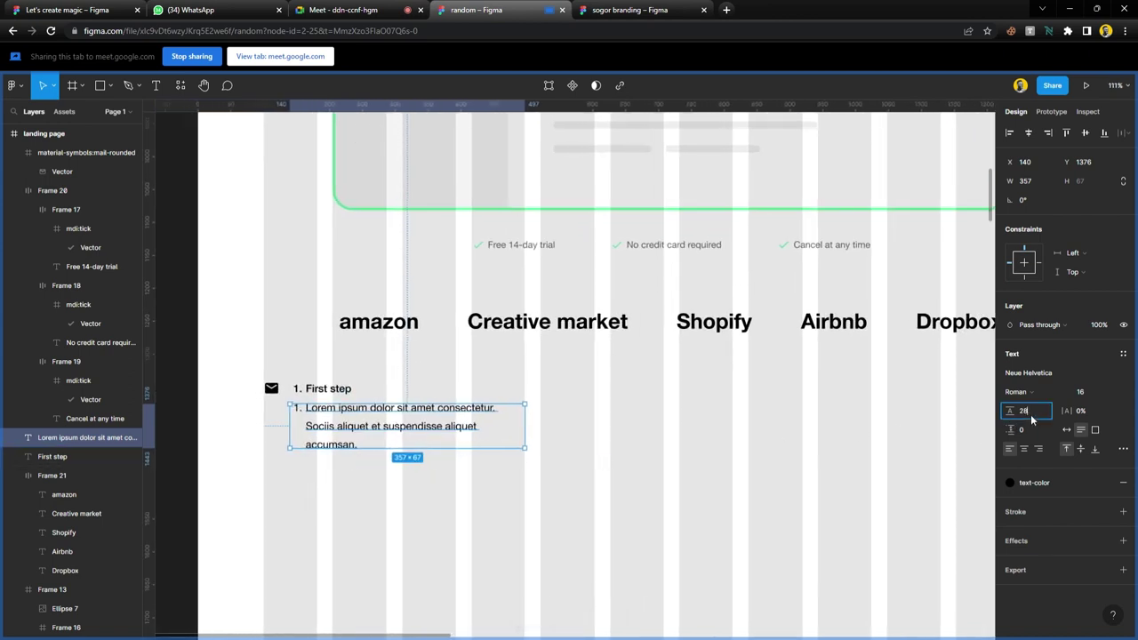
key("Return")
left_click(653, 431)
key("ctrl+z")
left_click(1038, 412)
type("auto")
key("Return")
left_click(525, 483)
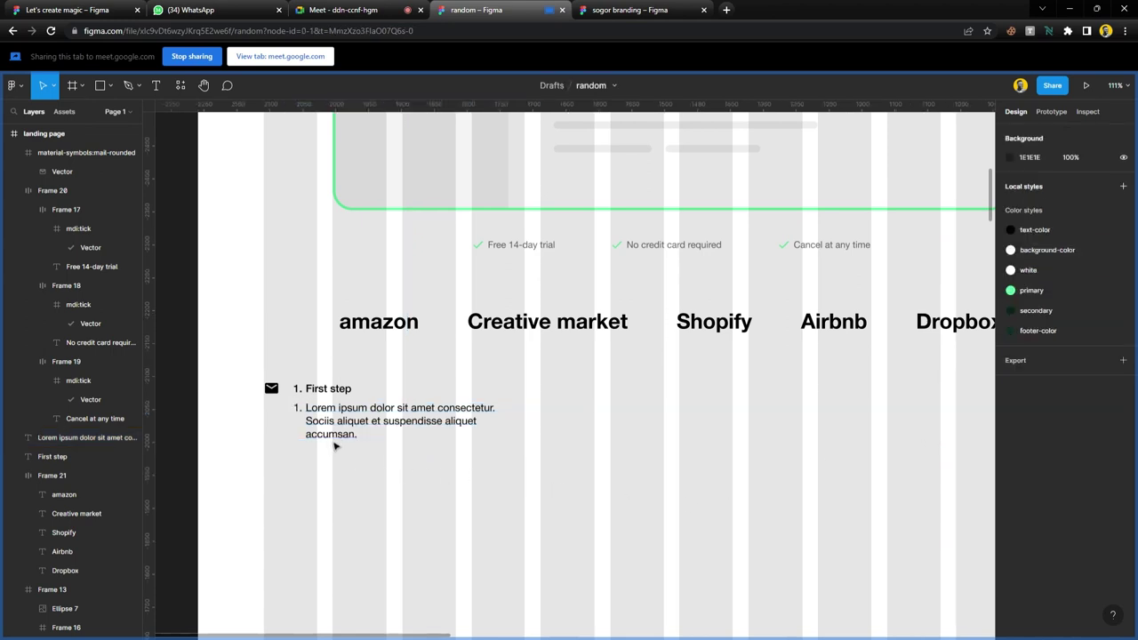
- Remove the numbered list formatting from the Lorem ipsum paragraph and reduce its layer opacity
left_click(307, 418)
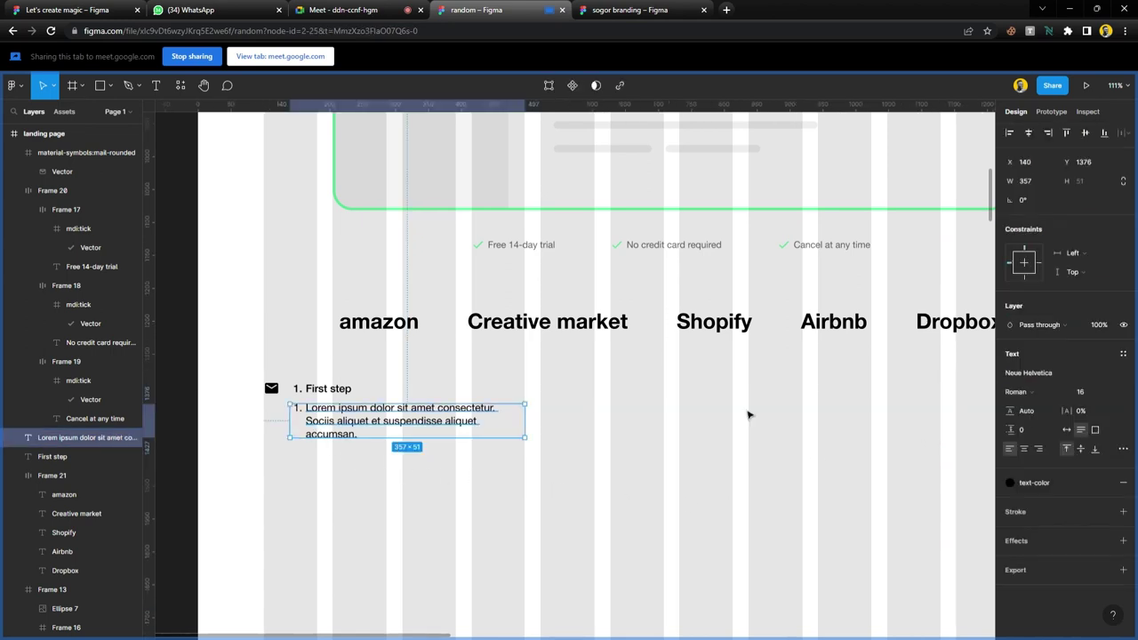
double_click(319, 419)
key("ctrl+shift+7")
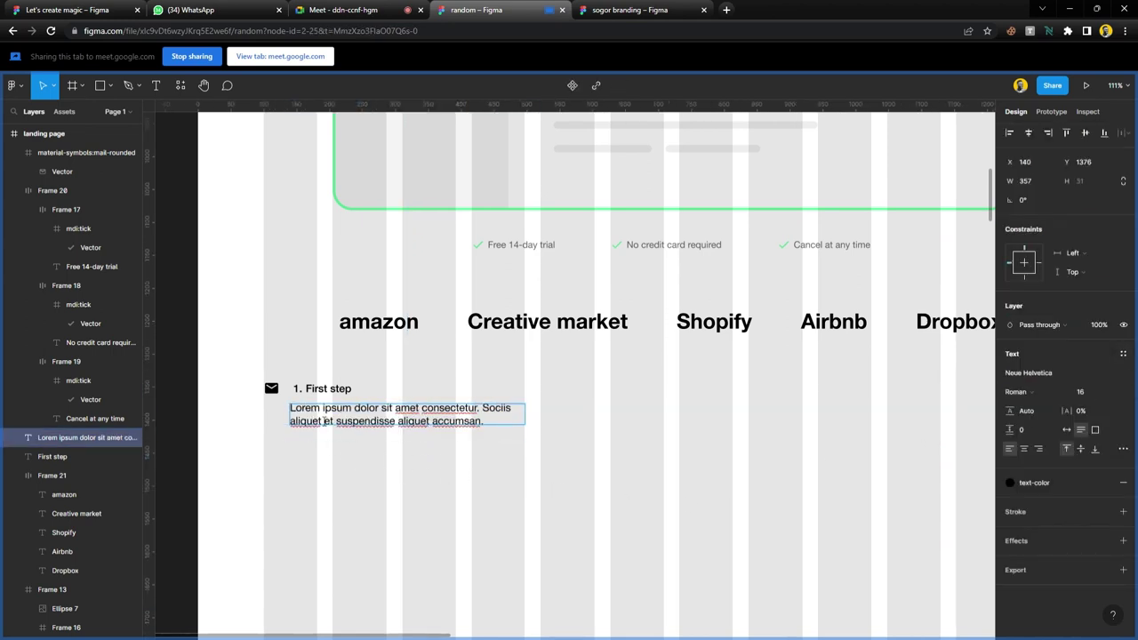
key("Escape")
left_click(1100, 327)
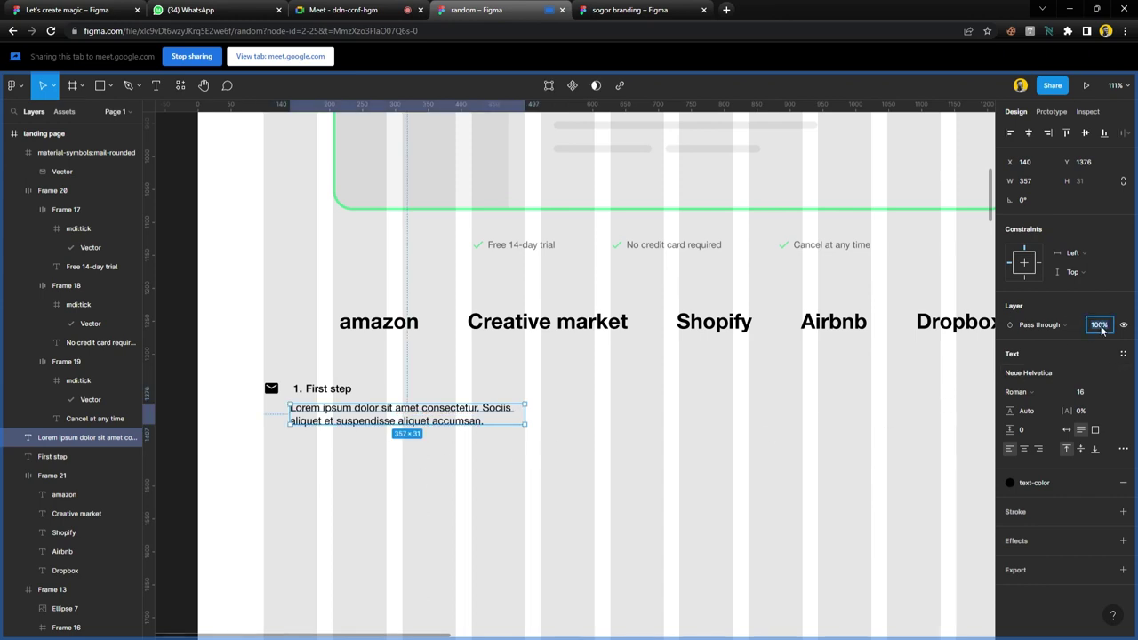
key("Return")
- Stack the heading and paragraph in a vertical auto layout, and combine it with the mail icon in a top-aligned horizontal auto layout
left_click_drag(322, 480, 309, 382)
key("shift+a")
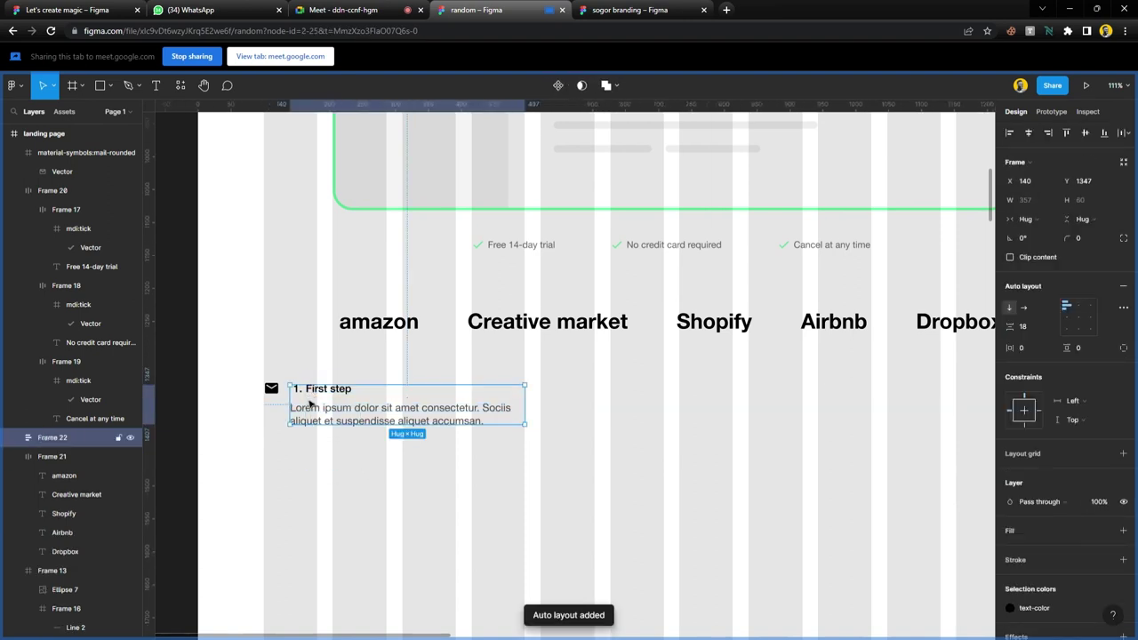
left_click(277, 394, "shift")
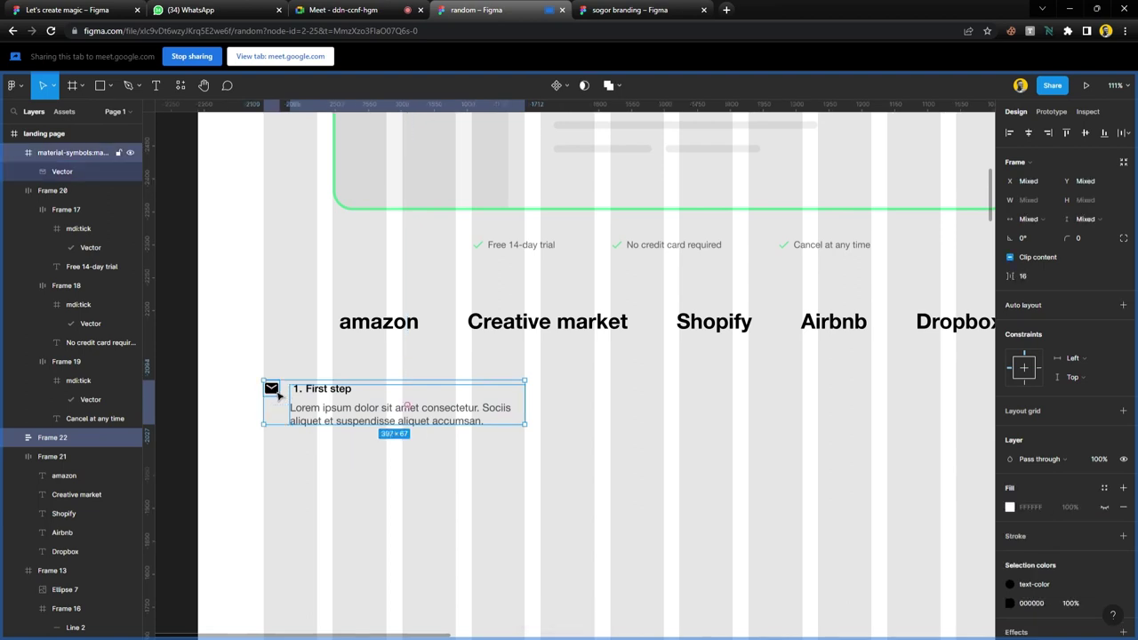
key("shift+a")
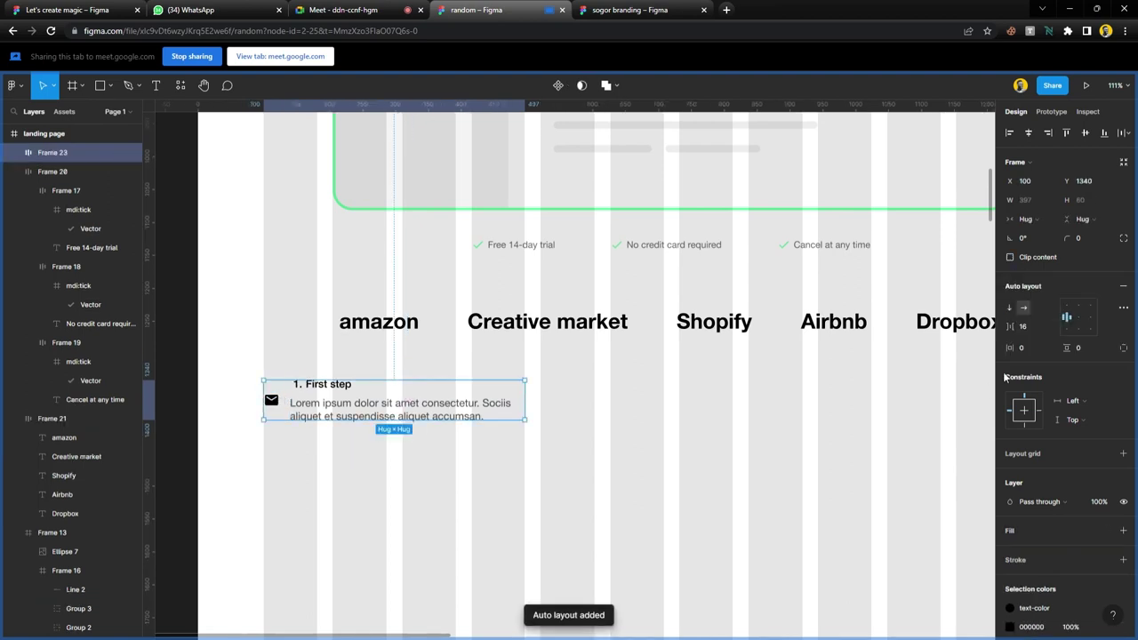
left_click(378, 470)
- Set the vertical trim of the "First step" heading to Standard
scroll(305, 414, "up", 5)
left_click(322, 370)
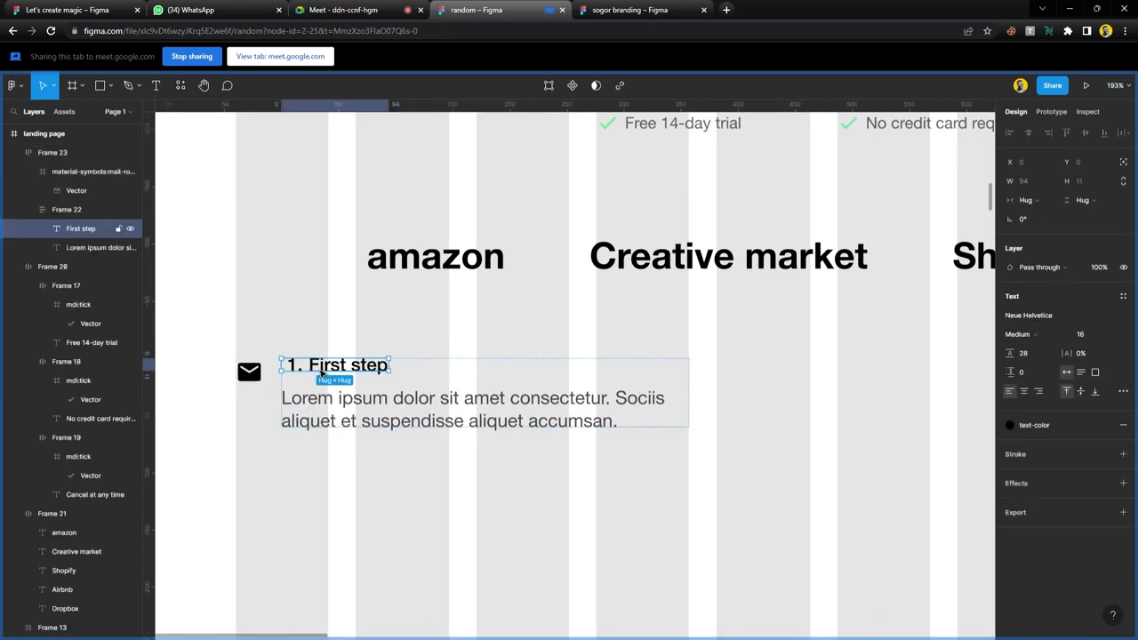
left_click(1123, 391)
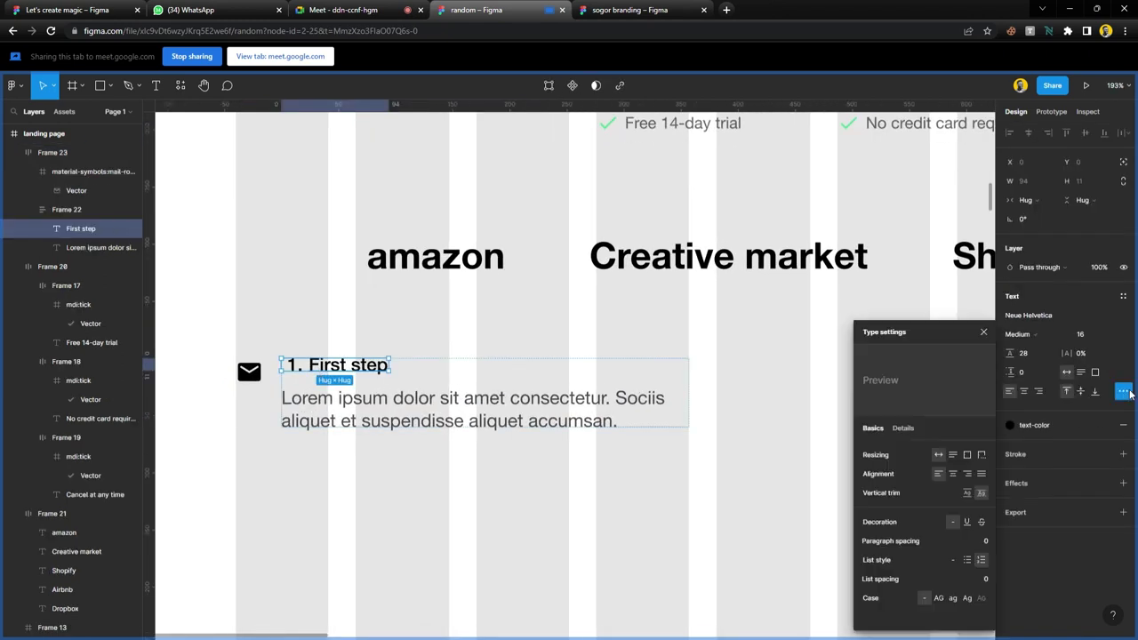
left_click(968, 494)
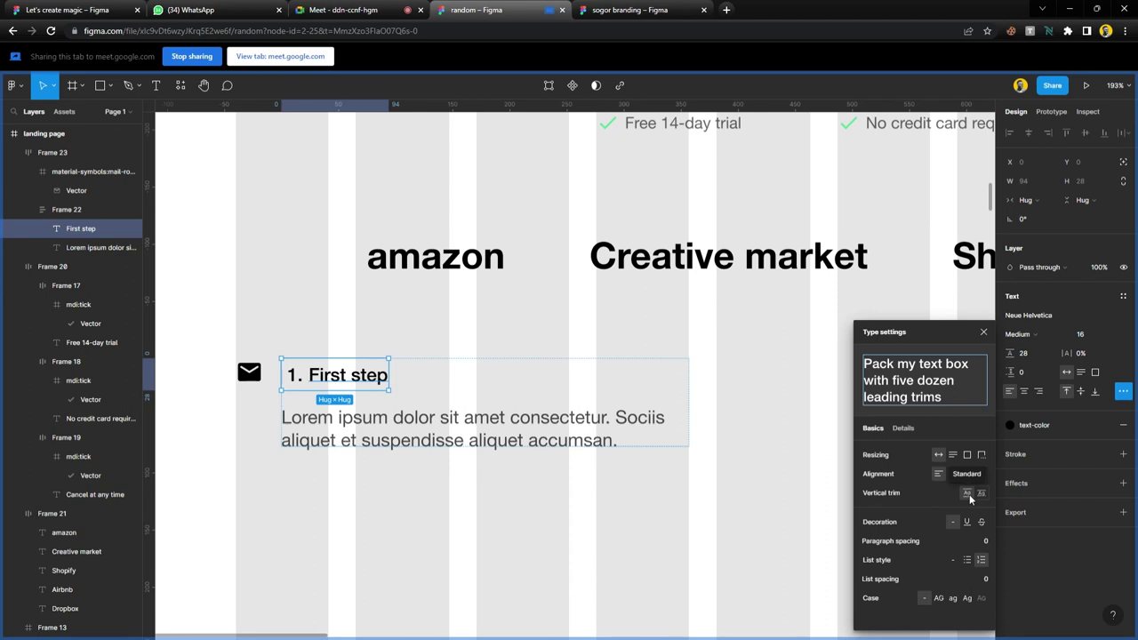
left_click(983, 331)
left_click(533, 500)
- Place two horizontal ruler guides, one just above the "First step" heading's letters and one at its baseline
scroll(439, 486, "left", 3)
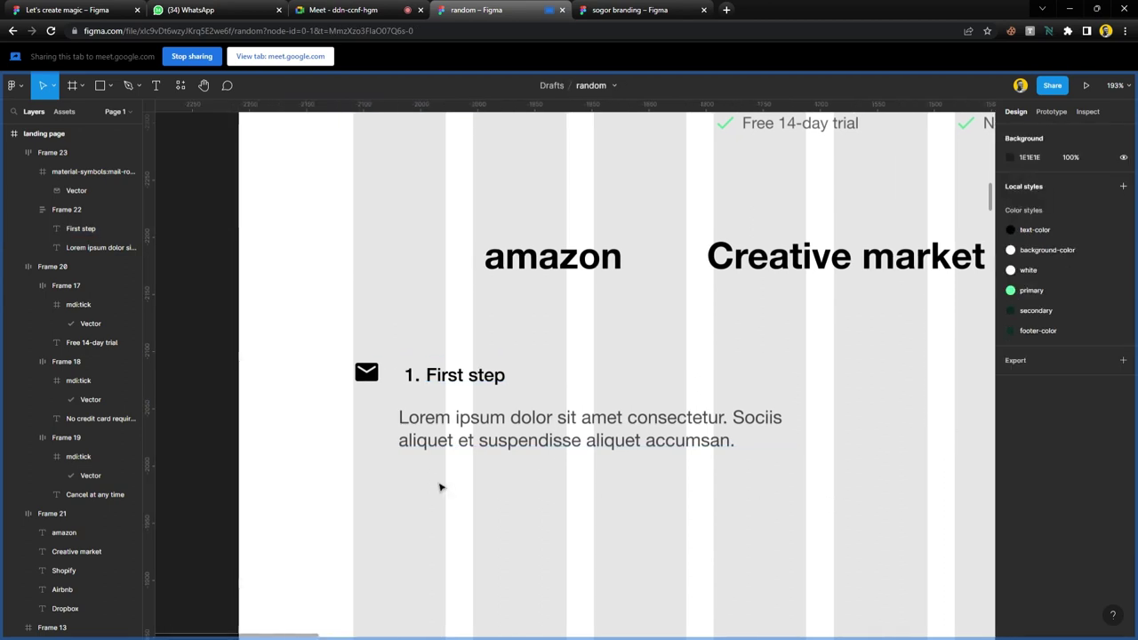
scroll(440, 406, "up", 5)
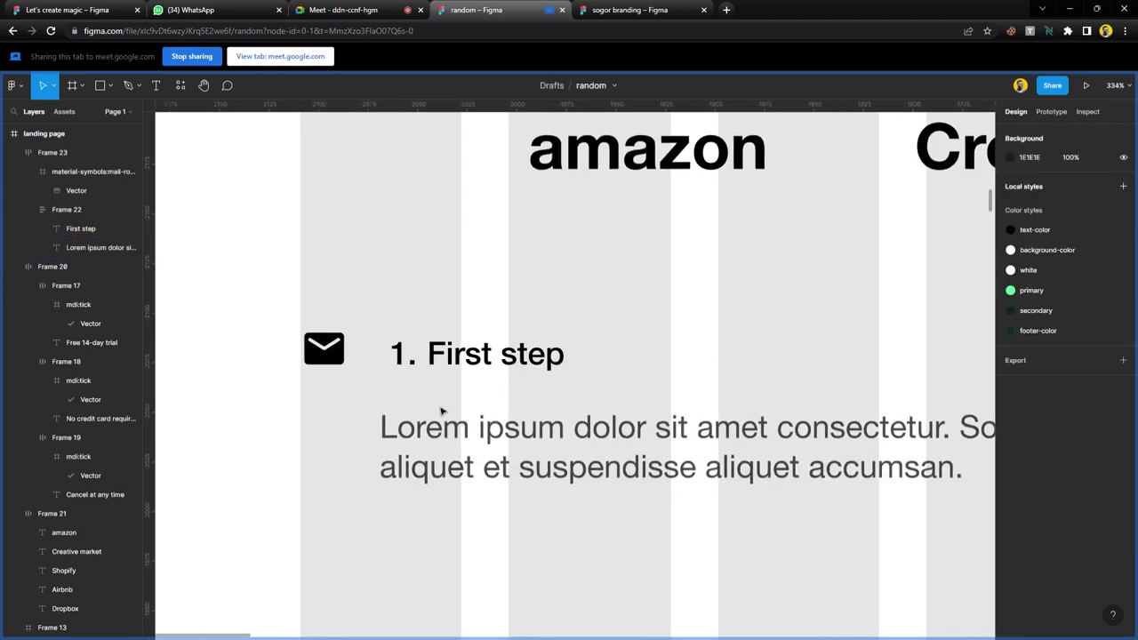
scroll(327, 361, "up", 8)
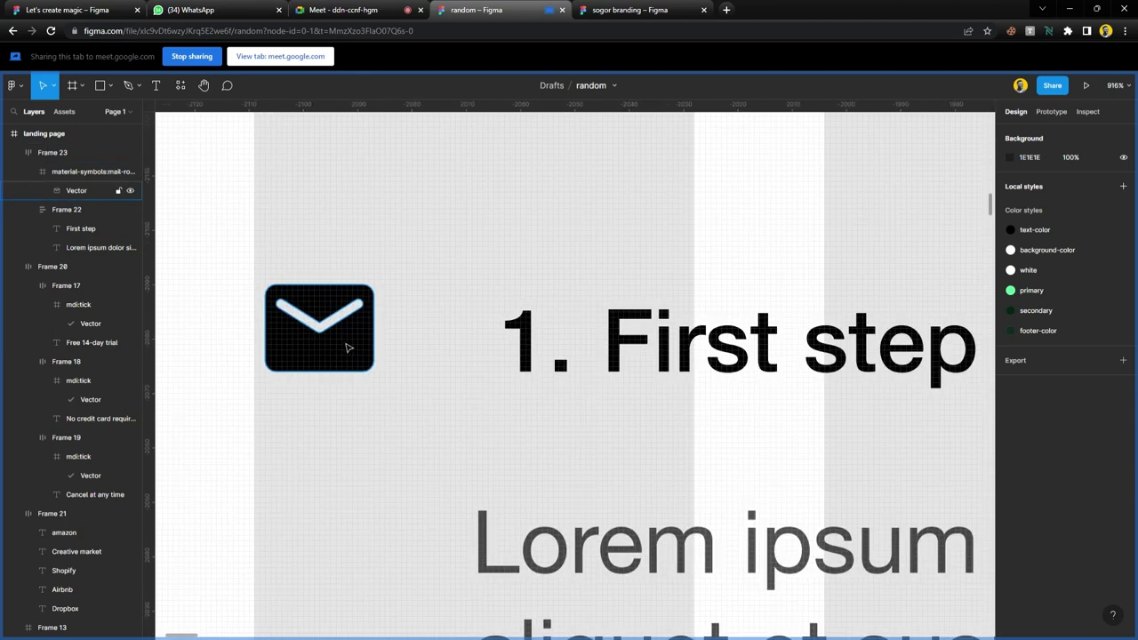
scroll(384, 352, "up", 4)
left_click_drag(483, 118, 513, 297)
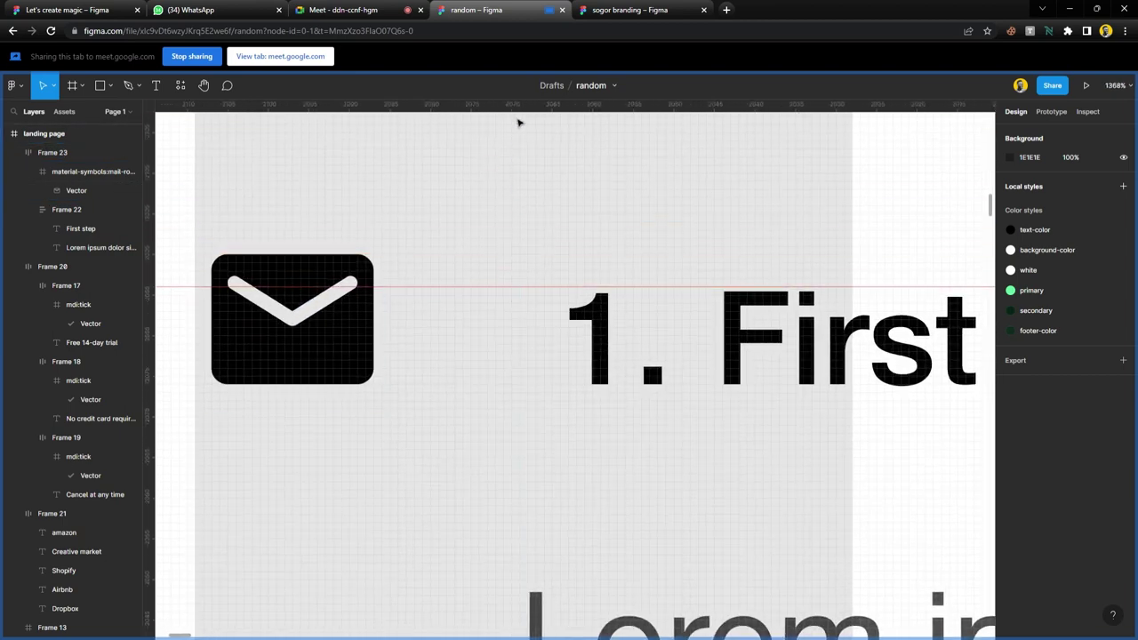
left_click_drag(524, 116, 548, 394)
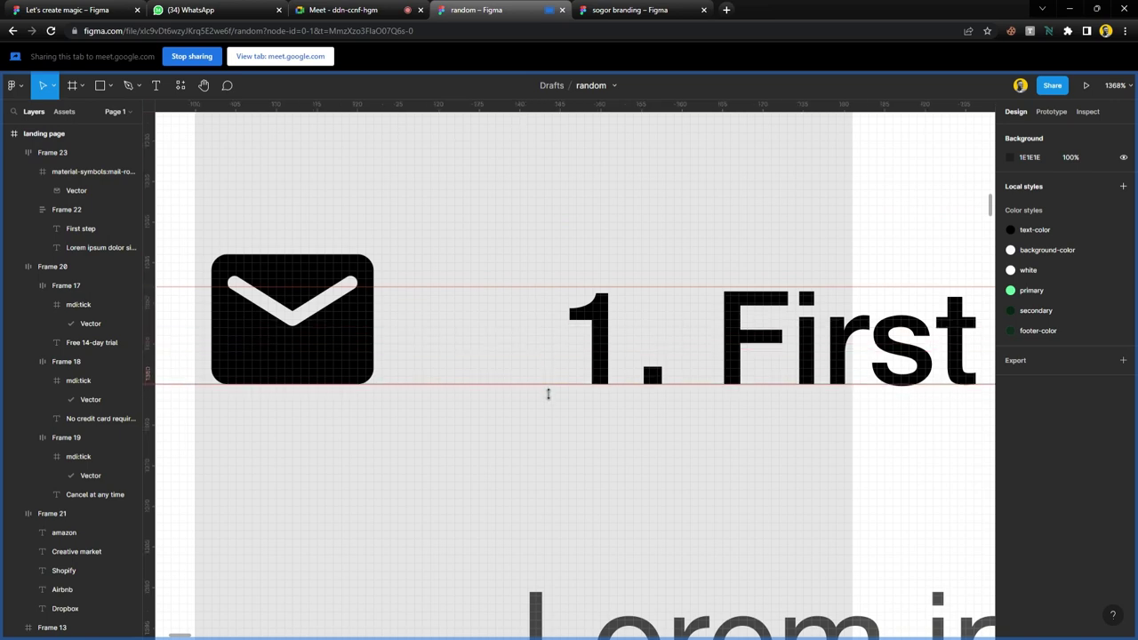
- Move the mail icon's vector shape down by about 2 px to centre it vertically on the "First step" heading
left_click(320, 327)
left_click(337, 331)
double_click(341, 328)
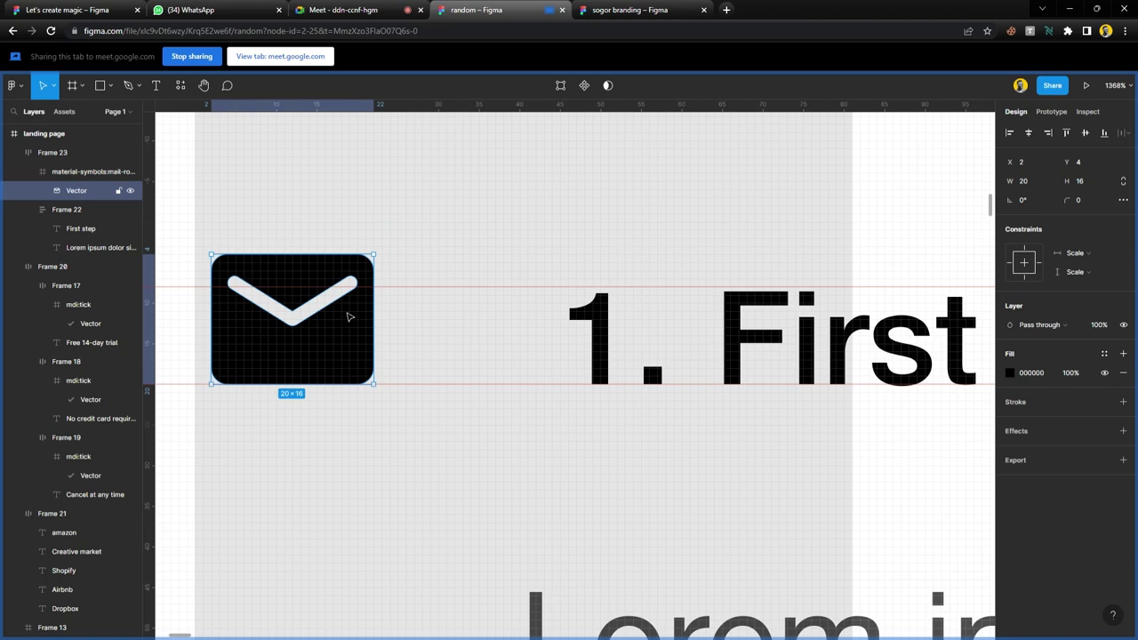
left_click_drag(350, 312, 353, 328)
left_click(450, 234)
left_click(534, 195)
scroll(498, 320, "down", 5)
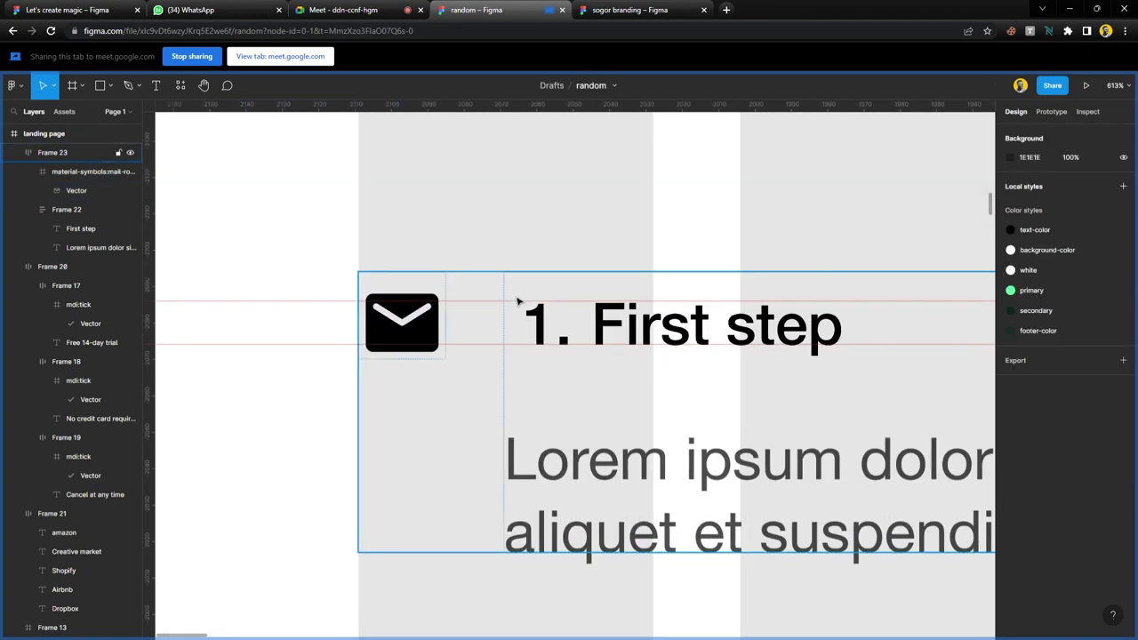
- Remove both horizontal ruler guides around the "First step" heading
left_click(533, 357)
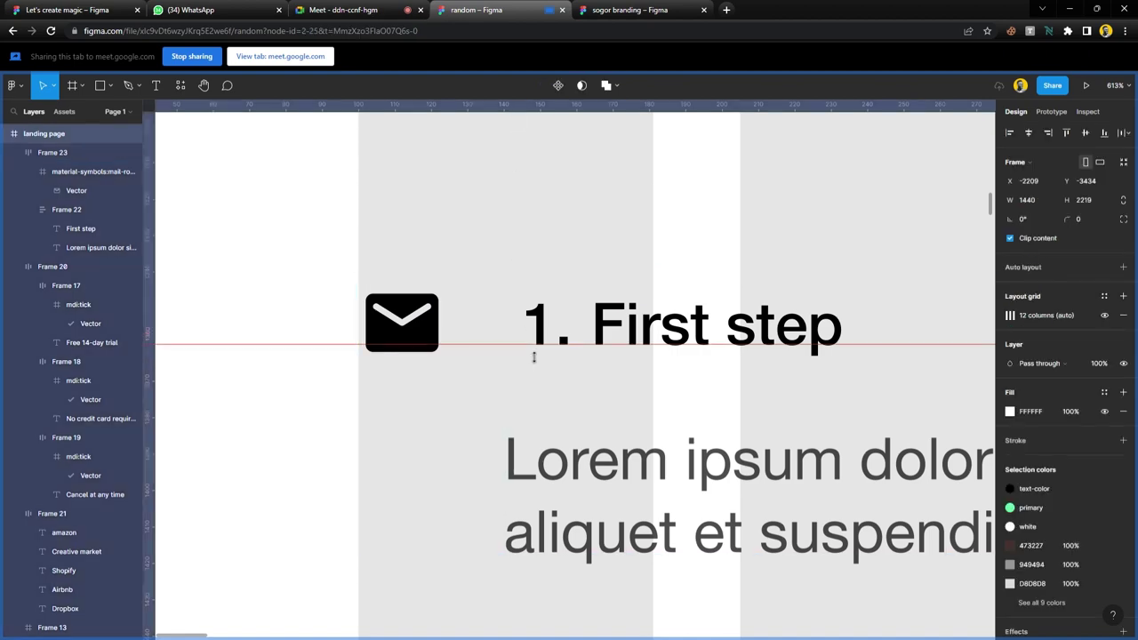
left_click(444, 274)
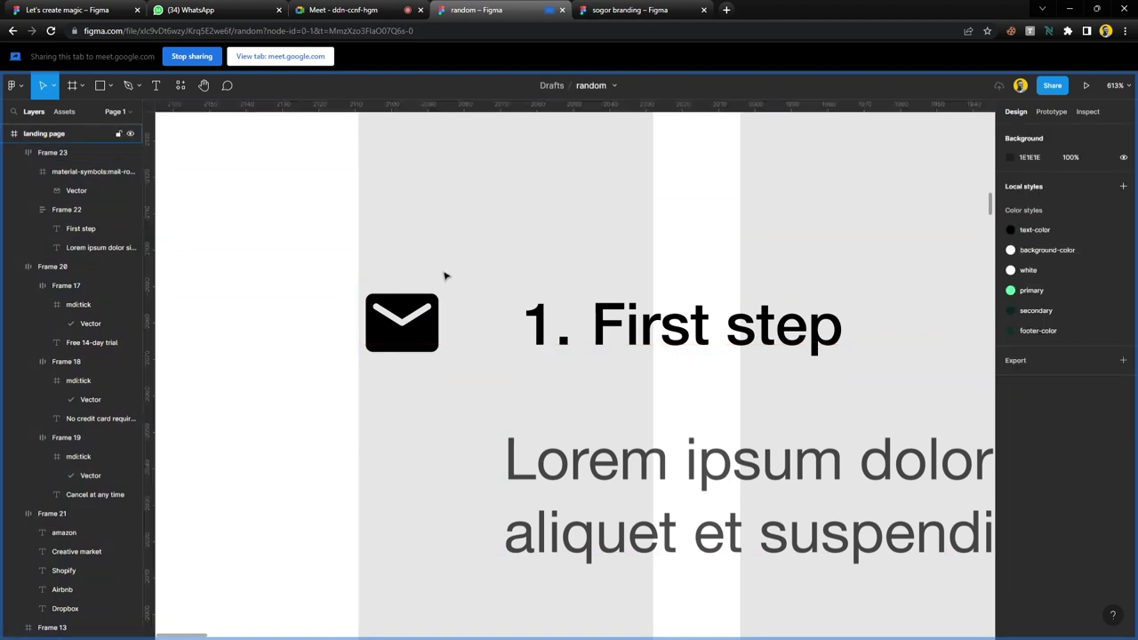
scroll(446, 277, "down", 5)
scroll(446, 278, "down", 4)
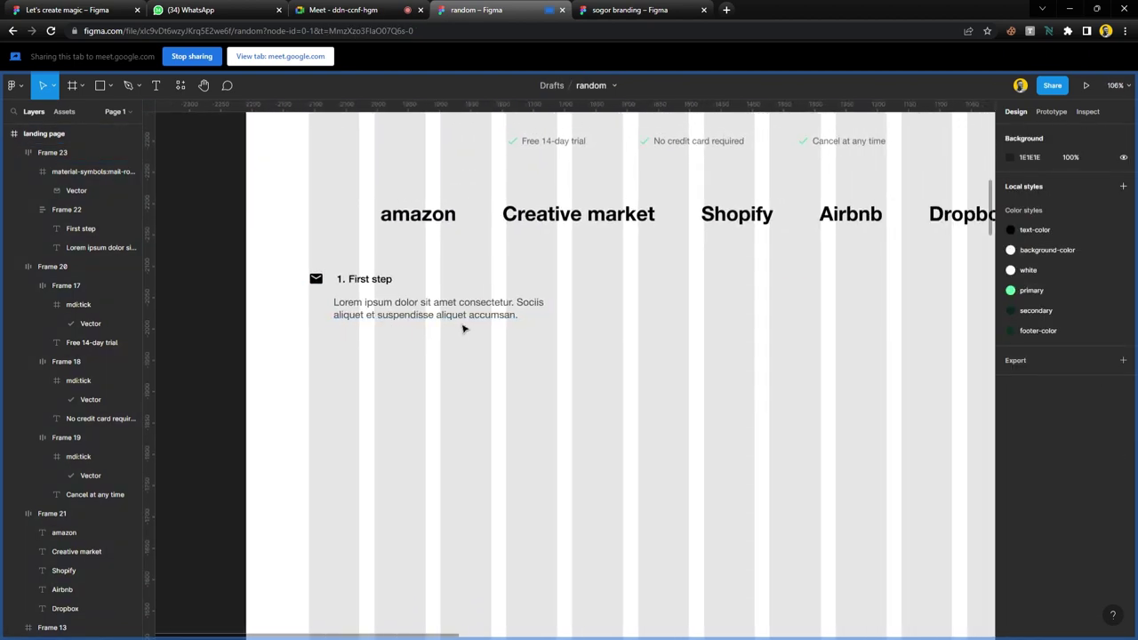
- Place two copies of the "First step" block in the same row, at X 521 and X 943
left_click(462, 339)
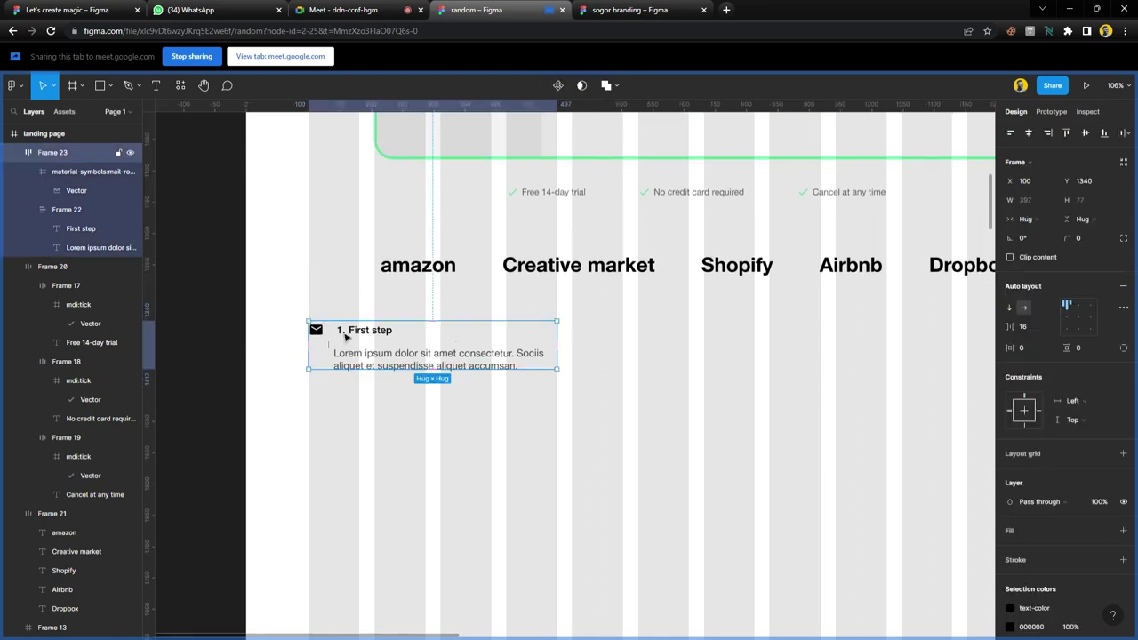
left_click_drag(344, 336, 608, 338)
scroll(608, 337, "right", 3)
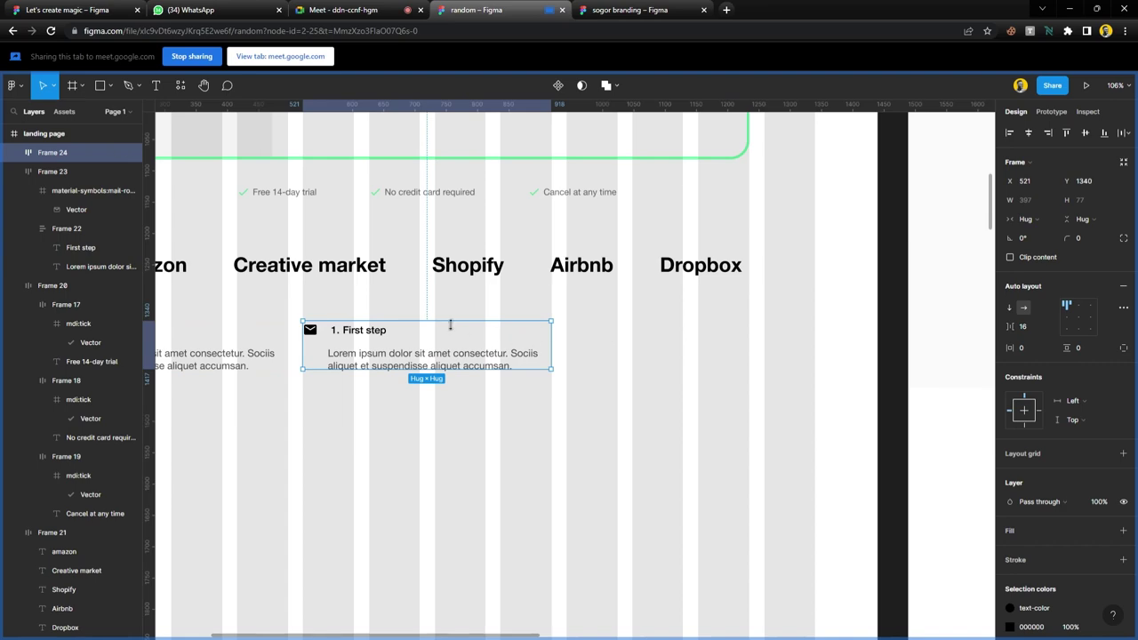
key("ctrl+d")
scroll(569, 334, "up", 5)
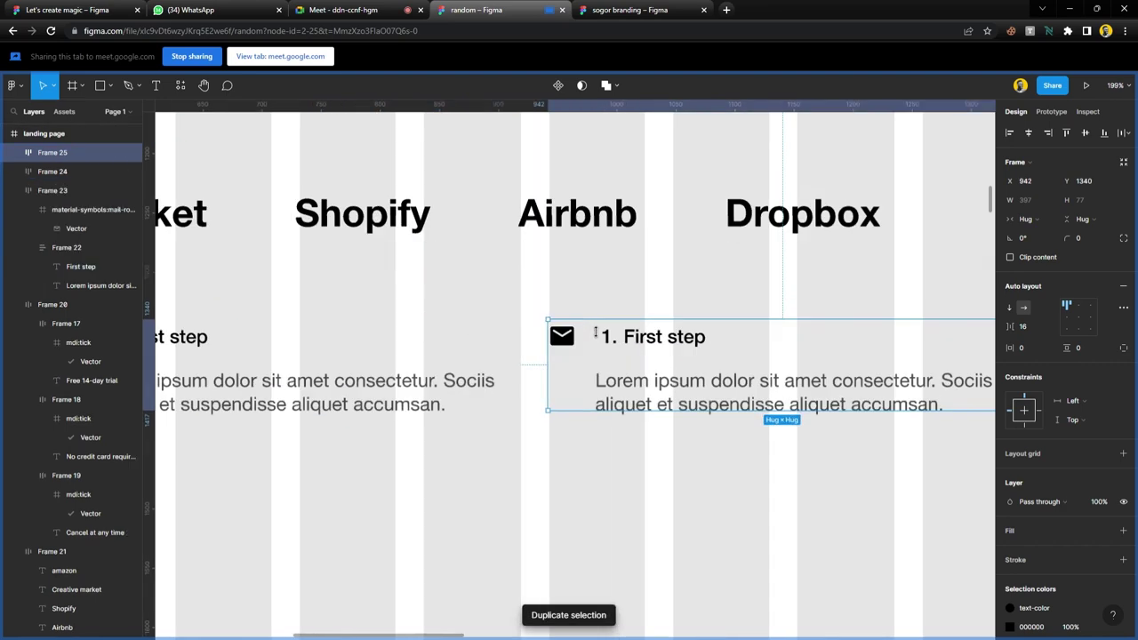
scroll(567, 334, "up", 2)
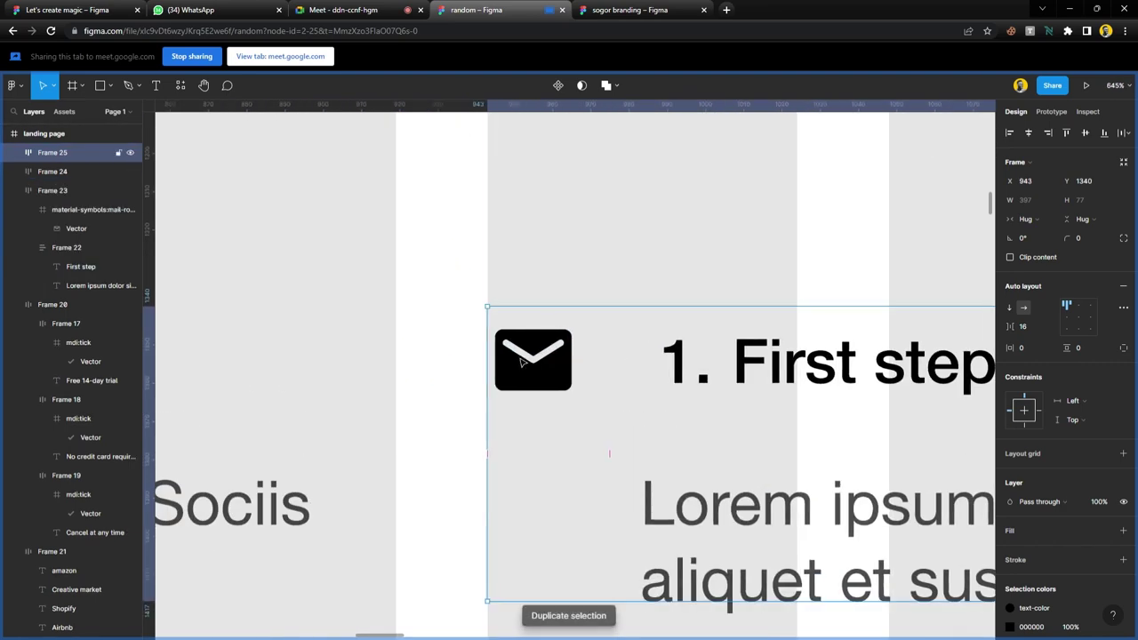
scroll(522, 360, "down", 5)
scroll(523, 360, "down", 4)
scroll(507, 355, "up", 7)
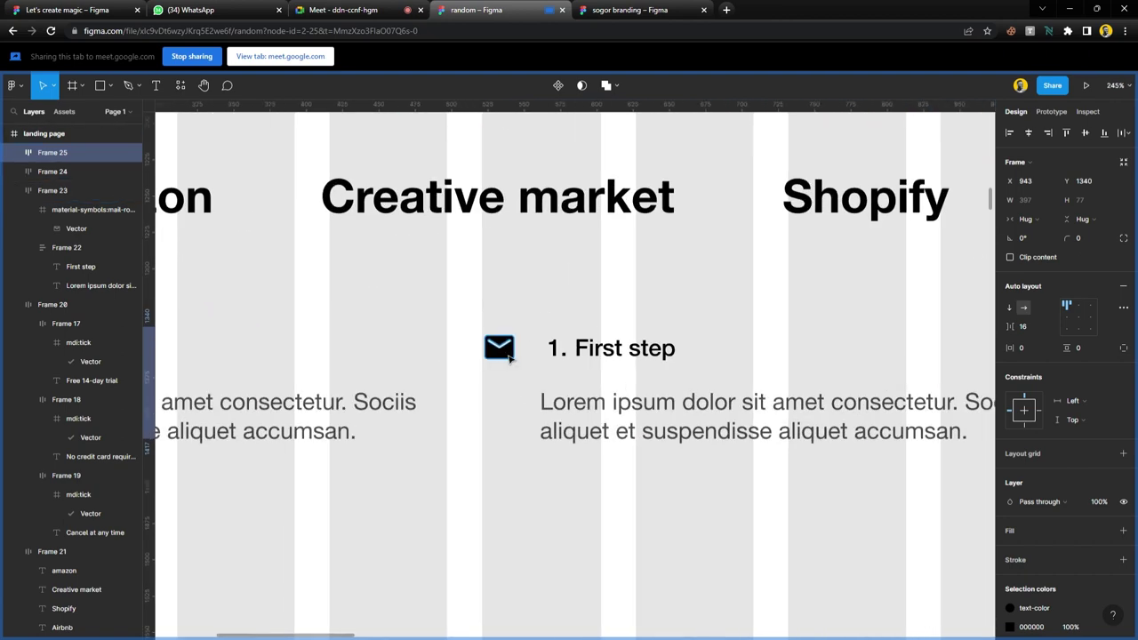
- Move the three step blocks together further down to widen the gap below the company names row
left_click(507, 358)
scroll(507, 356, "down", 10)
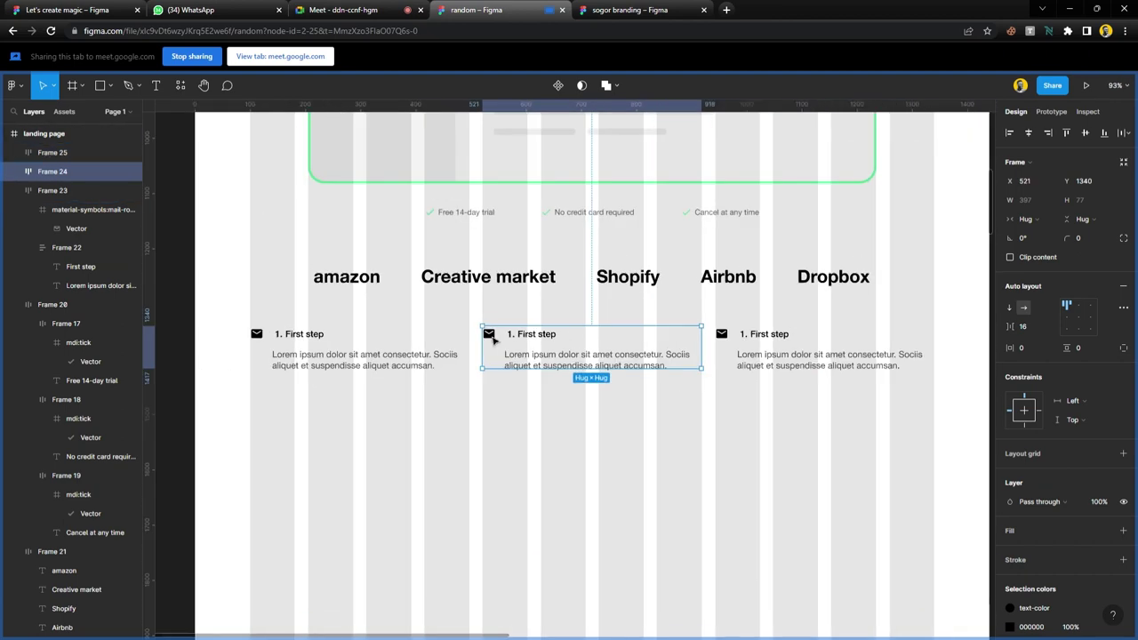
scroll(305, 349, "up", 4)
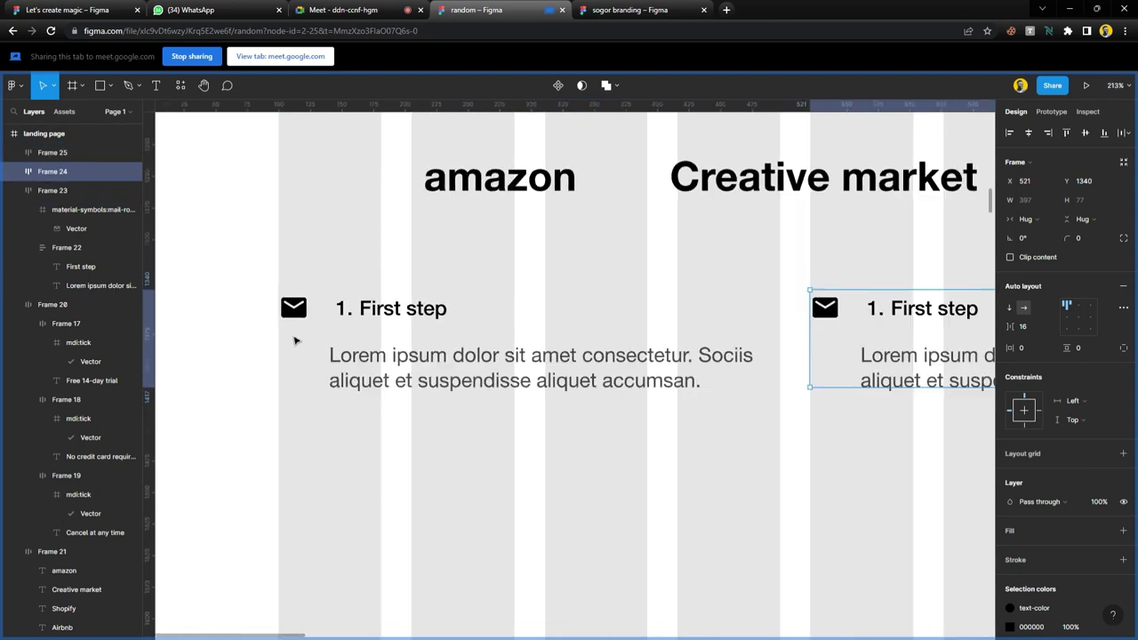
scroll(297, 341, "down", 4)
scroll(303, 342, "down", 5)
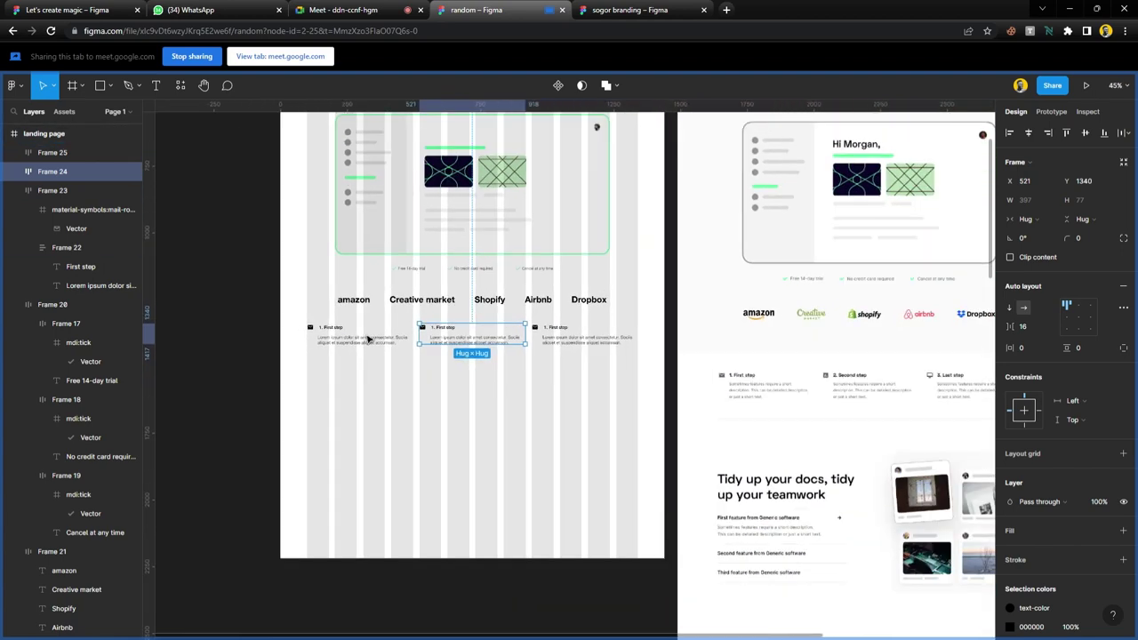
left_click(480, 383)
scroll(541, 374, "up", 3)
left_click_drag(594, 359, 296, 313)
left_click_drag(471, 325, 472, 343)
left_click(464, 399)
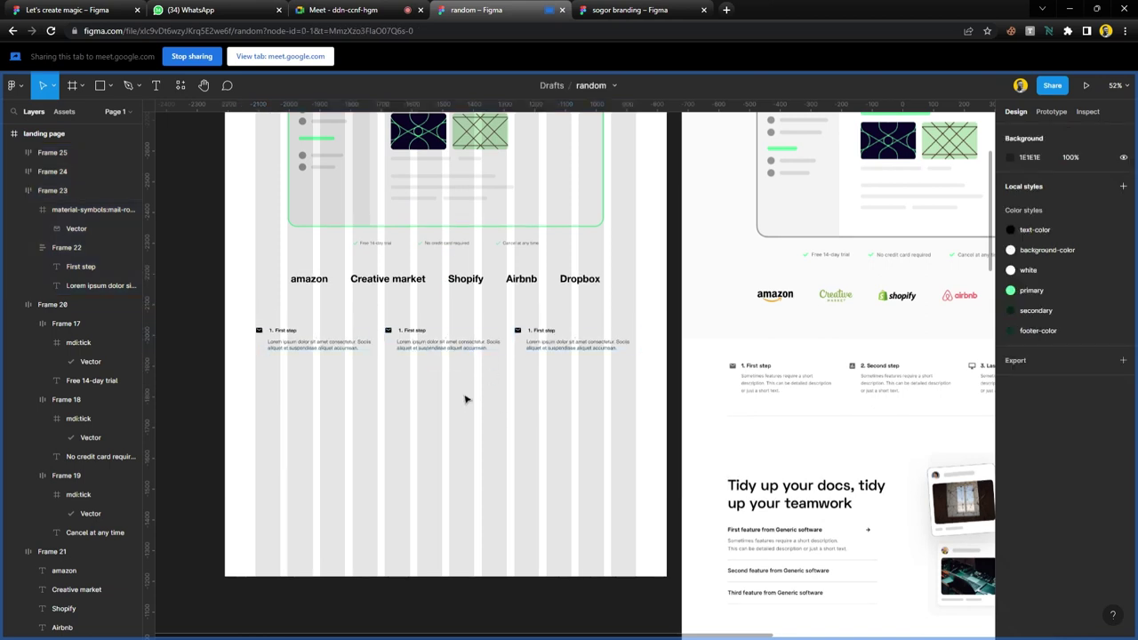
- Draw a horizontal divider line 1240 px wide beneath the three step blocks, spanning the full column grid
key("l")
left_click_drag(255, 369, 637, 396)
left_click(529, 432)
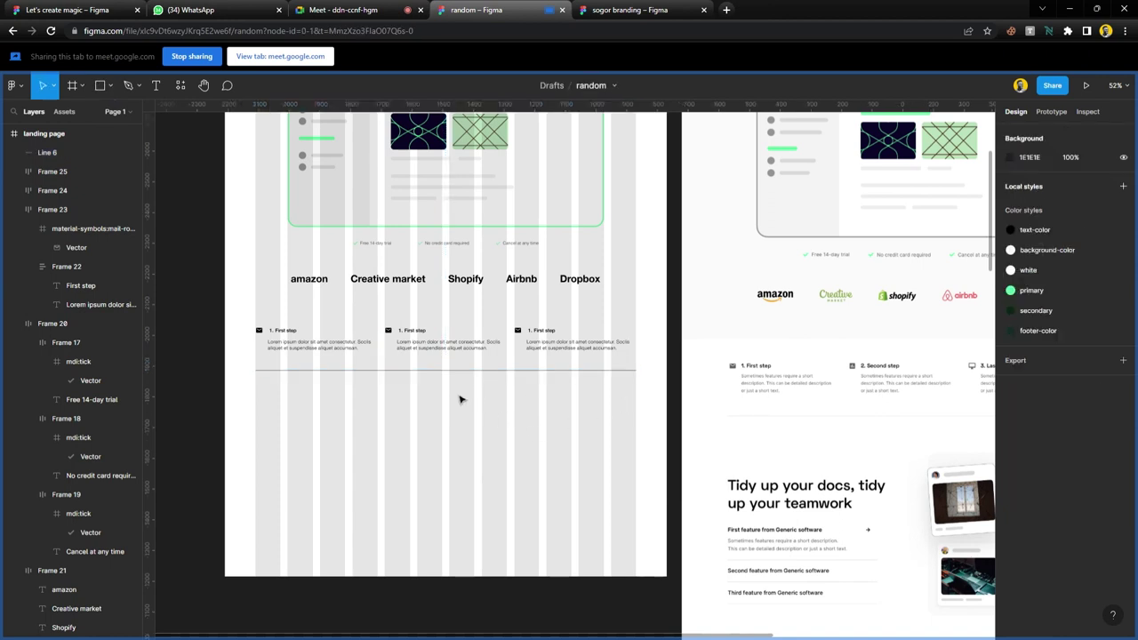
- Draw a 120 × 131 rectangle below the divider and fill it with the grey 606060 sampled from the reference's mail icon
scroll(459, 399, "up", 1)
key("r")
left_click_drag(563, 405, 601, 444)
key("i")
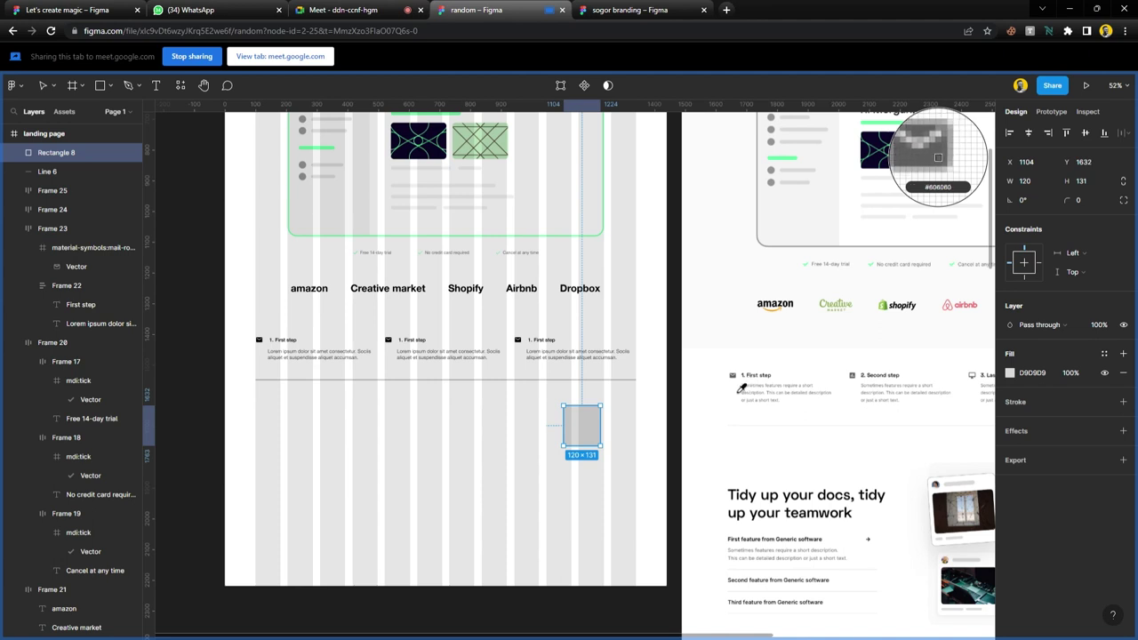
left_click(739, 388)
left_click_drag(578, 441, 421, 427)
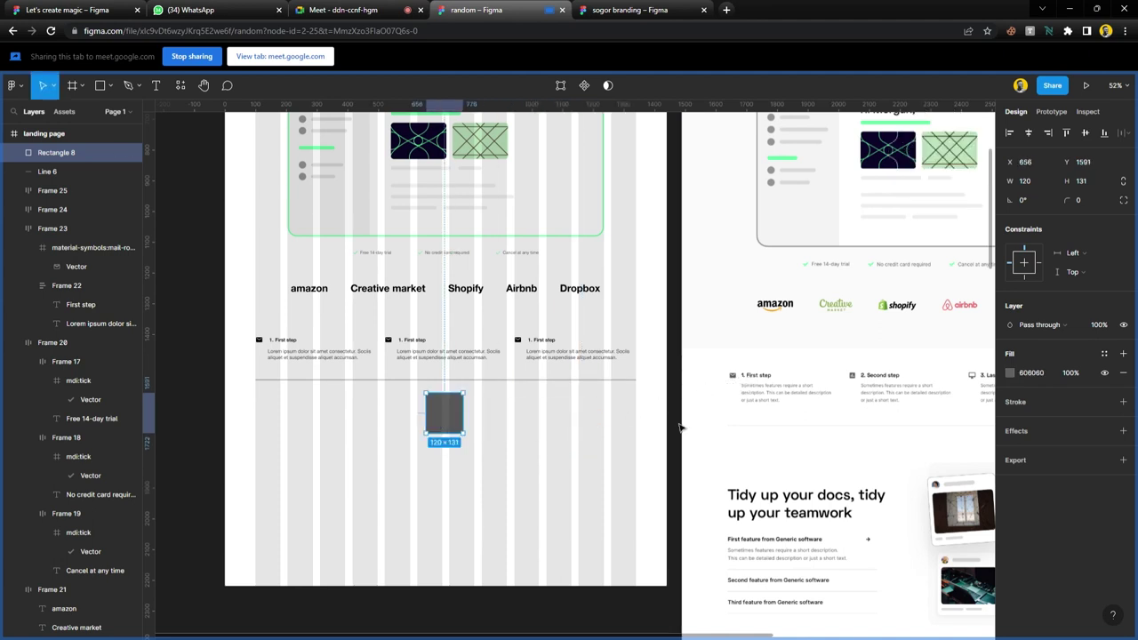
- Save the rectangle's grey fill as a color style named "icon-color" and delete the rectangle
left_click(1103, 354)
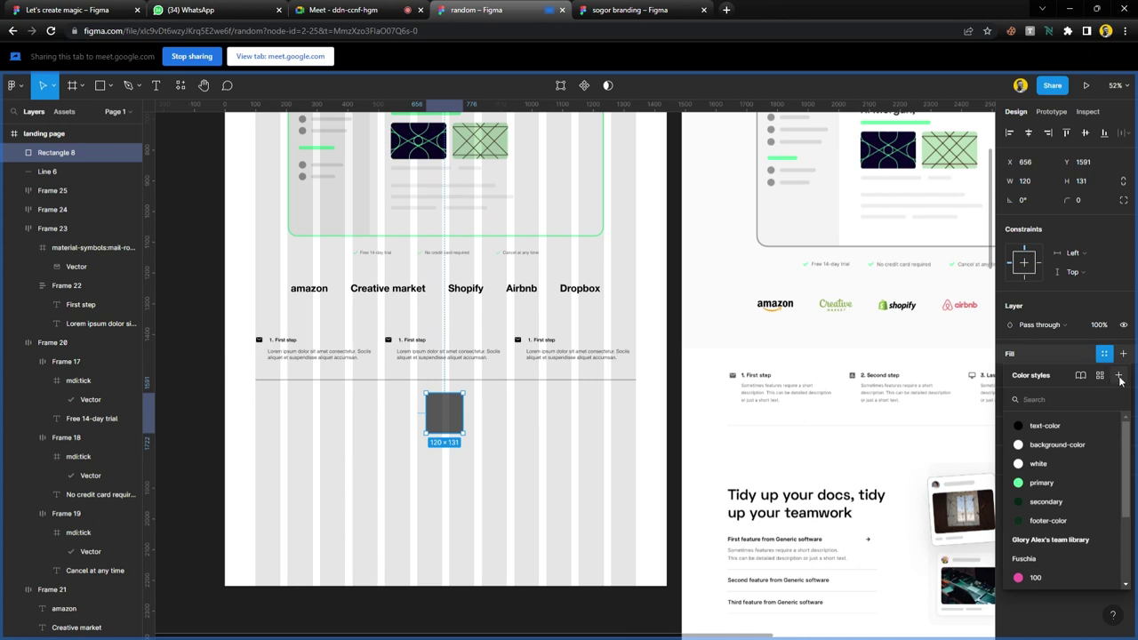
left_click(1118, 376)
type("icon")
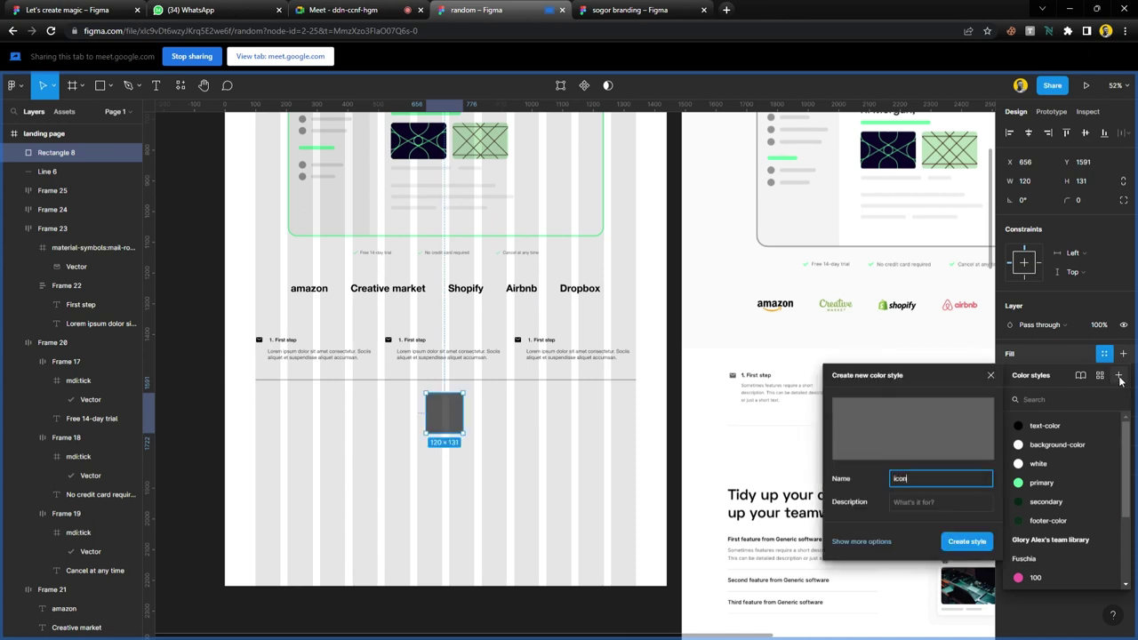
type("-color")
key("Return")
left_click(488, 474)
left_click(437, 416)
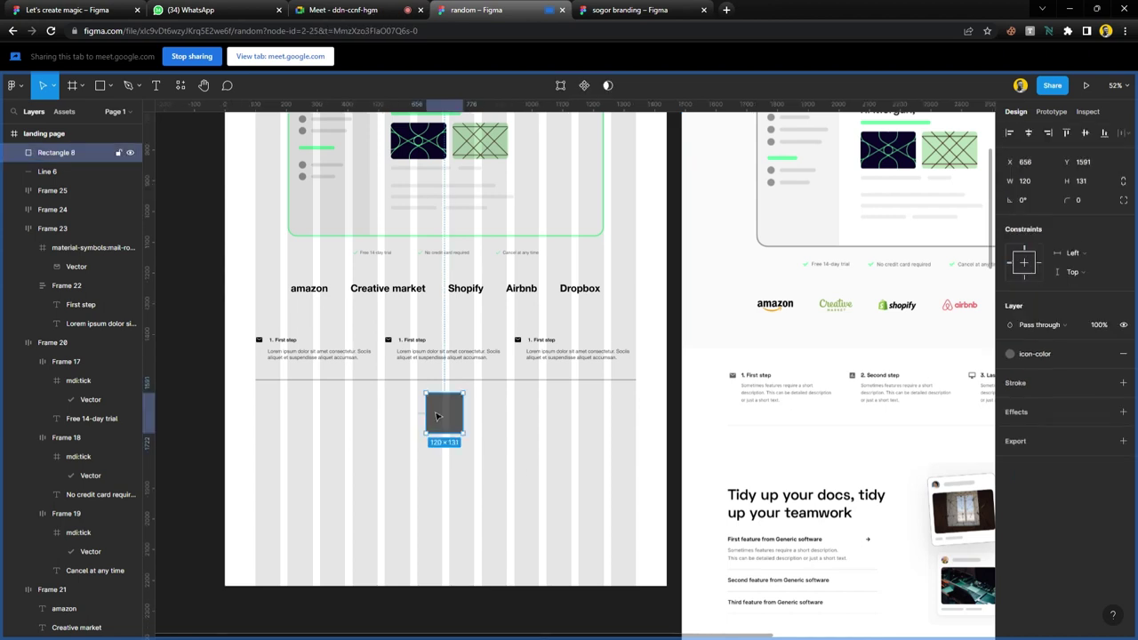
key("Delete")
- Replace the black 000000 of the mail icons in all three step blocks with the icon-color style
left_click_drag(640, 326, 249, 381)
scroll(1069, 536, "down", 1)
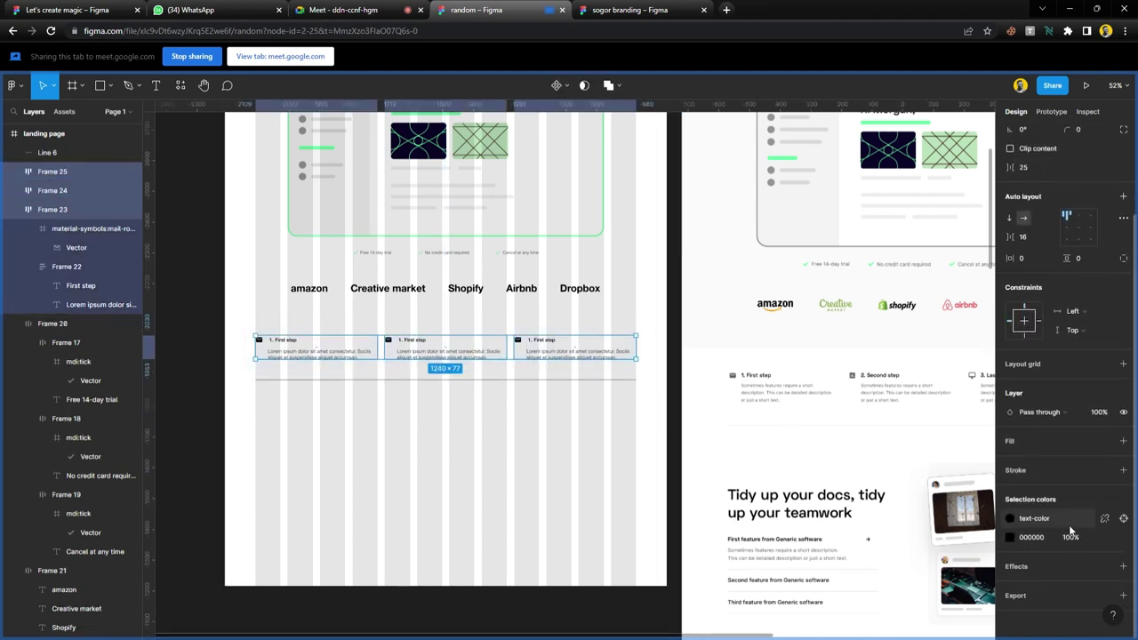
left_click(1103, 538)
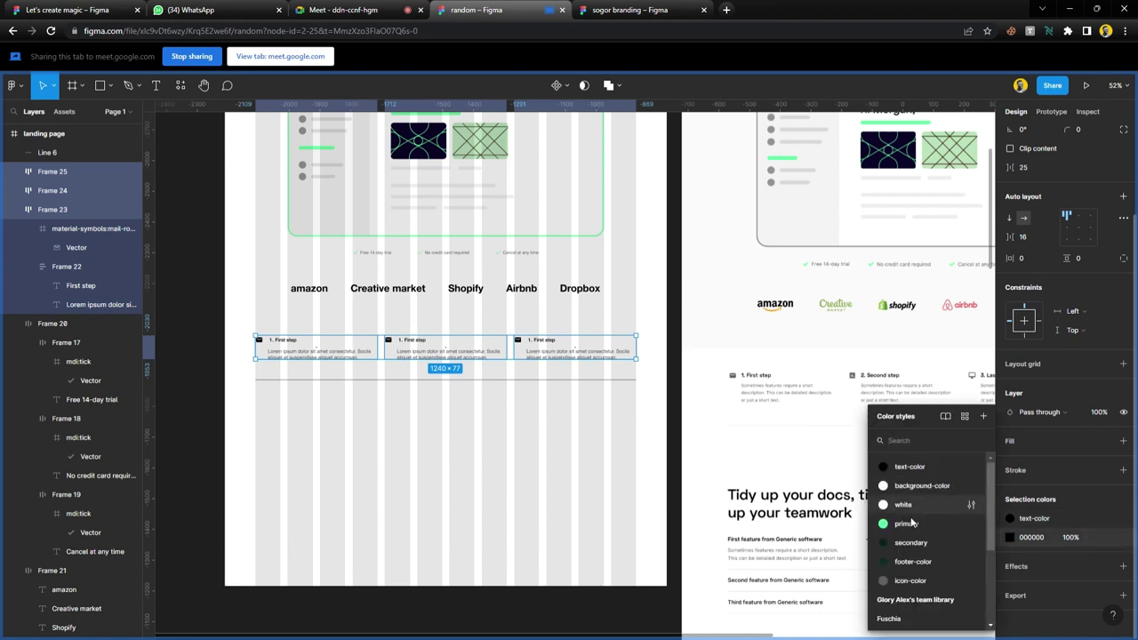
left_click(583, 468)
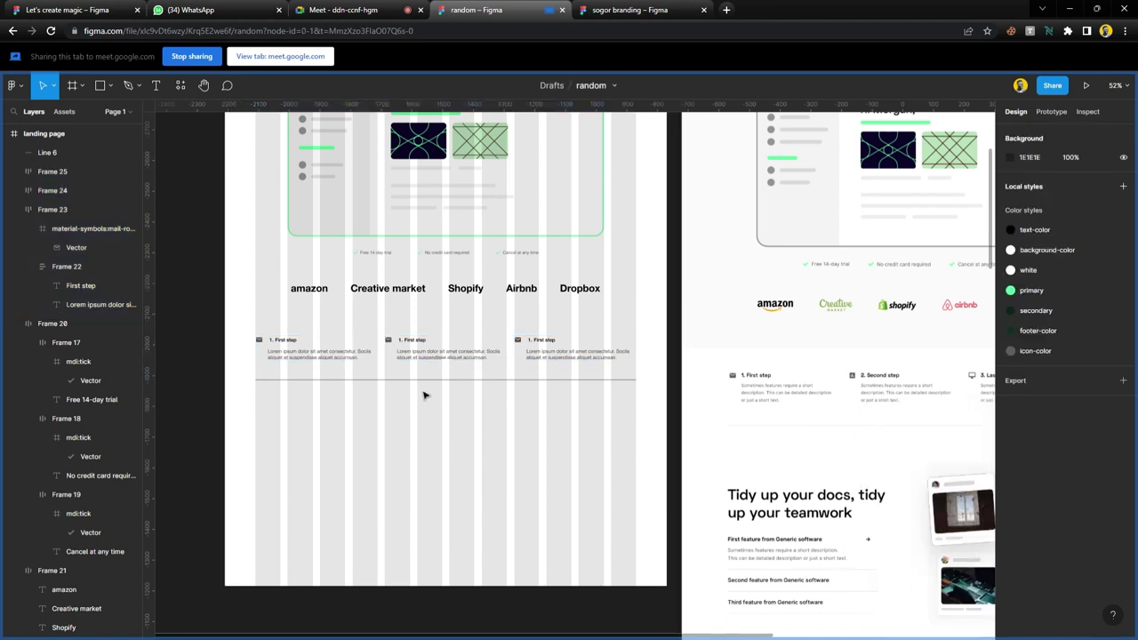
- Apply the icon-color style to the stroke of the divider line below the step blocks
scroll(424, 395, "up", 3)
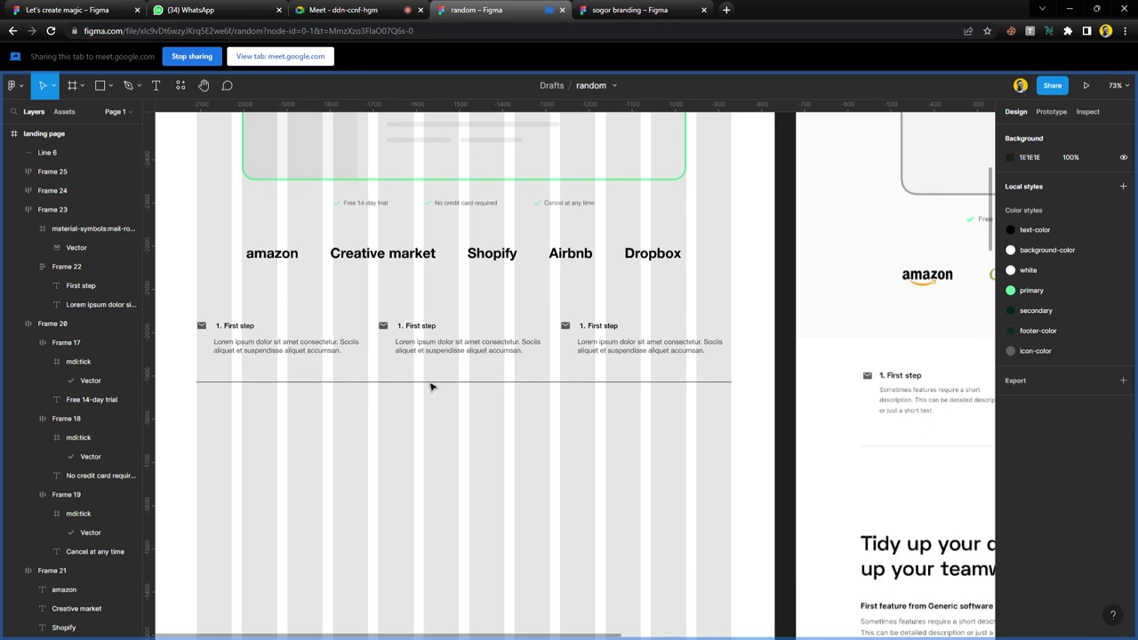
left_click(432, 383)
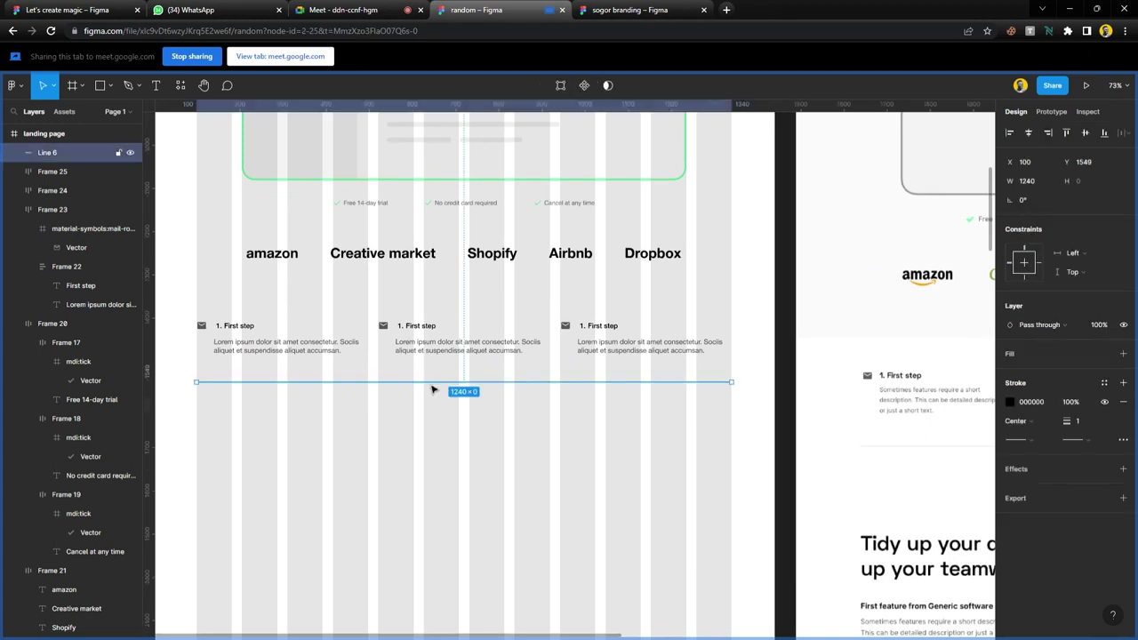
left_click(1103, 382)
scroll(1063, 503, "down", 3)
left_click(1063, 503)
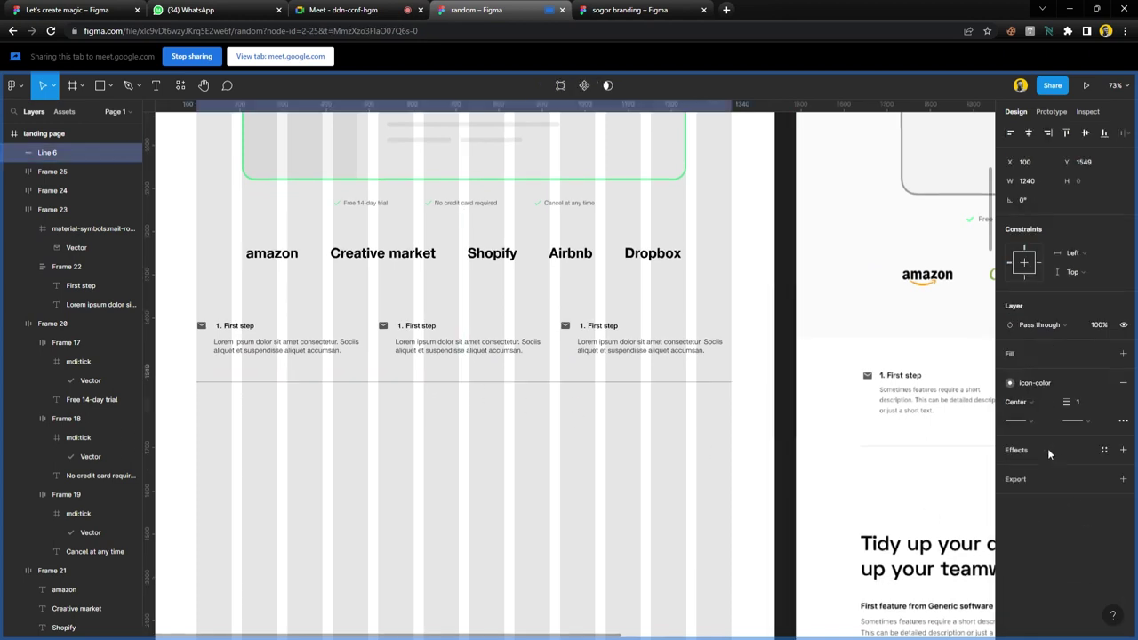
left_click(473, 415)
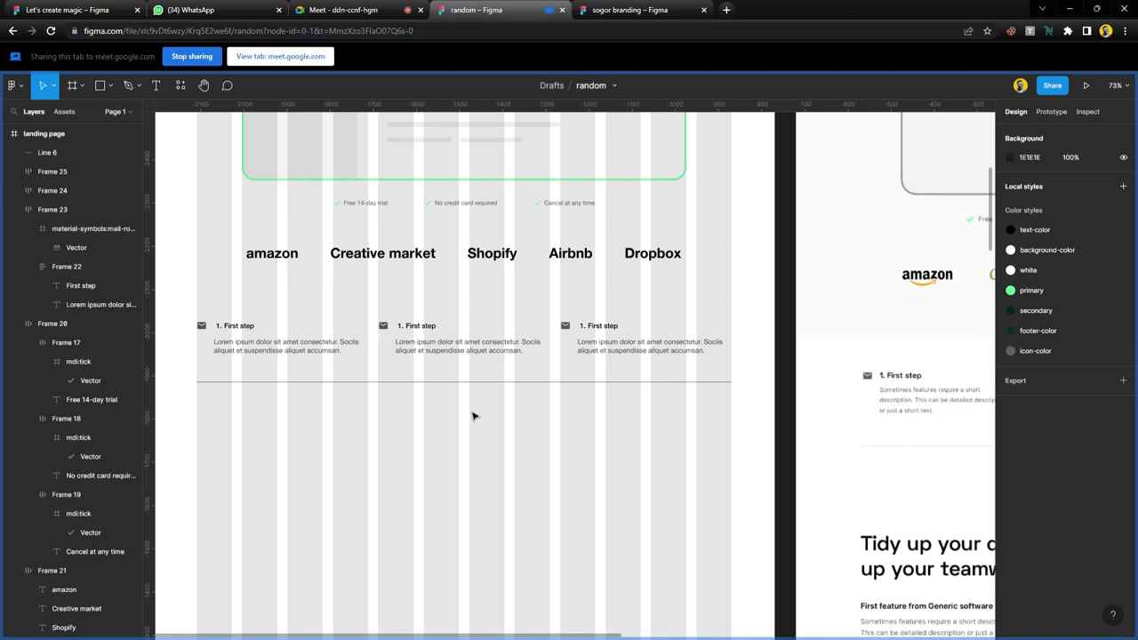
- Copy the hero heading and its description to below the divider, with the heading aligned to the first column at X 100
scroll(473, 415, "down", 5, "ctrl")
scroll(473, 415, "up", 3)
scroll(473, 415, "down", 5)
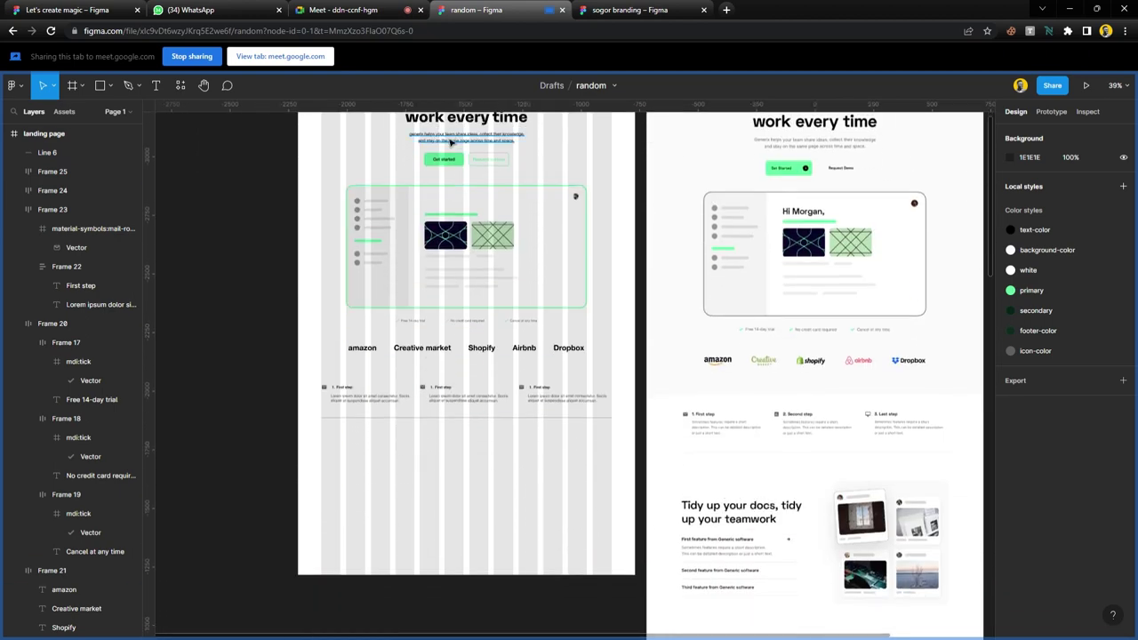
left_click(451, 141)
scroll(451, 141, "up", 1)
left_click(470, 169, "shift")
left_click_drag(428, 157, 361, 500, "alt")
scroll(361, 500, "down", 3)
scroll(368, 425, "up", 3)
left_click_drag(401, 362, 401, 378)
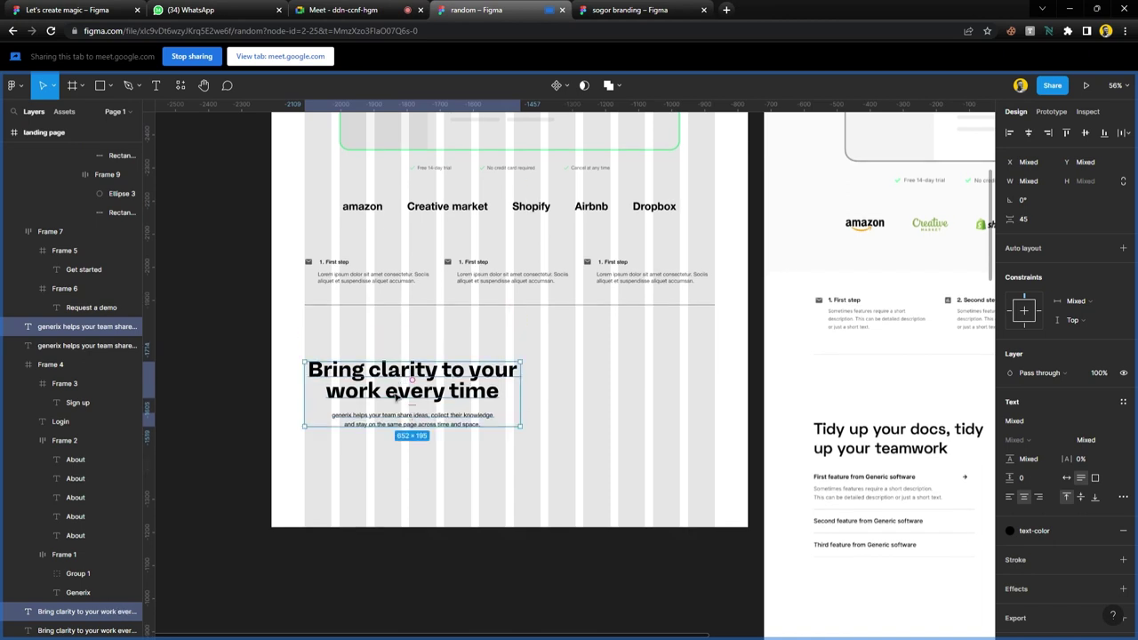
- Left-align the copied heading and description text, and move the description to X 100 under the heading
left_click(1009, 496)
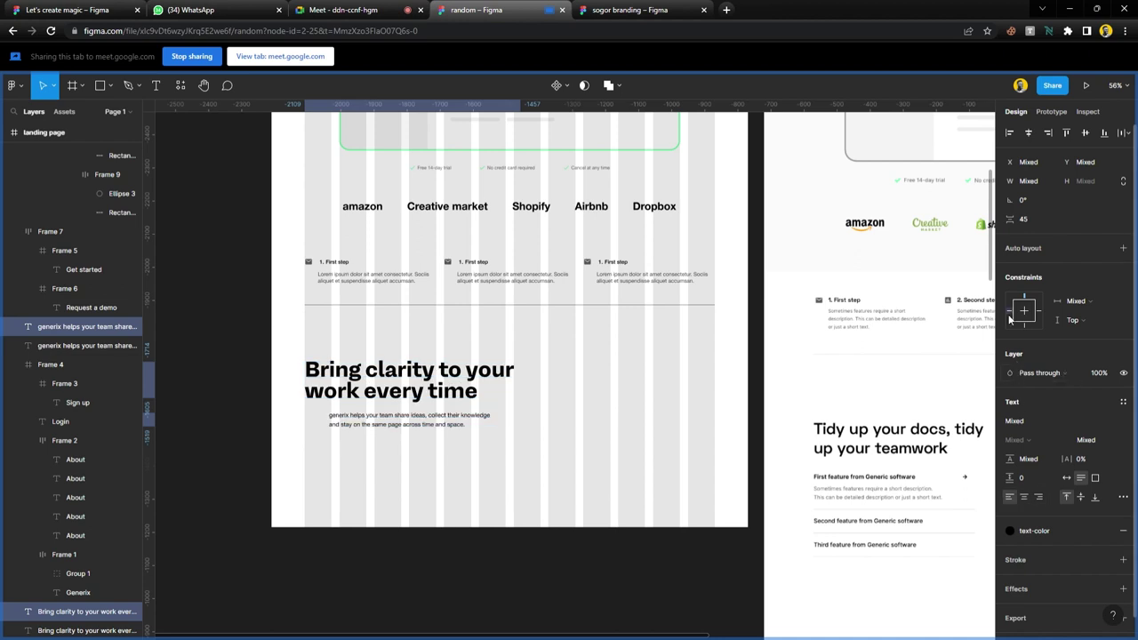
left_click(473, 475)
left_click(404, 423)
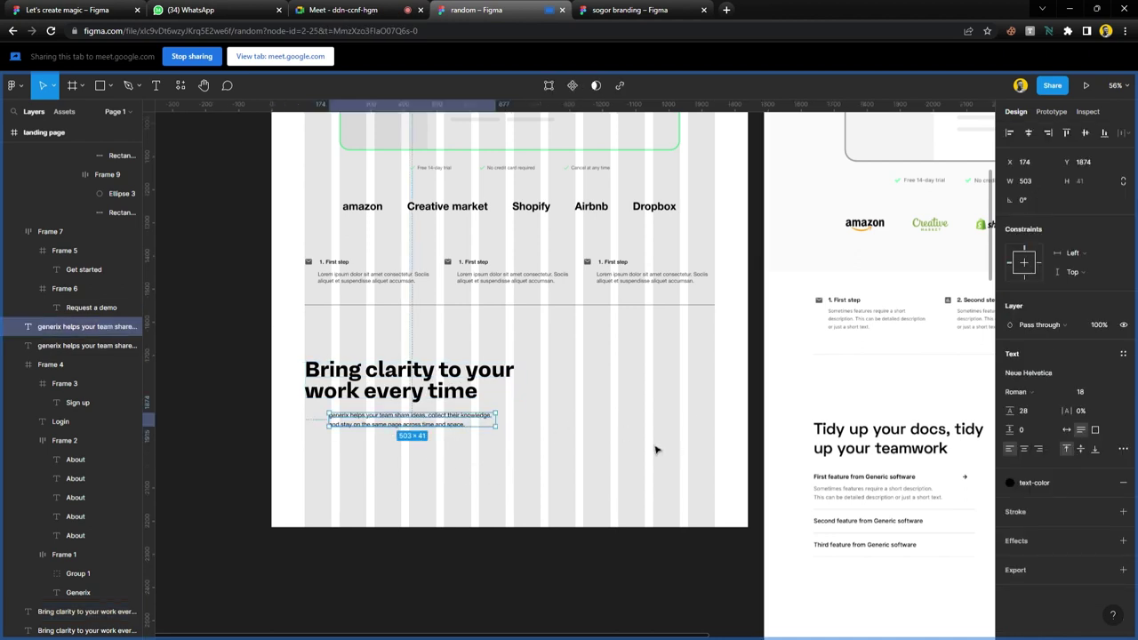
left_click_drag(445, 432, 418, 432)
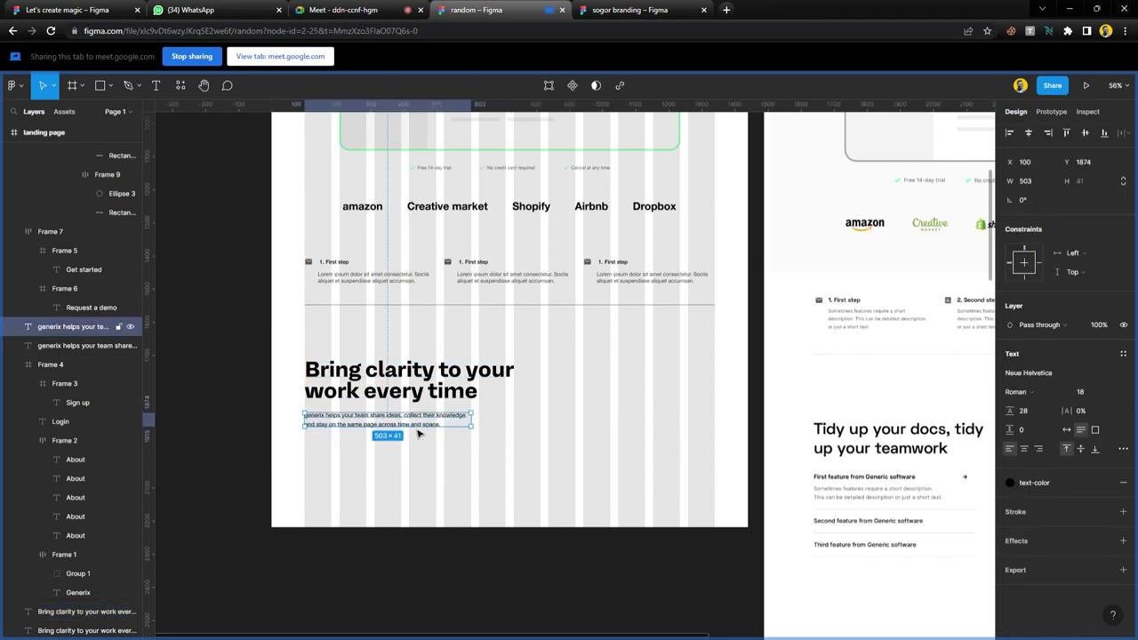
left_click(439, 480)
- Replace the copied heading's text below the divider with "Tidy up your docs,"
scroll(393, 465, "up", 1)
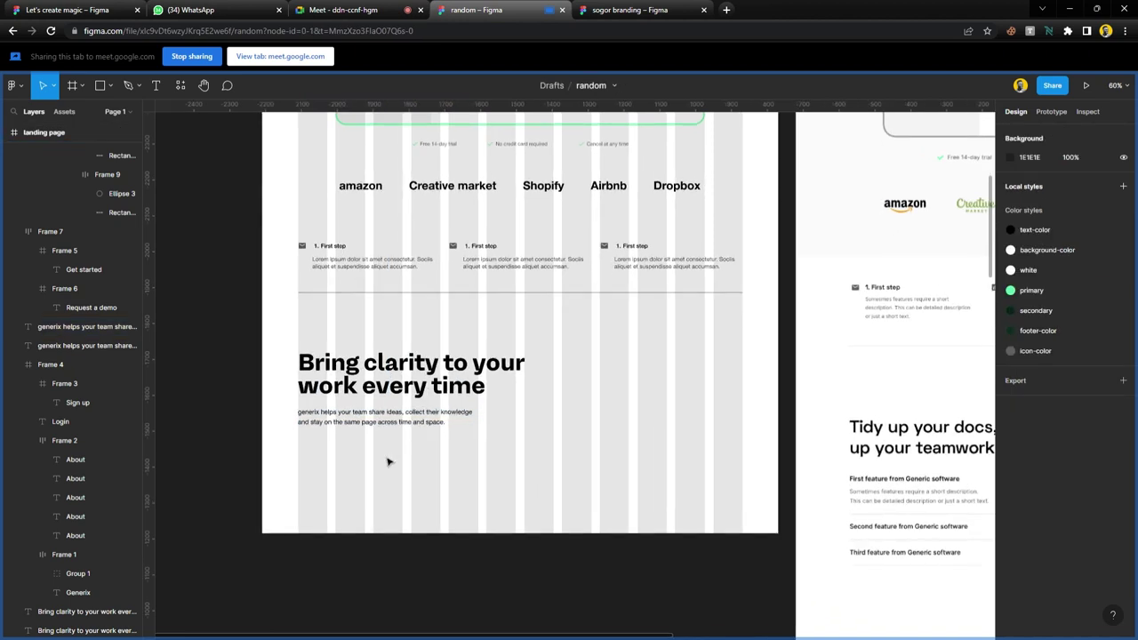
left_click(408, 392)
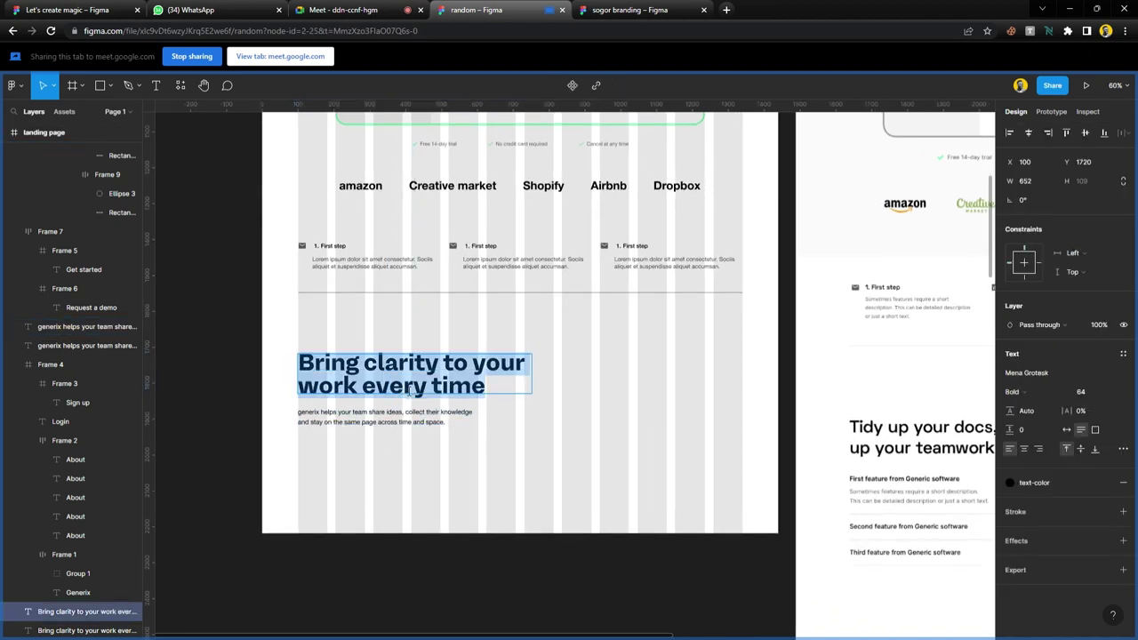
type("Tidy up")
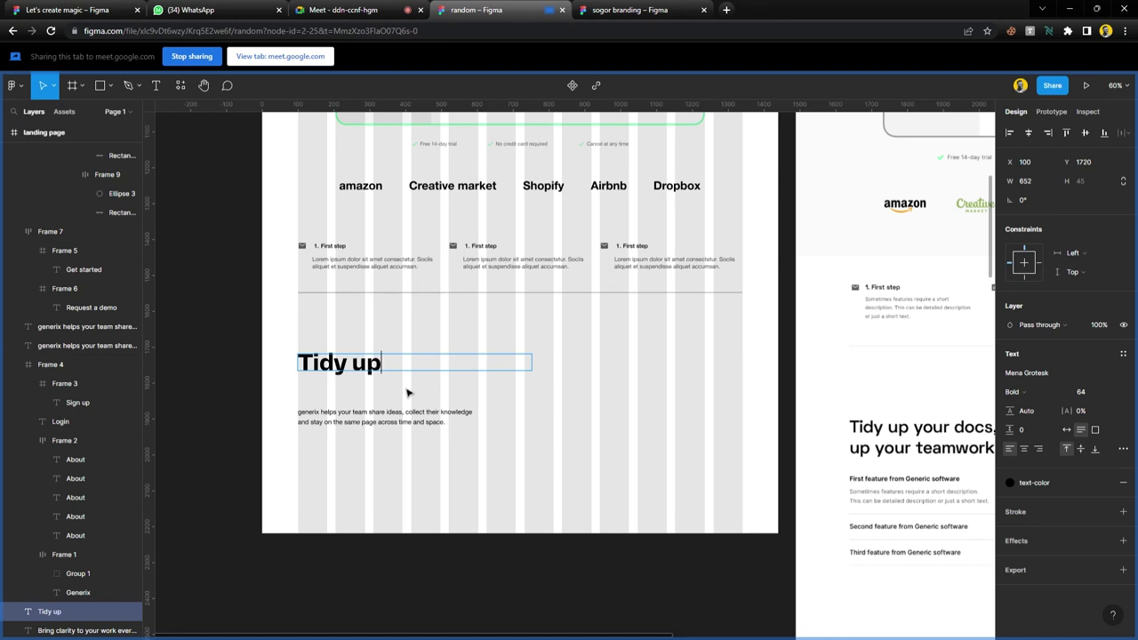
type(" your docs")
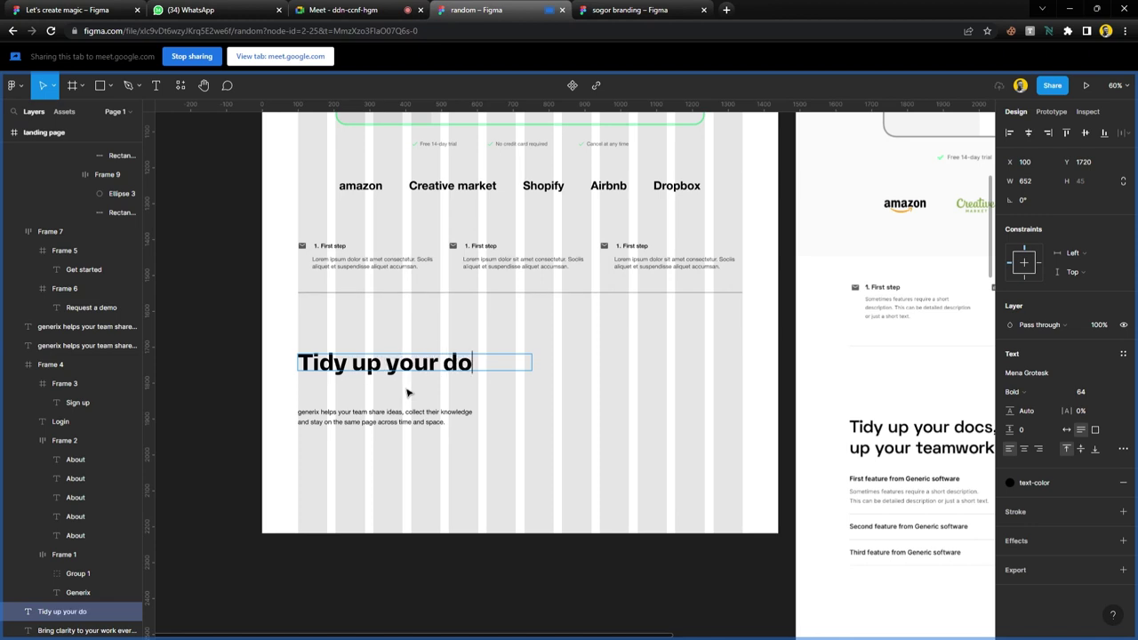
scroll(483, 447, "right", 3)
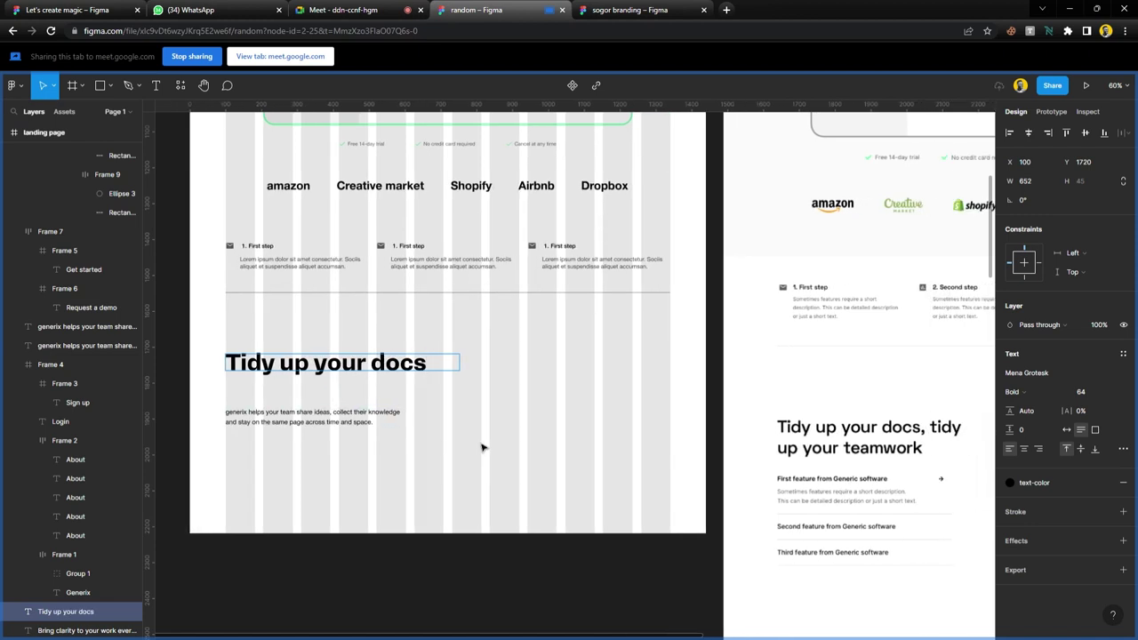
scroll(482, 447, "down", 2, "ctrl")
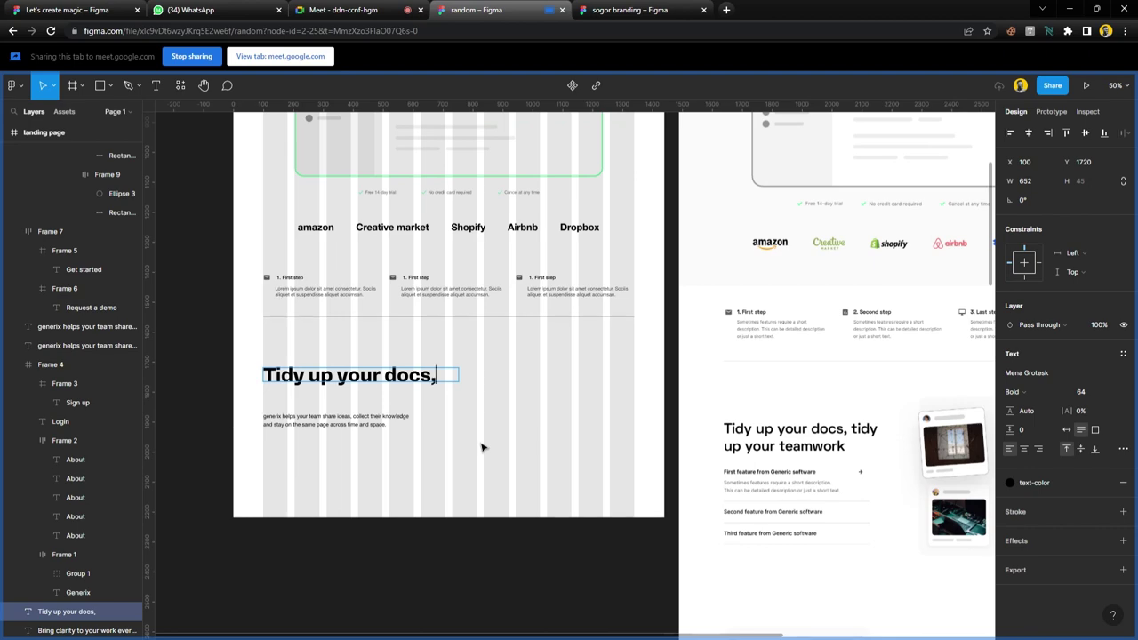
key("Escape")
- Narrow the "Tidy up your docs," heading to 608 wide and set its font to Medium, size 48
scroll(320, 382, "up", 5, "ctrl")
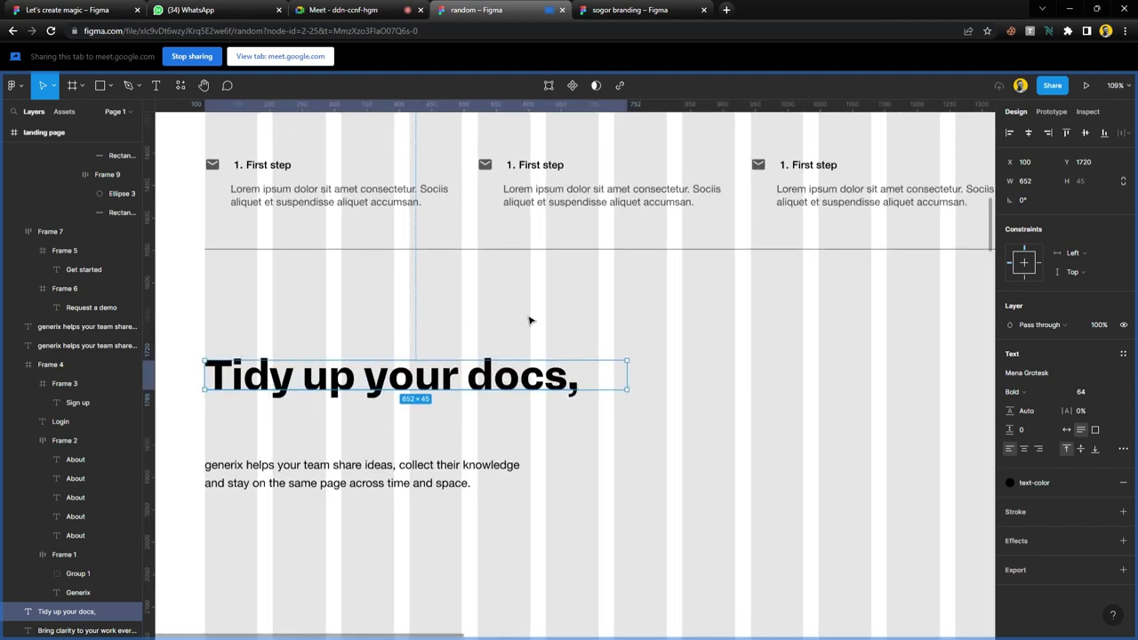
left_click_drag(636, 383, 606, 383)
scroll(533, 383, "down", 2, "ctrl")
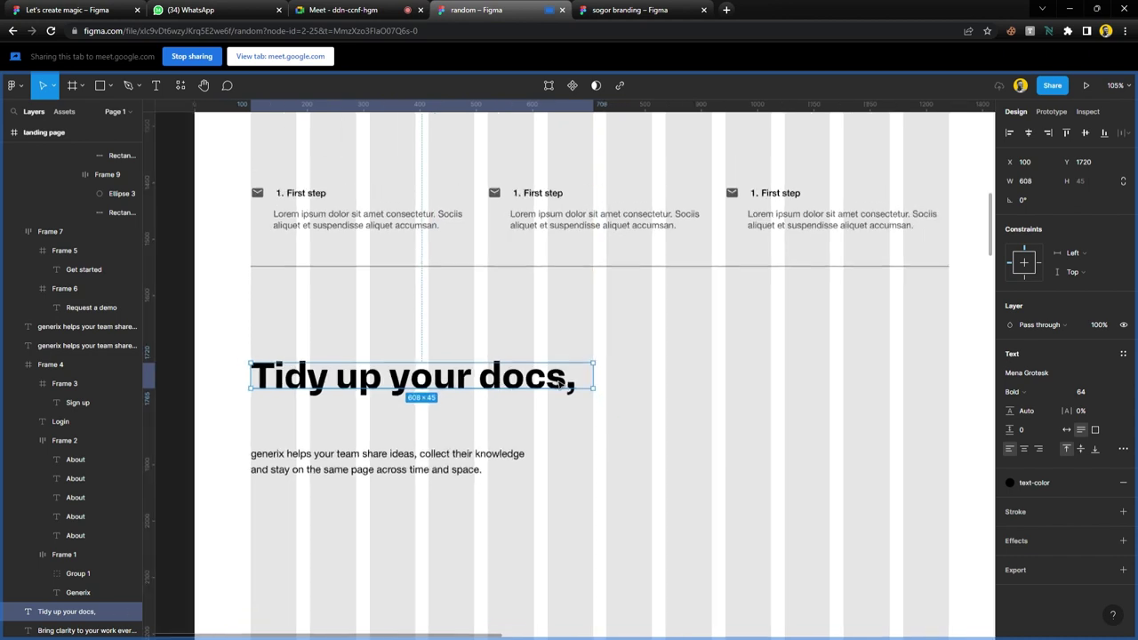
left_click(1109, 391)
left_click(1094, 377)
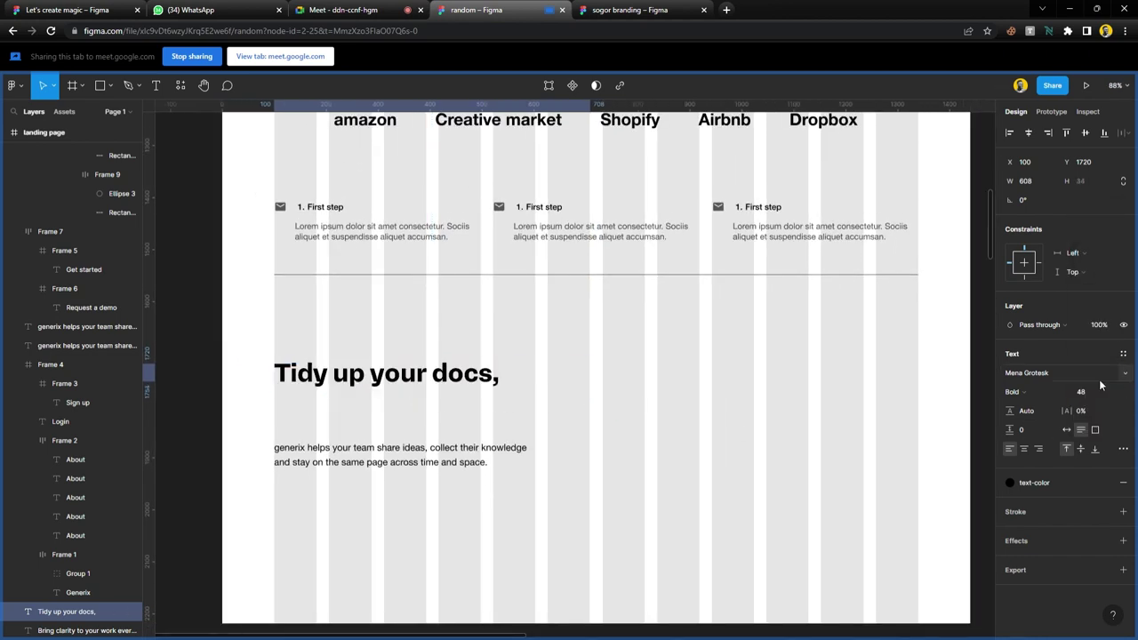
left_click(1022, 388)
left_click(1053, 361)
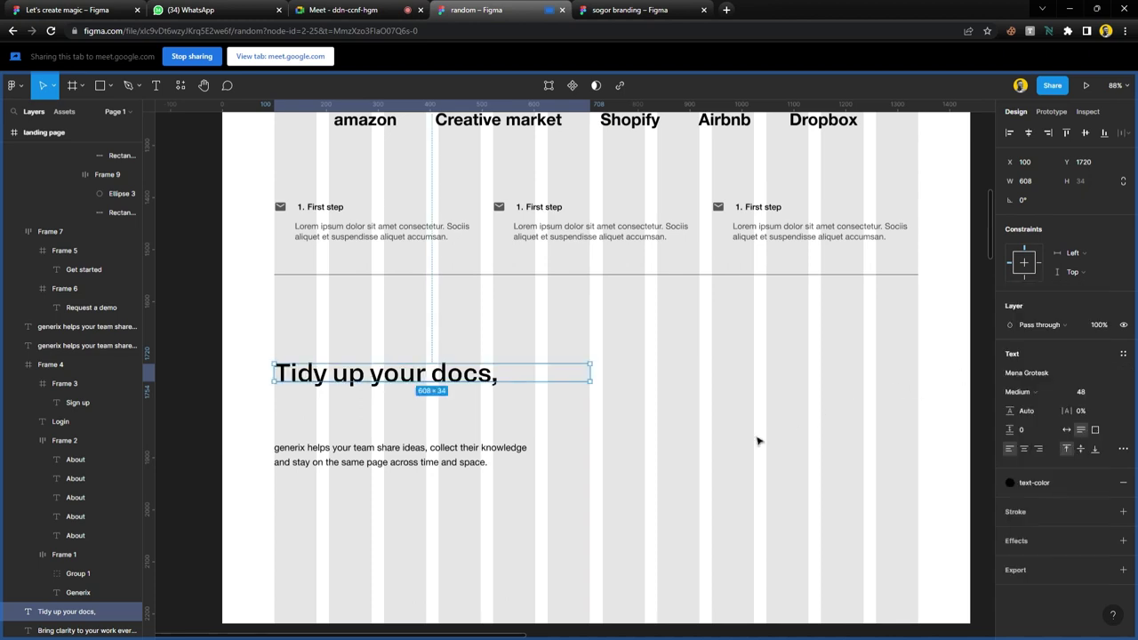
left_click(789, 422)
- Extend the heading to read "Tidy up your docs, tidy up your teamwork" and increase its line height
scroll(523, 452, "down", 5)
double_click(495, 410)
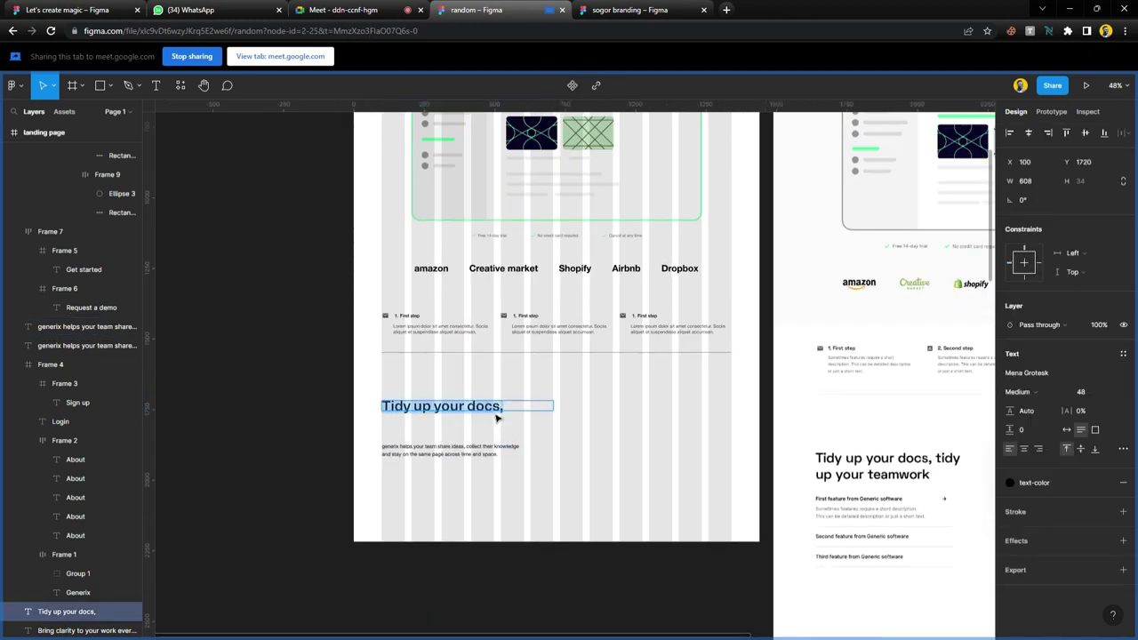
left_click(515, 412)
type("tid")
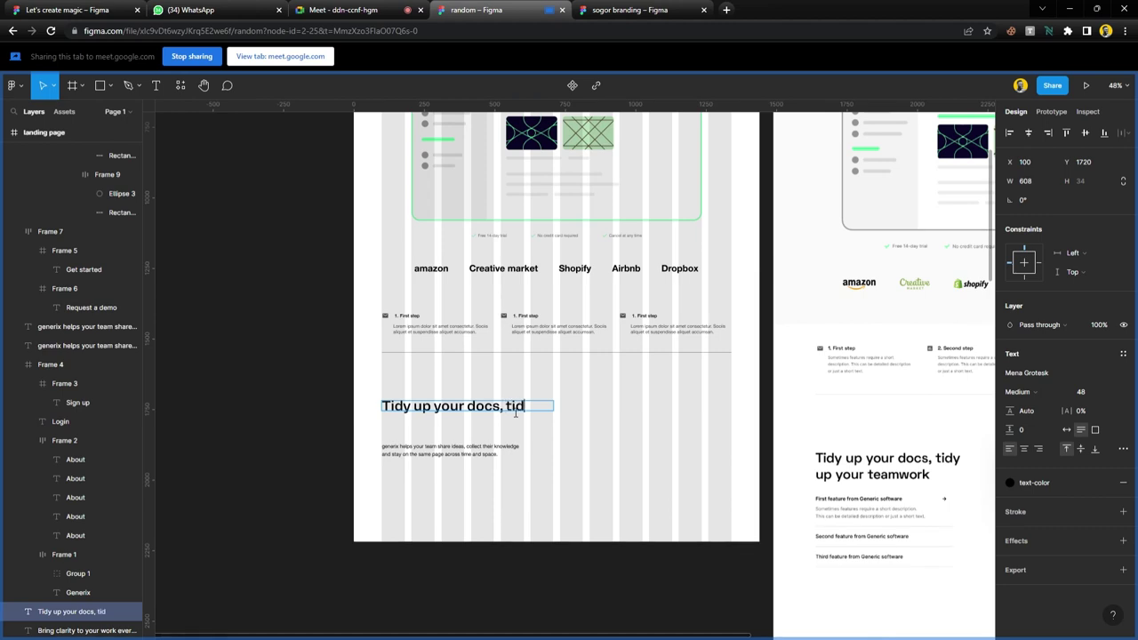
type("y up your teamwork")
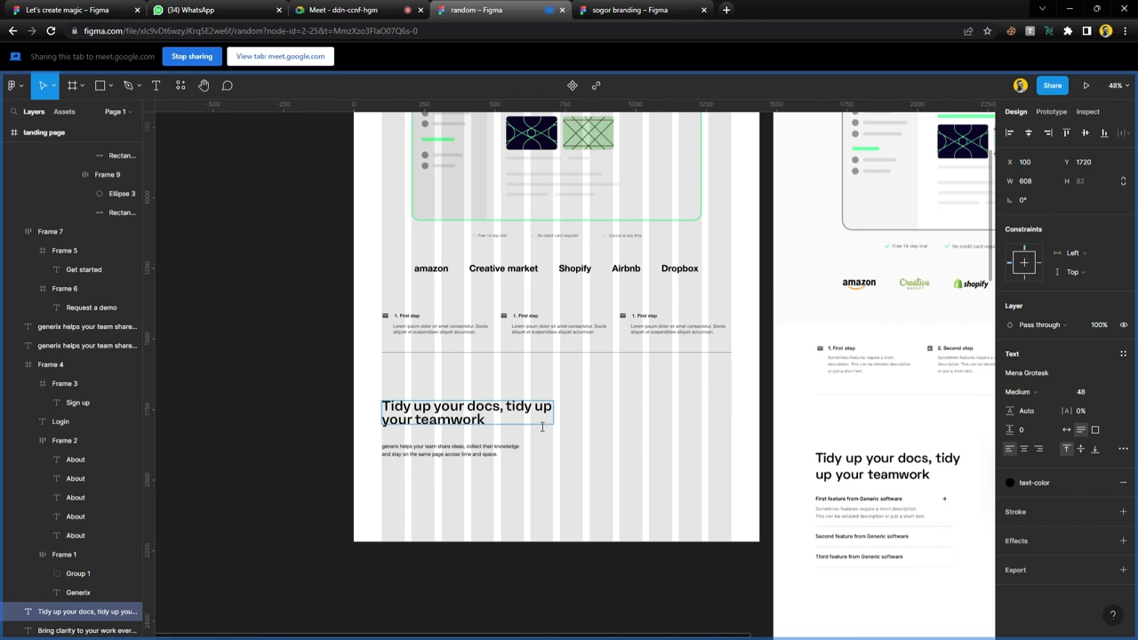
key("Escape")
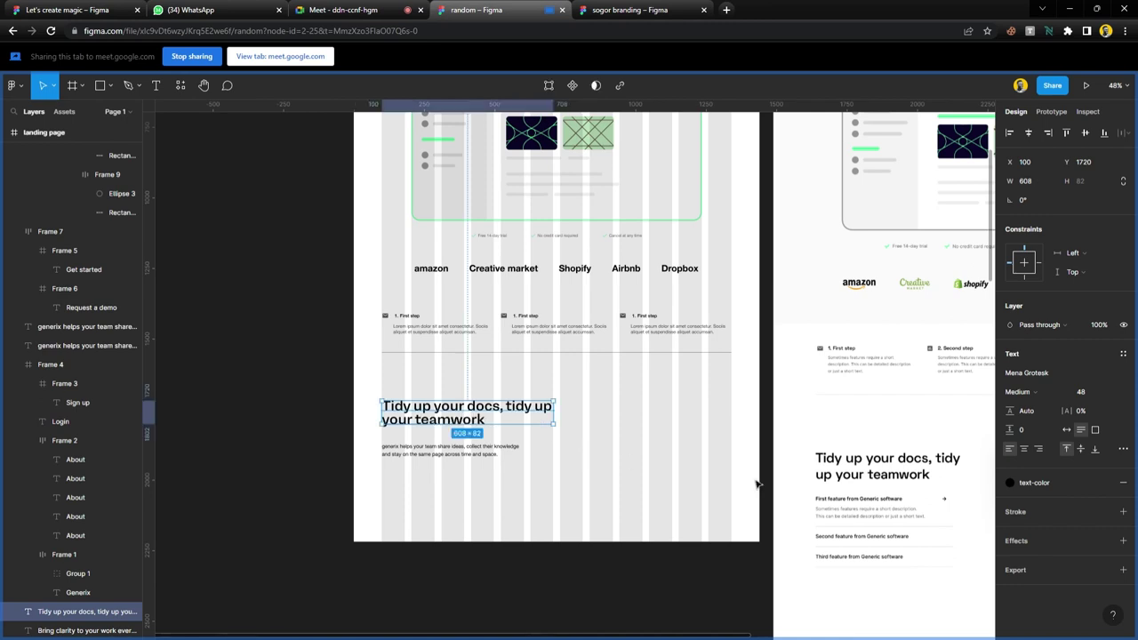
left_click_drag(1011, 411, 1048, 424)
left_click(615, 502)
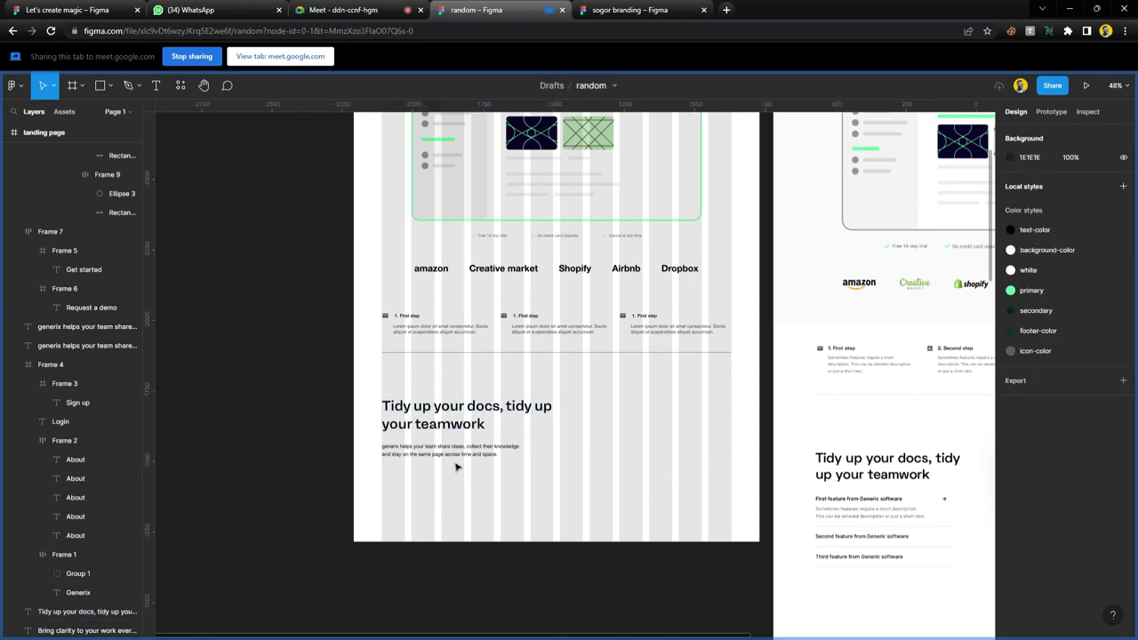
- Replace the description under the heading with "First feature from Generic software" and set its weight to Medium
left_click(454, 452)
key("Return")
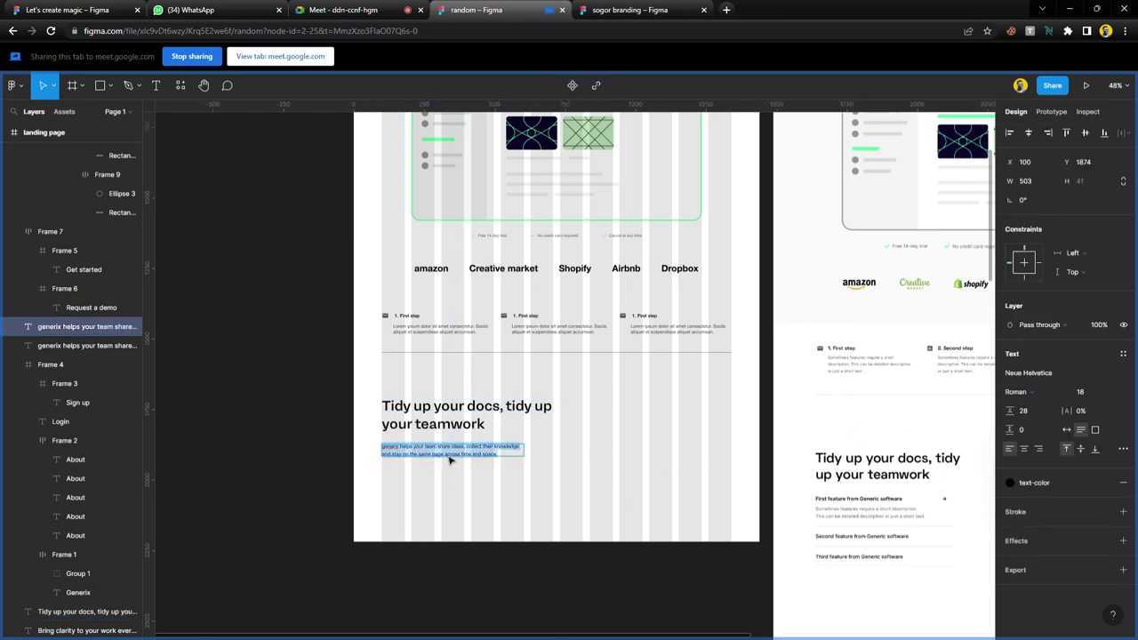
type("First feature from Generic sof")
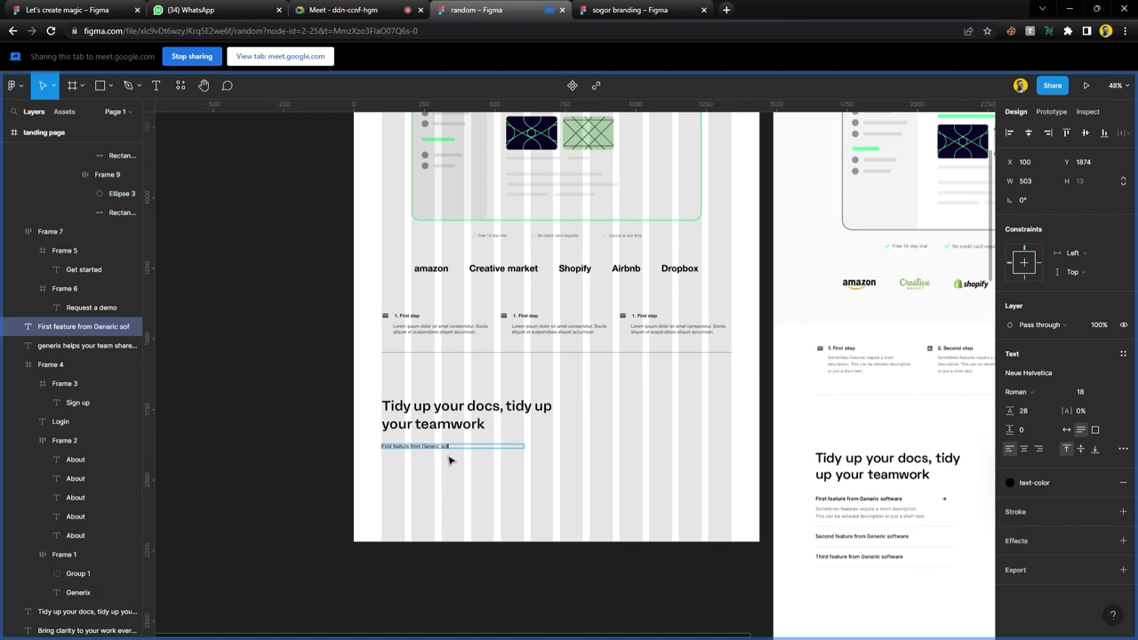
key("Escape")
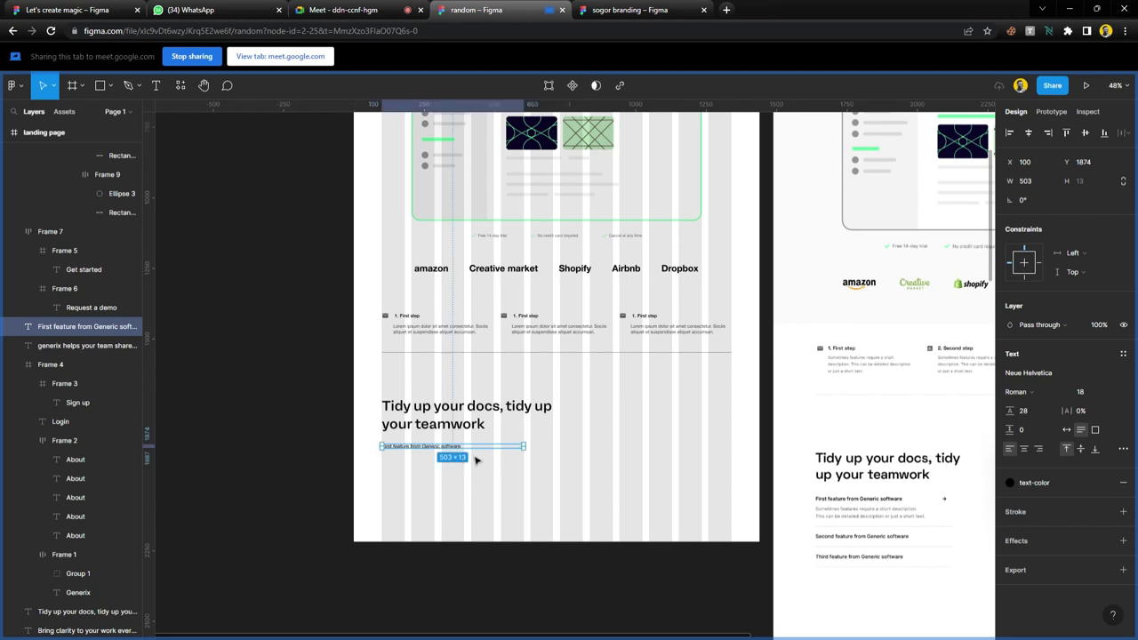
left_click(1018, 391)
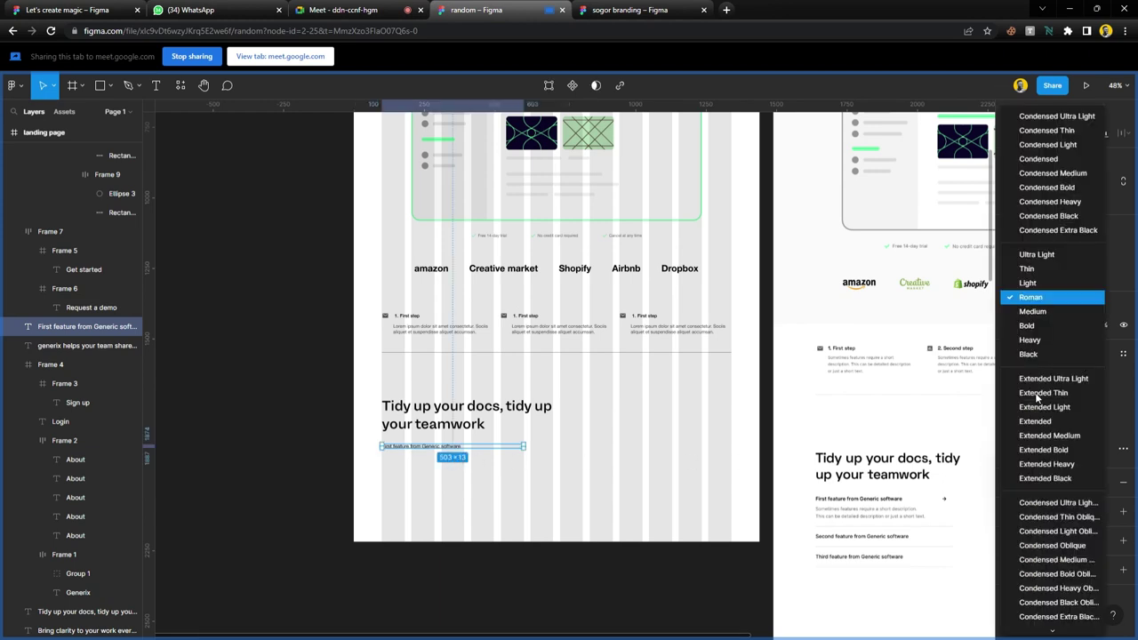
left_click(1036, 317)
left_click(437, 480)
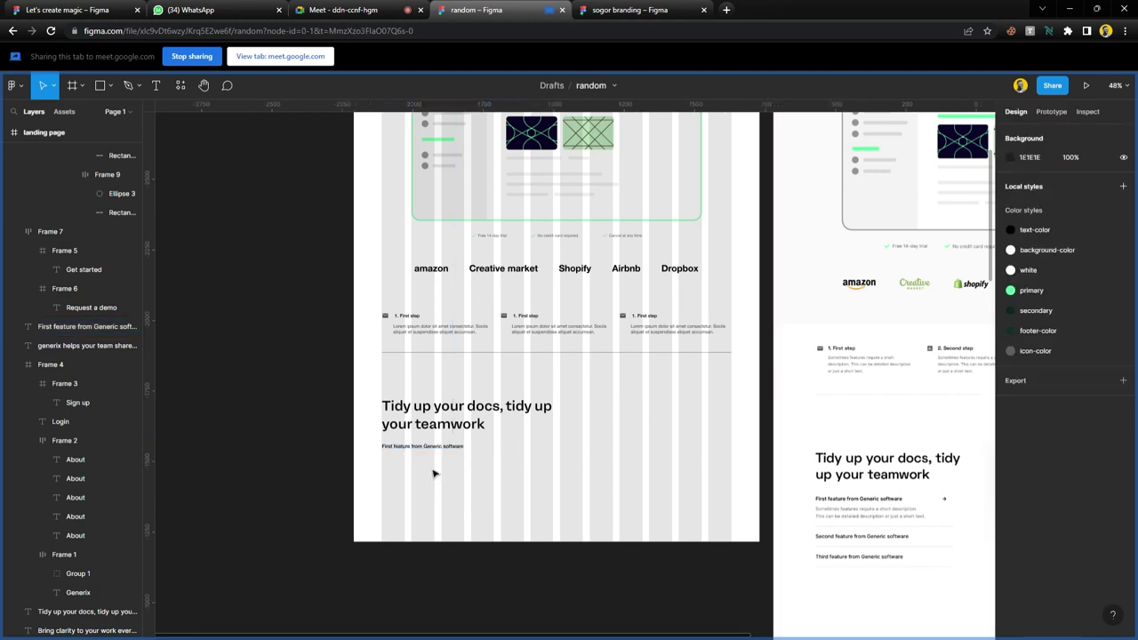
- Duplicate the first feature title directly below itself at Y 1908, and set the copy to Roman, size 16
left_click(419, 447)
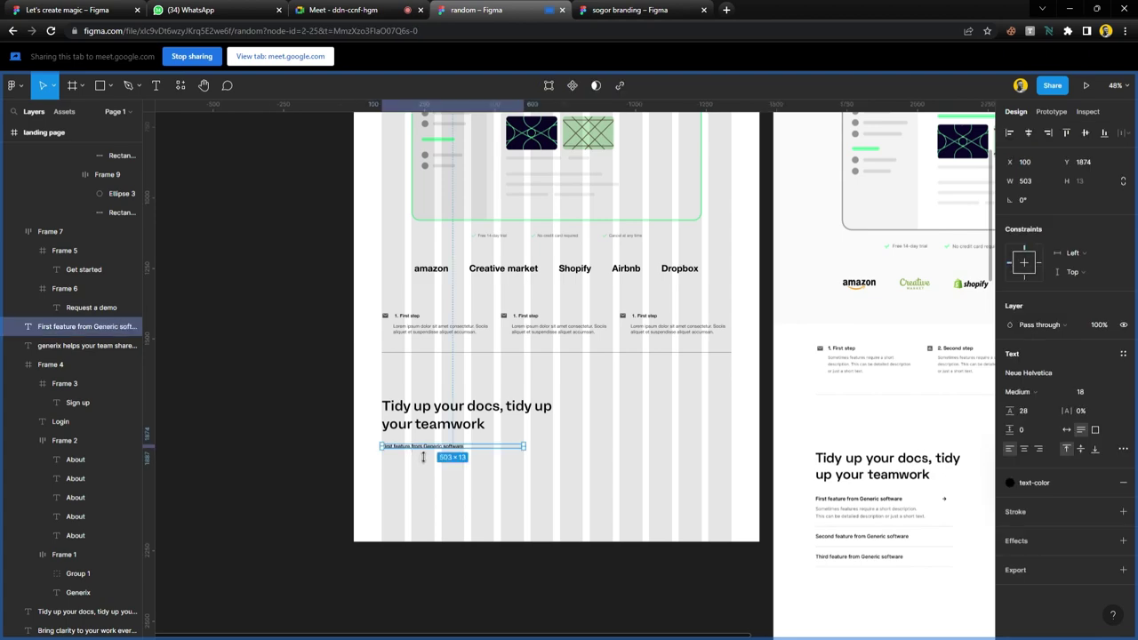
left_click_drag(423, 458, 421, 467)
scroll(399, 478, "up", 4)
scroll(399, 478, "down", 4)
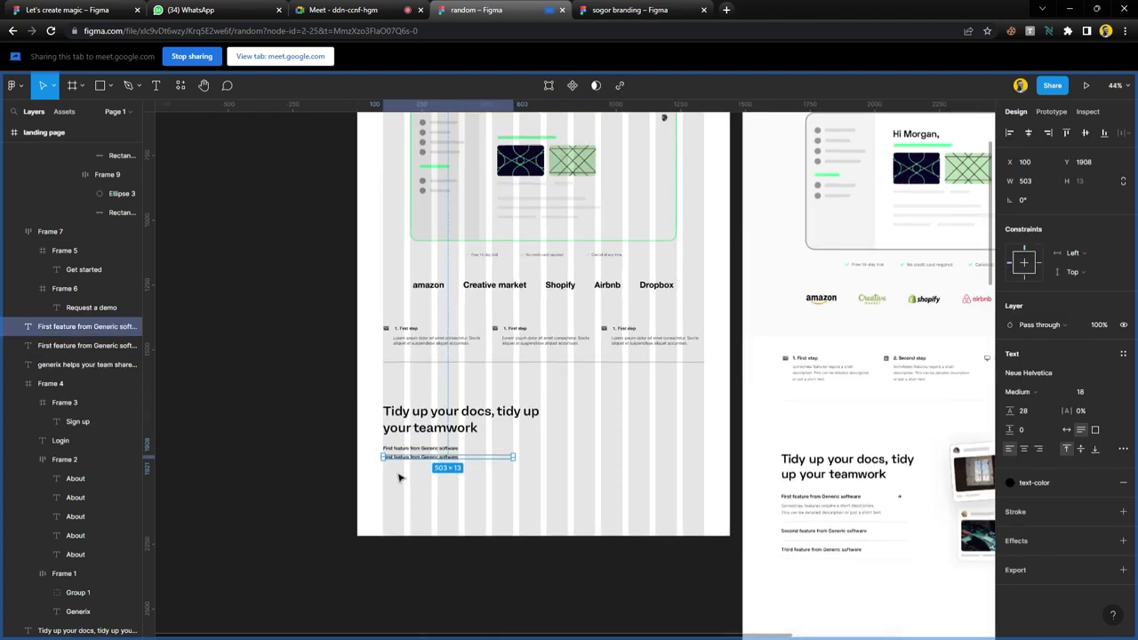
left_click(1103, 393)
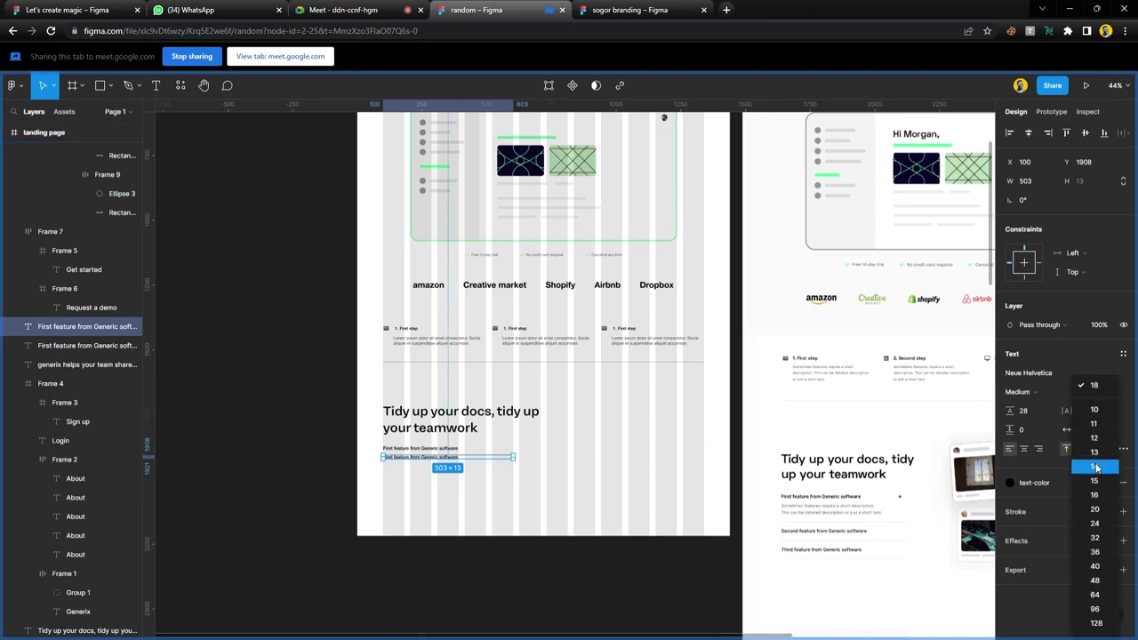
left_click(1094, 495)
left_click(1020, 391)
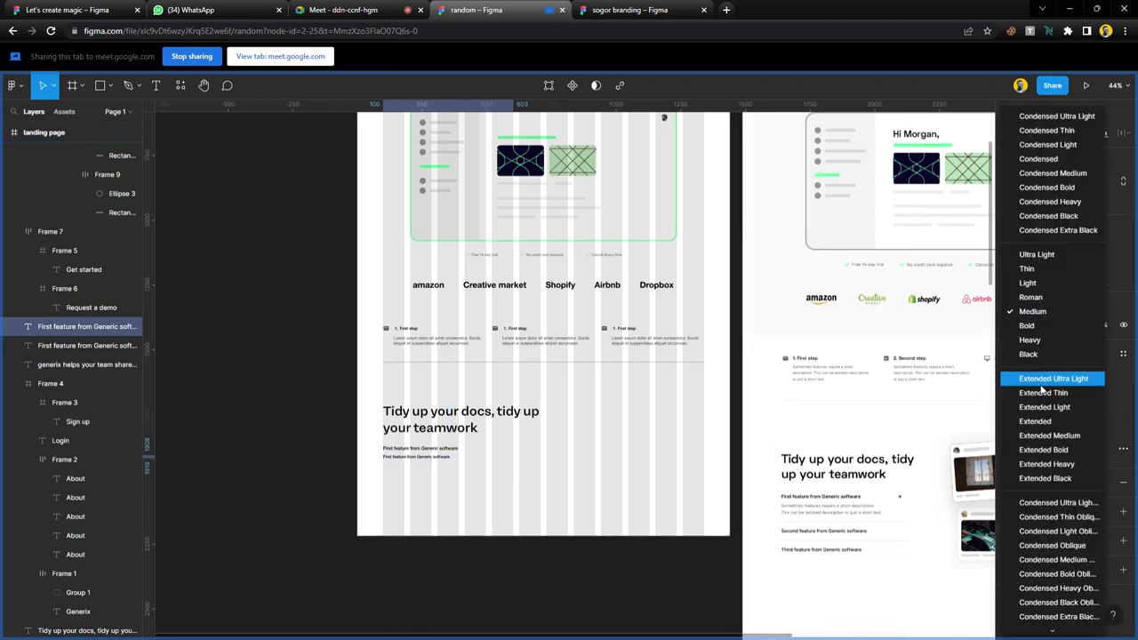
left_click(1035, 311)
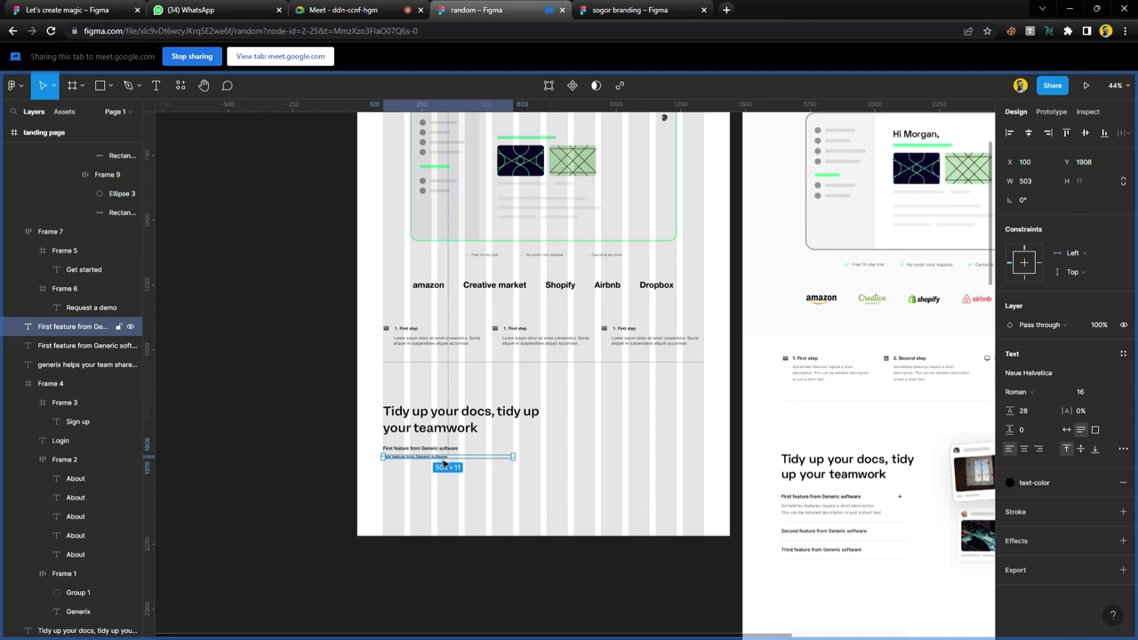
- Replace the duplicated title's text with the Lorem ipsum description copied from the first step block
double_click(441, 352)
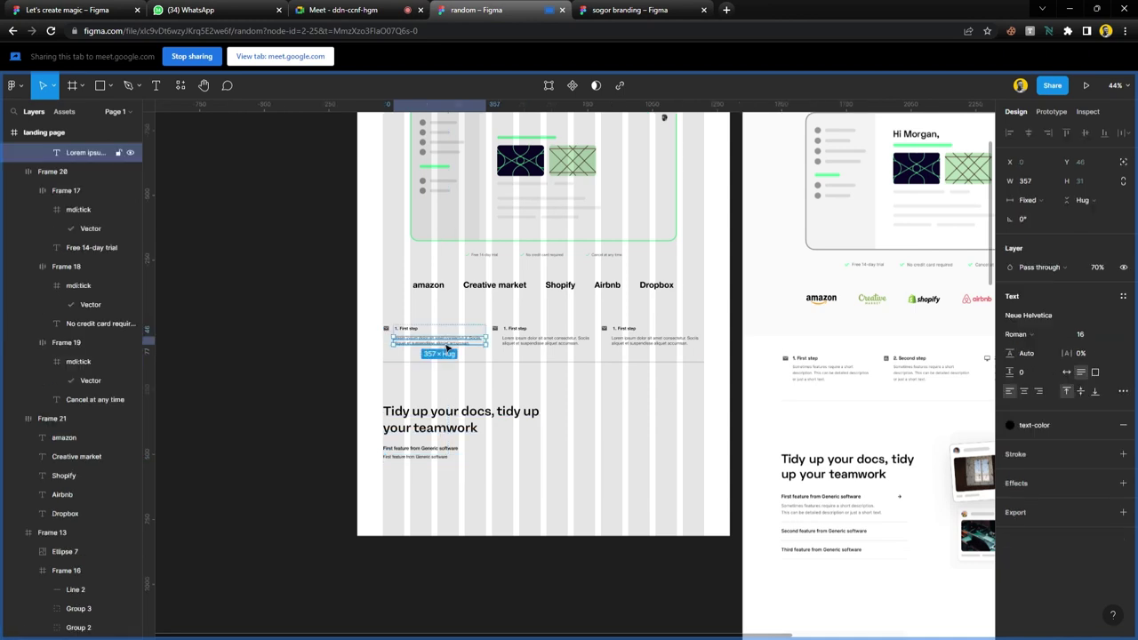
double_click(448, 347)
key("ctrl+c")
left_click(442, 460)
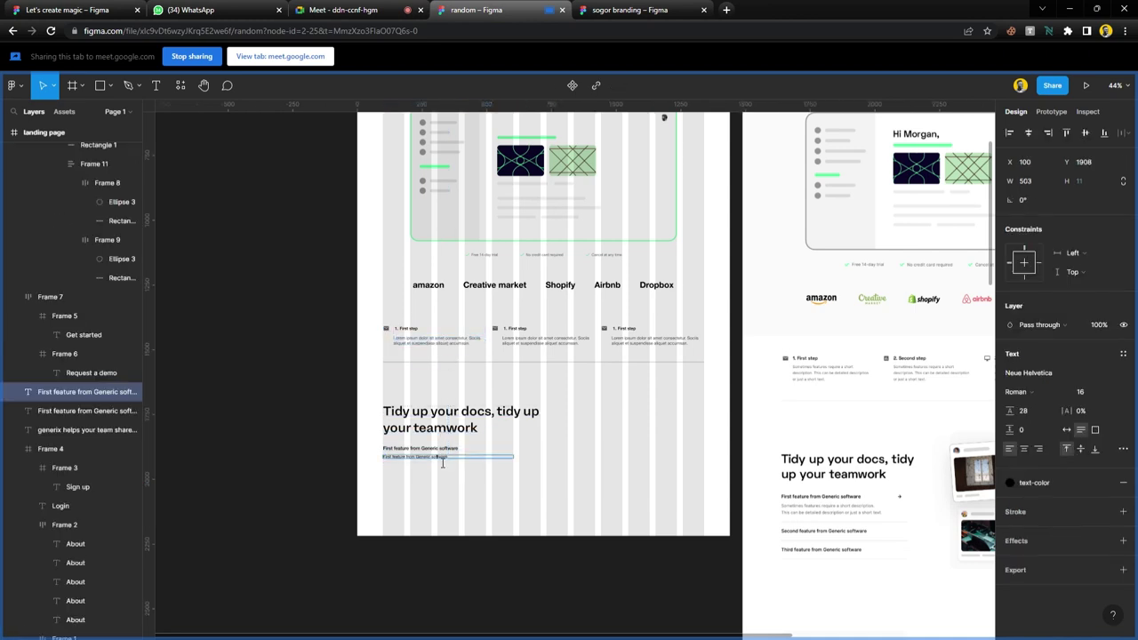
key("ctrl+v")
key("Escape")
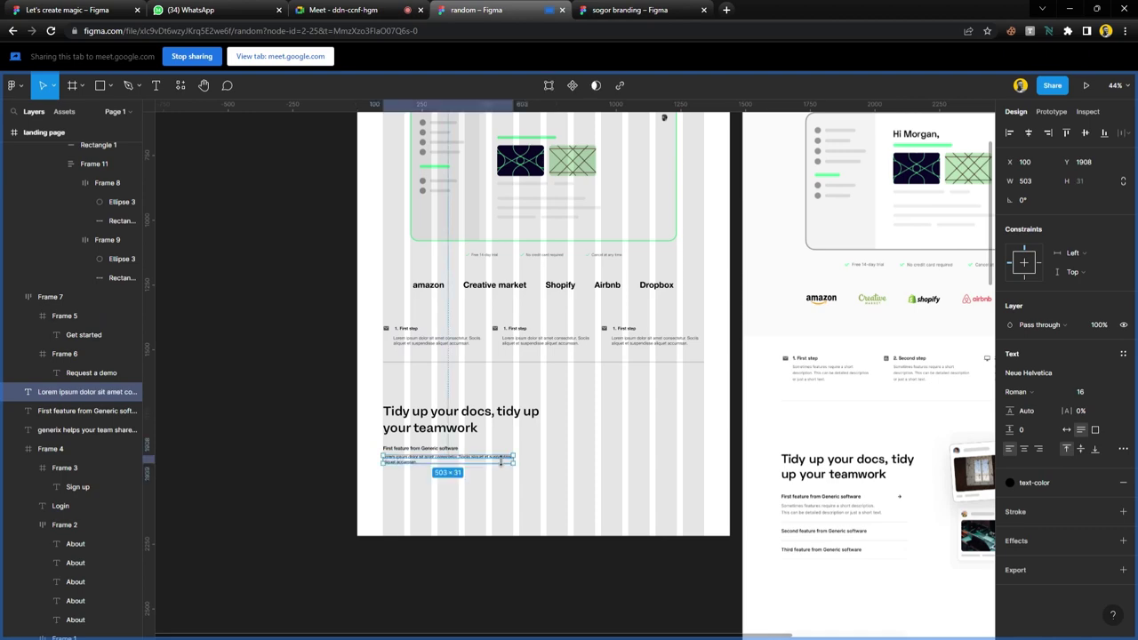
- Narrow the Lorem ipsum description under the feature title to 316 wide so it wraps beneath the title
scroll(462, 488, "up", 5)
scroll(453, 491, "up", 3)
left_click_drag(611, 435, 489, 447)
left_click(500, 452)
scroll(401, 465, "down", 5)
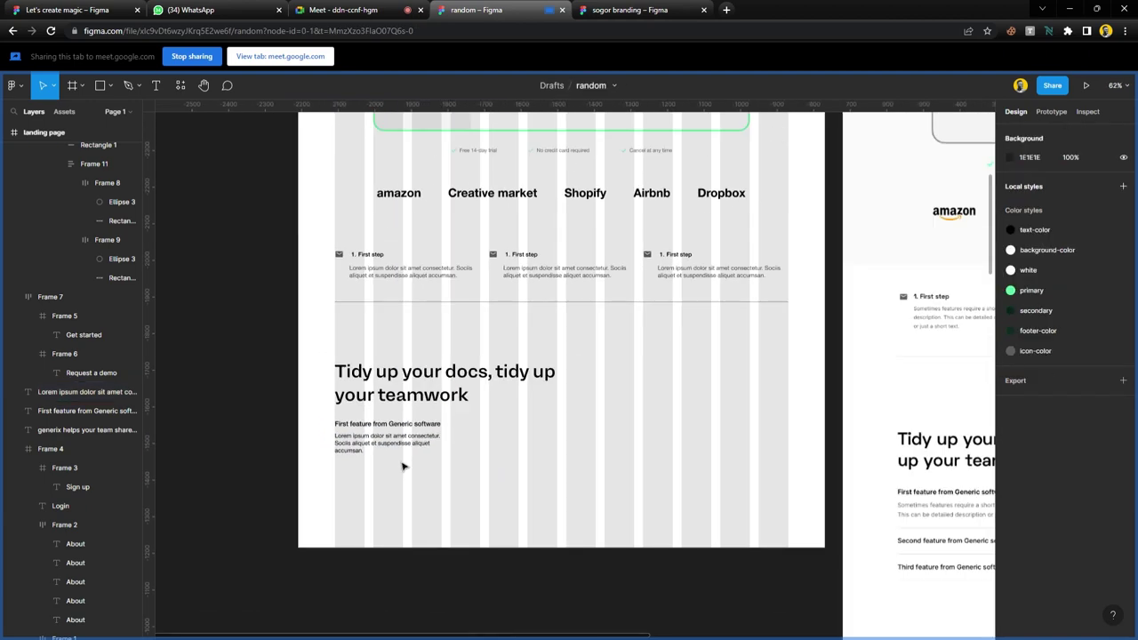
scroll(402, 466, "down", 3)
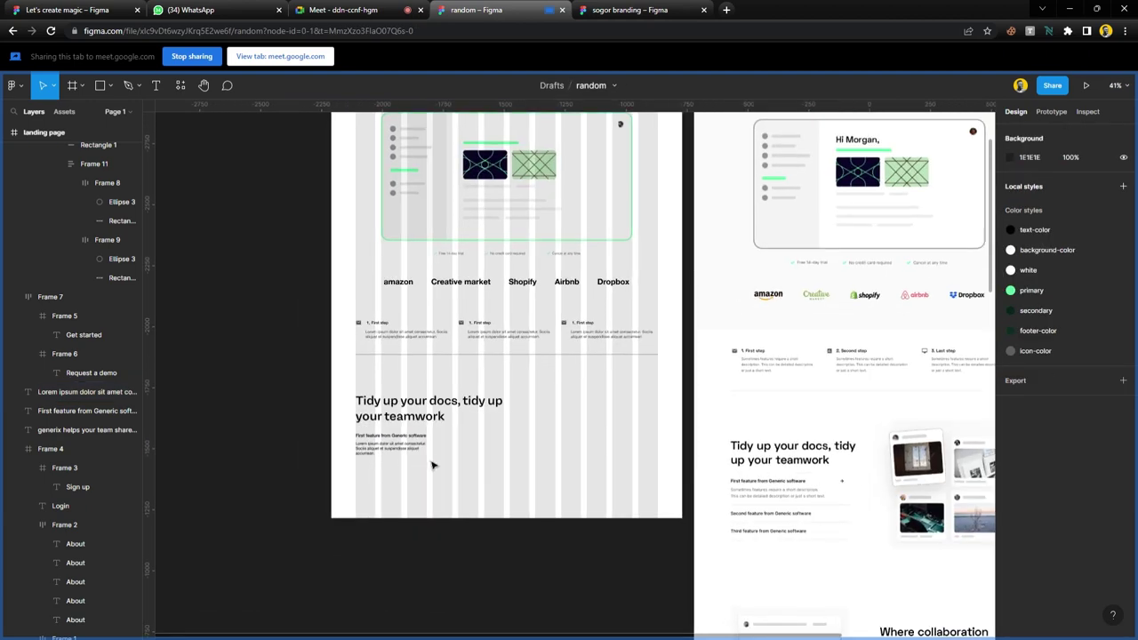
scroll(376, 475, "up", 8)
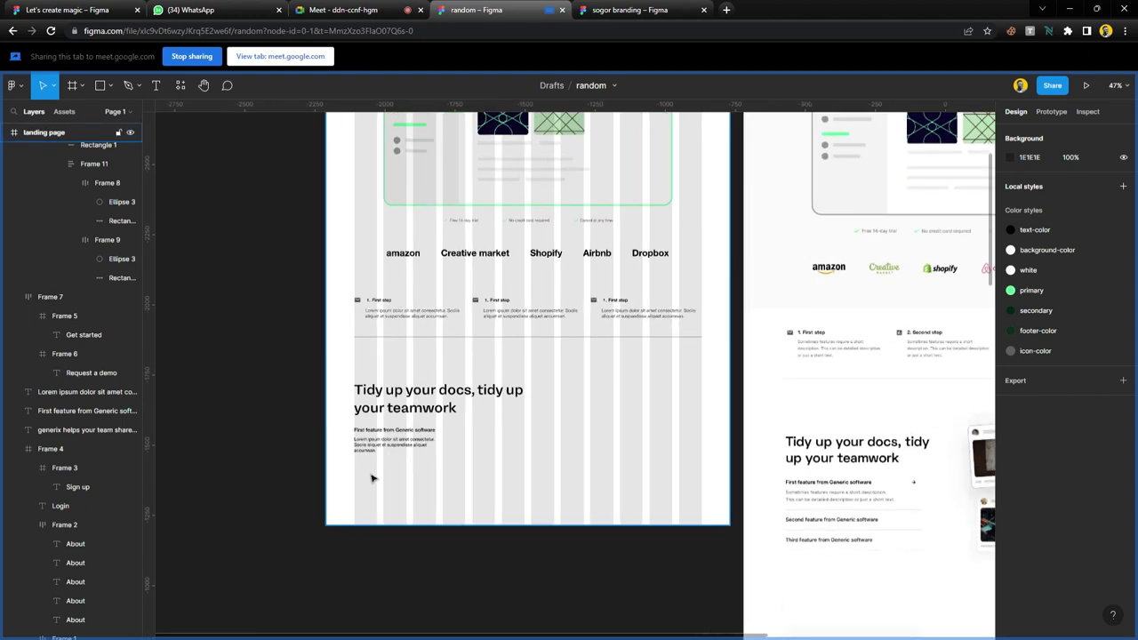
- Set the layer opacity of the feature's Lorem ipsum description to 70%
left_click(376, 424)
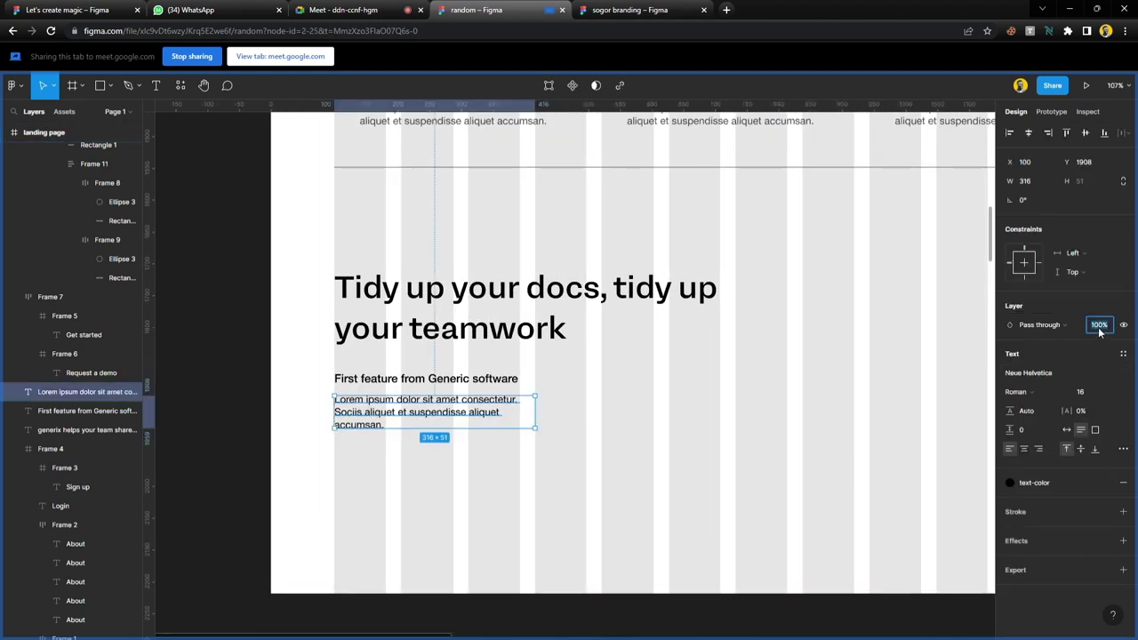
key("Return")
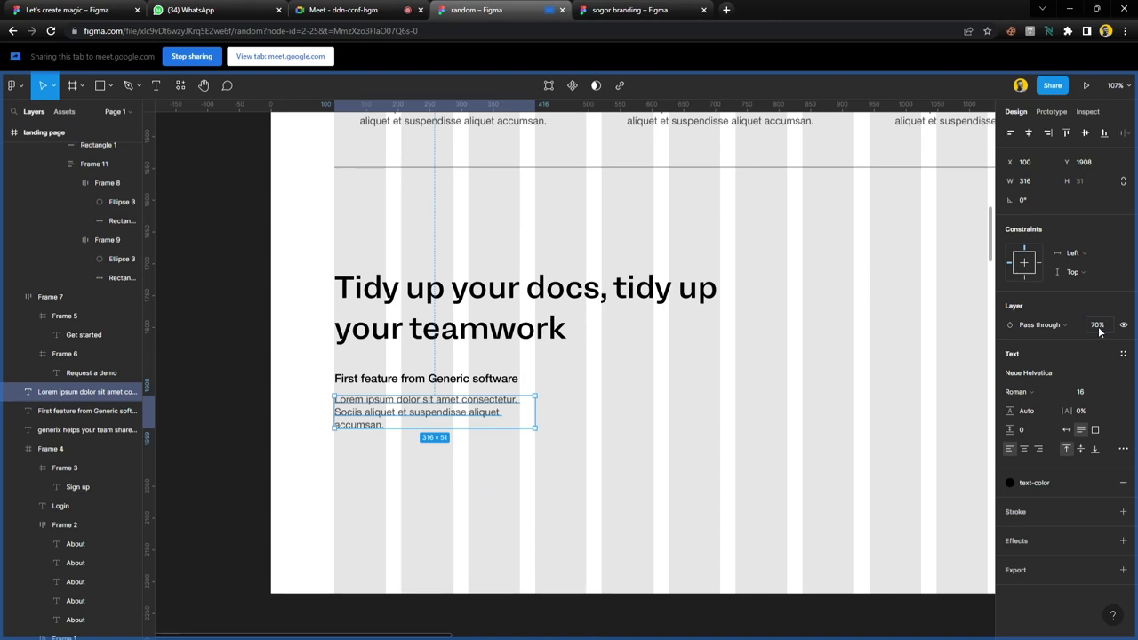
left_click(547, 469)
scroll(449, 450, "down", 10)
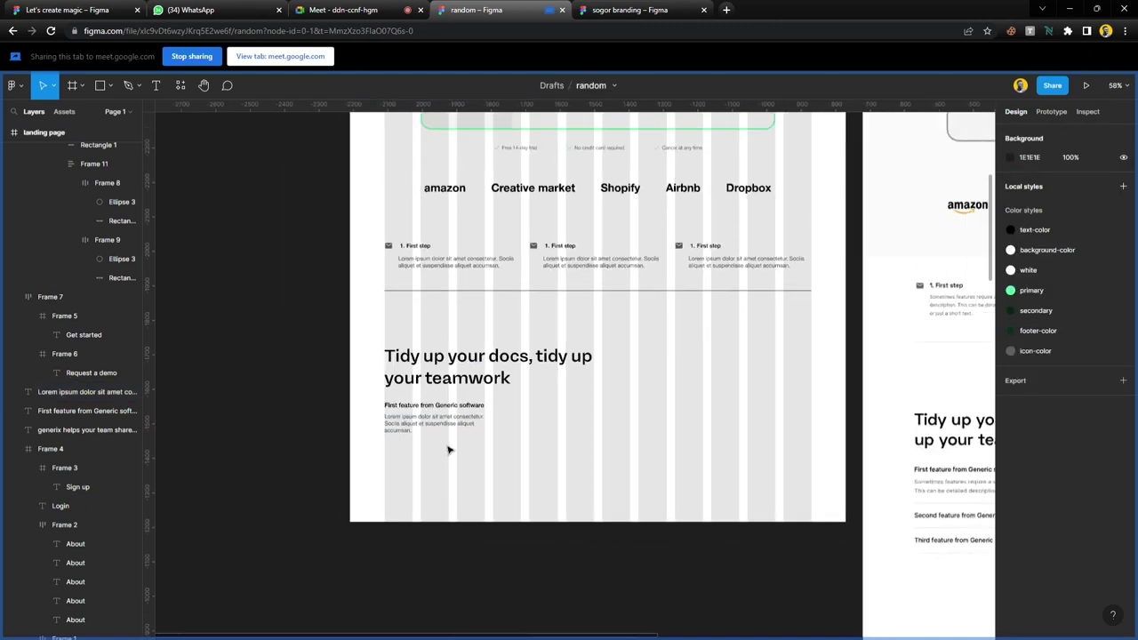
scroll(451, 447, "up", 1)
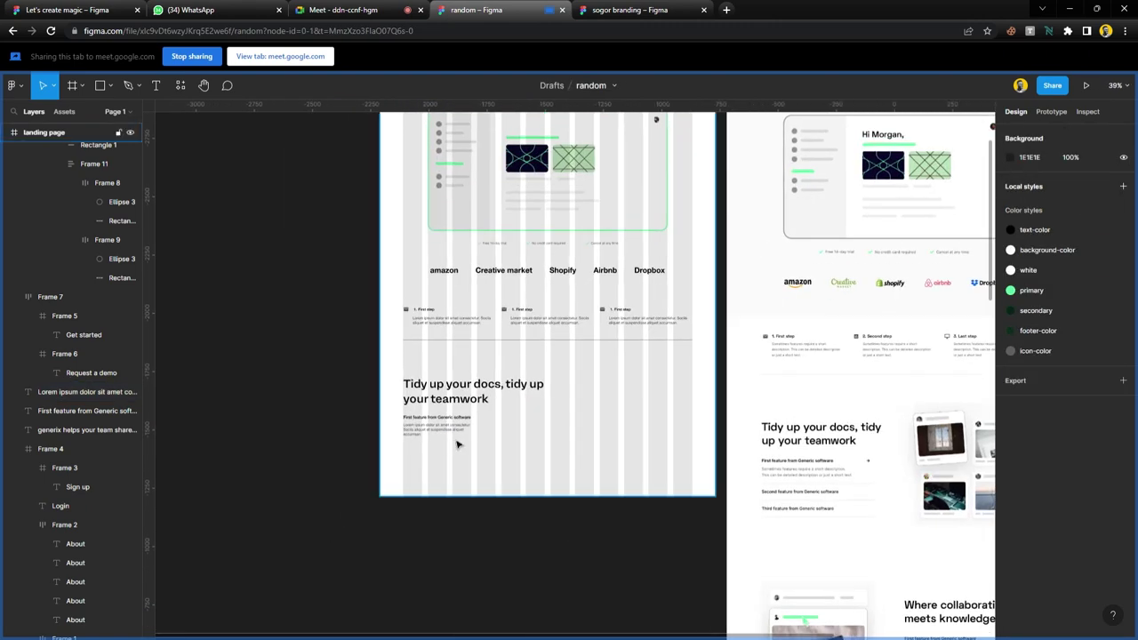
- Reduce the "Tidy up your docs" heading to size 48 with a text box 590 wide
left_click(516, 392)
left_click_drag(552, 395, 547, 394)
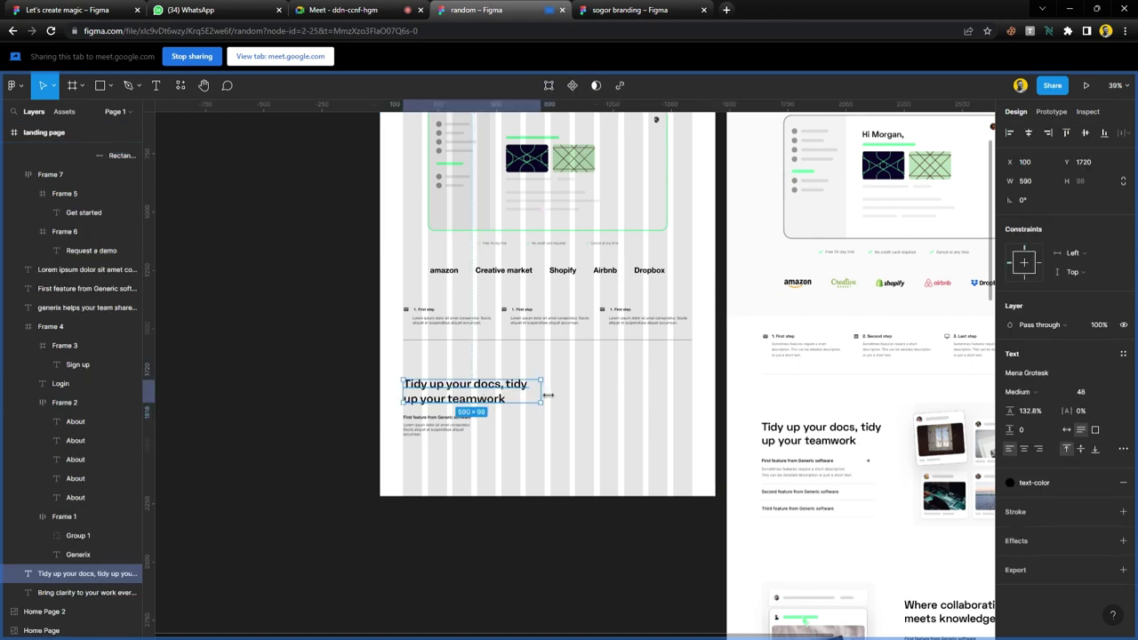
left_click(562, 435)
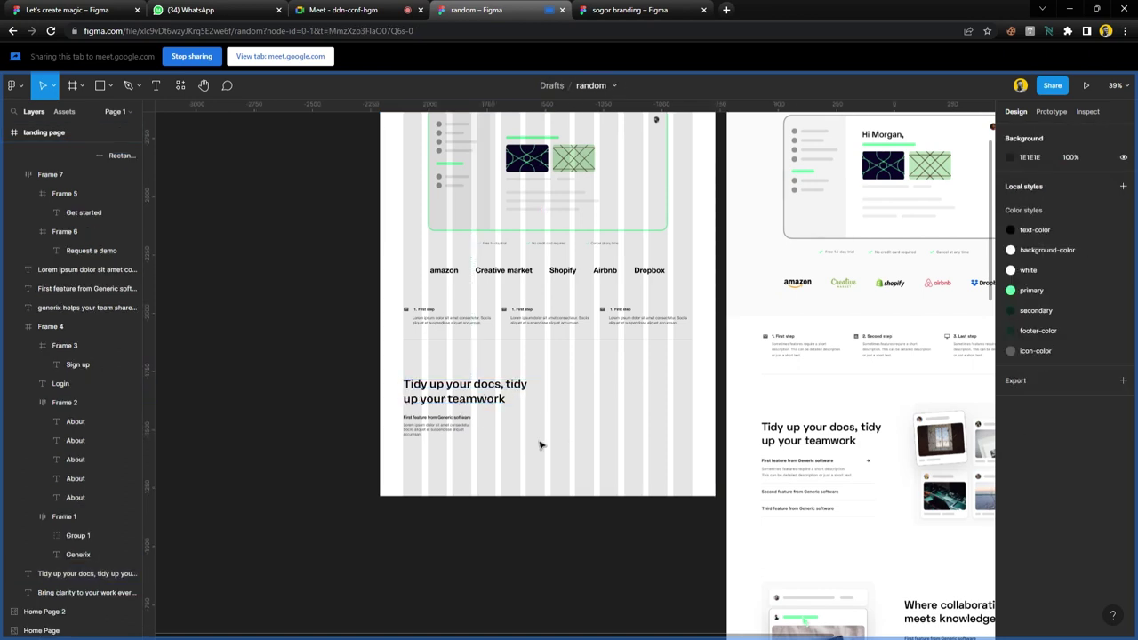
- Draw a horizontal divider line about 527 wide below the Lorem ipsum feature description
key("l")
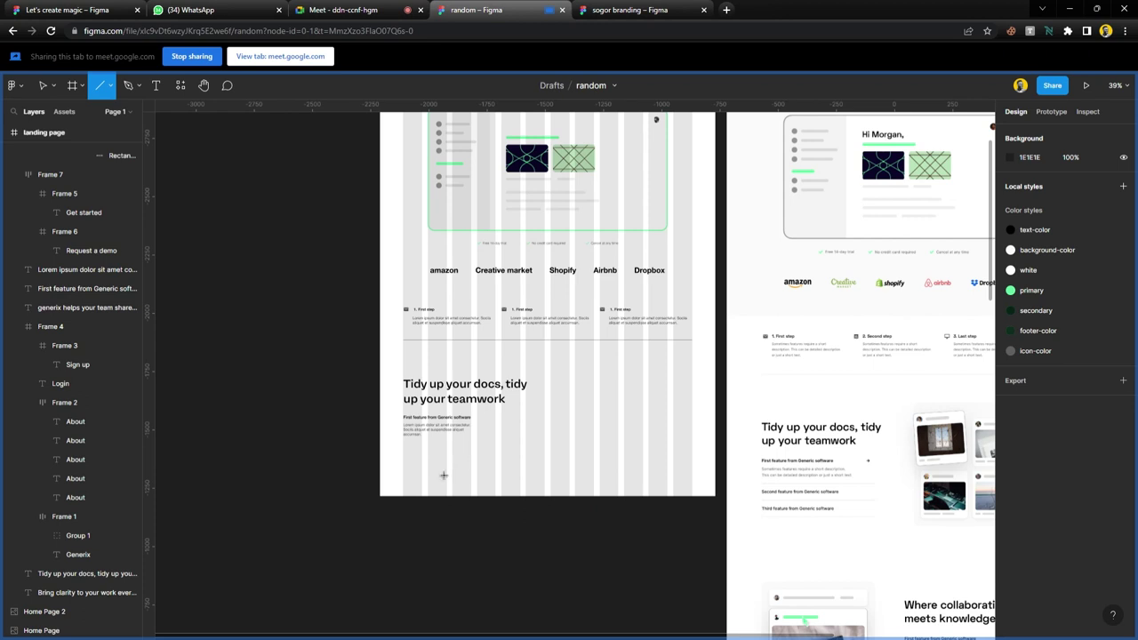
scroll(444, 476, "up", 5)
left_click_drag(386, 424, 580, 431)
left_click_drag(485, 431, 484, 444)
left_click(484, 471)
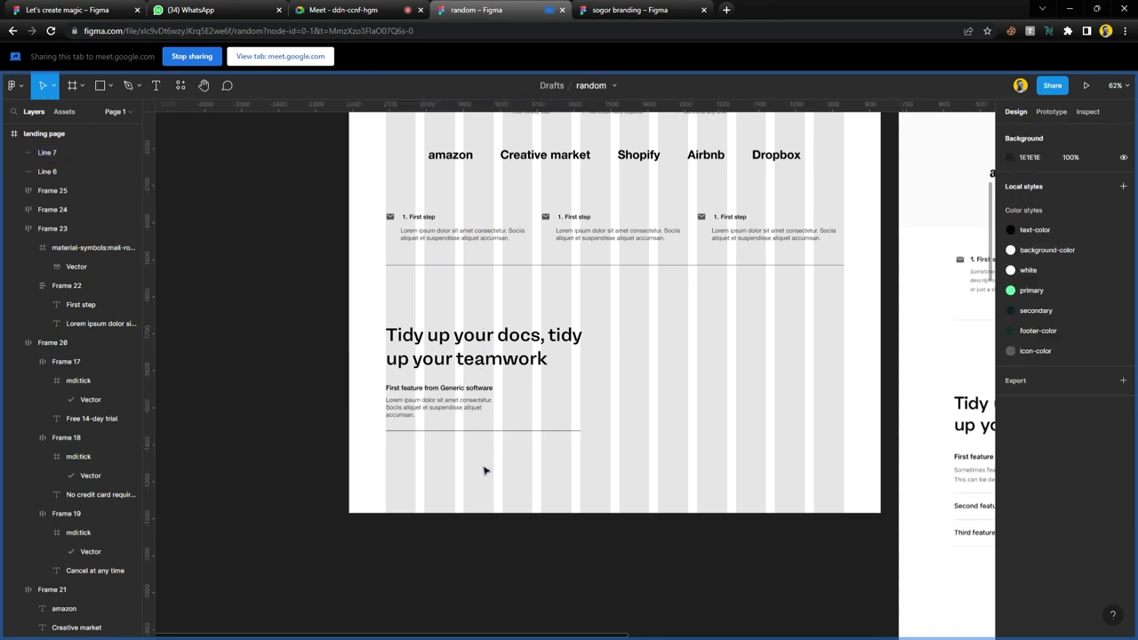
- Duplicate the feature title below the divider, and repeat the divider and title once more underneath as a third feature
left_click(435, 394)
left_click_drag(445, 393, 449, 447)
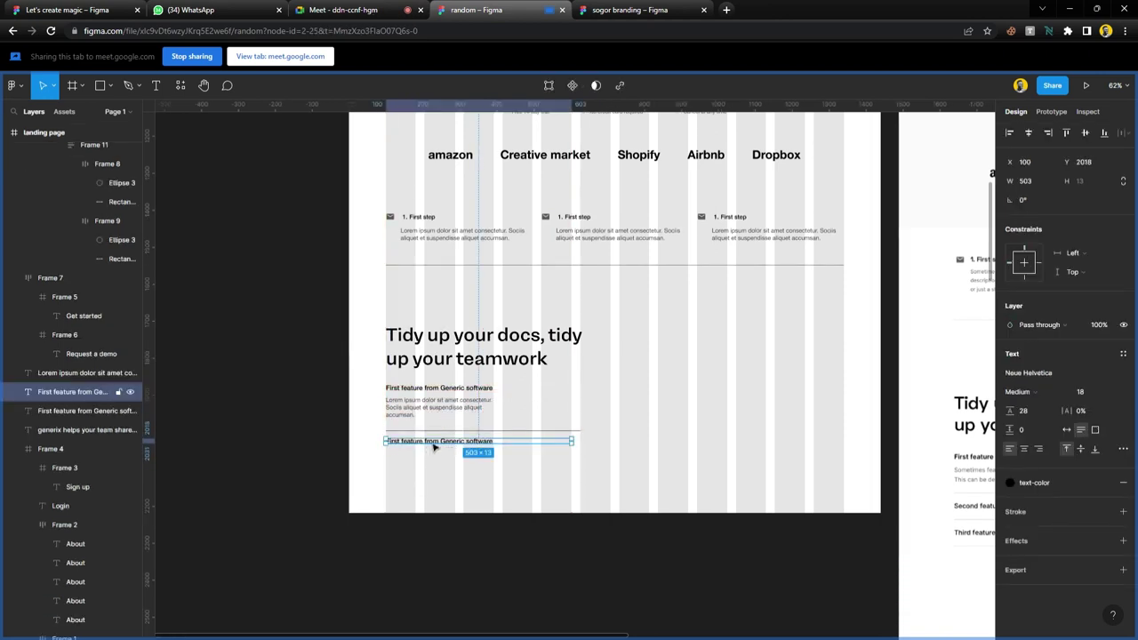
left_click(488, 472)
left_click(465, 438)
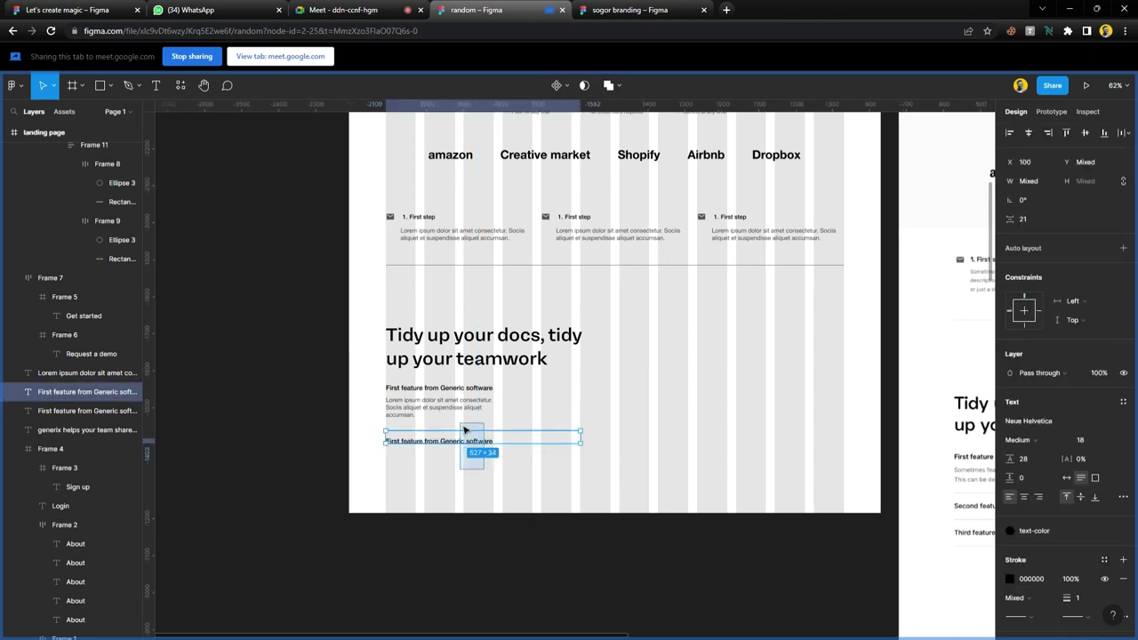
left_click(469, 432, "shift")
- Wrap the first feature's title and description in an auto layout, and space the feature items and dividers 32 apart
left_click_drag(468, 443, 432, 423)
key("shift+a")
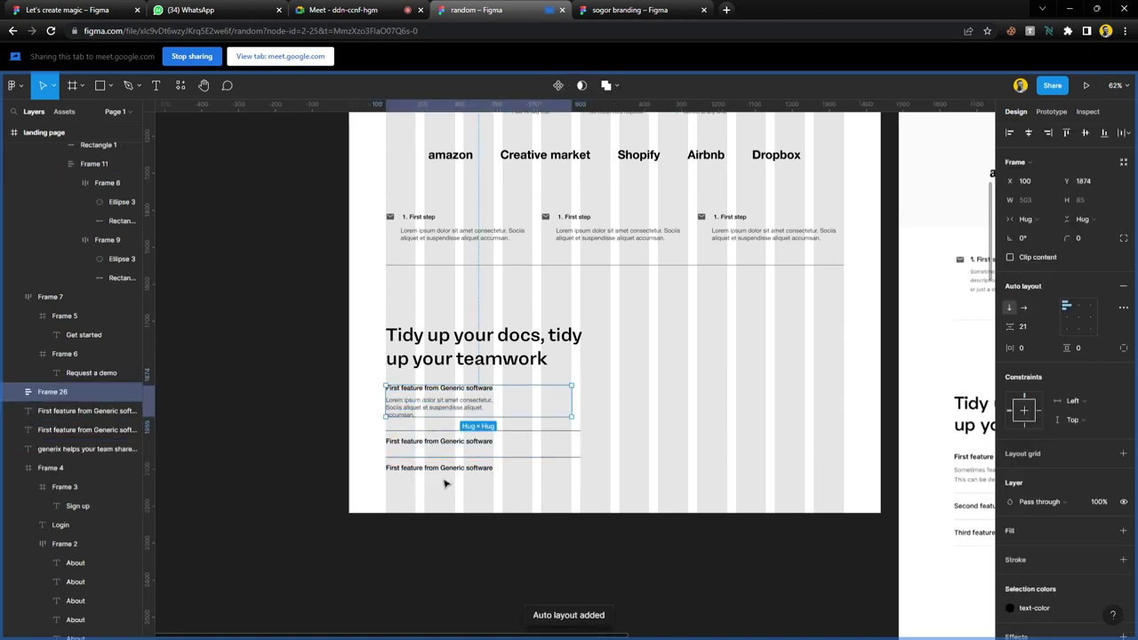
left_click_drag(444, 483, 414, 393)
left_click(572, 462)
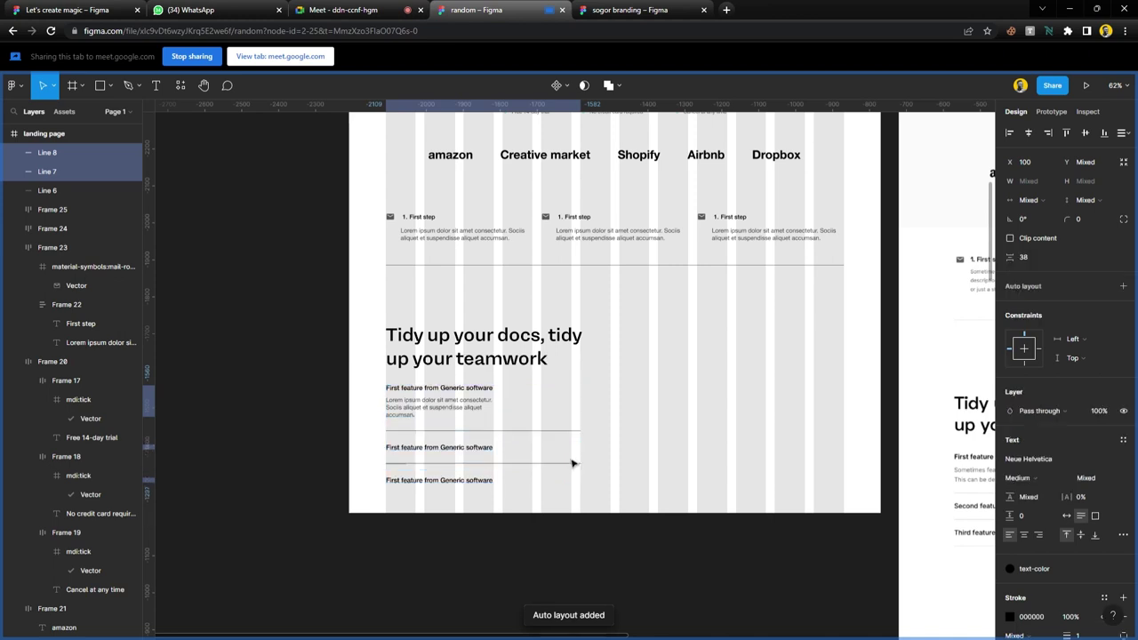
left_click(571, 463)
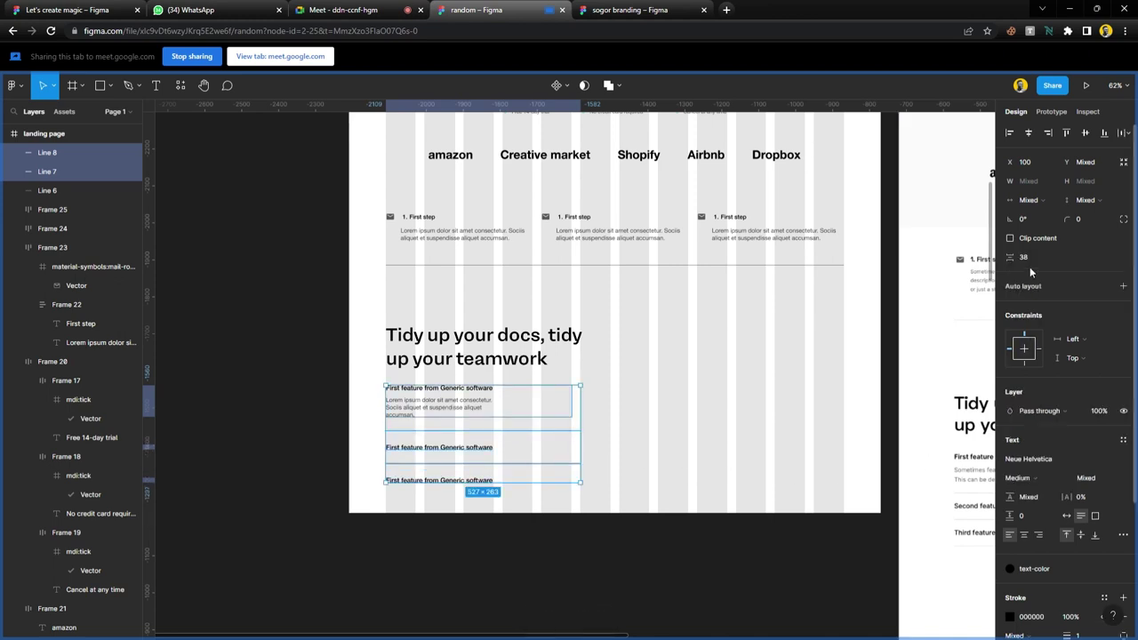
left_click_drag(1013, 257, 1009, 256)
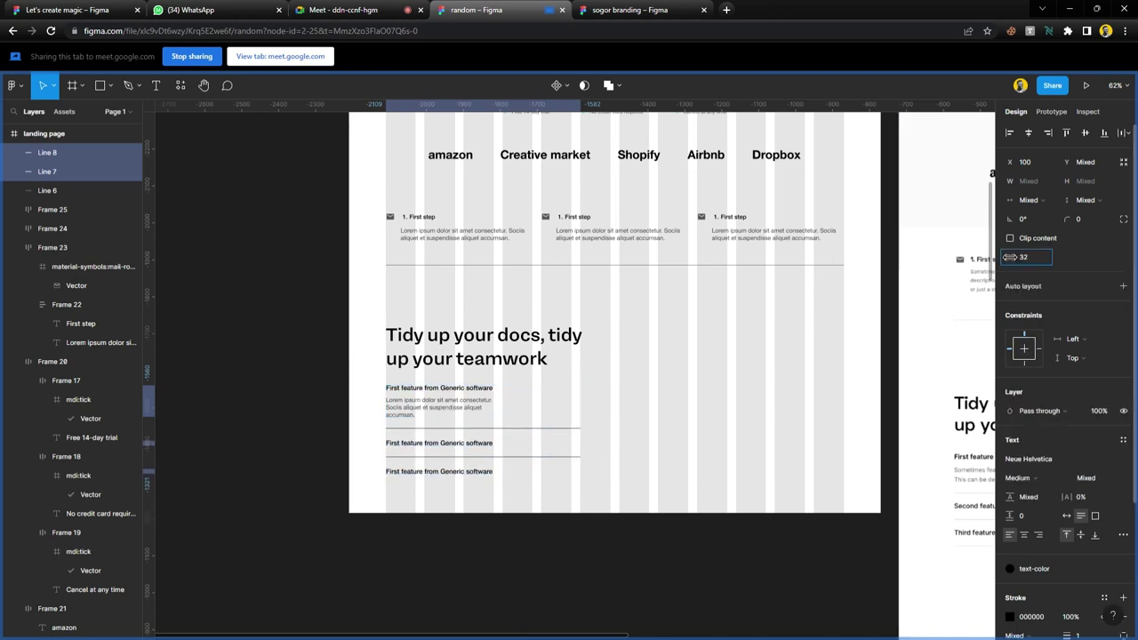
- Apply the icon-color style to the strokes of both feature divider lines and lower their layer opacity
left_click_drag(600, 487, 584, 434)
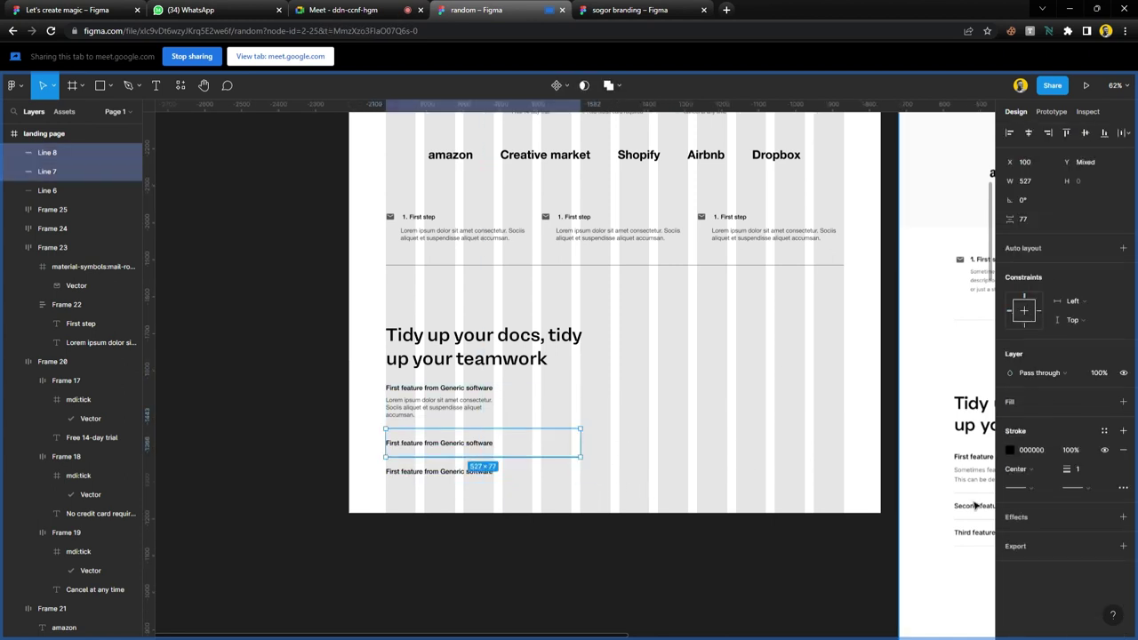
left_click(1104, 430)
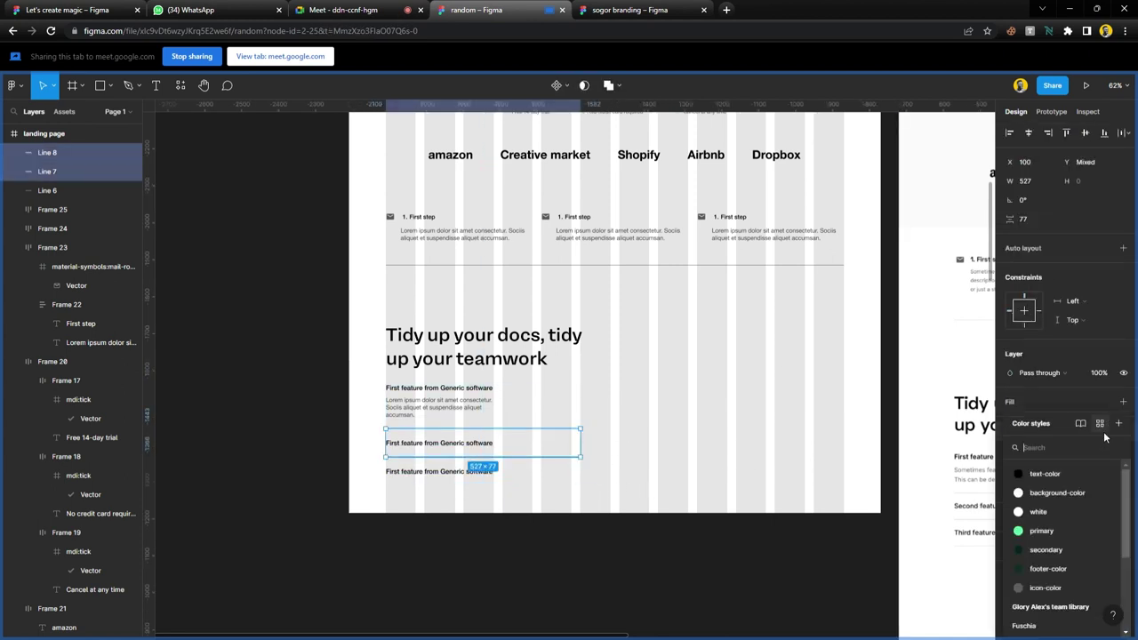
left_click(1054, 583)
left_click(1099, 373)
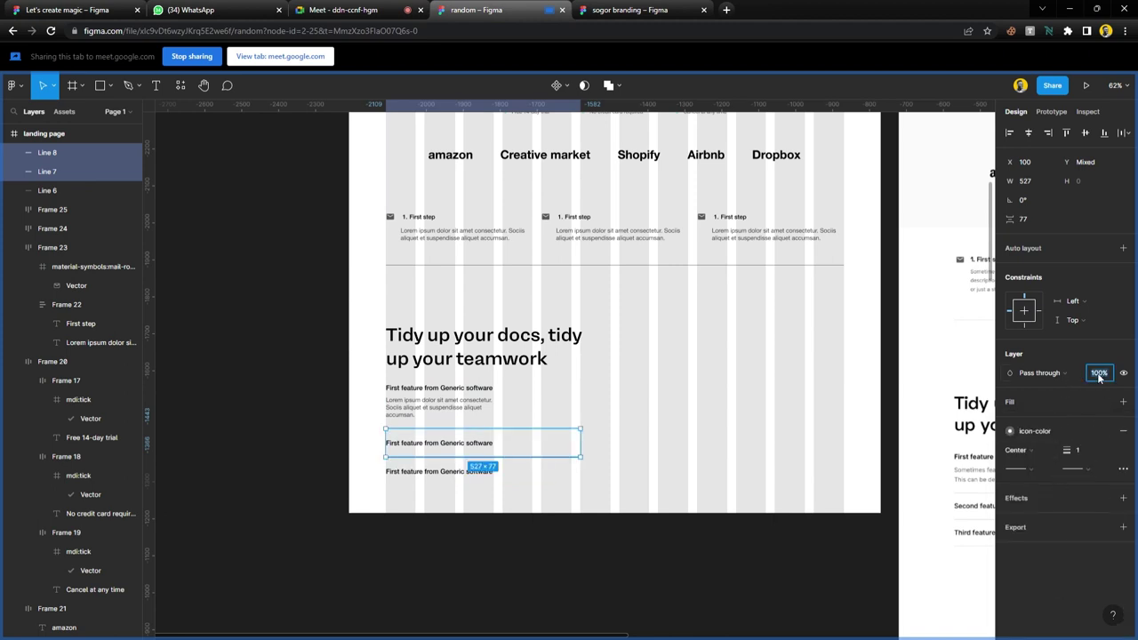
left_click(630, 448)
scroll(496, 468, "down", 5)
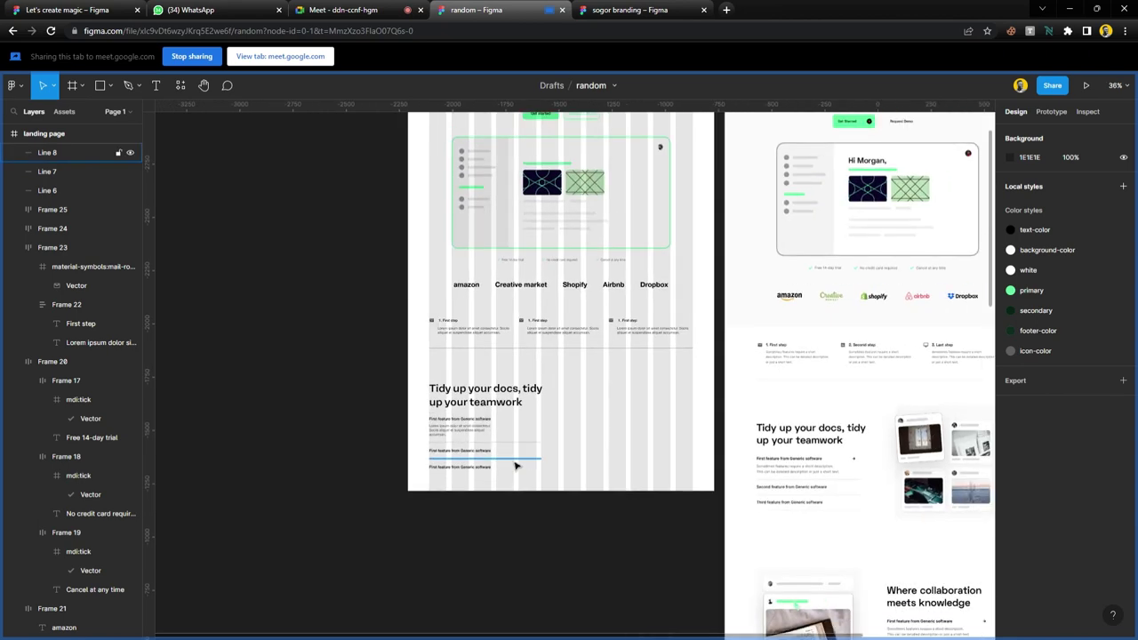
scroll(515, 466, "right", 1)
scroll(515, 466, "right", 1)
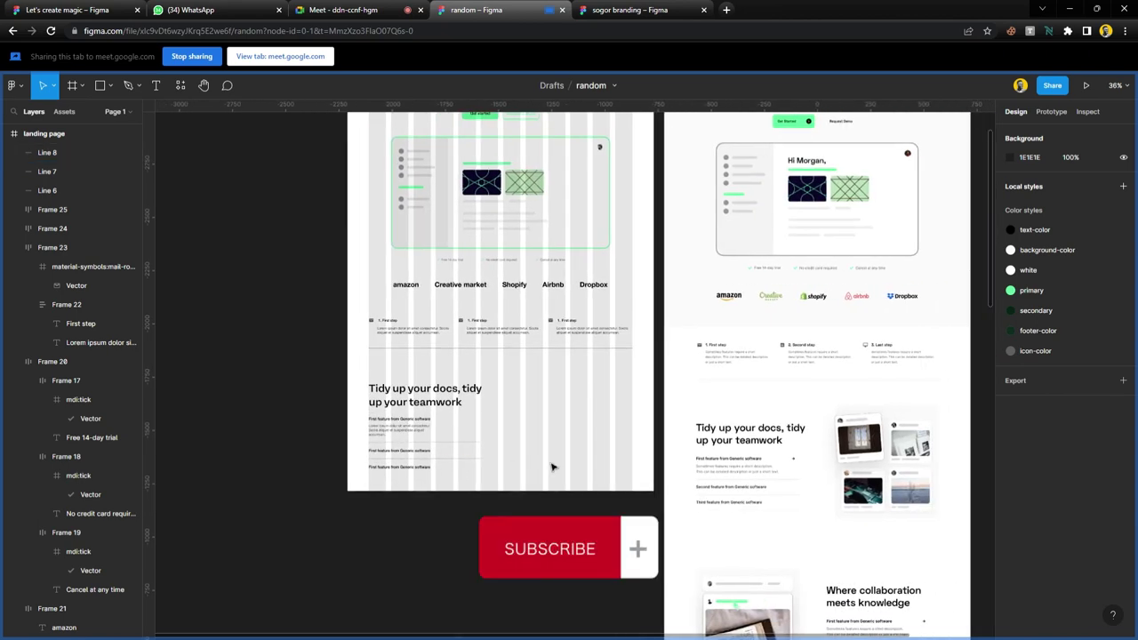
scroll(552, 467, "up", 2)
scroll(622, 471, "right", 5)
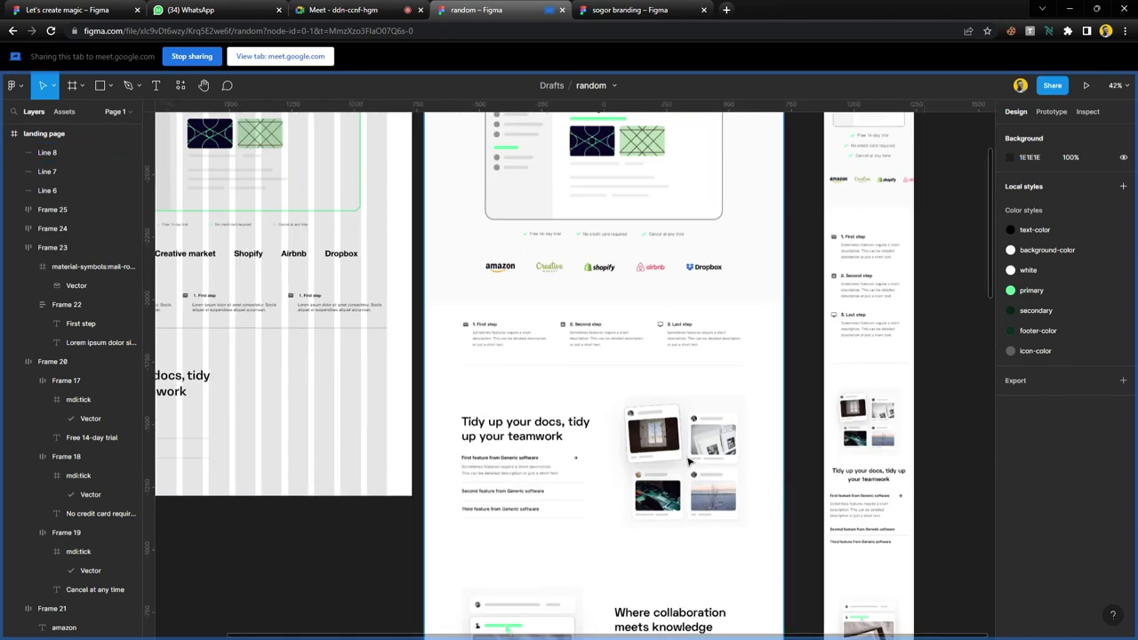
scroll(686, 466, "up", 5)
scroll(675, 480, "right", 2)
key("r")
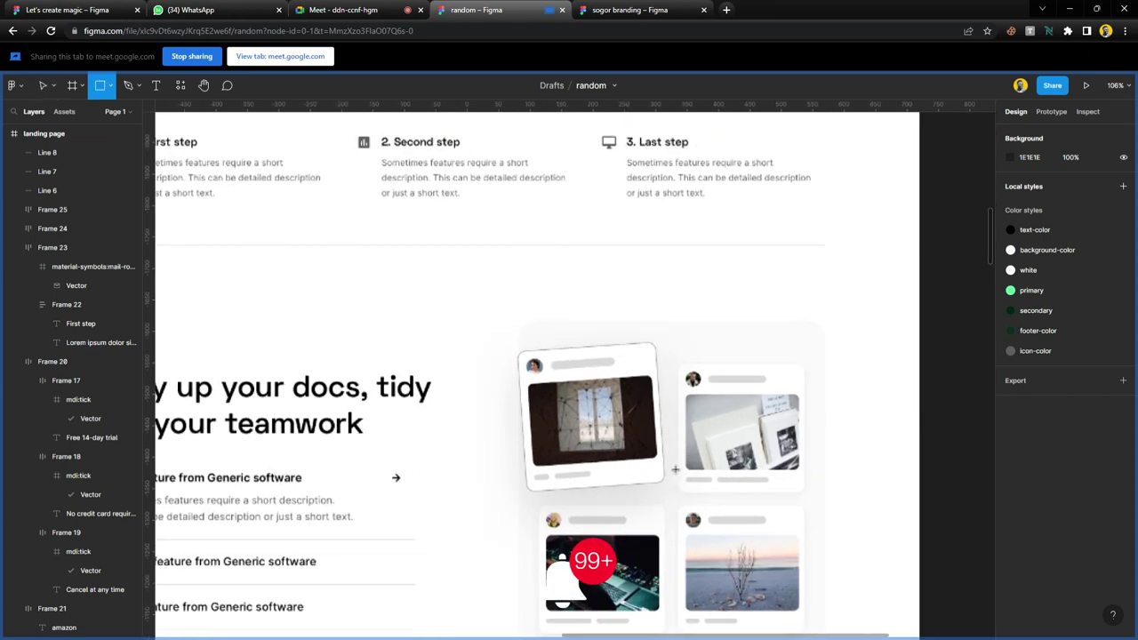
left_click_drag(690, 376, 784, 490)
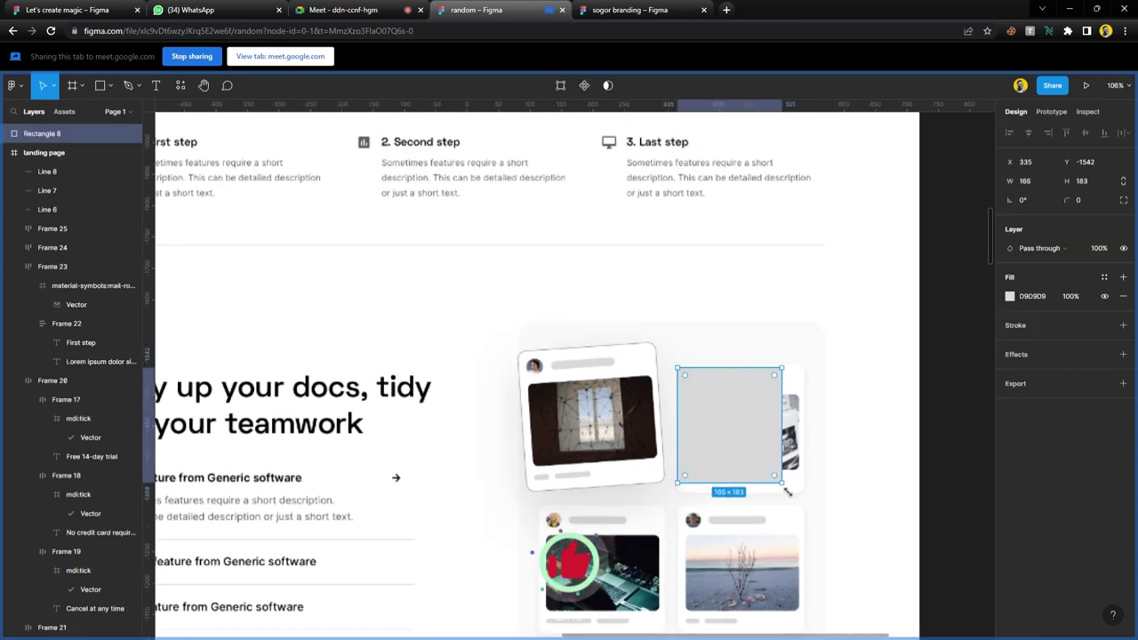
key("ctrl+z")
- Trace the reference's upper-right image card with a frame about 199 × 206, hide its fill and add a 1 px black inside stroke
key("f")
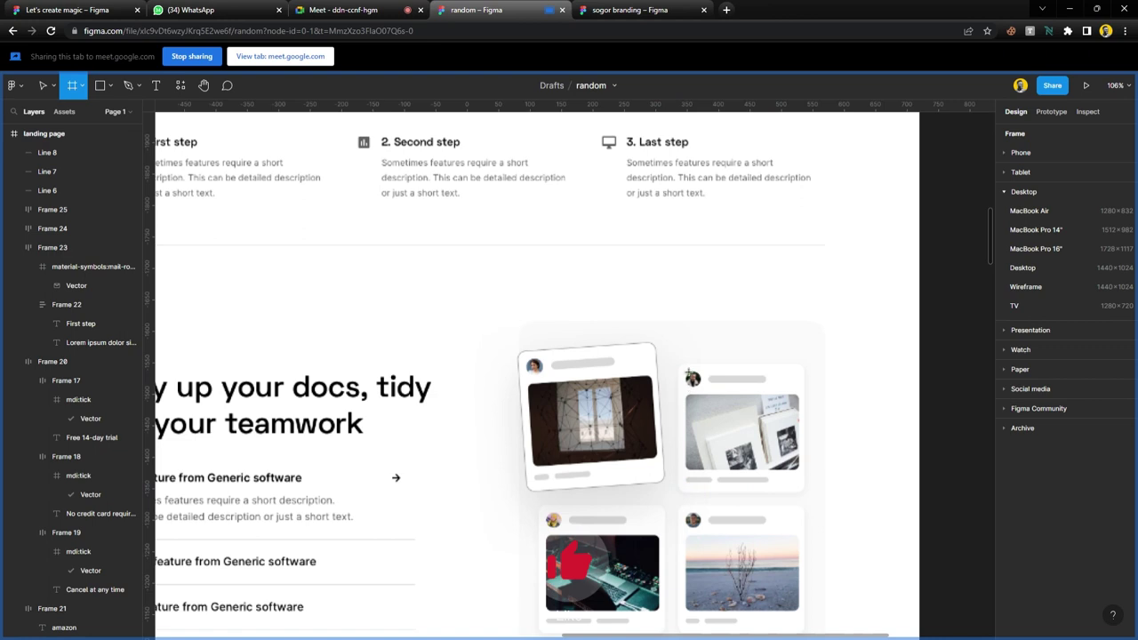
left_click_drag(680, 367, 806, 499)
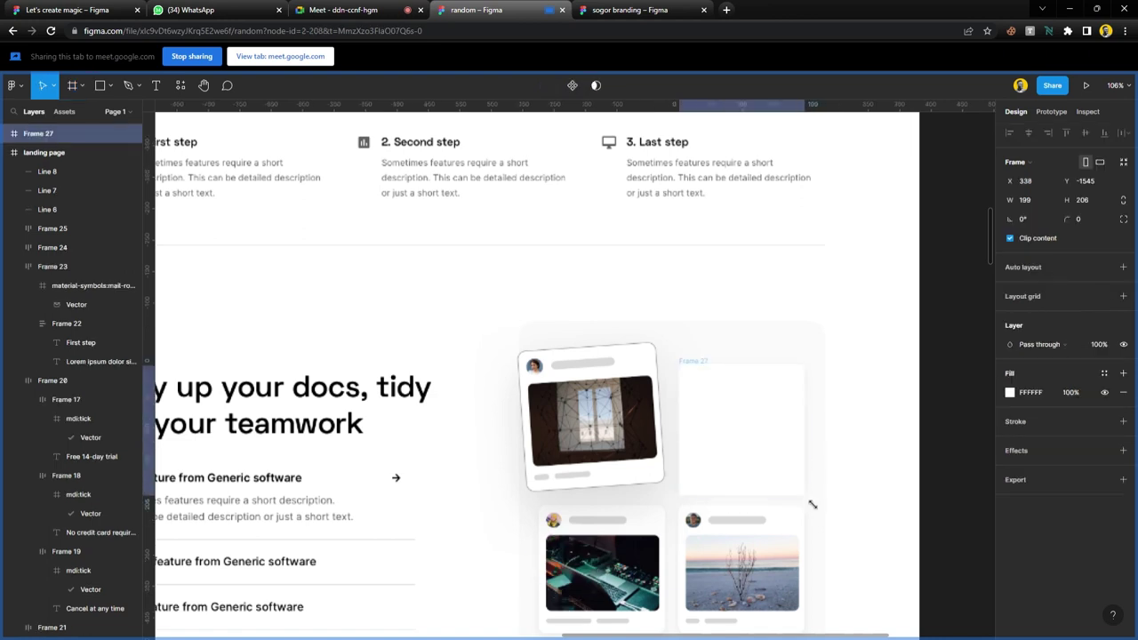
left_click(1085, 423)
key("ctrl+v")
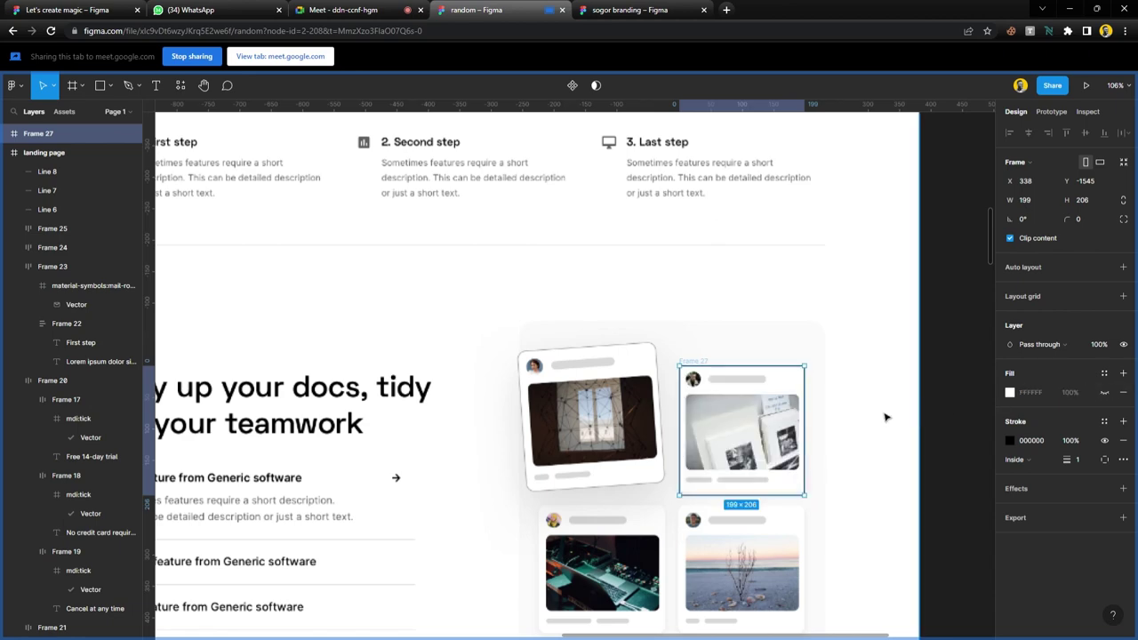
- Copy the round avatar from the landing page mockup into the card frame and place it over the reference card's avatar
left_click(895, 406)
scroll(786, 432, "up", 5)
scroll(675, 390, "down", 13)
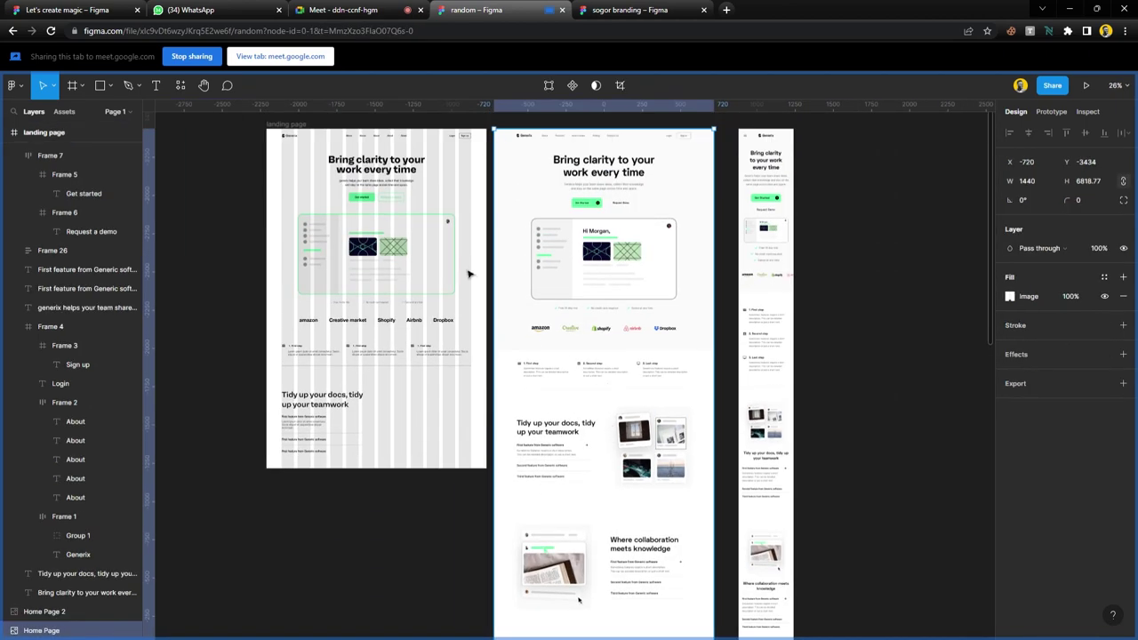
left_click(447, 222)
scroll(660, 435, "up", 13)
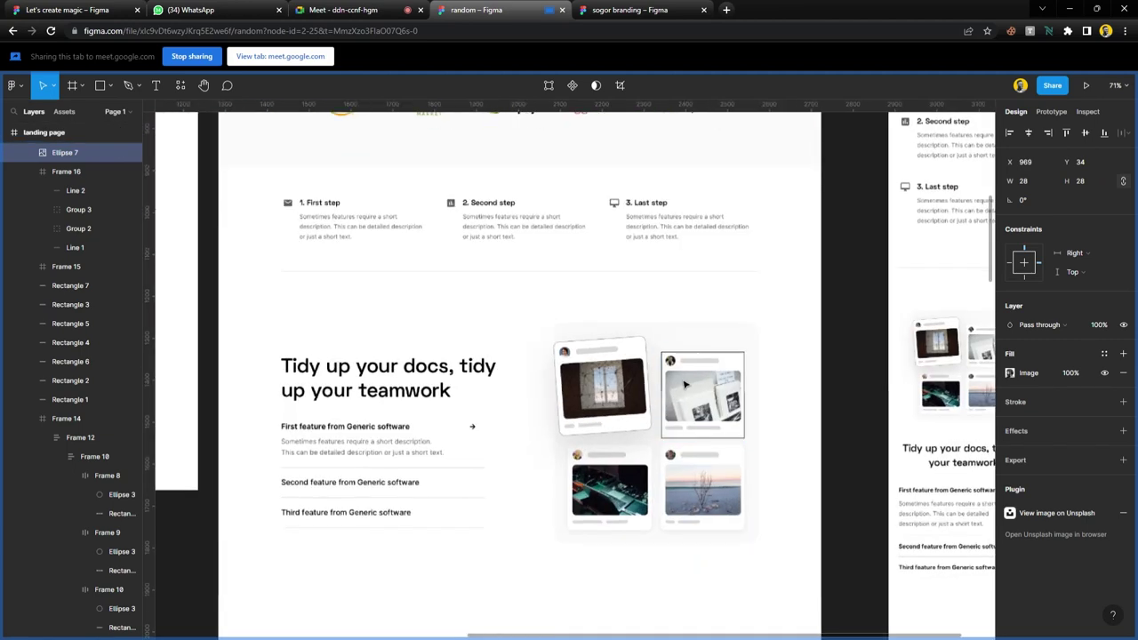
left_click(719, 331)
key("ctrl+v")
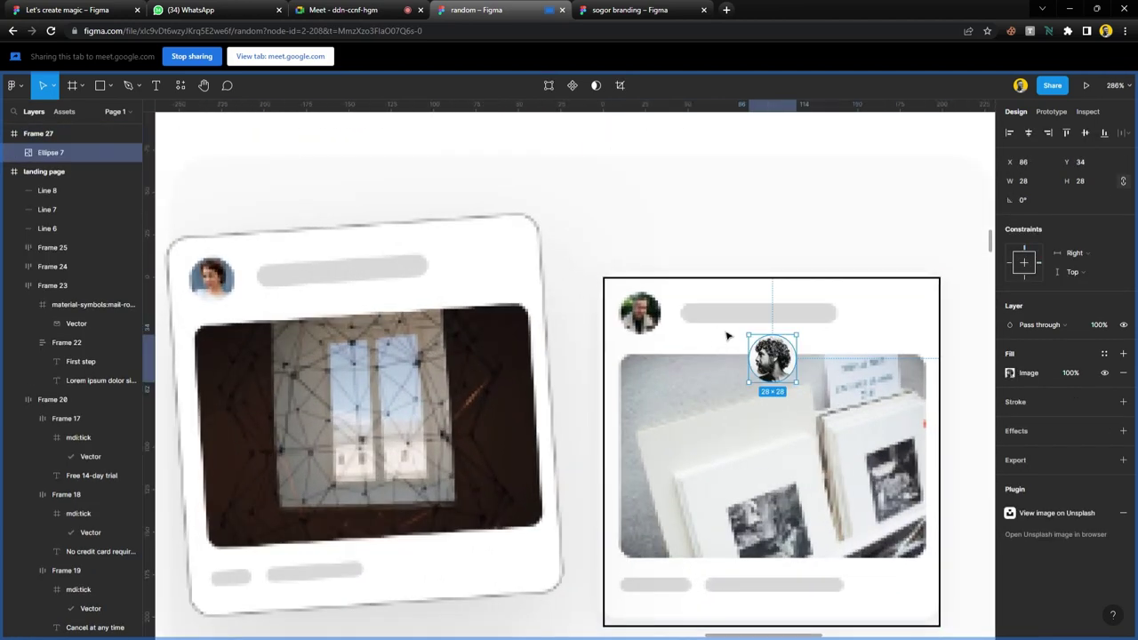
left_click_drag(771, 358, 671, 319)
- Copy a grey placeholder bar from the mockup to beside the card's avatar, matching the reference bar's fill colour and making it 92 wide
scroll(710, 399, "down", 10)
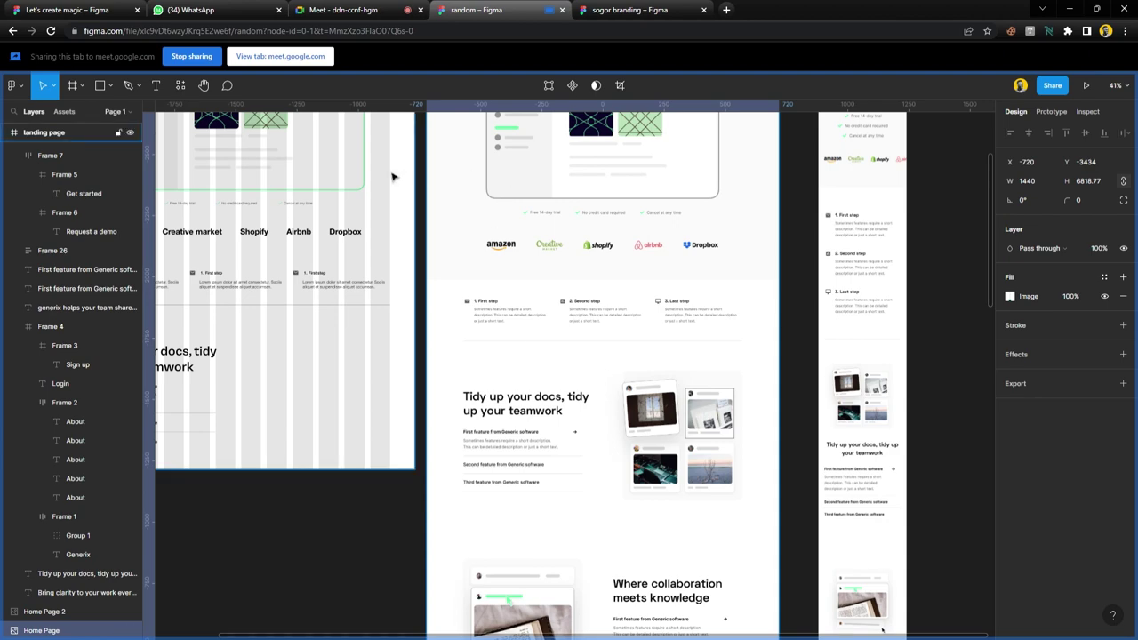
left_click(257, 141)
scroll(626, 349, "up", 8)
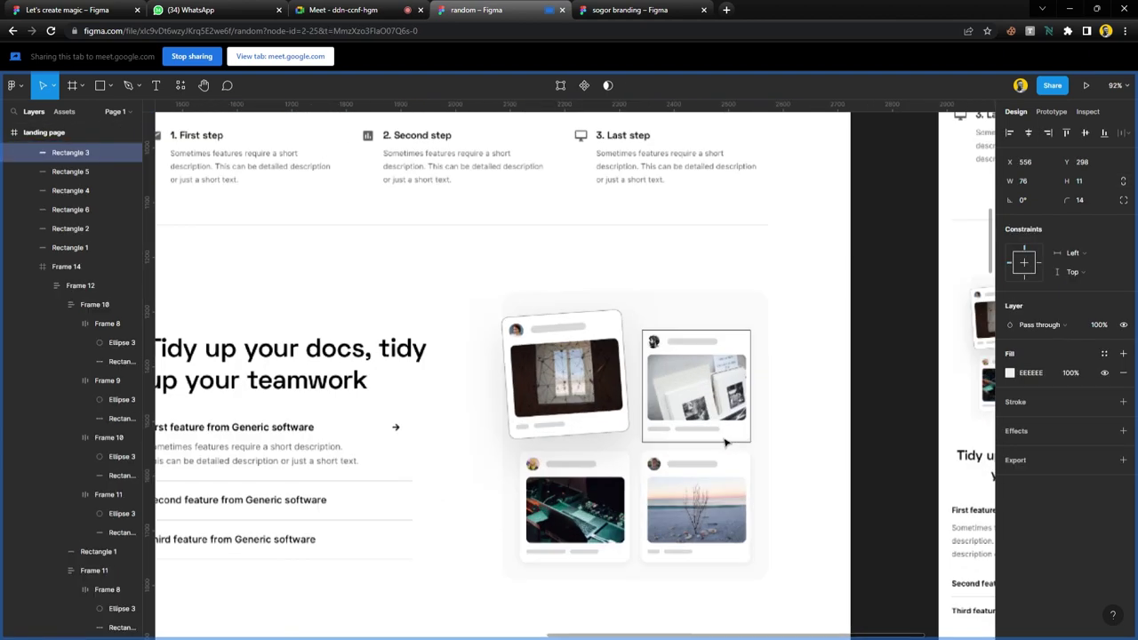
left_click(730, 374)
left_click(613, 259)
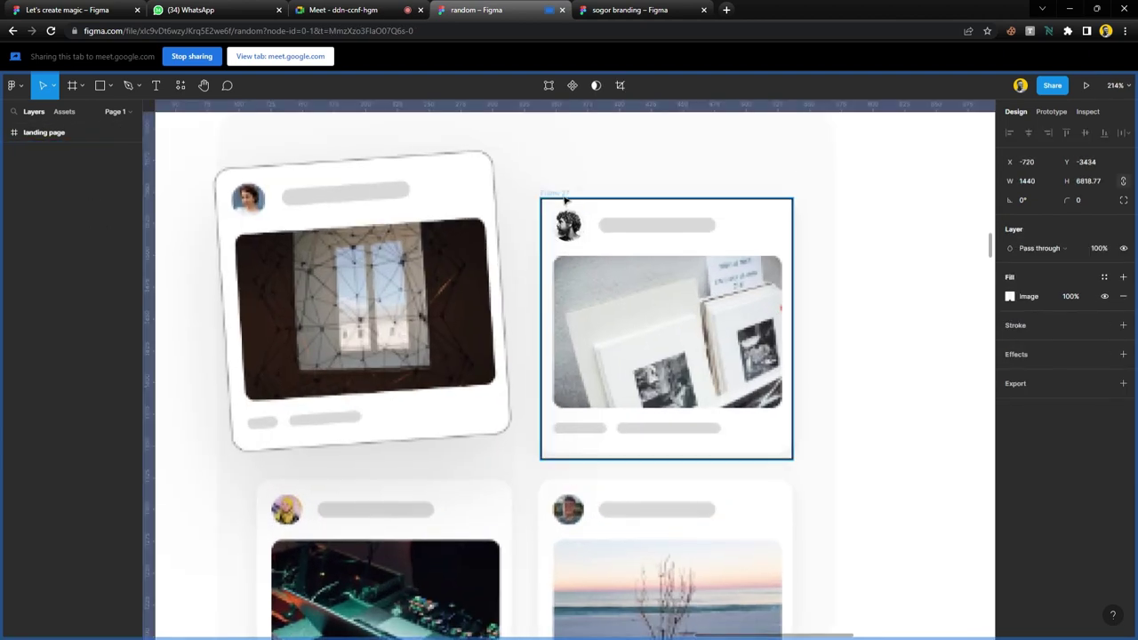
key("ctrl+v")
left_click_drag(680, 335, 659, 230)
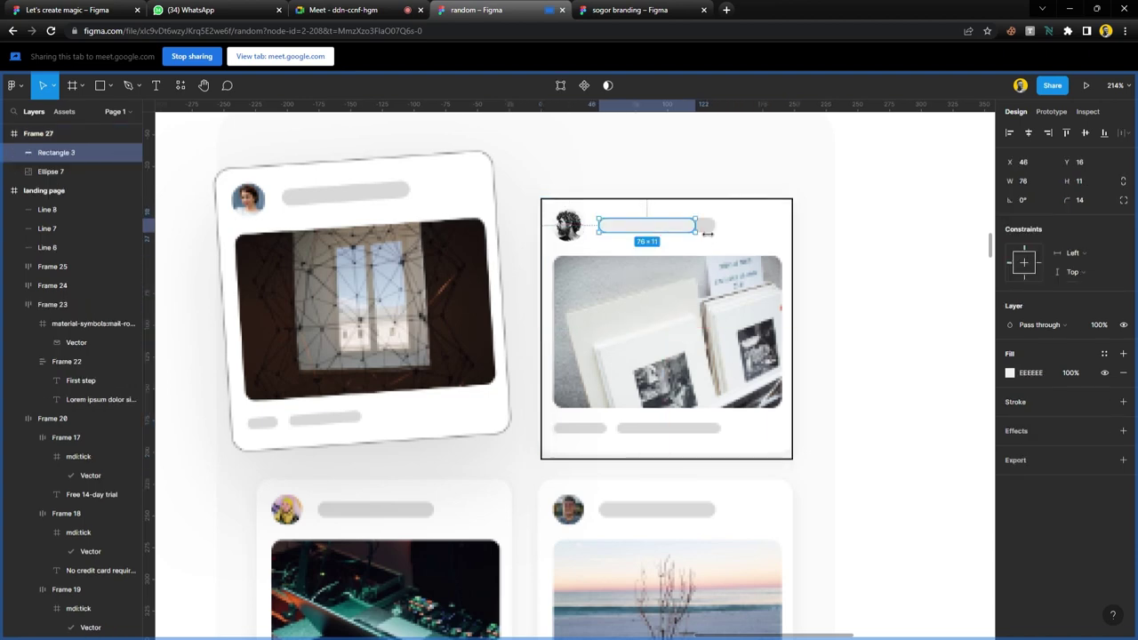
key("i")
left_click(706, 230)
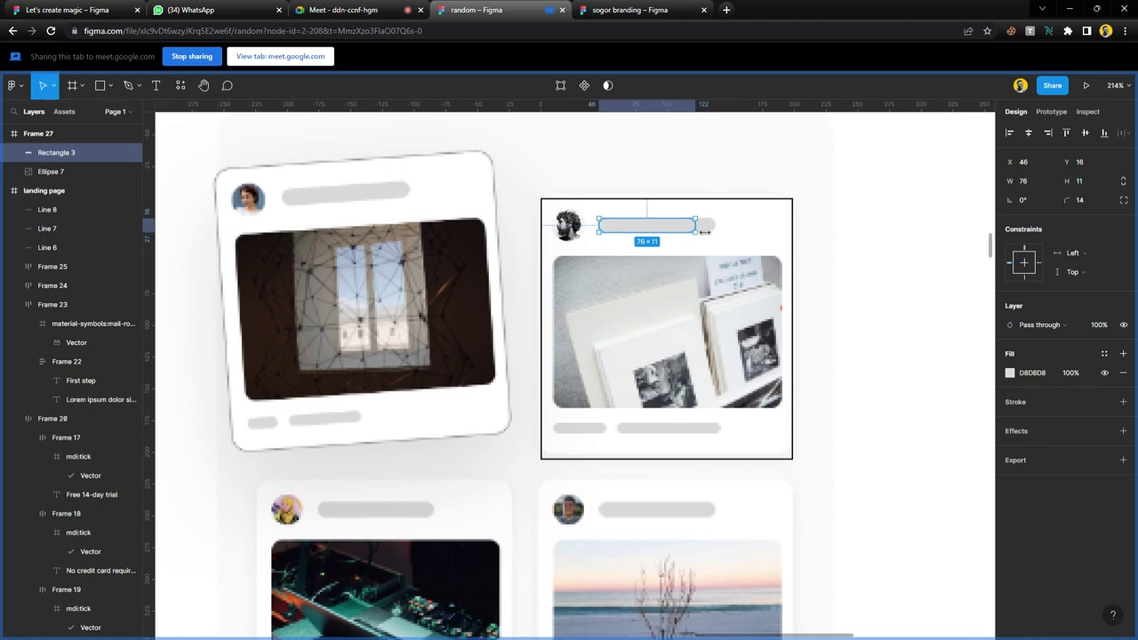
- Duplicate the placeholder bar below the card's image and resize the copy to 44 × 8
left_click_drag(629, 232, 601, 446)
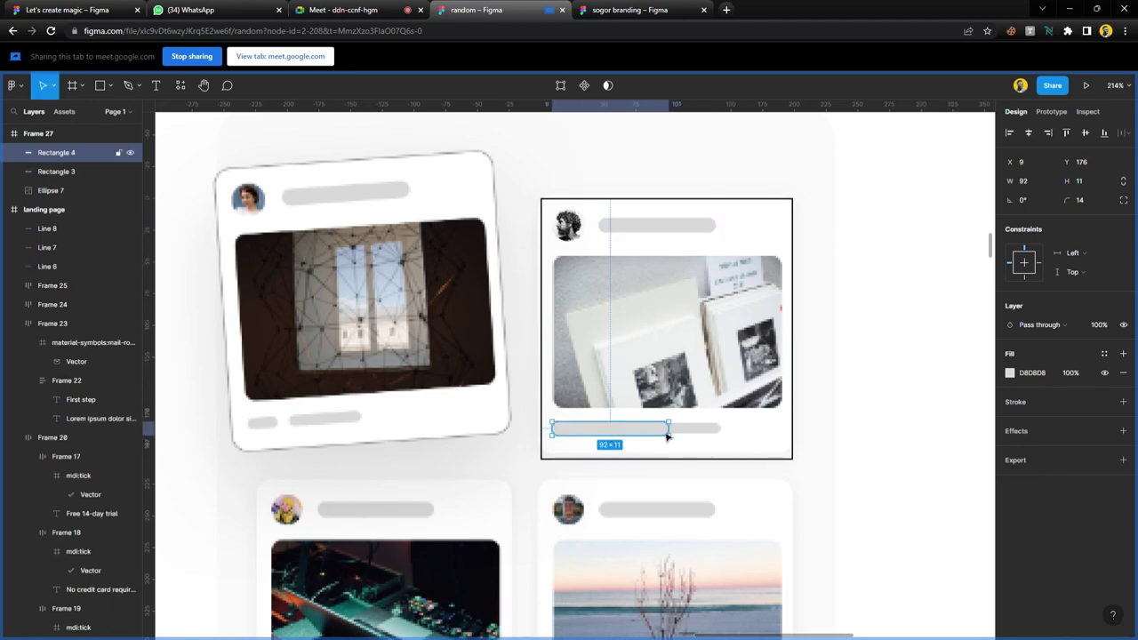
left_click_drag(680, 435, 579, 435)
scroll(608, 434, "up", 1)
scroll(608, 435, "up", 5)
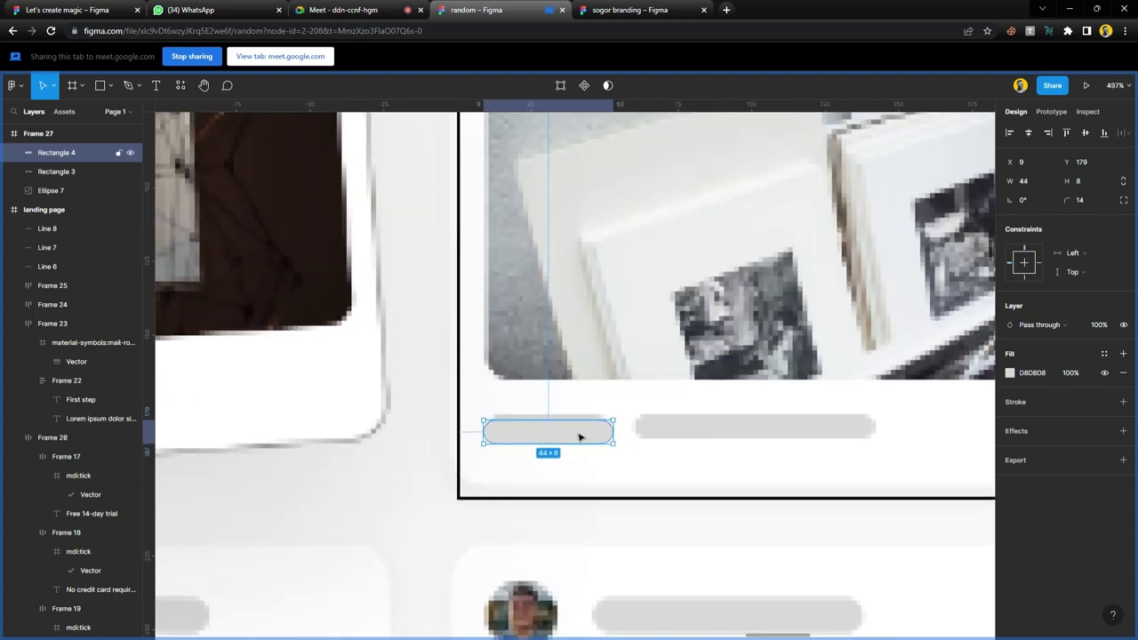
- Align the small bar with the reference at Y 177, duplicate it alongside at X 61 and widen the copy to 81
scroll(578, 435, "right", 3)
left_click_drag(429, 427, 551, 436)
left_click(645, 433)
left_click(644, 433)
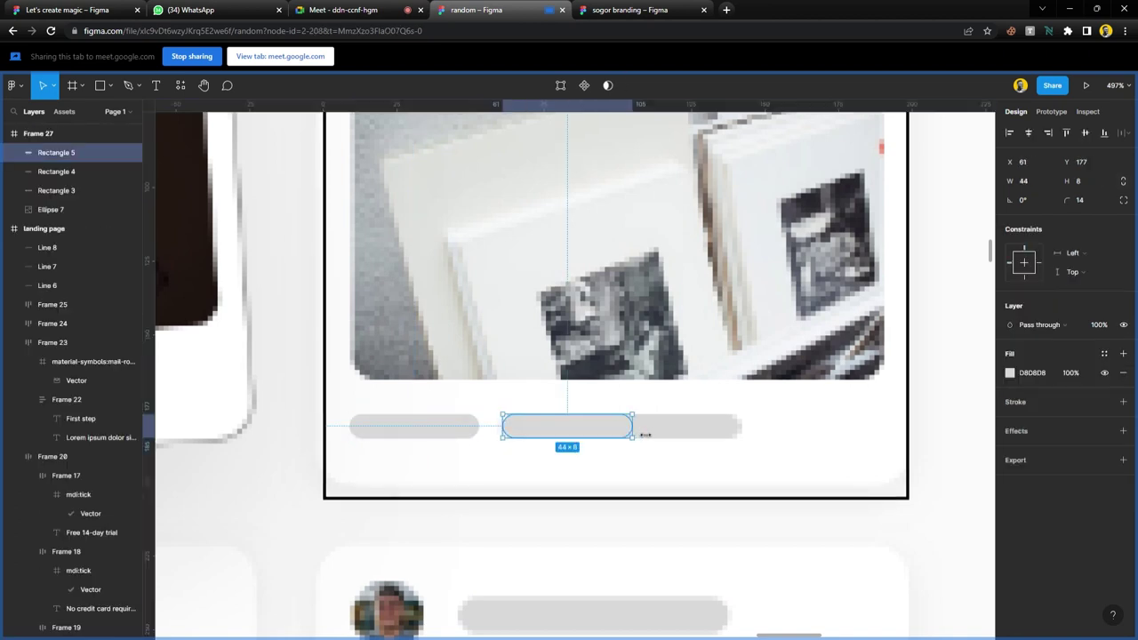
left_click_drag(641, 435, 745, 439)
scroll(543, 427, "down", 10)
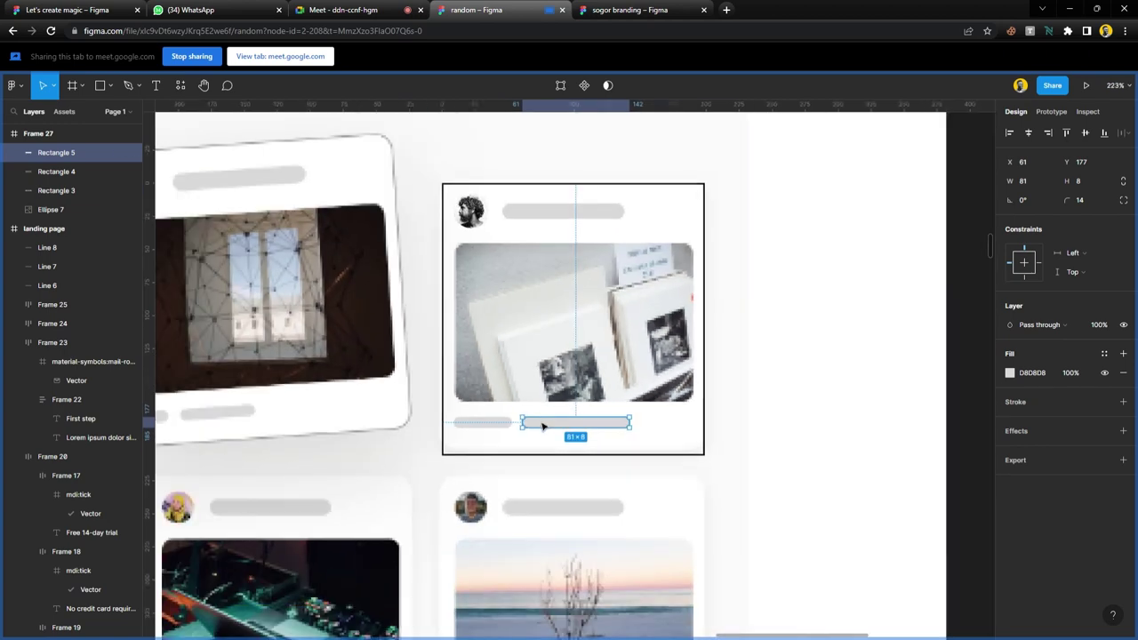
scroll(544, 430, "down", 1)
left_click(702, 436)
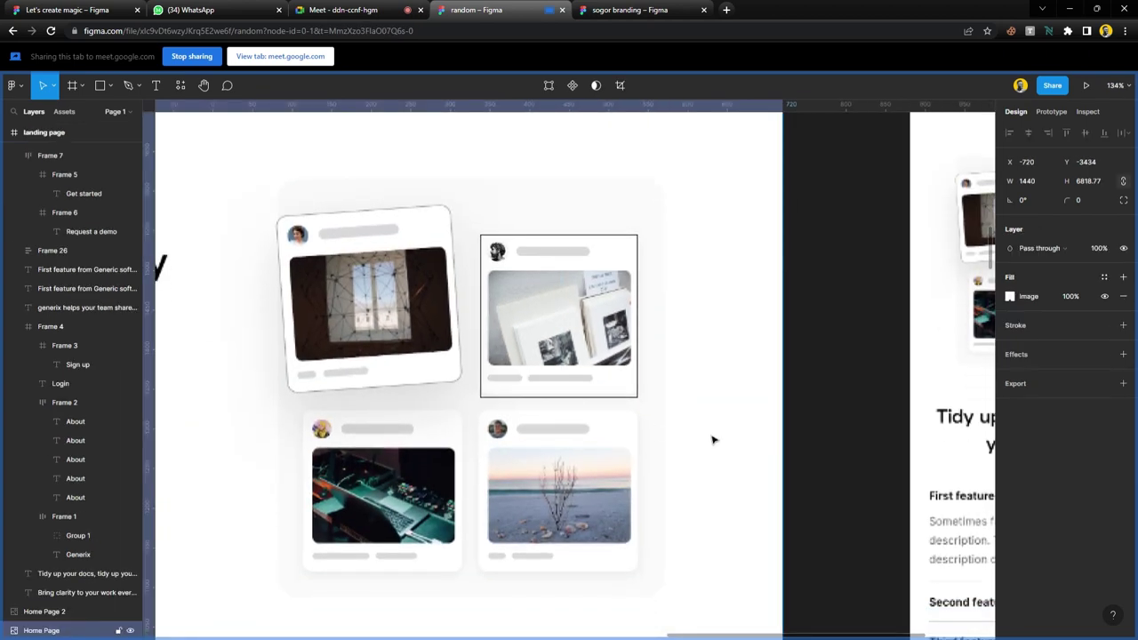
scroll(714, 439, "left", 3)
scroll(675, 436, "down", 4)
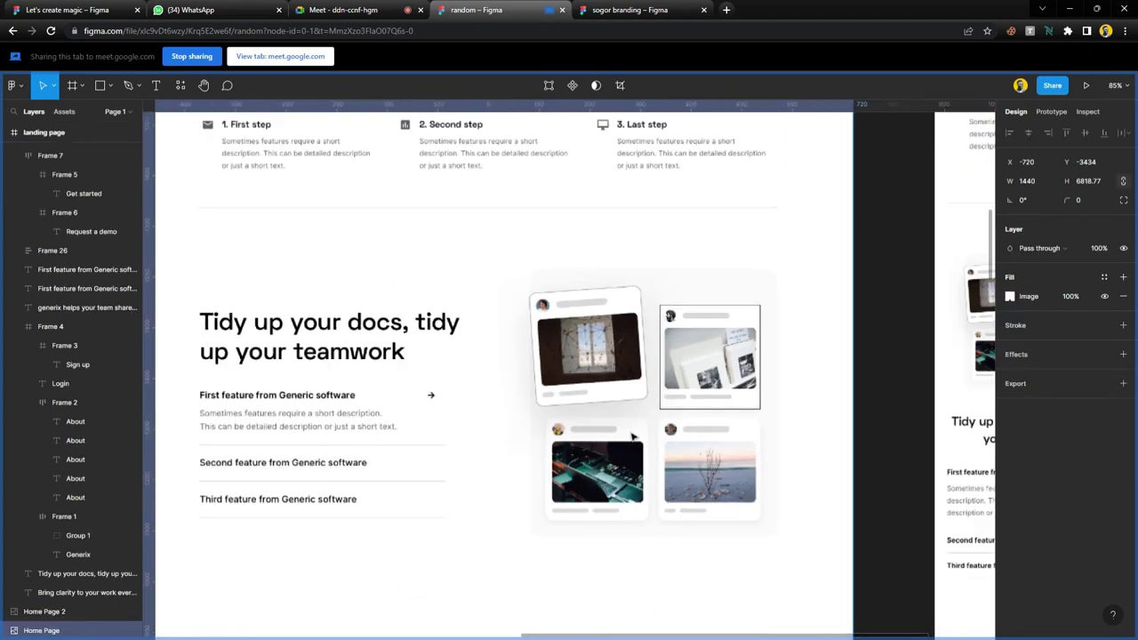
- Set the corner radius of the card frame beside the tilted reference card to 10
scroll(632, 436, "right", 2)
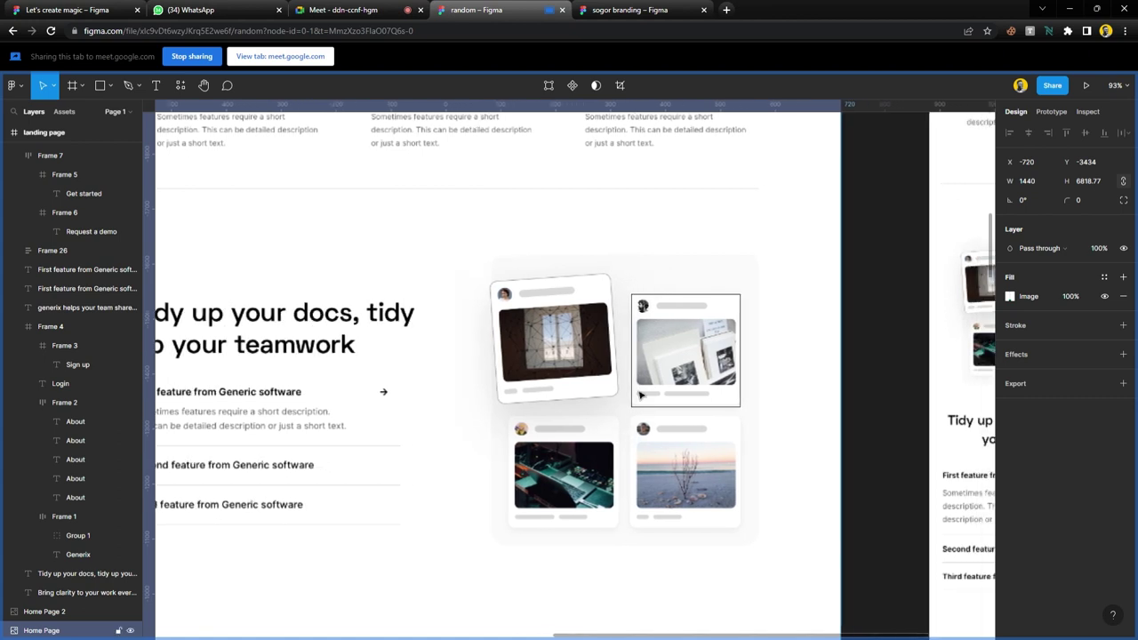
left_click(702, 359)
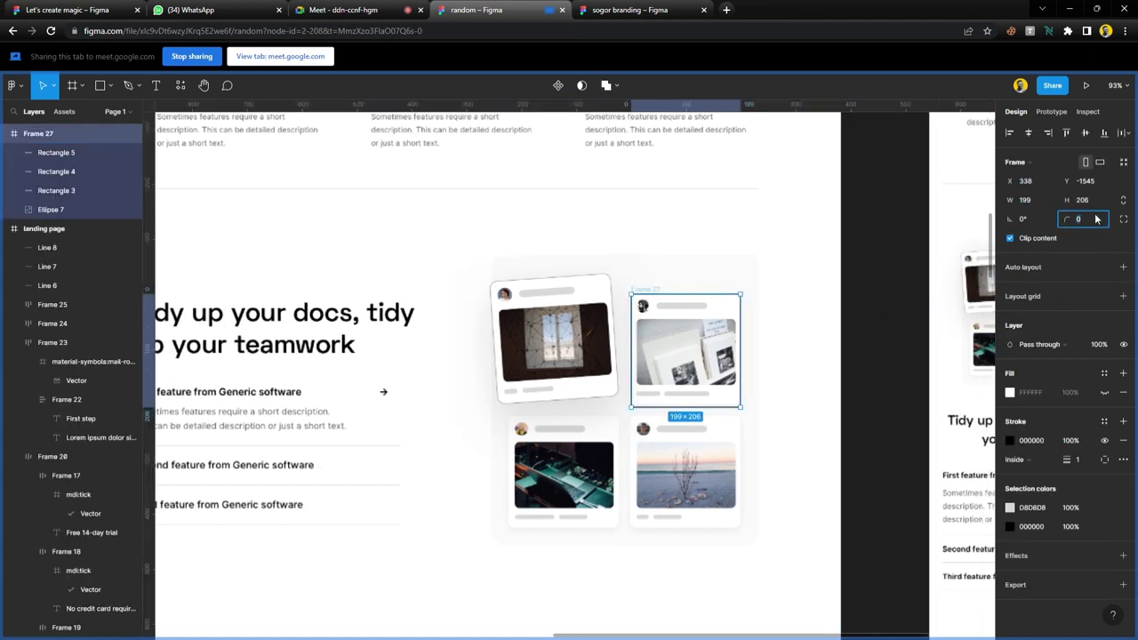
type("1")
left_click(876, 408)
- Draw a 182 × 120 rectangle at X 9, Y 46 over the card's reference image and give it a corner radius of 10
scroll(738, 376, "up", 3)
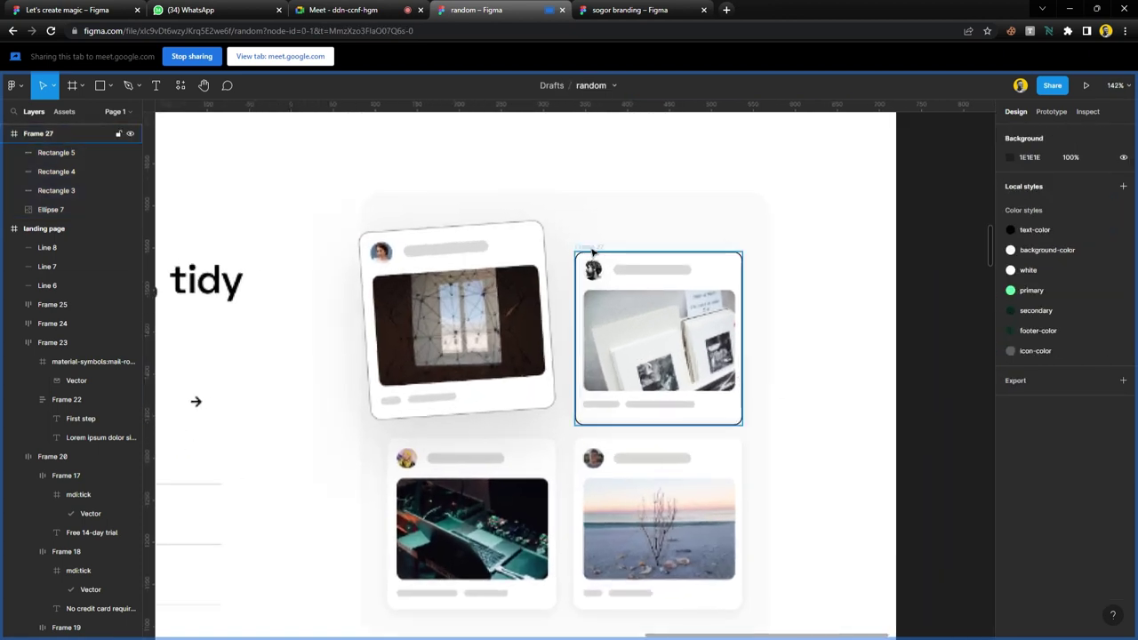
scroll(622, 338, "up", 3)
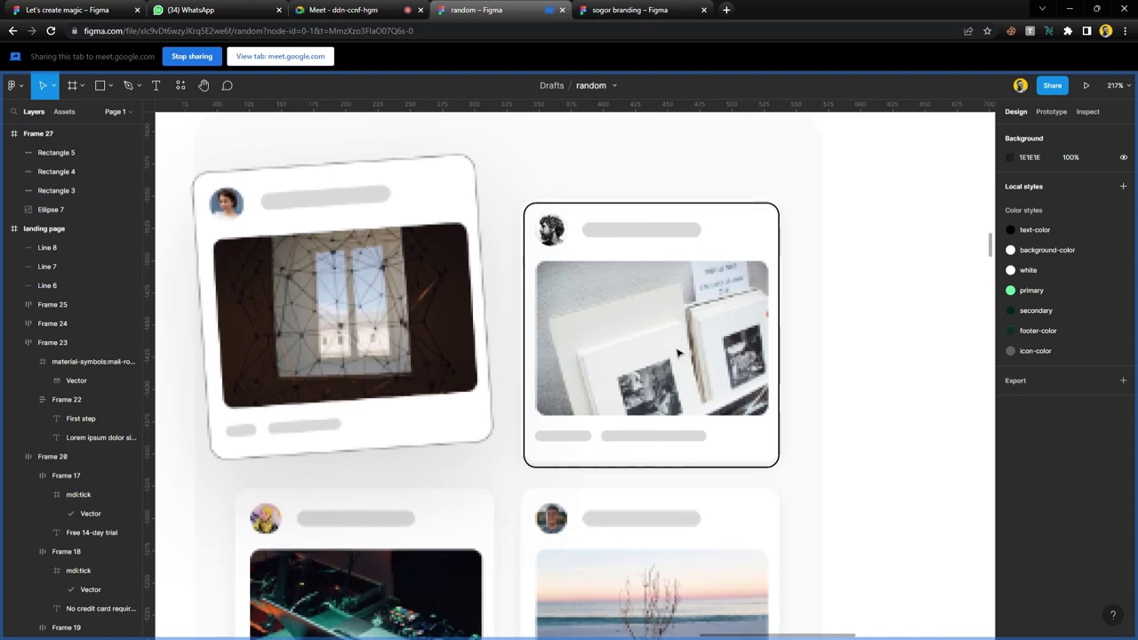
key("r")
mouse_move(537, 264)
left_mouse_down()
mouse_move(589, 362)
mouse_move(771, 423)
left_mouse_up()
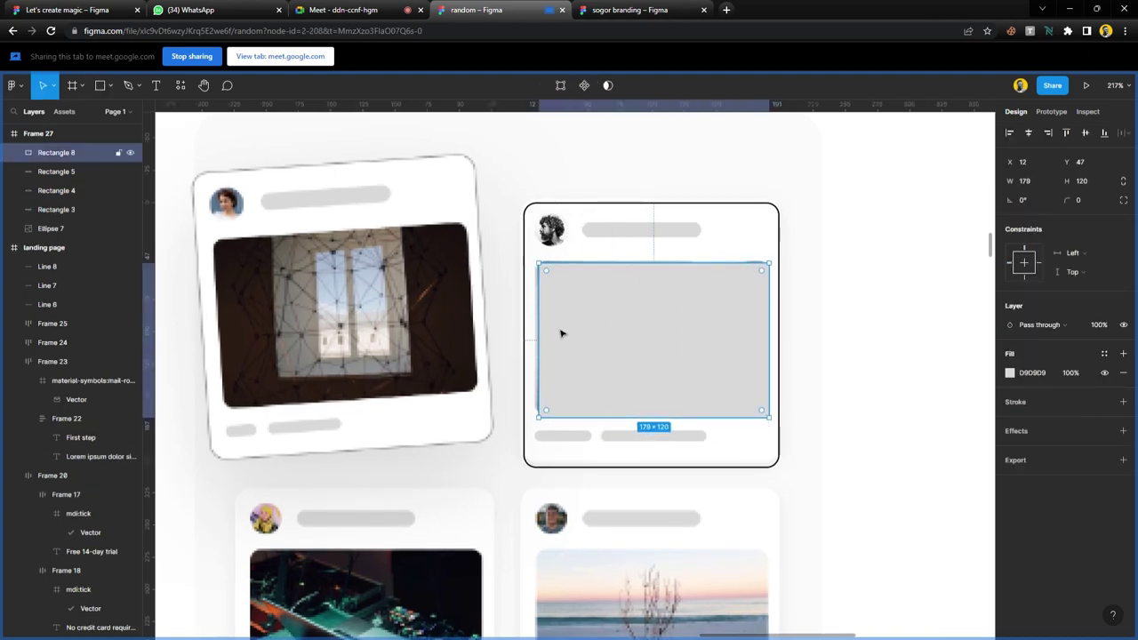
left_click_drag(547, 327, 543, 328)
left_click_drag(739, 272, 741, 270)
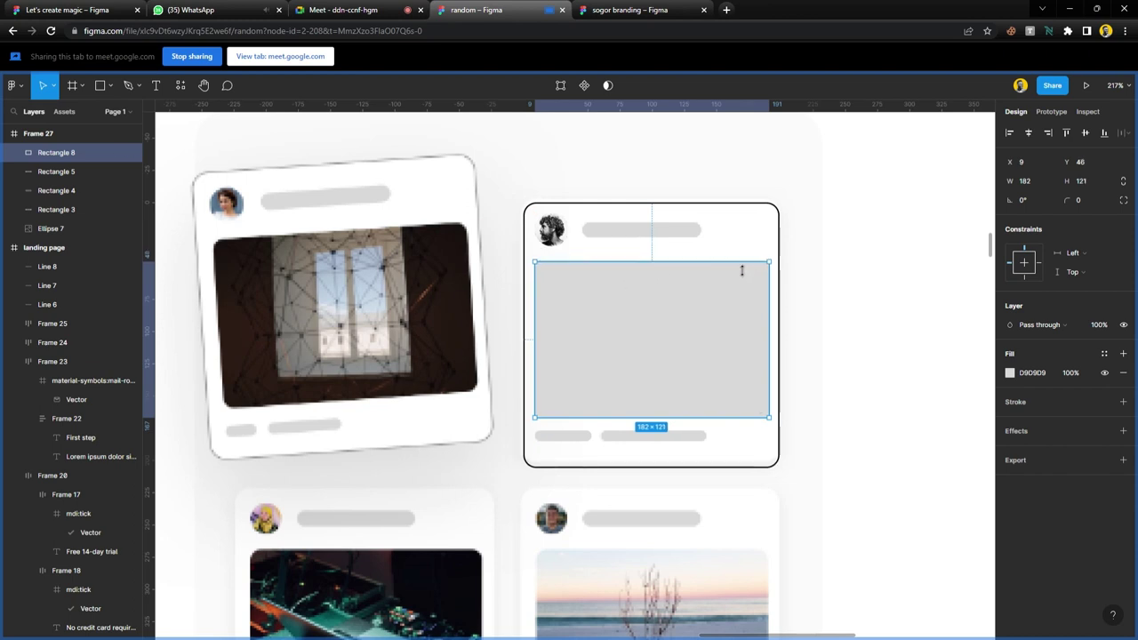
scroll(668, 435, "up", 5)
left_click_drag(667, 391, 670, 407)
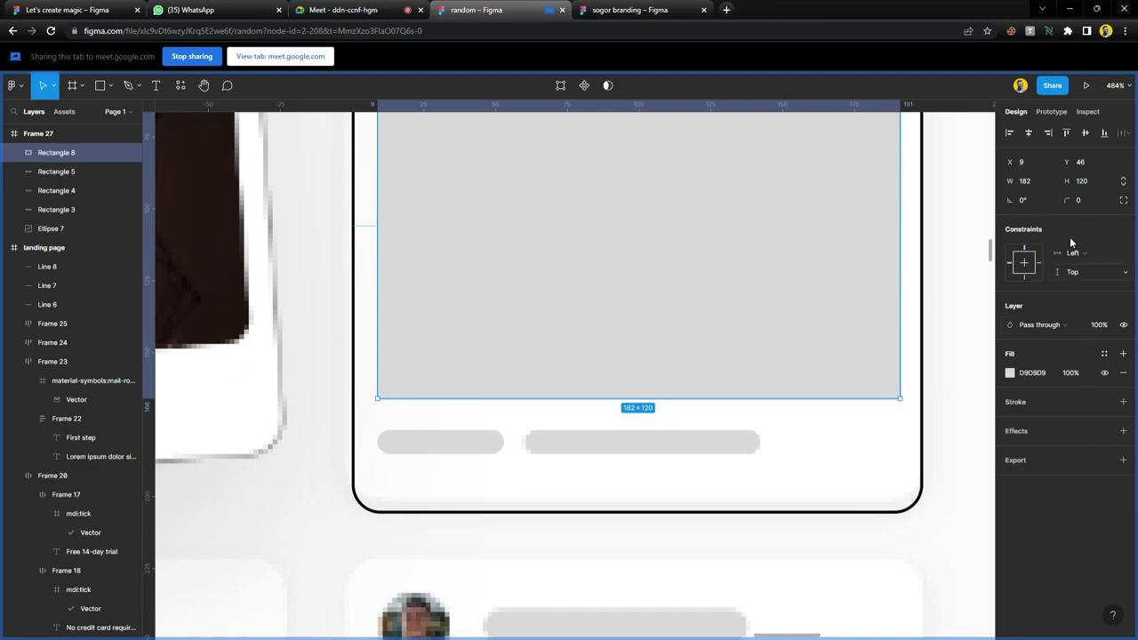
left_click(1084, 200)
type("10")
key("Return")
- Fill the card's rectangle with the diagonal steel-beam photo from Unsplash's architecture category
scroll(729, 343, "down", 5)
scroll(327, 124, "up", 1)
left_click(178, 85)
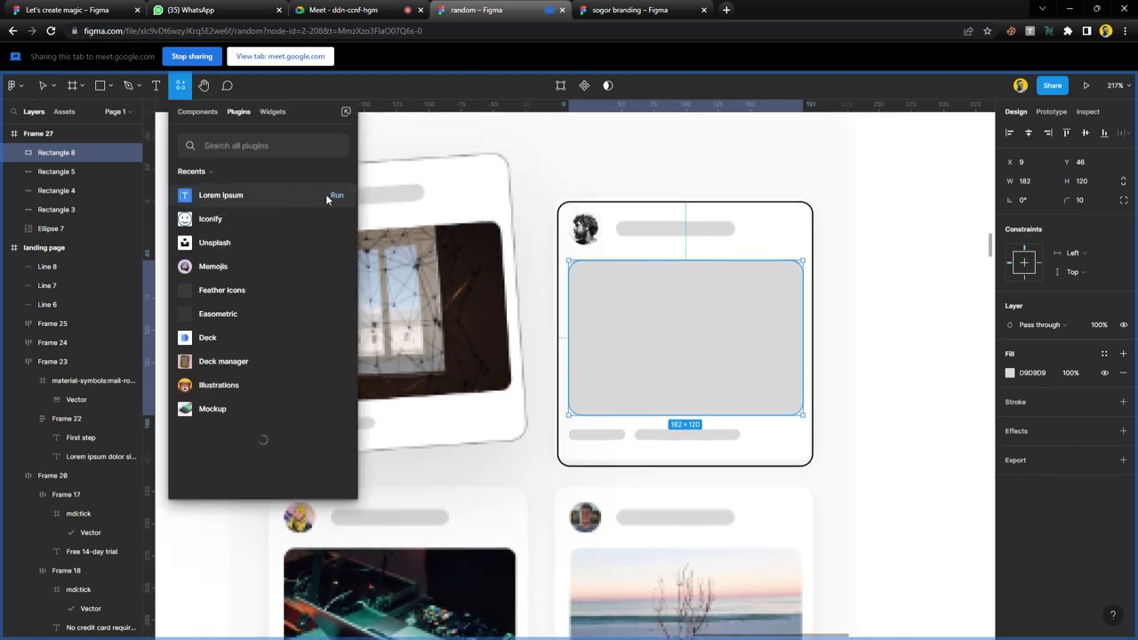
left_click(336, 242)
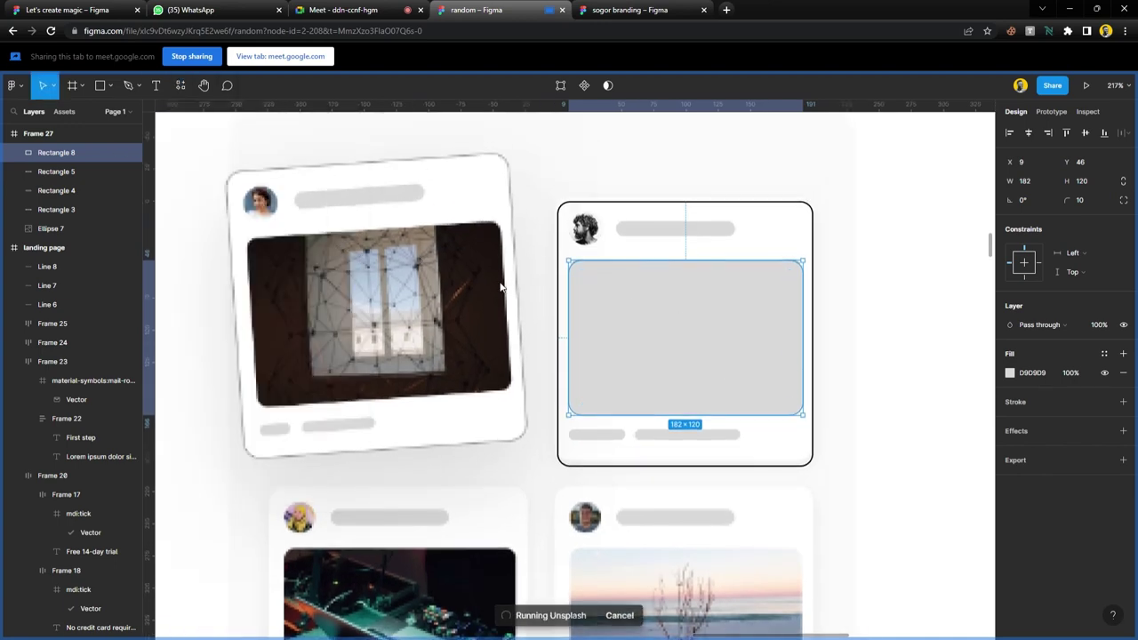
scroll(675, 371, "left", 1)
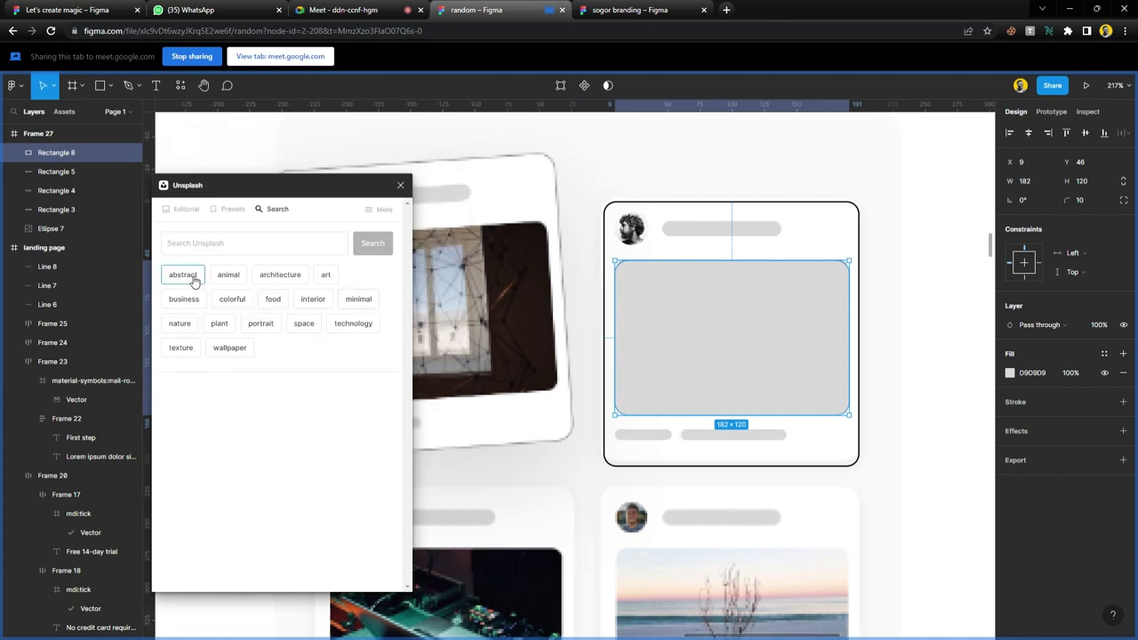
left_click(275, 274)
scroll(635, 400, "down", 5)
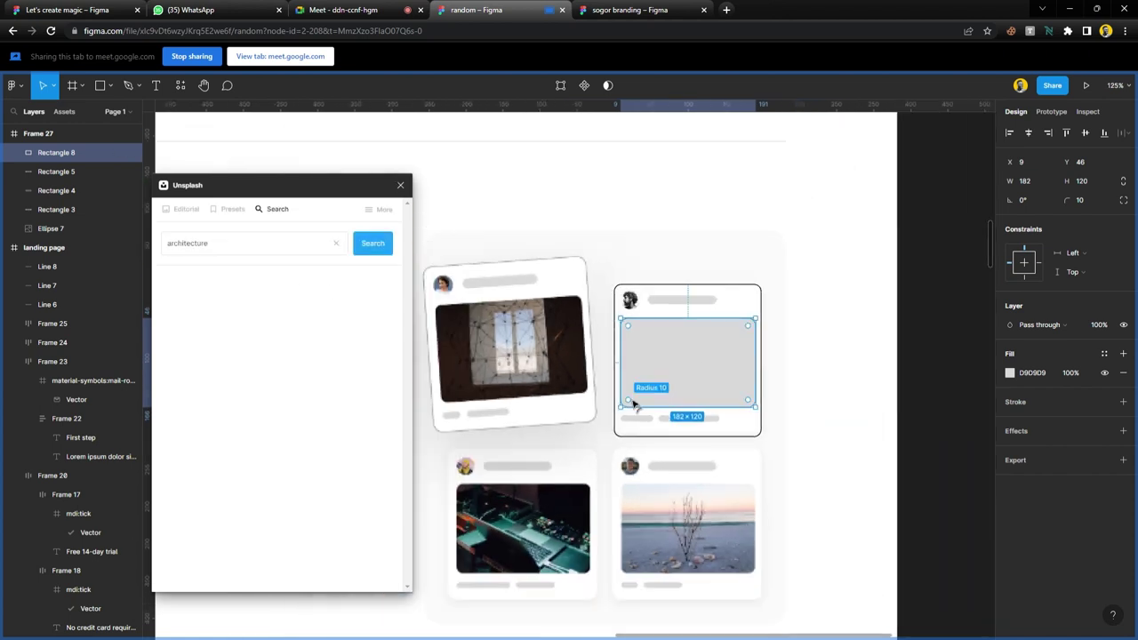
scroll(633, 403, "down", 1)
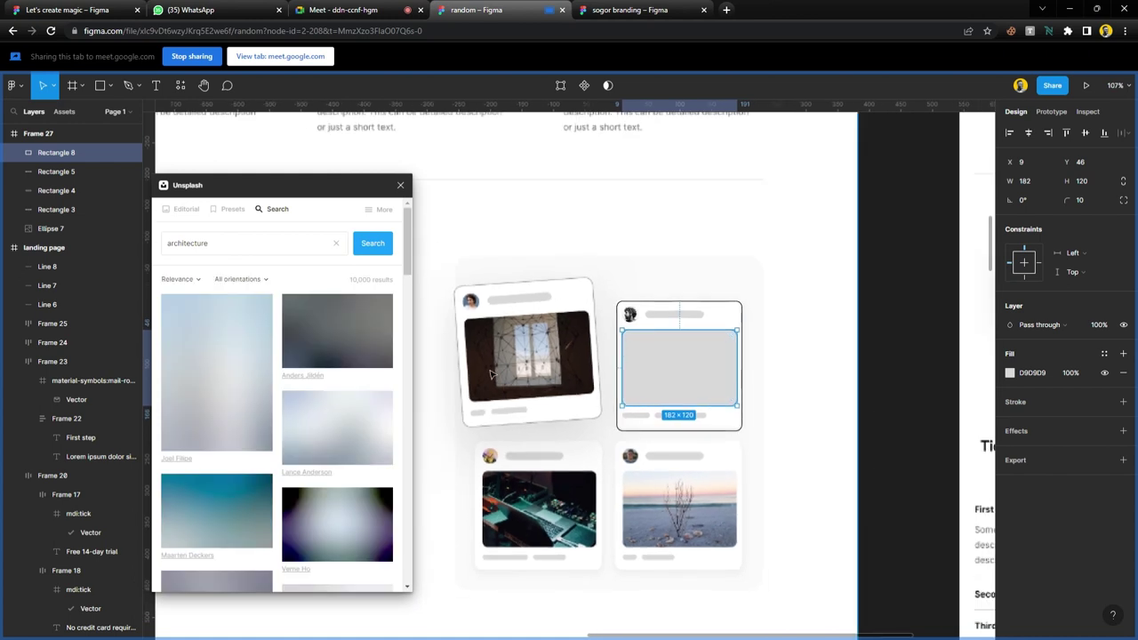
left_click(350, 342)
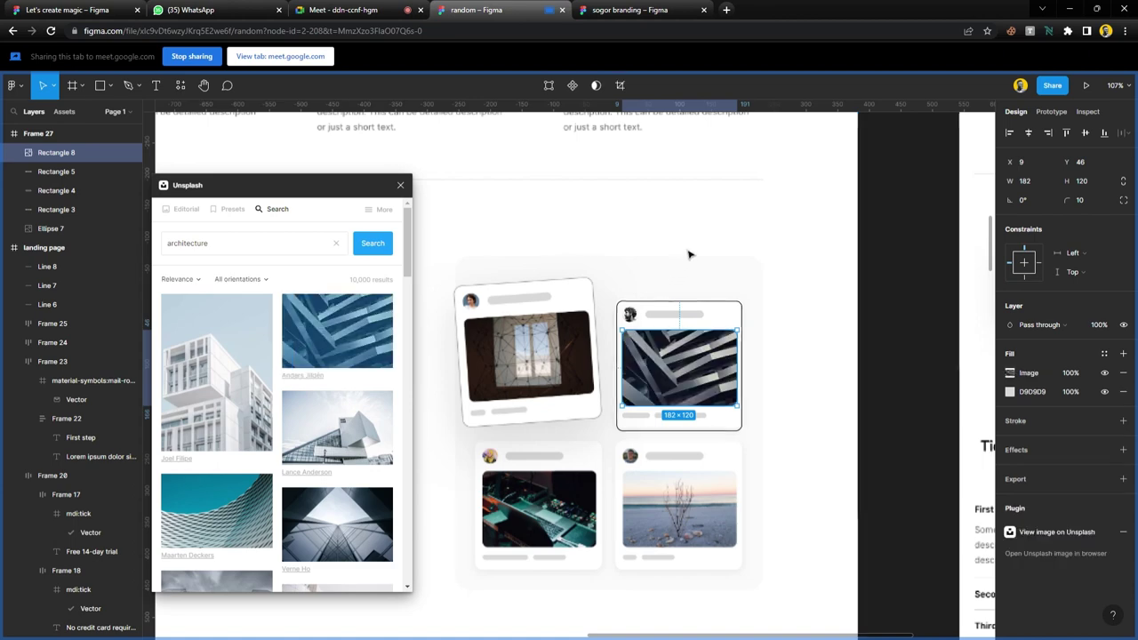
- Duplicate the finished card over both lower reference cards, leaving a gap of 25 between the two copies
left_click(733, 277)
scroll(773, 360, "left", 1)
left_click(758, 358)
left_click(794, 305)
left_click(693, 329)
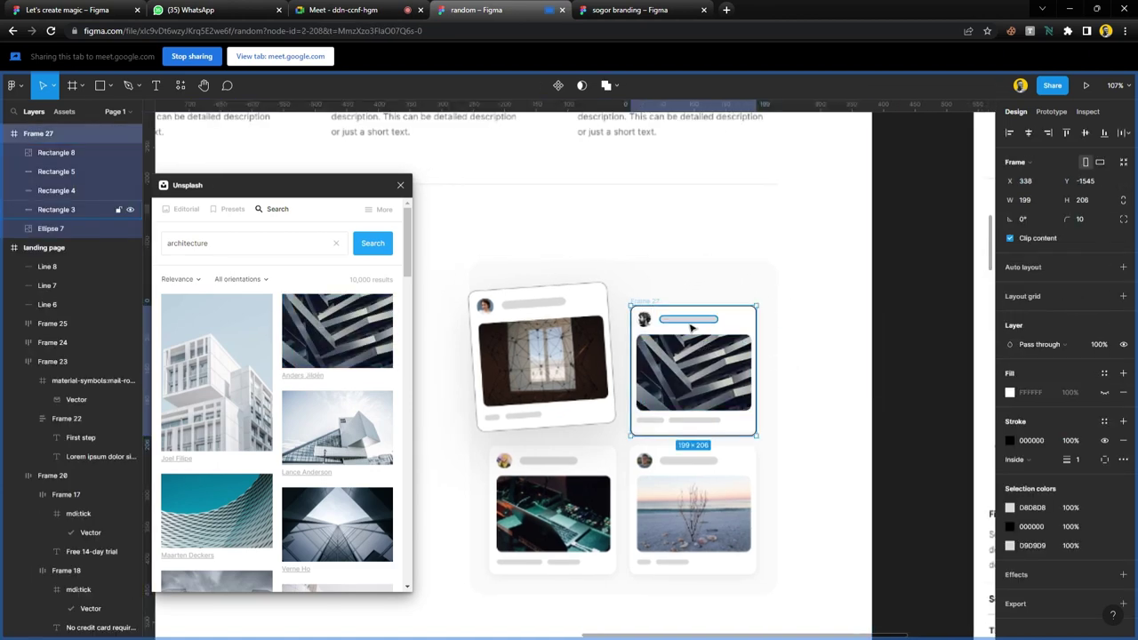
left_click_drag(693, 329, 607, 503)
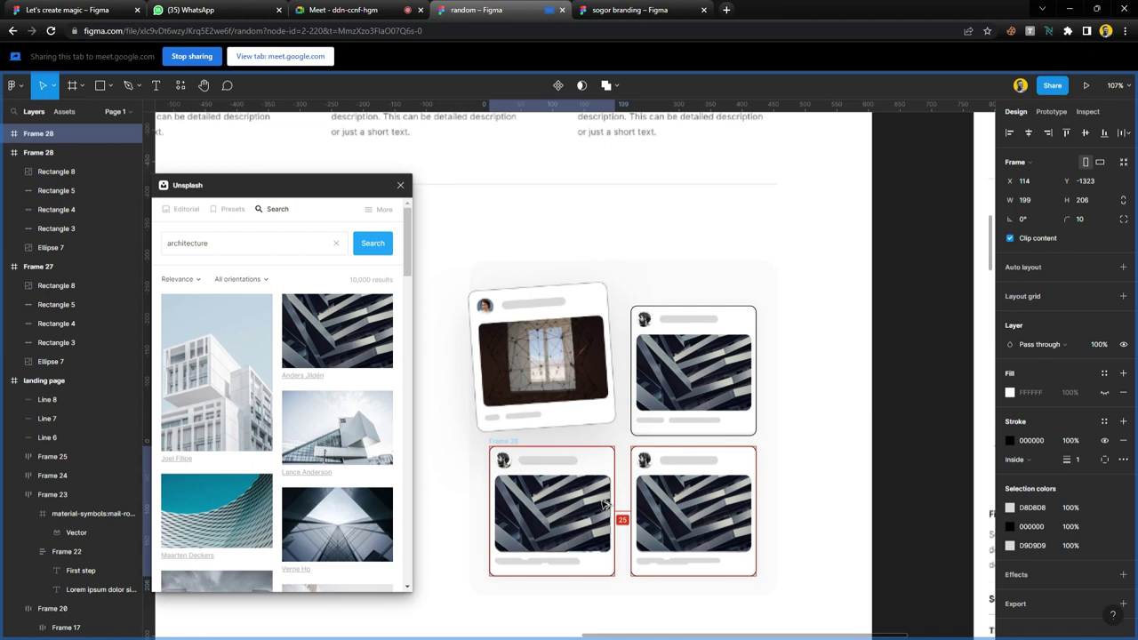
- Replace the lower-left card's photo with the white angular building and the lower-right card's with the pale curved facade from Unsplash
double_click(603, 506)
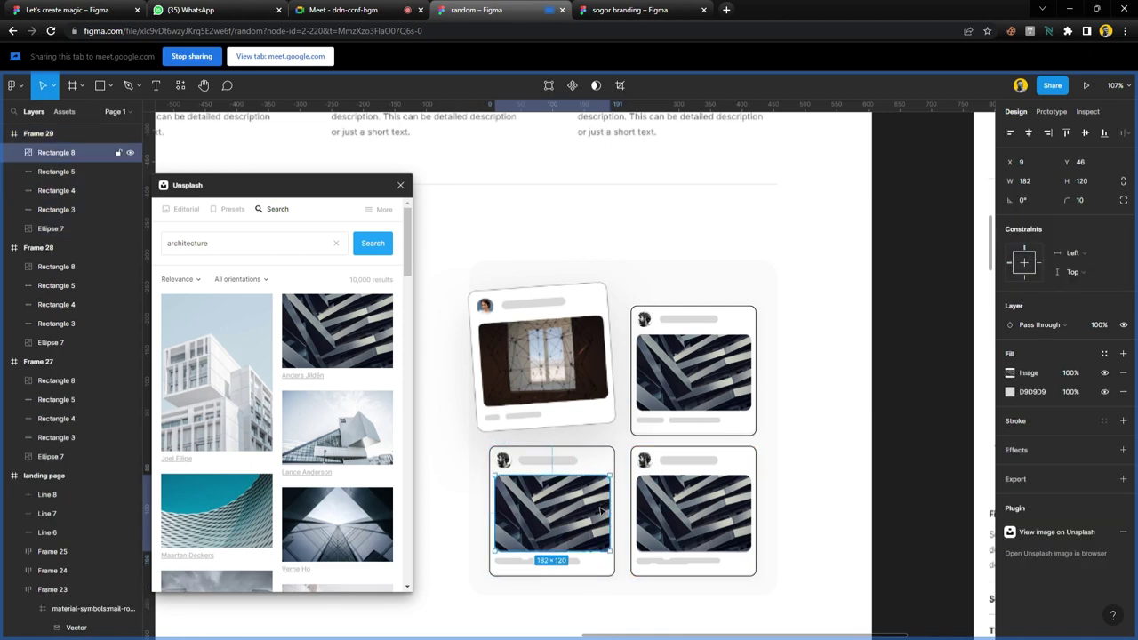
left_click(335, 430)
double_click(637, 516)
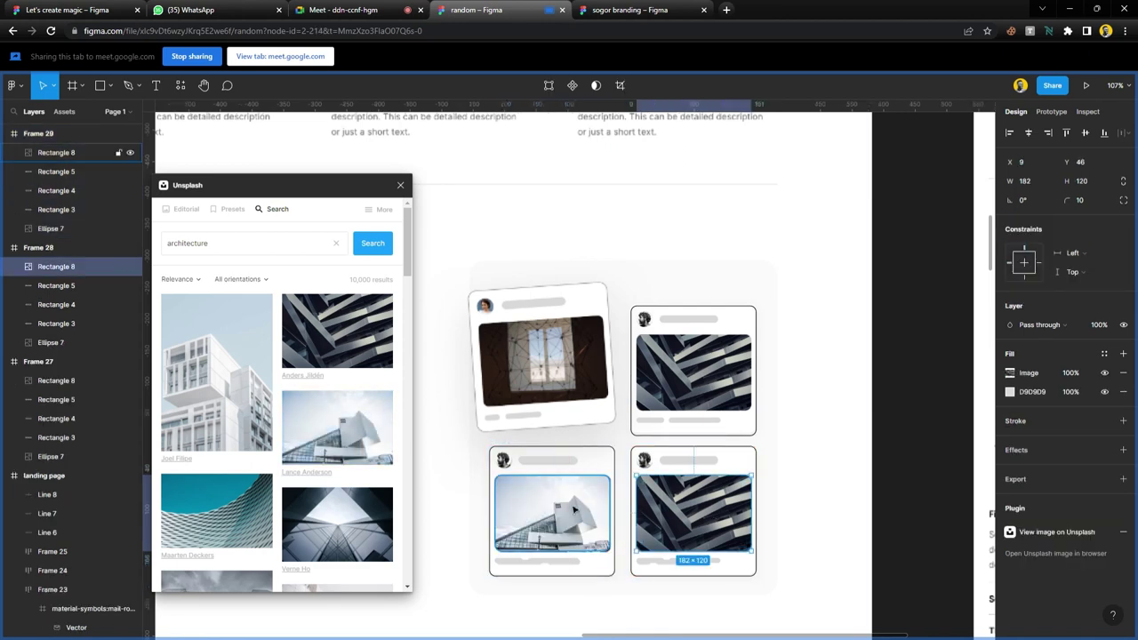
scroll(339, 453, "down", 4)
left_click(339, 453)
left_click(798, 449)
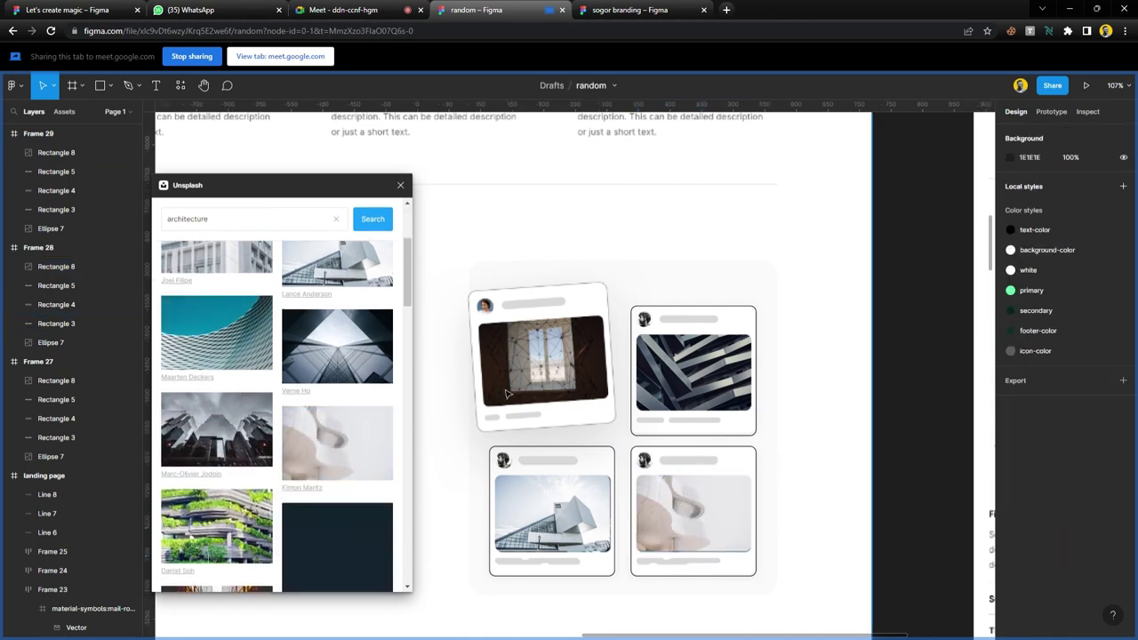
- Duplicate the lower-left card up over the tilted reference card and replace its photo with the orange-lit glass building from Unsplash
scroll(507, 394, "up", 1)
left_click(500, 457)
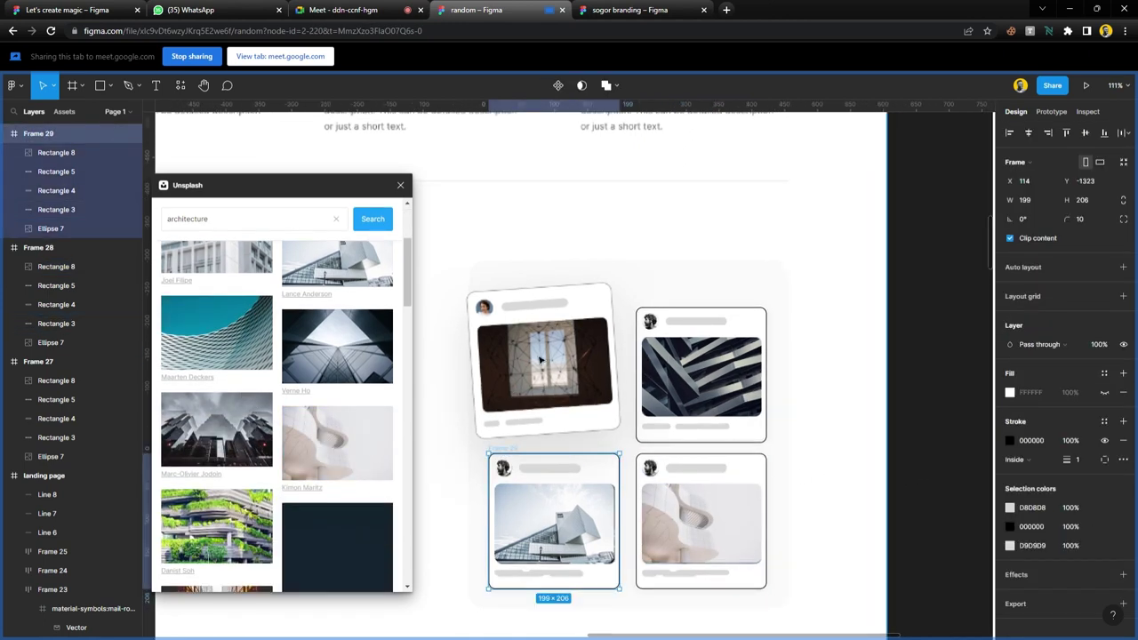
left_click_drag(567, 555, 573, 407)
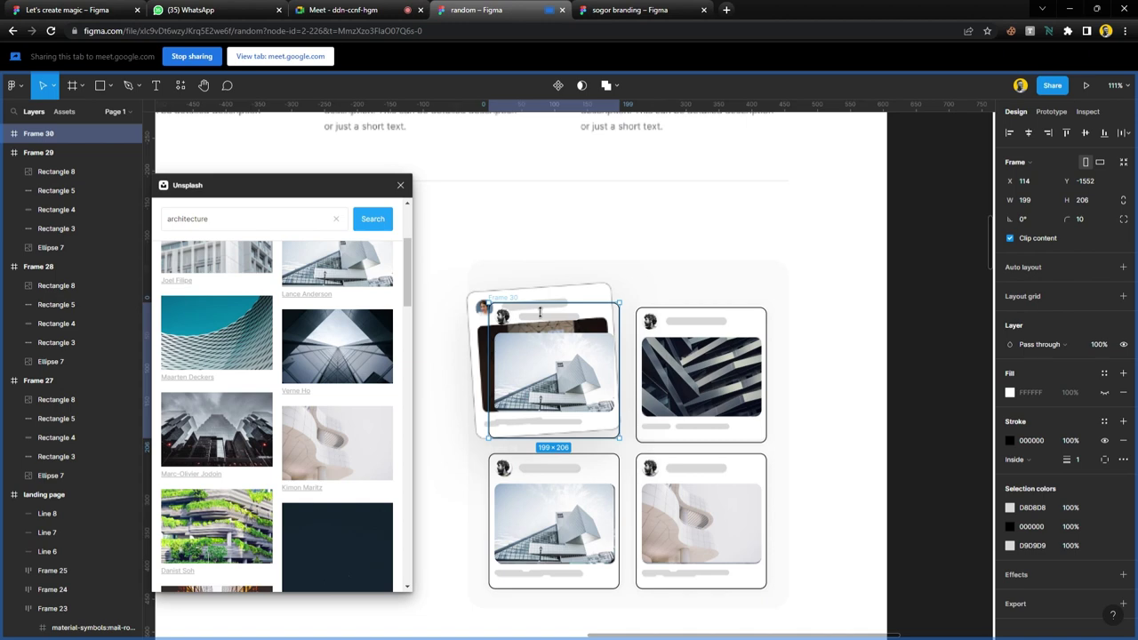
key("k")
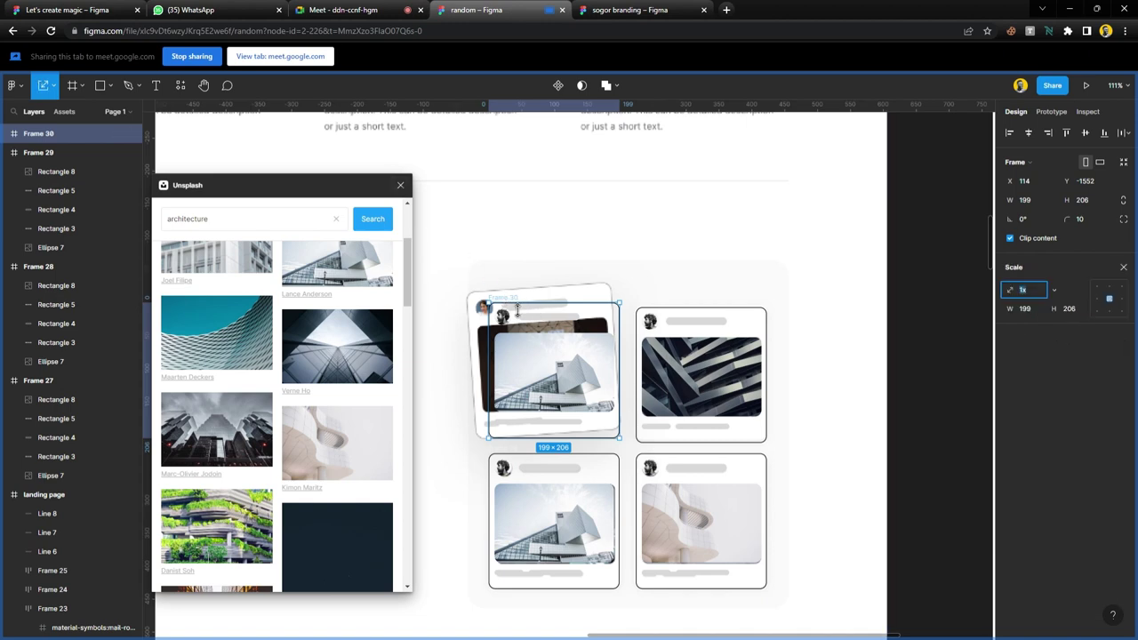
left_click(557, 387)
scroll(285, 462, "down", 4)
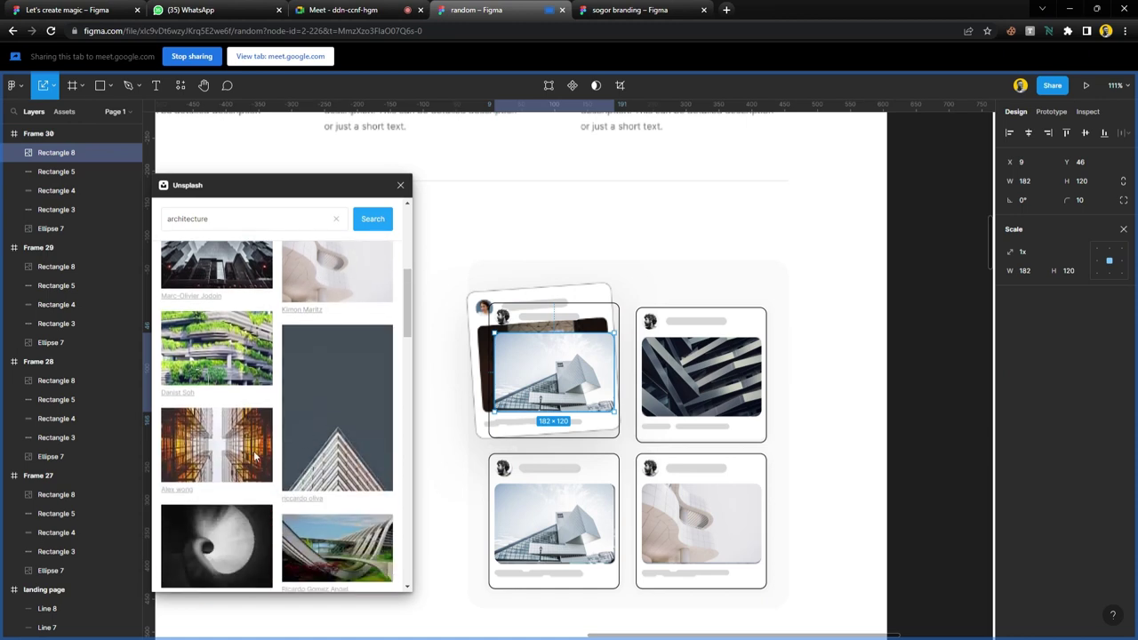
left_click(269, 460)
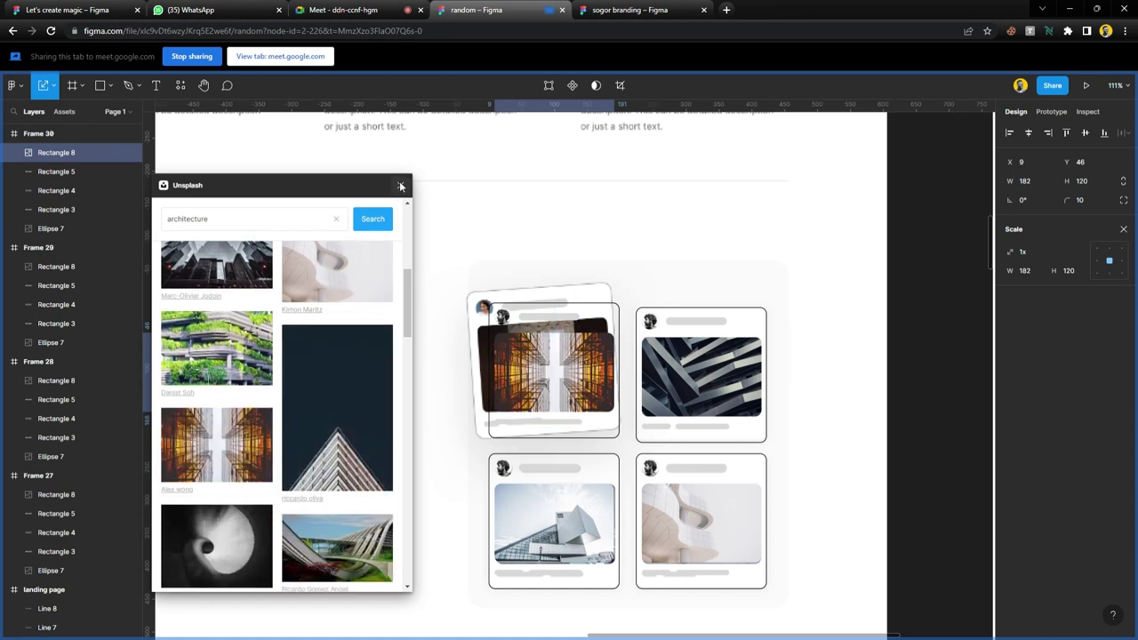
left_click(400, 186)
key("Escape")
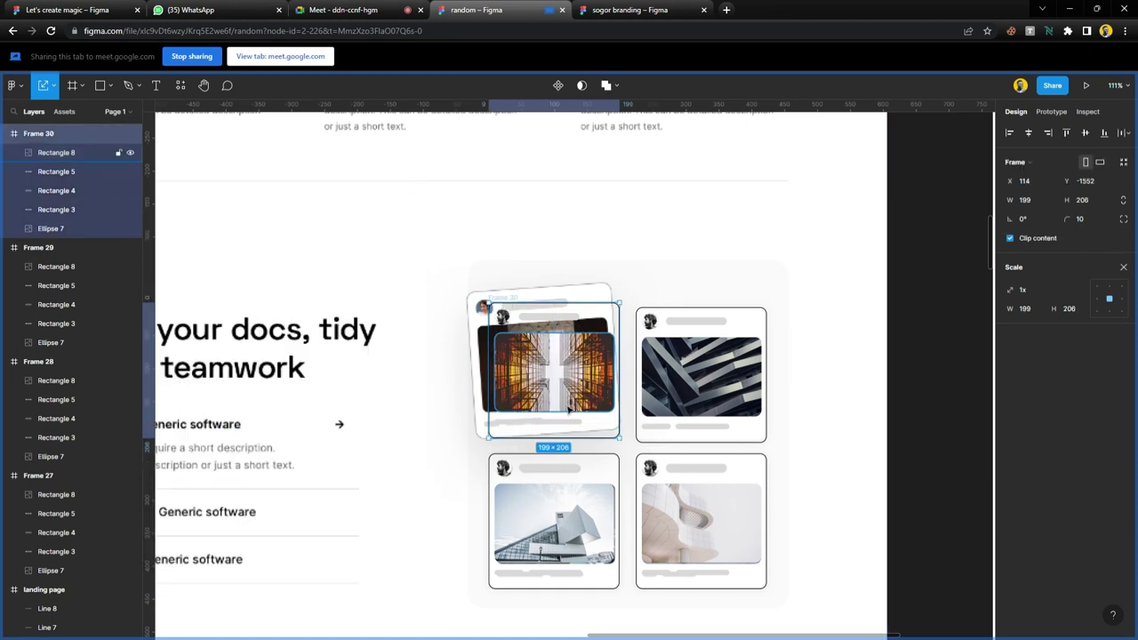
- Scale the upper-left card to about 219 × 227 and rotate it about 3° to match the tilted reference card
scroll(569, 407, "up", 2)
left_click_drag(513, 289, 515, 271)
left_click_drag(612, 372, 600, 373)
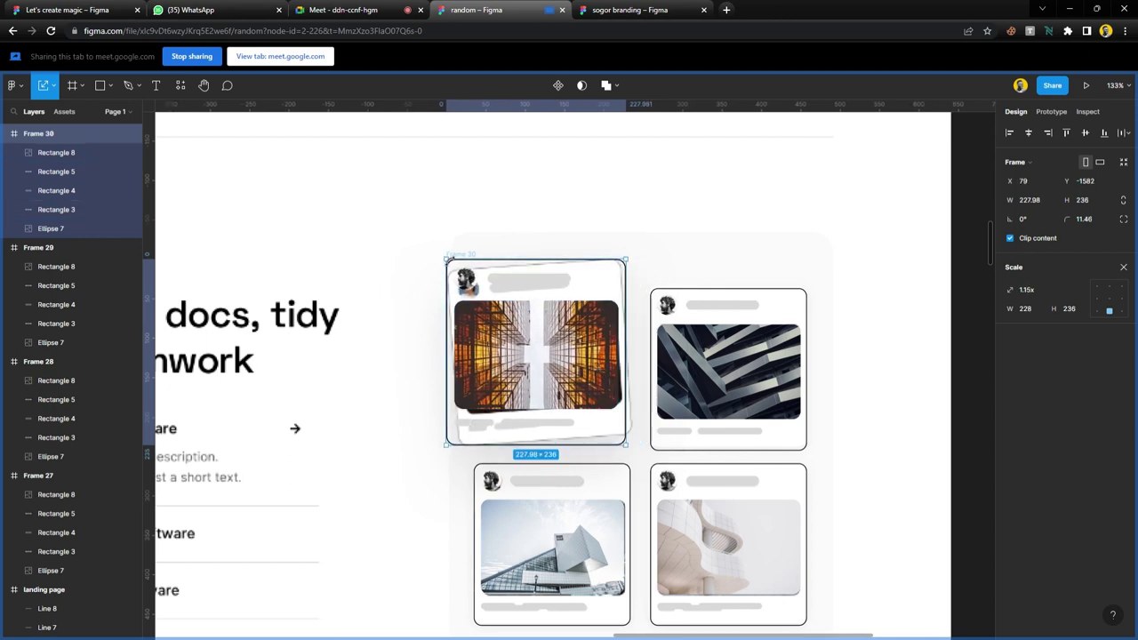
left_click_drag(445, 263, 503, 273)
left_click_drag(544, 454, 543, 418)
left_click_drag(508, 333, 504, 333)
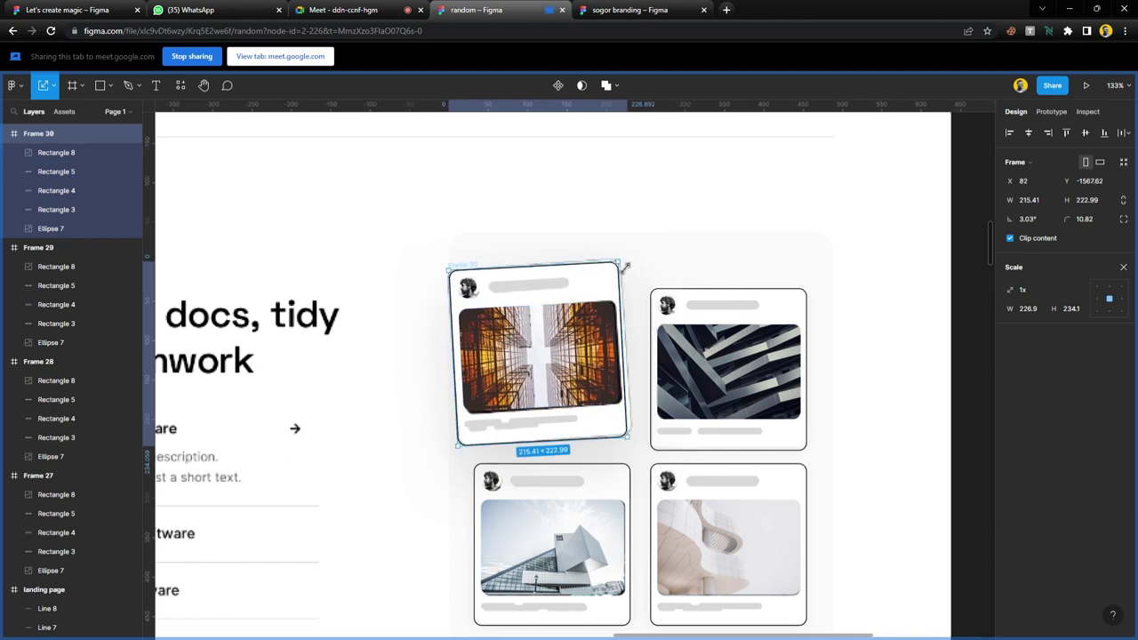
left_click_drag(625, 270, 627, 266)
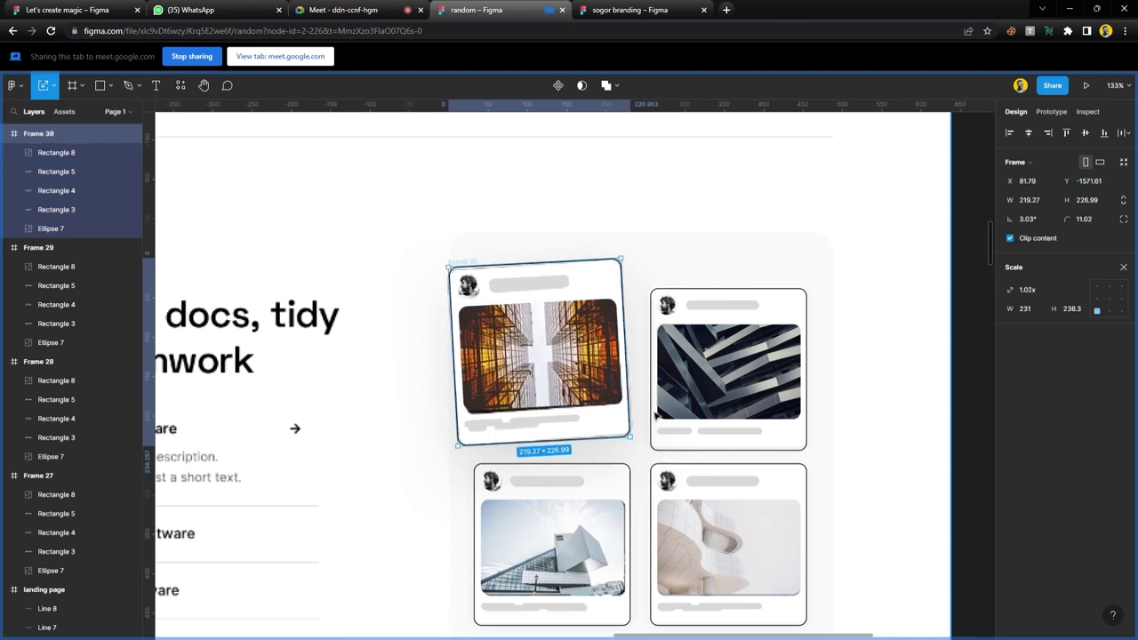
- Apply the white colour style as the fill of all four card frames and remove their strokes
scroll(675, 284, "down", 5)
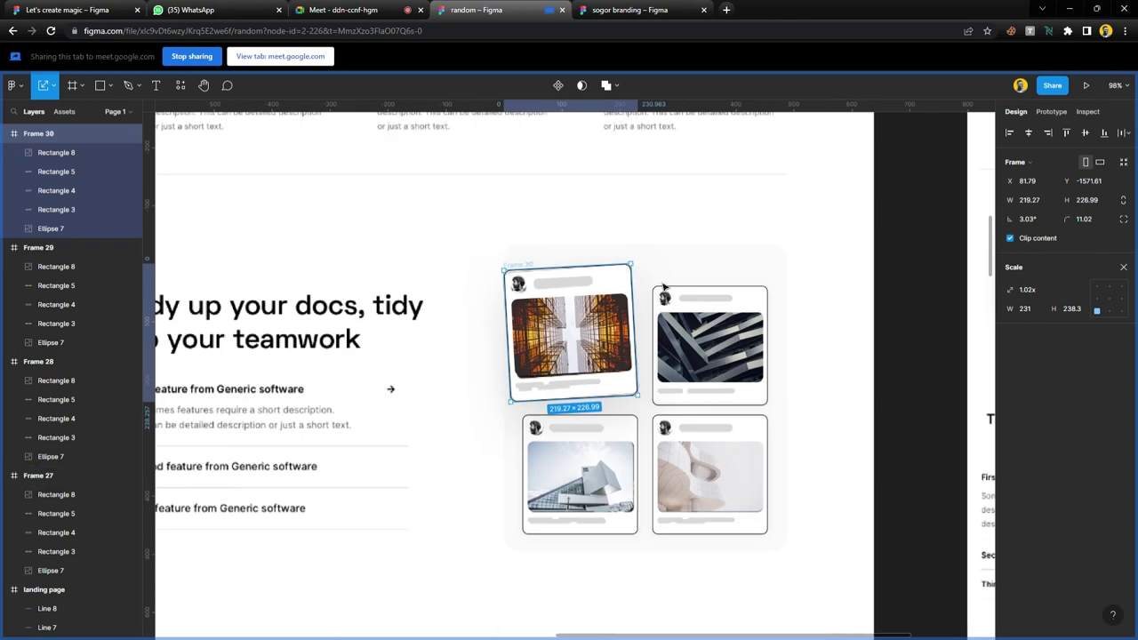
left_click_drag(883, 235, 494, 551)
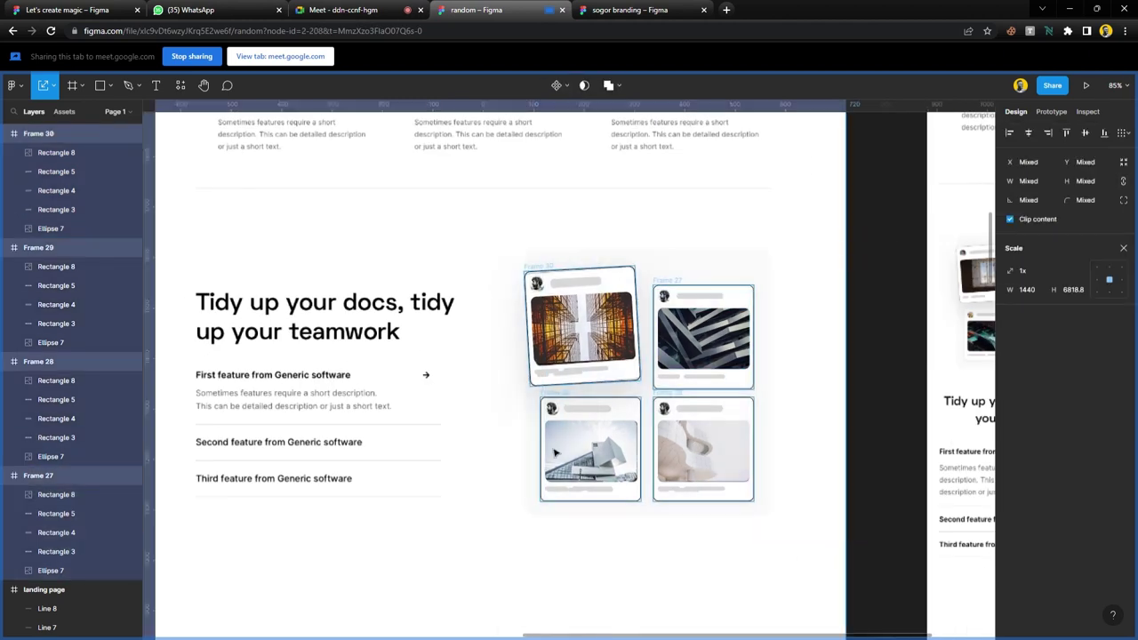
key("v")
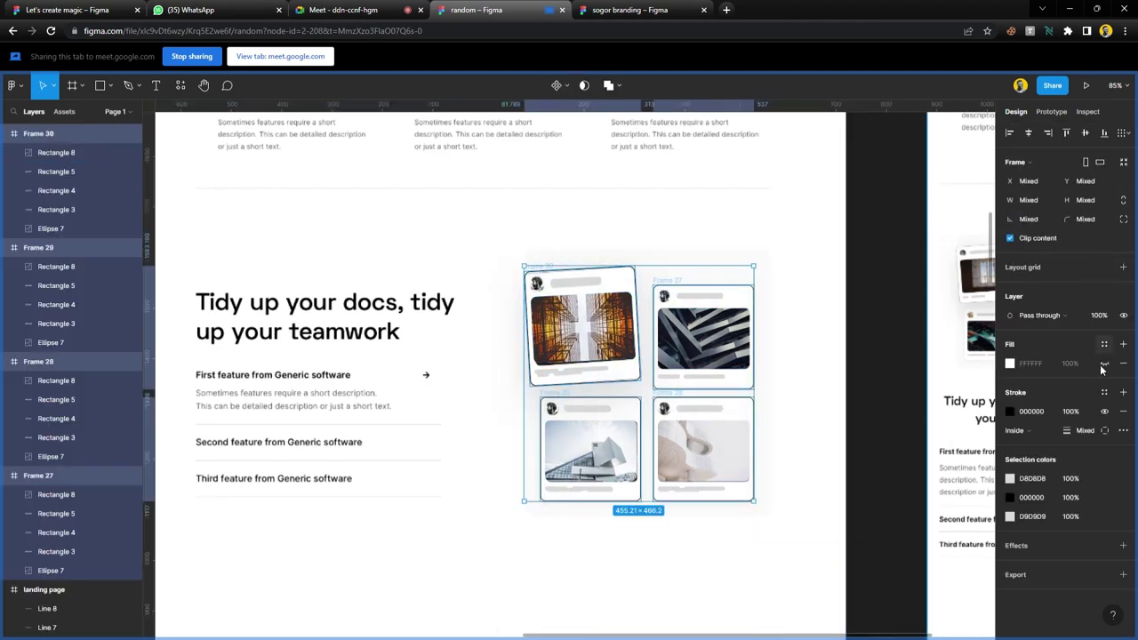
left_click(1104, 364)
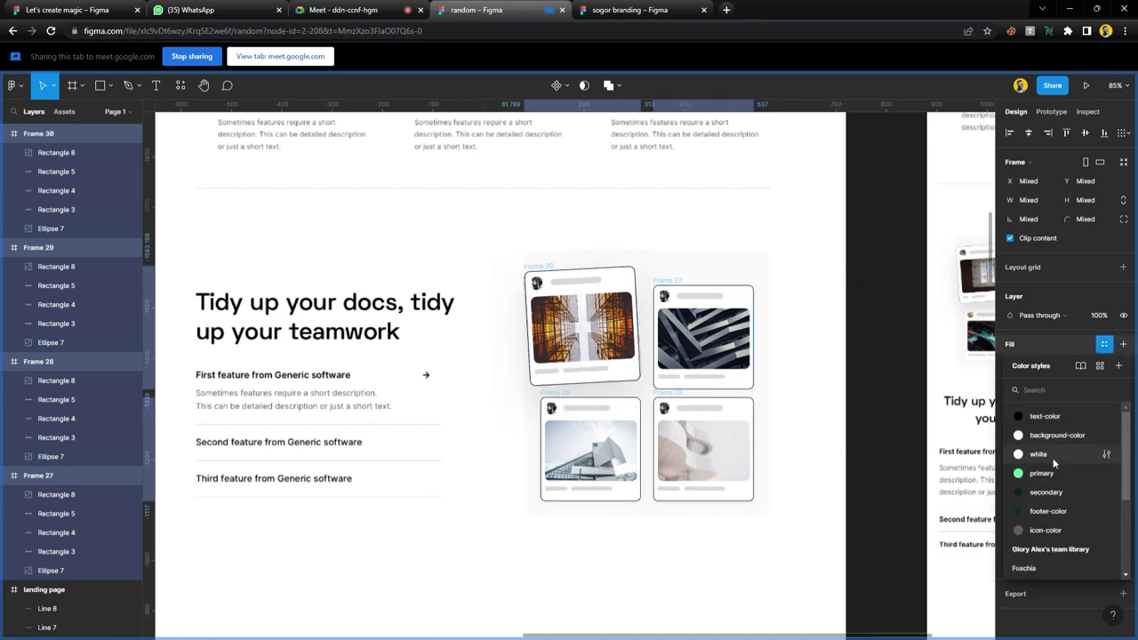
left_click(1052, 456)
left_click(1124, 394)
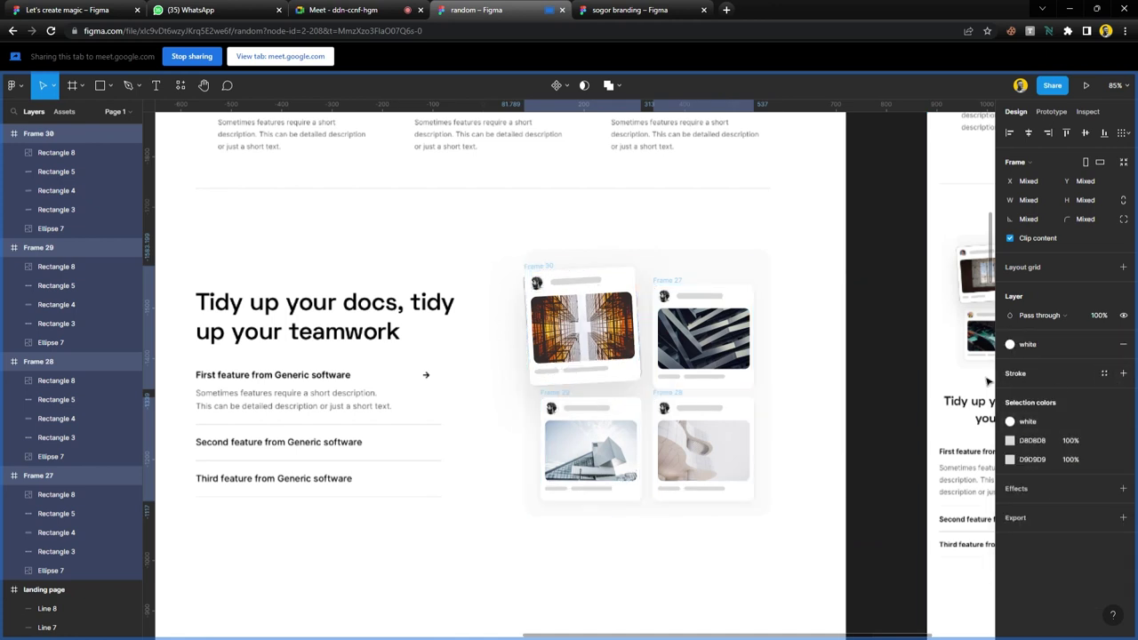
left_click(884, 431)
- Draw a frame of about 487 × 525 over the reference backdrop behind the four cards and hide its fill
scroll(633, 324, "up", 2)
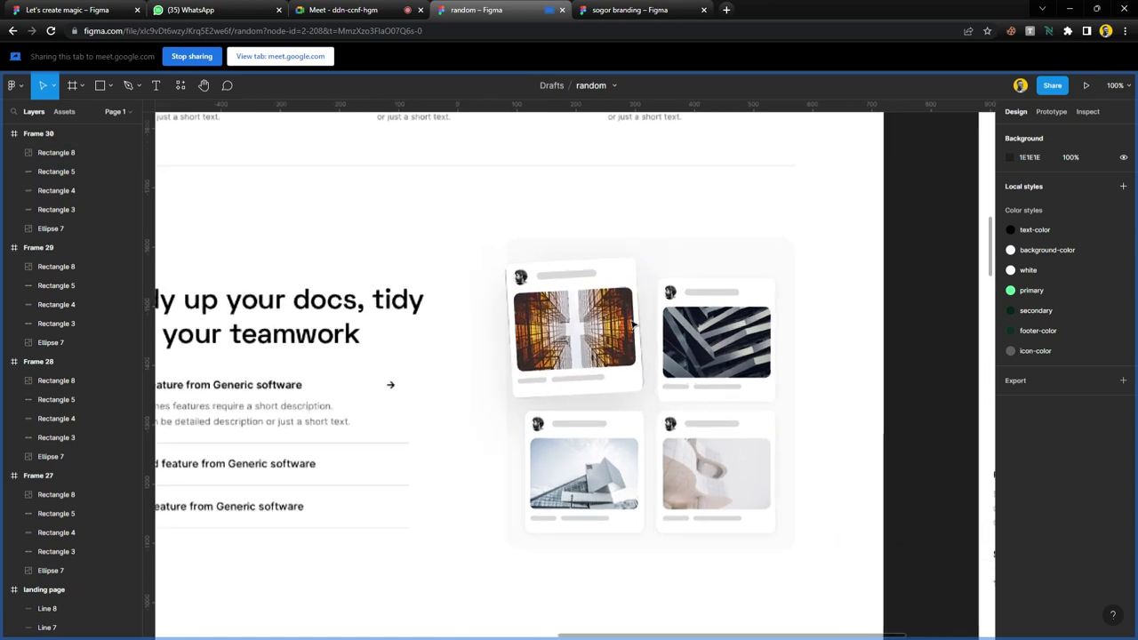
key("f")
left_click_drag(505, 235, 794, 548)
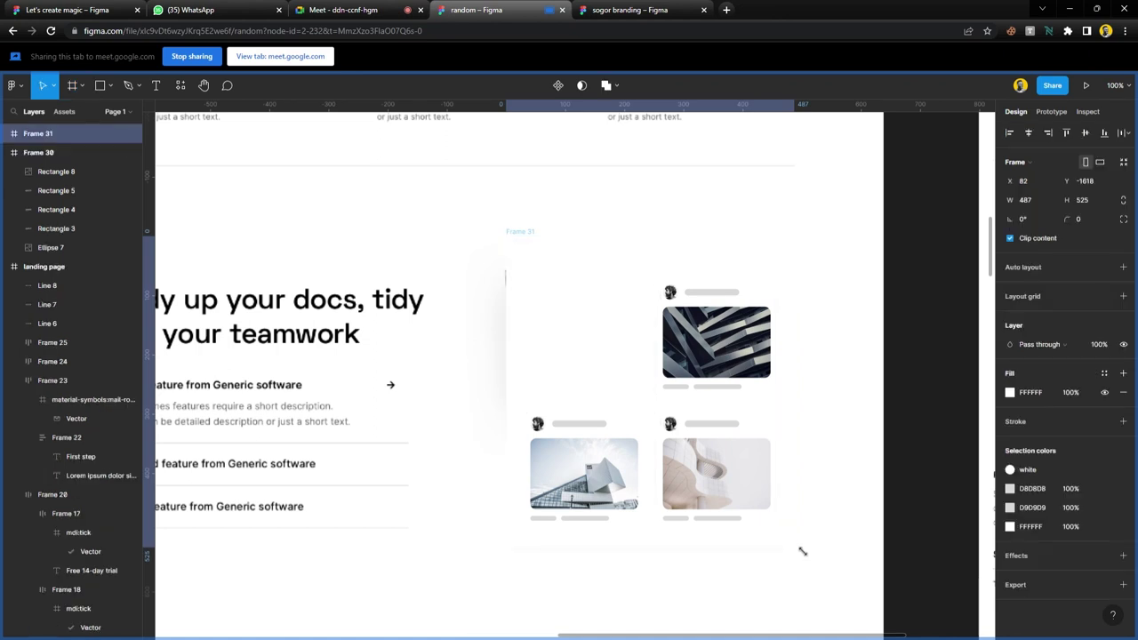
left_click(1104, 392)
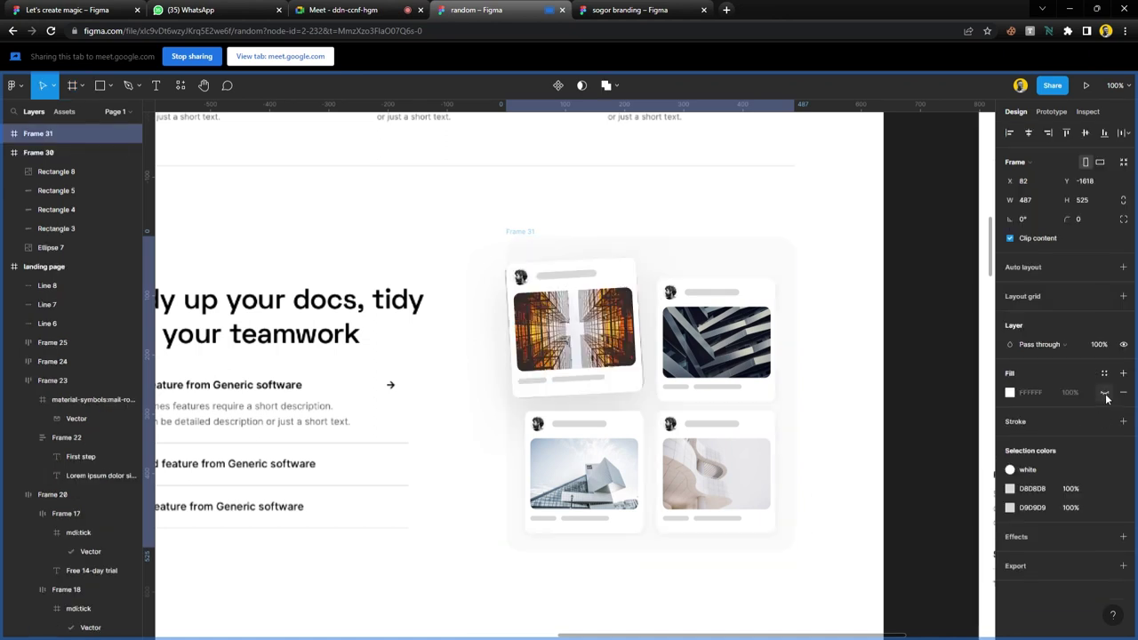
- Sample the reference backdrop's grey for the new frame's fill, show the fill, and apply the background-color style to it
key("i")
left_click(749, 265)
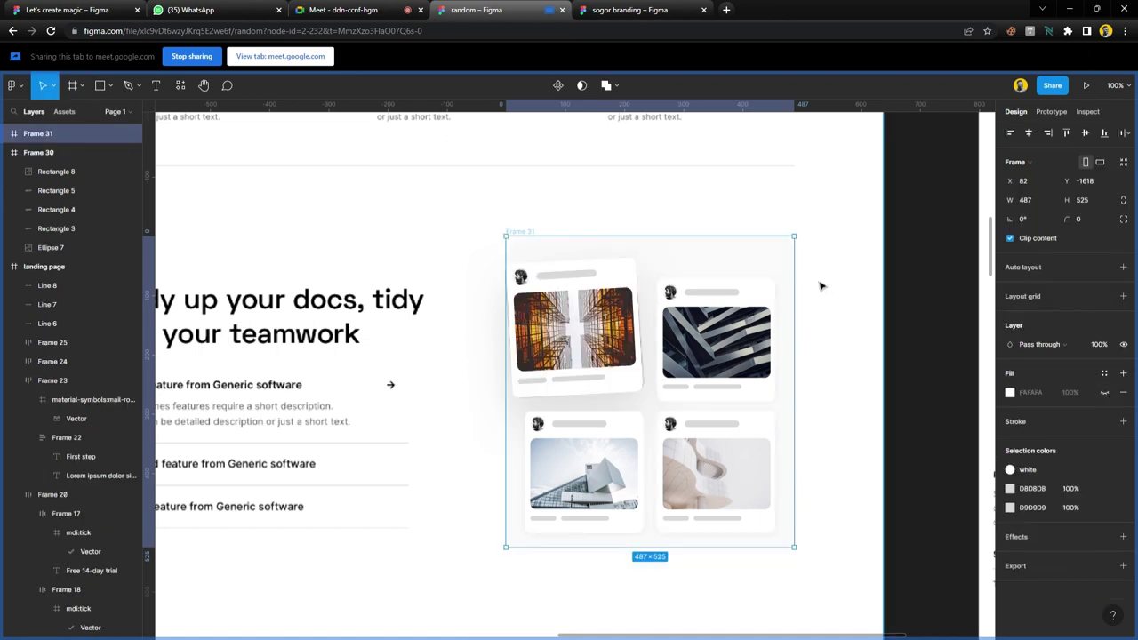
left_click(1104, 392)
left_click(1104, 374)
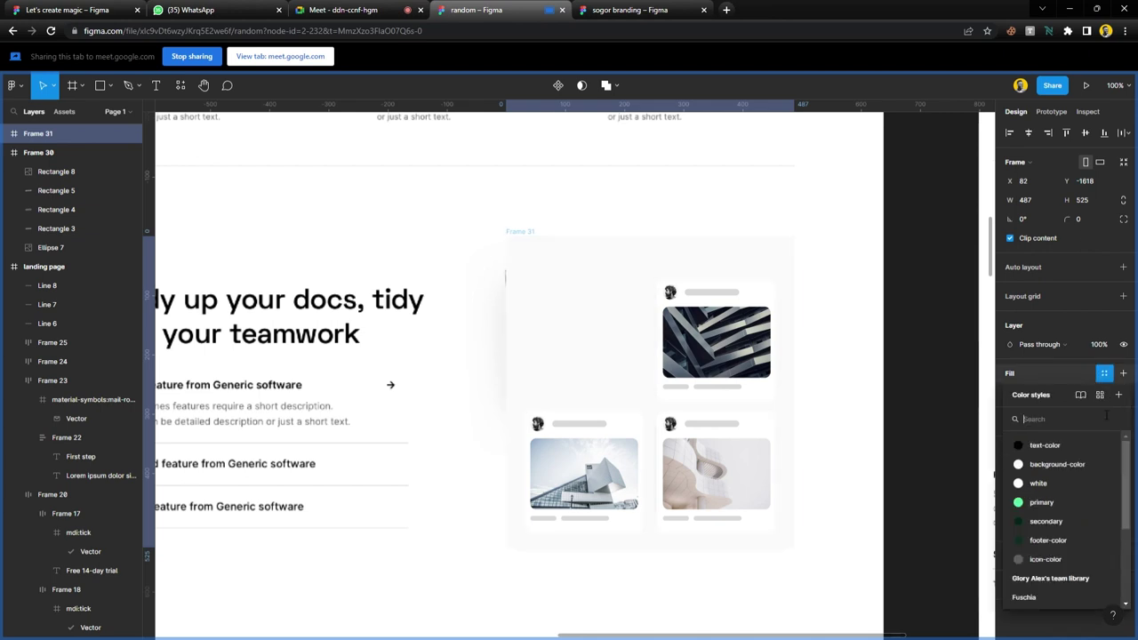
left_click(1053, 463)
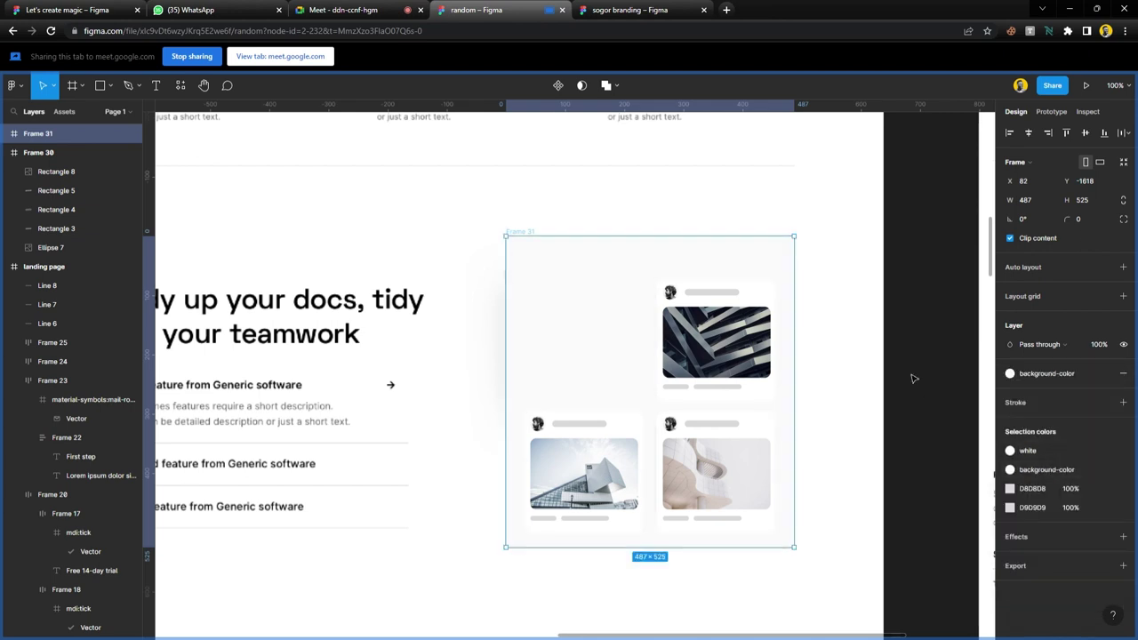
- Move the tilted card's frame into the backdrop frame so it sits with the other three cards
left_click(527, 267)
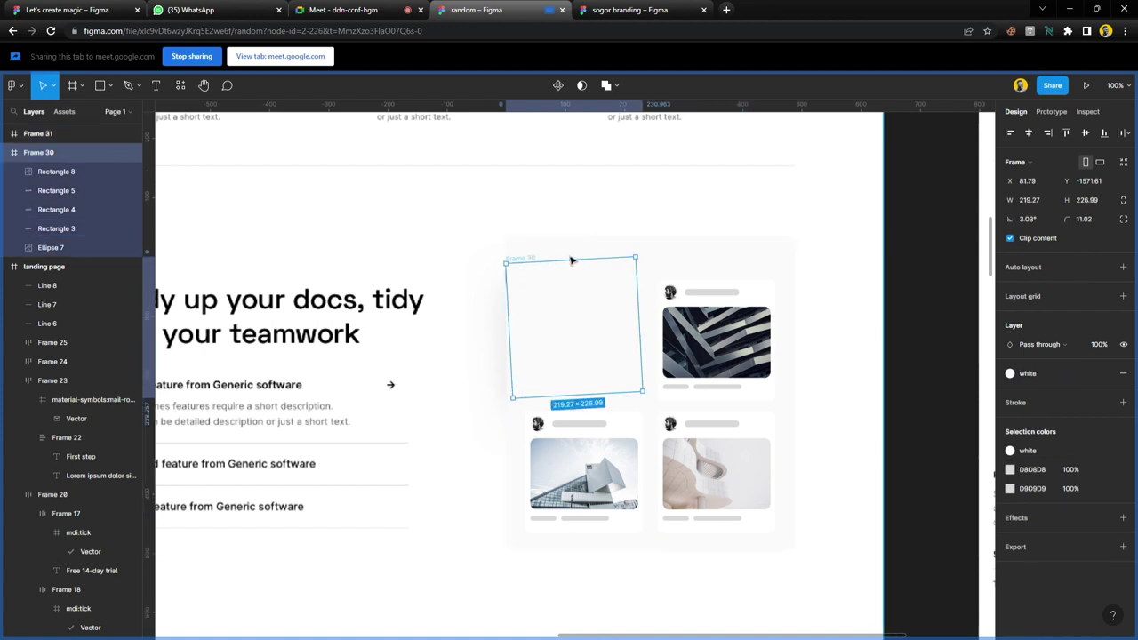
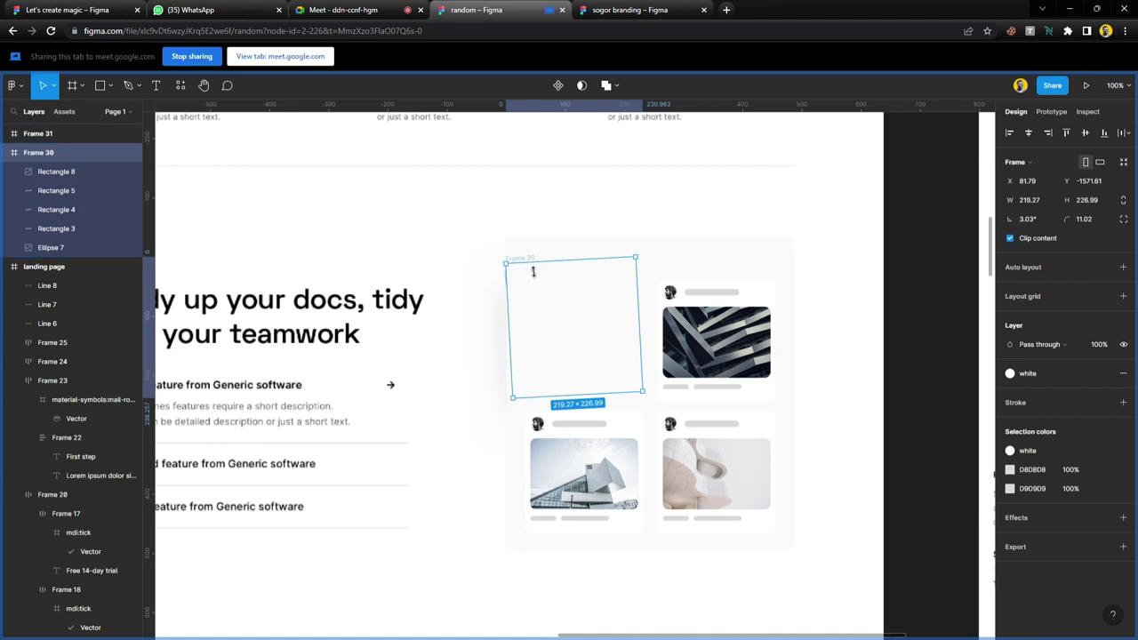
left_click(534, 234)
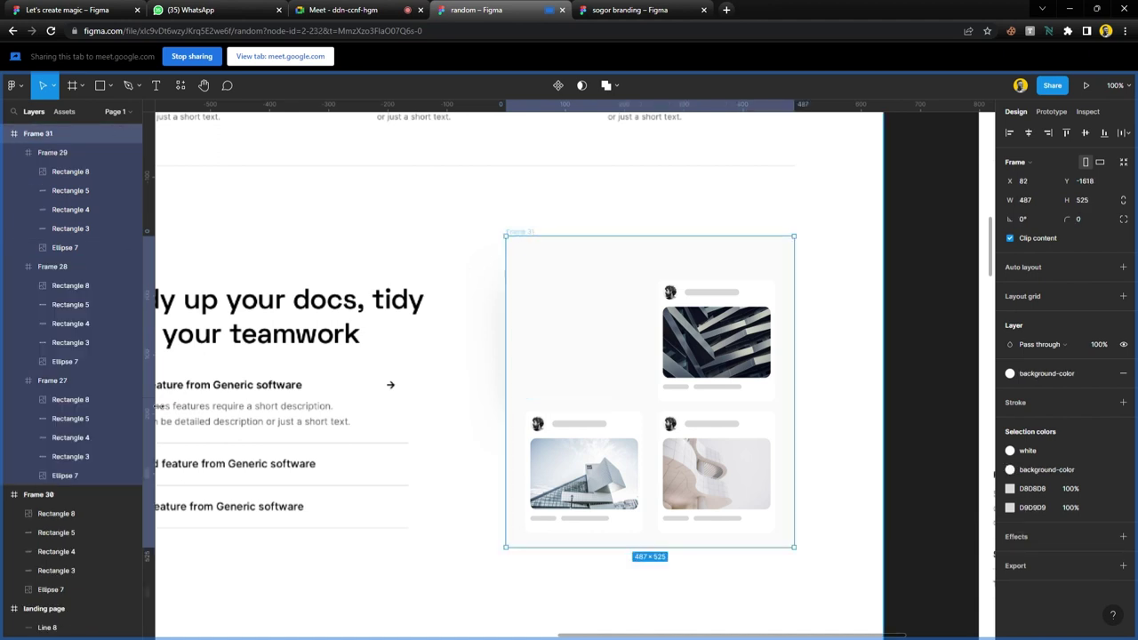
left_click(8, 496)
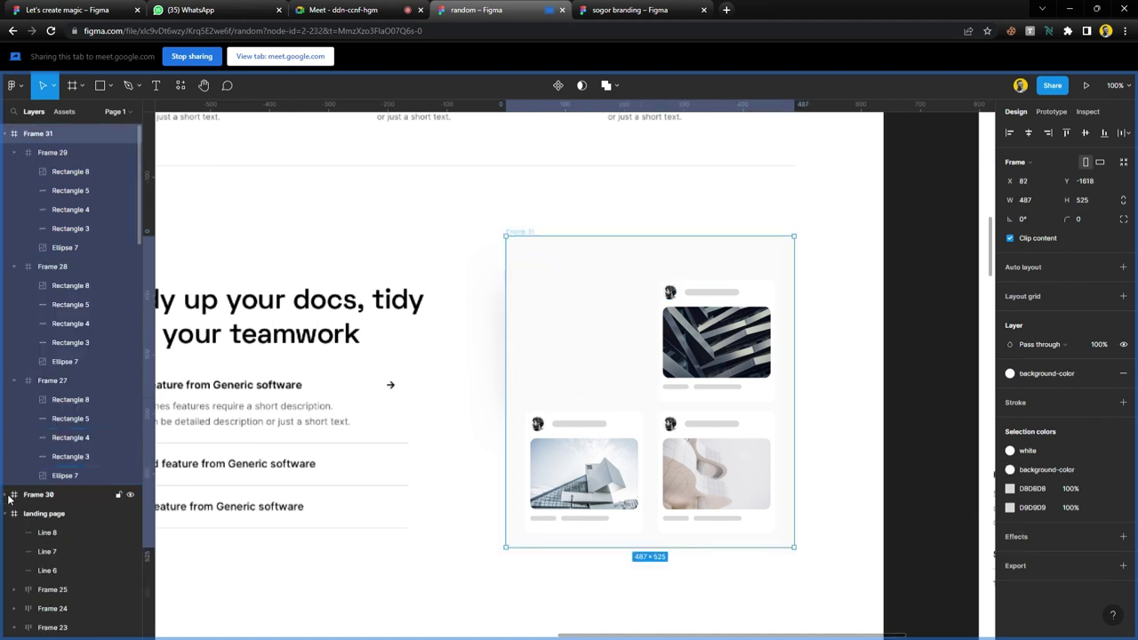
left_click(59, 497)
mouse_move(59, 496)
left_mouse_down()
mouse_move(36, 487)
mouse_move(84, 474)
mouse_move(76, 488)
mouse_move(58, 478)
mouse_move(72, 476)
mouse_move(62, 498)
left_mouse_up()
left_click(480, 238)
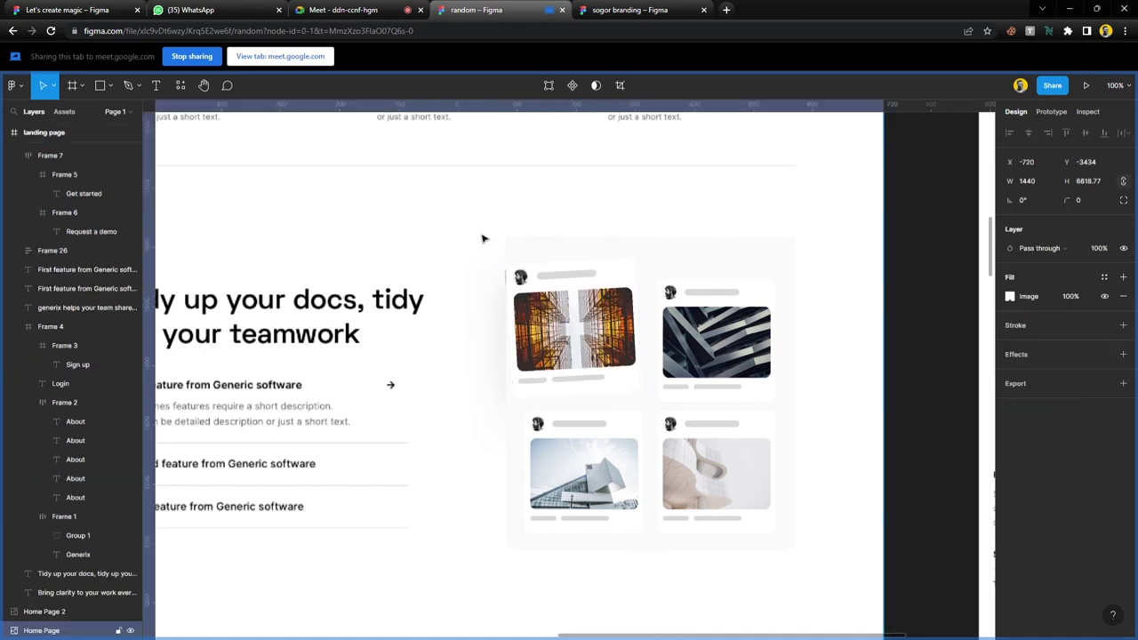
- Move the backdrop frame with its cards into the landing page frame, aligned to the last grid column at X 853
left_click(675, 264)
mouse_move(675, 264)
left_mouse_down()
mouse_move(630, 257)
mouse_move(670, 257)
left_mouse_up()
scroll(670, 257, "down", 5)
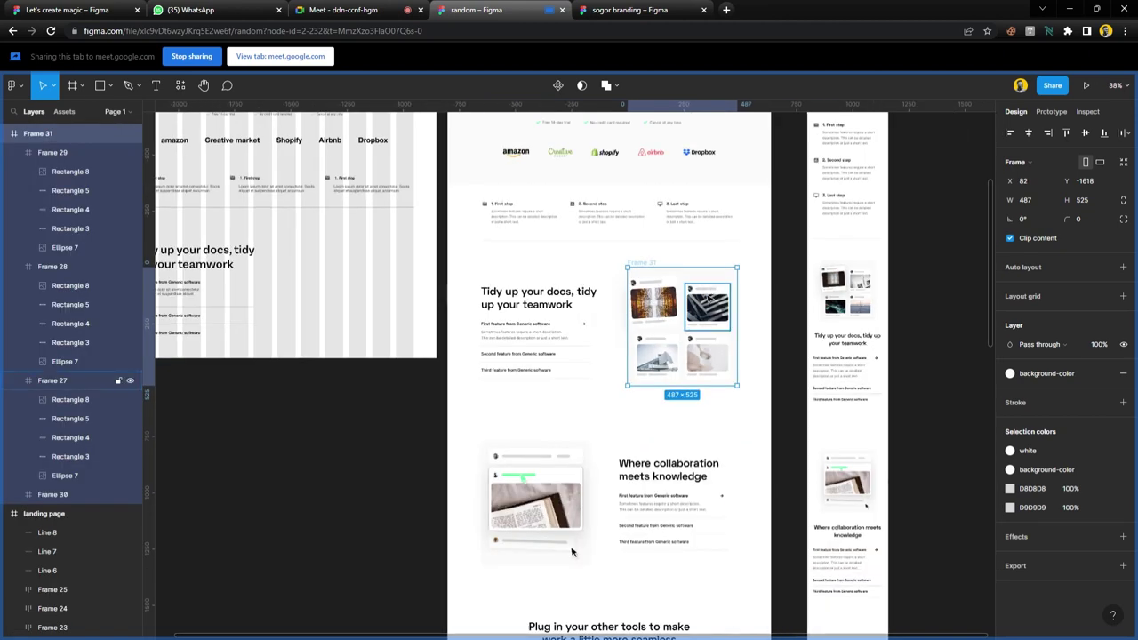
key("ctrl+v")
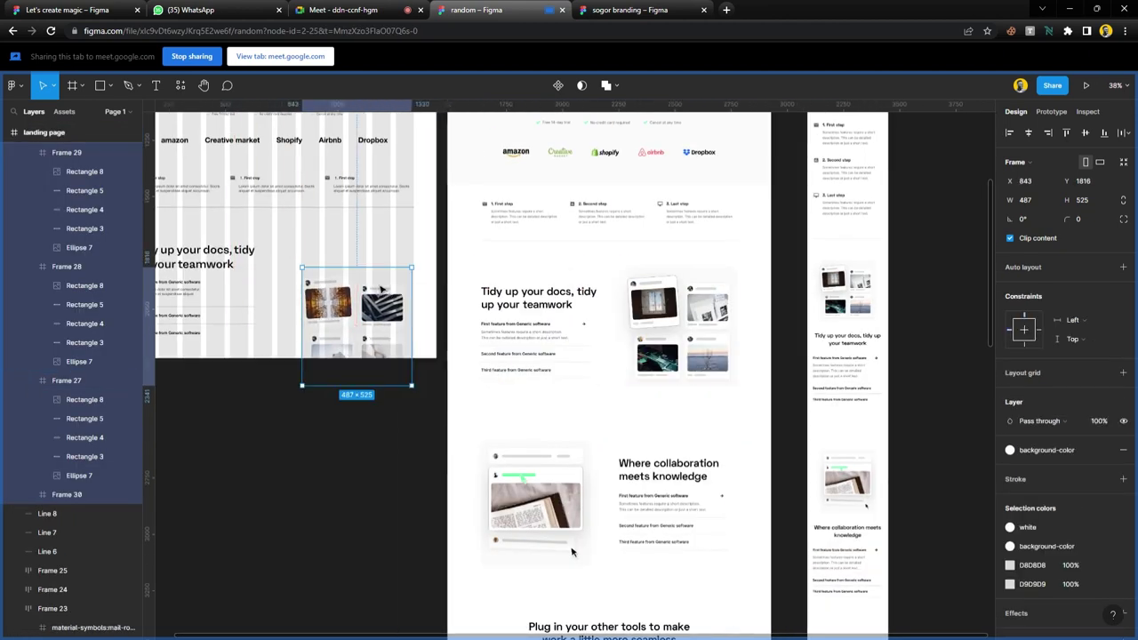
scroll(380, 288, "up", 5)
scroll(381, 289, "up", 3)
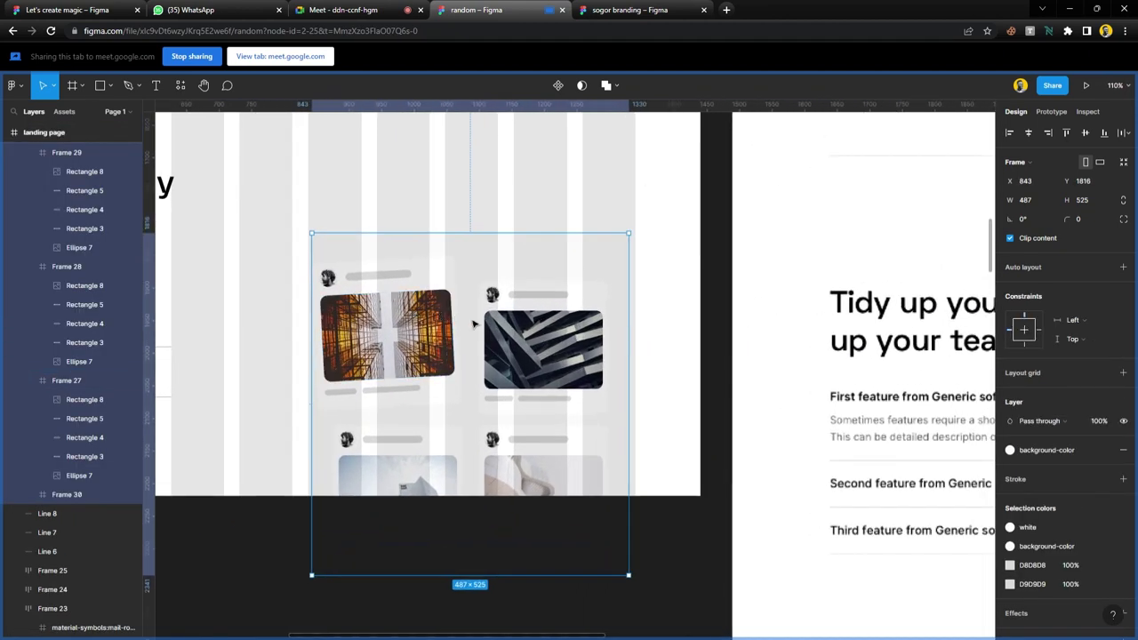
left_click_drag(552, 329, 562, 331)
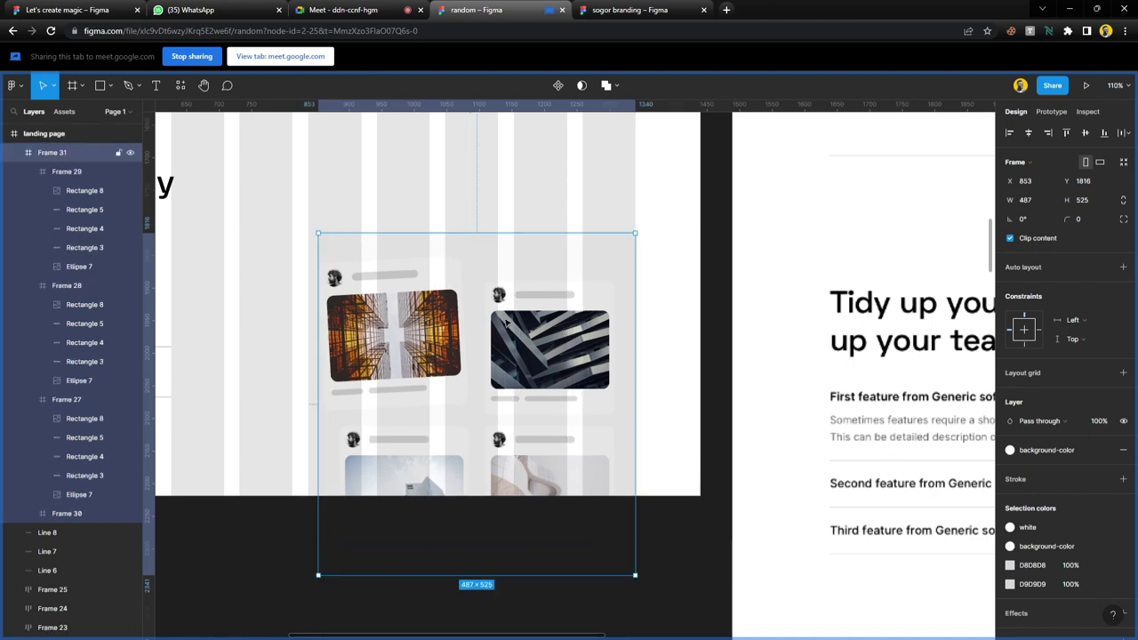
- Scale the card group proportionally to about 527 × 568 and raise it beside the section heading at Y 1720
scroll(514, 325, "down", 5)
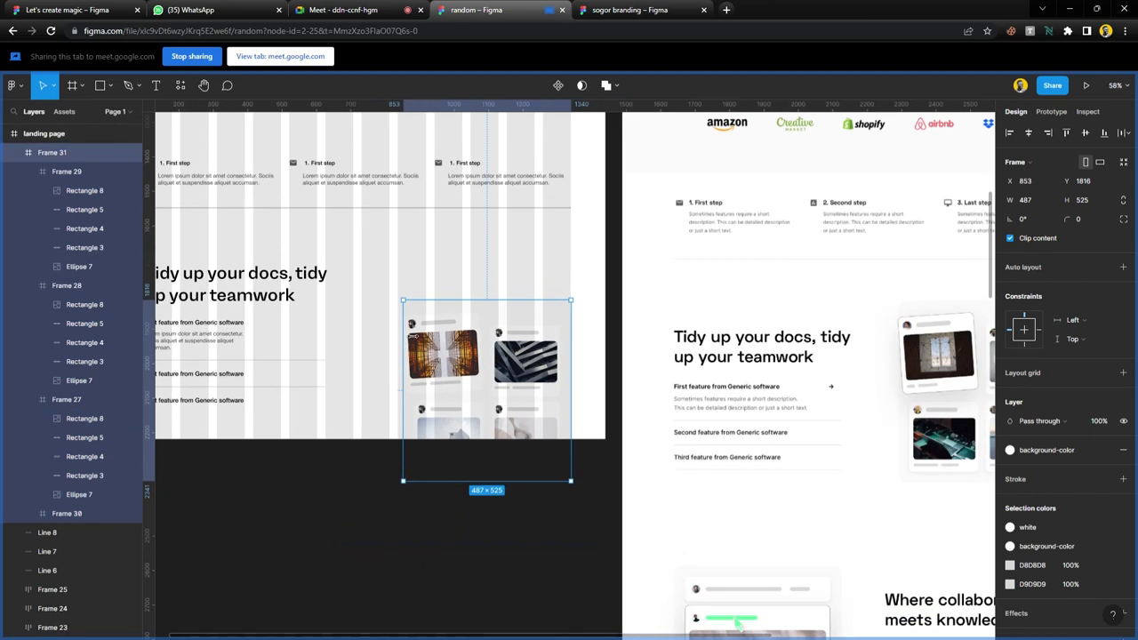
scroll(413, 335, "up", 3)
key("k")
left_click_drag(406, 335, 390, 333)
left_click_drag(494, 364, 491, 333)
scroll(489, 325, "down", 8)
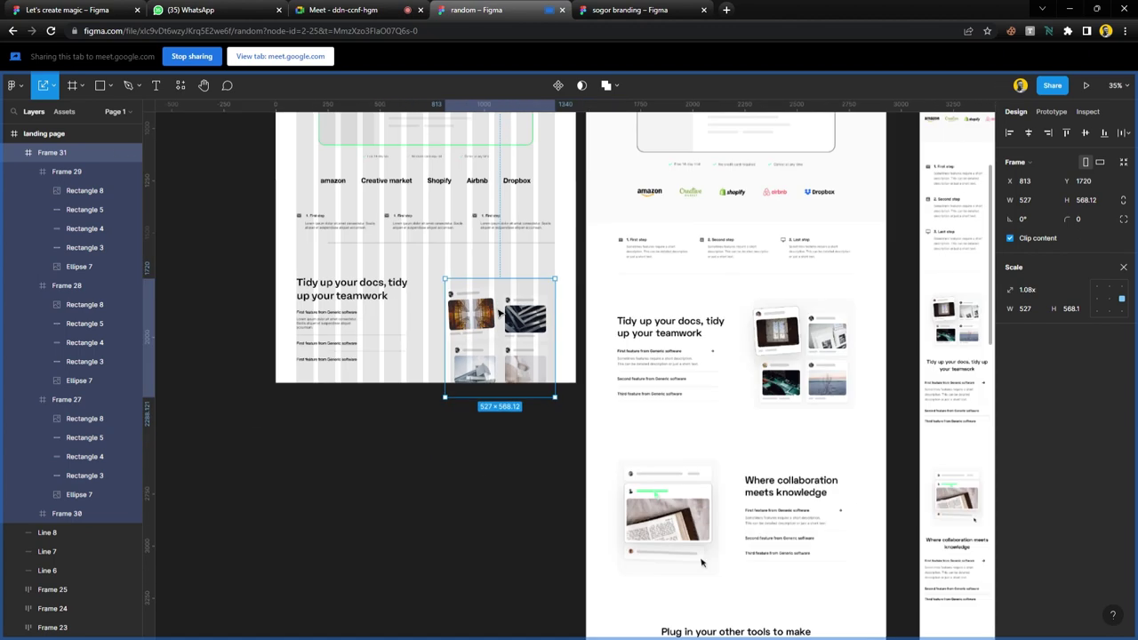
- Extend the landing page frame downwards to a height of about 3192
key("v")
key("Escape")
left_click_drag(427, 382, 426, 562)
key("ctrl+z")
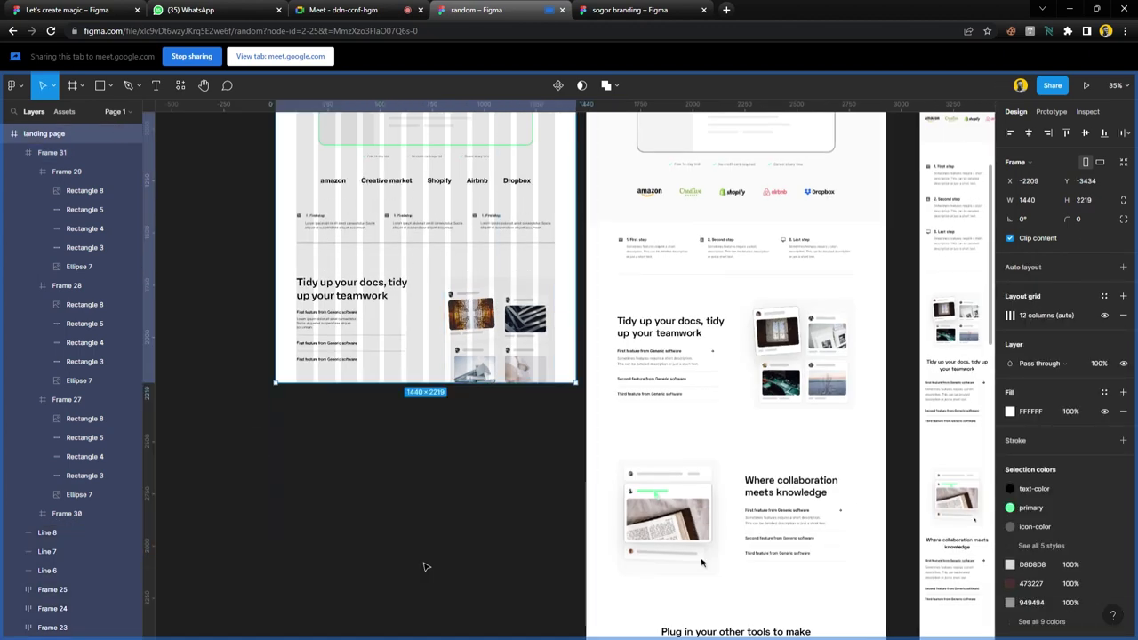
left_click(425, 182)
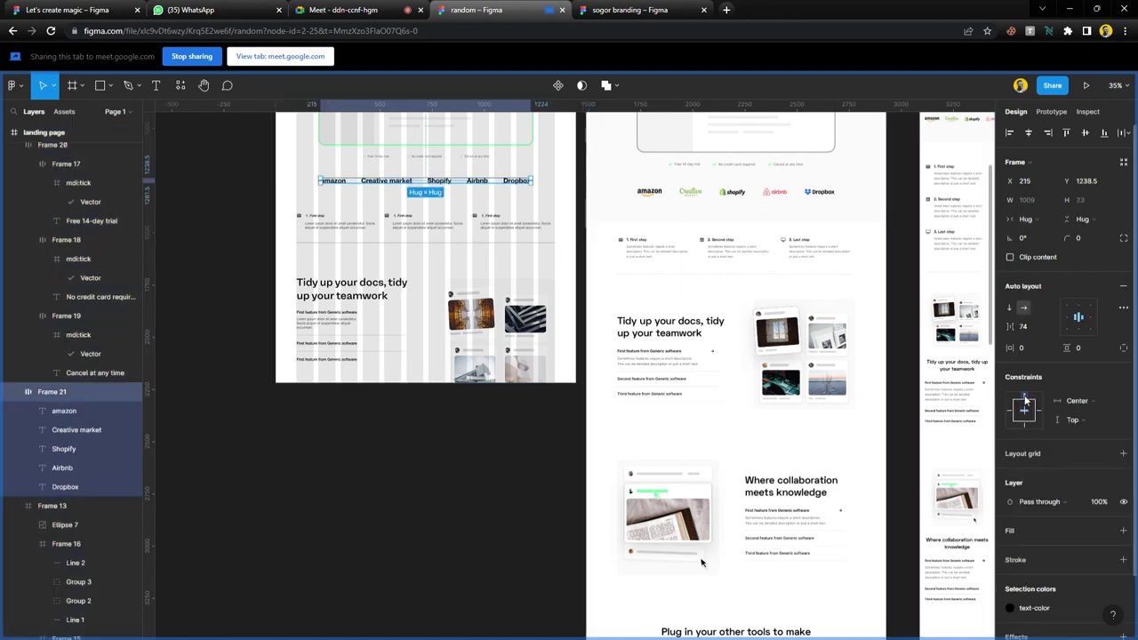
key("Escape")
left_click_drag(471, 388, 469, 594)
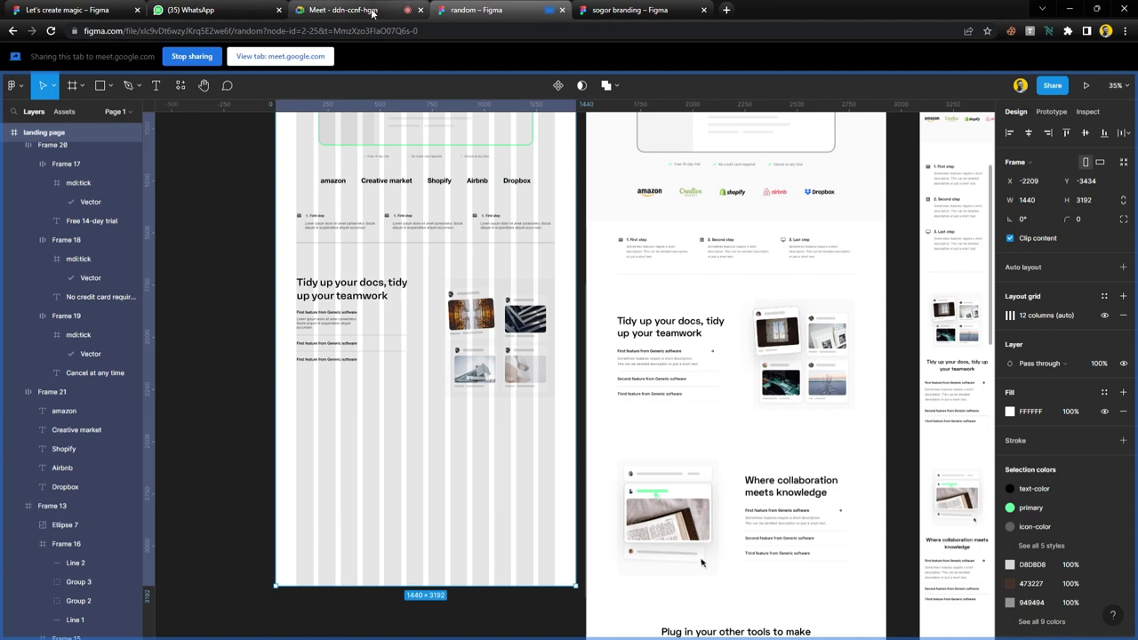
- Switch to the Google Meet call, admit the waiting participants, and return to the Figma design file
left_click(342, 9)
left_click(685, 134)
left_click(686, 261)
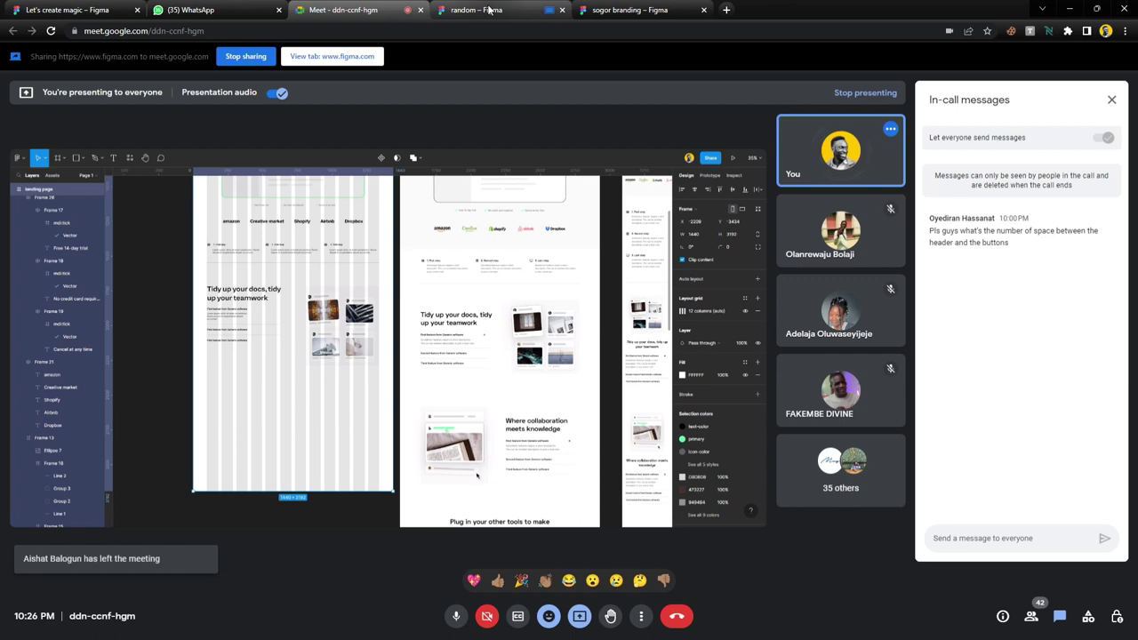
left_click(489, 10)
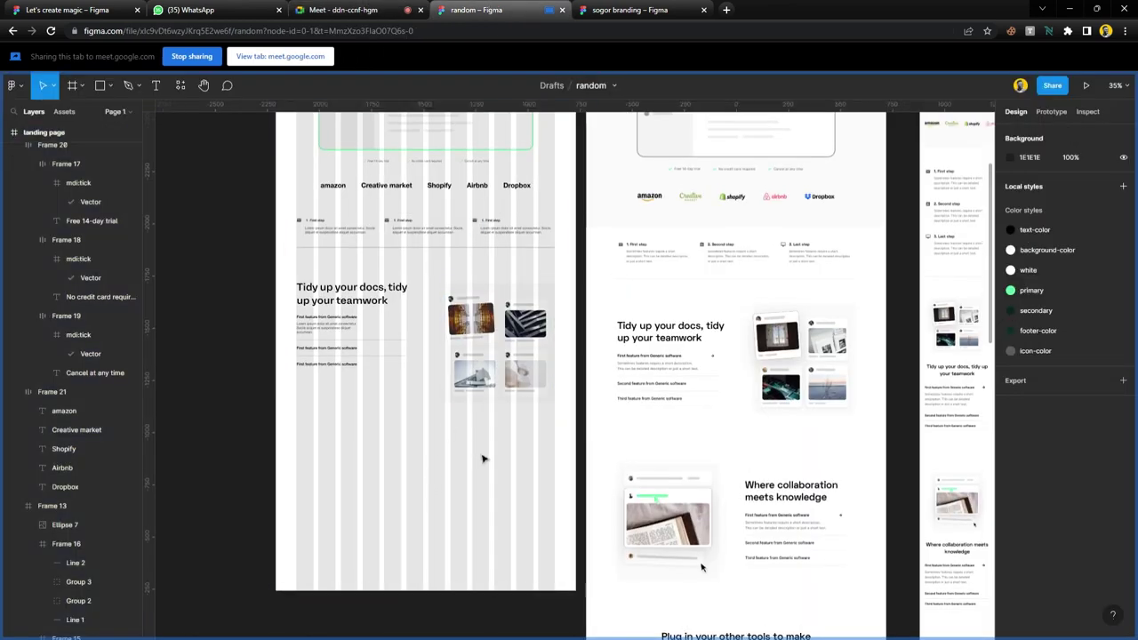
- Hide the 12-column layout grid on the landing page frame
scroll(480, 458, "up", 5)
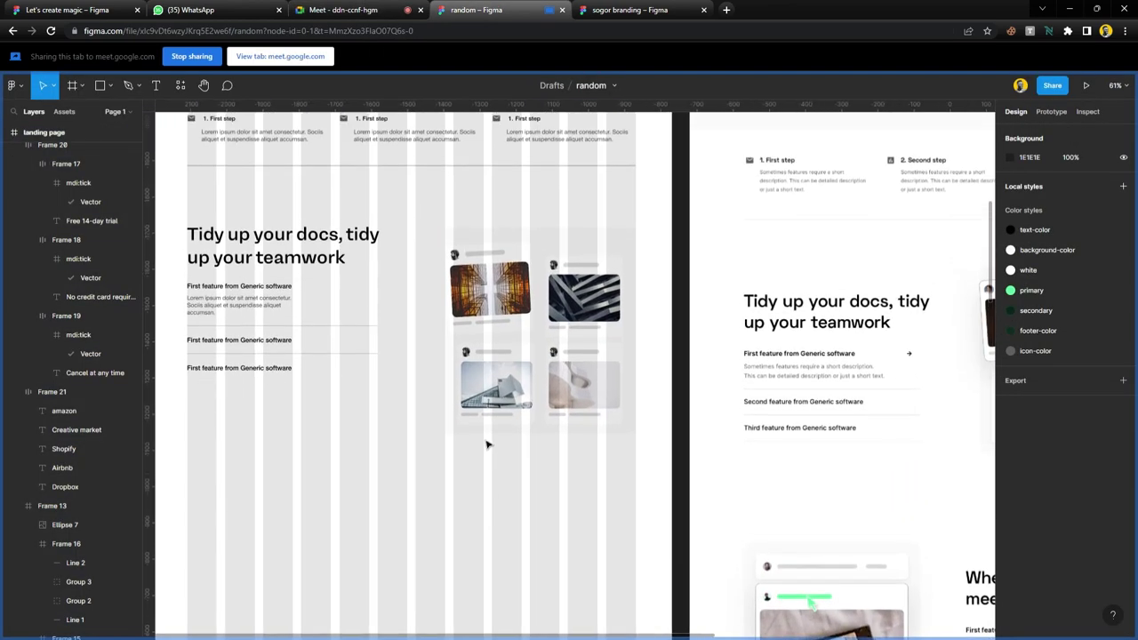
left_click(622, 515)
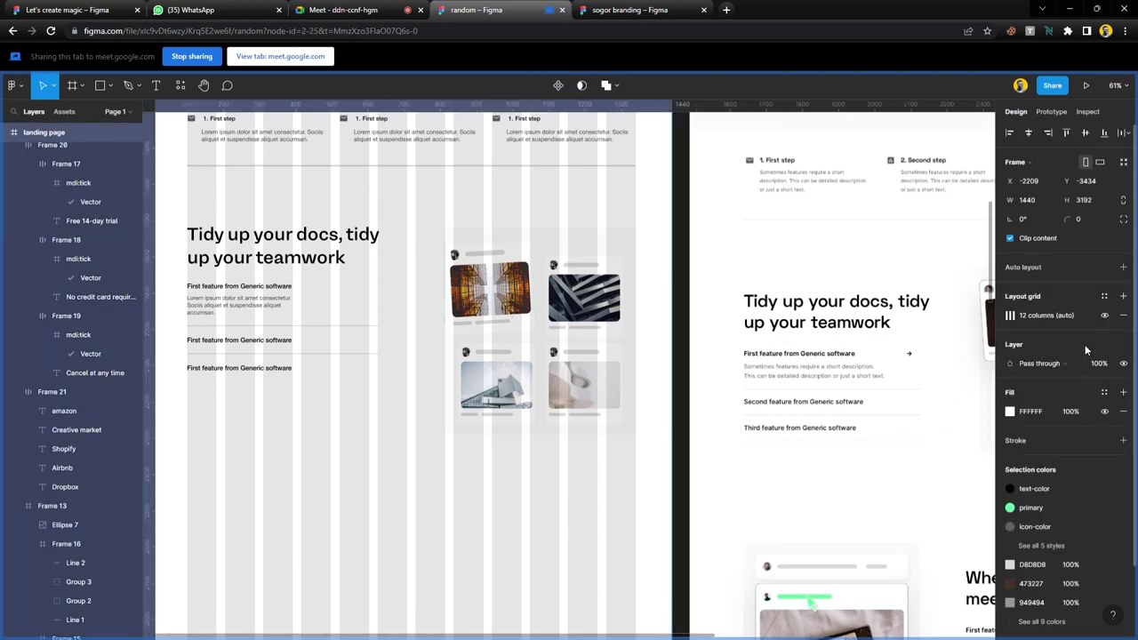
left_click(1104, 314)
key("Escape")
scroll(609, 399, "up", 3)
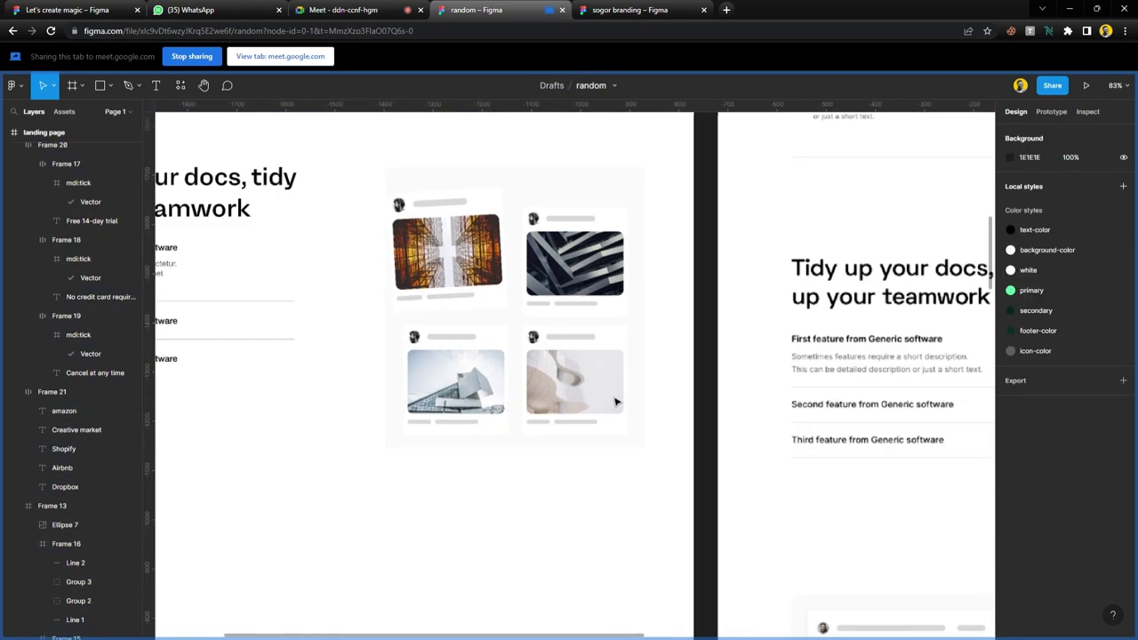
- Scale the tilted glass-building card to about 241 × 250 and turn off content clipping on the backdrop frame
scroll(386, 196, "up", 5)
left_click(433, 233)
double_click(443, 235)
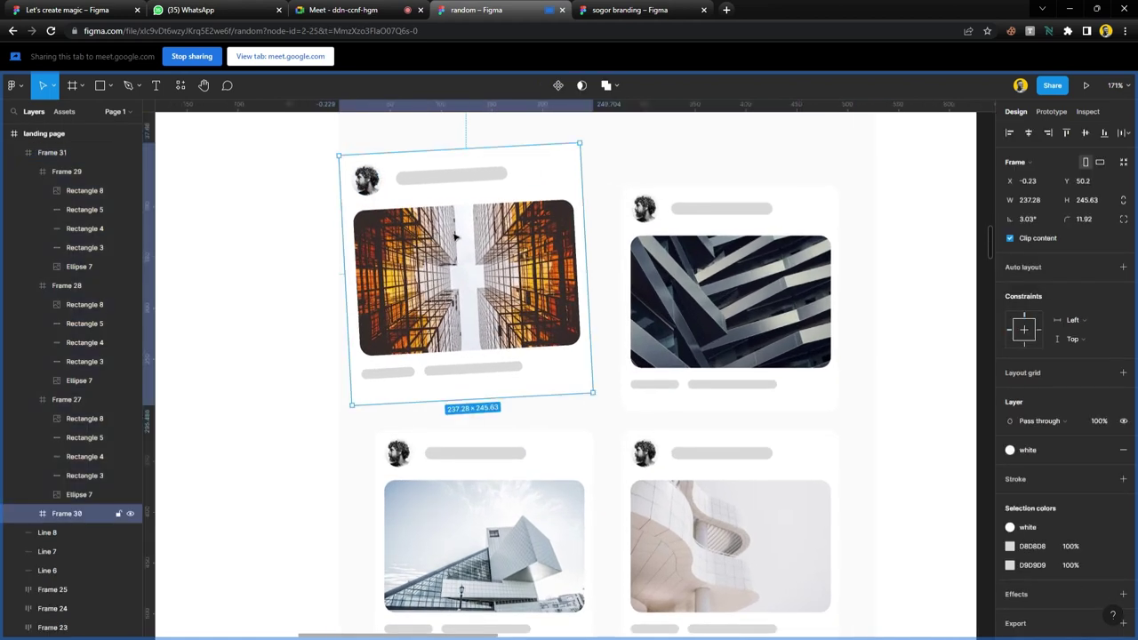
key("ctrl+z")
key("ctrl+shift+z")
scroll(449, 238, "down", 2)
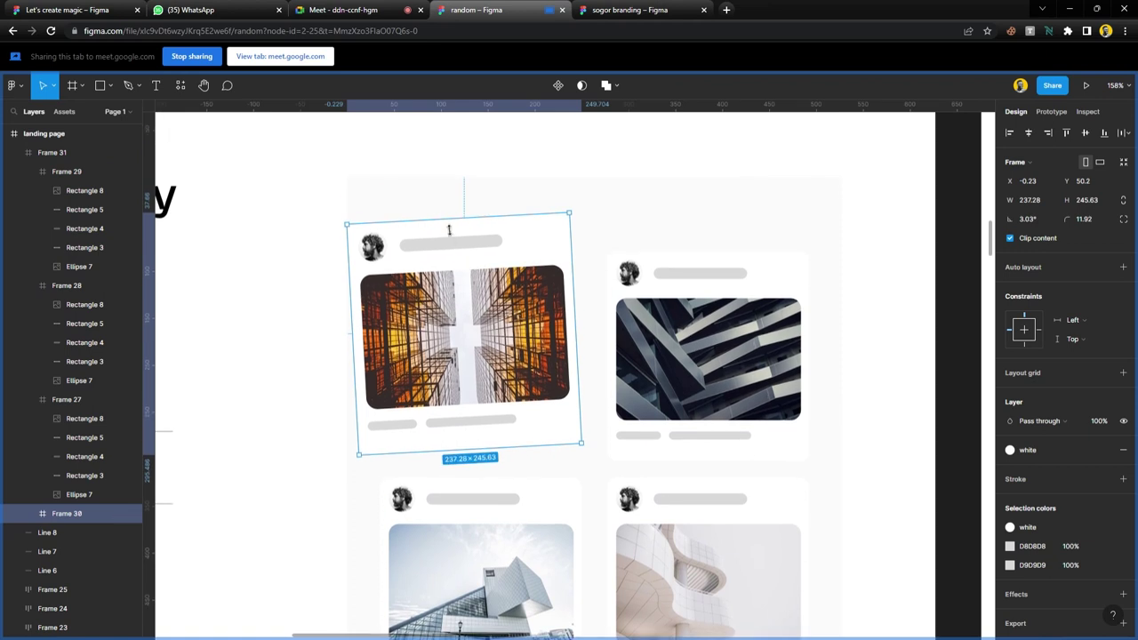
key("k")
mouse_move(352, 229)
left_mouse_down()
mouse_move(338, 219)
mouse_move(349, 230)
left_mouse_up()
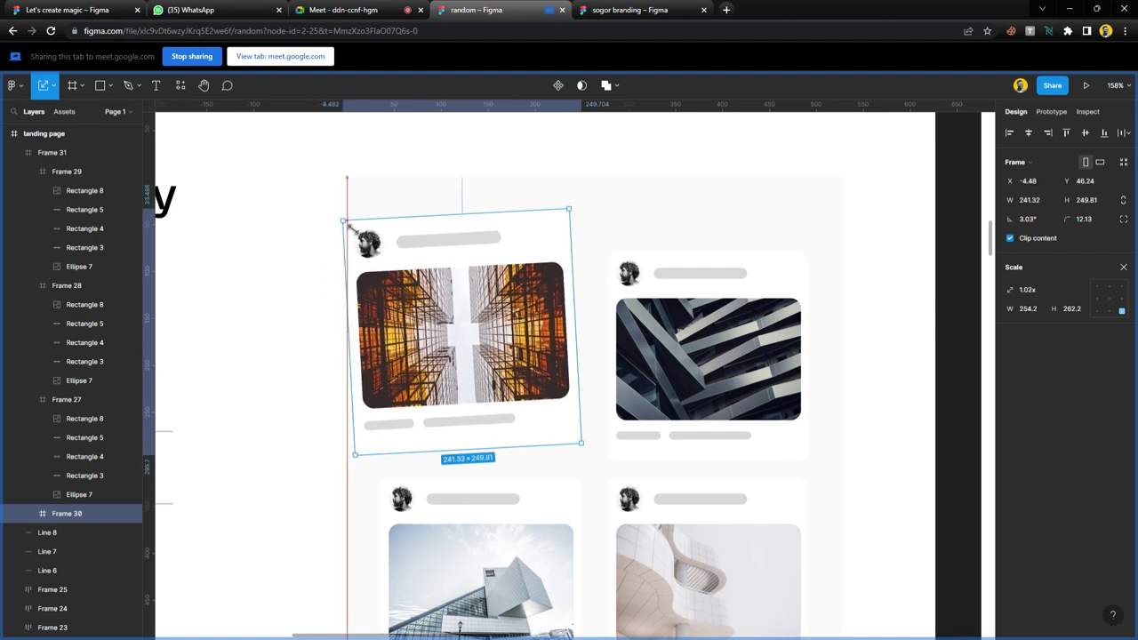
left_click(390, 190)
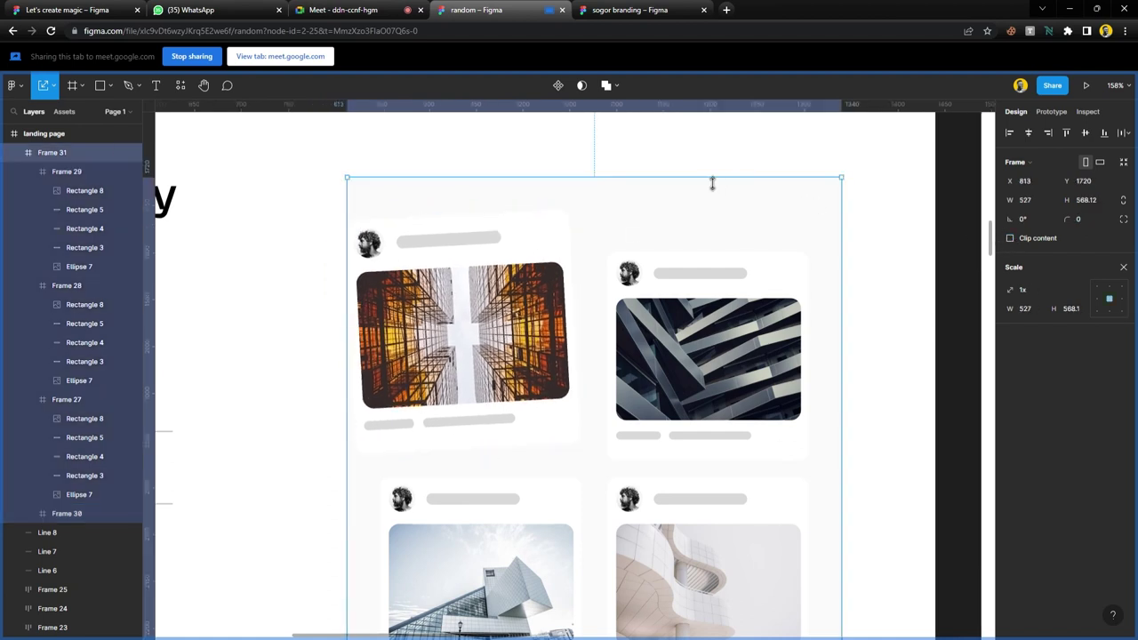
left_click(665, 168)
- Admit the person waiting to join the Google Meet call and return to the Figma design file
left_click(347, 10)
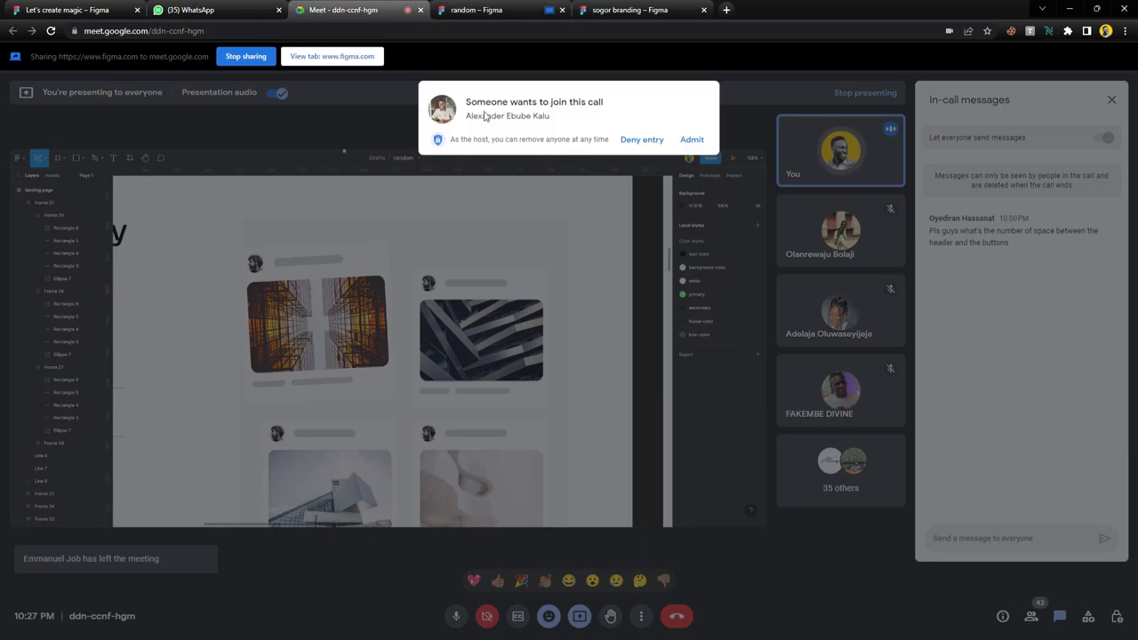
left_click(691, 139)
left_click(502, 10)
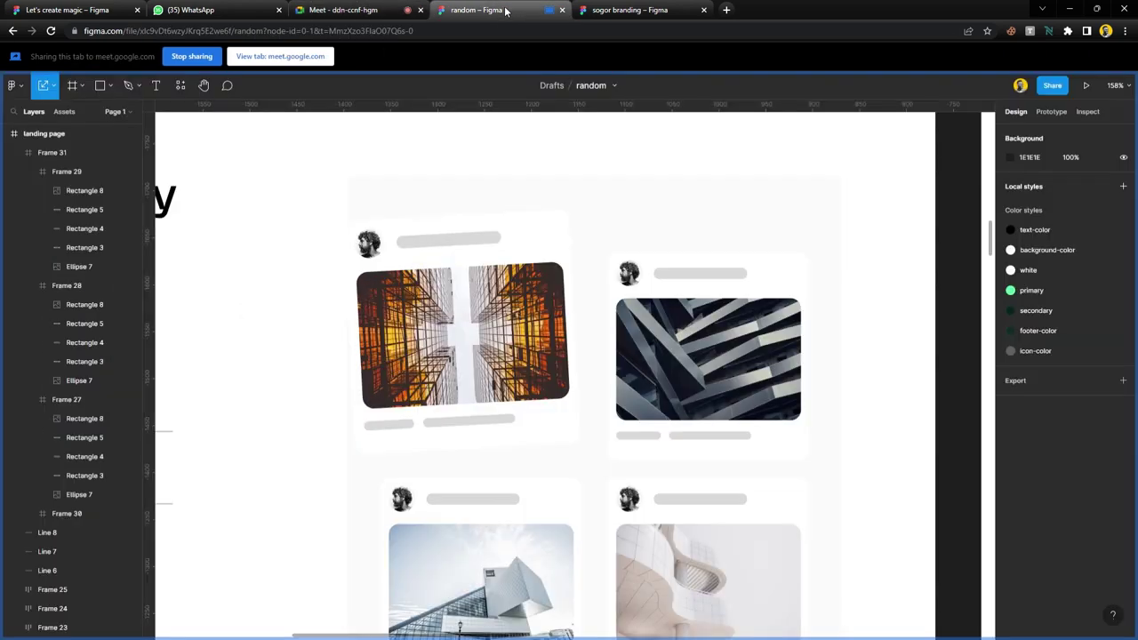
- Add a stroke with the icon-color style to all four card frames in the landing page's docs section
scroll(535, 157, "down", 10)
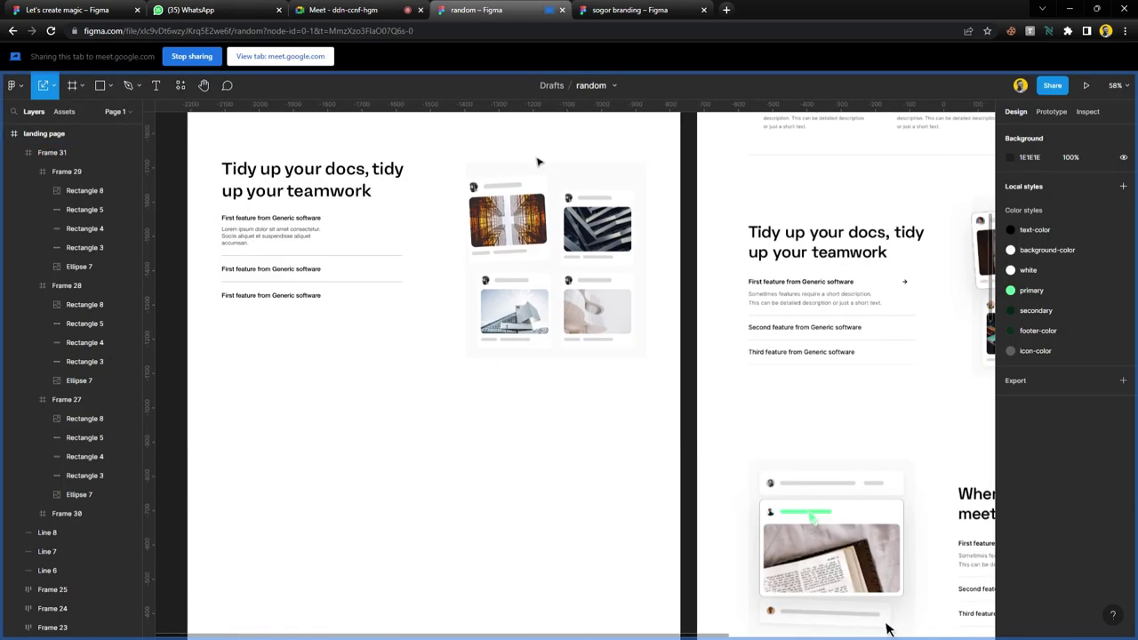
scroll(544, 293, "up", 3)
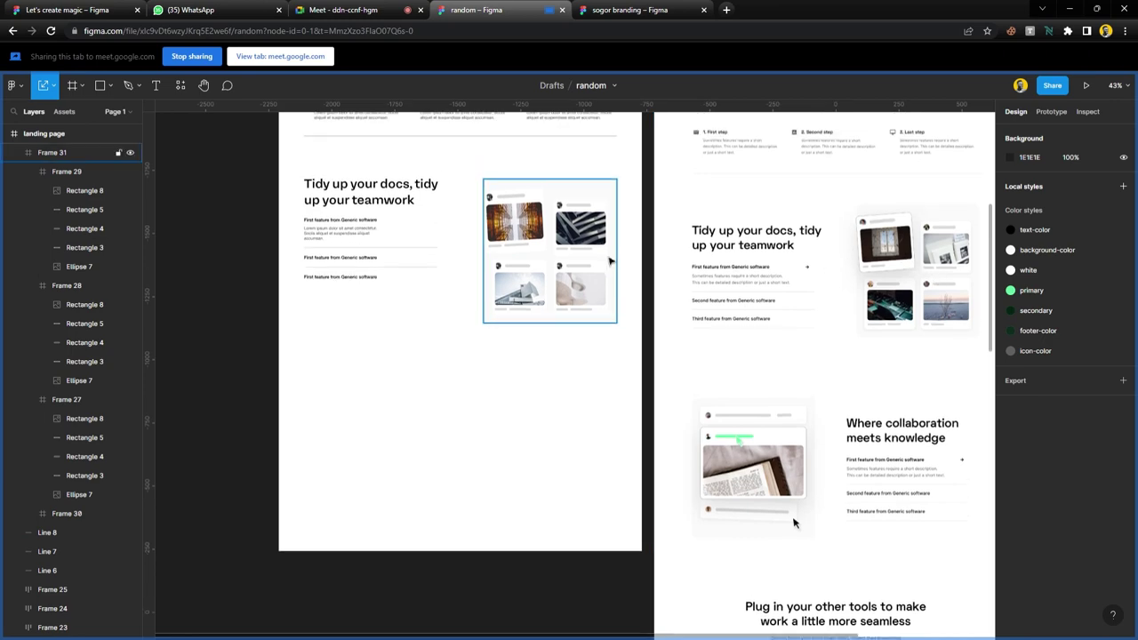
scroll(544, 305, "up", 3)
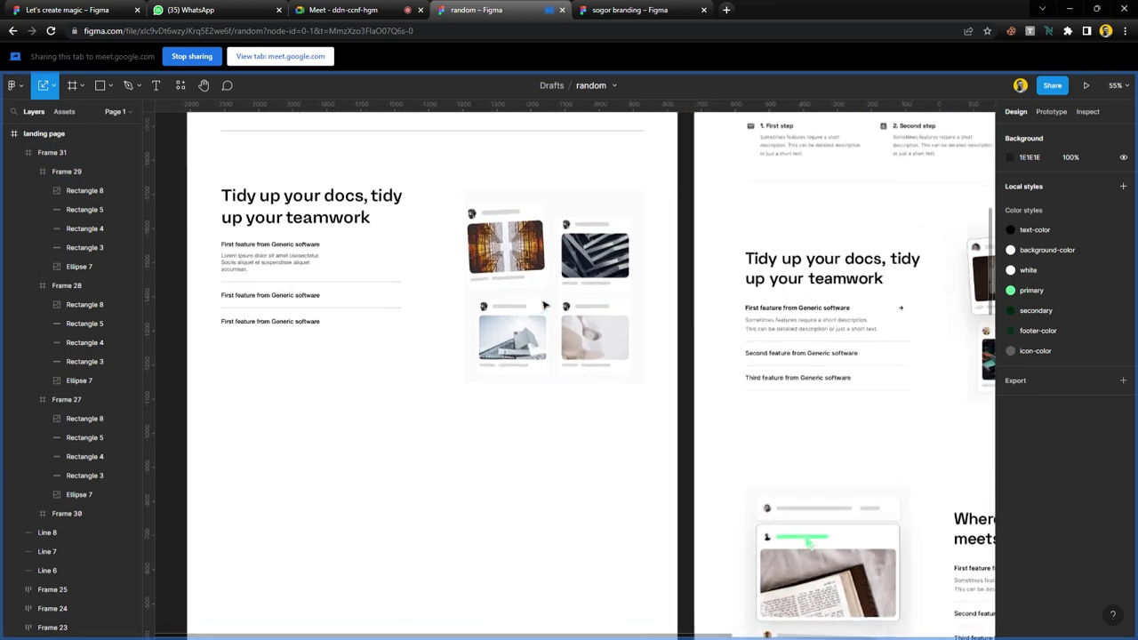
left_click(594, 254)
left_click(531, 238, "shift")
left_click(512, 336, "shift")
left_click(594, 336, "shift")
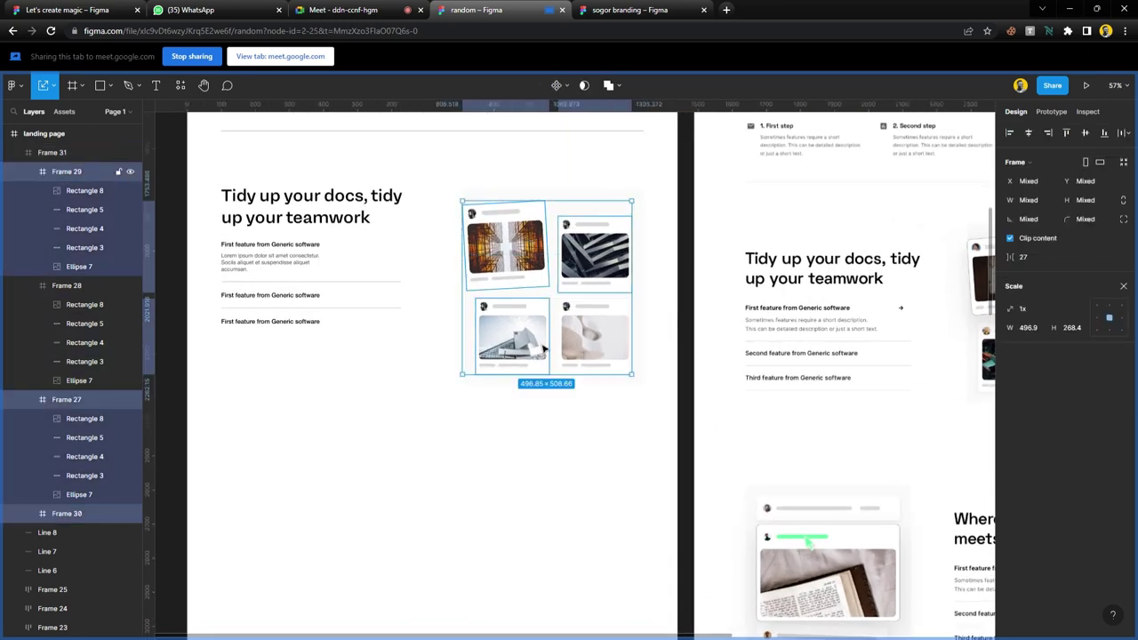
left_click(1124, 267)
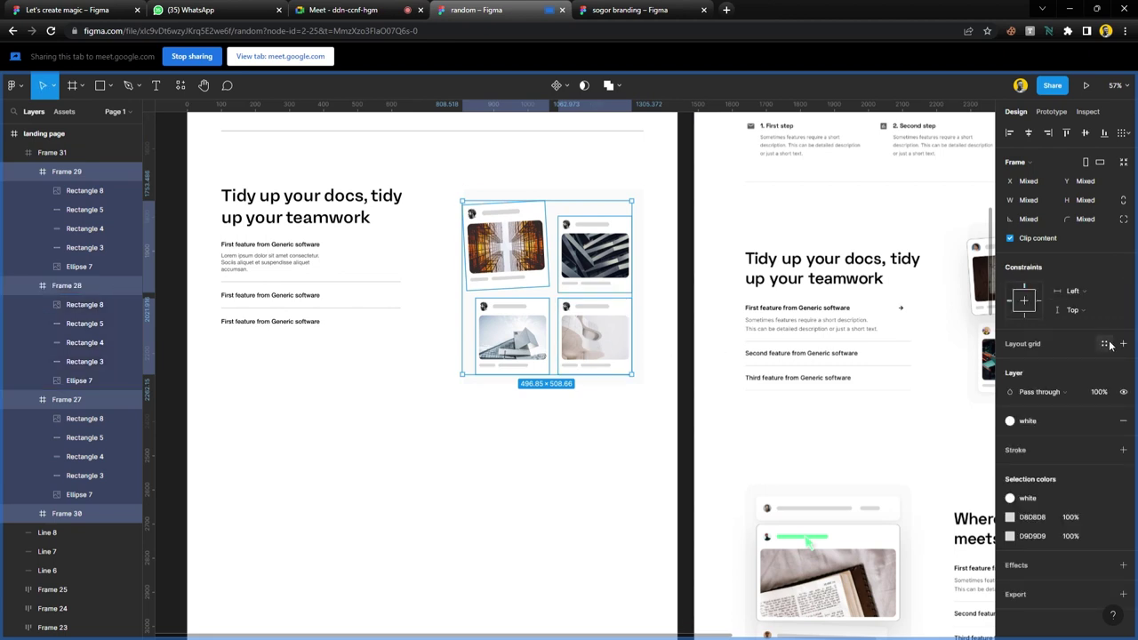
left_click(1103, 451)
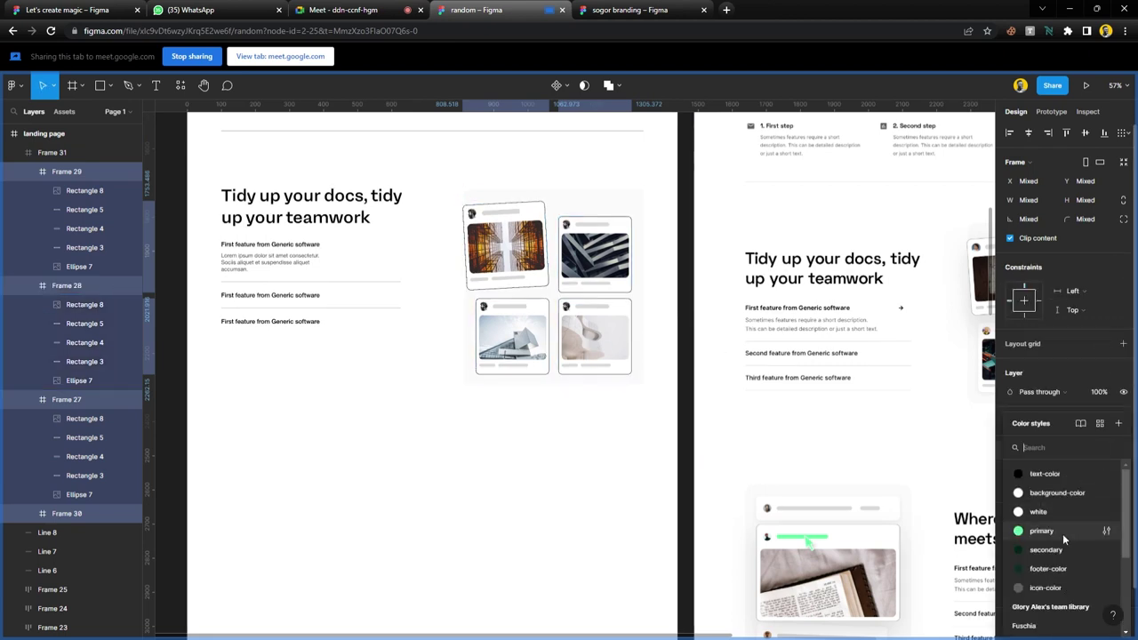
left_click(1045, 587)
key("shift+2")
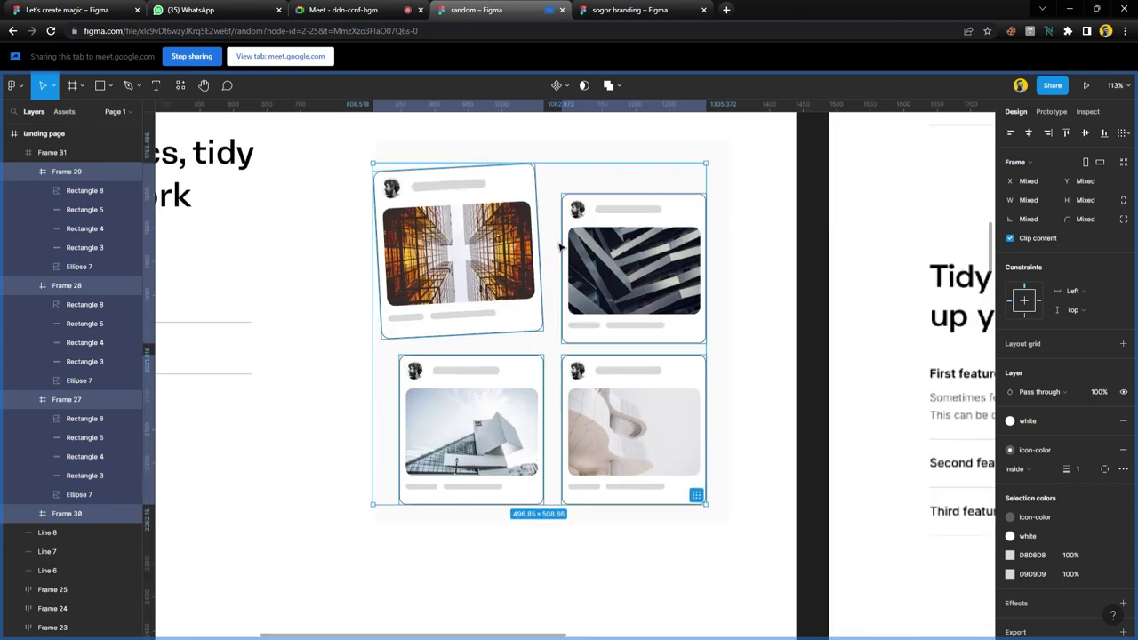
- Detach the icon-color style from the strokes of all four cards and set the stroke weight to 2
left_click(1103, 451)
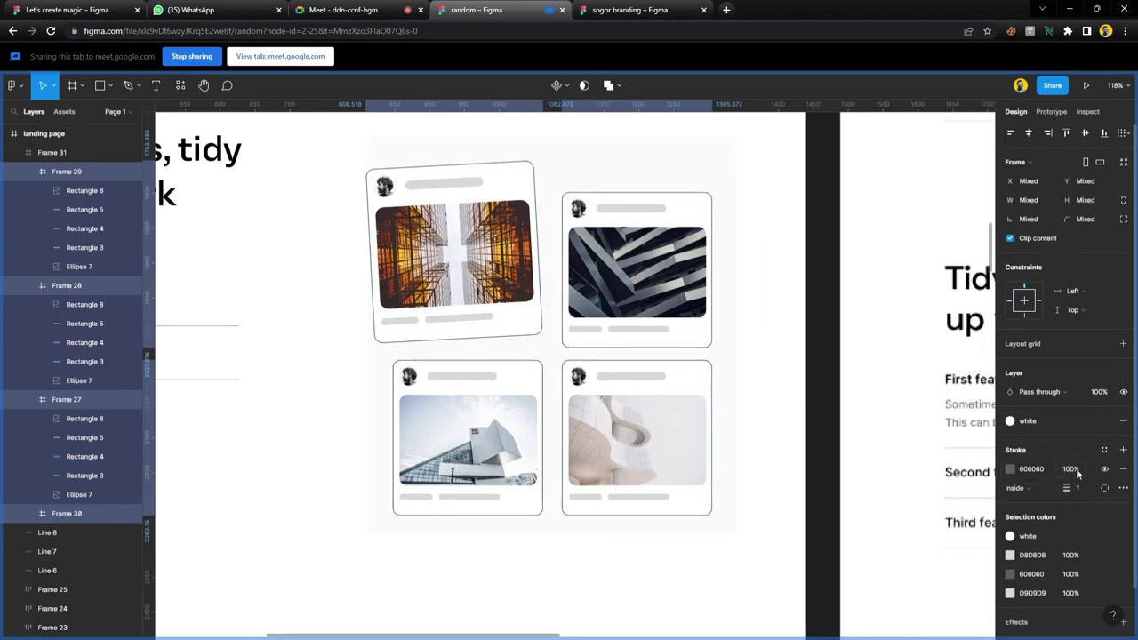
type("79")
key("Return")
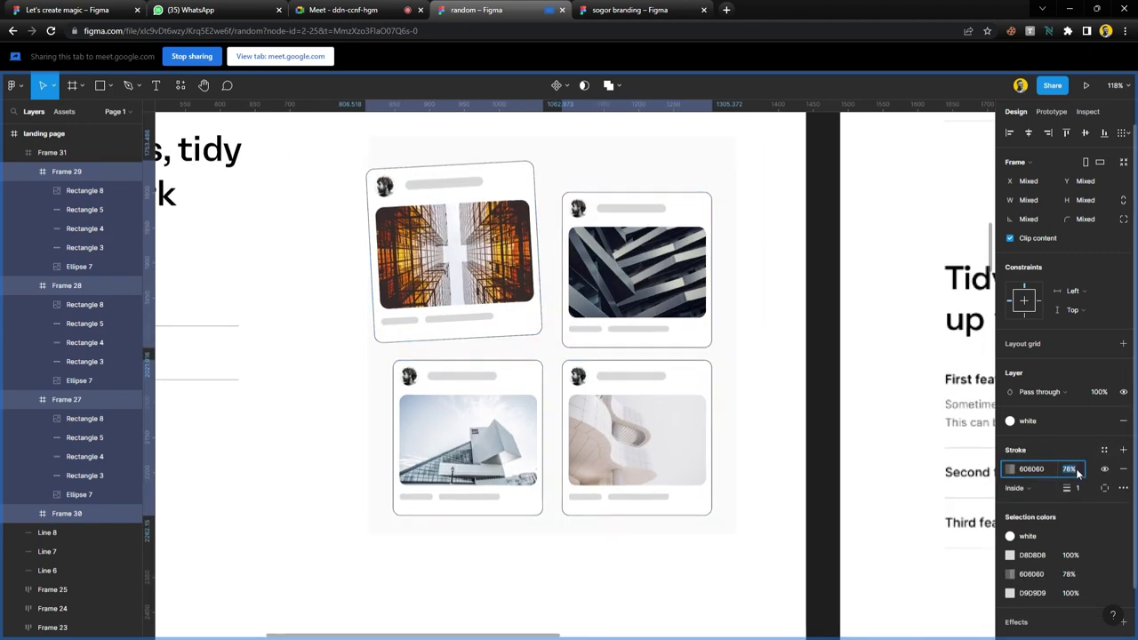
type("59")
key("Return")
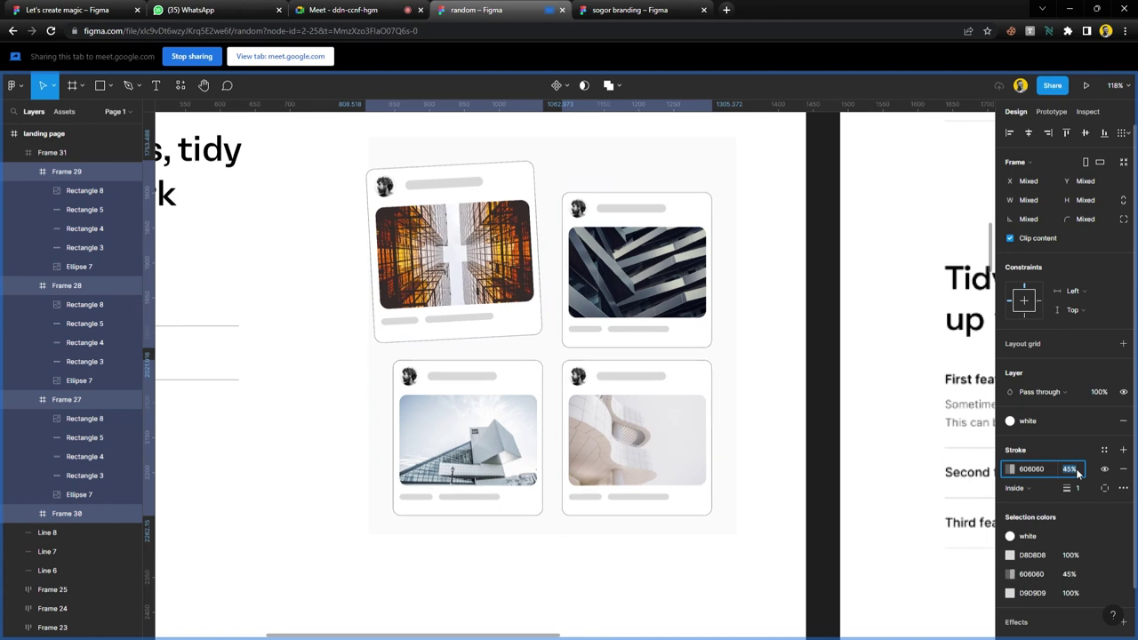
left_click(1082, 488)
type("2")
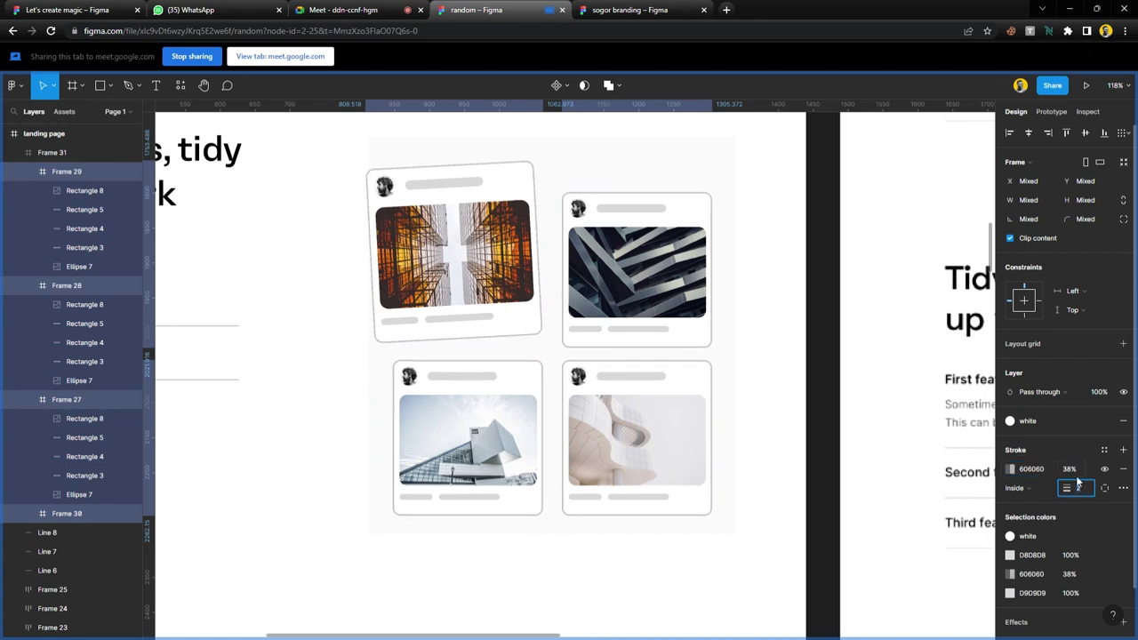
- Set the stroke opacity to 10% on all four cards, with 20% on the tilted glass-building card
left_click(1071, 470)
type("8")
key("Return")
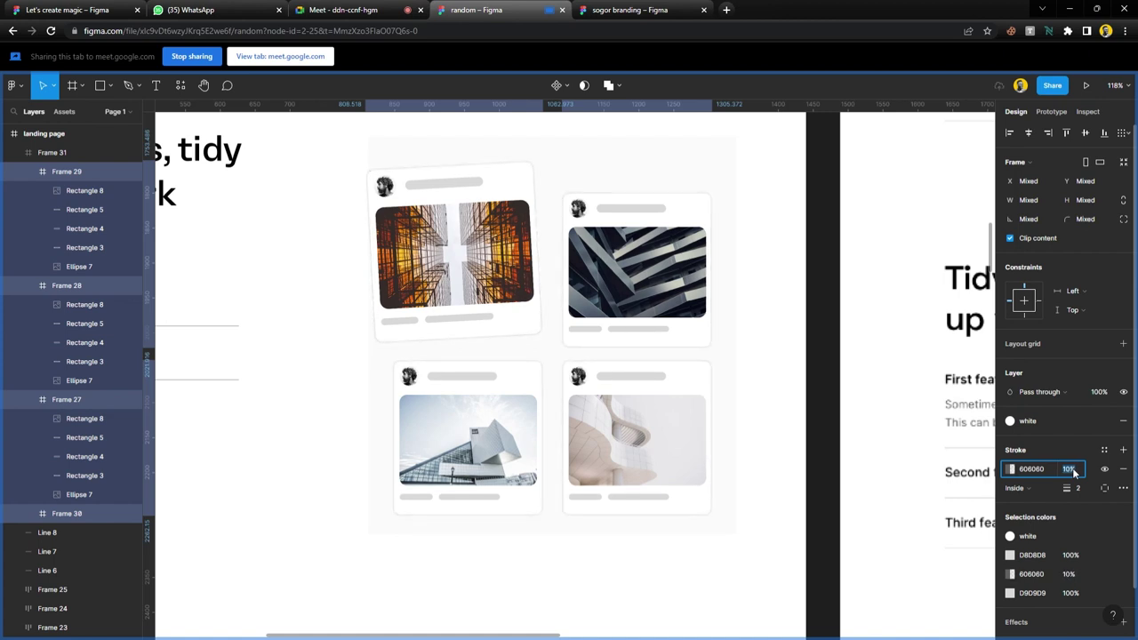
left_click(509, 340)
left_click(1084, 517)
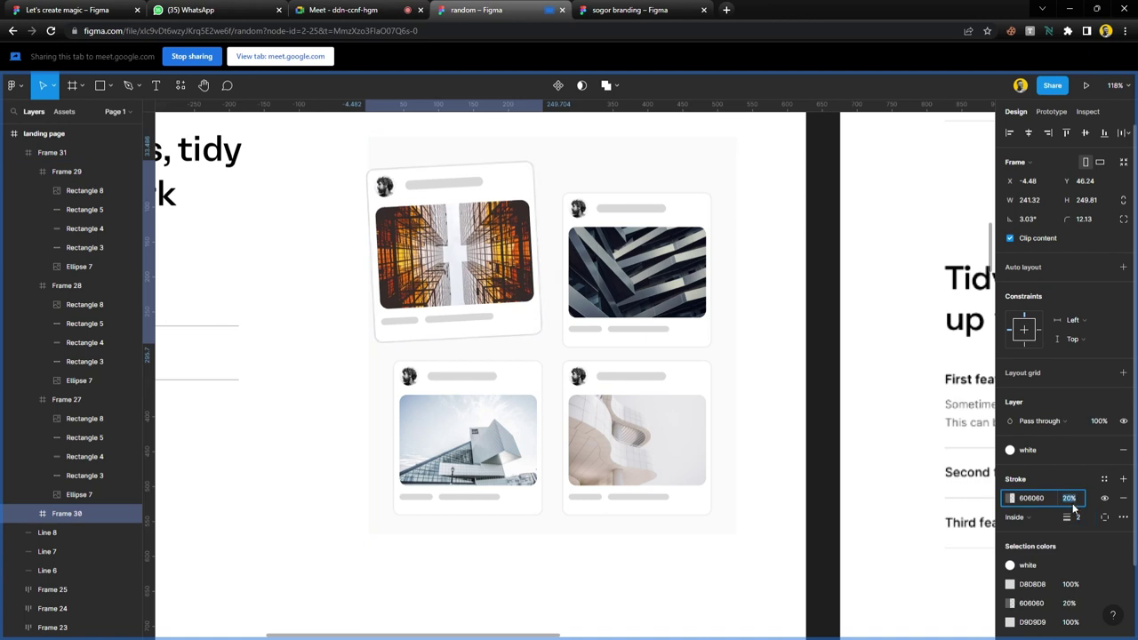
- Add a drop shadow effect to all four card frames in the docs section
left_click(664, 343, "shift")
left_click(655, 432, "shift")
left_click(511, 411, "shift")
scroll(1111, 545, "down", 2)
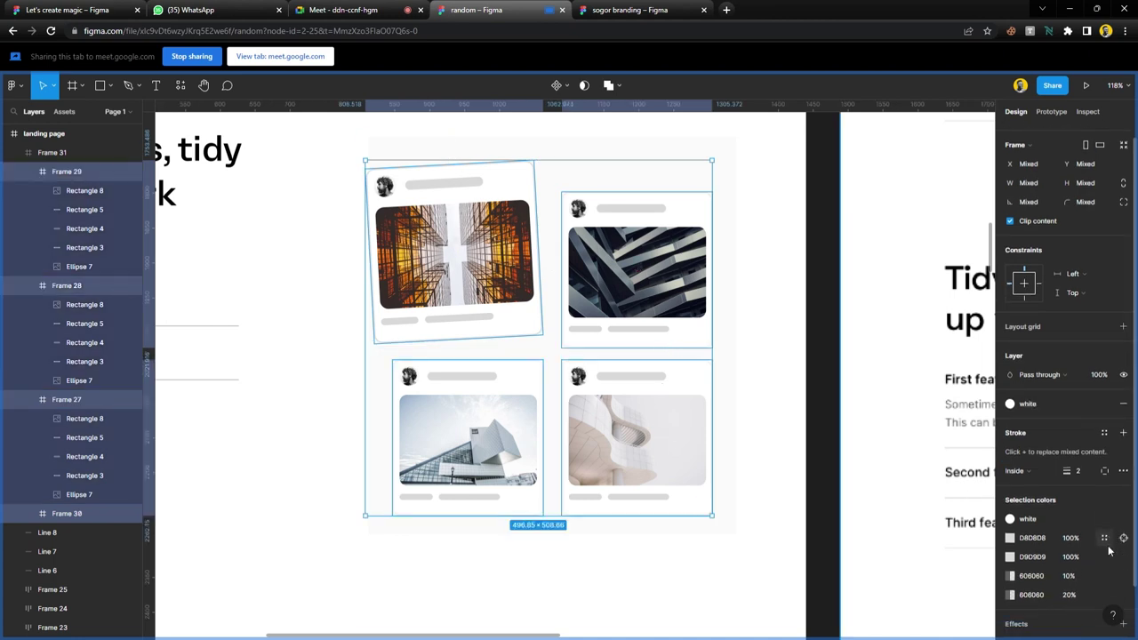
left_click(1026, 570)
left_click(1010, 585)
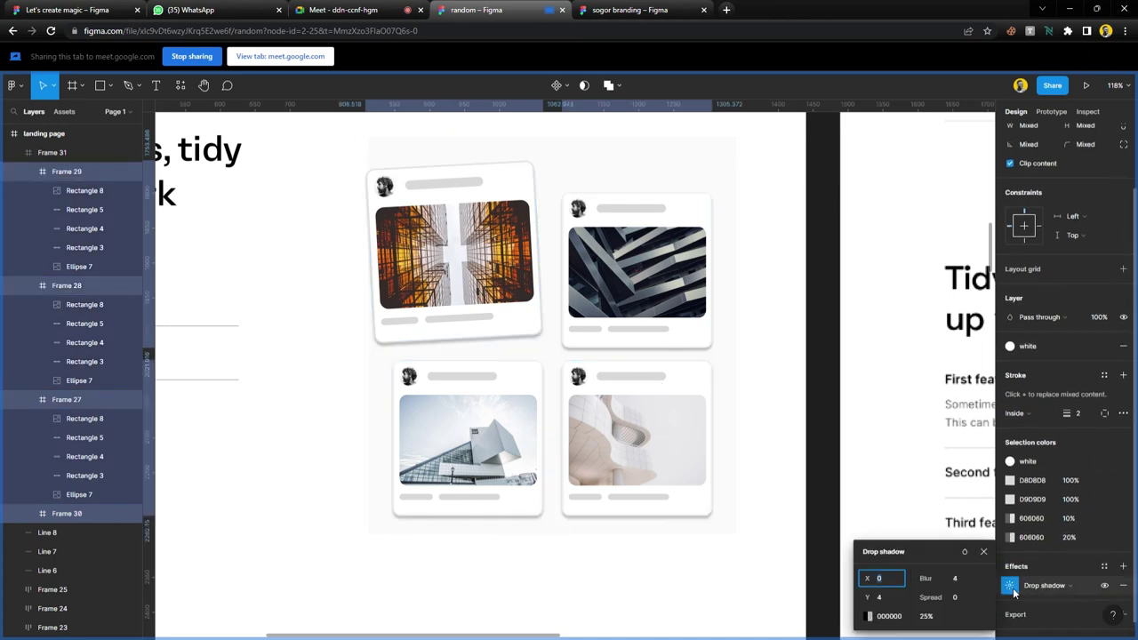
- Give the cards' drop shadow a blur of 30 and the color 9F9F9F at 21% opacity
left_click(870, 615)
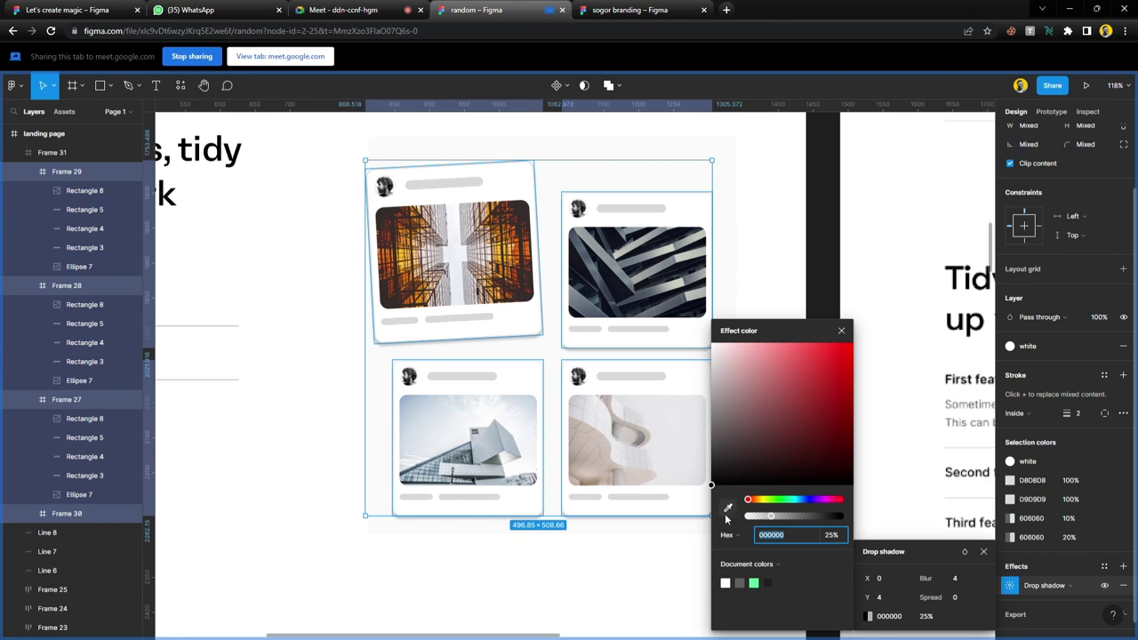
left_click(739, 582)
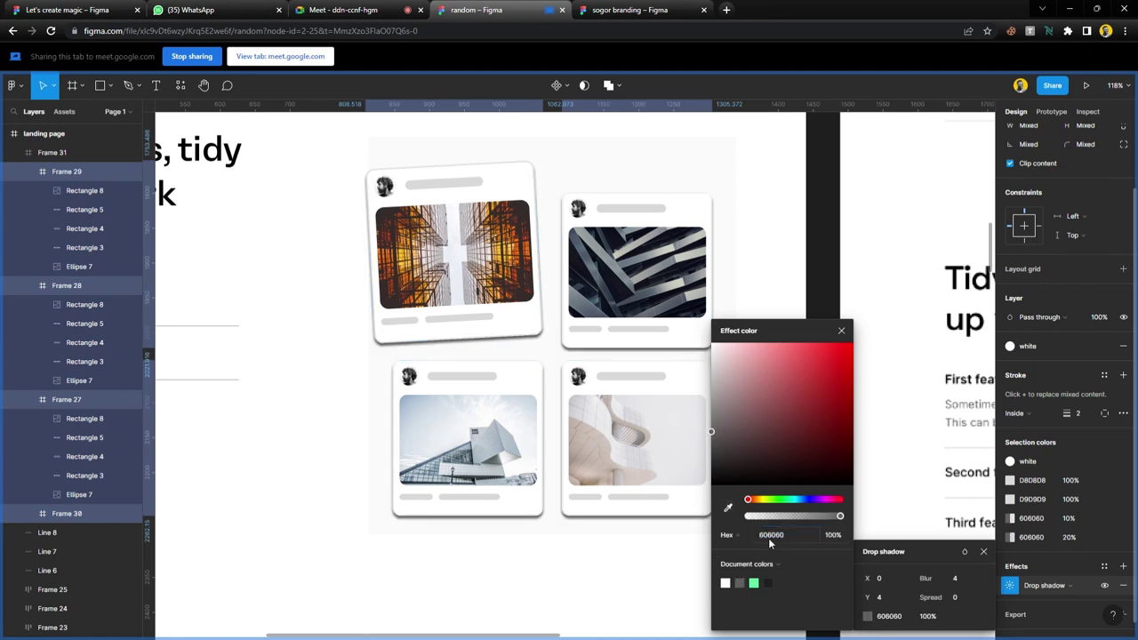
left_click_drag(924, 578, 942, 578)
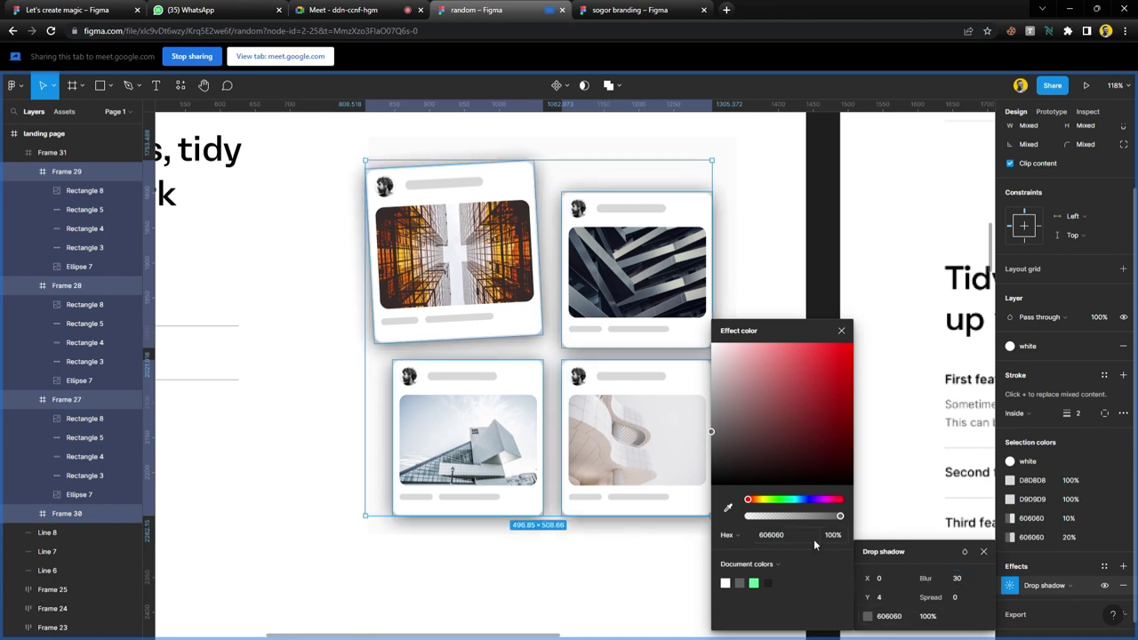
left_click_drag(836, 517, 764, 525)
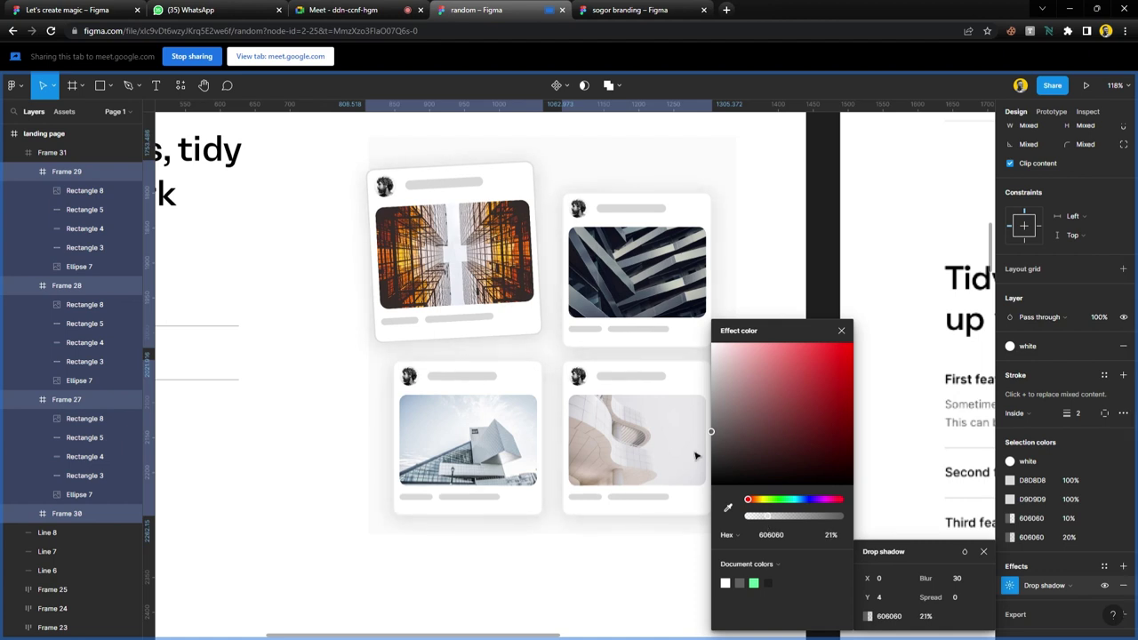
left_click_drag(711, 431, 706, 418)
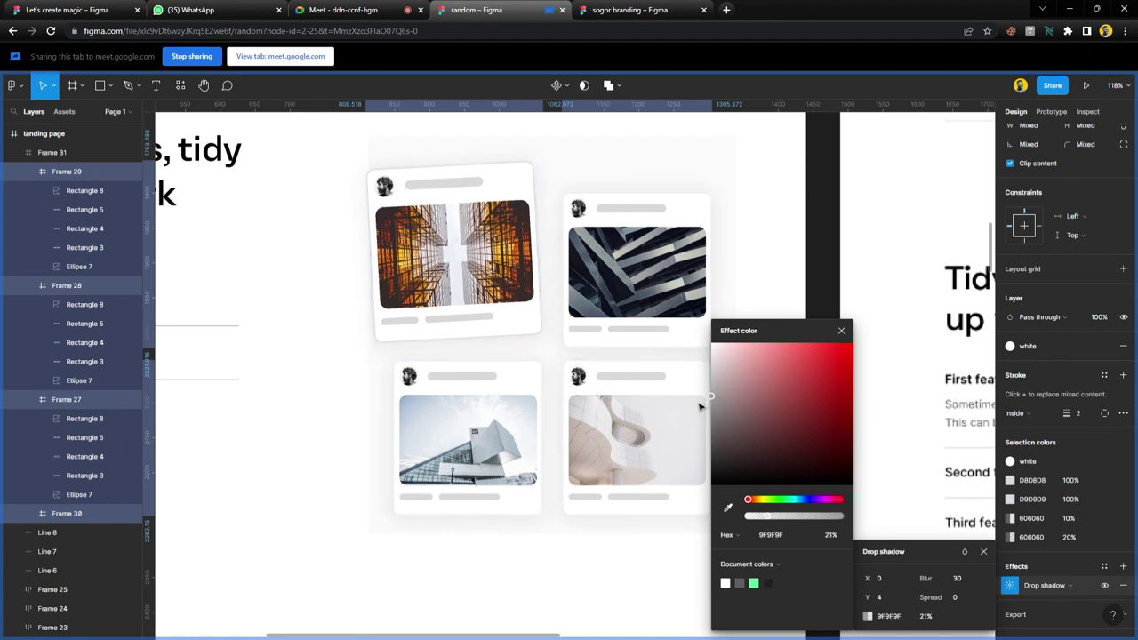
left_click(841, 330)
key("Escape")
left_click(571, 263)
left_click(498, 267)
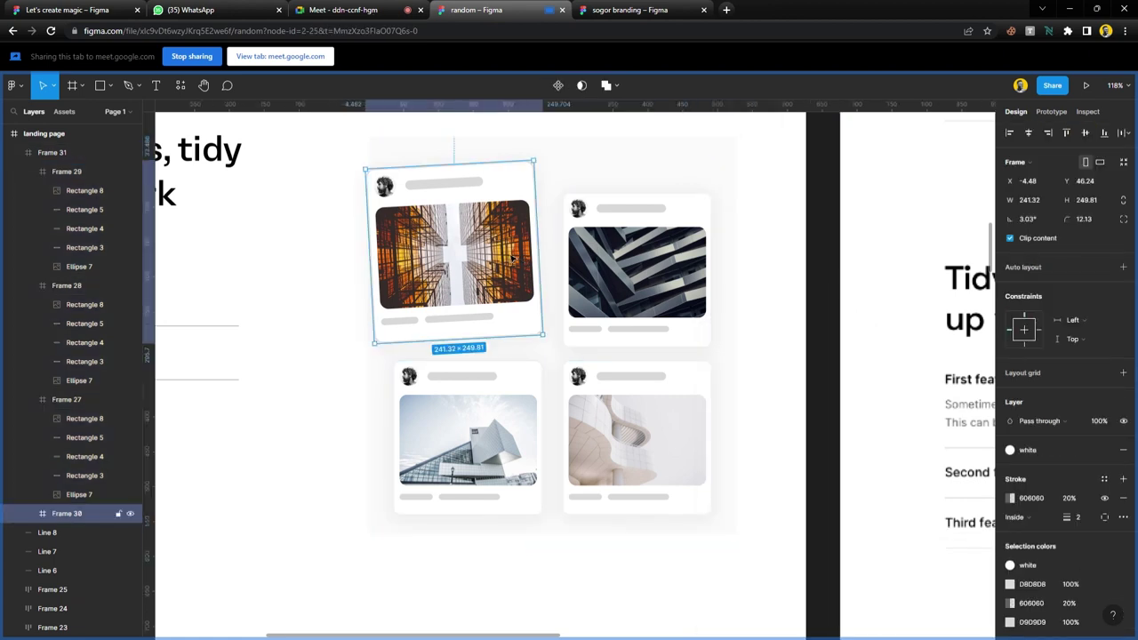
scroll(1060, 611, "down", 1)
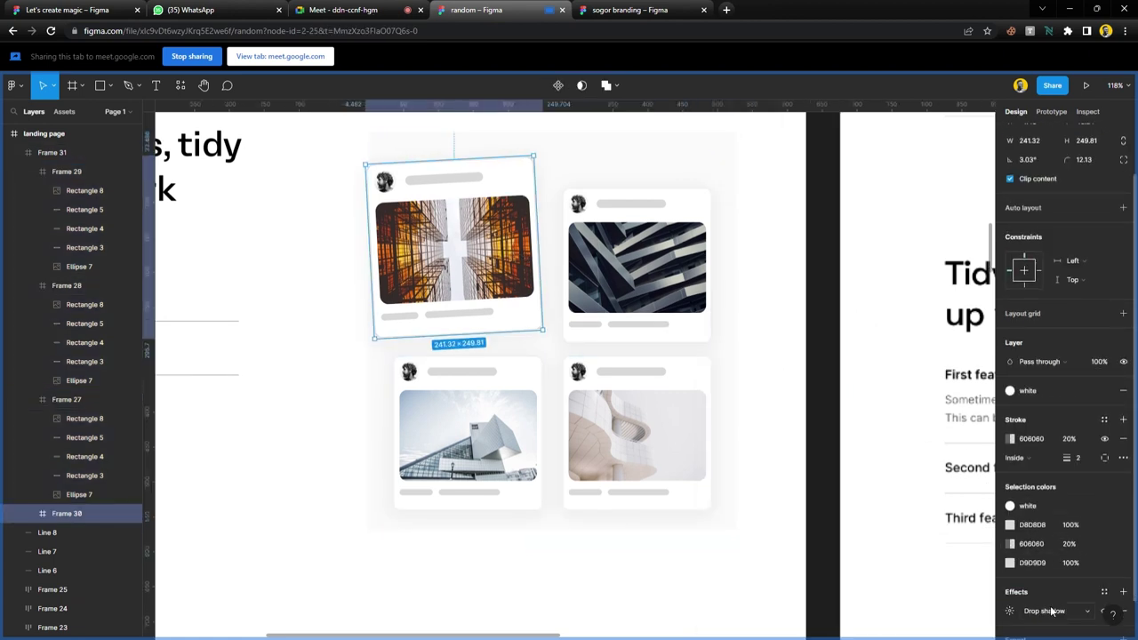
left_click(535, 347)
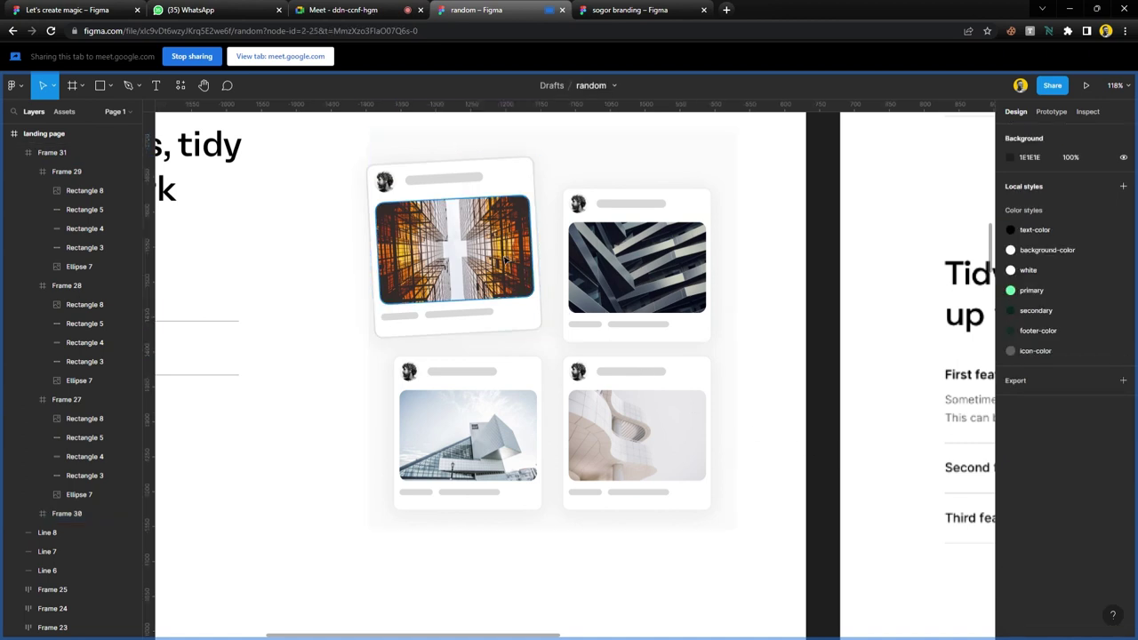
- Remove the D9D9D9 fill beneath the photo in each of the four cards
left_click(453, 249, "ctrl")
left_click(636, 266)
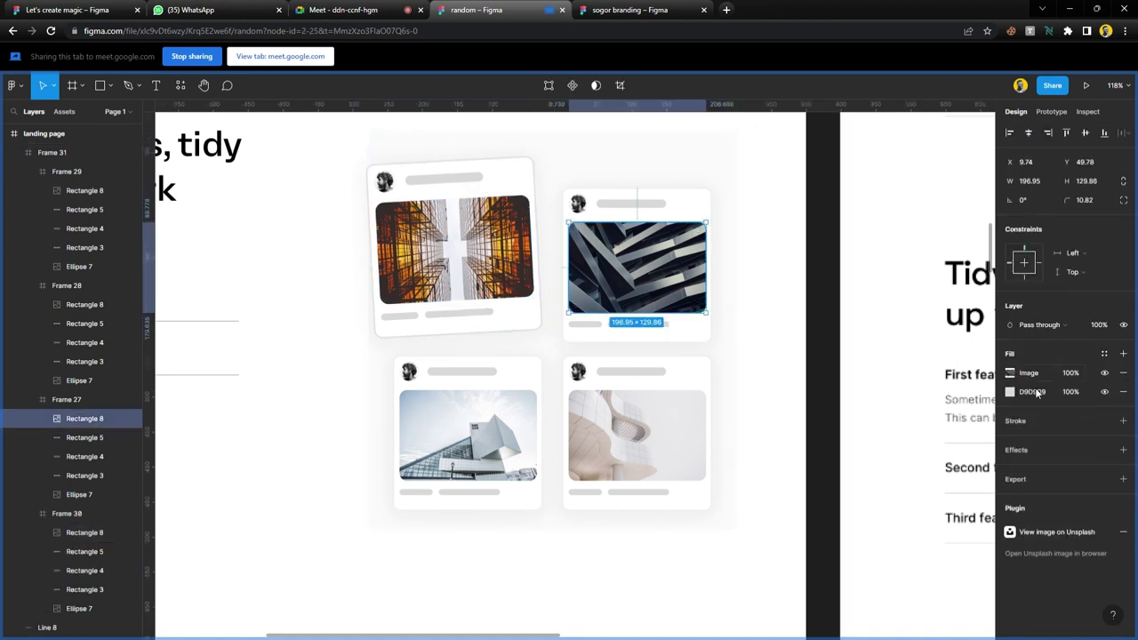
left_click(681, 432)
left_click(1123, 392)
left_click(525, 438)
left_click(1122, 392)
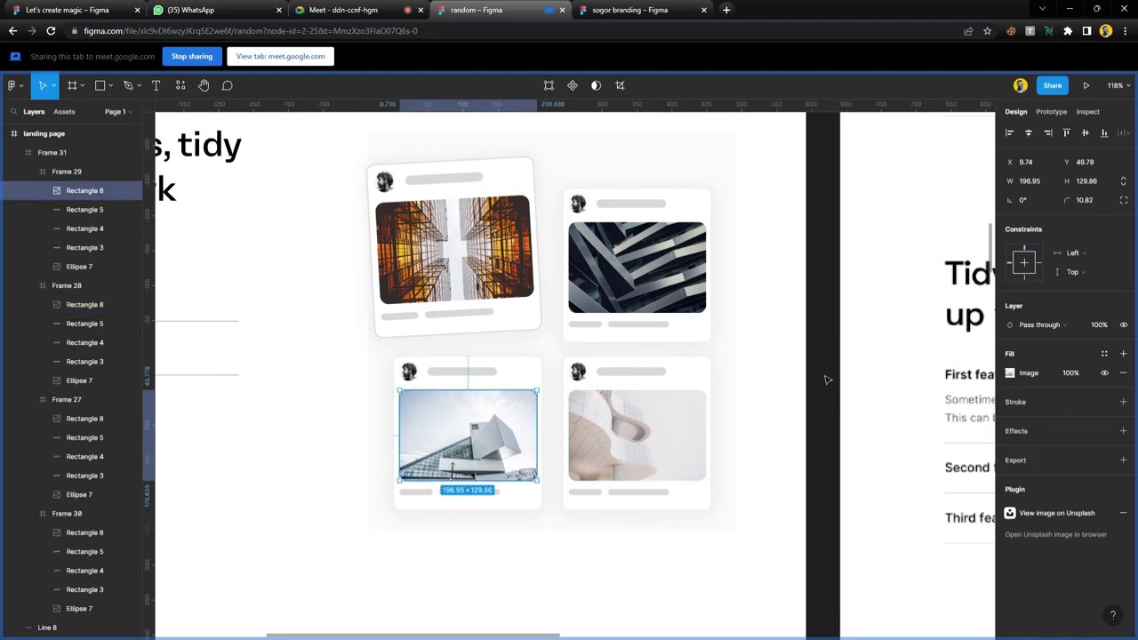
left_click(831, 379)
- Admit the person waiting to join the Google Meet call and return to the Figma design file
scroll(812, 396, "down", 5)
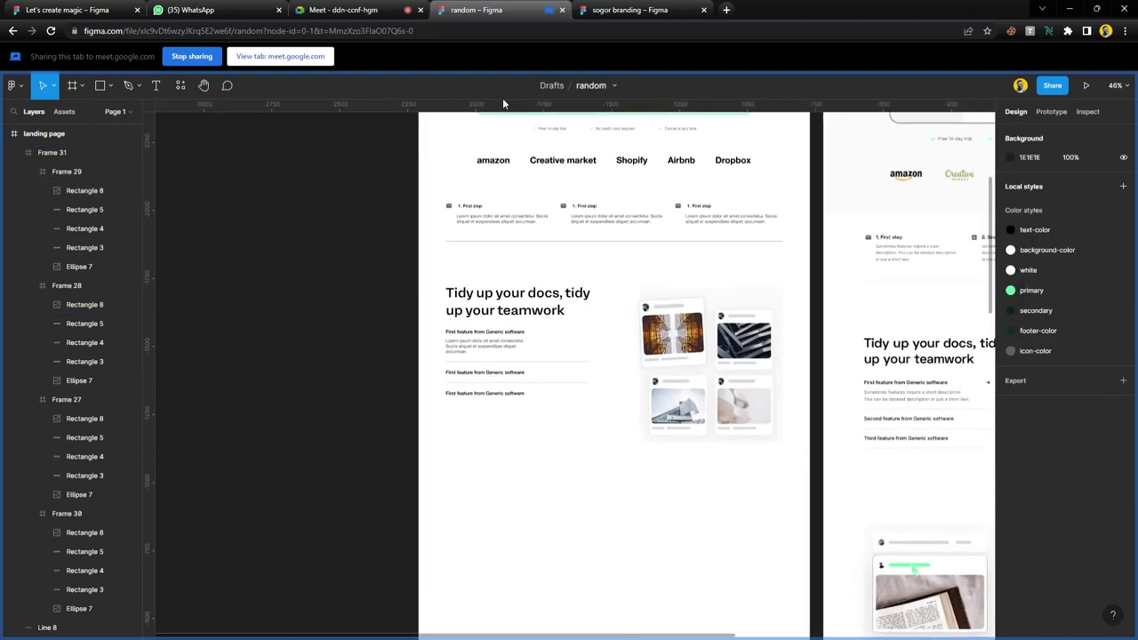
left_click(365, 9)
left_click(690, 140)
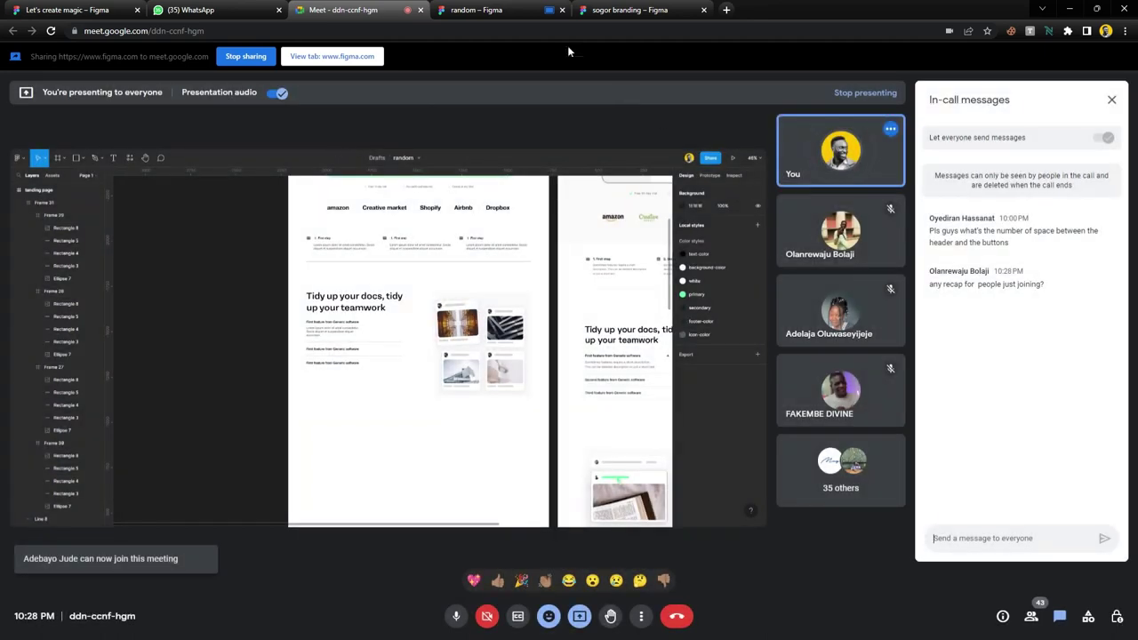
left_click(498, 12)
- Lower the layer opacity of the full-width divider line between the three steps and the docs section
scroll(583, 472, "down", 2)
left_click(617, 304)
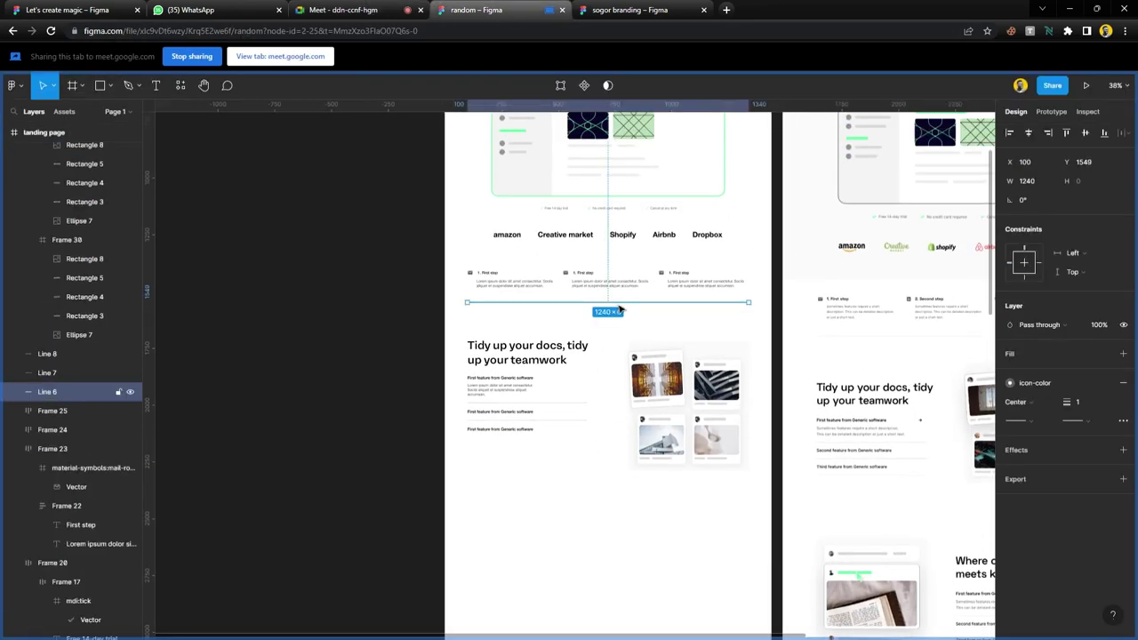
left_click(1100, 326)
type("5")
key("Return")
left_click(589, 531)
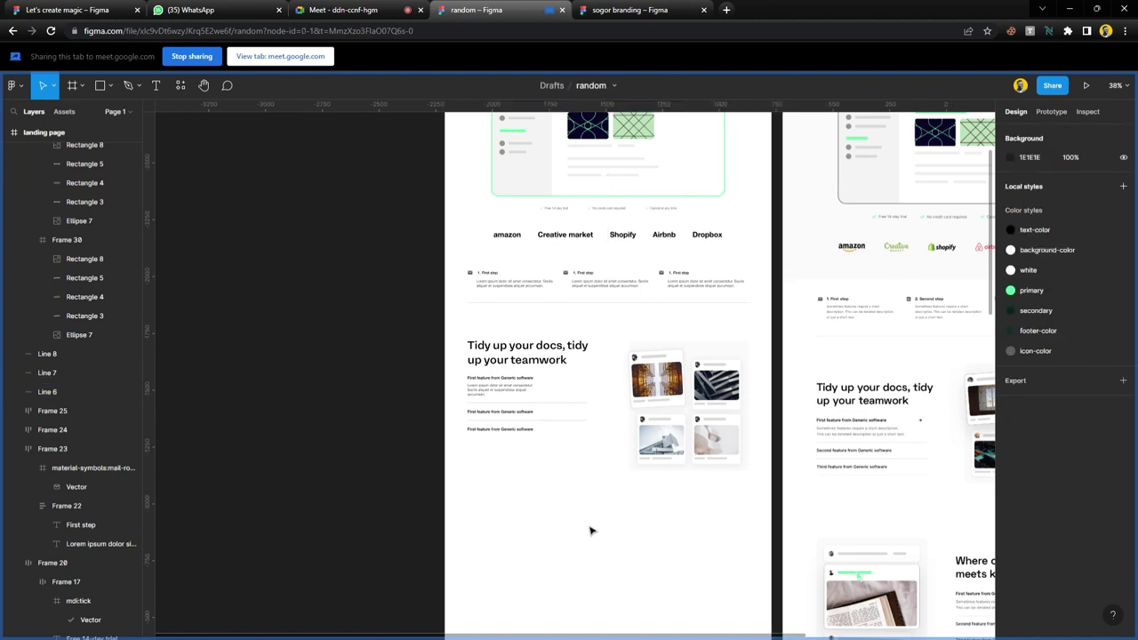
- Set the corner radius of the backdrop frame behind the four image cards to 20
scroll(555, 496, "right", 5)
scroll(555, 496, "down", 2)
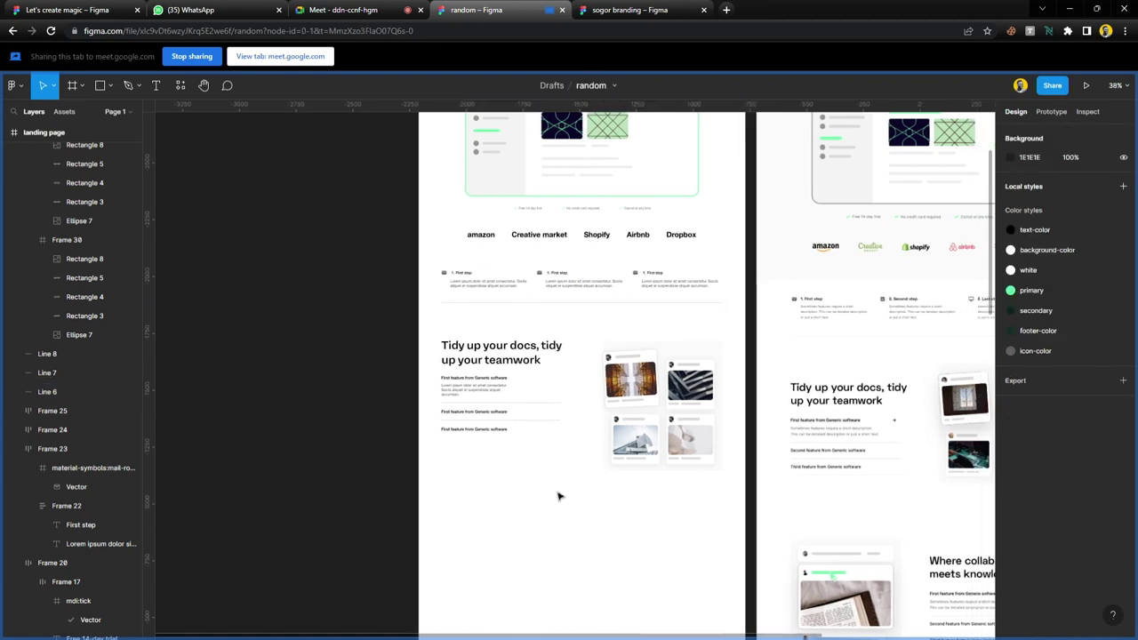
scroll(552, 495, "down", 2)
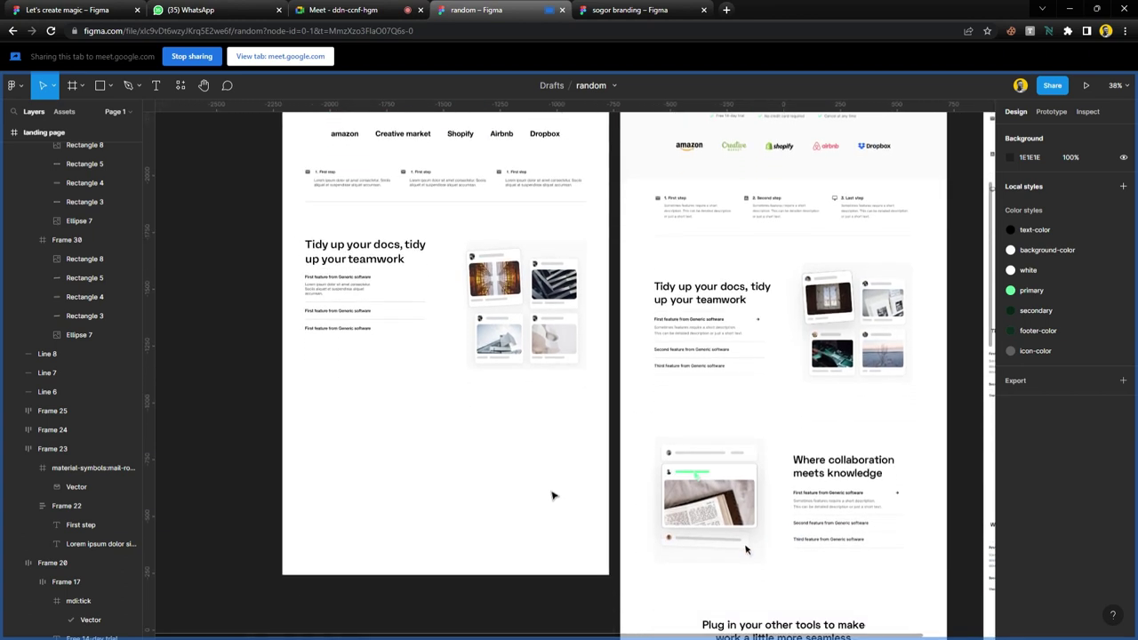
scroll(525, 401, "left", 1)
left_click(558, 283)
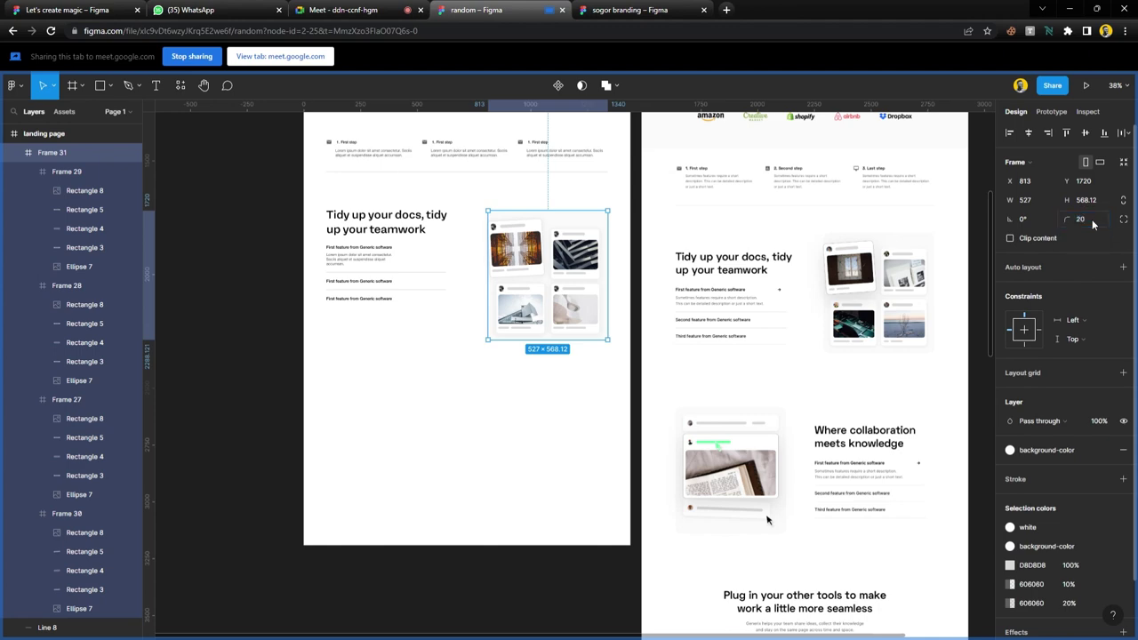
left_click(465, 454)
- Look over the whole landing page beside the full-length desktop and mobile reference designs
scroll(516, 345, "up", 5)
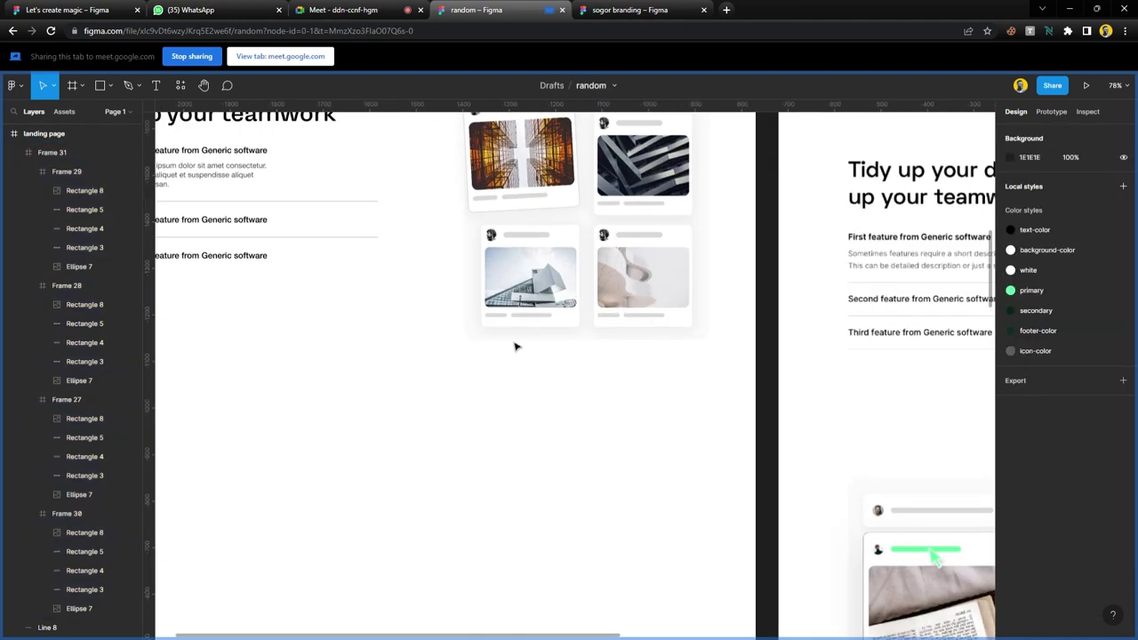
scroll(518, 425, "down", 10)
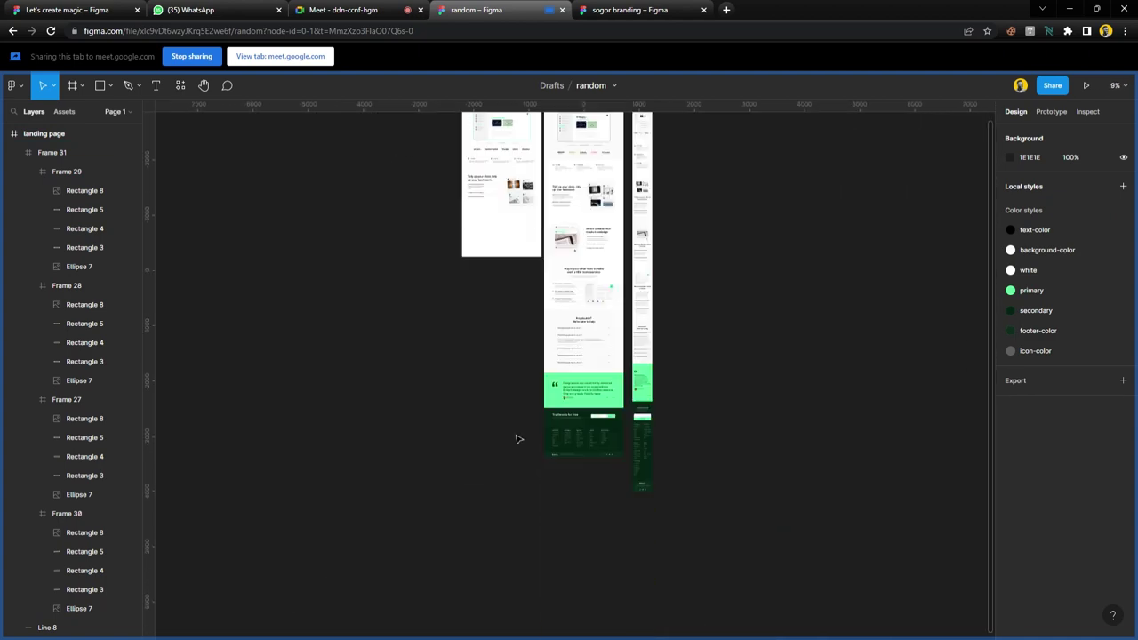
scroll(518, 438, "down", 3)
scroll(518, 439, "up", 6)
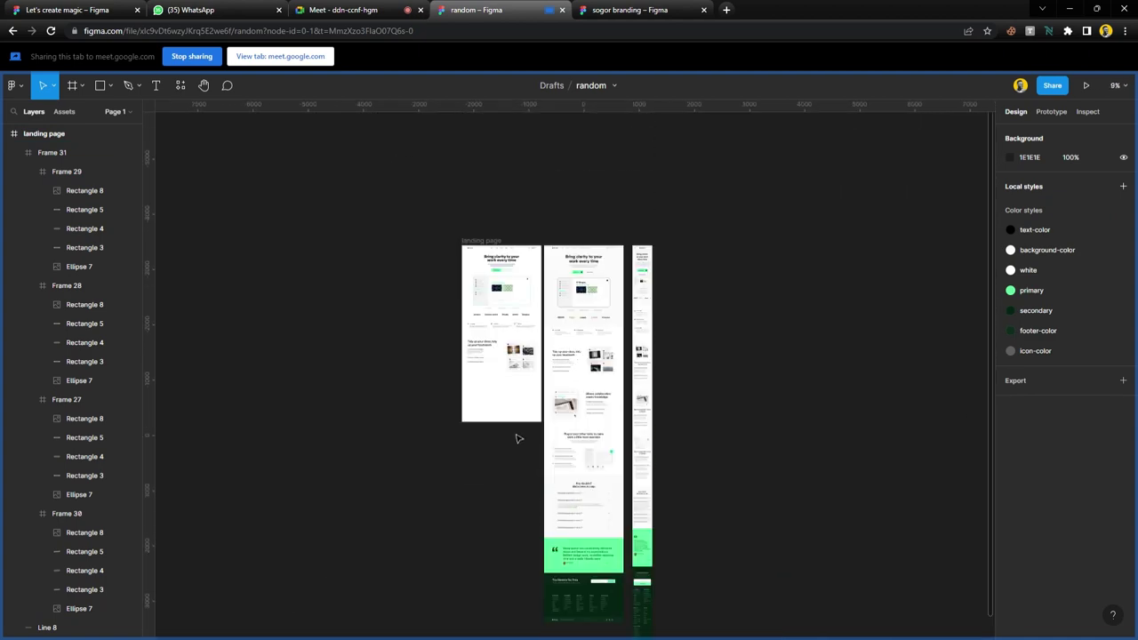
scroll(519, 438, "up", 2)
scroll(503, 458, "up", 7)
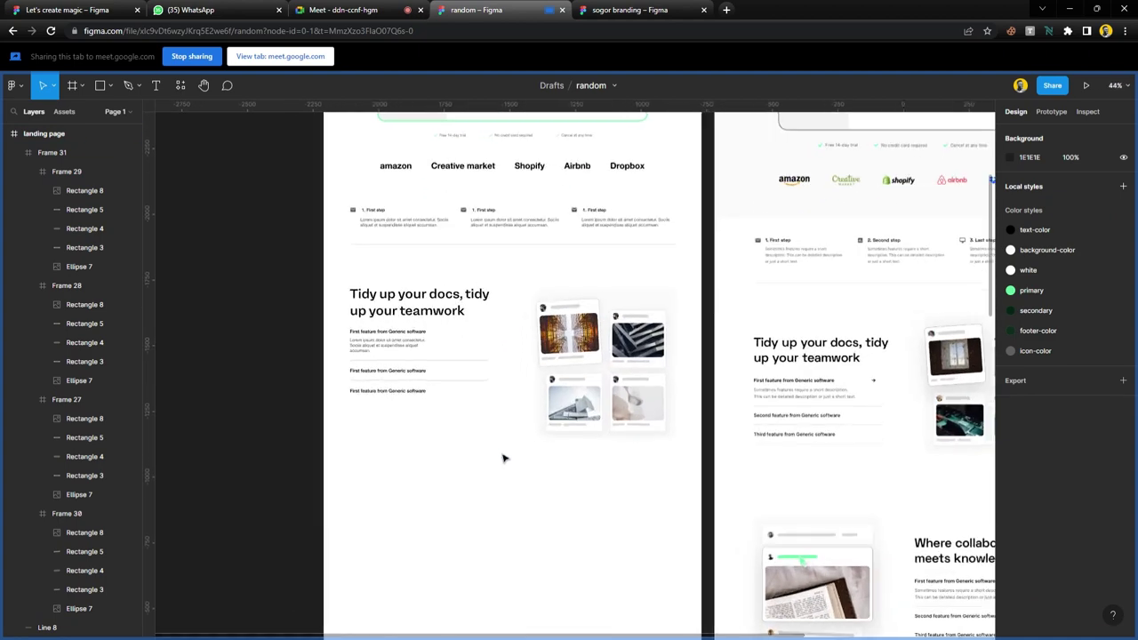
scroll(503, 459, "up", 2)
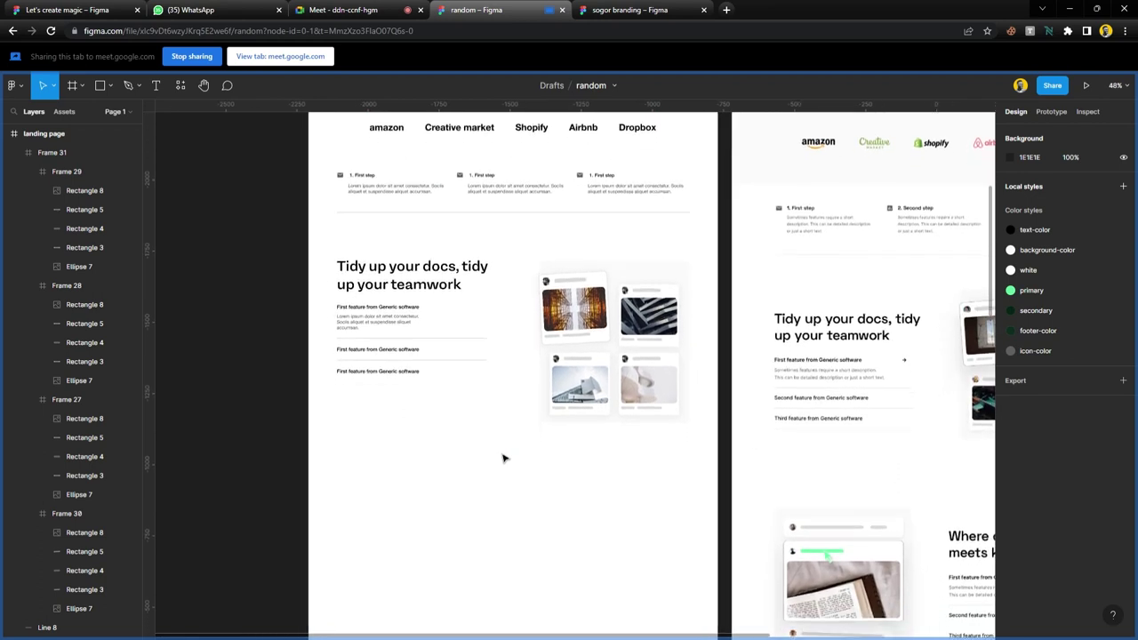
scroll(503, 459, "up", 1)
key("f")
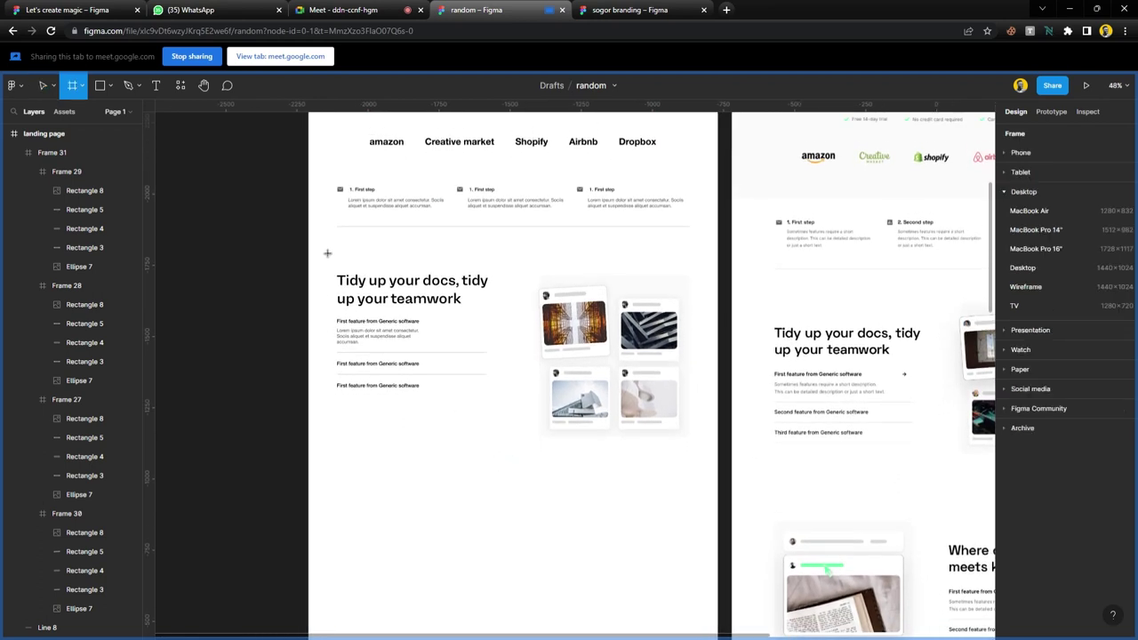
left_click_drag(325, 253, 706, 608)
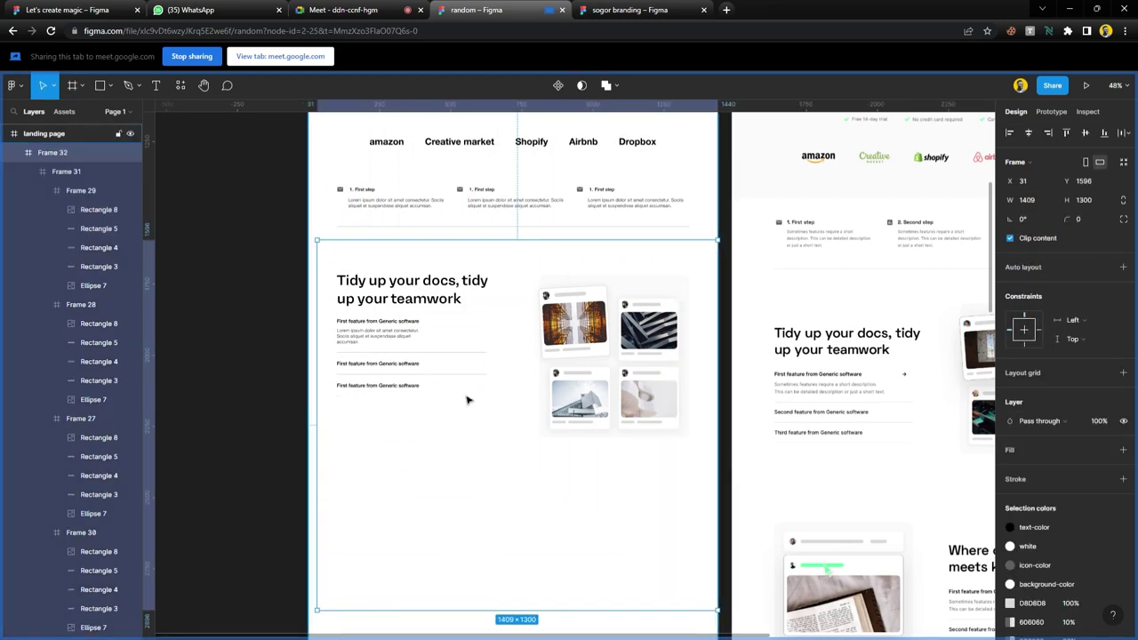
key("ctrl+z")
- Draw a frame about 1440 × 1338 enclosing the landing page's navigation, hero section and company names
scroll(549, 472, "down", 3)
scroll(549, 472, "up", 3)
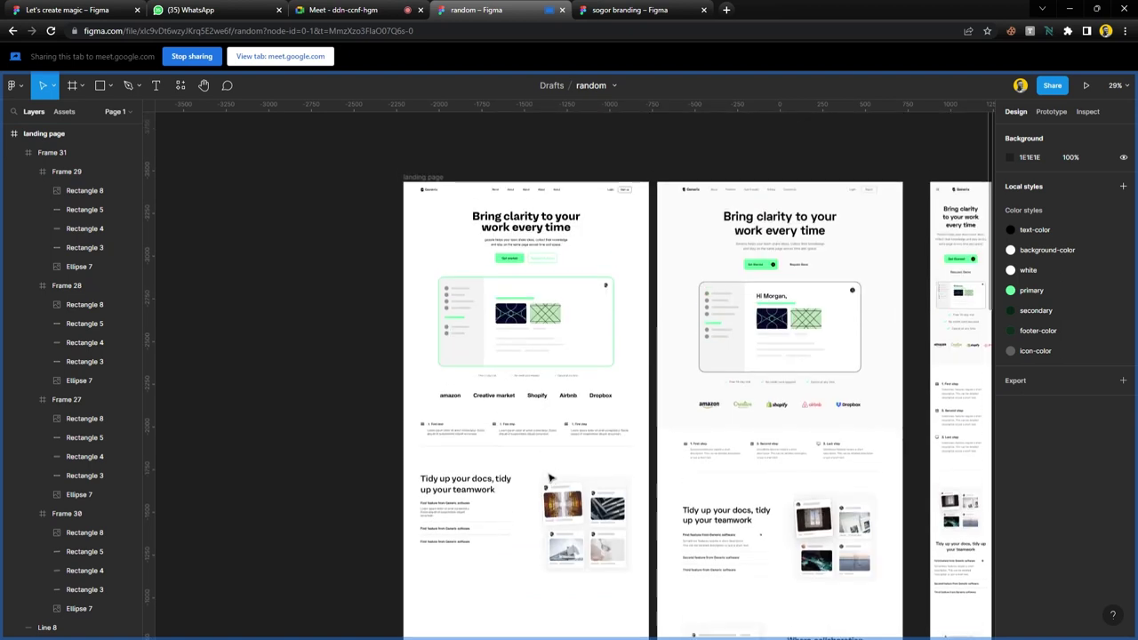
key("f")
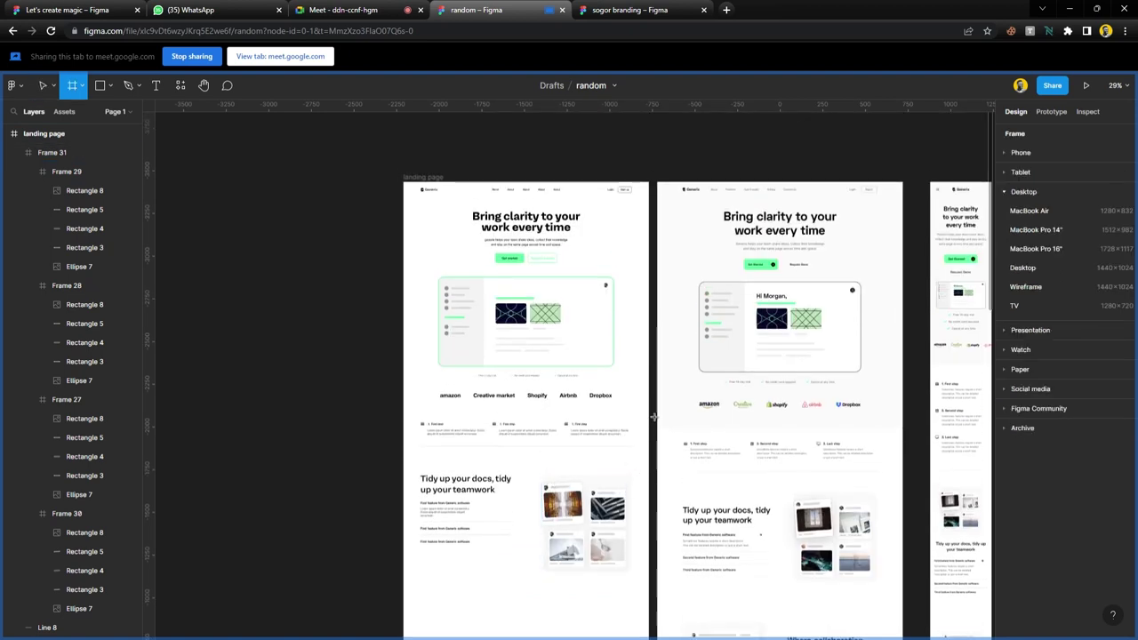
left_click_drag(654, 416, 405, 187)
scroll(500, 272, "up", 3)
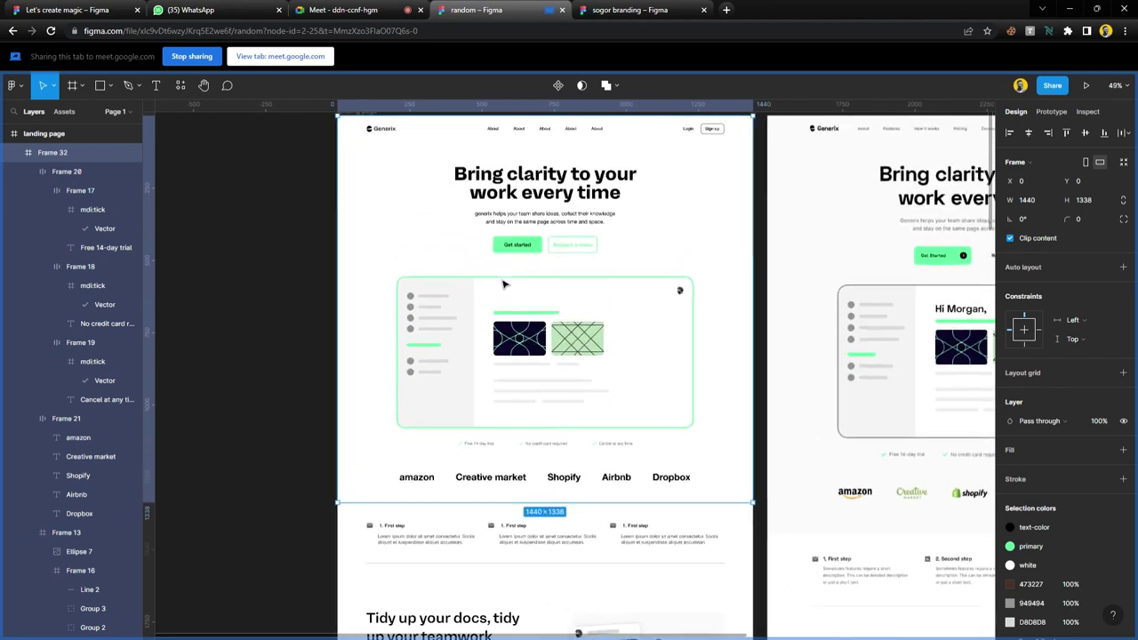
- Apply the background-color style as the fill of the 1440 × 1338 frame enclosing the navigation and hero section
left_click(1104, 450)
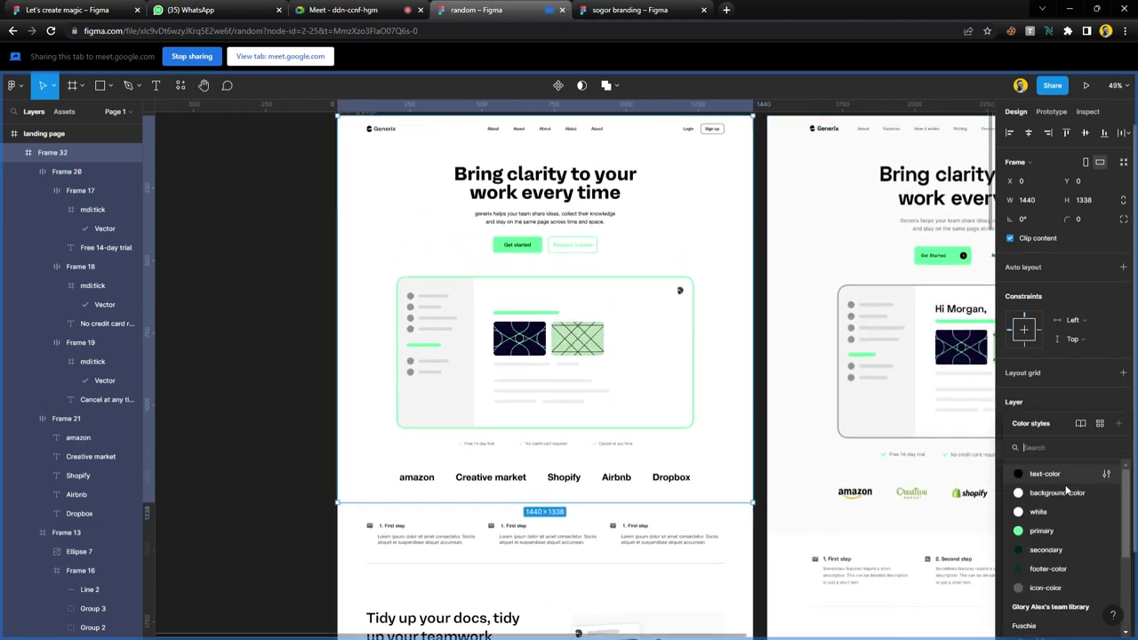
left_click(1066, 497)
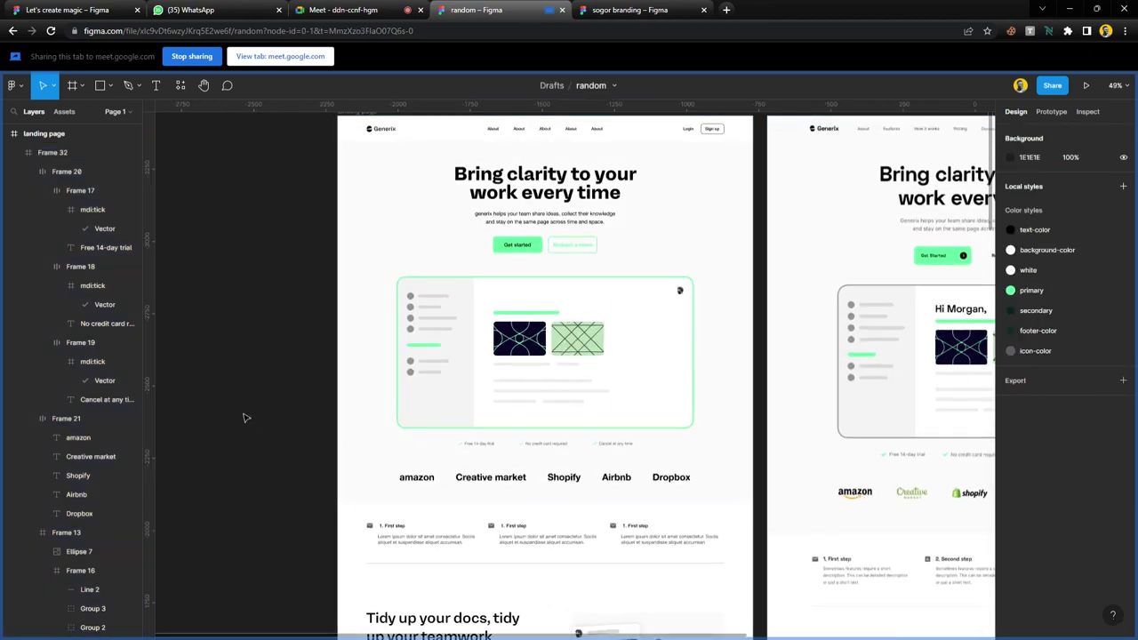
scroll(530, 439, "down", 1)
scroll(571, 439, "up", 4)
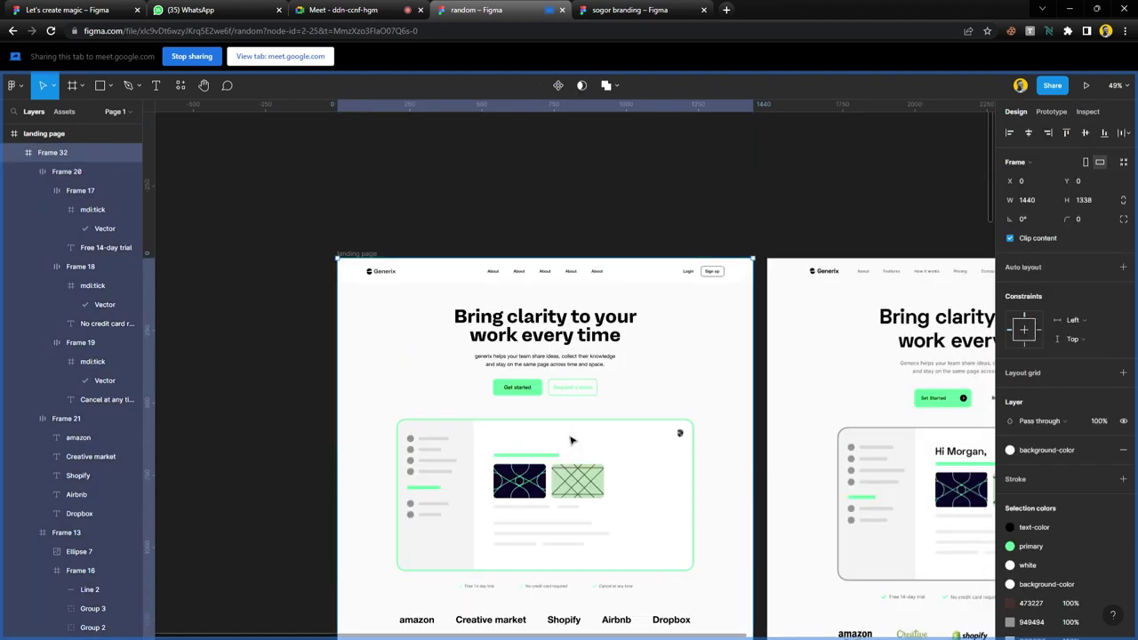
scroll(571, 439, "down", 2)
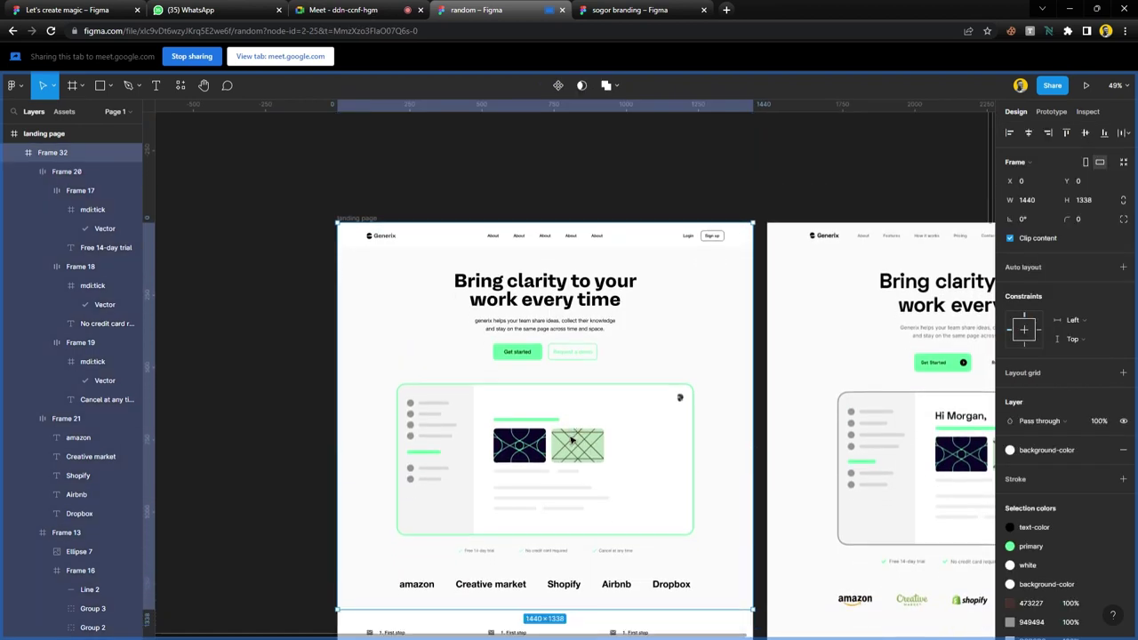
scroll(544, 408, "down", 1)
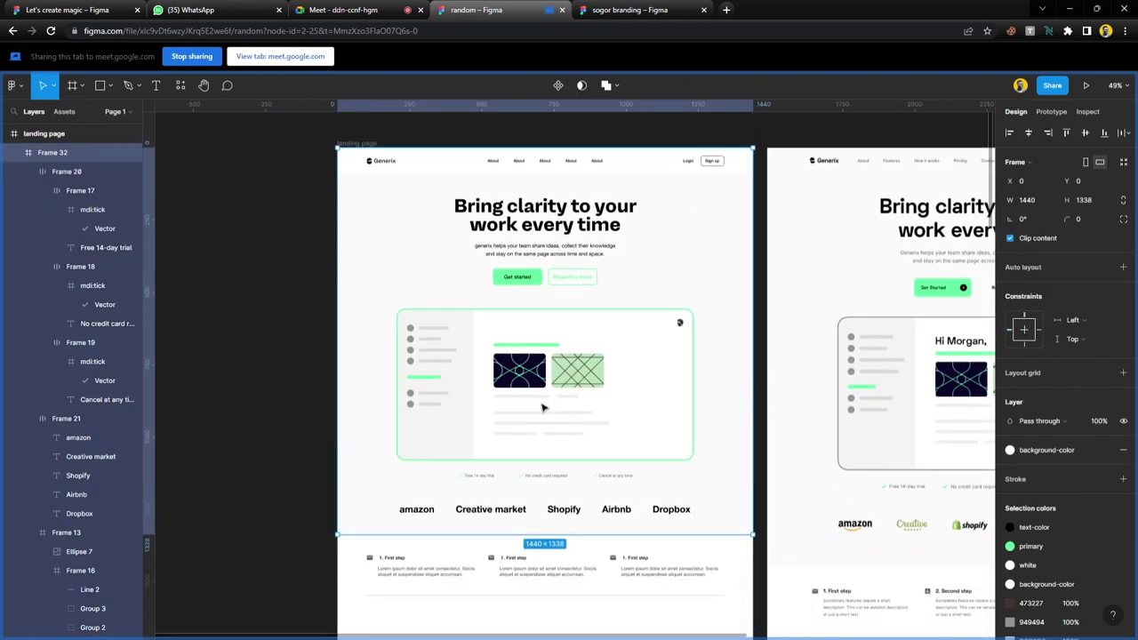
- Lower the layer opacity of the row of About links in the landing page's navigation
scroll(537, 308, "up", 3)
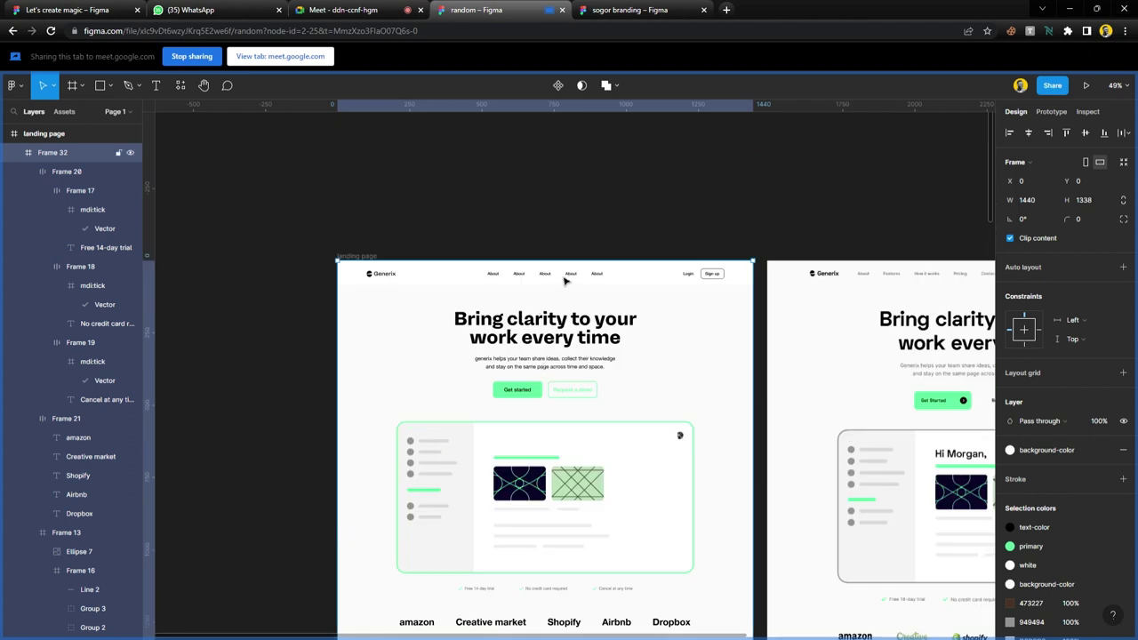
left_click(572, 281)
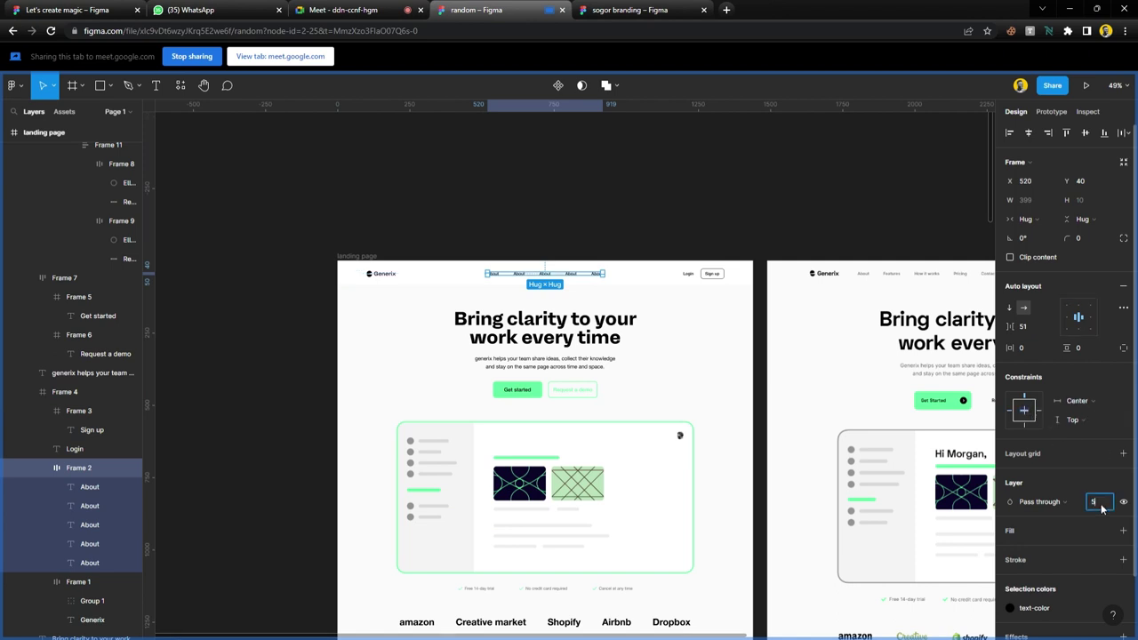
left_click(671, 251)
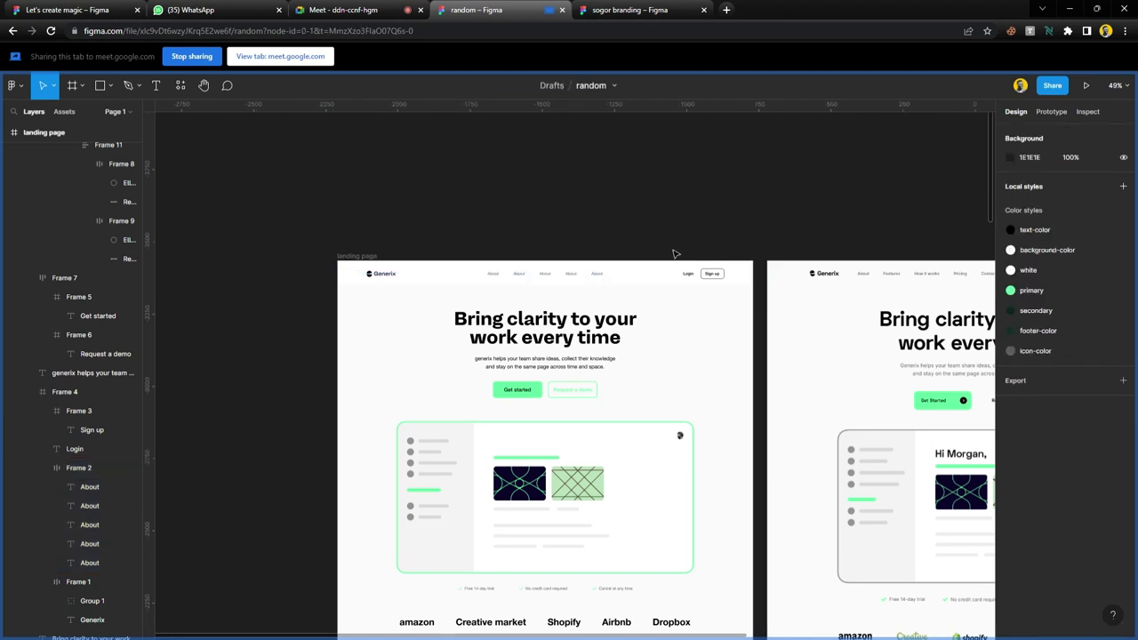
- Change the stroke of the hero's app mockup frame to the secondary color style
scroll(518, 401, "up", 5)
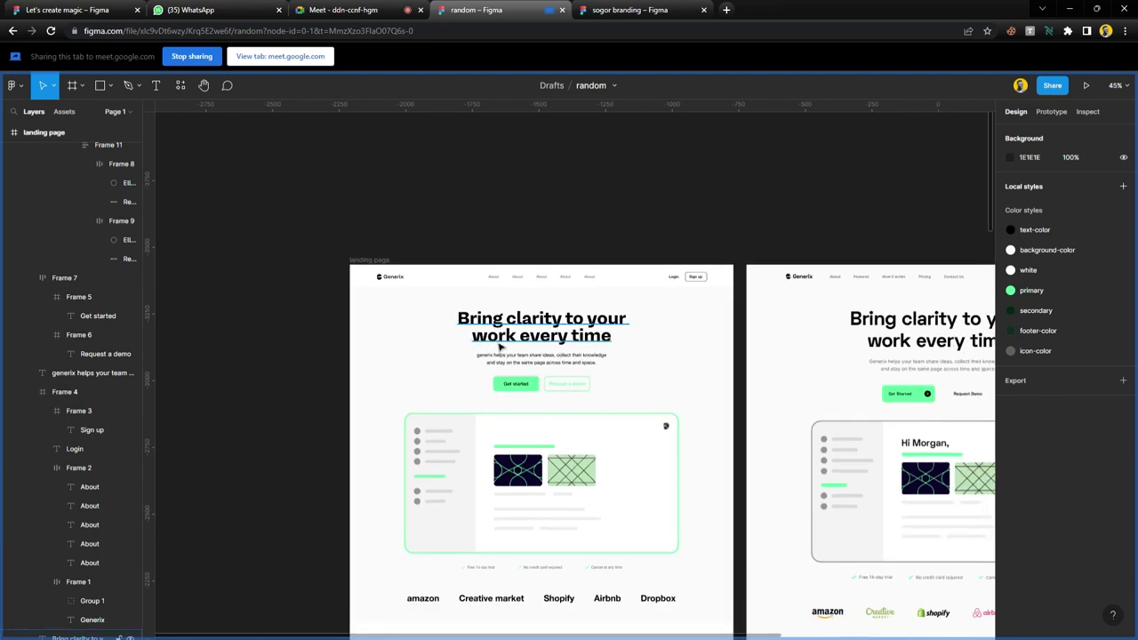
scroll(518, 401, "down", 4)
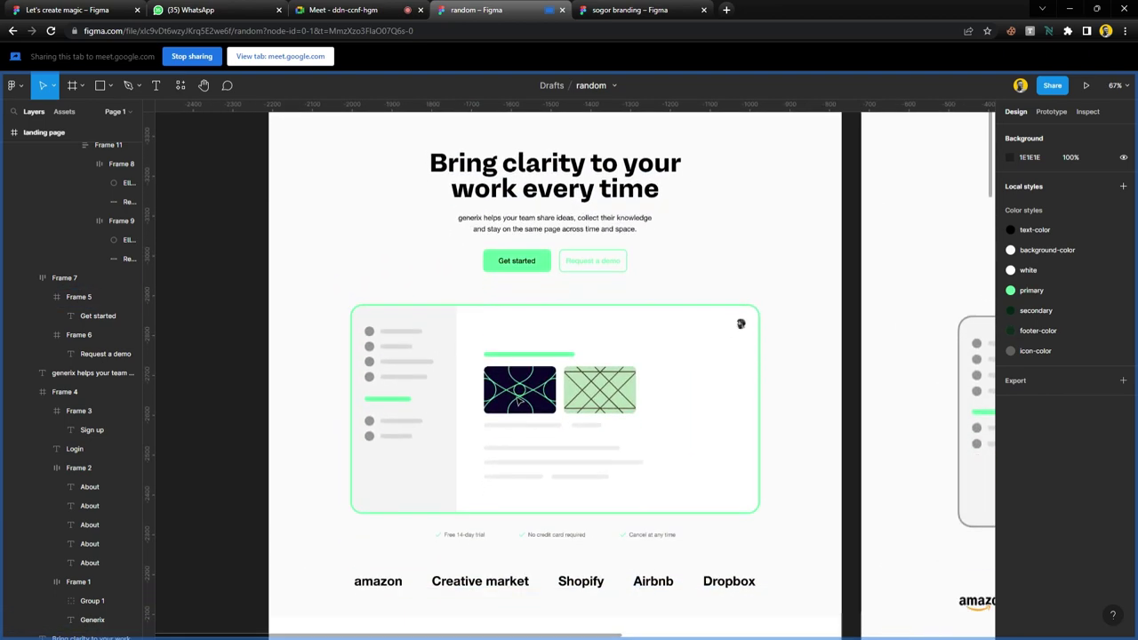
scroll(518, 401, "down", 6)
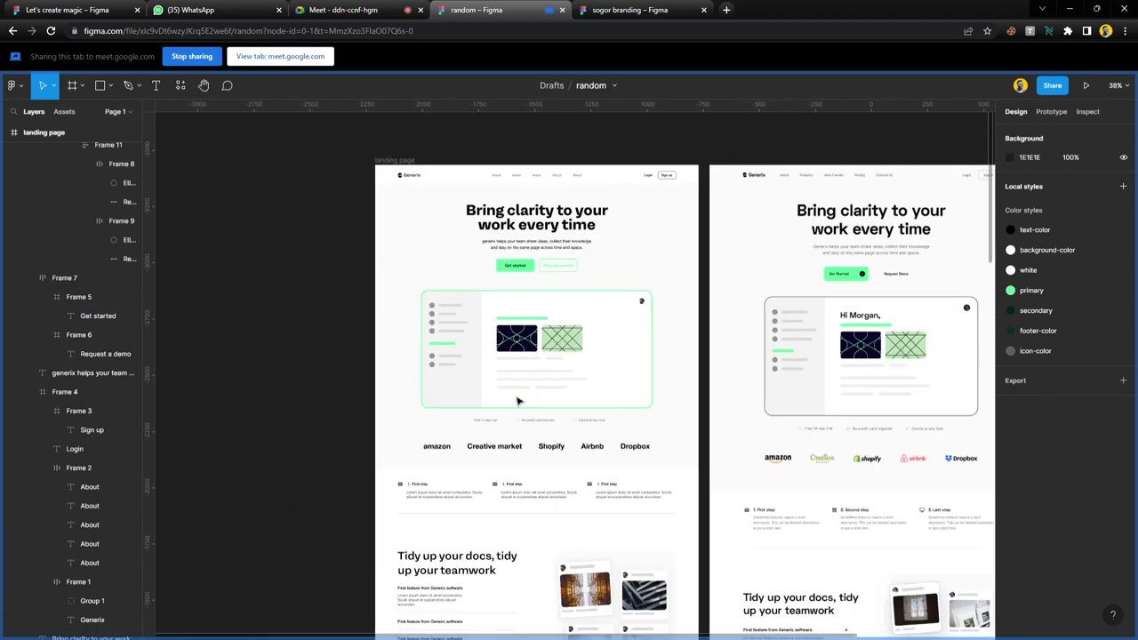
scroll(518, 401, "down", 2)
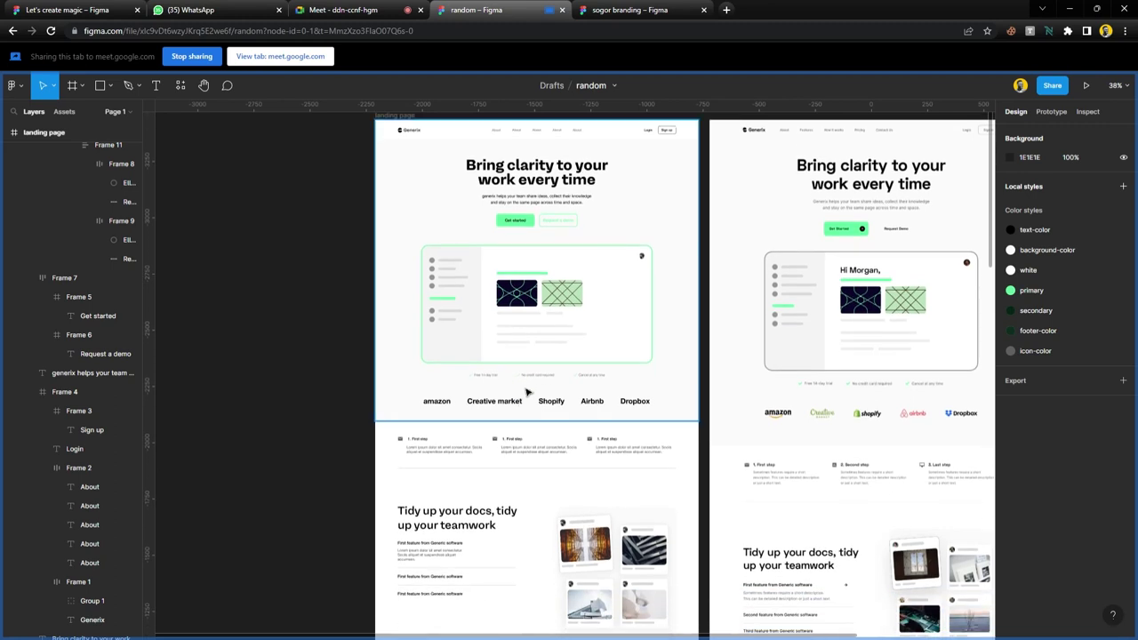
left_click(577, 327)
double_click(578, 328)
left_click(1067, 478)
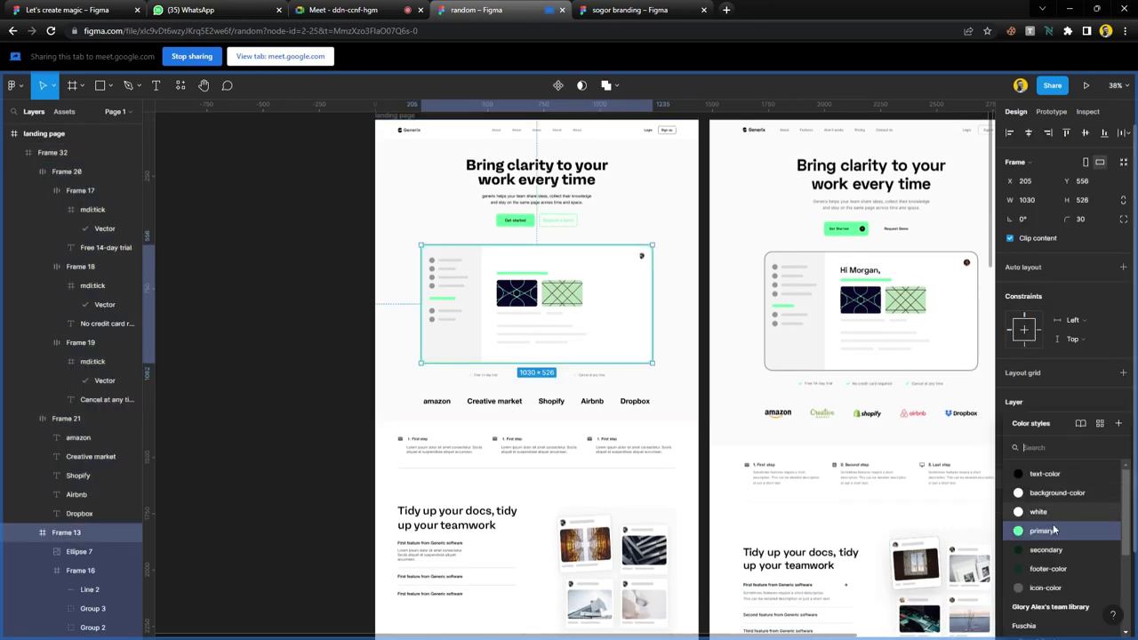
left_click(1054, 547)
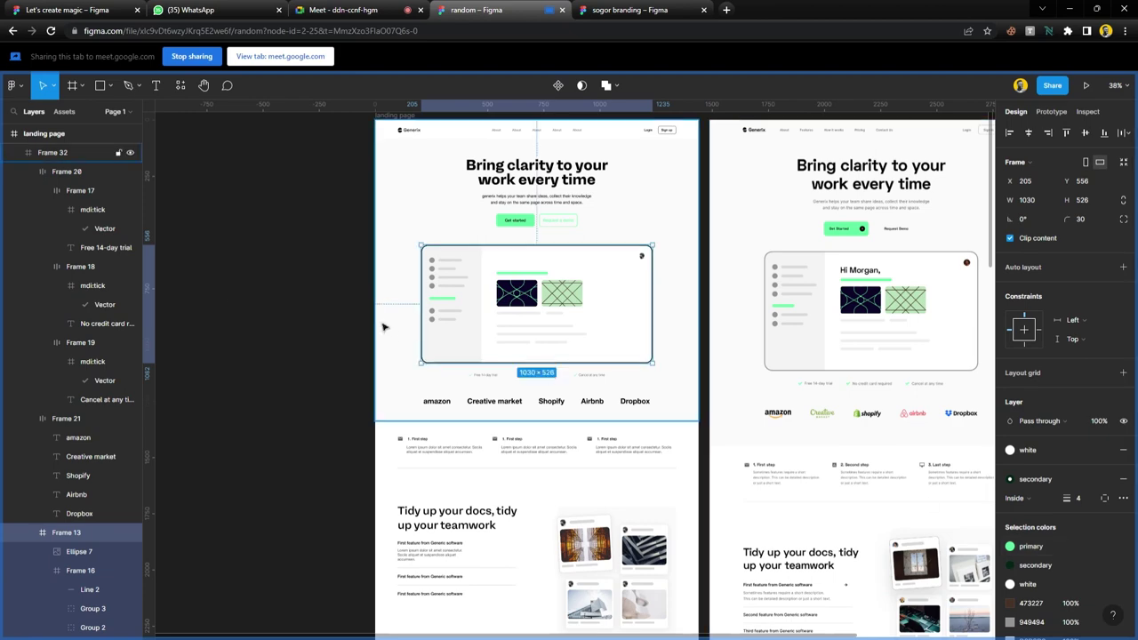
left_click(273, 297)
- Compare the docs section with the reference design and examine the collaboration section that follows it
scroll(569, 465, "down", 5)
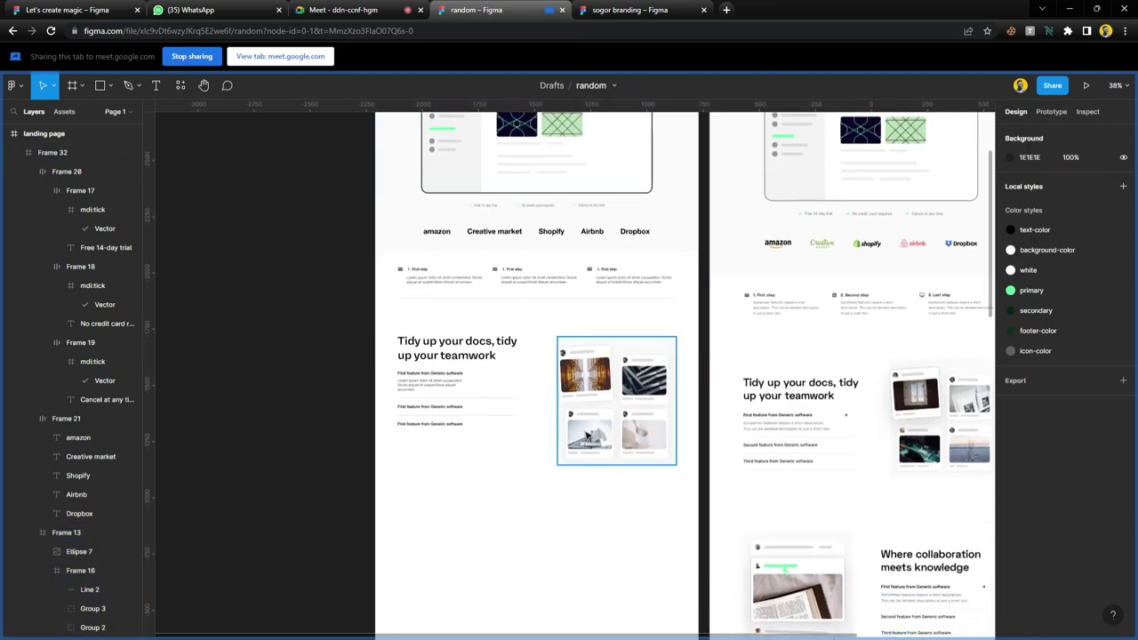
scroll(576, 464, "down", 5)
scroll(576, 453, "down", 2)
scroll(538, 421, "down", 2)
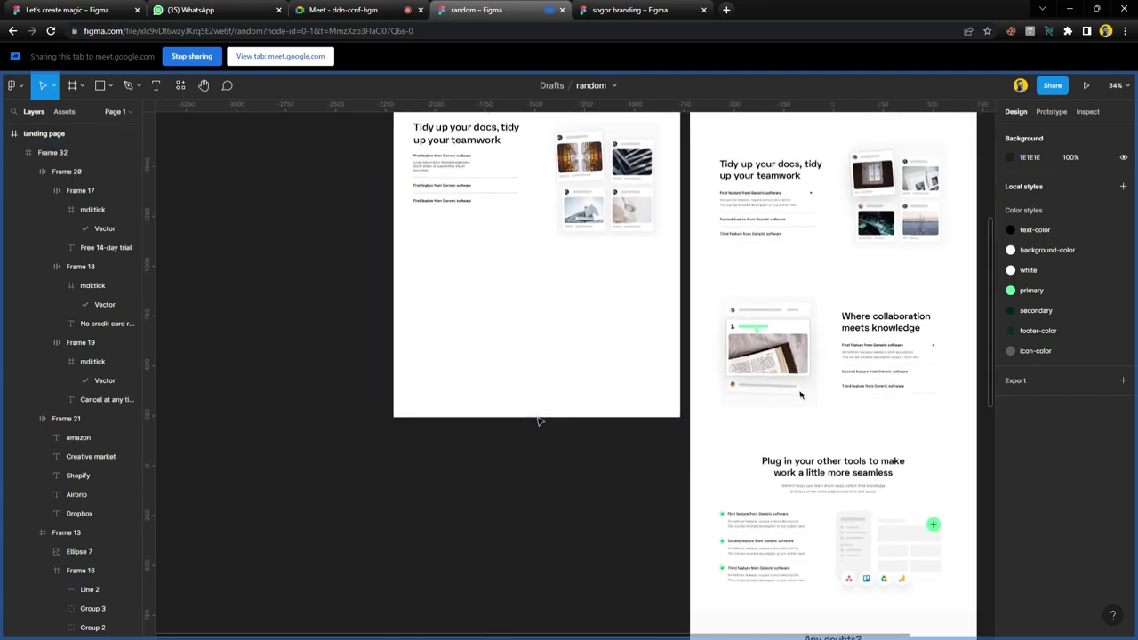
scroll(538, 421, "up", 2)
scroll(538, 420, "up", 3)
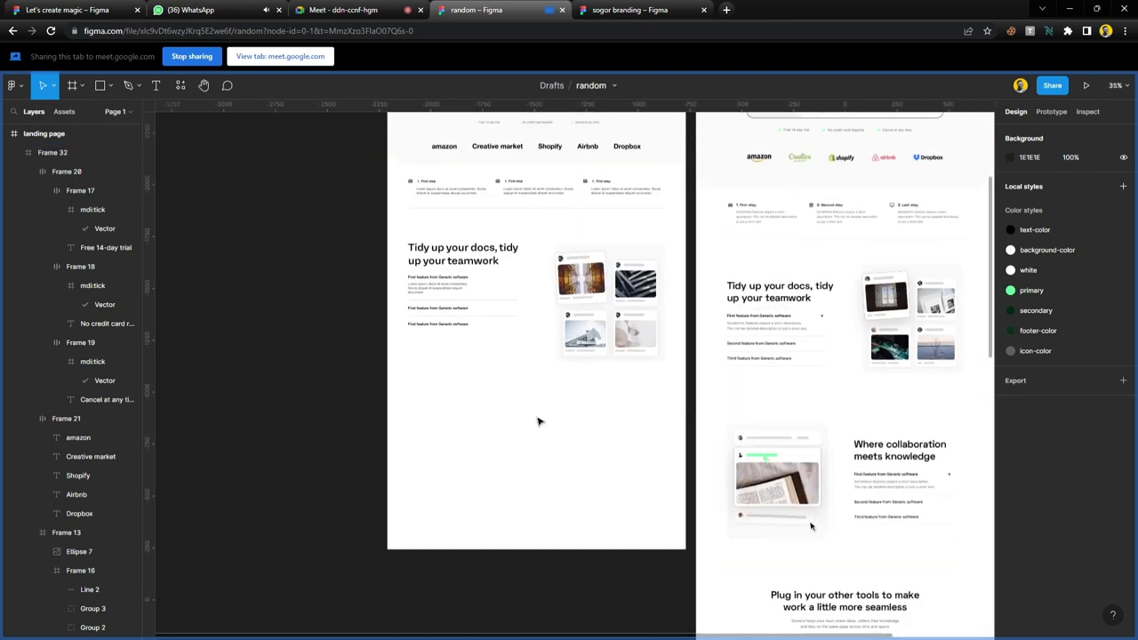
scroll(530, 405, "up", 1)
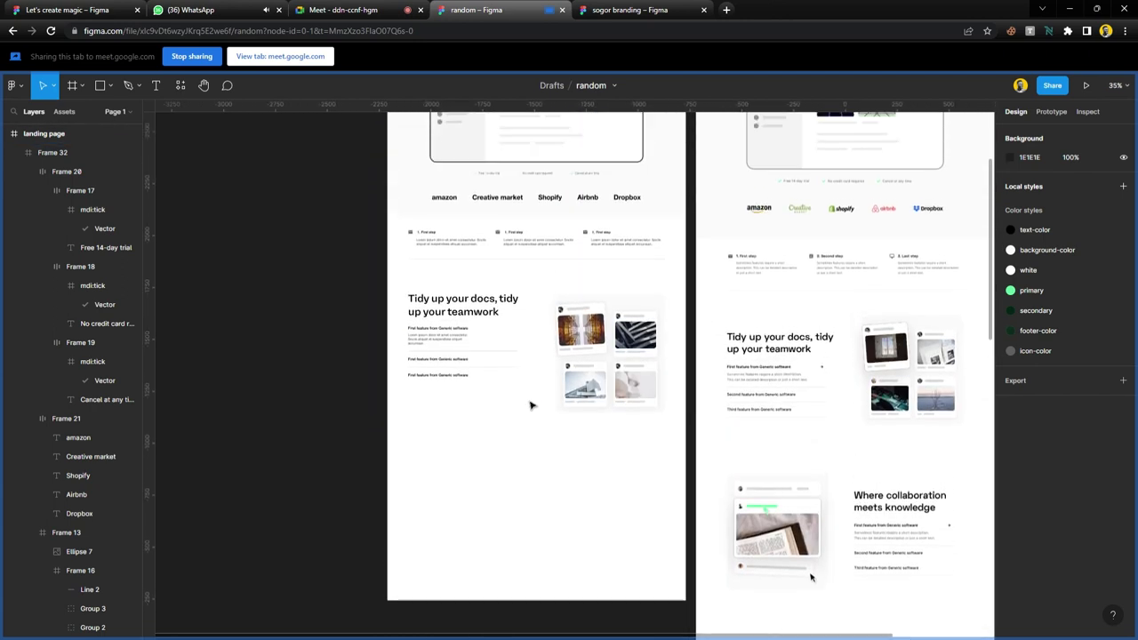
scroll(530, 405, "down", 2)
scroll(530, 405, "right", 1)
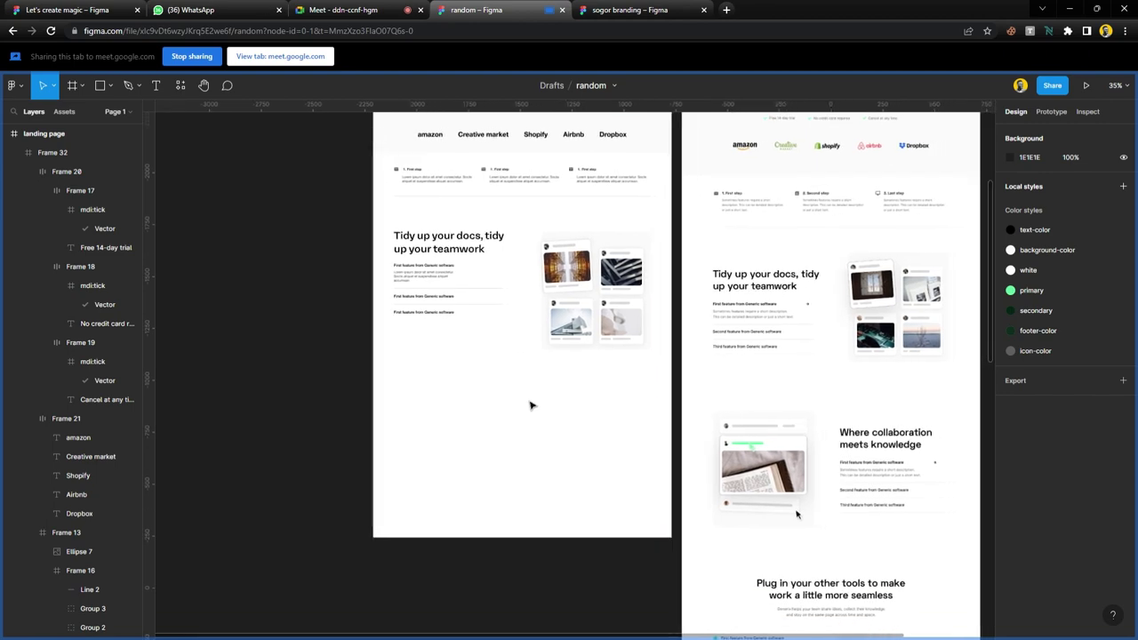
scroll(530, 405, "up", 1)
scroll(806, 493, "down", 1)
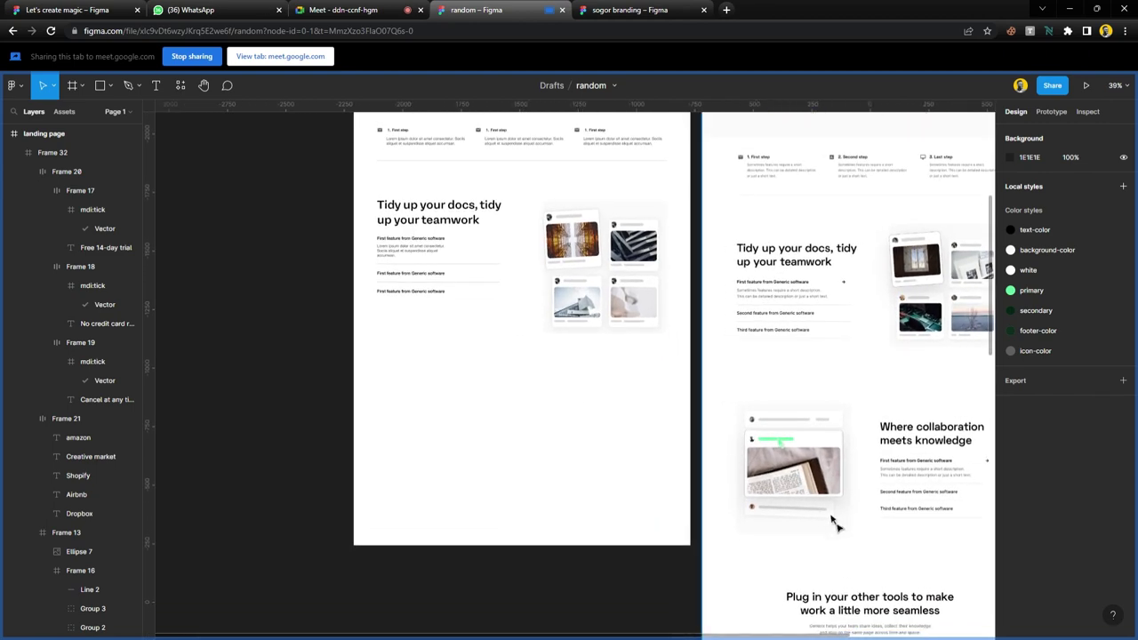
- Draw a 422 × 76 frame over the reference's first collaboration card, hide its fill and add a black 1 px inside stroke
scroll(835, 524, "up", 5)
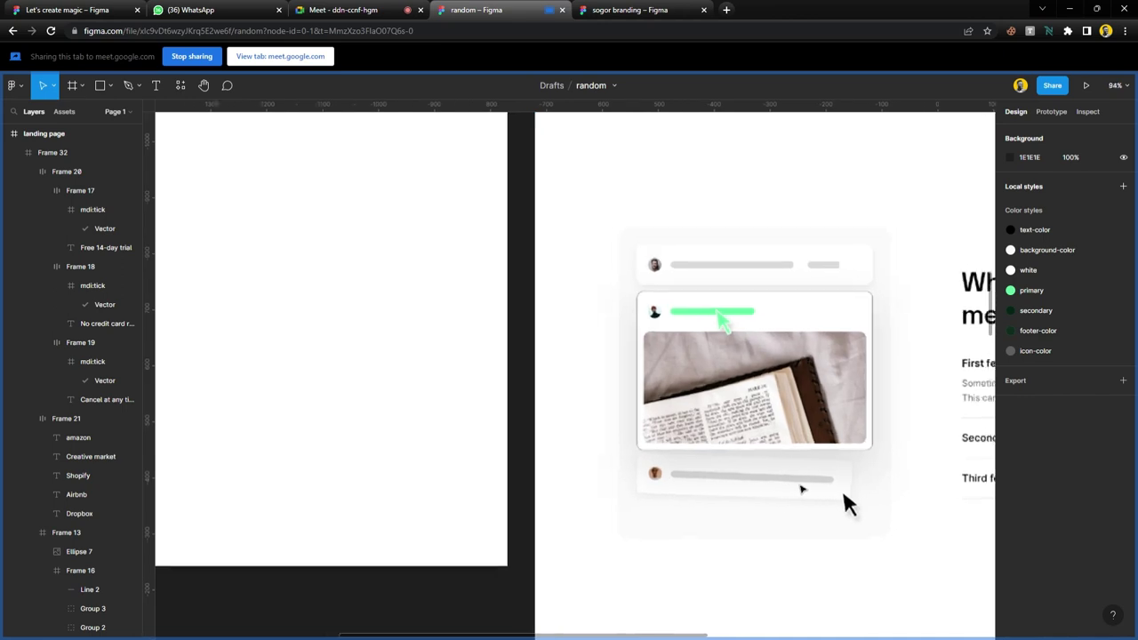
scroll(842, 487, "up", 1)
key("f")
left_click_drag(630, 233, 877, 282)
left_click(1123, 422)
left_click(1103, 392)
- Draw a 221 × 12 bar beside the card's avatar, filled with D8D8D8 and rounded to a corner radius of 17
scroll(740, 233, "up", 5)
scroll(770, 498, "down", 3)
scroll(637, 304, "up", 4)
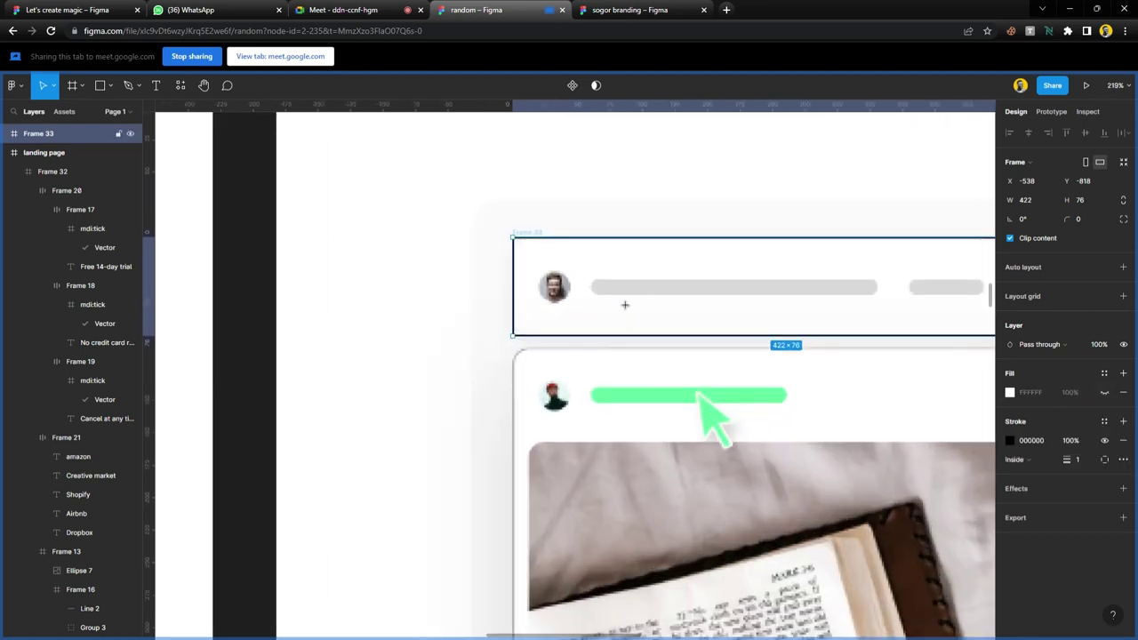
key("r")
mouse_move(590, 281)
left_mouse_down()
mouse_move(834, 310)
mouse_move(887, 297)
left_mouse_up()
key("i")
left_click(853, 291)
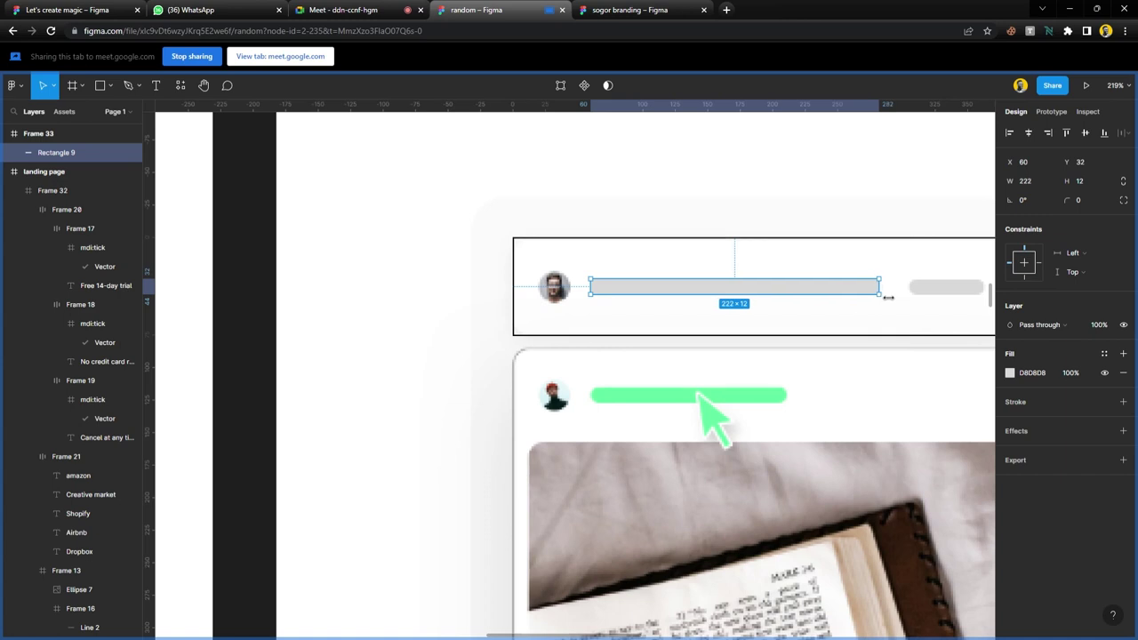
left_click_drag(1072, 200, 1079, 200)
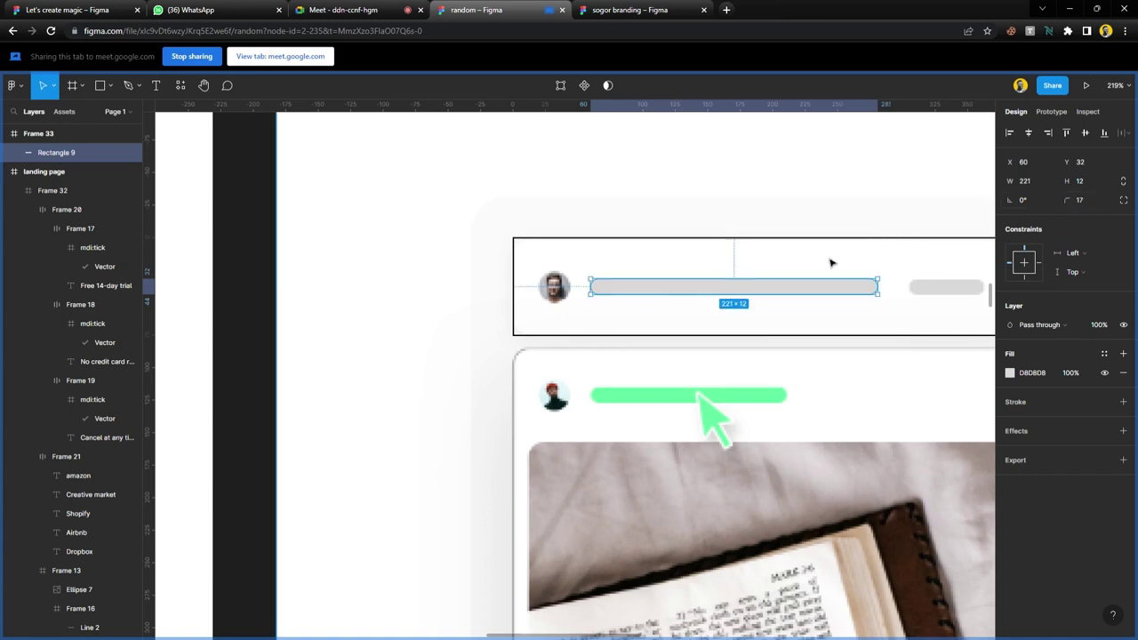
- Duplicate the grey bar and fit the copy over the card's short placeholder at 59 × 12
scroll(846, 249, "right", 5)
left_click_drag(673, 276, 781, 276)
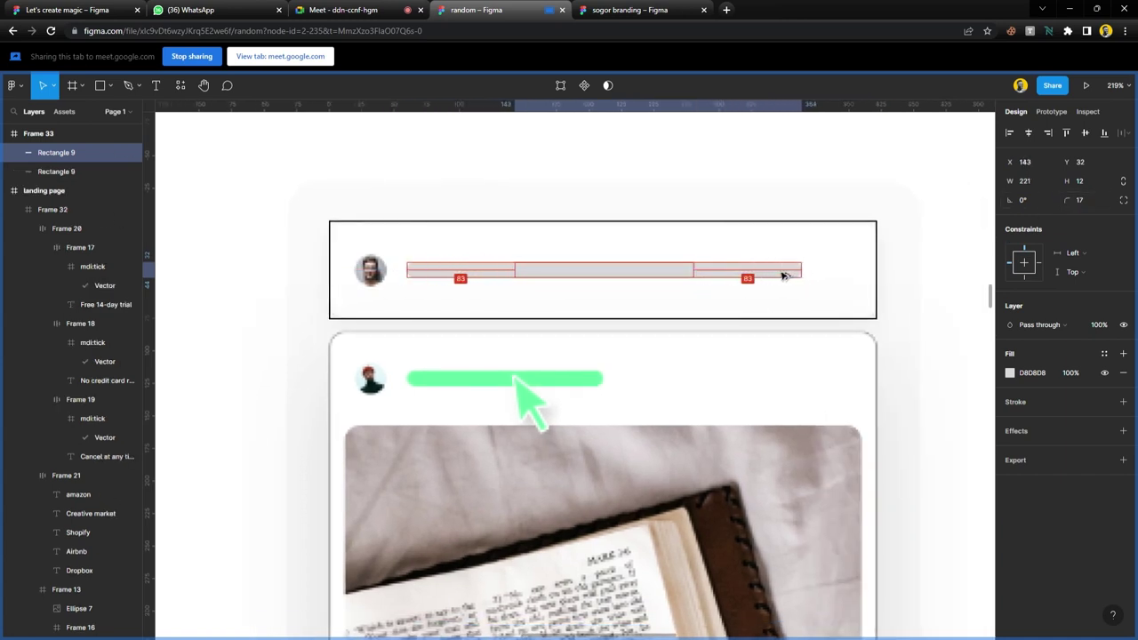
left_click_drag(514, 272, 742, 284)
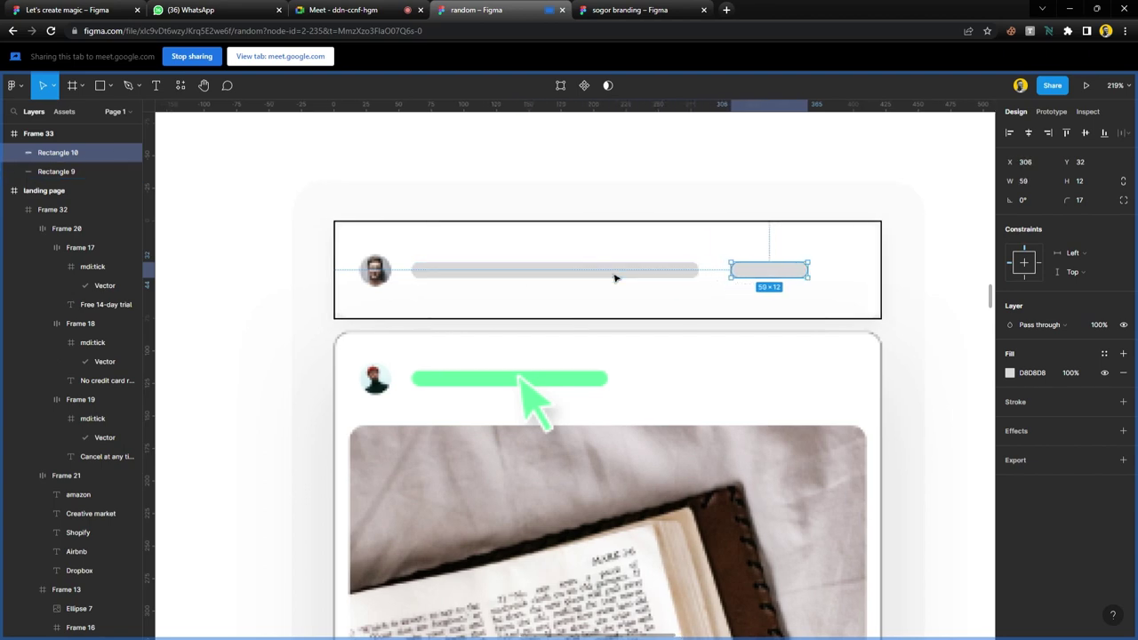
- Copy the round avatar from a docs image card and place it over the reference avatar in the new card frame
scroll(609, 281, "down", 10)
scroll(685, 585, "up", 2)
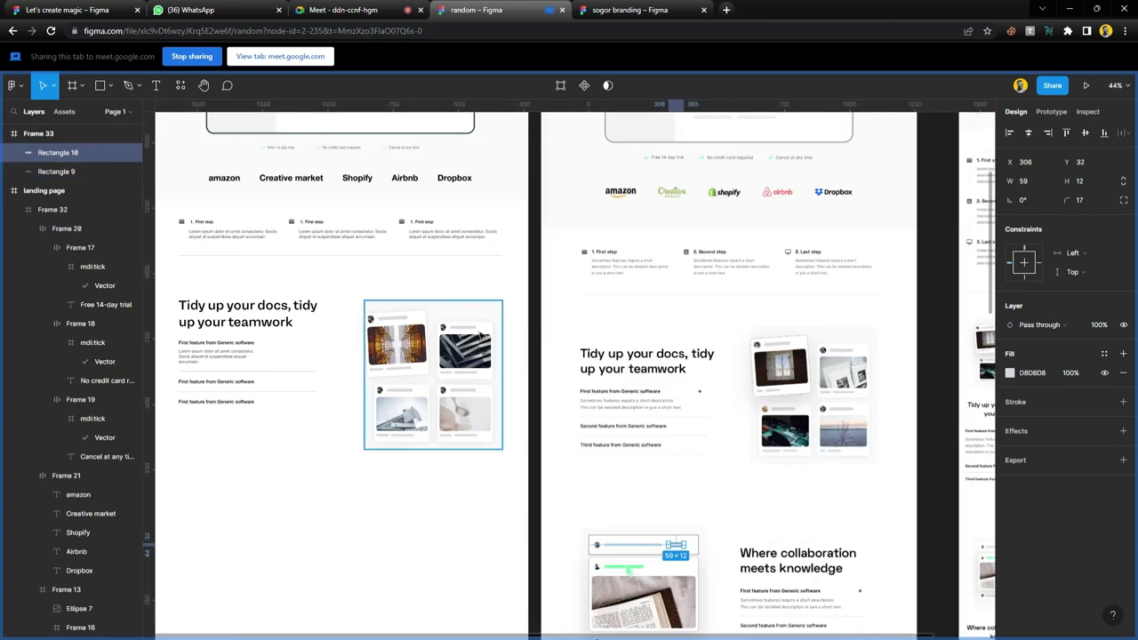
scroll(442, 333, "up", 8)
left_click(441, 332)
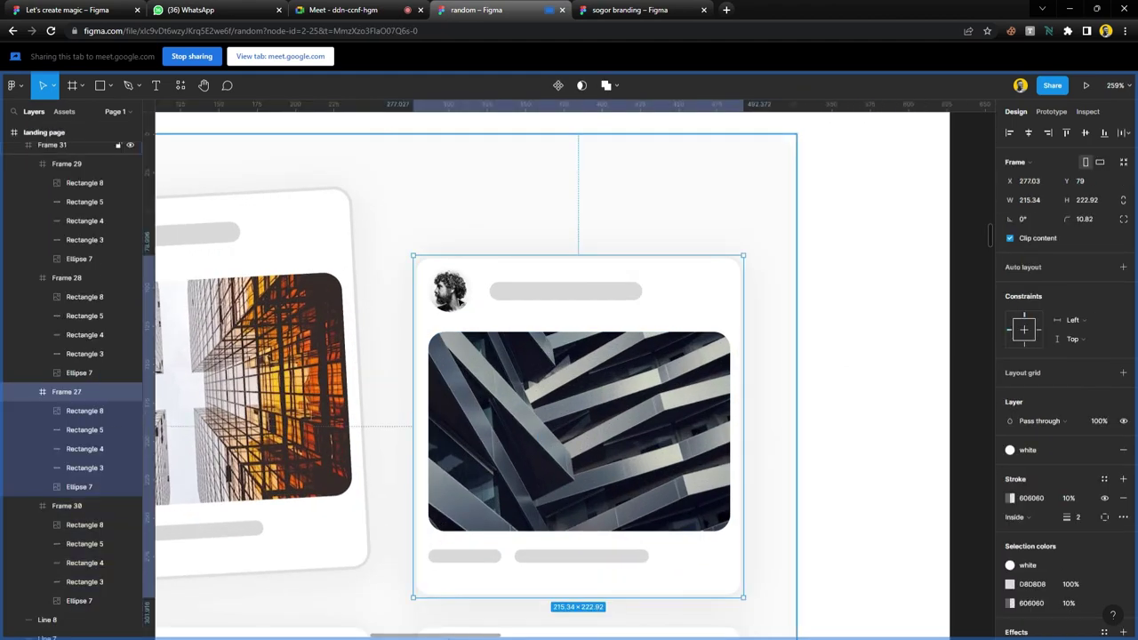
left_click(449, 290)
scroll(552, 359, "down", 6)
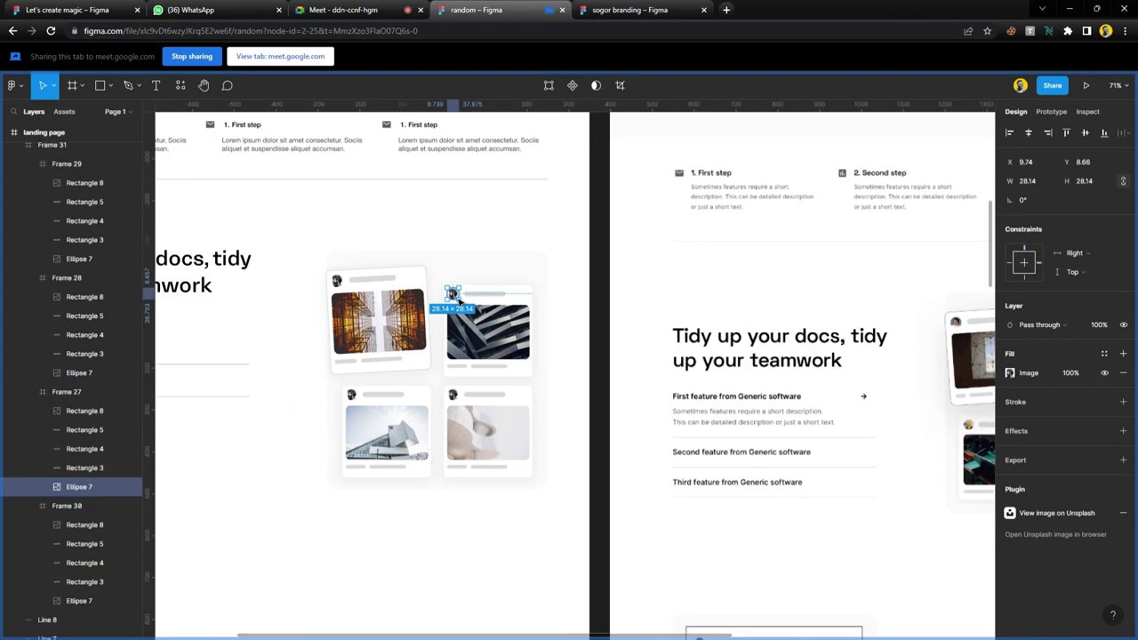
scroll(551, 358, "up", 5)
scroll(552, 358, "up", 3)
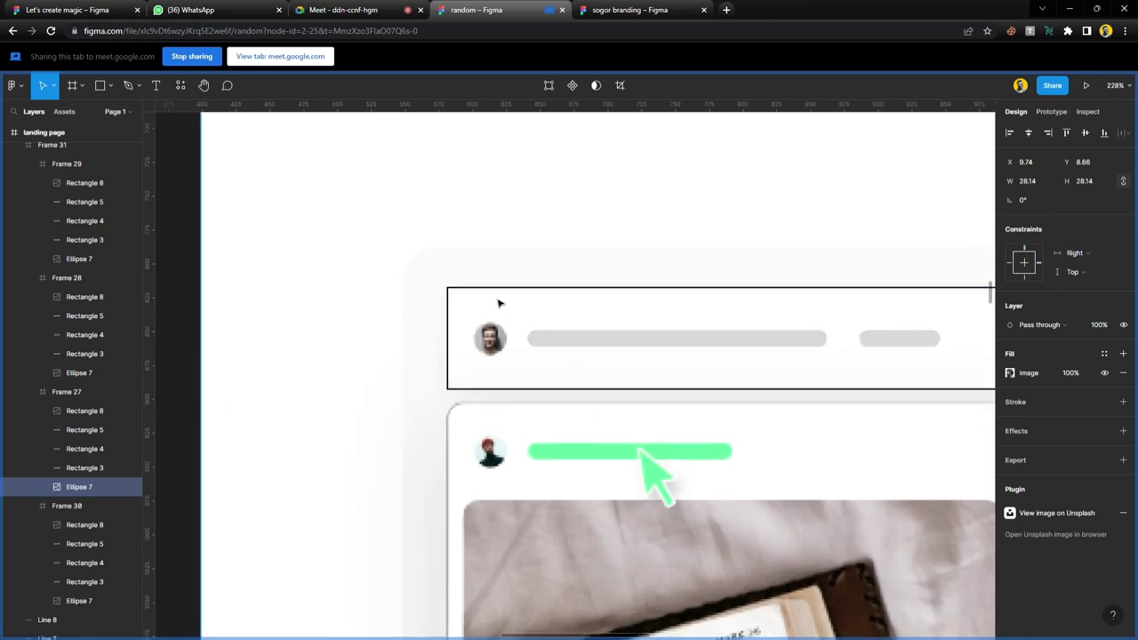
left_click(468, 287)
left_click_drag(468, 286, 483, 308)
- Set the corner radius of the 422 × 76 card frame to 10
scroll(494, 341, "down", 5)
key("shift+Return")
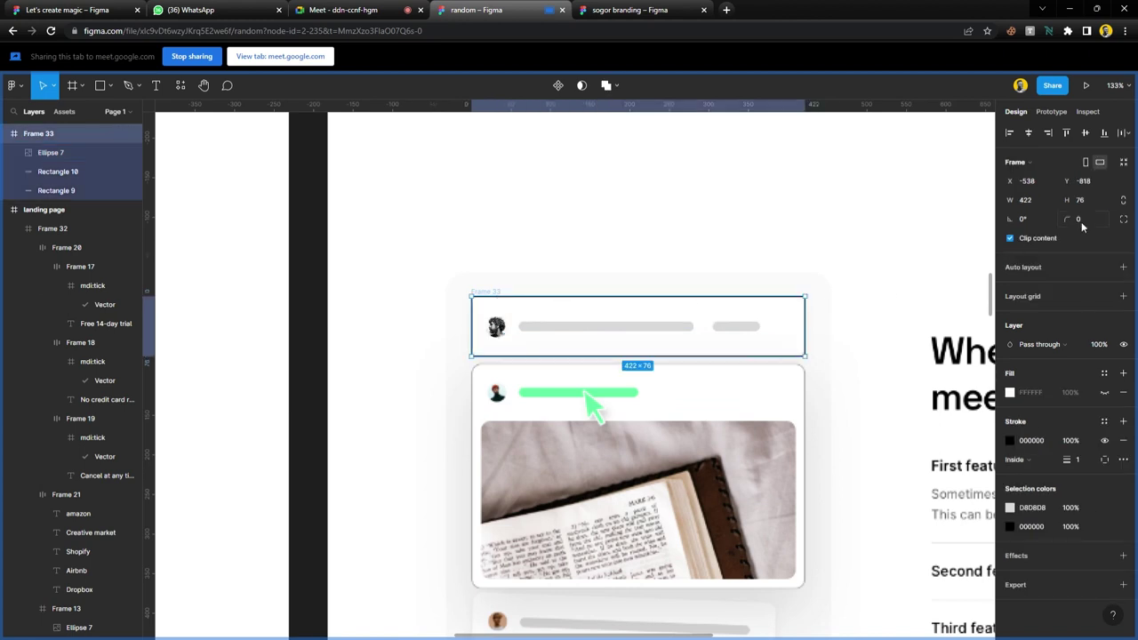
left_click(1083, 224)
type("10")
key("Return")
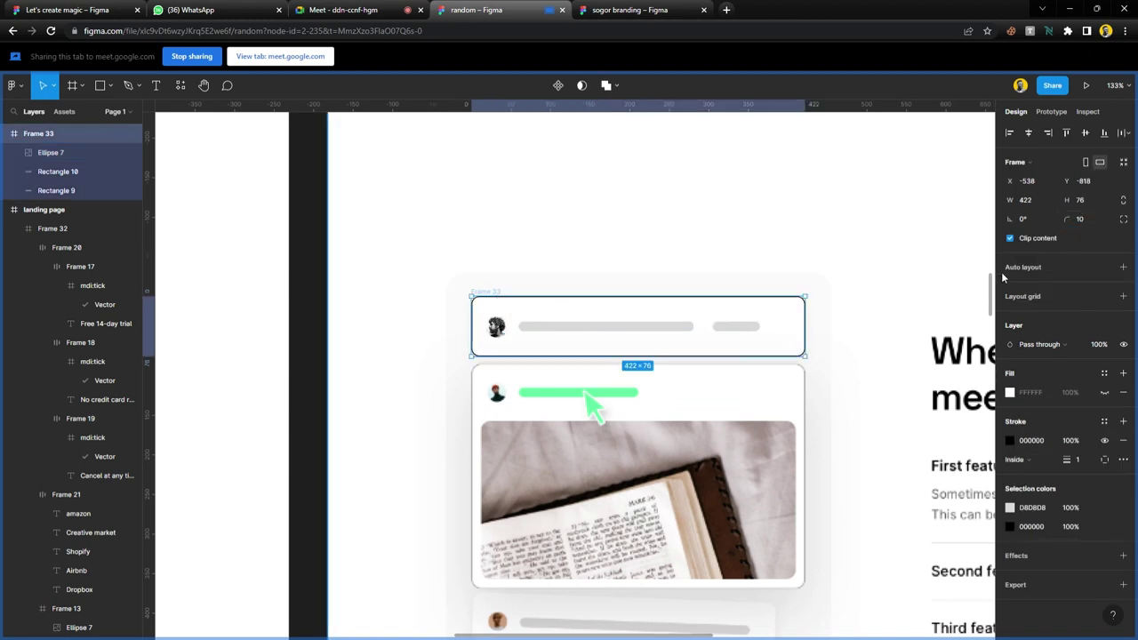
- Duplicate the card frame over the reference's book-image card and extend the copy to 422 × 284
key("shift+Return")
scroll(748, 406, "down", 3)
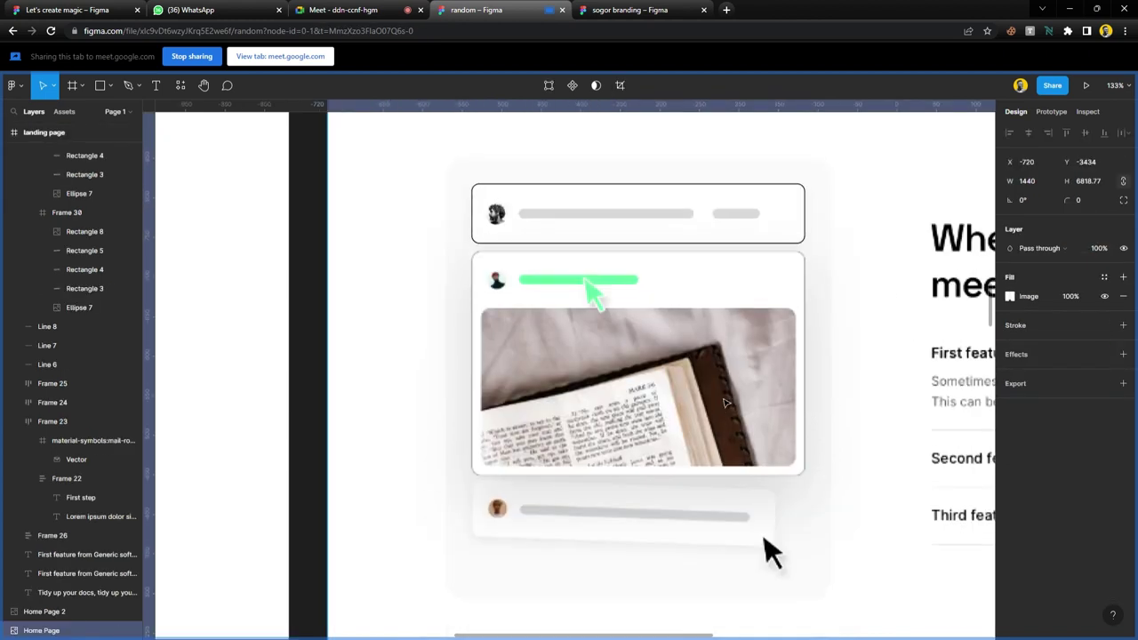
left_click(508, 186)
left_click_drag(552, 212, 561, 280)
left_click_drag(578, 318, 592, 485)
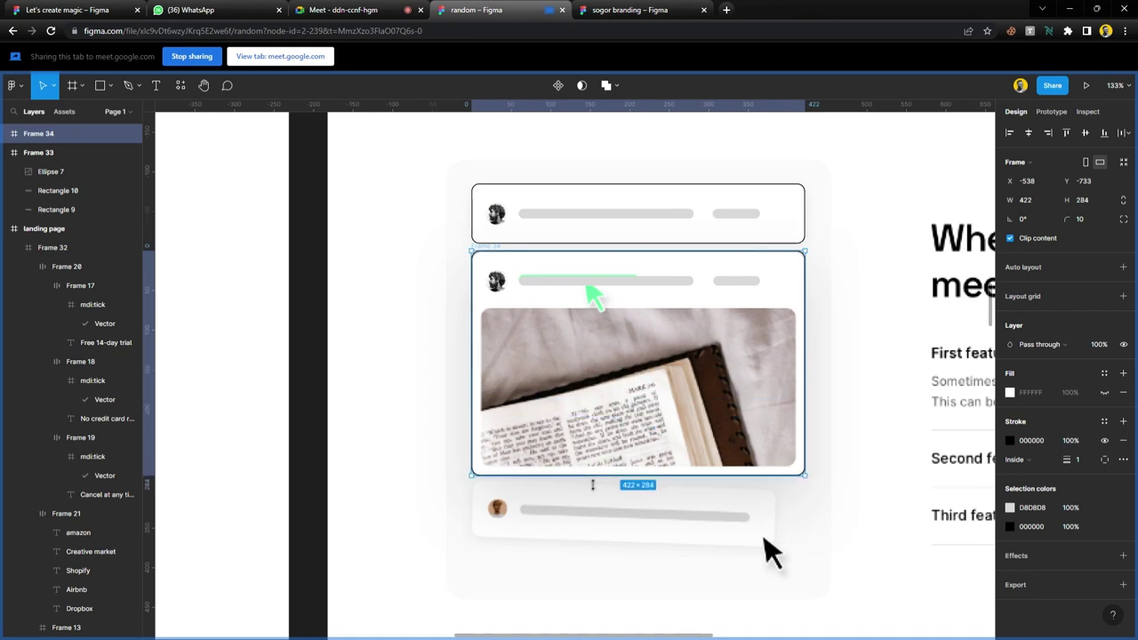
- Shorten the long grey bar in the image card to the reference bar's width and delete the short bar beside it
scroll(592, 484, "up", 2)
left_click(640, 317)
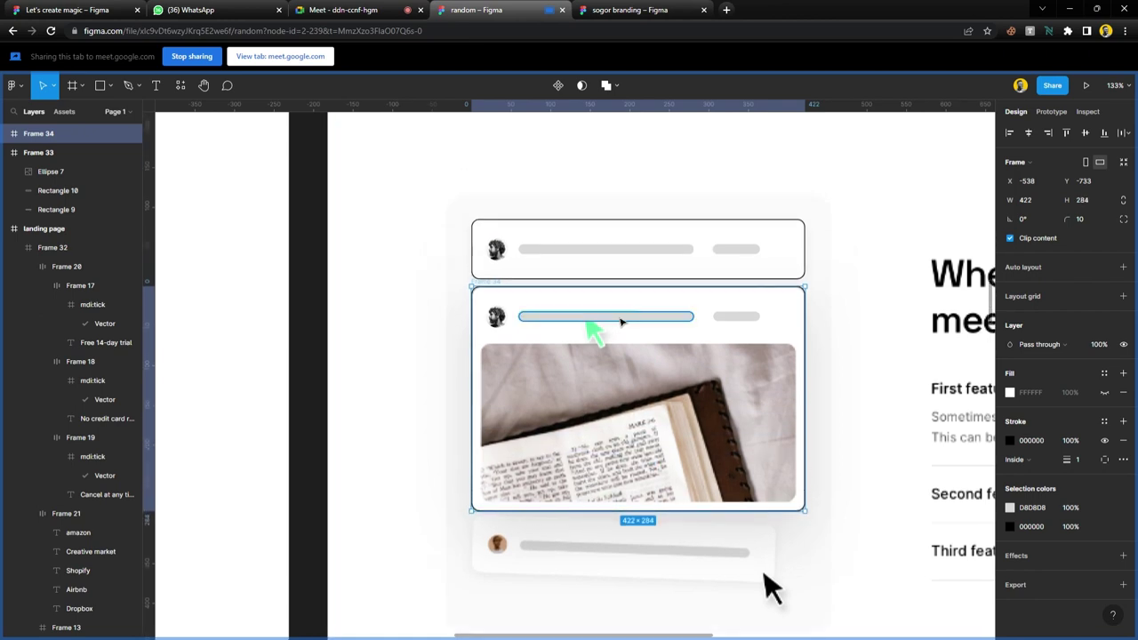
left_click_drag(698, 320, 644, 327)
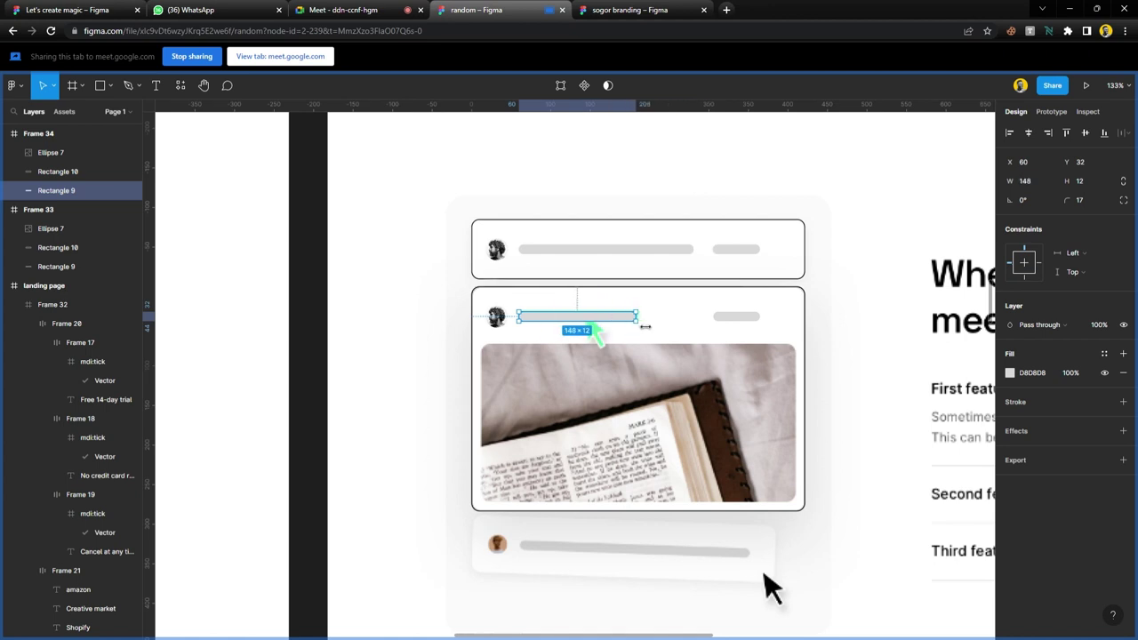
left_click(747, 318)
key("Delete")
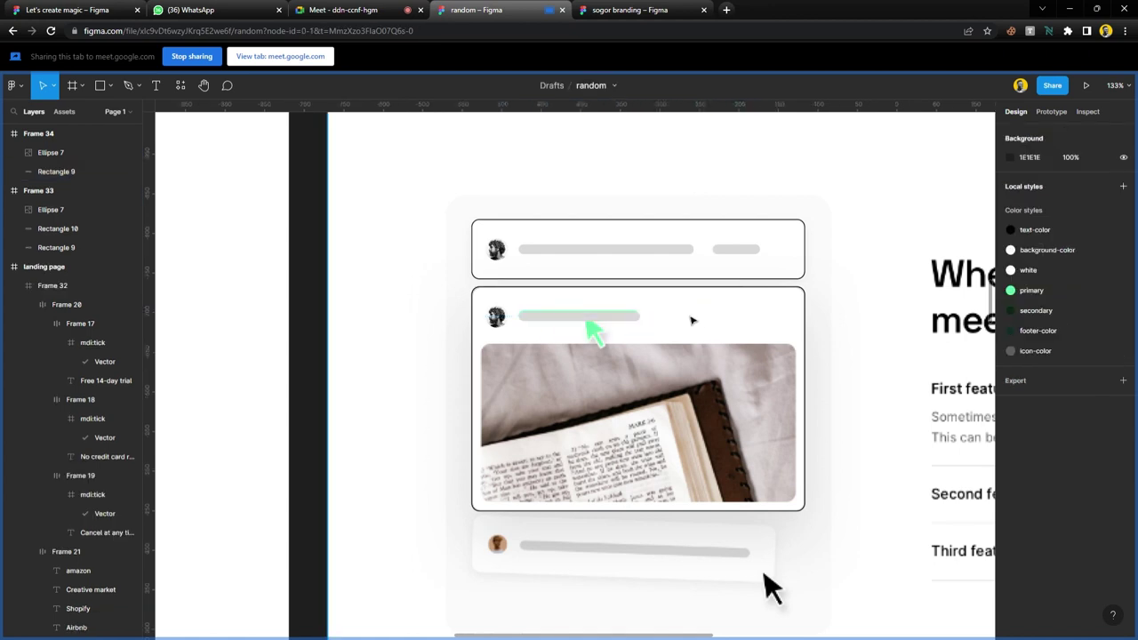
- Apply the primary colour style to the image card's remaining bar
left_click(613, 316)
left_click(1103, 353)
left_click(1036, 471)
left_click(720, 411)
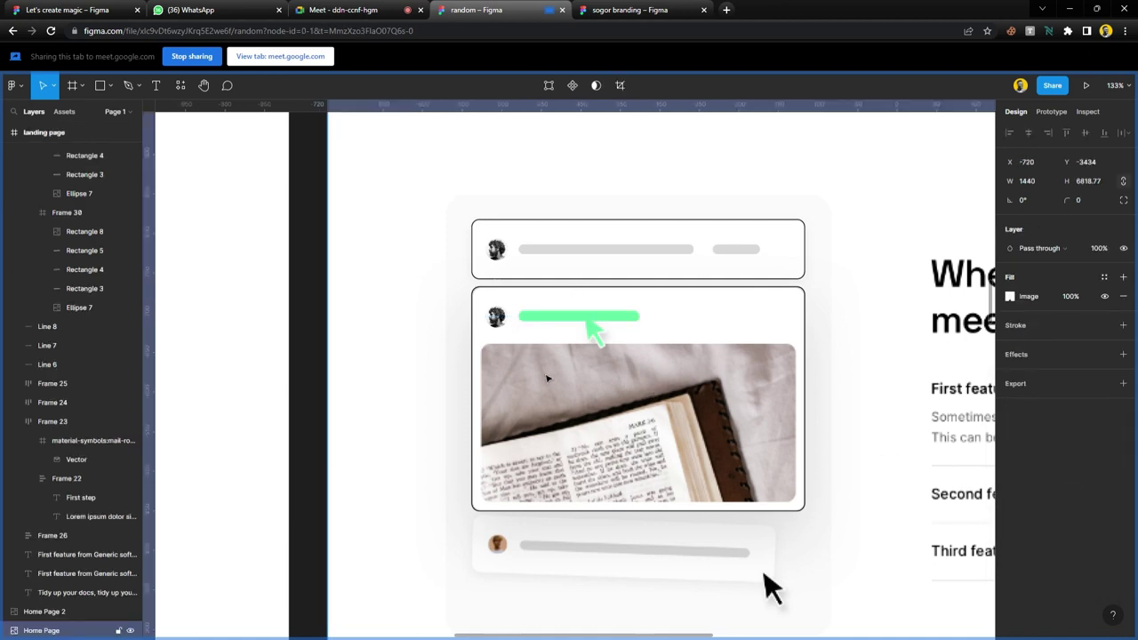
- Draw a 397 × 199 rectangle over the reference's book photo inside the image card
key("r")
left_click_drag(491, 353, 798, 503)
left_click_drag(798, 506, 798, 504)
left_click_drag(491, 378, 490, 379)
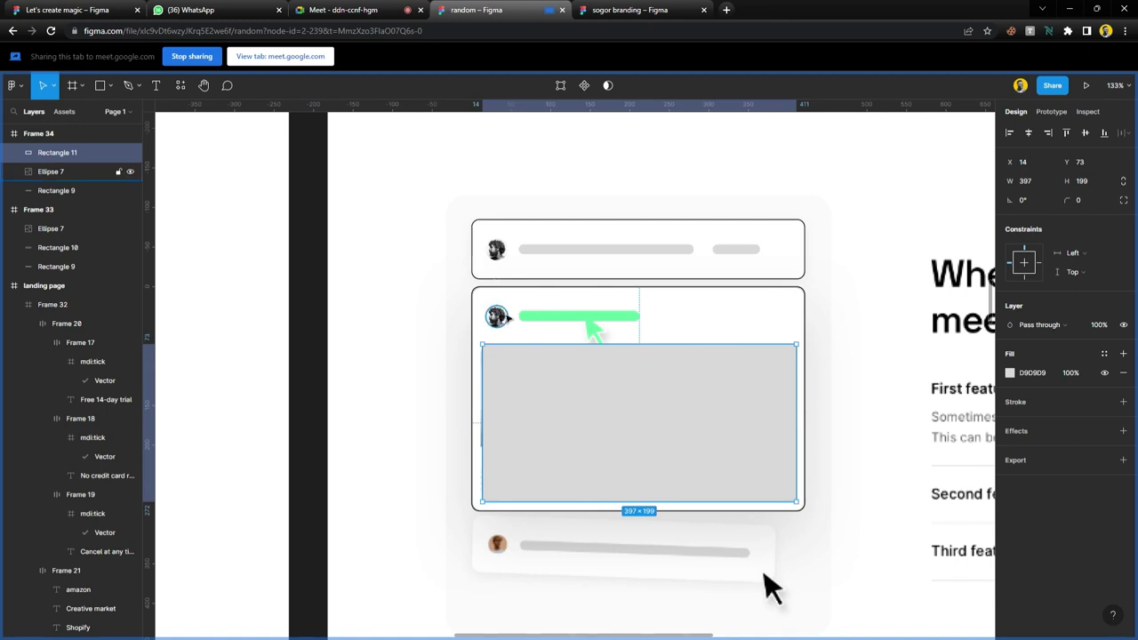
- Nudge both cards' avatars slightly left and set the image rectangle's corner radius to 10
left_click(499, 318)
left_click(501, 252, "shift")
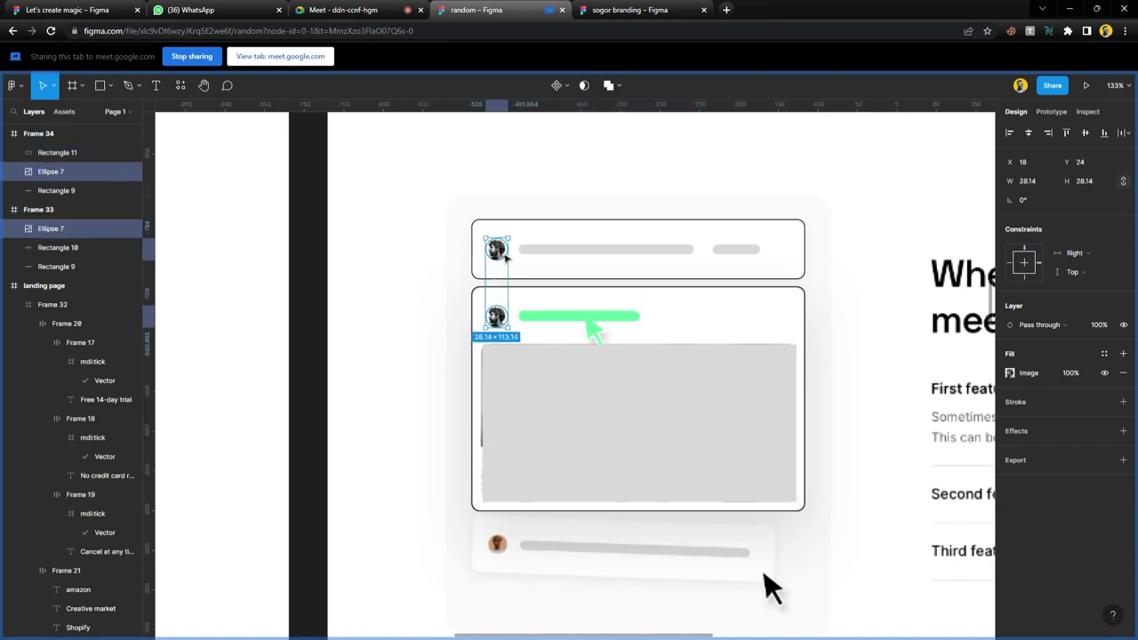
left_click(744, 406)
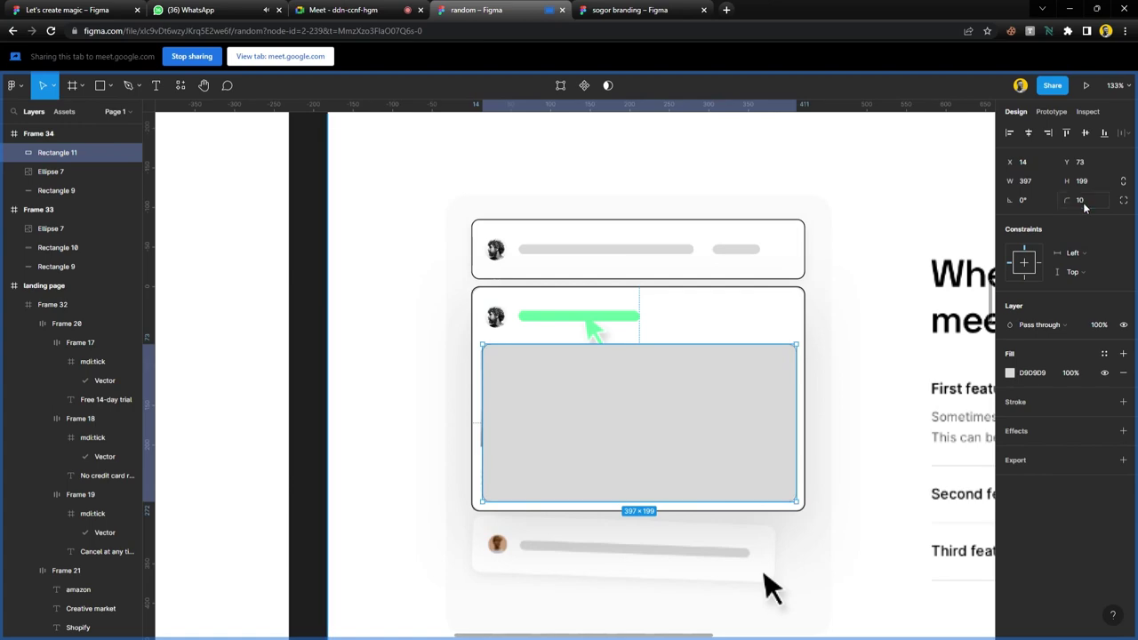
- Switch to the Google Meet call, admit the waiting participant, and return to the Figma design
left_click(364, 10)
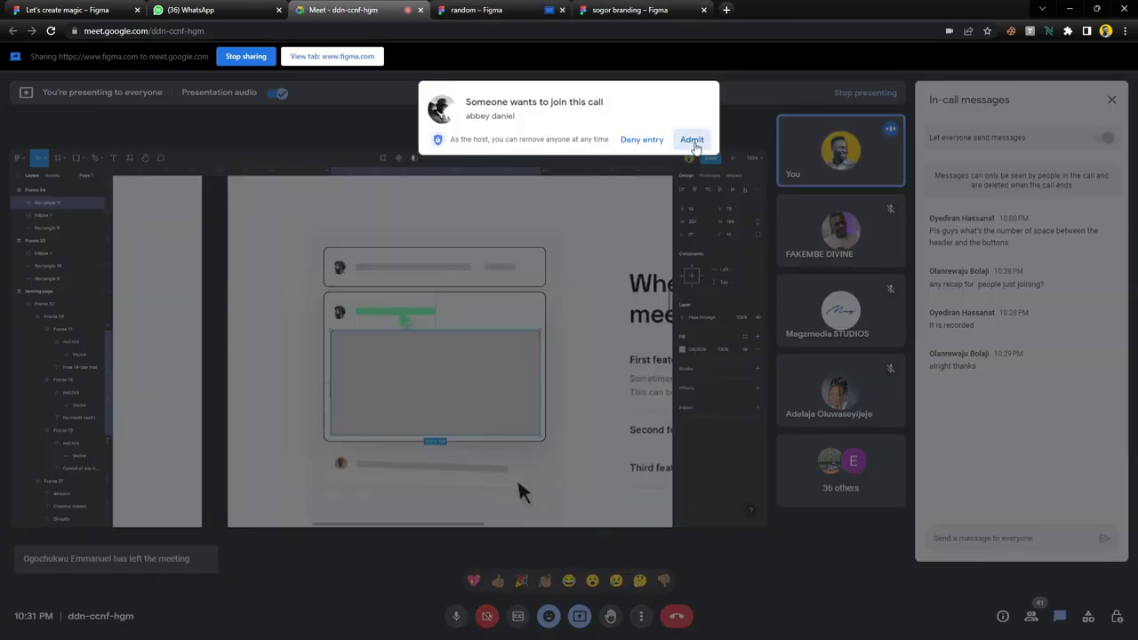
left_click(691, 140)
left_click(477, 10)
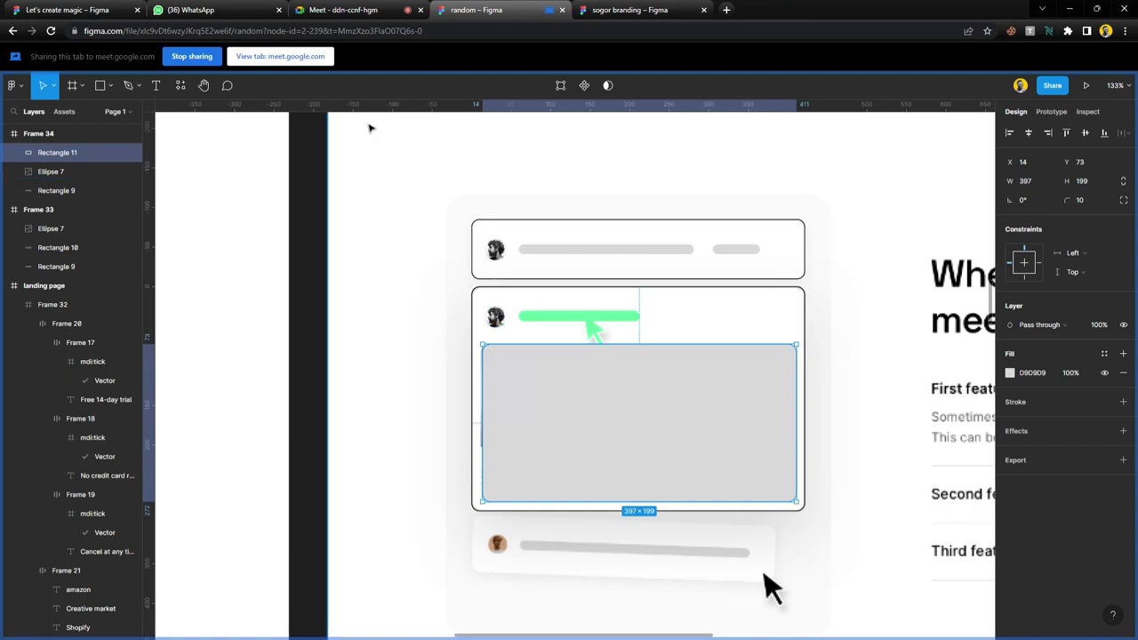
- Open the Unsplash plugin and load photos for the architecture category
left_click(181, 86)
left_click(180, 85)
left_click(180, 85)
left_click(336, 196)
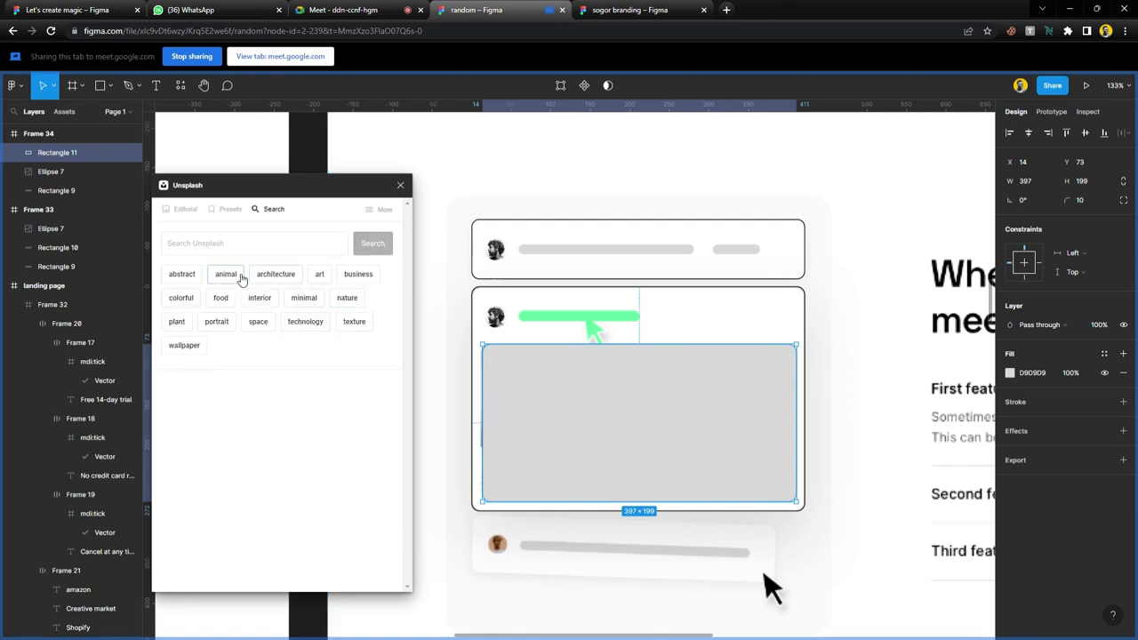
left_click(279, 272)
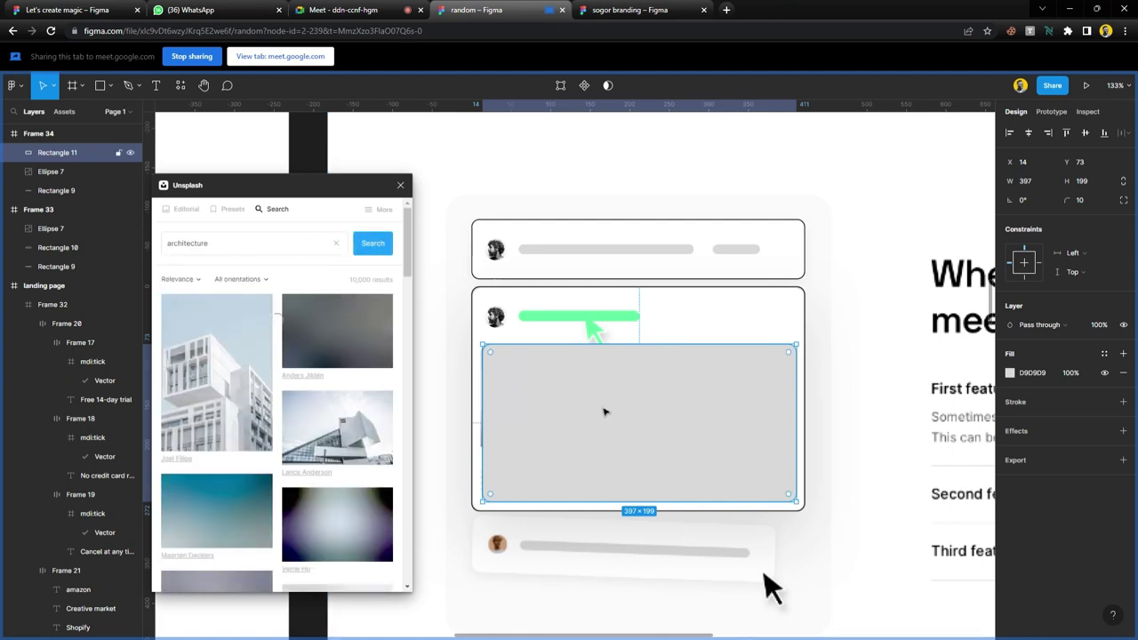
- Fill the rectangle with the Unsplash photo of the angular white building against a pale sky and close the plugin
left_click(333, 442)
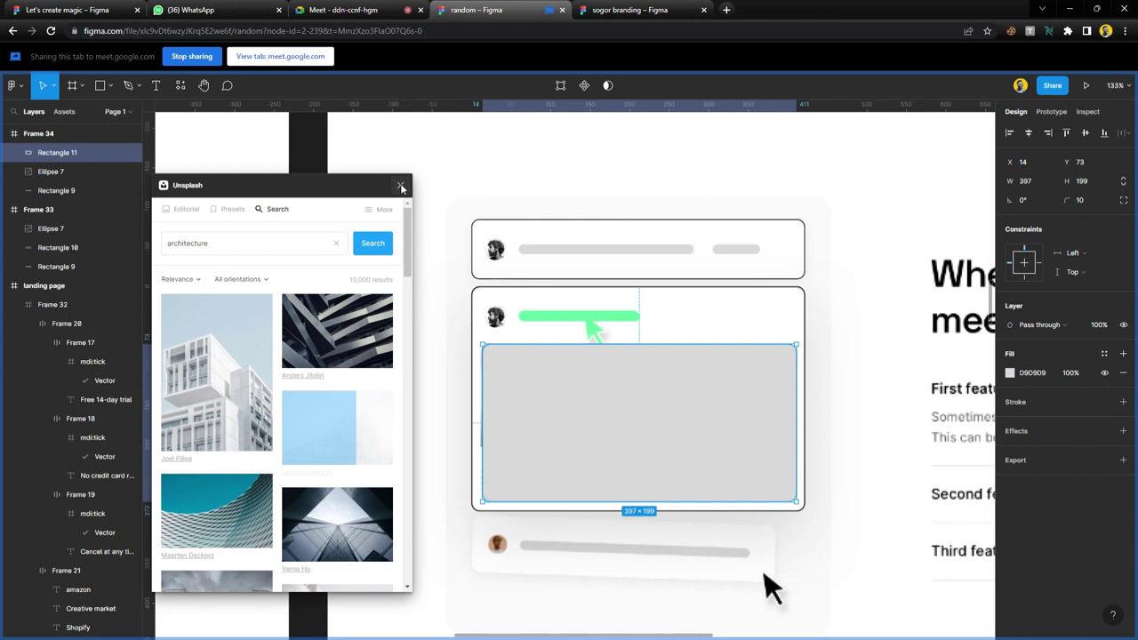
scroll(335, 380, "down", 3)
scroll(336, 389, "down", 5)
scroll(336, 389, "up", 3)
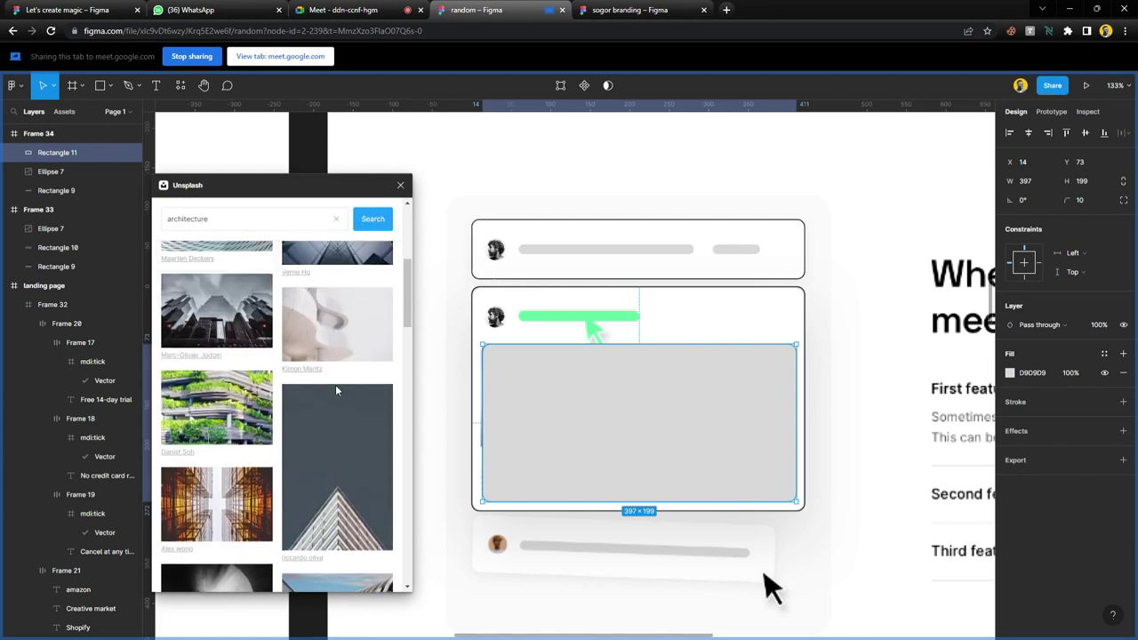
scroll(336, 390, "up", 3)
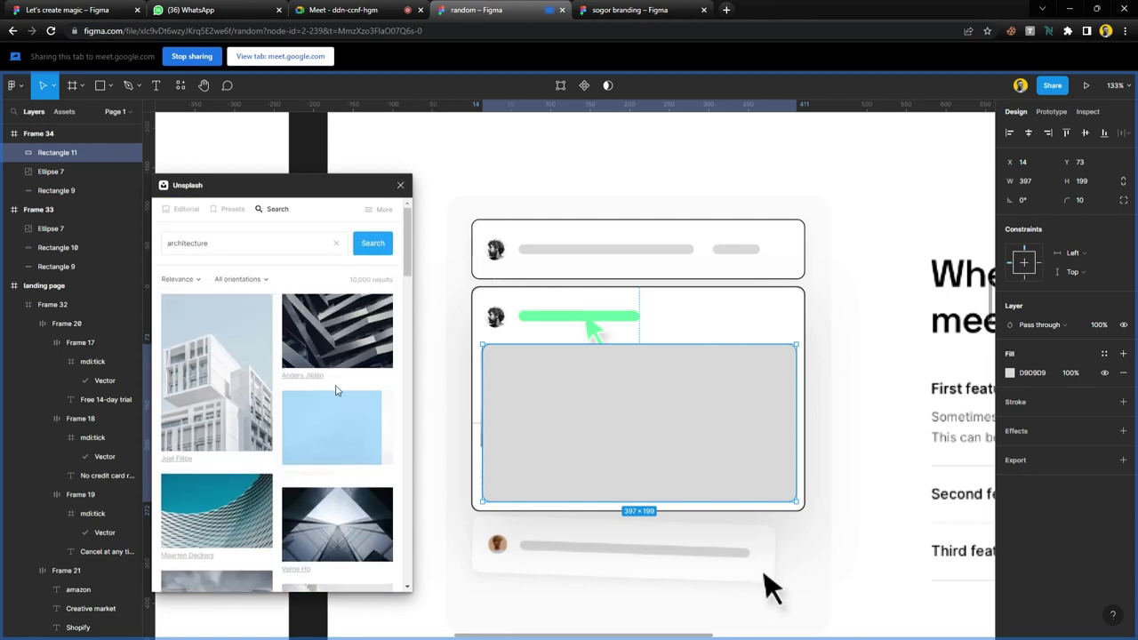
scroll(328, 399, "down", 5)
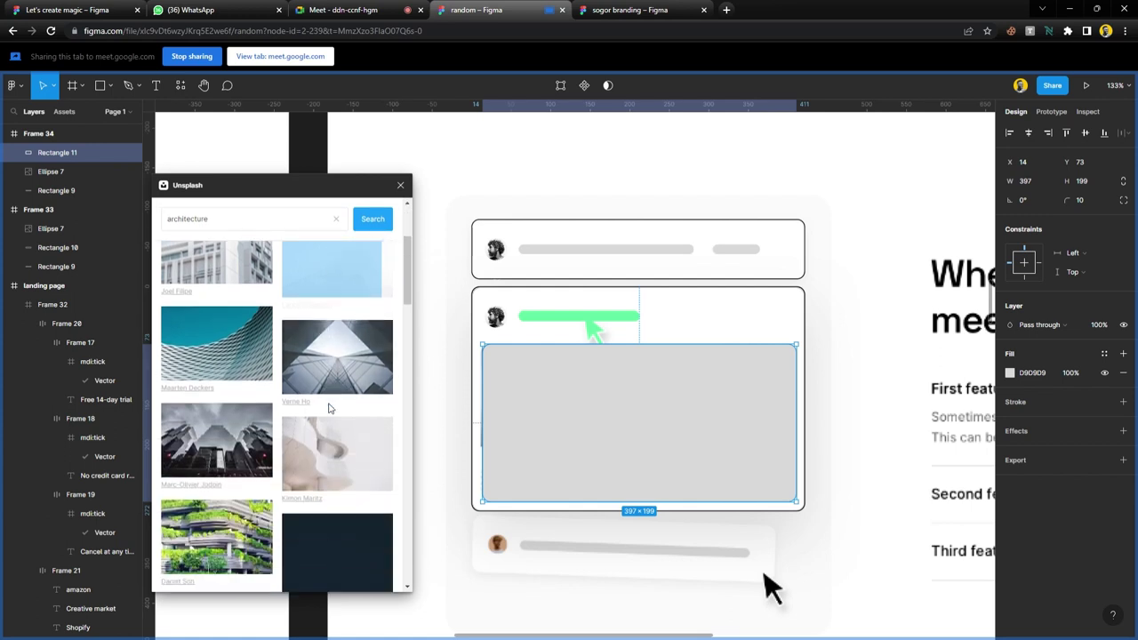
scroll(329, 405, "up", 5)
left_click(328, 408)
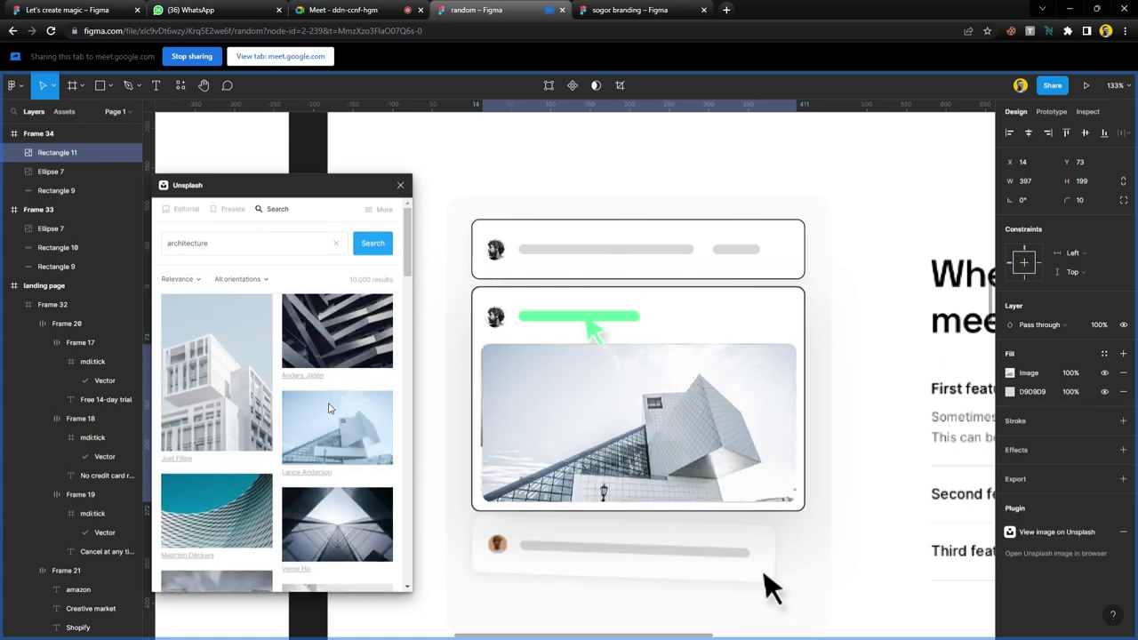
left_click(400, 185)
- Duplicate the 422 × 76 top card over the reference's tilted bottom card, reverting the trial rotation of the copy
left_click(439, 335)
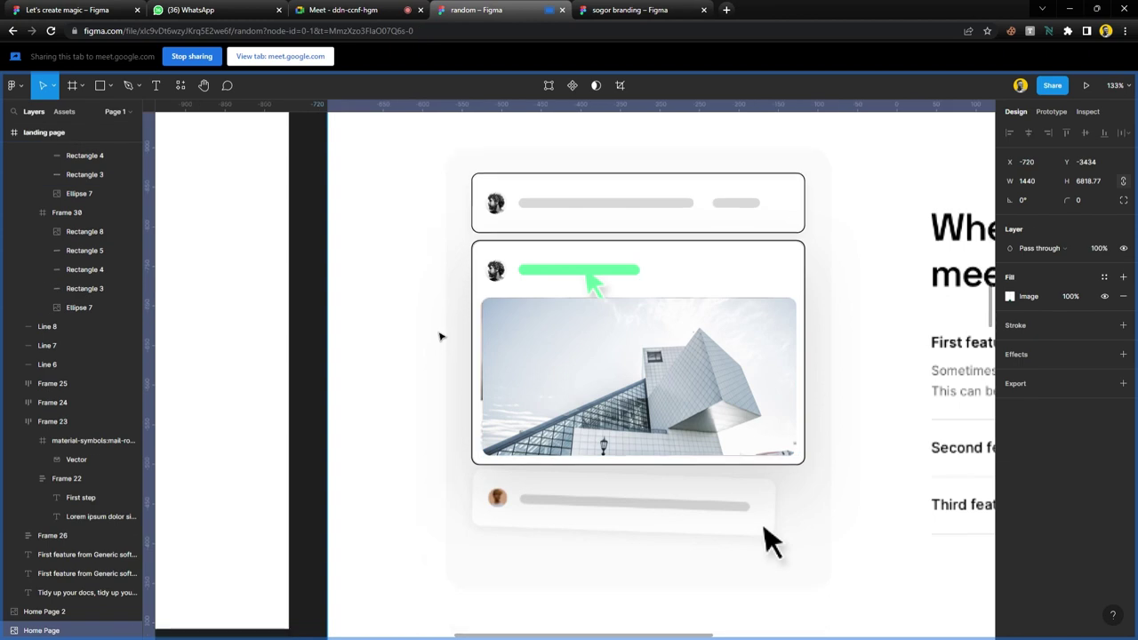
scroll(507, 401, "right", 2)
scroll(507, 401, "down", 1)
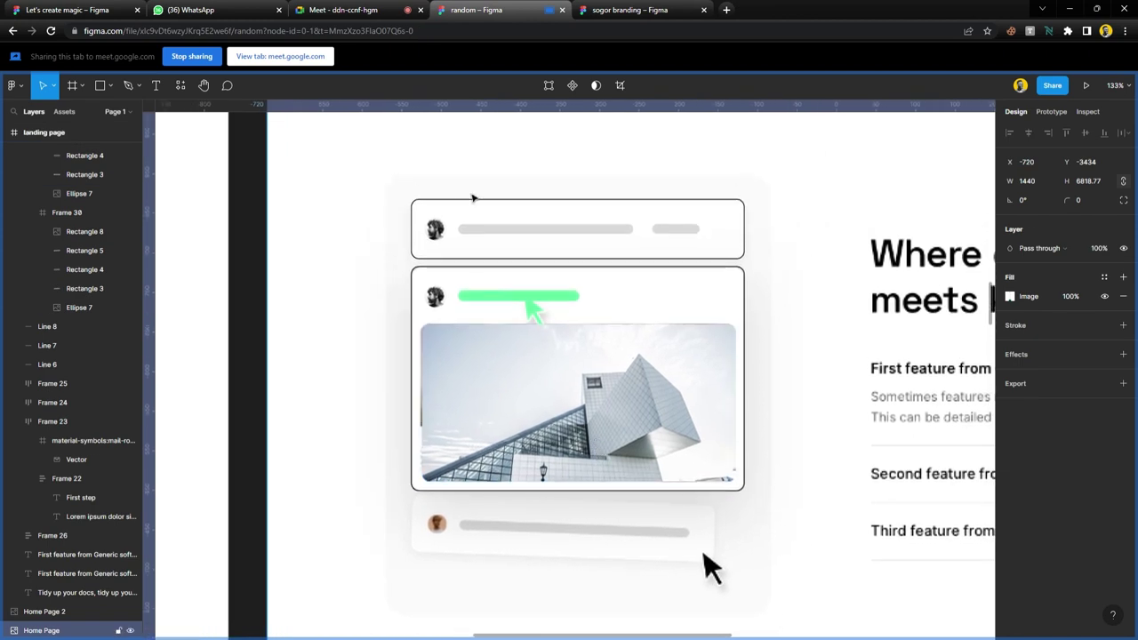
scroll(591, 346, "down", 2)
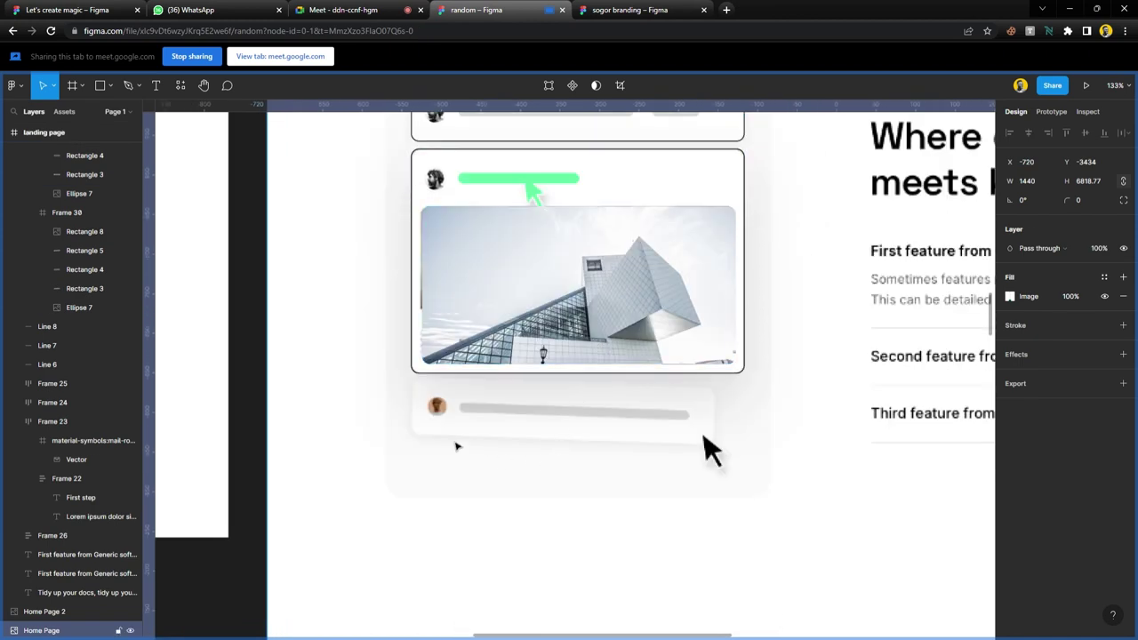
scroll(466, 425, "up", 1)
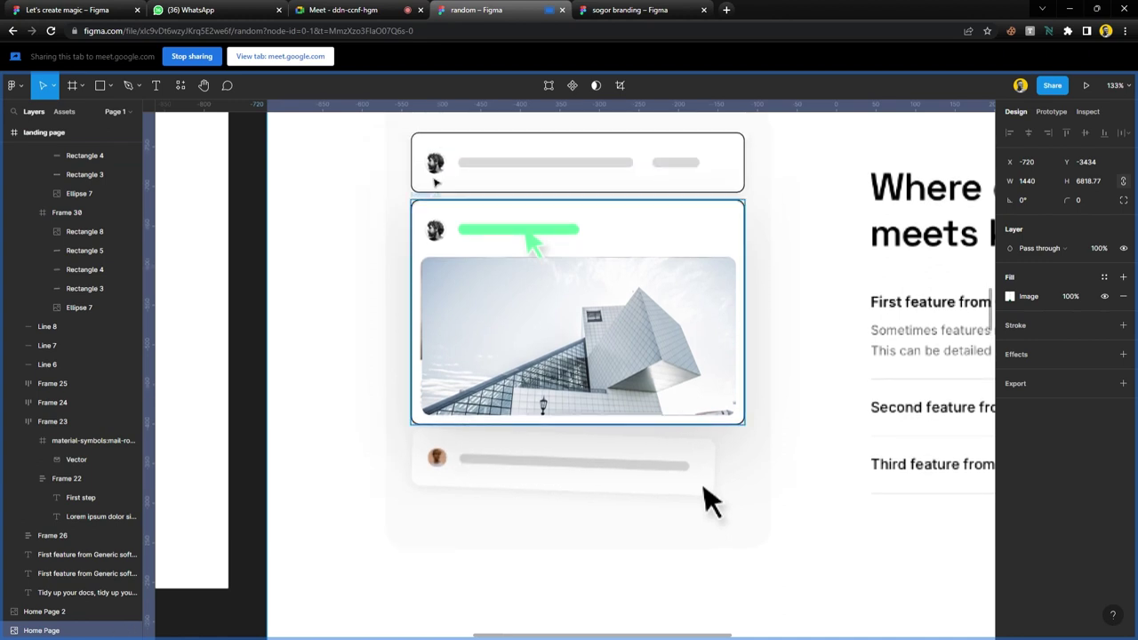
left_click(474, 151)
left_click_drag(474, 151, 494, 454)
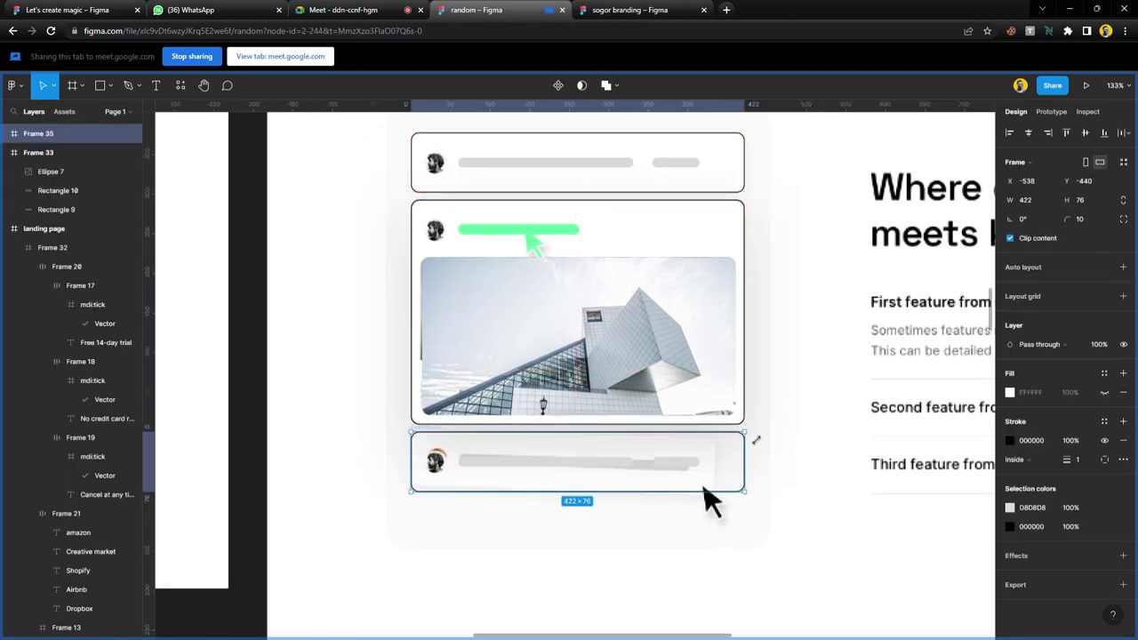
left_click_drag(755, 437, 763, 485)
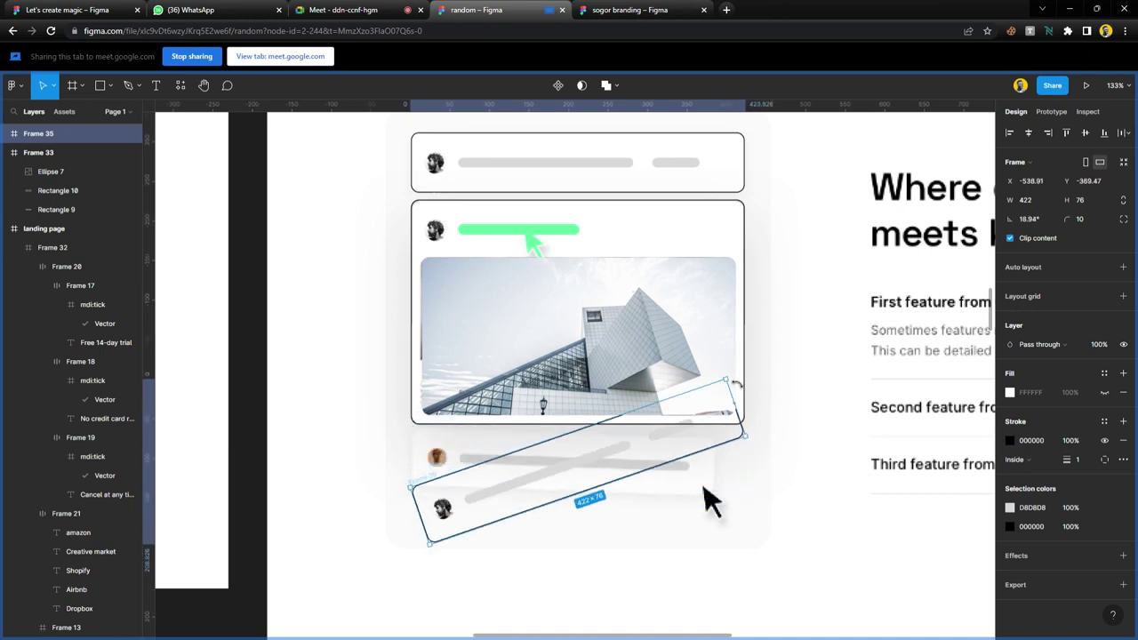
key("ctrl+z")
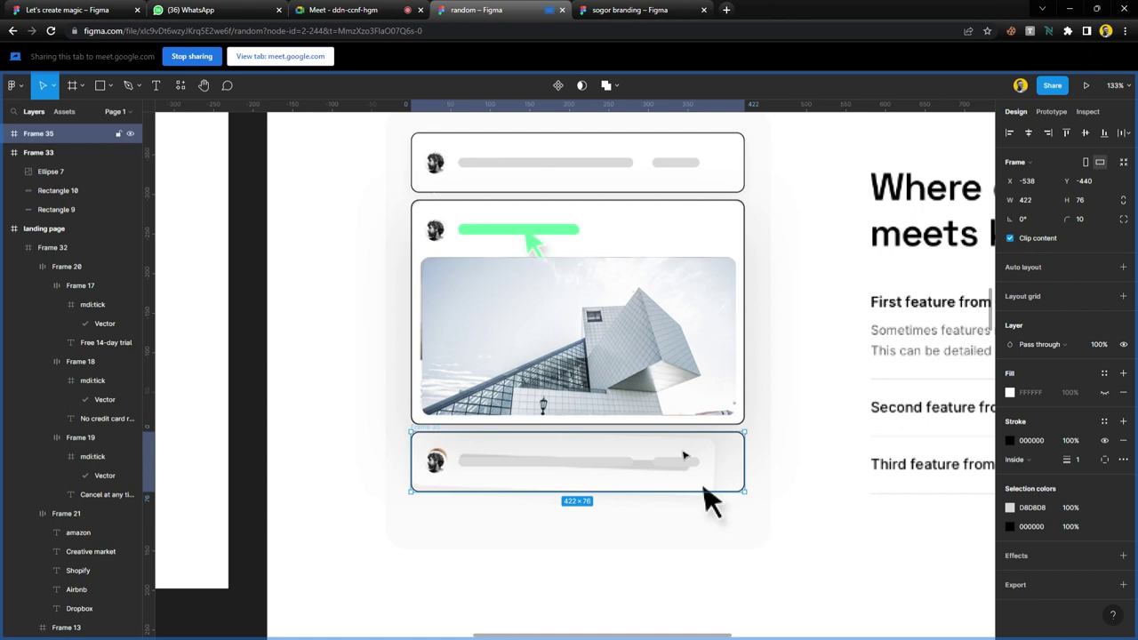
- Delete the short grey bar from the bottom card and lengthen its long bar to 330 × 12
left_click(685, 468)
key("Delete")
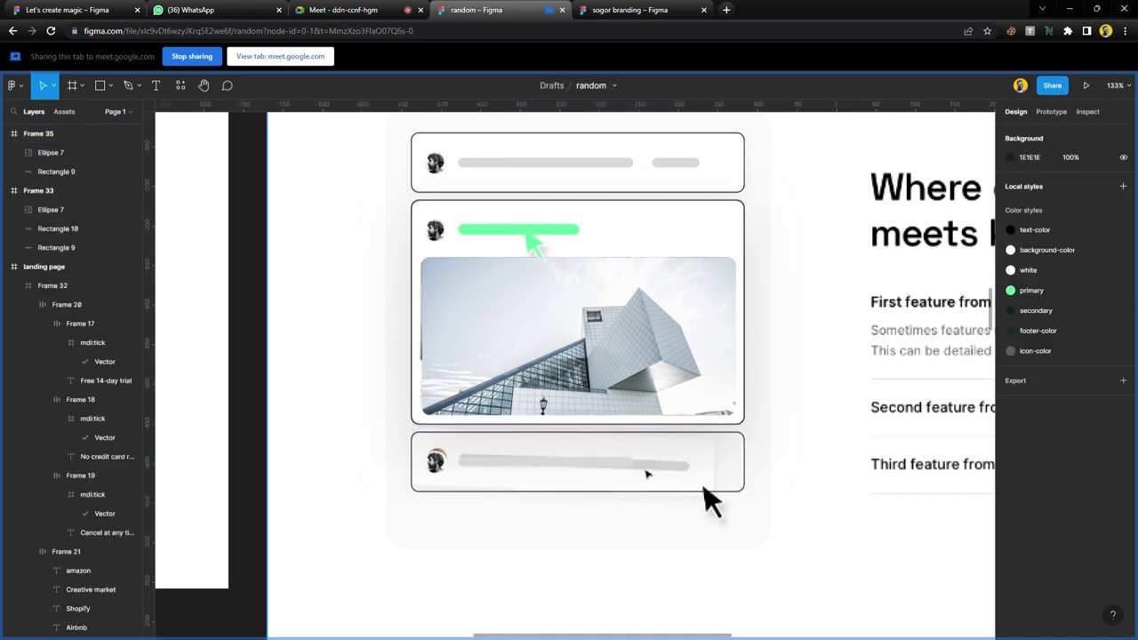
left_click(622, 461)
left_click_drag(636, 461, 720, 461)
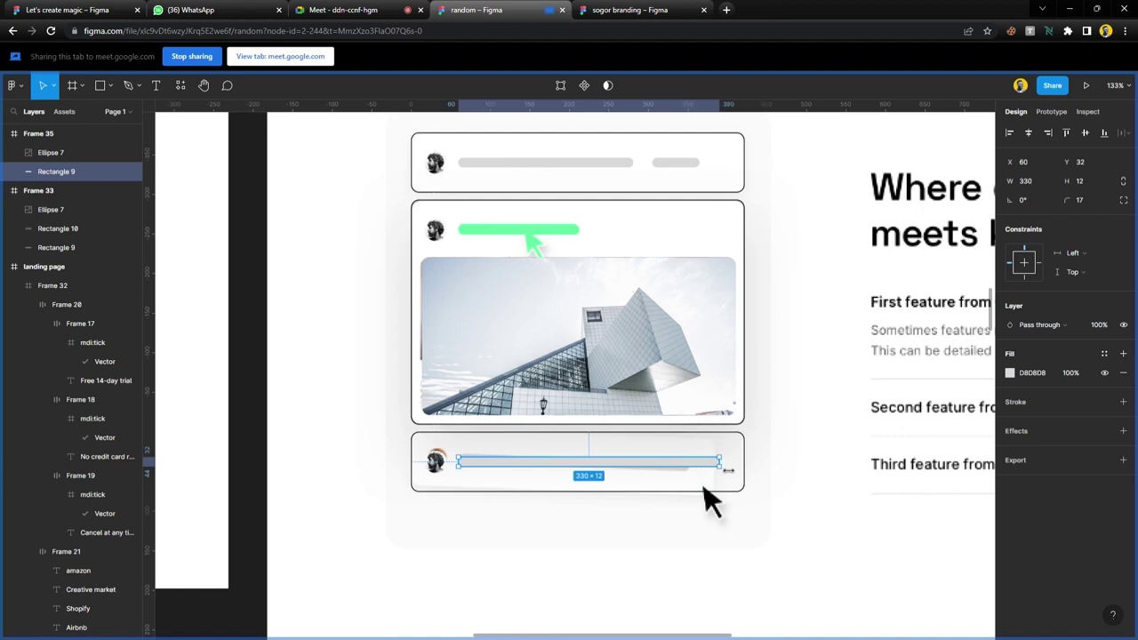
- Scale the bottom card to 385.7 × 69.46 and rotate it to -2.09° to match the reference card
left_click(458, 432)
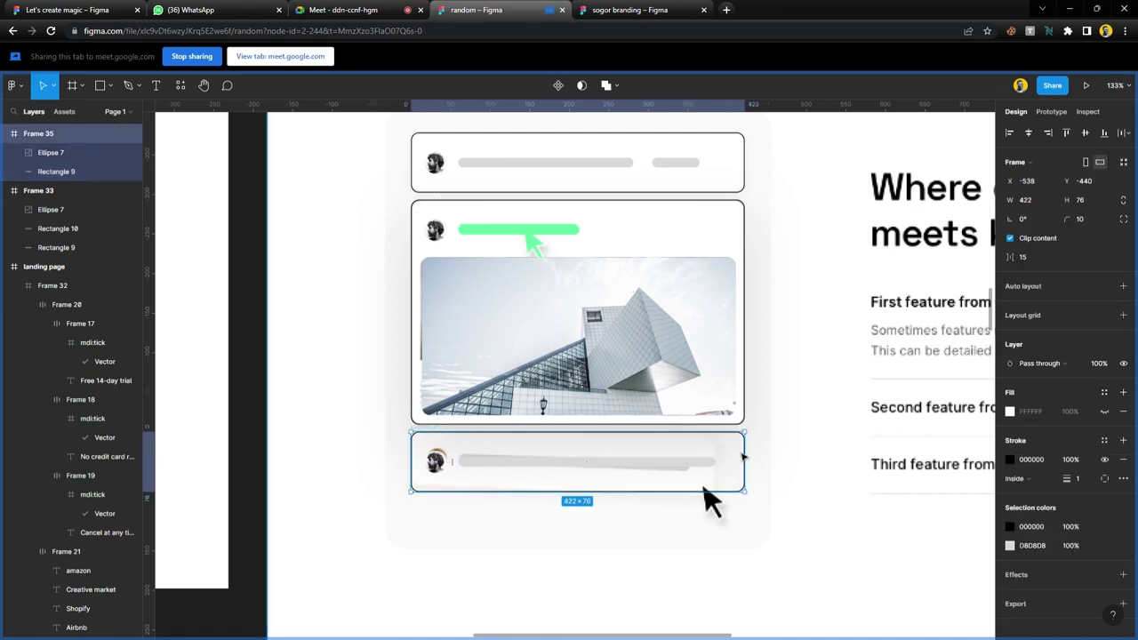
key("k")
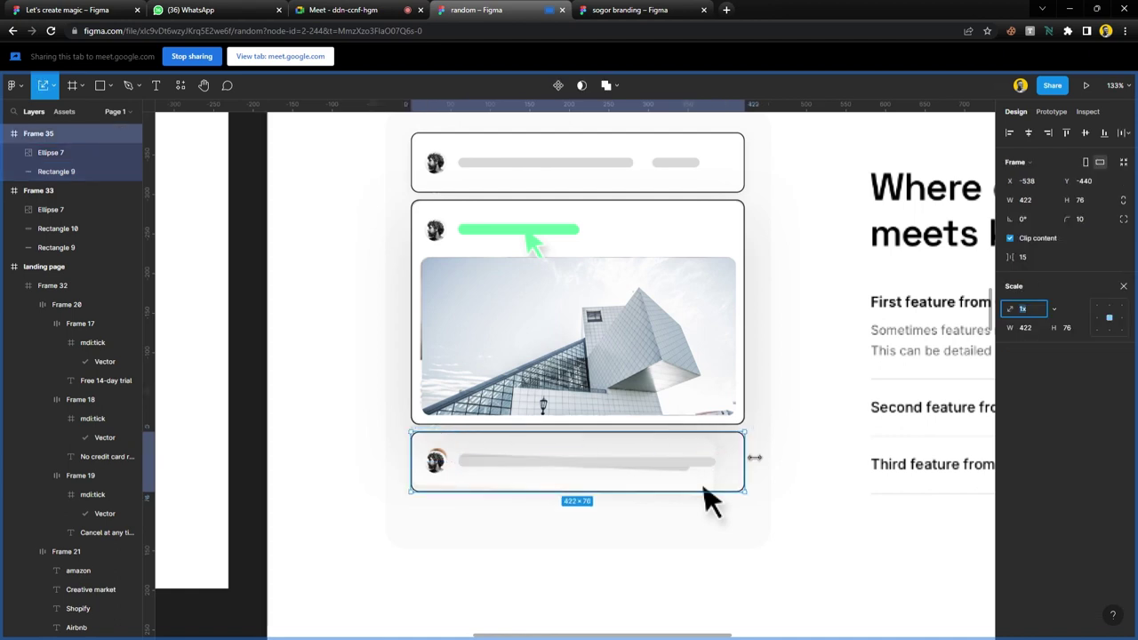
left_click_drag(754, 436, 727, 472)
left_click_drag(481, 453, 463, 443)
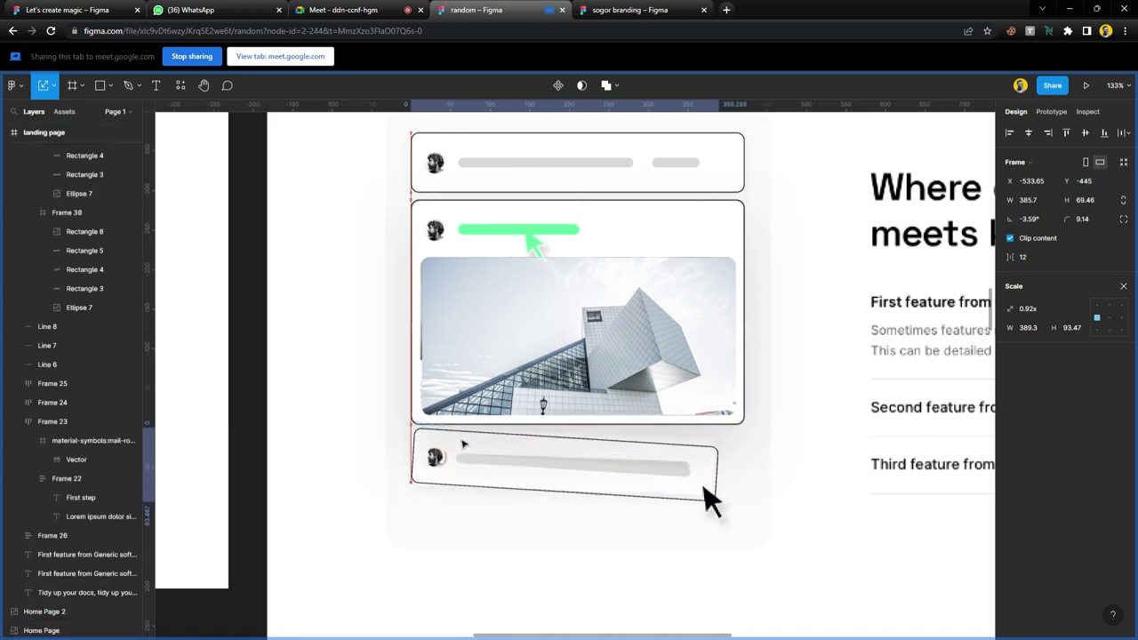
scroll(536, 502, "up", 4)
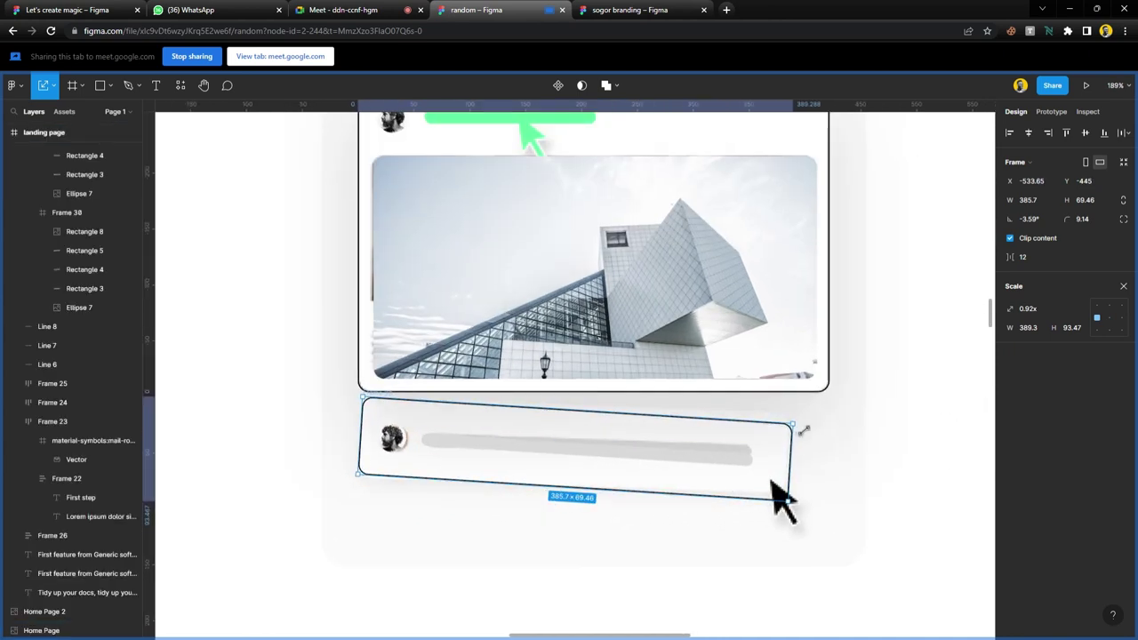
mouse_move(804, 429)
left_mouse_down()
mouse_move(764, 407)
mouse_move(803, 419)
left_mouse_up()
- Select all three card frames and apply the white colour style as their fill
scroll(581, 399, "down", 5)
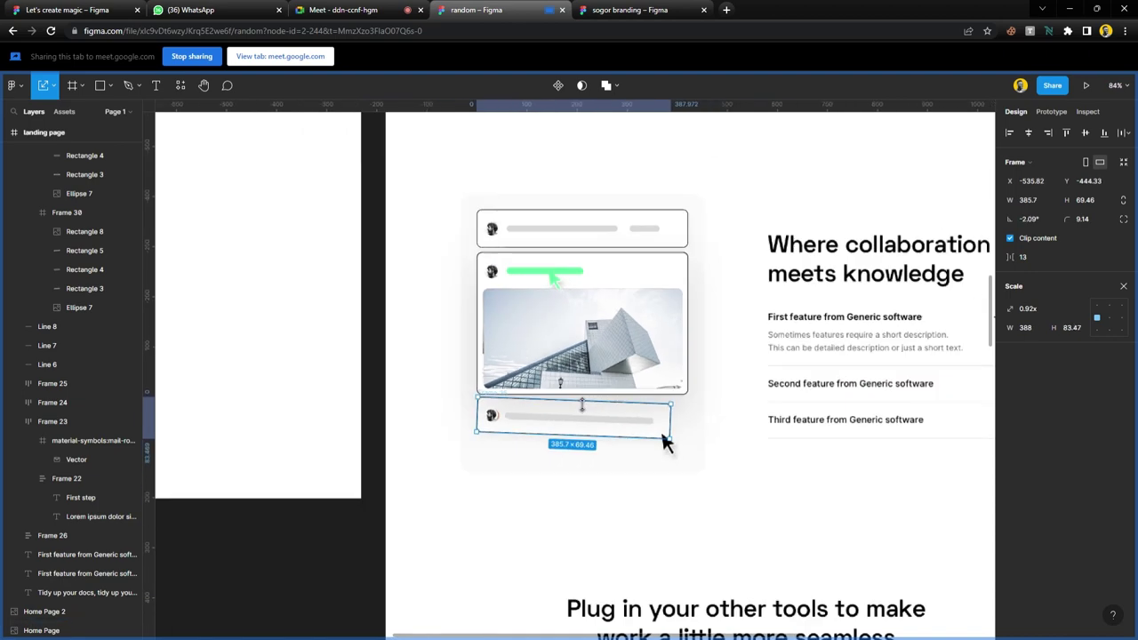
scroll(665, 454, "up", 1)
key("ctrl+alt+a")
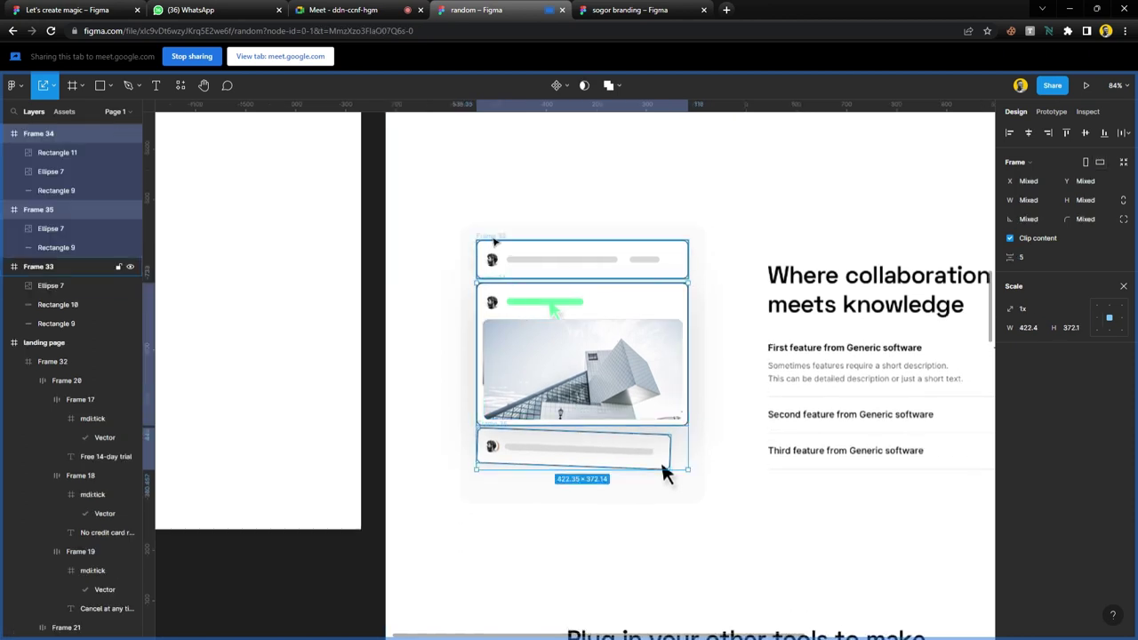
left_click(1123, 267)
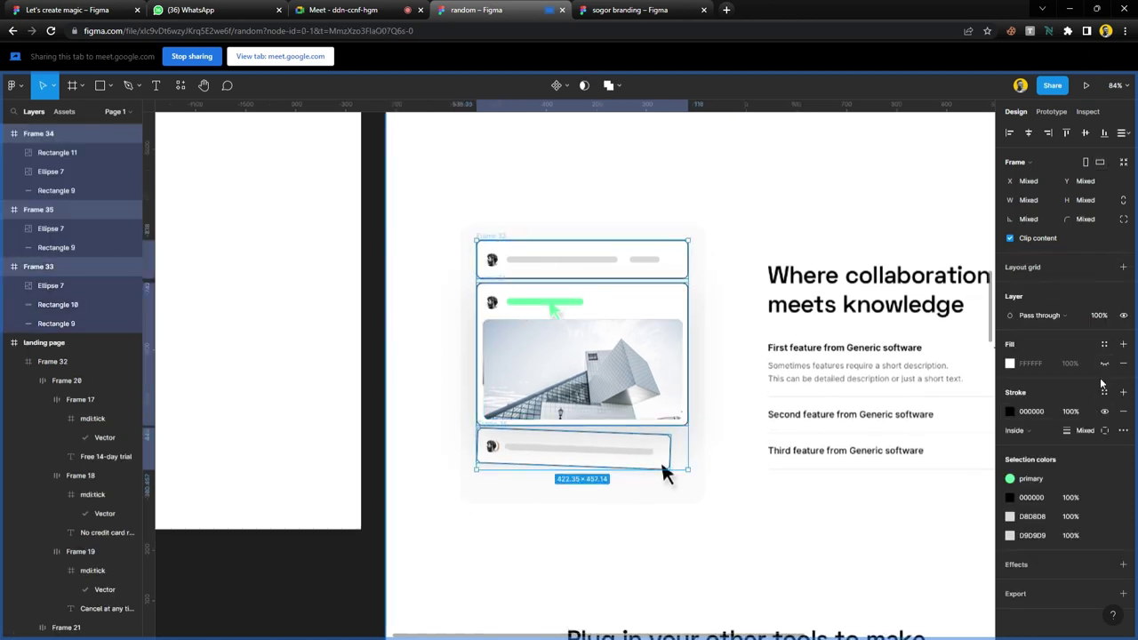
left_click(1104, 344)
left_click(1049, 455)
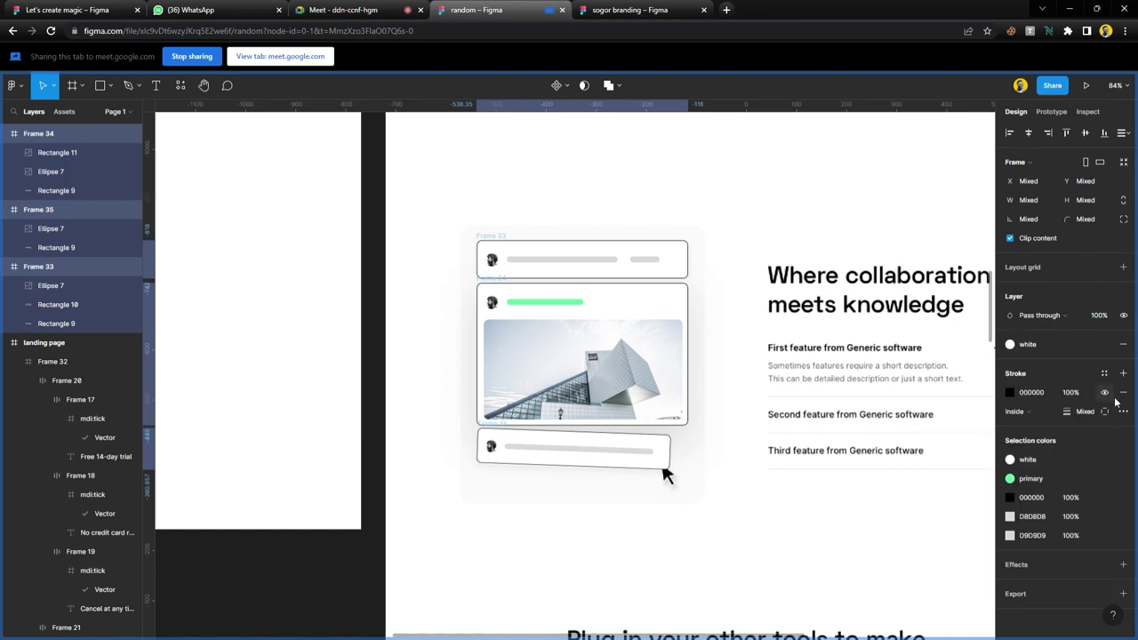
- Reselect the three card frames and move them right, partly clear of the reference cards
left_click(711, 339)
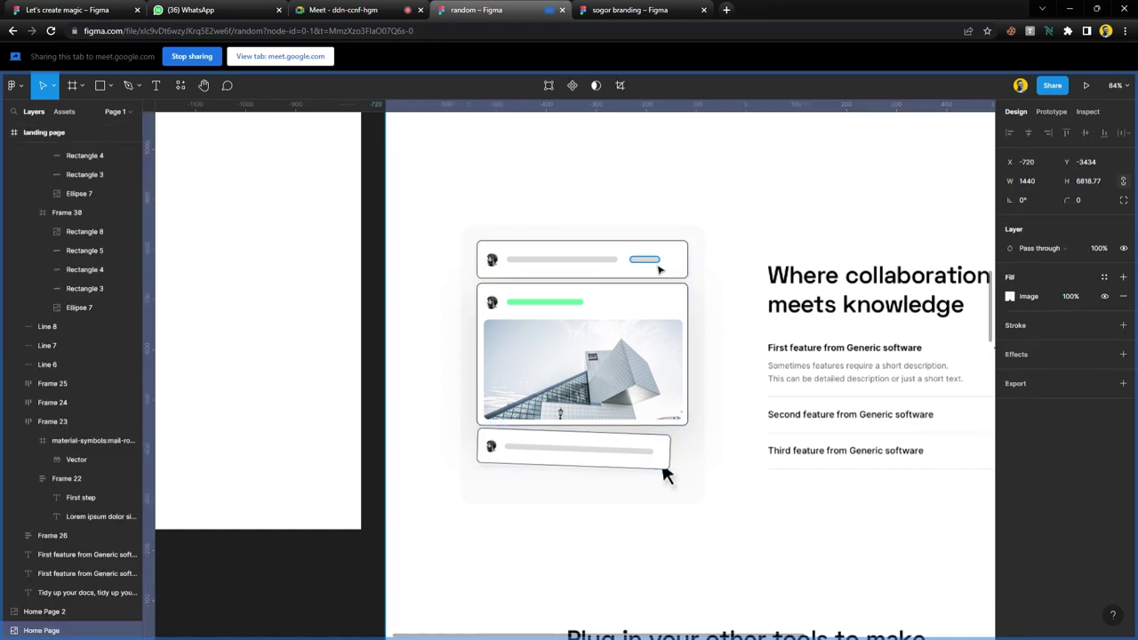
key("ctrl+z")
key("ctrl+z")
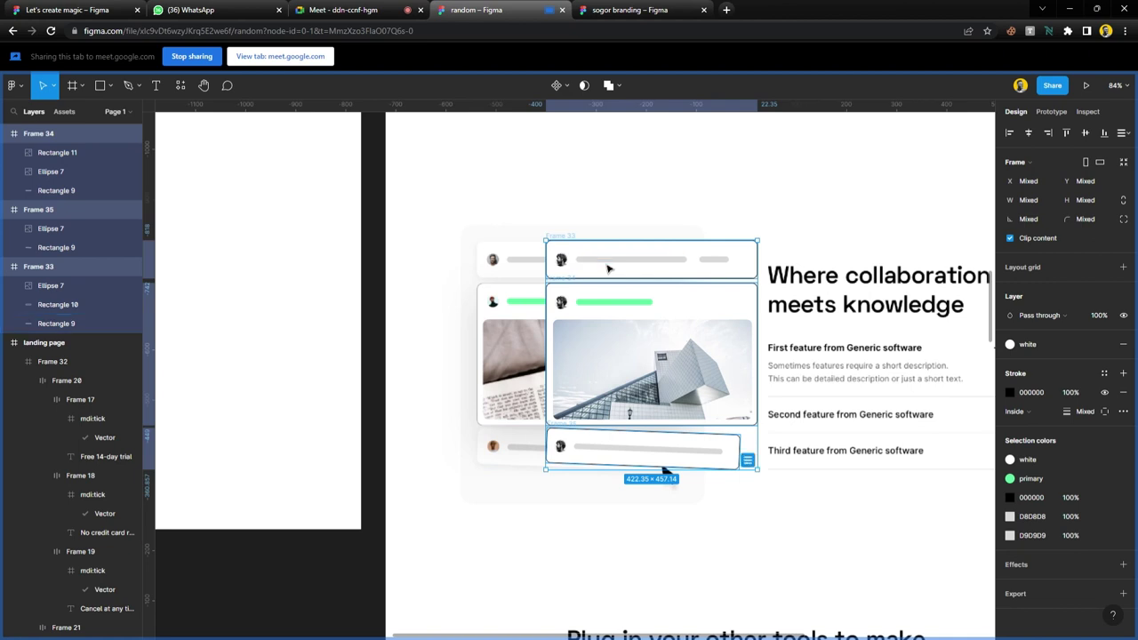
- Bring the three cards back over the reference cards and remove the black stroke from the top and bottom cards
key("ctrl+shift+z")
key("ctrl+shift+z")
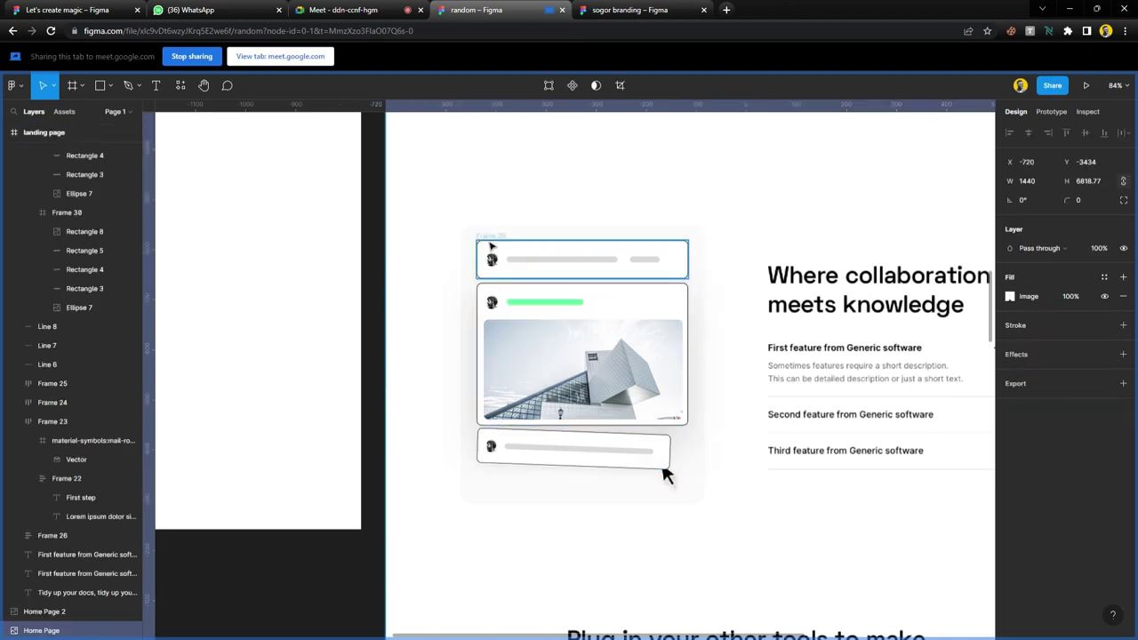
key("ctrl+z")
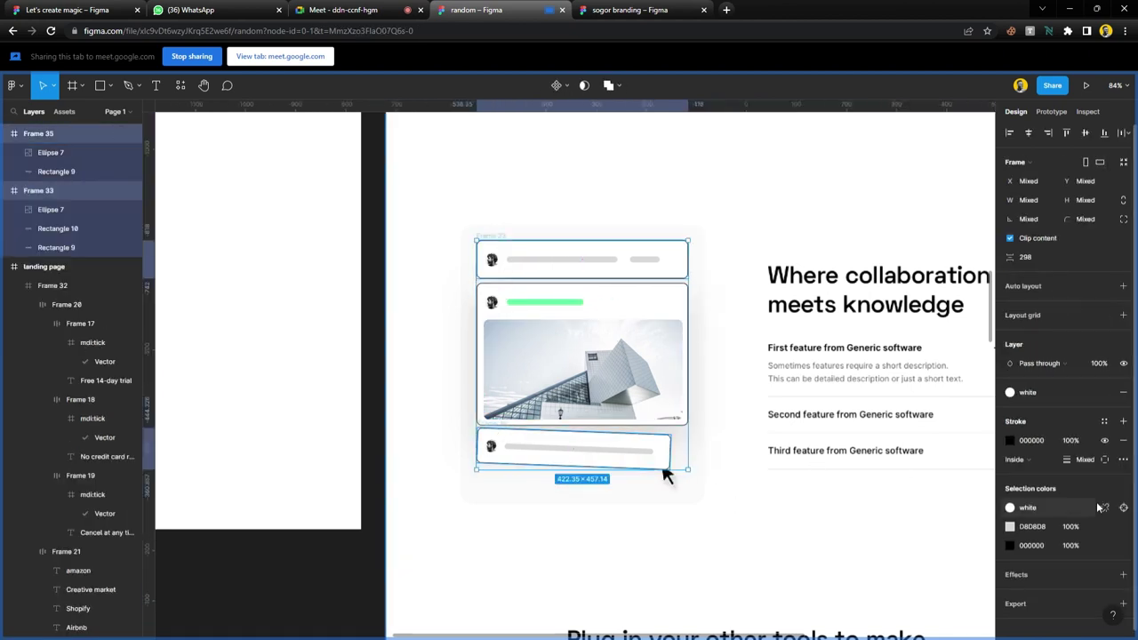
key("ctrl+shift+z")
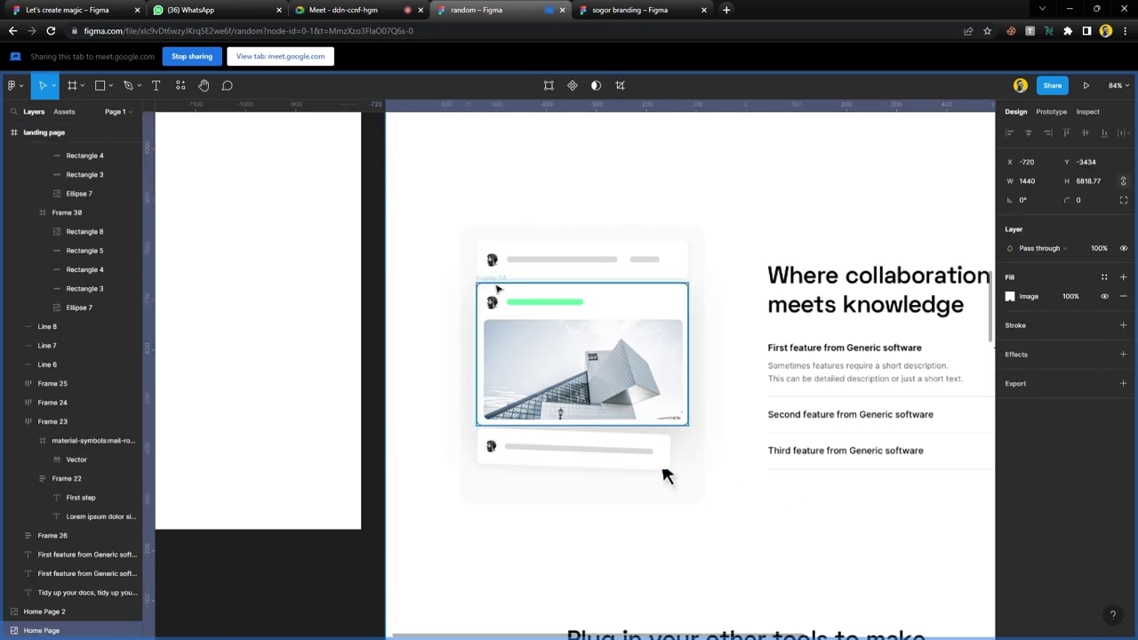
key("ctrl+shift+z")
- Change the middle card's stroke colour to 606060 at 15% opacity
left_click(1103, 401)
left_click(1048, 569)
left_click(1103, 402)
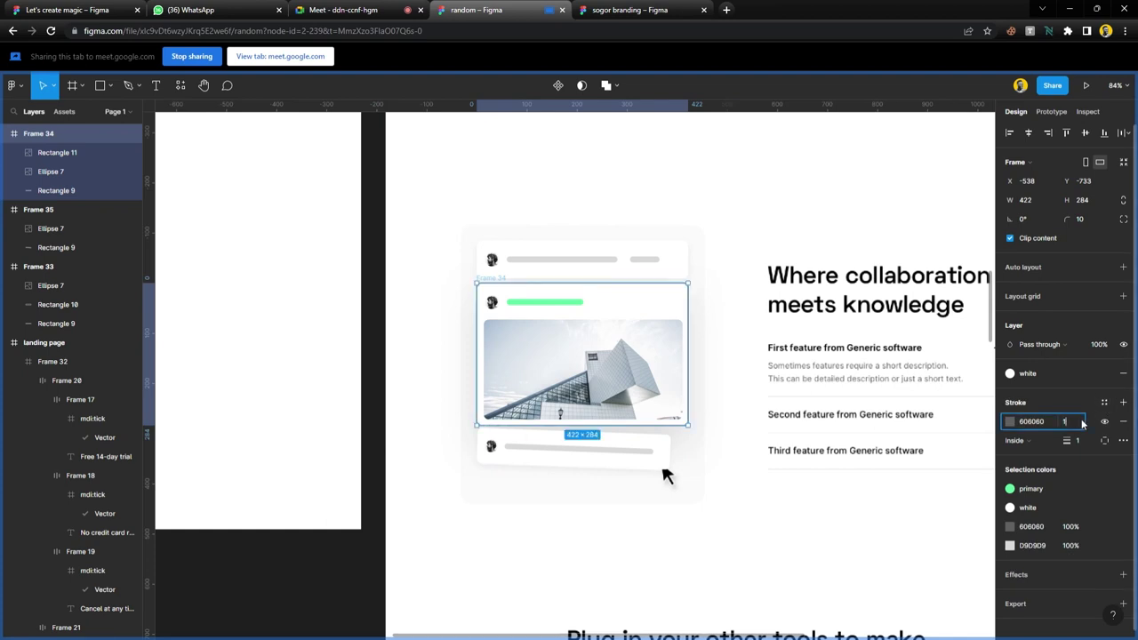
left_click(1082, 424)
type("15")
key("Return")
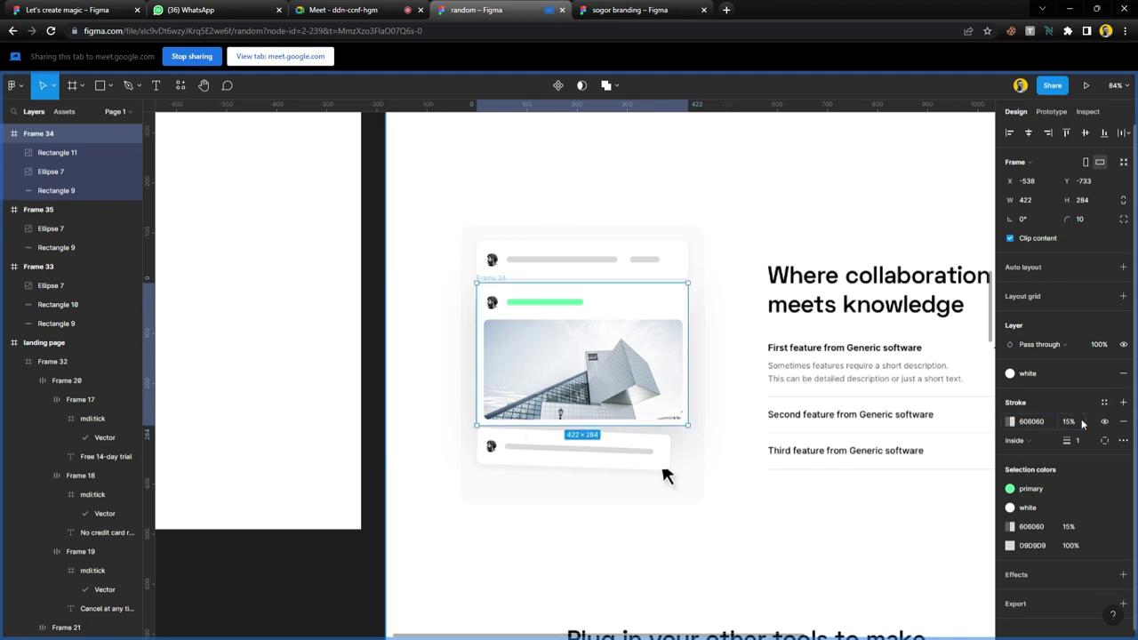
- Switch to the Google Meet call, admit the waiting participant and return to the Figma design file
left_click(342, 10)
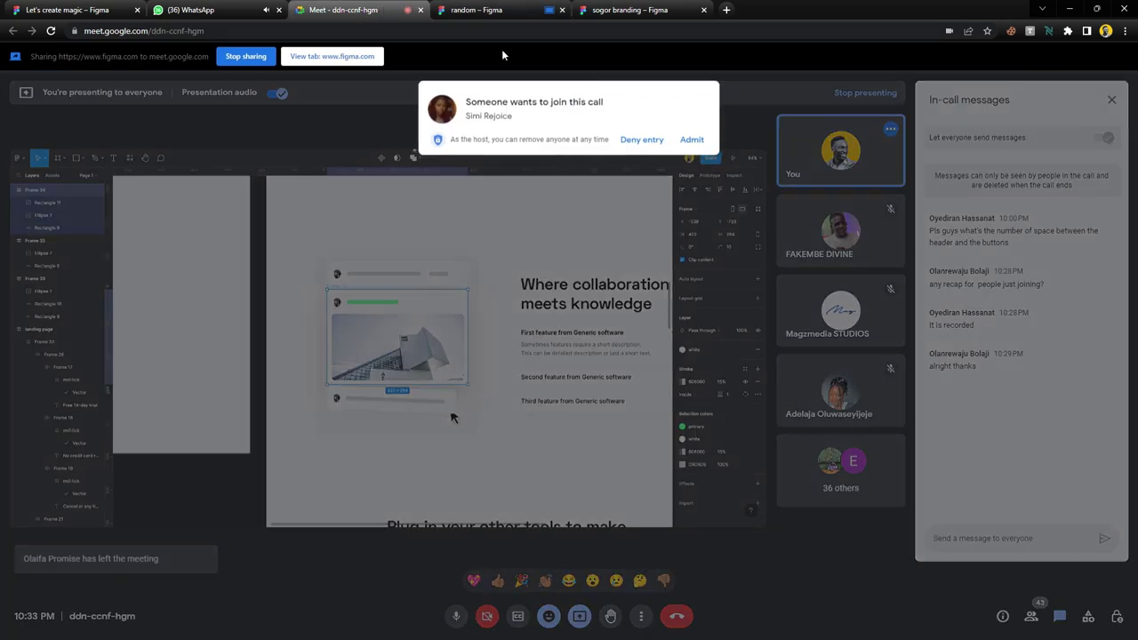
left_click(690, 141)
left_click(516, 7)
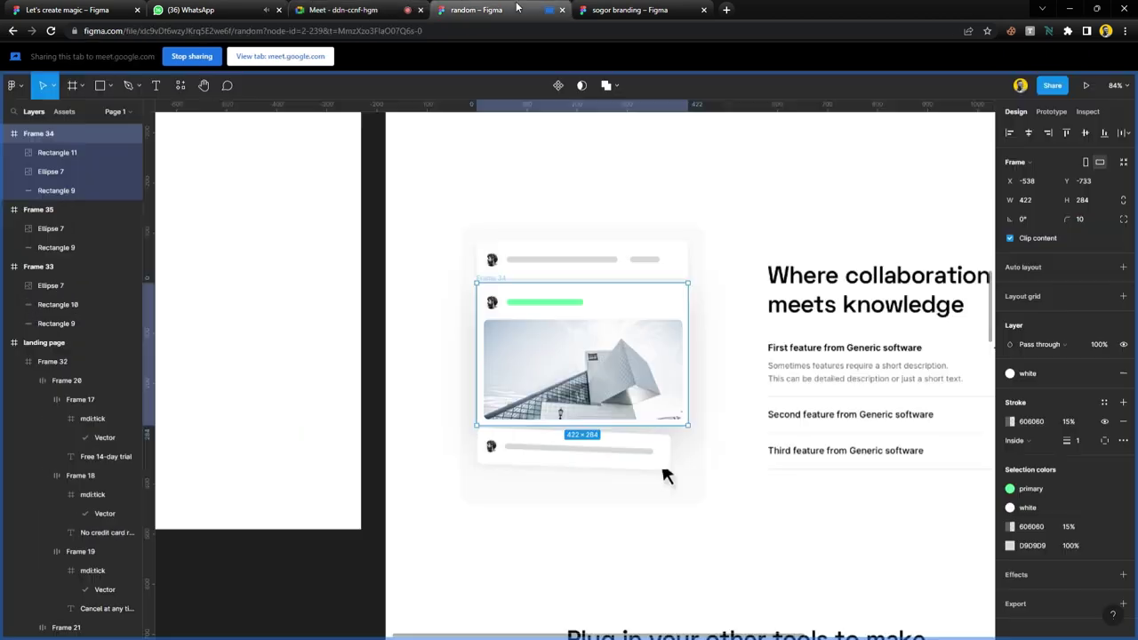
- Draw a frame about 494 × 556 around the three stacked cards, enclosing them
left_click(749, 524)
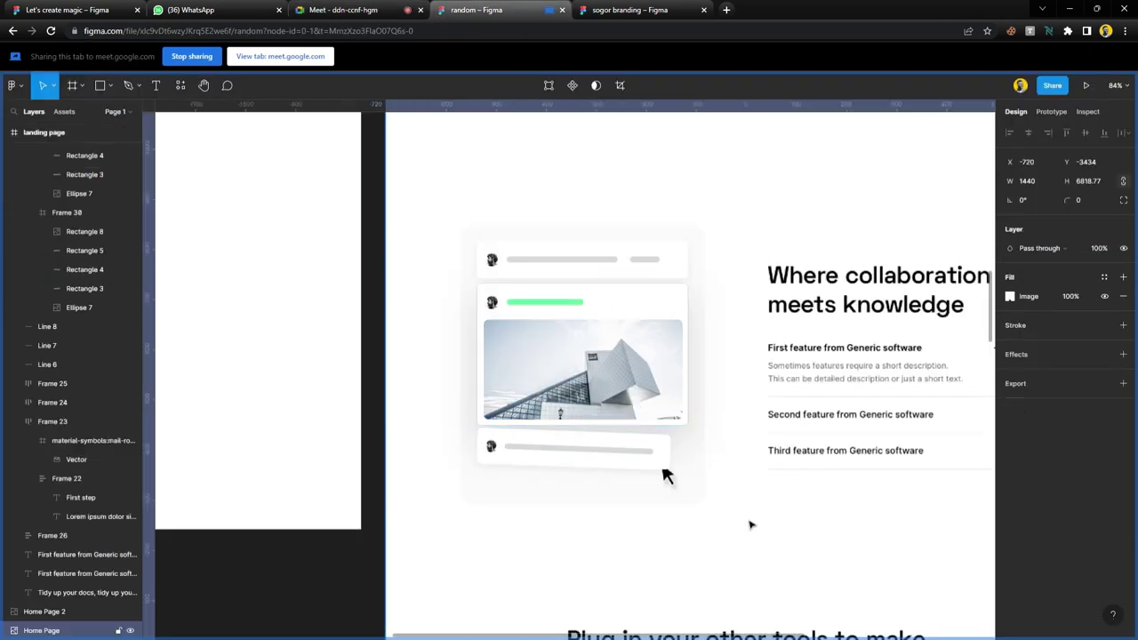
scroll(587, 483, "up", 3)
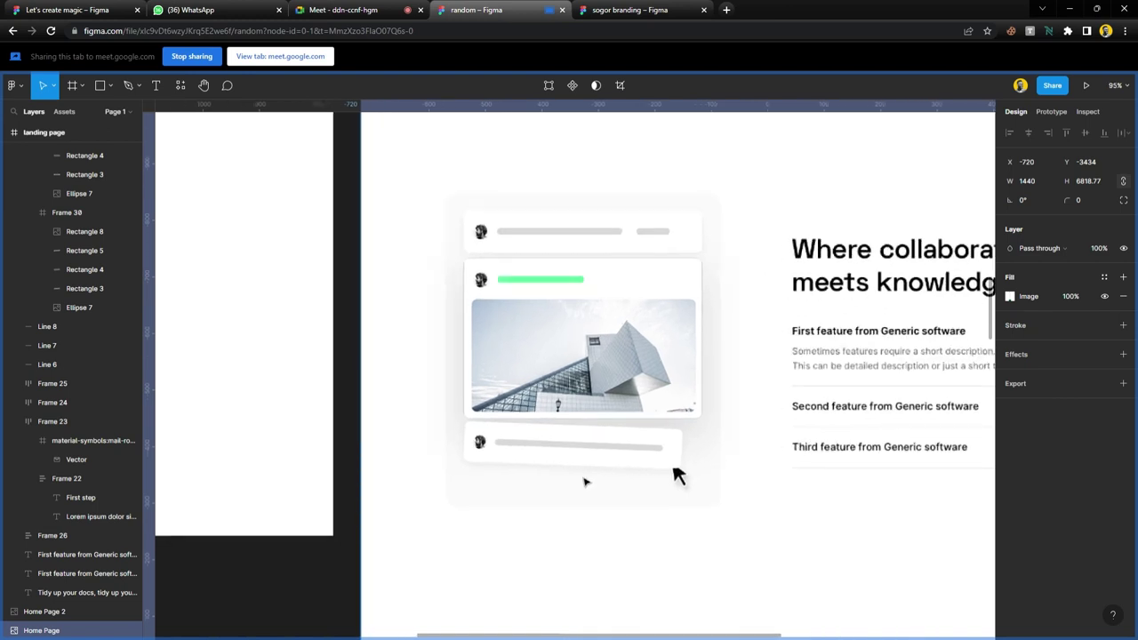
key("f")
left_click_drag(435, 182, 727, 511)
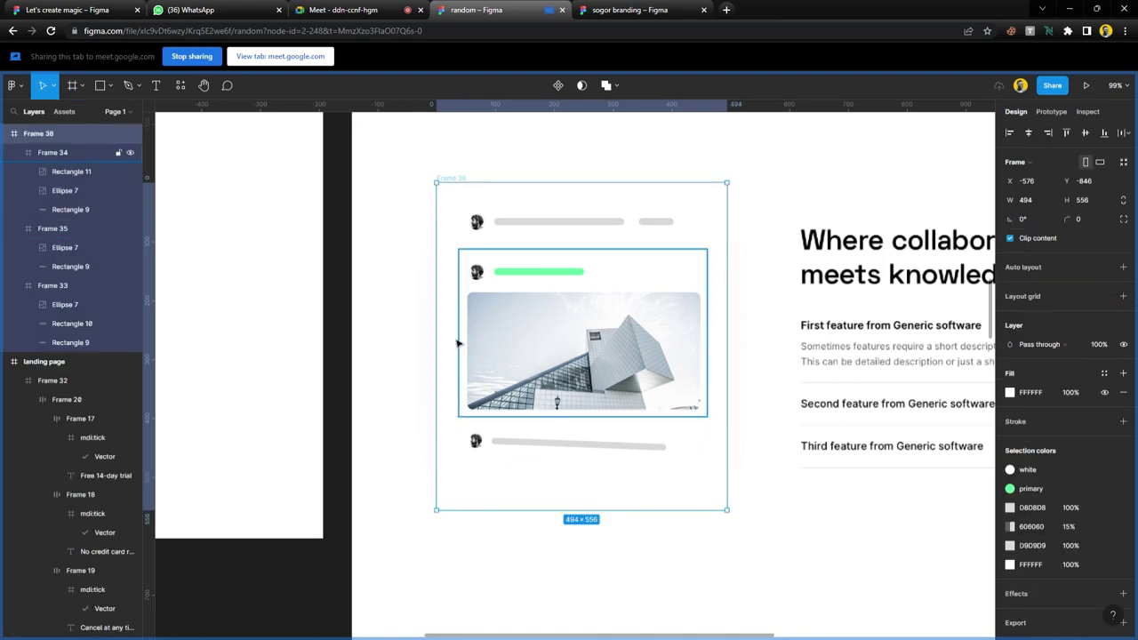
- Fill the new card frame with the sampled light grey F2F2F2 and narrow it to 487 wide
left_click_drag(441, 327, 463, 341)
key("i")
left_click(455, 296)
left_click_drag(465, 243, 448, 244)
- Set the card frame's corner radius to 20
left_click(1092, 220)
type("20")
key("Return")
left_click(784, 326)
- Move the card frame into the empty lower-left area of the landing page and show the page's 12-column layout grid
scroll(749, 375, "down", 6)
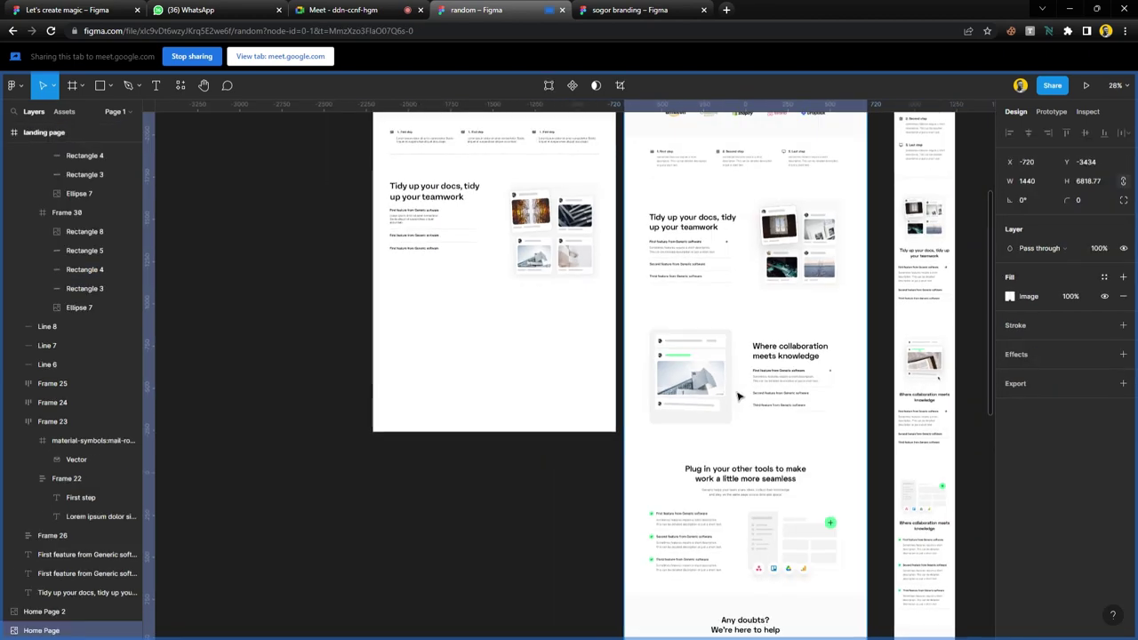
left_click_drag(697, 346, 436, 325)
scroll(436, 325, "up", 5)
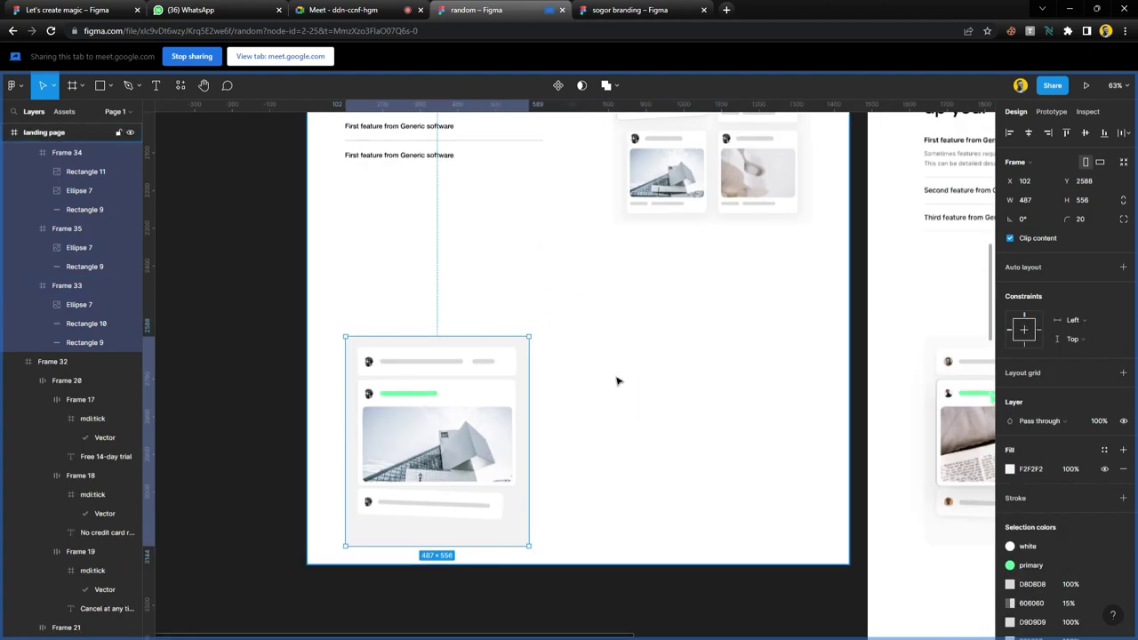
key("Escape")
left_click(1105, 315)
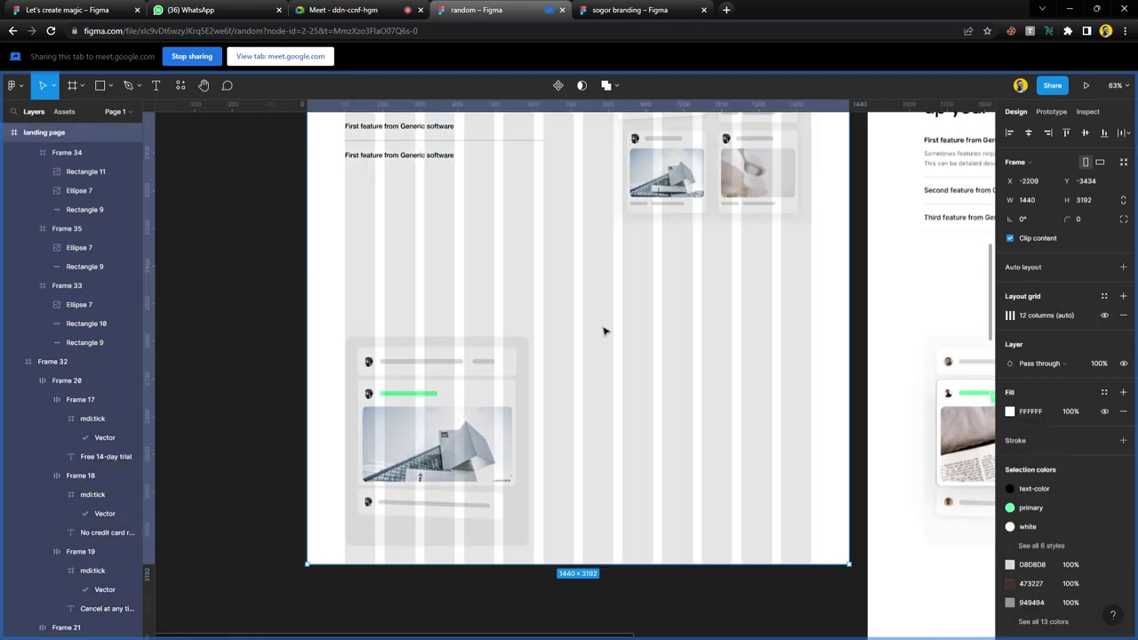
key("Escape")
- Move the card frame up to X 100, Y 2445, aligning its left edge with the first grid column
scroll(593, 342, "down", 1)
scroll(594, 342, "down", 3)
left_click(503, 359)
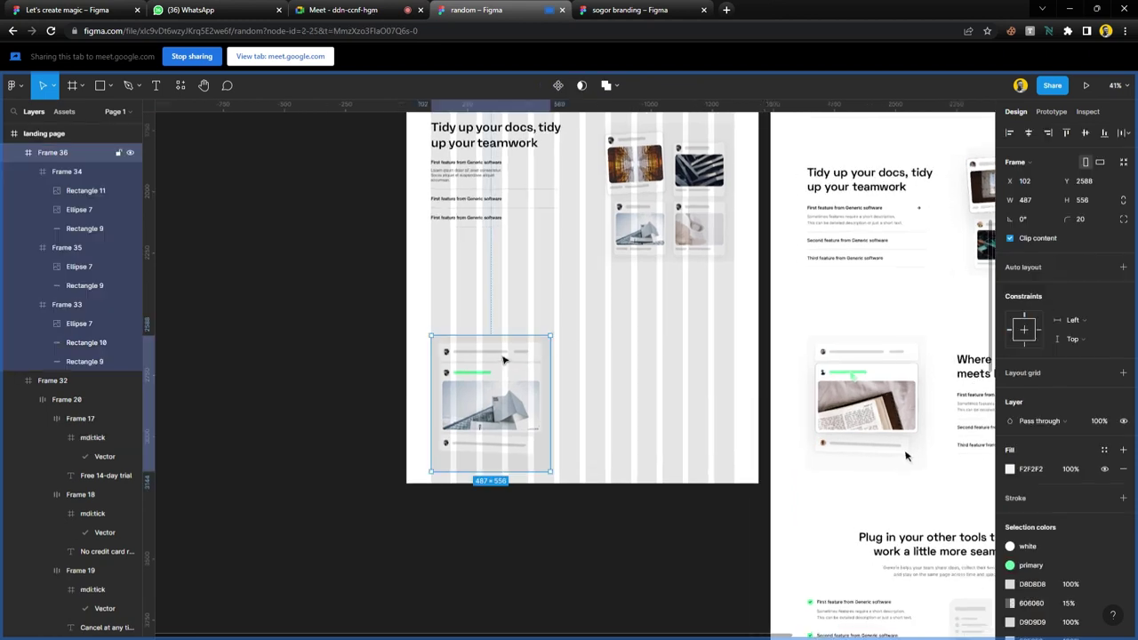
left_click_drag(499, 367, 500, 333)
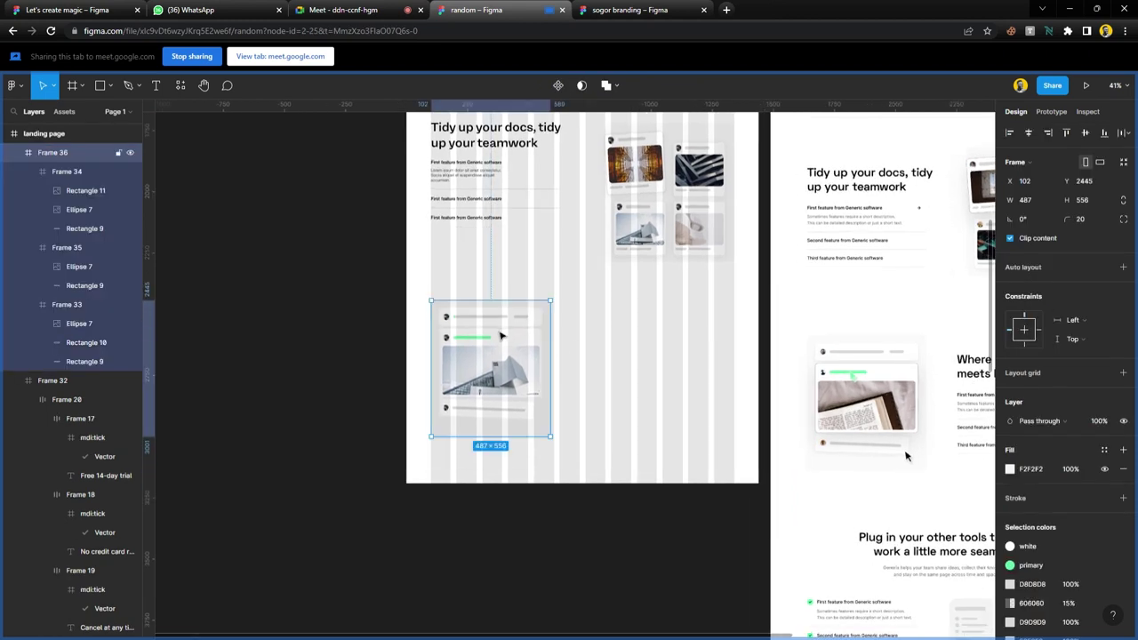
scroll(501, 335, "up", 5)
left_click_drag(409, 320, 409, 323)
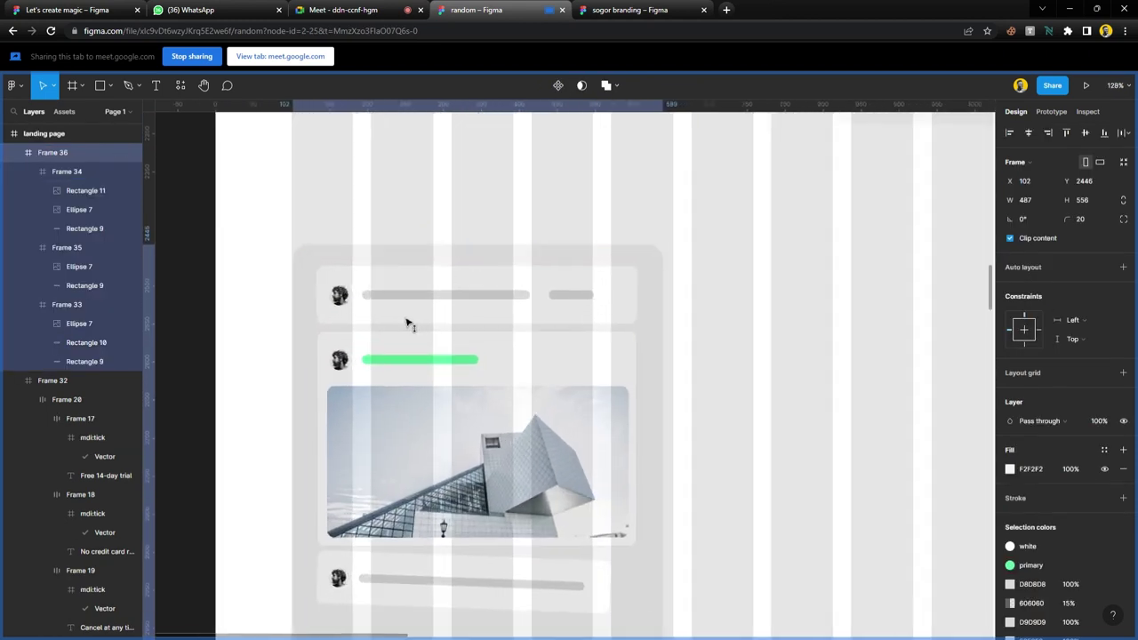
scroll(460, 309, "down", 2)
scroll(458, 307, "up", 2)
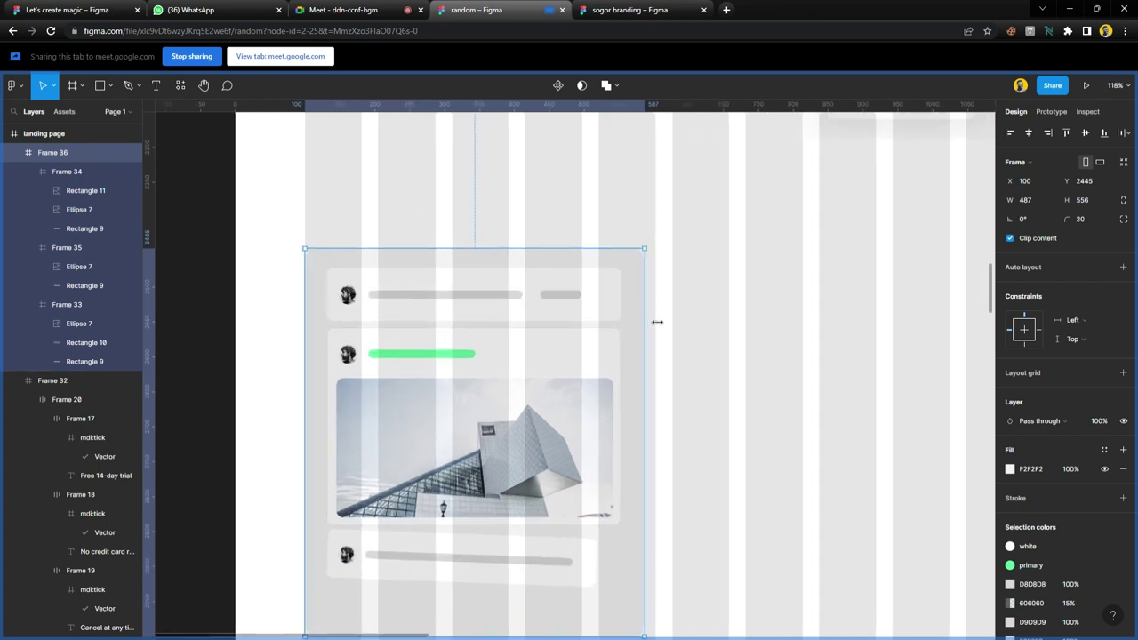
- Scale the card frame proportionally to 503 × 574.27
key("k")
left_click_drag(654, 322, 668, 323)
left_click(702, 343)
- Duplicate the "Tidy up your docs" heading, feature texts and divider lines to the right of the card frame, at X 732
scroll(589, 338, "down", 5)
scroll(589, 338, "right", 4)
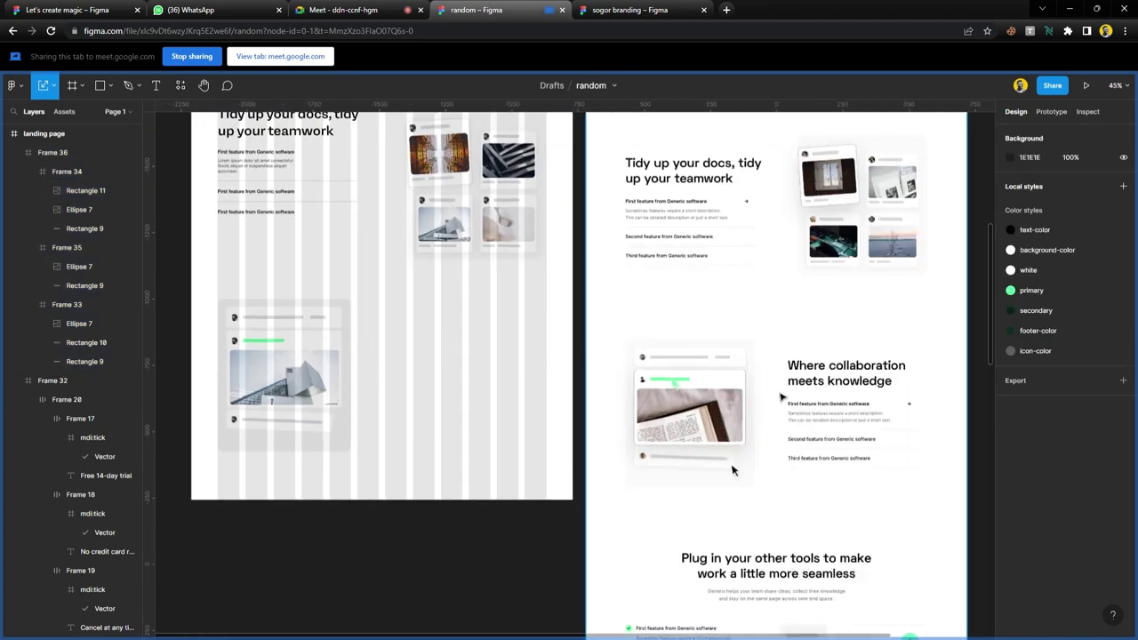
scroll(408, 351, "up", 1)
scroll(407, 351, "up", 1)
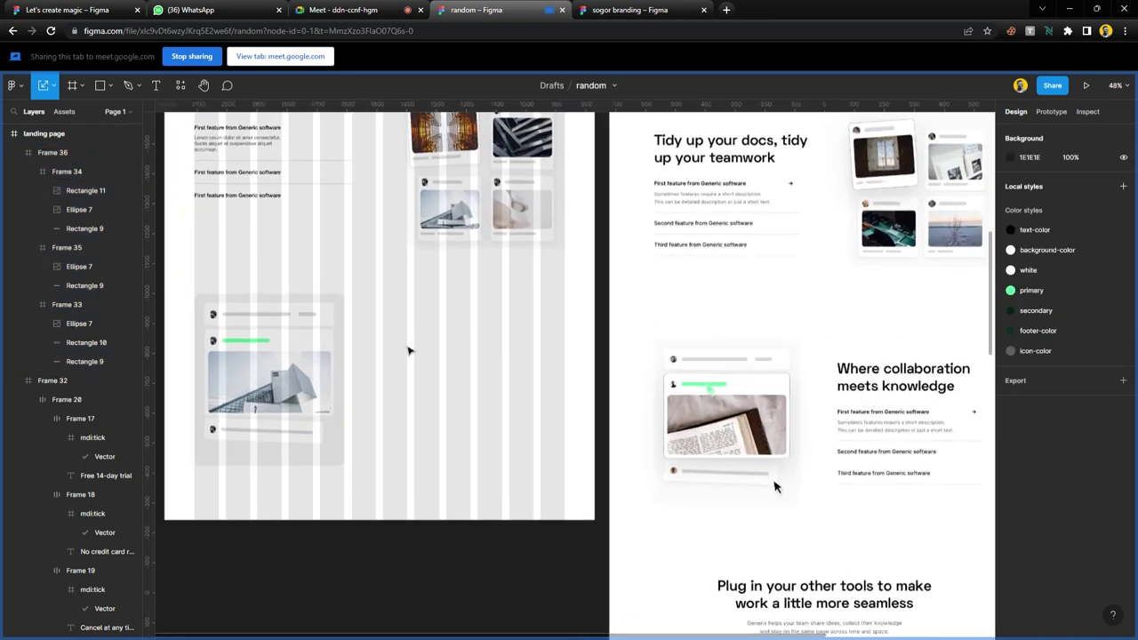
scroll(407, 352, "down", 4)
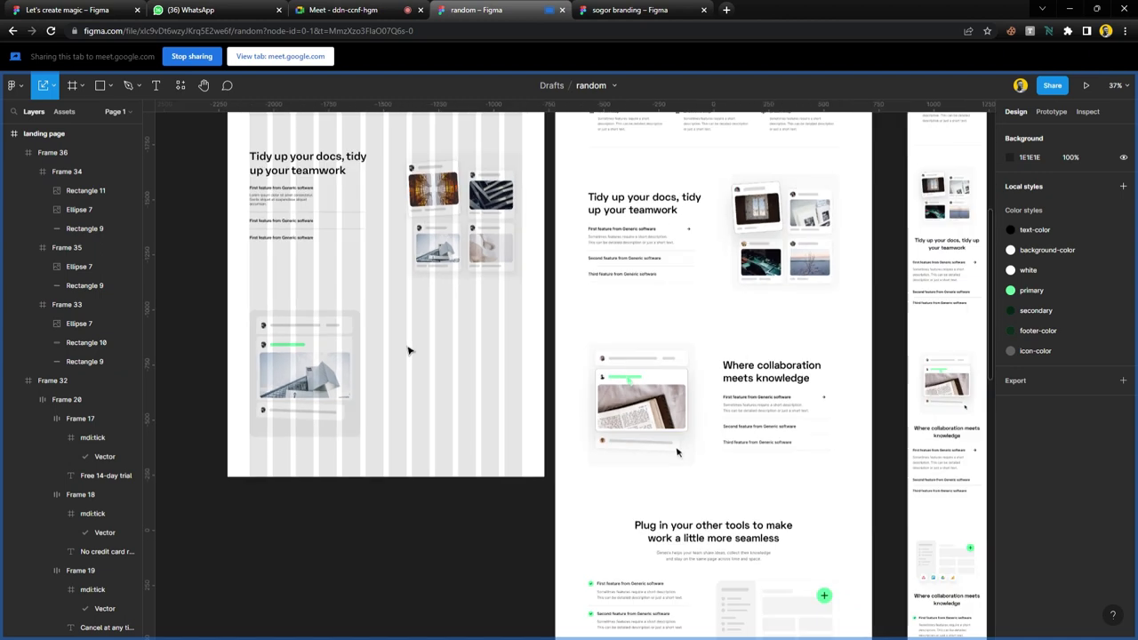
scroll(350, 279, "up", 1)
left_click_drag(324, 285, 416, 392)
scroll(413, 345, "up", 5)
scroll(402, 411, "up", 4)
left_click_drag(397, 351, 389, 330)
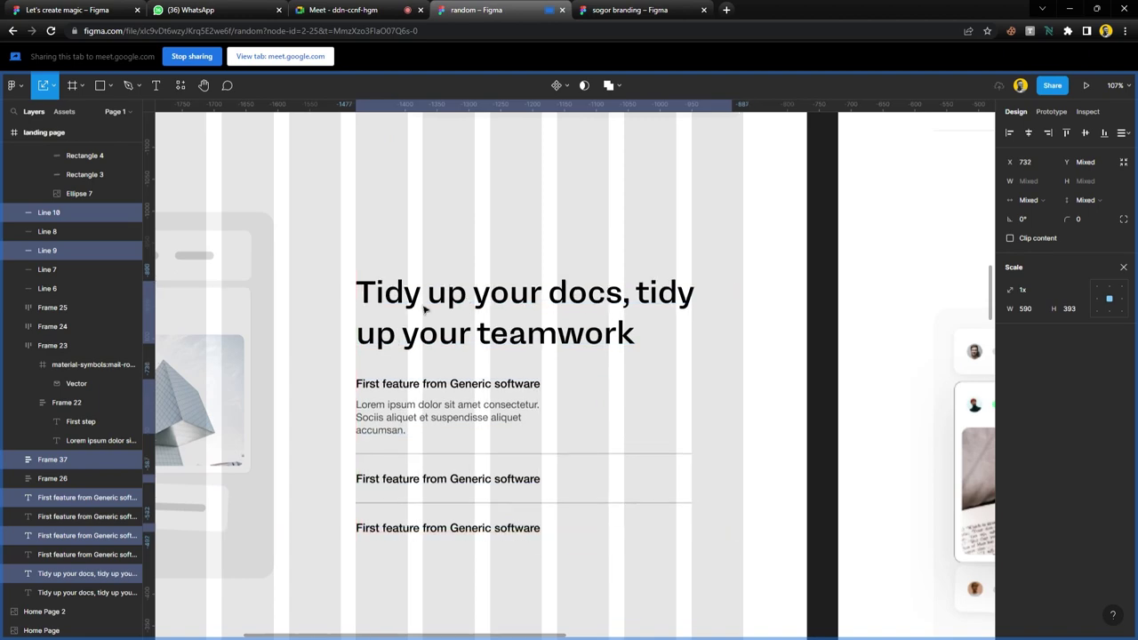
left_click(463, 249)
- Select the duplicated heading, feature texts and divider lines and move them up slightly beside the card frame
scroll(483, 290, "down", 5)
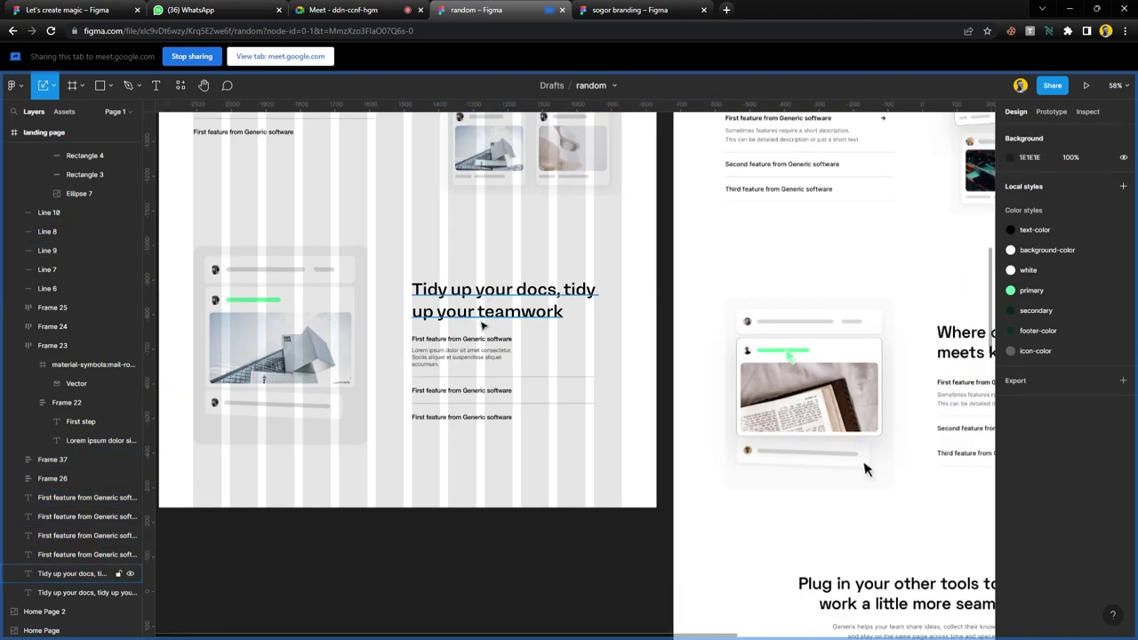
left_click_drag(428, 249, 461, 453)
left_click_drag(461, 358, 461, 353)
left_click(485, 374)
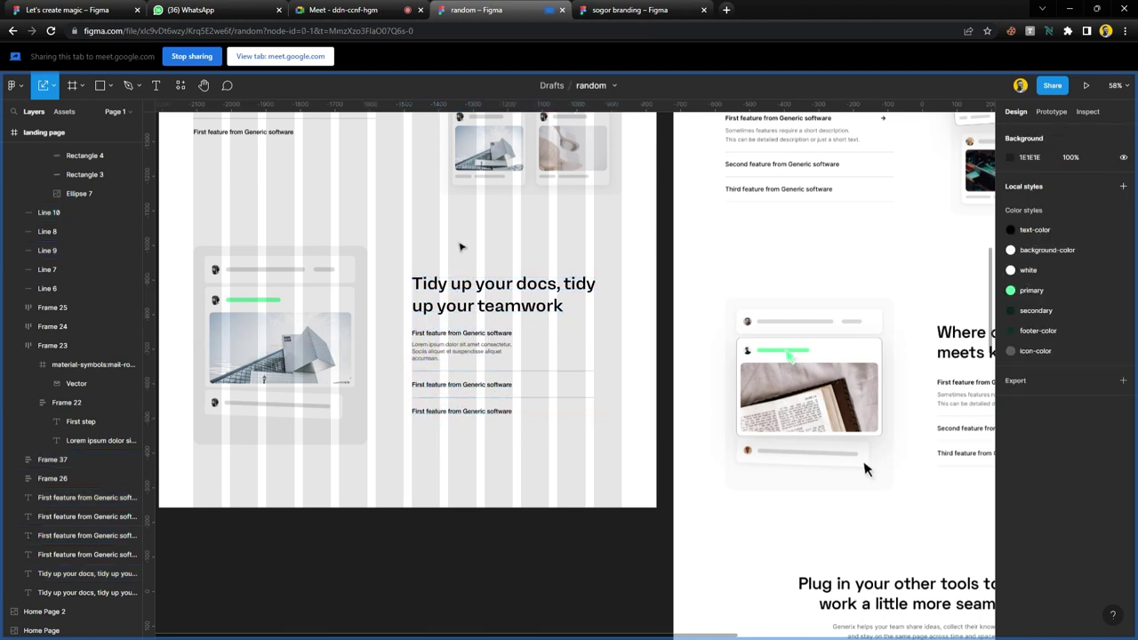
- Draw a 632 × 574 frame around the duplicated text block, matching the card frame's height and ending at the last grid column
scroll(518, 424, "up", 4)
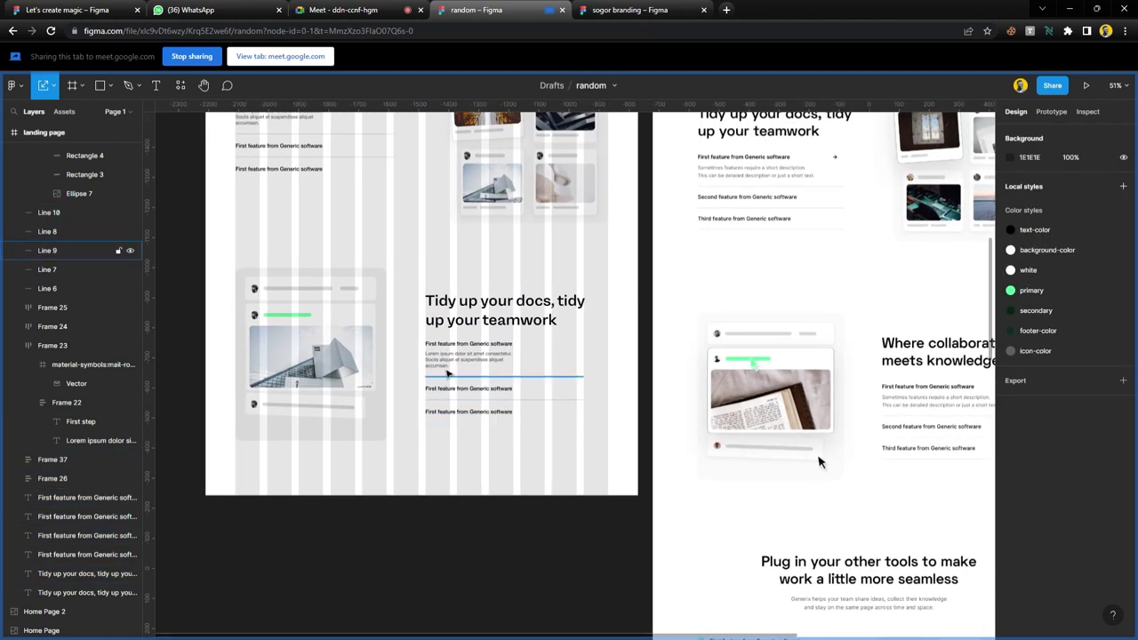
key("f")
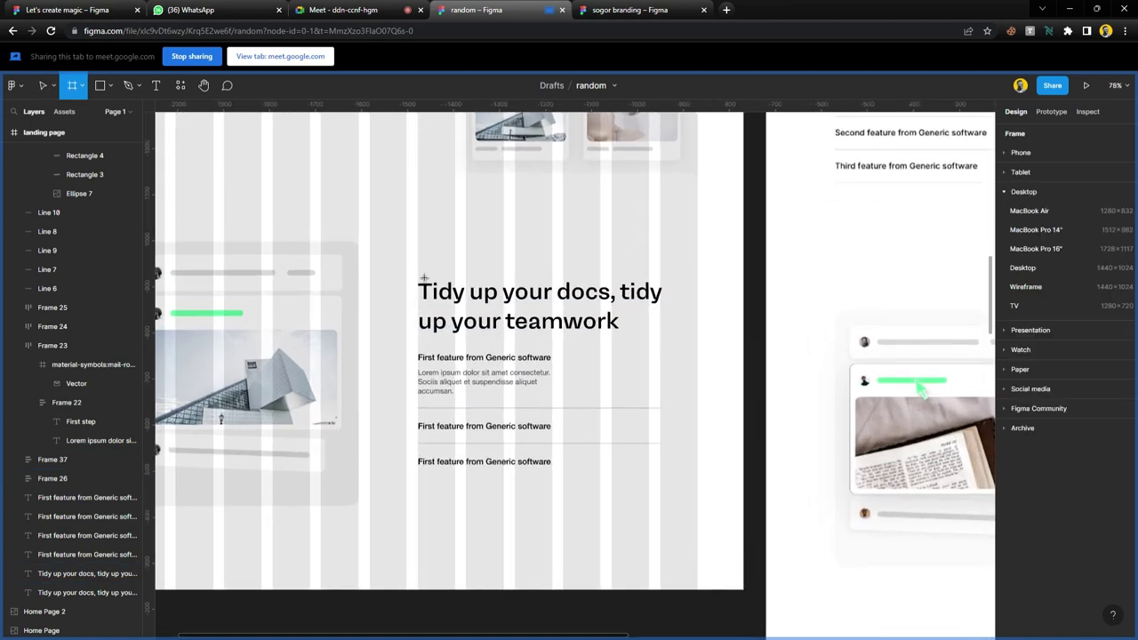
left_click_drag(407, 239, 699, 510)
left_click_drag(457, 246, 457, 251)
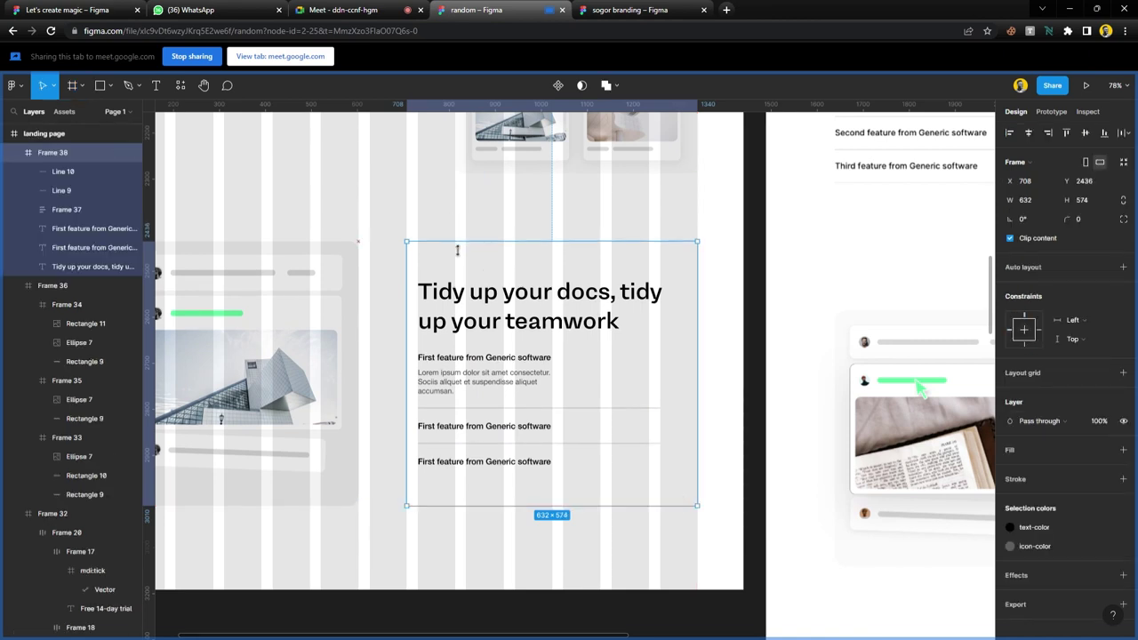
- Put the duplicated feature list into an auto layout and nest it with the heading in a vertical auto layout with 56 spacing
left_click(461, 304)
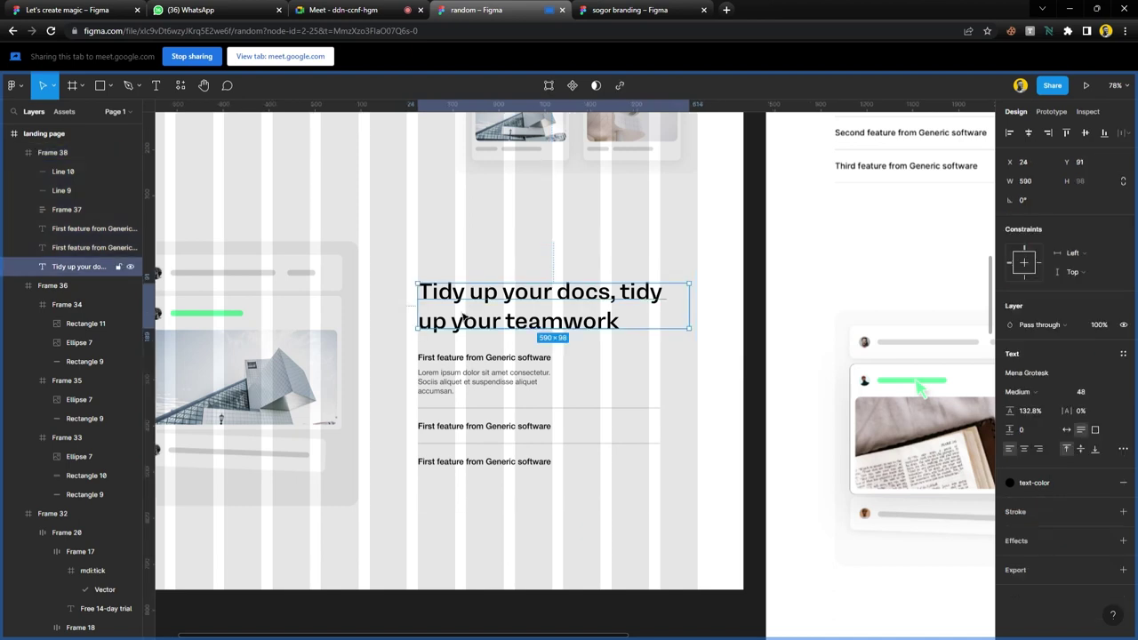
left_click(471, 378, "shift")
left_click(471, 378, "shift")
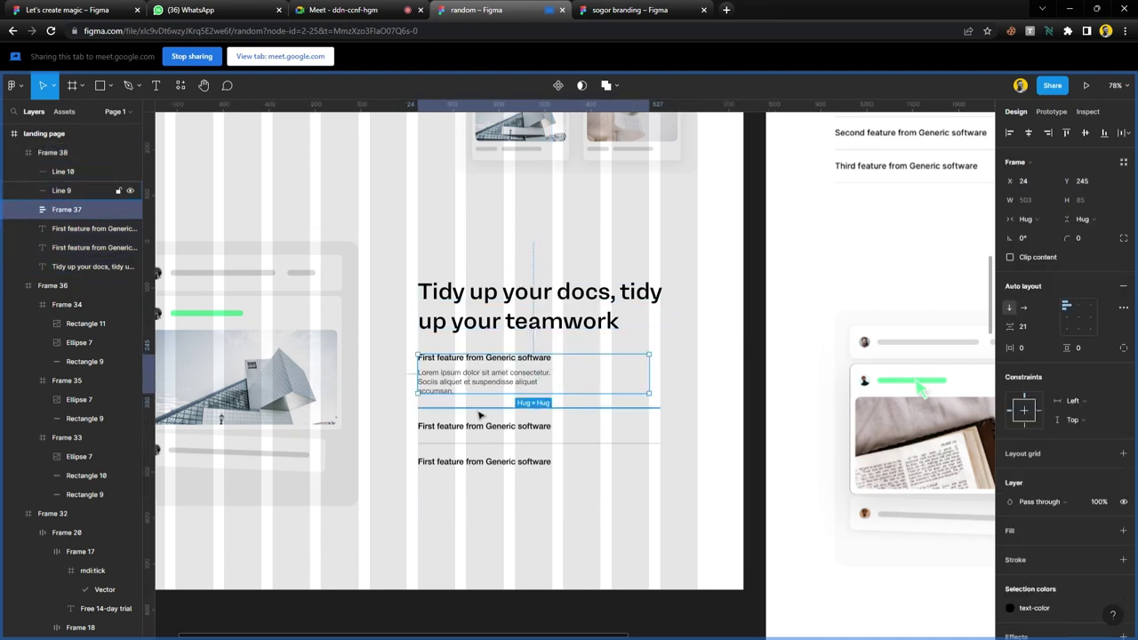
left_click(494, 430, "shift")
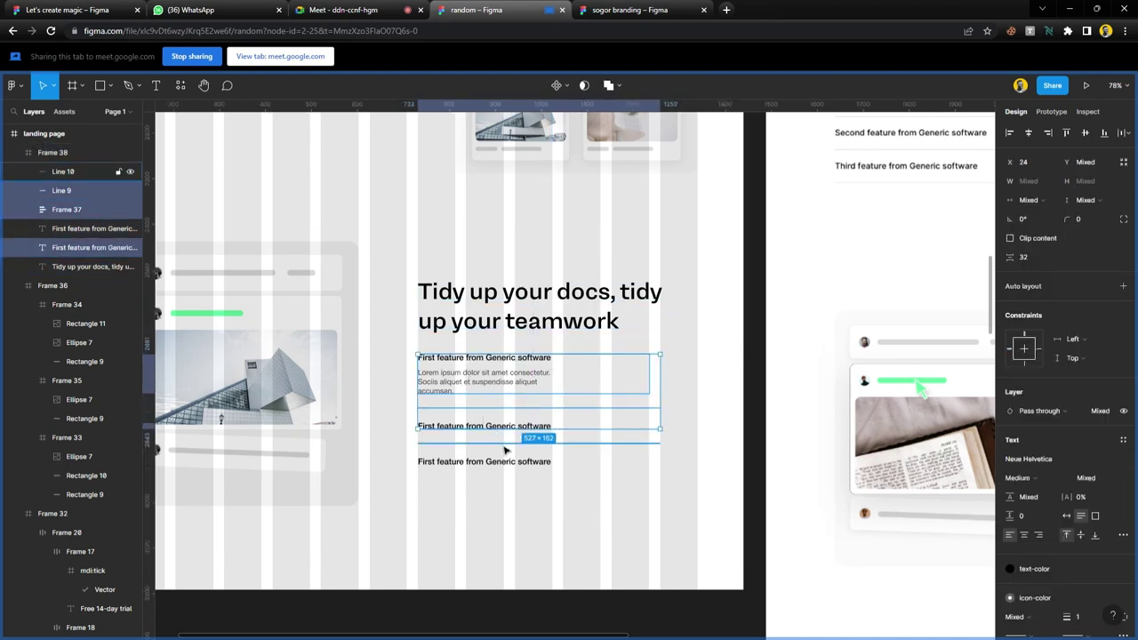
key("shift+a")
left_click(494, 320, "shift")
key("shift+a")
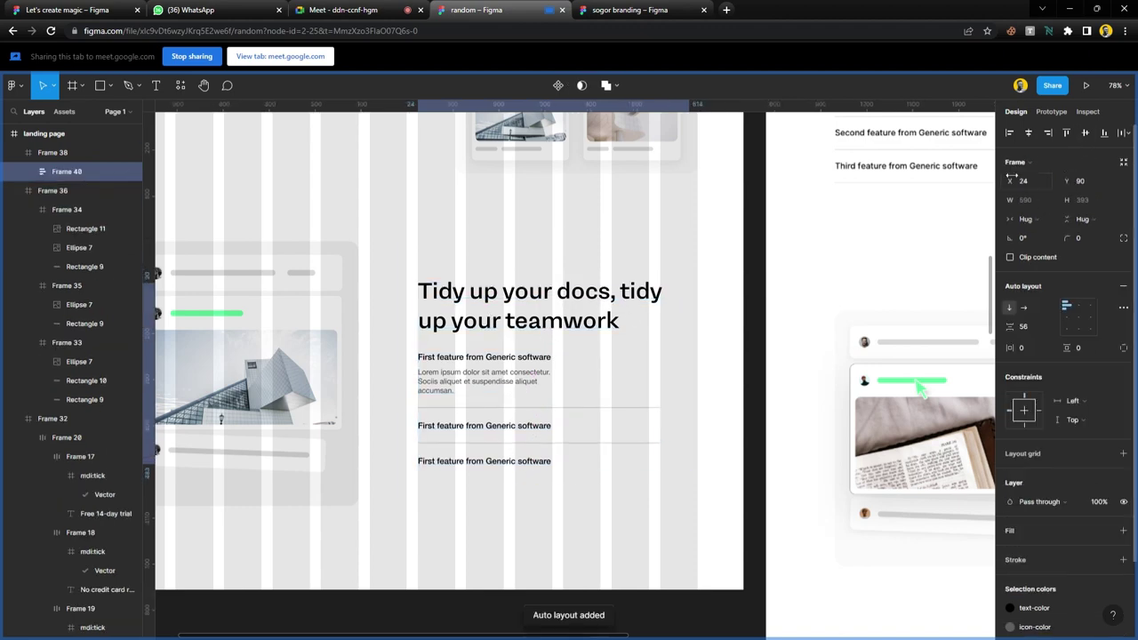
left_click(483, 210)
- Examine the new section's layout against the feature section above it and the reference design
scroll(569, 437, "down", 5)
scroll(570, 436, "up", 1)
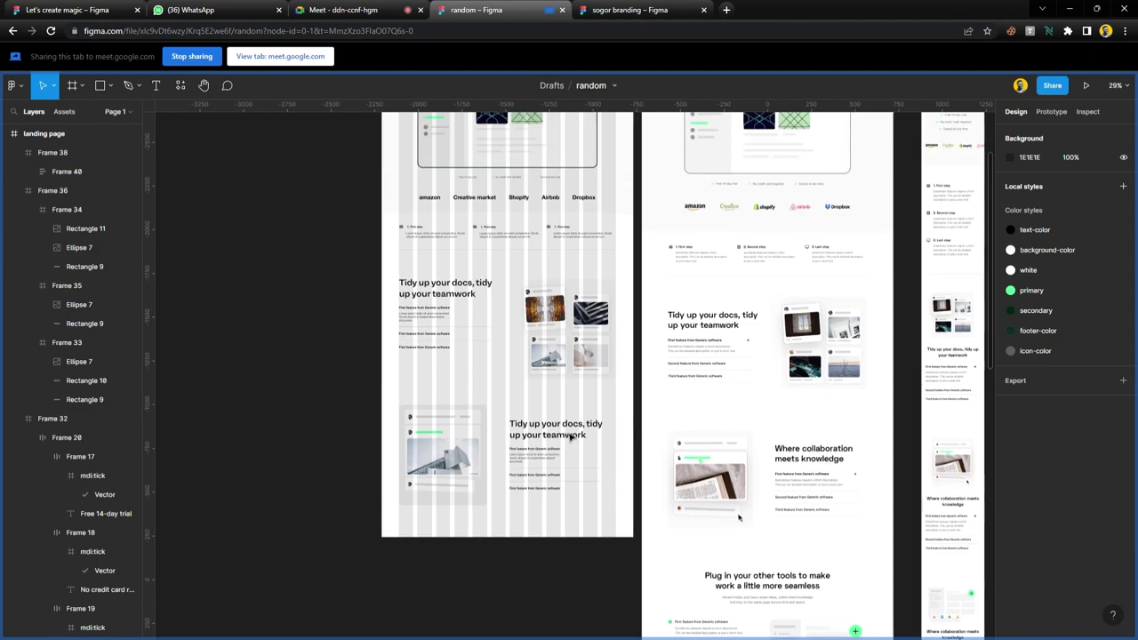
scroll(540, 400, "up", 5)
left_click(540, 401)
left_click(394, 373)
left_click(468, 286)
left_click(521, 409)
left_click(460, 269)
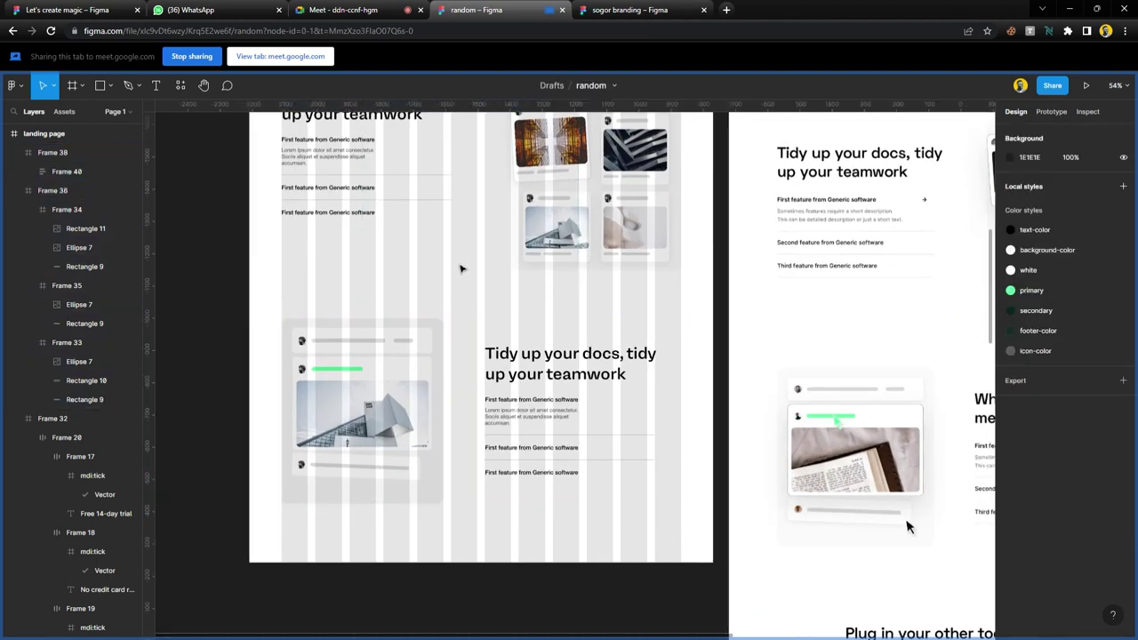
- Scale the stacked-card frame proportionally to 527 wide, matching the four-card image frame in the section above
left_click(659, 244)
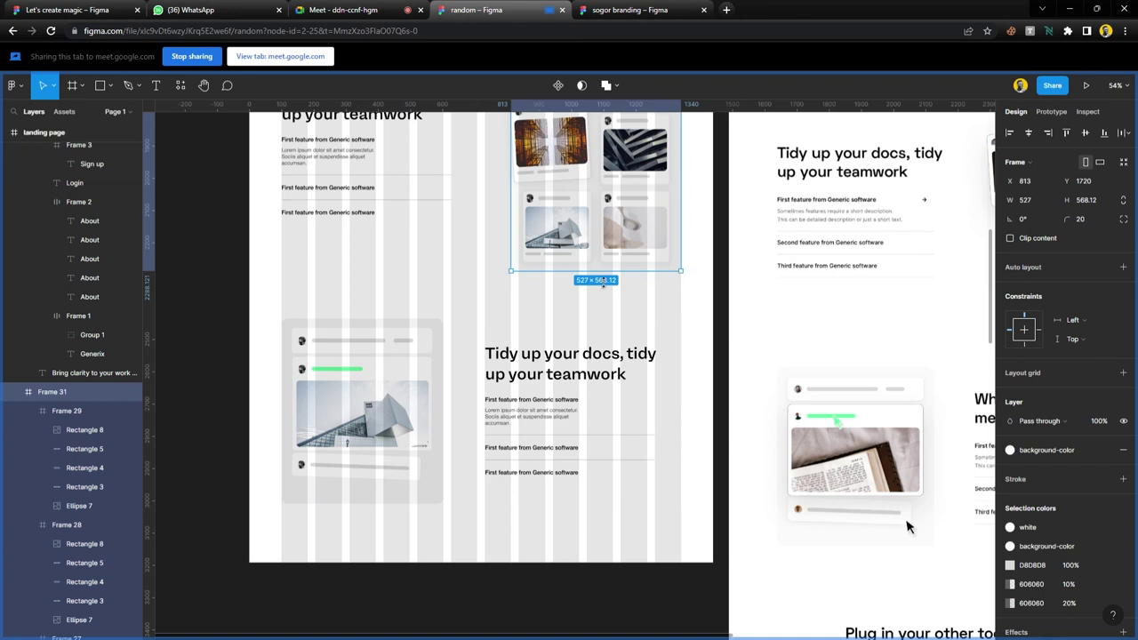
left_click(437, 357)
key("k")
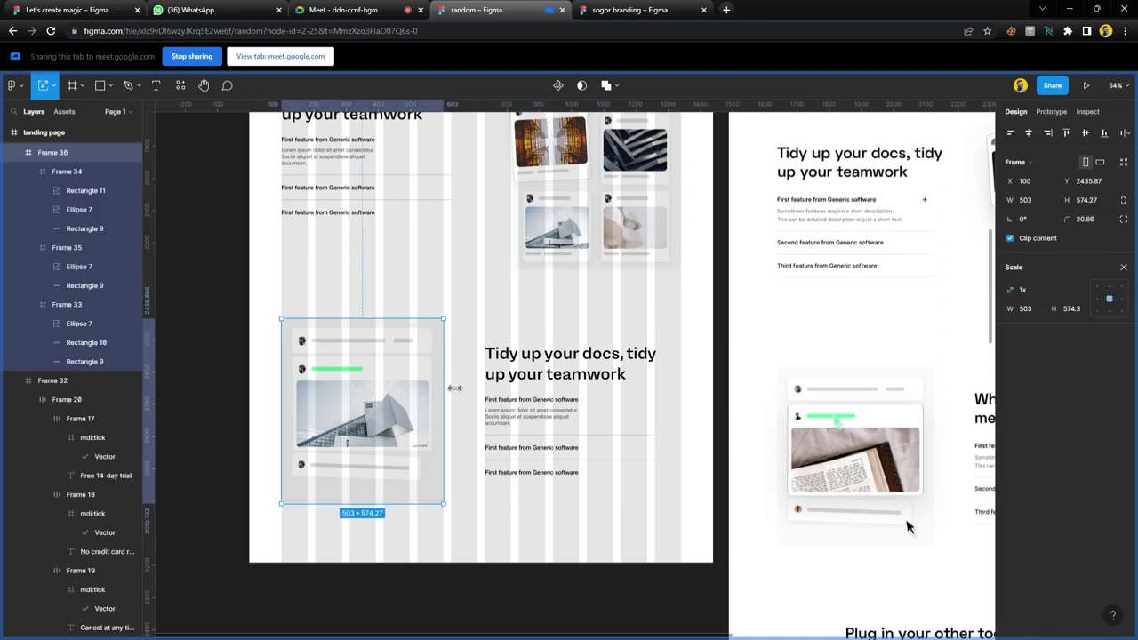
left_click_drag(454, 387, 459, 393)
left_click(469, 381)
- Adjust the top edge of the text block's frame toward the top of the scaled card frame beside it
left_click(435, 367)
left_click(526, 380, "shift")
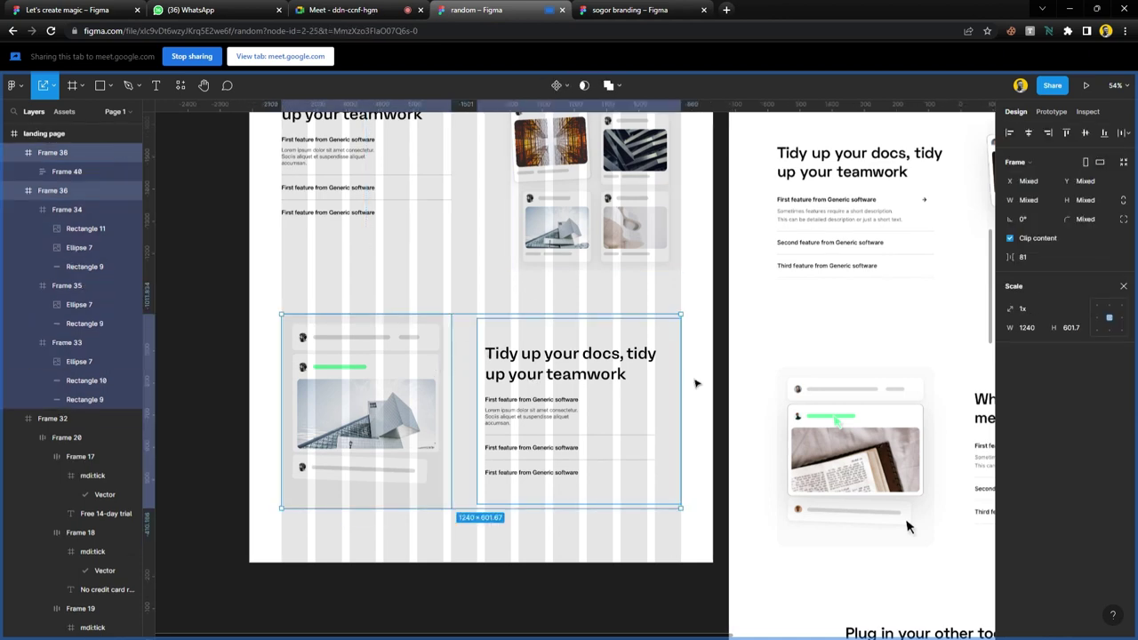
left_click(459, 282)
left_click(539, 336)
key("v")
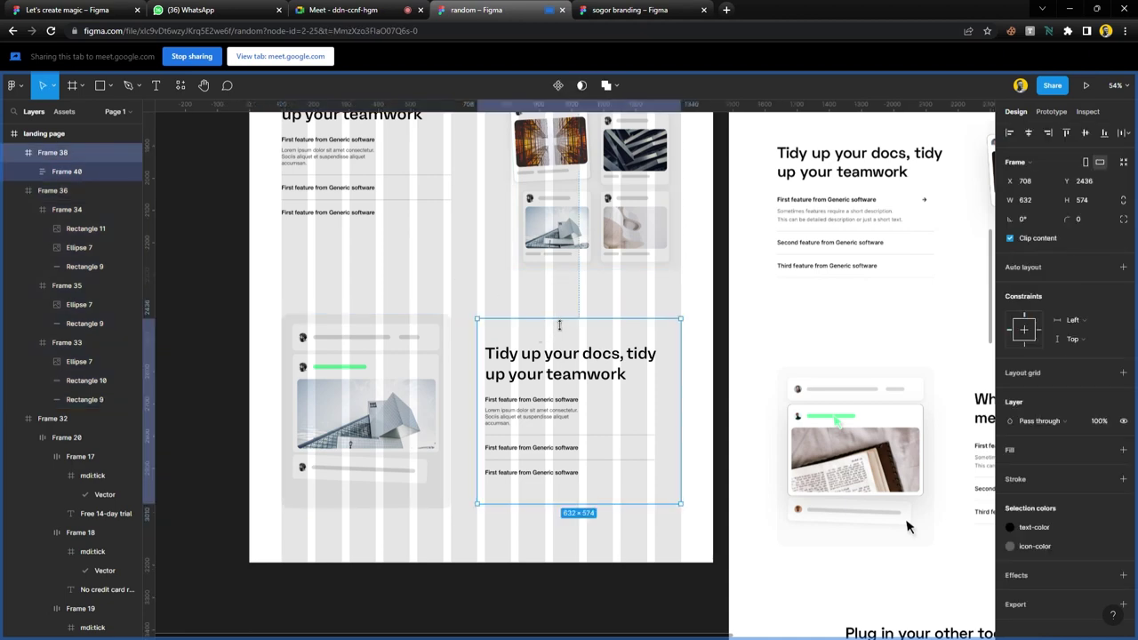
left_click_drag(559, 320, 559, 317)
left_click(437, 293)
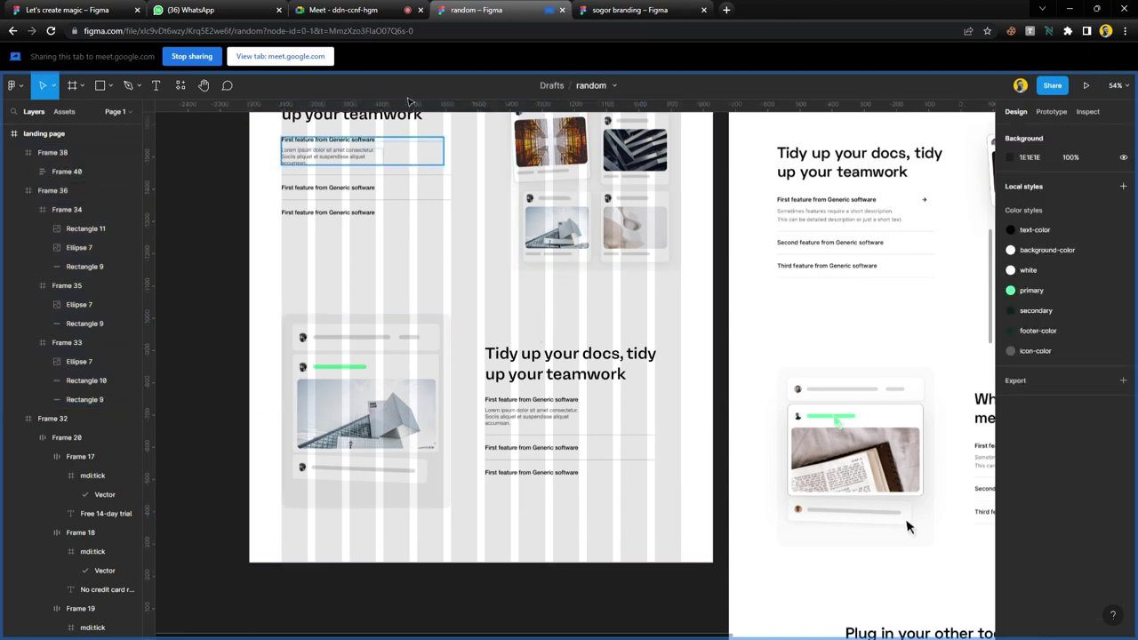
- Check the Google Meet call and its chat messages, and return to the Figma design file
left_click(356, 10)
left_click(694, 139)
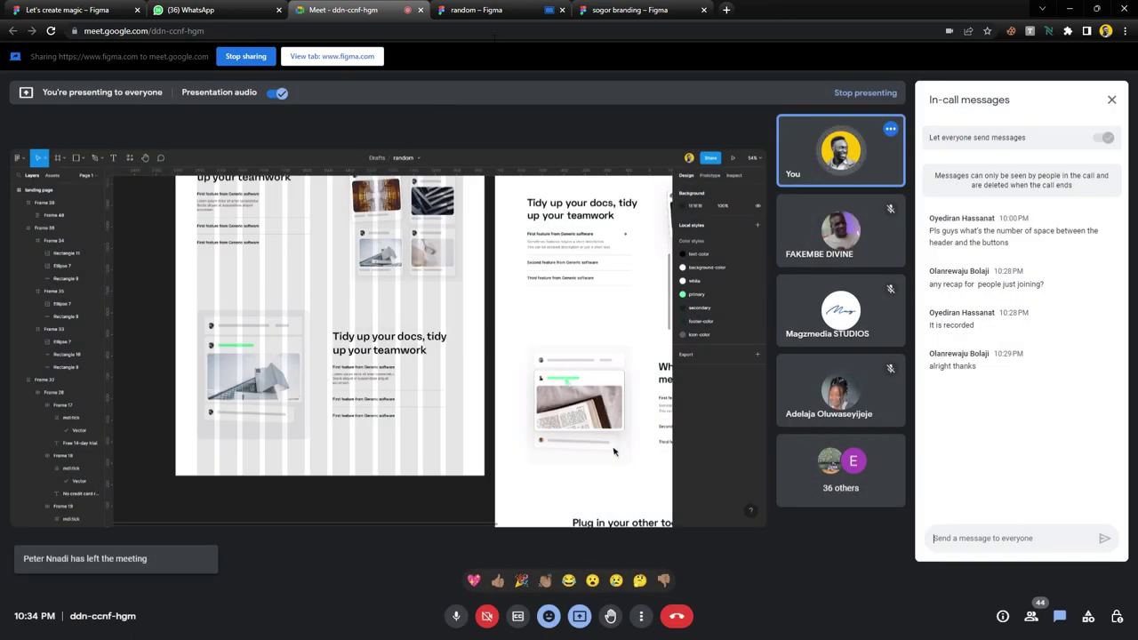
left_click(476, 9)
- Extend the landing page frame downward to a height of 4638, making room below the stacked-card section
scroll(477, 283, "down", 5)
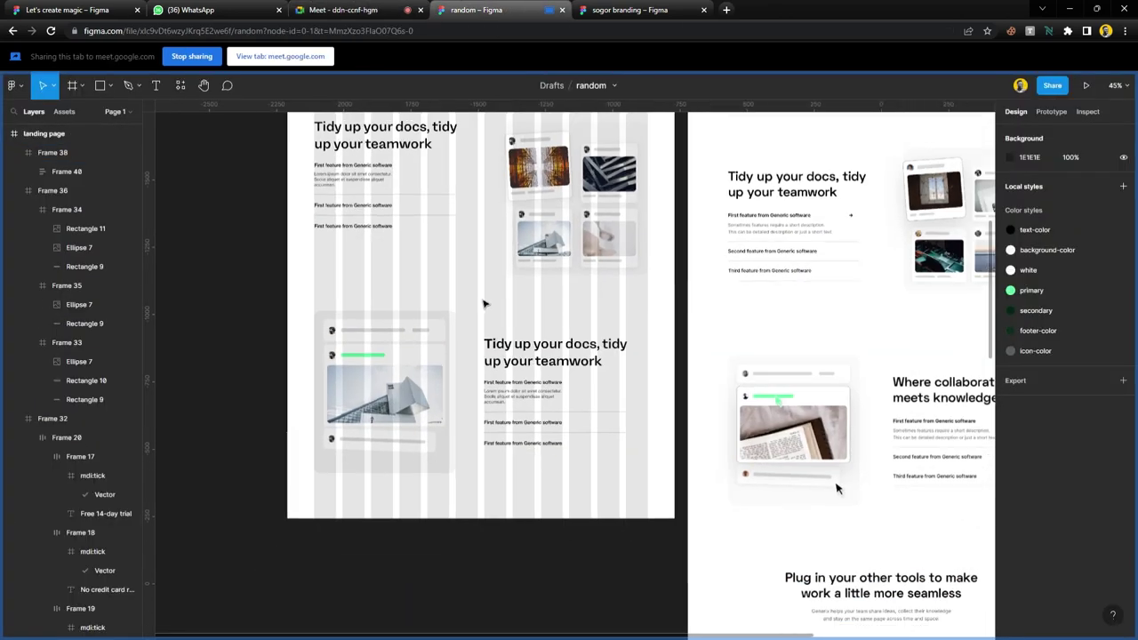
left_click(512, 453)
mouse_move(510, 463)
left_mouse_down()
mouse_move(513, 626)
mouse_move(524, 594)
mouse_move(517, 478)
left_mouse_up()
scroll(516, 478, "up", 1)
left_click_drag(524, 268, 528, 527)
left_click_drag(505, 348, 518, 401)
scroll(518, 395, "down", 3)
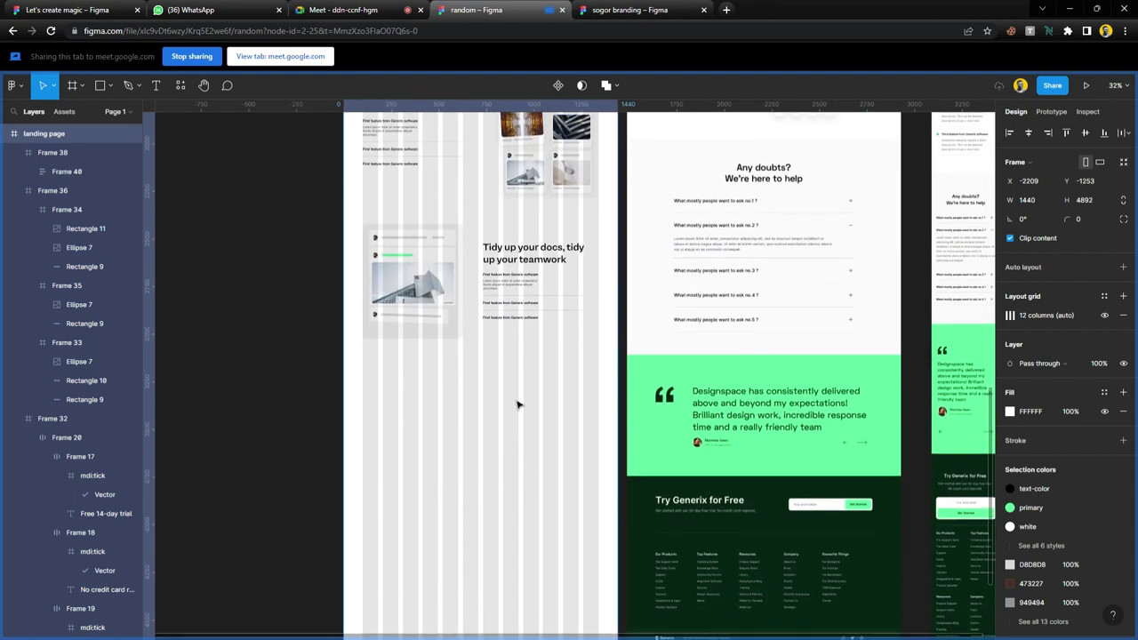
scroll(510, 294, "up", 2)
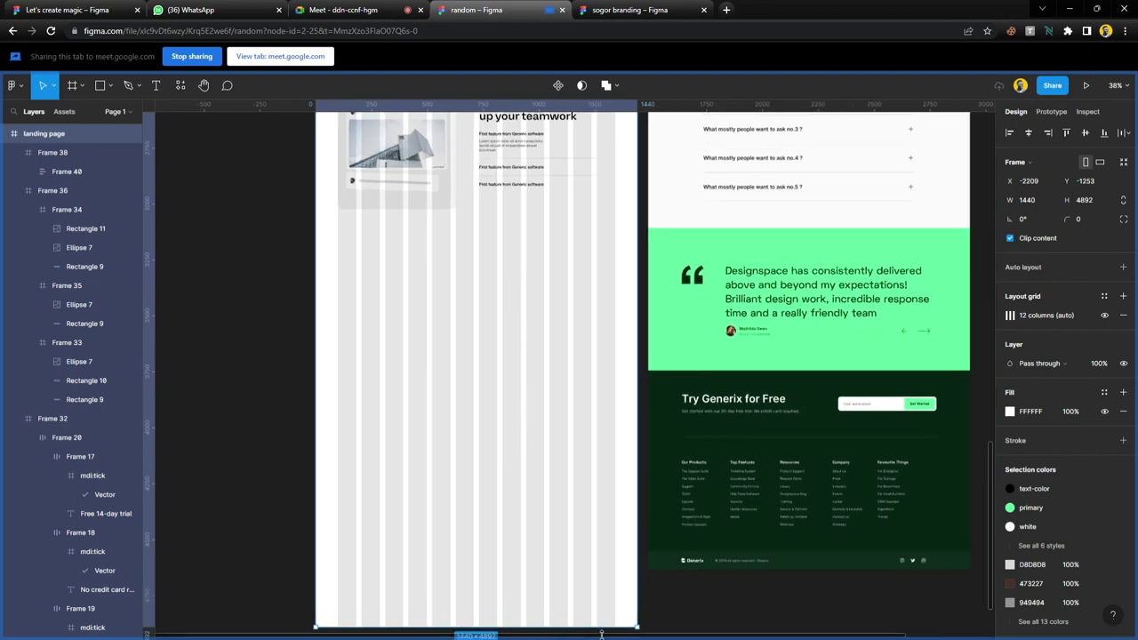
left_click_drag(601, 634, 599, 578)
- Draw a frame about 1439 × 673 across the full page width, leaving a gap below the stacked-card section
scroll(498, 248, "up", 4)
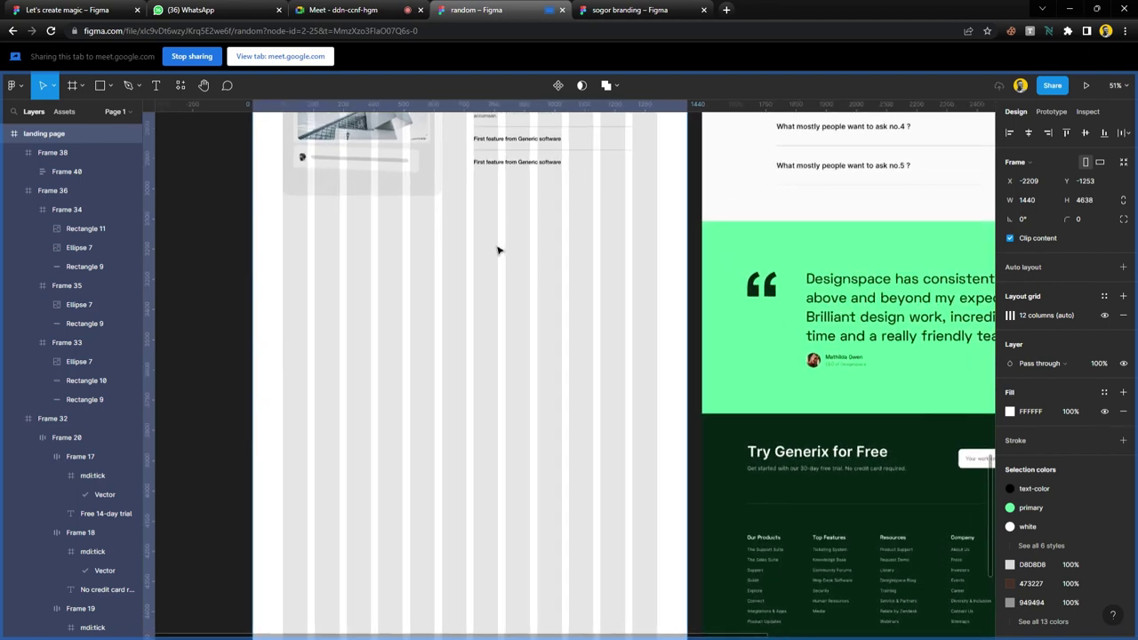
key("f")
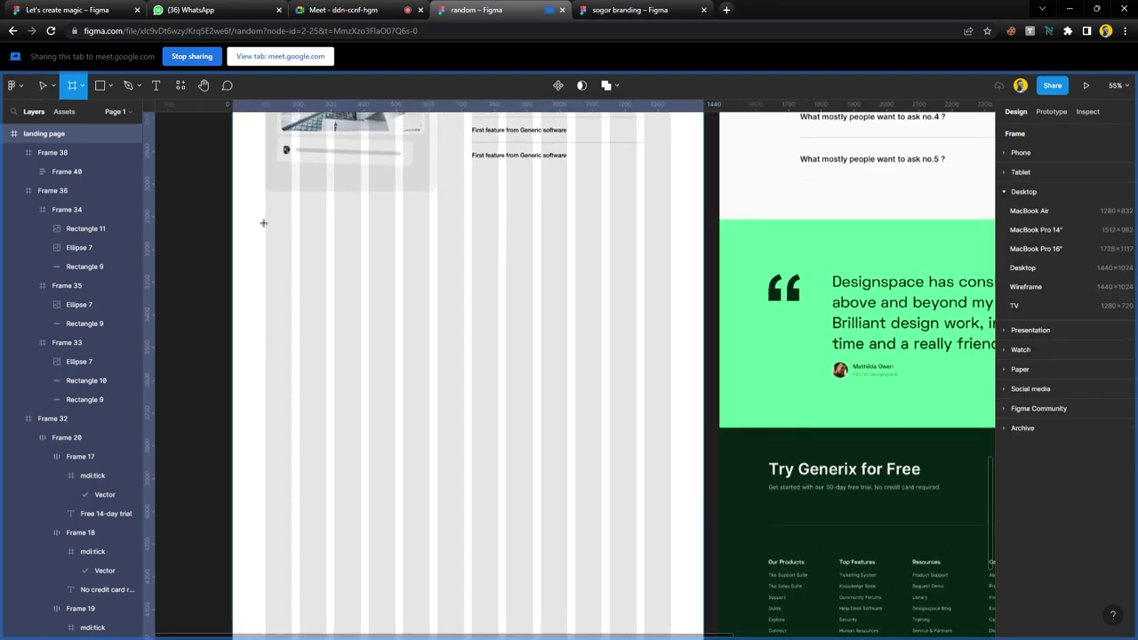
left_click_drag(246, 213, 703, 458)
left_click_drag(253, 315, 243, 314)
left_click_drag(454, 214, 463, 246)
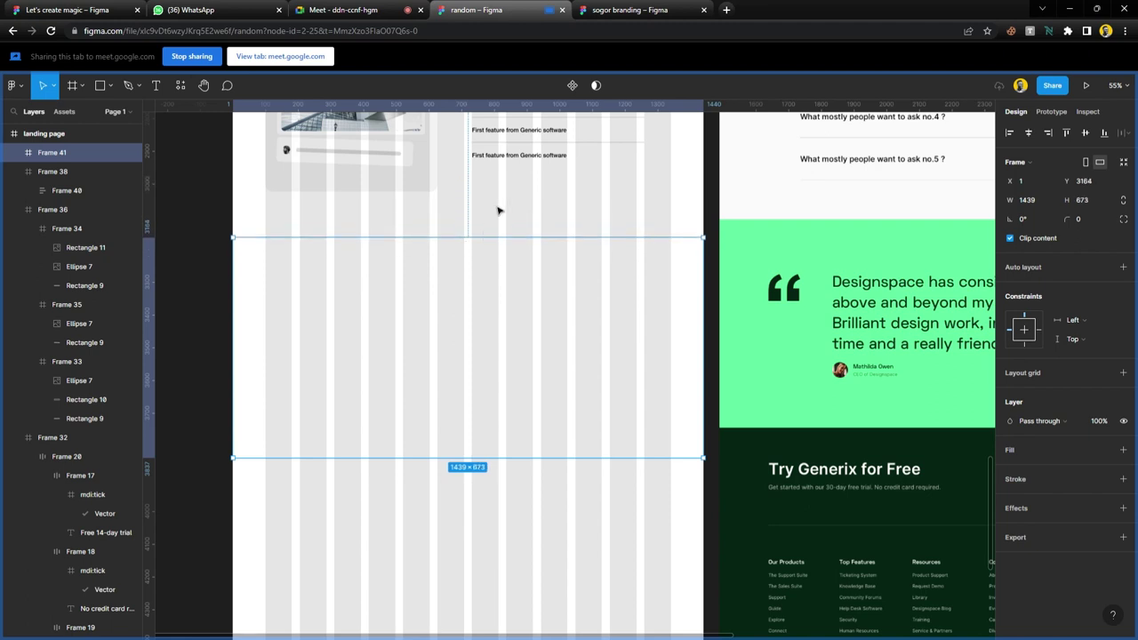
left_click(558, 217)
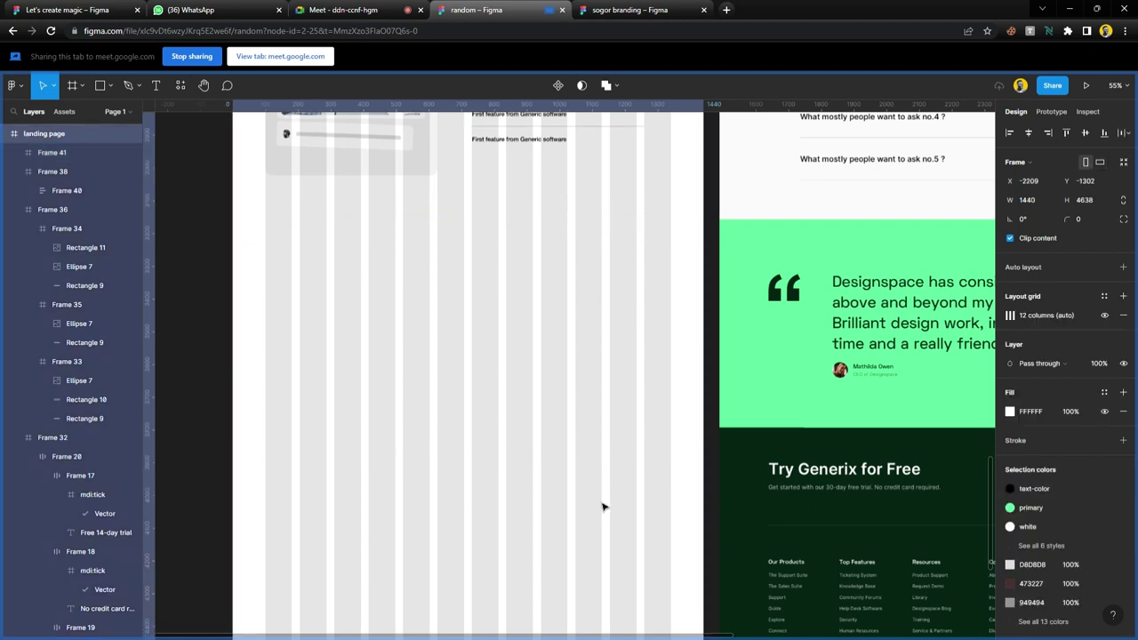
- Fill the full-width frame with the primary color style and shorten it from its bottom edge to a height of 631
left_click(585, 365)
left_click(1104, 450)
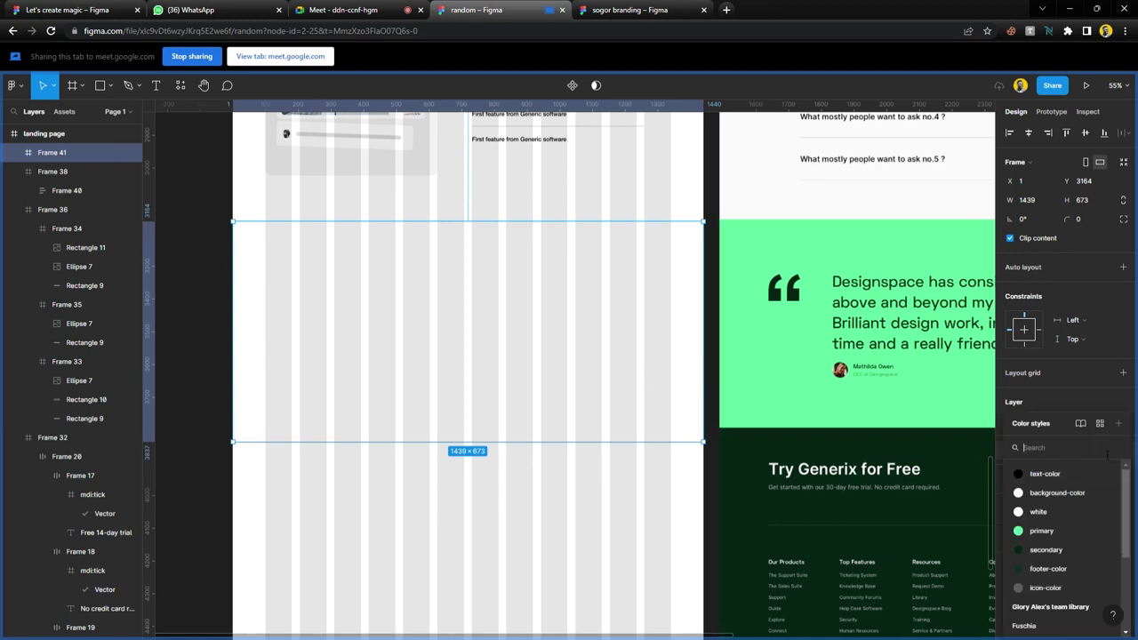
left_click(1035, 523)
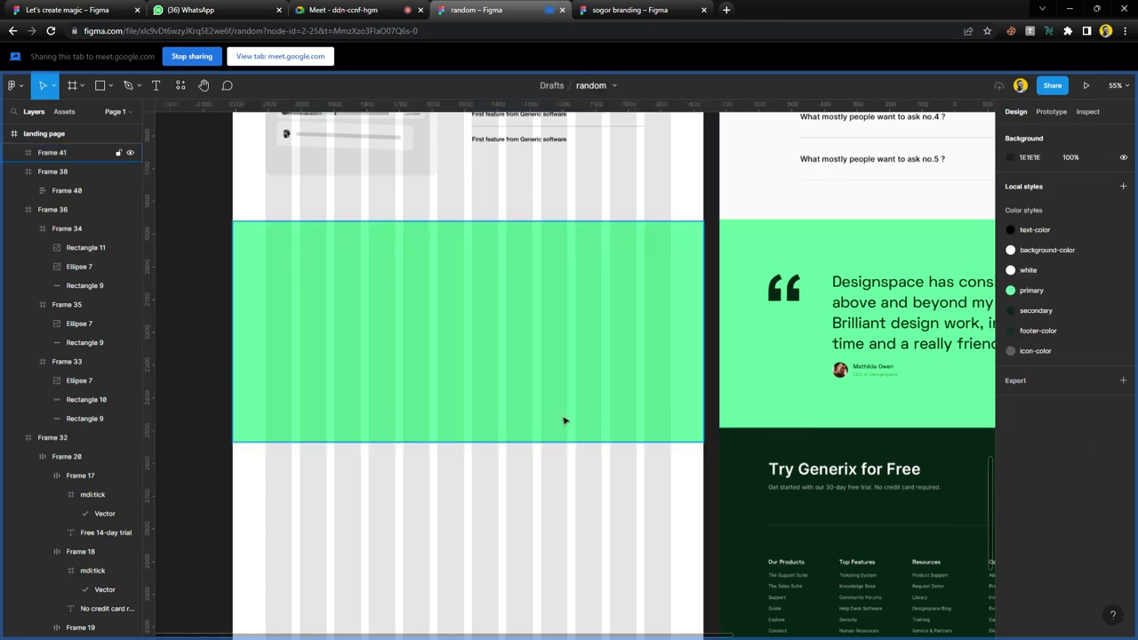
mouse_move(592, 453)
left_mouse_down()
mouse_move(594, 424)
mouse_move(596, 437)
left_mouse_up()
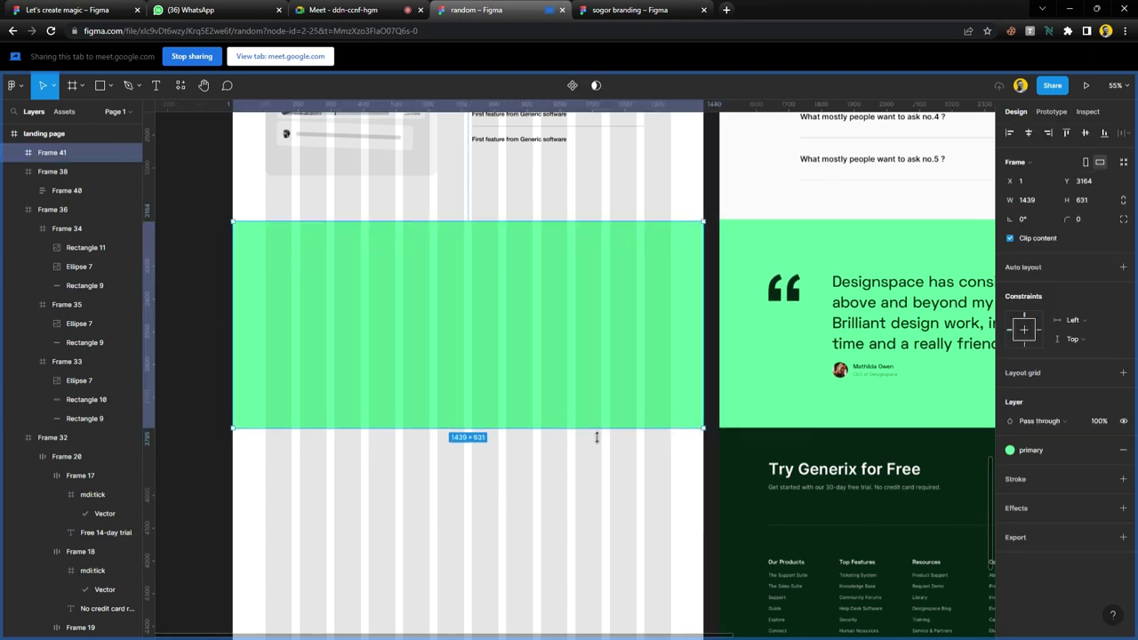
- Duplicate the green frame directly beneath itself and fill the copy with the secondary color style for the footer
scroll(549, 450, "down", 3)
left_click_drag(531, 228, 536, 364)
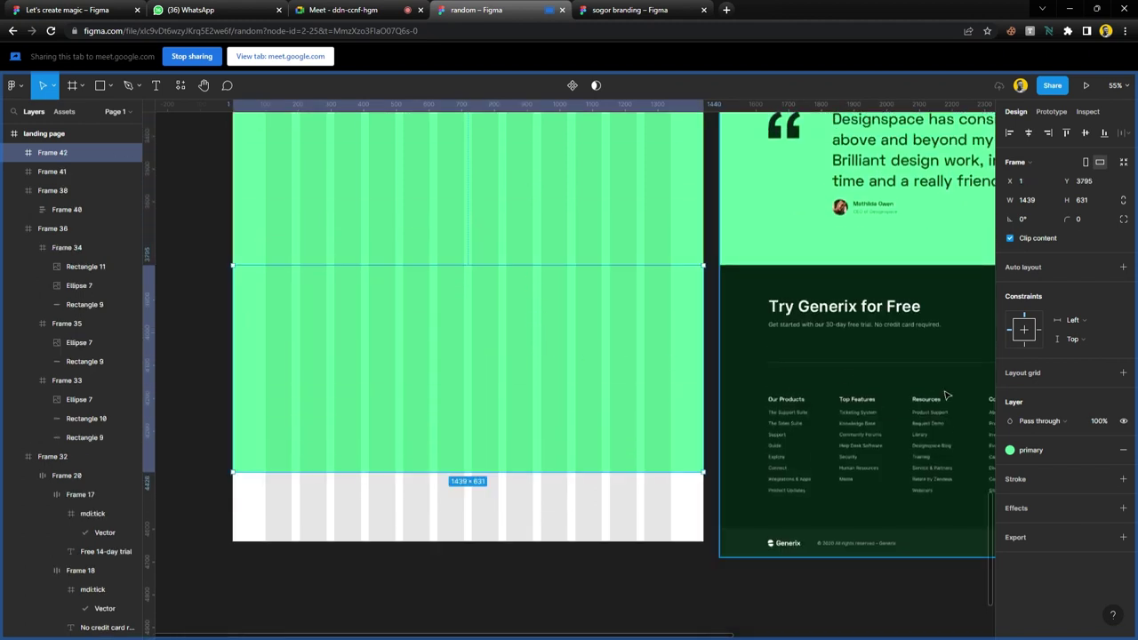
left_click(1060, 450)
left_click(1045, 549)
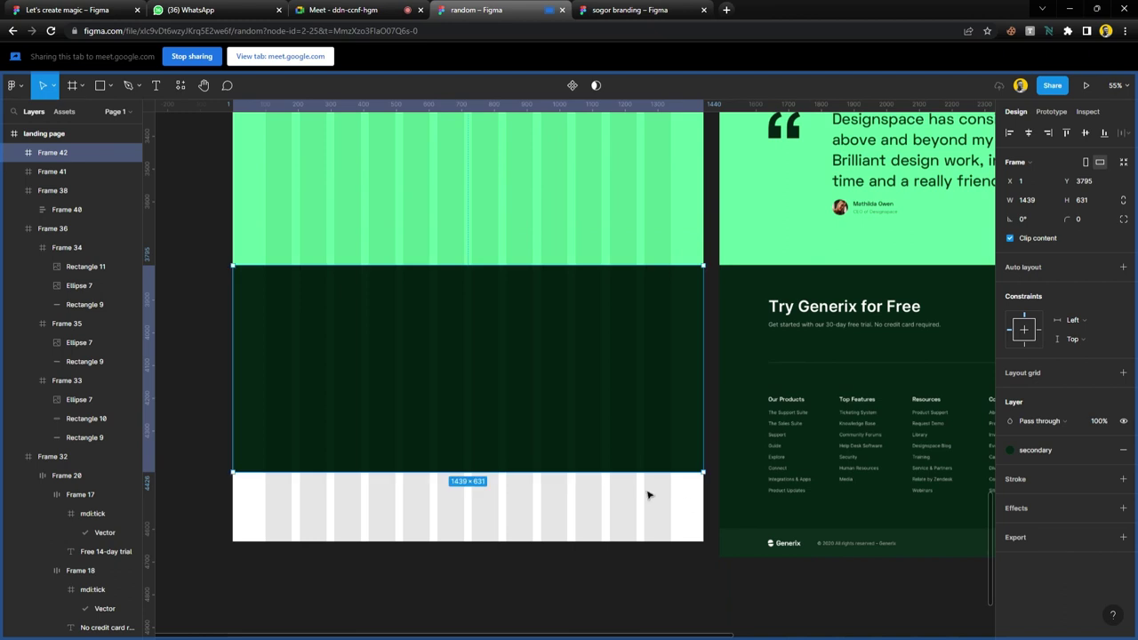
- Extend the landing page and dark green section downward, then duplicate the section as a 1439 × 89 strip along the page's bottom edge
left_click_drag(645, 481, 661, 563)
left_click(659, 539)
left_click(601, 406)
left_click_drag(602, 406, 604, 438)
left_click_drag(544, 295, 560, 537)
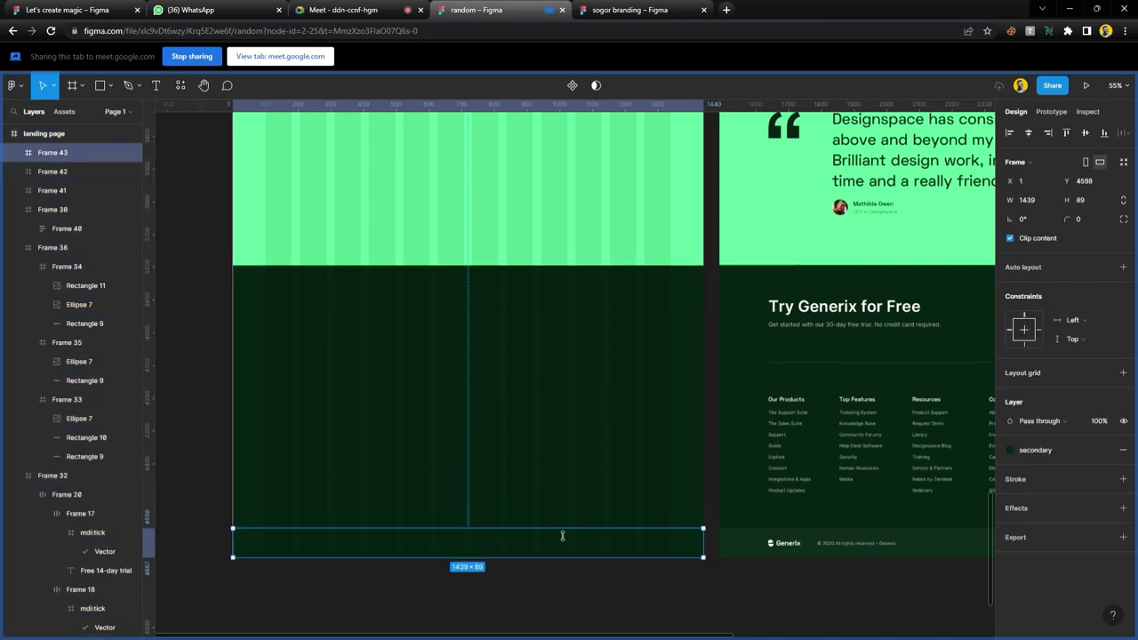
- Apply the footer-color style to the fill of the bottom footer strip
left_click(1056, 454)
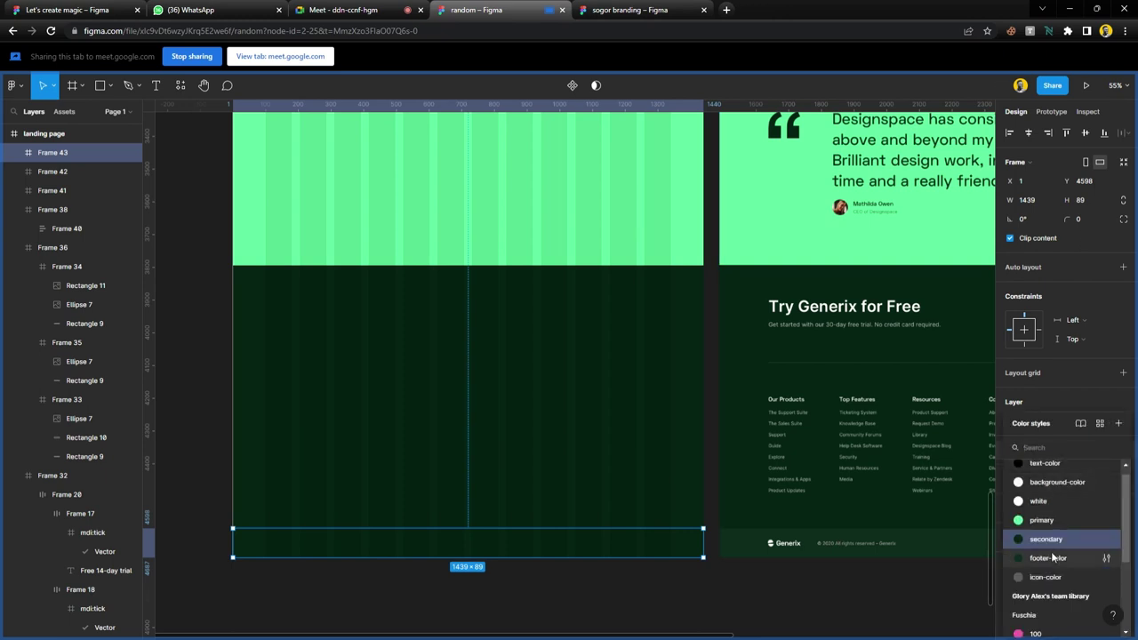
left_click(808, 599)
left_click(808, 599)
- Extend the left edges of the green, dark and footer section frames to X 0, making them 1440 wide, and check their right edges
scroll(678, 326, "up", 5)
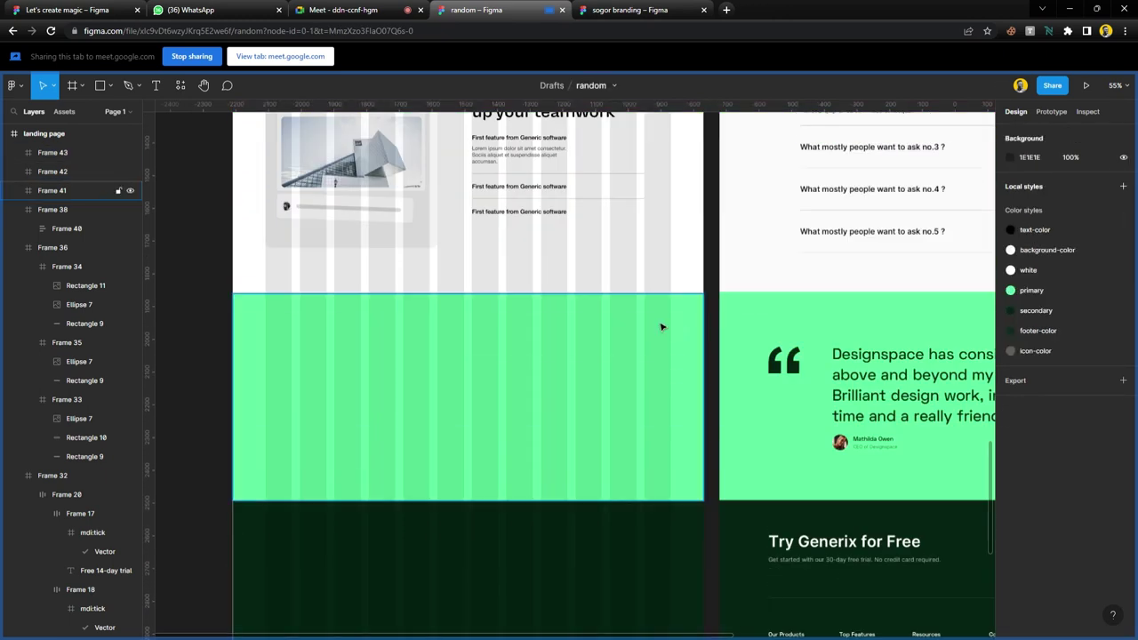
scroll(425, 374, "down", 3)
left_click(381, 338)
left_click(356, 447, "shift")
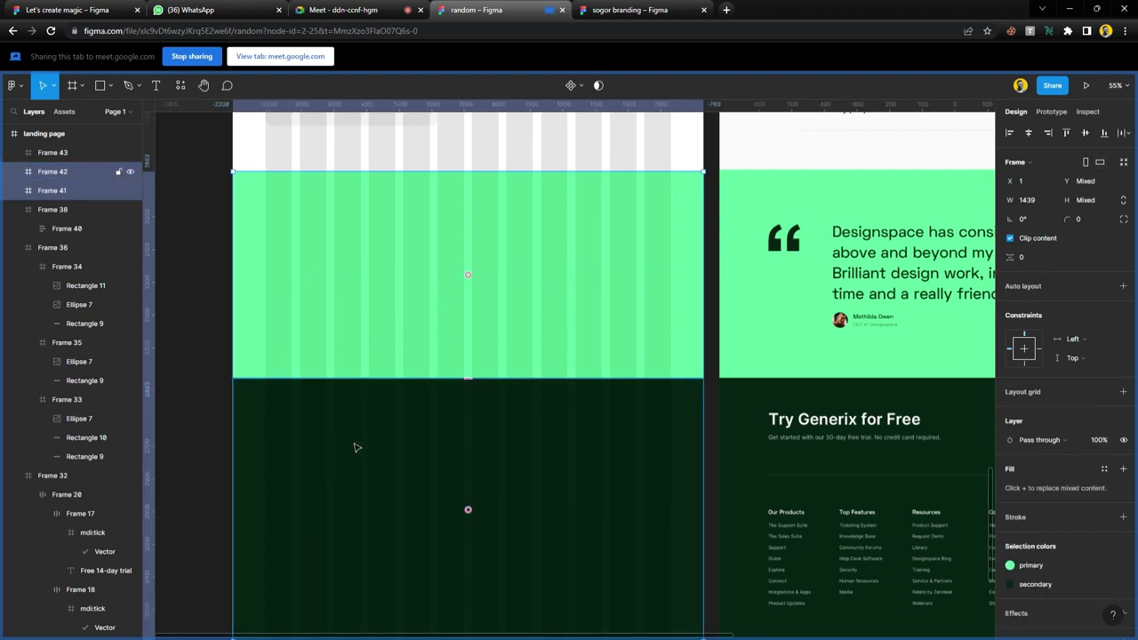
scroll(357, 448, "left", 3)
scroll(359, 448, "down", 1)
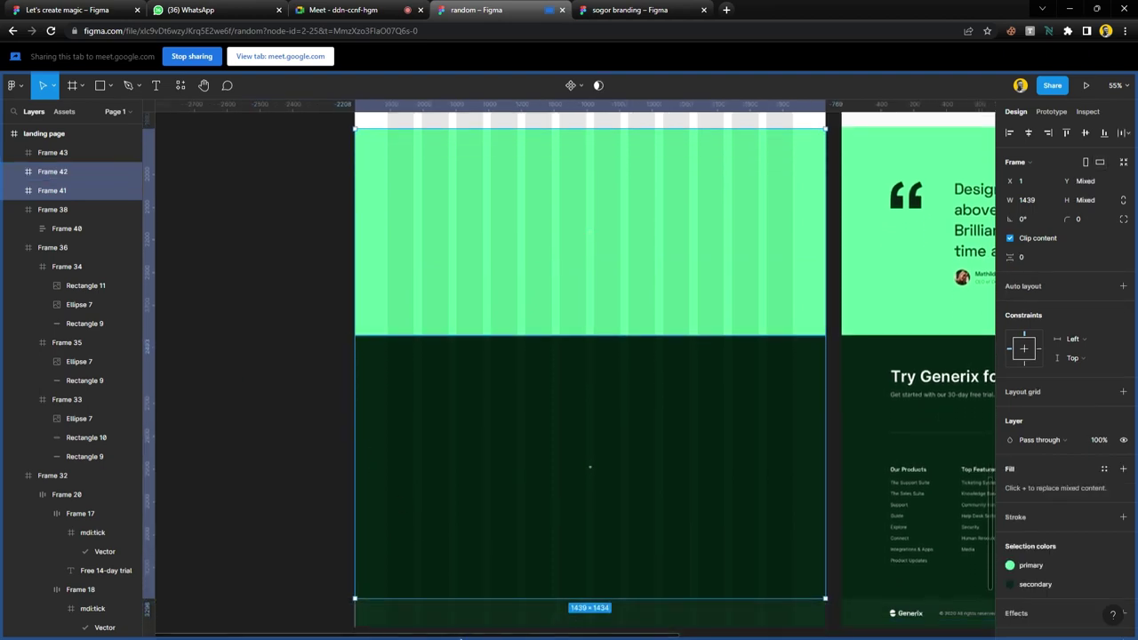
left_click(473, 622, "shift")
scroll(360, 510, "up", 15)
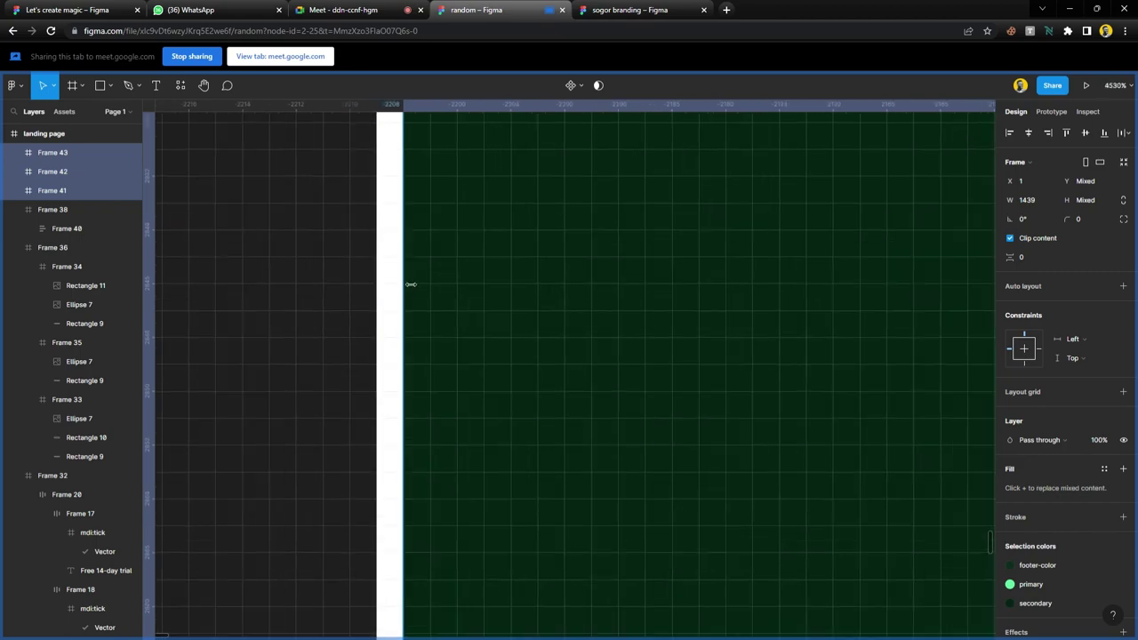
left_click_drag(405, 285, 388, 288)
scroll(388, 290, "down", 8)
scroll(389, 291, "down", 6)
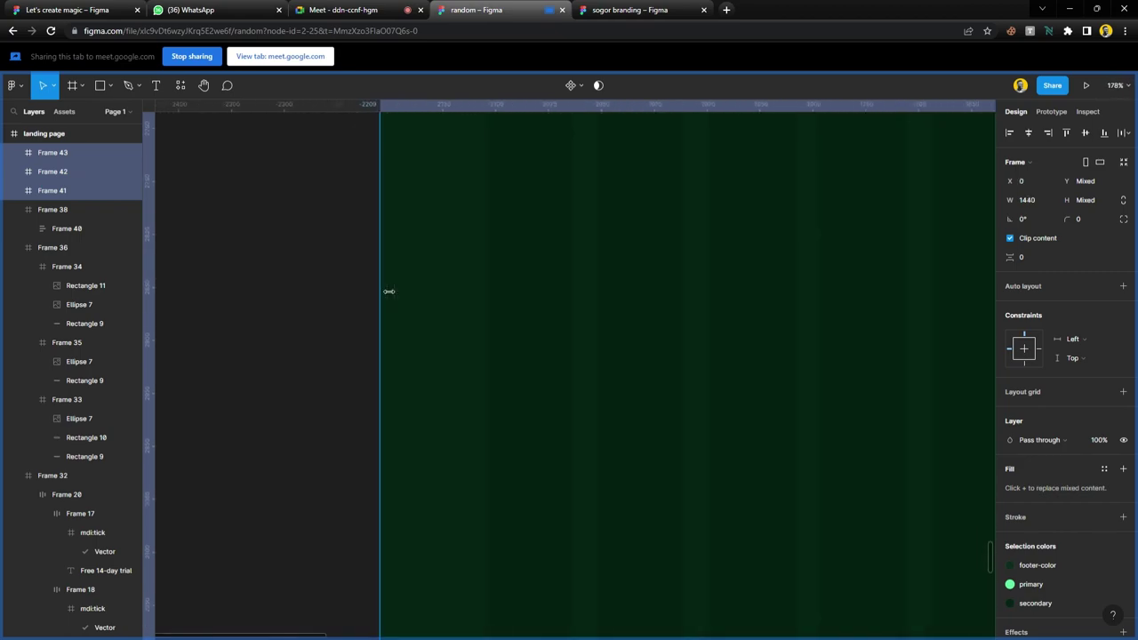
scroll(626, 249, "up", 6)
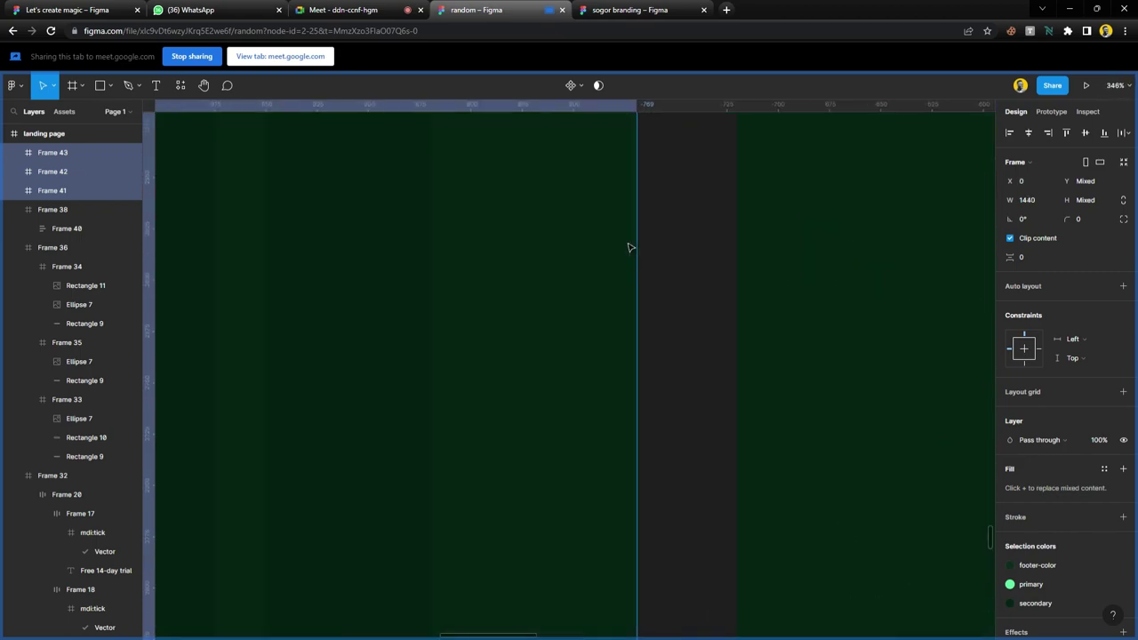
scroll(628, 248, "down", 8)
scroll(634, 247, "down", 5)
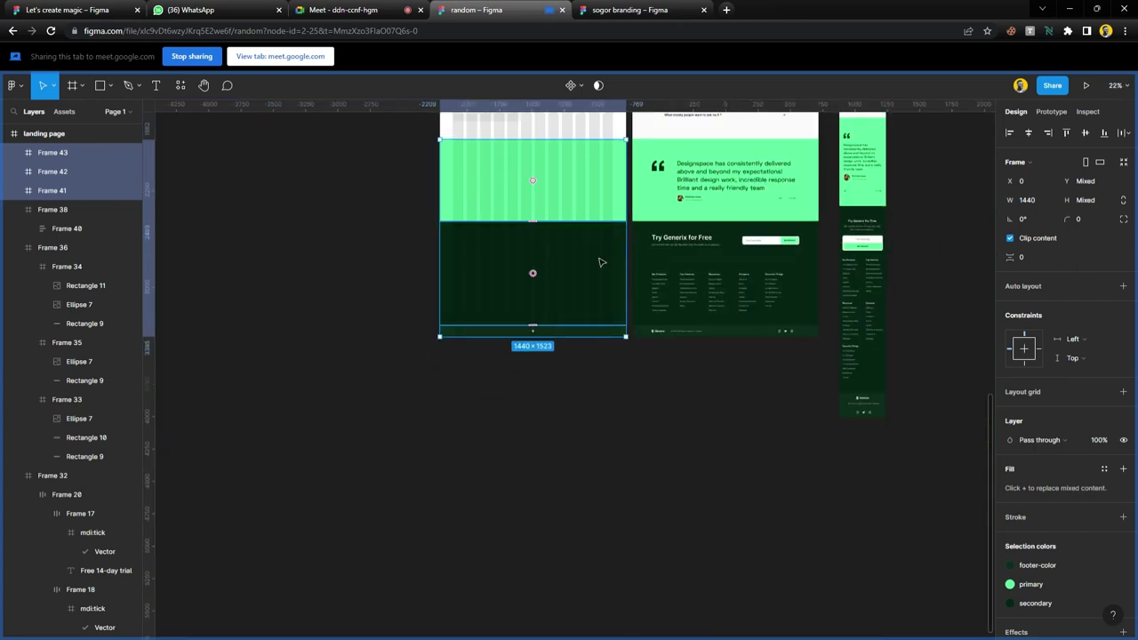
scroll(601, 355, "up", 3)
left_click(388, 450)
- Add two vertical guides along the outer left and right edges of the landing page's column grid
scroll(509, 481, "up", 3)
scroll(508, 481, "up", 2)
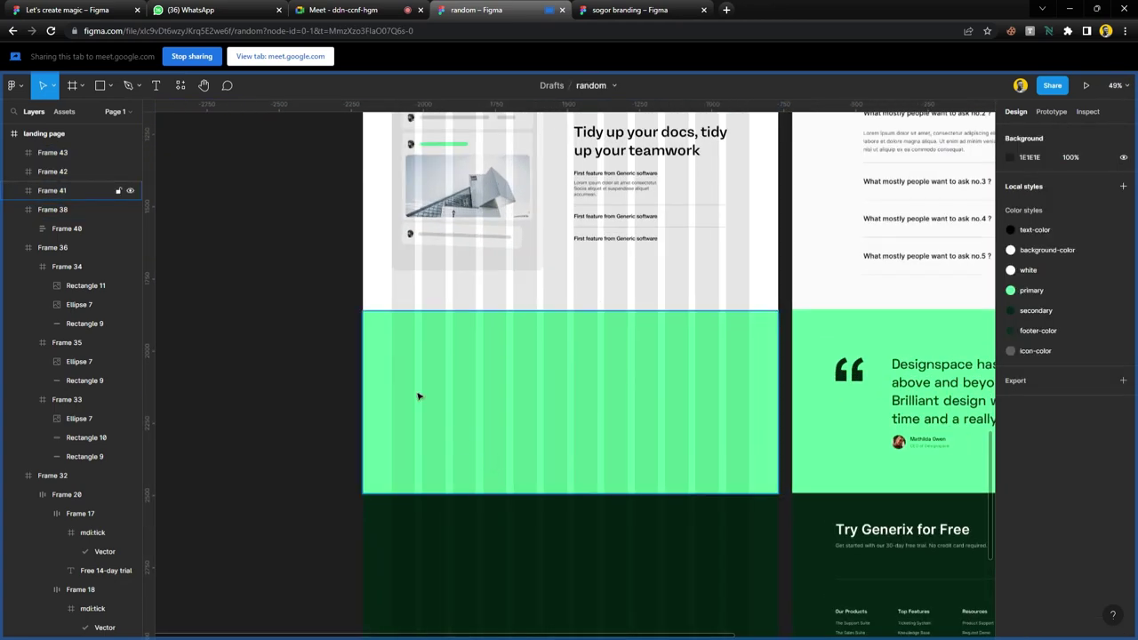
left_click_drag(163, 289, 392, 382)
left_click_drag(161, 257, 749, 336)
- Hide the layout grid on the landing page
left_click(710, 302)
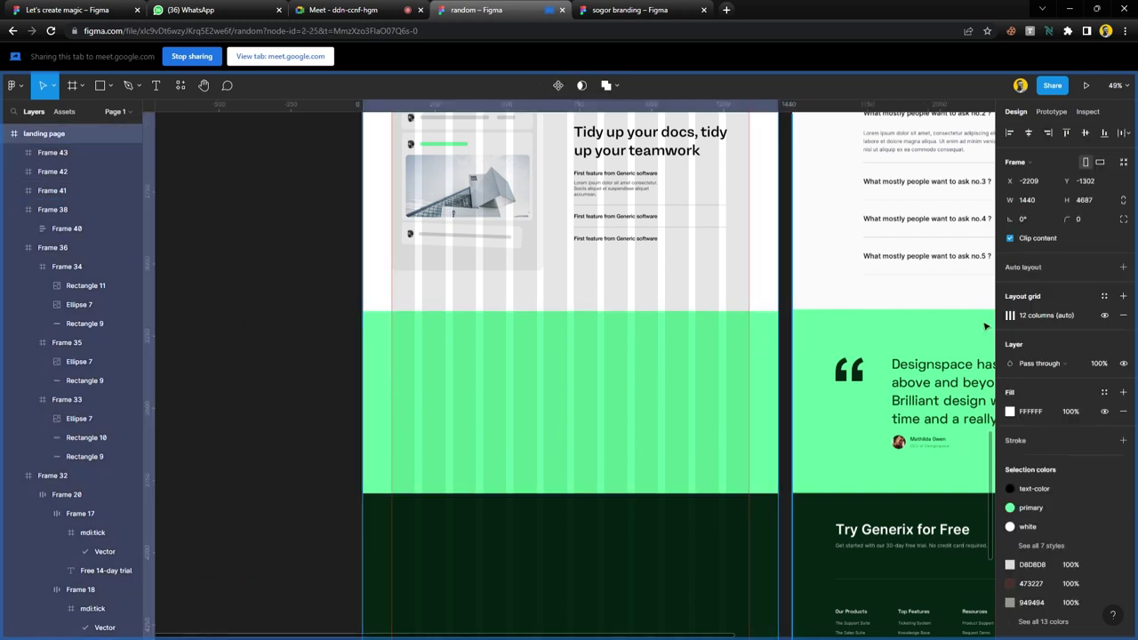
key("ctrl+shift+4")
left_click(318, 315)
scroll(577, 424, "down", 2)
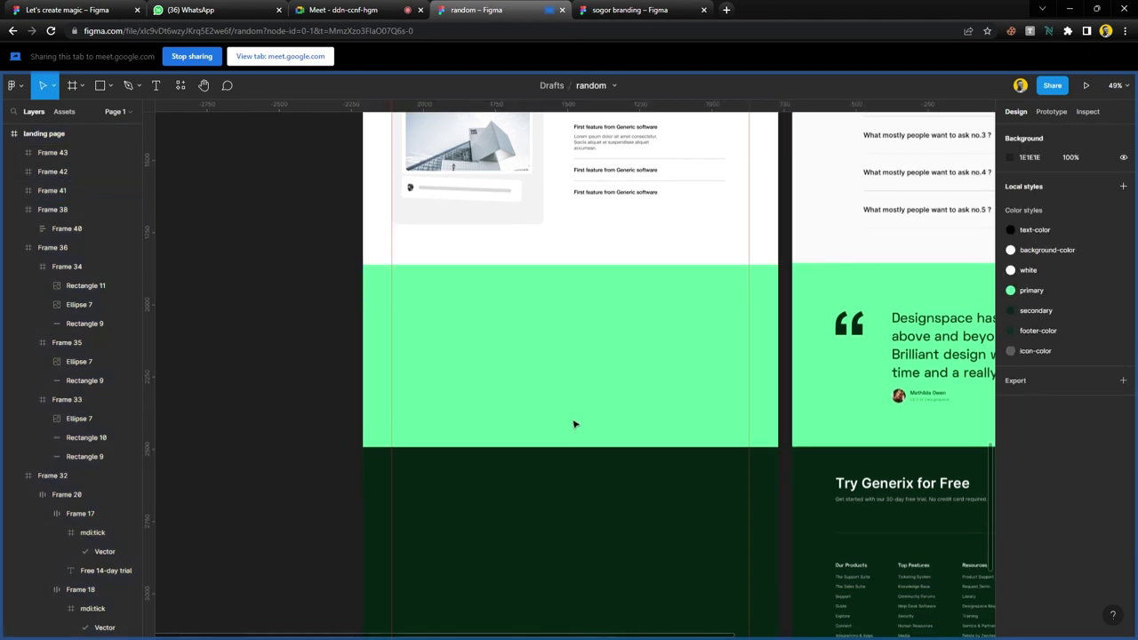
- Copy the last feature heading into the green section and change its text to "Designspace has consistently delivered above and beyond"
scroll(549, 396, "right", 2)
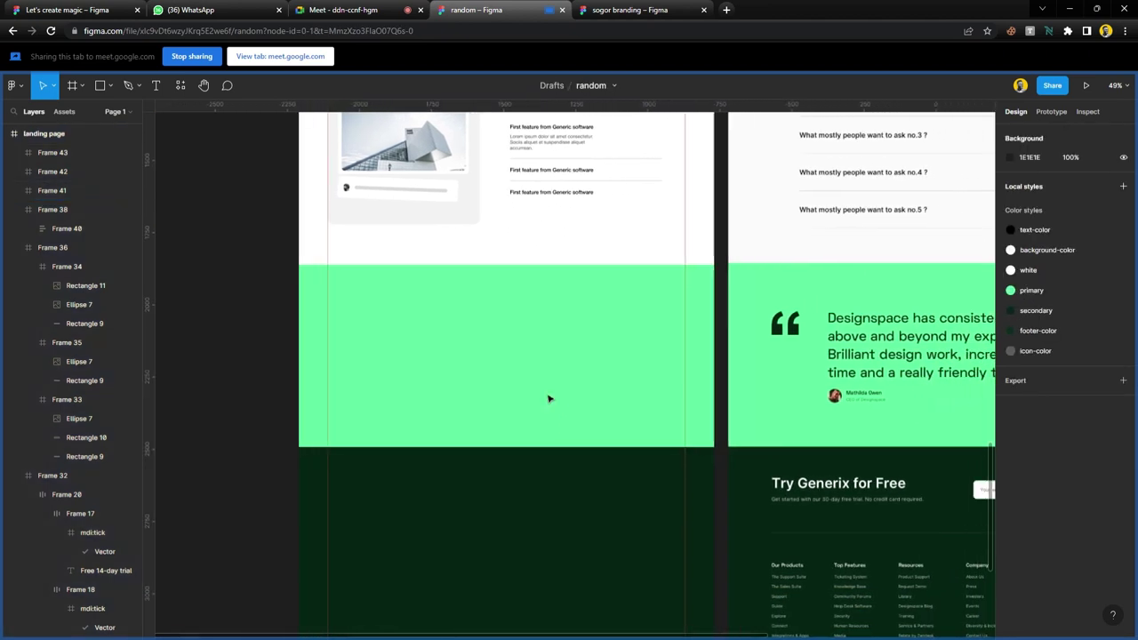
left_click(548, 196, "ctrl")
left_click_drag(549, 193, 477, 323)
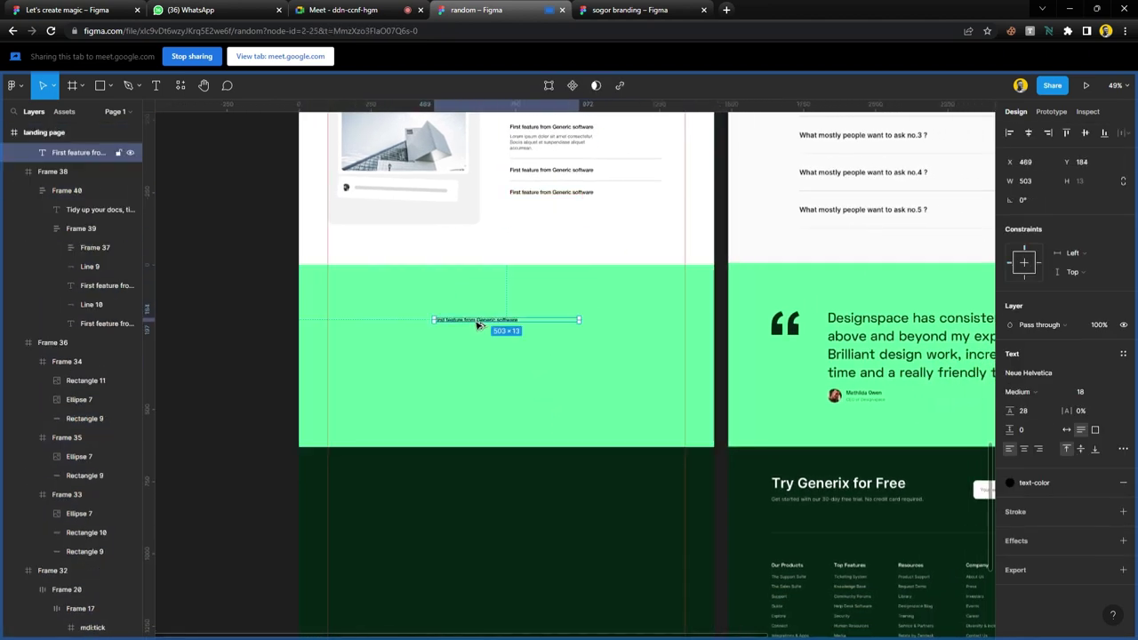
scroll(477, 322, "right", 3)
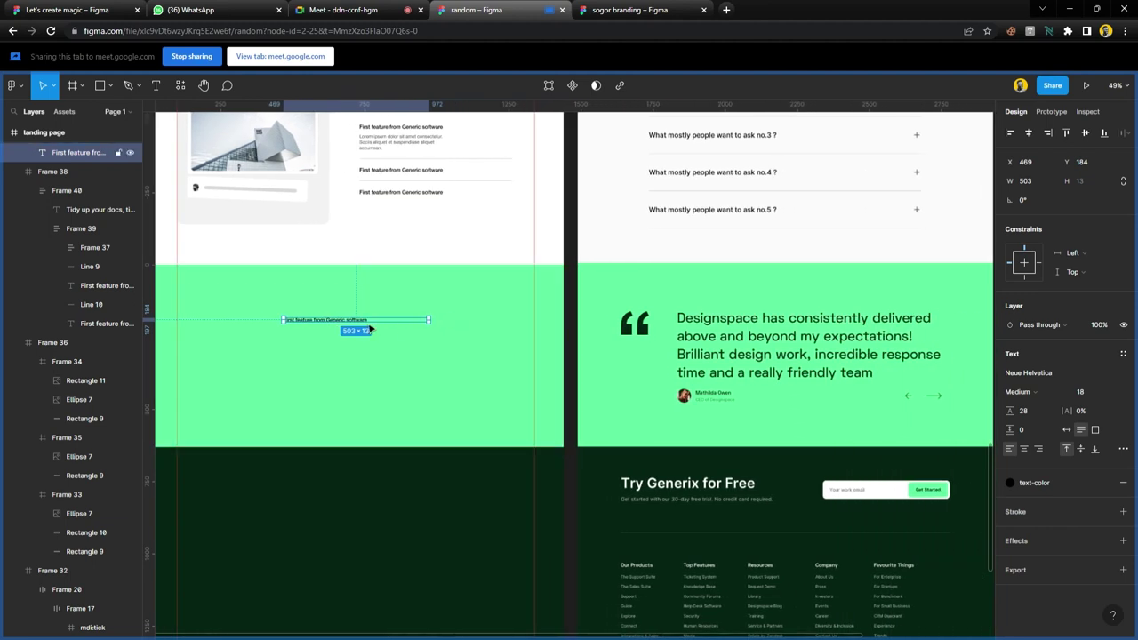
key("Return")
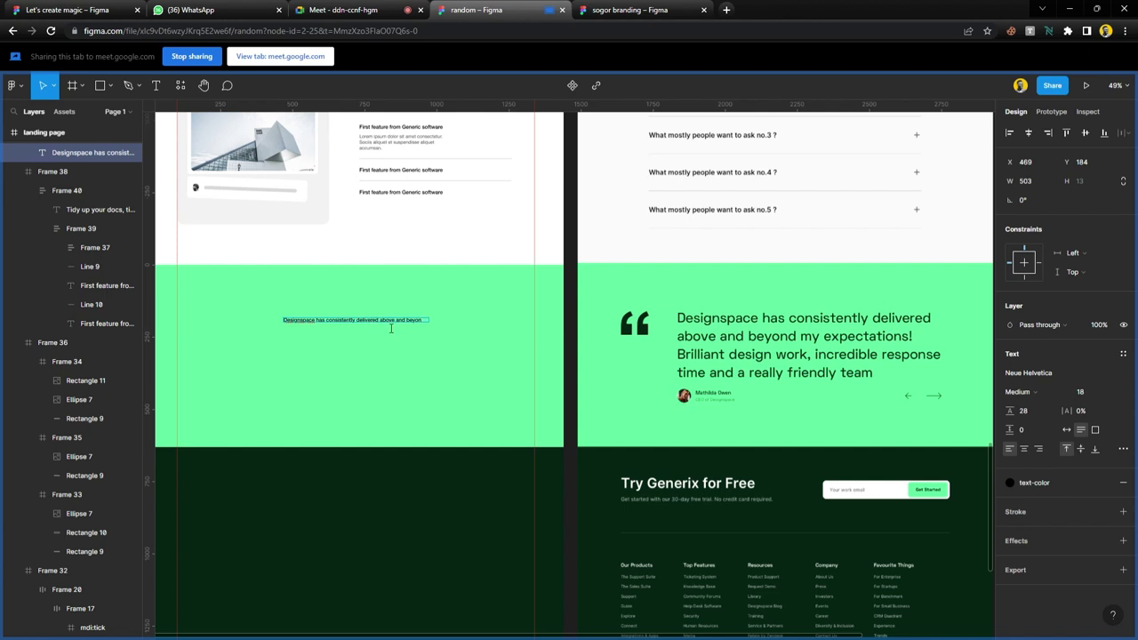
key("Escape")
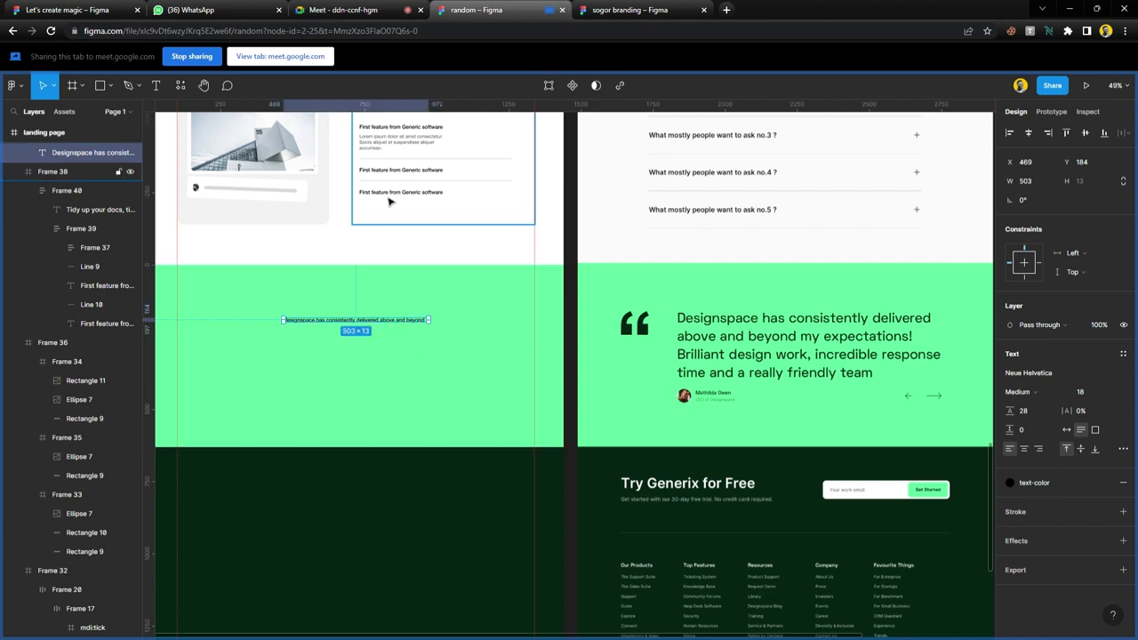
- Copy the Lorem ipsum feature description and paste it at the end of the testimonial text in the green section
double_click(385, 149)
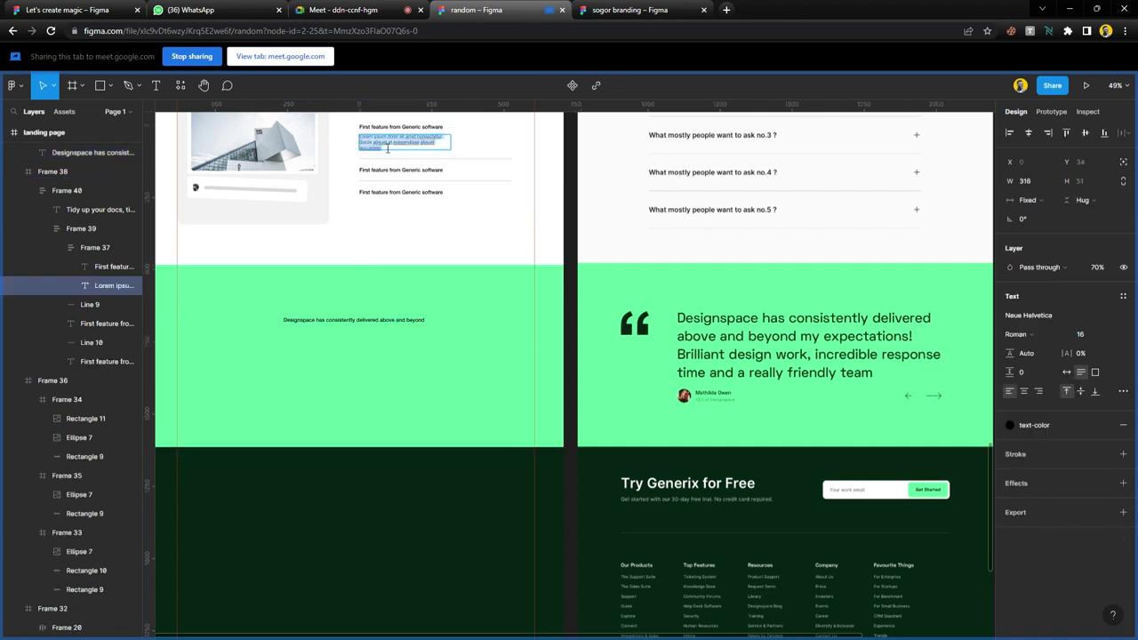
left_click(431, 328)
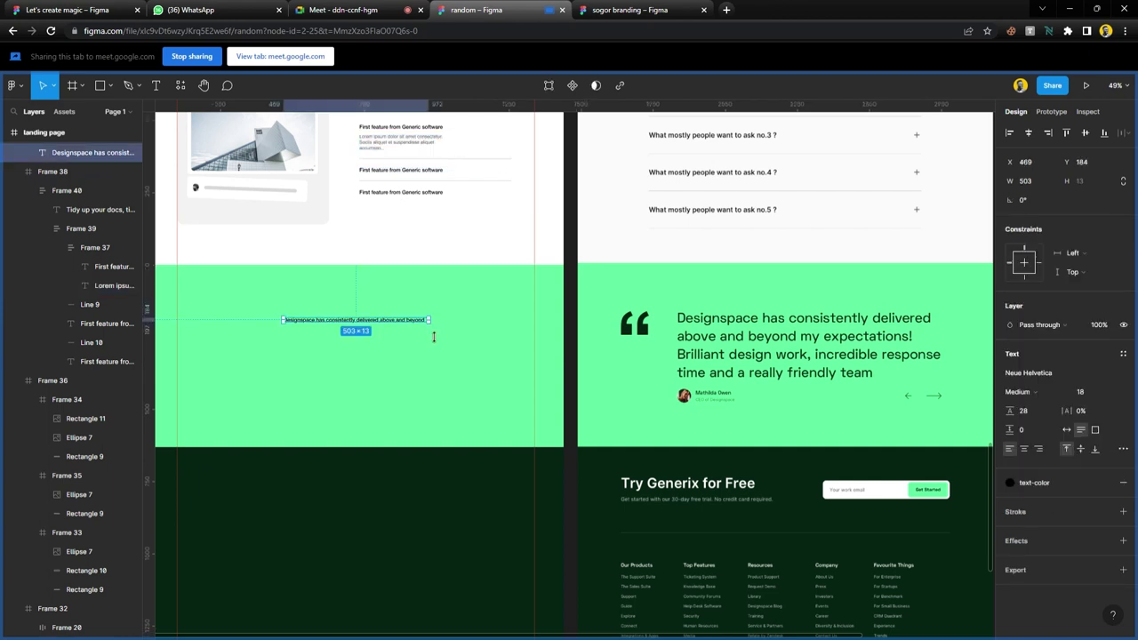
scroll(425, 329, "up", 5)
double_click(442, 304)
left_click(448, 306)
key("ctrl+v")
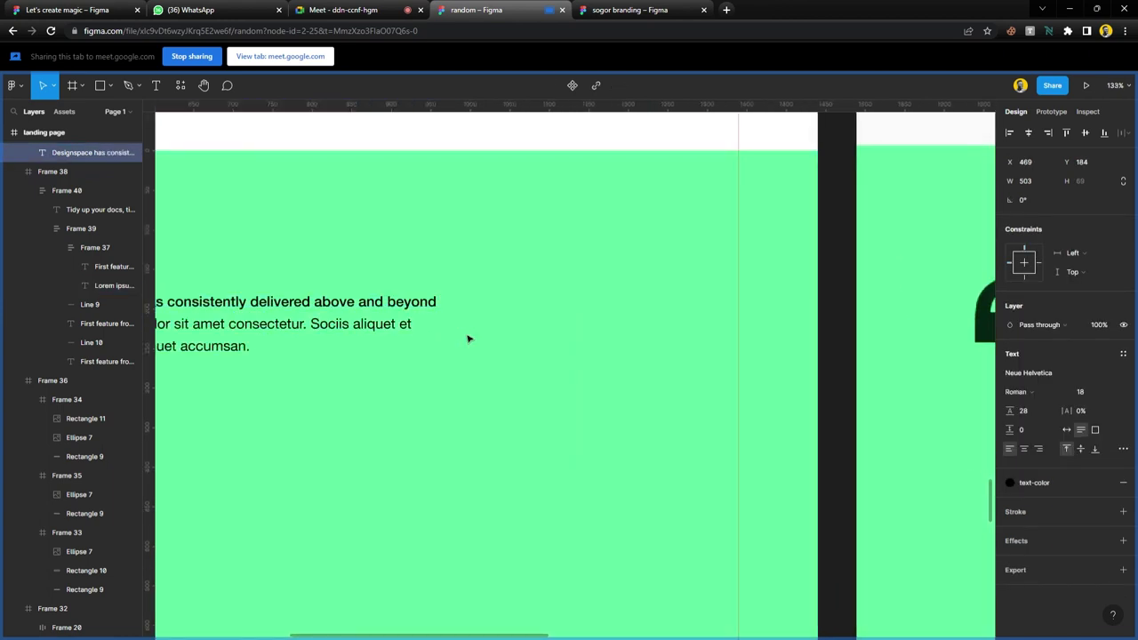
key("Escape")
- Set the whole testimonial text to Medium weight and size 32
scroll(468, 338, "down", 5)
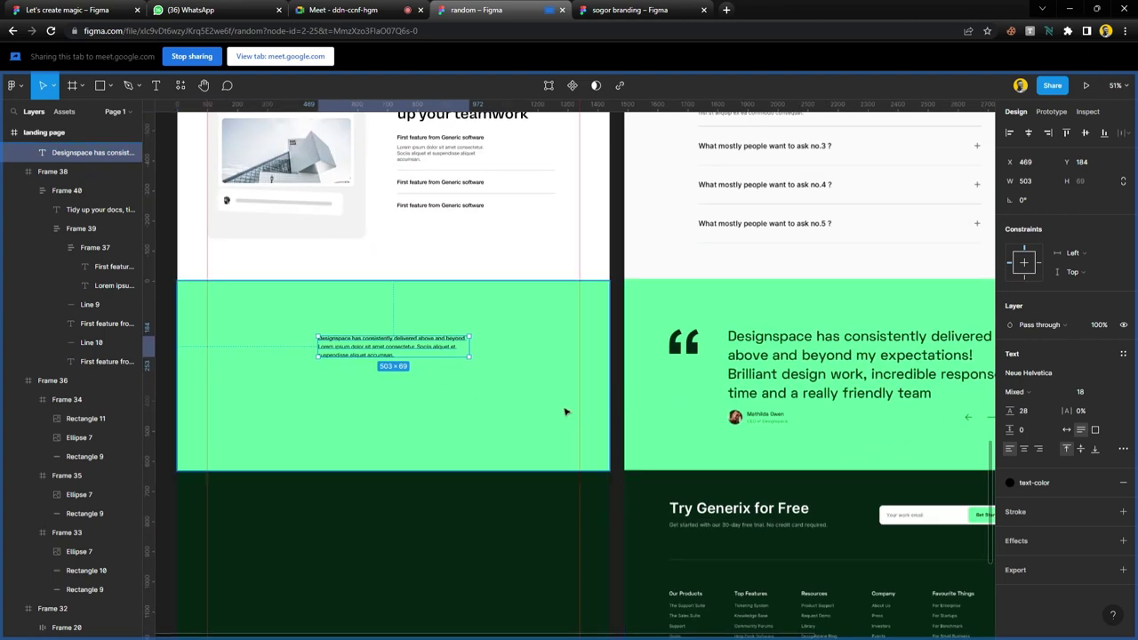
left_click(1021, 391)
left_click(1031, 349)
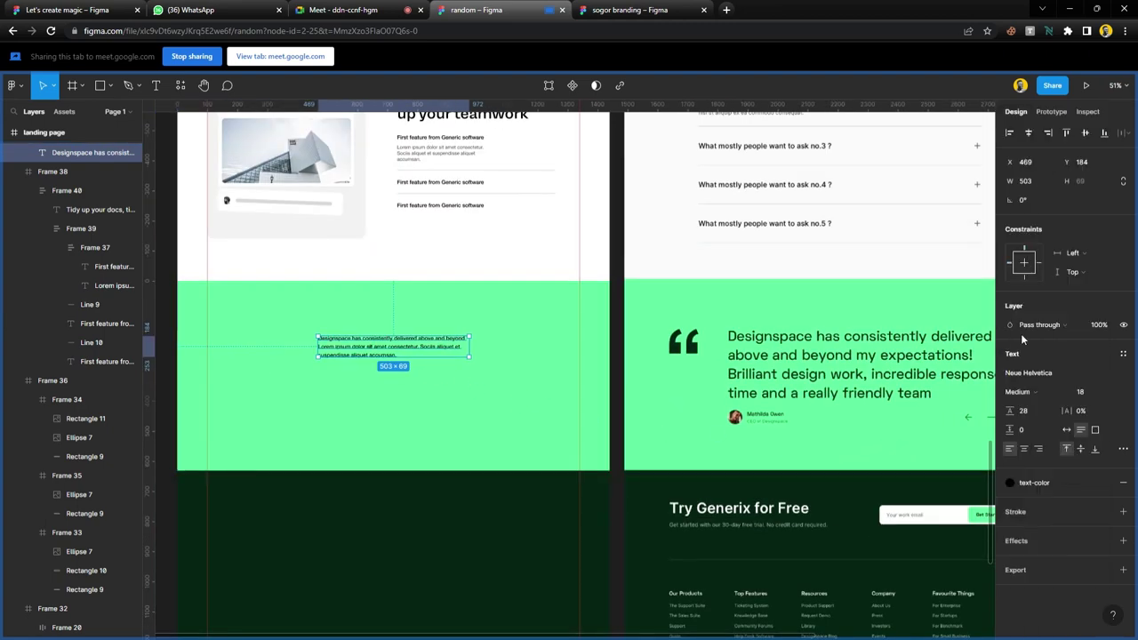
scroll(541, 379, "left", 2)
scroll(541, 379, "left", 1)
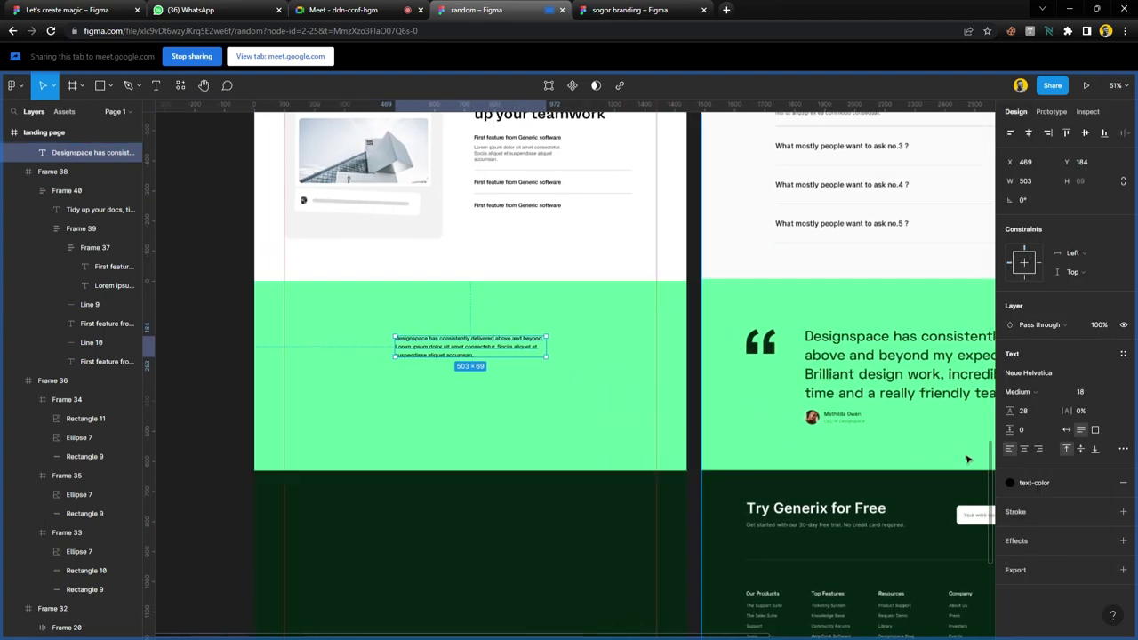
left_click(1110, 392)
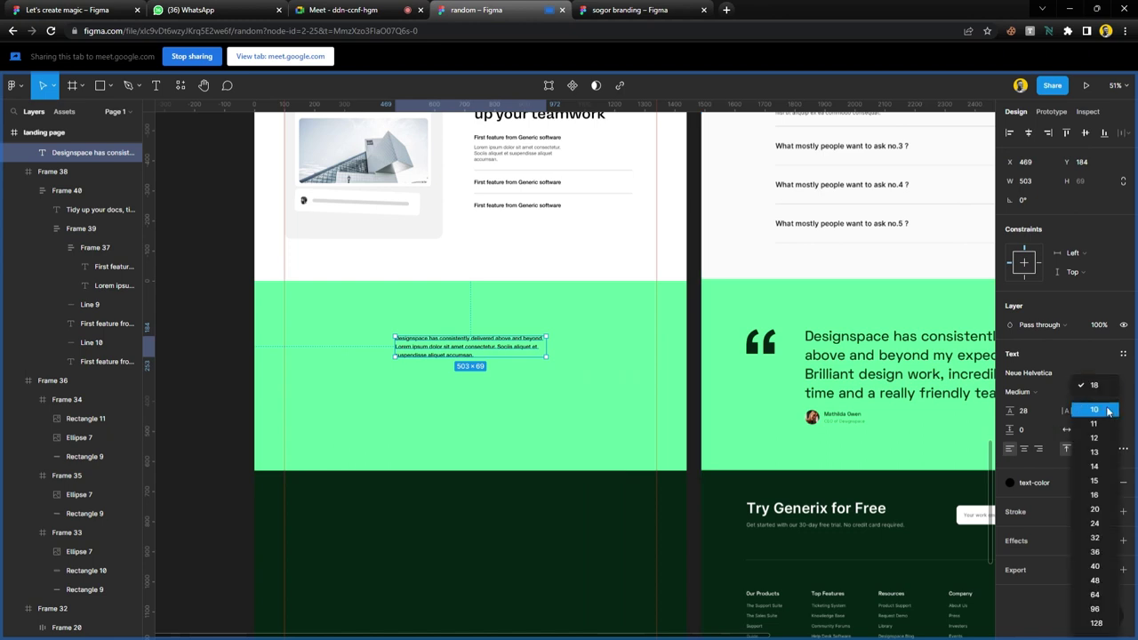
left_click(1101, 539)
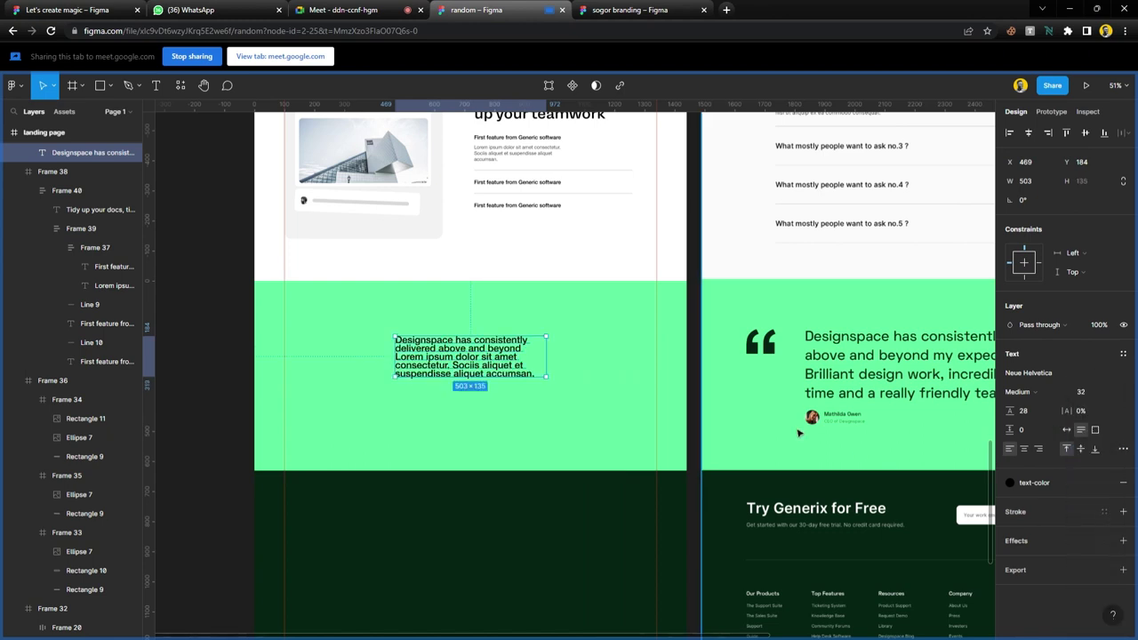
- Widen the testimonial text box to 1036, running from X 304 to the right guide at 1340
left_click_drag(553, 368, 653, 376)
scroll(620, 379, "right", 6)
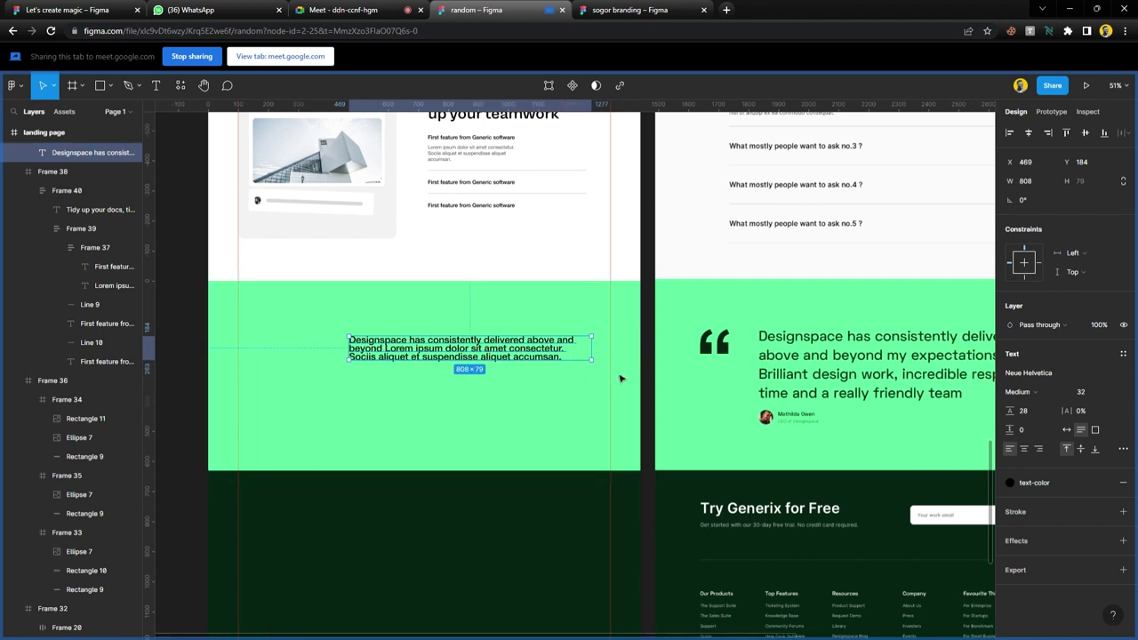
scroll(619, 379, "left", 1)
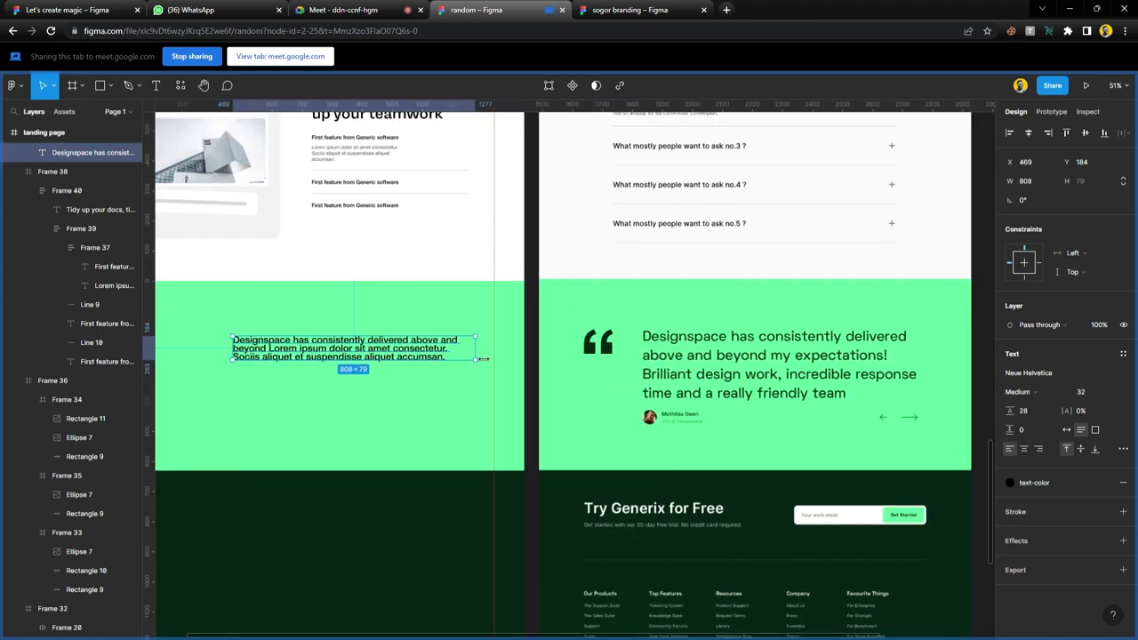
left_click_drag(481, 359, 494, 360)
scroll(491, 359, "left", 4)
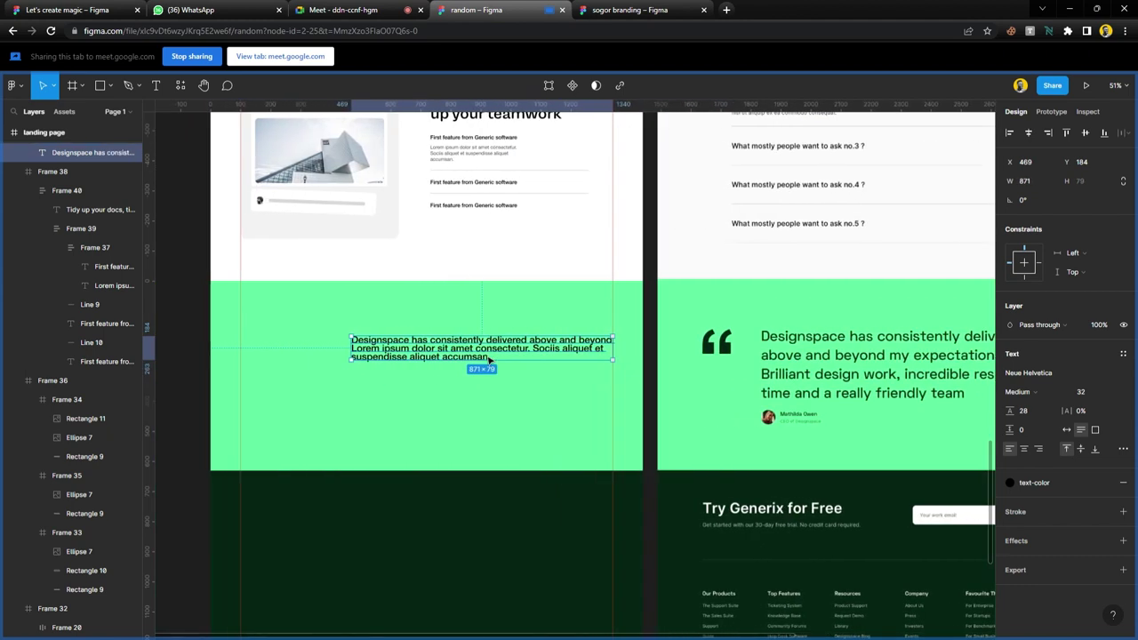
scroll(488, 360, "left", 1)
left_click_drag(383, 354, 333, 354)
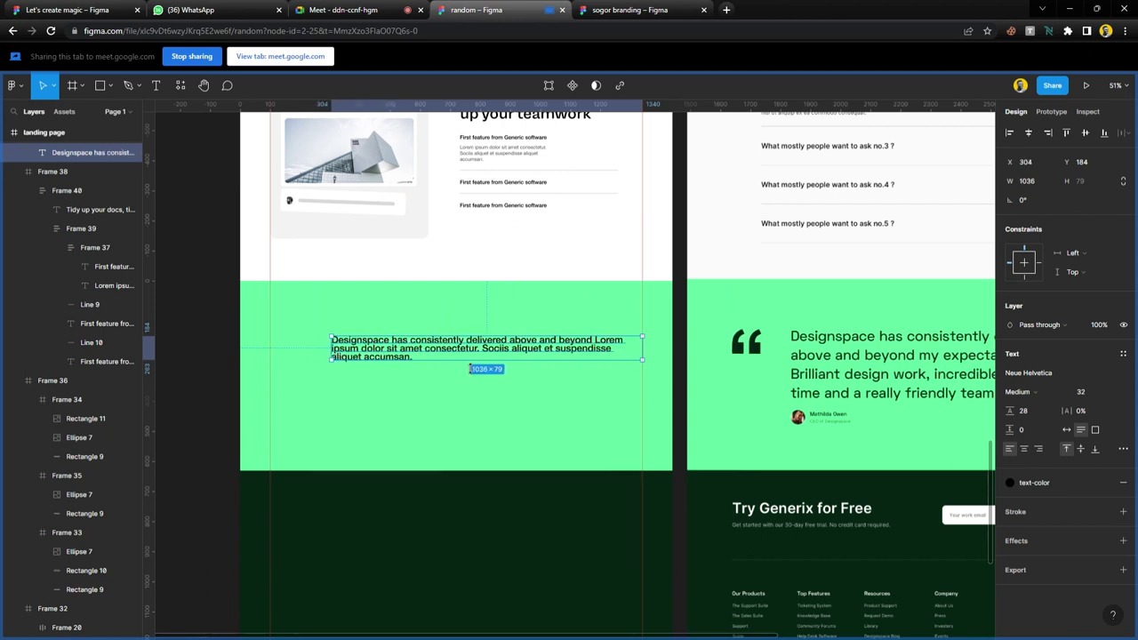
- Set the testimonial text's line height to 55 and its font size to 40
left_click_drag(1009, 410, 1072, 405)
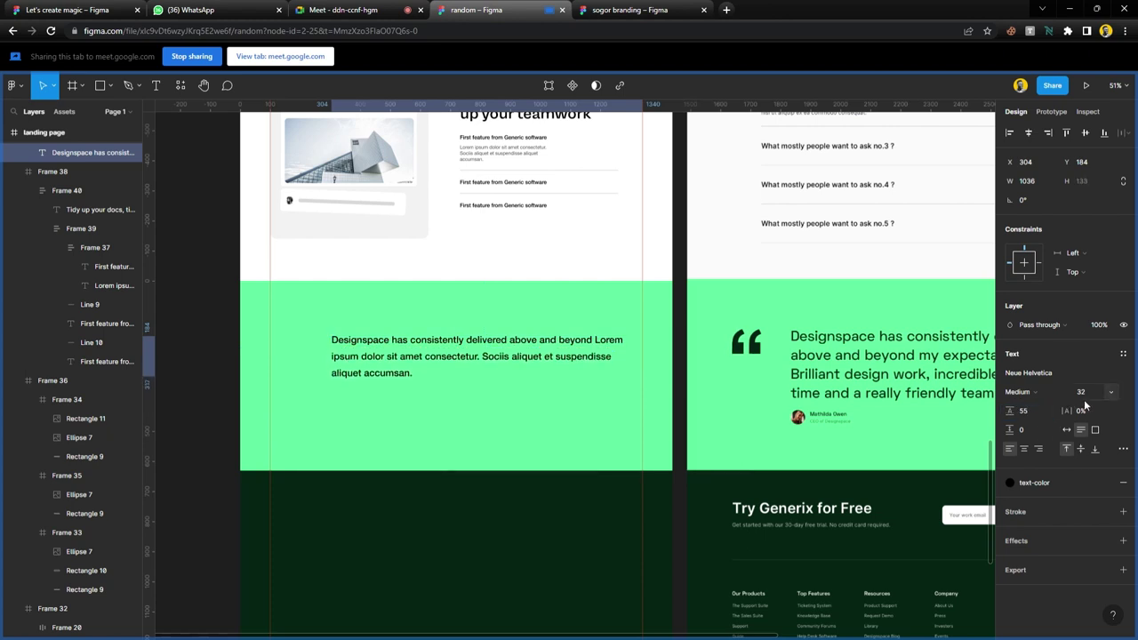
left_click(1083, 396)
left_click(1099, 421)
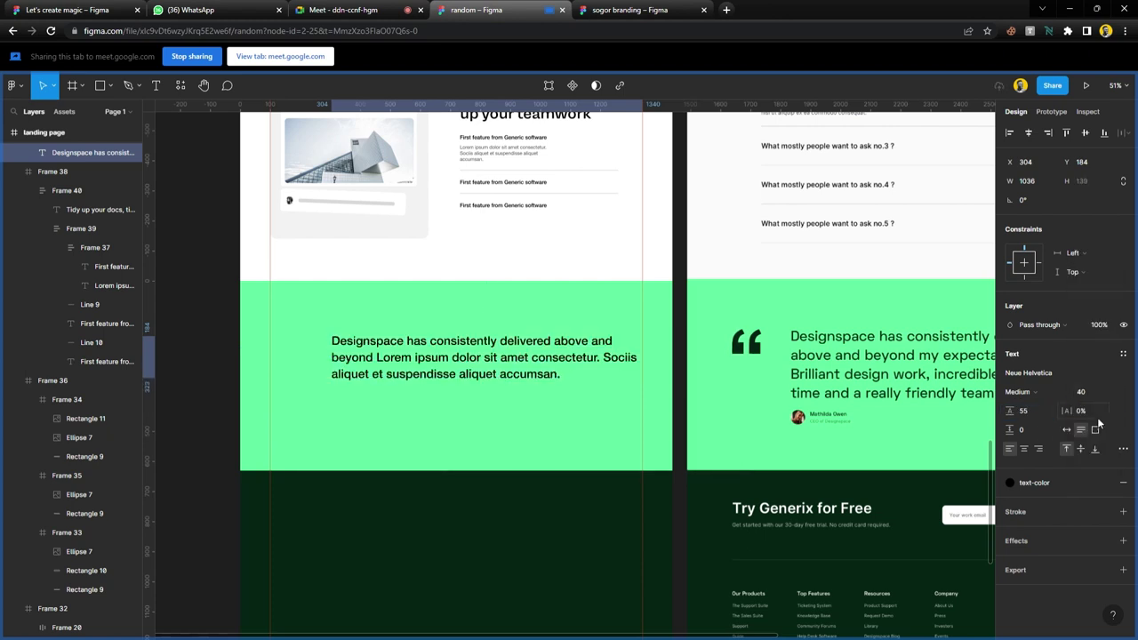
- Set the testimonial text to Roman weight, size 48 and line height 68.5
left_click(1031, 391)
left_click(1053, 298)
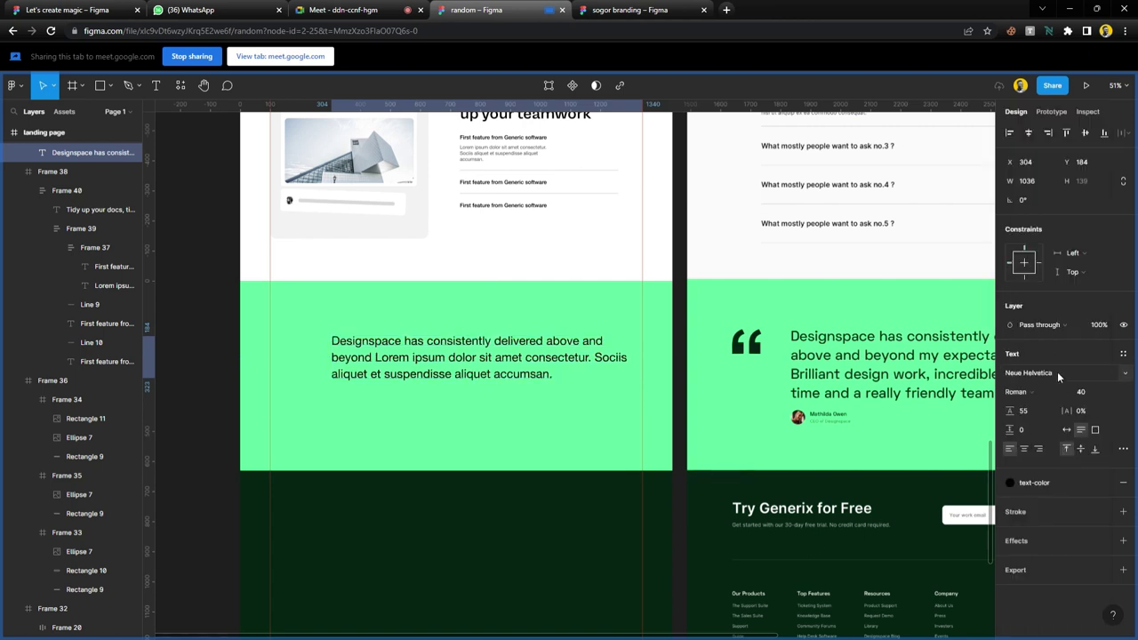
left_click(1112, 395)
left_click(1099, 410)
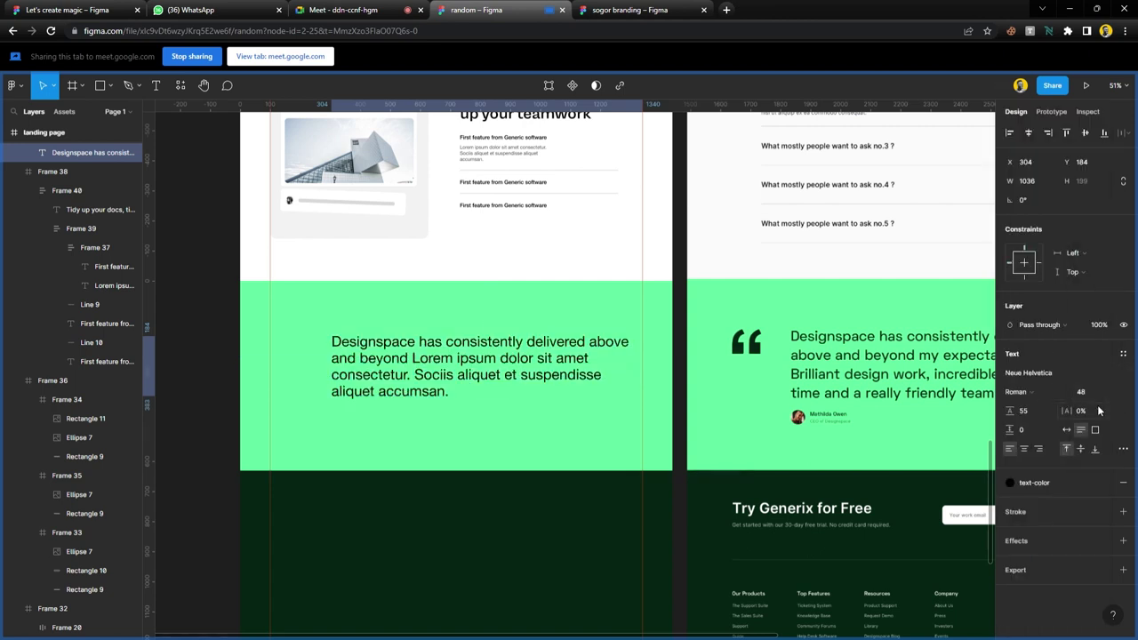
left_click_drag(1011, 410, 1024, 412)
- Move the testimonial text up to Y 145 and apply the secondary color style to it
left_click_drag(570, 372, 571, 360)
left_click(1090, 482)
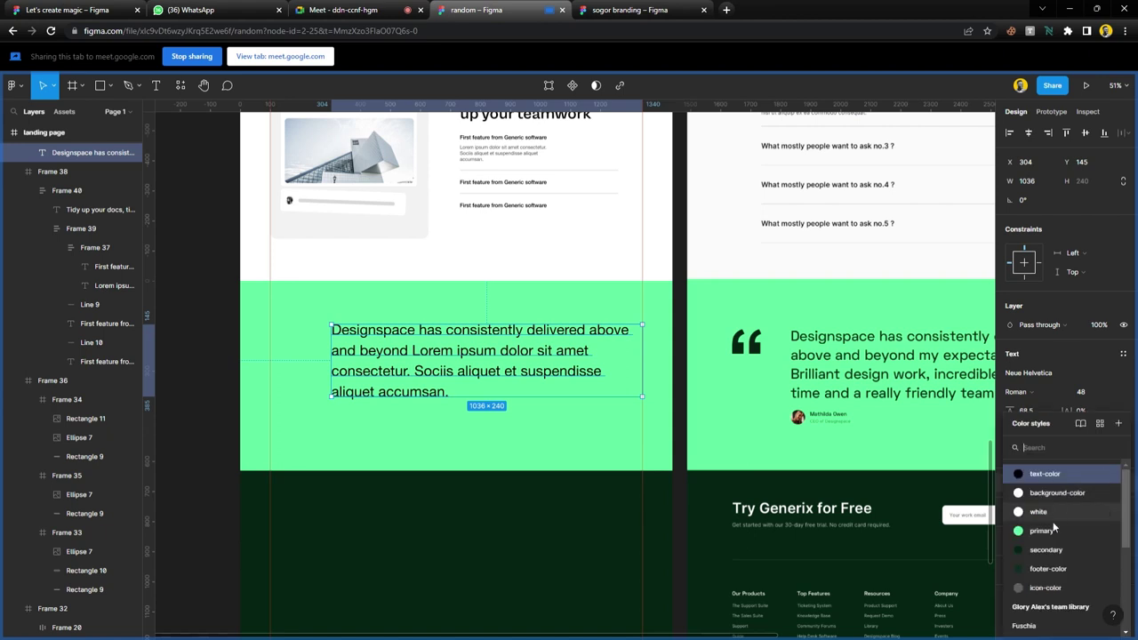
left_click(1045, 549)
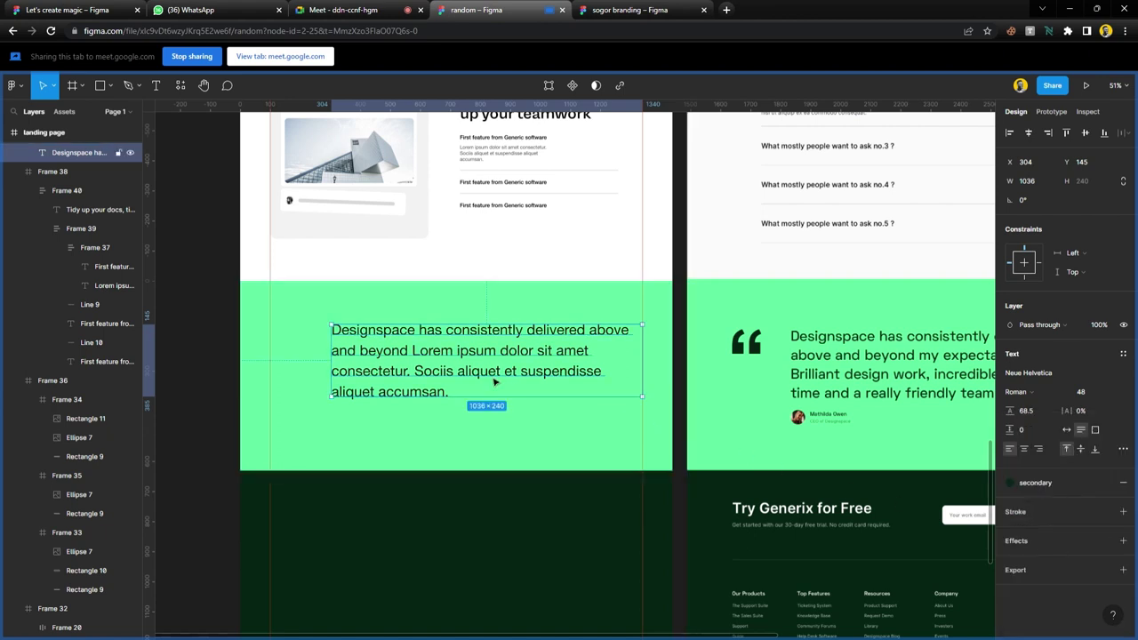
- Copy the round avatar from the docs card to X 304, Y 422 below the testimonial text and scale it to 60 × 60
left_click(238, 388)
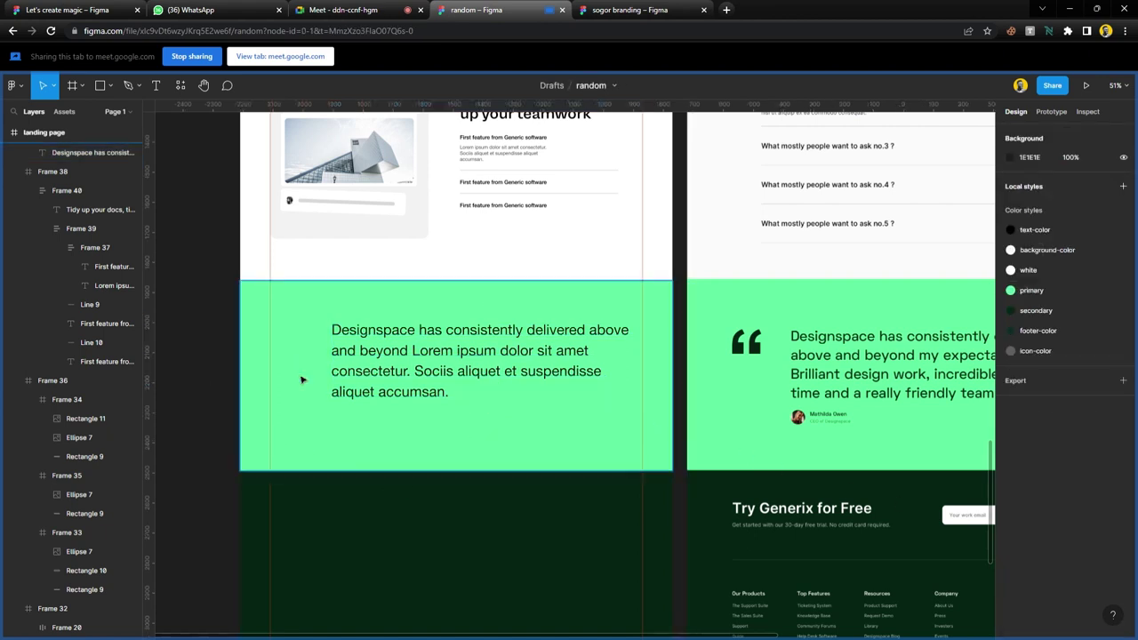
scroll(460, 303, "up", 1)
scroll(460, 302, "up", 3)
left_click(293, 201)
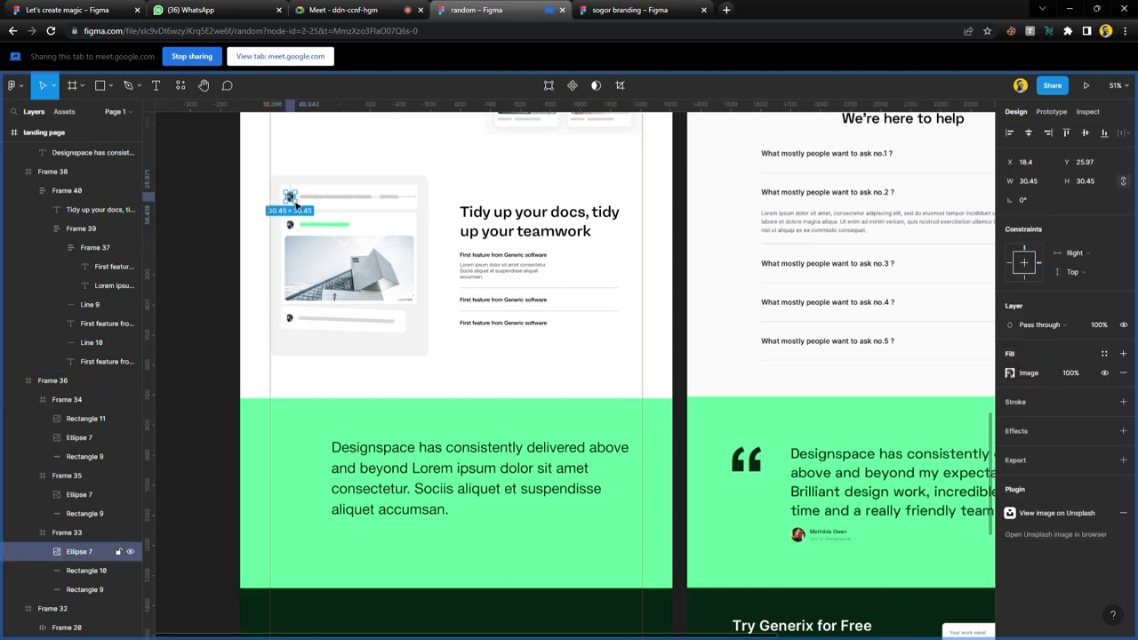
left_click_drag(293, 201, 345, 473)
scroll(336, 520, "down", 2)
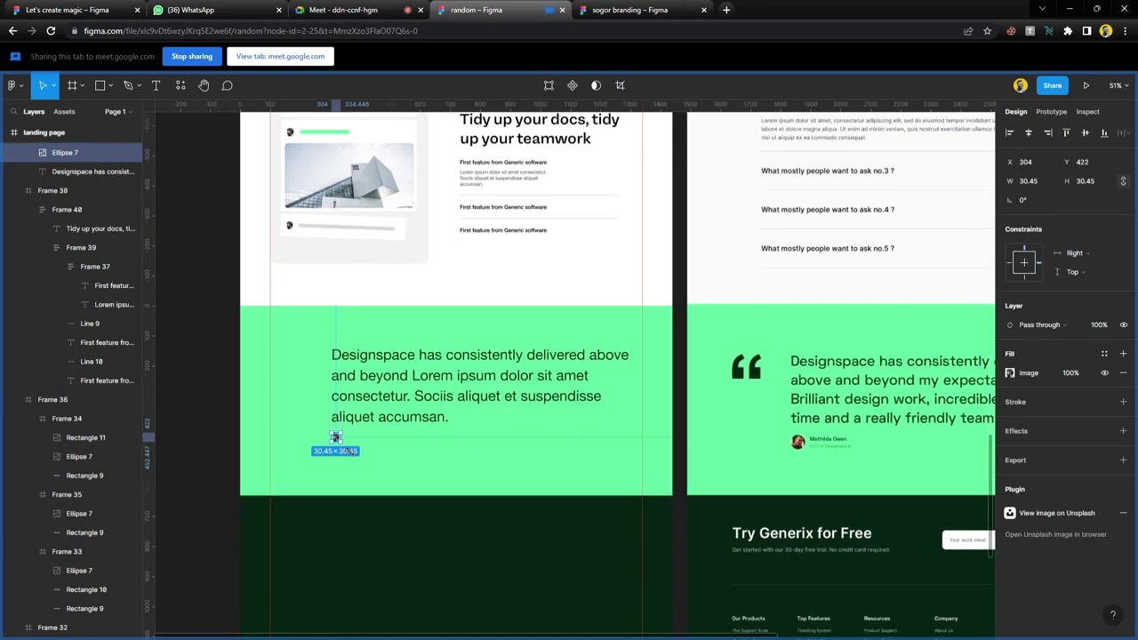
left_click_drag(352, 454, 354, 461)
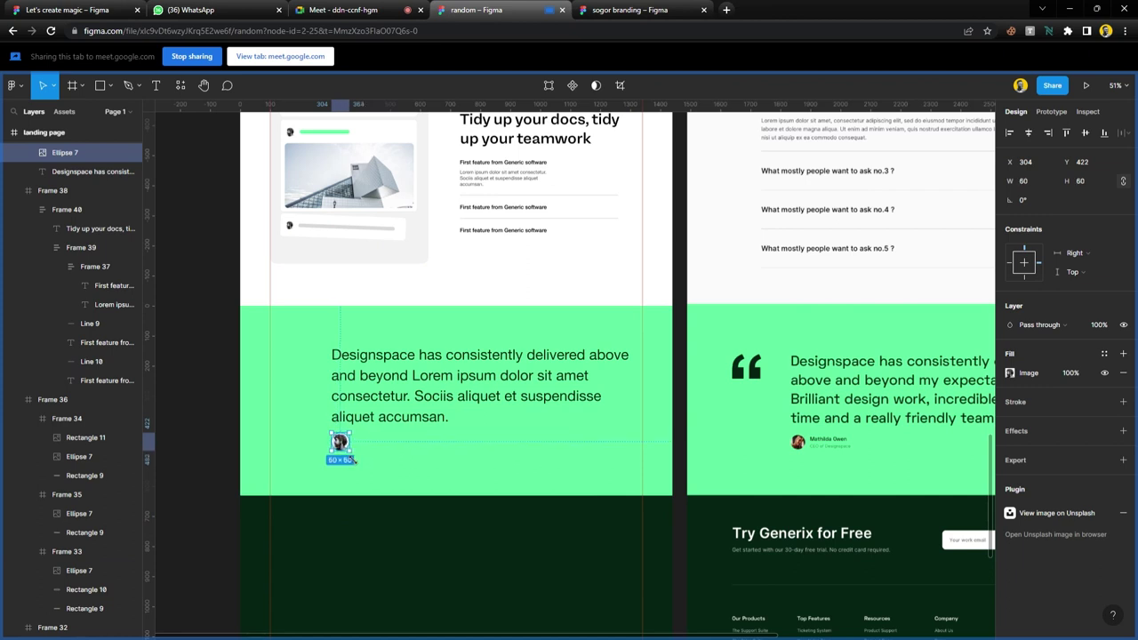
scroll(331, 472, "down", 5)
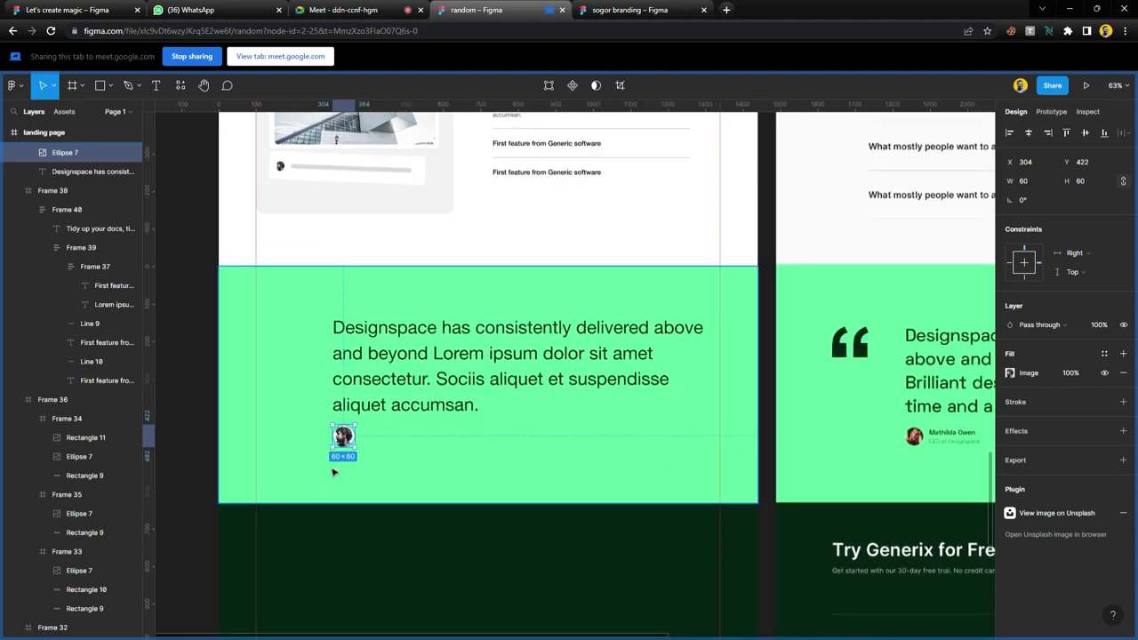
scroll(457, 389, "down", 2)
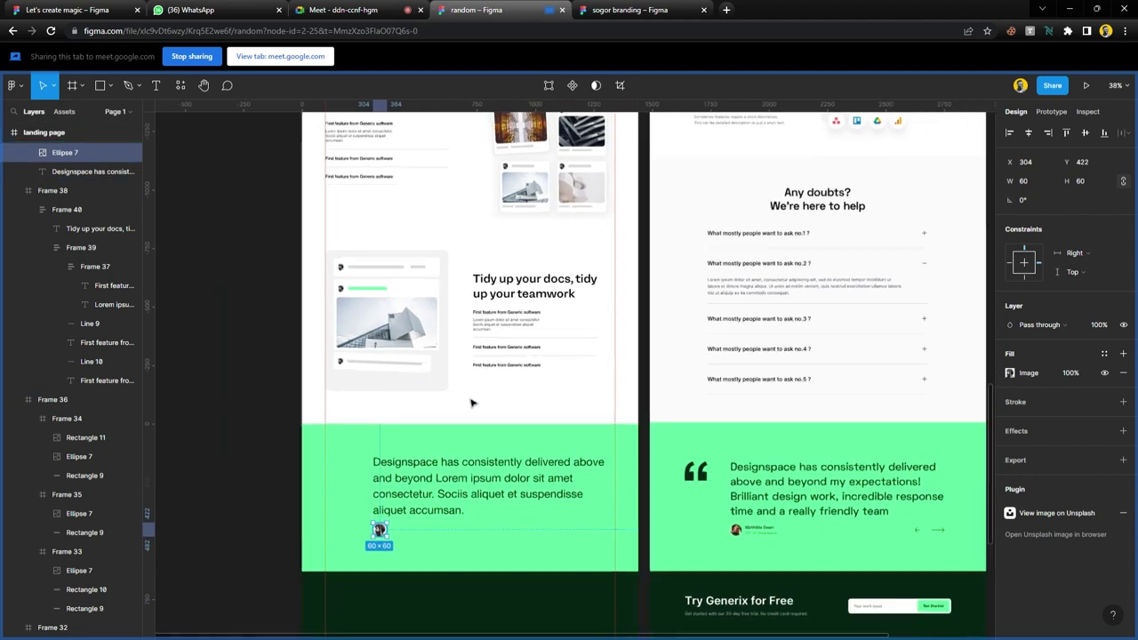
- Copy a feature title-and-description block beside the testimonial avatar at X 382, Y 422 and apply the secondary color style to it
scroll(472, 399, "up", 5)
left_click(506, 190)
double_click(506, 195)
double_click(504, 200)
left_click_drag(503, 202, 380, 480)
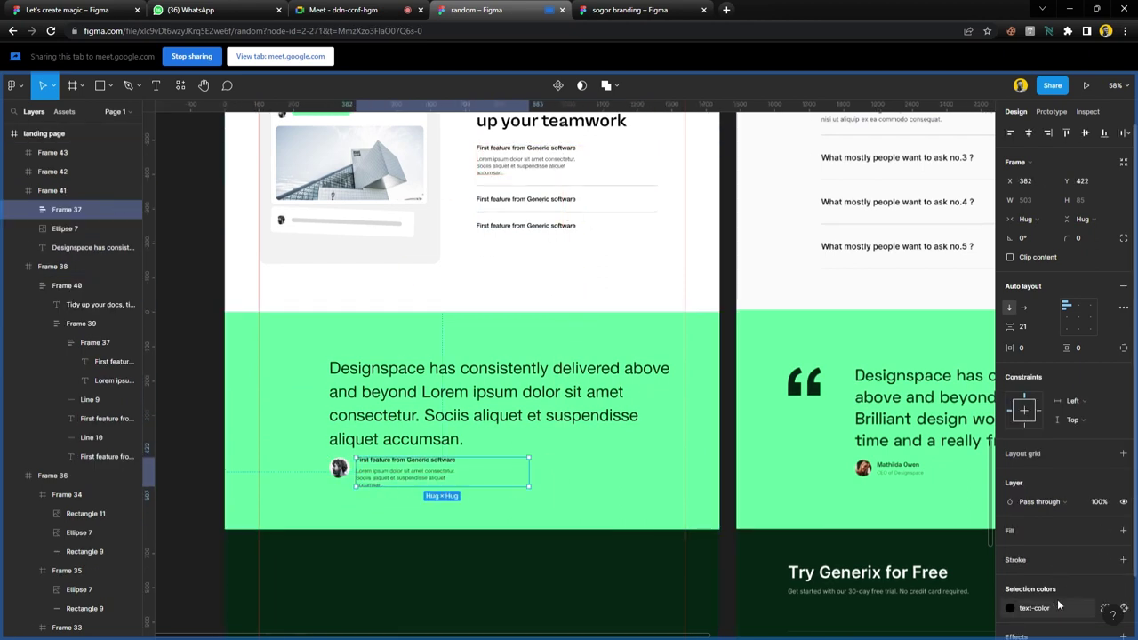
left_click(1022, 608)
left_click(907, 542)
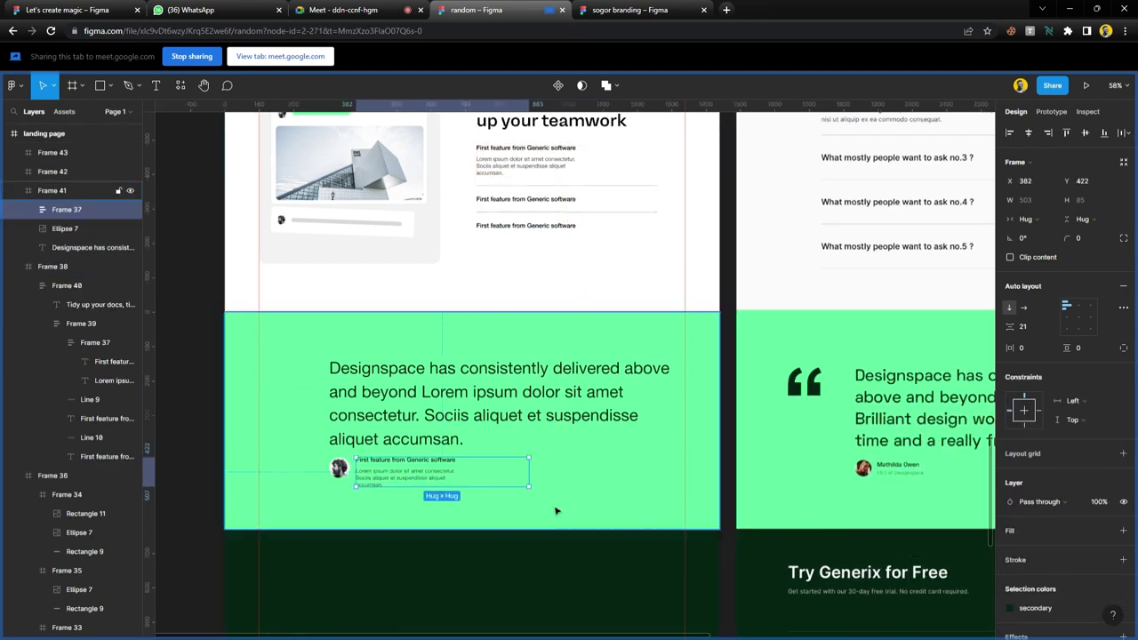
- Replace the copied title with the testimonial author's name and the description with "Your Designer"
double_click(405, 466)
type("Davio White")
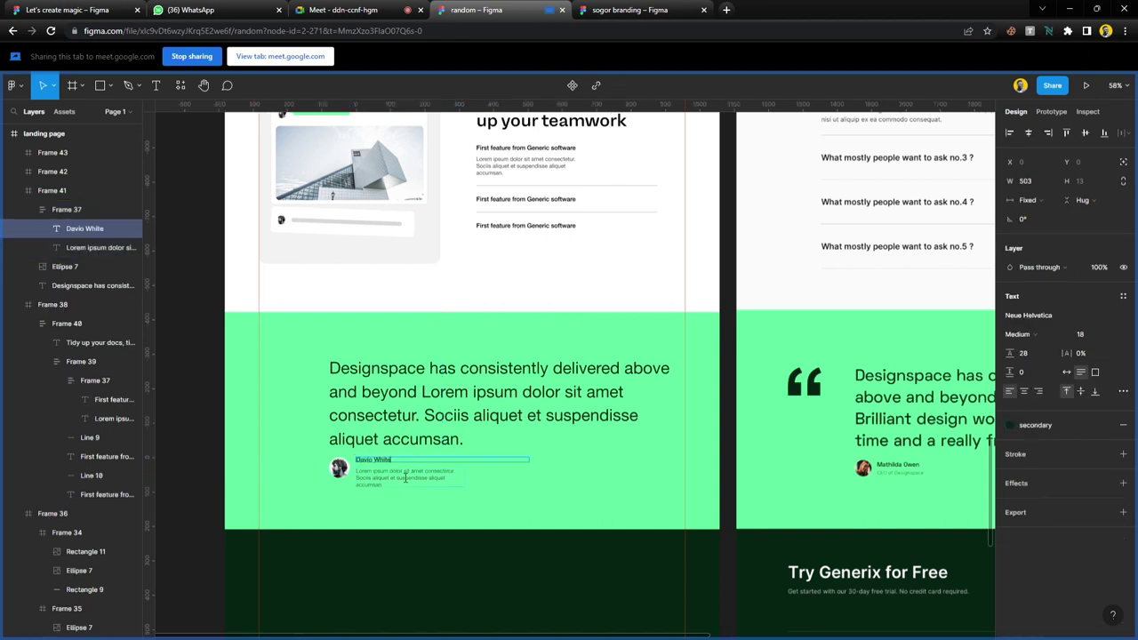
left_click(402, 480)
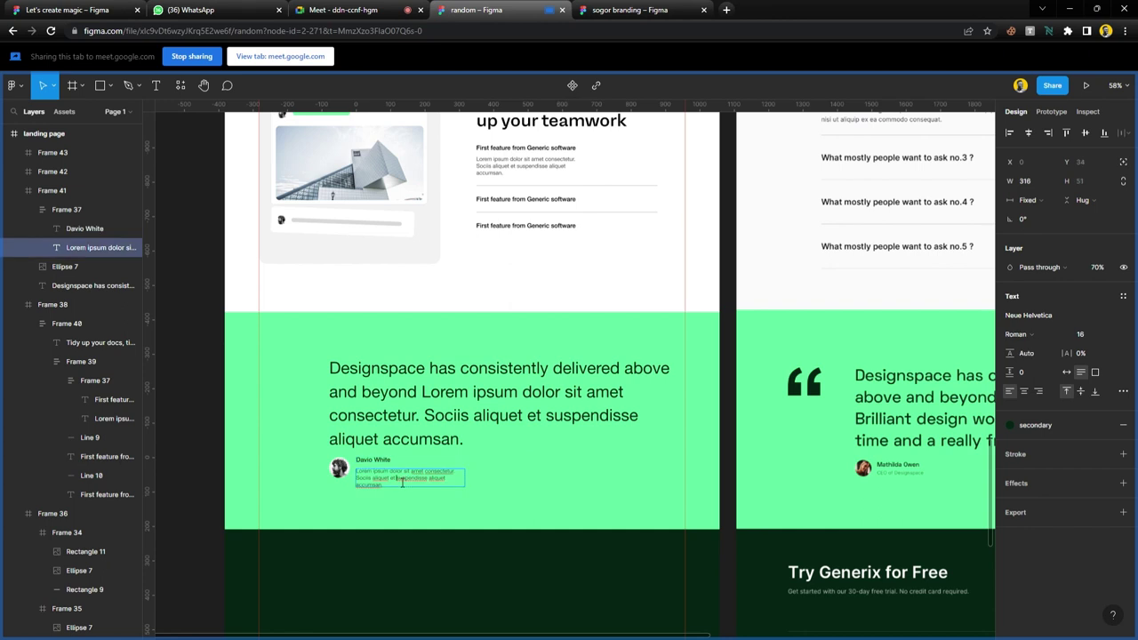
double_click(402, 480)
type("Designer")
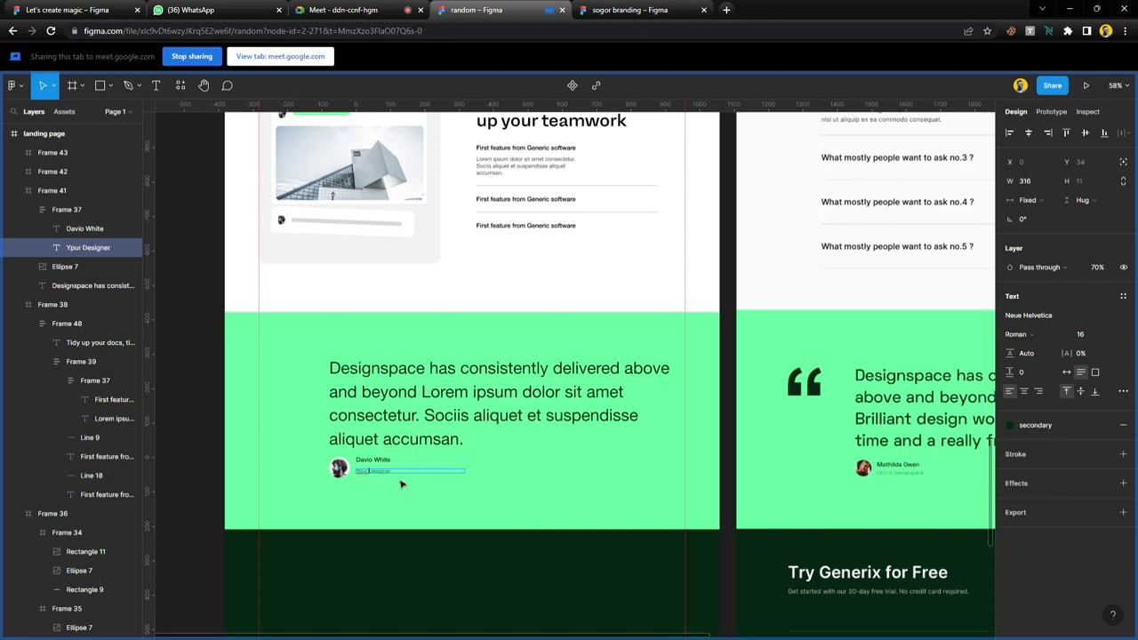
key("Escape")
scroll(382, 487, "up", 10)
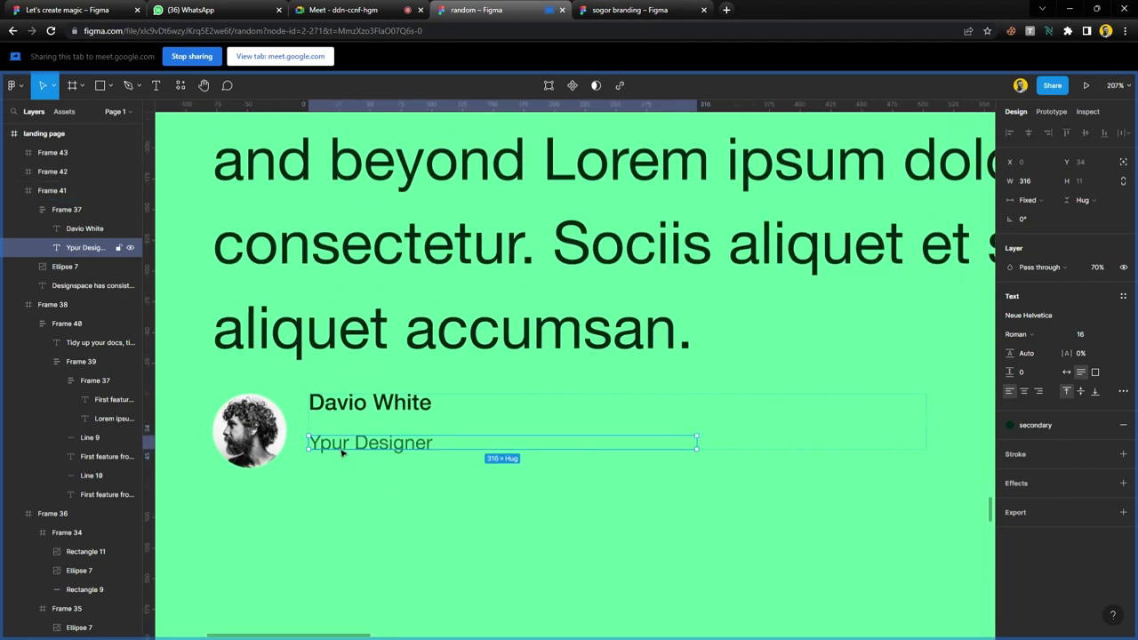
double_click(330, 443)
key("BackSpace")
type("o")
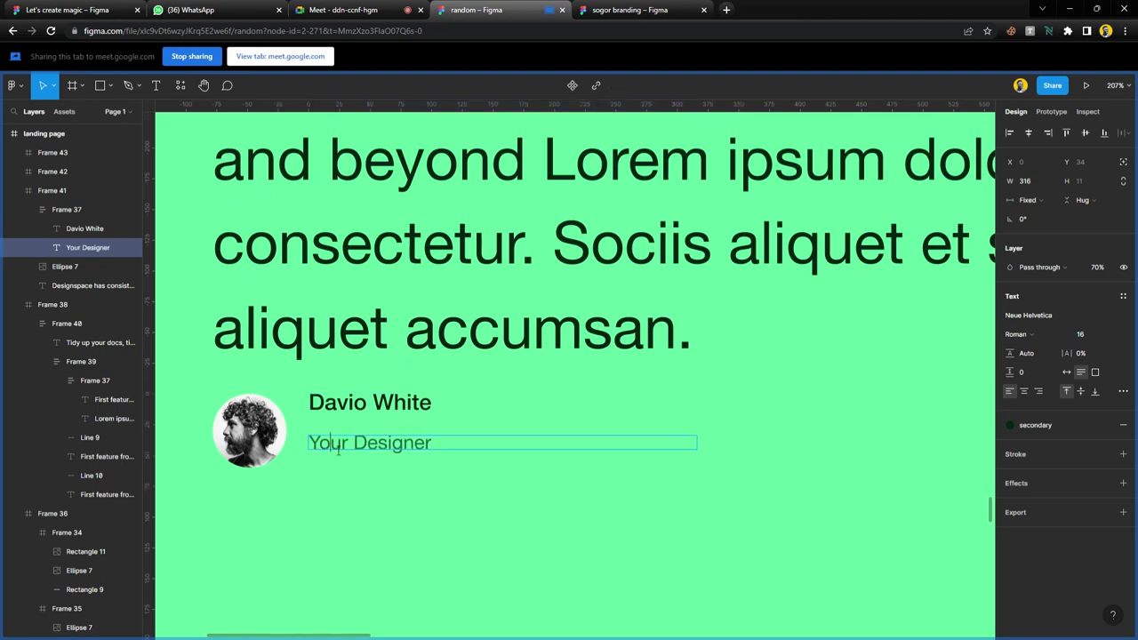
key("Escape")
- Switch to the Google Meet call, admit the waiting participant and return to the random design file
left_click(373, 11)
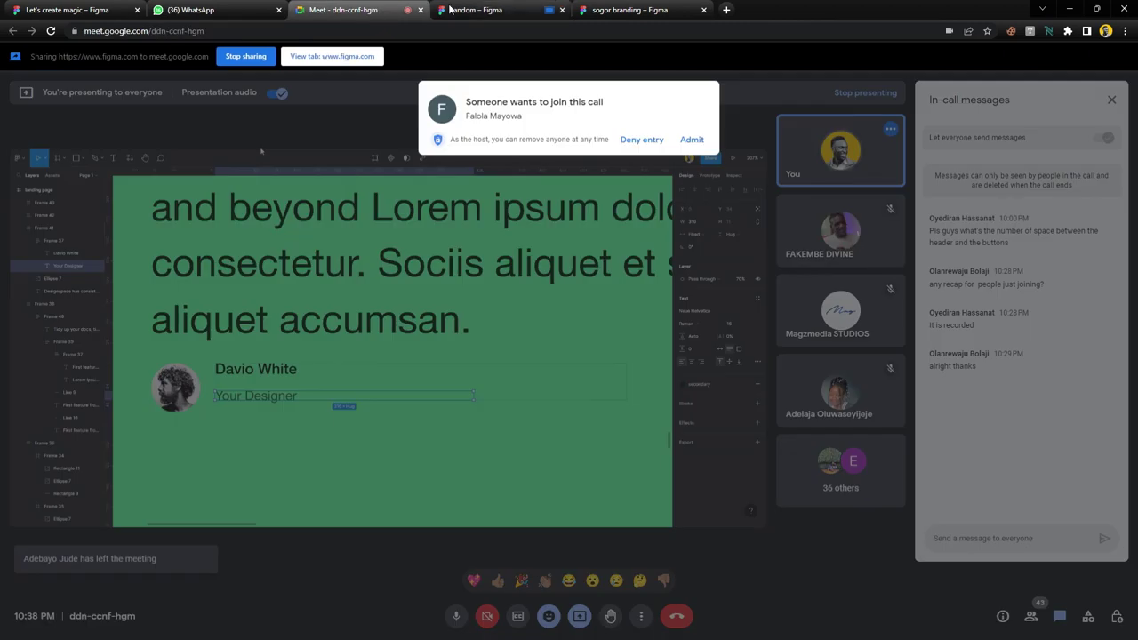
left_click(691, 140)
left_click(480, 10)
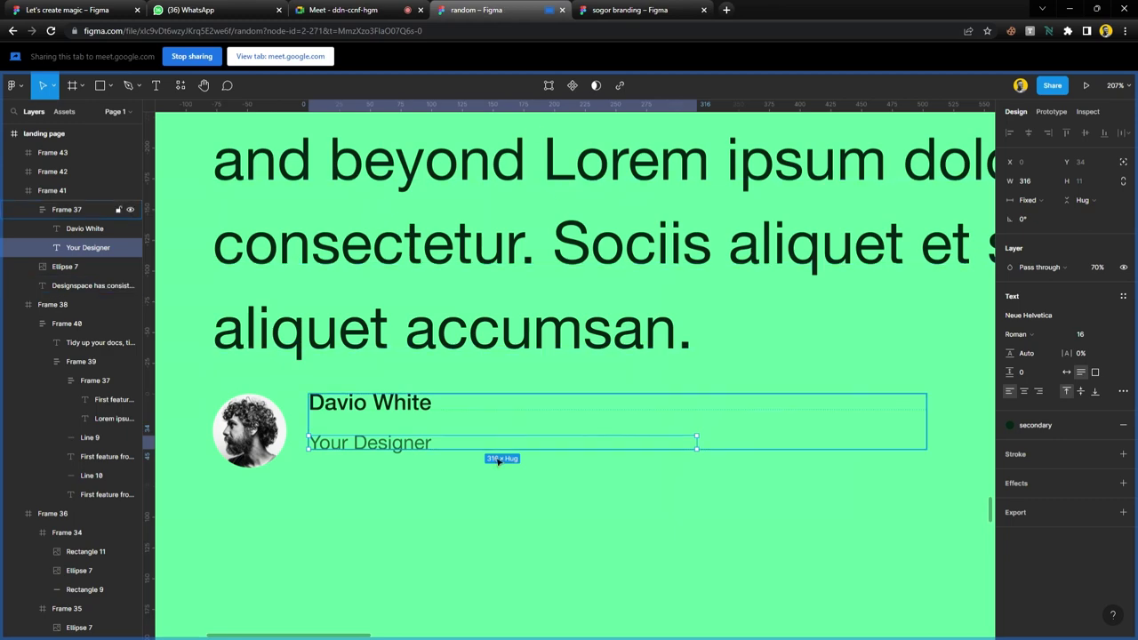
- Set the author's name and job title texts to auto width
left_click(454, 490)
key("shift+2")
left_click(434, 437)
left_click(428, 458, "shift")
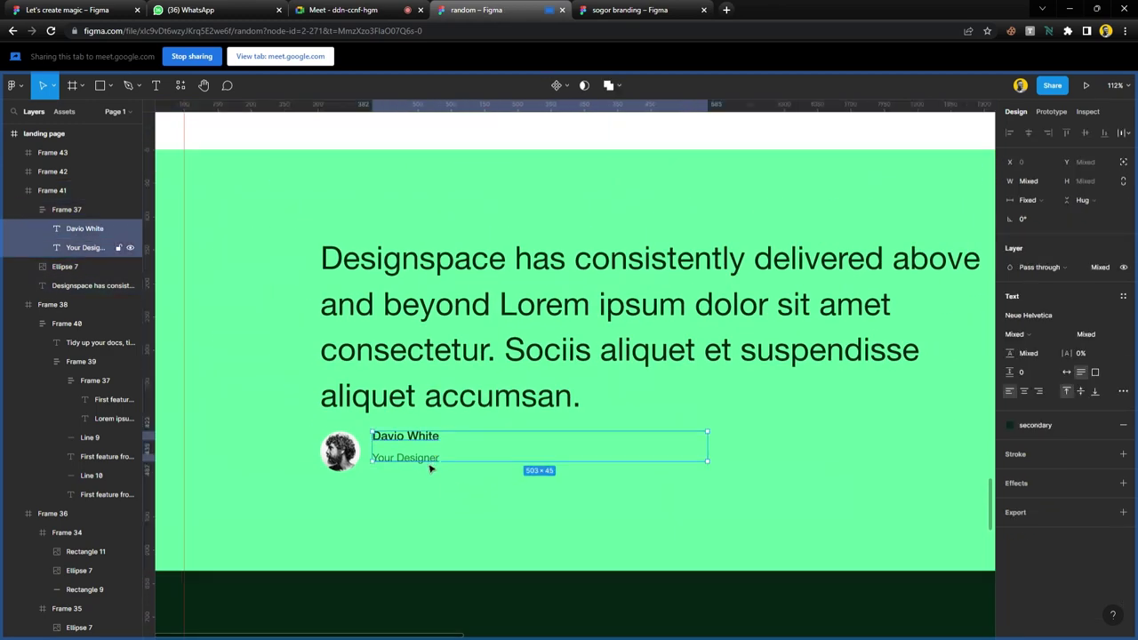
left_click(1067, 371)
left_click(435, 474)
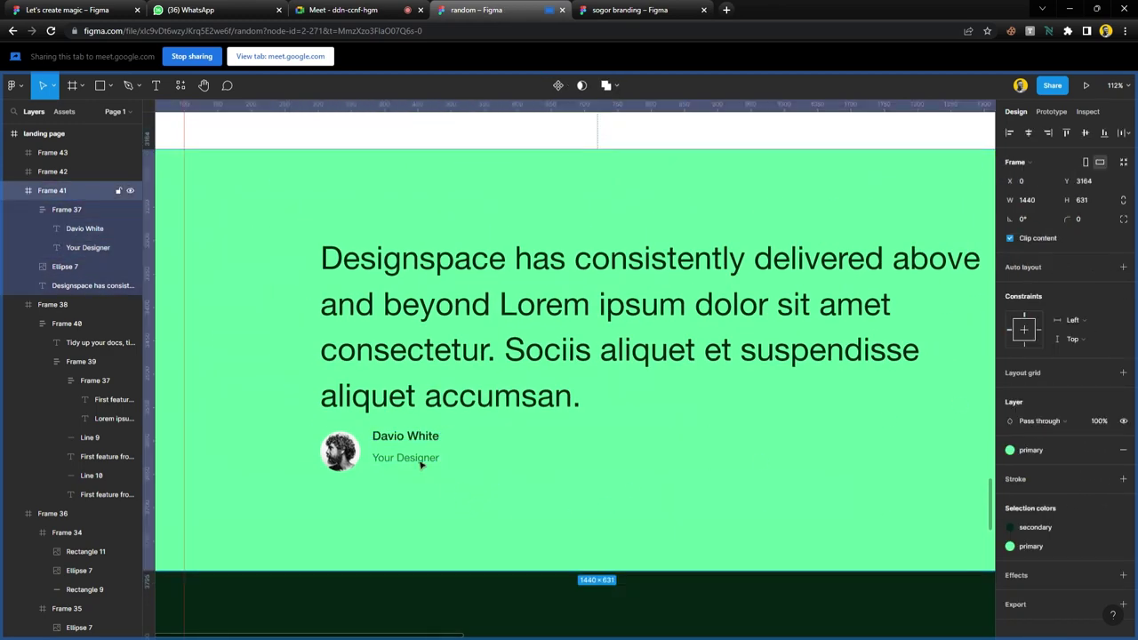
- Set the vertical gap between the author's name and job title to 16
left_click(421, 461)
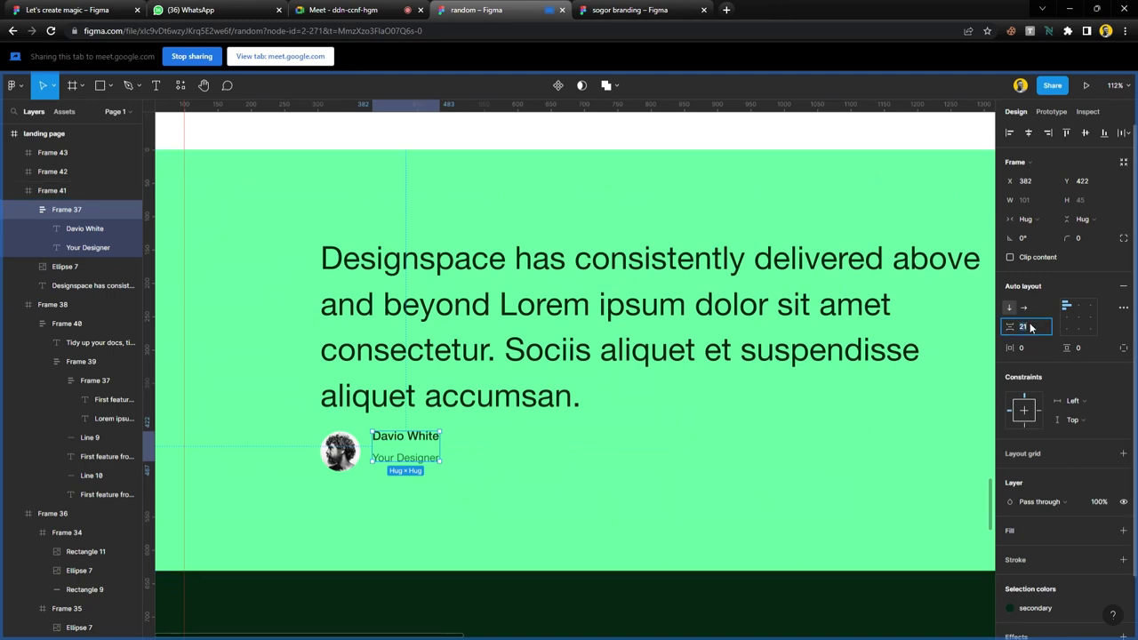
left_click(502, 496)
scroll(500, 496, "down", 1)
scroll(500, 496, "down", 5)
scroll(480, 480, "up", 1)
scroll(471, 475, "down", 1)
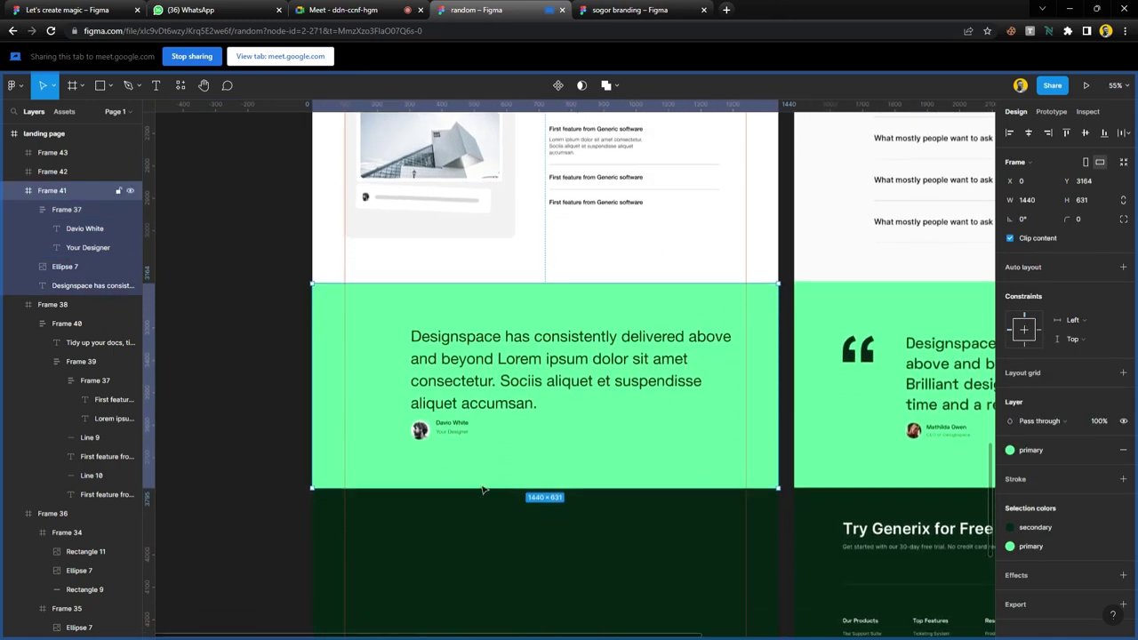
- Group the avatar and the author text in a horizontal auto layout with a gap of 16
scroll(454, 465, "up", 5)
left_click(459, 404)
left_click_drag(450, 410, 447, 417)
left_click(403, 411, "shift")
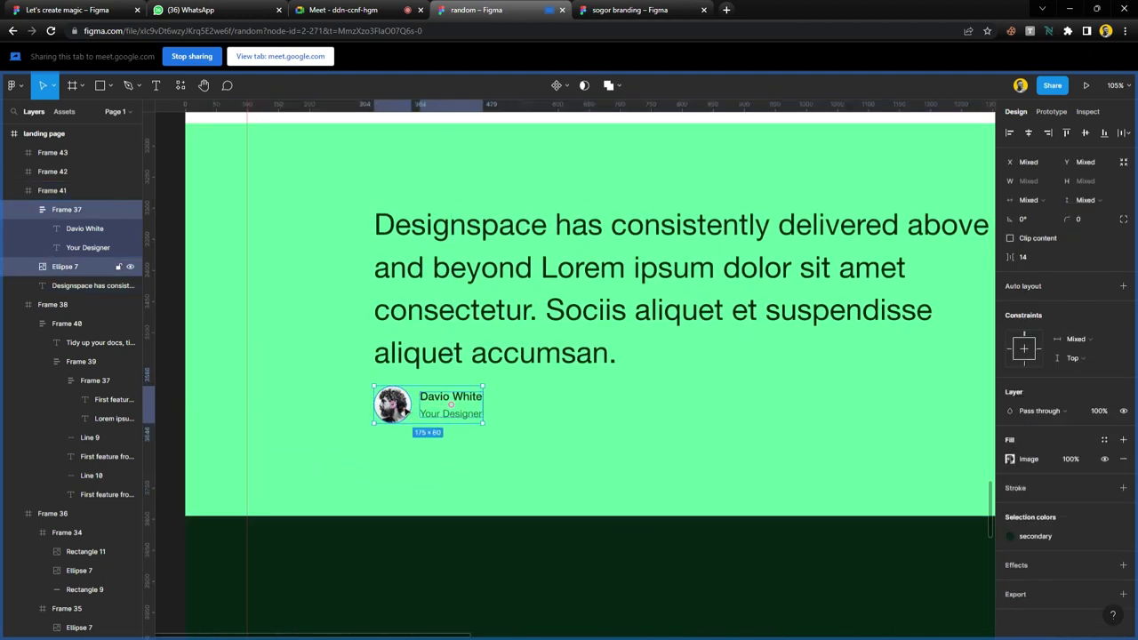
key("shift+a")
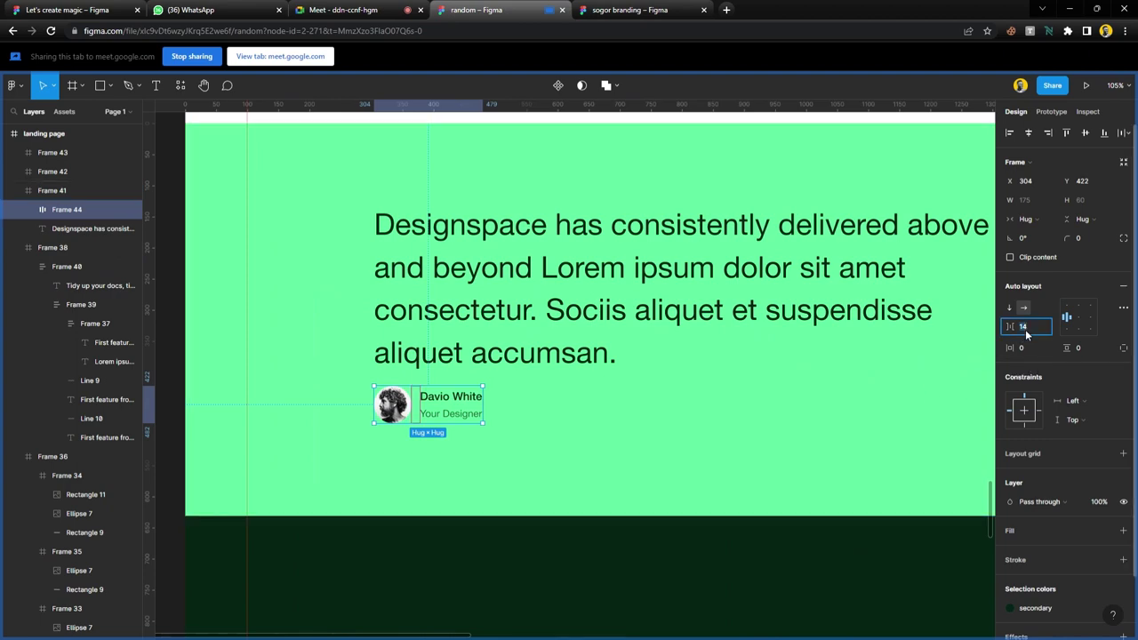
key("Return")
left_click(654, 579)
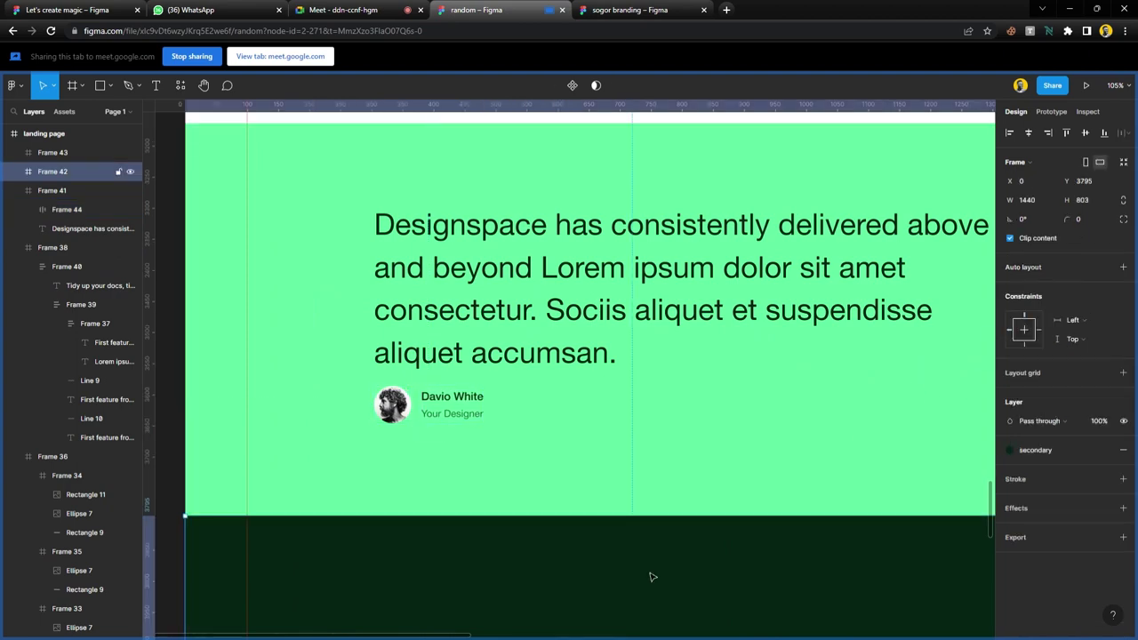
- Move the author block down to Y 433 and shrink its avatar to 50 × 50
scroll(653, 580, "down", 6)
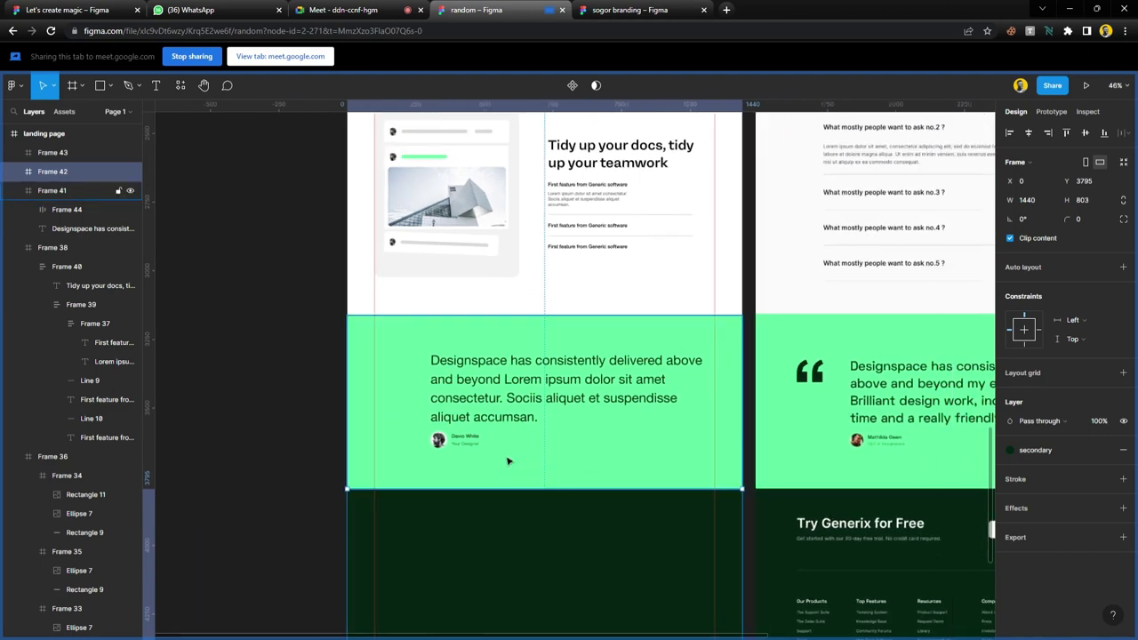
left_click(475, 451)
left_click(472, 447)
left_click_drag(471, 448, 475, 455)
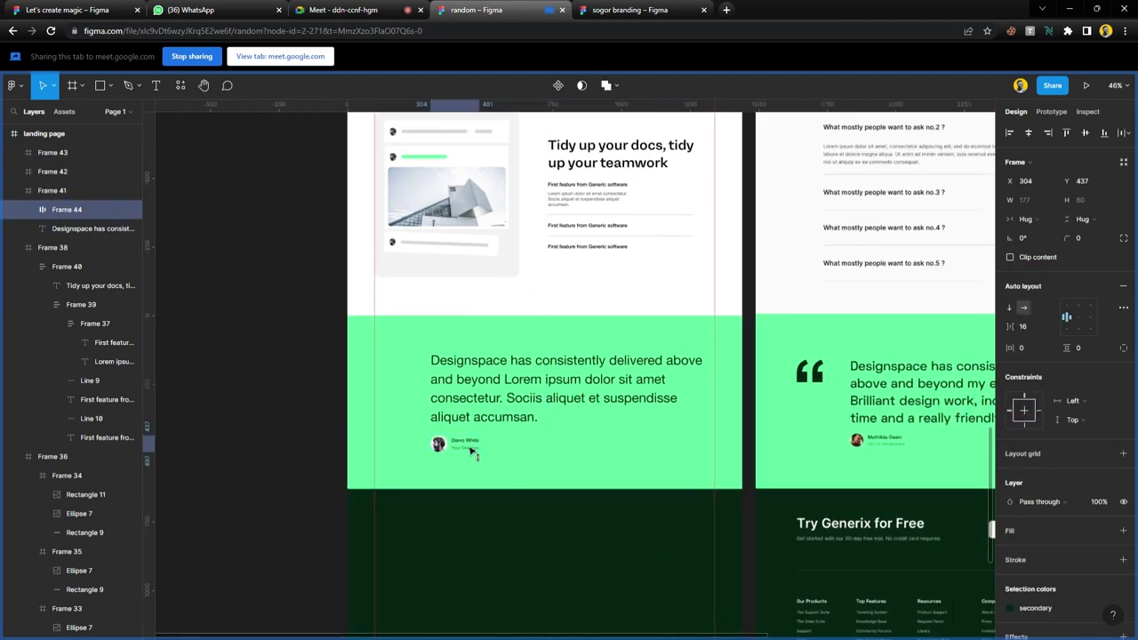
scroll(474, 451, "up", 10)
left_click(480, 442)
left_click_drag(489, 441, 476, 441)
- Reduce the vertical gap between the author's name and job title to 13
left_click(537, 428)
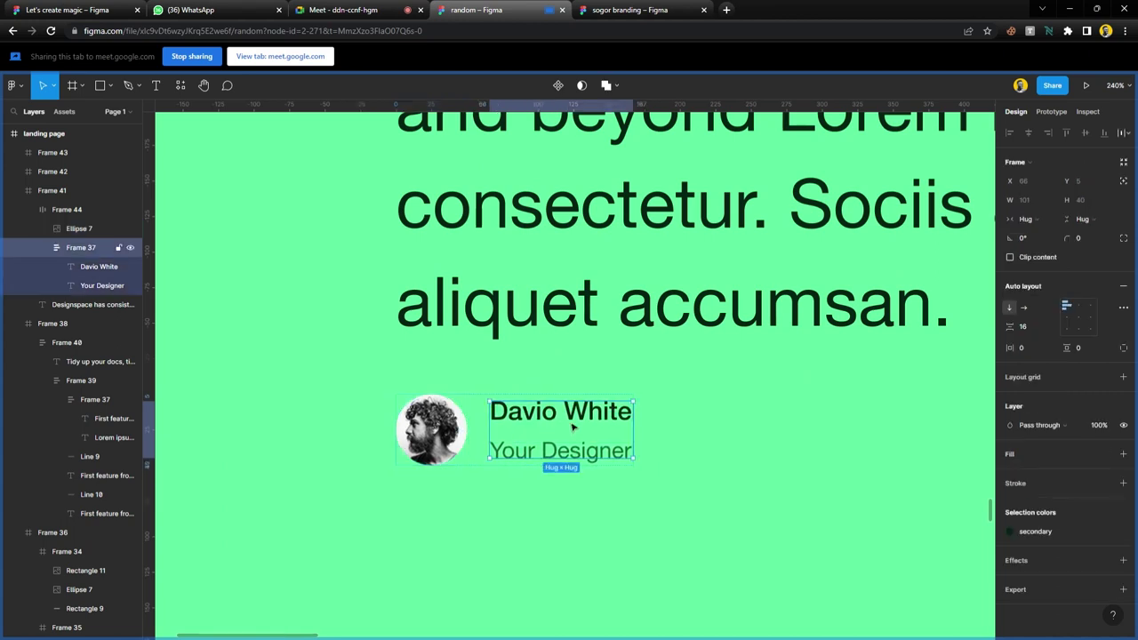
key("Down")
key("Down")
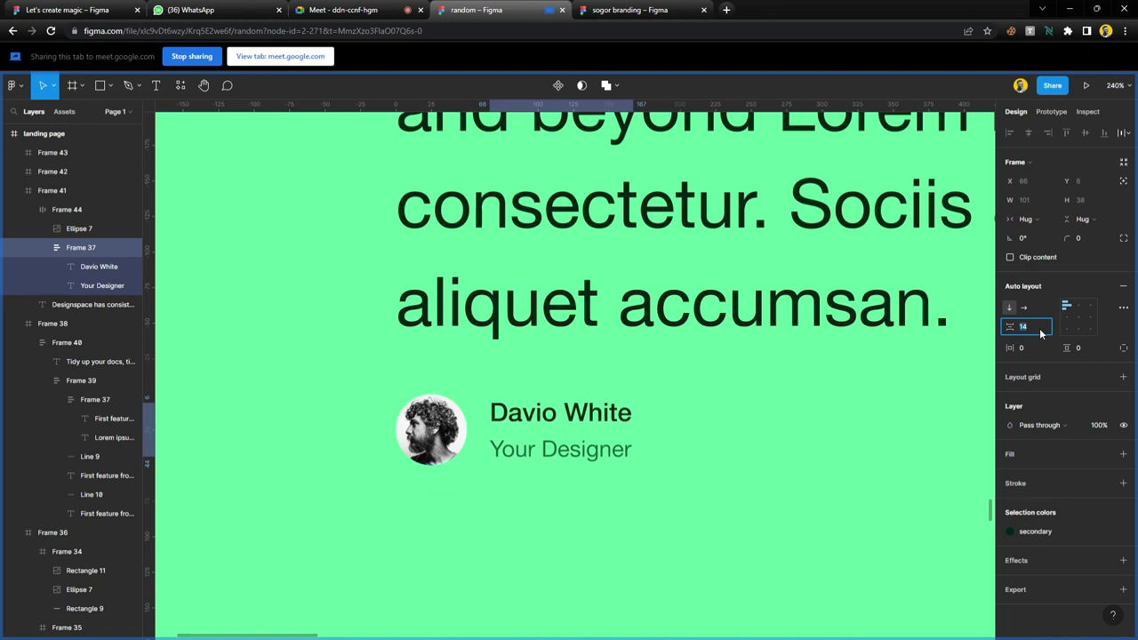
key("Down")
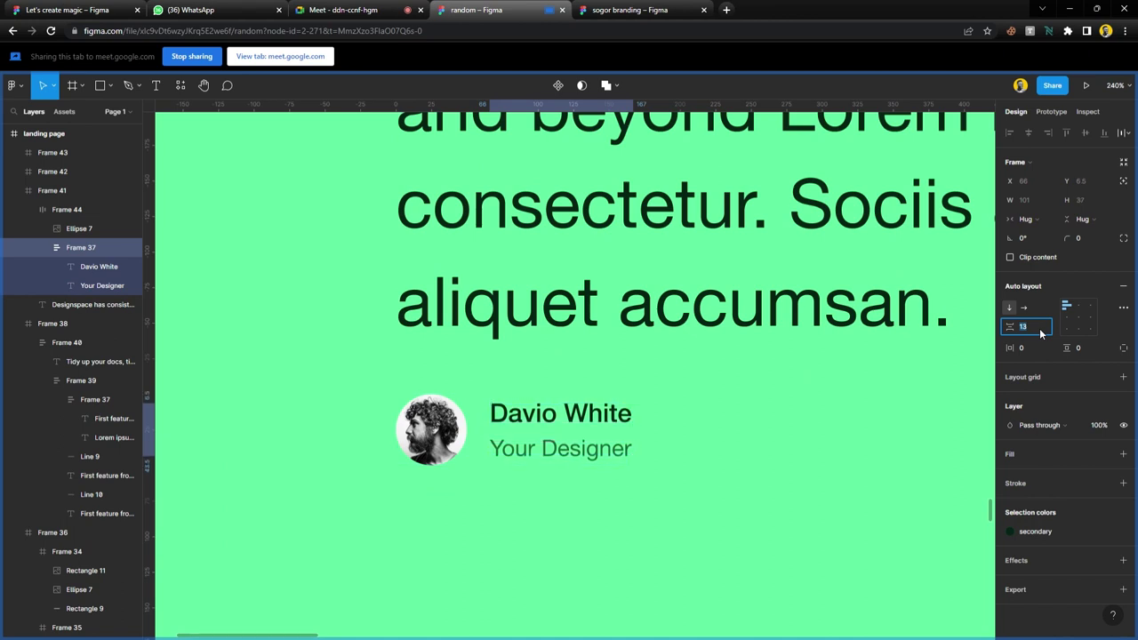
- Scale the testimonial author's avatar down to 40 × 40
left_click(440, 431)
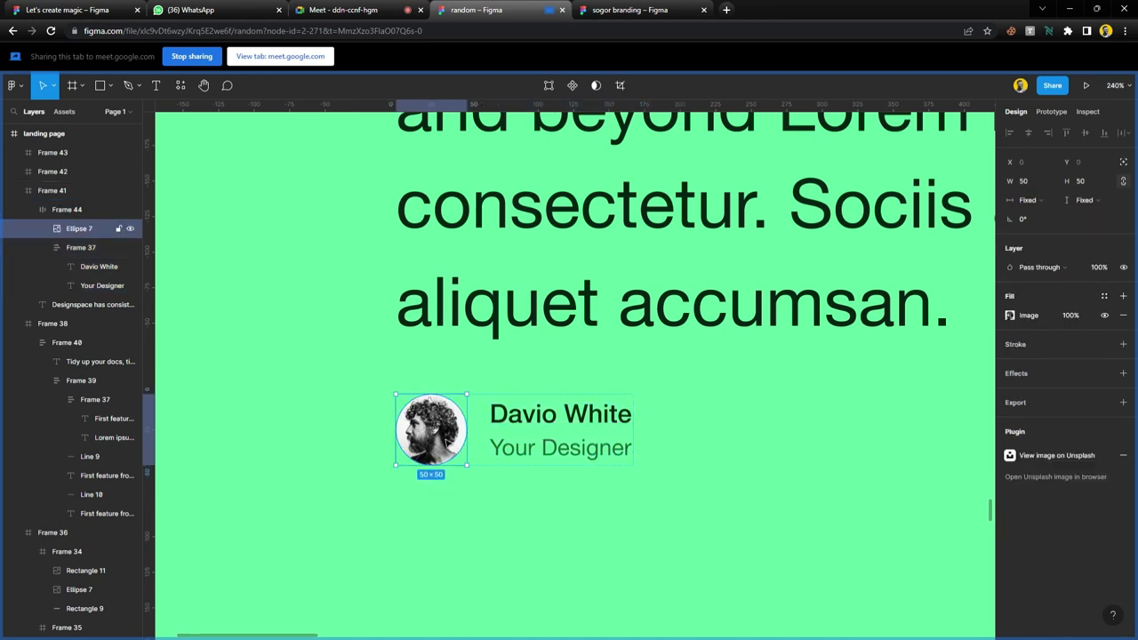
left_click_drag(477, 434, 462, 436)
left_click(514, 514)
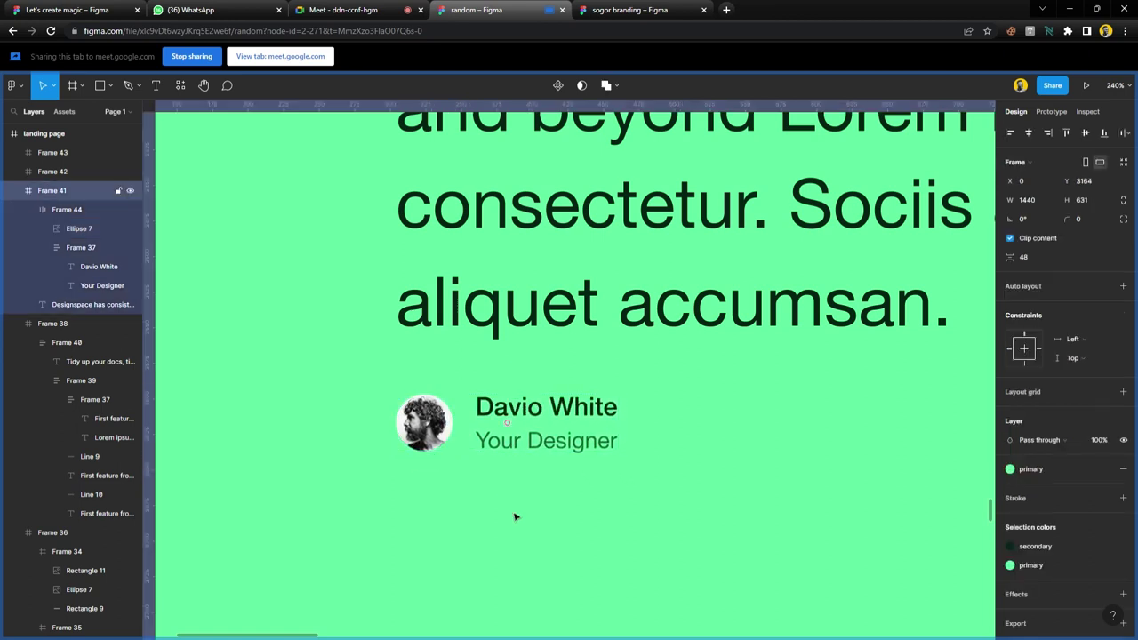
- Set the horizontal gap between the avatar and the author text to 12
scroll(495, 483, "down", 5)
left_click(531, 444)
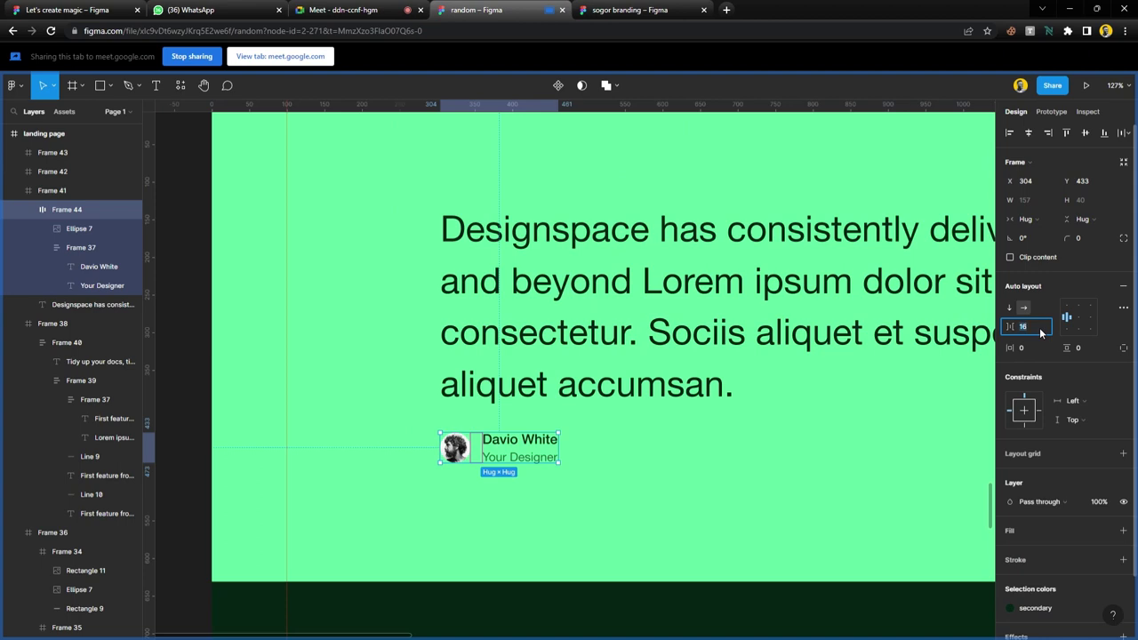
key("Down")
key("Down")
key("Down")
key("Down")
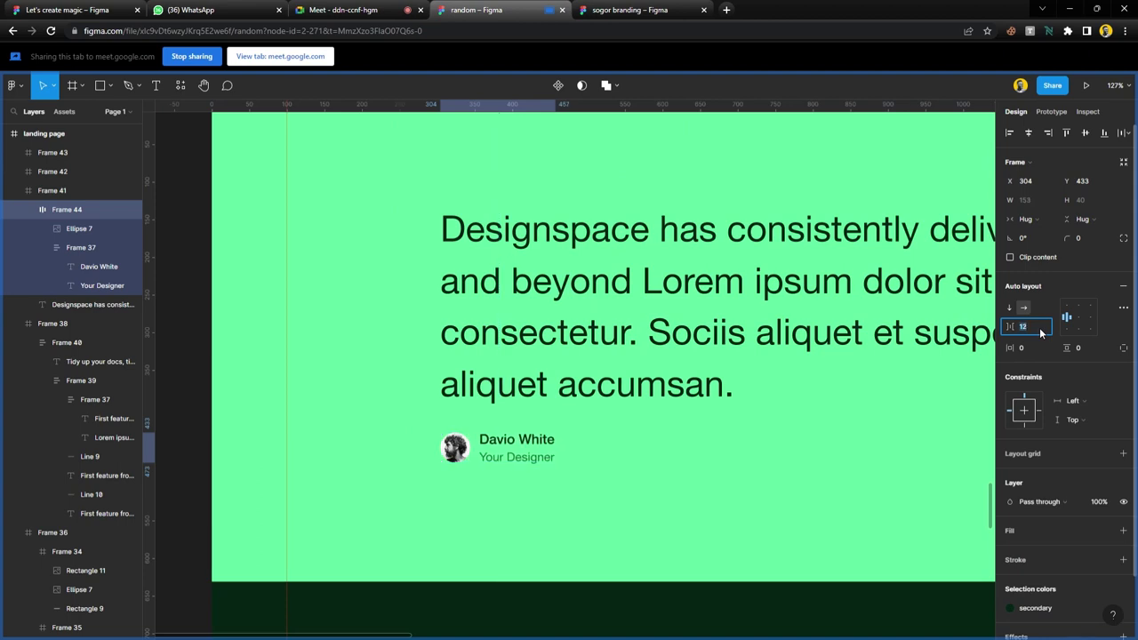
left_click(578, 507)
scroll(526, 501, "down", 5)
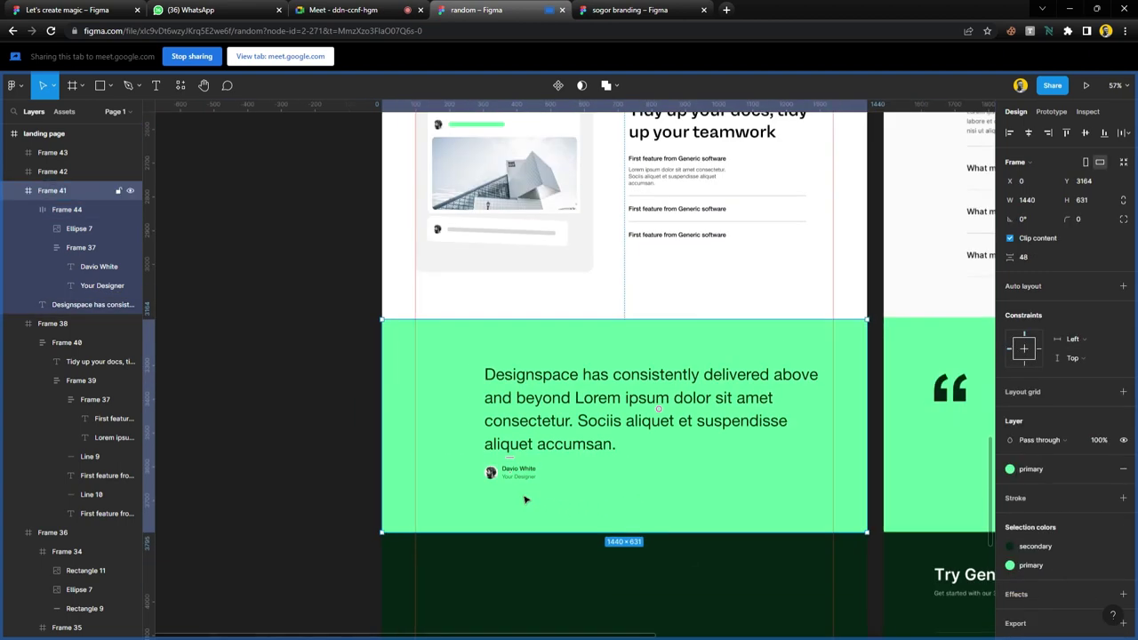
scroll(525, 500, "up", 3)
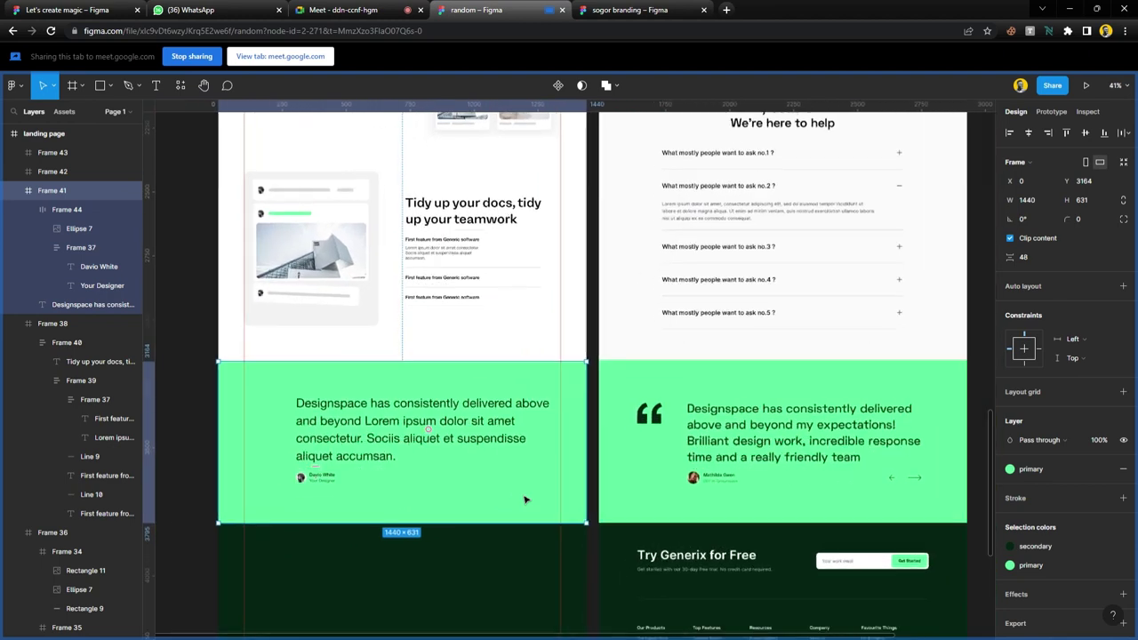
- Draw a long right-pointing arrow ending at the right guide and a shorter left-pointing one 27 before it, both at Y 469 in the testimonial section
left_click(110, 87)
left_click(71, 156)
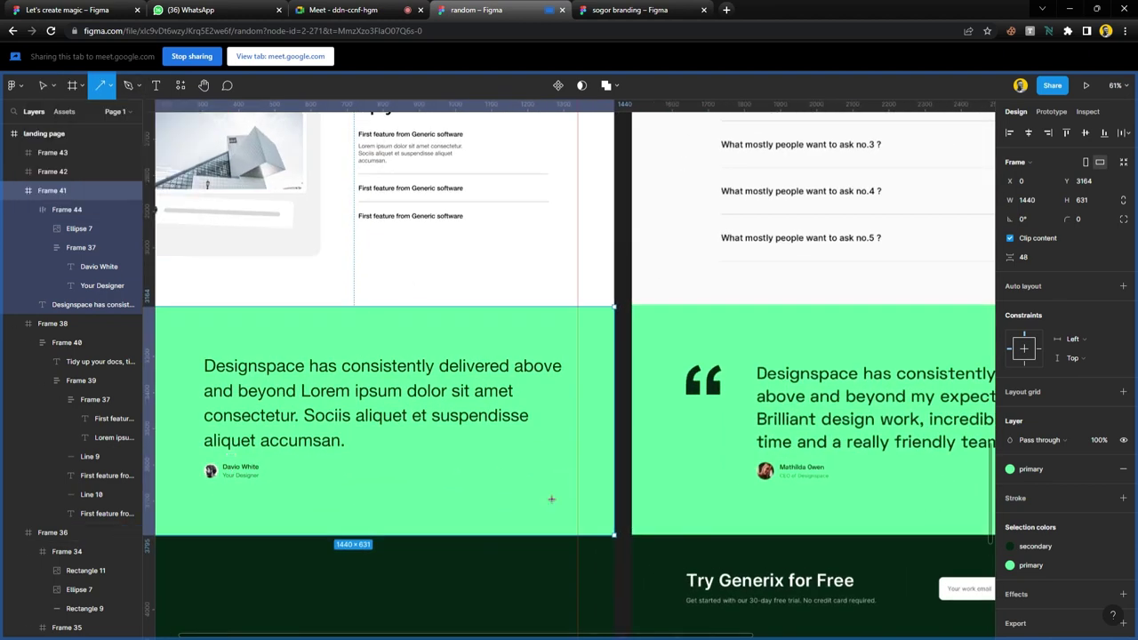
mouse_move(537, 478)
left_mouse_down()
mouse_move(572, 479)
mouse_move(308, 474)
mouse_move(450, 489)
left_mouse_up()
scroll(450, 489, "up", 5)
mouse_move(321, 479)
left_mouse_down()
mouse_move(383, 486)
mouse_move(296, 468)
mouse_move(303, 478)
mouse_move(293, 480)
mouse_move(323, 478)
left_mouse_up()
key("shift+h")
left_click(371, 471, "shift")
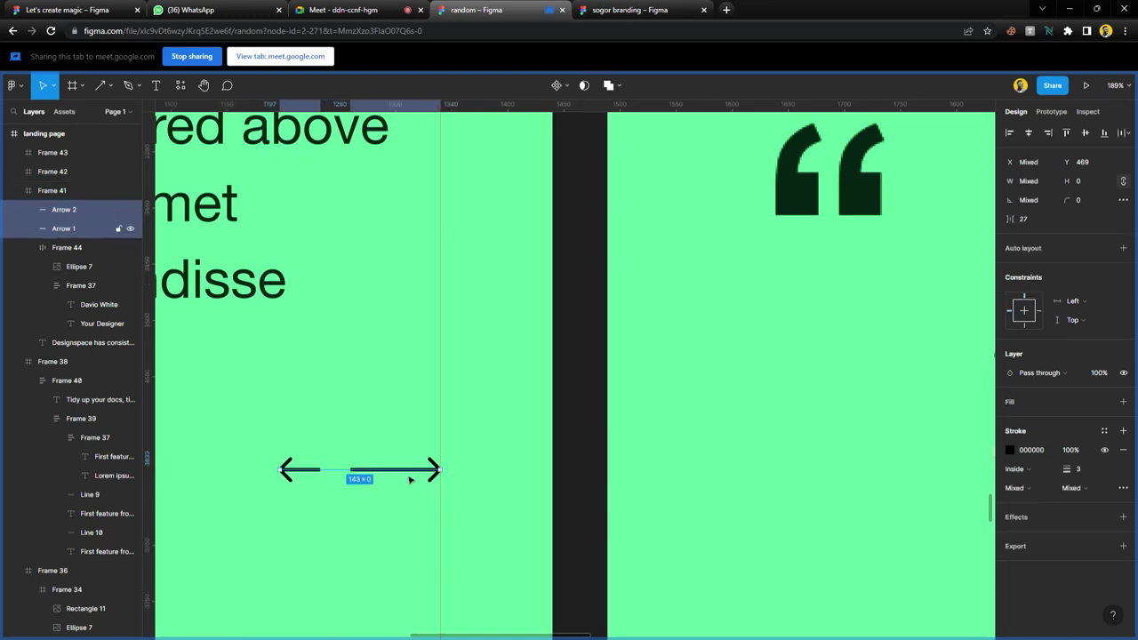
- Wrap the two navigation arrows in a horizontal auto layout and apply the secondary color style to them
key("shift+a")
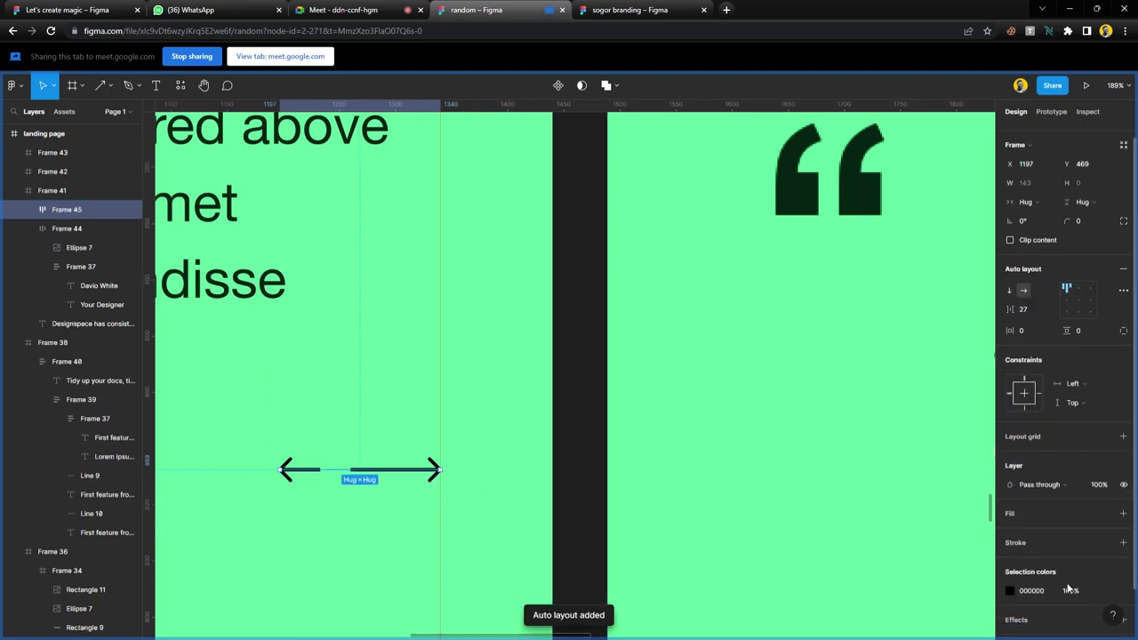
left_click(1103, 538)
left_click(889, 562)
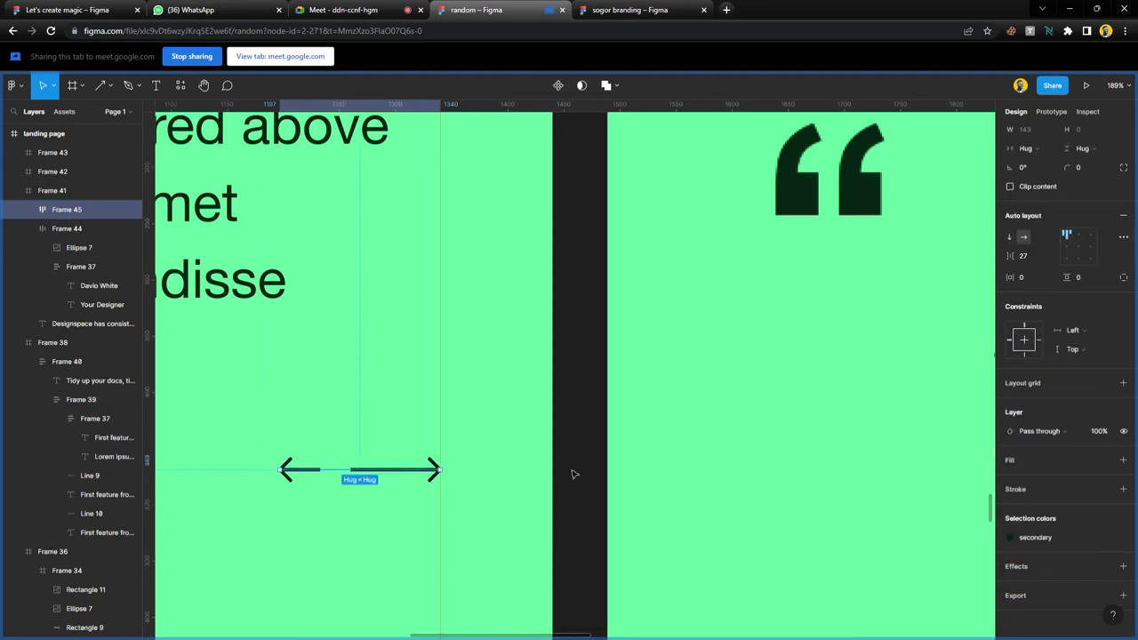
left_click(572, 468)
scroll(571, 468, "down", 3)
- Switch to the Google Meet call, deny the pending join request, and return to the Figma design file
left_click(342, 10)
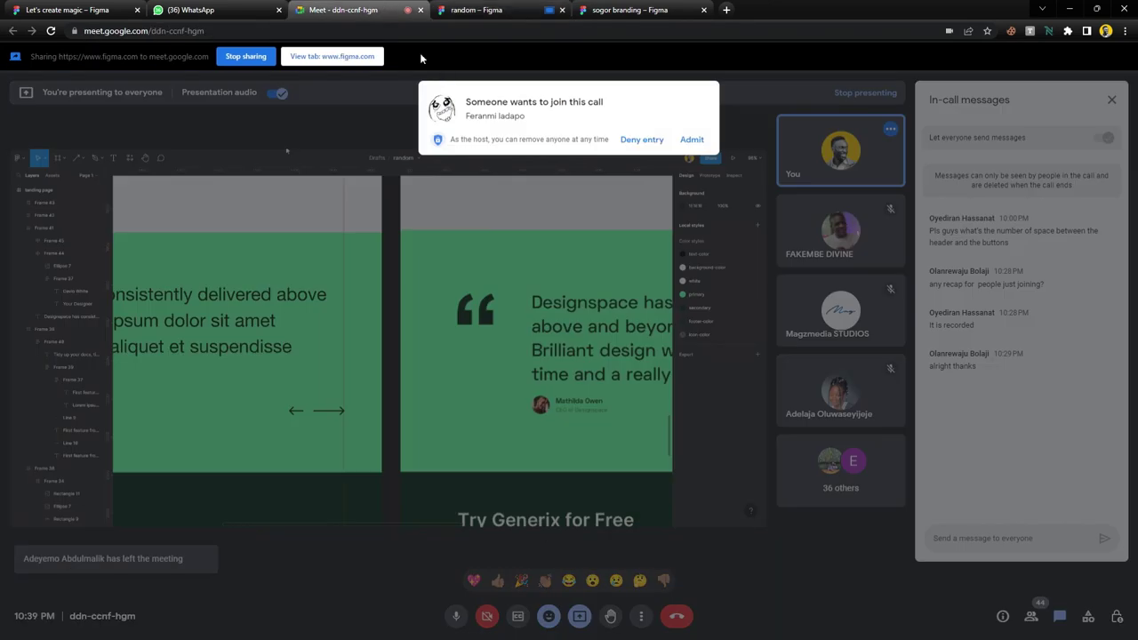
left_click(642, 140)
left_click(480, 9)
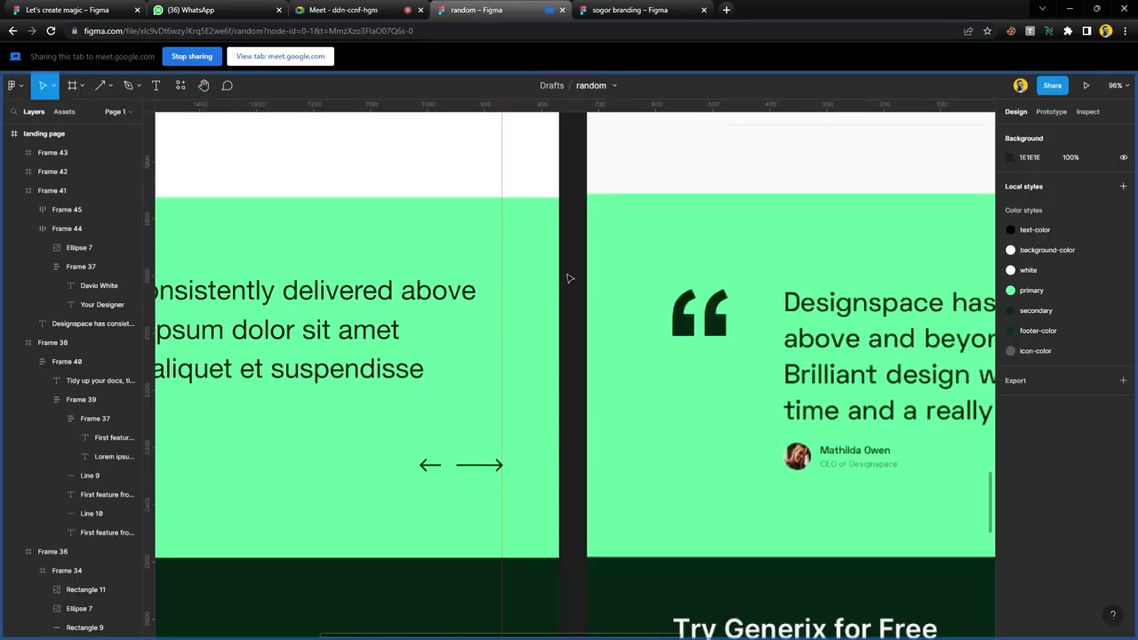
scroll(569, 310, "down", 3)
scroll(568, 322, "left", 4)
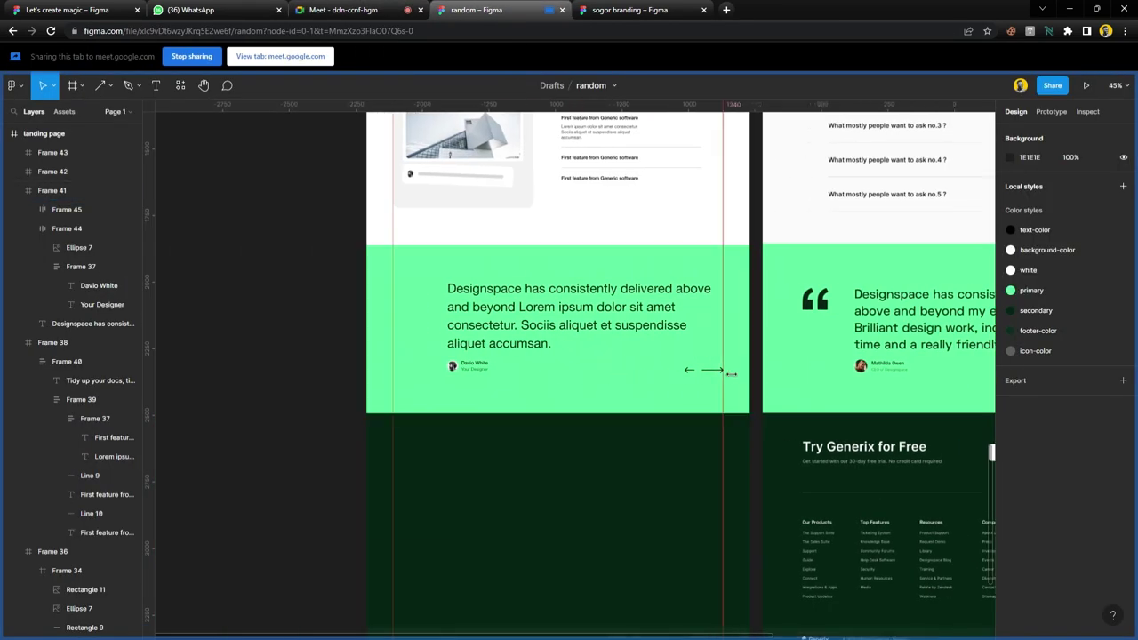
double_click(711, 377)
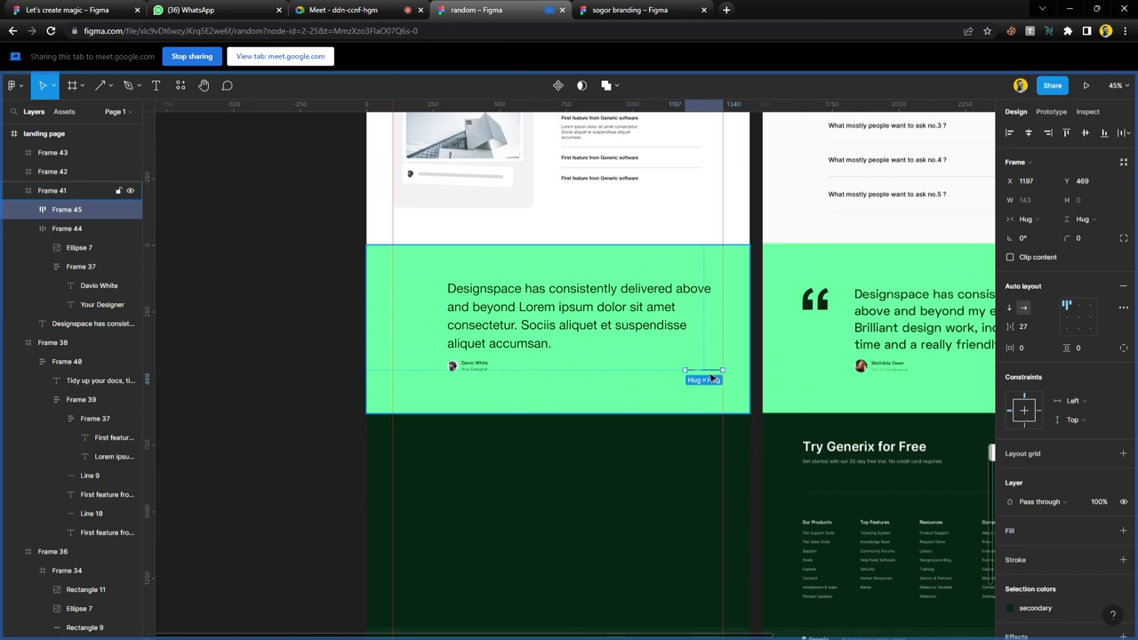
left_click(471, 364, "shift")
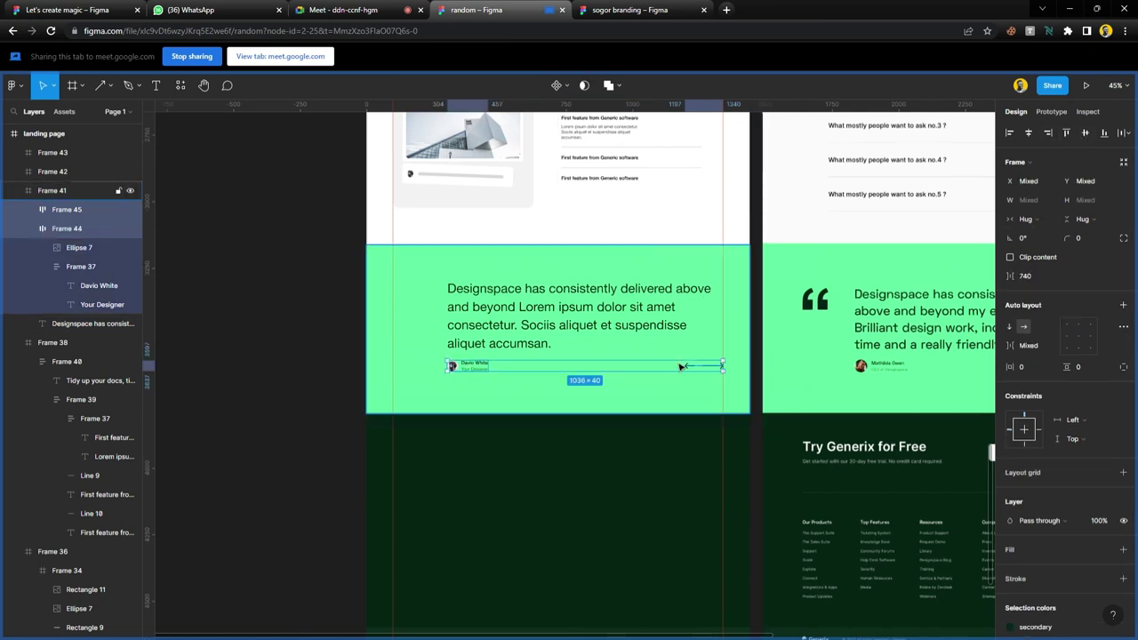
left_click(292, 358)
- Duplicate the testimonial text to X 145, replace the copy's content with an opening quotation mark “, and make it auto width
scroll(447, 340, "up", 5)
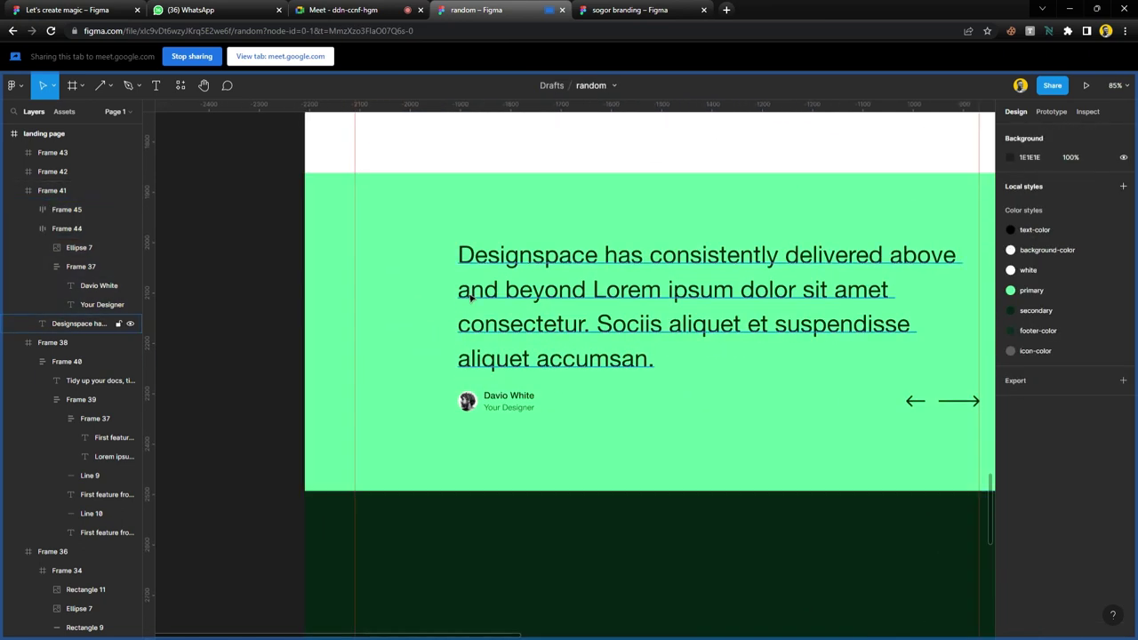
double_click(462, 307)
left_click_drag(462, 307, 403, 265)
key("Return")
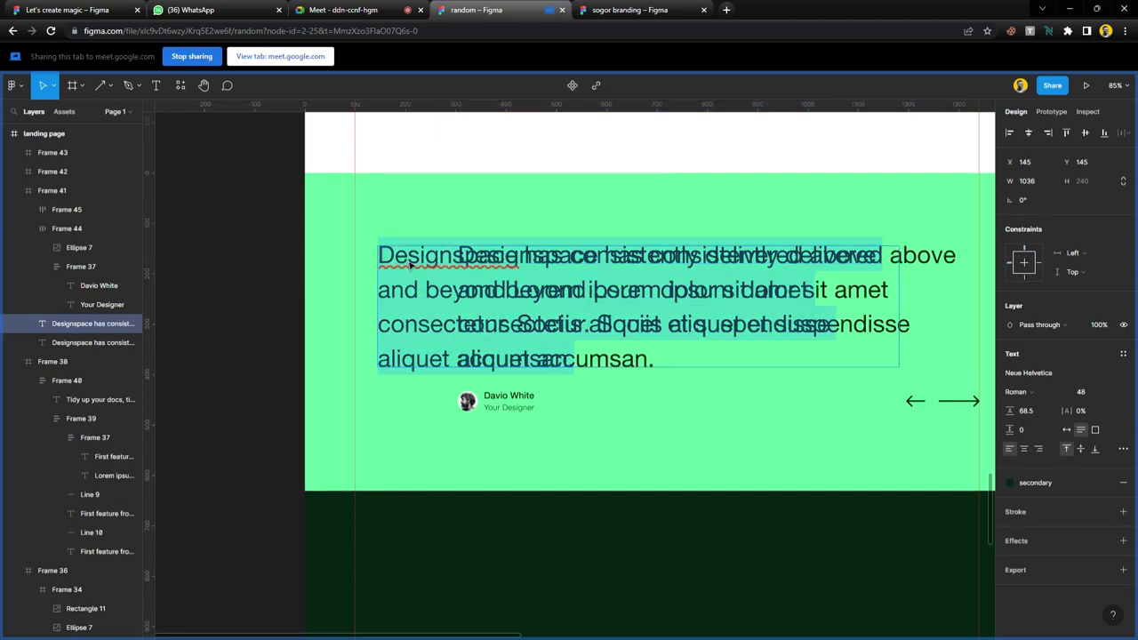
type("“")
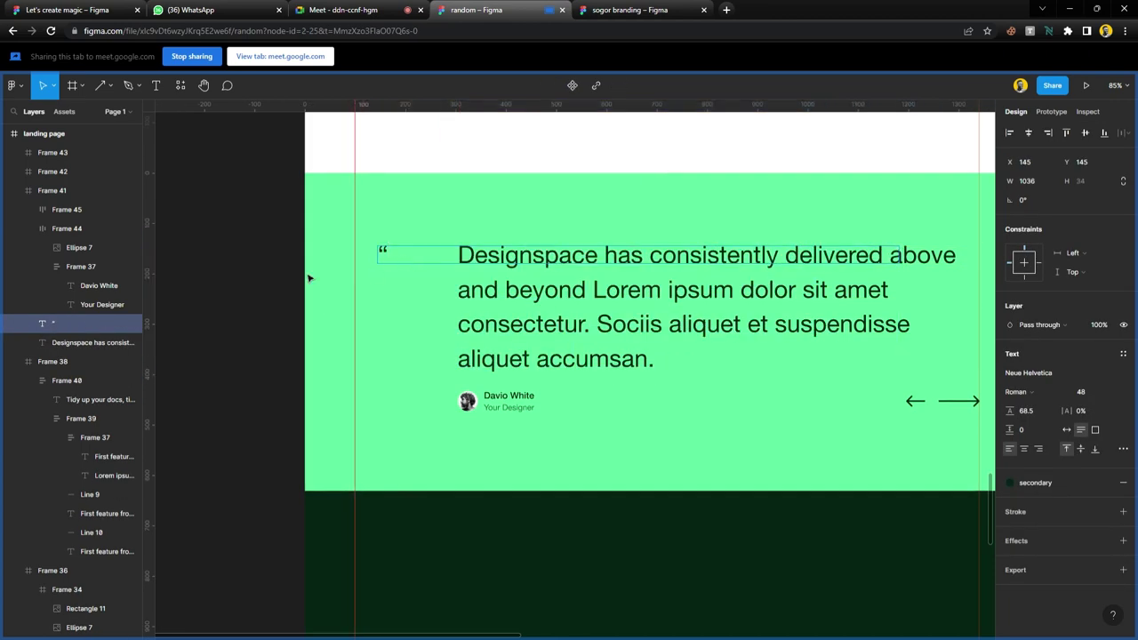
key("Escape")
left_click(1066, 429)
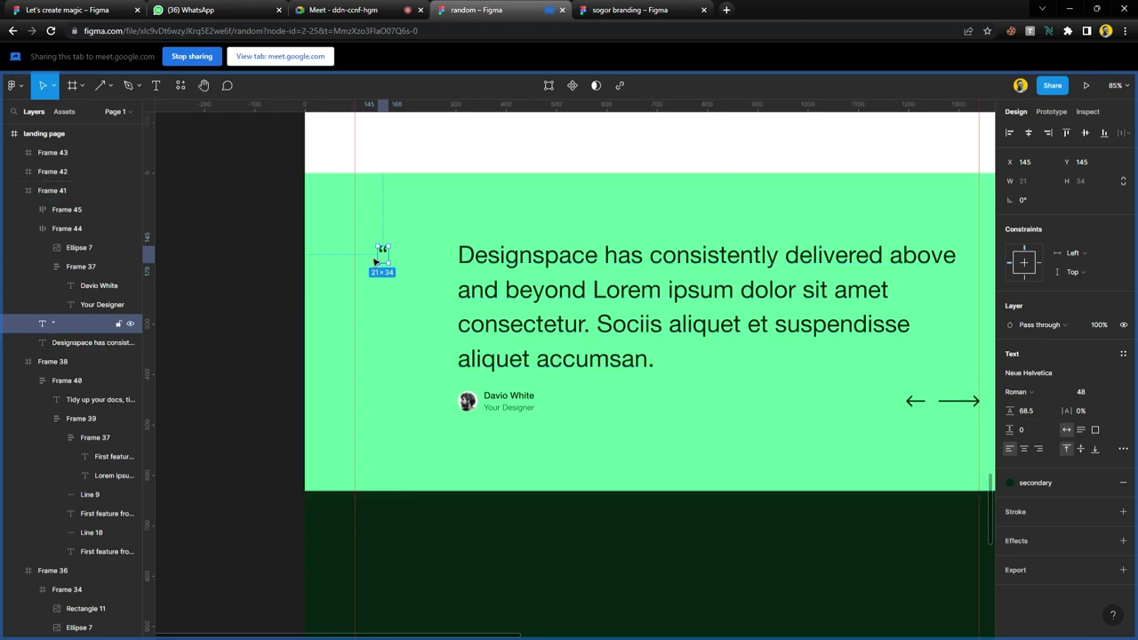
- Set the quotation mark's font weight to Bold
scroll(387, 254, "up", 5)
scroll(390, 254, "up", 3)
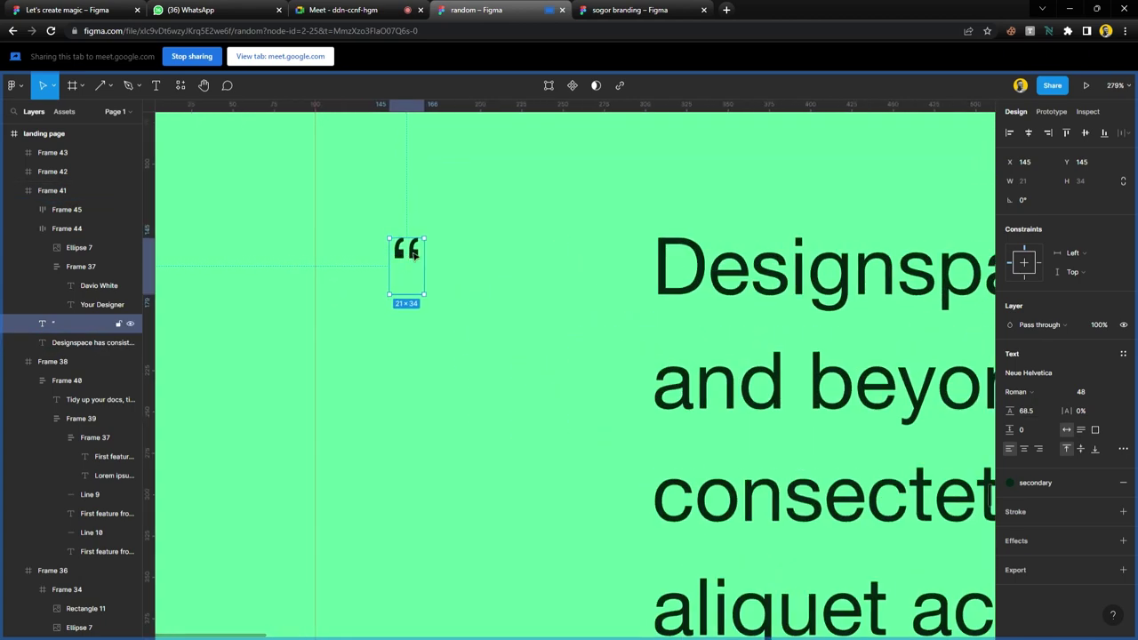
left_click(1041, 388)
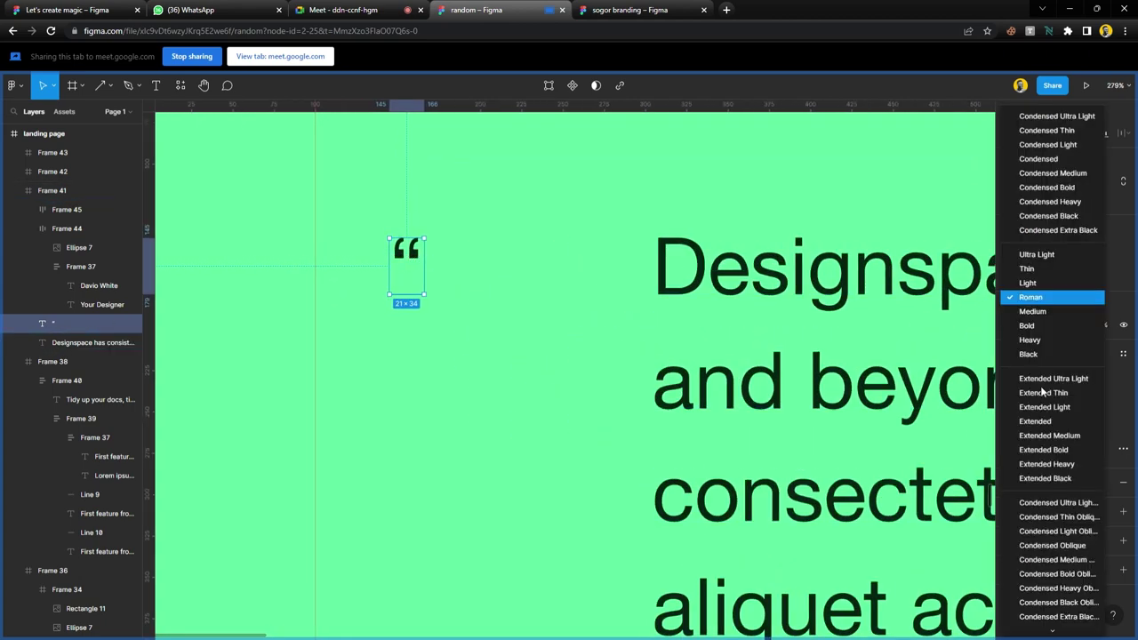
left_click(1041, 332)
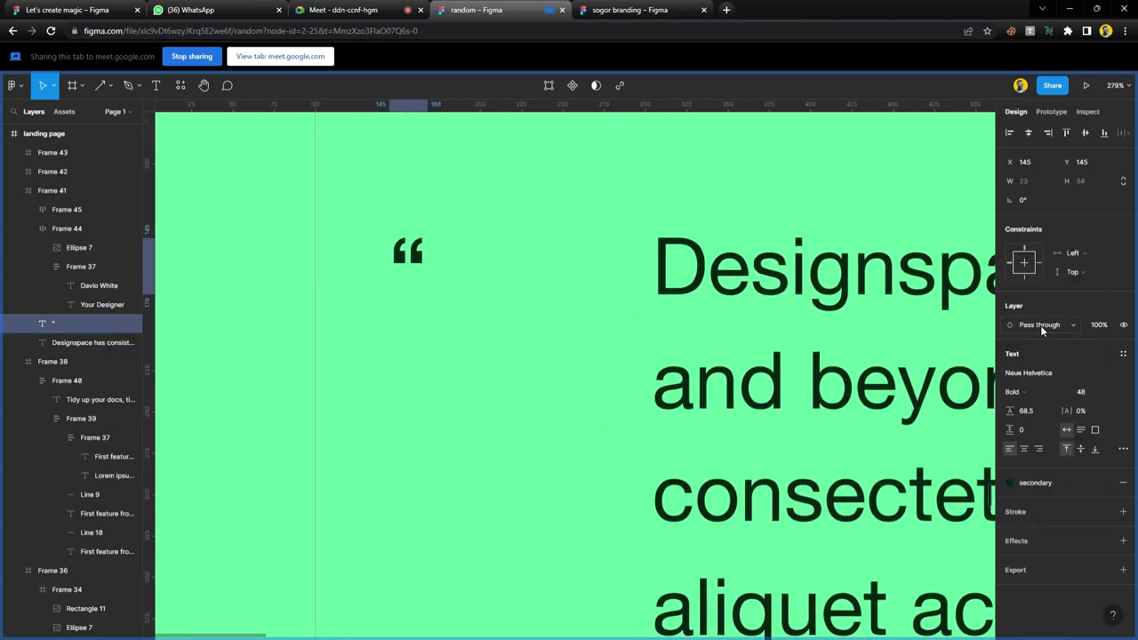
- Flatten the quotation mark and scale it to 96 × 87 with its left edge on the left guide at X 100
right_click(415, 260)
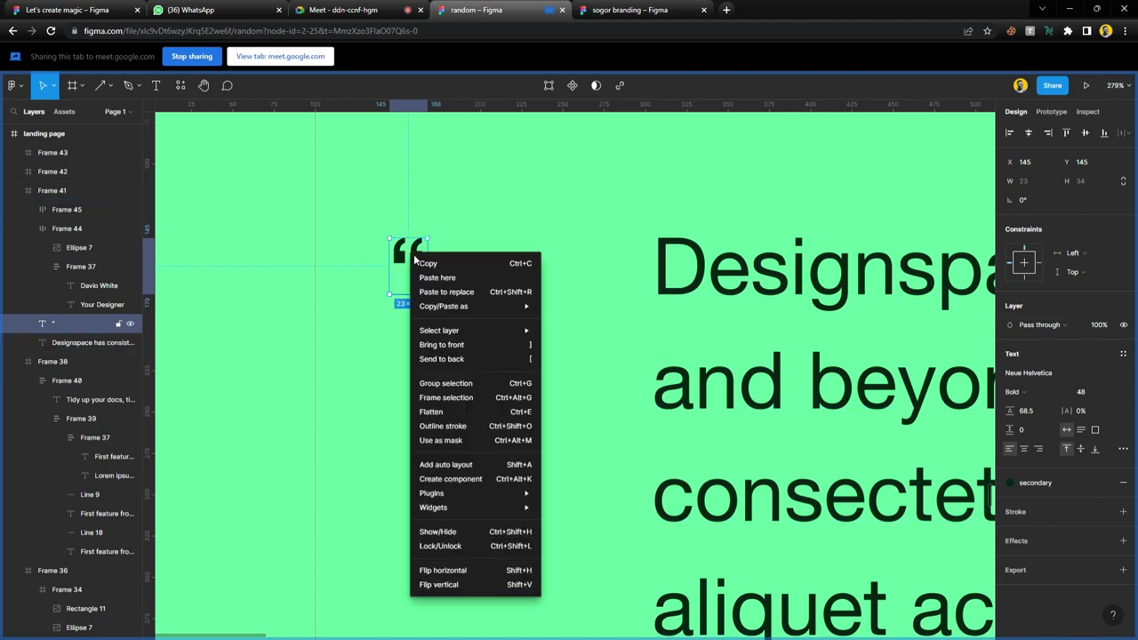
left_click(451, 413)
left_click_drag(430, 273, 466, 367)
scroll(514, 391, "down", 5)
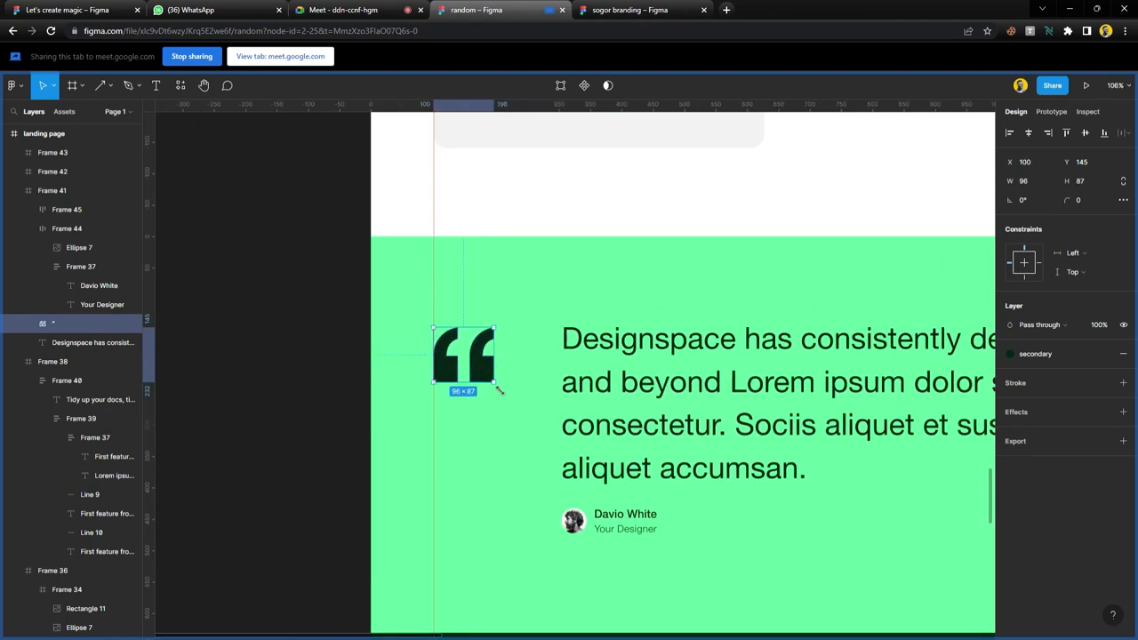
- Widen the testimonial text to 1060 starting at X 280, and align the author details with its left edge at X 280
scroll(498, 396, "down", 4)
scroll(502, 402, "down", 2)
scroll(506, 401, "right", 3)
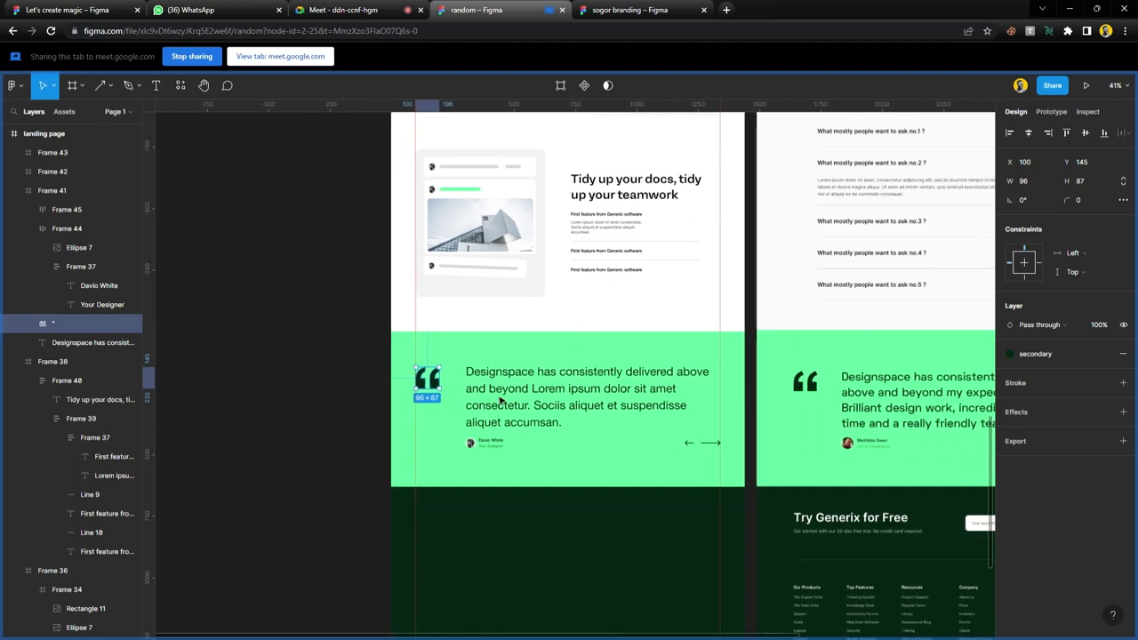
left_click(530, 403)
left_click_drag(469, 399, 463, 399)
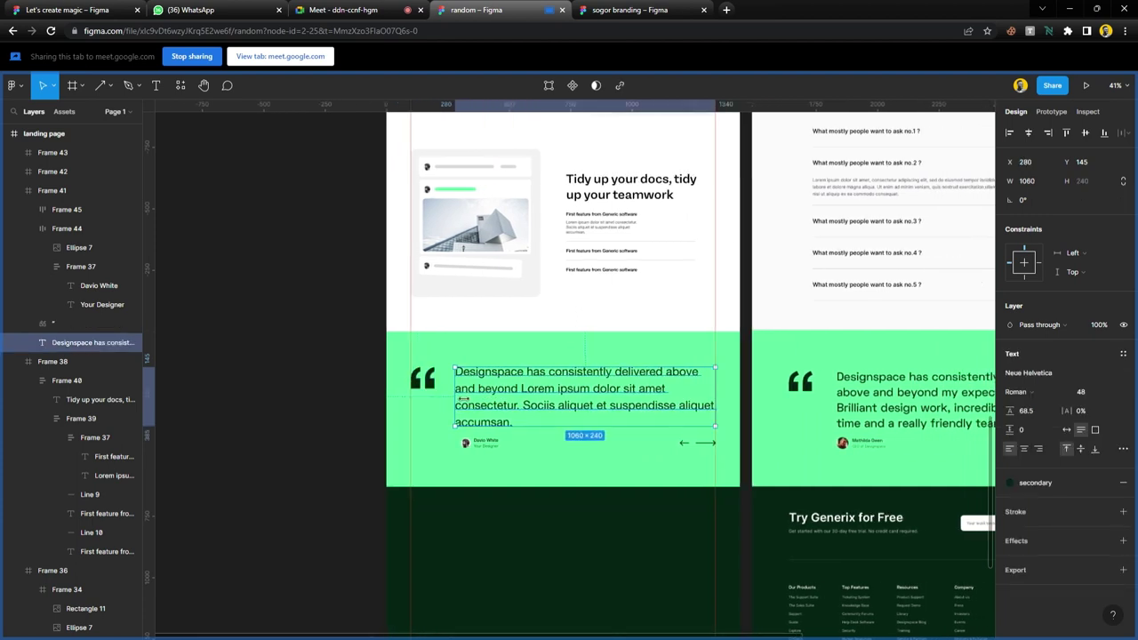
left_click(488, 445)
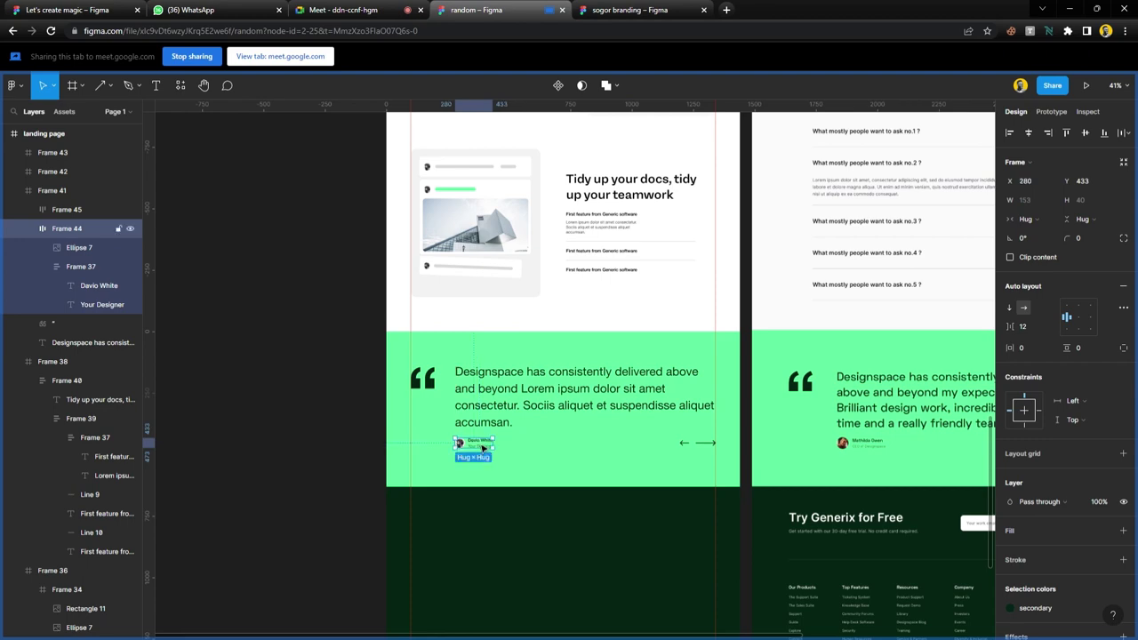
left_click(333, 406)
- Switch to the Google Meet call, admit the waiting participant, and return to the Figma design file
left_click(391, 12)
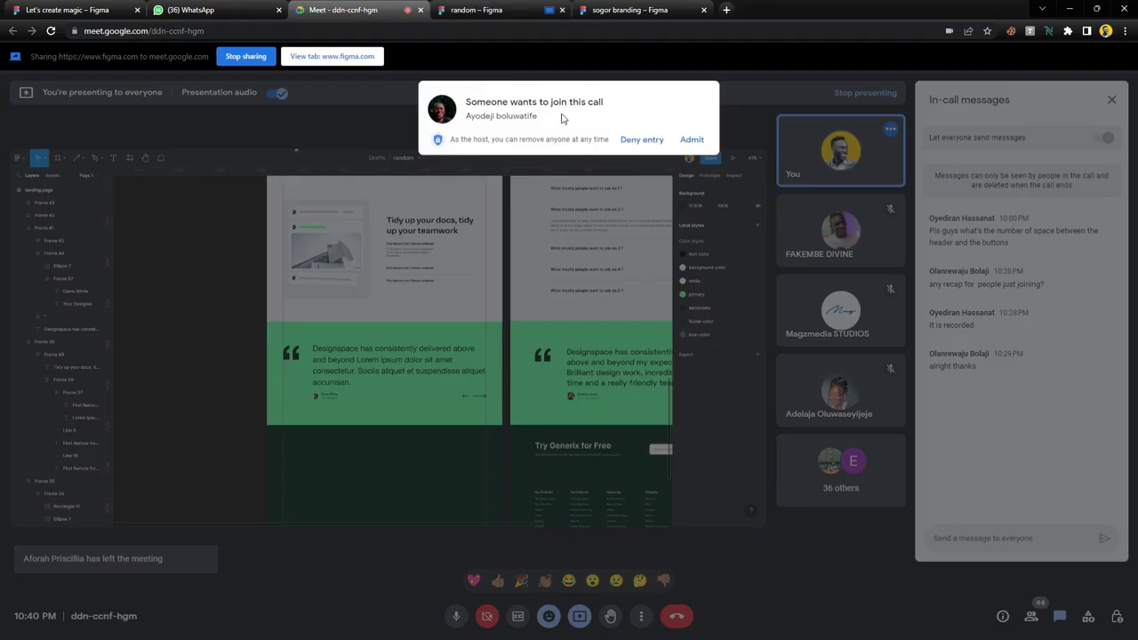
left_click(701, 145)
left_click(487, 11)
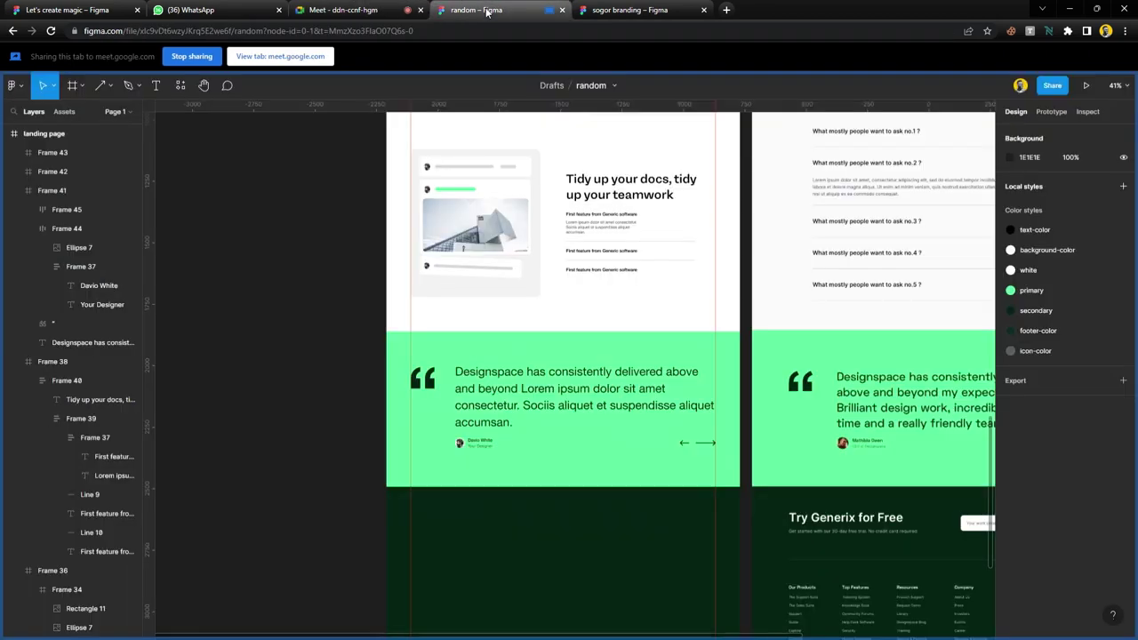
- Nest auto layouts combining the author details with the arrows, that row with the testimonial text, and the result with the quotation mark
scroll(498, 471, "down", 2, "ctrl")
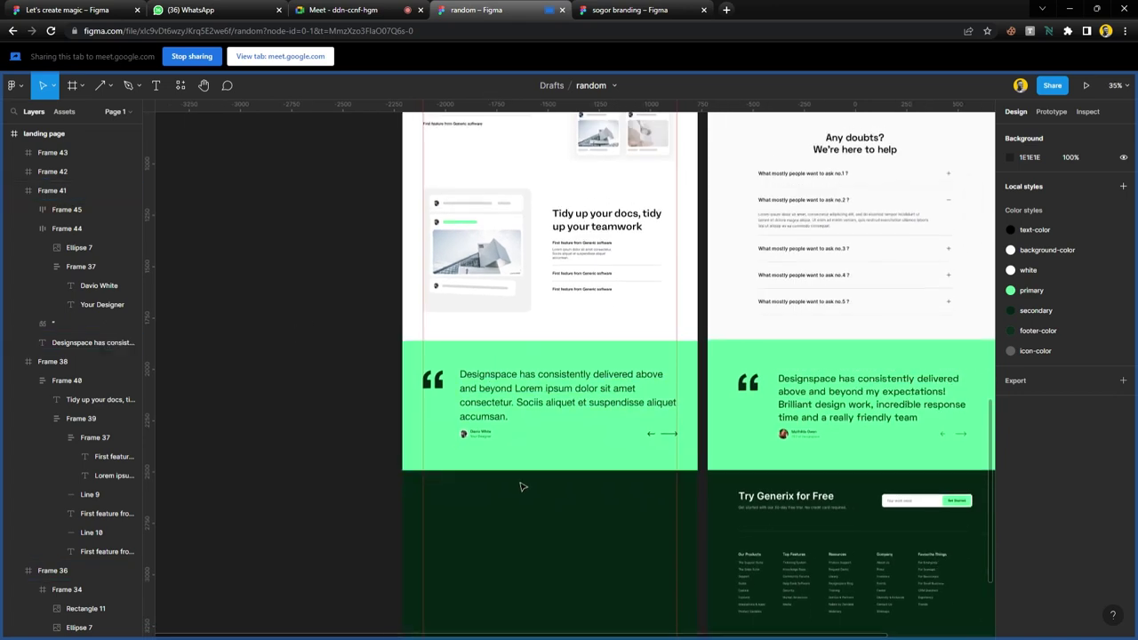
scroll(507, 471, "up", 3, "ctrl")
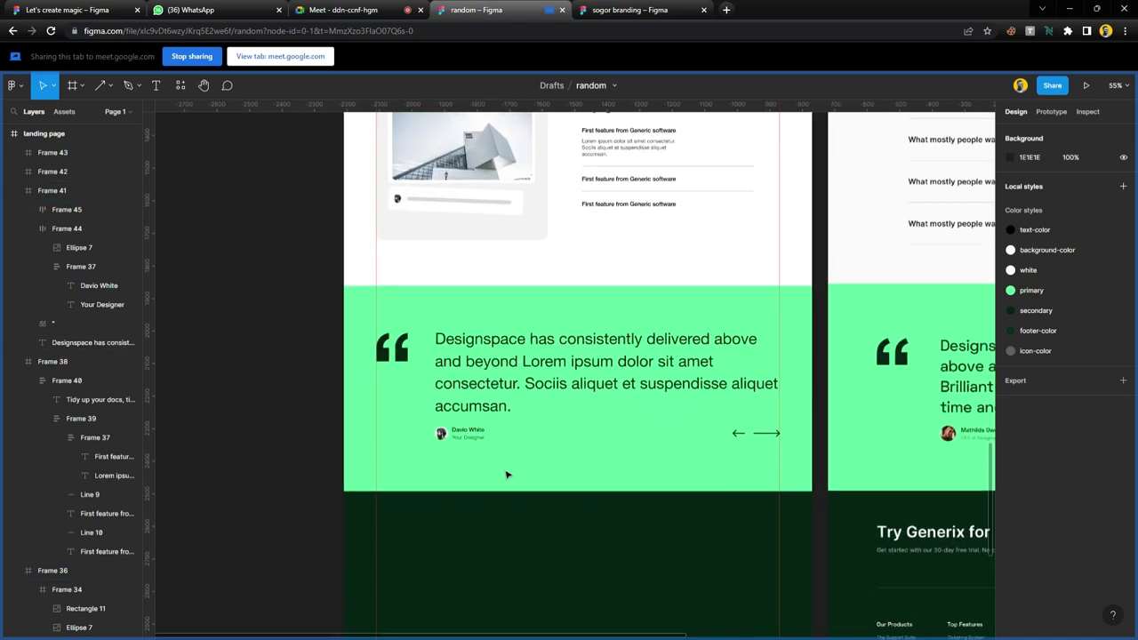
double_click(474, 438)
left_click(770, 439, "shift")
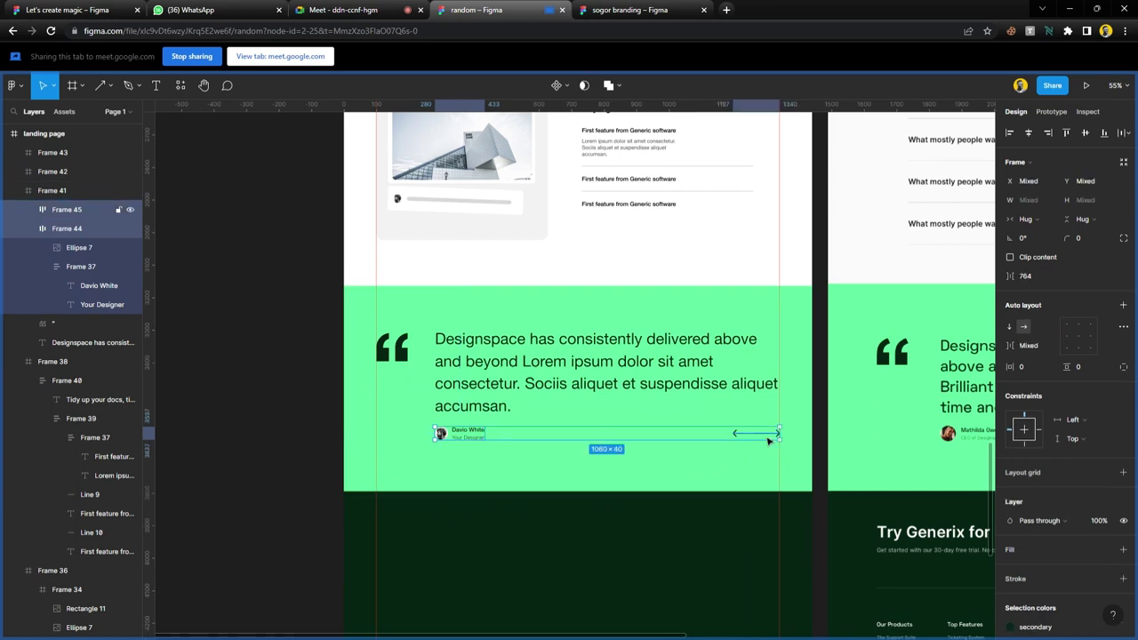
key("shift+a")
left_click(627, 409, "shift")
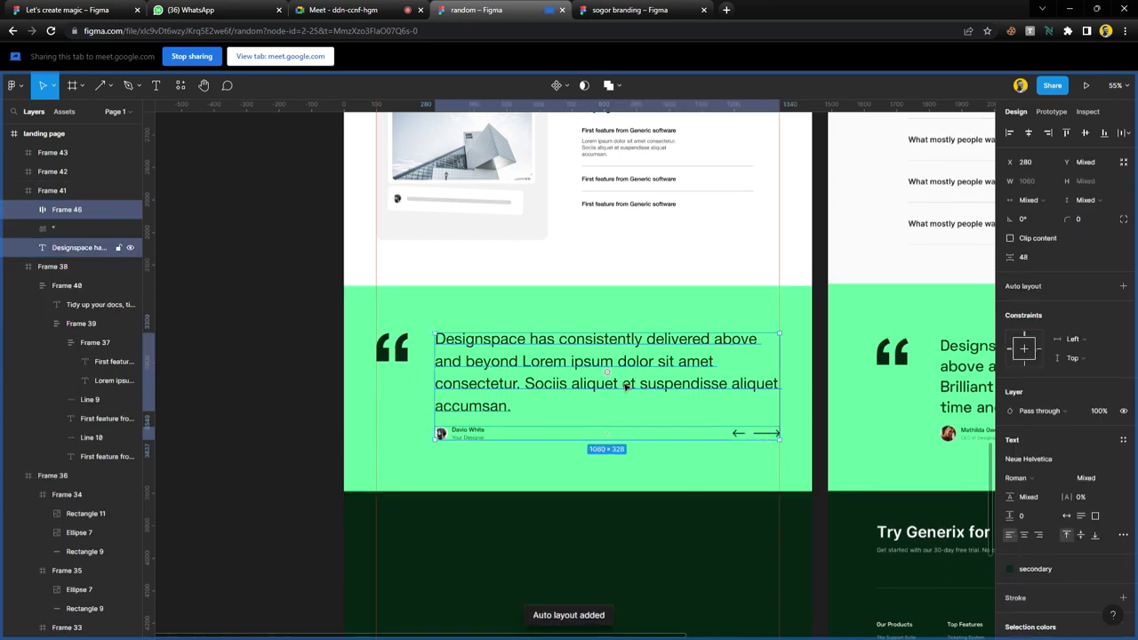
key("shift+a")
left_click(391, 346, "shift")
key("shift+a")
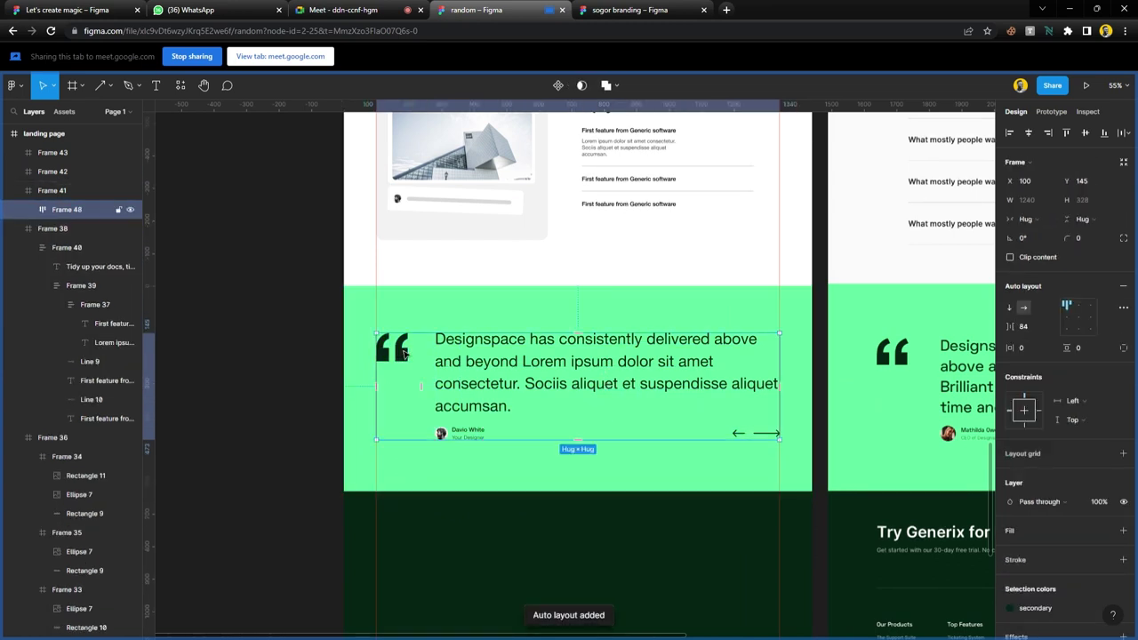
- Center the testimonial block vertically in the green section, keeping its contents aligned top left
left_click(1085, 133)
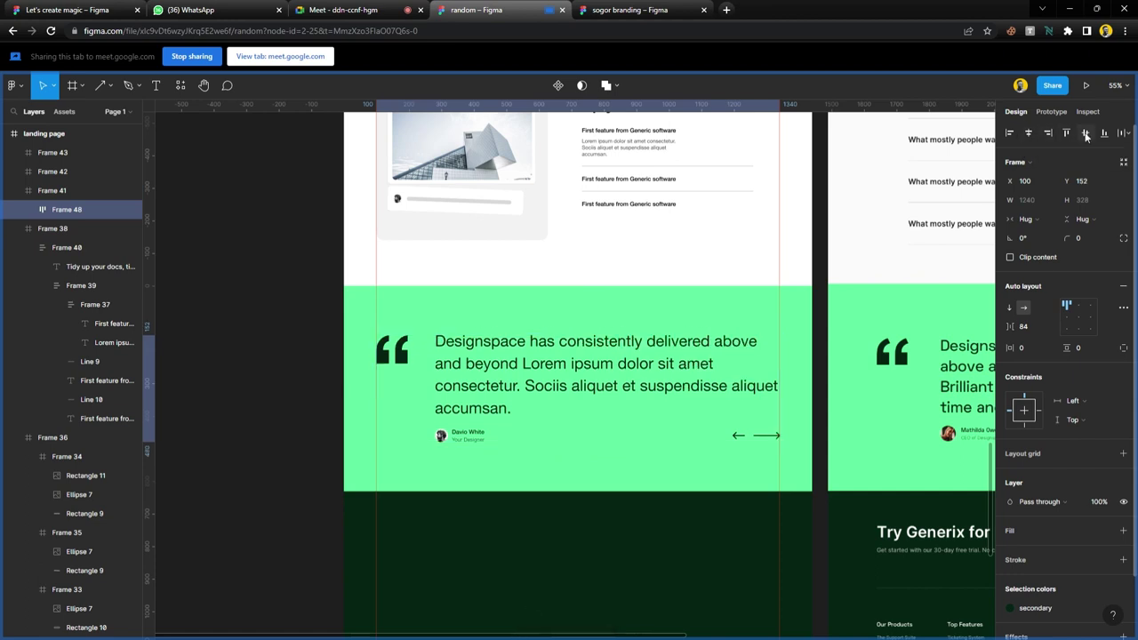
left_click(1083, 321)
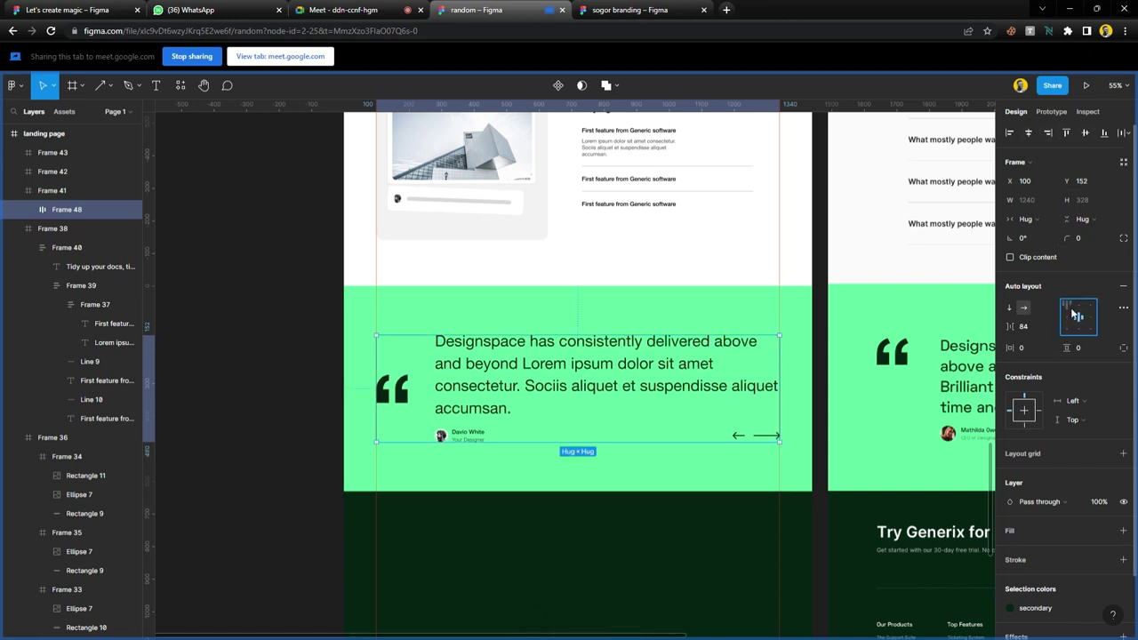
left_click(1065, 311)
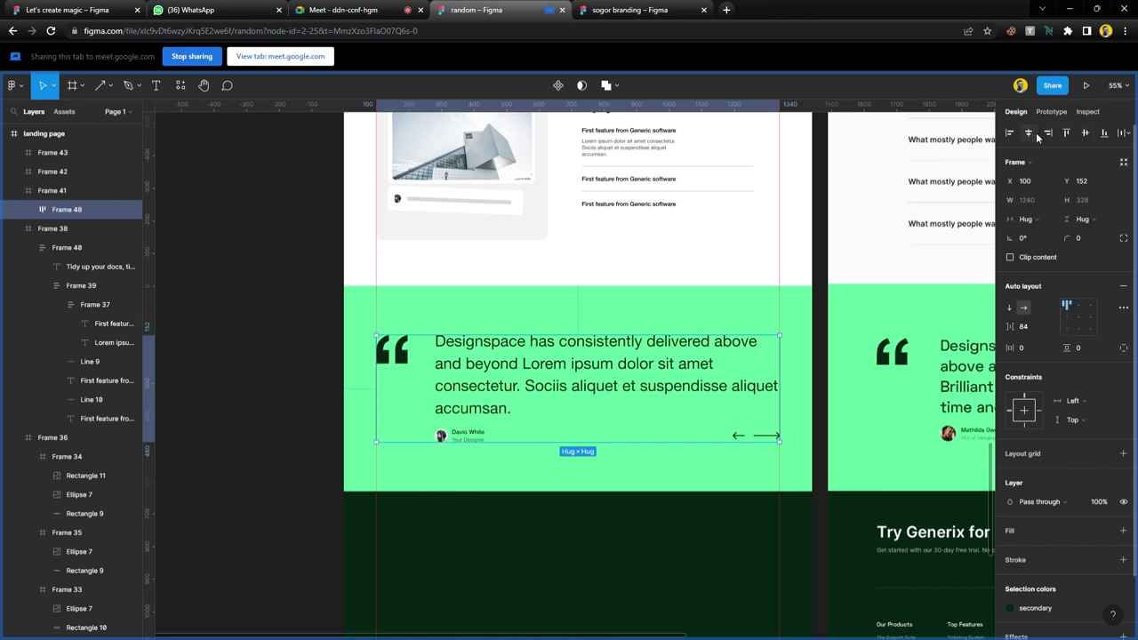
left_click(249, 325)
scroll(522, 439, "down", 2)
- Open the Google Meet call again, admit the next waiting participant, and go back to the Figma design file
left_click(342, 10)
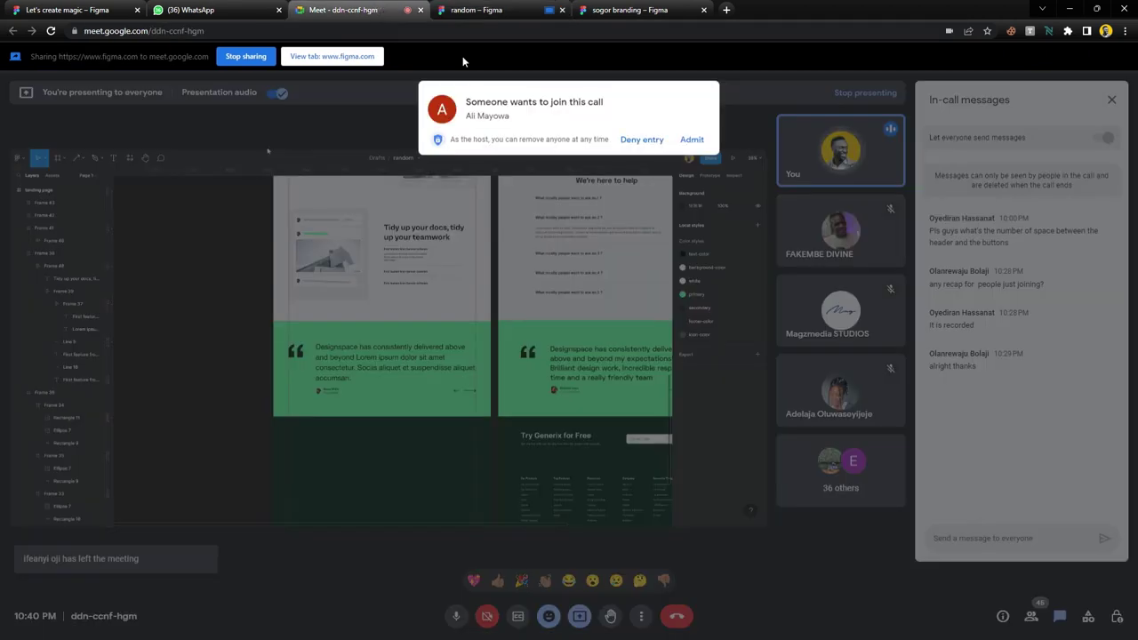
left_click(691, 139)
left_click(475, 10)
- Duplicate the testimonial text into the dark footer section at X 100, Y 91 and apply the white color style to the copy
scroll(572, 332, "down", 5)
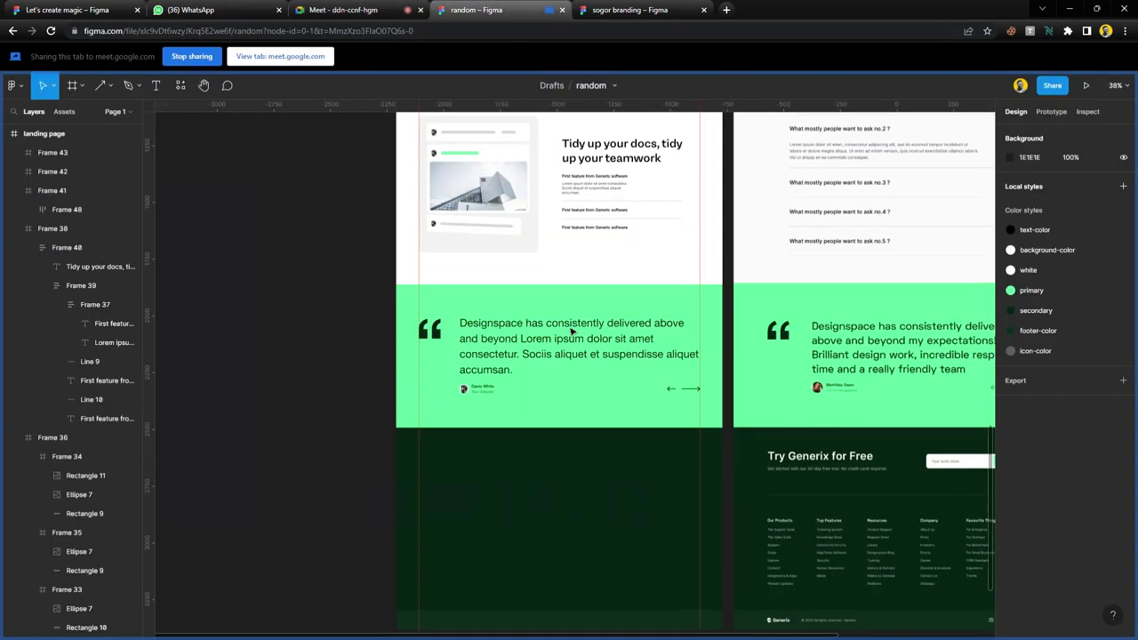
scroll(571, 333, "right", 3)
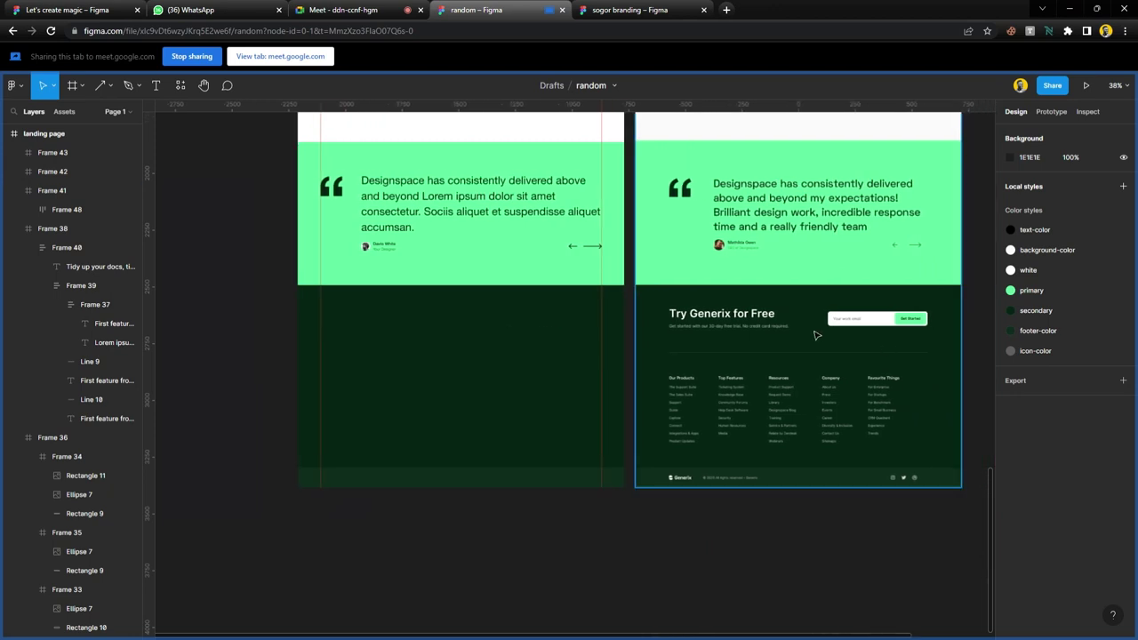
scroll(377, 317, "up", 2)
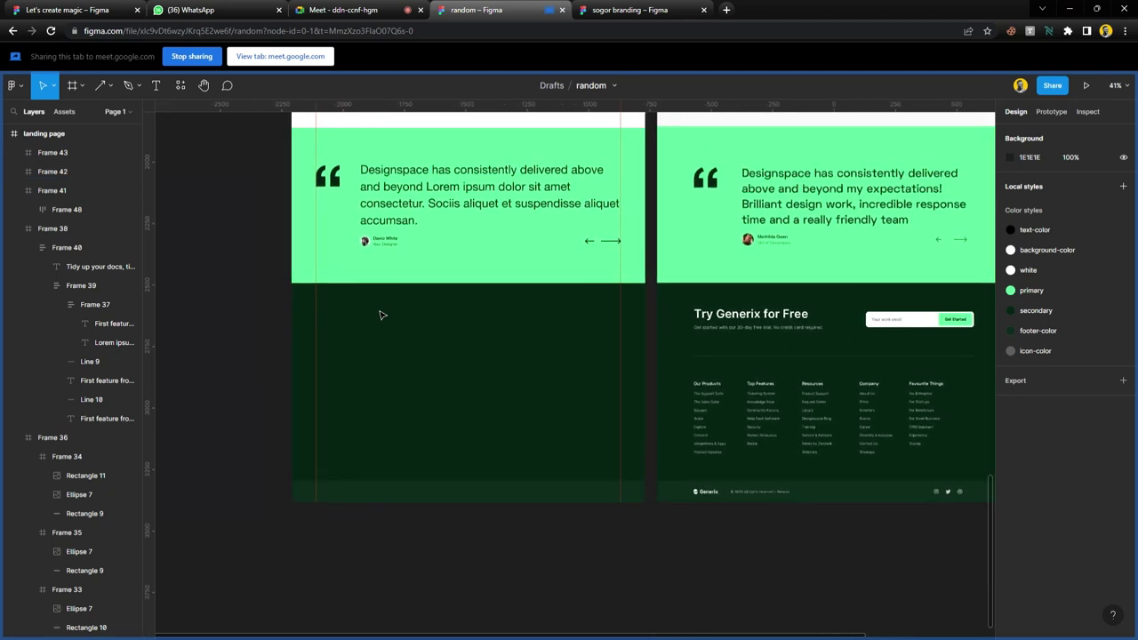
left_click(404, 181, "ctrl")
left_click_drag(405, 181, 380, 335)
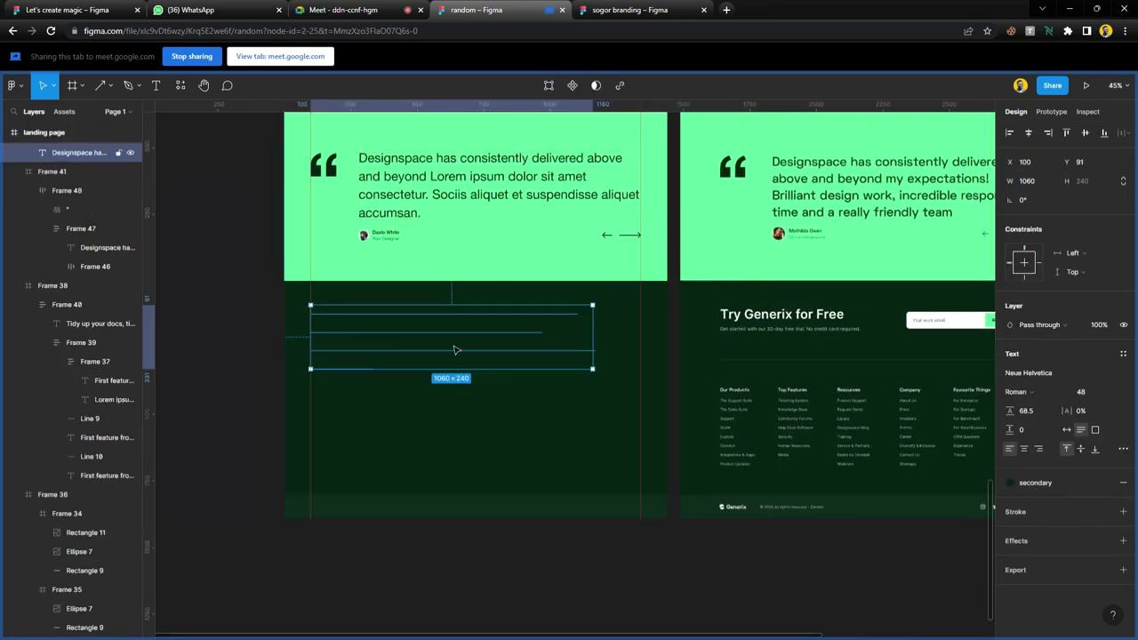
left_click(1068, 493)
left_click(1040, 485)
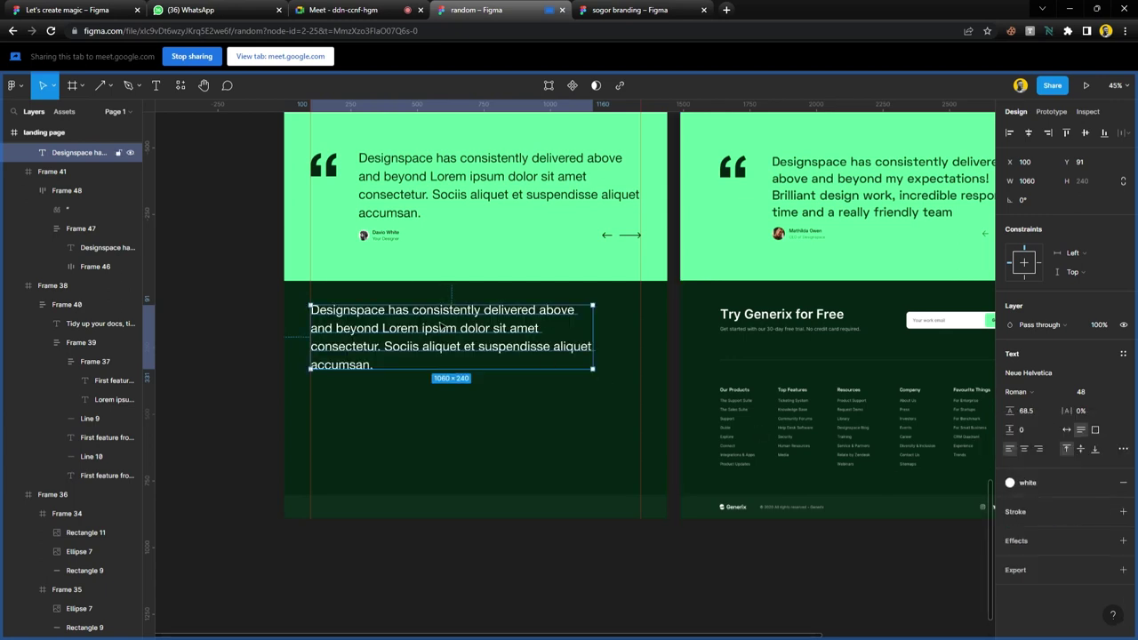
- Replace the copied footer text with "Try Generix for Free", set it to auto width and use the Medium weight
double_click(417, 333)
key("BackSpace")
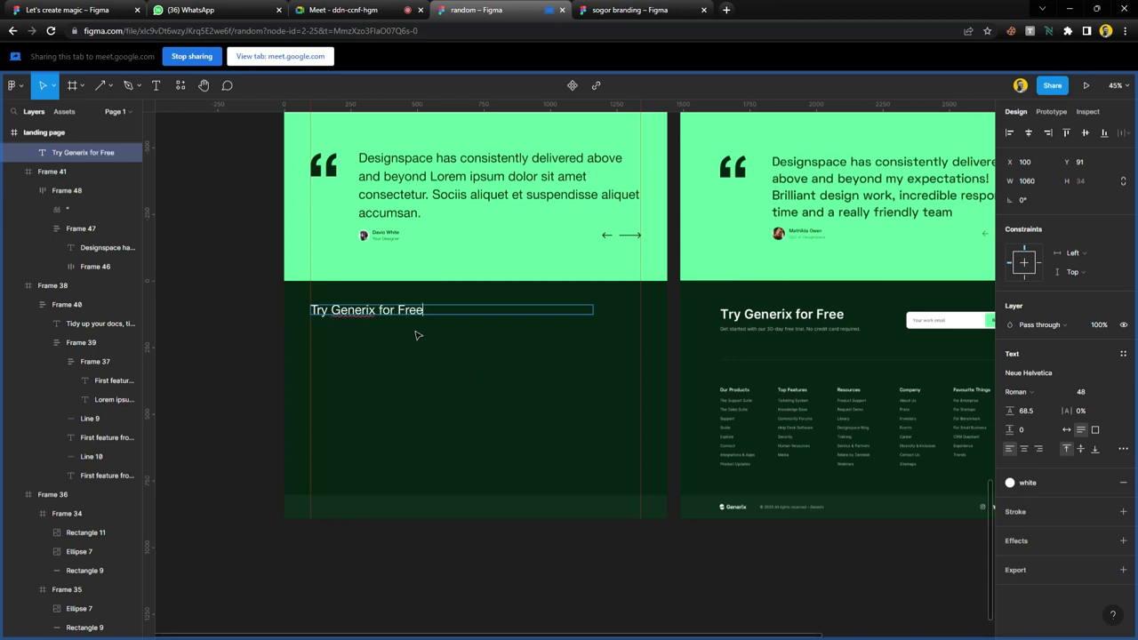
key("Escape")
left_click(1068, 432)
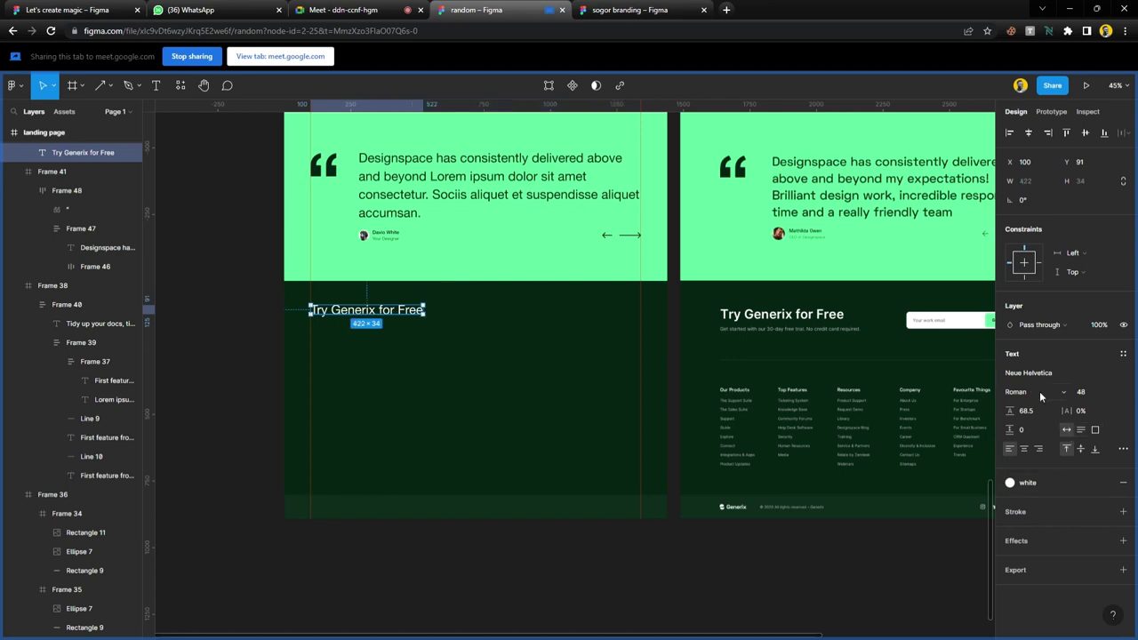
left_click(1039, 391)
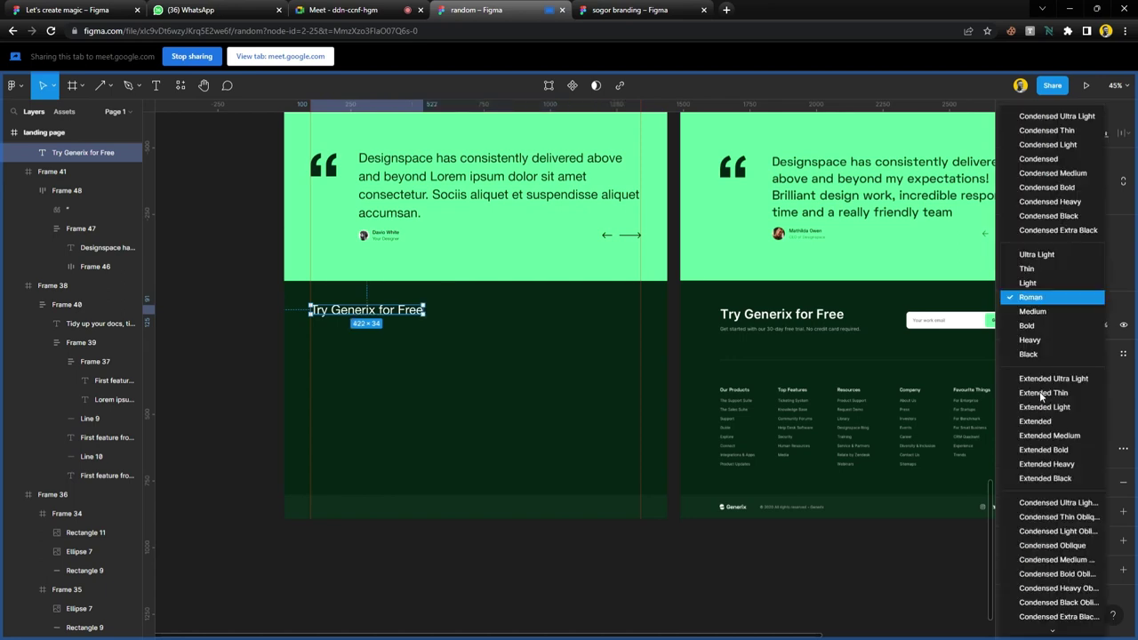
left_click(1033, 311)
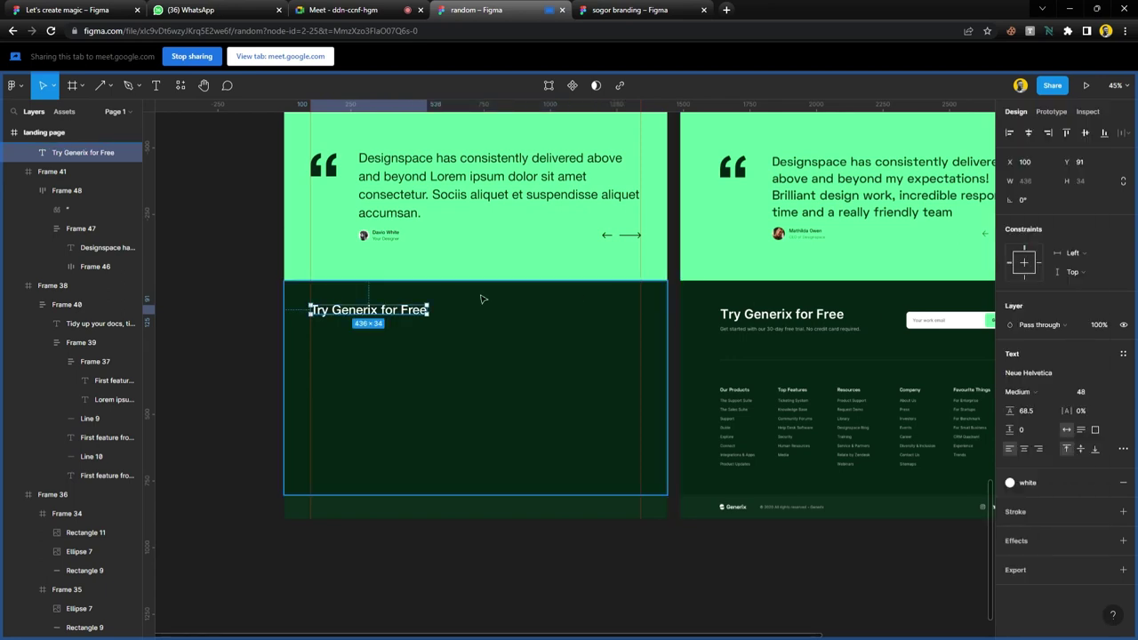
- Duplicate the "Your Designer" caption below the footer heading at X 100, Y 188 and apply the white color style
left_click(397, 245)
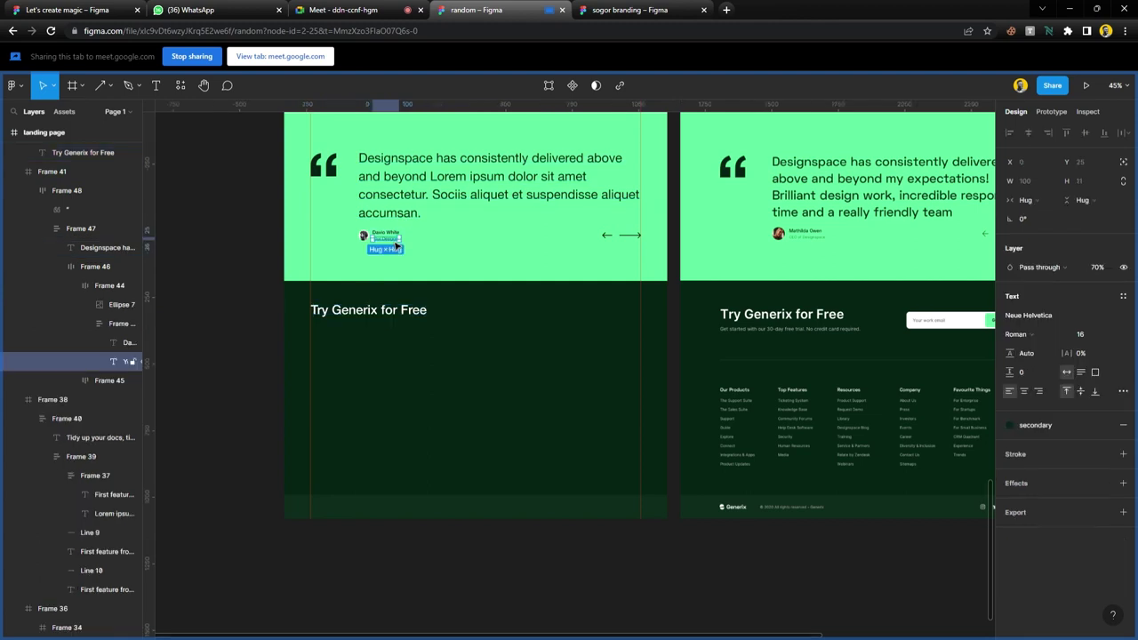
left_click_drag(397, 245, 334, 338)
left_click(1013, 482)
left_click(1041, 502)
scroll(373, 333, "left", 3)
scroll(373, 336, "up", 5, "ctrl")
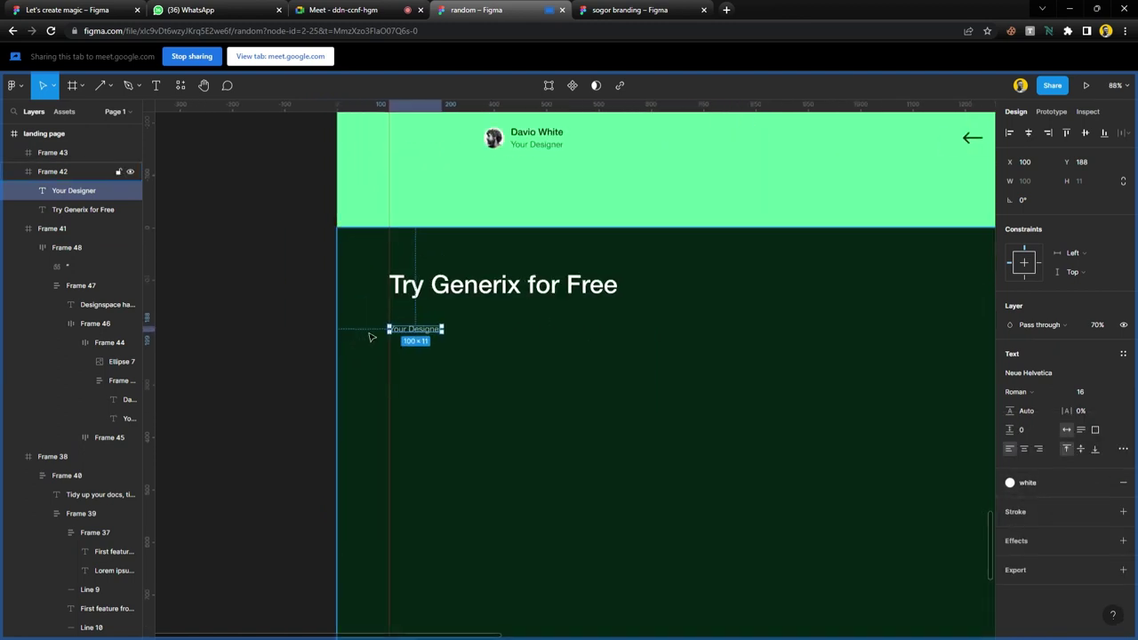
scroll(364, 338, "down", 4, "ctrl")
scroll(438, 326, "up", 1)
- Replace the duplicated caption with the testimonial's "Lorem ipsum dolor sit amet consectetur. Sociis aliquet et suspendisse aliquet accumsan."
double_click(540, 187)
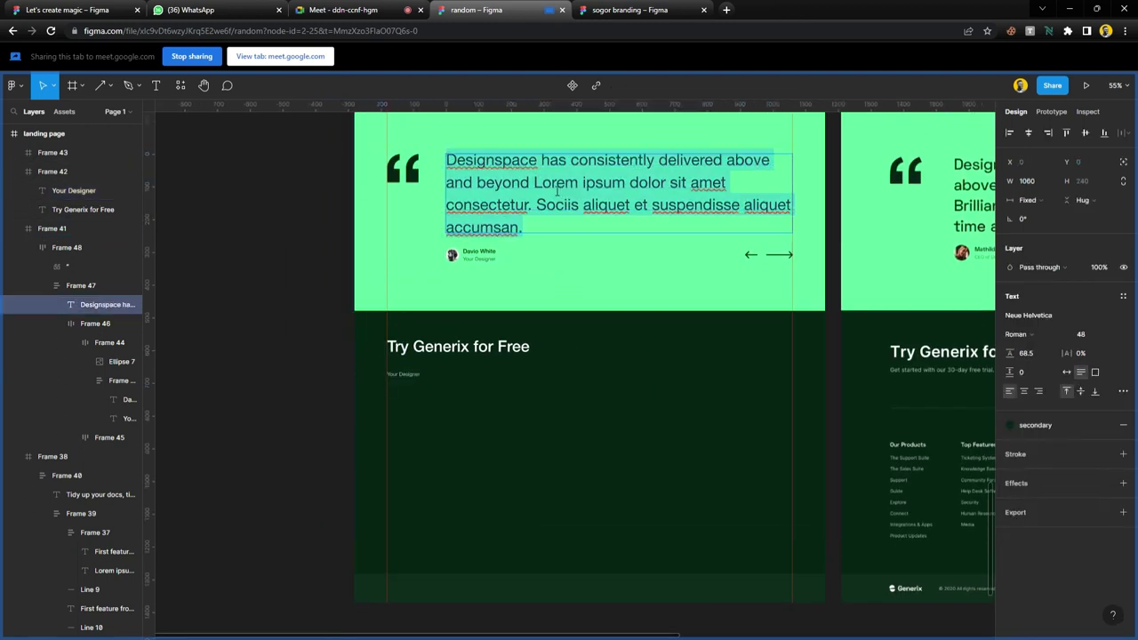
left_click_drag(541, 186, 564, 285)
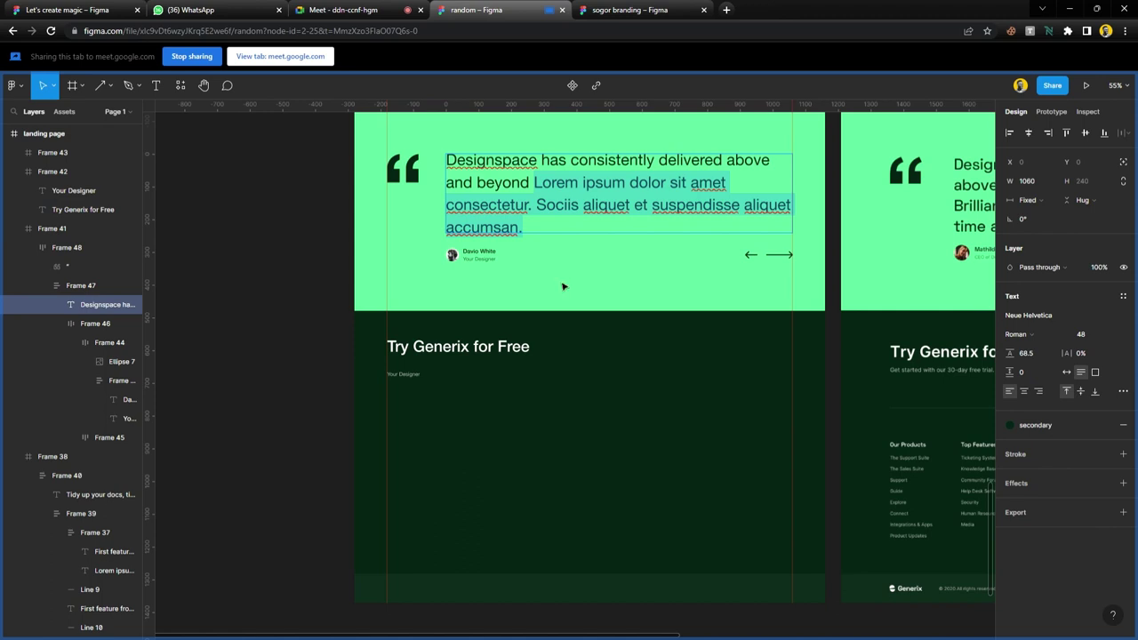
scroll(424, 392, "up", 5, "ctrl")
double_click(404, 359)
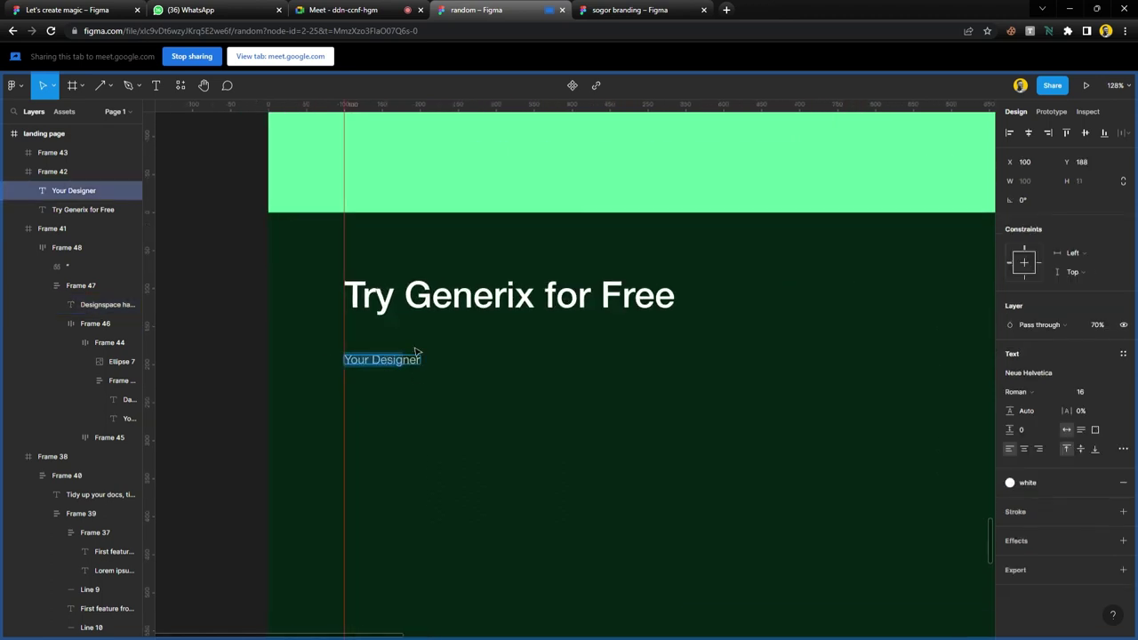
scroll(444, 348, "up", 3, "ctrl")
type("Lorem ipsum dolor sit amet consectetur. Sociis aliquet et suspendisse aliquet accumsan nec.")
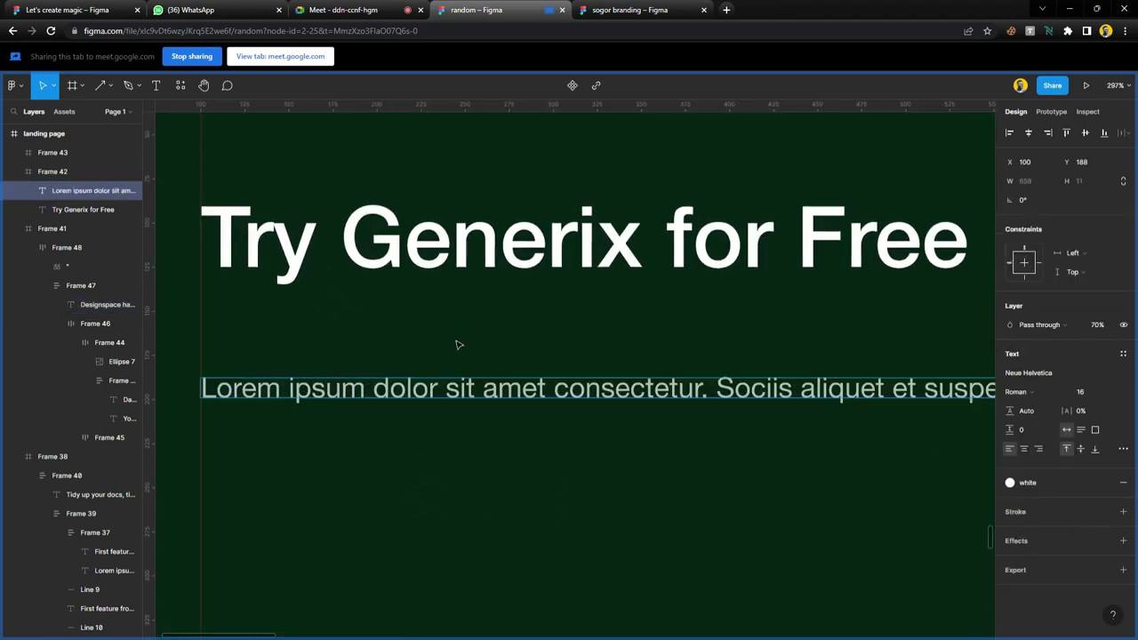
scroll(458, 344, "down", 4, "ctrl")
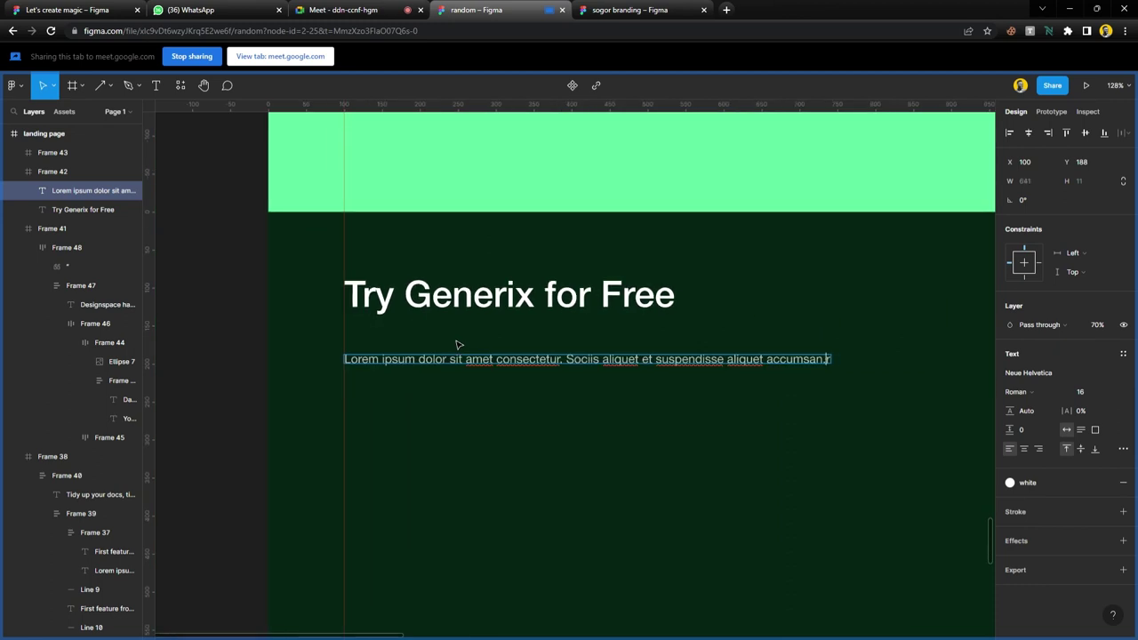
scroll(457, 344, "down", 4, "ctrl")
key("Escape")
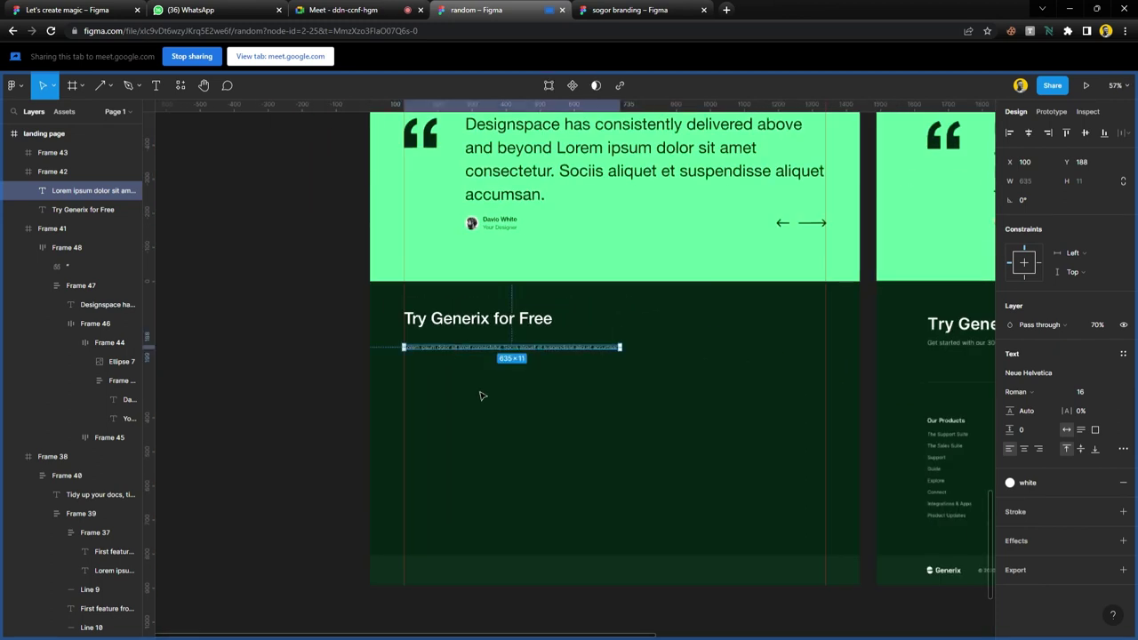
- Shorten the footer caption to "Lorem ipsum dolor sit amet consectetur." and move it closer to the heading at Y 157
key("shift+2")
left_click_drag(490, 353, 906, 318)
double_click(497, 324)
key("Delete")
key("Escape")
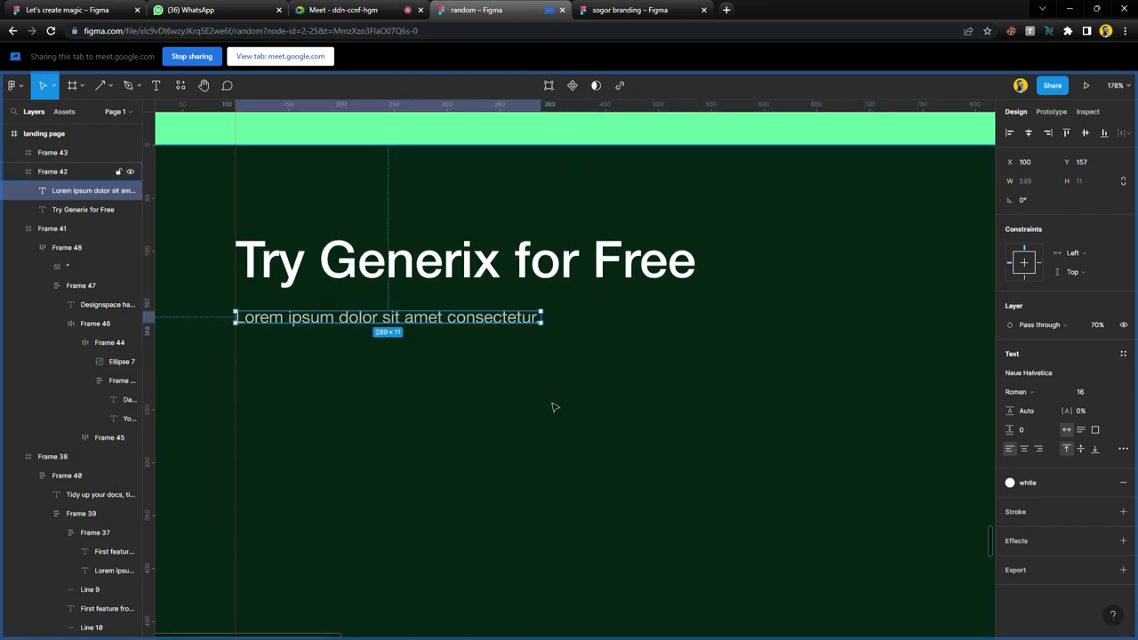
- Set the vertical spacing between the footer heading and its caption to 30
key("Escape")
scroll(476, 392, "down", 2)
left_click(480, 332)
left_click(494, 295, "shift")
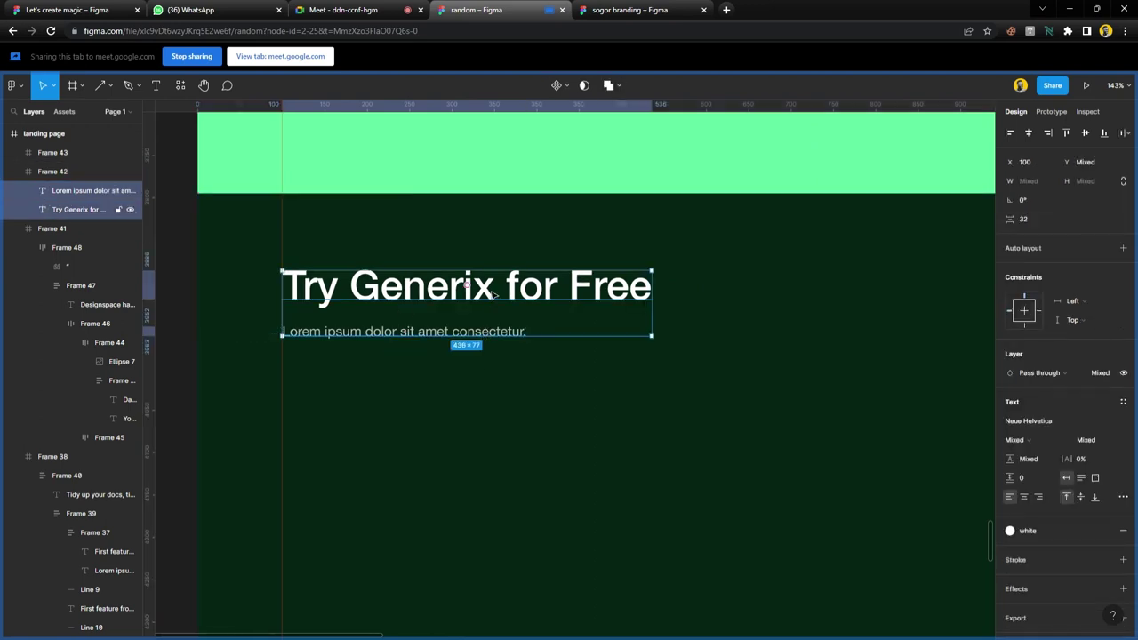
key("Return")
left_click(512, 382)
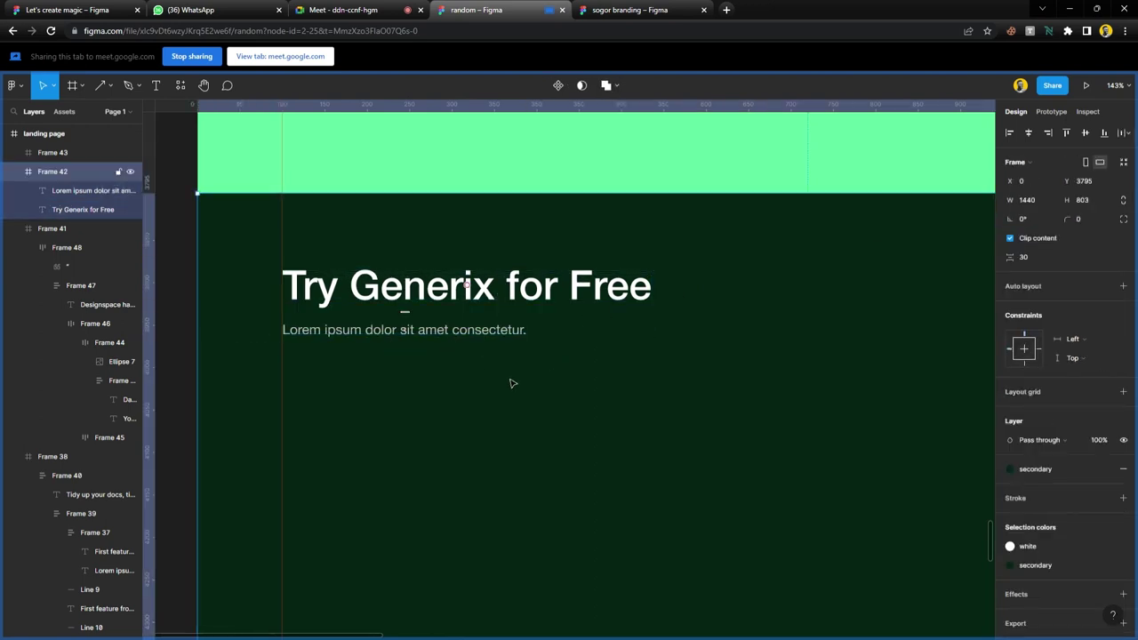
- Draw an email field frame of about 551 × 68 opposite the footer heading, ending at the page's right margin guide
scroll(512, 382, "down", 5)
scroll(510, 383, "right", 3)
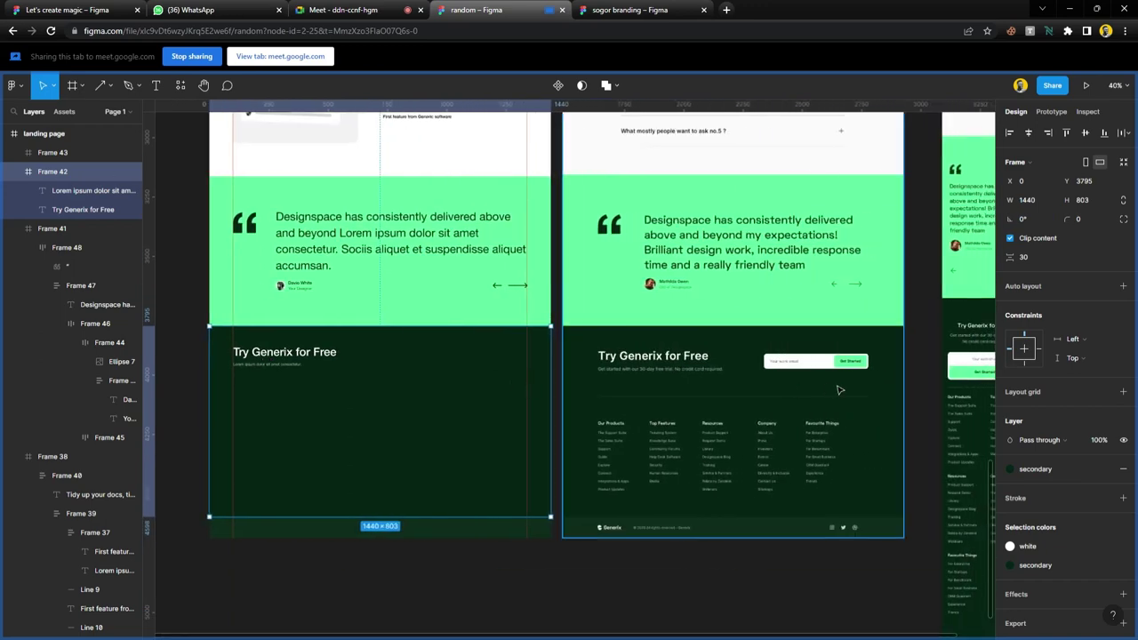
scroll(495, 406, "up", 3)
scroll(496, 407, "right", 3)
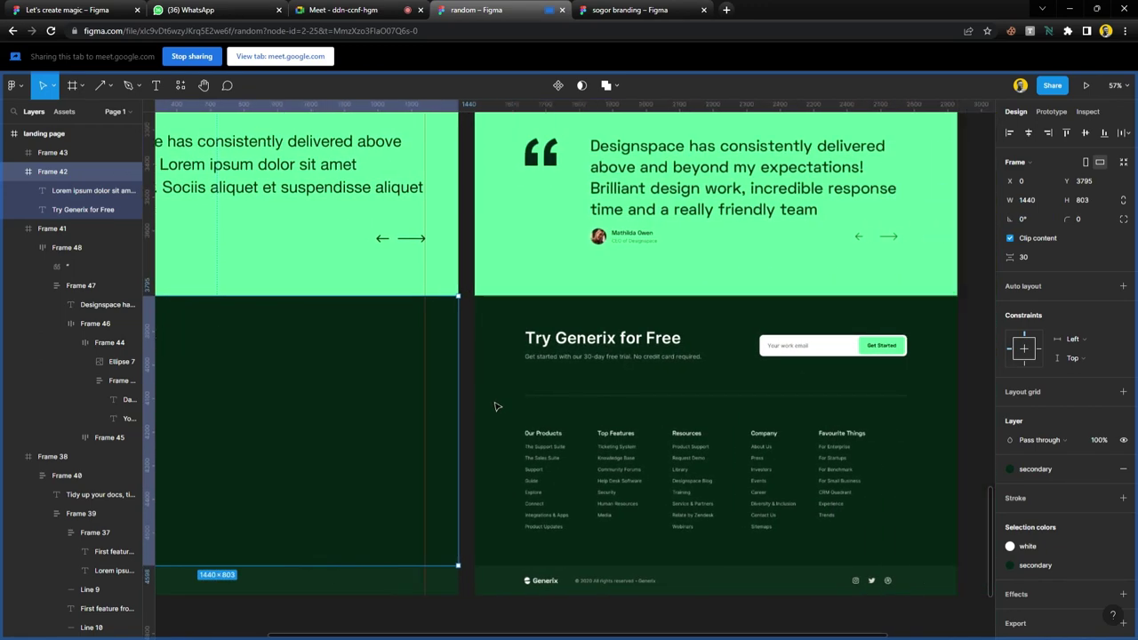
scroll(495, 406, "left", 2)
key("f")
mouse_move(310, 329)
left_mouse_down()
mouse_move(419, 360)
mouse_move(463, 351)
left_mouse_up()
left_click_drag(310, 345, 286, 346)
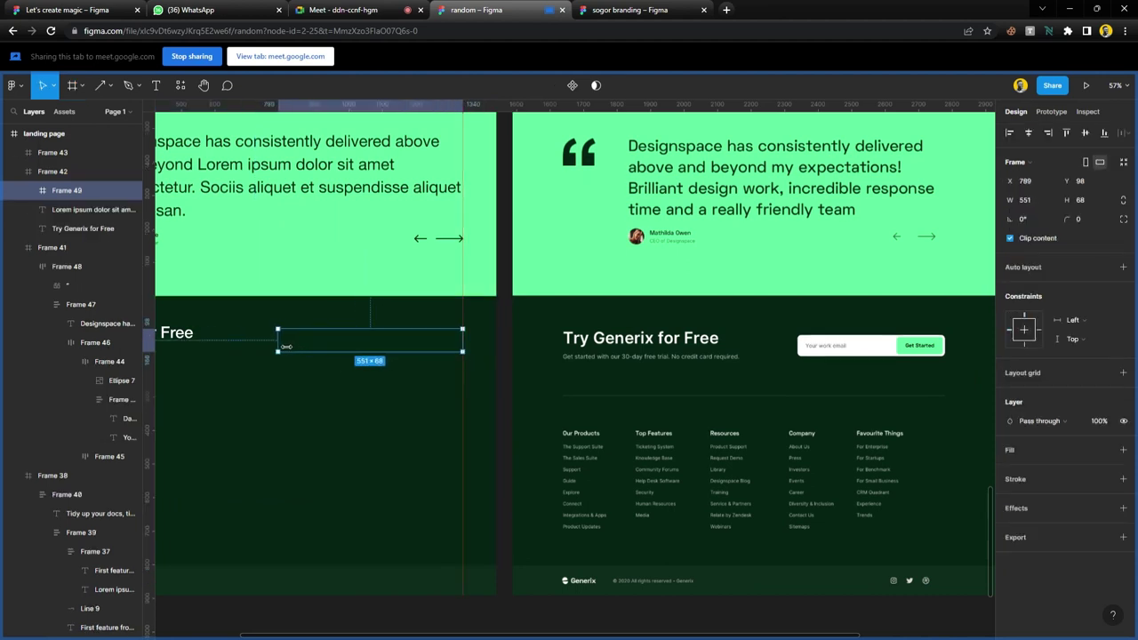
- Fill the email field frame with the white color style and set its corner radius to 8
left_click(1104, 449)
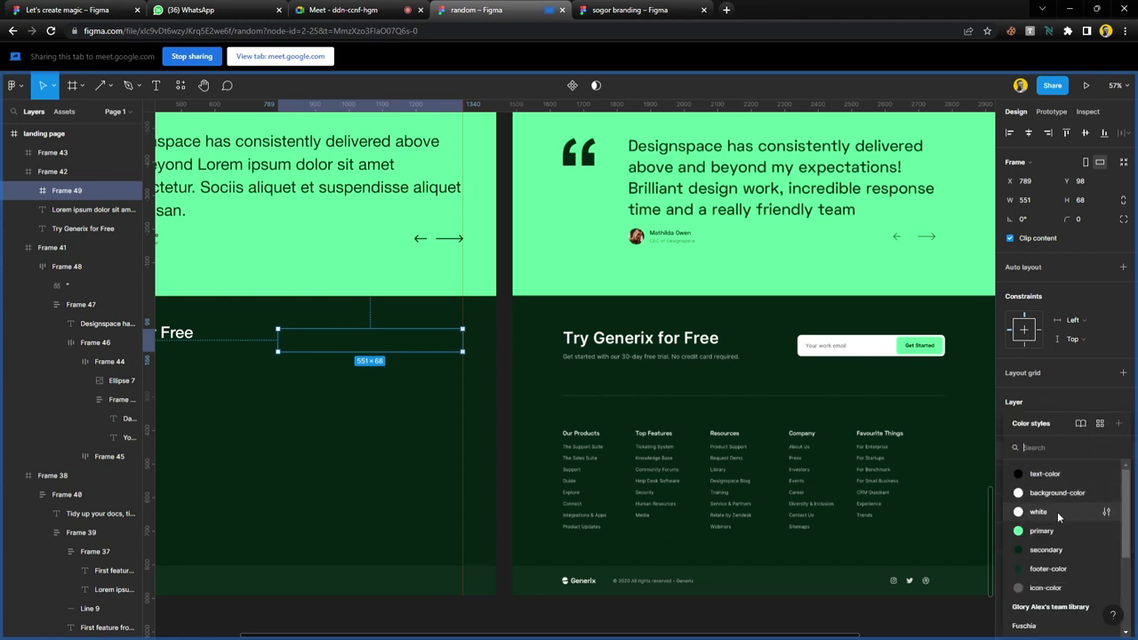
left_click(1056, 511)
type("8")
key("Return")
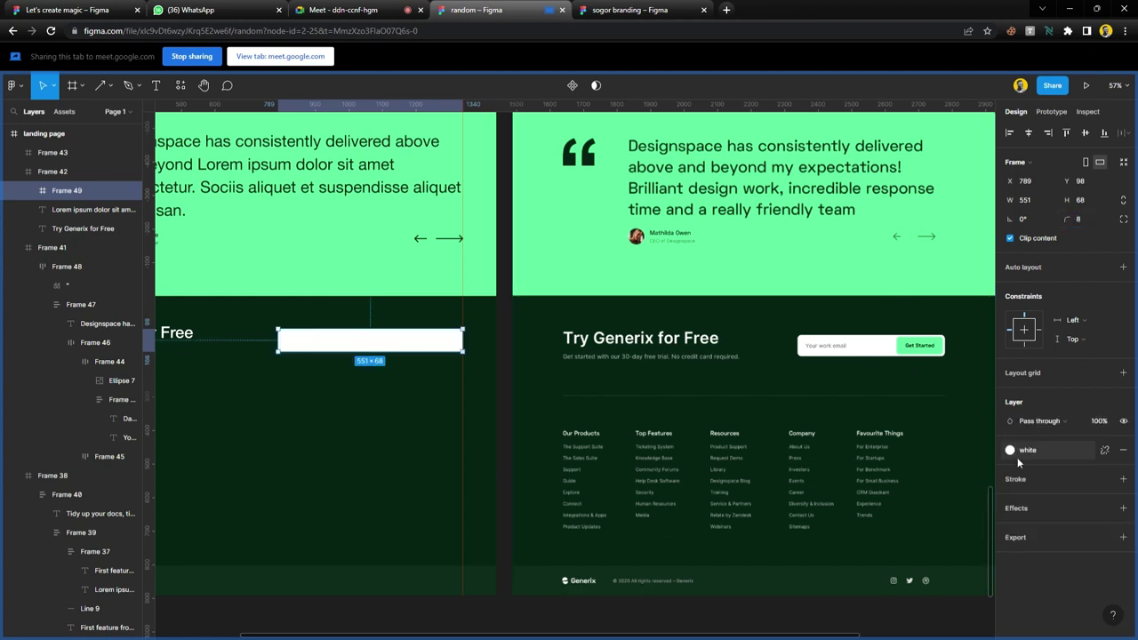
- Copy the green "Get started" button from the hero section
scroll(493, 374, "left", 3)
scroll(517, 368, "right", 4)
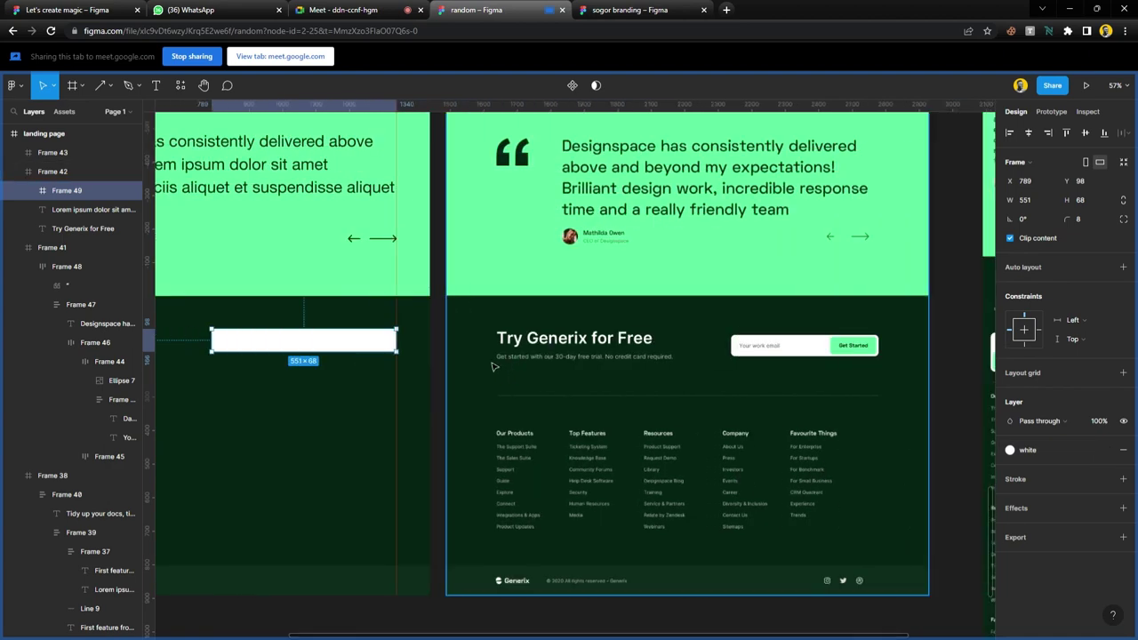
scroll(496, 366, "left", 5)
scroll(486, 351, "down", 5, "ctrl")
scroll(444, 373, "up", 5)
scroll(440, 384, "up", 6, "ctrl")
scroll(440, 384, "up", 4, "ctrl")
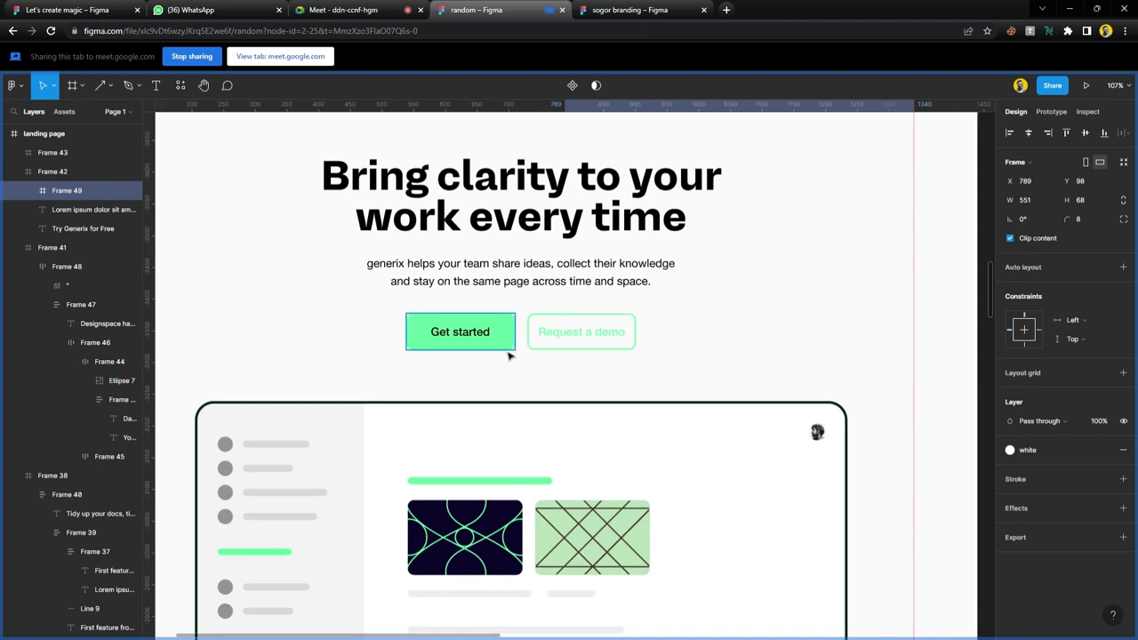
left_click(507, 348)
scroll(512, 358, "down", 8, "ctrl")
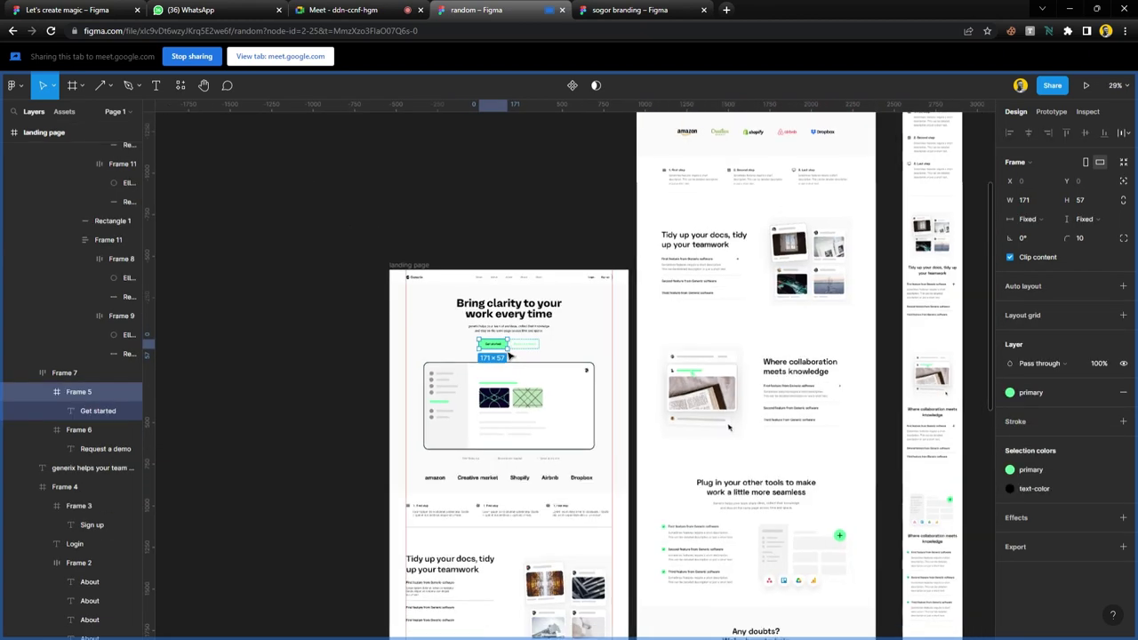
- Paste the "Get started" button into the white email field and place it at the field's right end
scroll(533, 427, "down", 5)
scroll(562, 503, "down", 1)
scroll(569, 507, "up", 12, "ctrl")
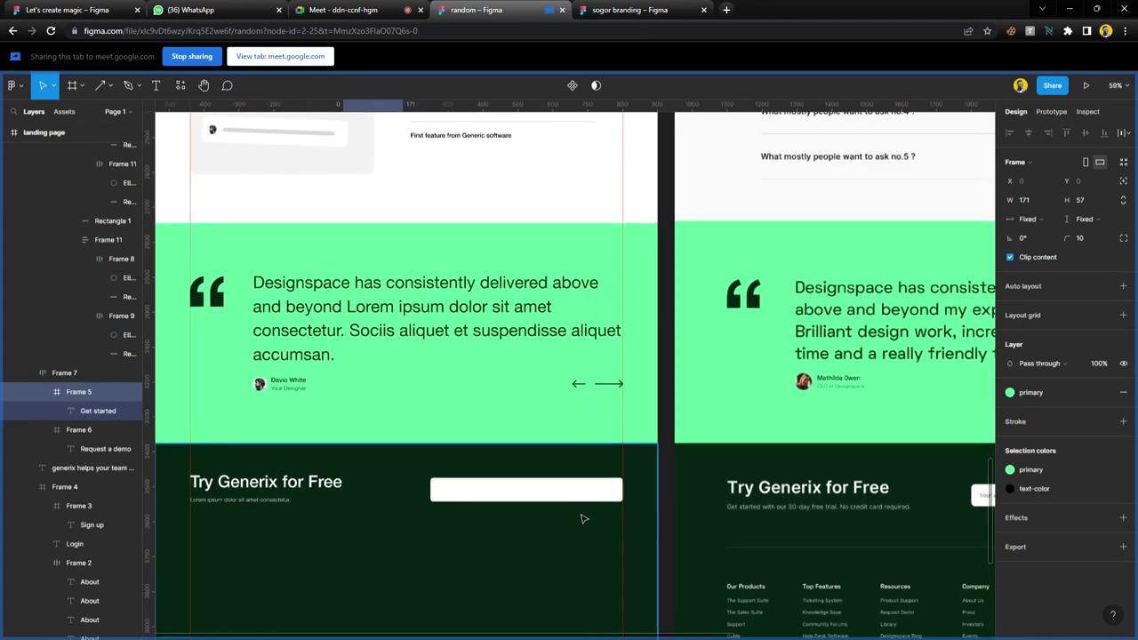
left_click(679, 457)
scroll(680, 457, "down", 6, "ctrl")
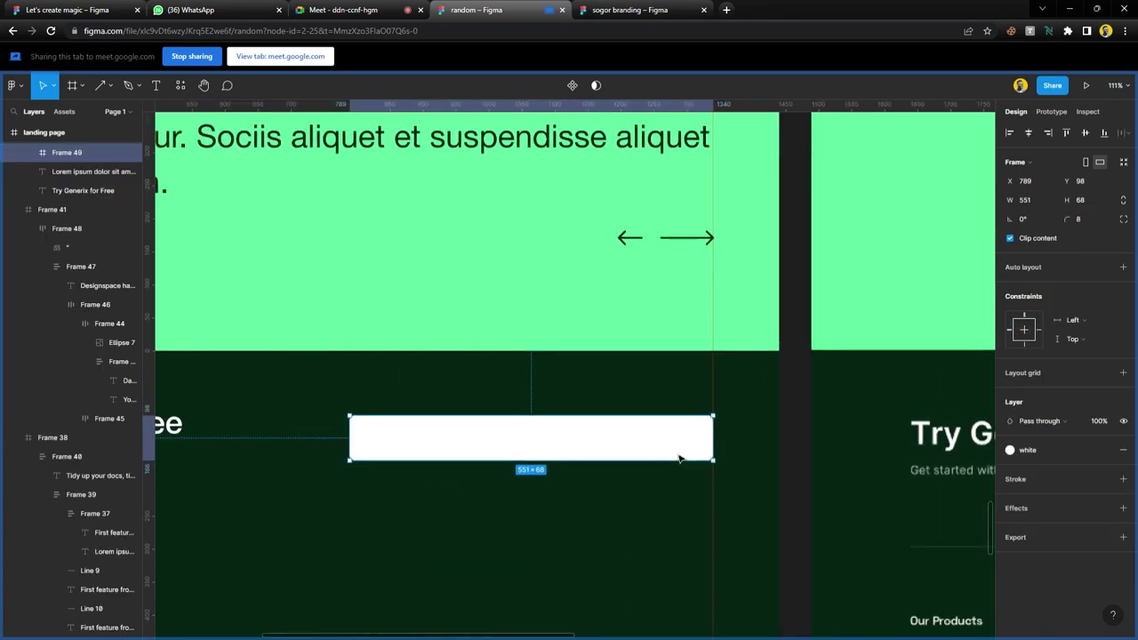
scroll(678, 457, "up", 4, "ctrl")
key("ctrl+v")
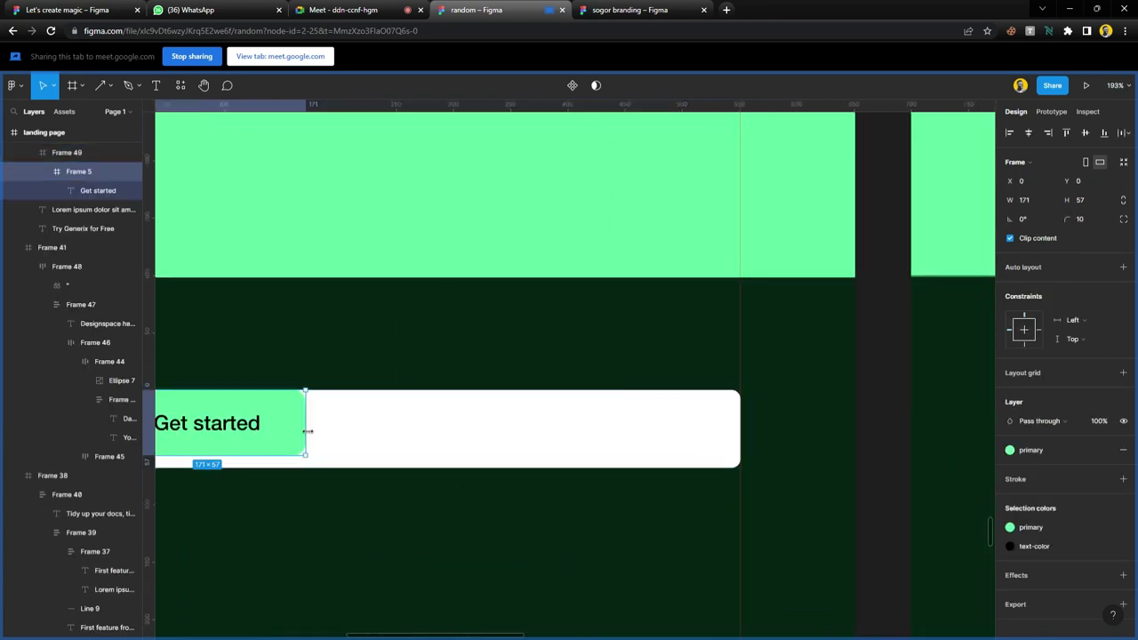
left_click_drag(257, 424, 680, 429)
- Set the white email field's corner radius to 10
left_click(490, 426)
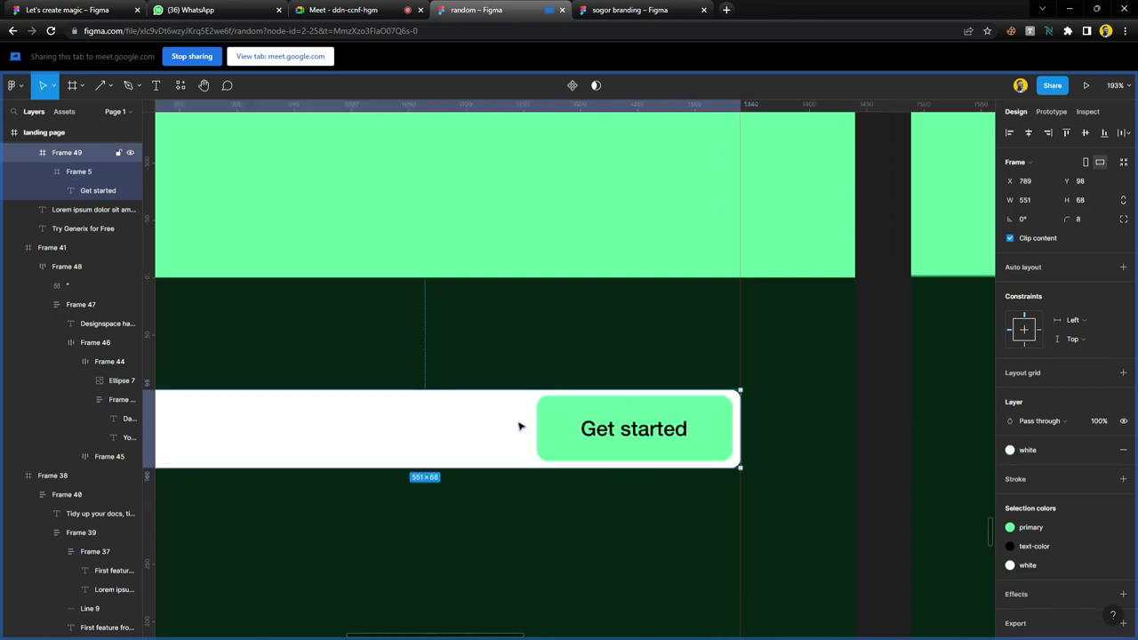
type("10")
key("Return")
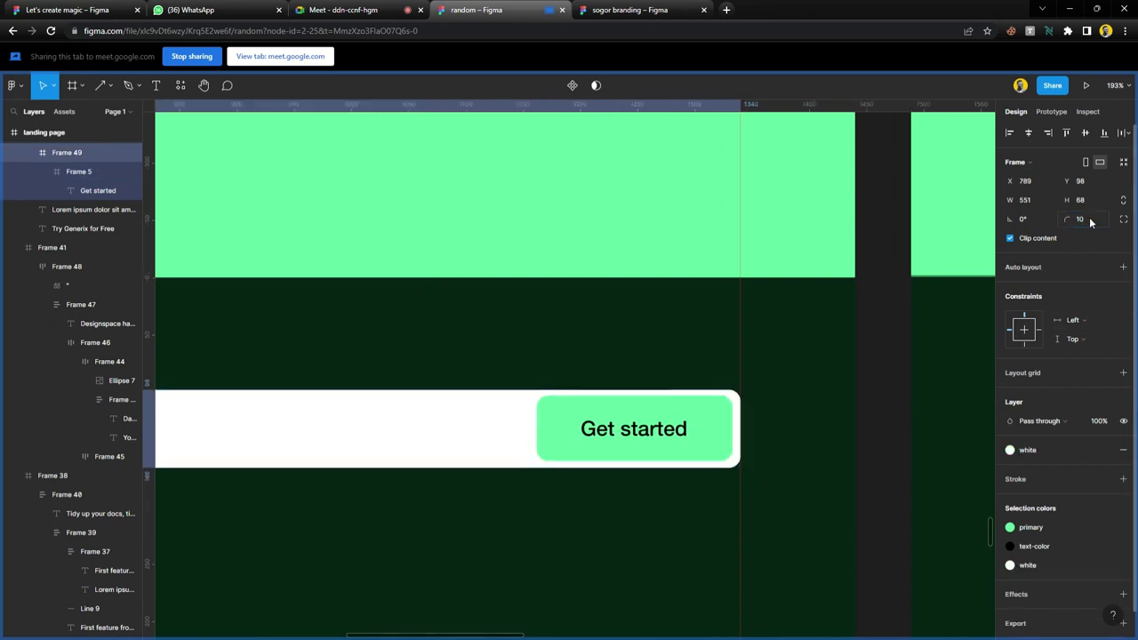
left_click(903, 405)
- Duplicate the button label into the left part of the email field and change the copy's text to "Your email"
scroll(708, 427, "down", 5)
scroll(690, 462, "up", 4)
left_click(675, 411, "ctrl")
left_click_drag(679, 413, 334, 415)
double_click(343, 405)
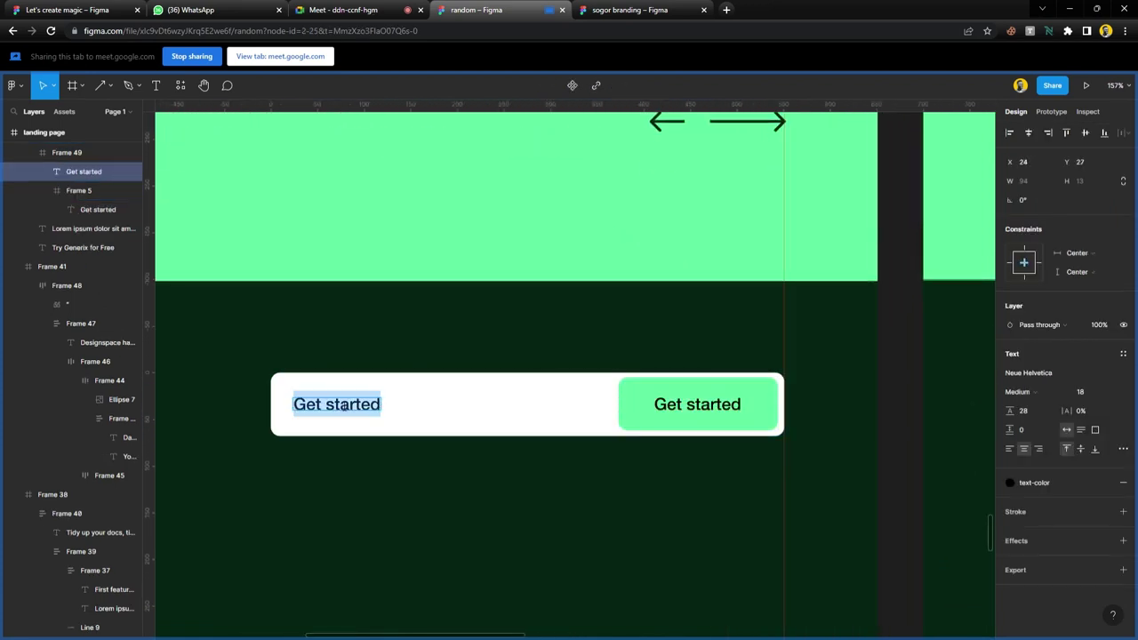
type("Your")
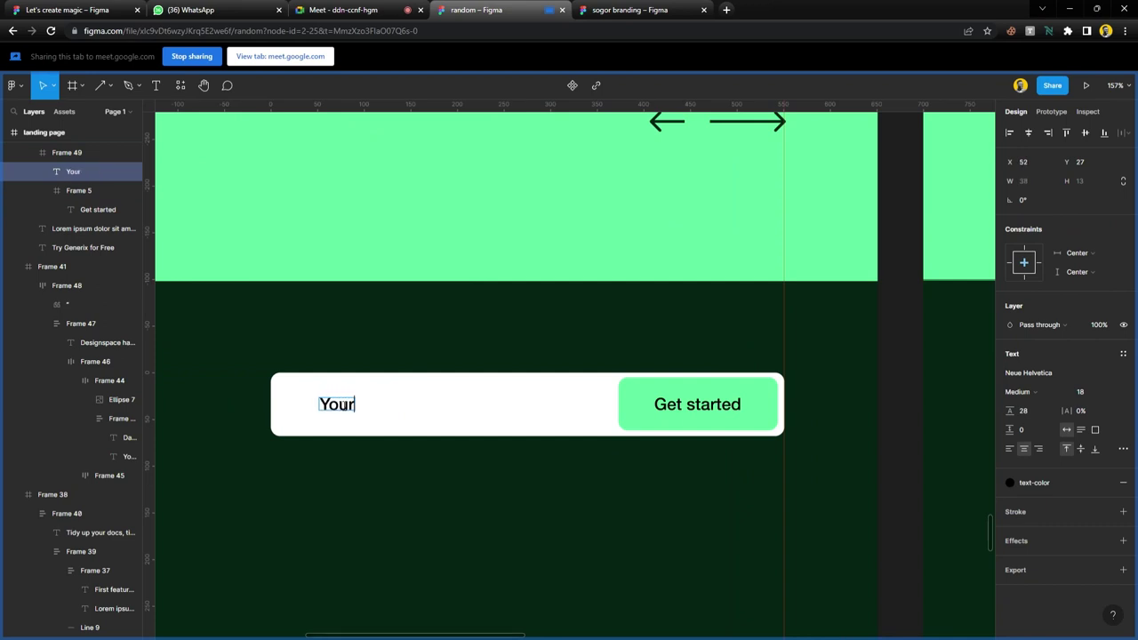
type(" email")
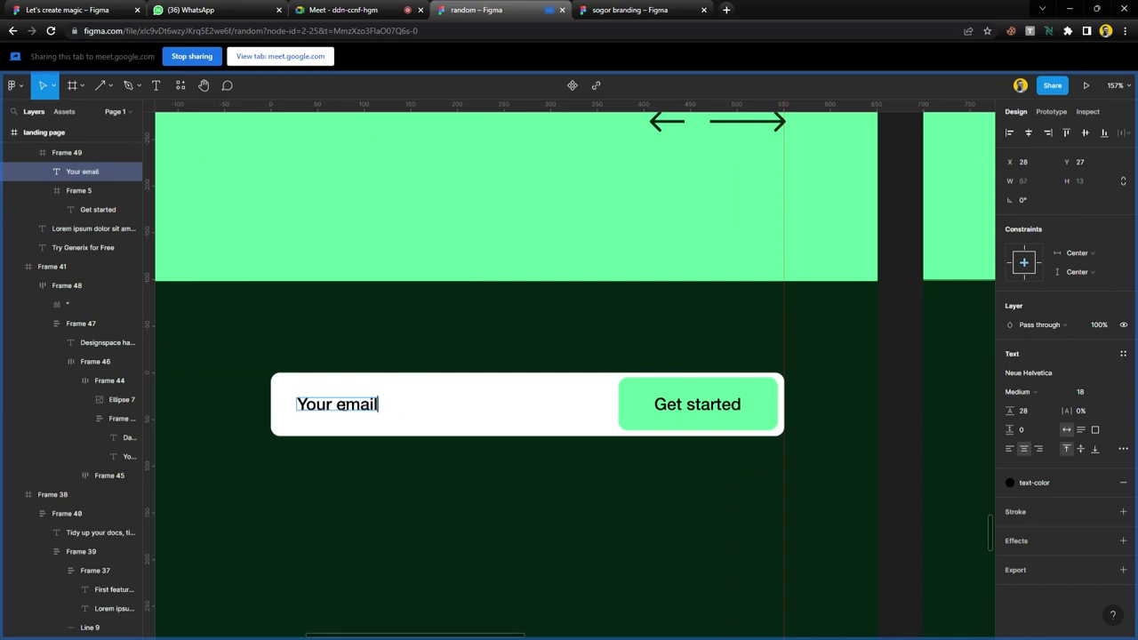
key("Escape")
- Set the "Your email" text to Roman weight and size 16, and position it at X 23, Y 29 in the field
left_click(1022, 391)
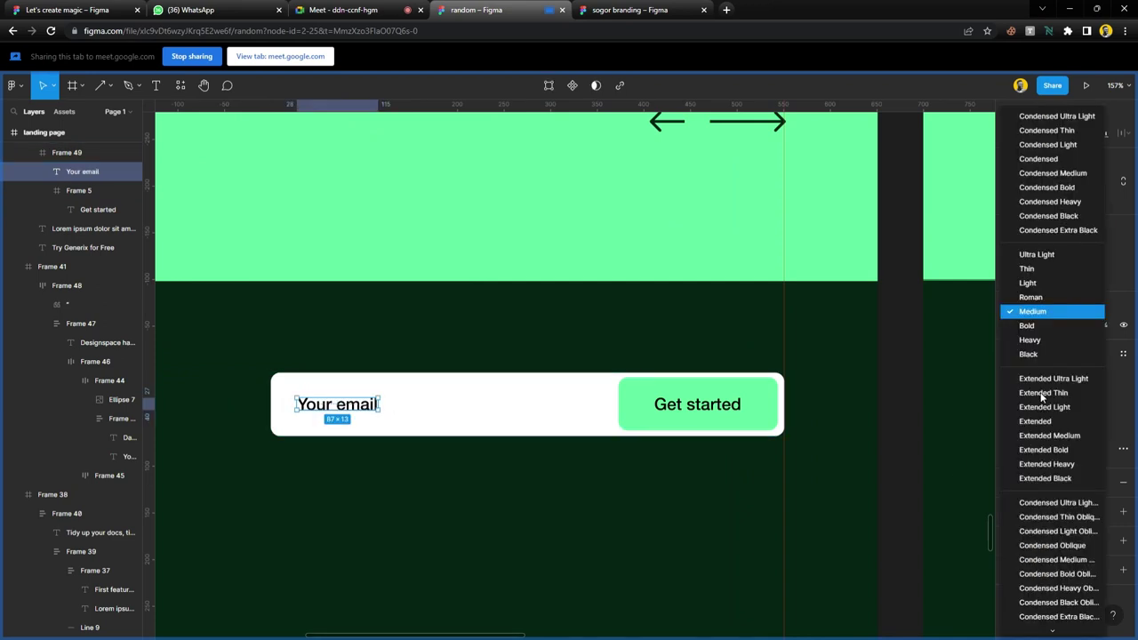
left_click(1030, 297)
left_click_drag(346, 412, 341, 410)
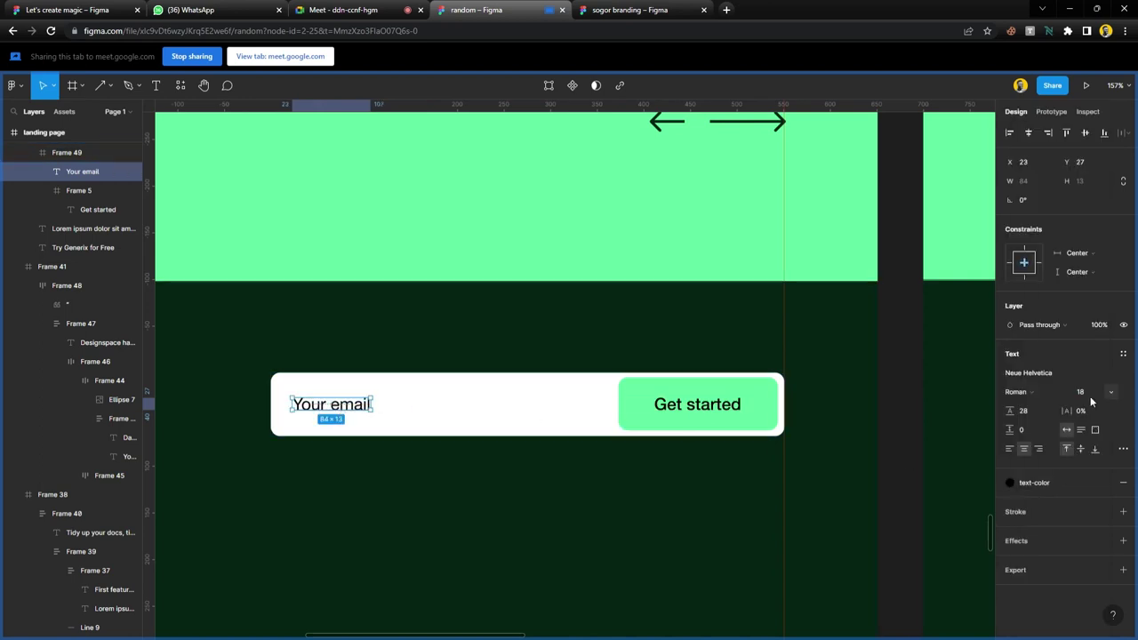
left_click(1111, 392)
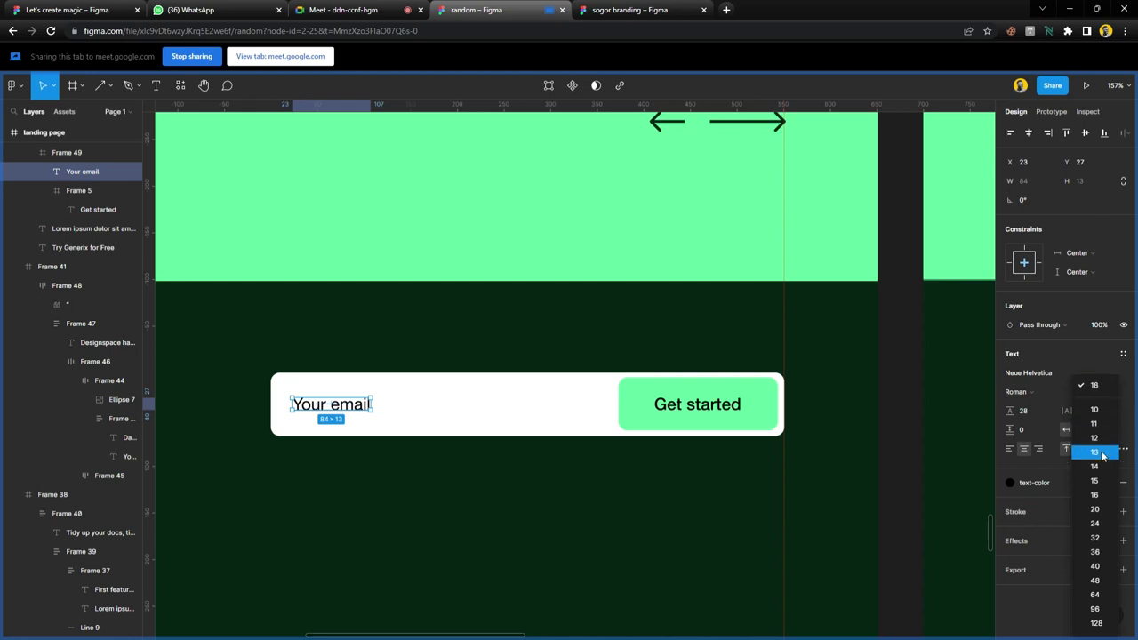
left_click(1095, 481)
left_click_drag(350, 410, 345, 413)
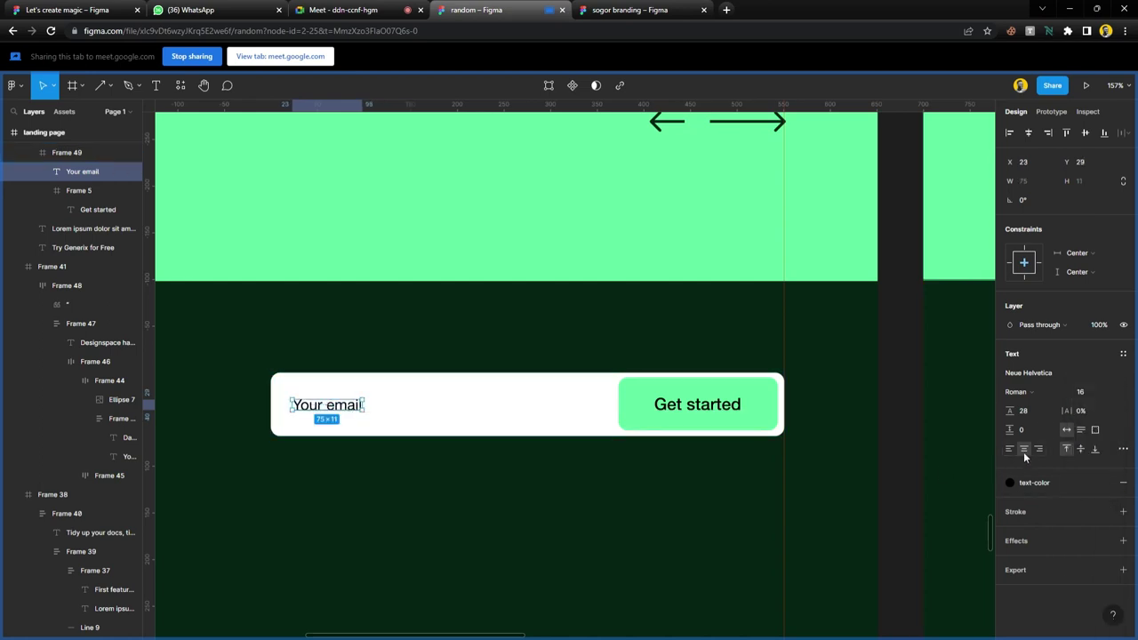
- Left-align the "Your email" text, set its horizontal constraint to Left and its layer opacity to 70%
left_click(1009, 448)
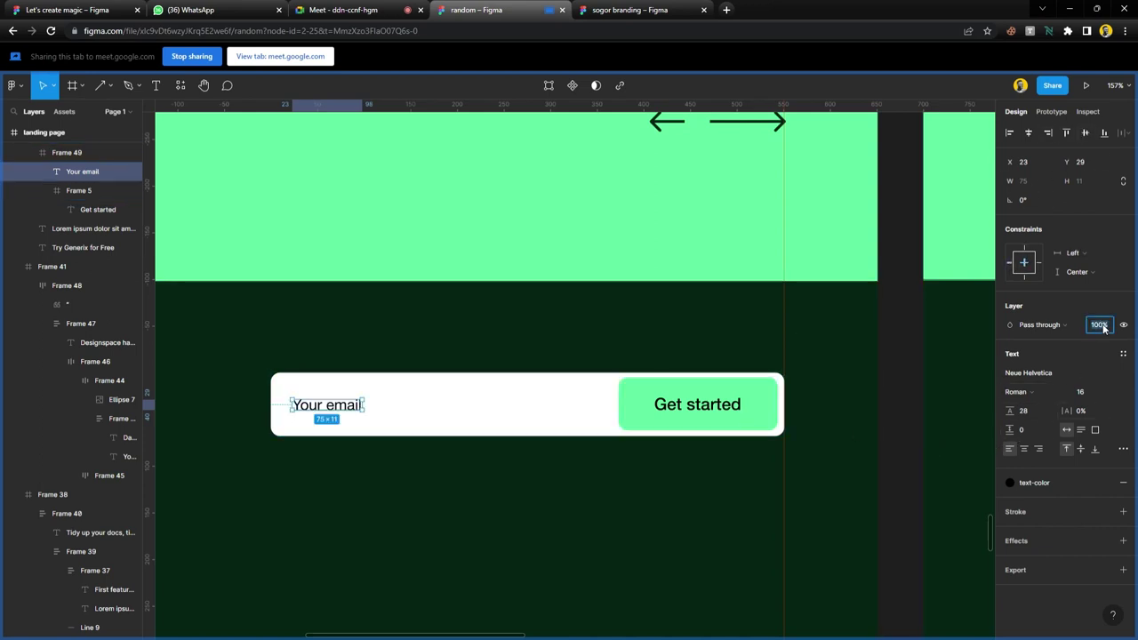
type("0")
key("Return")
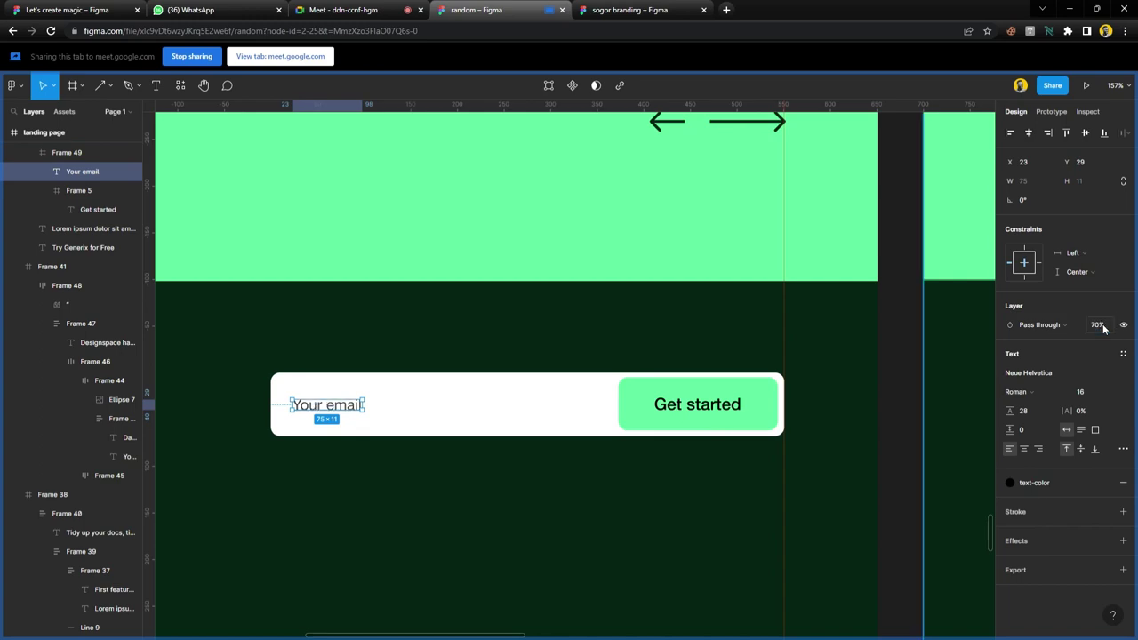
left_click(909, 401)
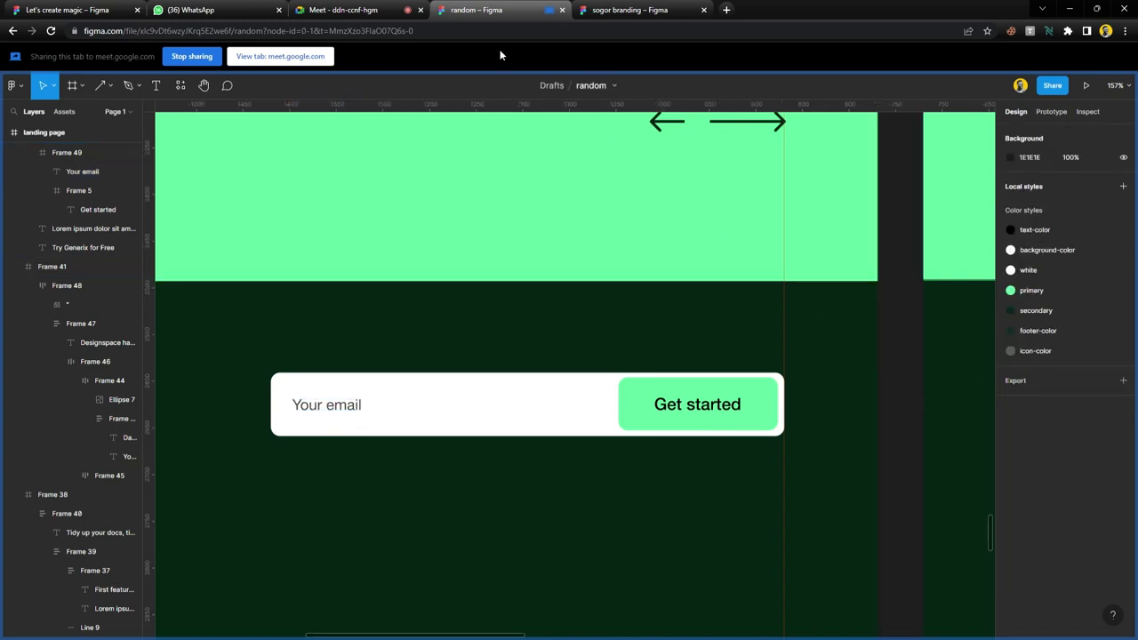
left_click(373, 10)
left_click(692, 140)
left_click(507, 10)
scroll(533, 324, "down", 5, "ctrl")
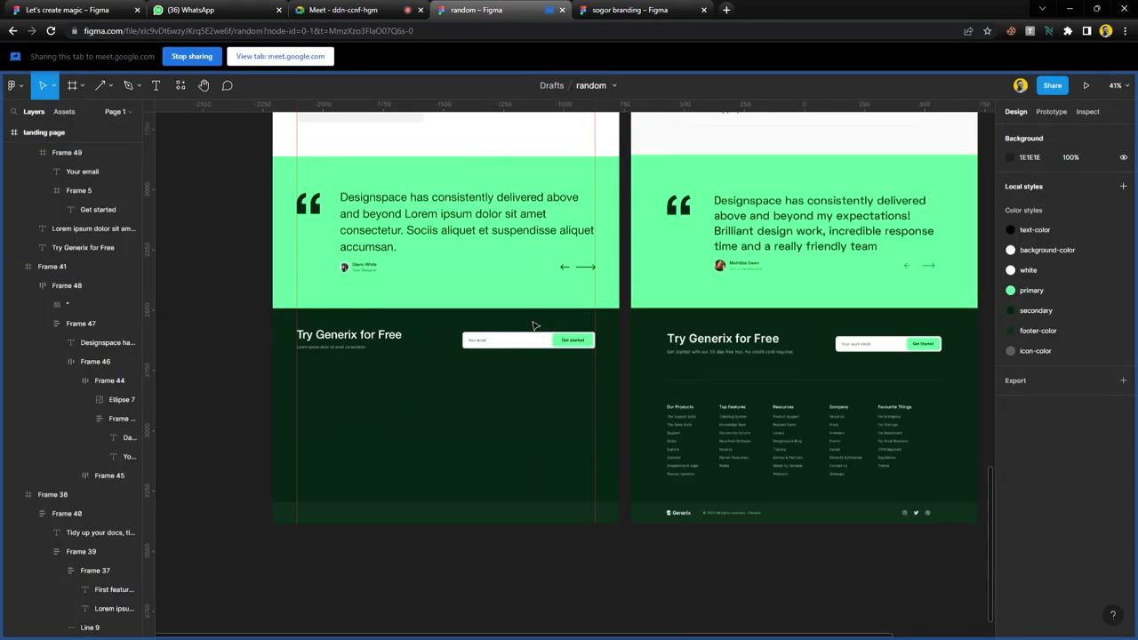
scroll(483, 373, "up", 5, "ctrl")
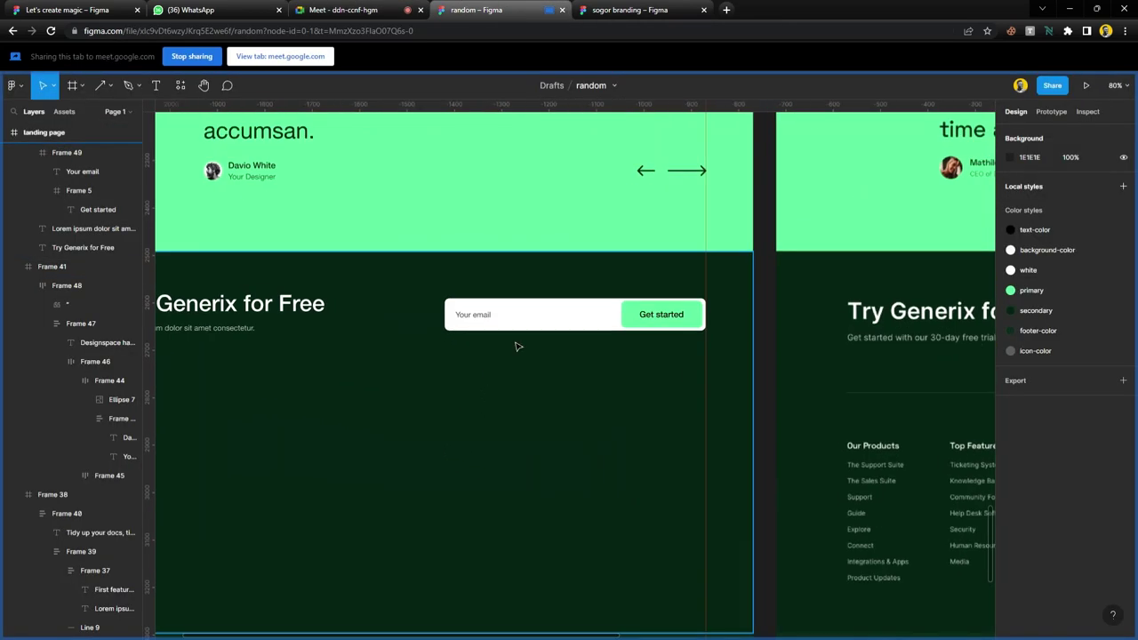
- Ungroup the white email field and wrap the "Your email" text and "Get started" button in a horizontal auto layout frame at X 803
scroll(597, 352, "up", 6, "ctrl")
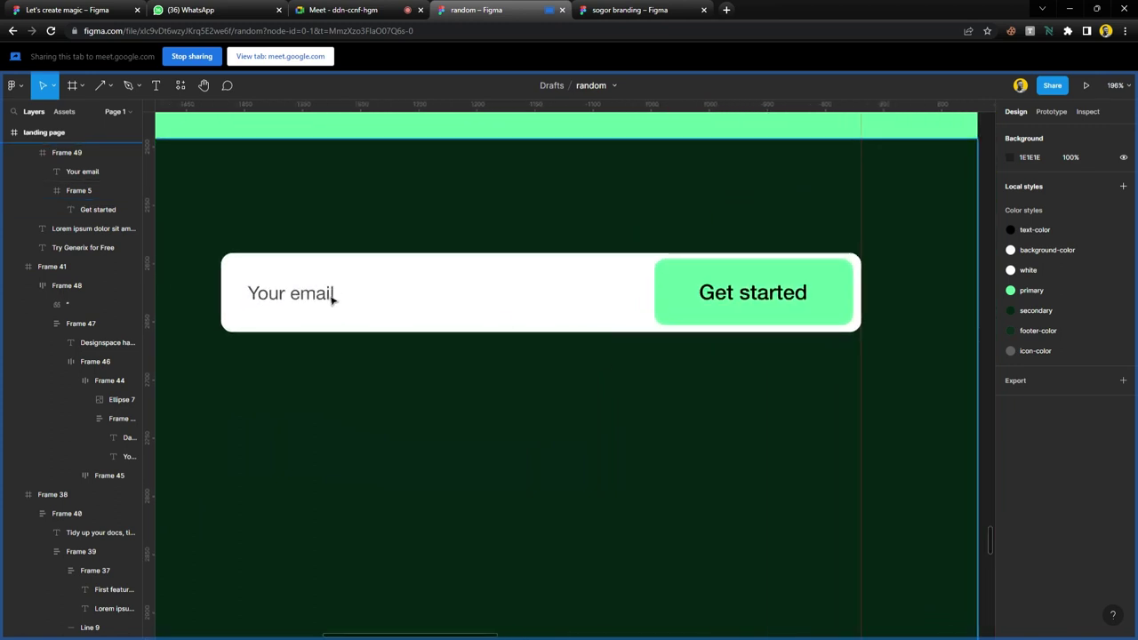
left_click(500, 293)
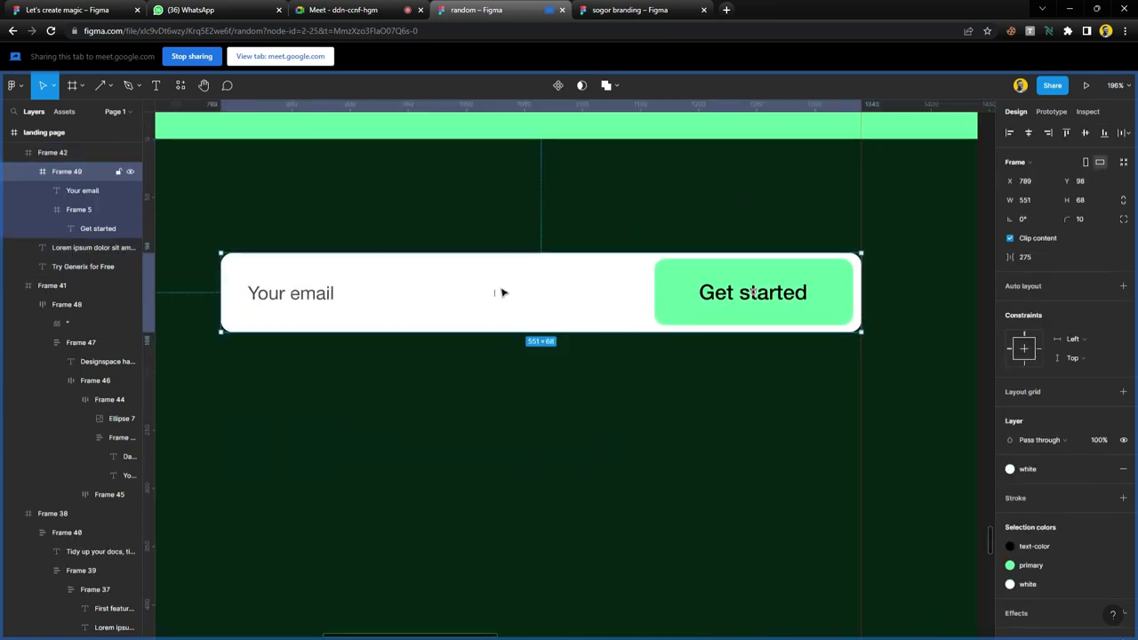
key("ctrl+shift+g")
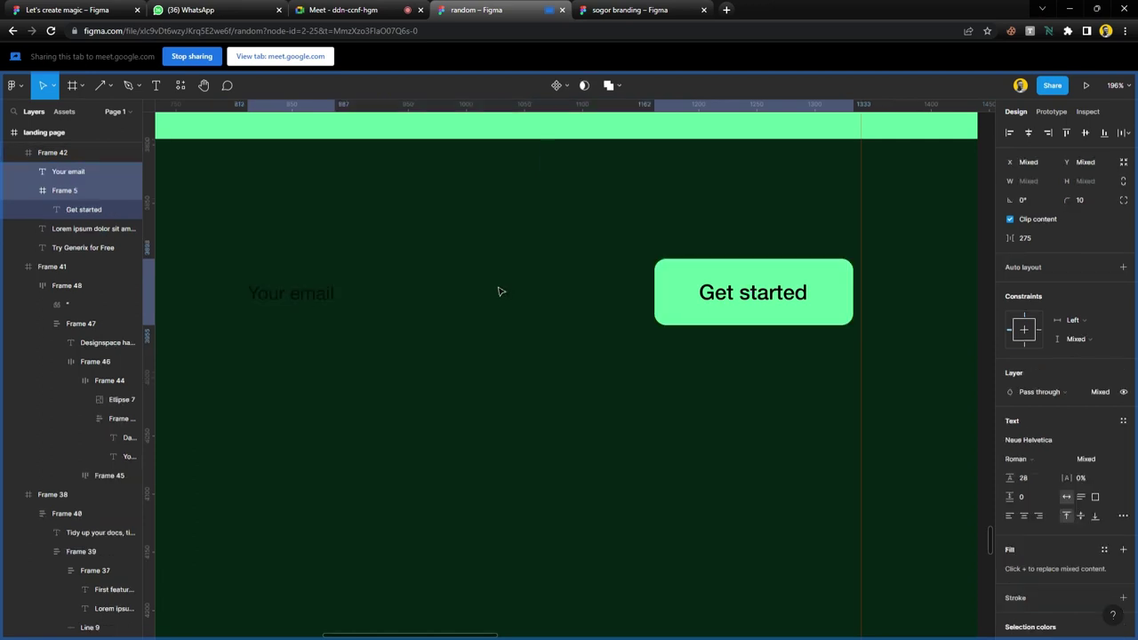
left_click(337, 296)
left_click(676, 293, "shift")
key("shift+a")
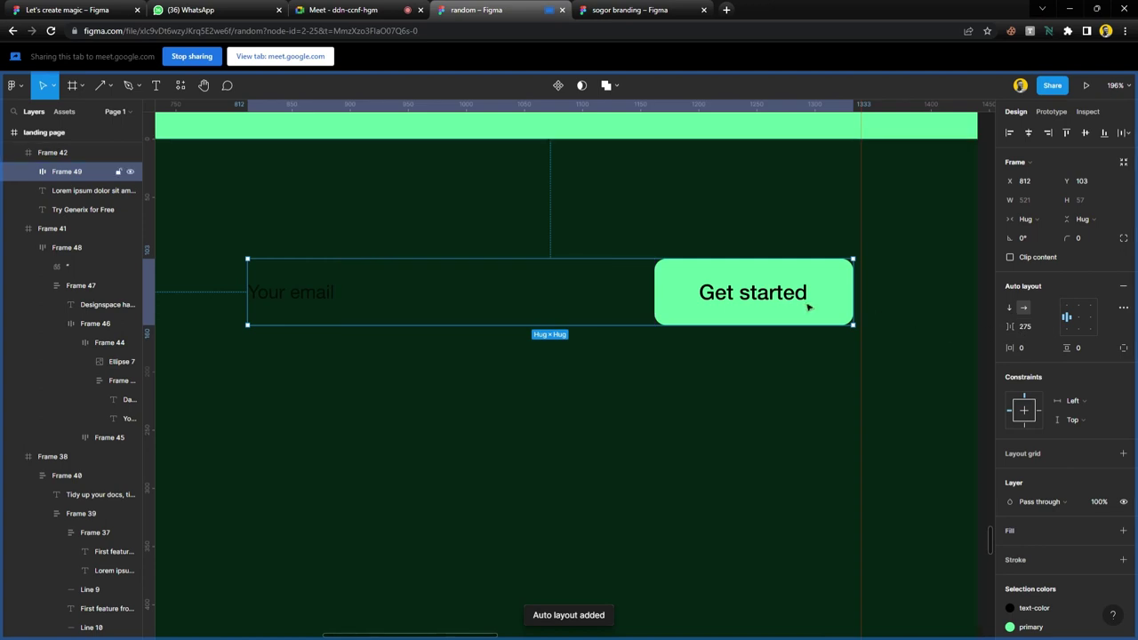
left_click_drag(812, 305, 802, 303)
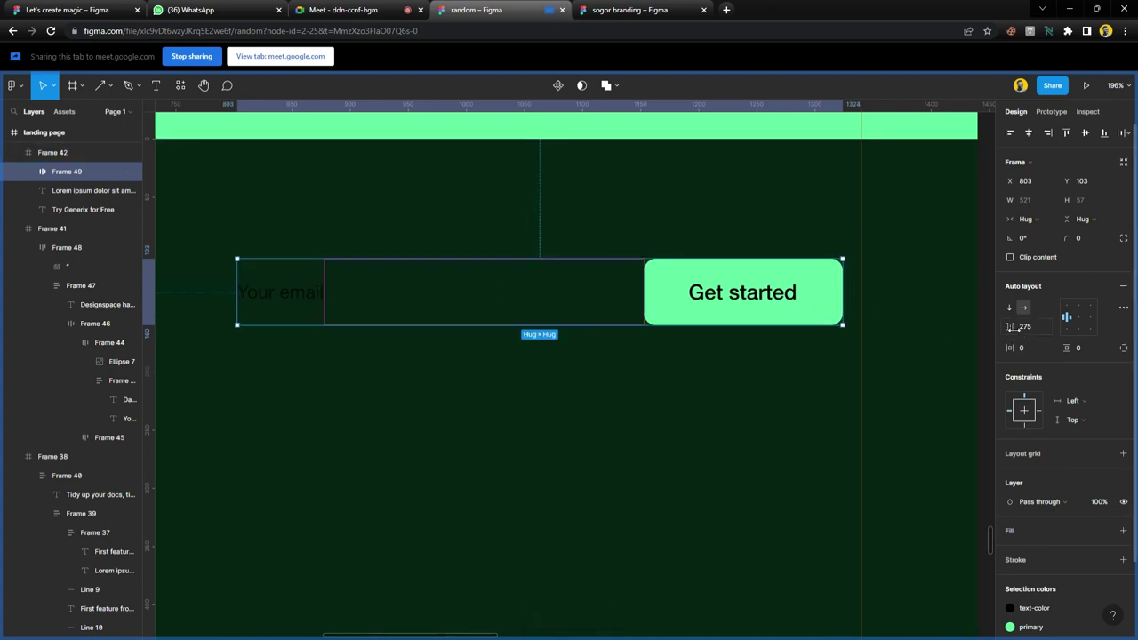
- Set the email field auto layout's horizontal and vertical padding to 15
left_click_drag(1013, 348, 1016, 349)
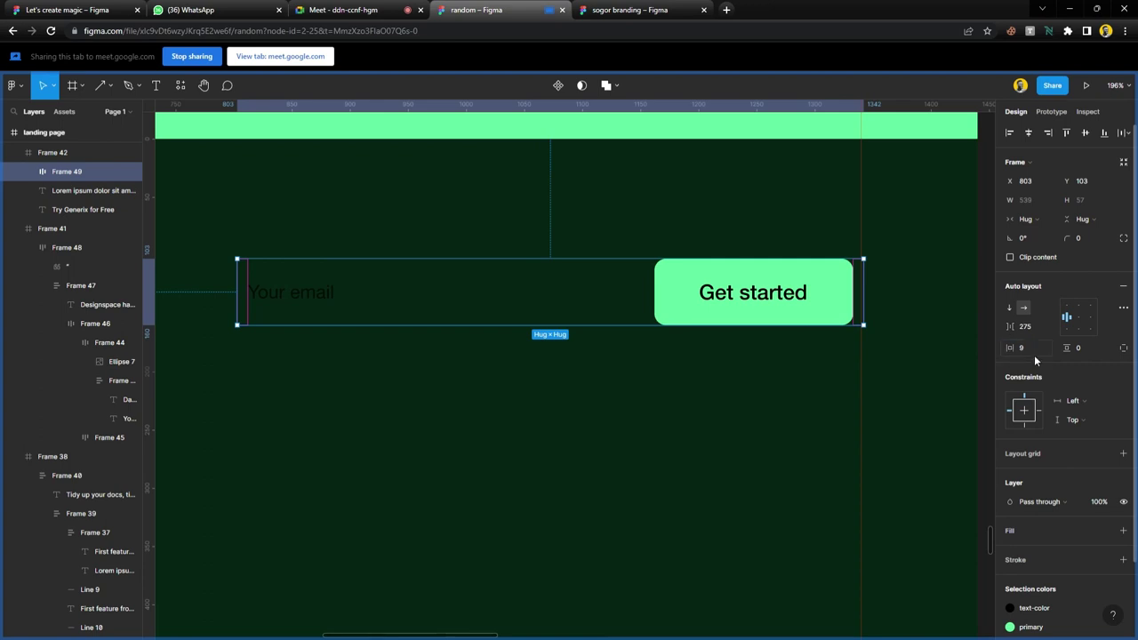
key("Up")
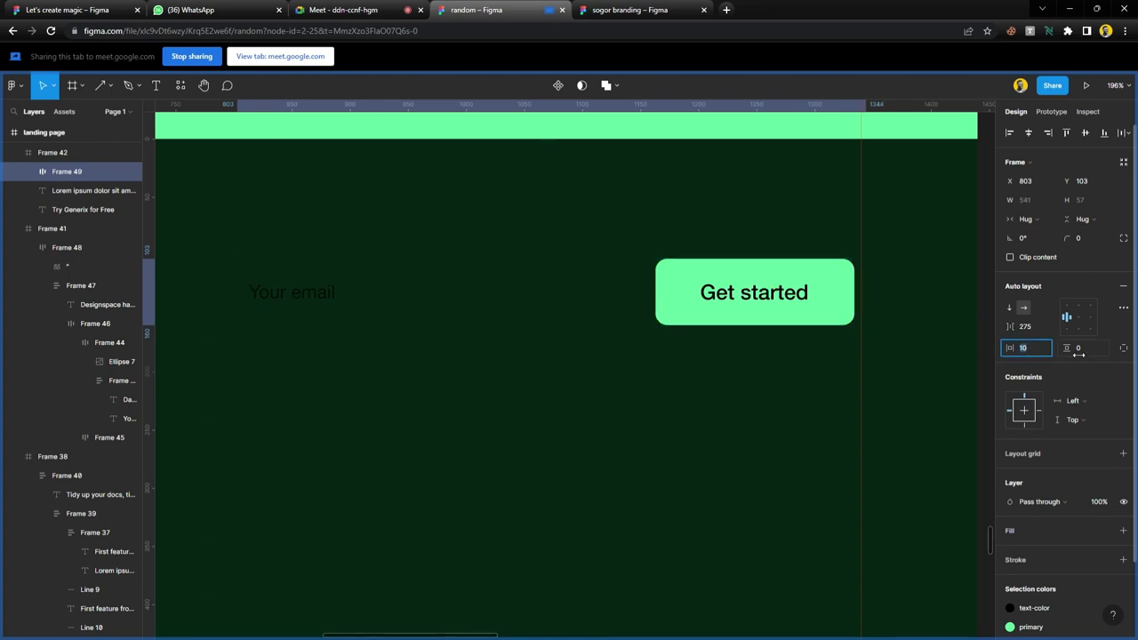
key("Up")
key("Up")
key("Up")
key("Up")
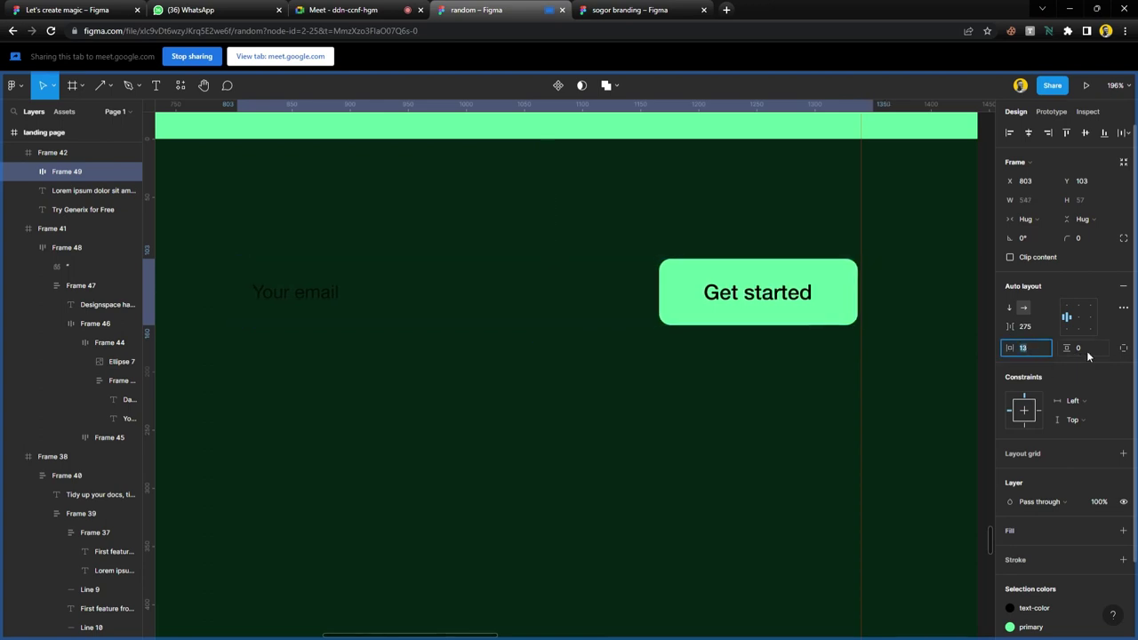
key("Up")
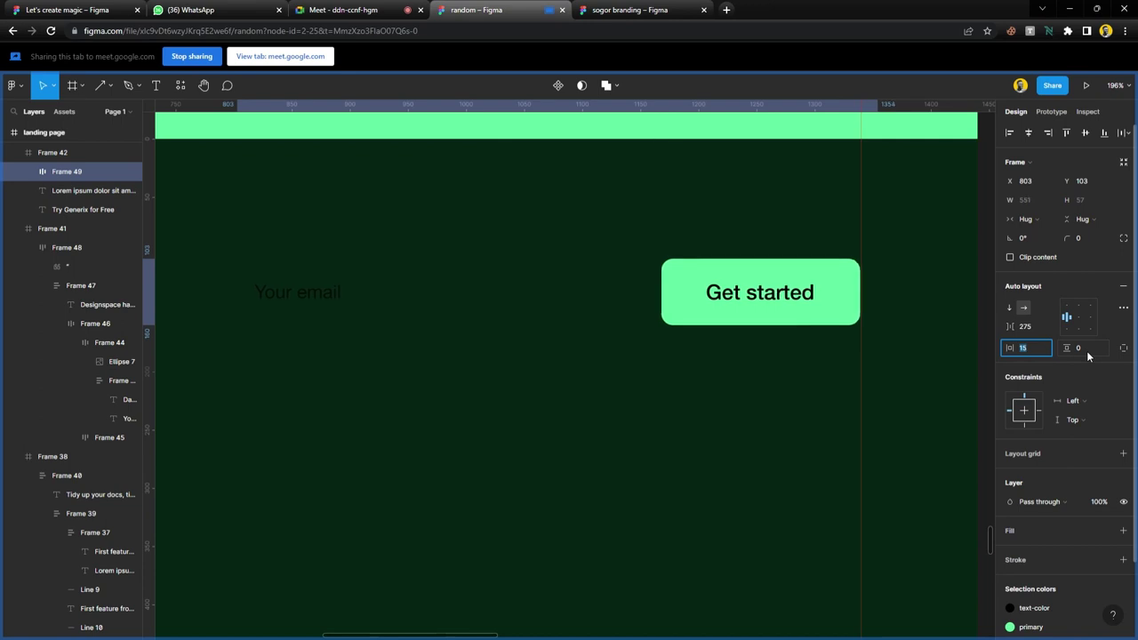
left_click(1086, 354)
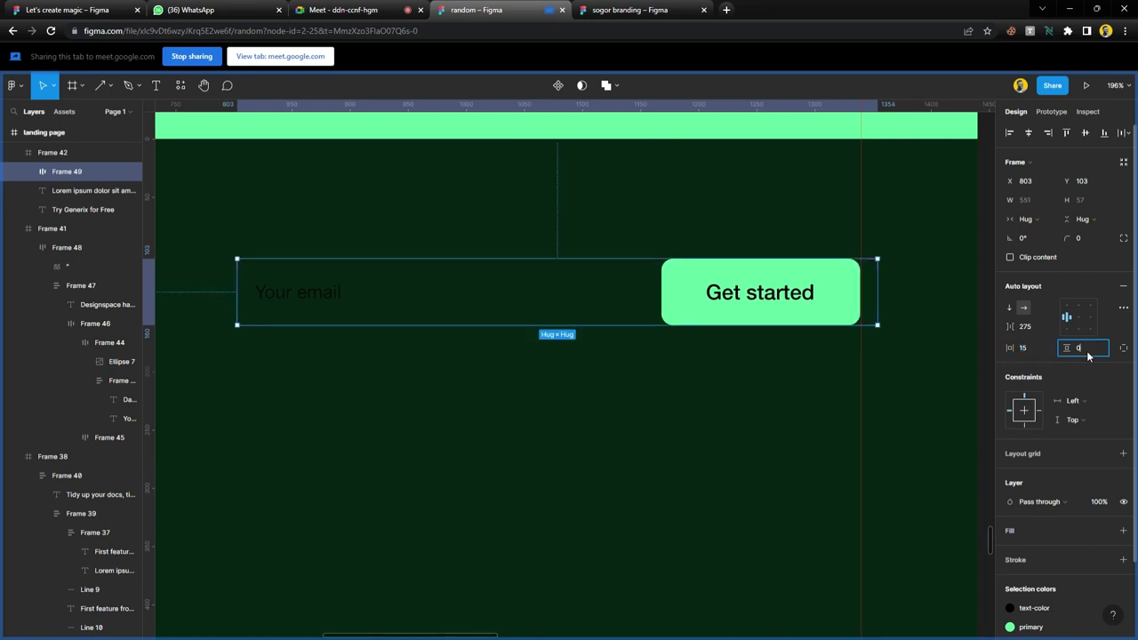
type("15")
key("Return")
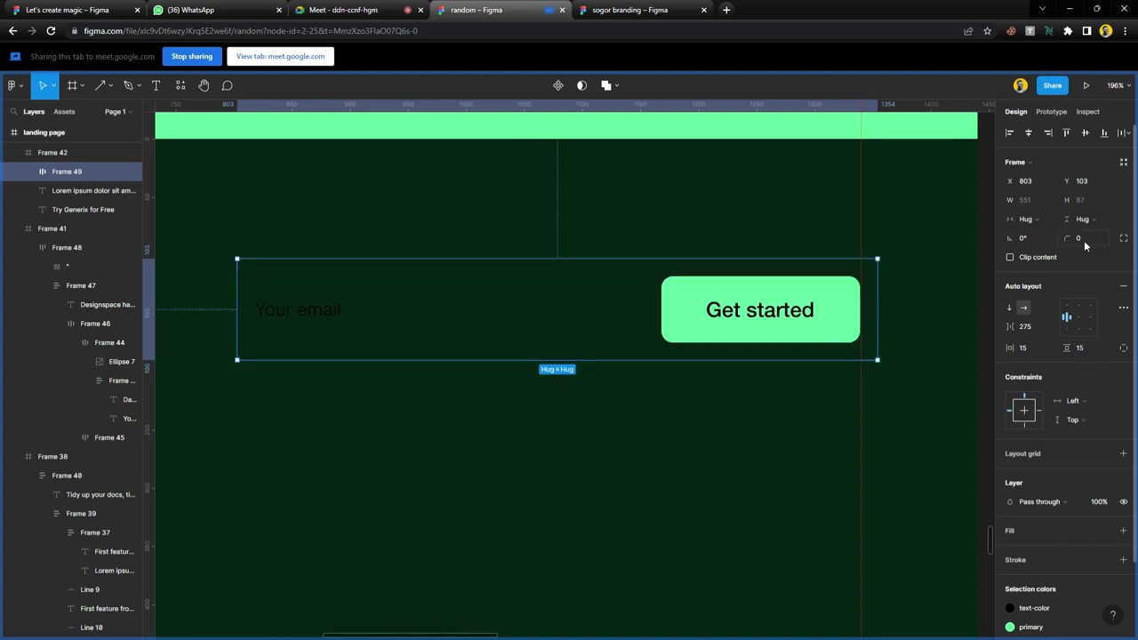
- Fill the email field frame with the white color style and set its corner radius to 15
left_click(1104, 530)
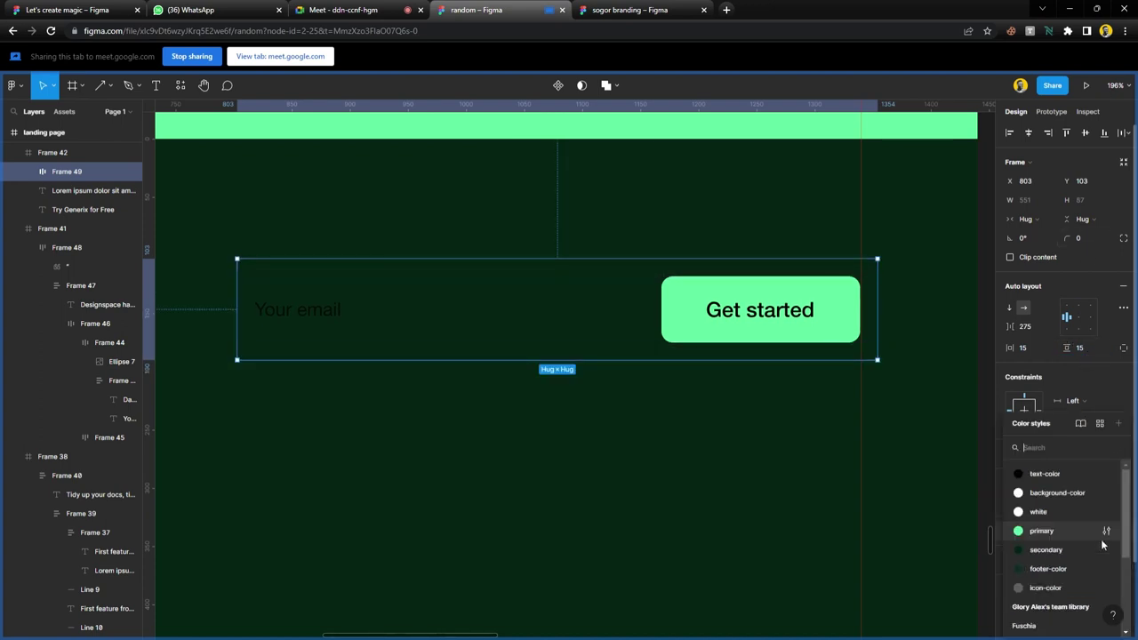
left_click(1041, 514)
left_click(1073, 239)
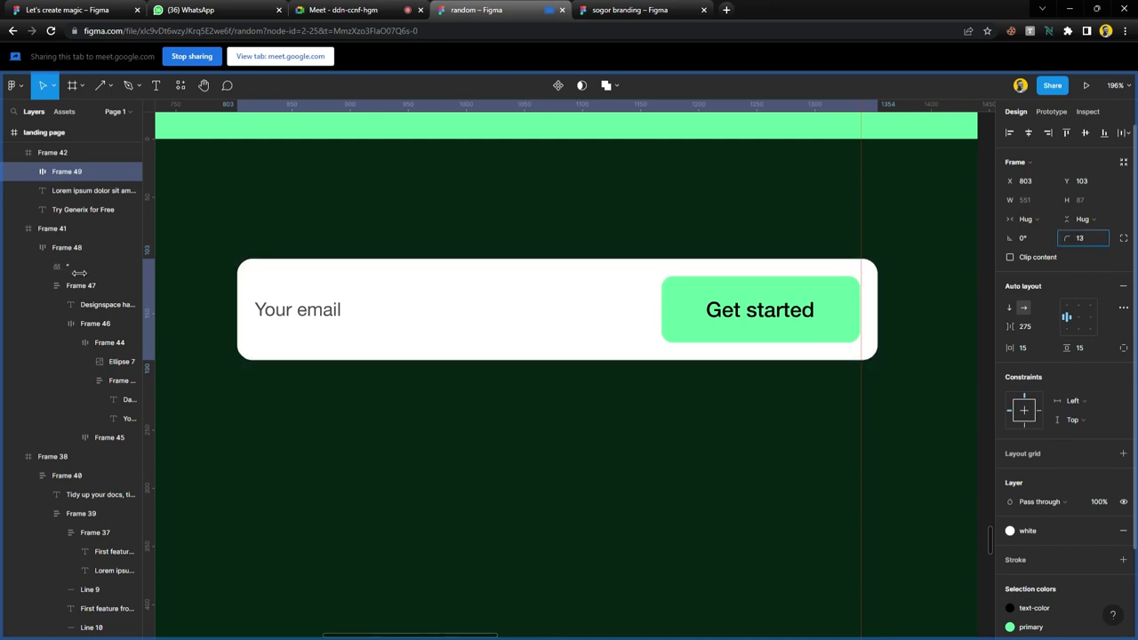
type("15")
key("Return")
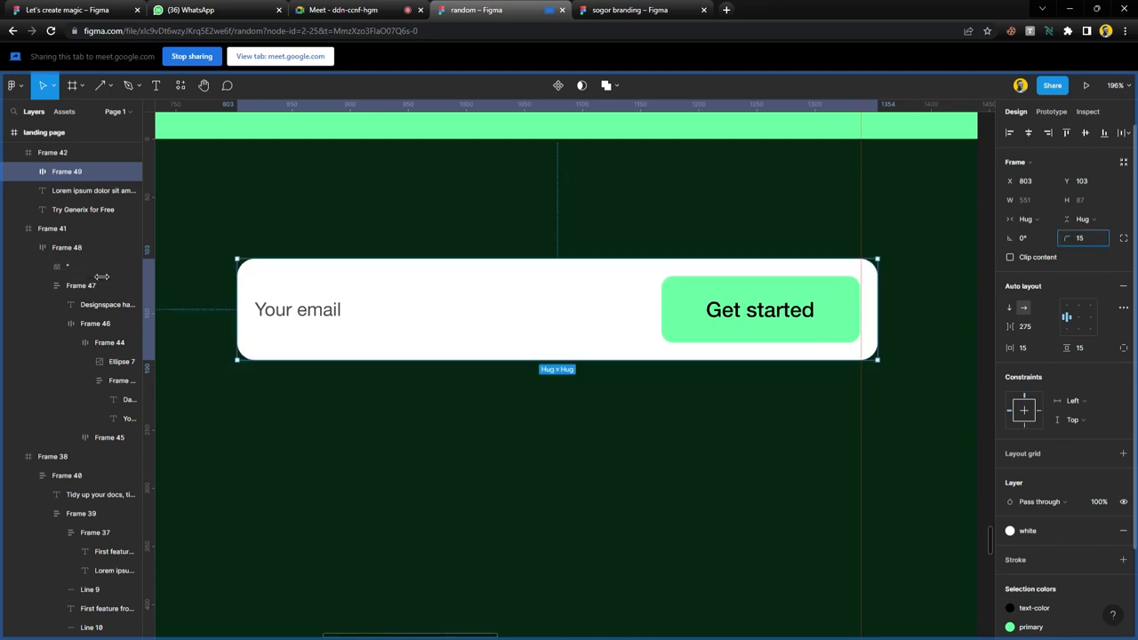
- Nudge the email field to X 789 so its right edge meets the margin guide
key("shift+Left")
key("Left")
key("Left")
key("Left")
key("Left")
left_click(711, 418)
scroll(631, 389, "down", 5)
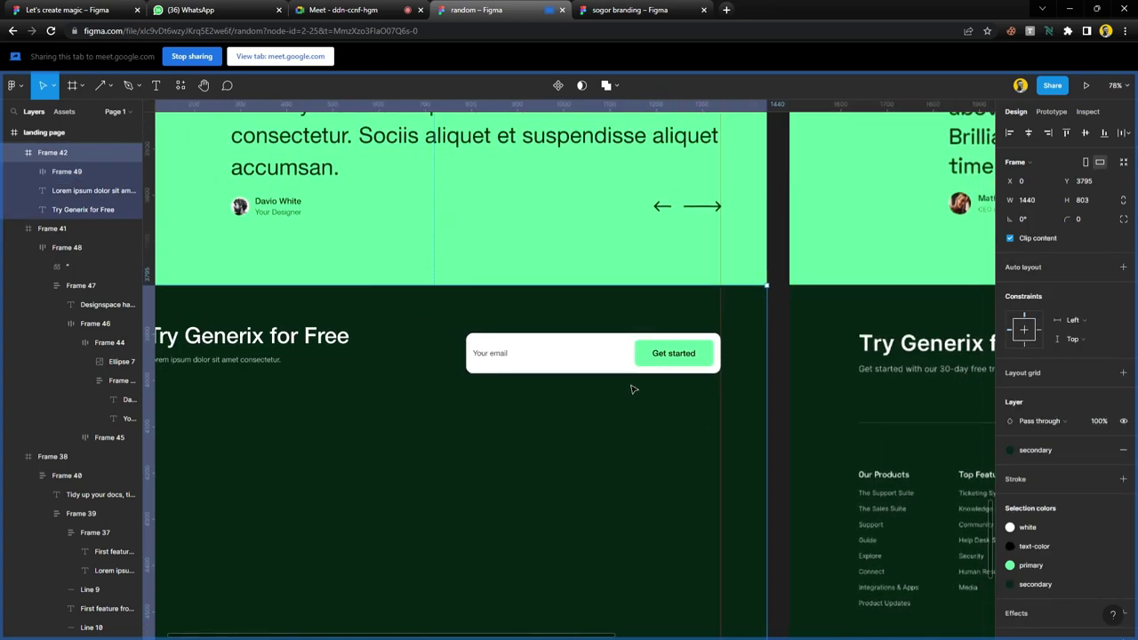
- Wrap the "Try Generix for Free" heading and its caption in auto layout and align that frame with the email field on their vertical centers
left_click(579, 359)
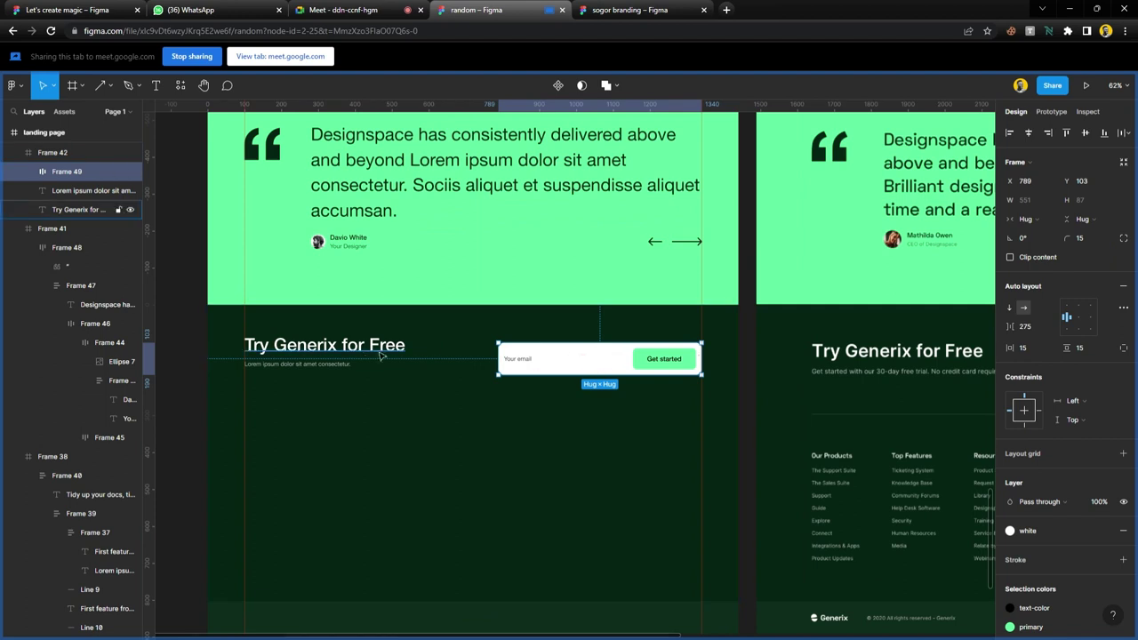
left_click(368, 355)
left_click(352, 366, "shift")
key("shift+a")
left_click(554, 365, "shift")
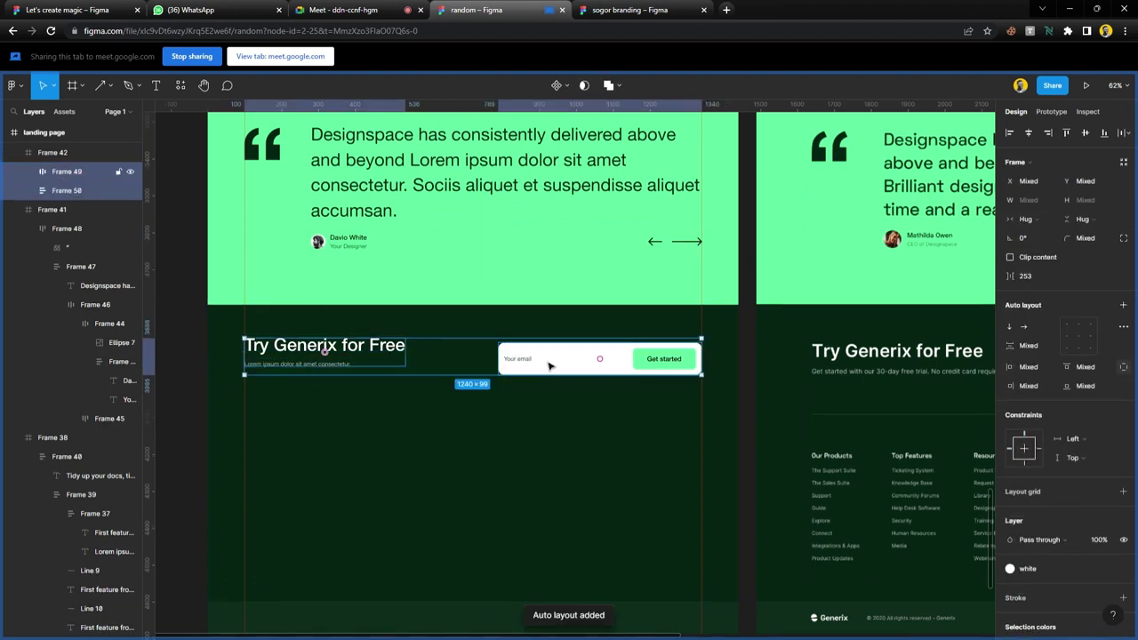
left_click(1084, 132)
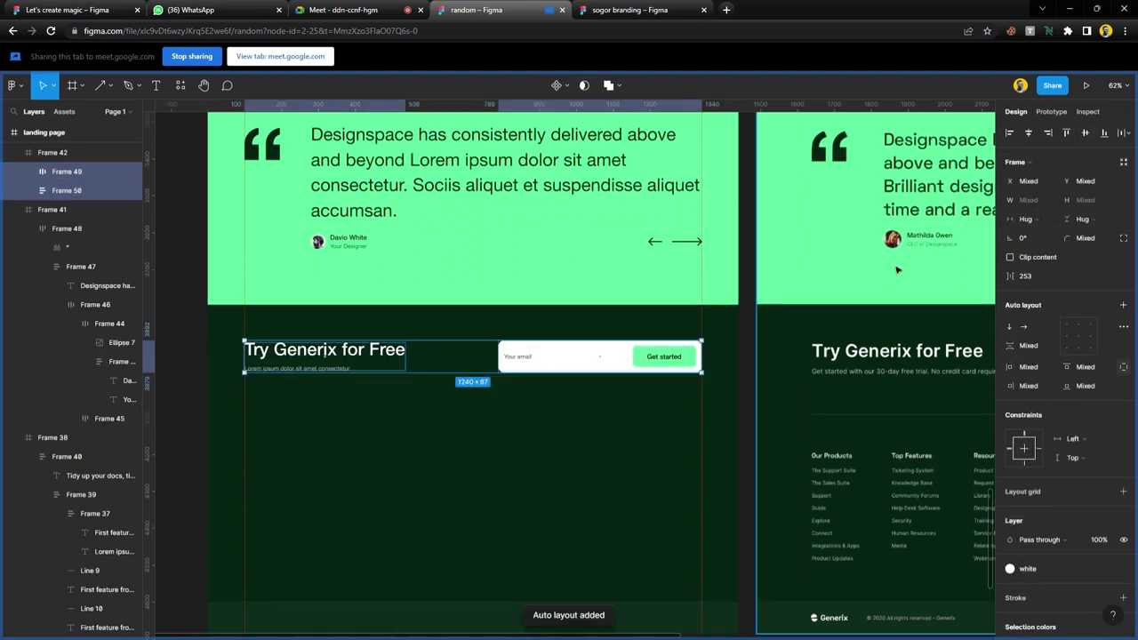
left_click(751, 381)
scroll(488, 427, "down", 3)
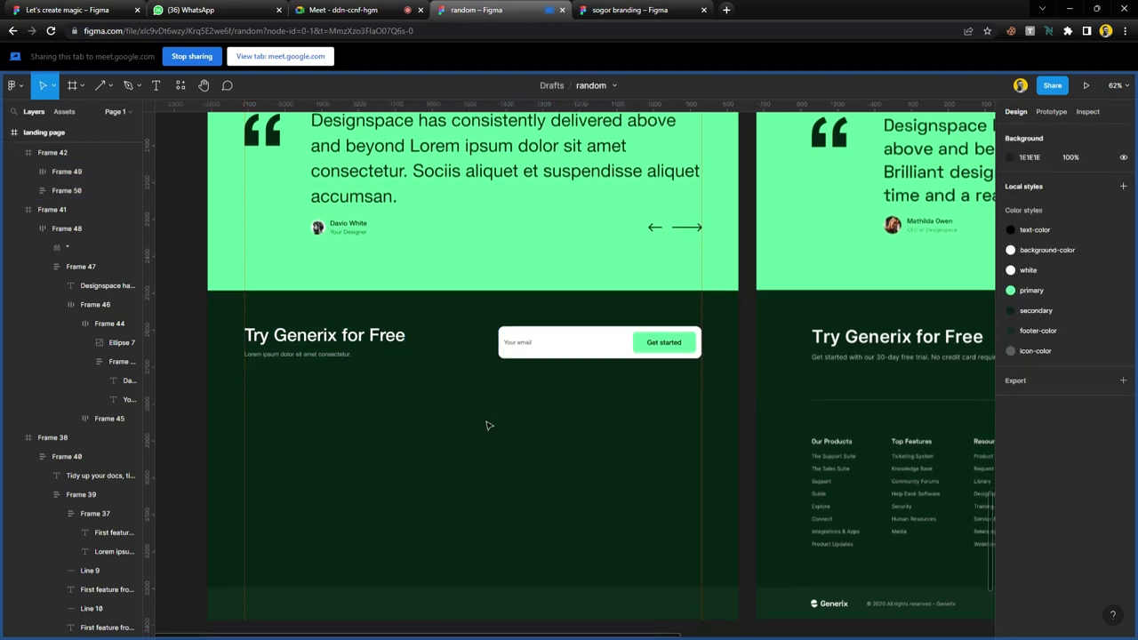
- Draw a 1240-wide horizontal divider line below the heading and email field, spanning the margin guides at X 100, Y 282
left_click(487, 426)
scroll(467, 394, "down", 5)
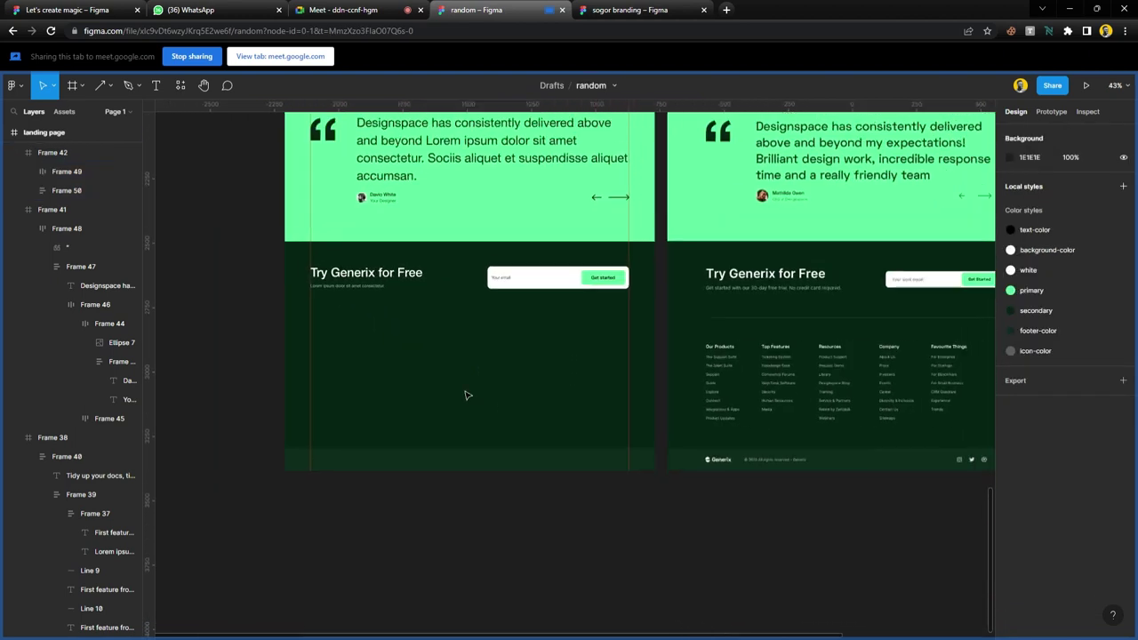
scroll(470, 391, "up", 5)
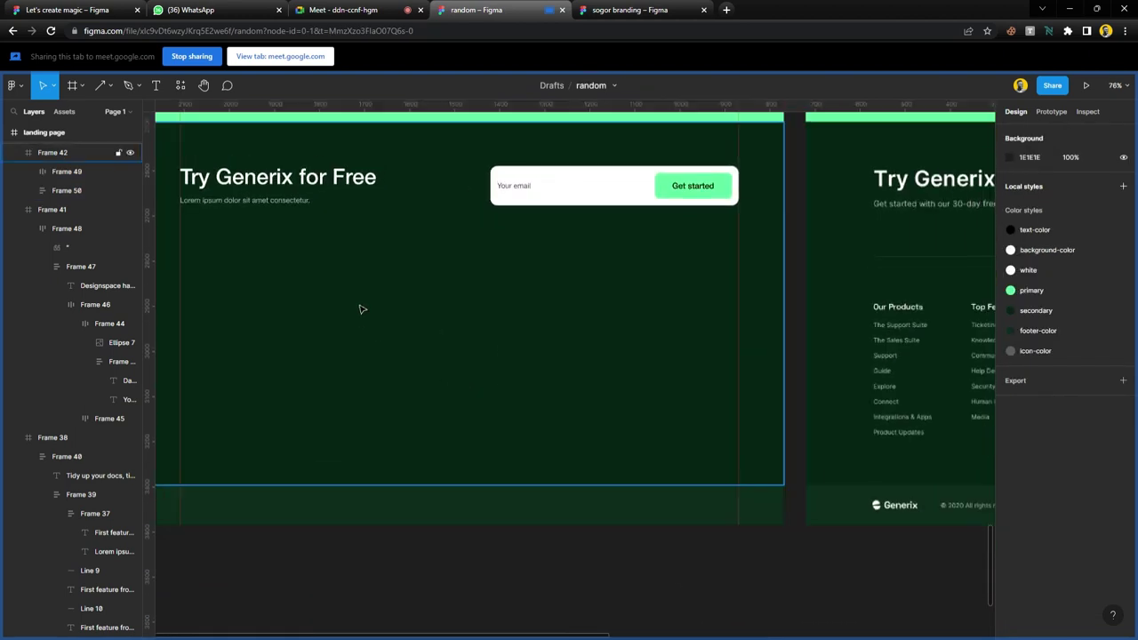
scroll(402, 311, "left", 2)
key("l")
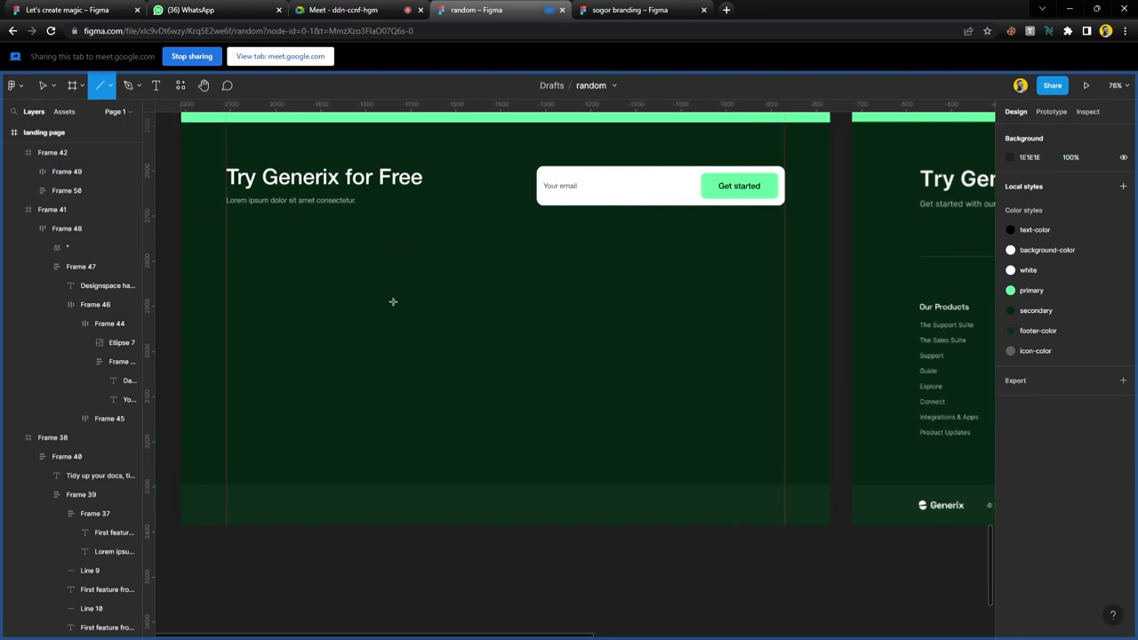
left_click_drag(232, 254, 784, 254)
left_click_drag(241, 261, 236, 257)
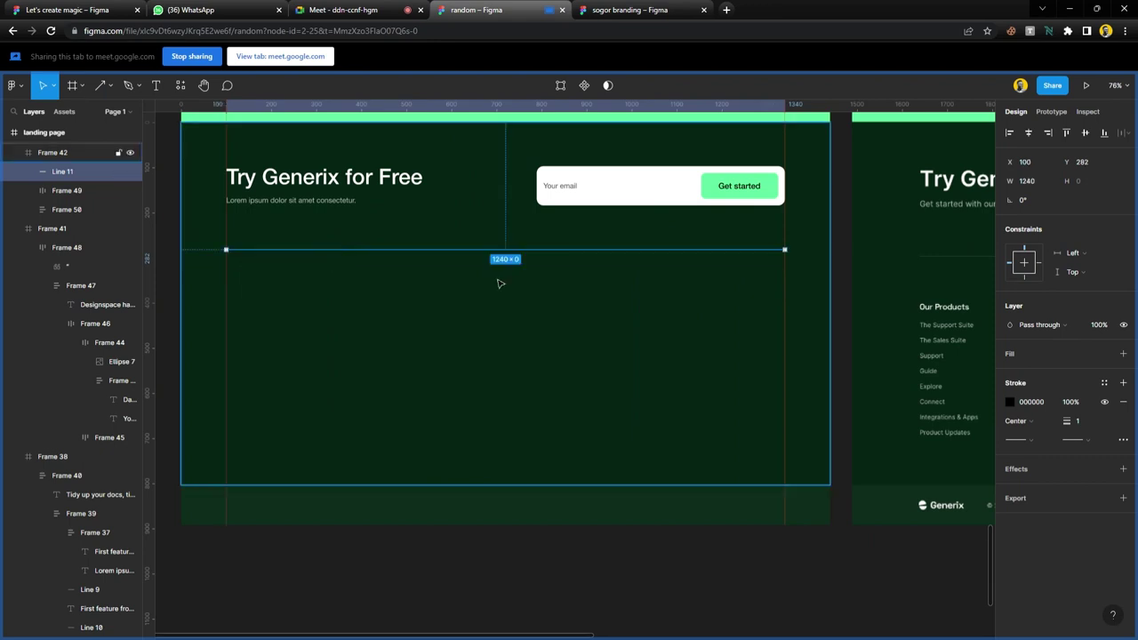
- Apply the white color style to the divider line's stroke and lower its layer opacity
left_click(1103, 384)
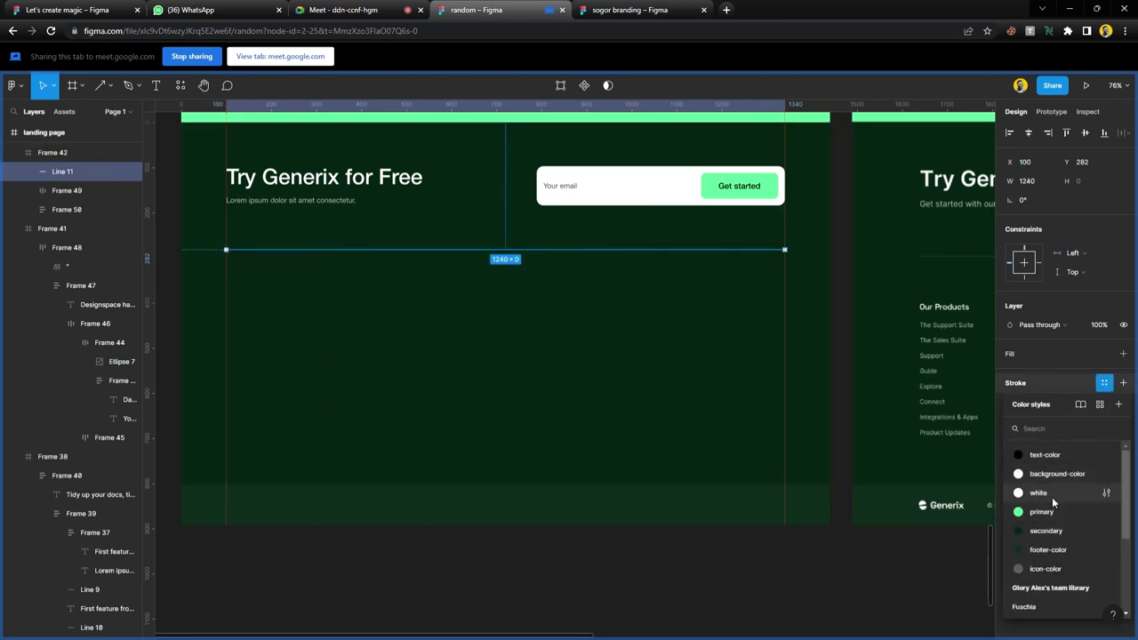
left_click(1052, 496)
left_click(1100, 325)
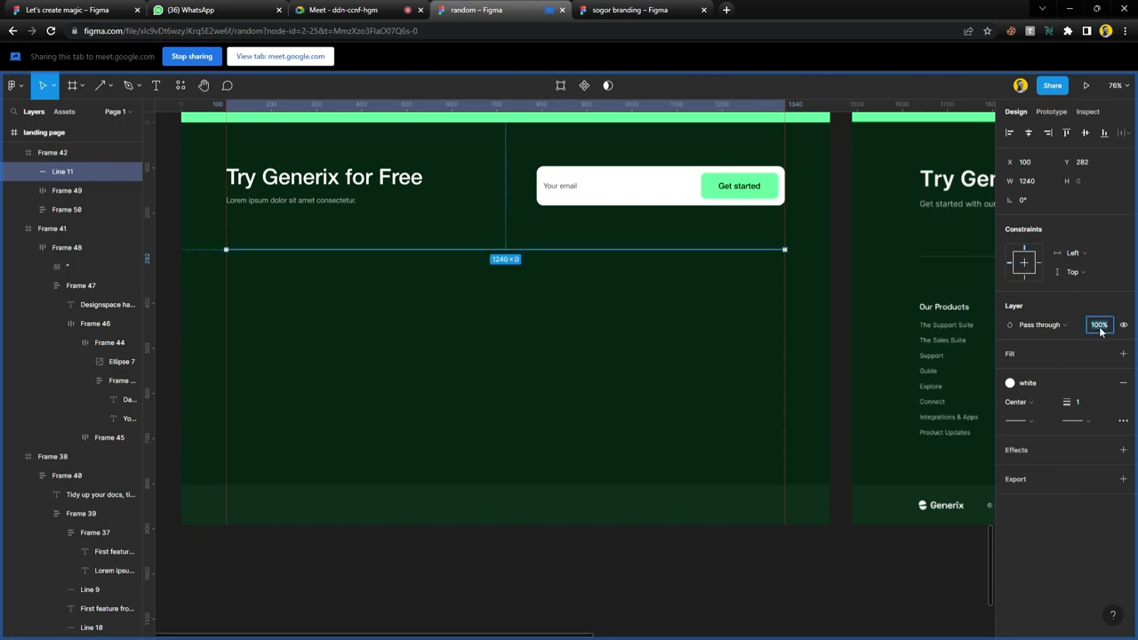
left_click(712, 573)
- Duplicate the caption below the divider at X 100, Y 368, and turn the copy into a Bold "Our Products" heading
left_click(329, 206)
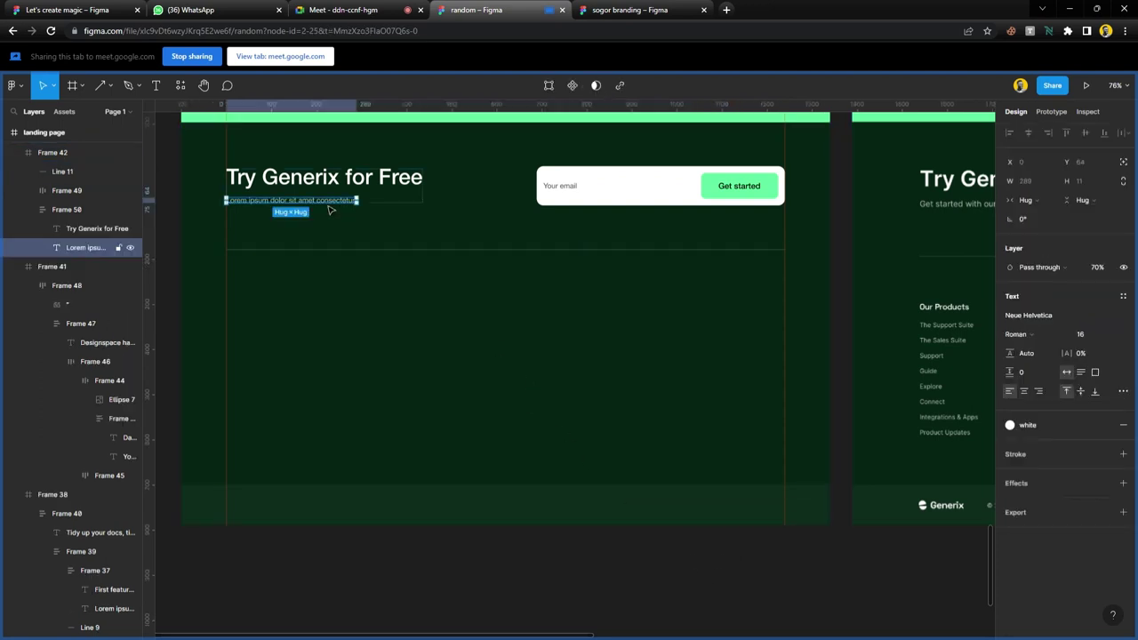
left_click_drag(329, 206, 345, 296)
type("Our Products")
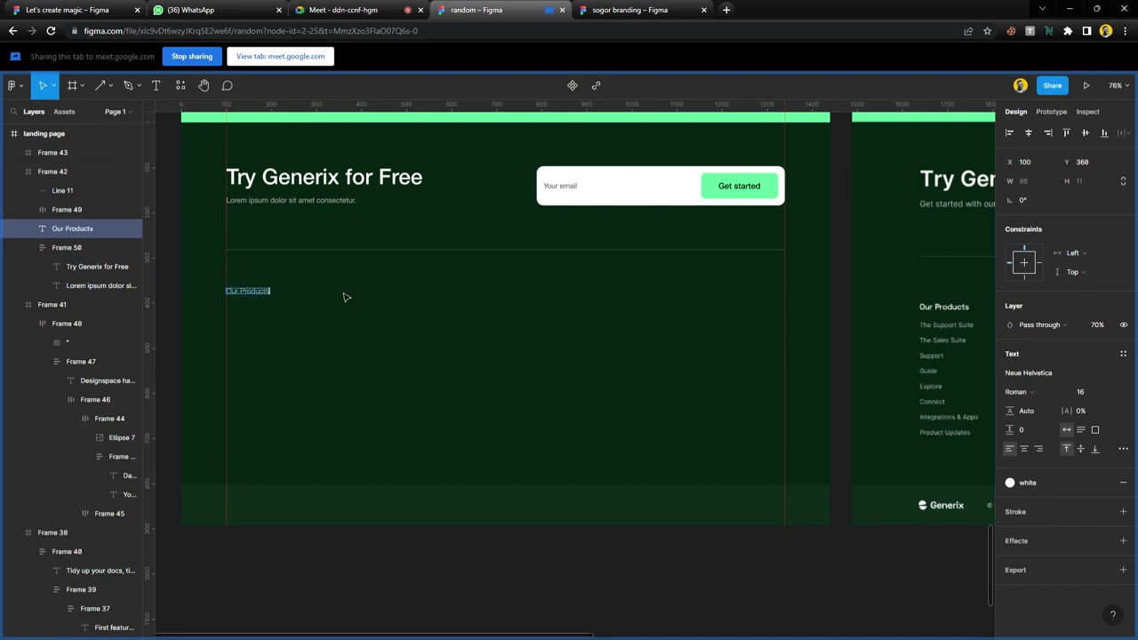
key("Escape")
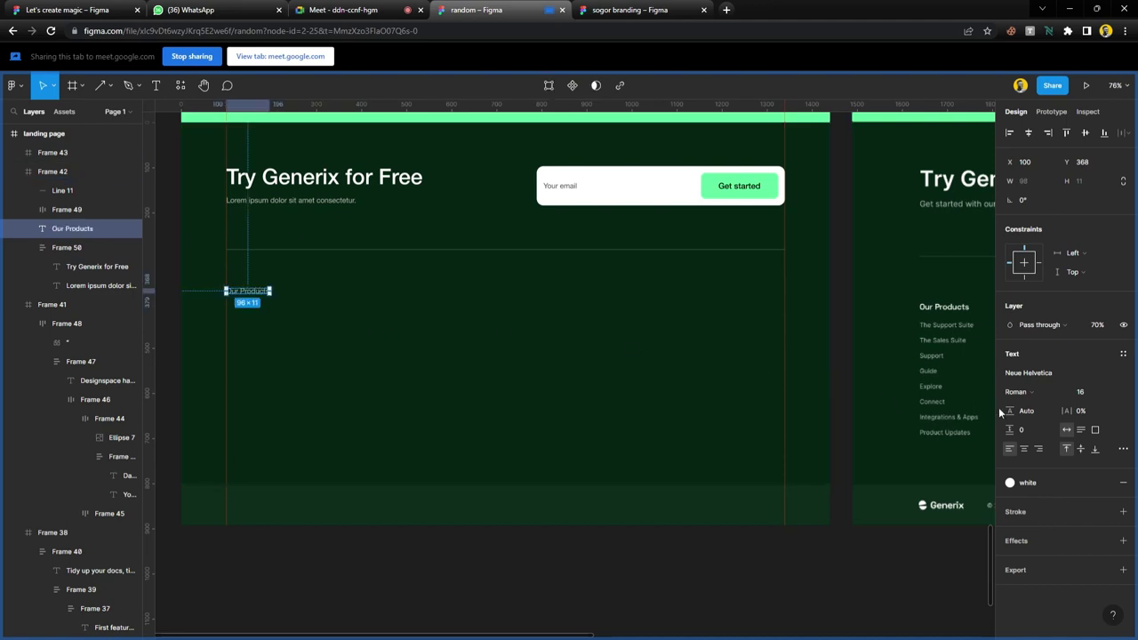
left_click(1065, 392)
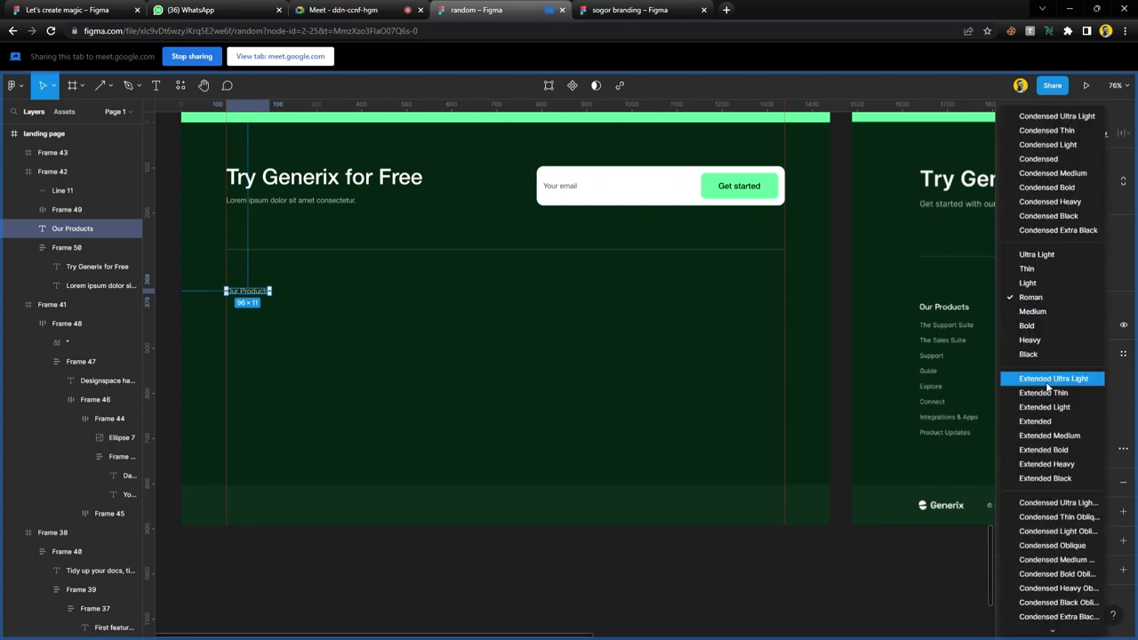
left_click(1036, 329)
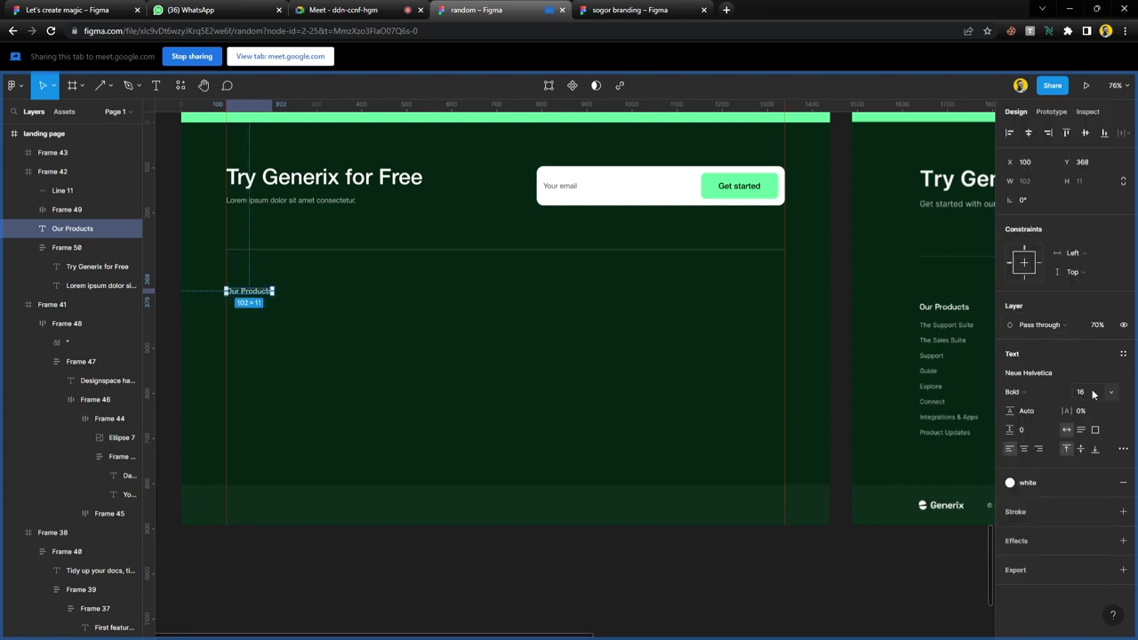
- Duplicate the "Our Products" heading directly below itself at X 100, Y 402
scroll(382, 293, "left", 3)
scroll(422, 293, "up", 5)
left_click_drag(449, 304, 450, 325)
scroll(450, 326, "down", 2)
scroll(449, 329, "down", 5)
scroll(450, 330, "up", 1, "ctrl")
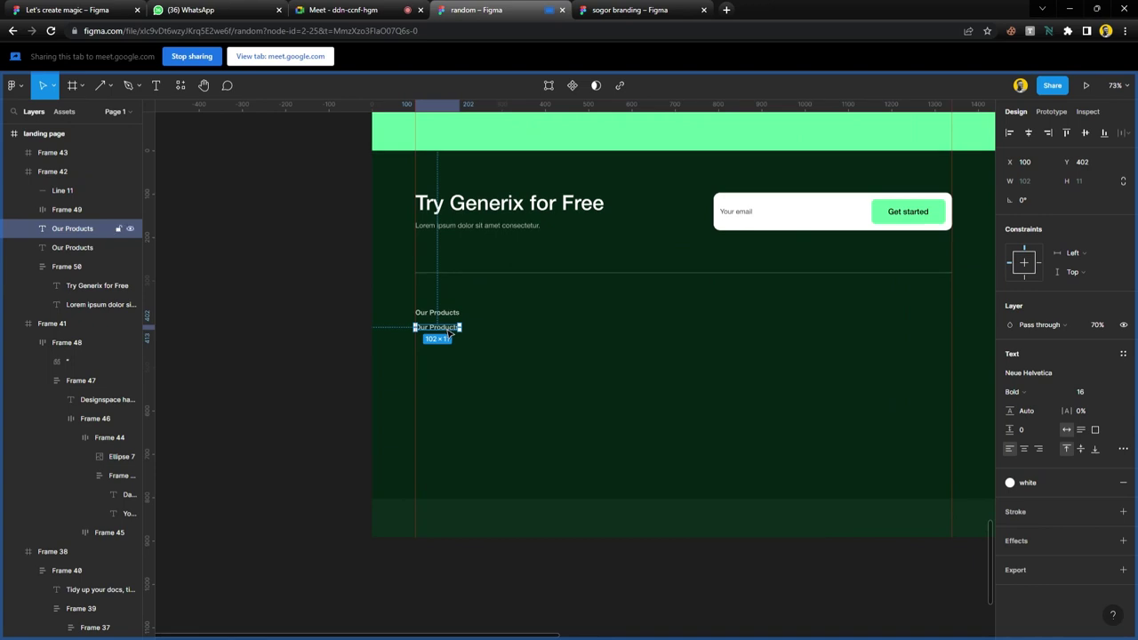
- Replace the lower heading copy's text with the Roman-weight "Lorem ipsum" copied from the caption under "Try Generix for Free"
scroll(432, 330, "right", 3)
scroll(489, 349, "left", 2)
scroll(376, 331, "up", 5, "ctrl")
left_click(386, 173)
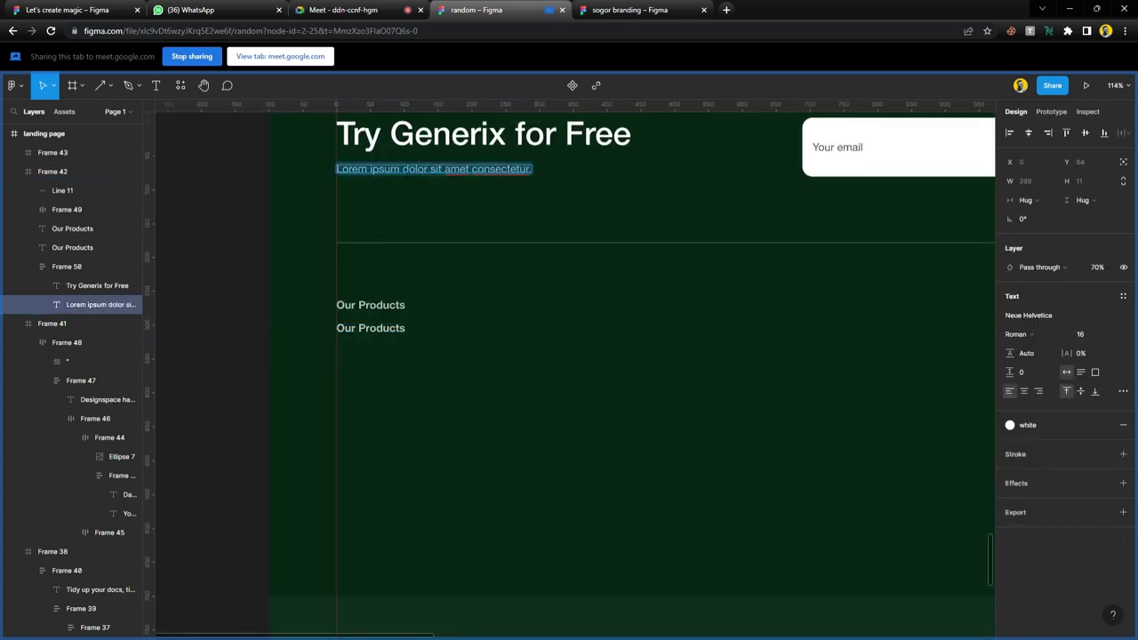
left_click_drag(337, 169, 400, 169)
key("ctrl+c")
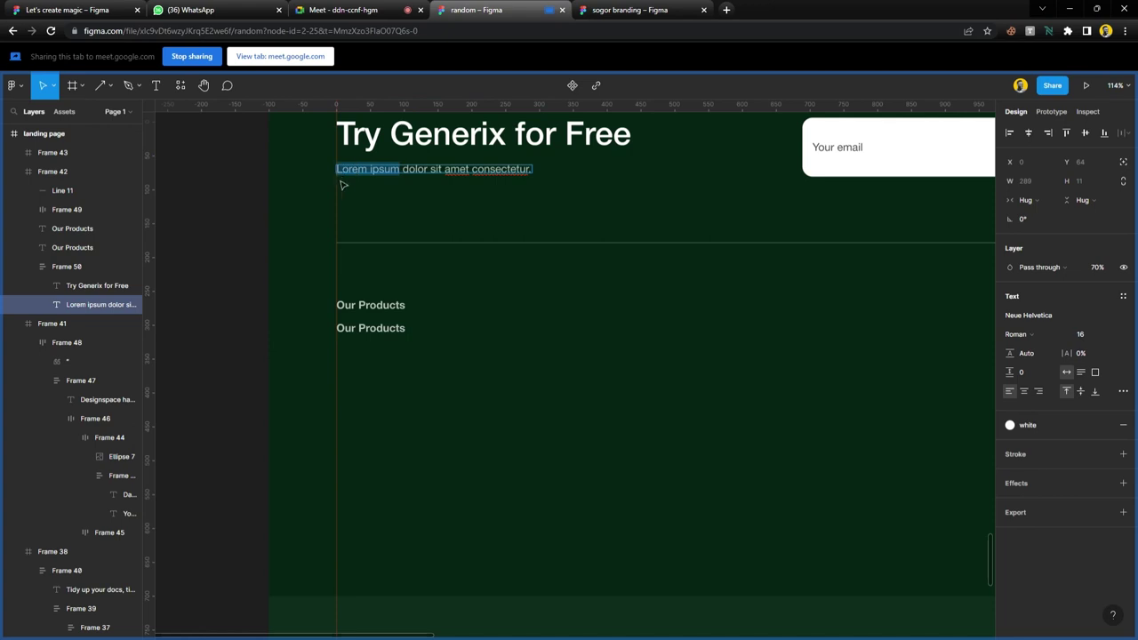
scroll(388, 307, "up", 6, "ctrl")
double_click(359, 342)
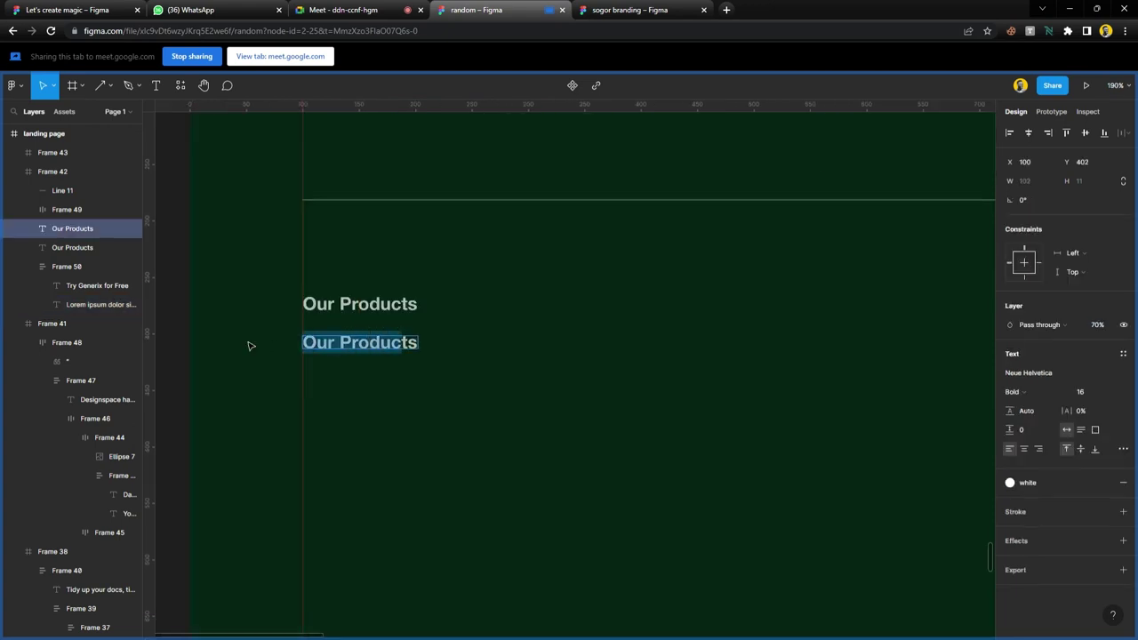
key("ctrl+v")
key("Escape")
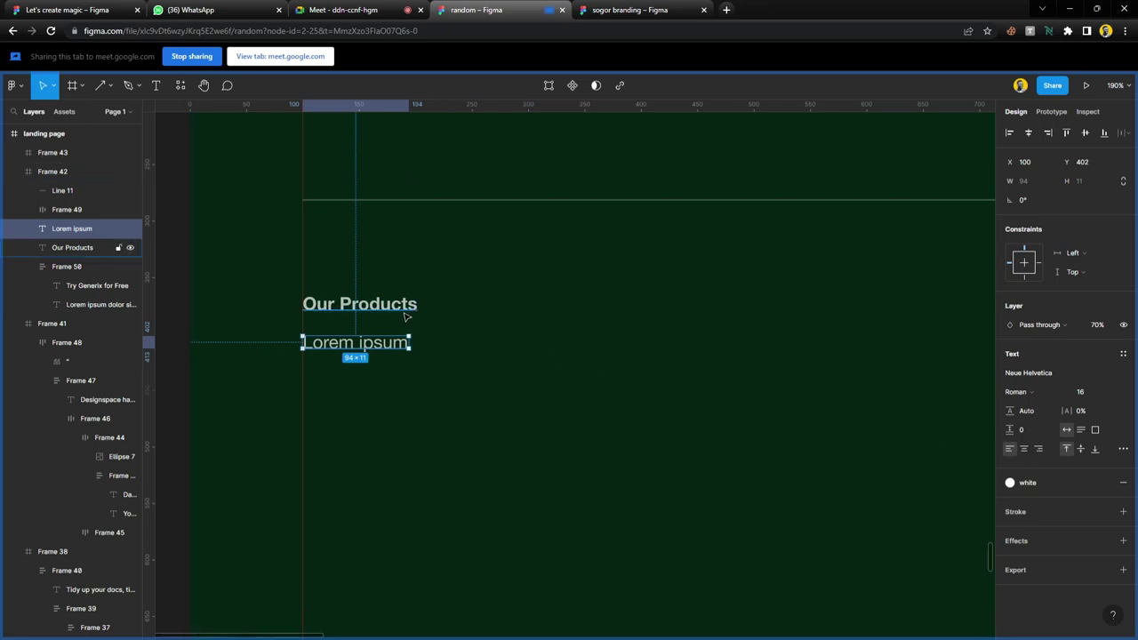
- Duplicate the "Lorem ipsum" link directly below itself at X 100, Y 429
scroll(402, 331, "down", 2)
left_click_drag(391, 329, 391, 355)
scroll(388, 359, "down", 3)
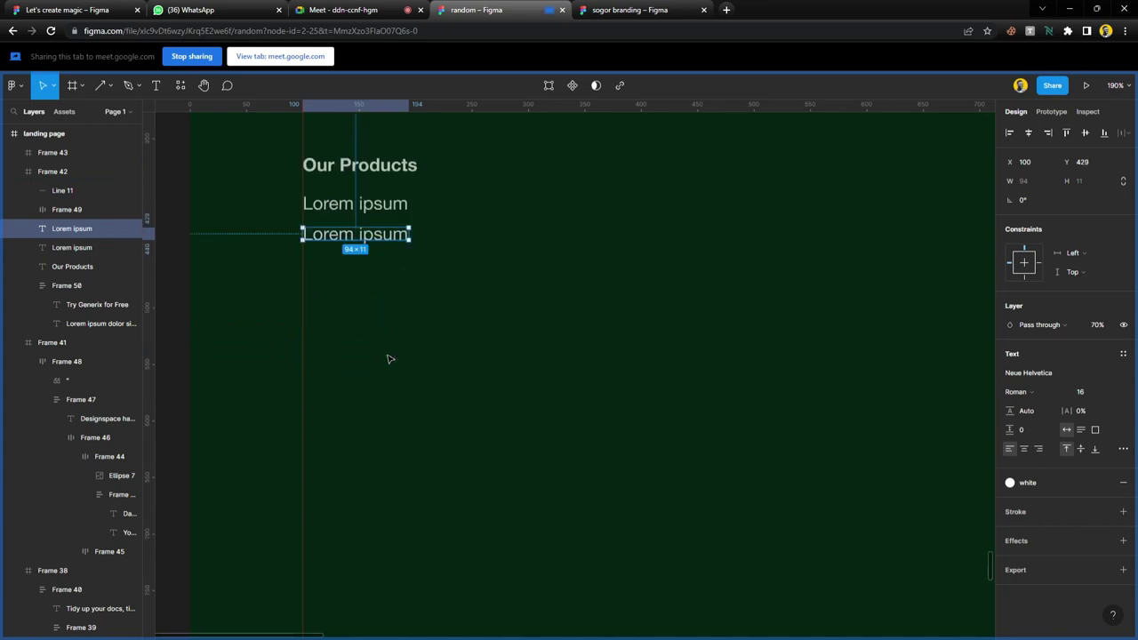
scroll(388, 359, "down", 5)
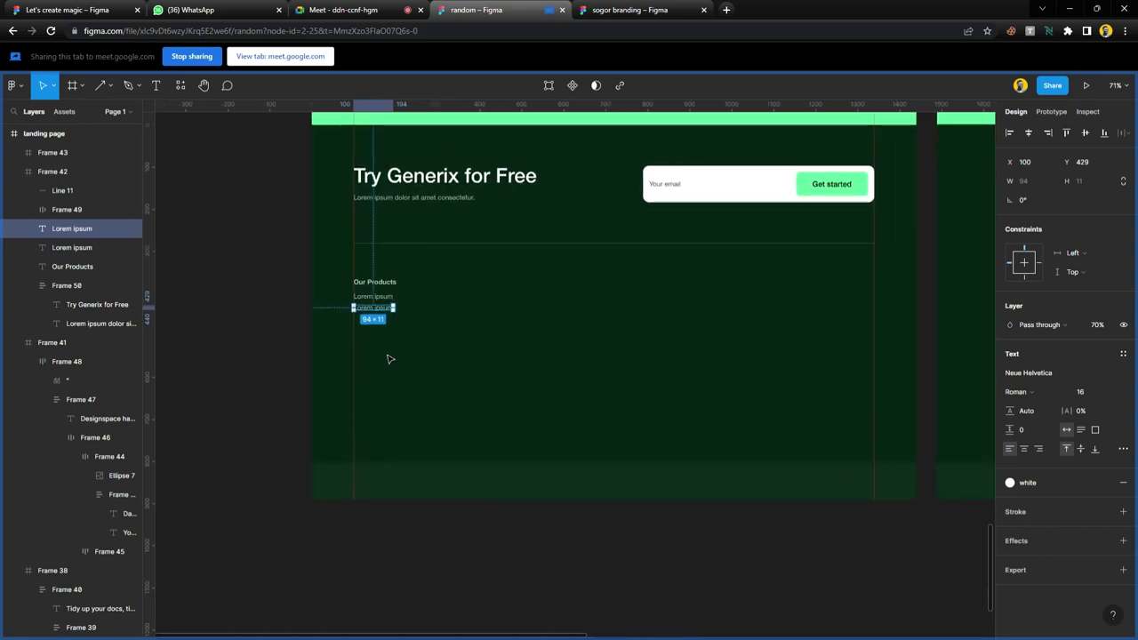
- Repeat the link duplication eight more times at the same spacing, ending at Y 645
key("ctrl+d")
key("ctrl+d")
key("ctrl+d")
key("ctrl+d")
key("ctrl+d")
key("ctrl+d")
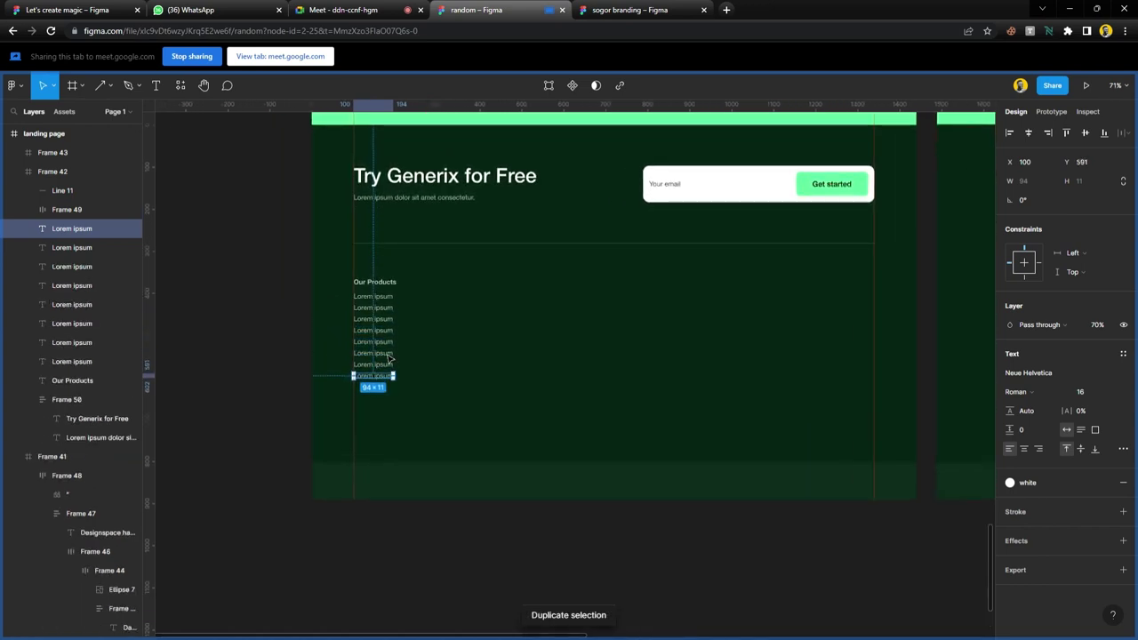
key("ctrl+d")
key("ctrl+d")
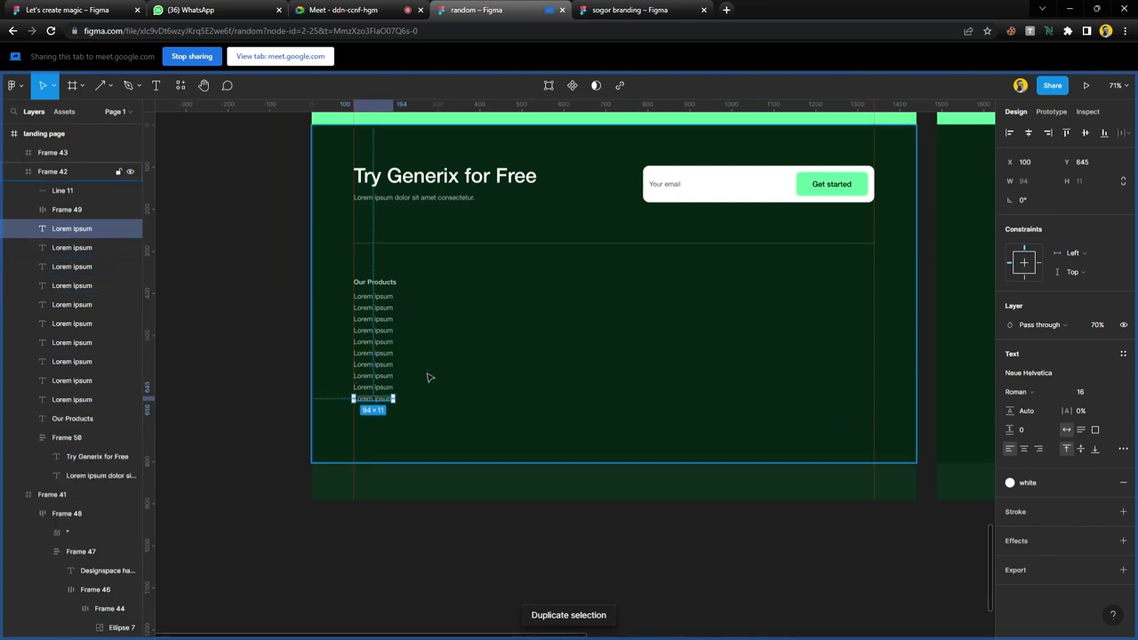
- Set the vertical spacing between all ten "Lorem ipsum" links to 26
scroll(430, 379, "down", 2)
scroll(429, 378, "up", 4)
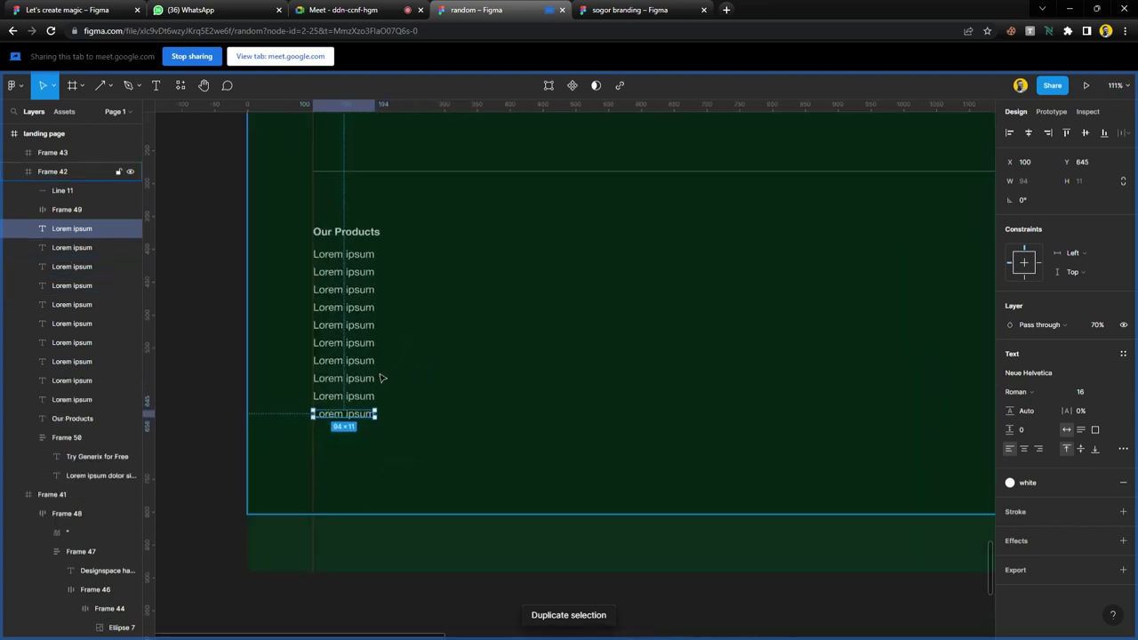
left_click(81, 399, "shift")
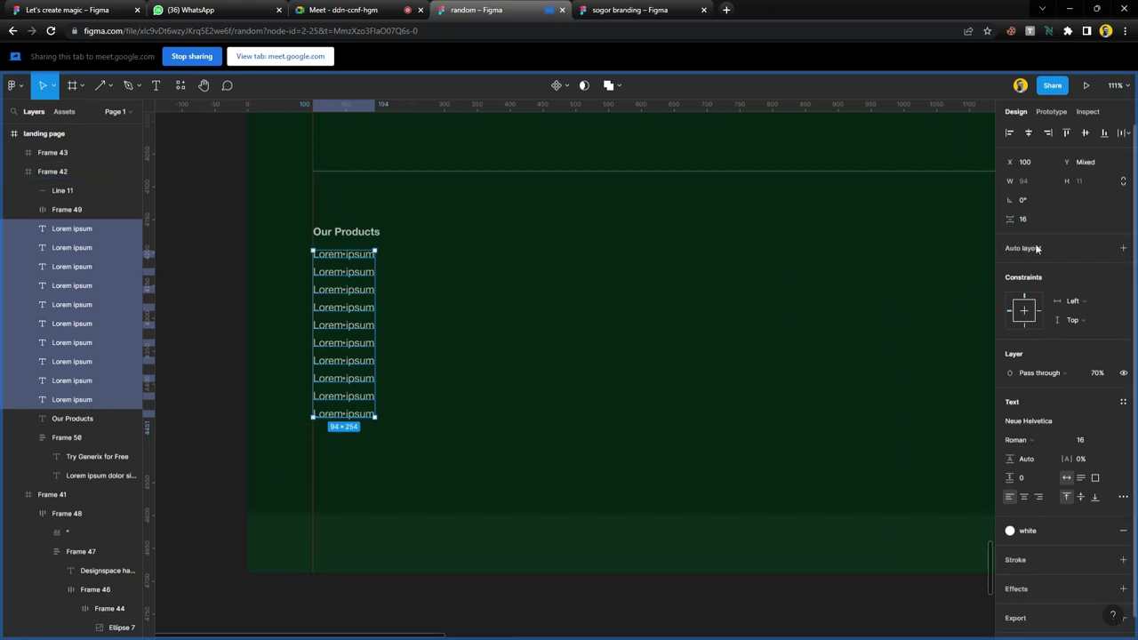
mouse_move(1009, 220)
left_mouse_down()
mouse_move(1020, 222)
mouse_move(1010, 221)
left_mouse_up()
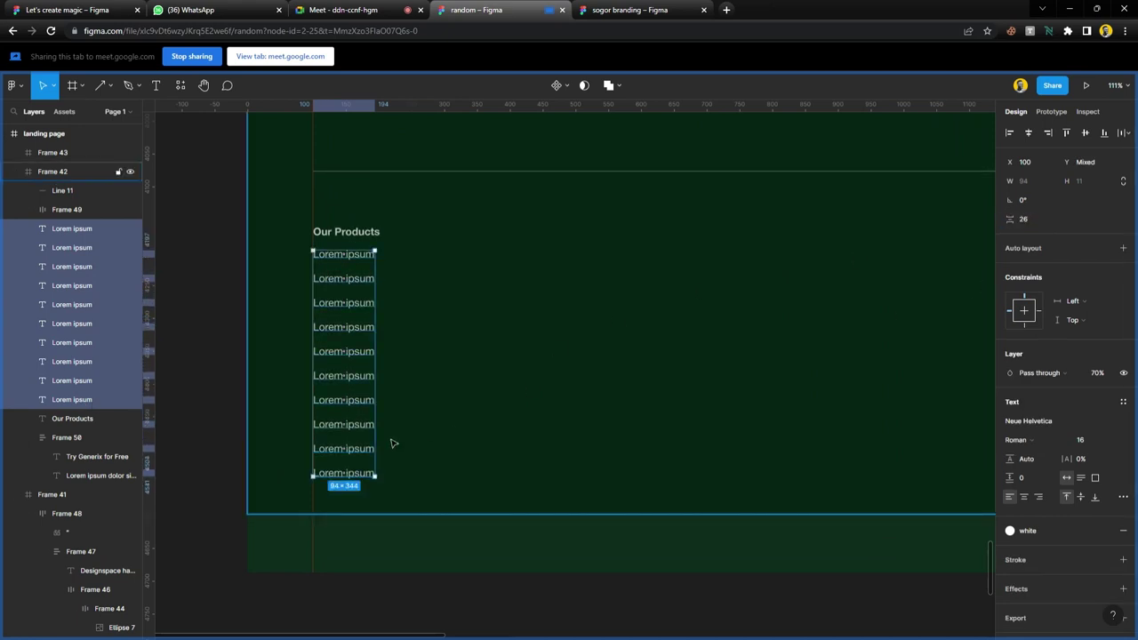
- Wrap the ten links in auto layout and delete the last link
key("shift+a")
left_click(364, 450)
key("Delete")
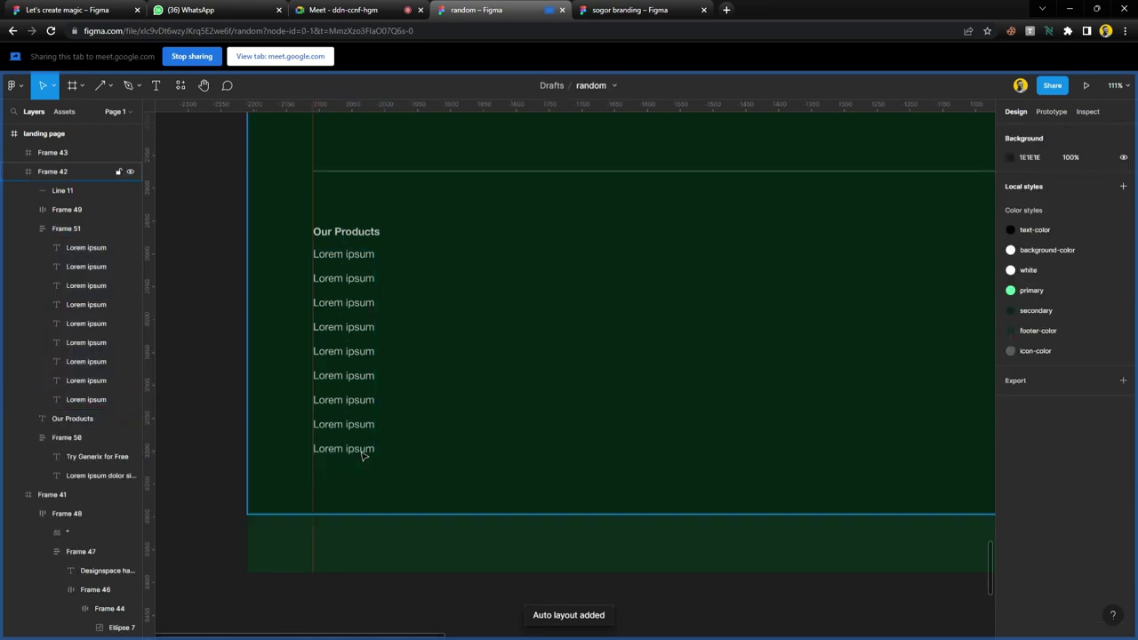
- Wrap the link list and its "Our Products" heading together in a vertical auto layout frame
left_click(367, 283)
left_click(321, 233, "shift")
key("shift+a")
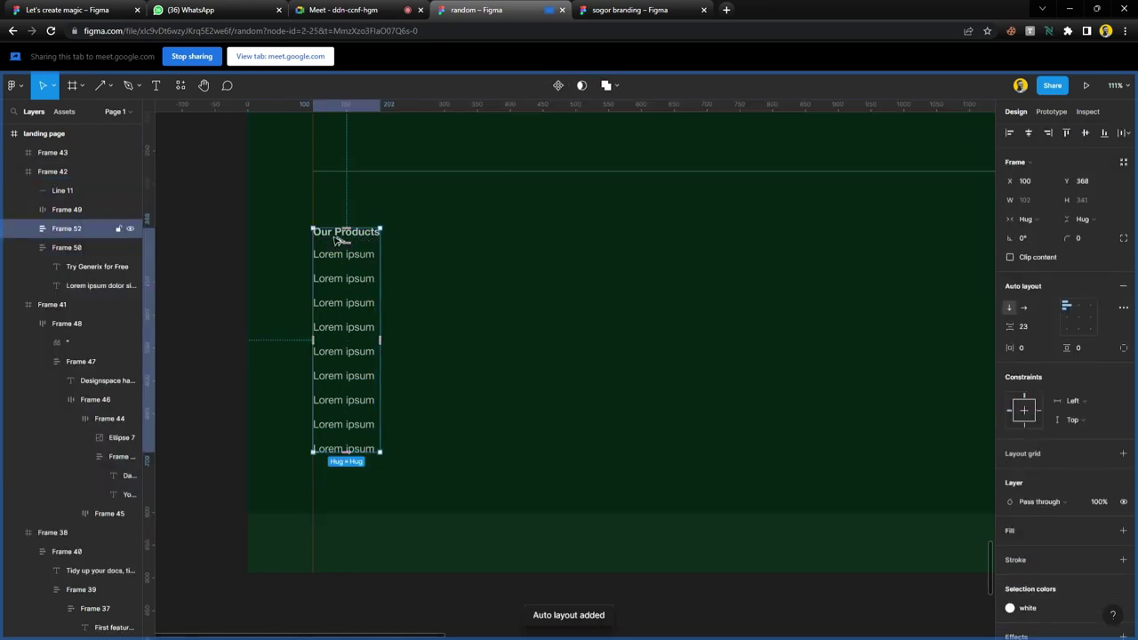
- Show the 12-column layout grid on the landing page frame
scroll(474, 334, "down", 6)
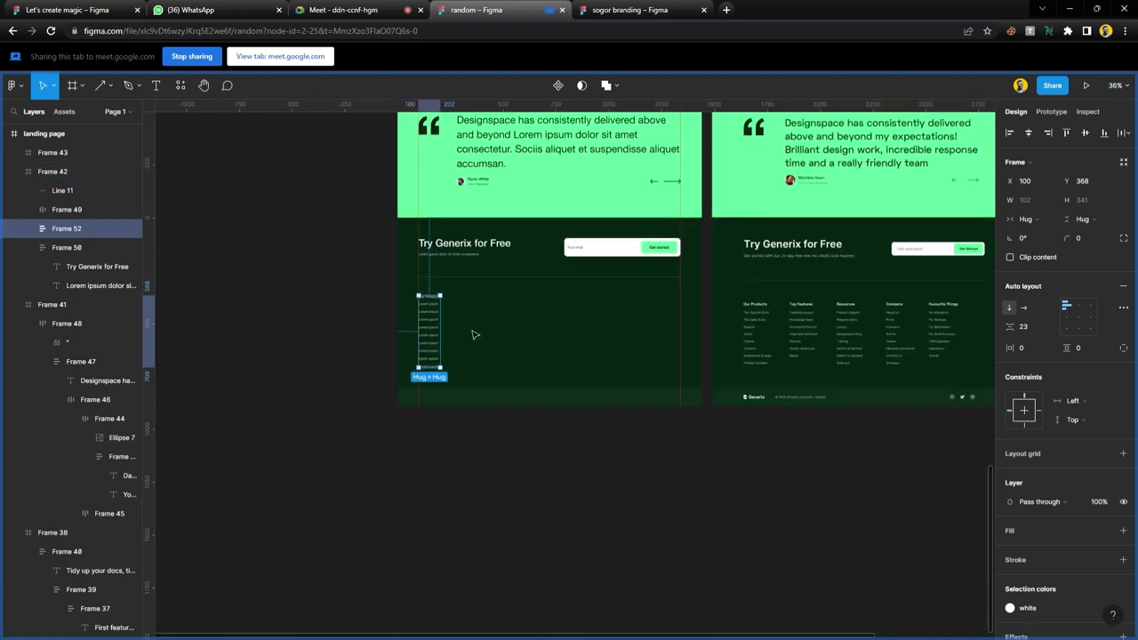
key("Escape")
key("Escape")
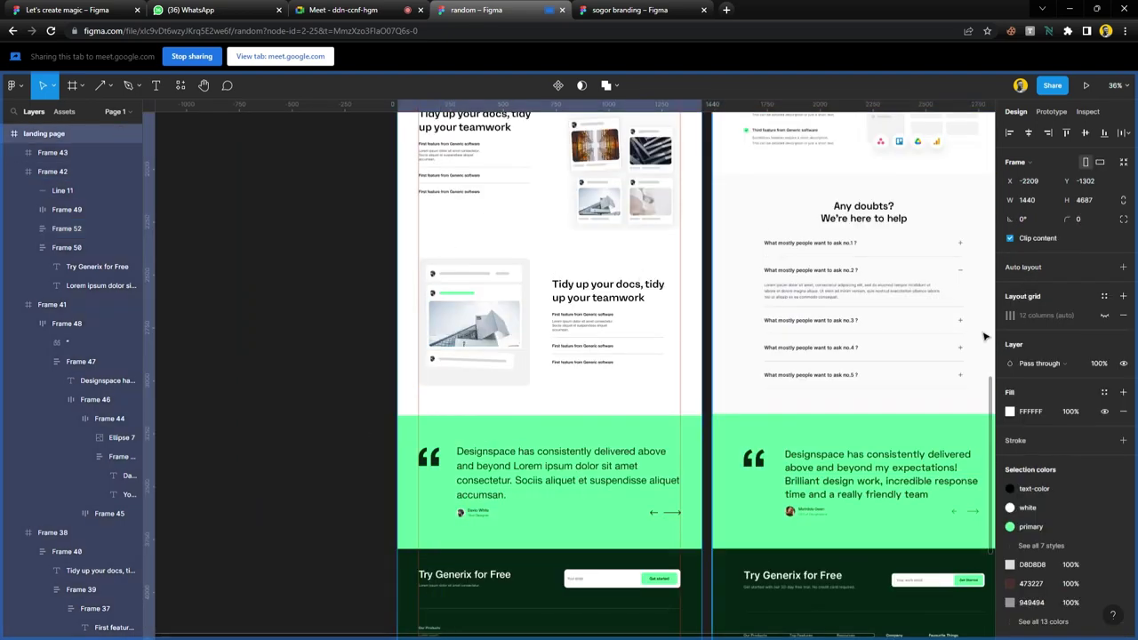
left_click(1103, 314)
scroll(516, 475, "up", 5)
scroll(460, 526, "up", 2)
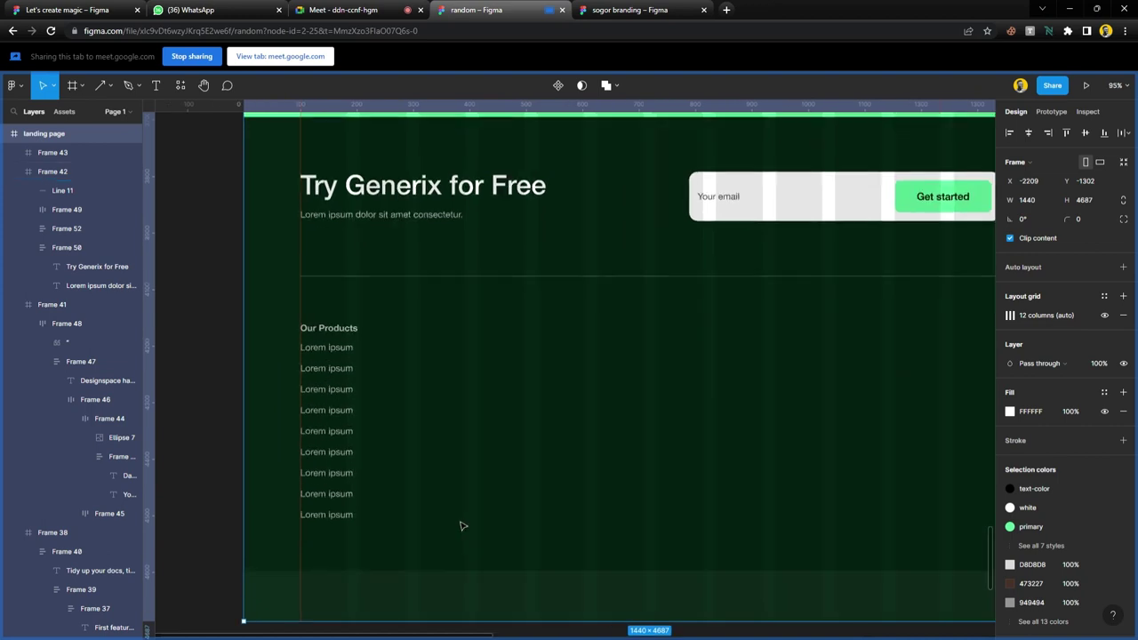
- Duplicate the "Our Products" link column sideways along the grid to X 311, Y 368
left_click(330, 351)
left_click(323, 344)
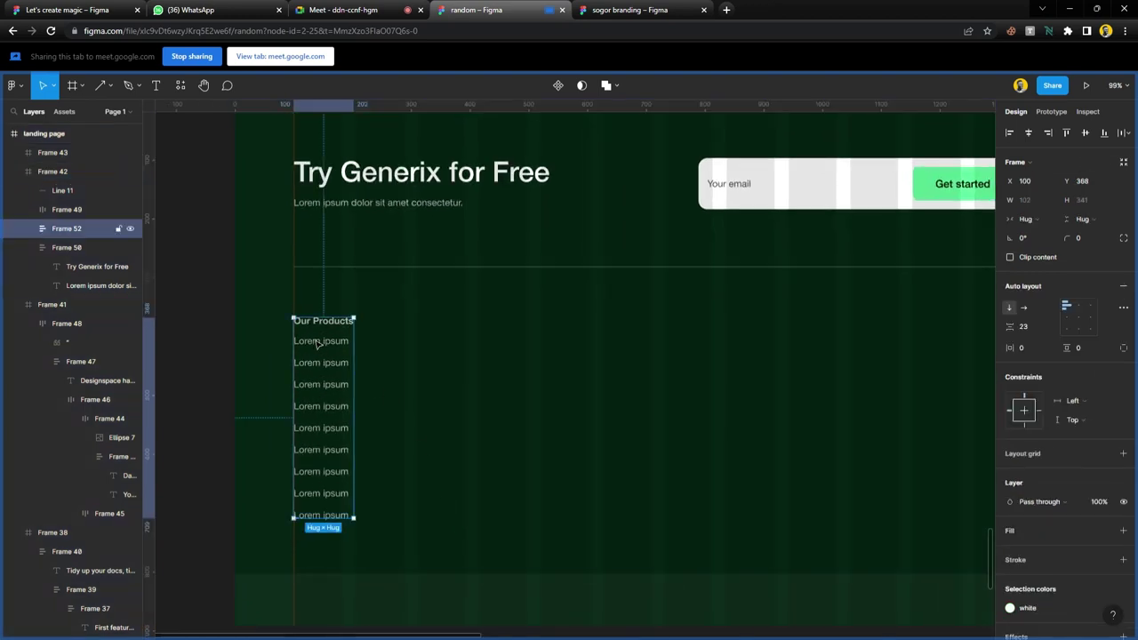
left_click_drag(318, 346, 438, 358)
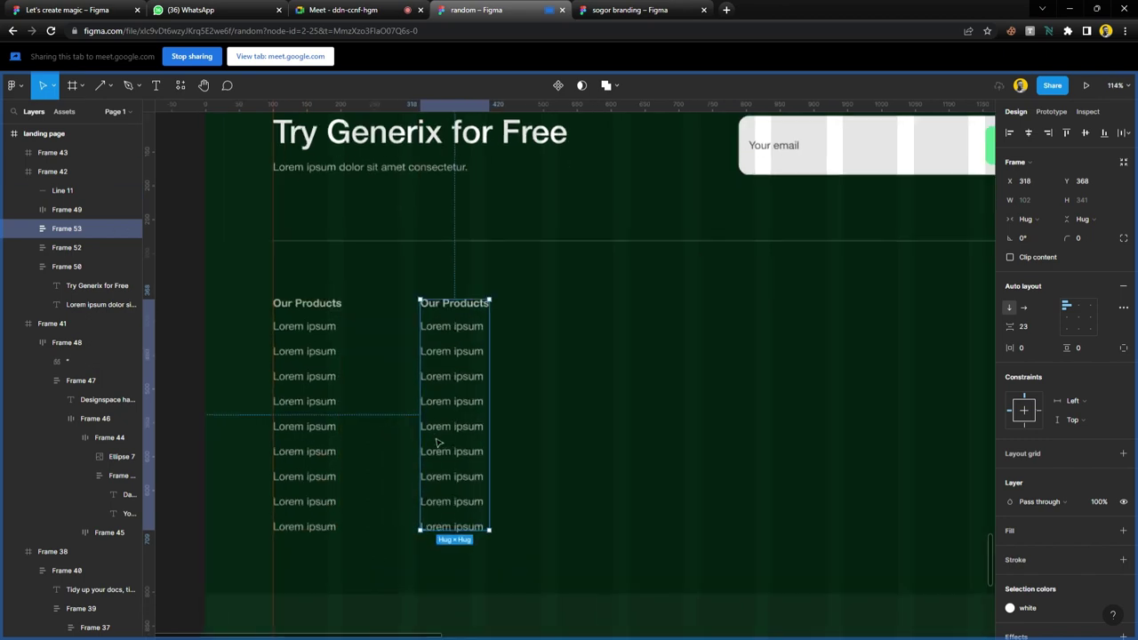
scroll(432, 329, "up", 5)
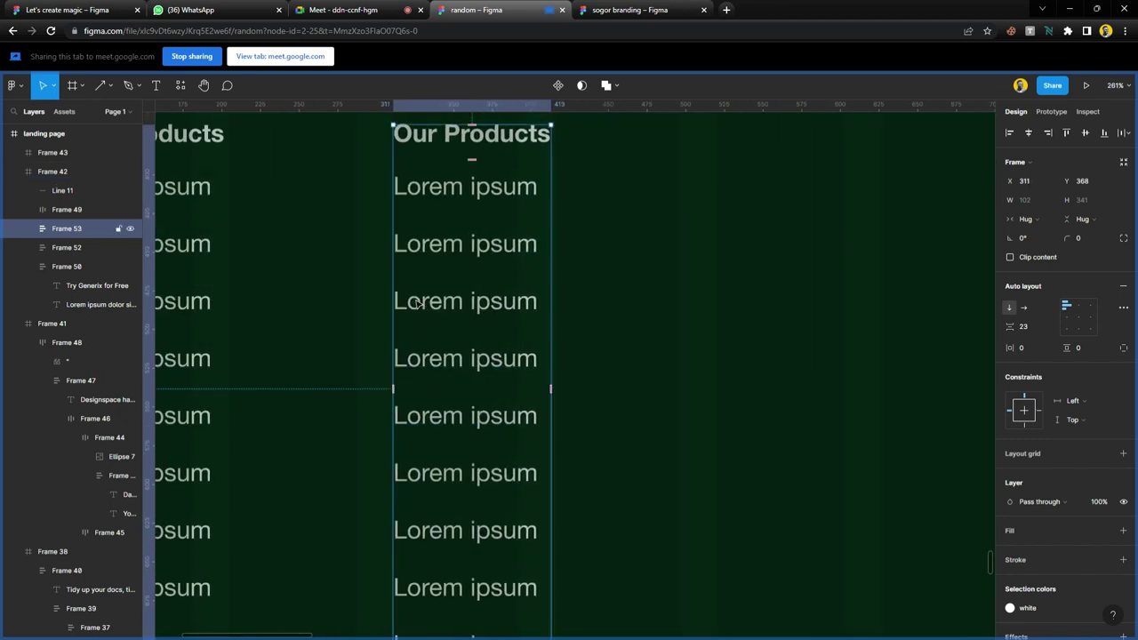
scroll(422, 304, "down", 8)
scroll(424, 339, "up", 2)
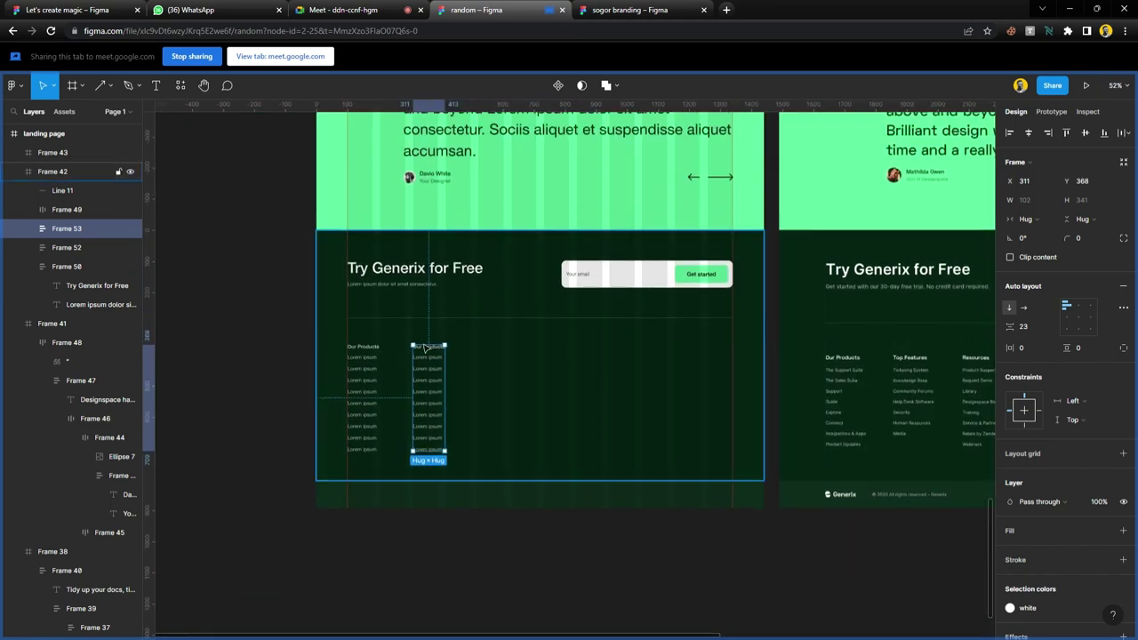
- Move the copied link column up out of the footer into the white area above the testimonial, at X 311, Y 3039
left_click_drag(424, 339, 430, 229)
scroll(431, 329, "up", 7)
left_click_drag(429, 332, 424, 332)
scroll(424, 332, "down", 8)
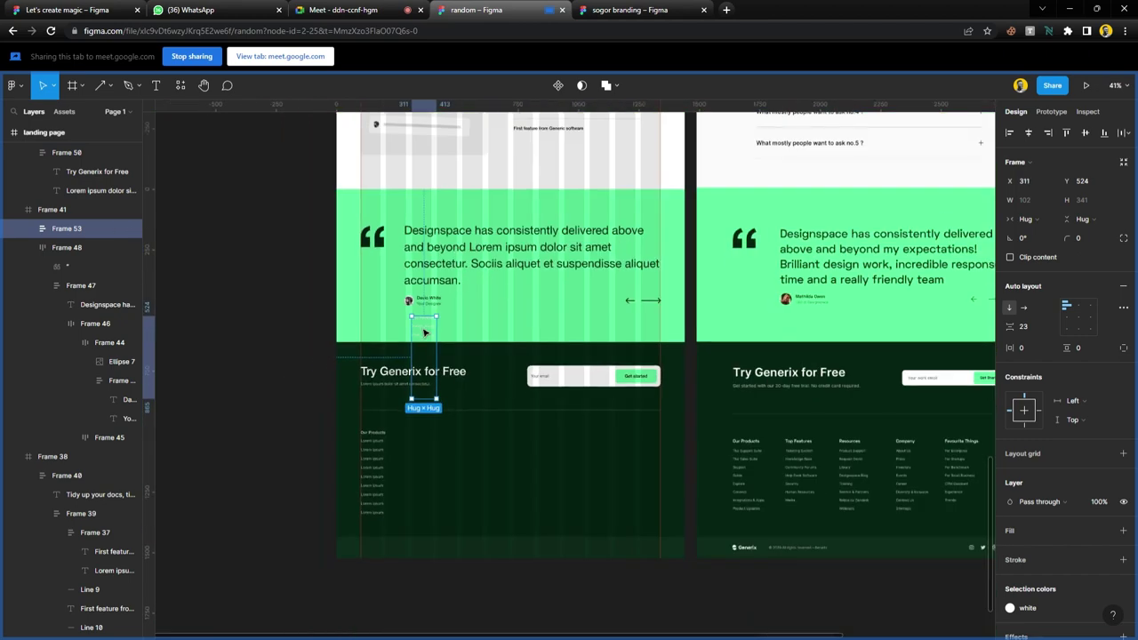
left_click_drag(426, 331, 313, 362)
scroll(494, 330, "up", 4)
scroll(382, 374, "down", 4)
scroll(375, 363, "up", 5)
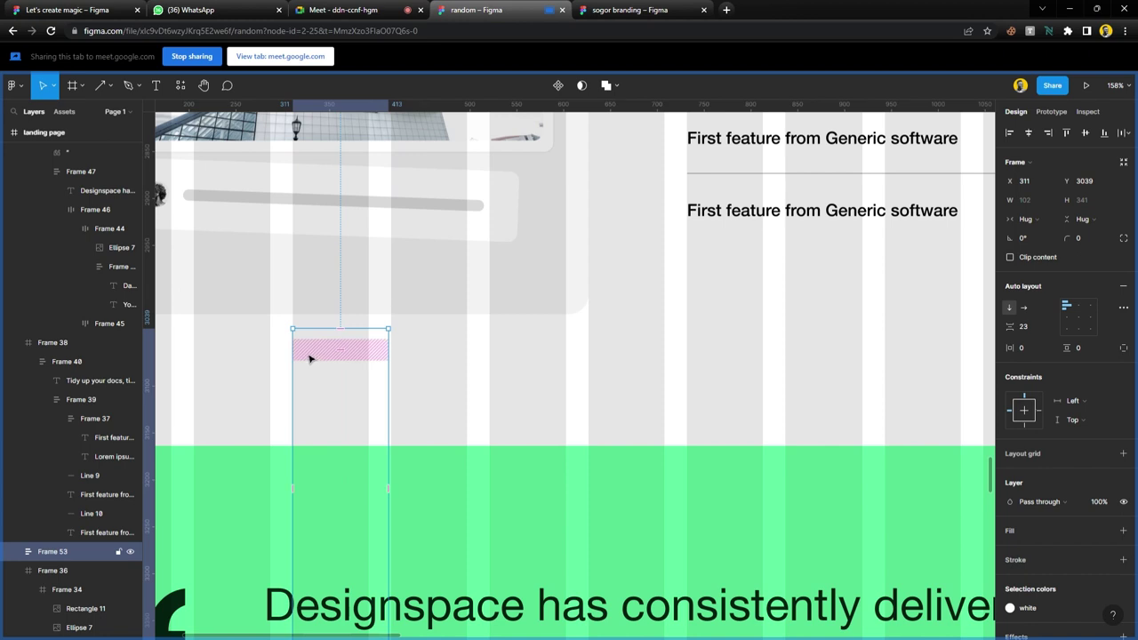
- Apply the secondary color style to the copied link column's text
scroll(1018, 578, "down", 1)
left_click(1010, 539)
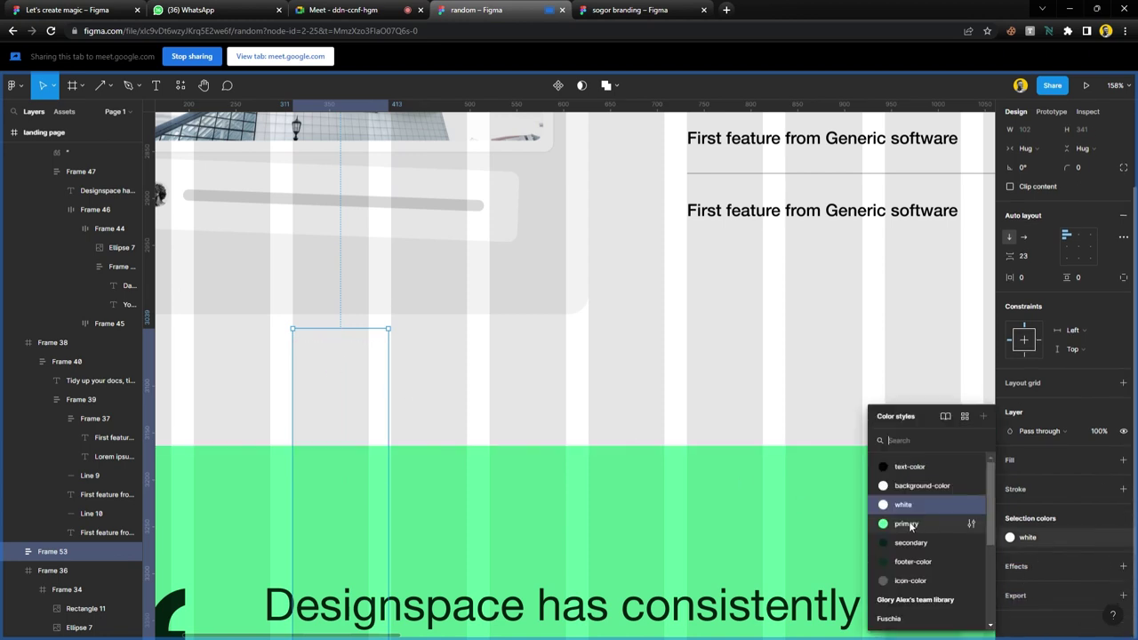
left_click(910, 540)
- Duplicate the dark link column to X 521 and repeat the copy three more times at the same spacing, ending at X 1151
left_click_drag(335, 368, 525, 386)
scroll(525, 382, "up", 3)
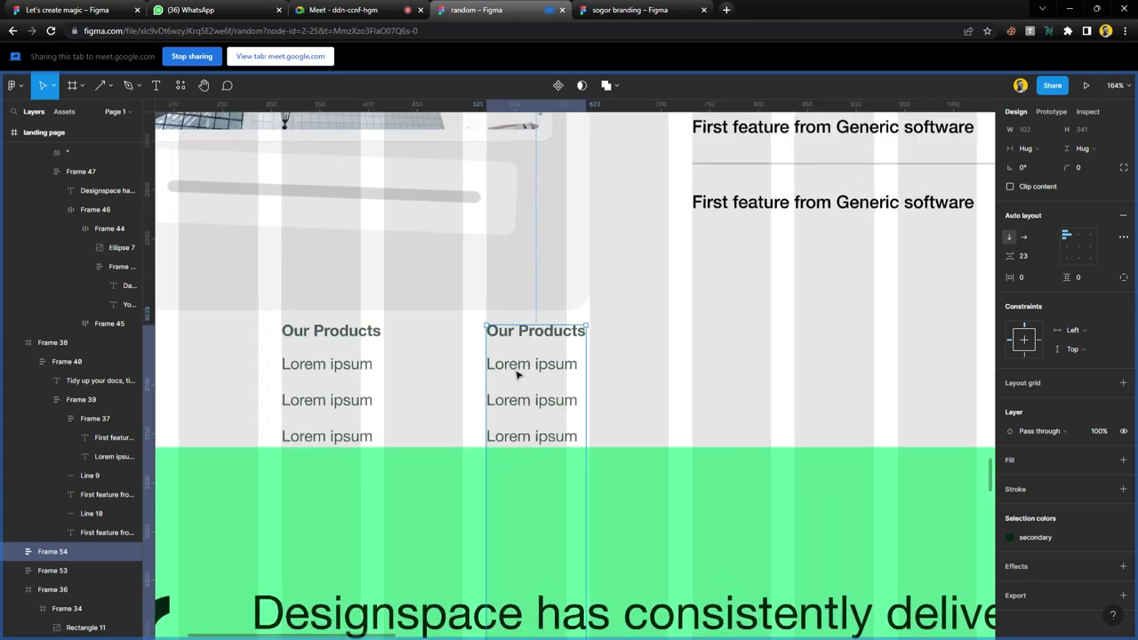
scroll(517, 374, "down", 3)
key("ctrl+d")
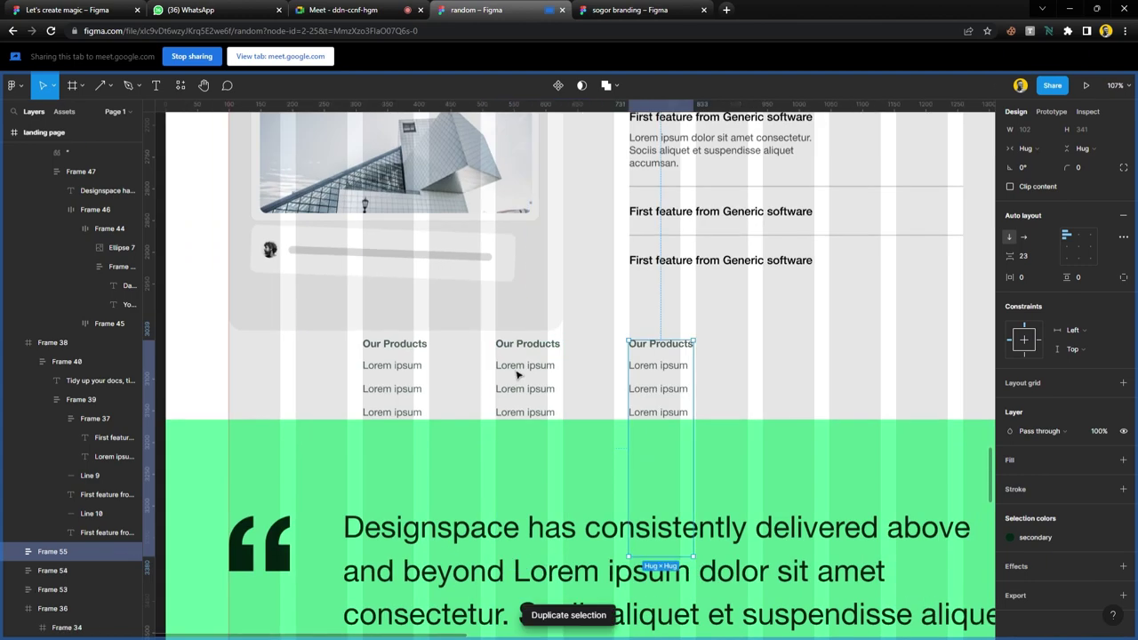
key("ctrl+d")
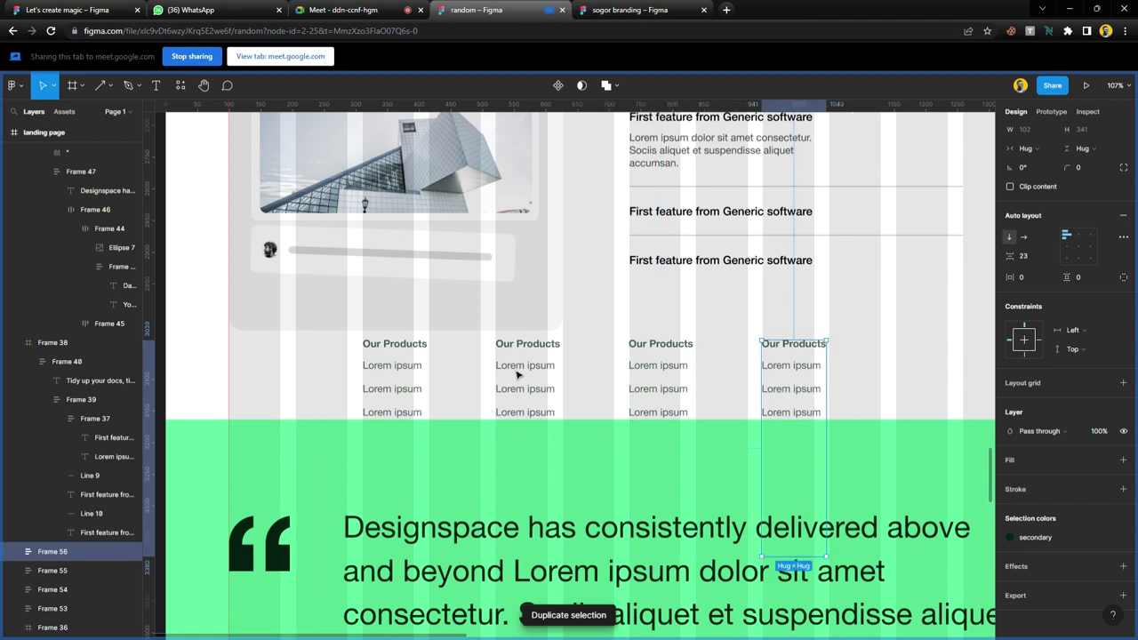
key("ctrl+d")
- Select the five dark link columns and move them together into the footer beside the original column, starting at X 311
scroll(518, 375, "down", 3)
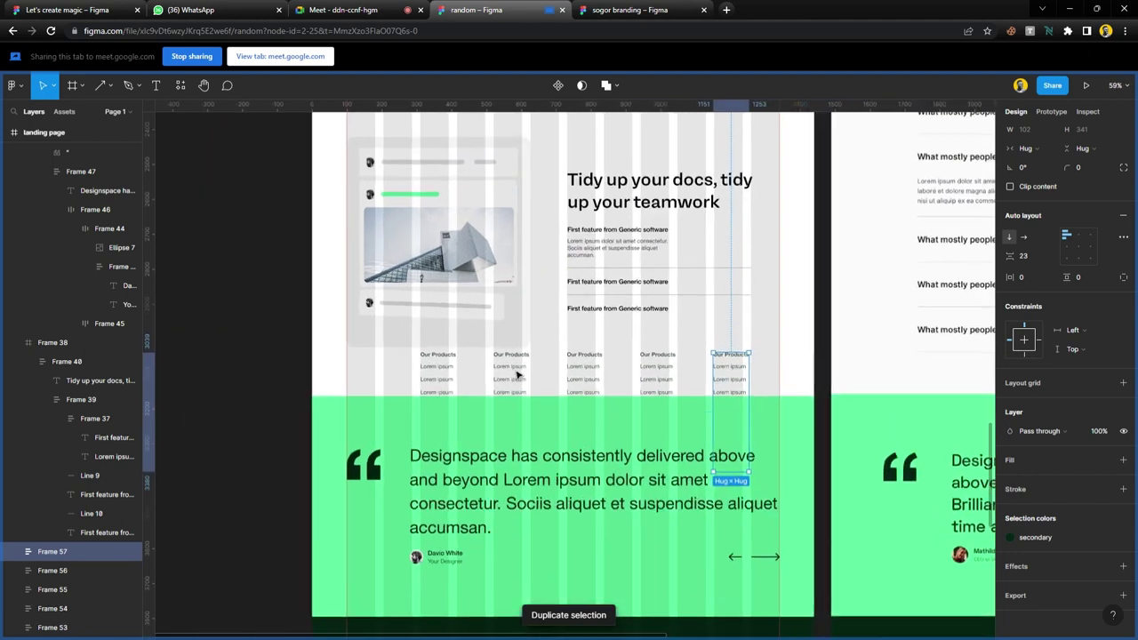
scroll(517, 374, "up", 1)
left_click(419, 375)
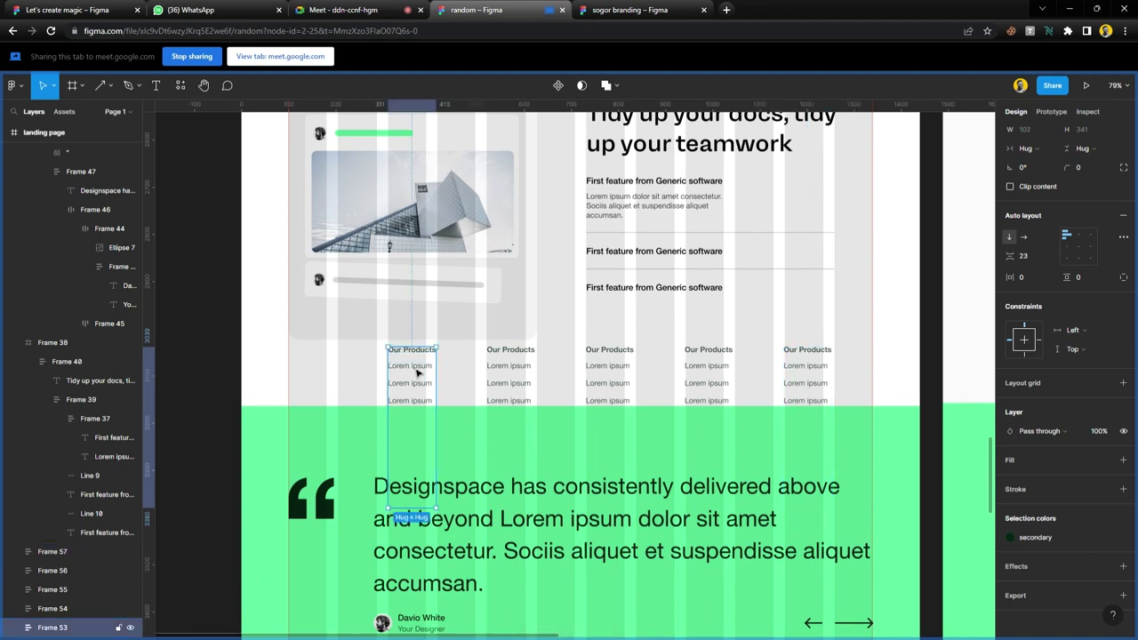
left_click(514, 361, "shift")
left_click(590, 362, "shift")
left_click(672, 362, "shift")
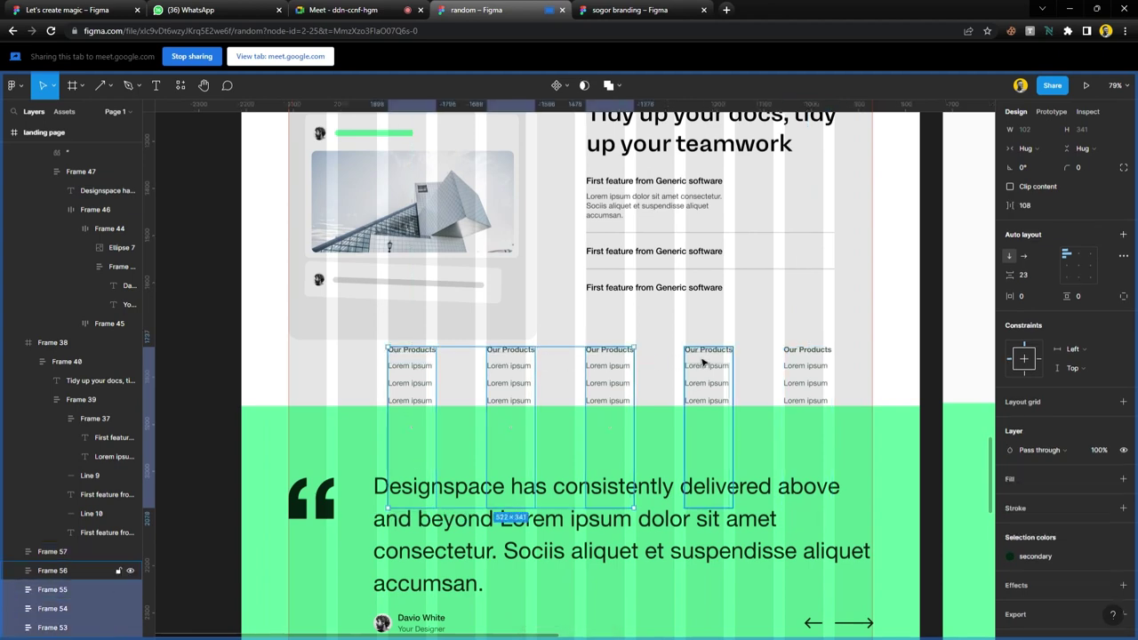
left_click(794, 368, "shift")
scroll(634, 371, "down", 3)
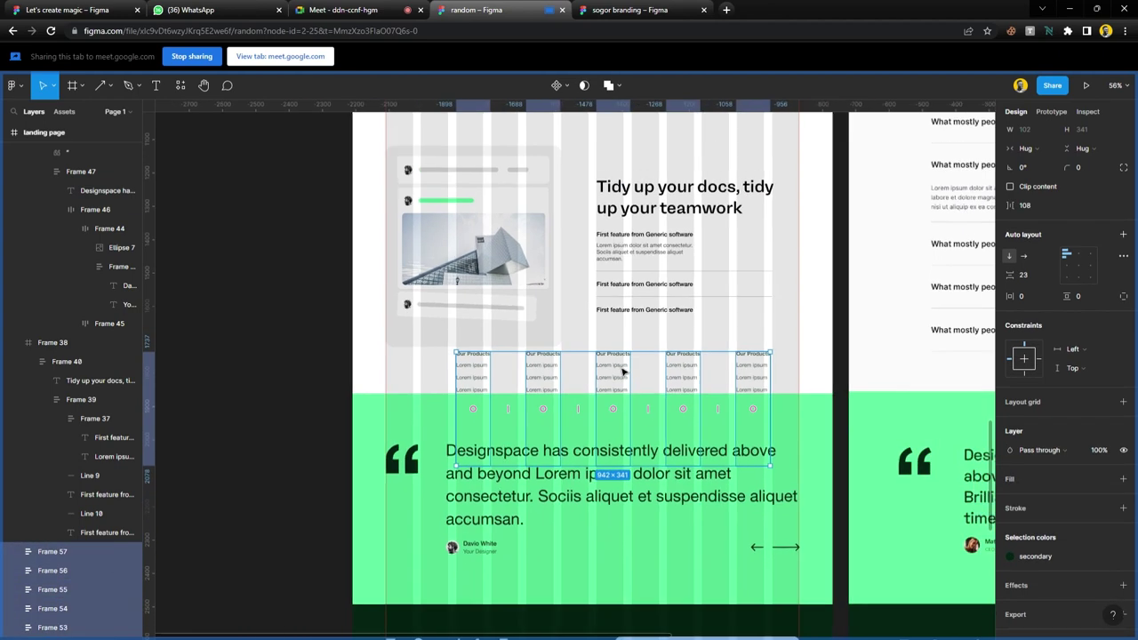
left_click_drag(563, 356, 525, 616)
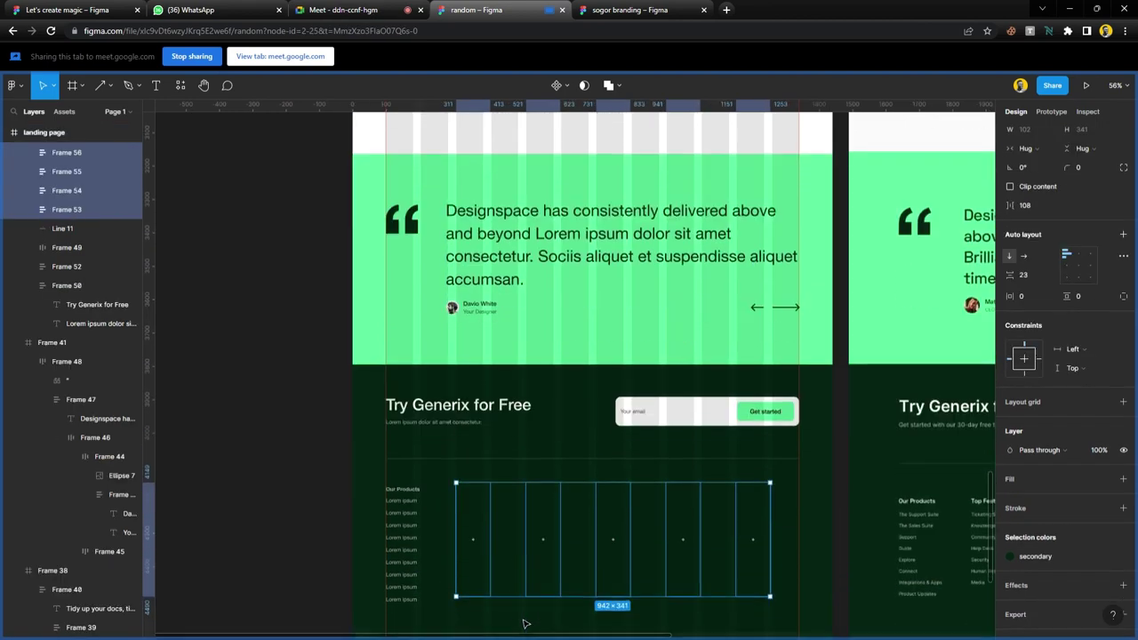
- Line up the five copied columns with the original and wrap all six in a horizontal auto layout with 108 spacing
scroll(518, 613, "up", 5)
left_click_drag(463, 424, 421, 414)
left_click(363, 418, "shift")
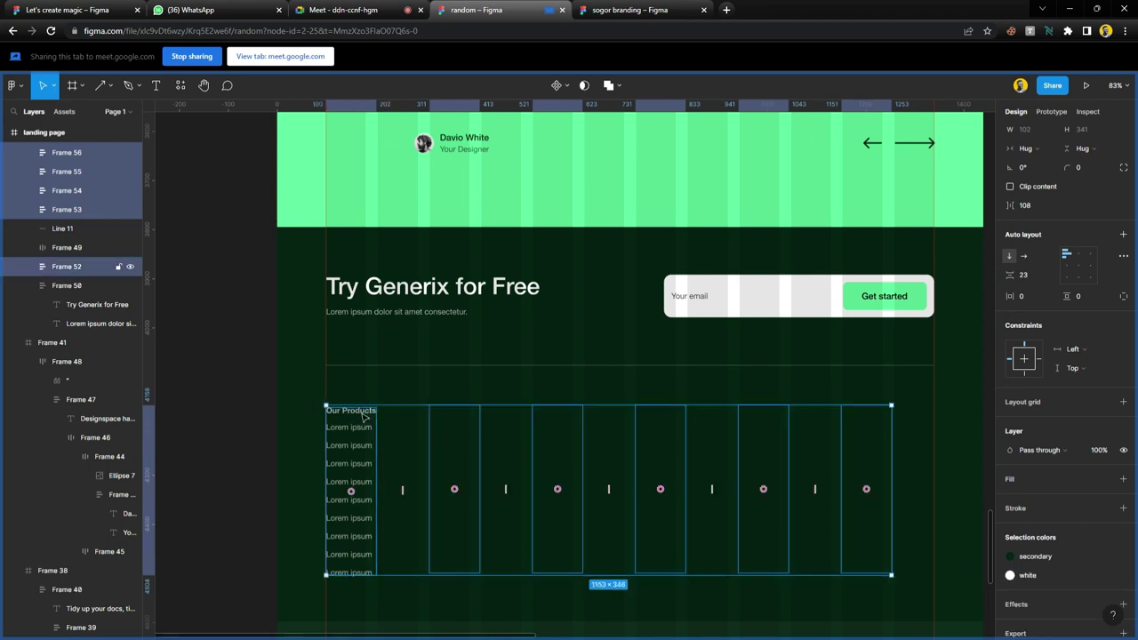
key("shift+a")
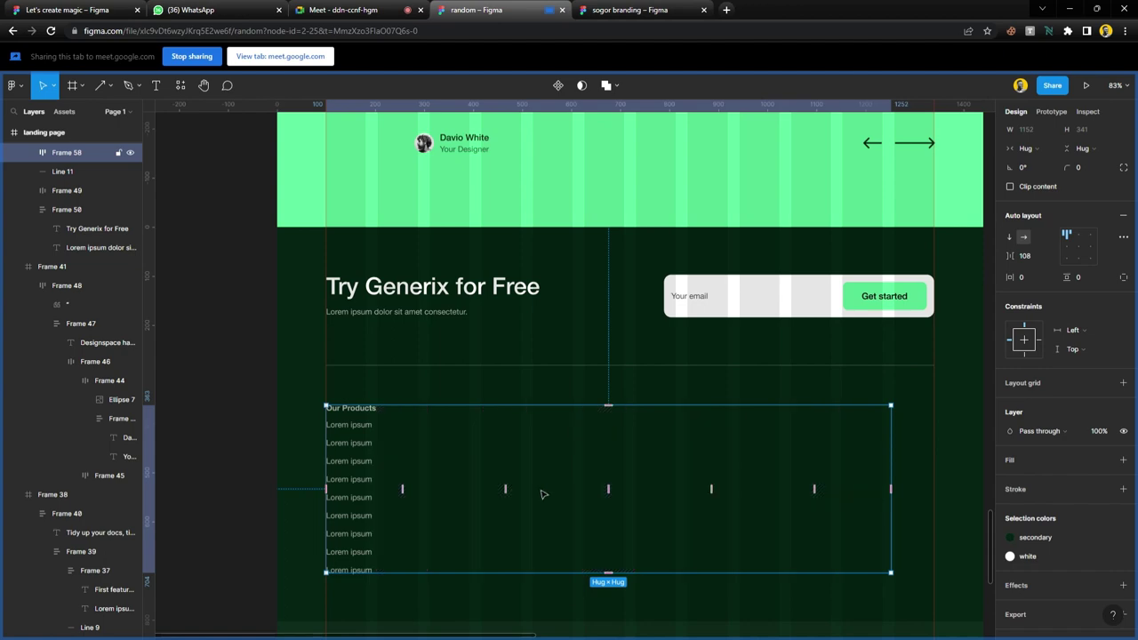
- Switch the six footer link columns' secondary text color to the white style and set their horizontal spacing to 108.5
left_click(1034, 538)
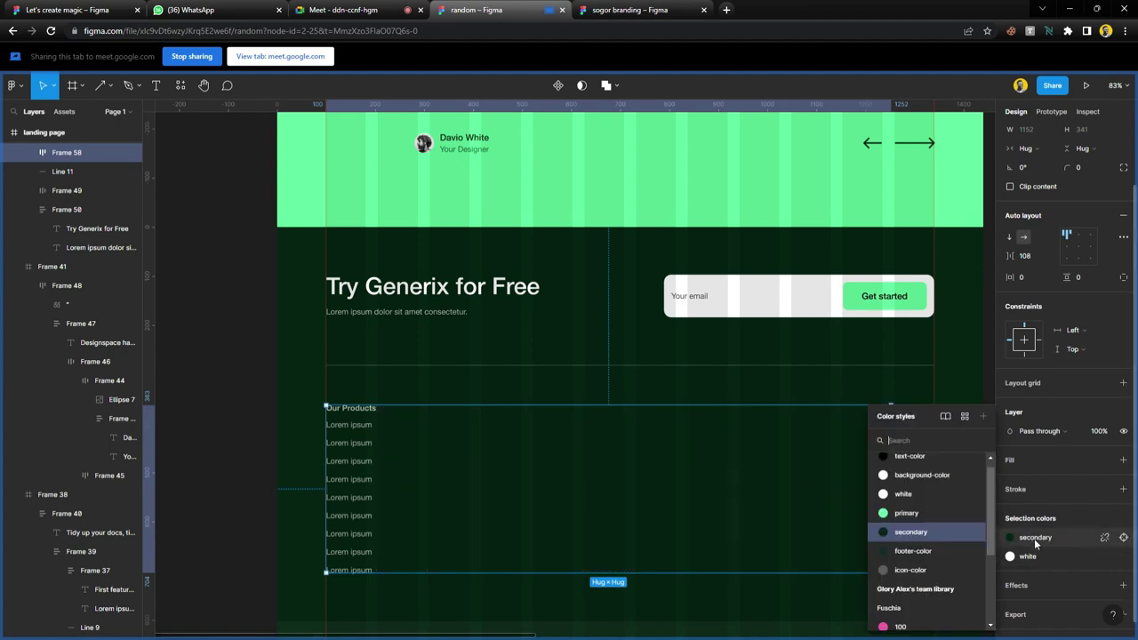
left_click(912, 506)
scroll(889, 462, "down", 2)
scroll(857, 417, "up", 5, "ctrl")
scroll(835, 330, "up", 10, "ctrl")
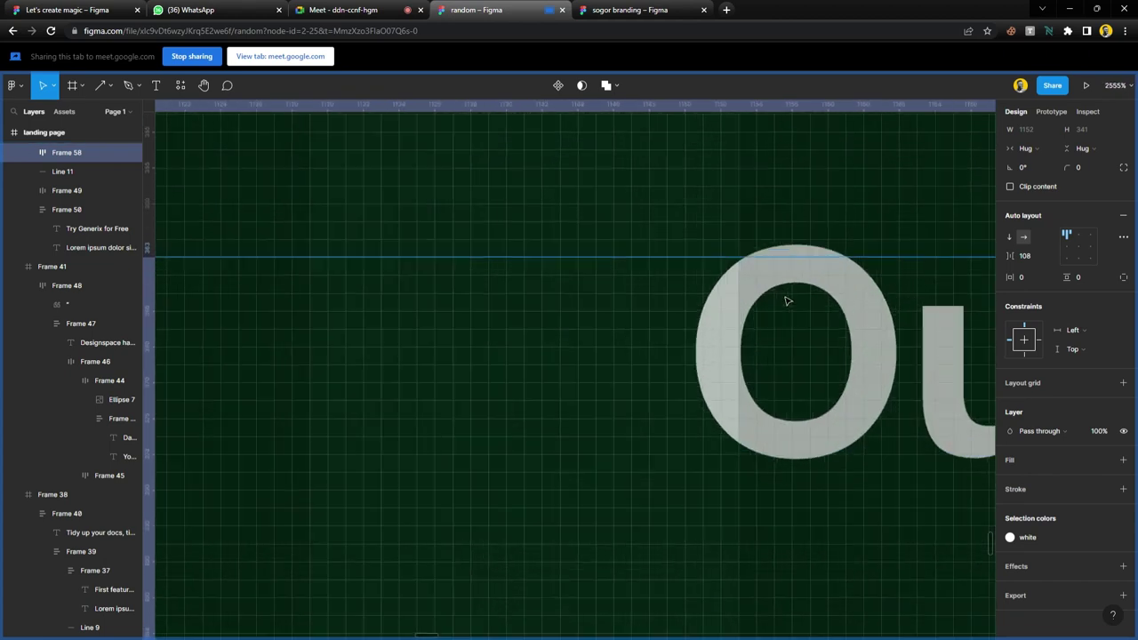
left_click(1031, 256)
key("Up")
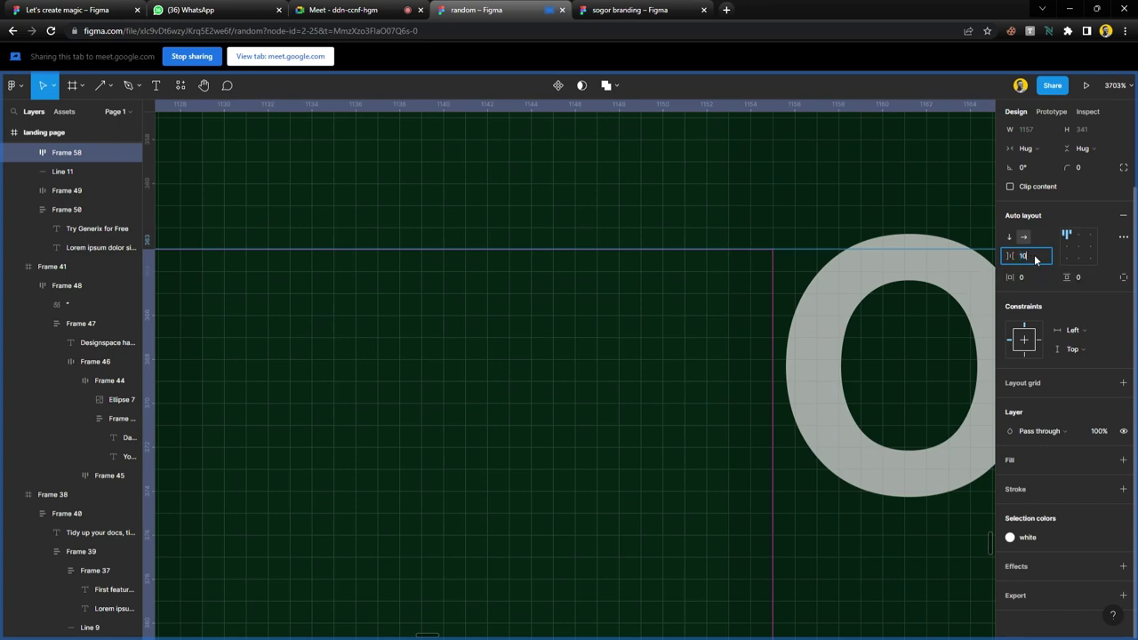
key("Return")
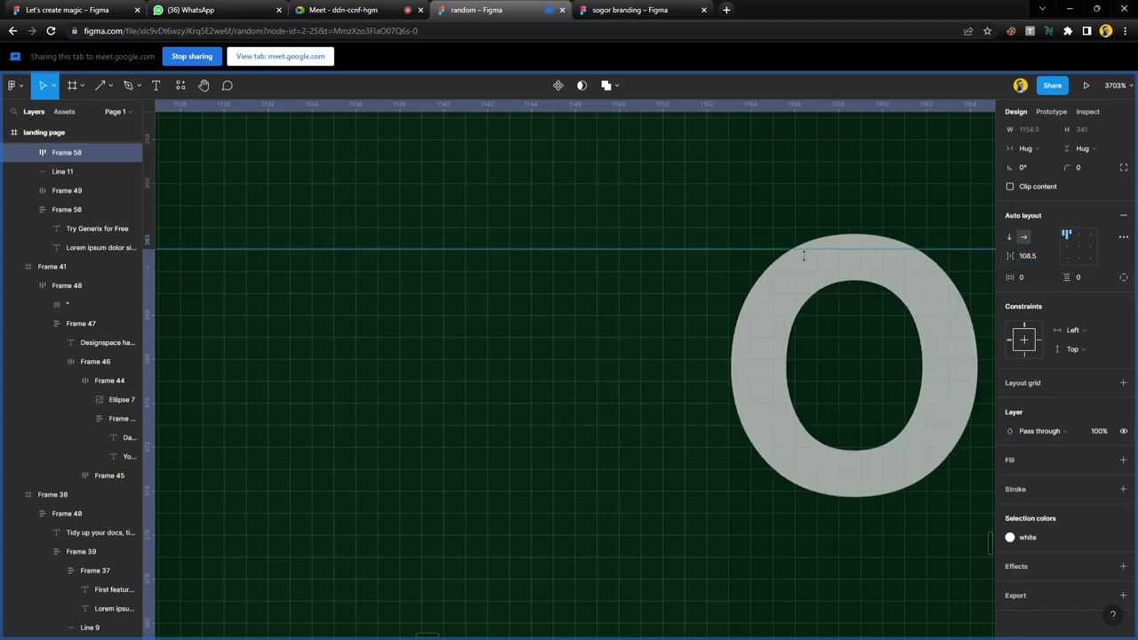
scroll(546, 267, "down", 10)
scroll(546, 269, "down", 10)
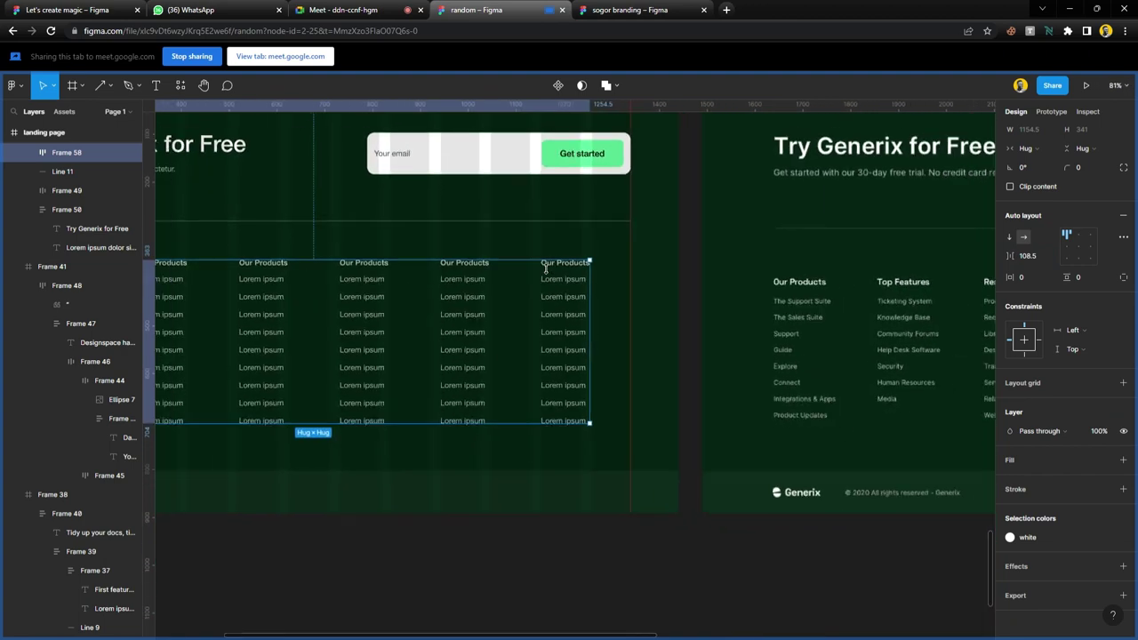
left_click(584, 536)
- Select the landing page frame and hide its 12-column layout grid
scroll(569, 480, "left", 6)
scroll(590, 405, "up", 6)
left_click(553, 282)
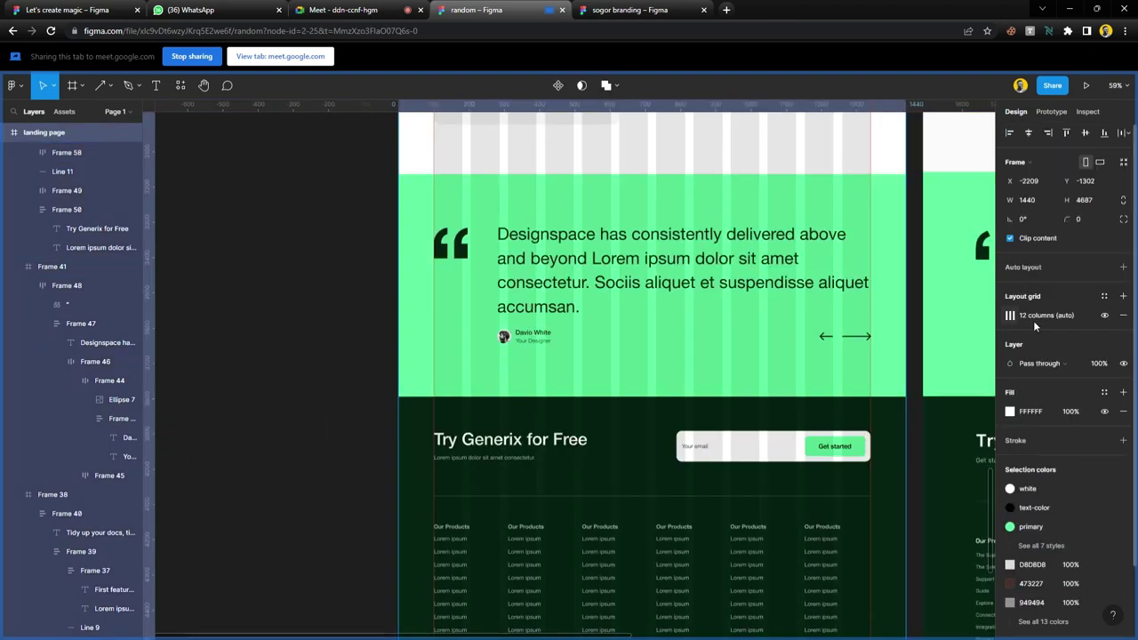
left_click(1105, 316)
left_click(275, 286)
scroll(274, 286, "down", 5)
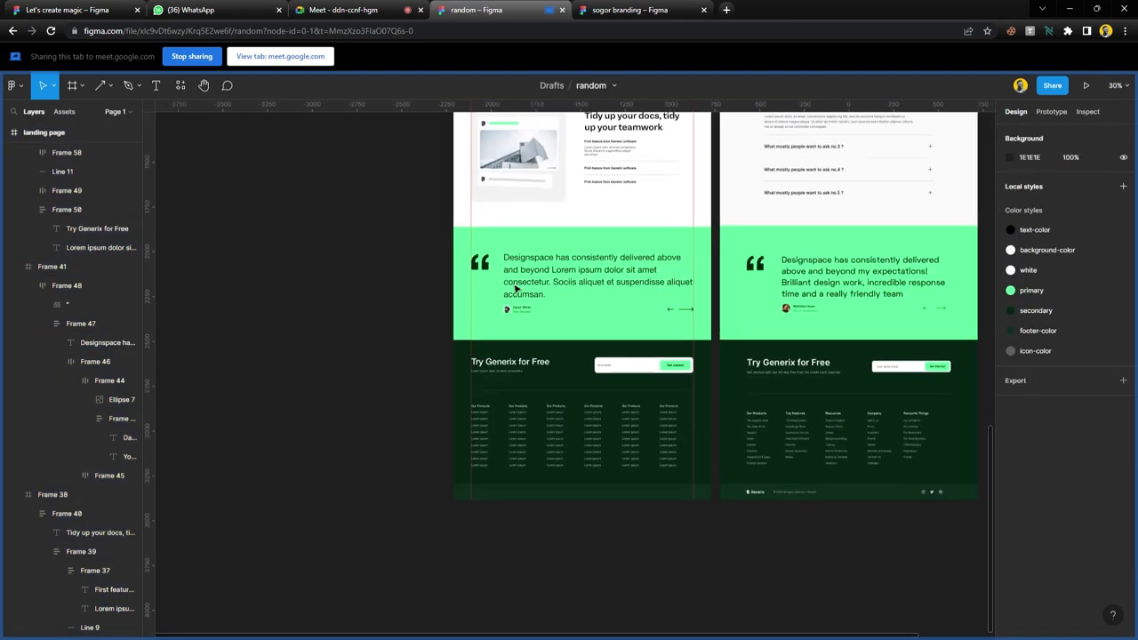
- Set the white footer email form's horizontal and vertical auto layout padding to 10
scroll(516, 307, "right", 4)
scroll(436, 418, "up", 5)
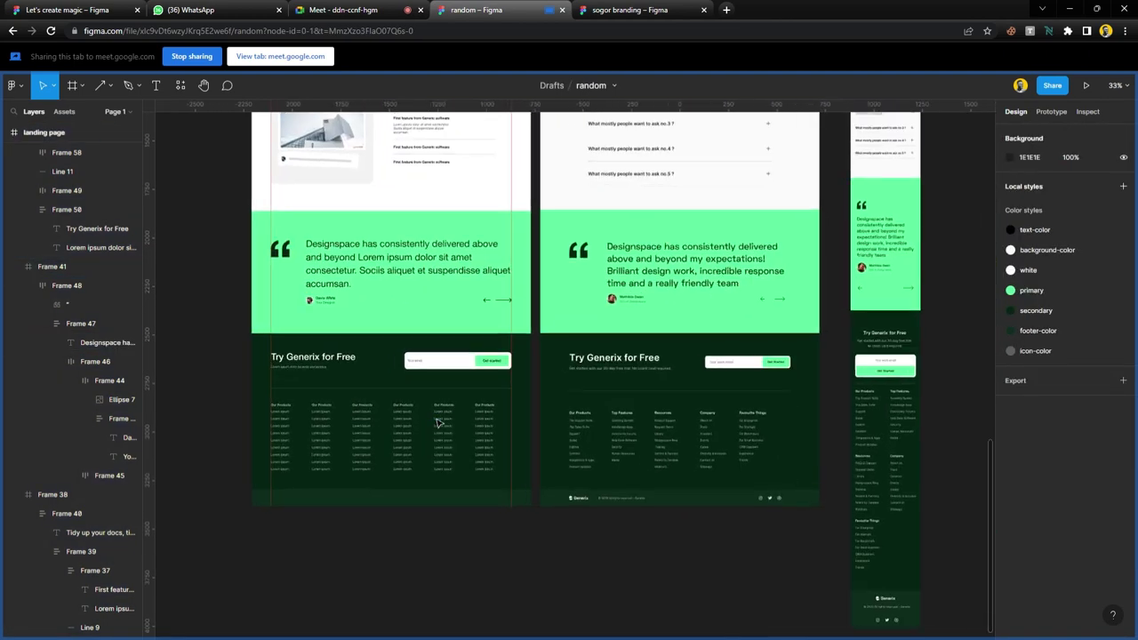
scroll(437, 423, "up", 10)
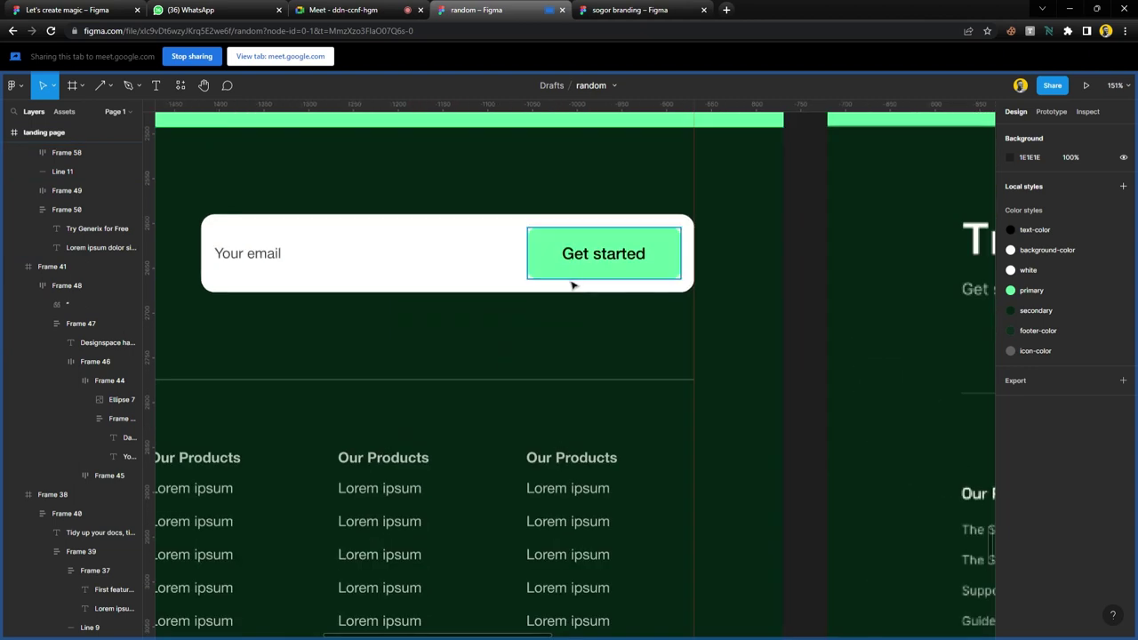
left_click(576, 292)
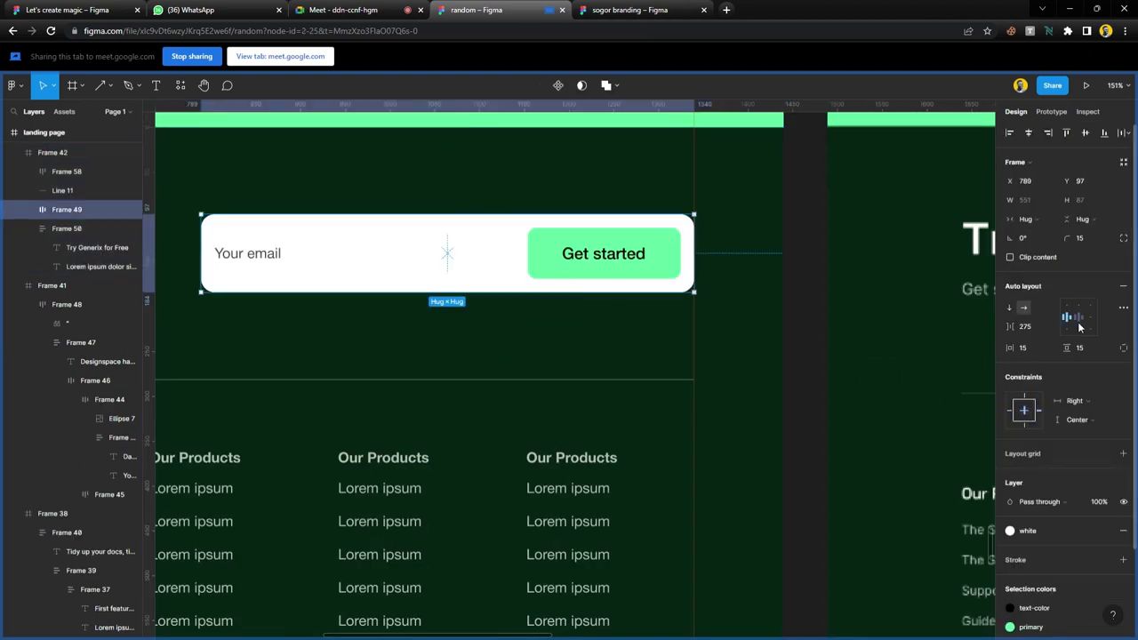
left_click_drag(1009, 348, 1075, 356)
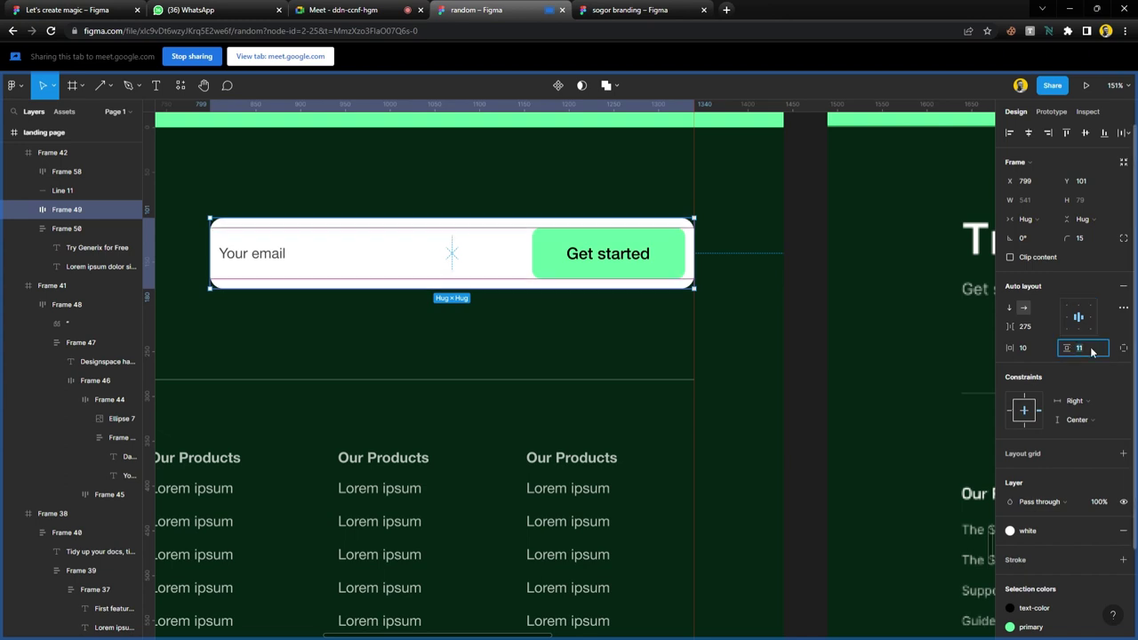
left_click(796, 272)
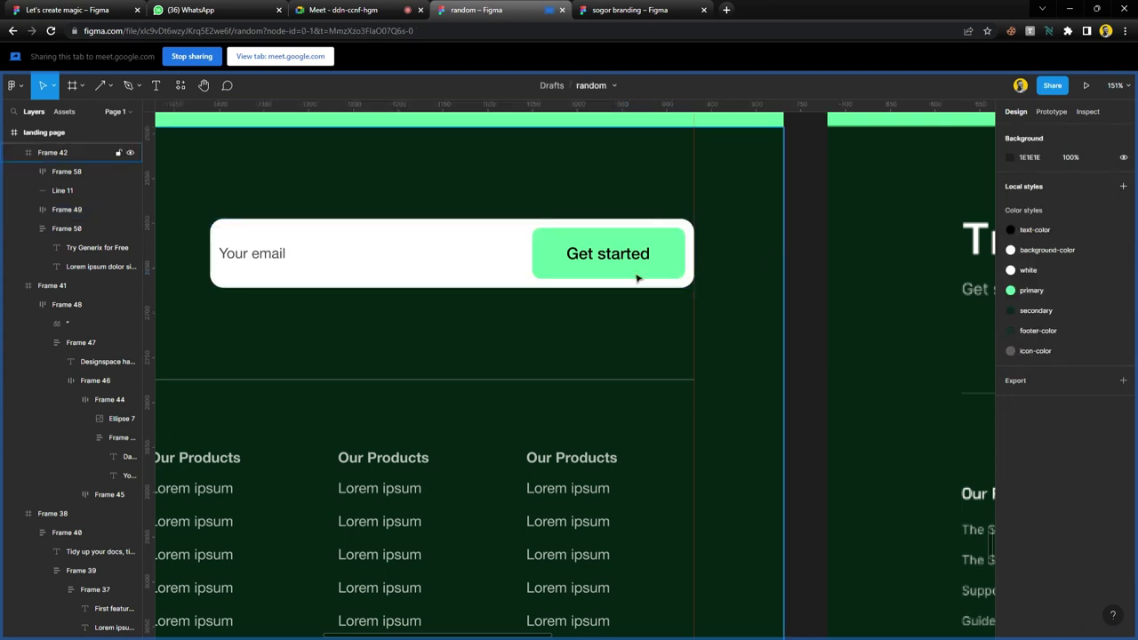
- Split the email form's padding into individual sides and set the left padding to 19
left_click(269, 256, "ctrl")
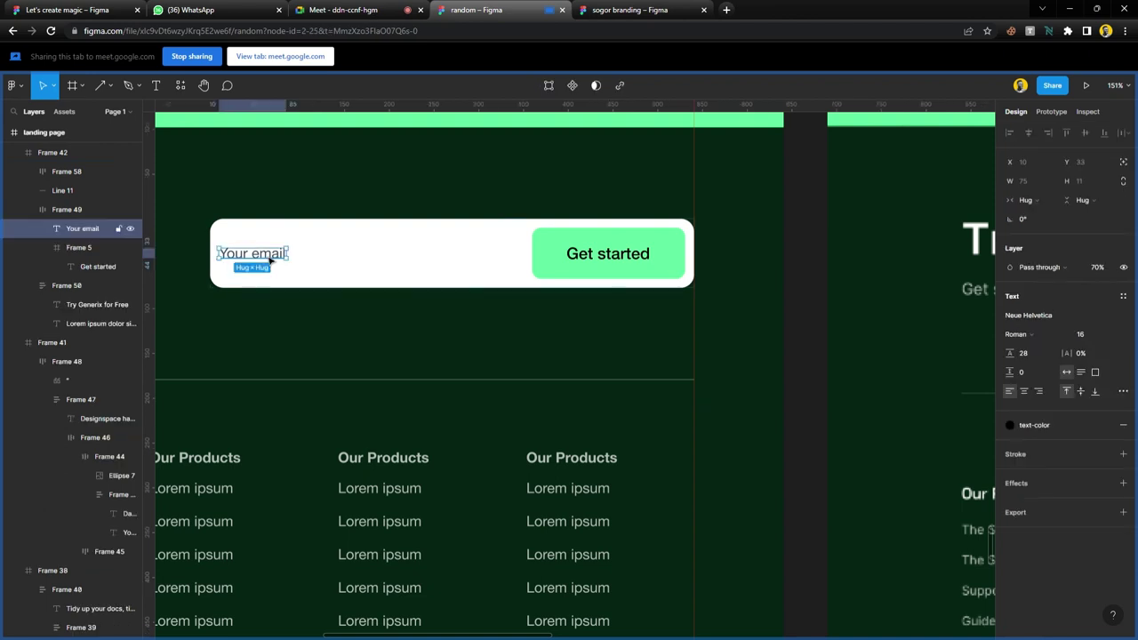
left_click(300, 244)
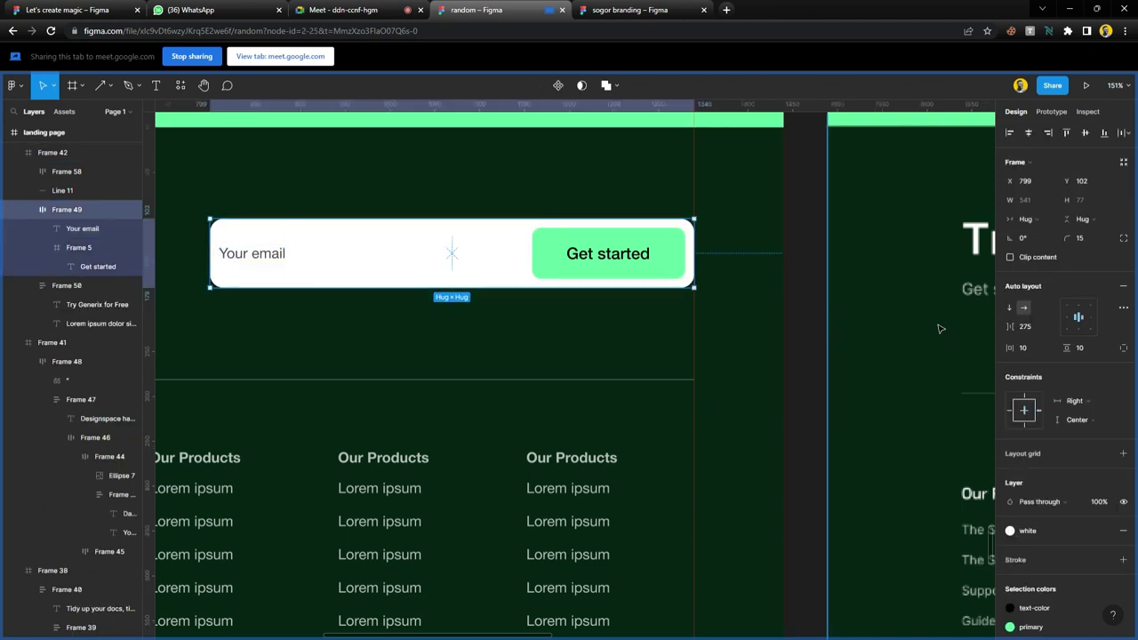
left_click(1122, 349)
left_click_drag(1014, 350, 1017, 348)
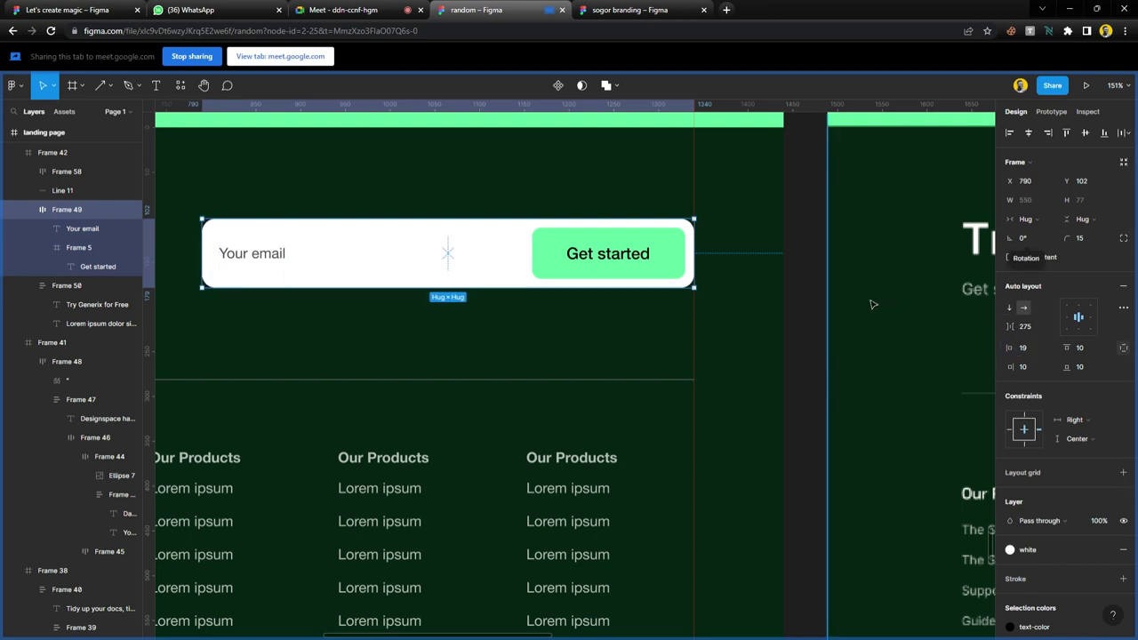
left_click(817, 317)
- Remove all vertical ruler guides from the canvas
scroll(566, 295, "down", 10)
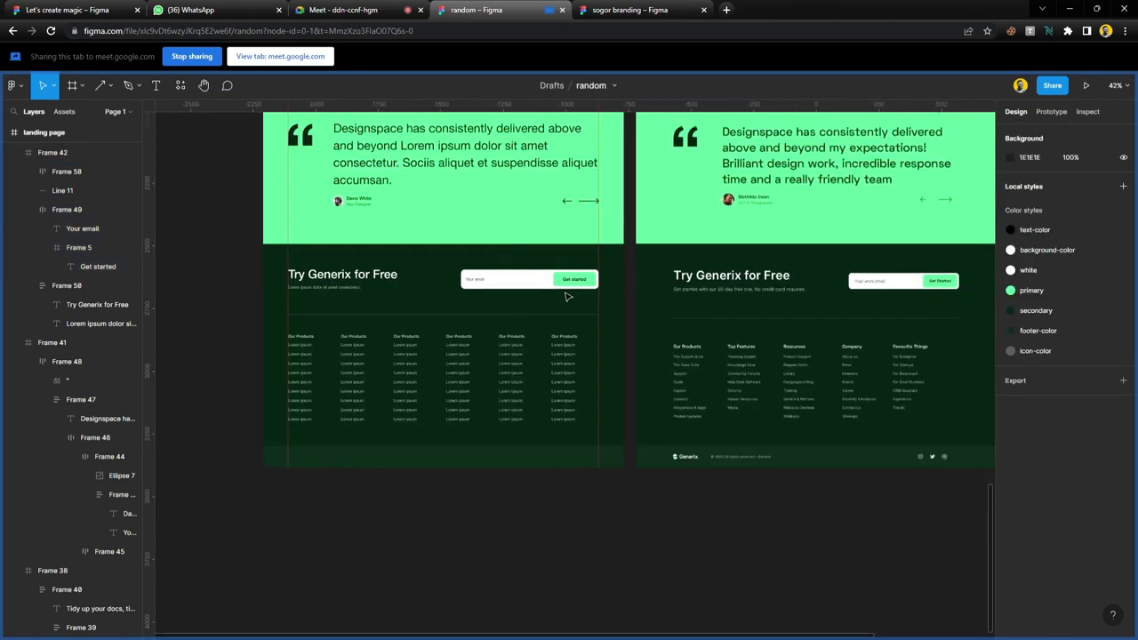
scroll(414, 509, "down", 5)
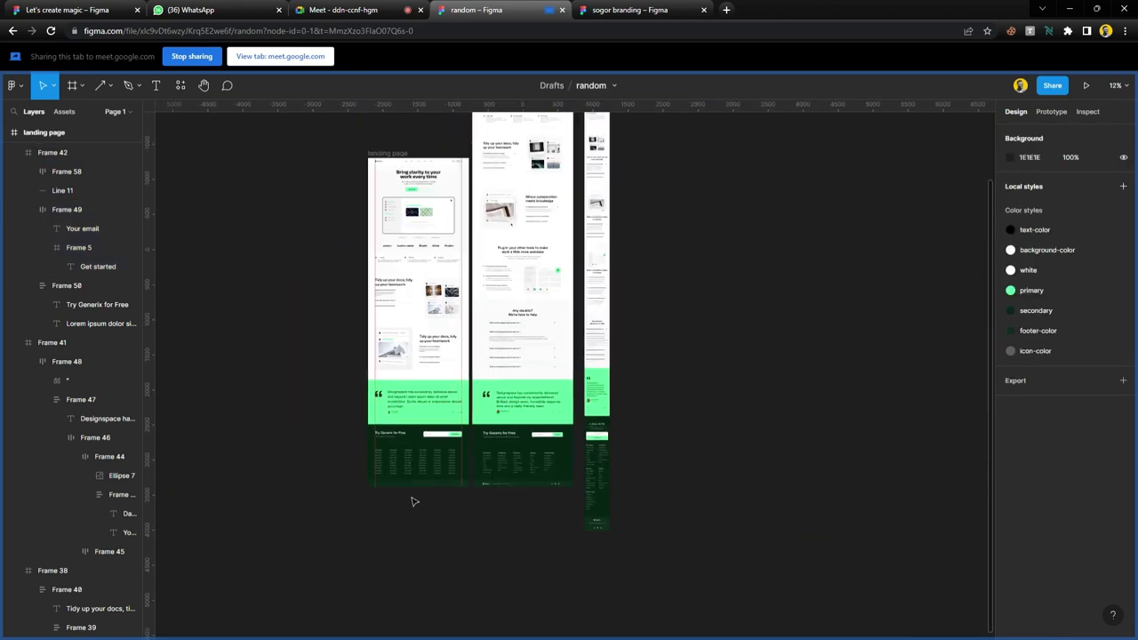
scroll(416, 498, "up", 4)
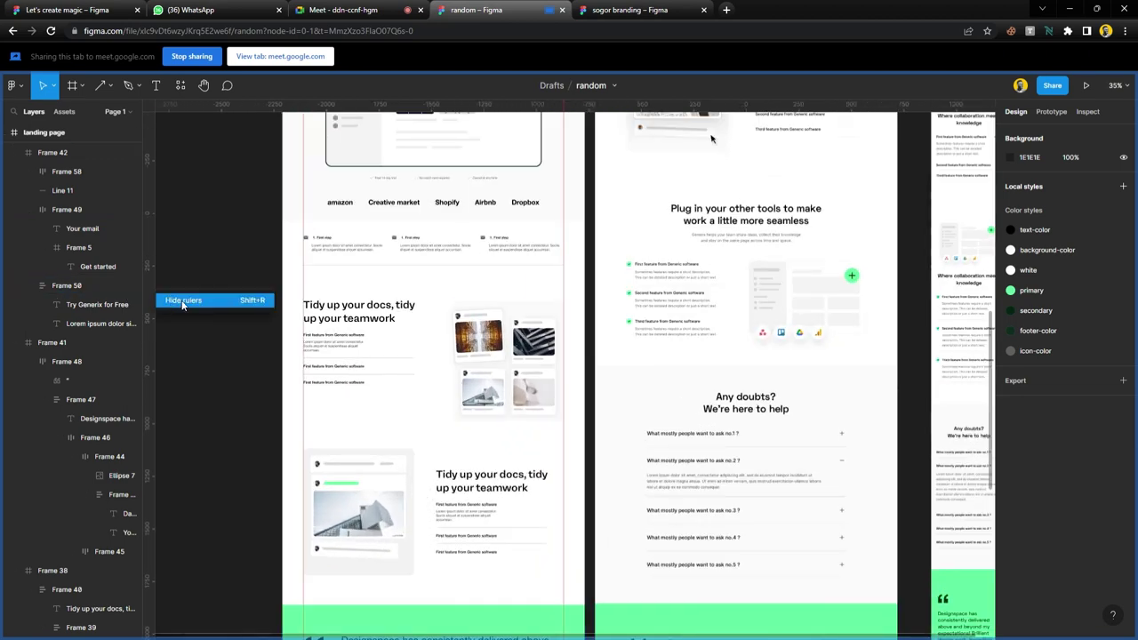
right_click(344, 105)
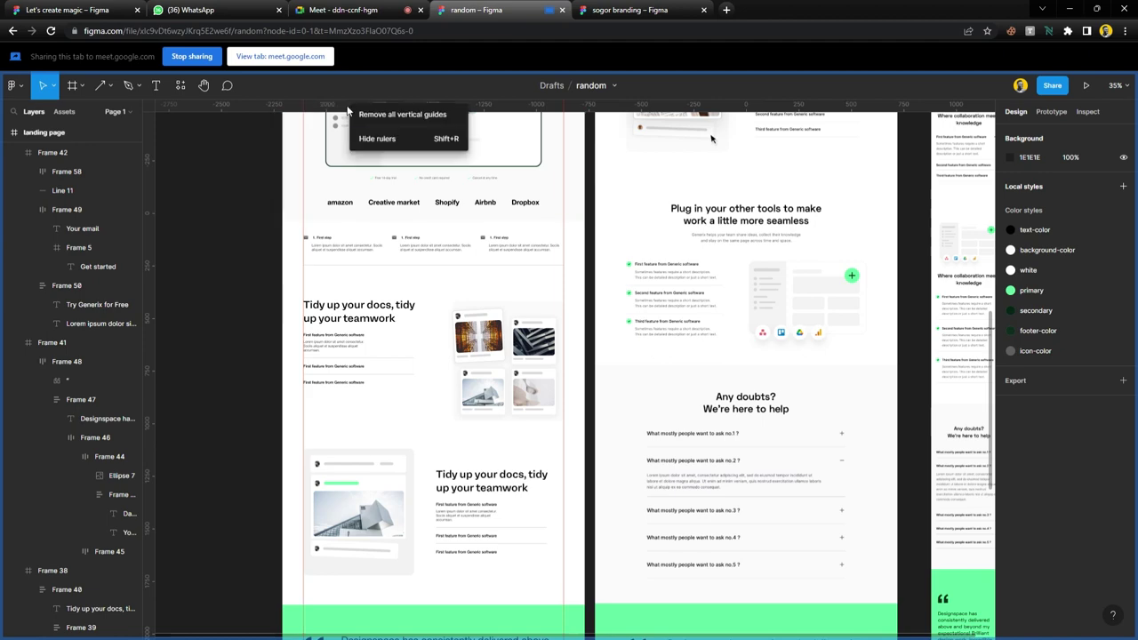
left_click(378, 113)
- Present the landing page frame as a prototype and share the new preview tab in the meeting
scroll(436, 284, "down", 5)
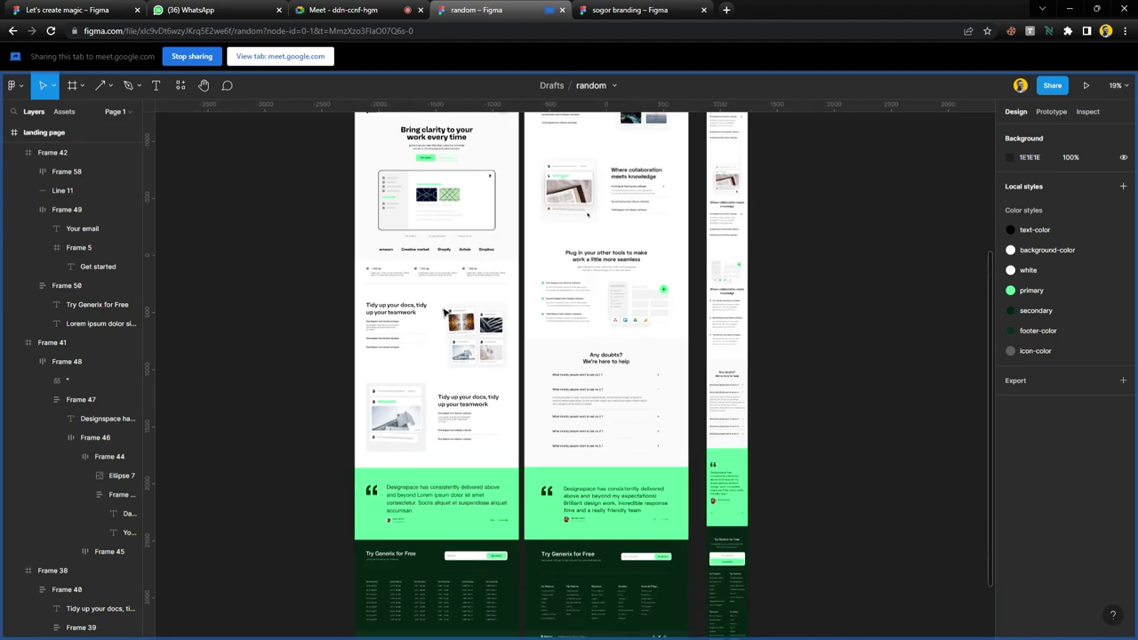
scroll(404, 289, "up", 3)
left_click(374, 291)
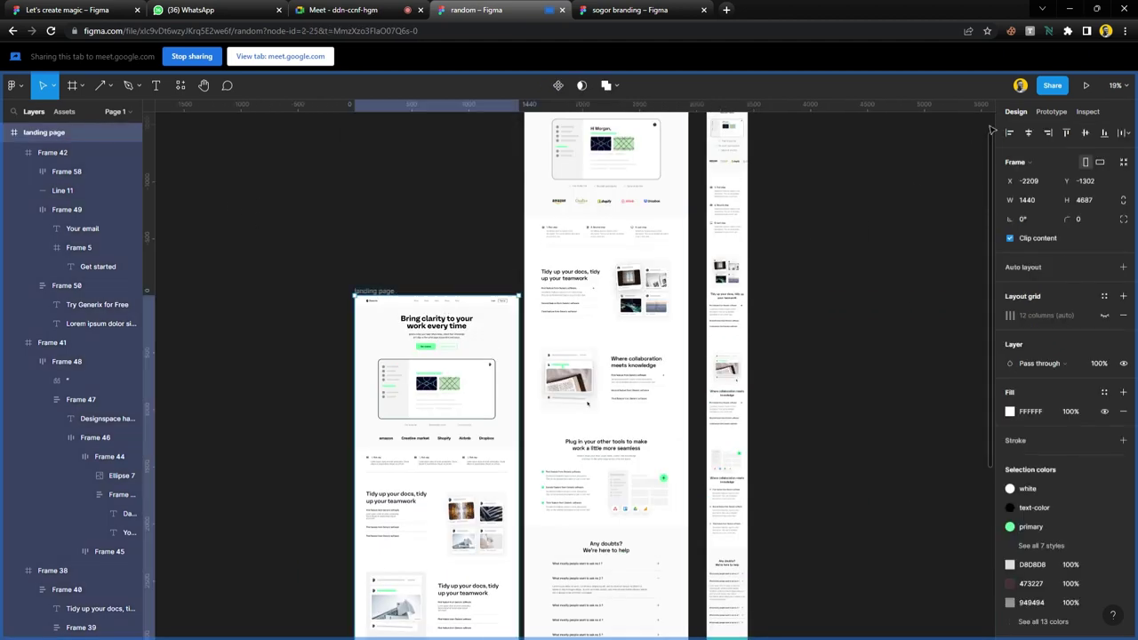
left_click(1086, 85)
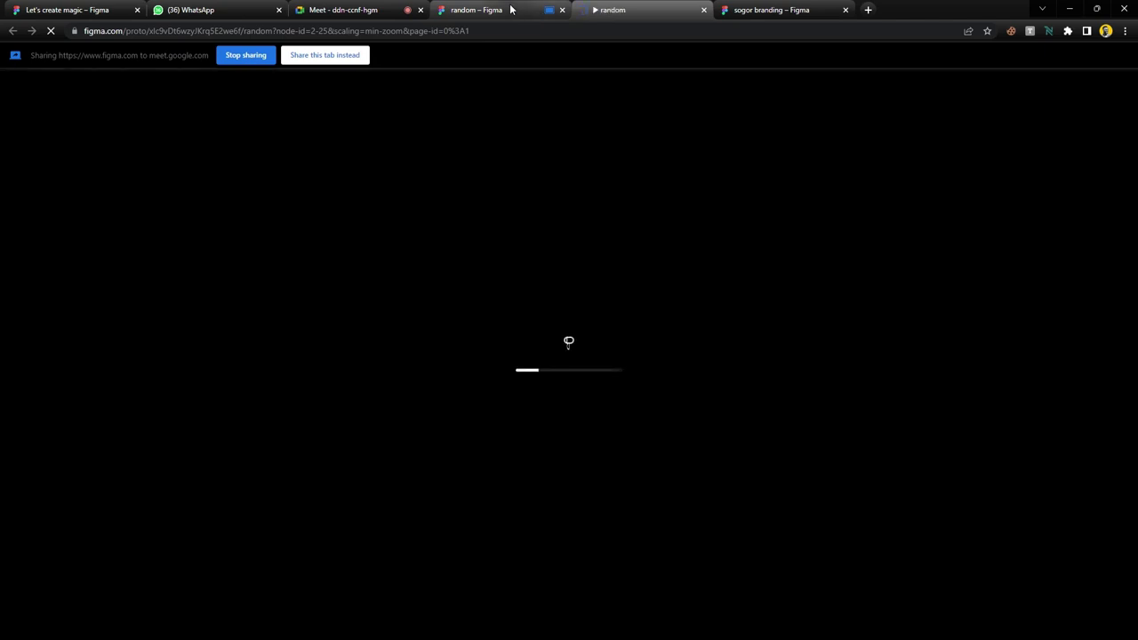
left_click(336, 55)
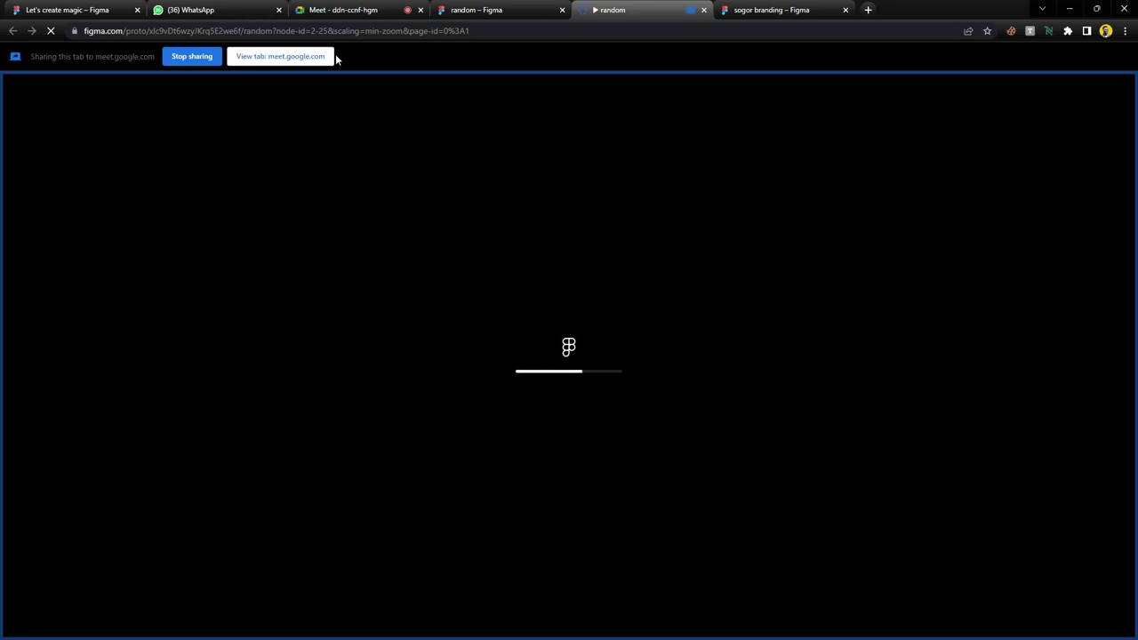
- Return to the design file, review the prototype device options and keep the device set to None
left_click(512, 9)
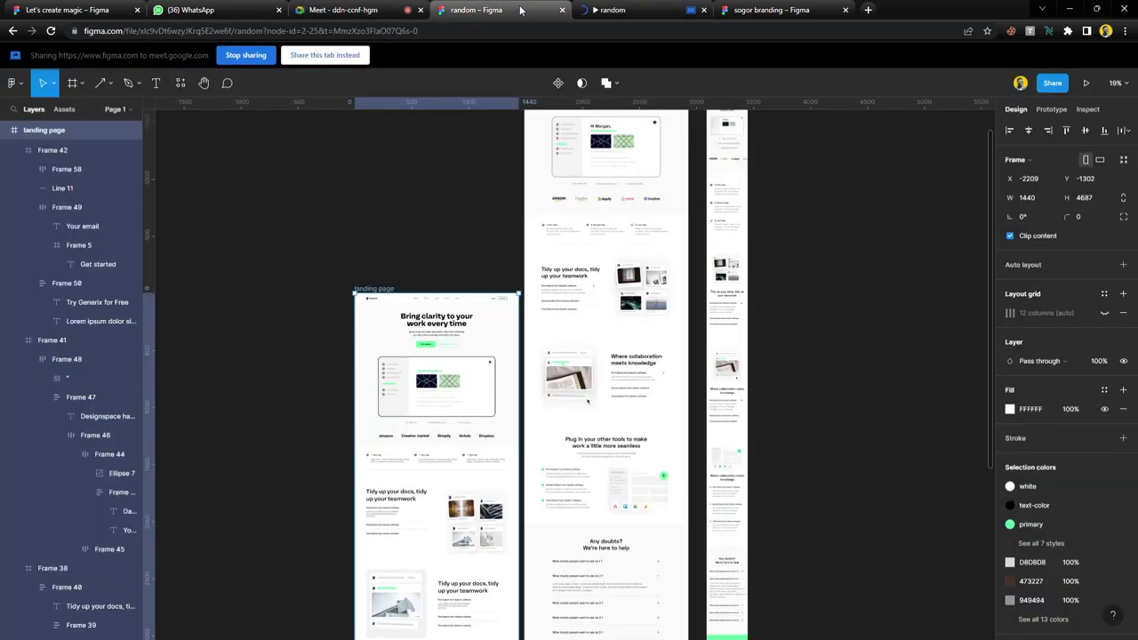
left_click(1051, 109)
left_click(1077, 248)
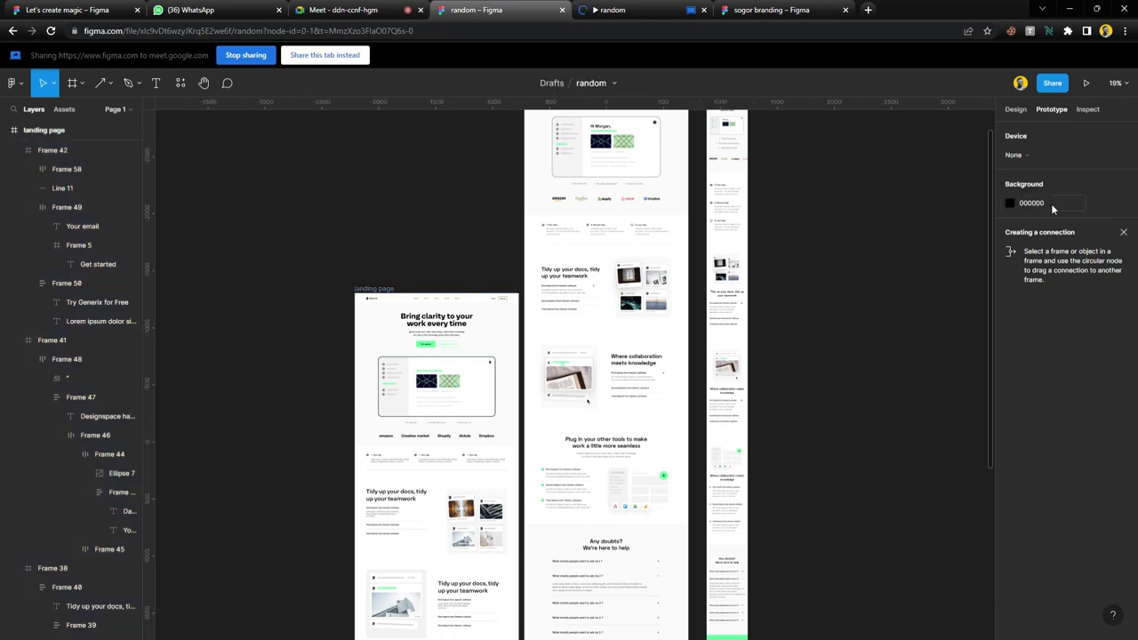
left_click(1032, 155)
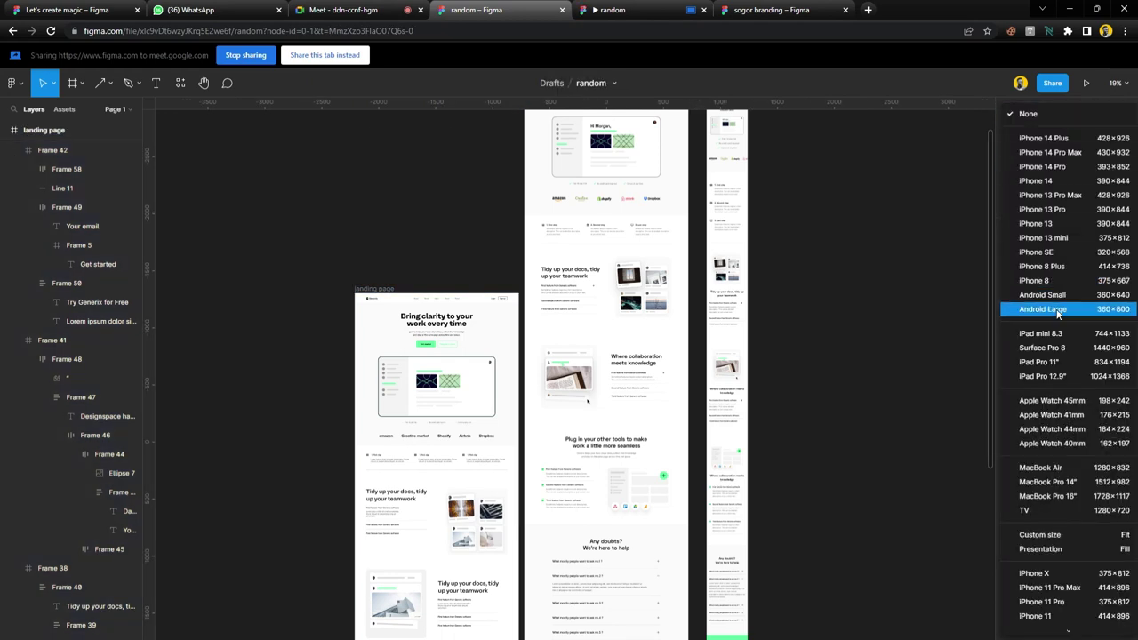
scroll(1052, 414, "down", 3)
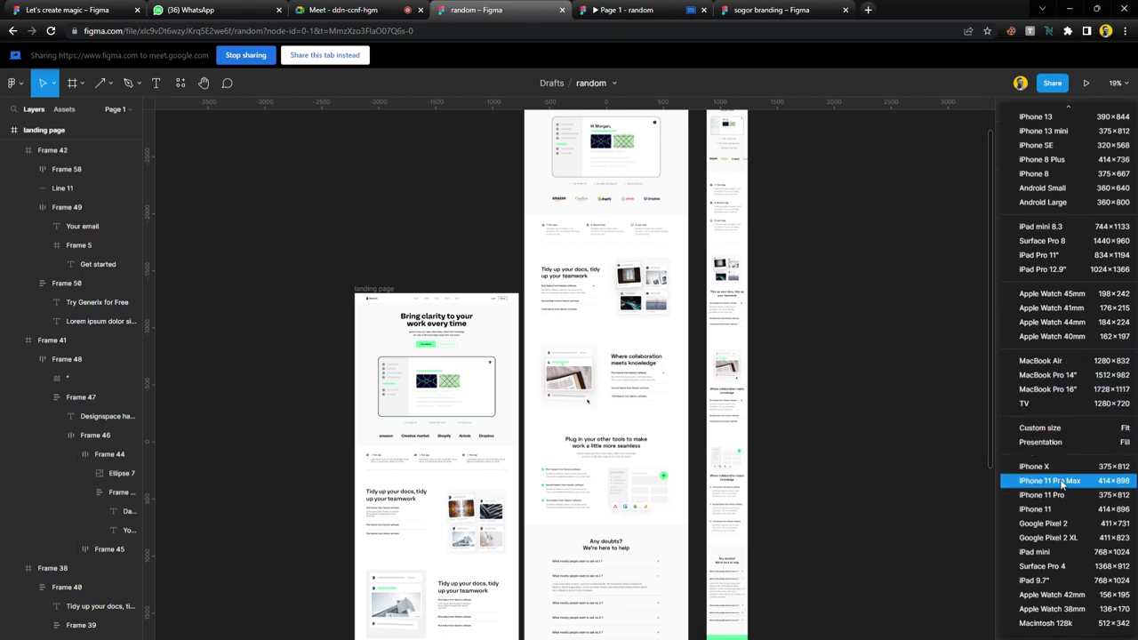
scroll(1060, 482, "up", 3)
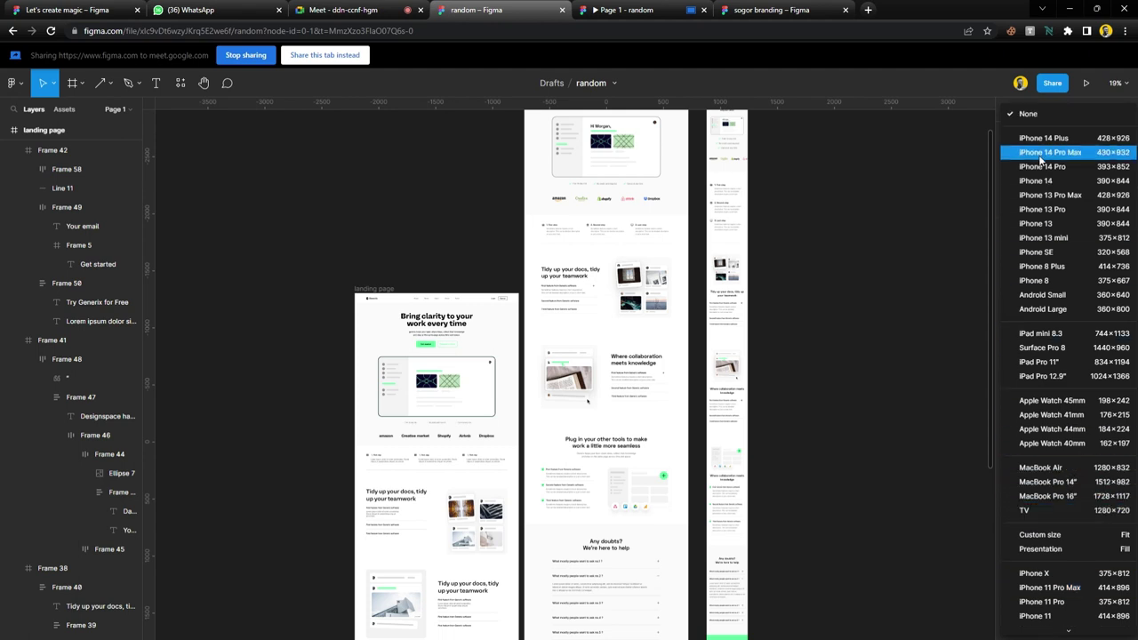
left_click(1031, 113)
- Switch to the prototype preview and examine the landing page from the hero section through to the footer link columns
left_click(655, 9)
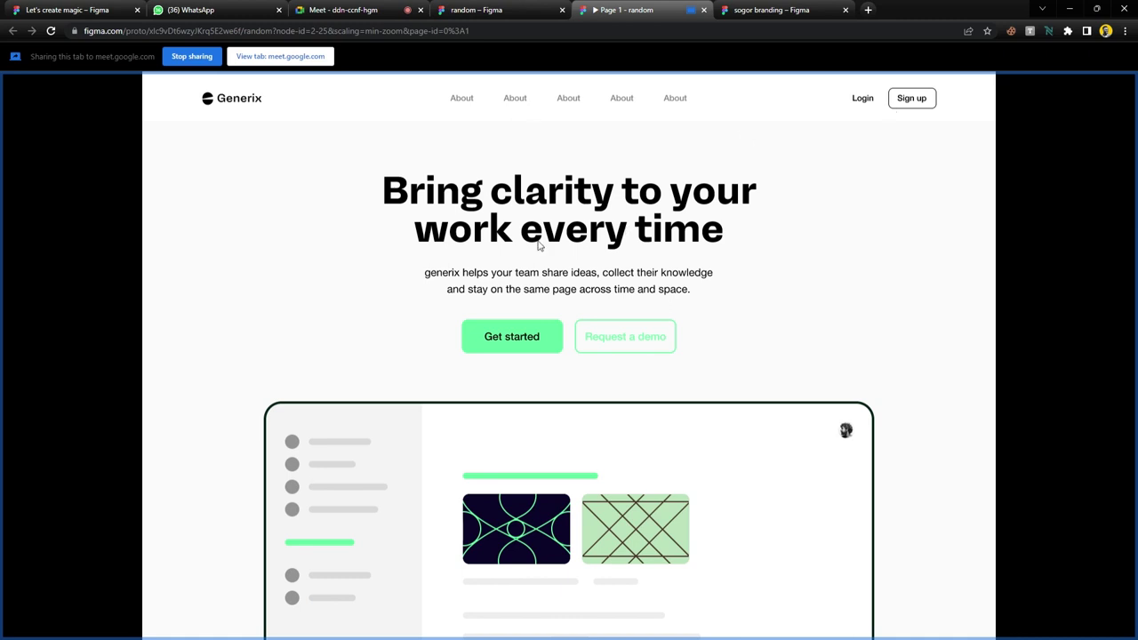
scroll(538, 246, "down", 2)
scroll(593, 222, "down", 2)
scroll(589, 236, "up", 2)
scroll(589, 236, "up", 1)
scroll(578, 237, "down", 3)
scroll(570, 236, "down", 6)
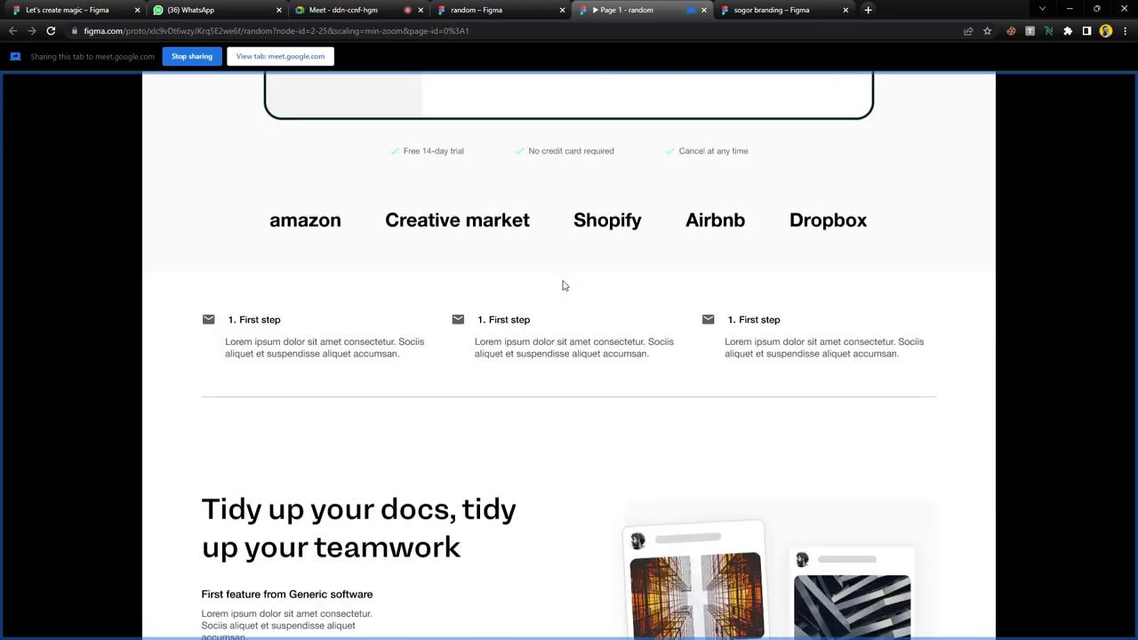
scroll(563, 285, "down", 5)
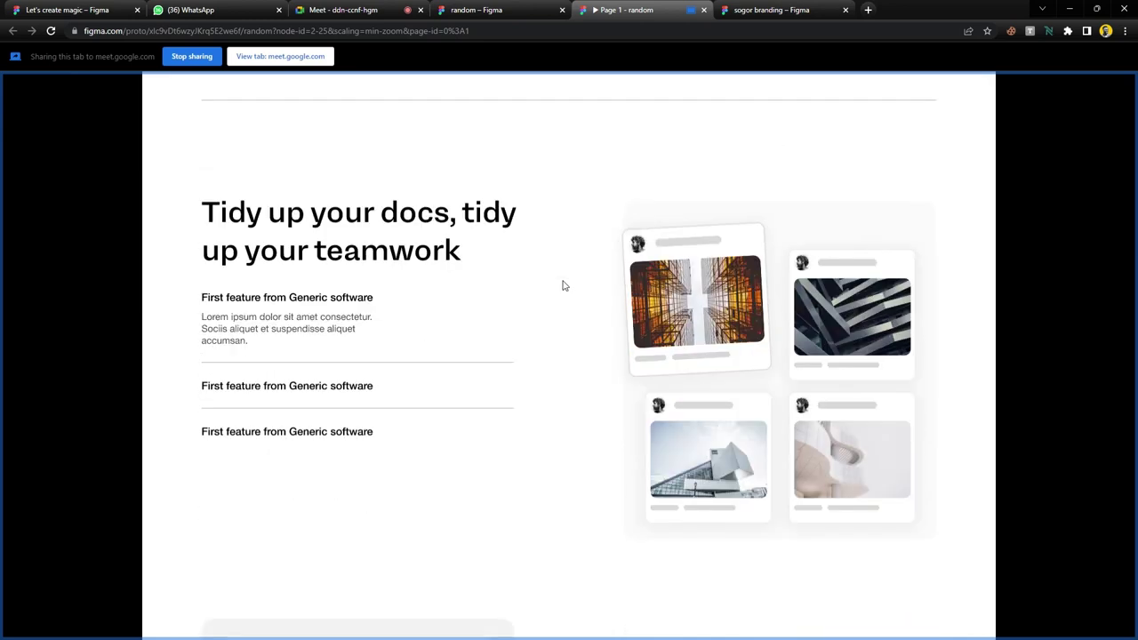
scroll(562, 285, "down", 1)
scroll(563, 285, "down", 7)
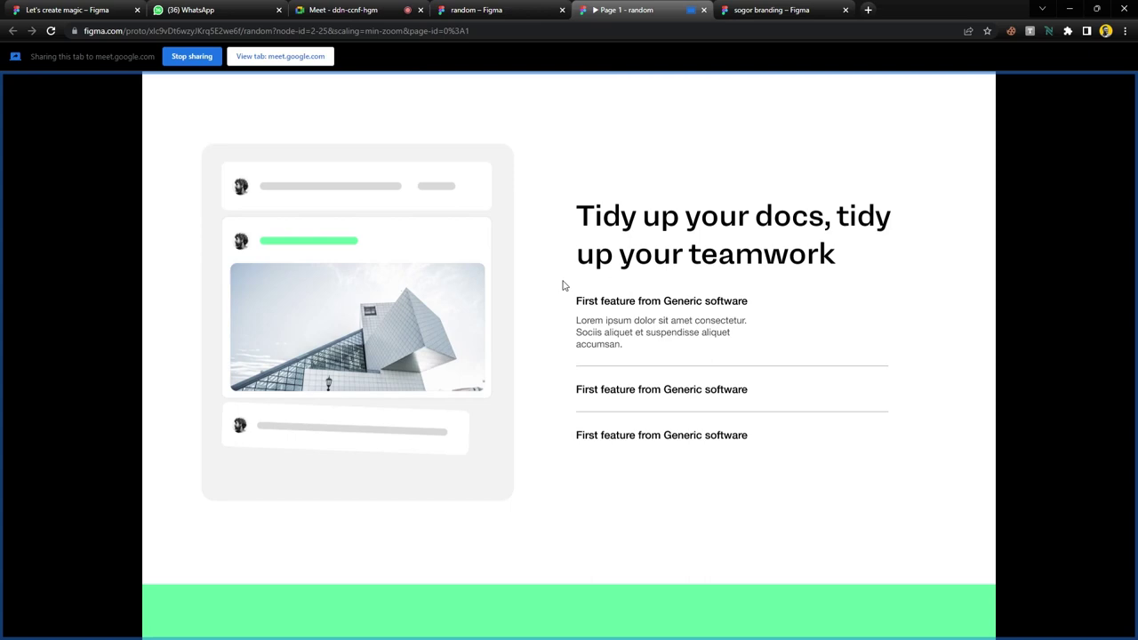
scroll(562, 285, "down", 2)
scroll(562, 285, "down", 5)
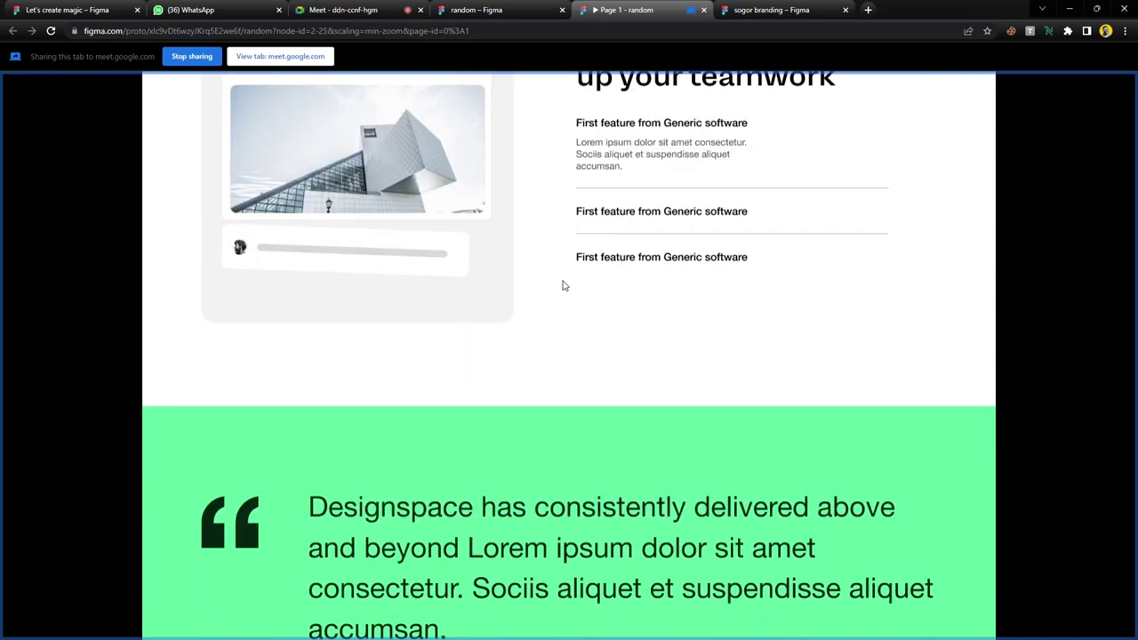
scroll(563, 285, "down", 2)
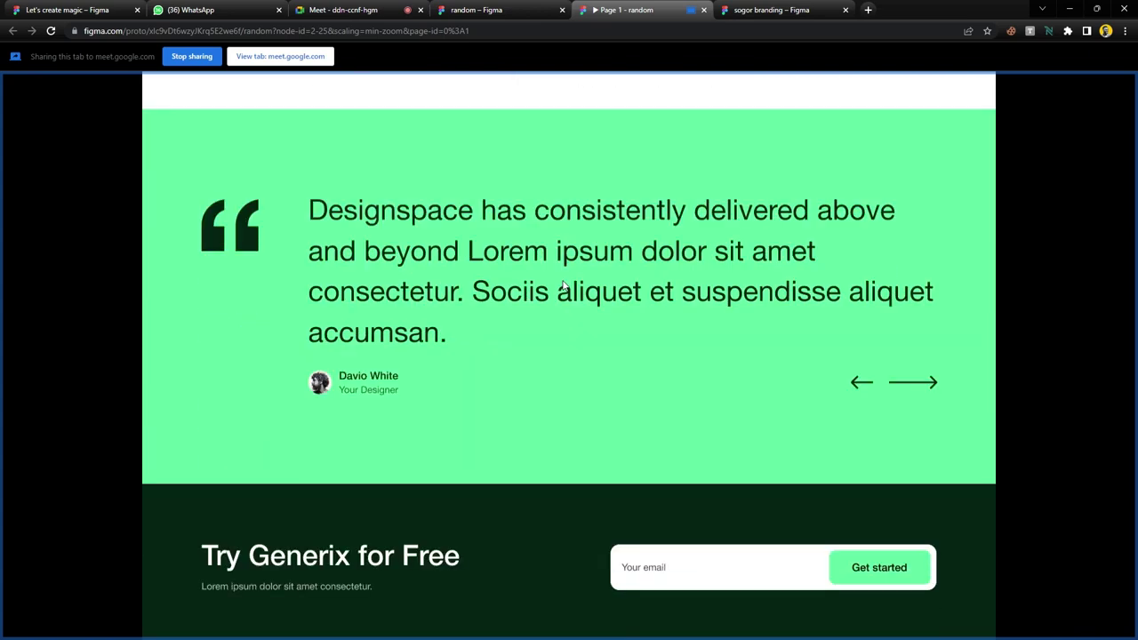
scroll(563, 285, "down", 5)
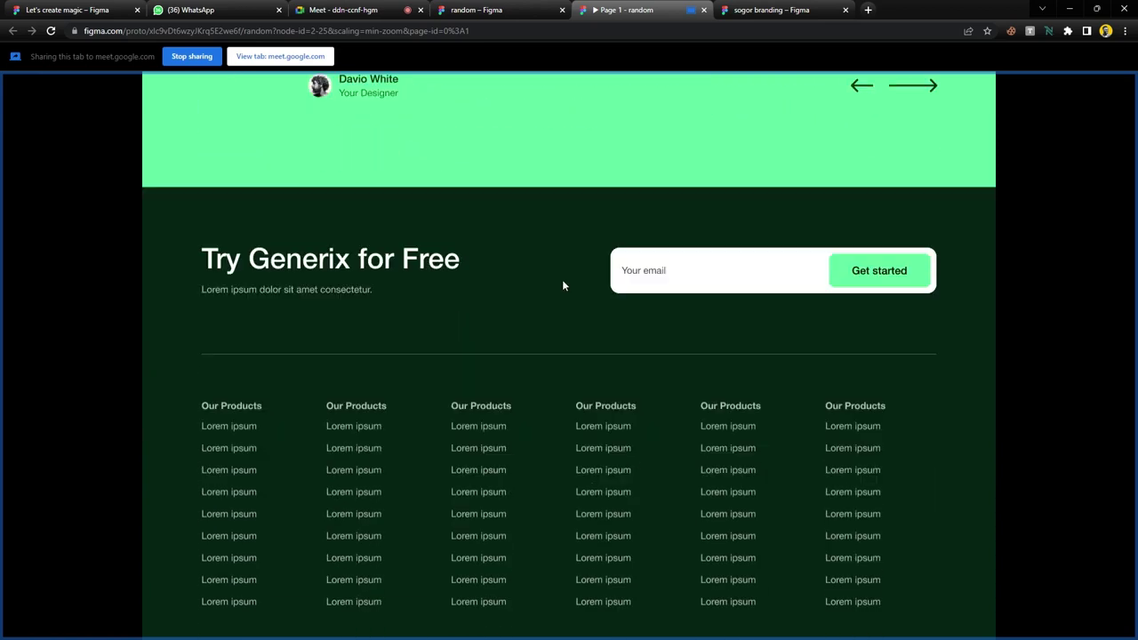
- Switch to the Google Meet call, admit the waiting participant, and return to the prototype preview
scroll(563, 285, "up", 13)
scroll(563, 285, "up", 7)
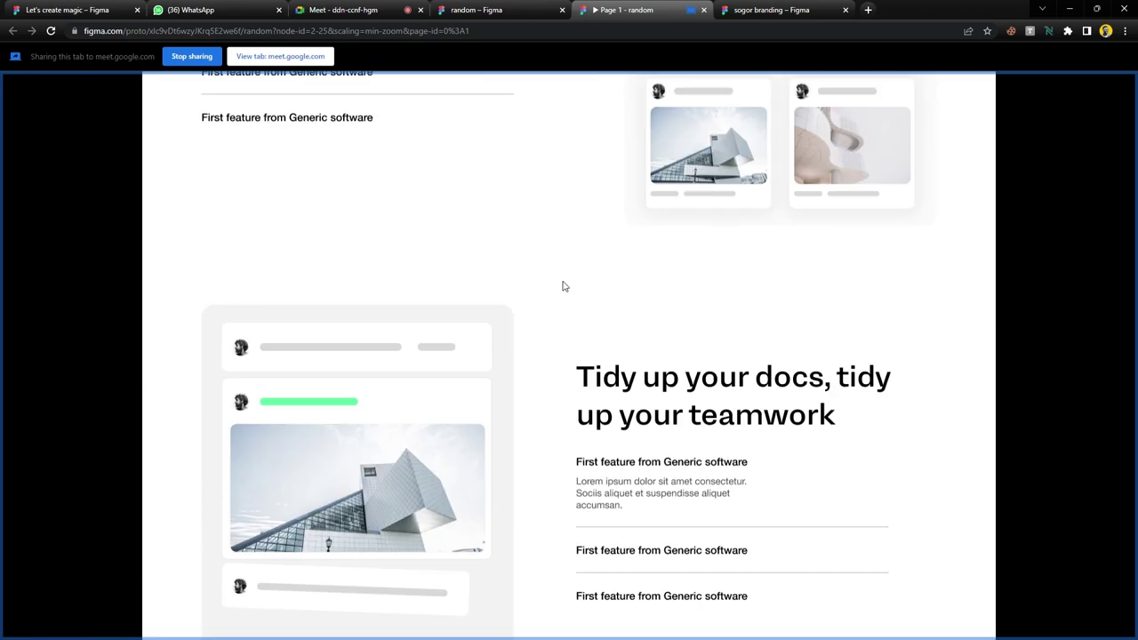
left_click(338, 12)
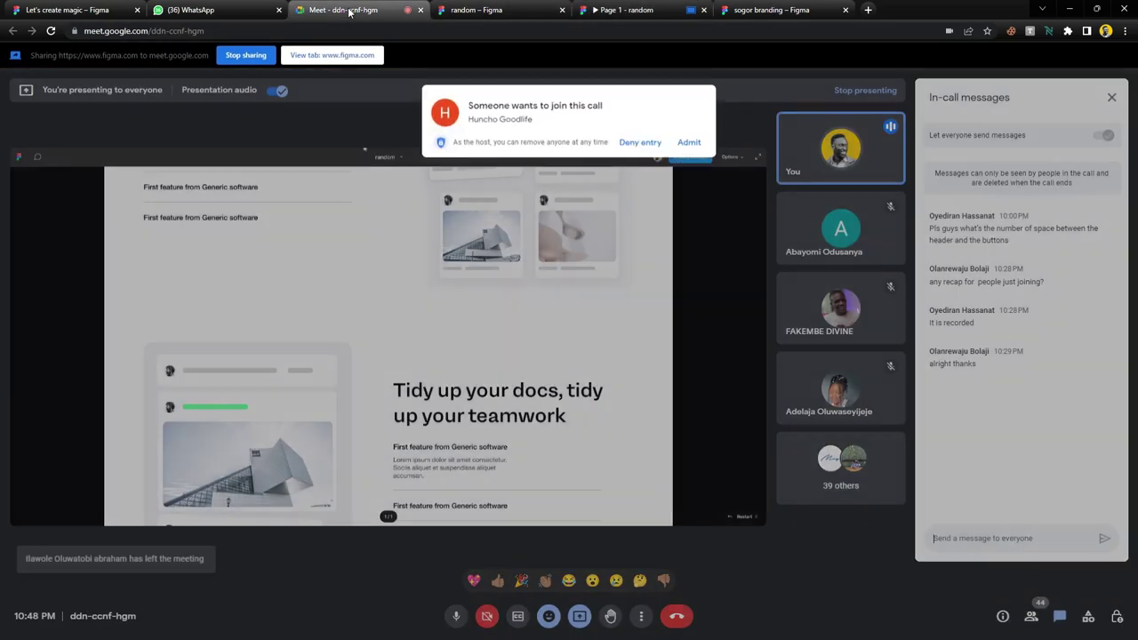
left_click(689, 143)
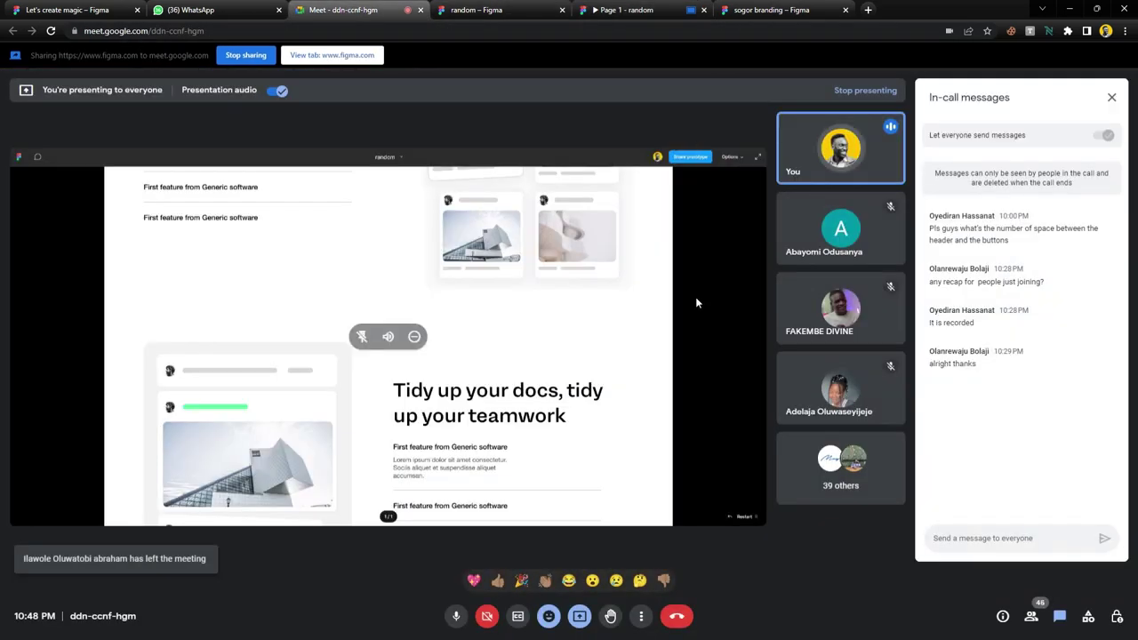
left_click(620, 10)
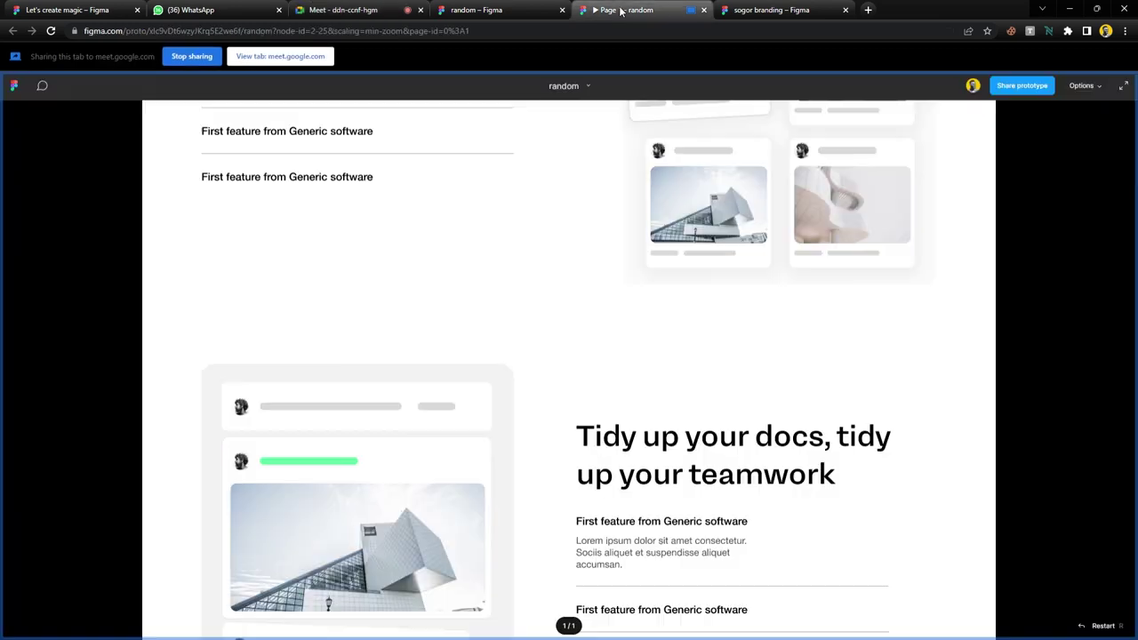
- Review the hero section, brand names and three-step row of the landing page in the prototype preview
scroll(555, 249, "up", 10)
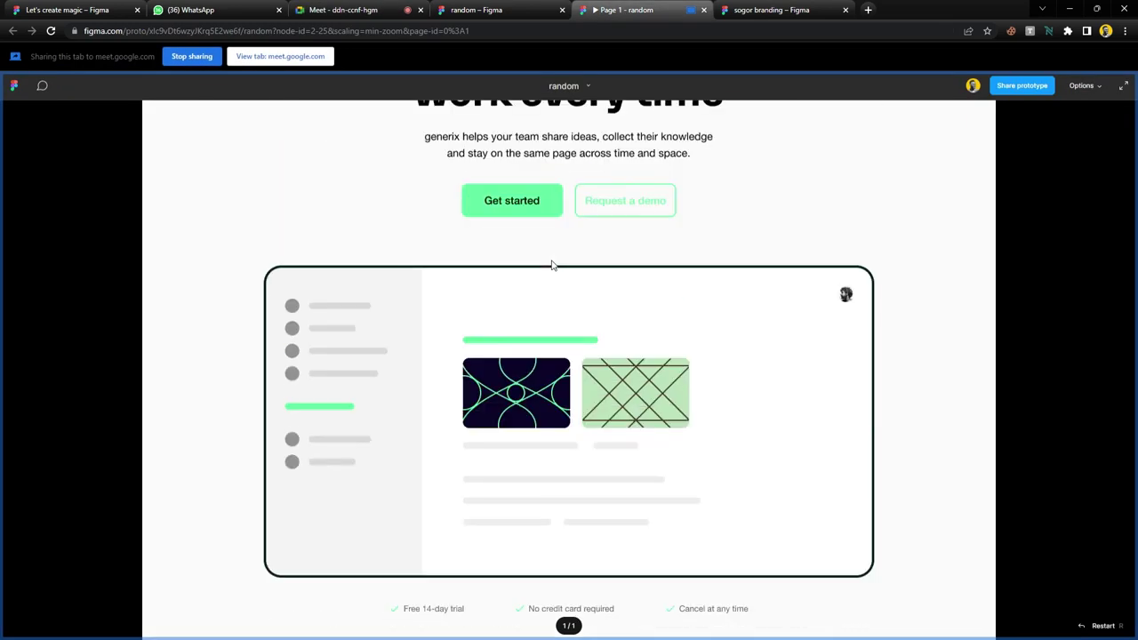
scroll(551, 262, "down", 3)
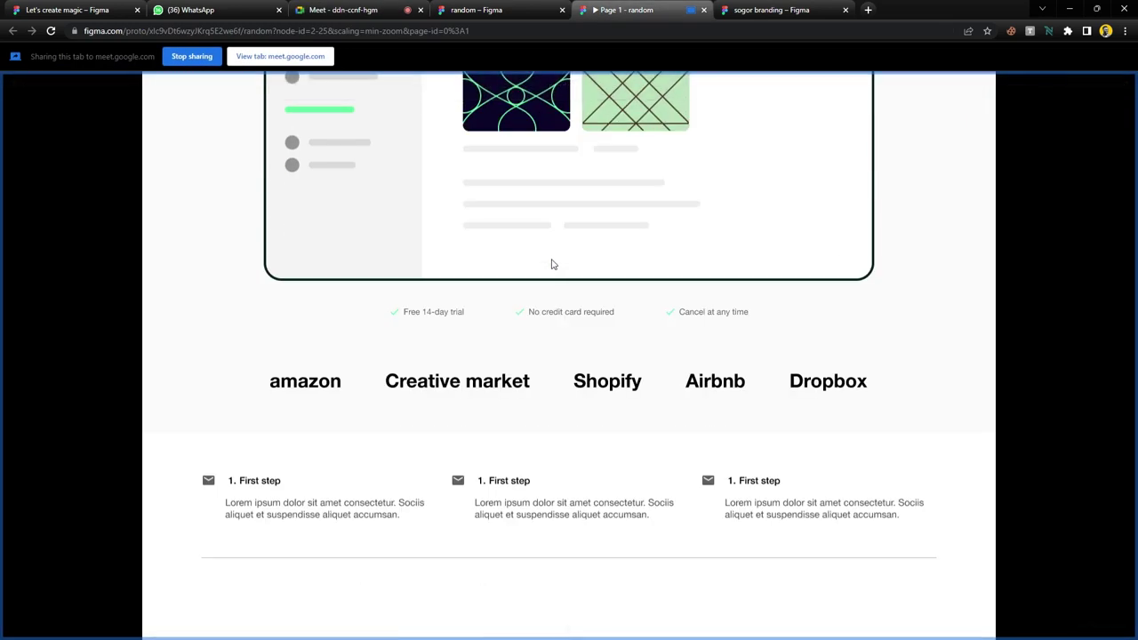
scroll(586, 260, "up", 1)
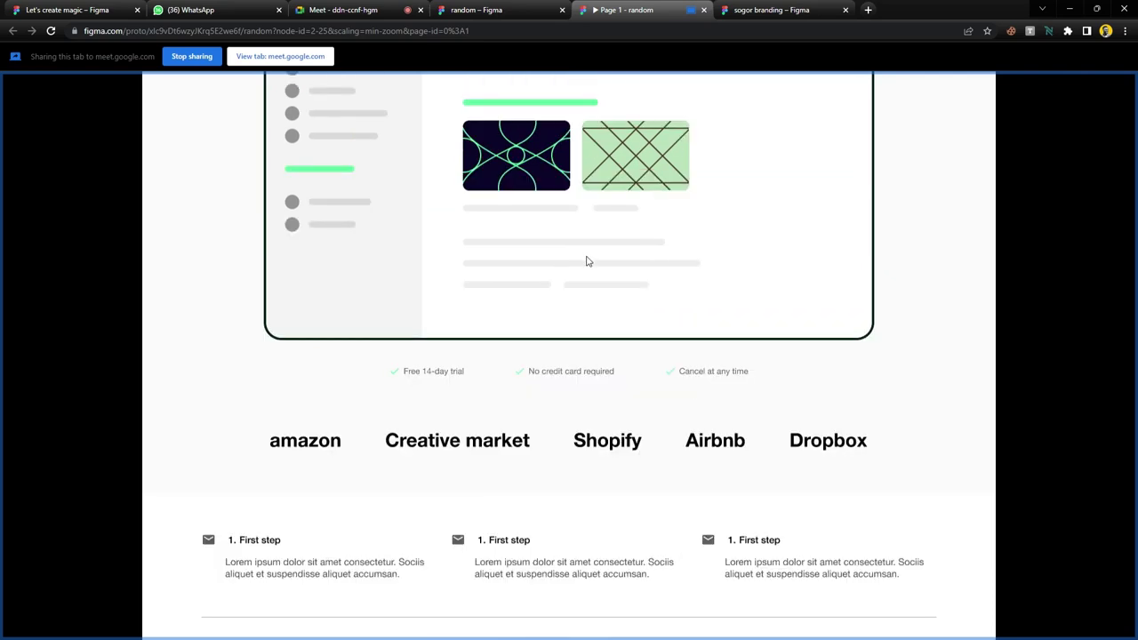
scroll(585, 261, "up", 5)
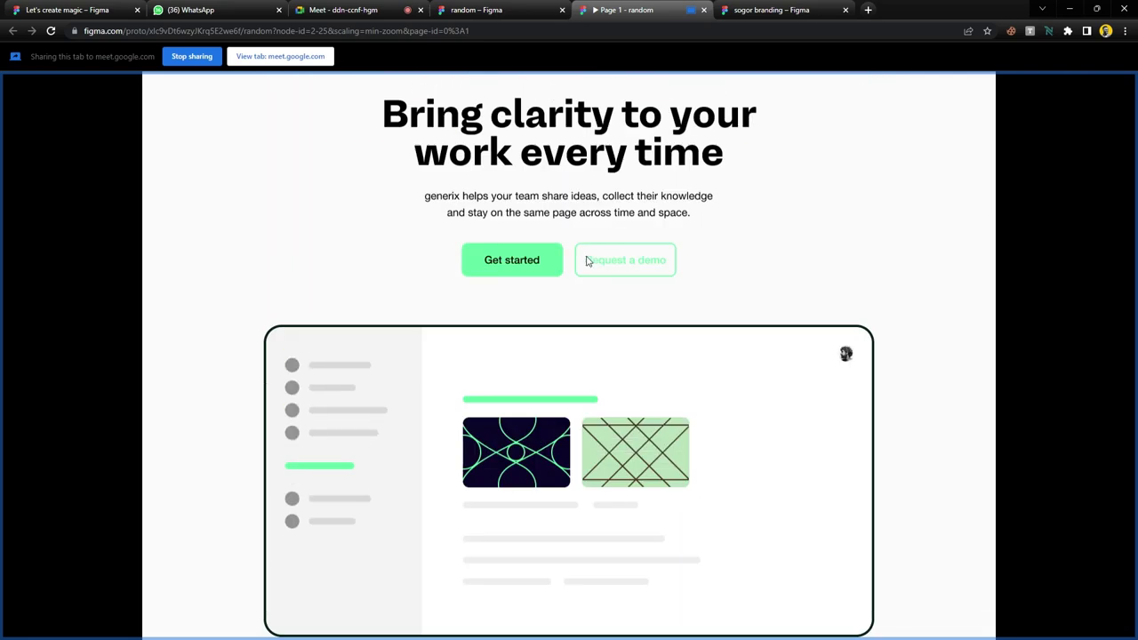
scroll(585, 260, "up", 2)
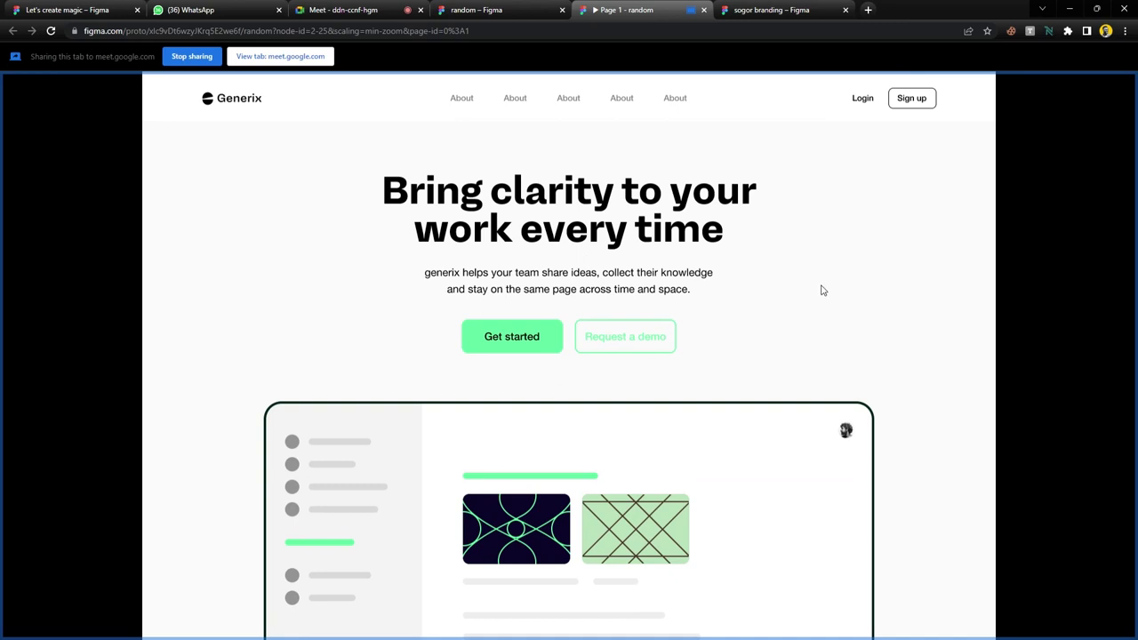
- In the design file, copy the hero's Get started button onto the empty canvas beside the landing page and duplicate it directly below
left_click(480, 10)
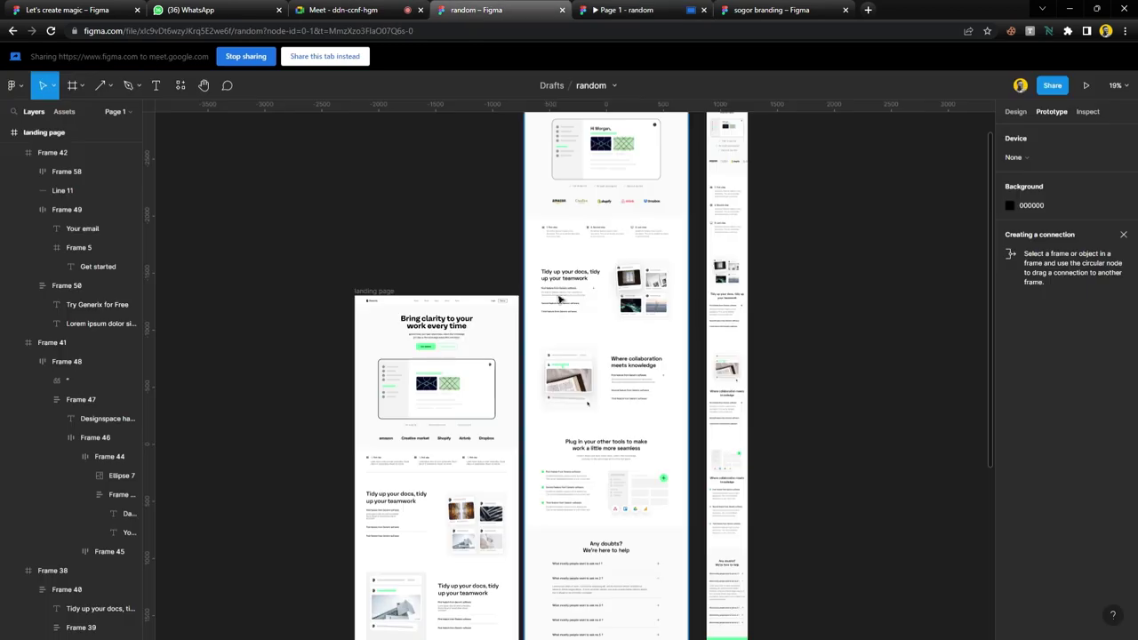
scroll(405, 358, "up", 5)
key("alt+8")
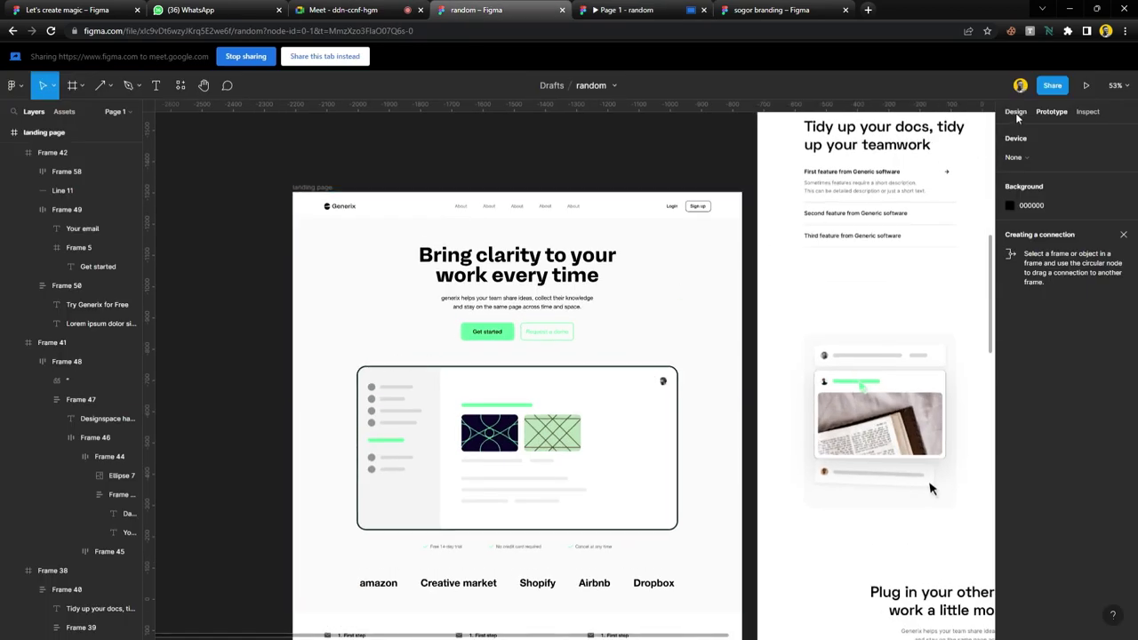
scroll(613, 396, "left", 3)
scroll(631, 364, "up", 5)
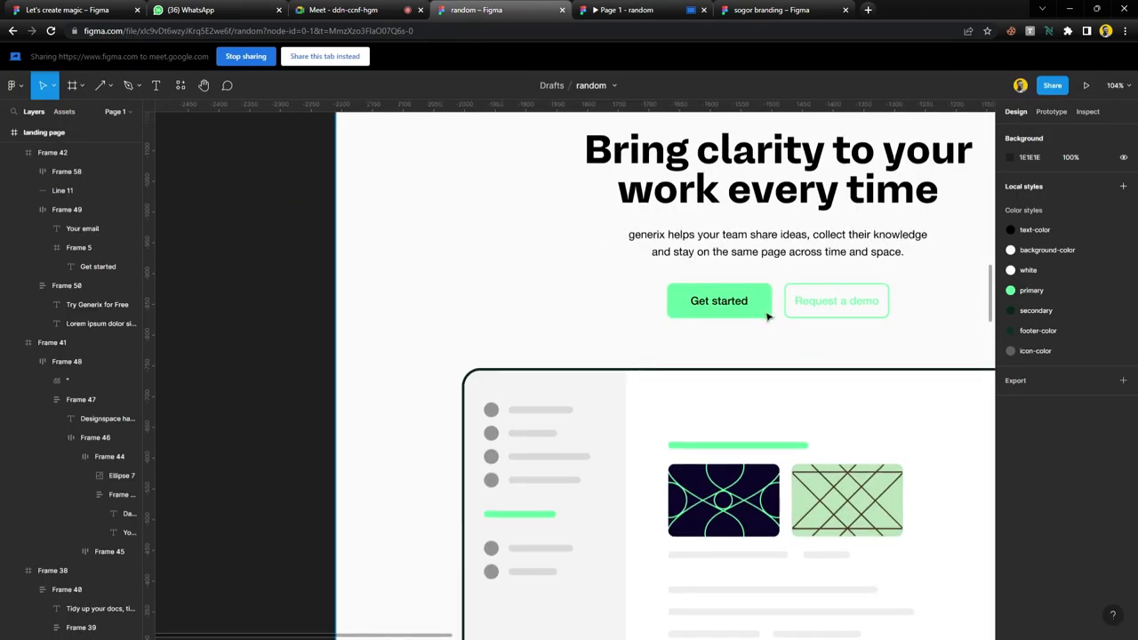
left_click(765, 315)
left_click_drag(764, 314, 286, 311)
scroll(293, 311, "left", 5)
scroll(468, 317, "right", 2)
left_click_drag(378, 311, 382, 358)
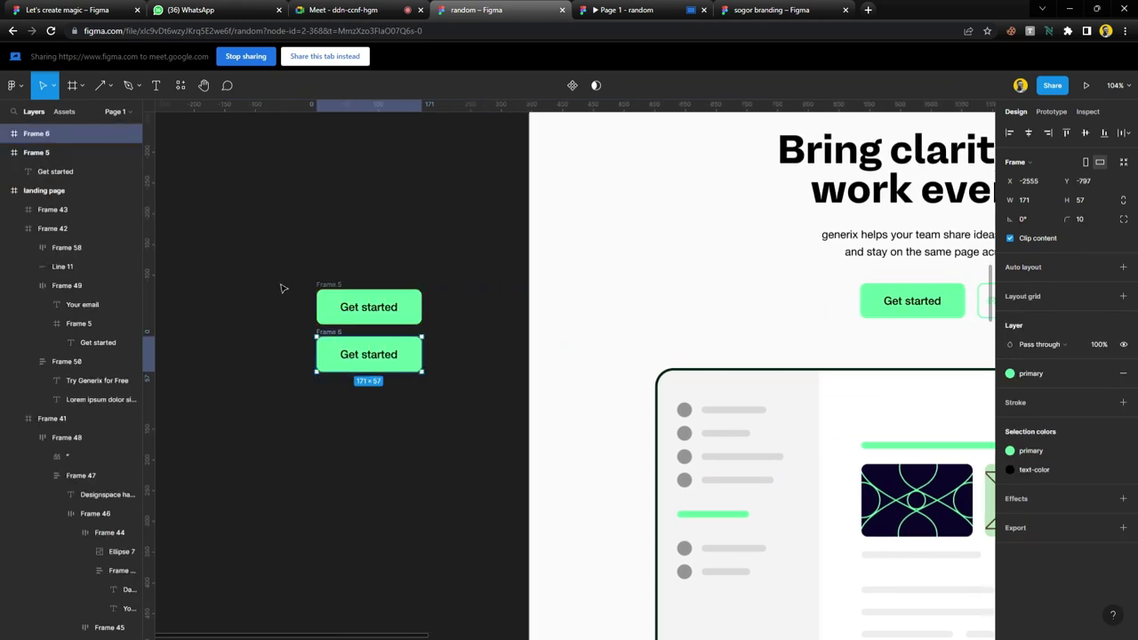
- Try the secondary color style as fill and white as text color on the lower Get started copy, and undo both changes
scroll(347, 366, "up", 5)
scroll(347, 366, "up", 2)
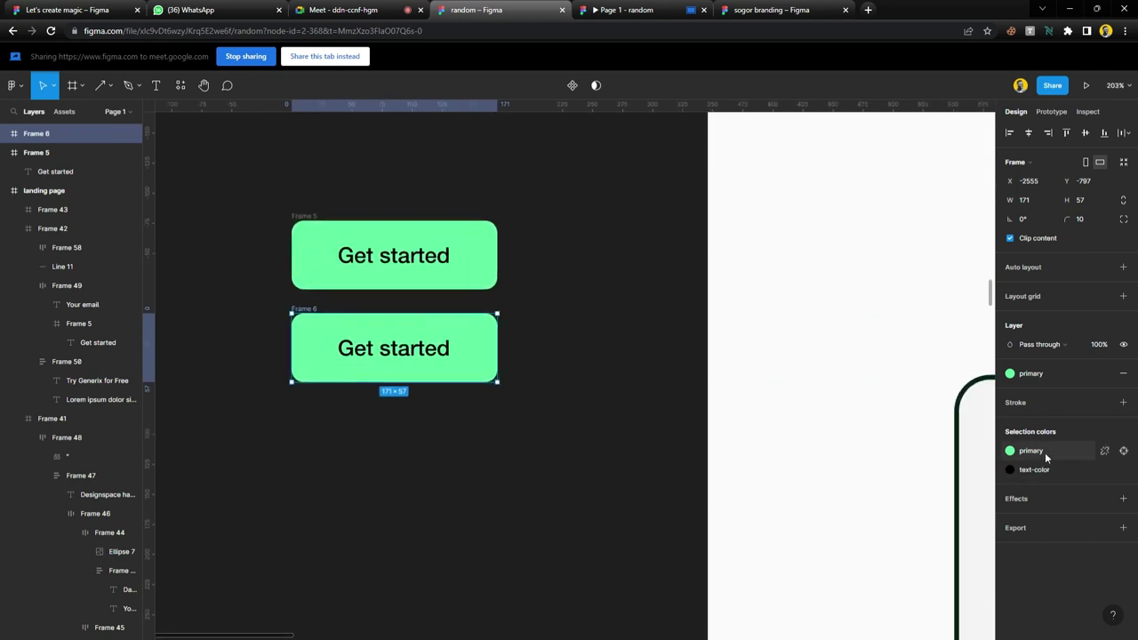
left_click(1095, 452)
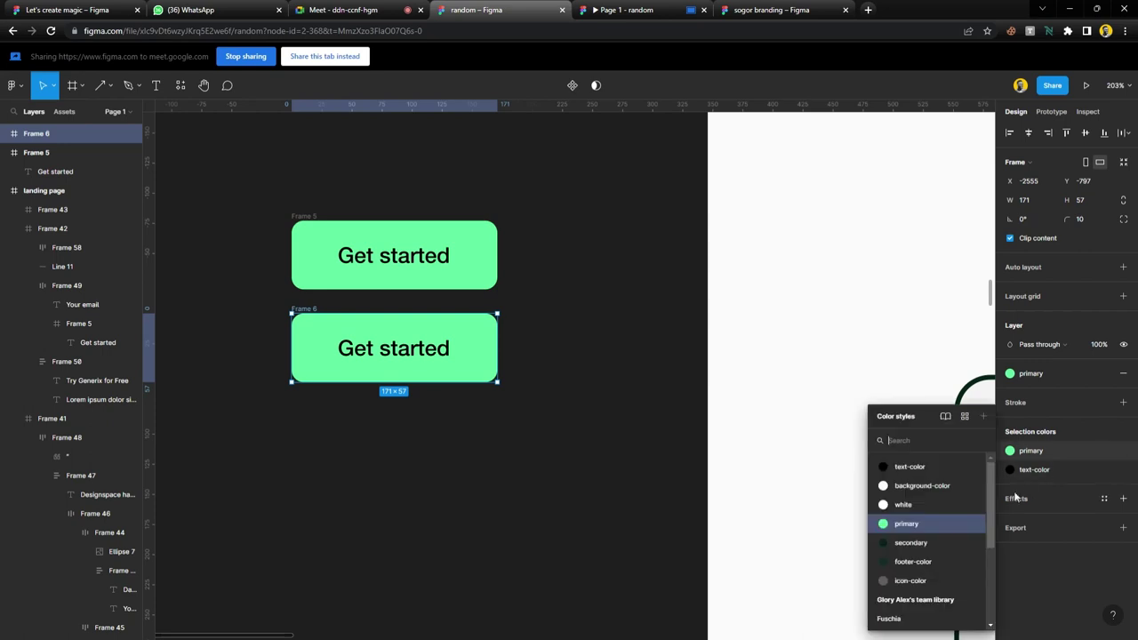
left_click(912, 542)
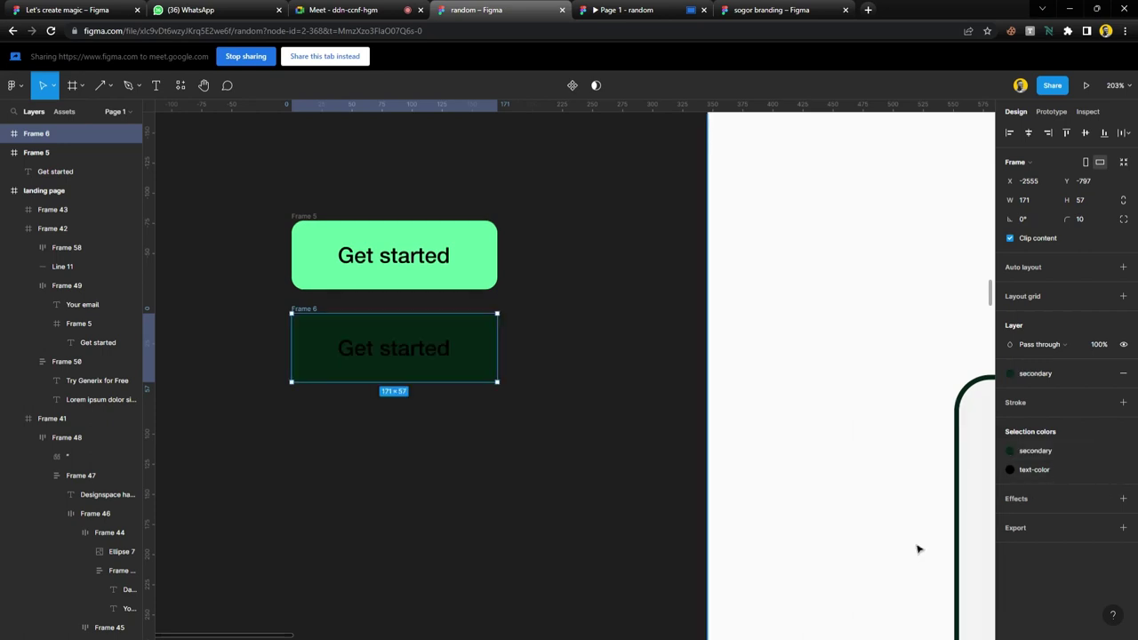
left_click(1040, 473)
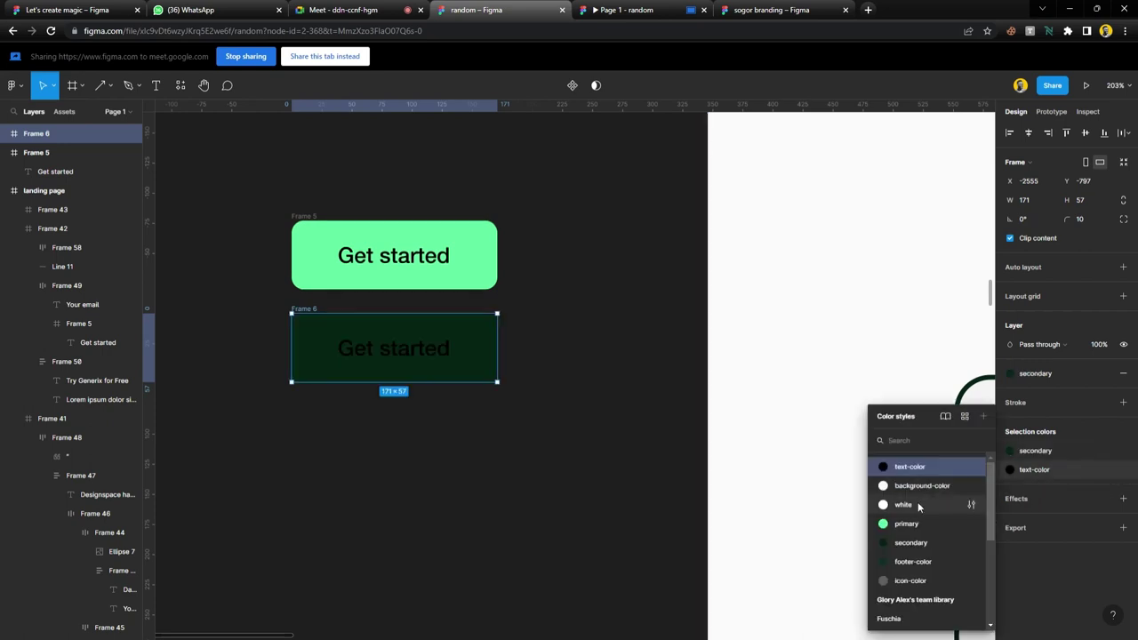
left_click(917, 501)
key("ctrl+z")
key("ctrl+z")
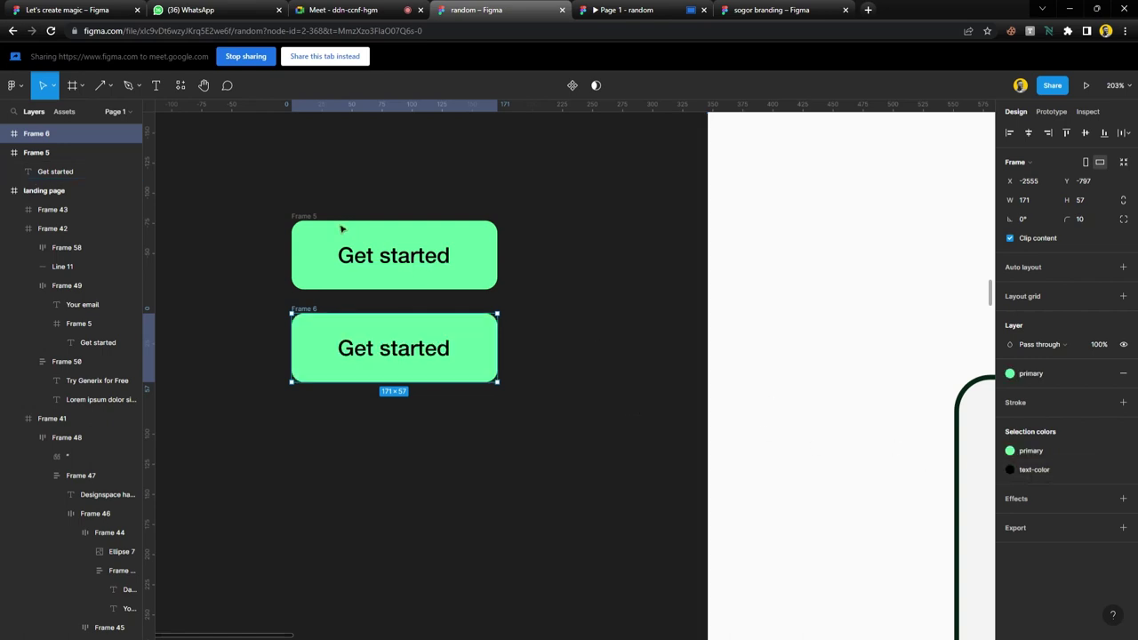
- Apply the secondary color style to the text of both Get started button copies
left_click_drag(238, 199, 603, 435)
left_click(1032, 488)
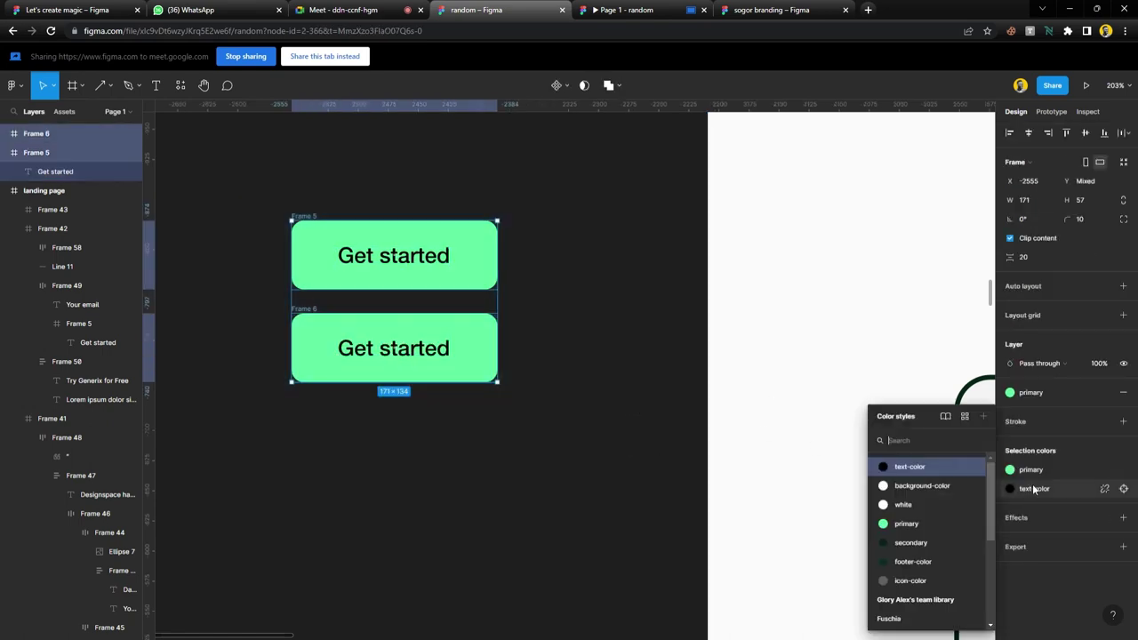
left_click(929, 540)
left_click(534, 409)
- Detach the primary style from the lower button's fill and darken the green to 50D68A
left_click(357, 330)
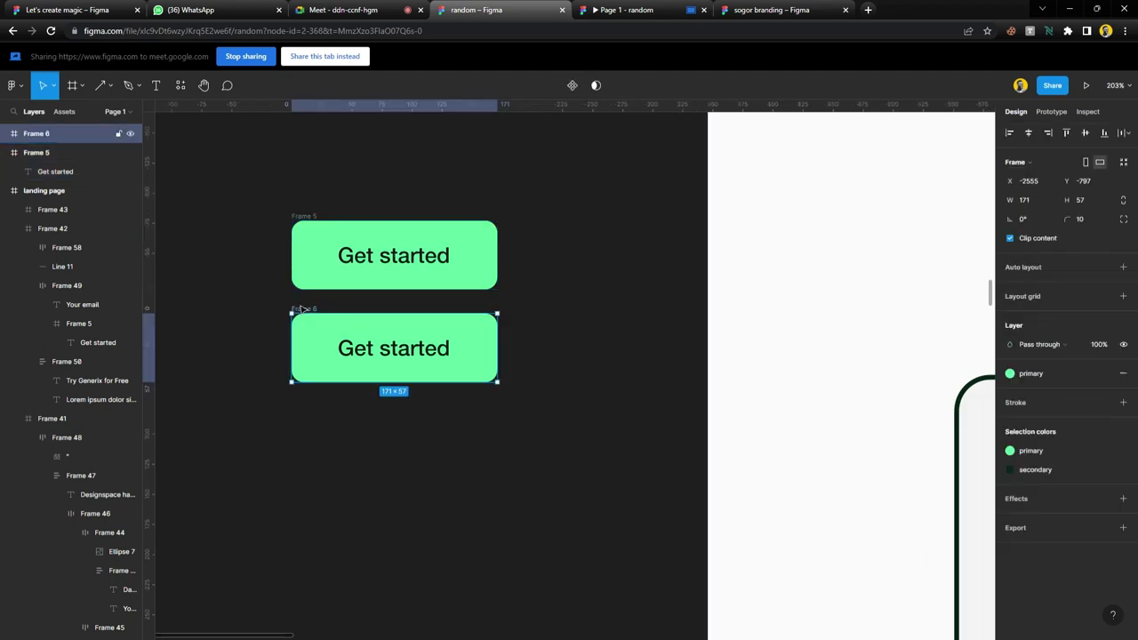
left_click(1103, 373)
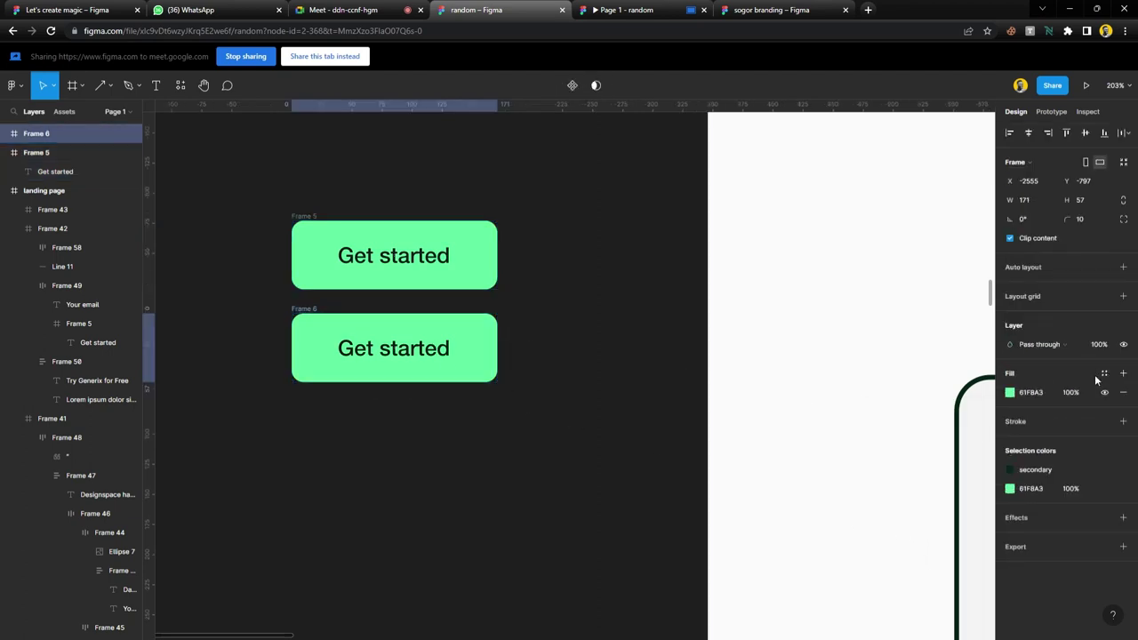
left_click(1009, 392)
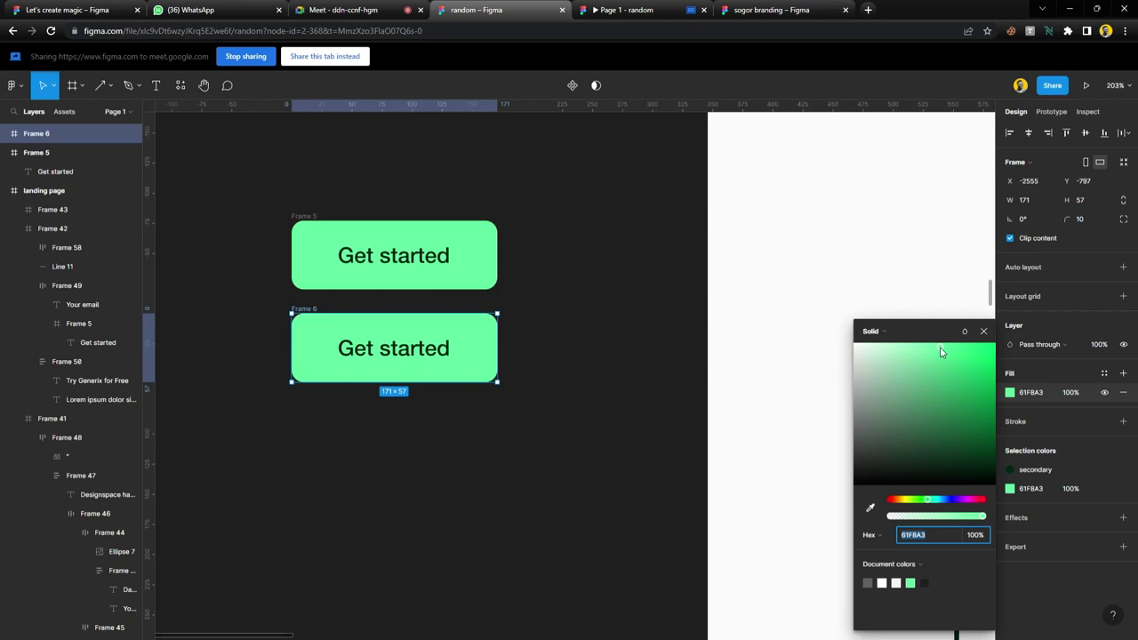
left_click_drag(940, 352, 943, 373)
left_click(584, 191)
- Combine the two Get started button copies into a component set
left_click_drag(586, 186, 249, 448)
left_click(566, 87)
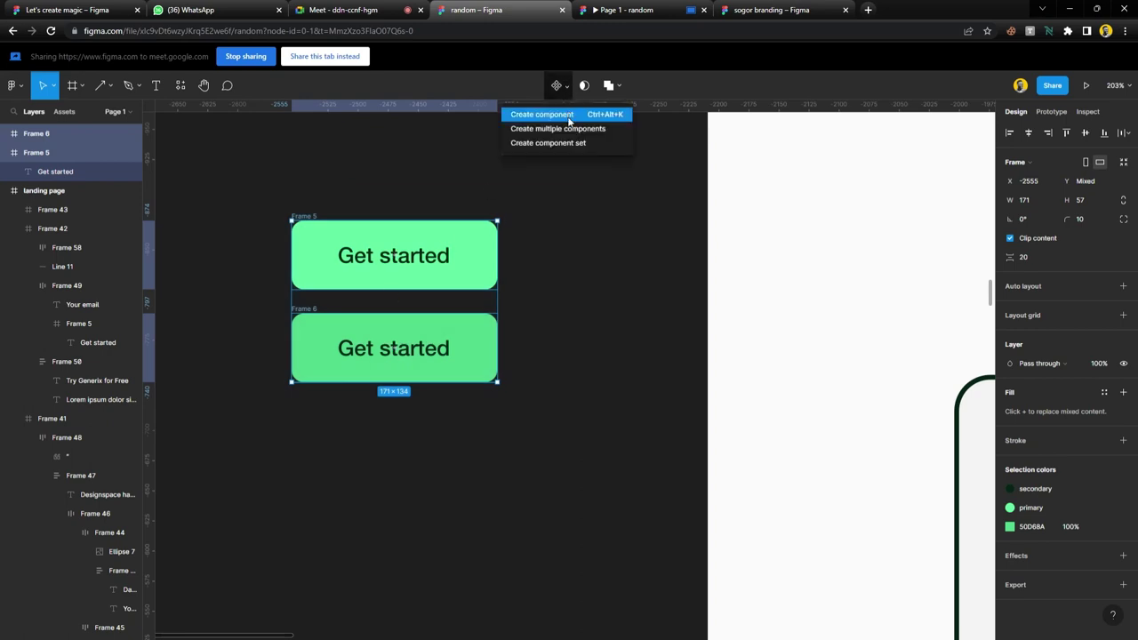
left_click(578, 142)
- Link the lighter Get started variant to the darker one with a While hovering interaction that changes to Frame 6 using Smart animate
left_click(489, 256)
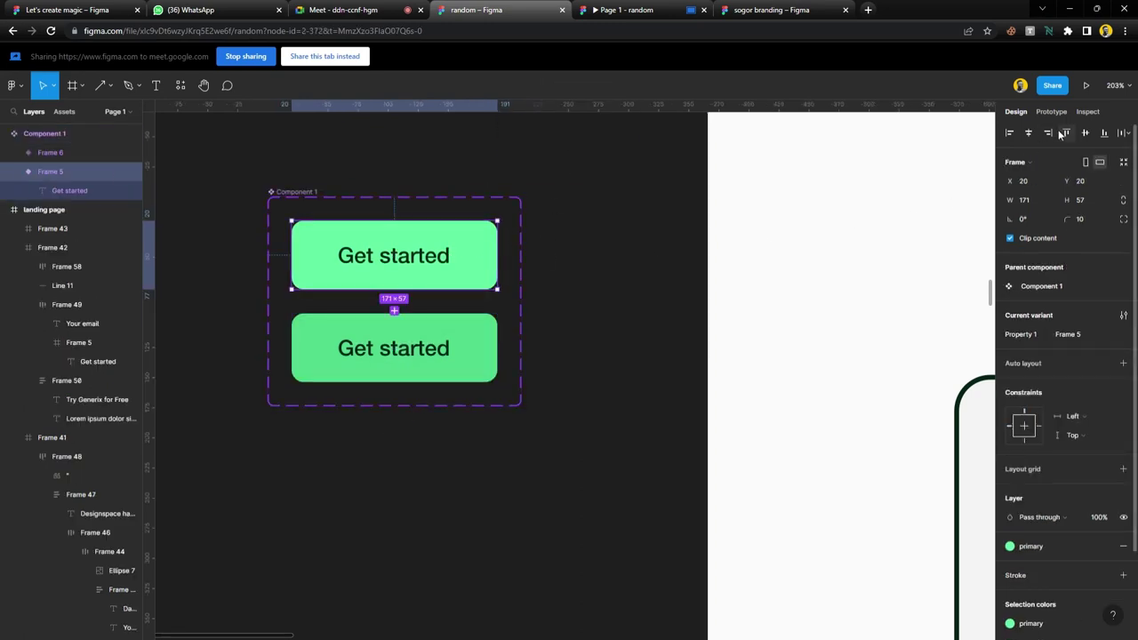
left_click(1051, 111)
left_click_drag(394, 290, 394, 347)
left_click(895, 188)
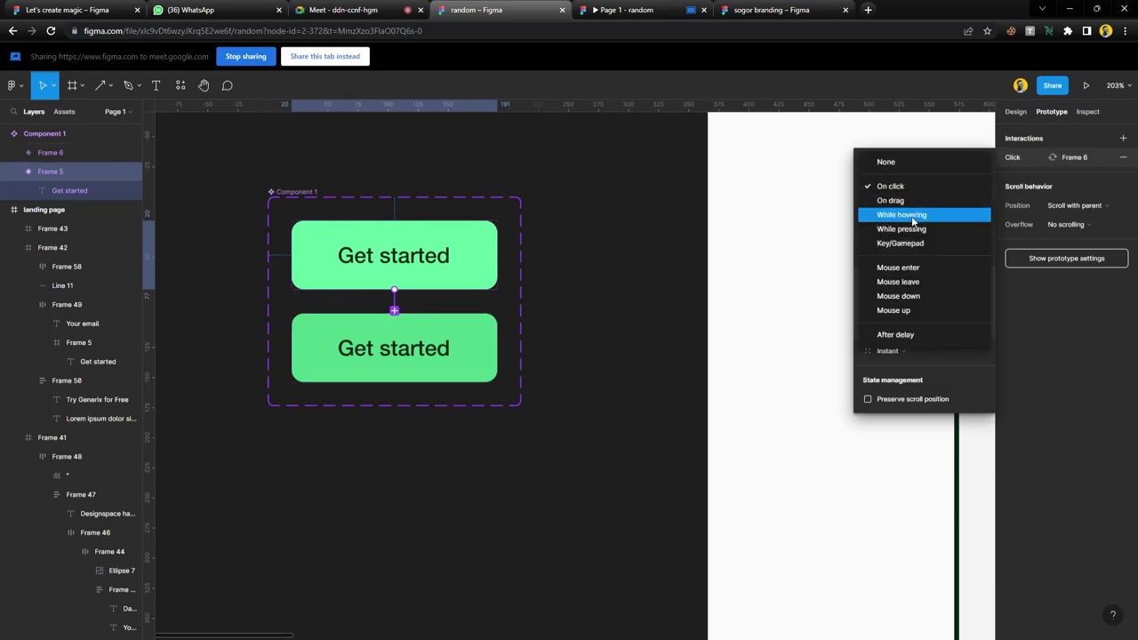
left_click(900, 213)
left_click(889, 351)
left_click(901, 379)
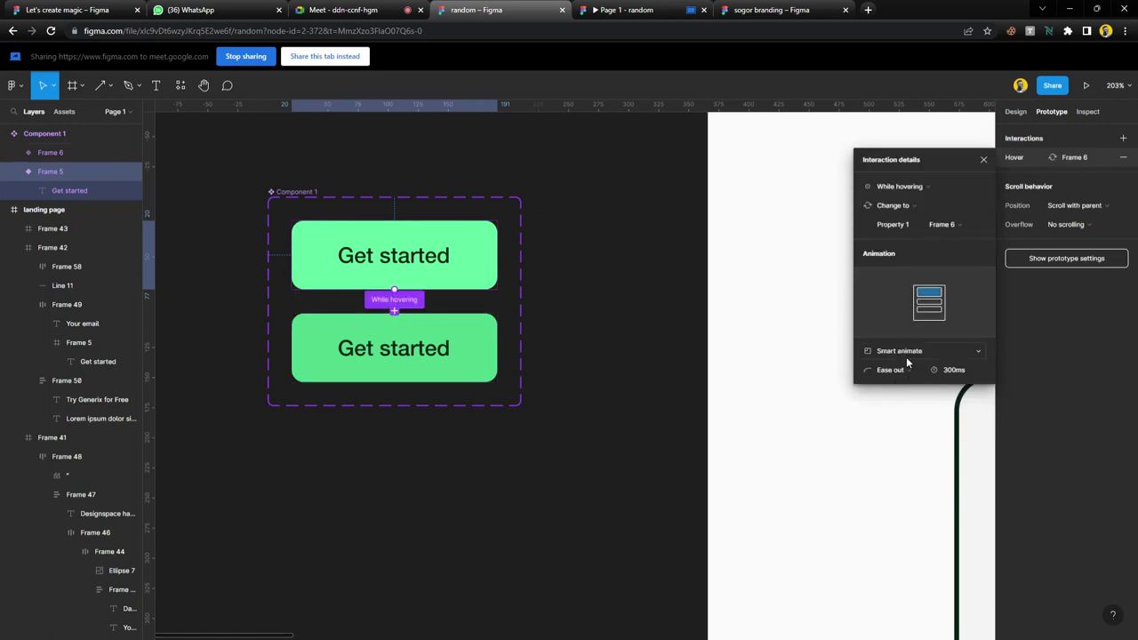
left_click(984, 163)
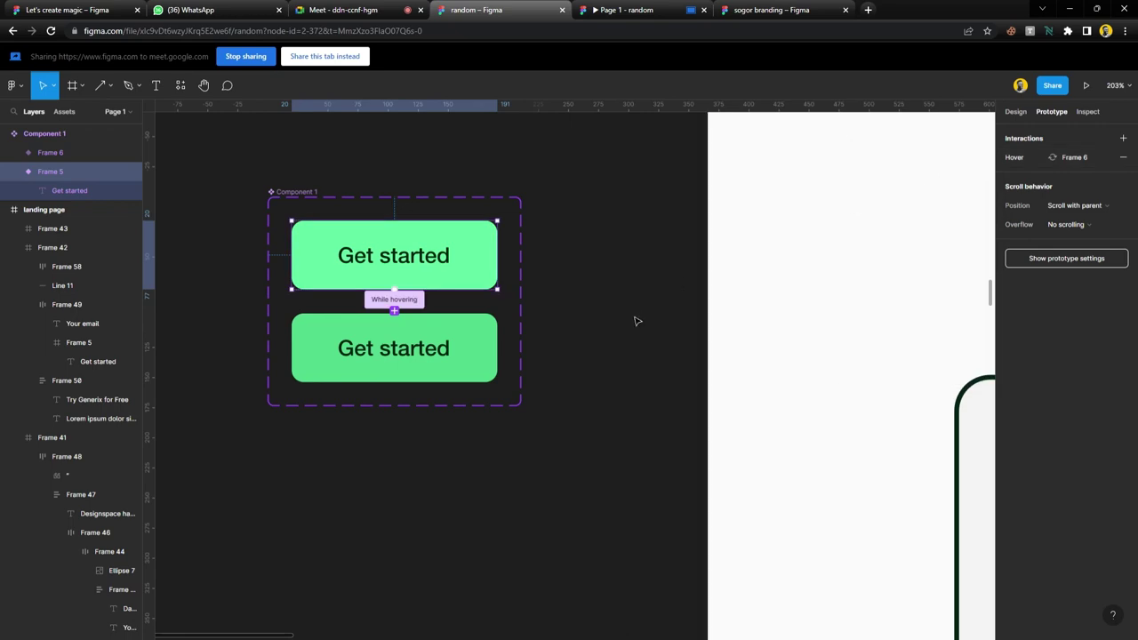
left_click(609, 338)
- Add a third variant to the Get started component set, based on the lighter green button
scroll(398, 330, "down", 5)
scroll(402, 339, "down", 4)
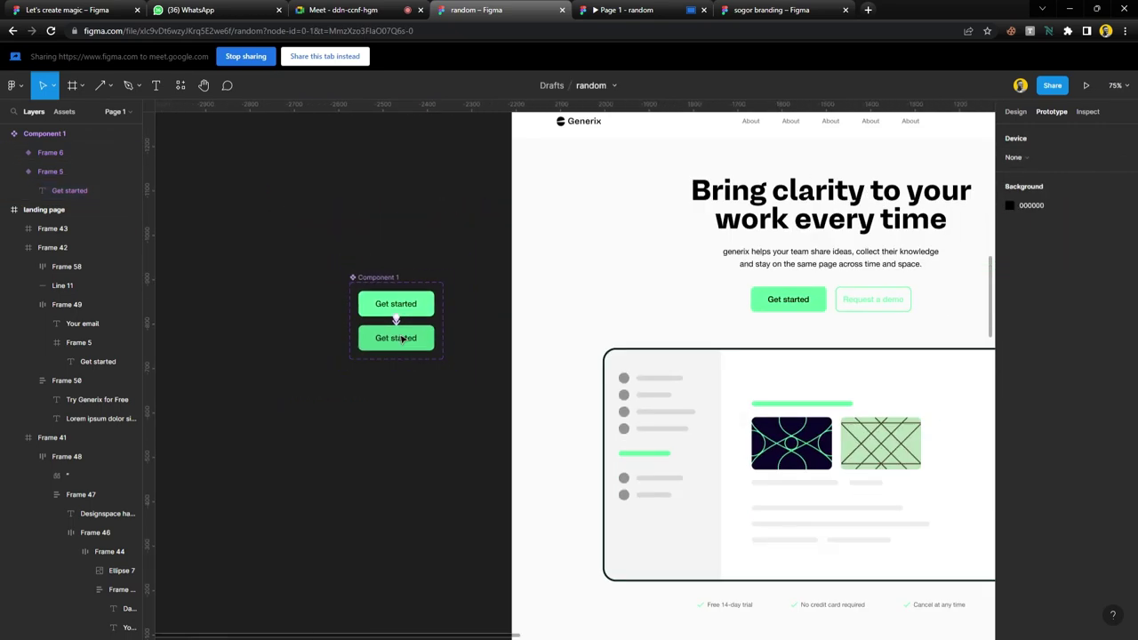
scroll(402, 339, "up", 2)
scroll(402, 338, "up", 3)
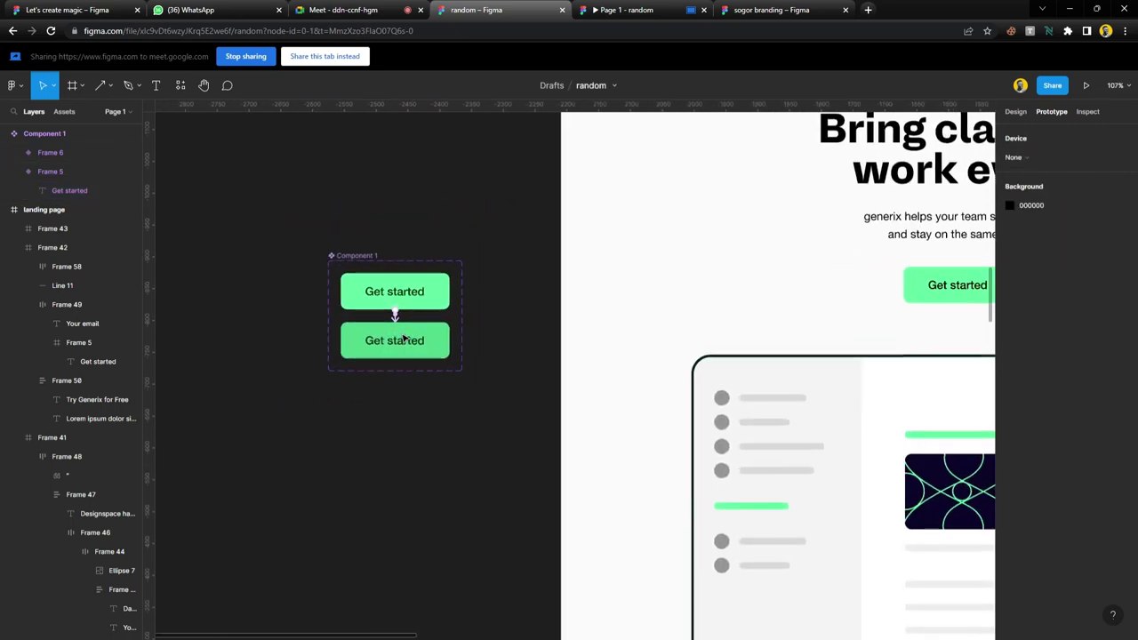
left_click(439, 299)
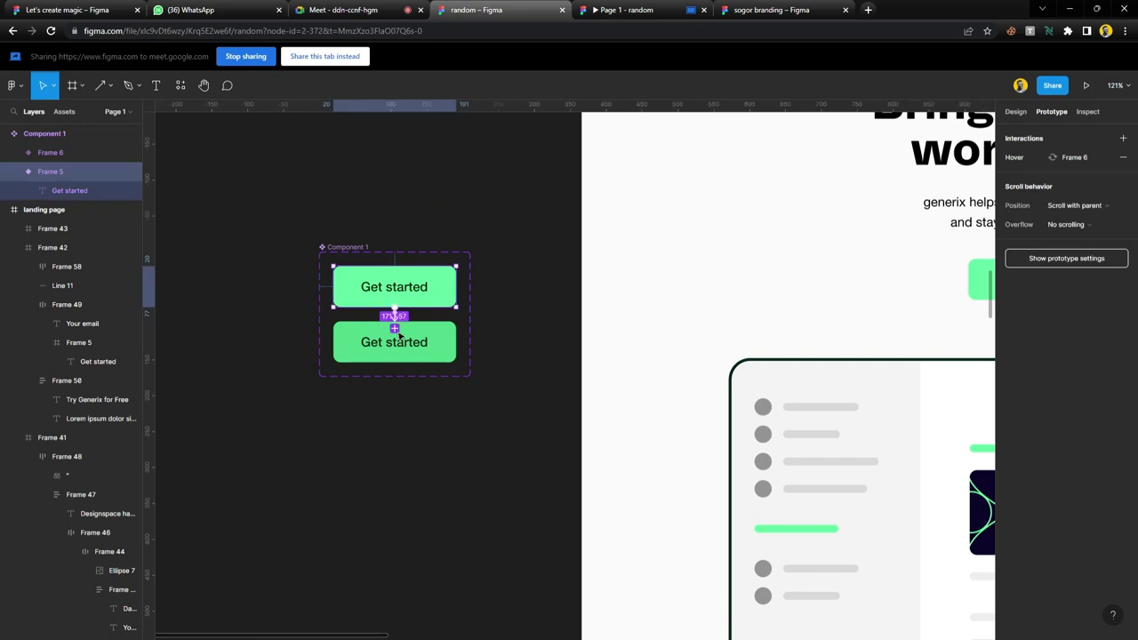
left_click(395, 328)
- Add a 1 px inside stroke in the primary color style to the third Get started variant
scroll(442, 387, "up", 3)
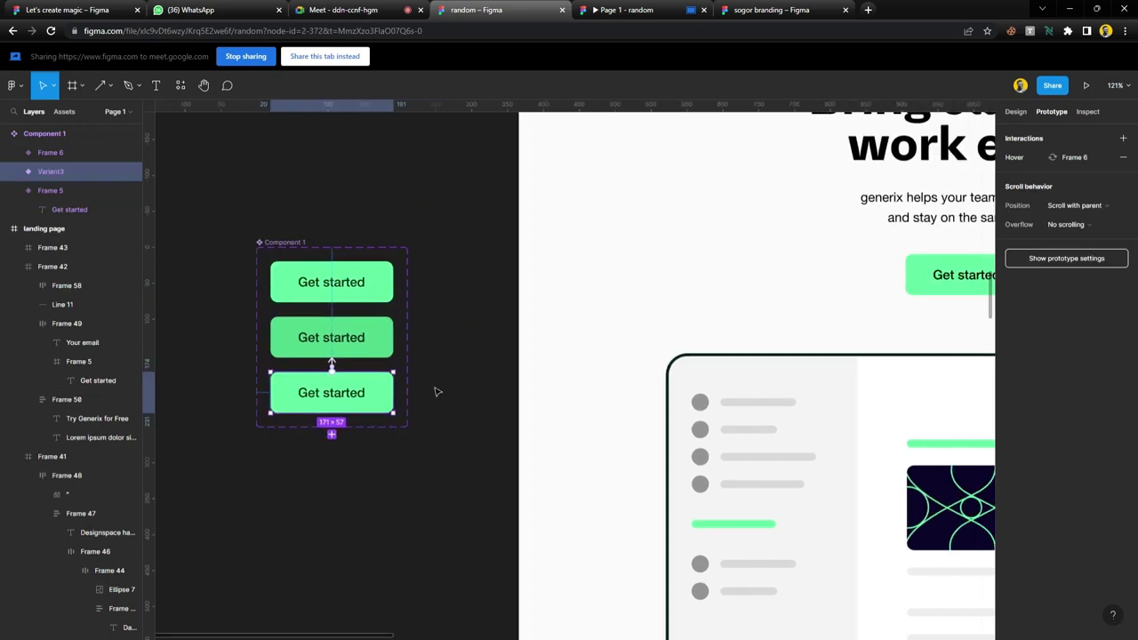
scroll(365, 407, "up", 1)
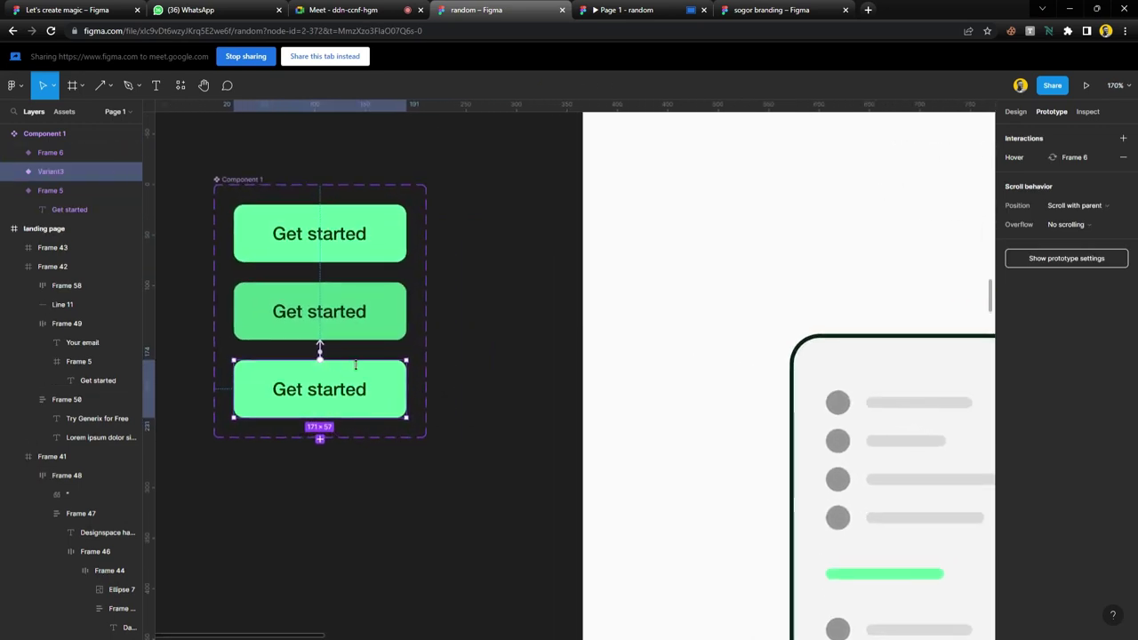
left_click(1017, 113)
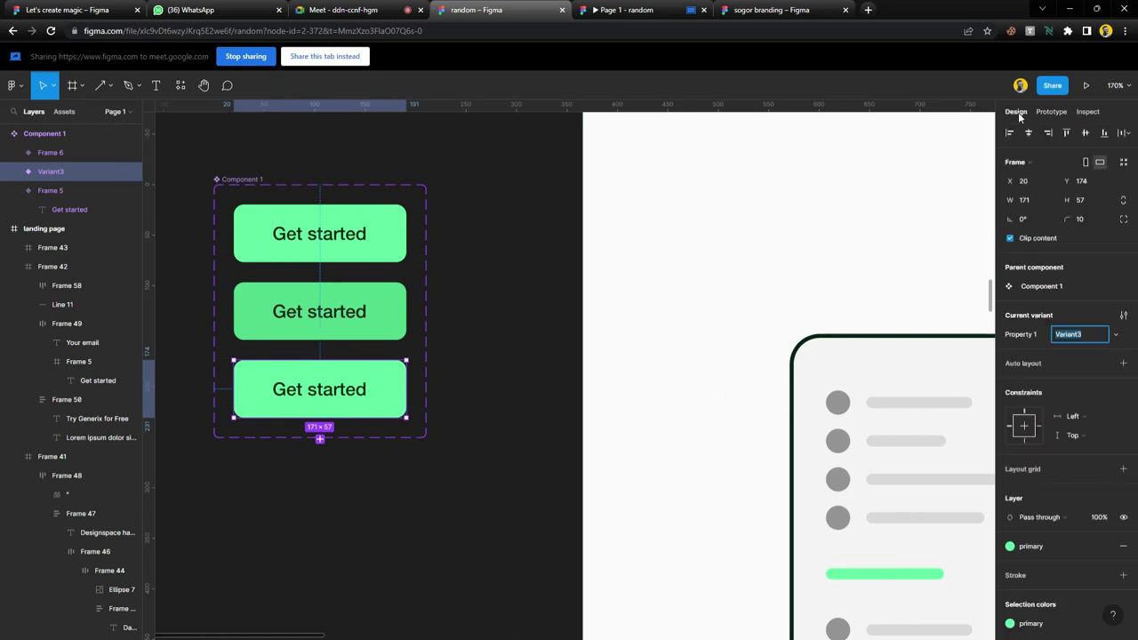
scroll(1042, 493, "down", 1)
scroll(1042, 492, "down", 1)
left_click(1031, 442)
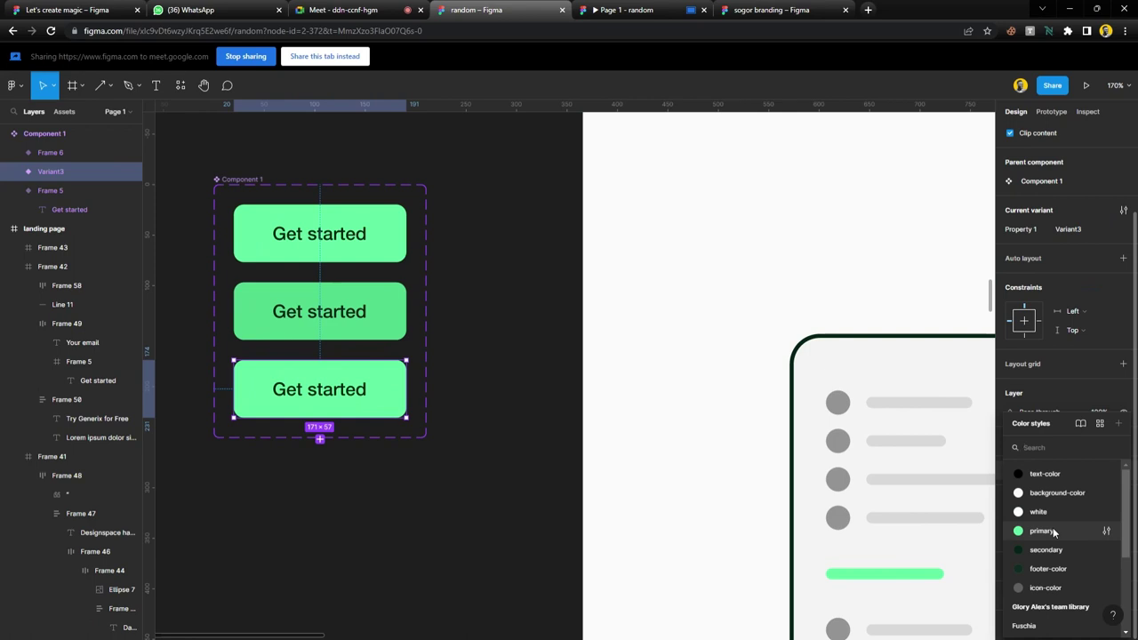
left_click(1052, 530)
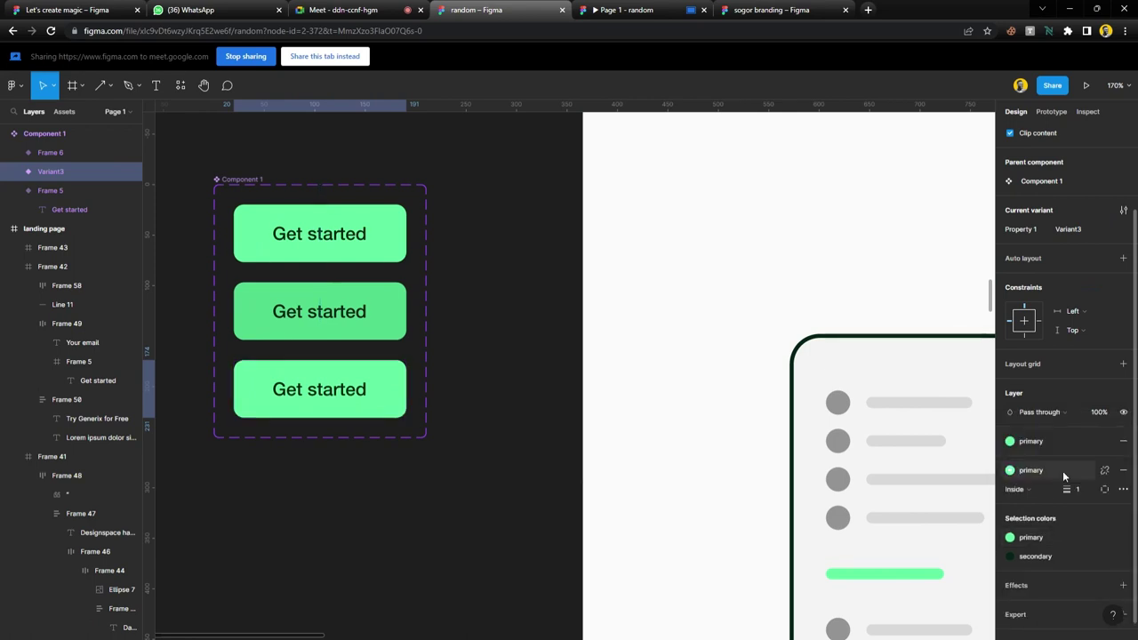
- Apply the primary color style to the third Get started variant's text and remove the variant's fill
left_click(1065, 557)
left_click(889, 514)
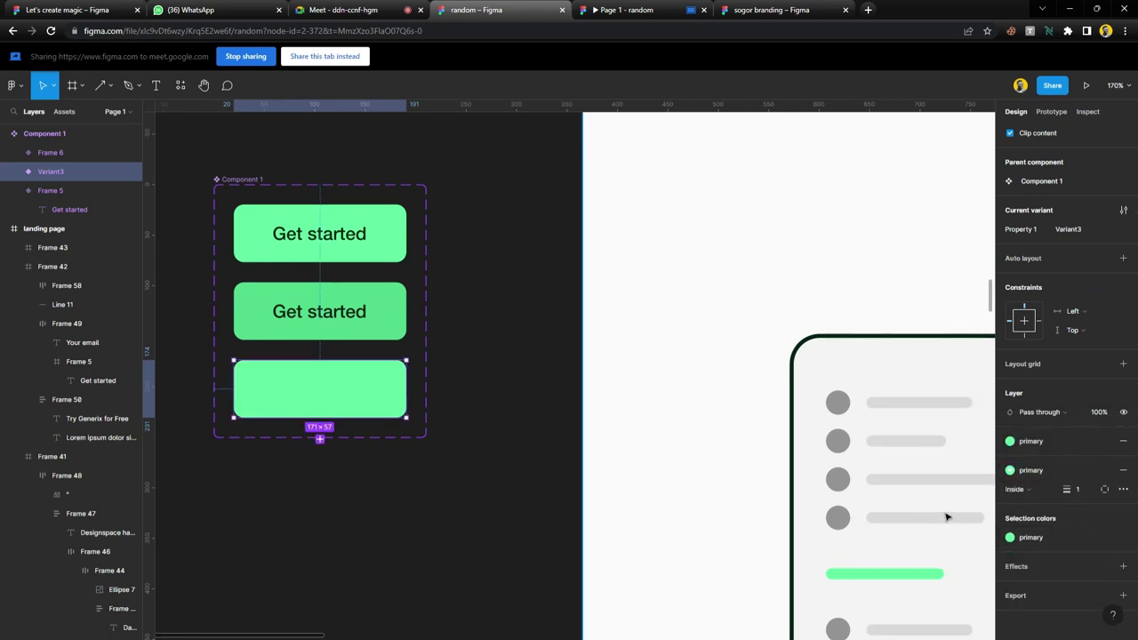
left_click(1122, 441)
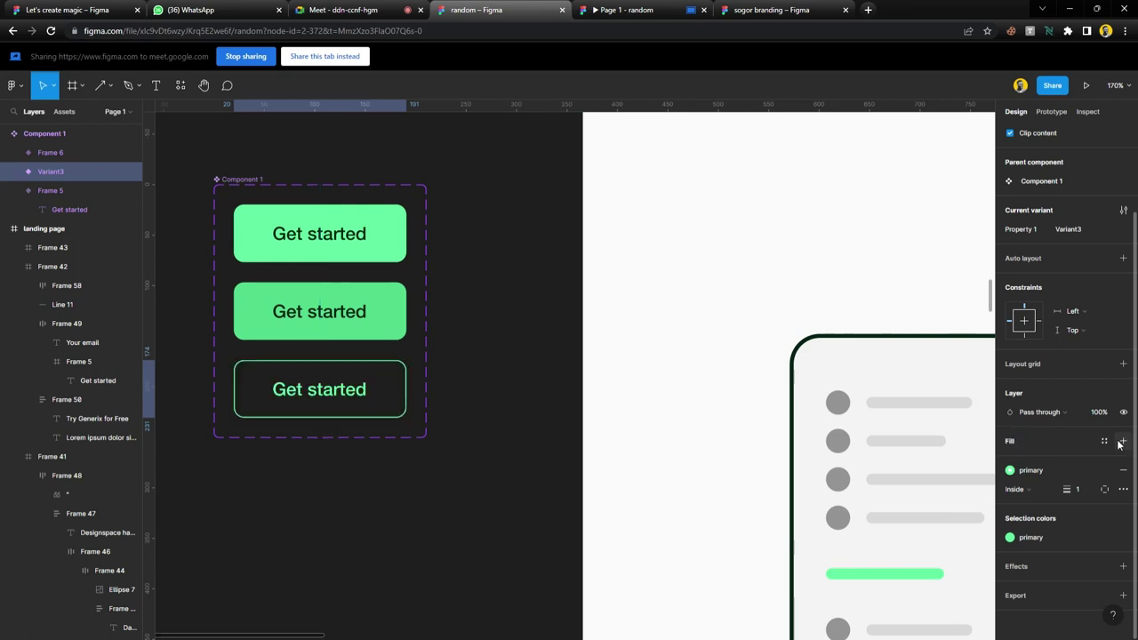
- Set the third Get started variant's stroke thickness to 2
left_click(1081, 488)
type("2")
key("Return")
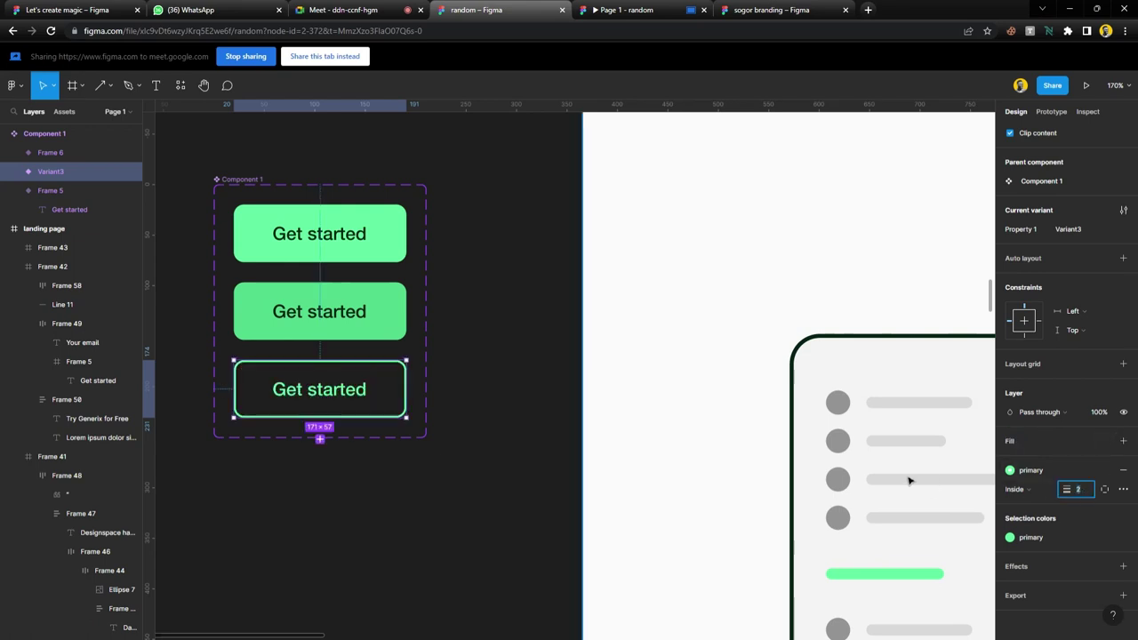
left_click(491, 423)
- Replace the hero section's original Get started button with an instance of the lighter green variant
scroll(491, 423, "left", 1)
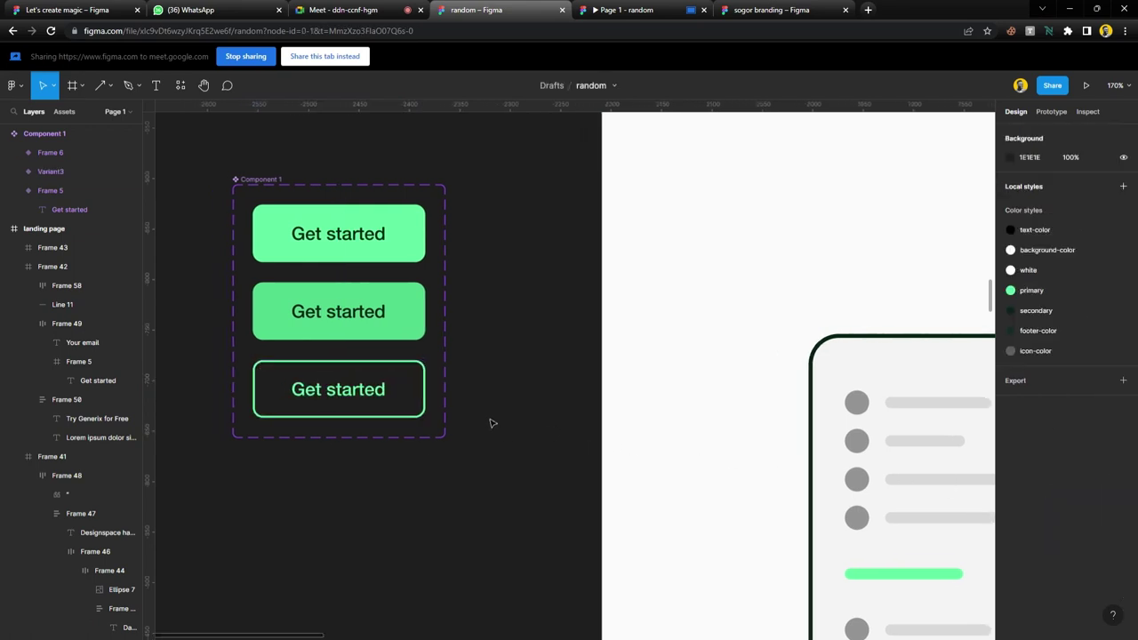
scroll(487, 424, "right", 4)
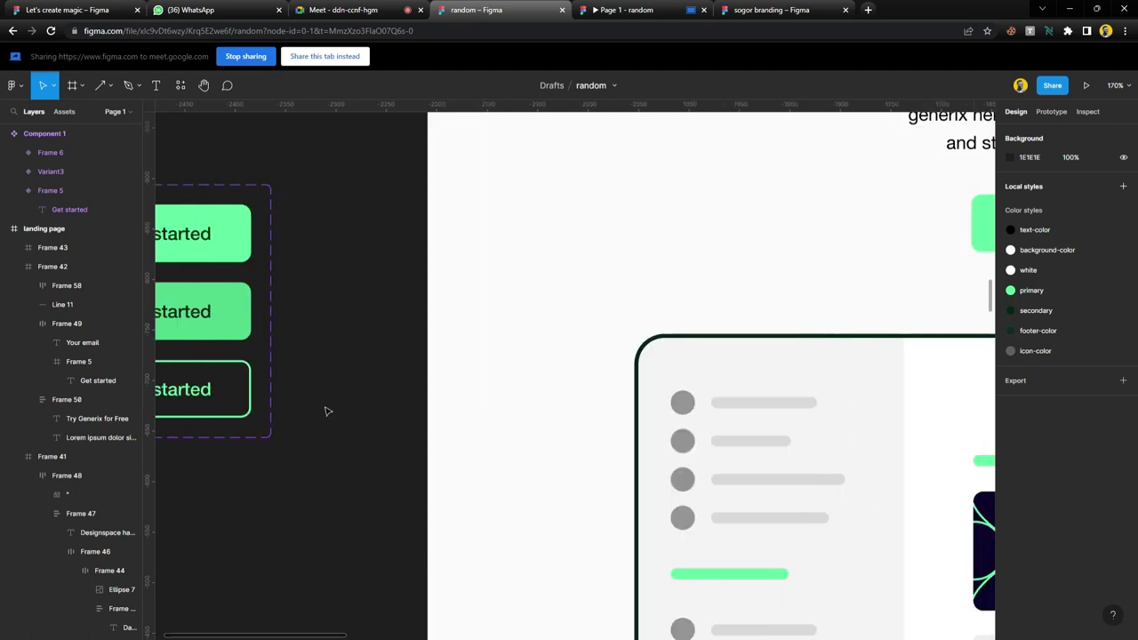
scroll(329, 410, "down", 5)
left_click(260, 325)
left_click_drag(253, 322, 748, 316)
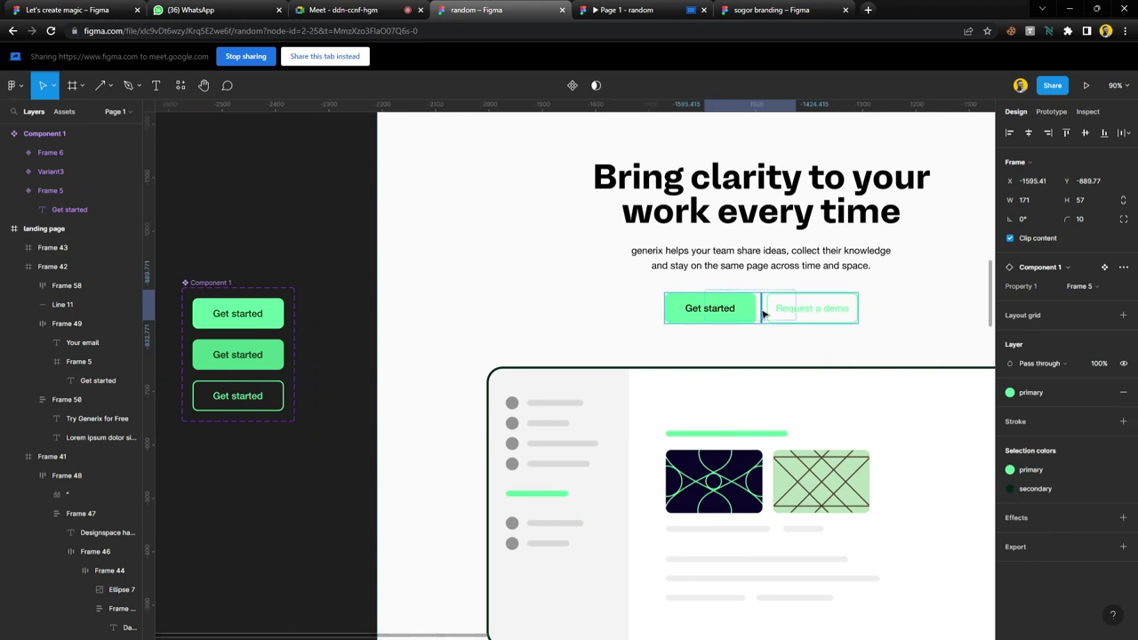
key("Delete")
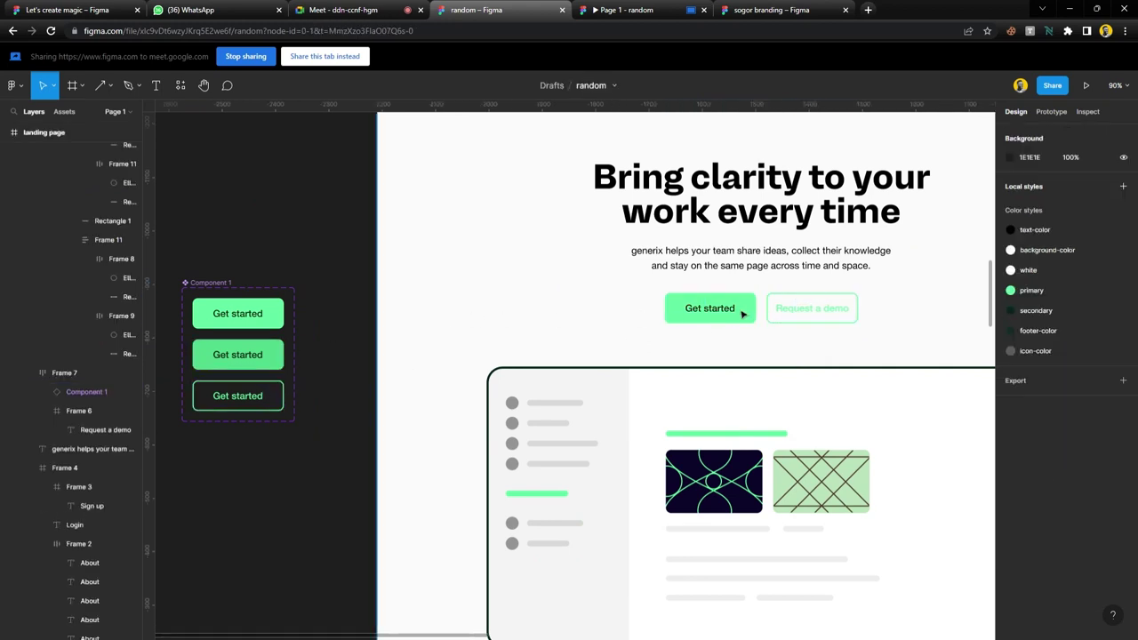
- Duplicate the hero's Get started instance within the button row and delete the Request a demo button
left_click(743, 314)
left_click(743, 313)
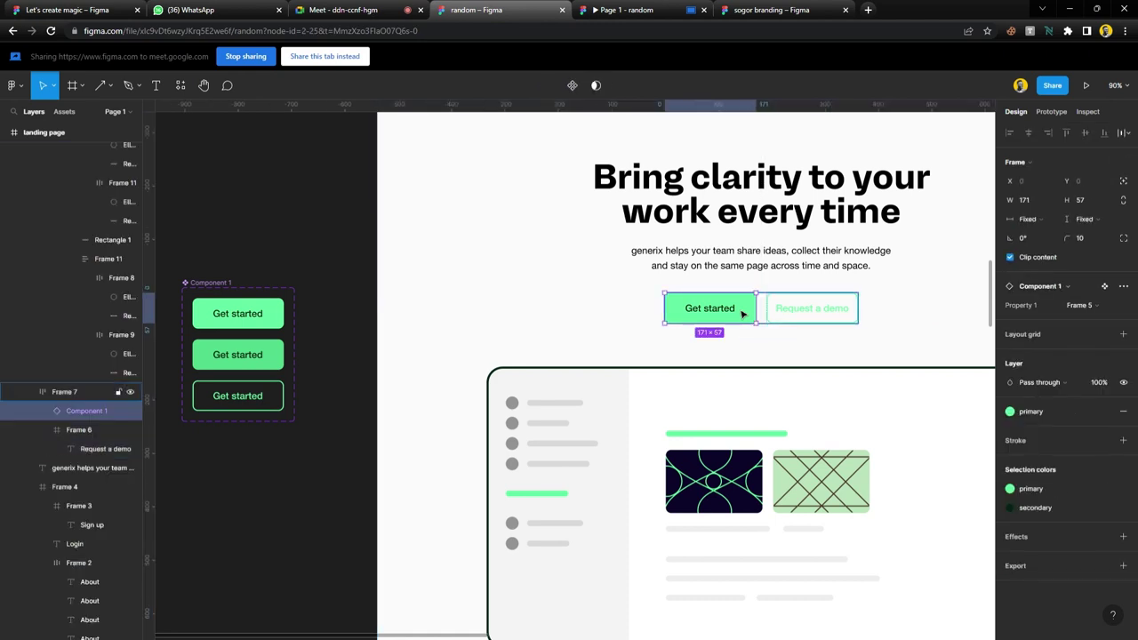
key("ctrl+d")
left_click(893, 315)
key("Delete")
- Switch the second hero button instance's Property 1 to Variant3
left_click(838, 308)
left_click(838, 308)
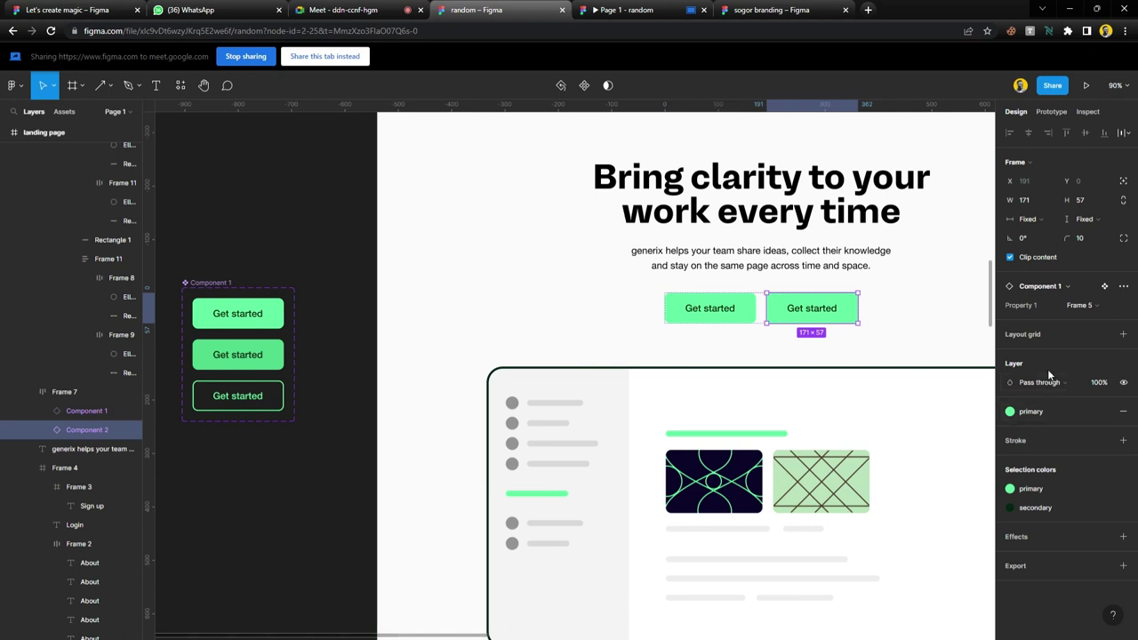
left_click(1074, 307)
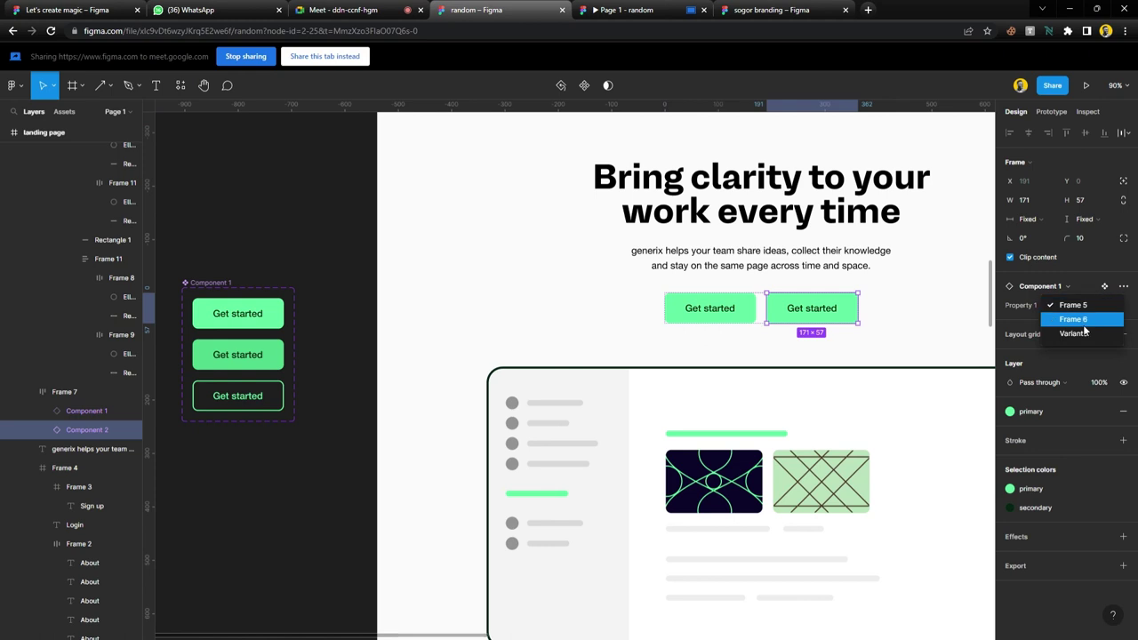
left_click(1086, 318)
left_click(1090, 308)
left_click(1086, 319)
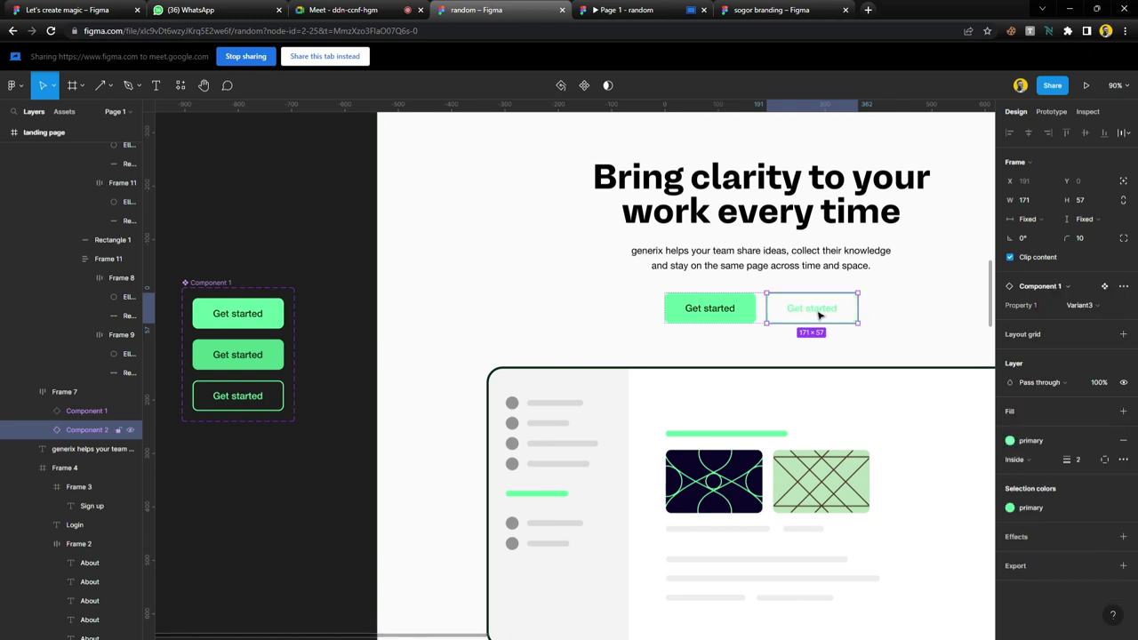
- Rename the Get started component set as "buttons"
left_click(319, 239)
left_click(227, 282)
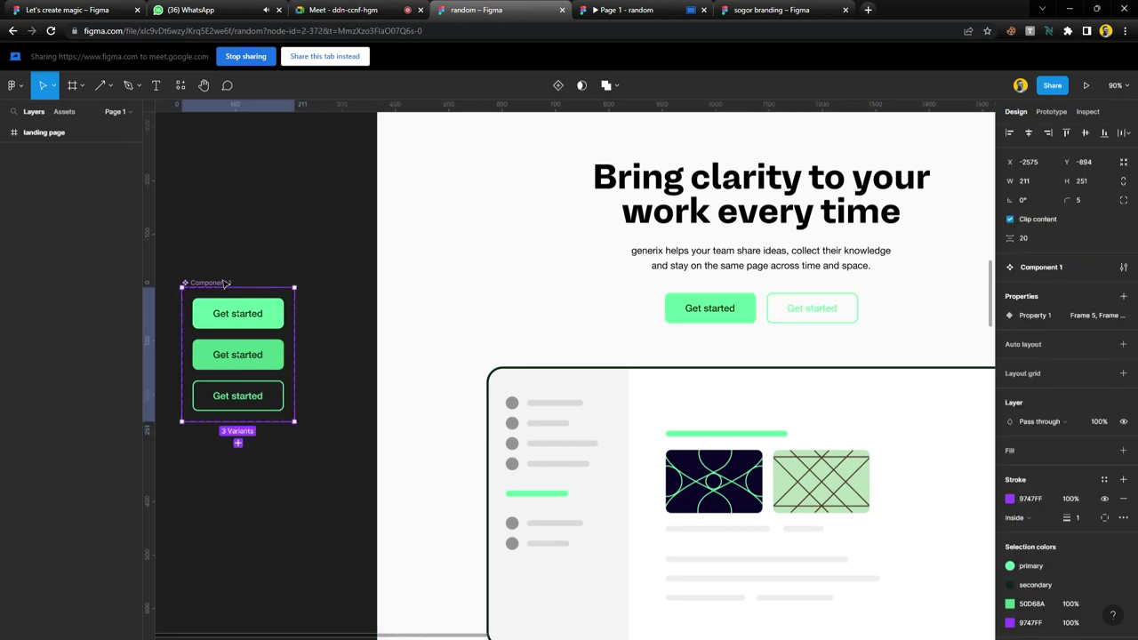
type("buttons")
key("Return")
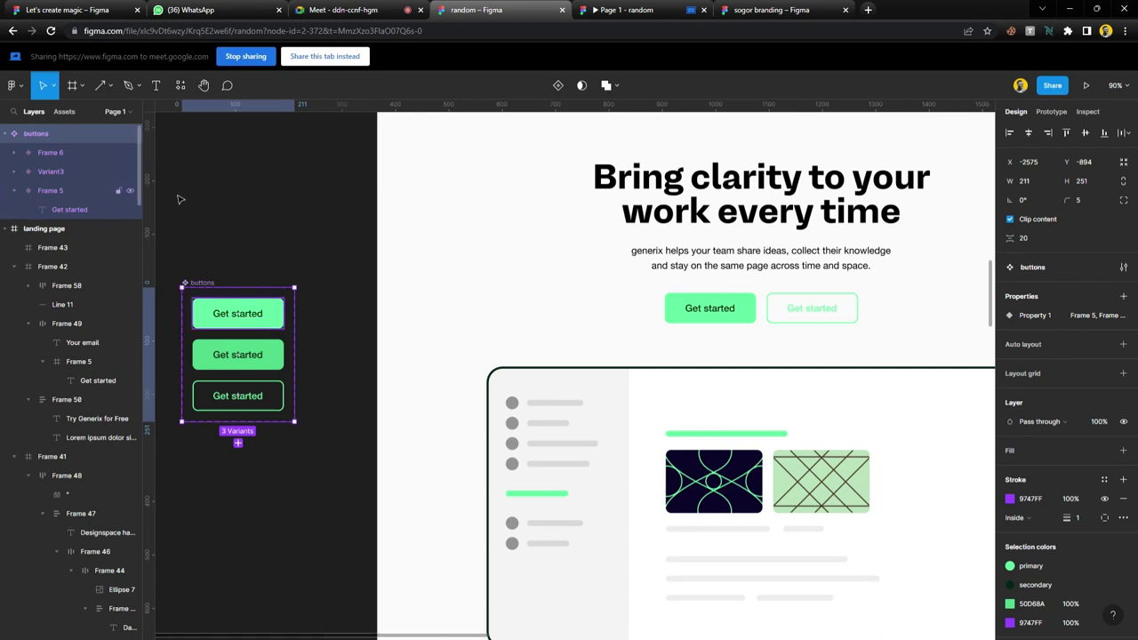
key("Escape")
- Reload the prototype preview and review the whole landing page from header to footer, including the hero buttons
left_click(627, 9)
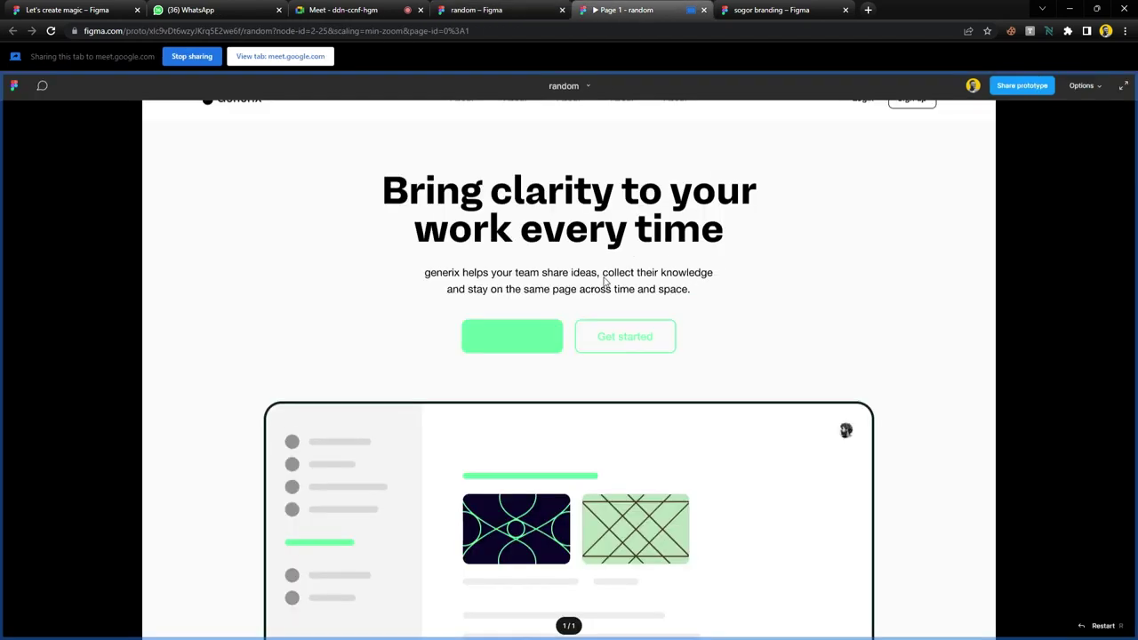
left_click(51, 31)
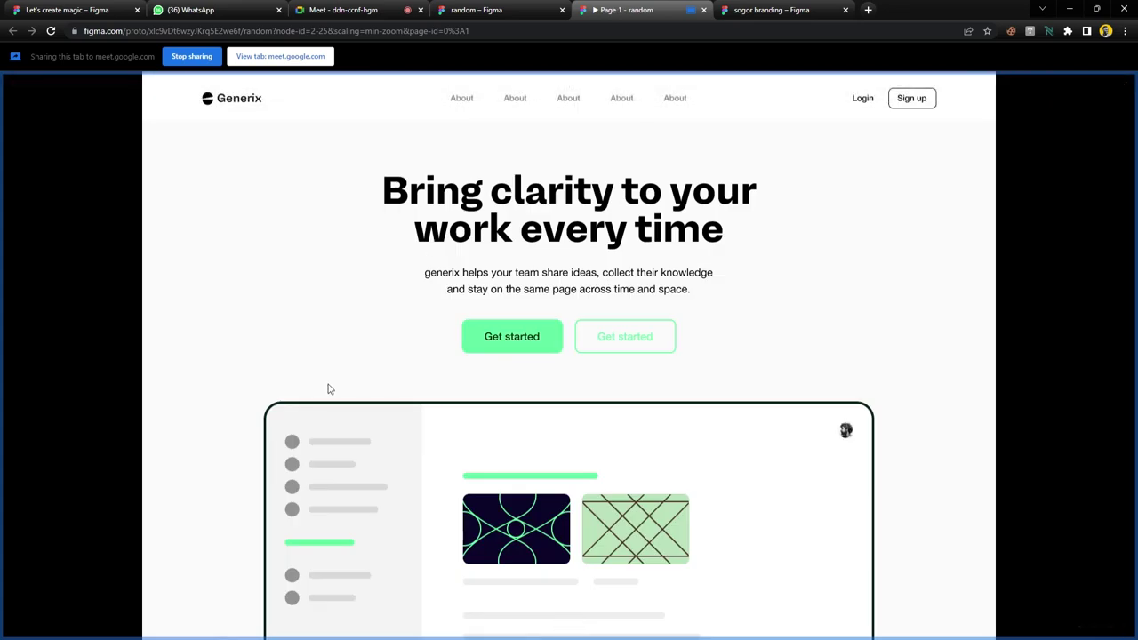
scroll(330, 389, "down", 2)
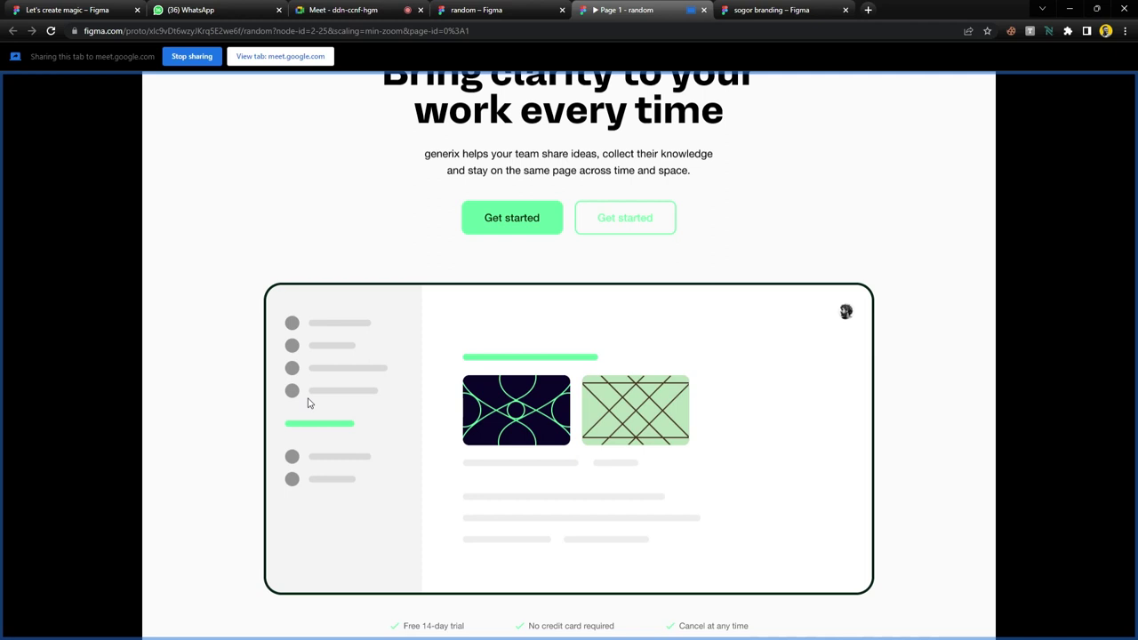
scroll(391, 413, "down", 3)
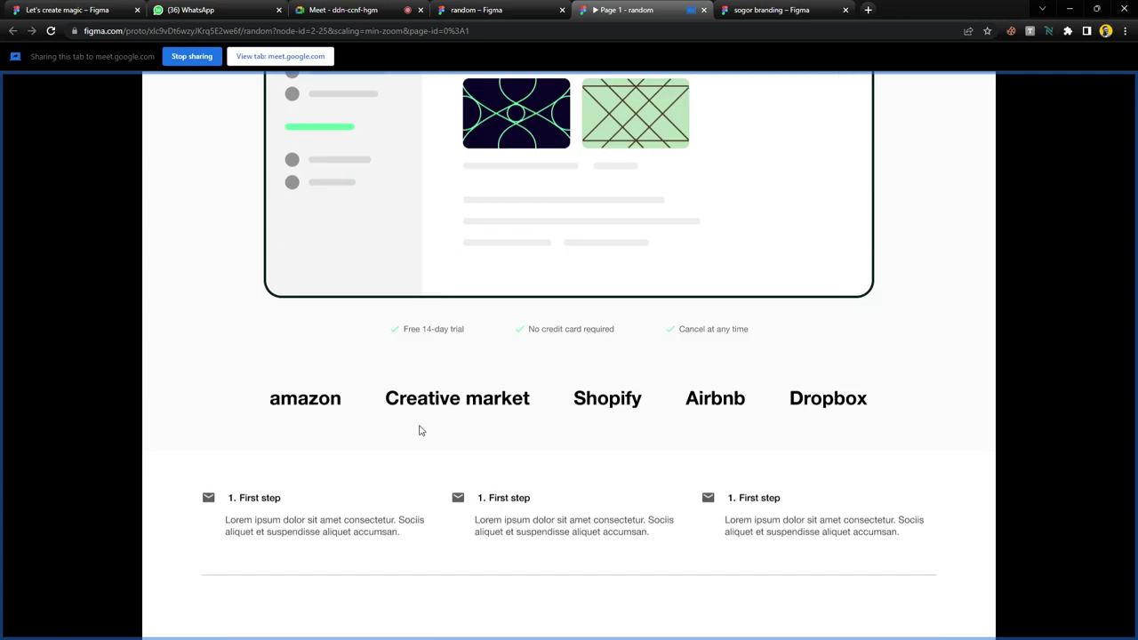
scroll(421, 430, "down", 10)
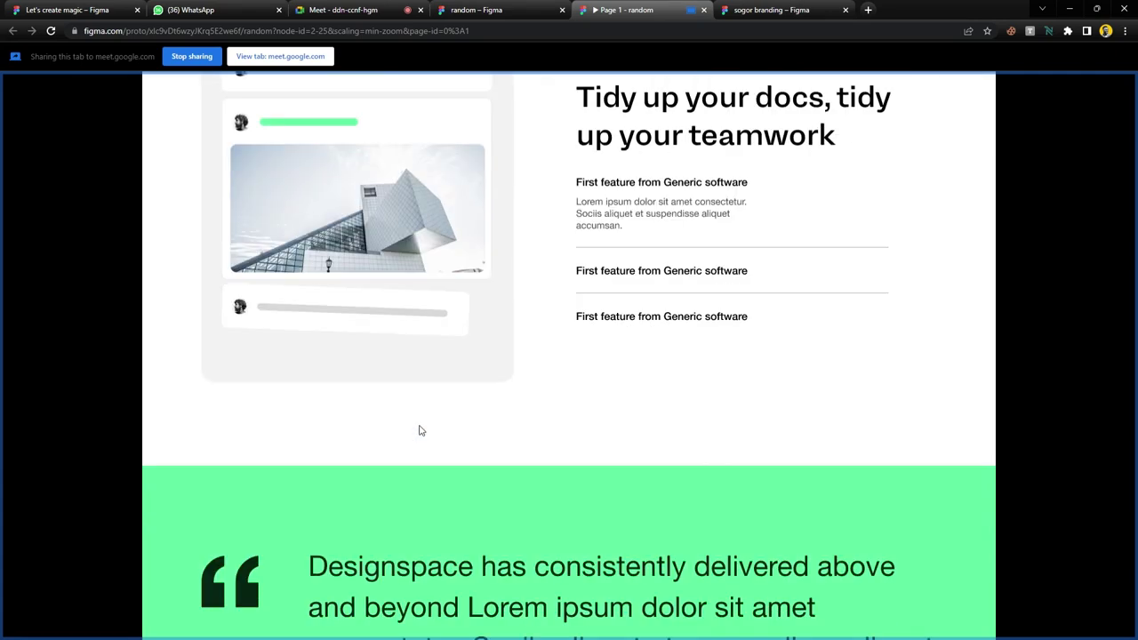
scroll(422, 430, "down", 8)
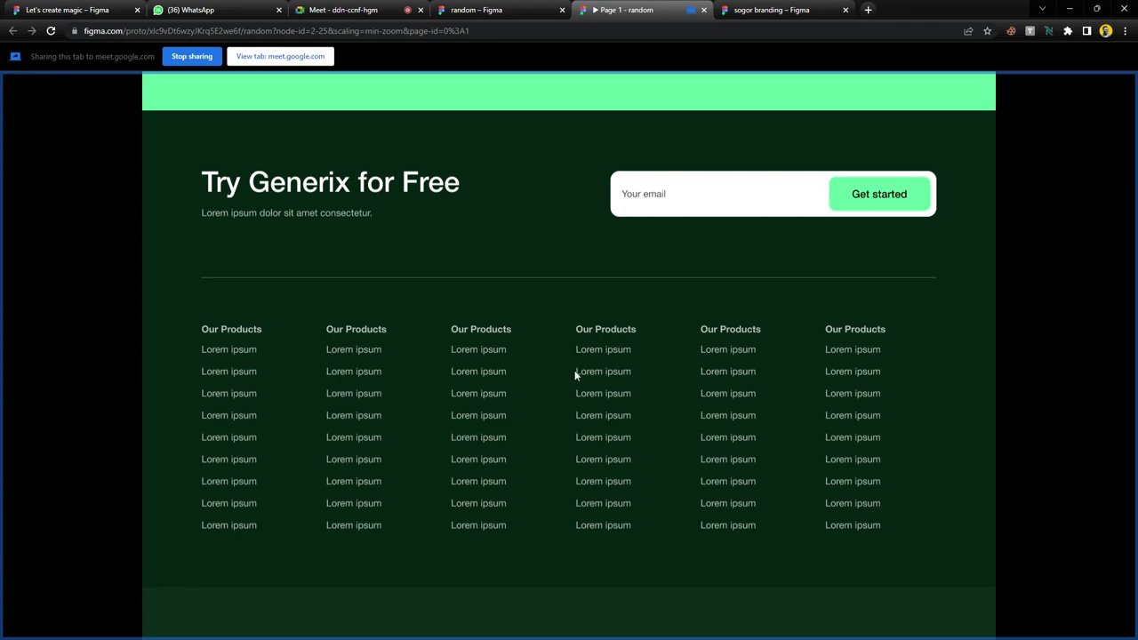
scroll(574, 374, "up", 10)
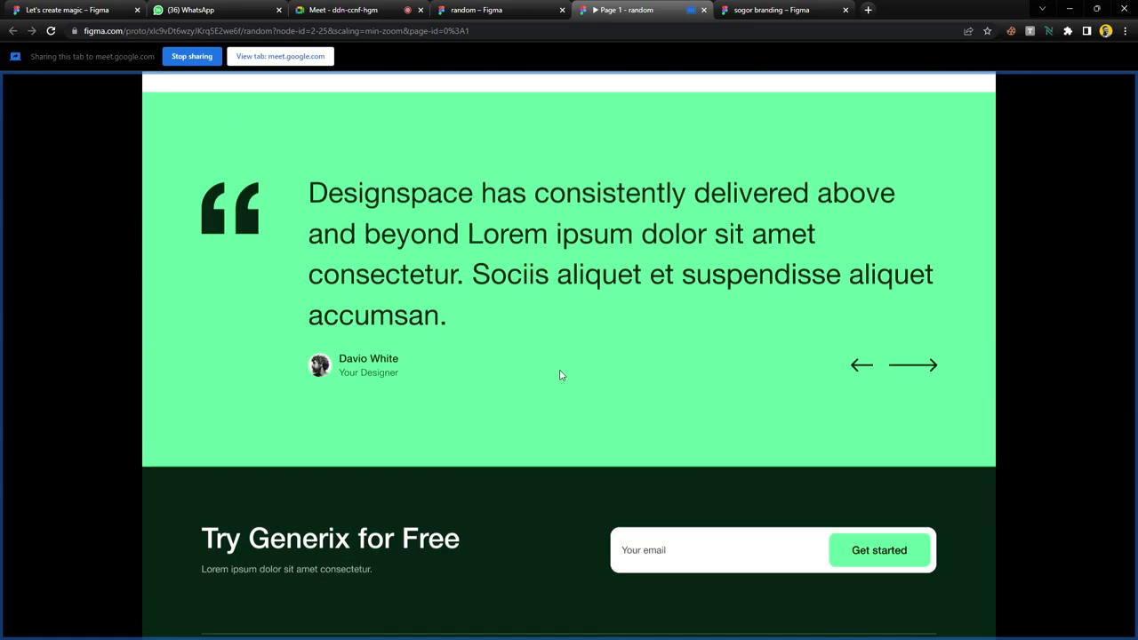
scroll(560, 374, "up", 3)
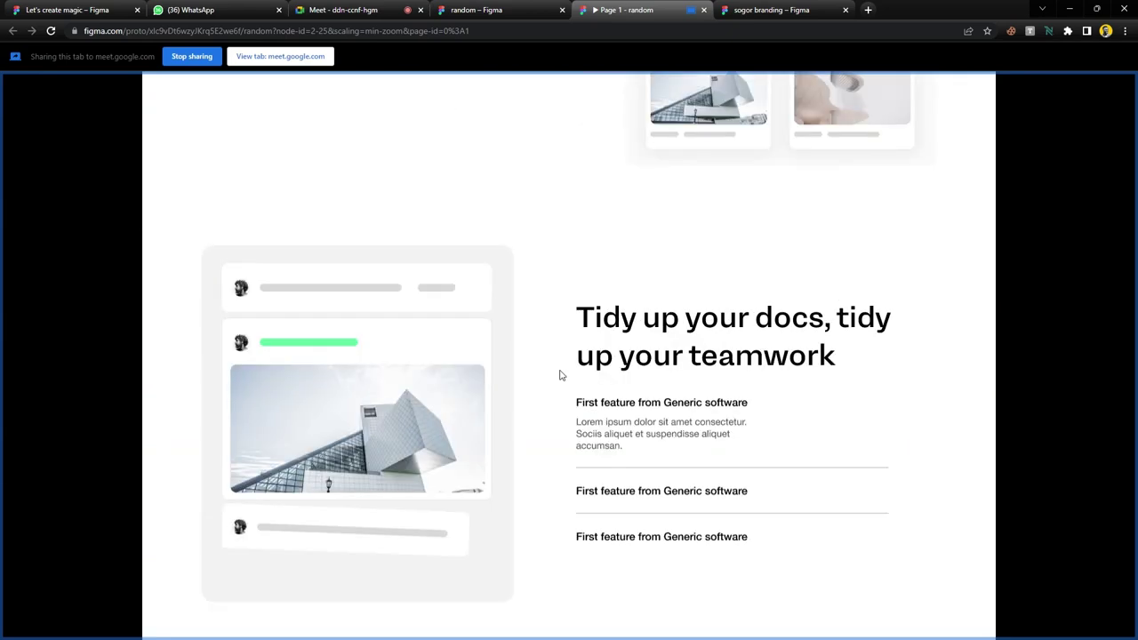
scroll(560, 374, "up", 8)
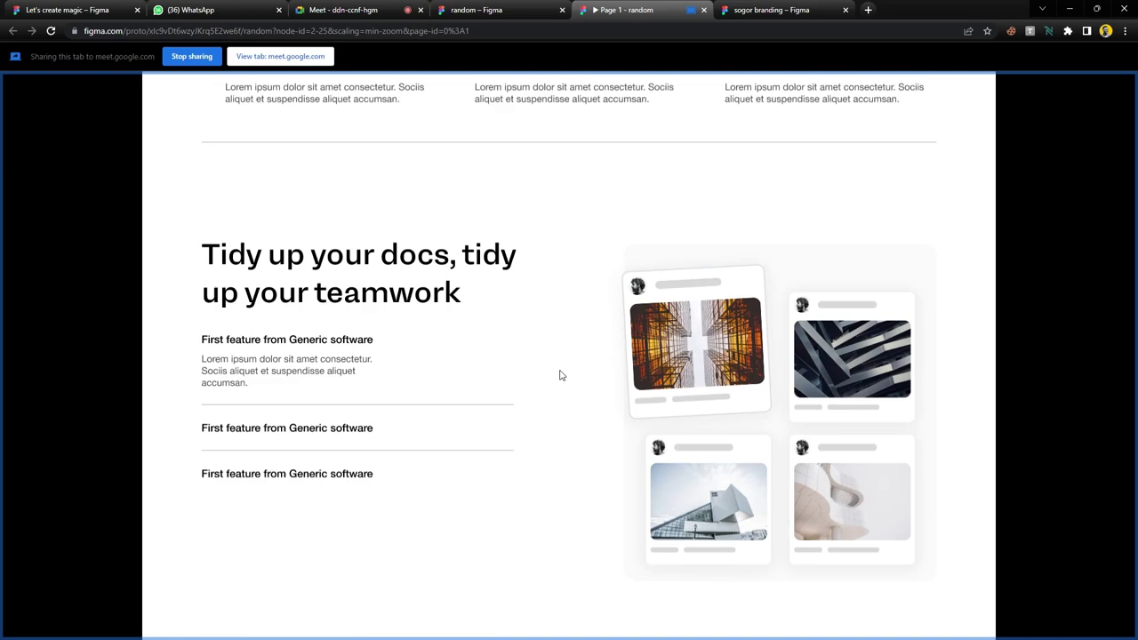
scroll(560, 374, "up", 15)
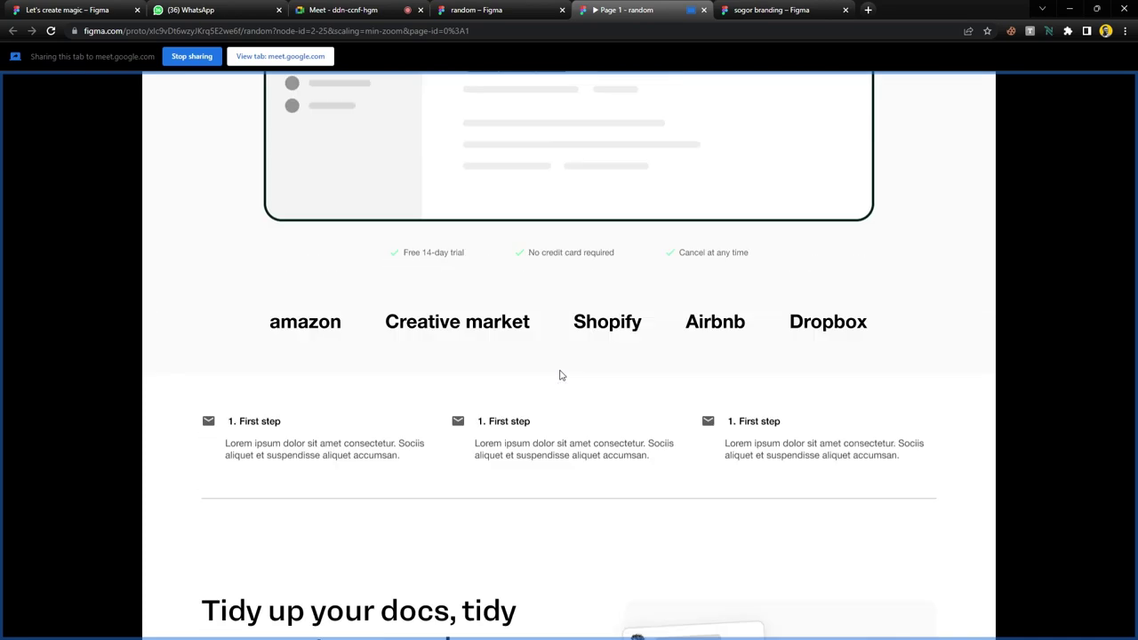
scroll(560, 374, "up", 1)
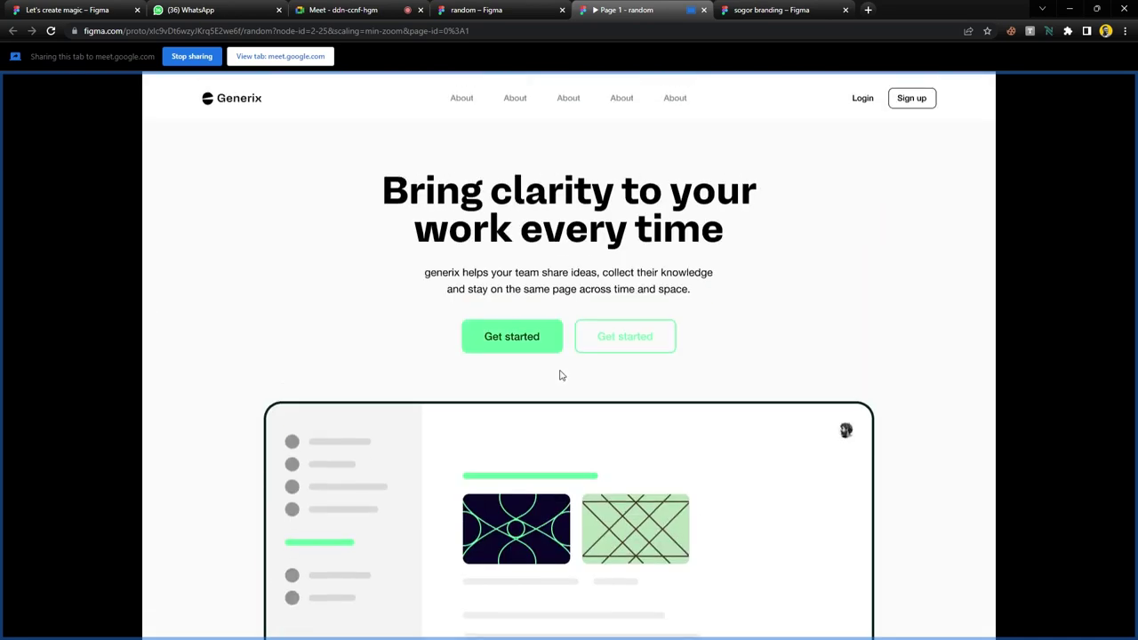
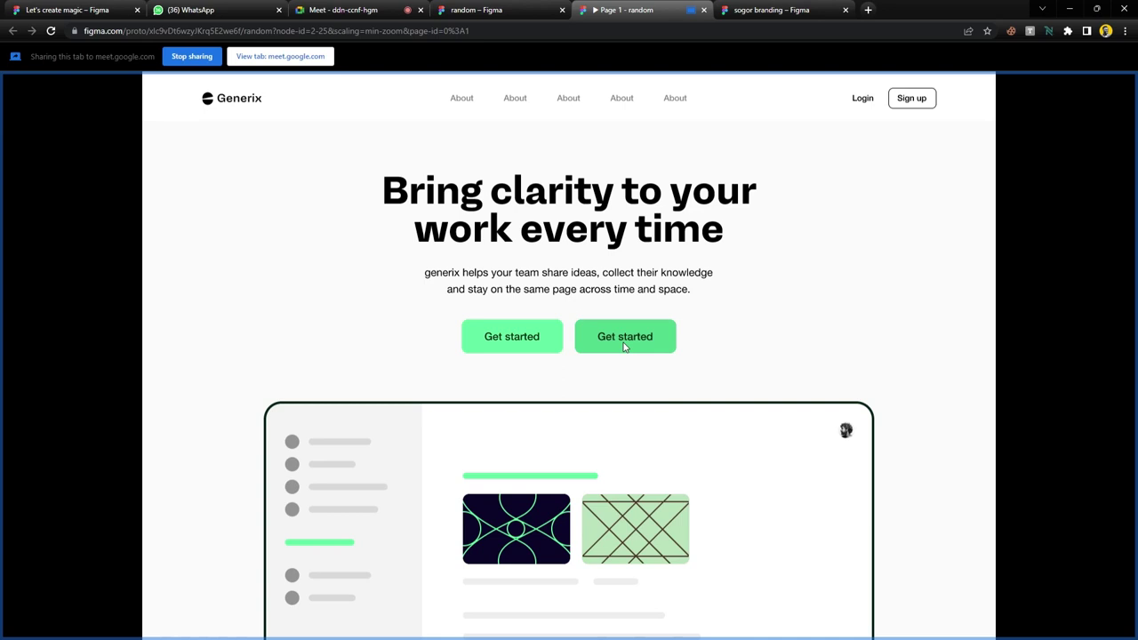
- Check the Google Meet call's messages and admit the participant waiting to join
left_click(390, 13)
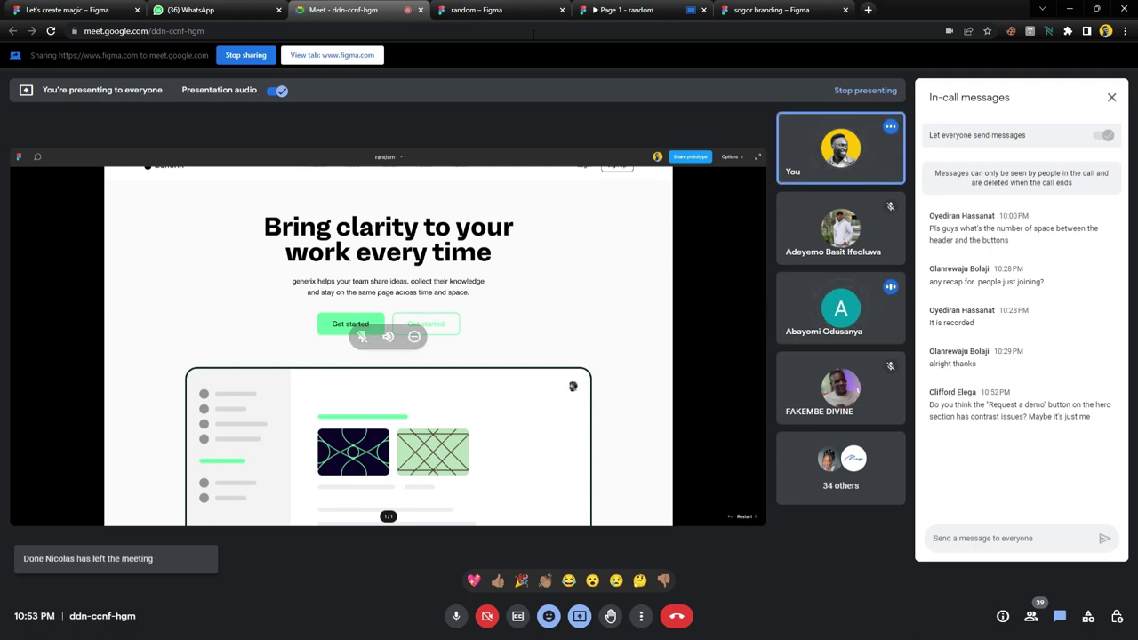
left_click(620, 9)
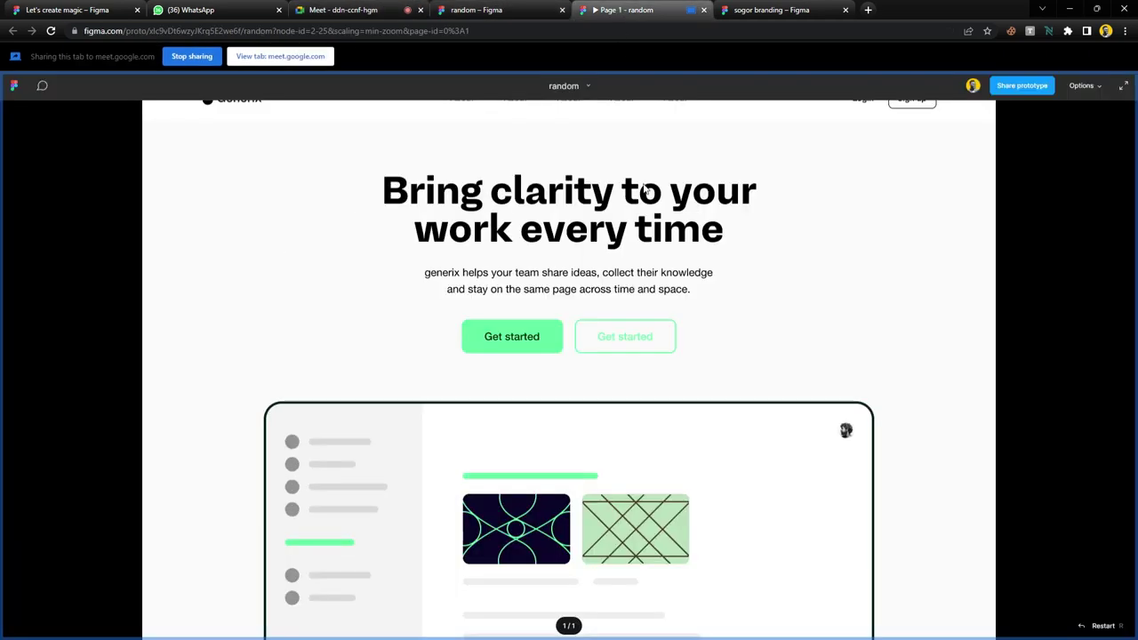
left_click(391, 11)
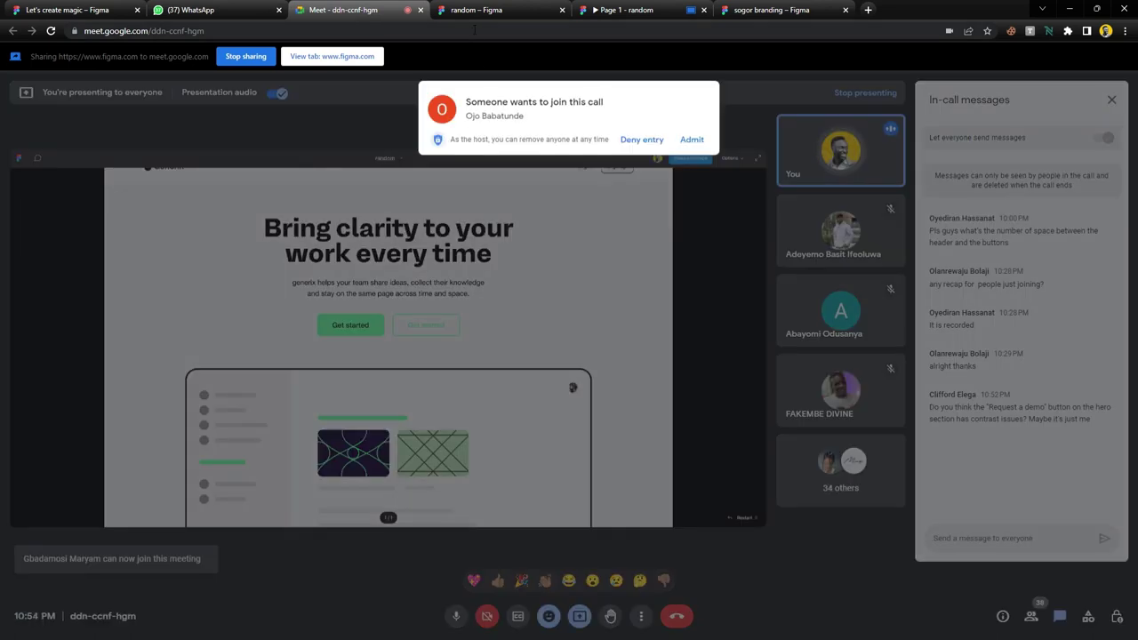
left_click(693, 143)
- Switch back to the Figma design file and recolor the outlined variant's text and stroke with the secondary color style
left_click(477, 9)
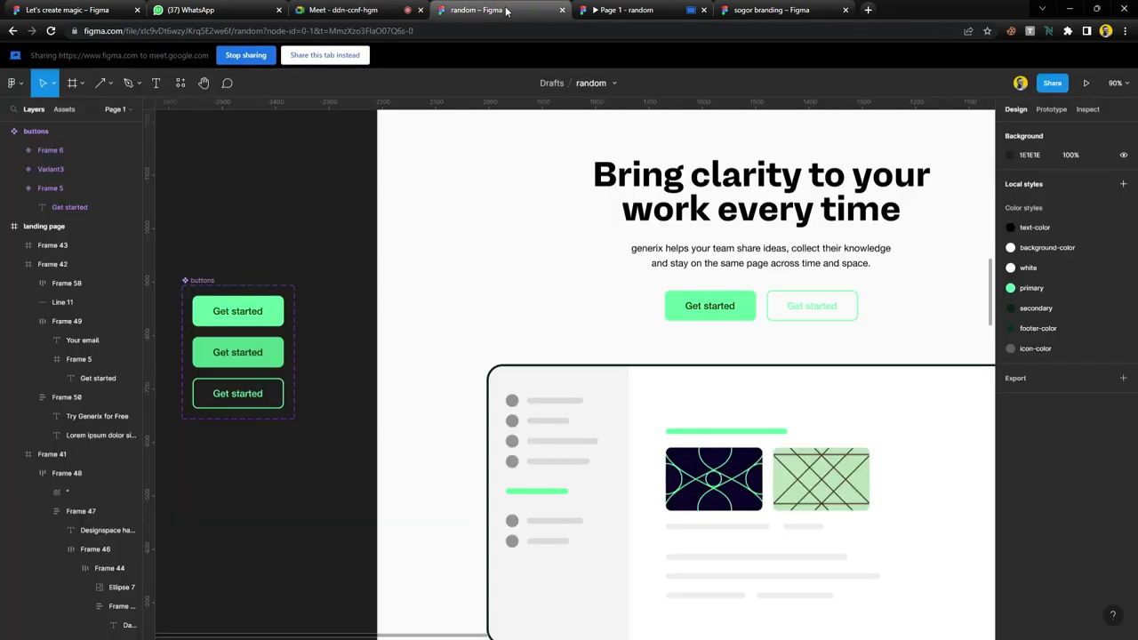
left_click(277, 396)
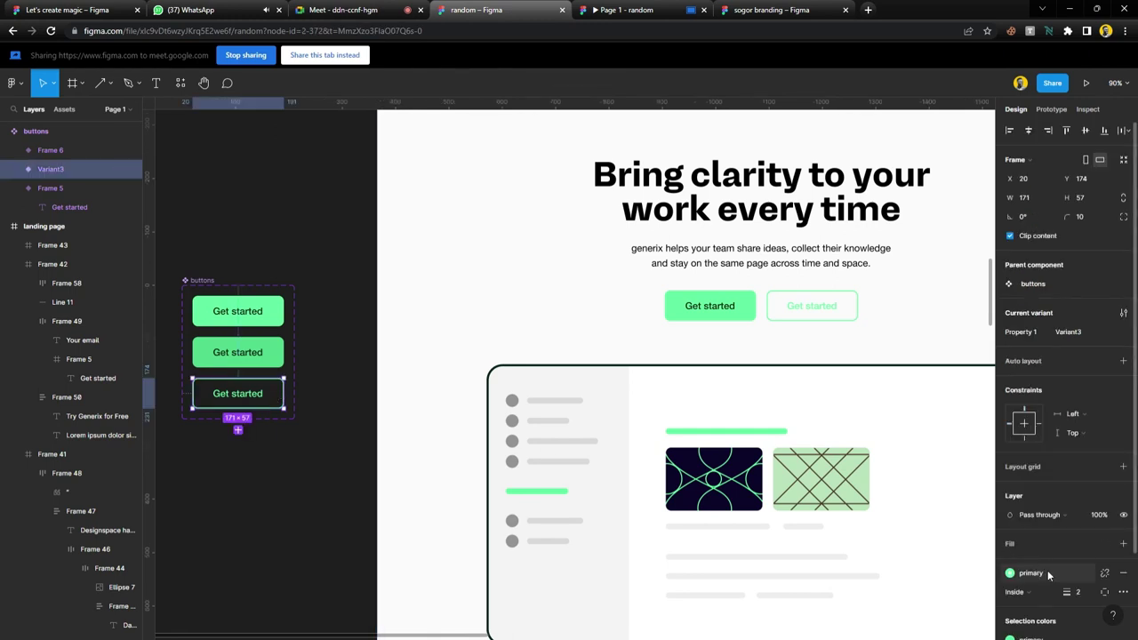
scroll(1048, 551, "down", 2)
left_click(1047, 541)
left_click(914, 543)
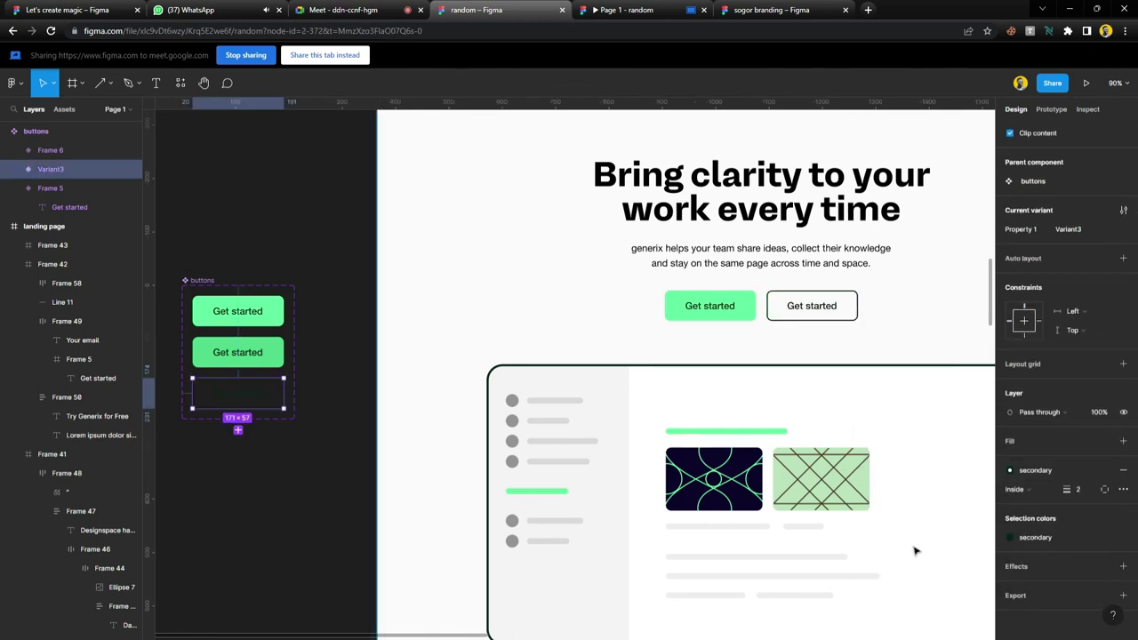
left_click(309, 221)
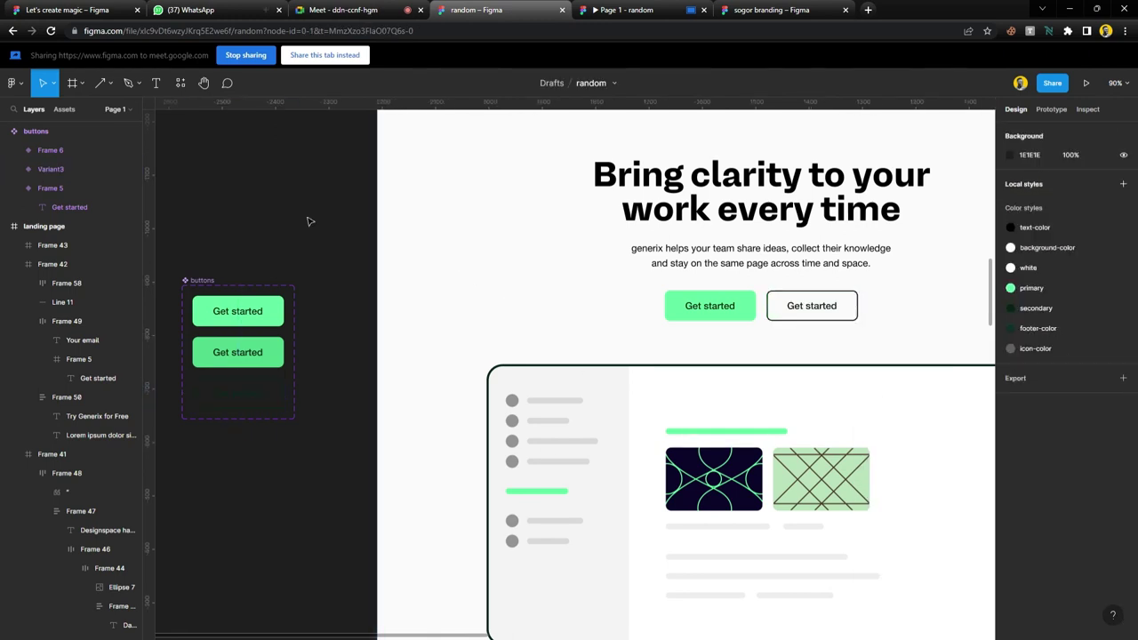
- View the recolored outlined button in the prototype preview, and check the Google Meet call's messages
left_click(627, 10)
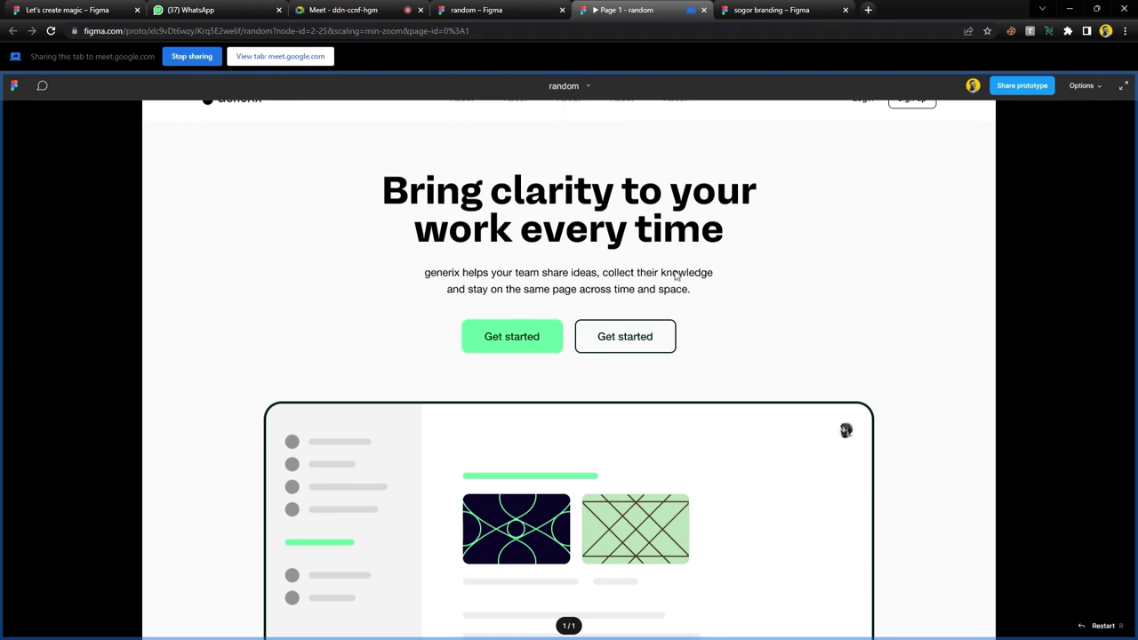
left_click(374, 9)
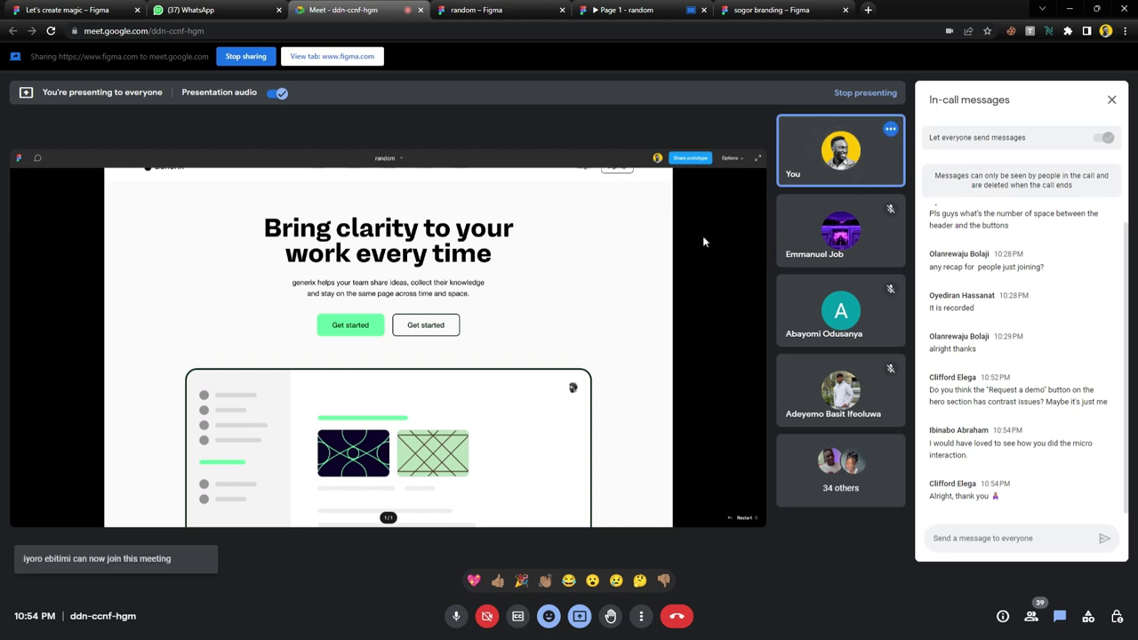
mouse_move(600, 282)
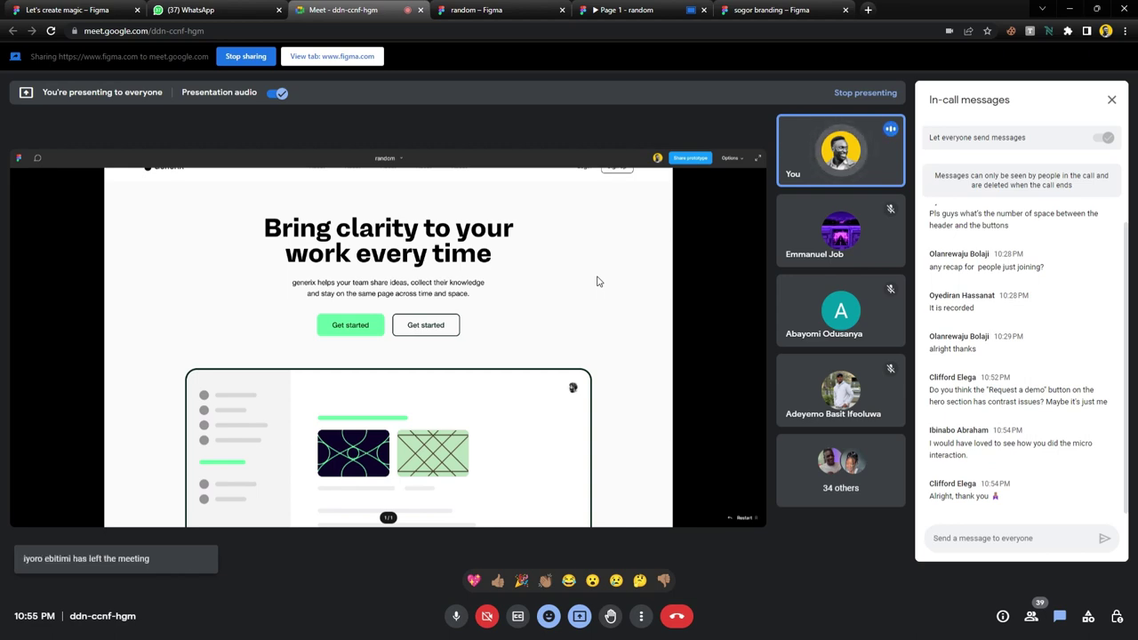
- Switch to the prototype preview, review the landing page down to the footer, and return to the Google Meet call
left_click(627, 10)
scroll(511, 338, "down", 5)
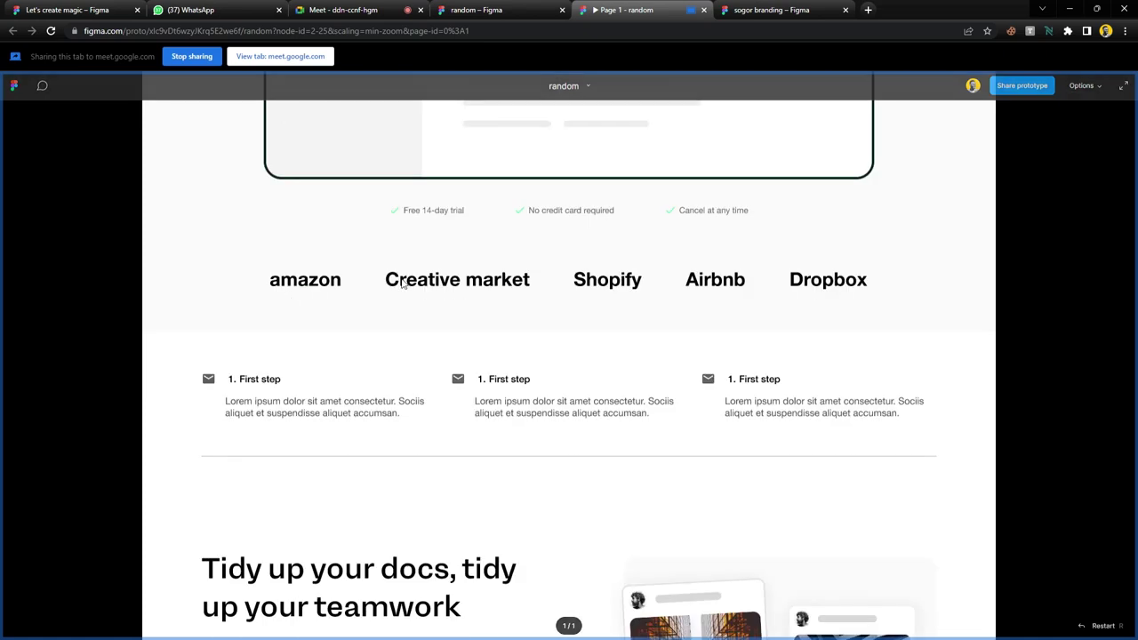
scroll(592, 319, "down", 7)
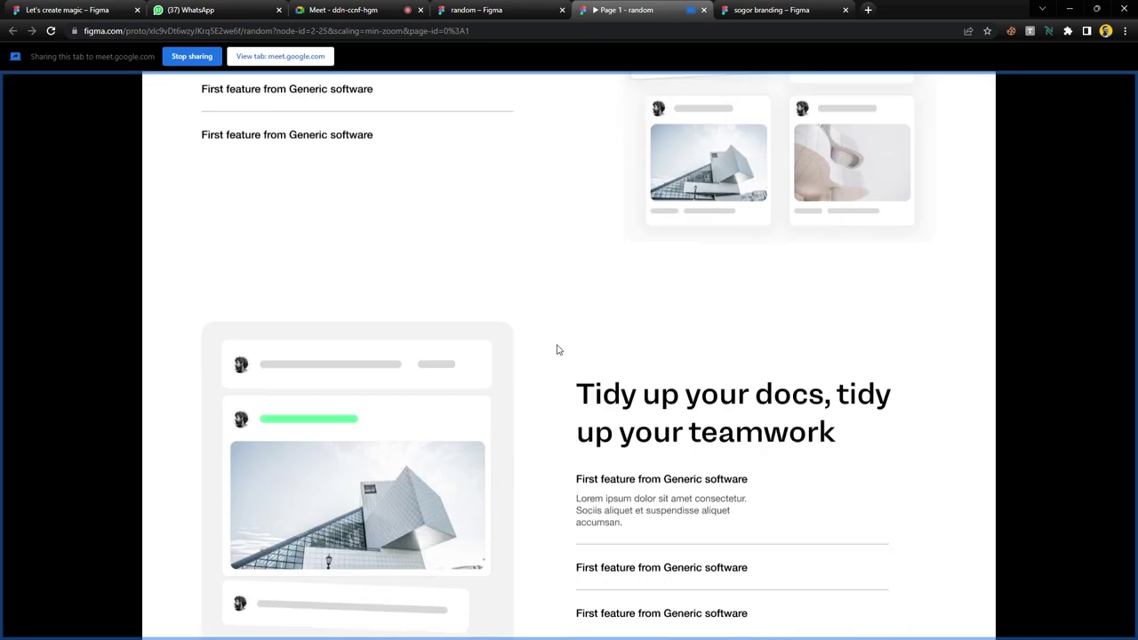
scroll(557, 349, "down", 15)
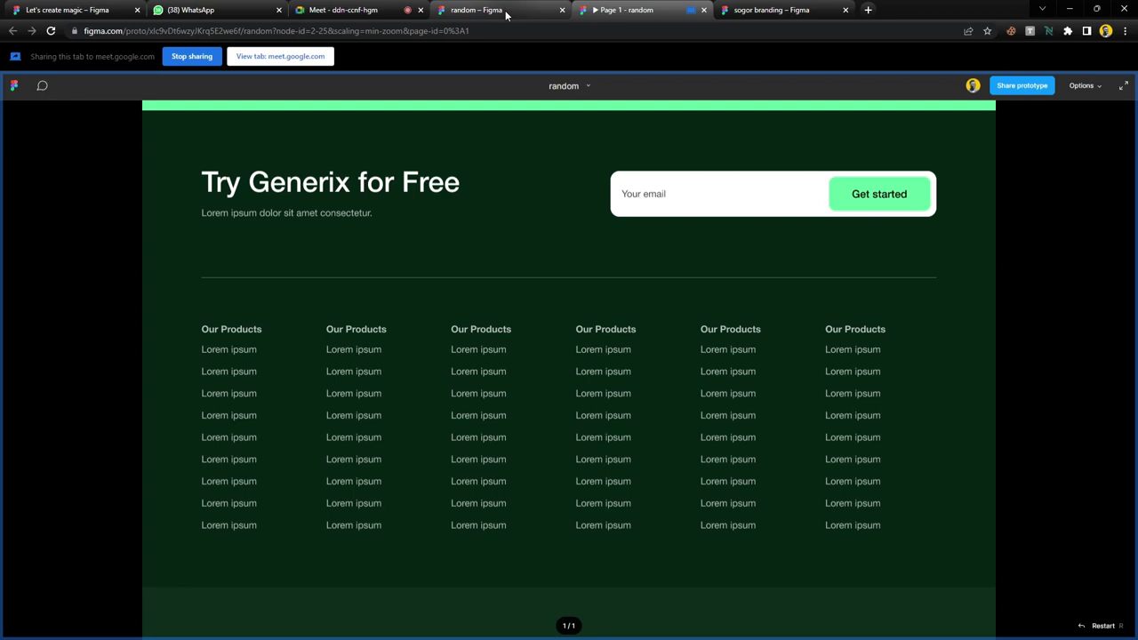
left_click(383, 9)
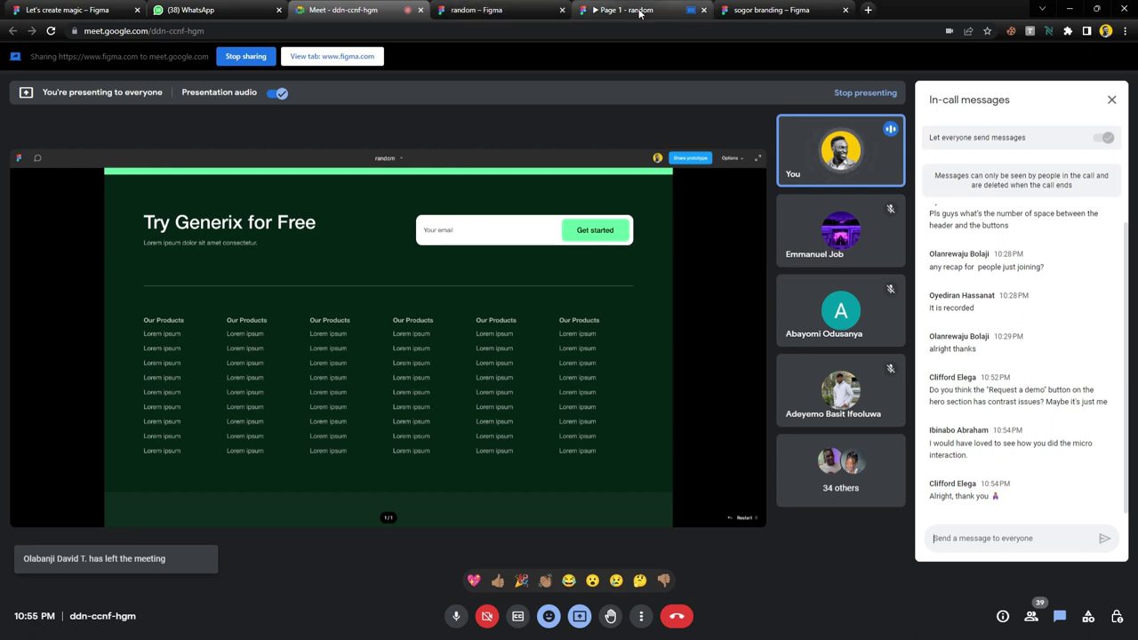
- Switch to the Figma design file, share it in the call, and place an instance of the primary green button beside the buttons set
left_click(536, 11)
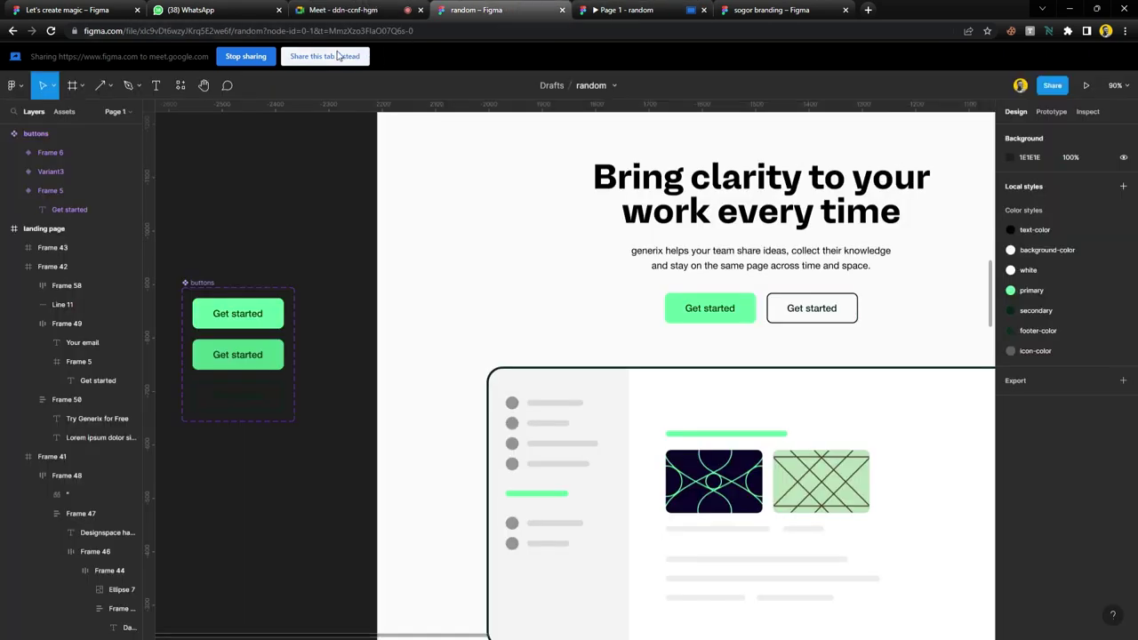
scroll(345, 252, "left", 3)
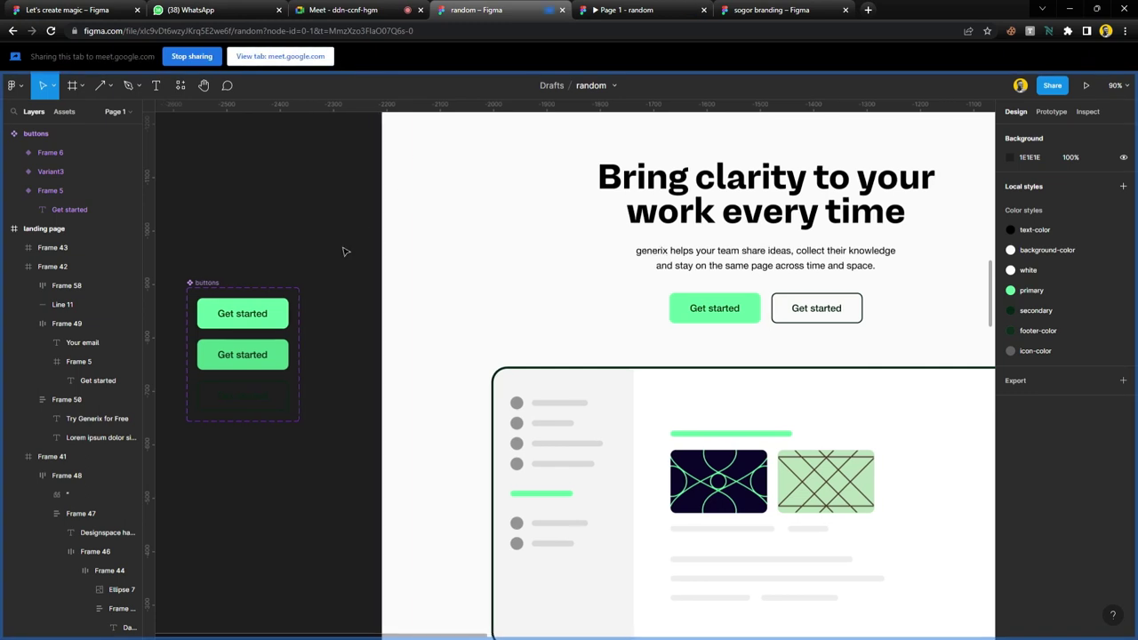
scroll(345, 252, "left", 3)
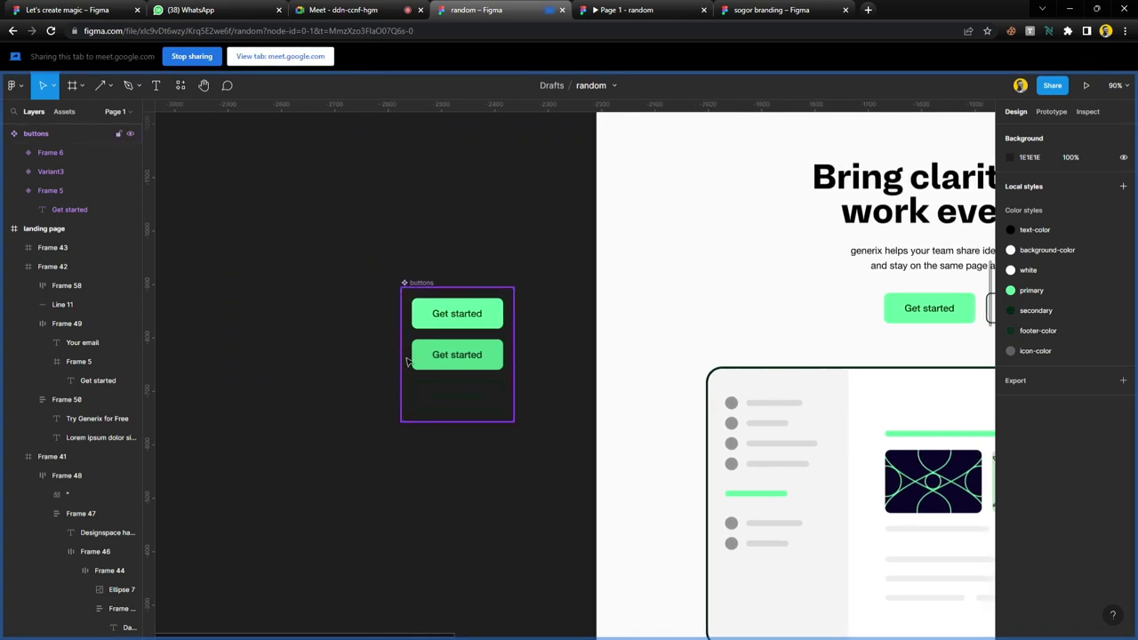
scroll(407, 362, "up", 3)
scroll(388, 325, "down", 3)
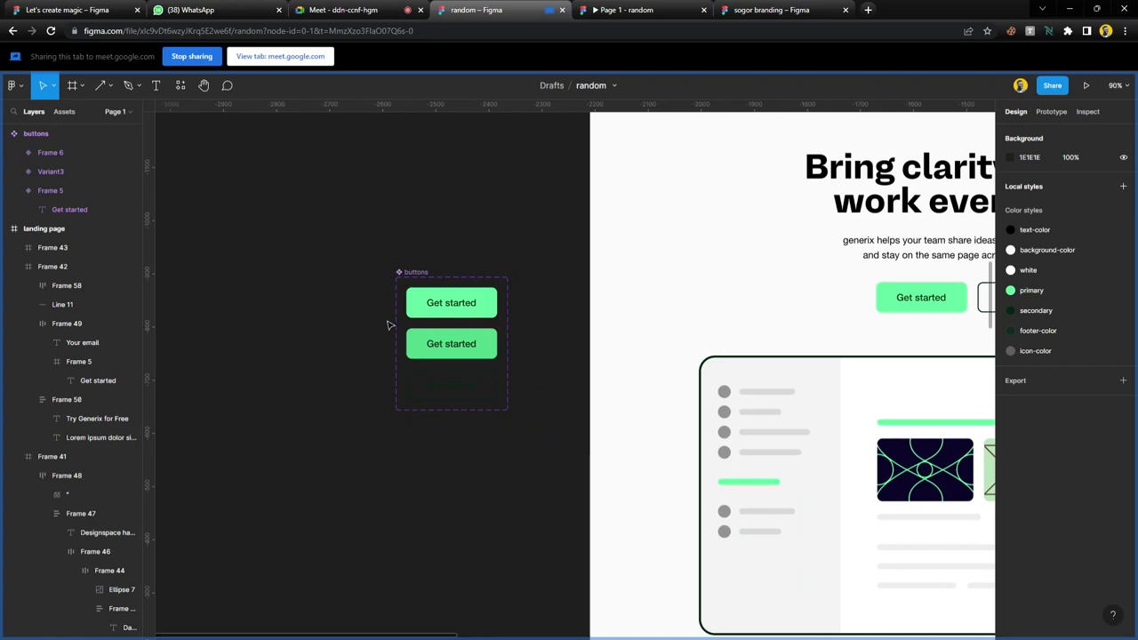
scroll(397, 269, "left", 1)
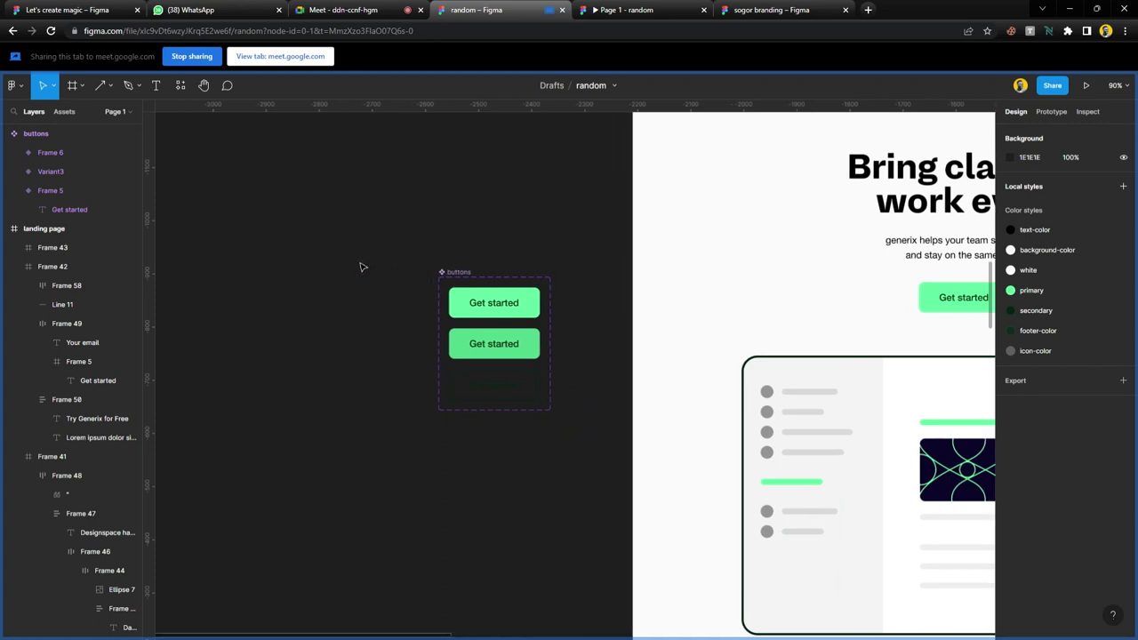
scroll(362, 268, "up", 3)
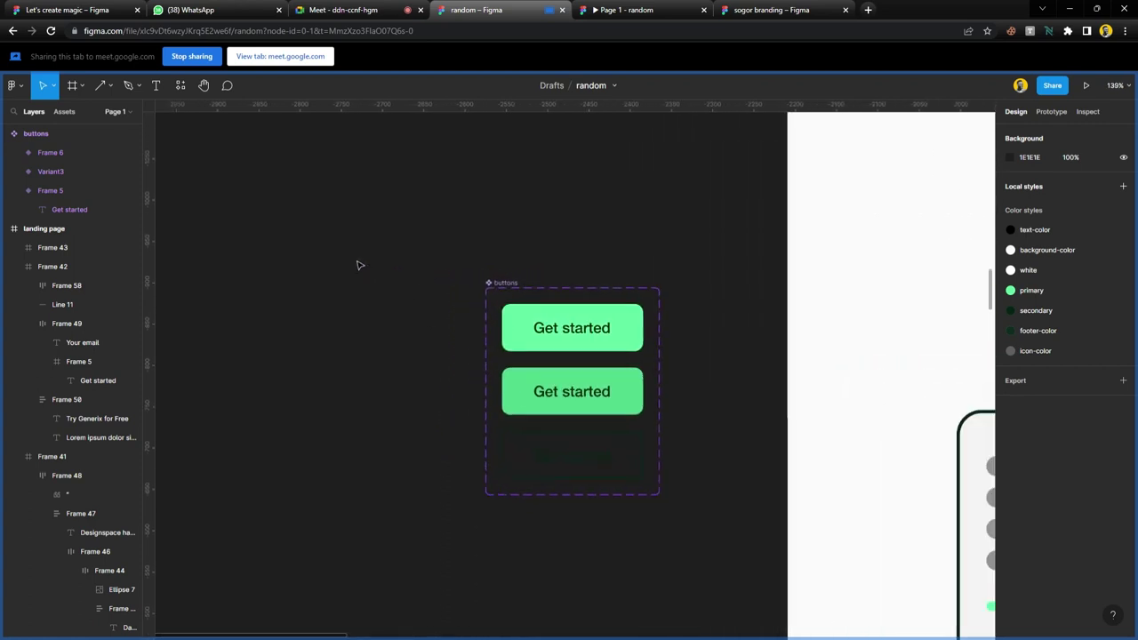
scroll(359, 264, "down", 3)
left_click(512, 313)
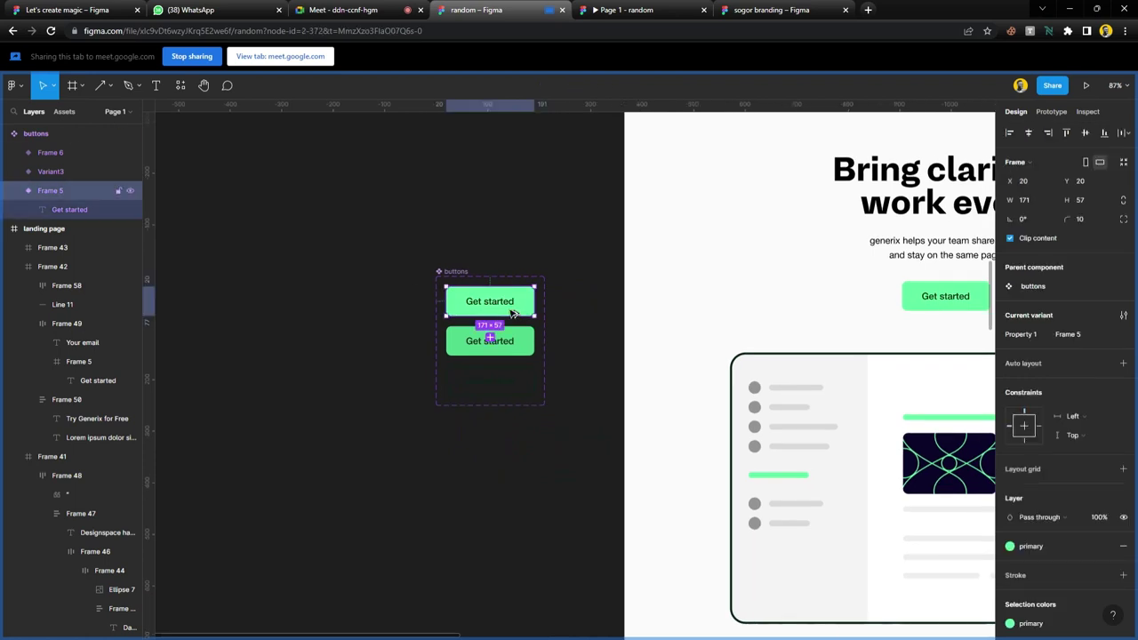
left_click_drag(512, 313, 307, 284)
key("shift+2")
scroll(562, 244, "up", 3)
scroll(559, 257, "left", 2)
- Detach the copied Get started button from its component and turn it into a new component
right_click(554, 257)
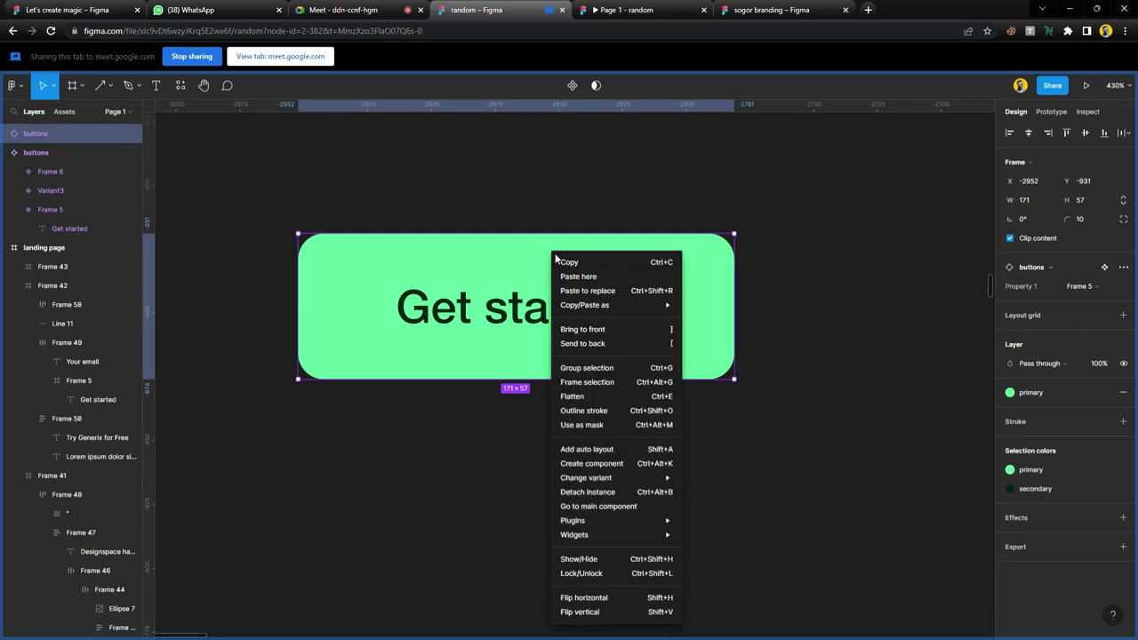
left_click(586, 492)
key("Escape")
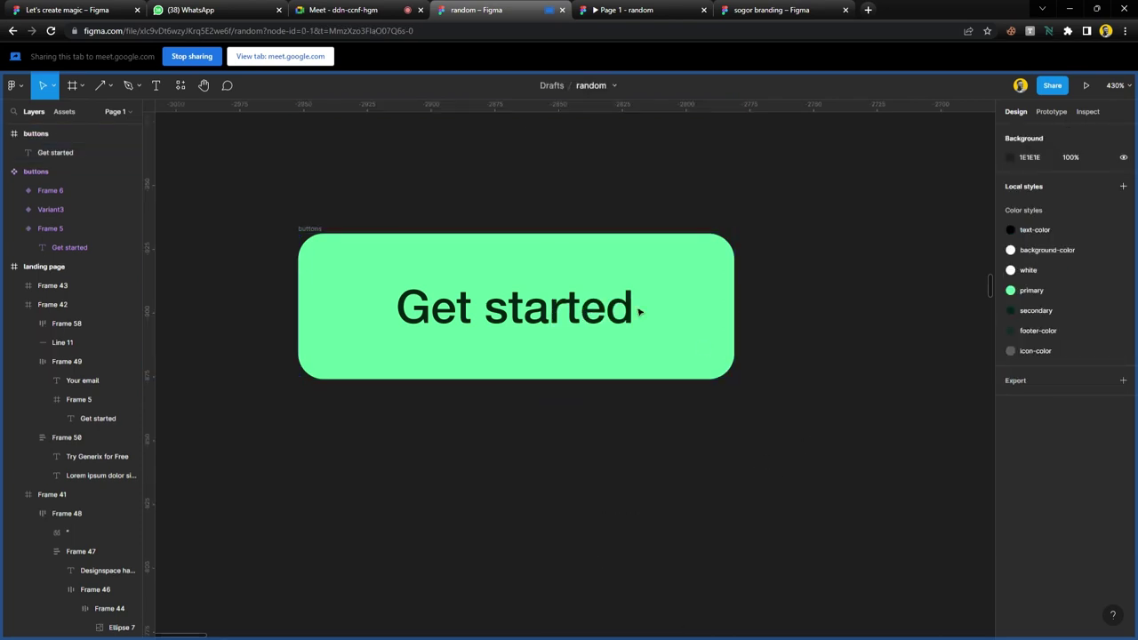
left_click(312, 230)
left_click(478, 193)
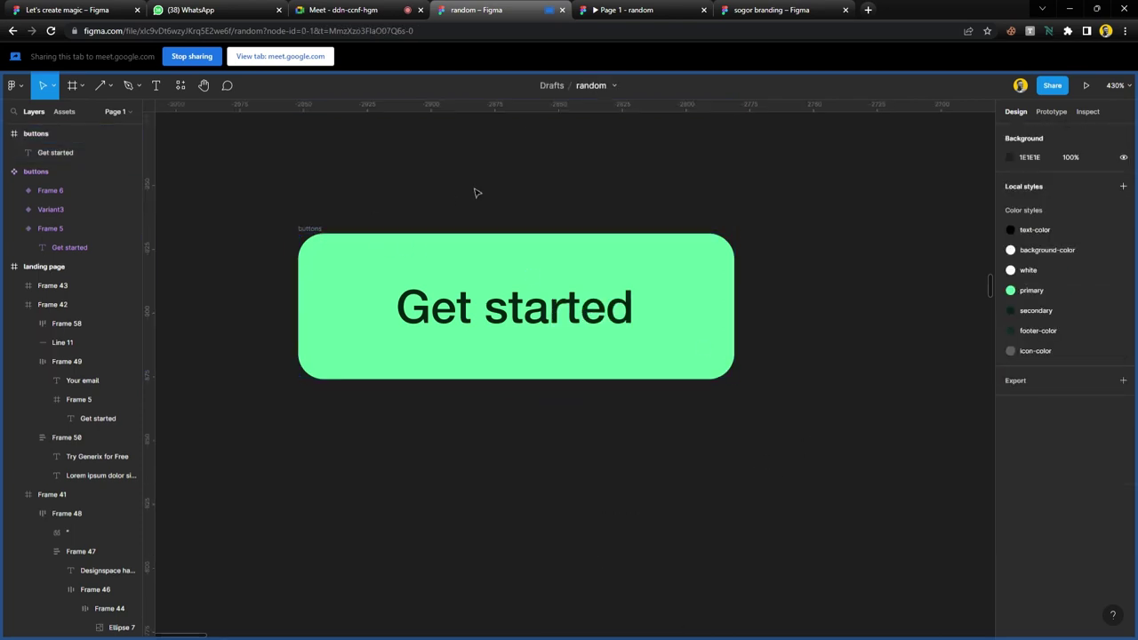
left_click(313, 230)
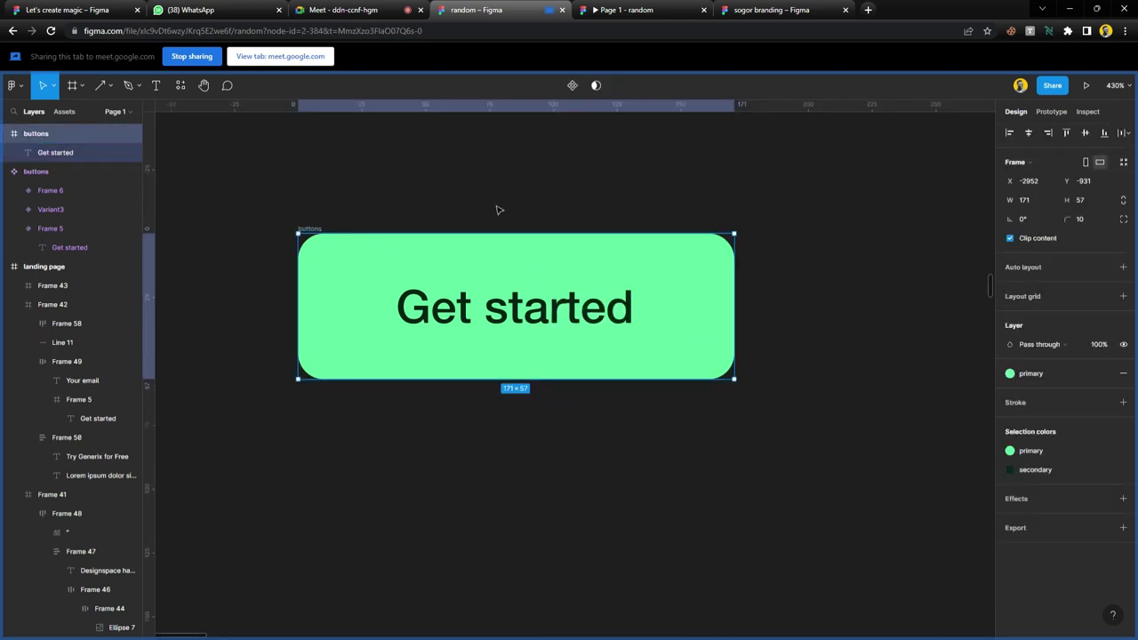
left_click(573, 86)
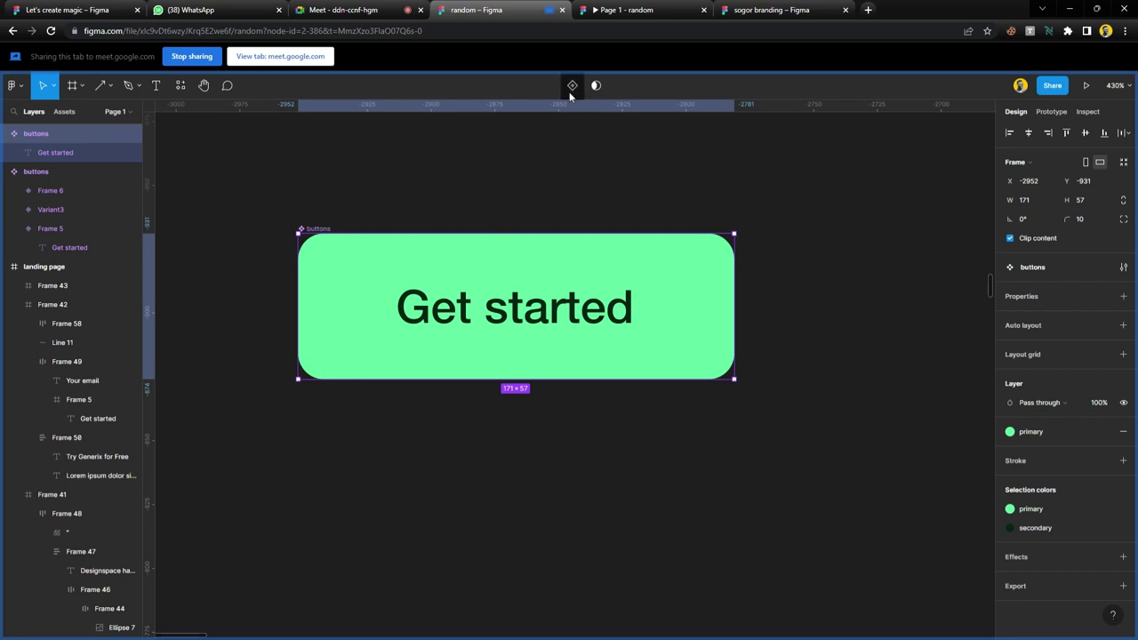
- Add two variants to the new buttons component, making a set of three Get started buttons
scroll(529, 389, "down", 1)
scroll(530, 389, "down", 3)
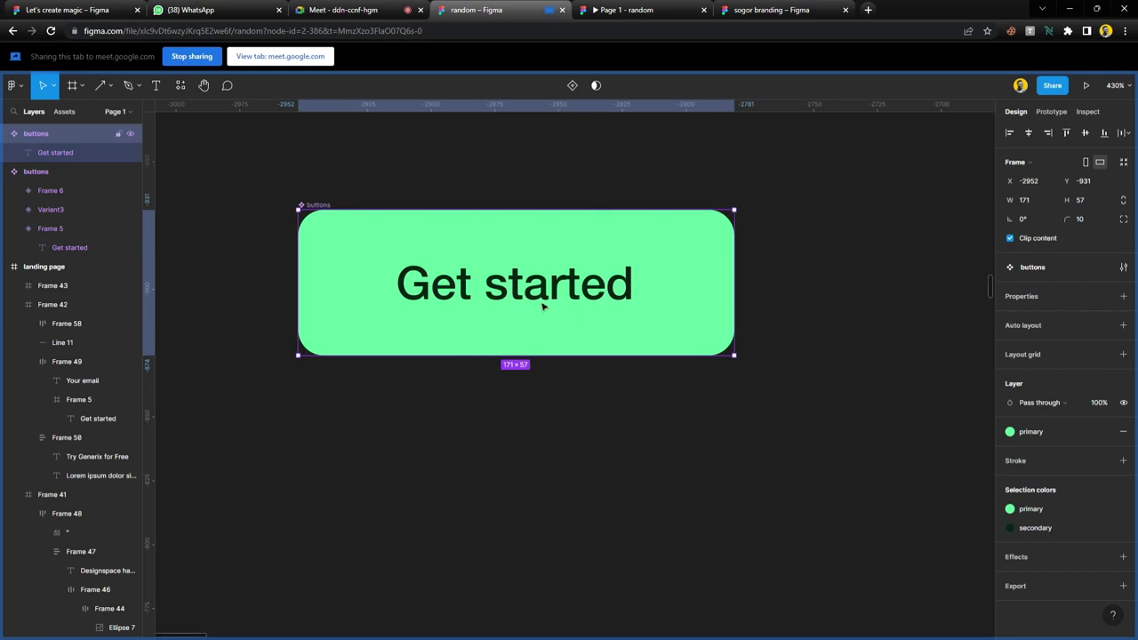
left_click(573, 87)
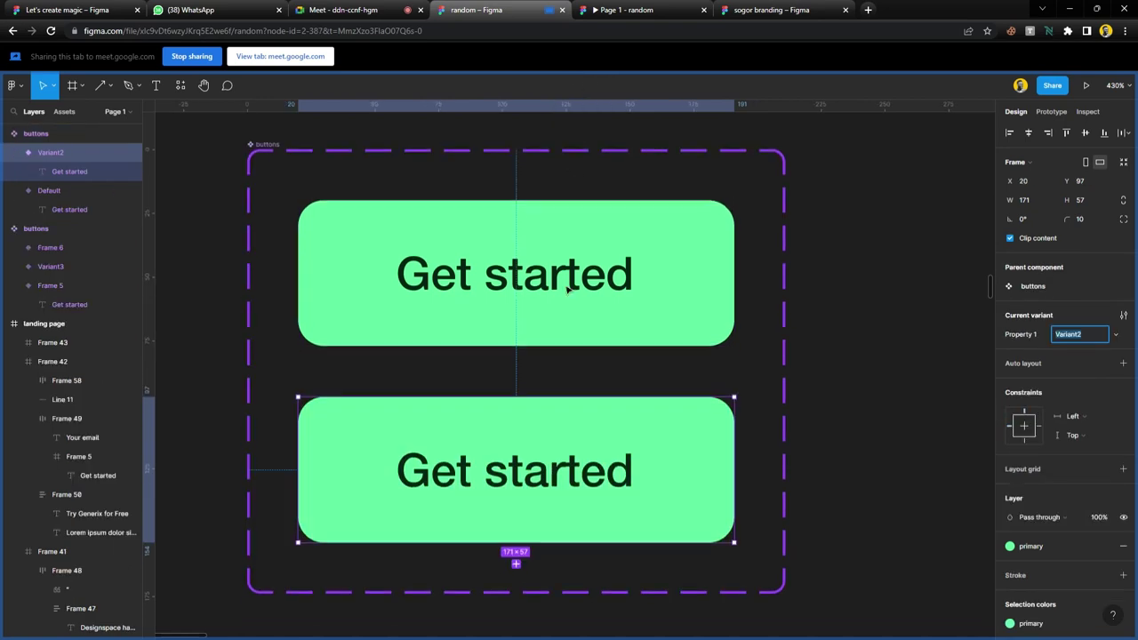
scroll(550, 330, "down", 2)
scroll(550, 331, "down", 3)
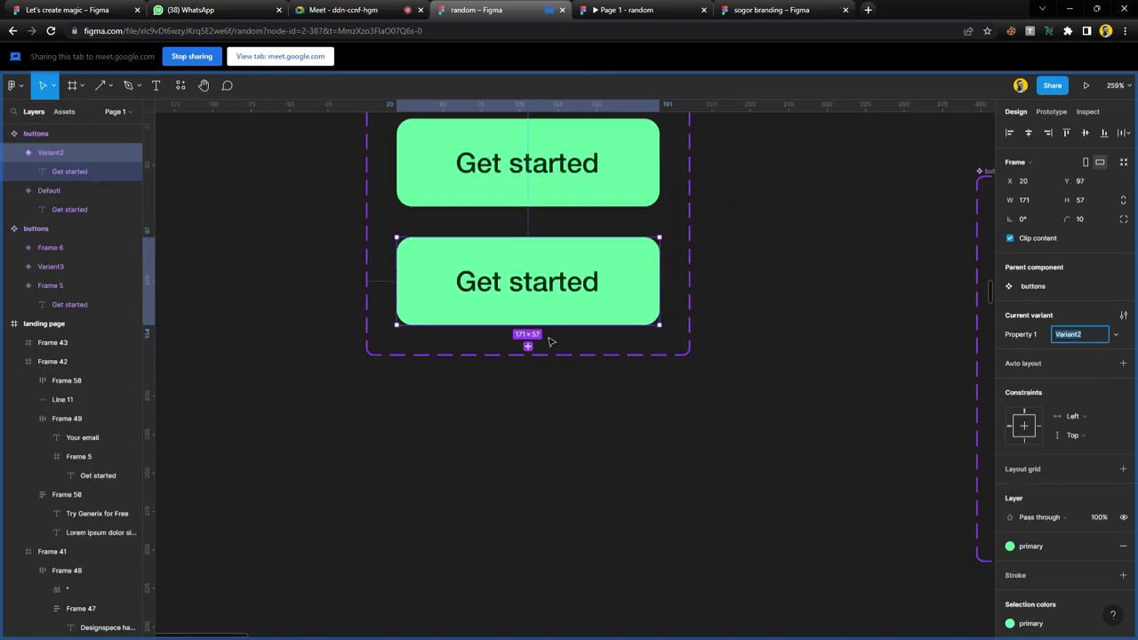
scroll(565, 320, "up", 1)
scroll(563, 314, "up", 1)
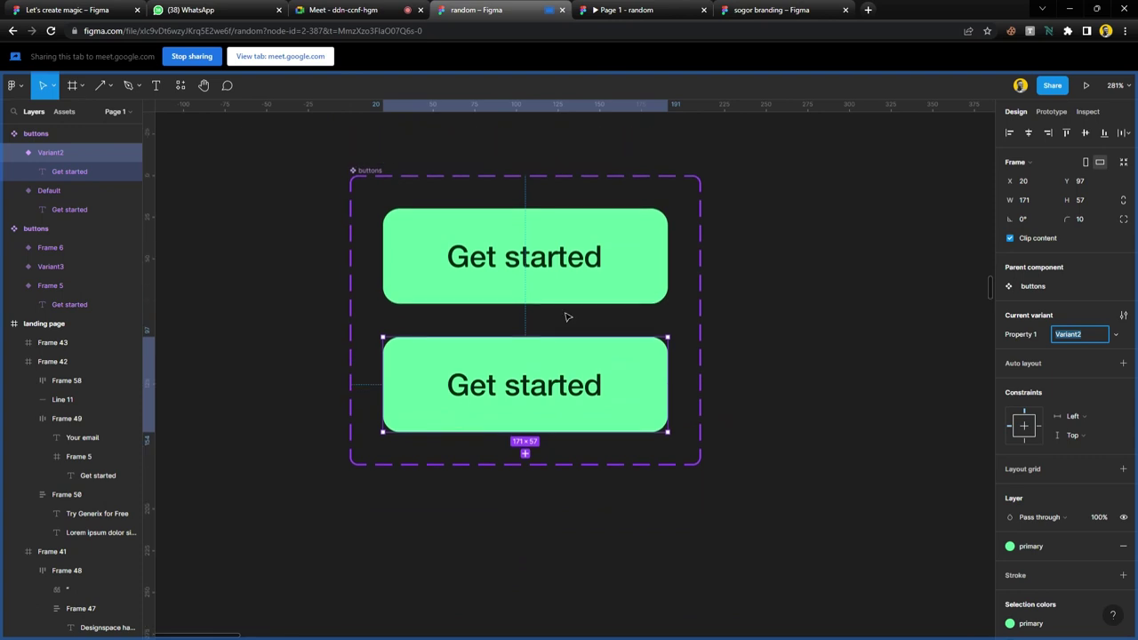
left_click(525, 454)
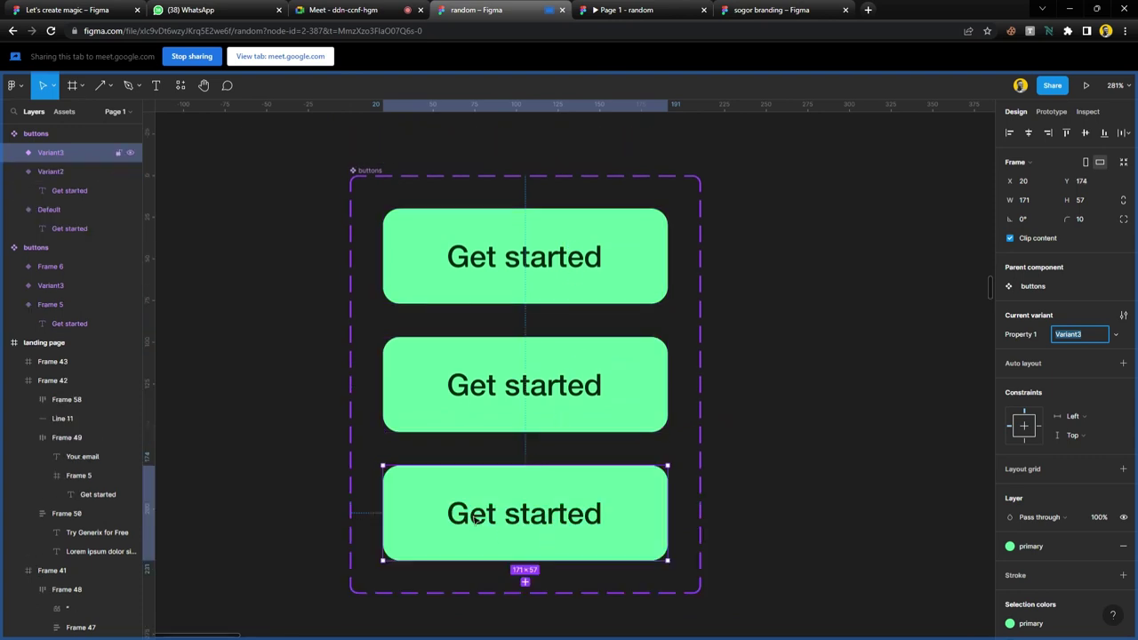
- Name the new set's third variant "secondary" and its middle variant "hover"
type("secondary")
key("Return")
left_click(612, 383)
left_click(1083, 334)
type("hover")
key("Return")
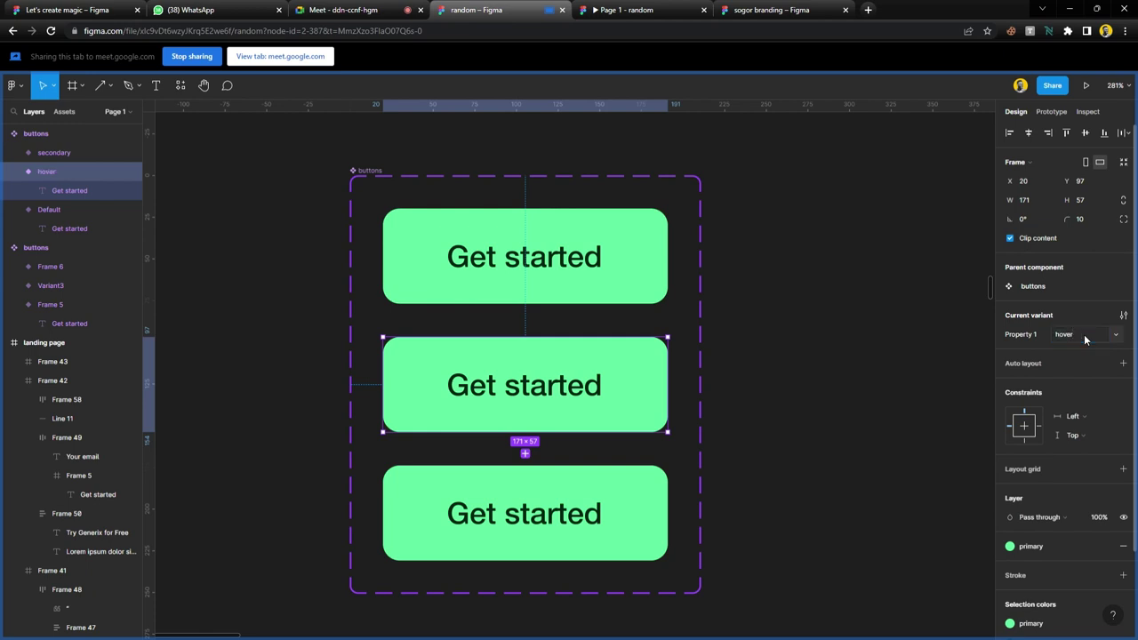
left_click(608, 283)
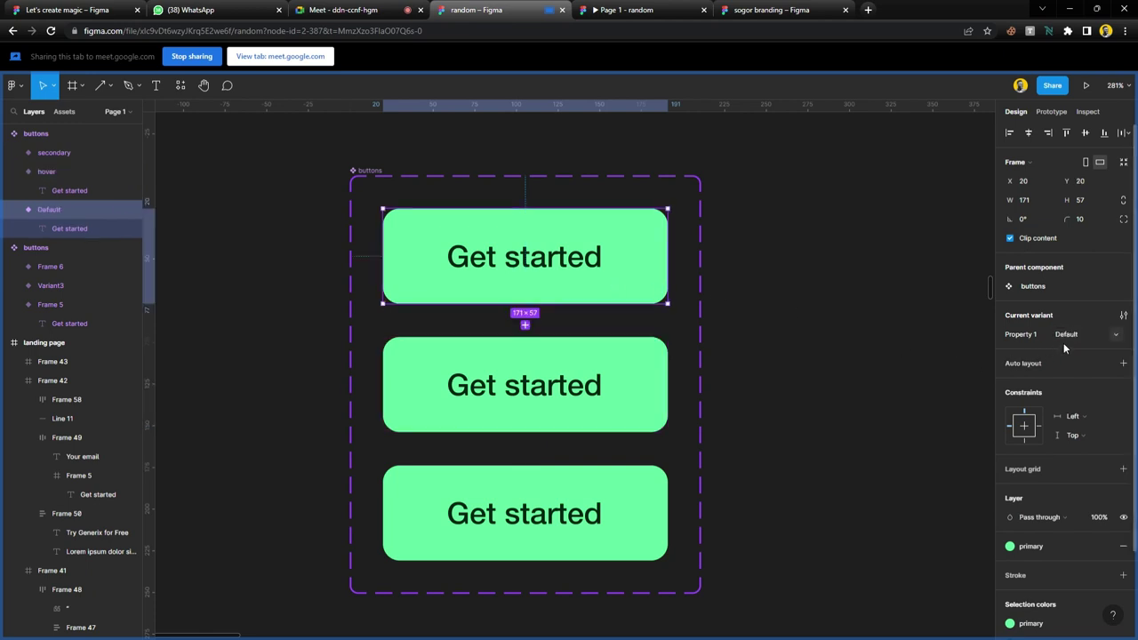
left_click(602, 394)
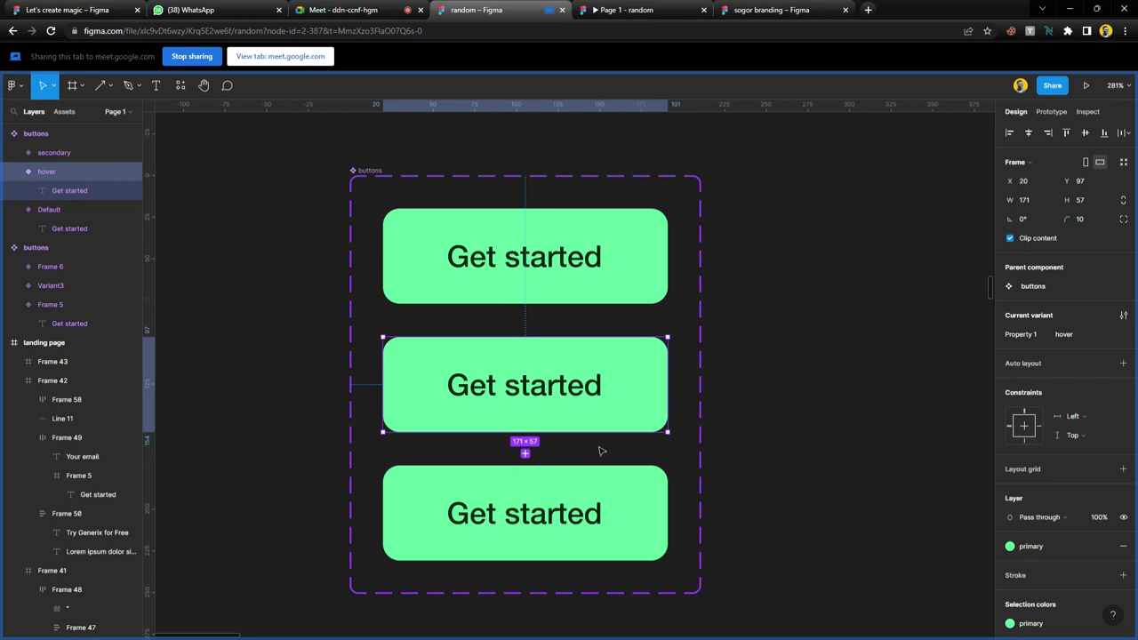
- Restyle the secondary variant as an outlined button with no fill and a thicker stroke in the secondary color style
left_click(614, 498)
scroll(613, 495, "down", 1)
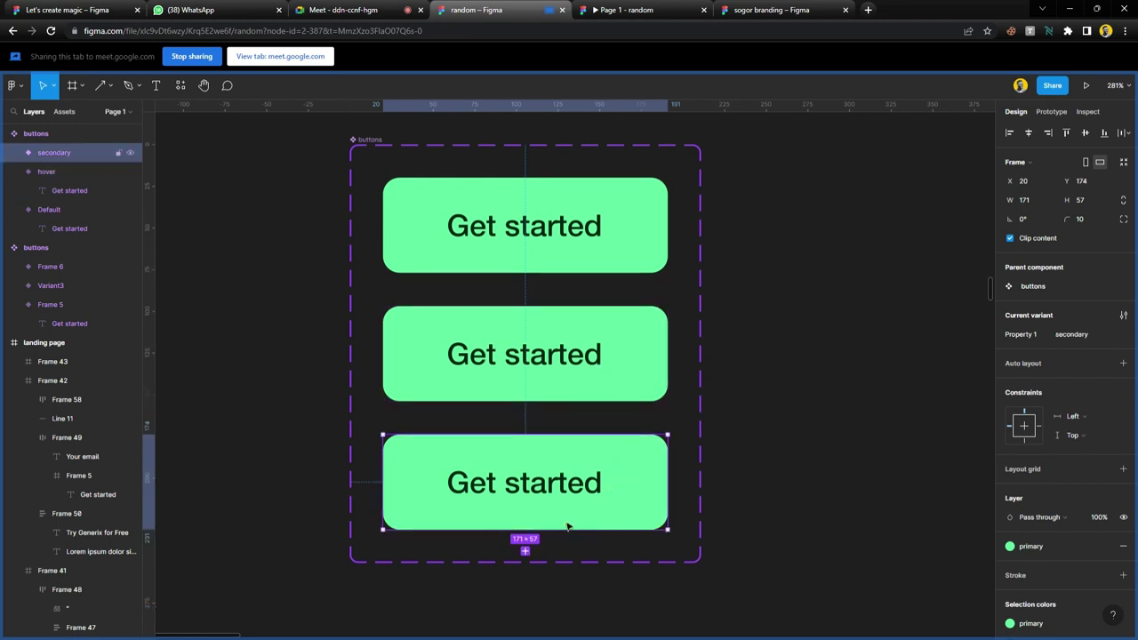
scroll(573, 525, "up", 5, "ctrl")
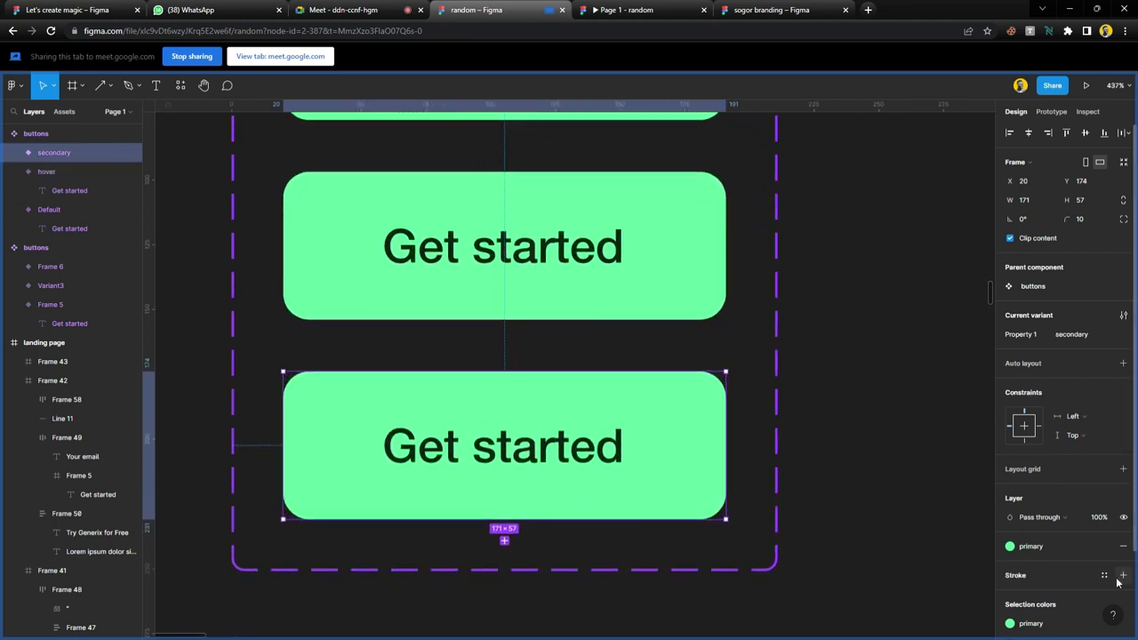
scroll(1054, 568, "down", 2)
left_click(1049, 563)
left_click(1049, 549)
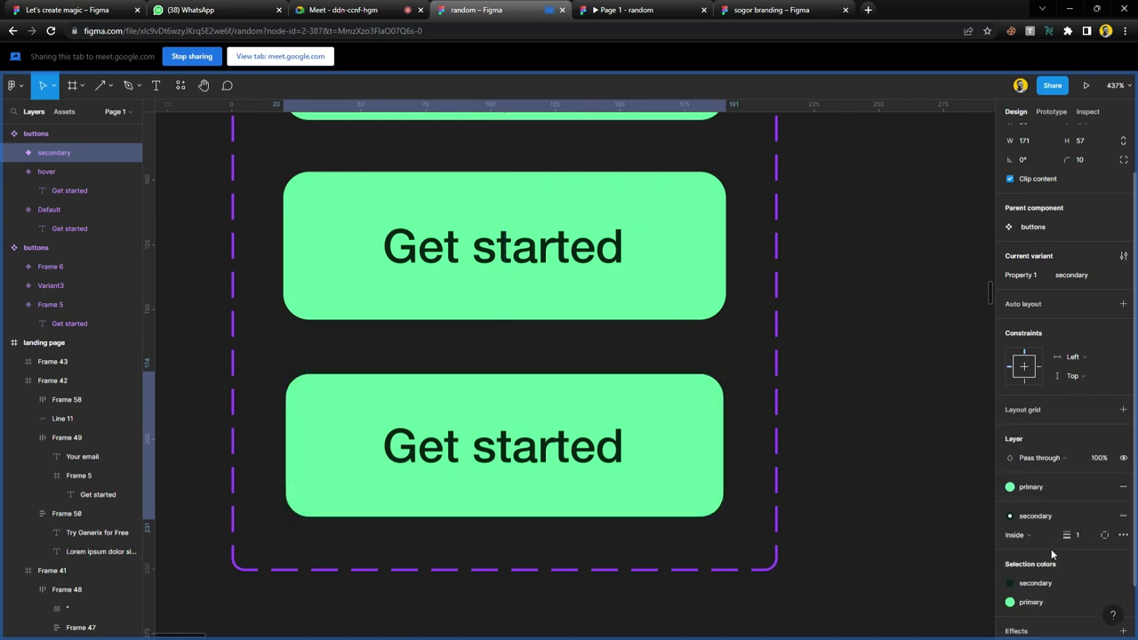
left_click(1121, 486)
left_click(815, 488)
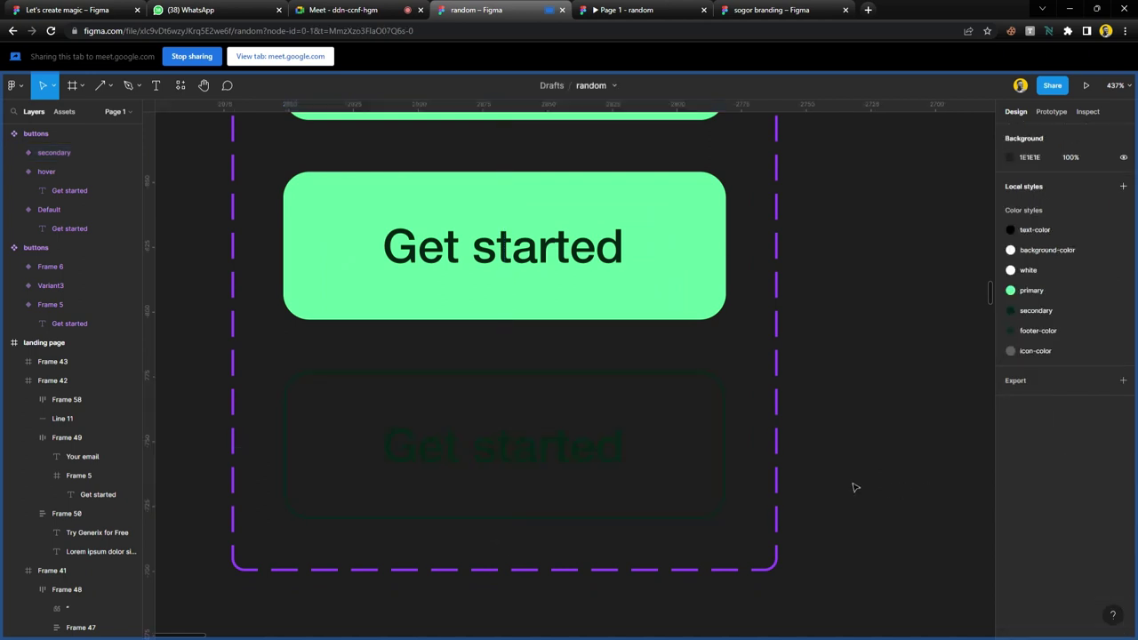
left_click(678, 462)
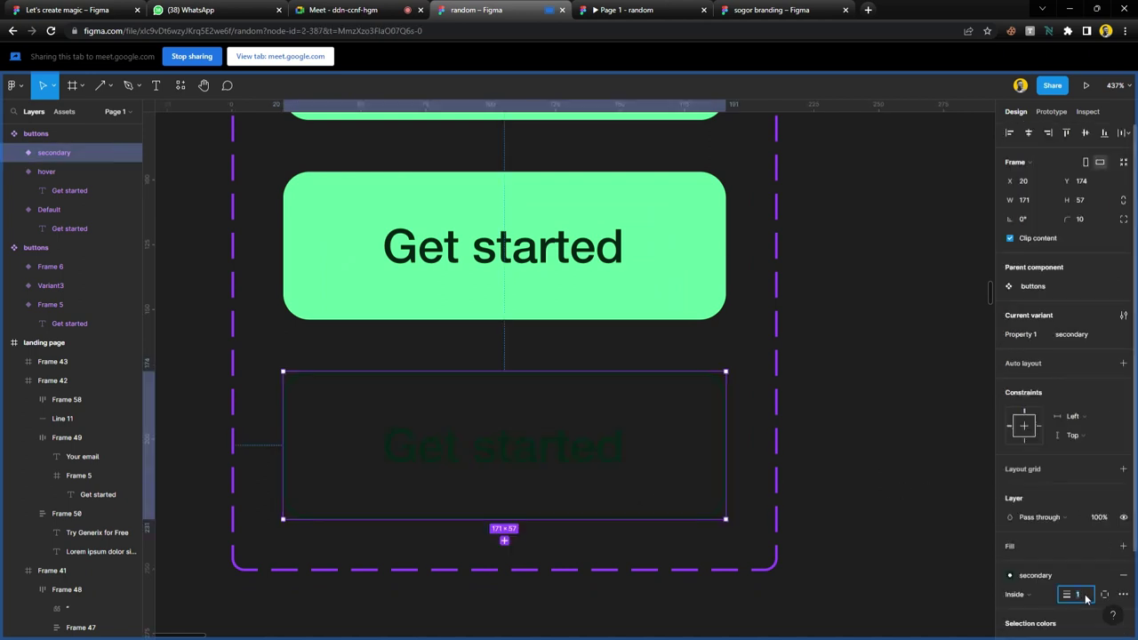
left_click(819, 452)
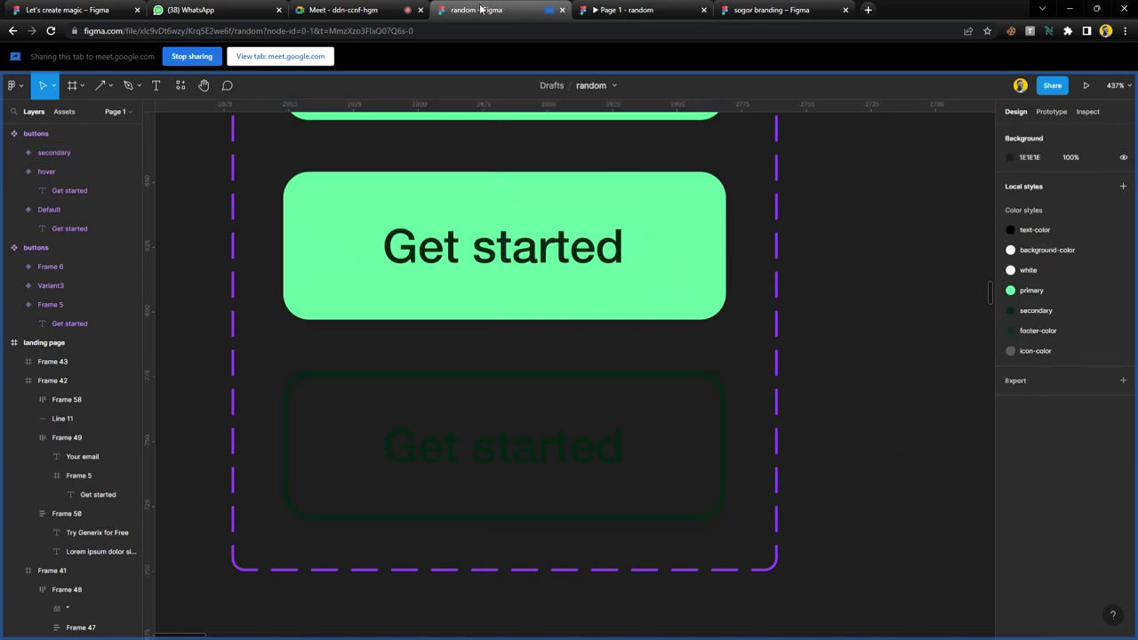
- Check the Google Meet call and return to the Figma design file
left_click(342, 10)
left_click(691, 139)
left_click(521, 10)
- Detach the primary style from the hover variant's fill and darken the fill to 47C77F
scroll(449, 359, "down", 5)
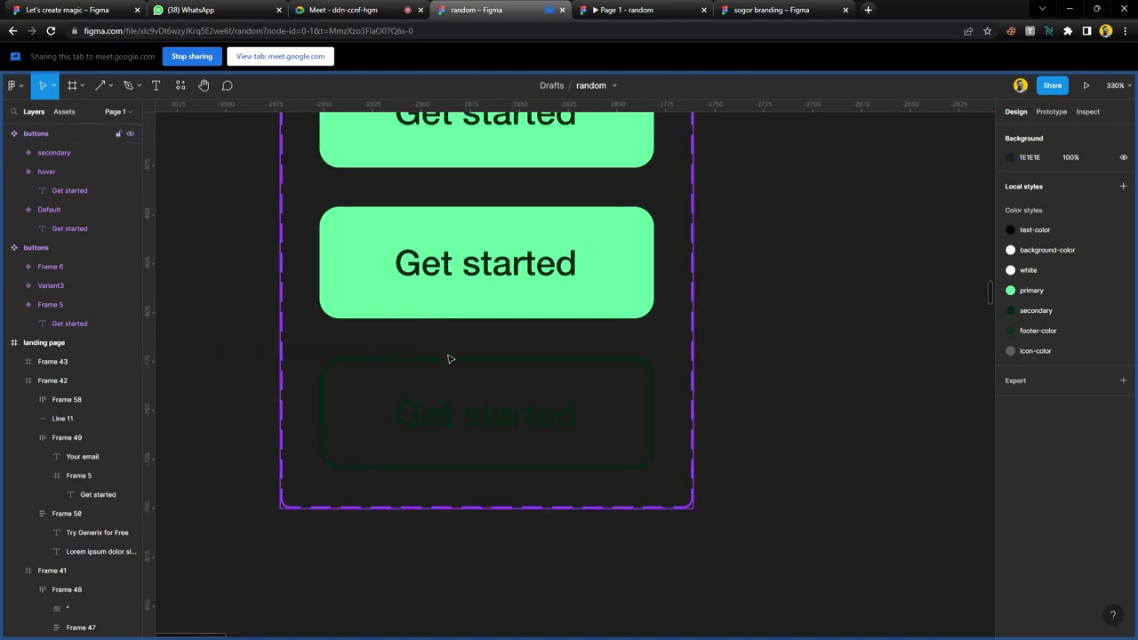
scroll(452, 363, "up", 3)
scroll(456, 359, "up", 4)
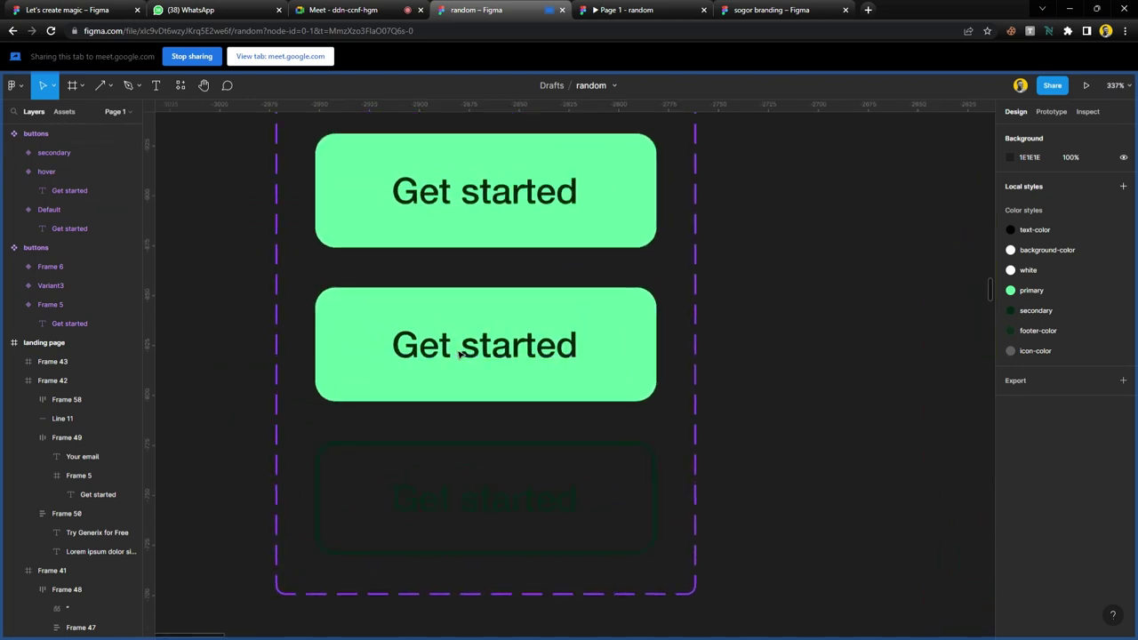
scroll(459, 354, "up", 1)
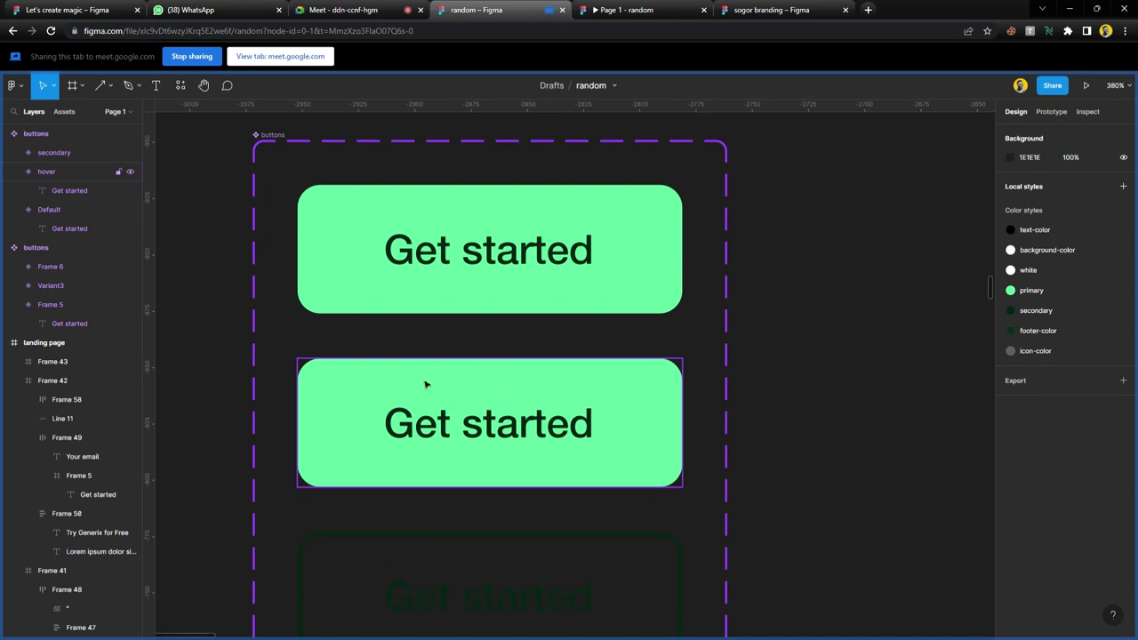
left_click(385, 384)
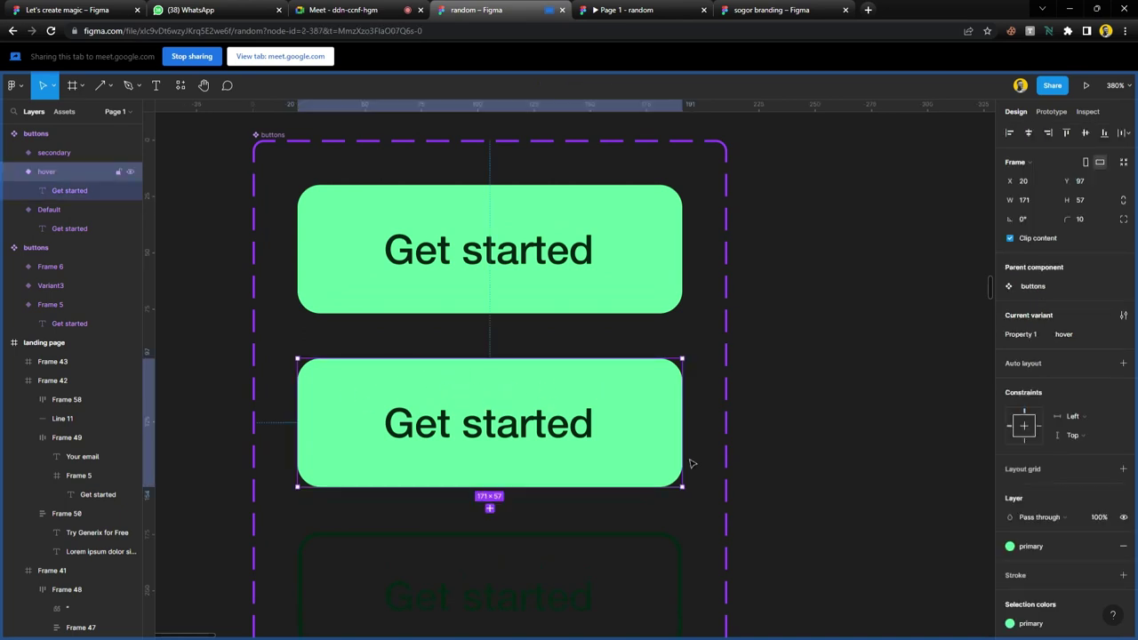
scroll(1053, 495, "down", 1)
scroll(1067, 480, "down", 3)
left_click(1104, 460)
left_click(1010, 460)
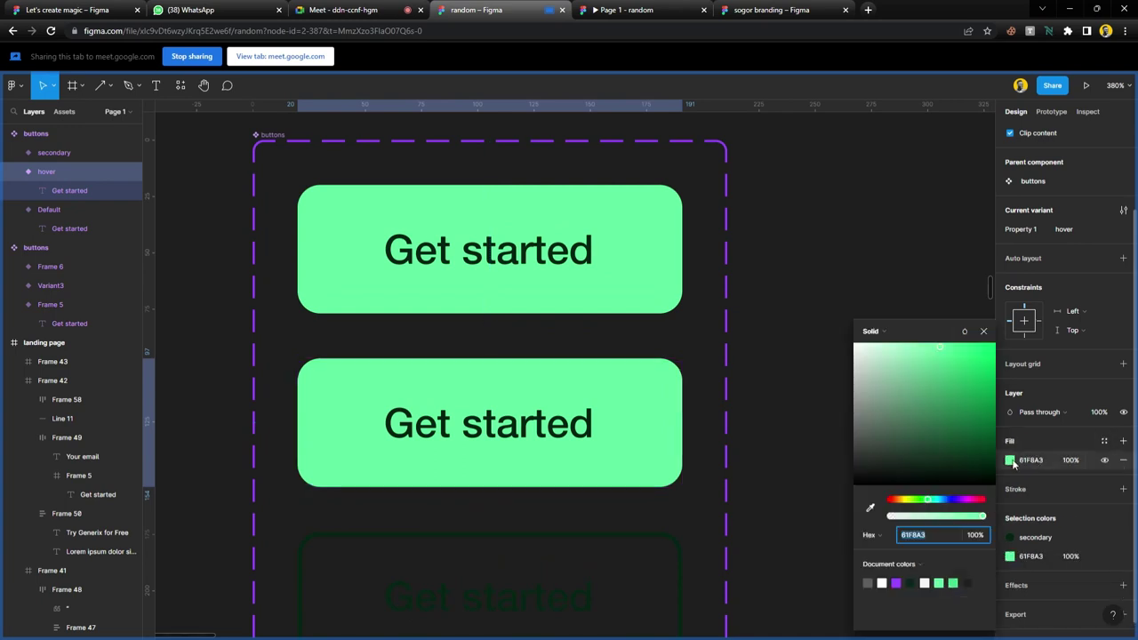
left_click_drag(933, 352, 945, 378)
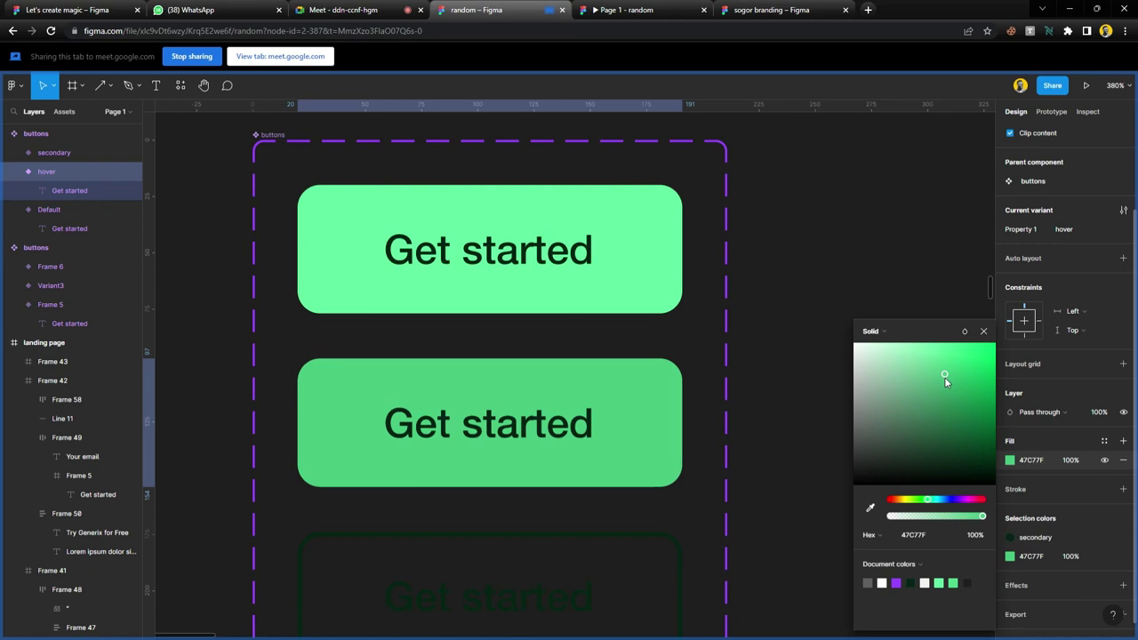
left_click(983, 331)
- Show the landing page's hero buttons in the shared prototype preview, then return to the random design file and share it again
left_click(623, 9)
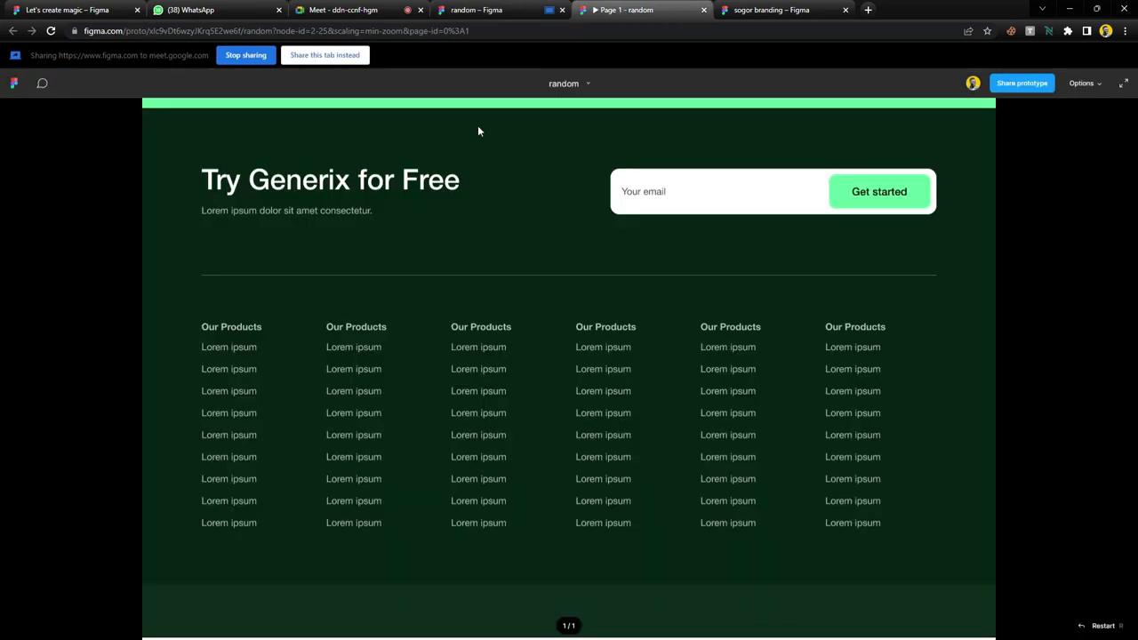
scroll(505, 222, "up", 20)
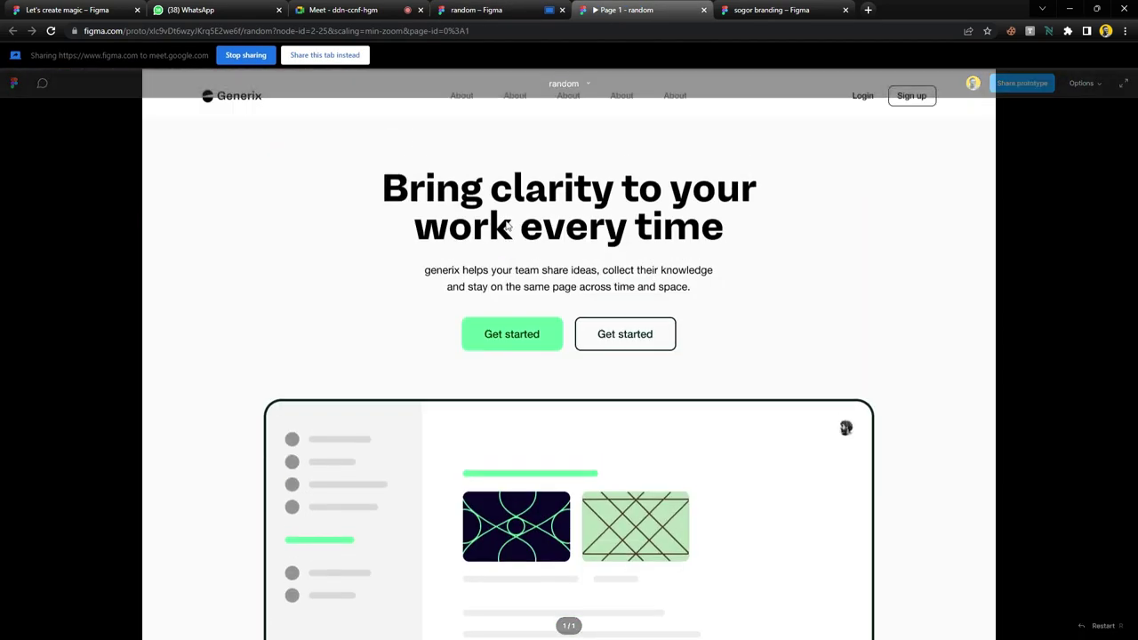
left_click(318, 55)
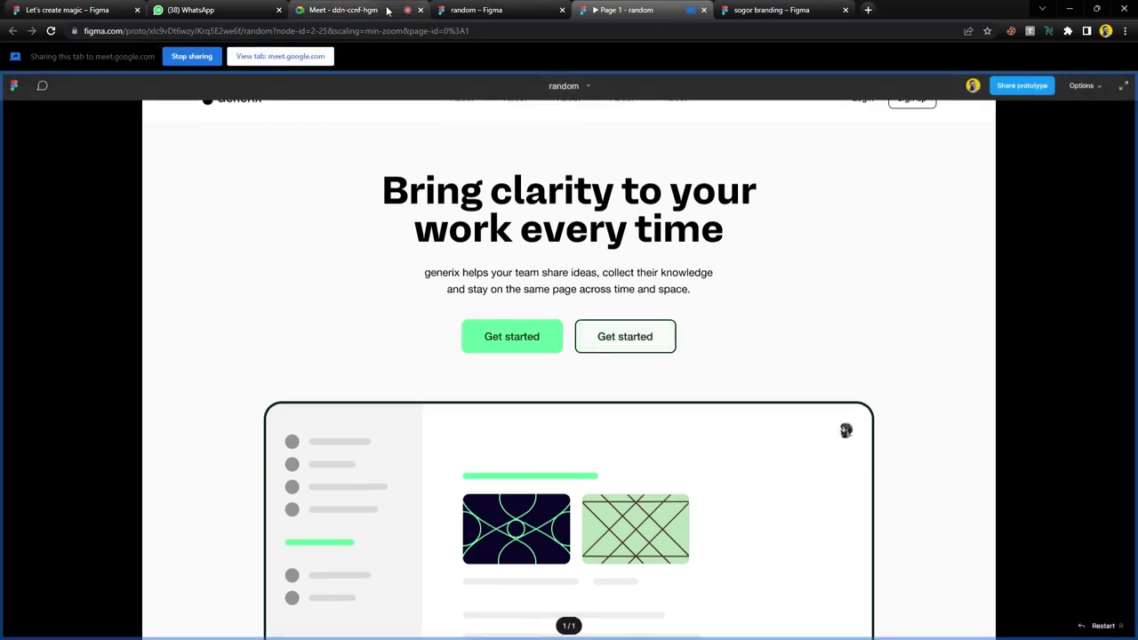
left_click(490, 11)
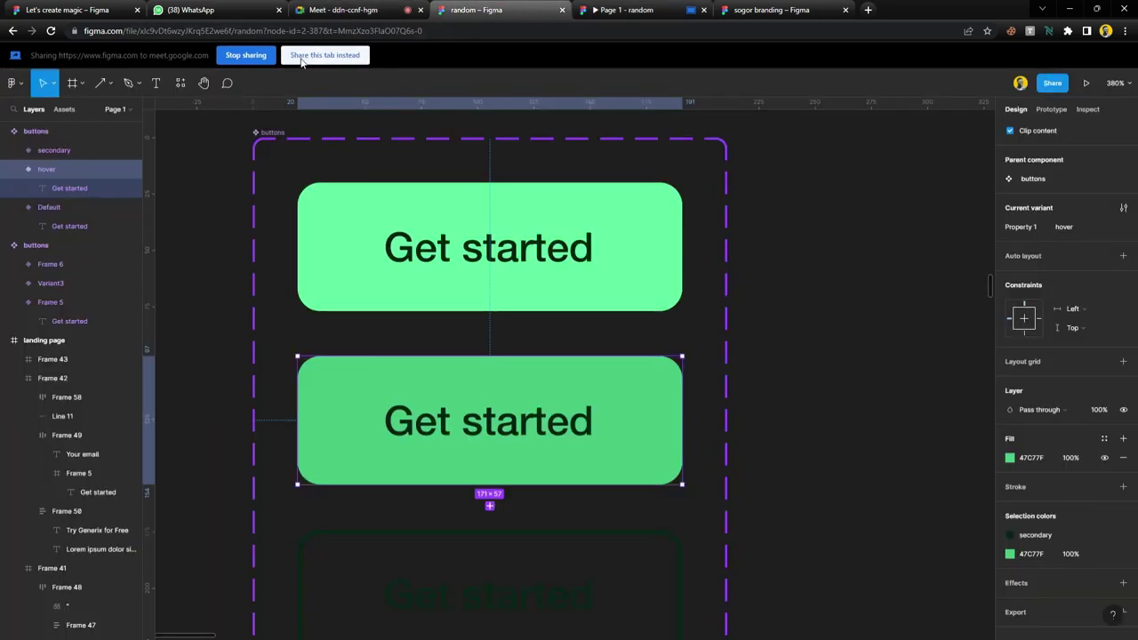
left_click(325, 56)
- Add a prototype connection from the Default variant to the hover variant in the new buttons set
scroll(614, 317, "down", 1)
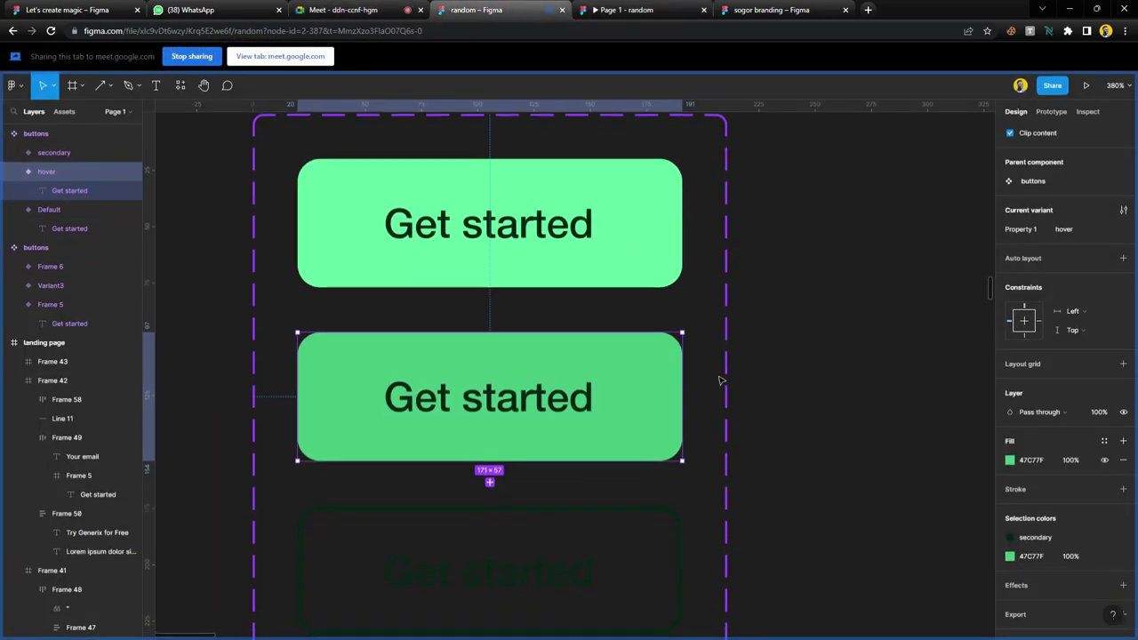
left_click(777, 387)
scroll(522, 331, "down", 5)
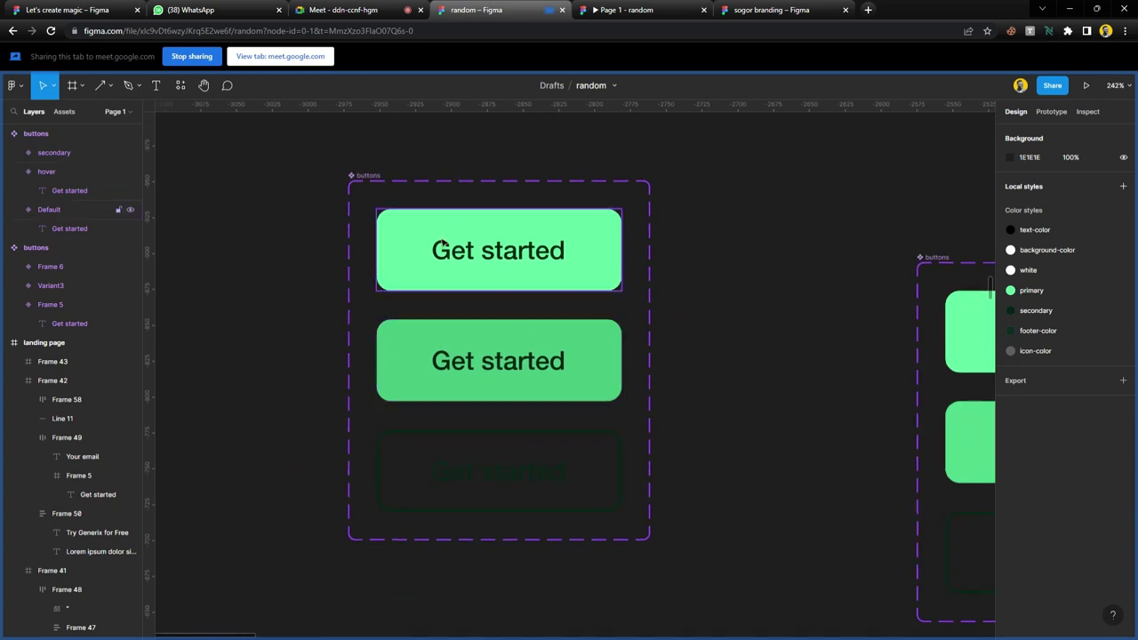
scroll(508, 339, "up", 2)
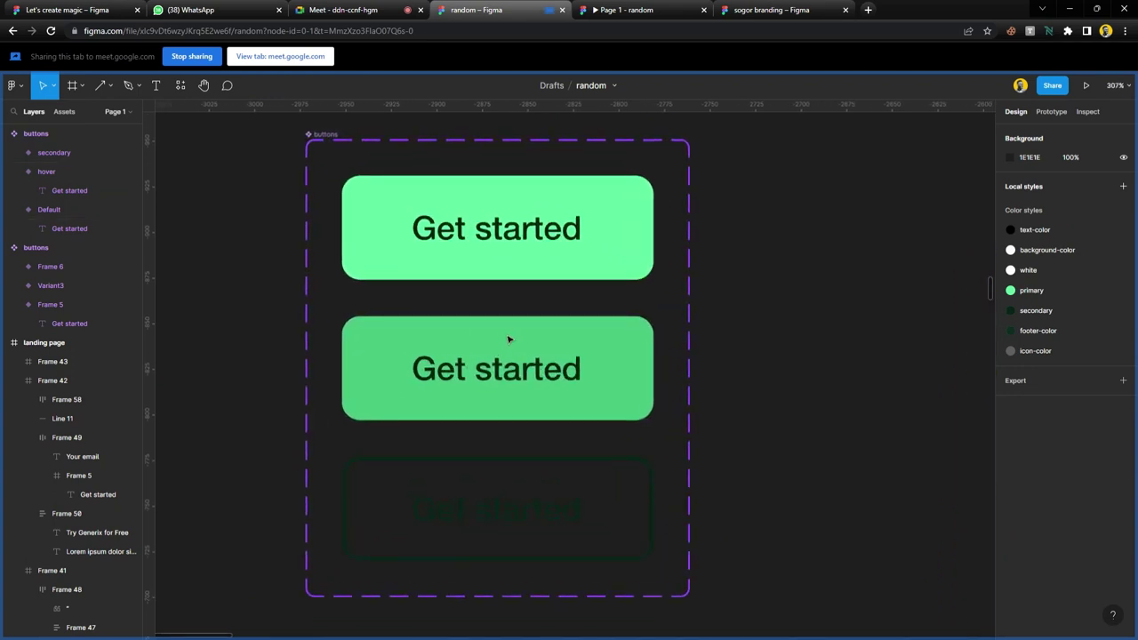
left_click(1063, 113)
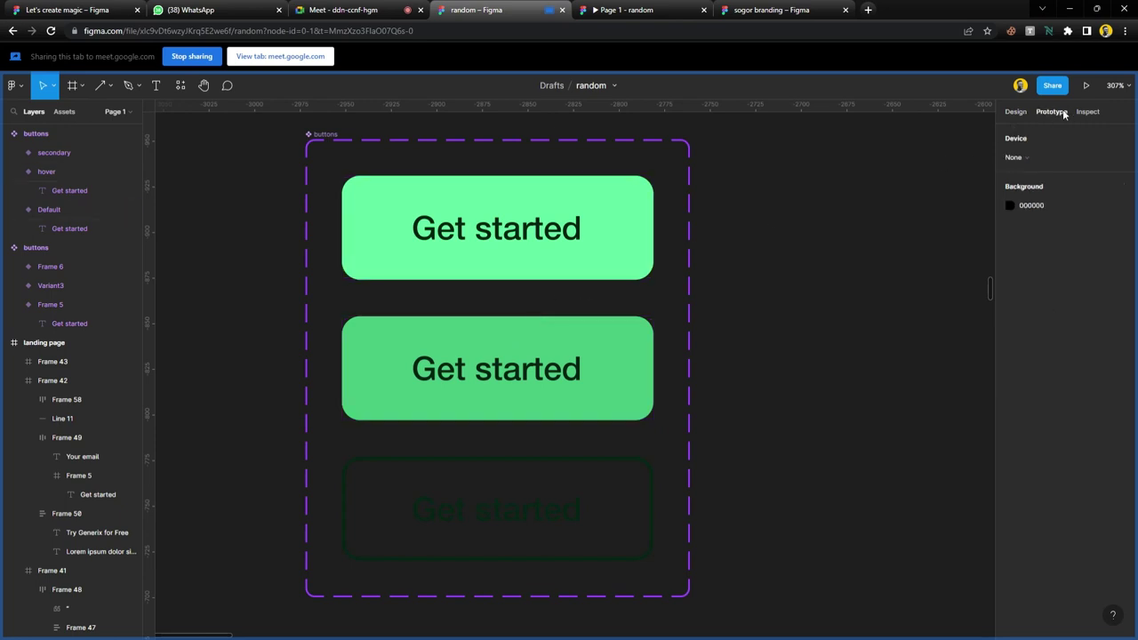
left_click(607, 204)
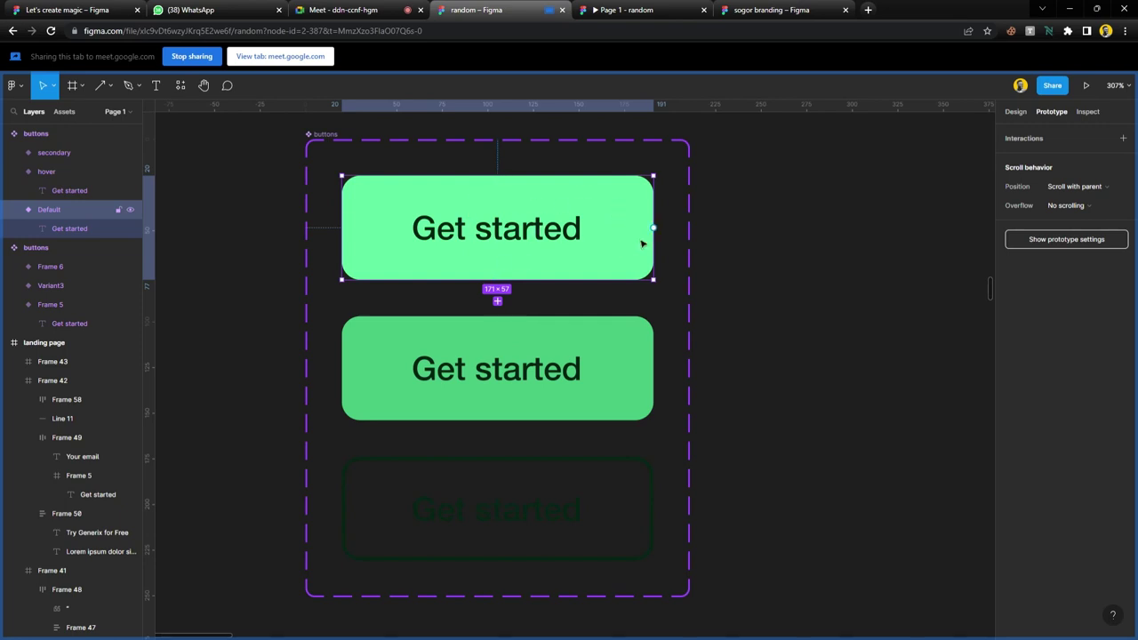
left_click_drag(655, 229, 513, 350)
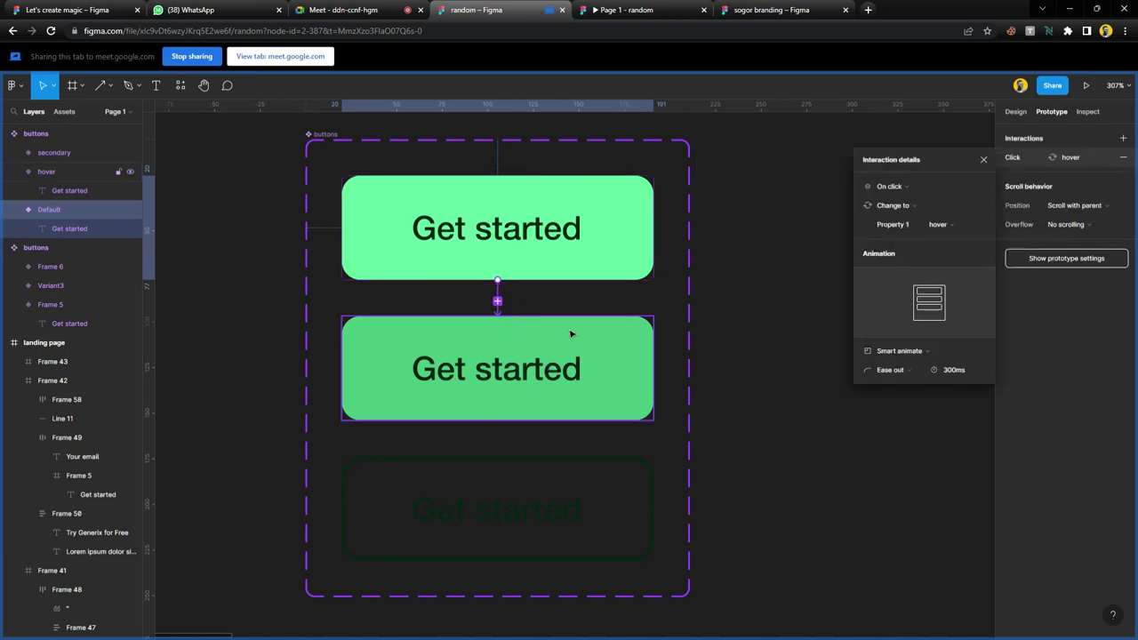